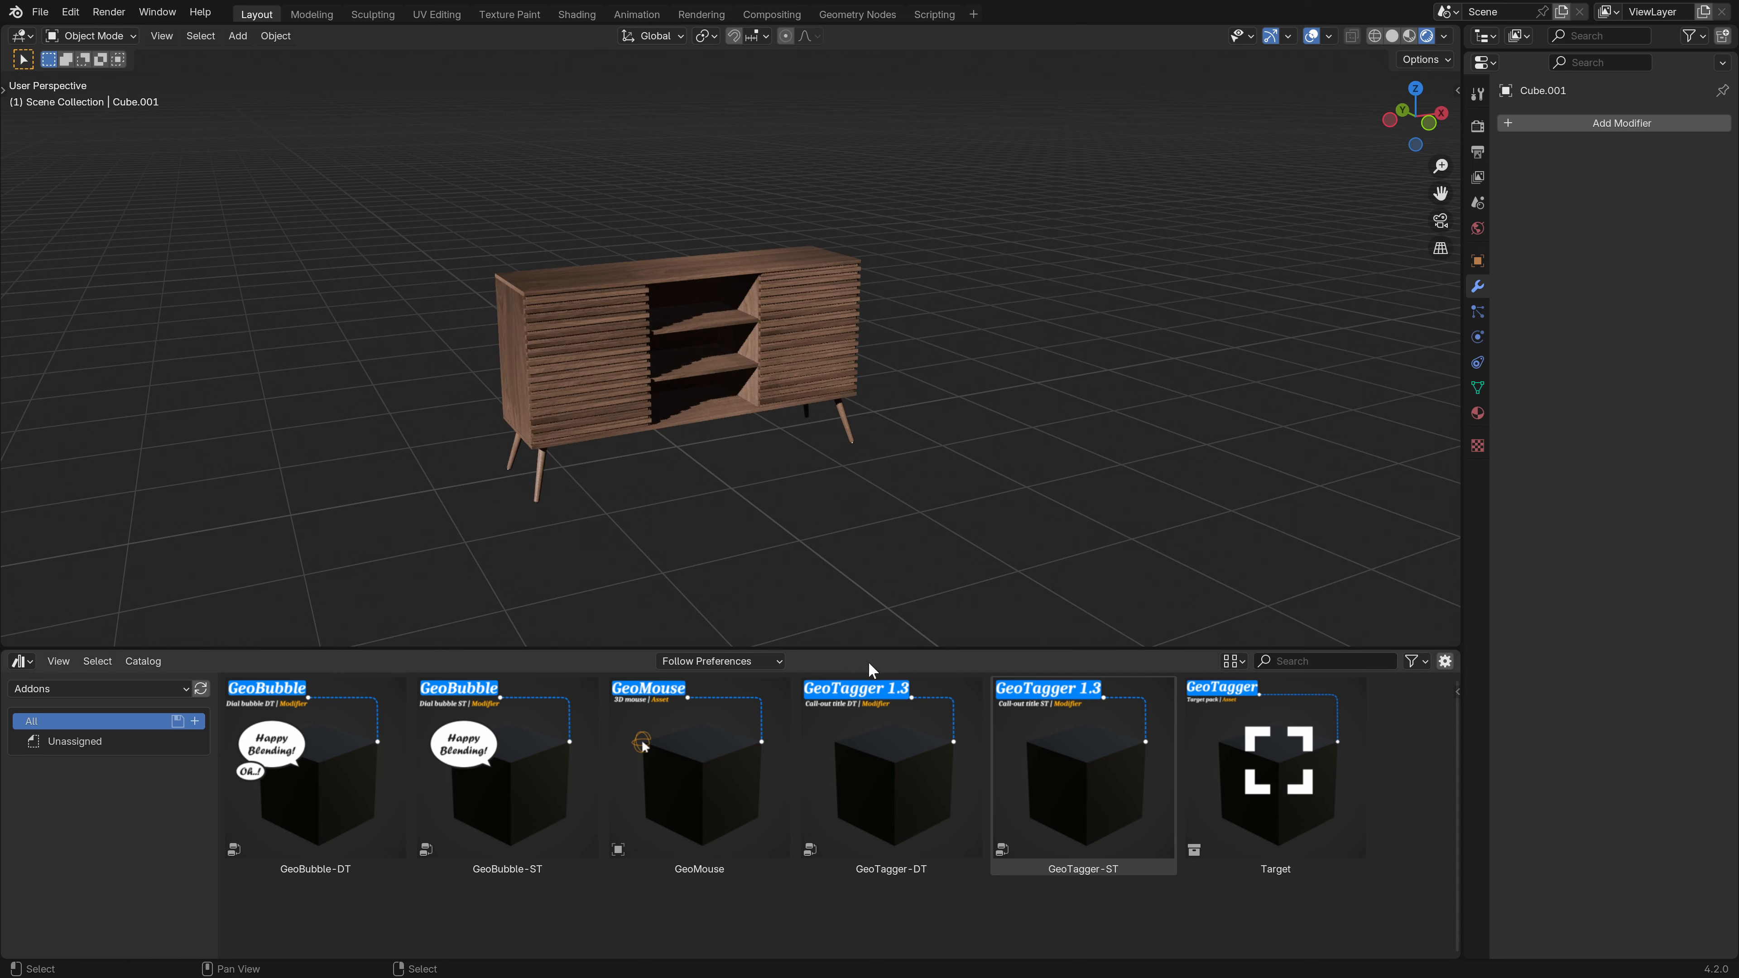
- Apply the GeoTagger-DT asset to the wooden sideboard so it gets a call-out title
left_click(1299, 808)
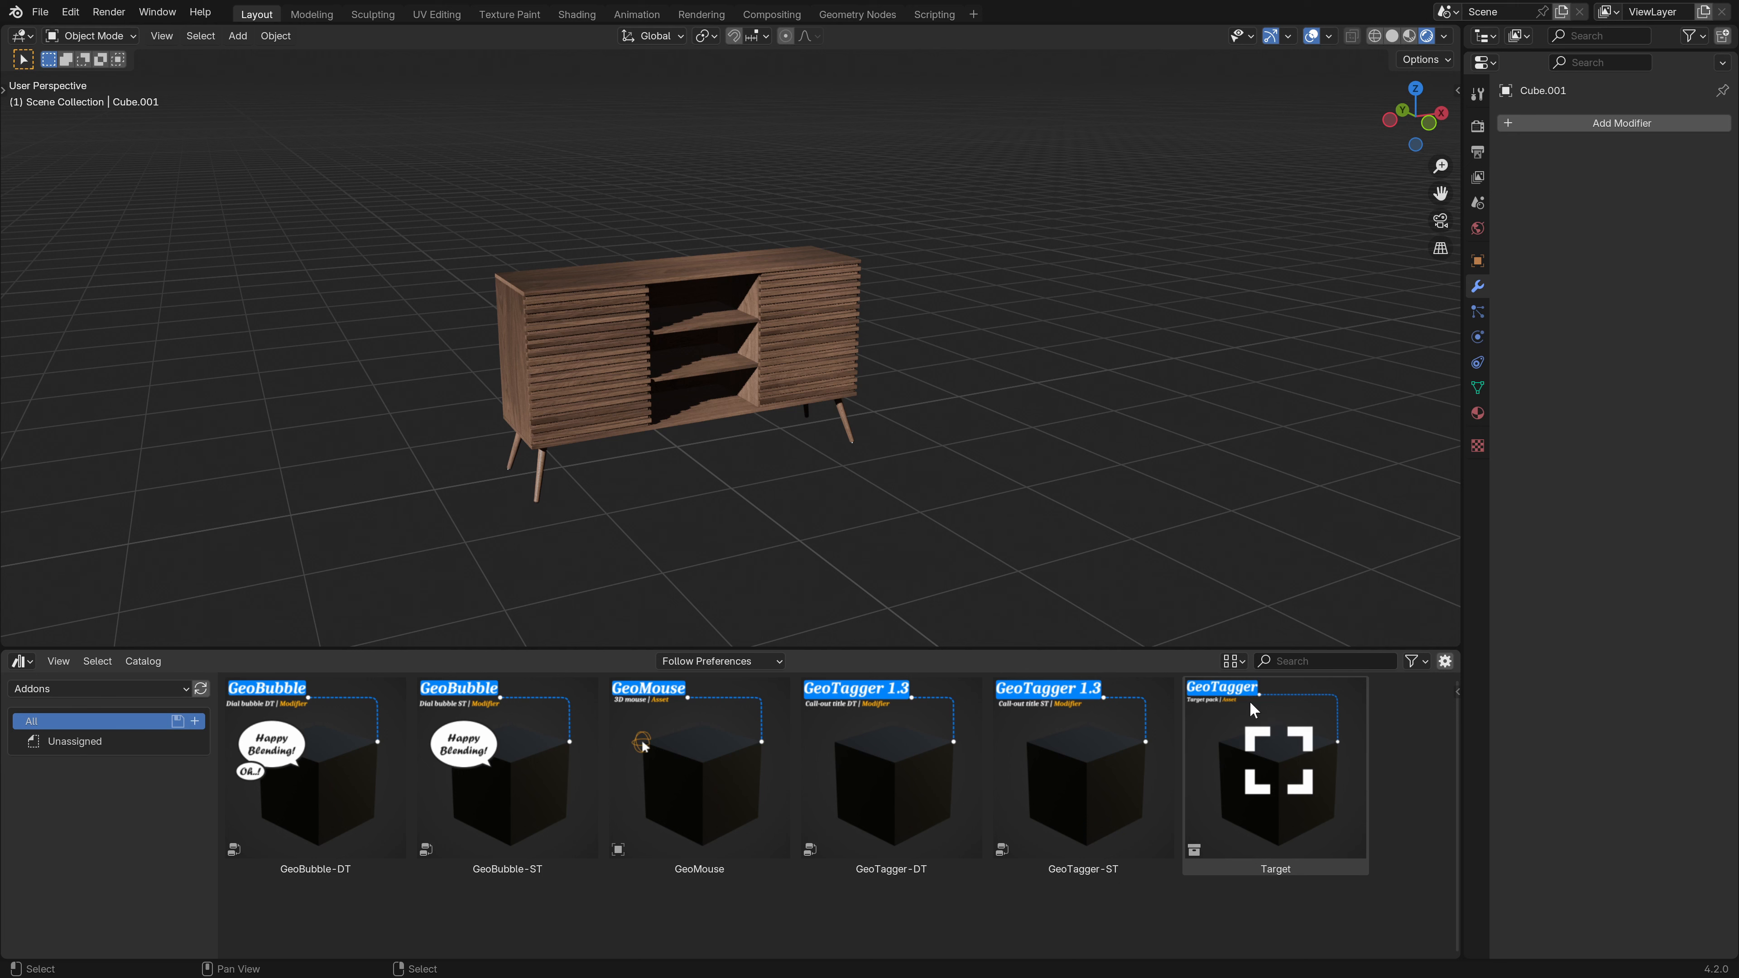
left_click(1240, 922)
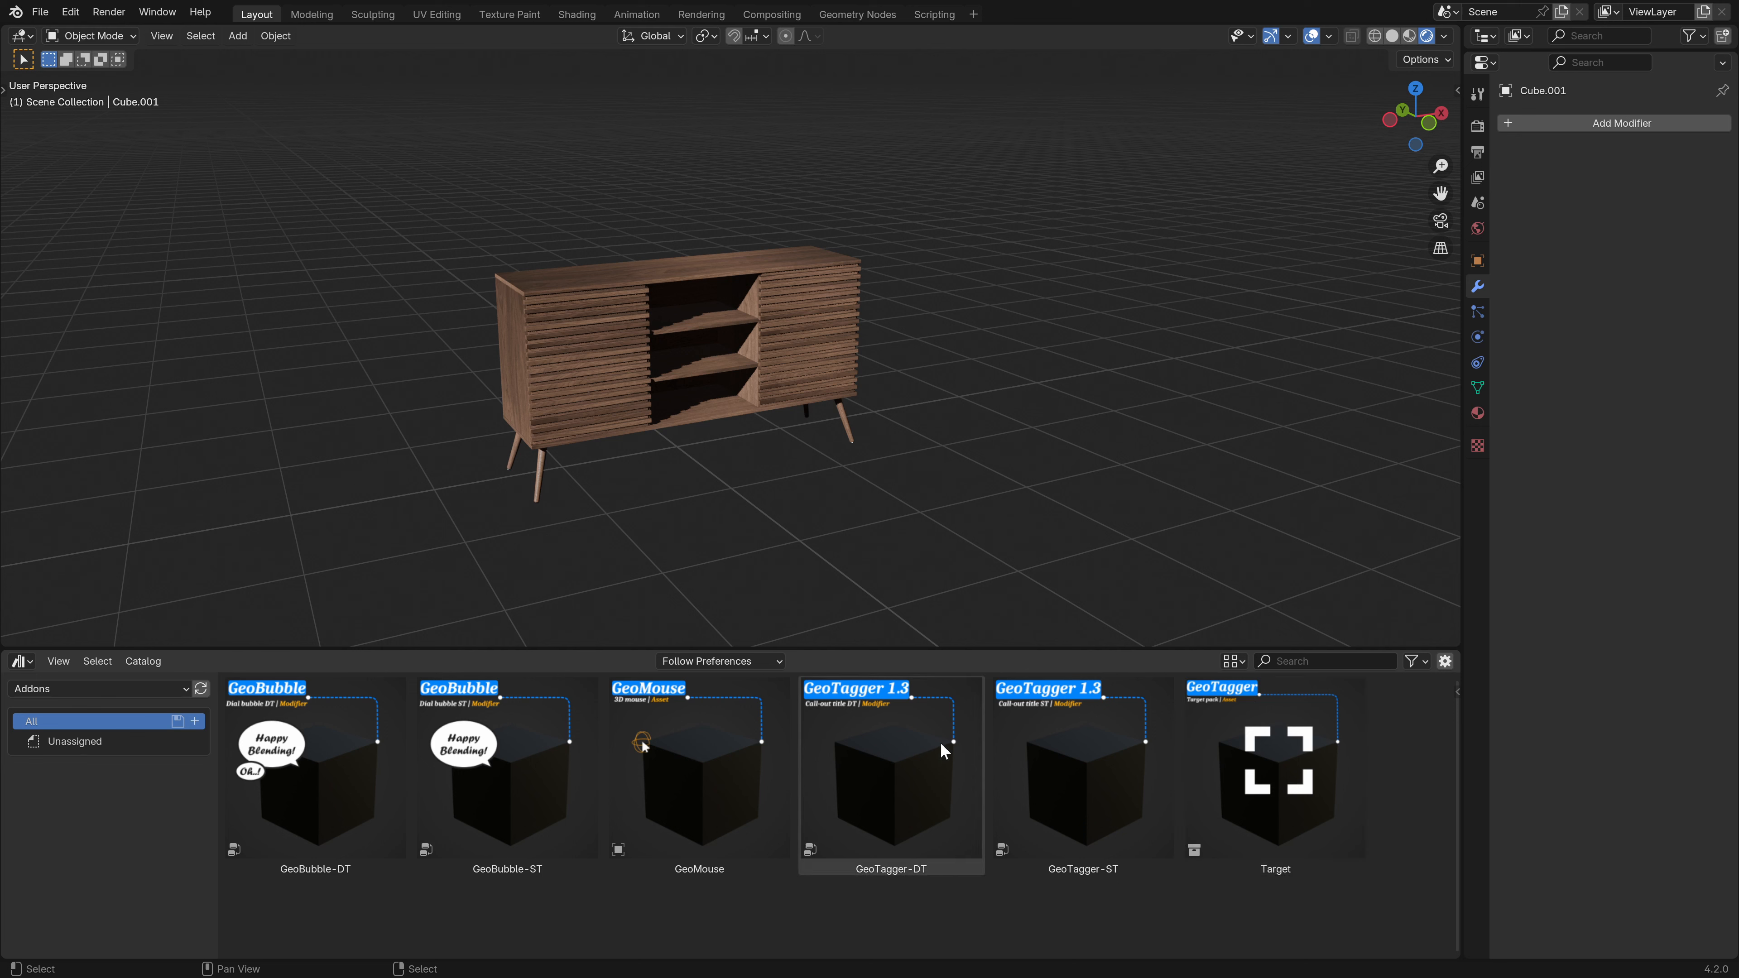
left_click_drag(882, 775, 798, 293)
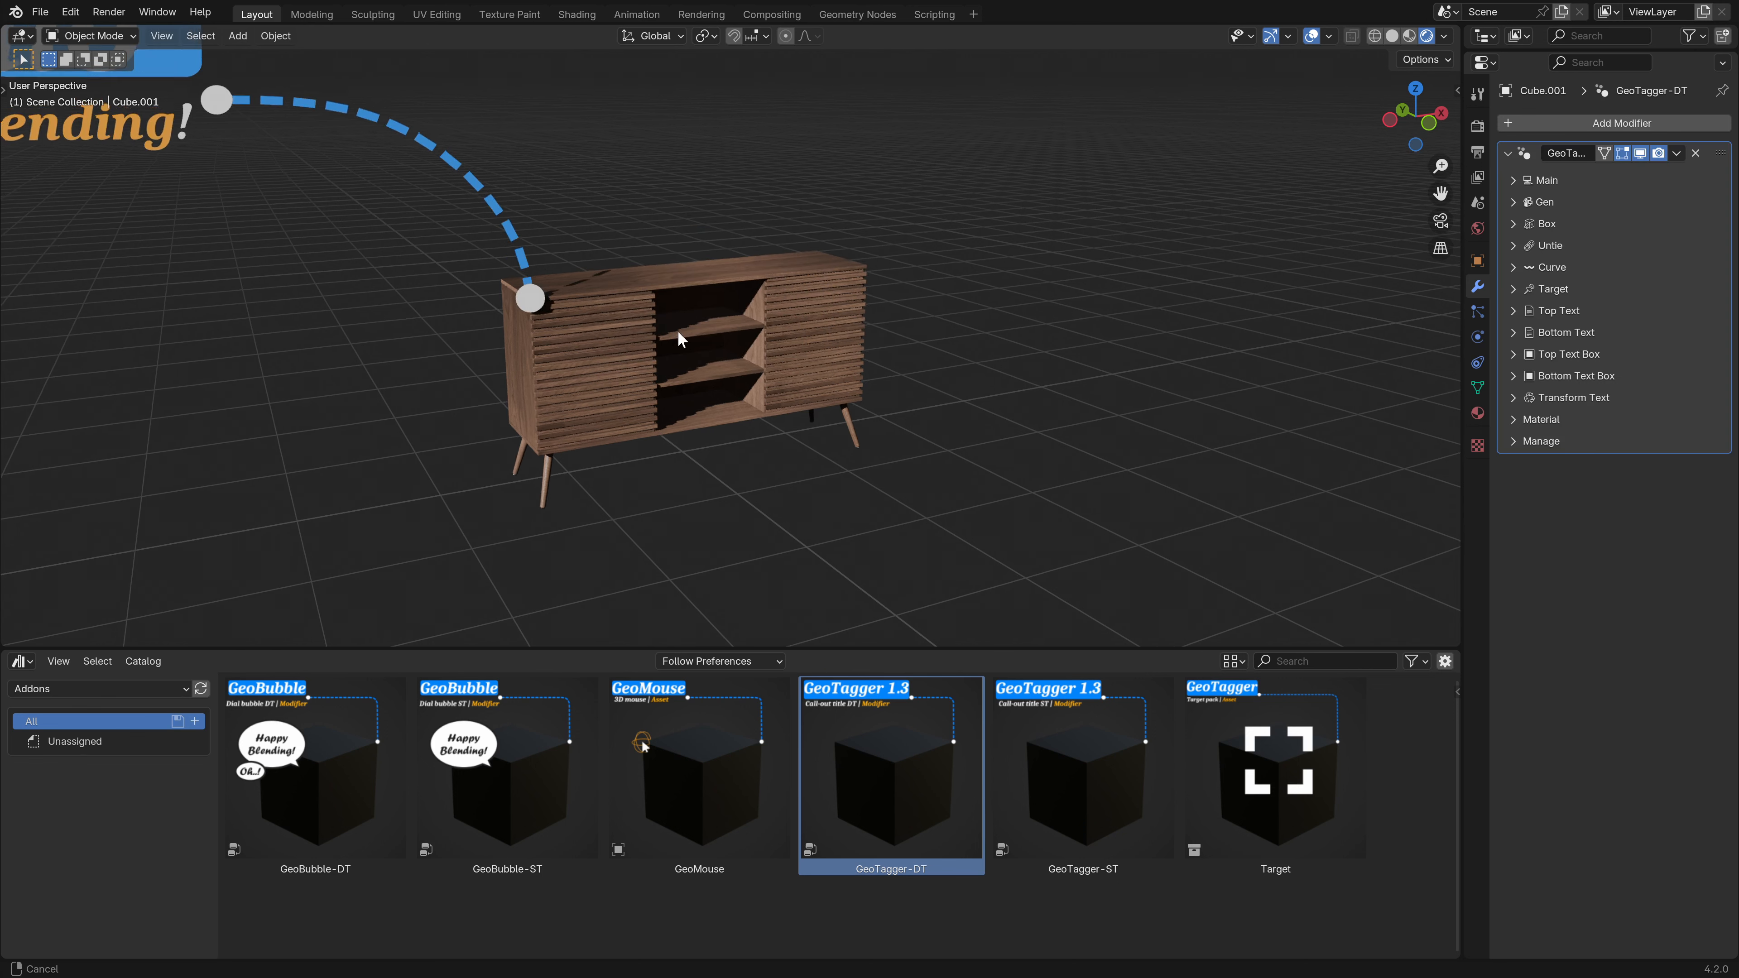
middle_click_drag(678, 330, 803, 427, "shift")
scroll(802, 427, "down", 1)
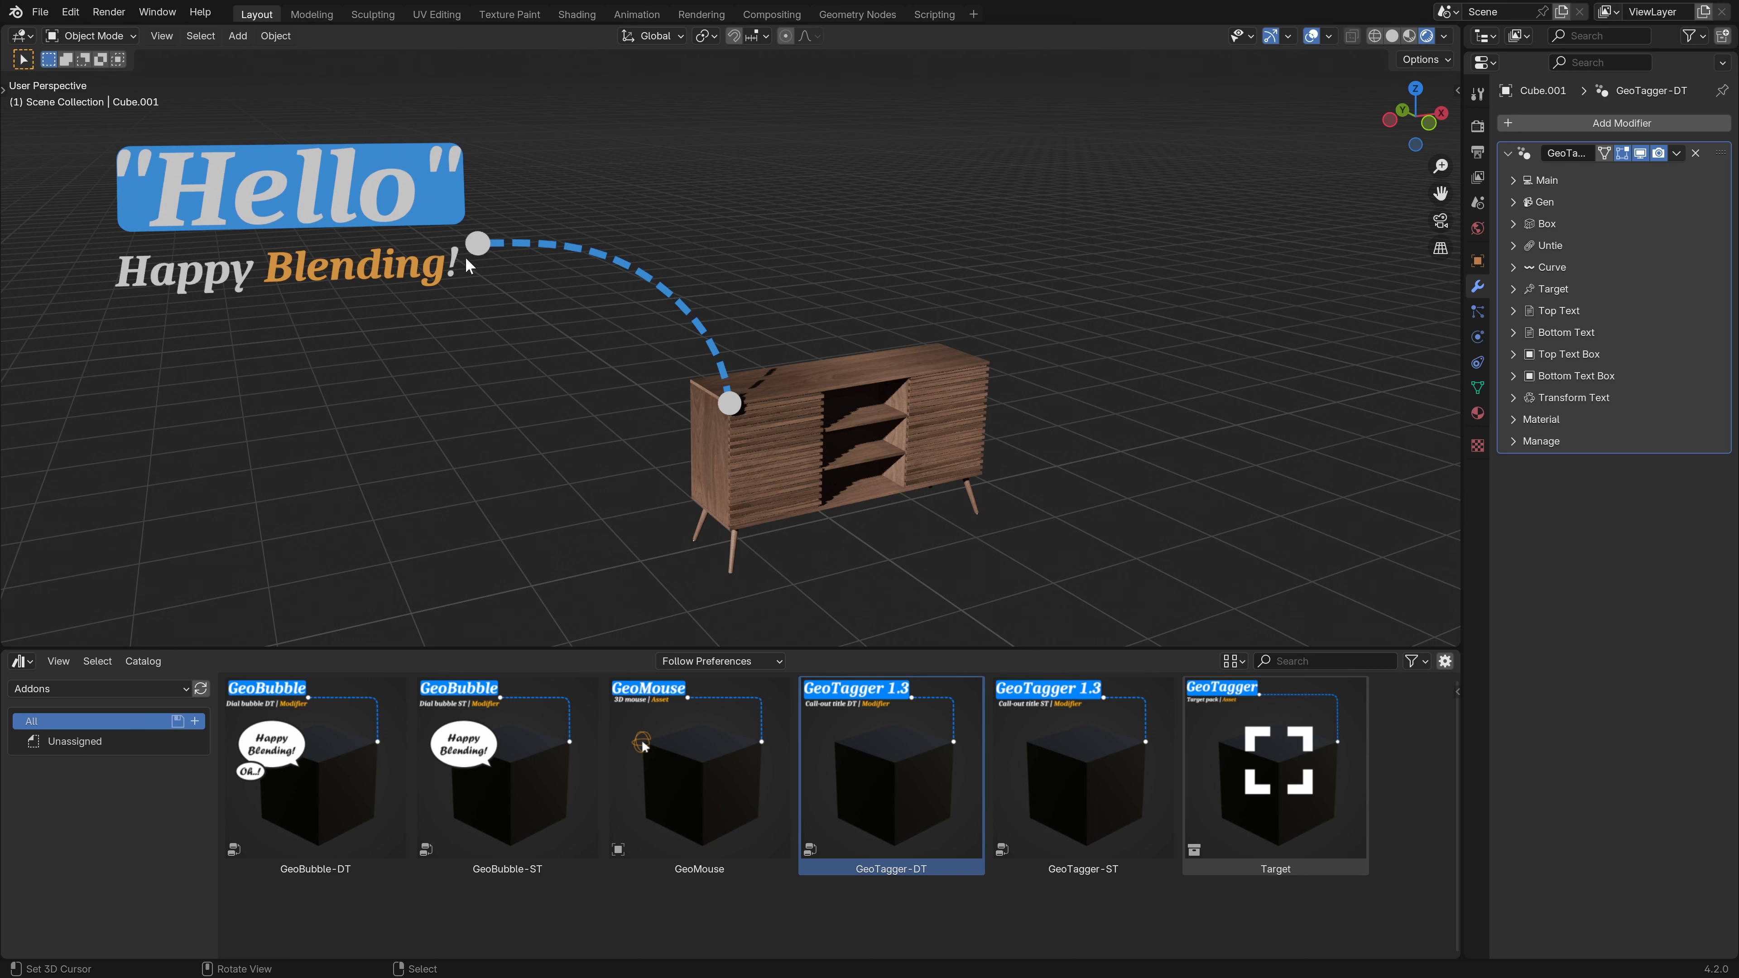
- Turn the asset browser area into a Timeline and shrink it to give the 3D viewport more room
left_click(22, 660)
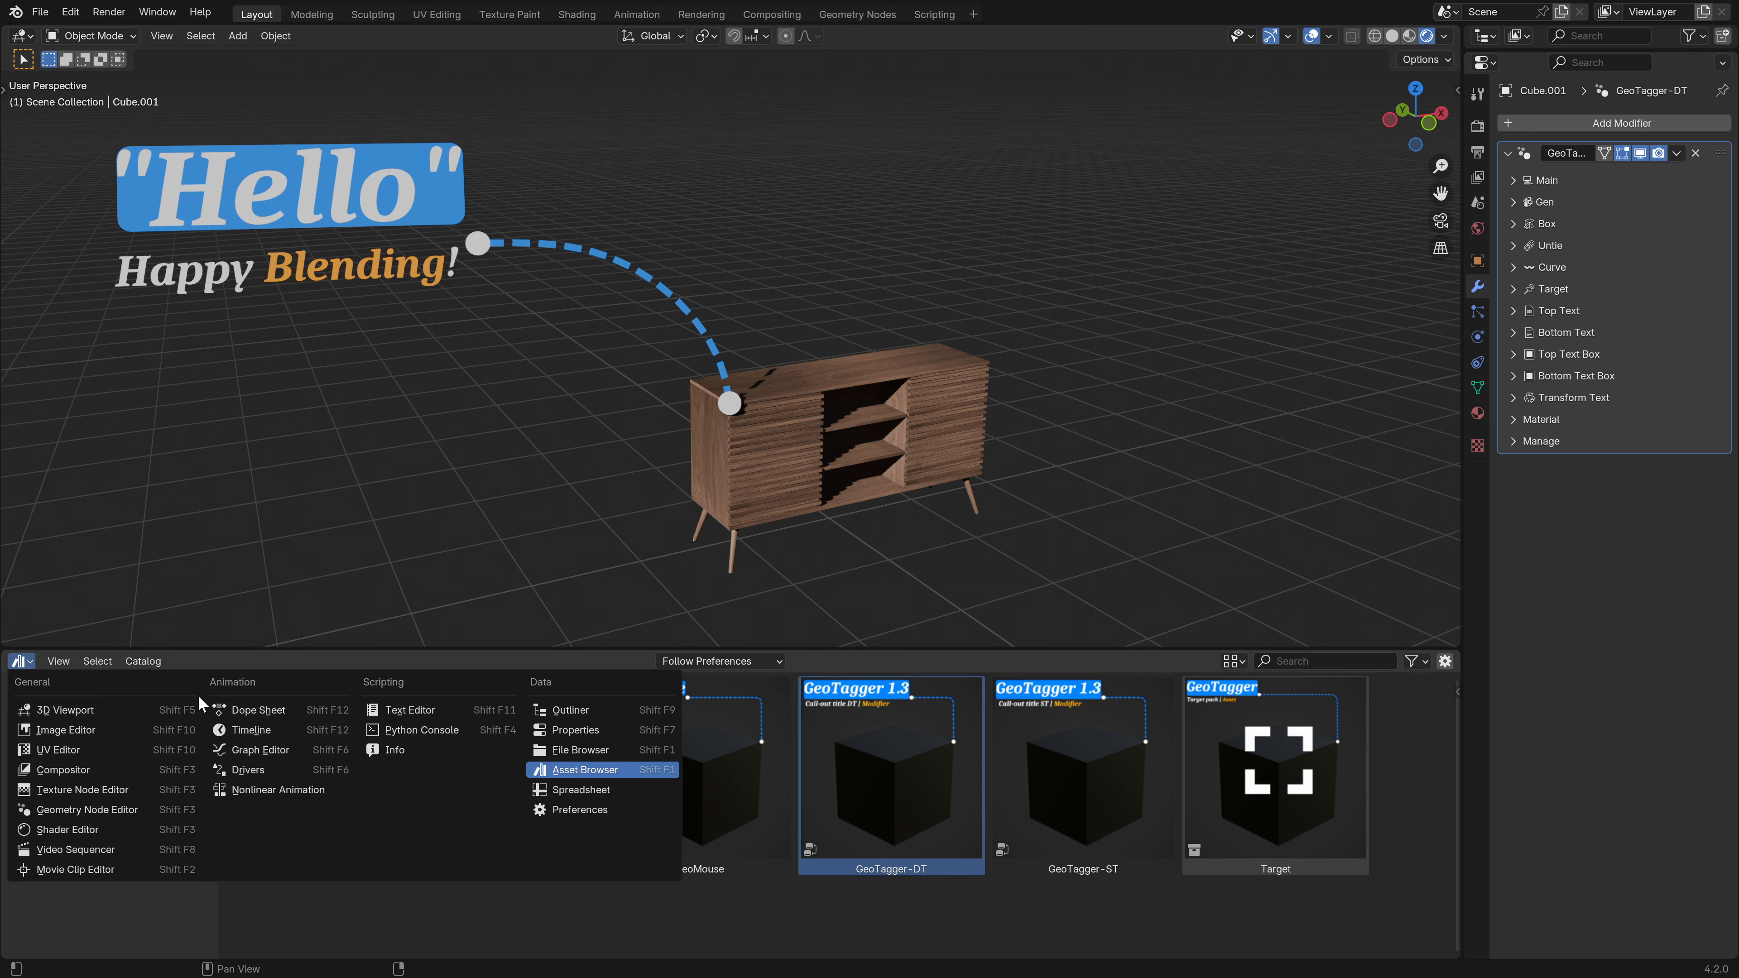
left_click(265, 730)
left_click_drag(637, 648, 657, 933)
scroll(808, 637, "up", 3)
scroll(841, 639, "down", 2)
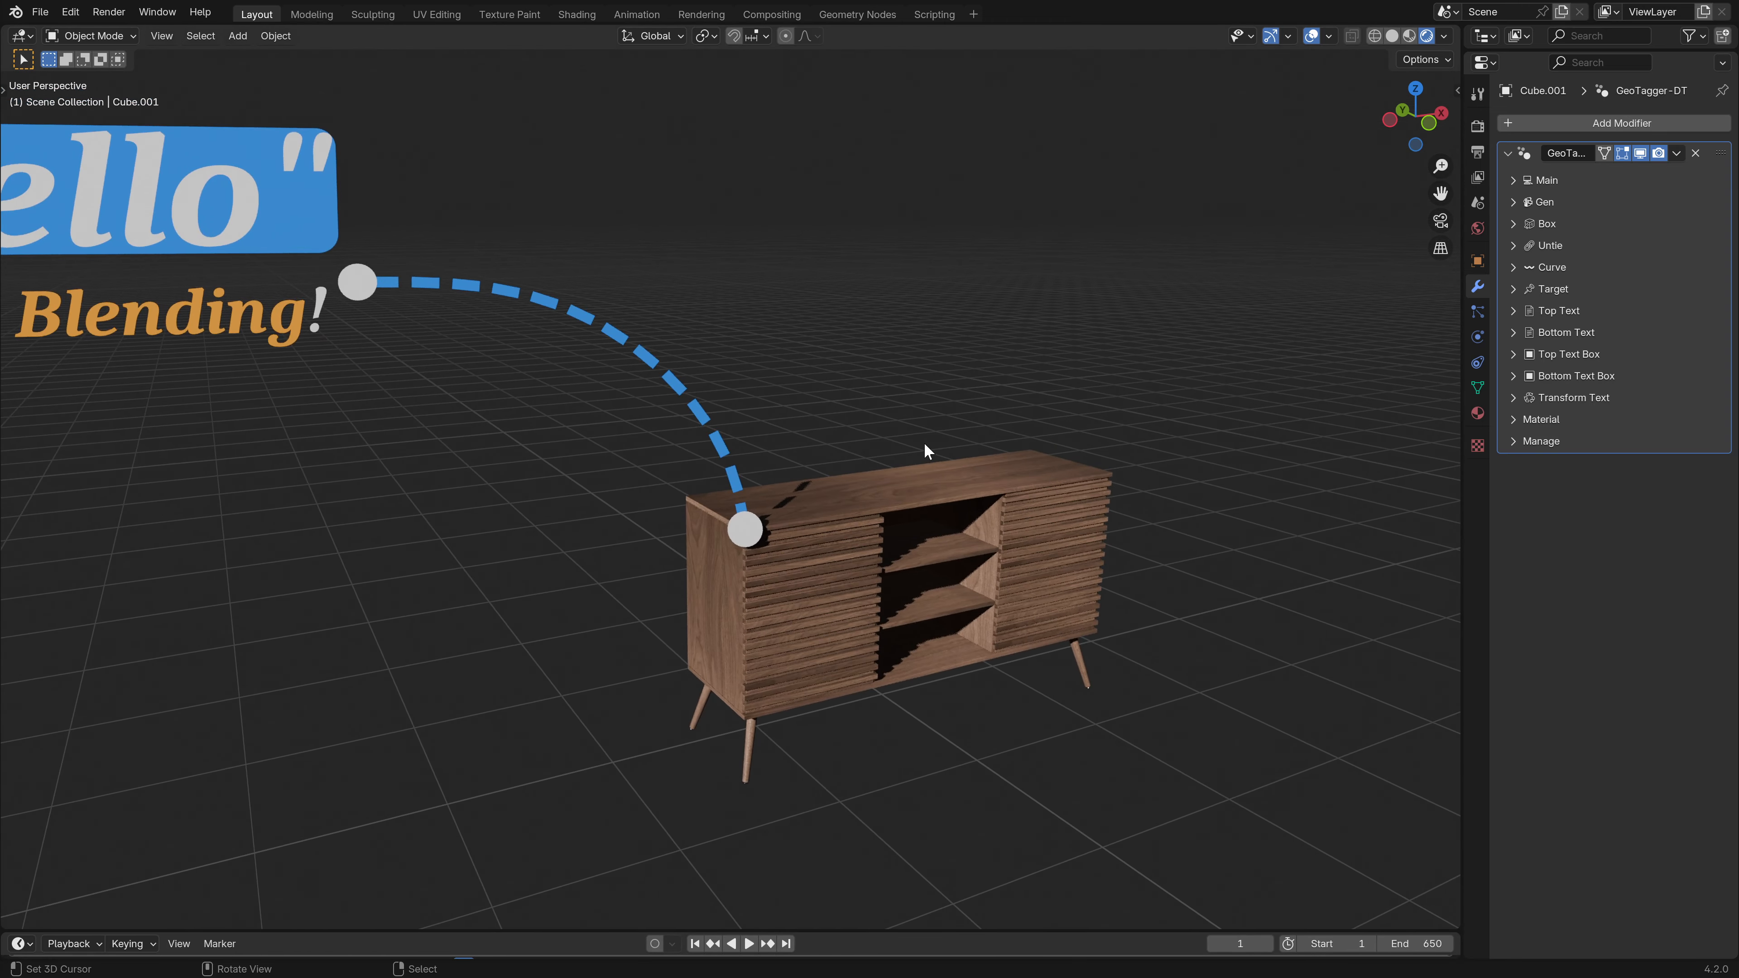
- Look through the camera and set the GeoTagger-DT modifier's Main mode to Screen
key("KP_0")
scroll(1072, 469, "up", 2)
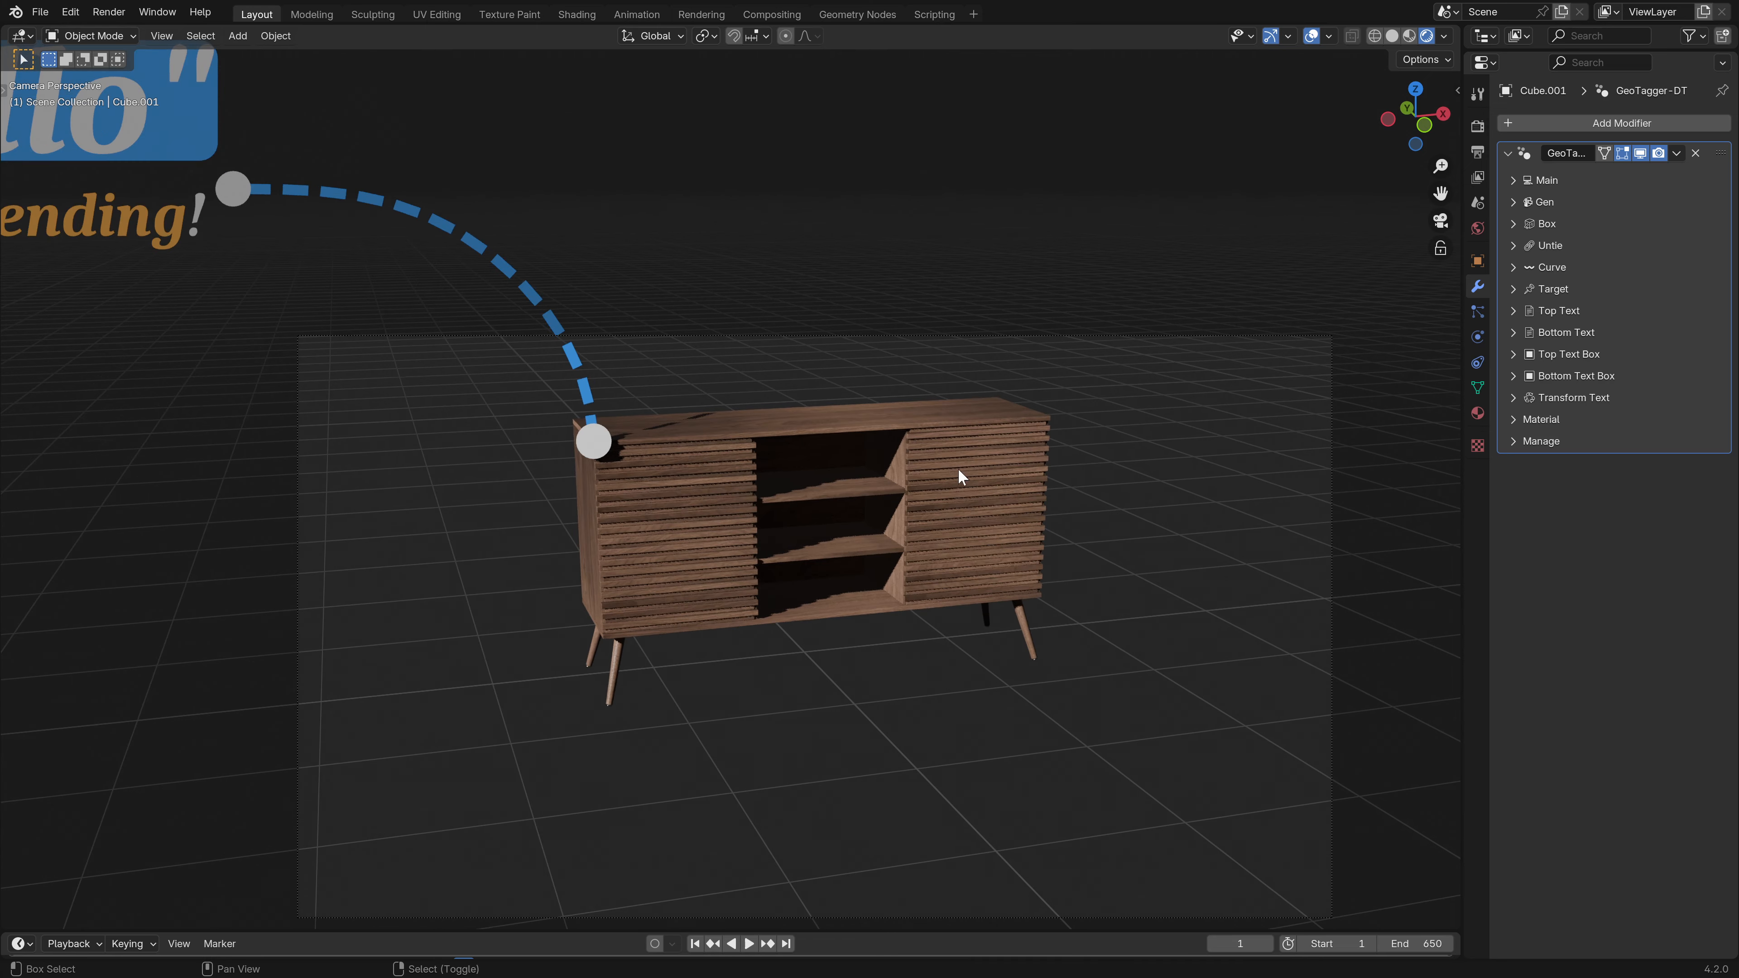
middle_click_drag(959, 469, 898, 325, "shift")
scroll(894, 371, "down", 1)
scroll(904, 391, "up", 3)
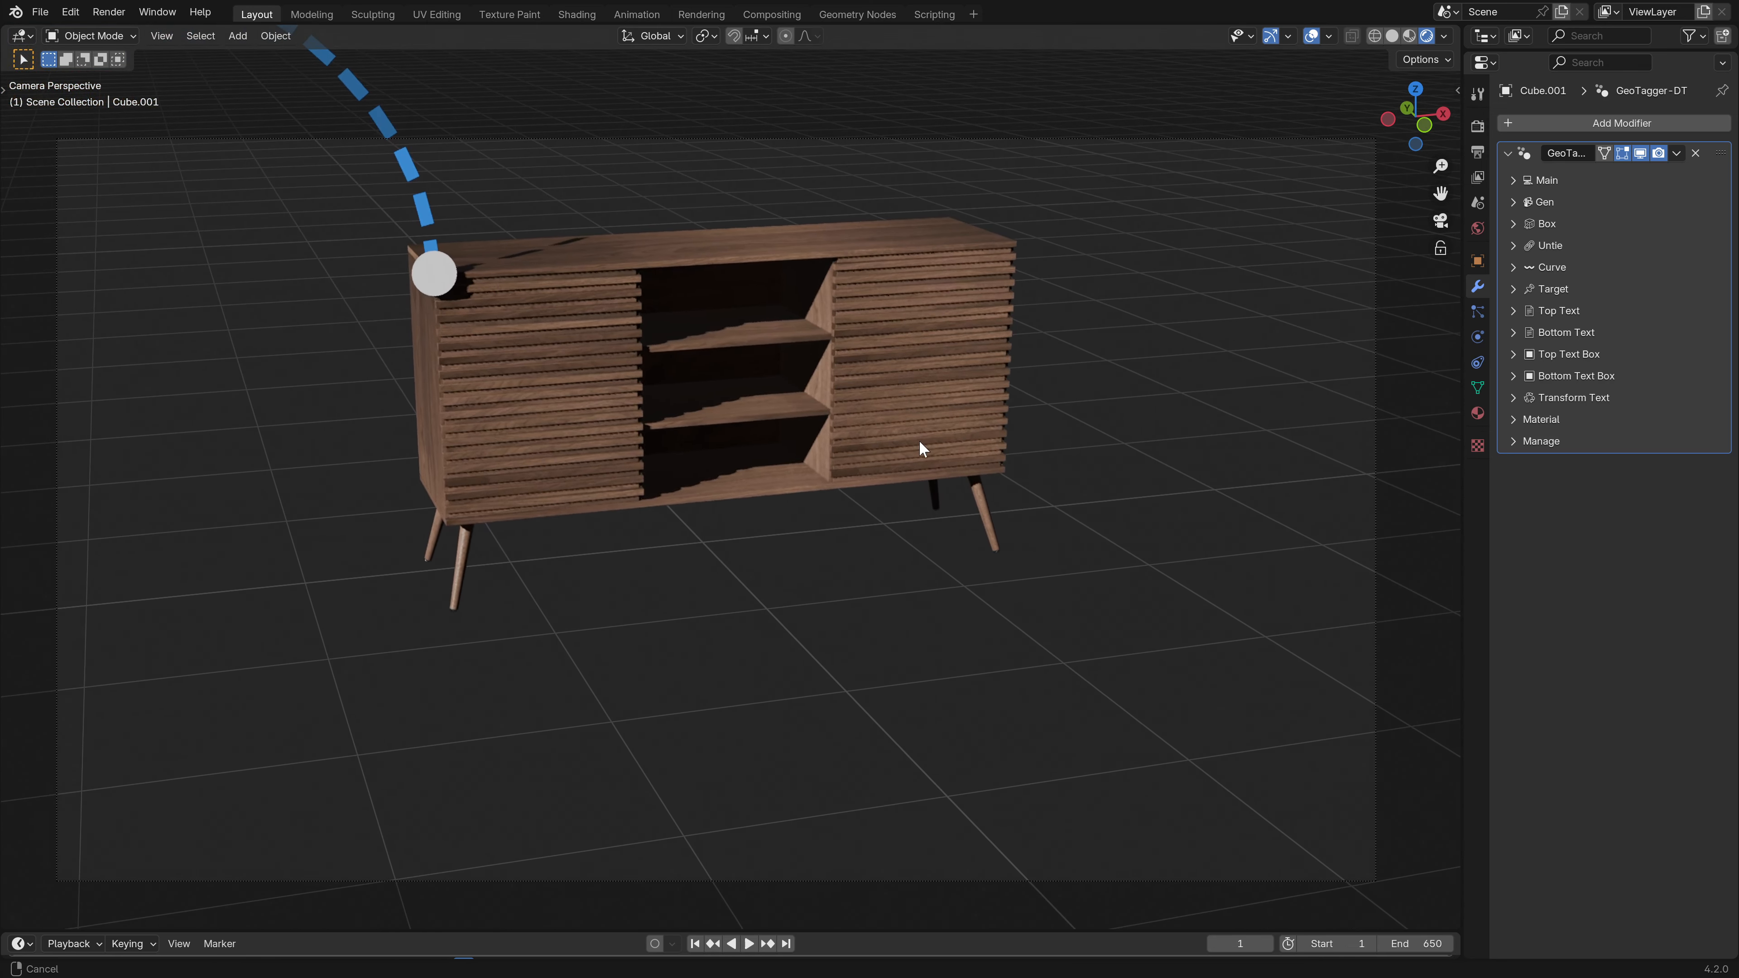
mouse_move(905, 458)
middle_mouse_down("shift")
mouse_move(941, 453)
mouse_move(917, 461)
middle_mouse_up("shift")
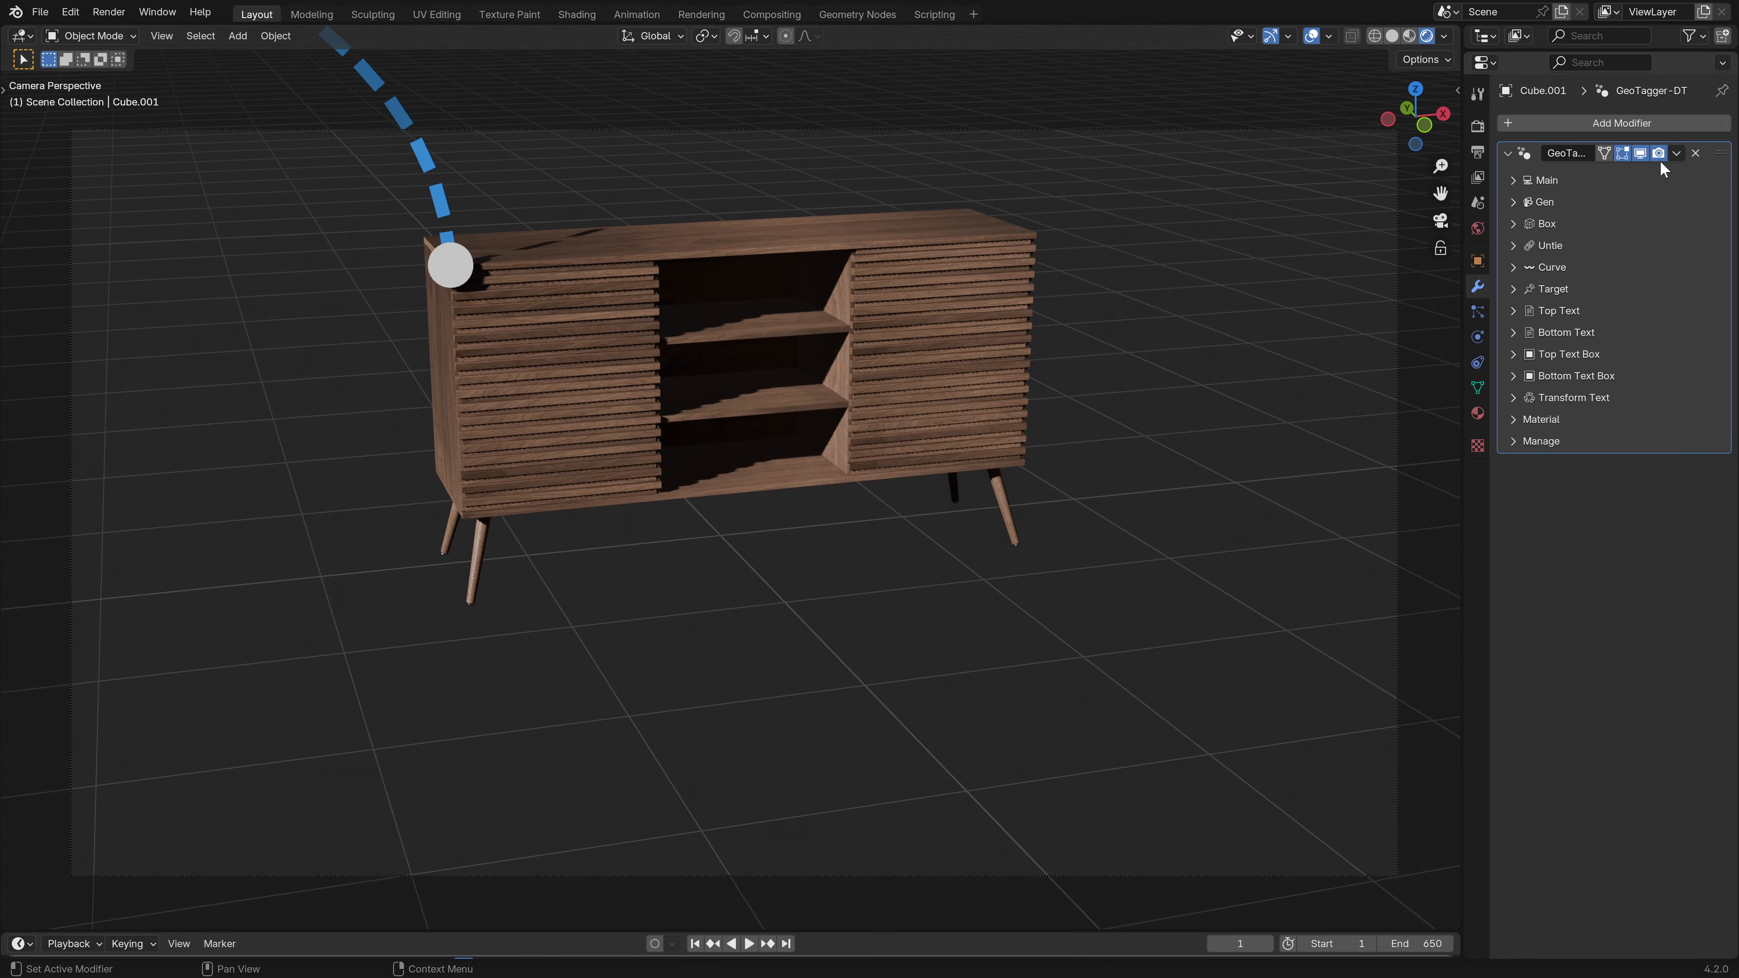
left_click(1481, 129)
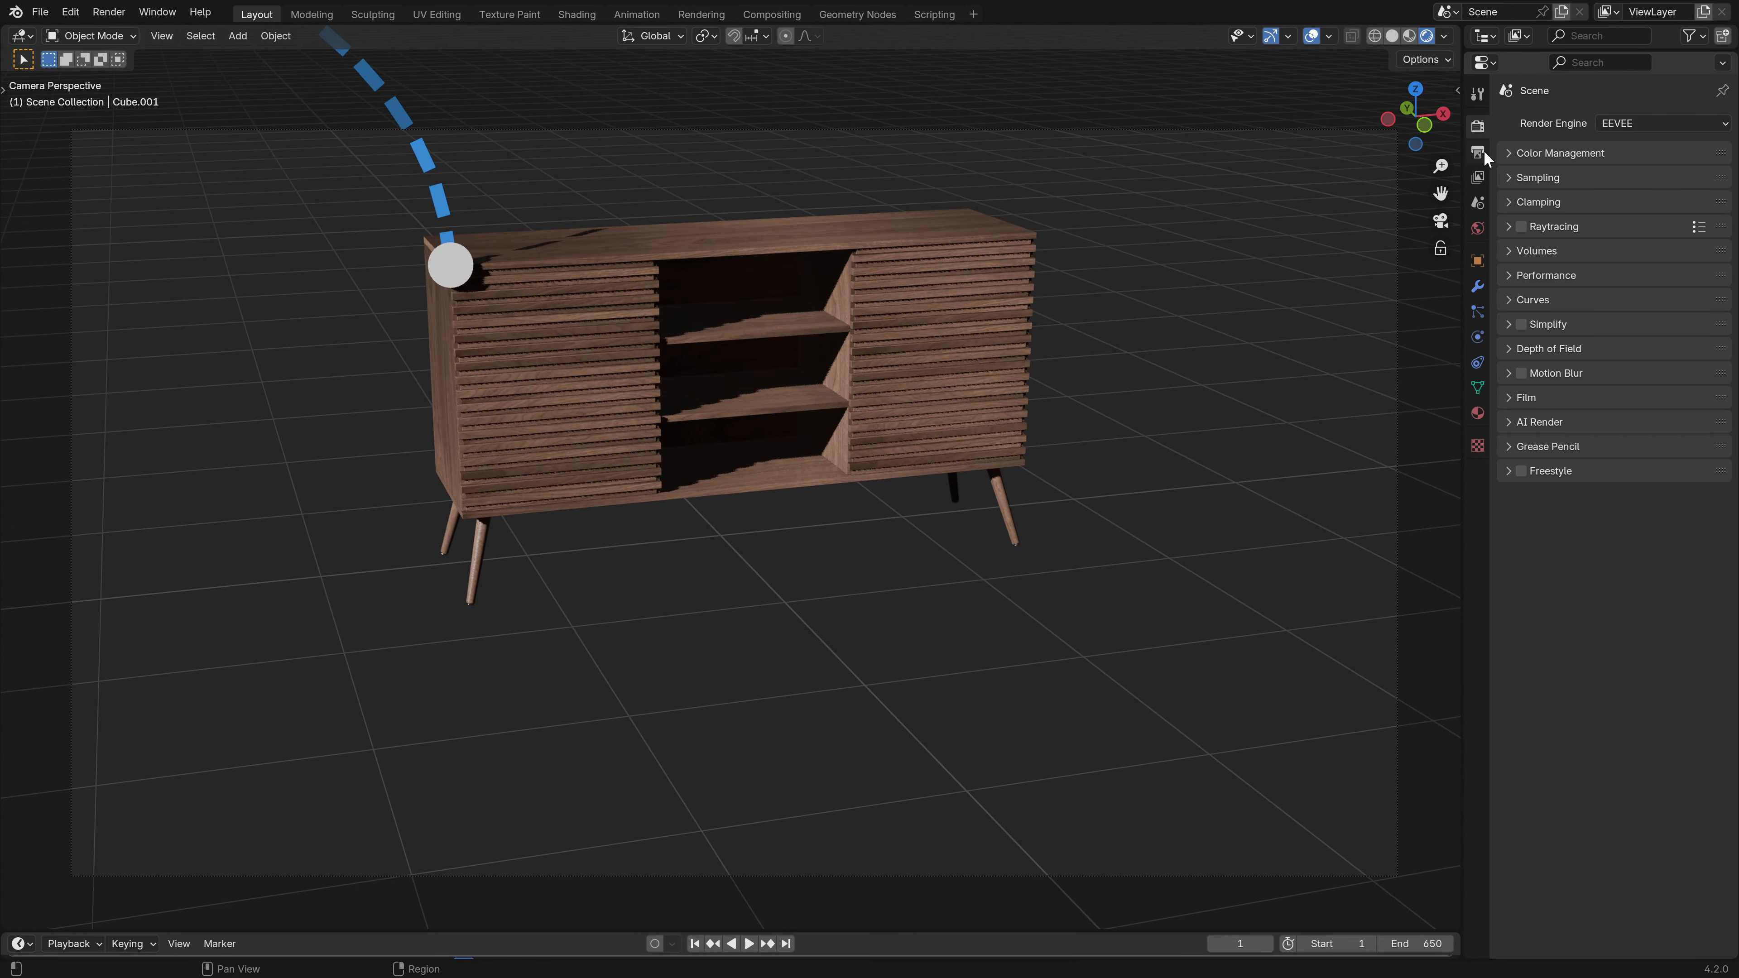
left_click(1477, 286)
left_click(1521, 180)
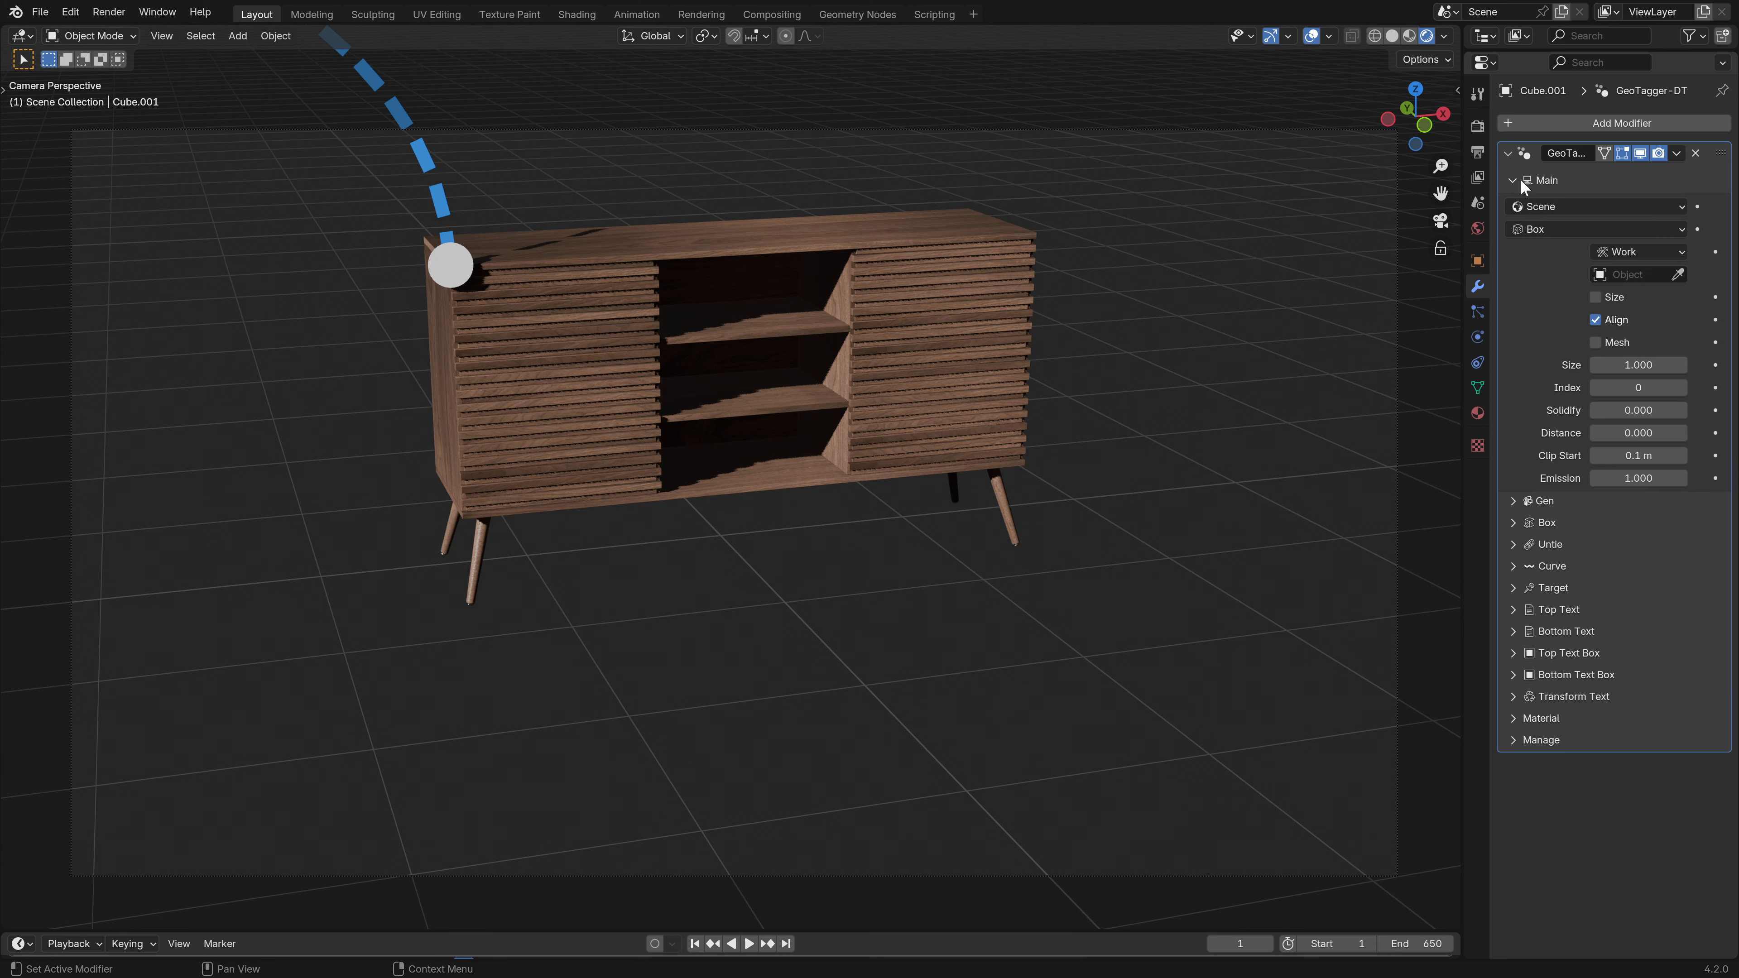
left_click(1537, 208)
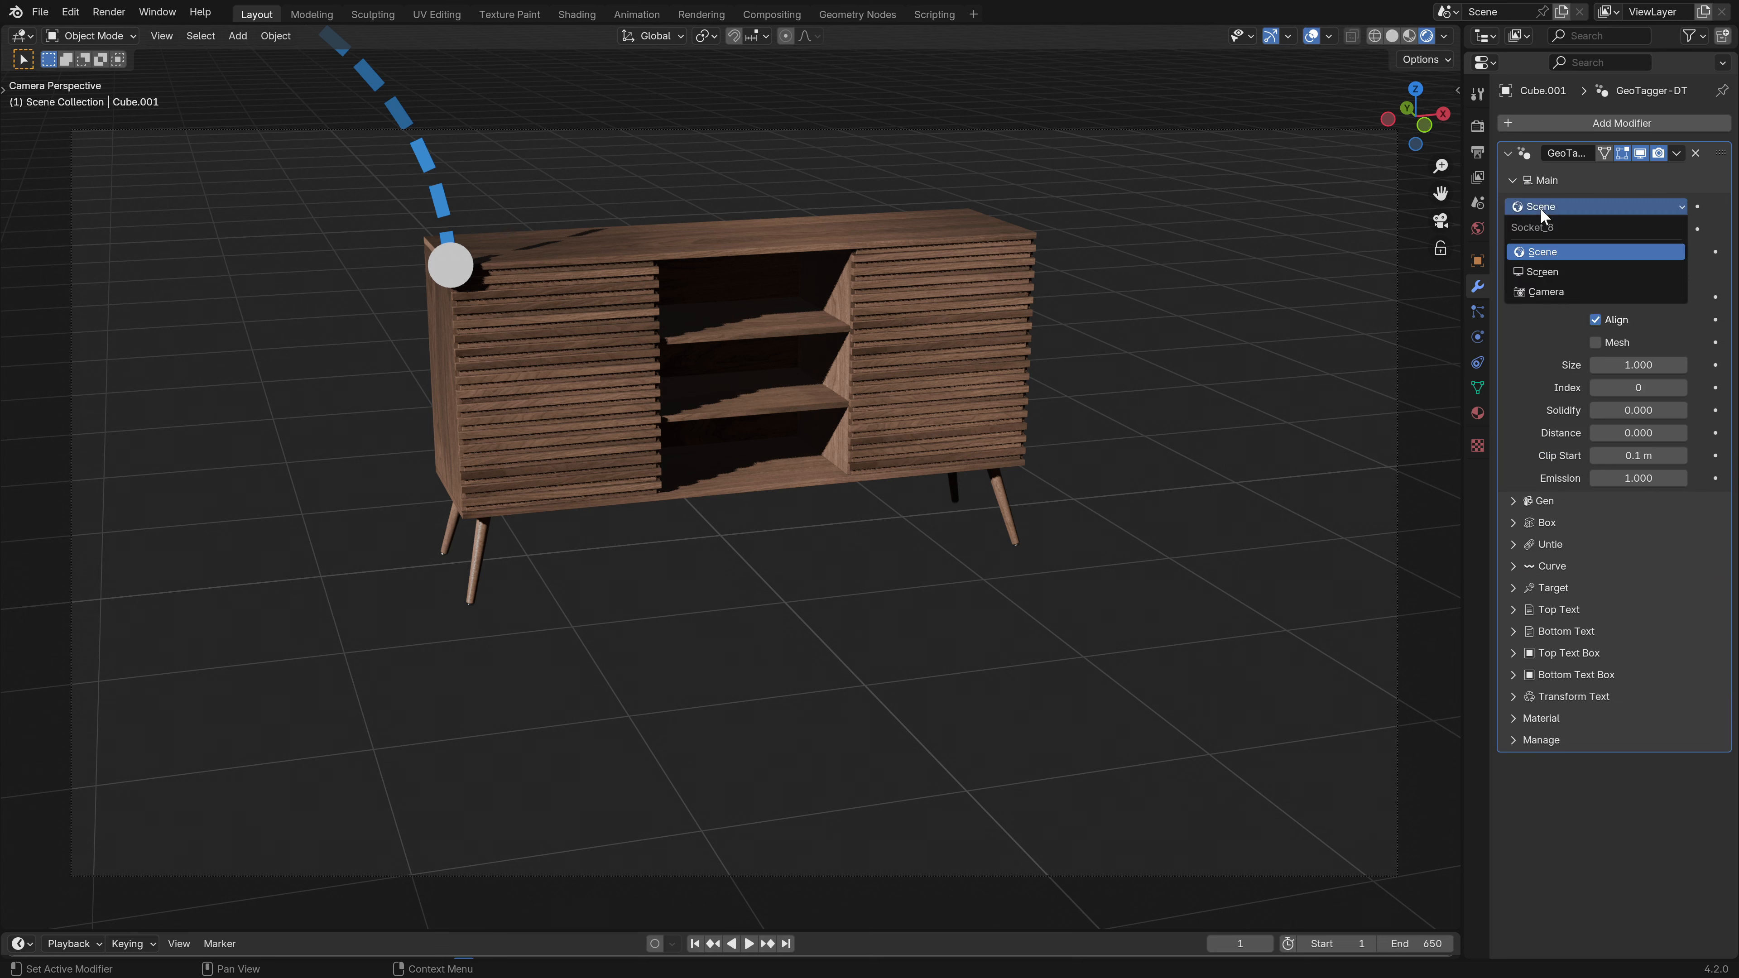
left_click(1533, 273)
- Lock the camera to the view and reframe it so the sideboard and the whole call-out fit in the shot
left_click(1441, 248)
scroll(714, 366, "down", 1)
middle_click_drag(714, 366, 741, 563, "shift")
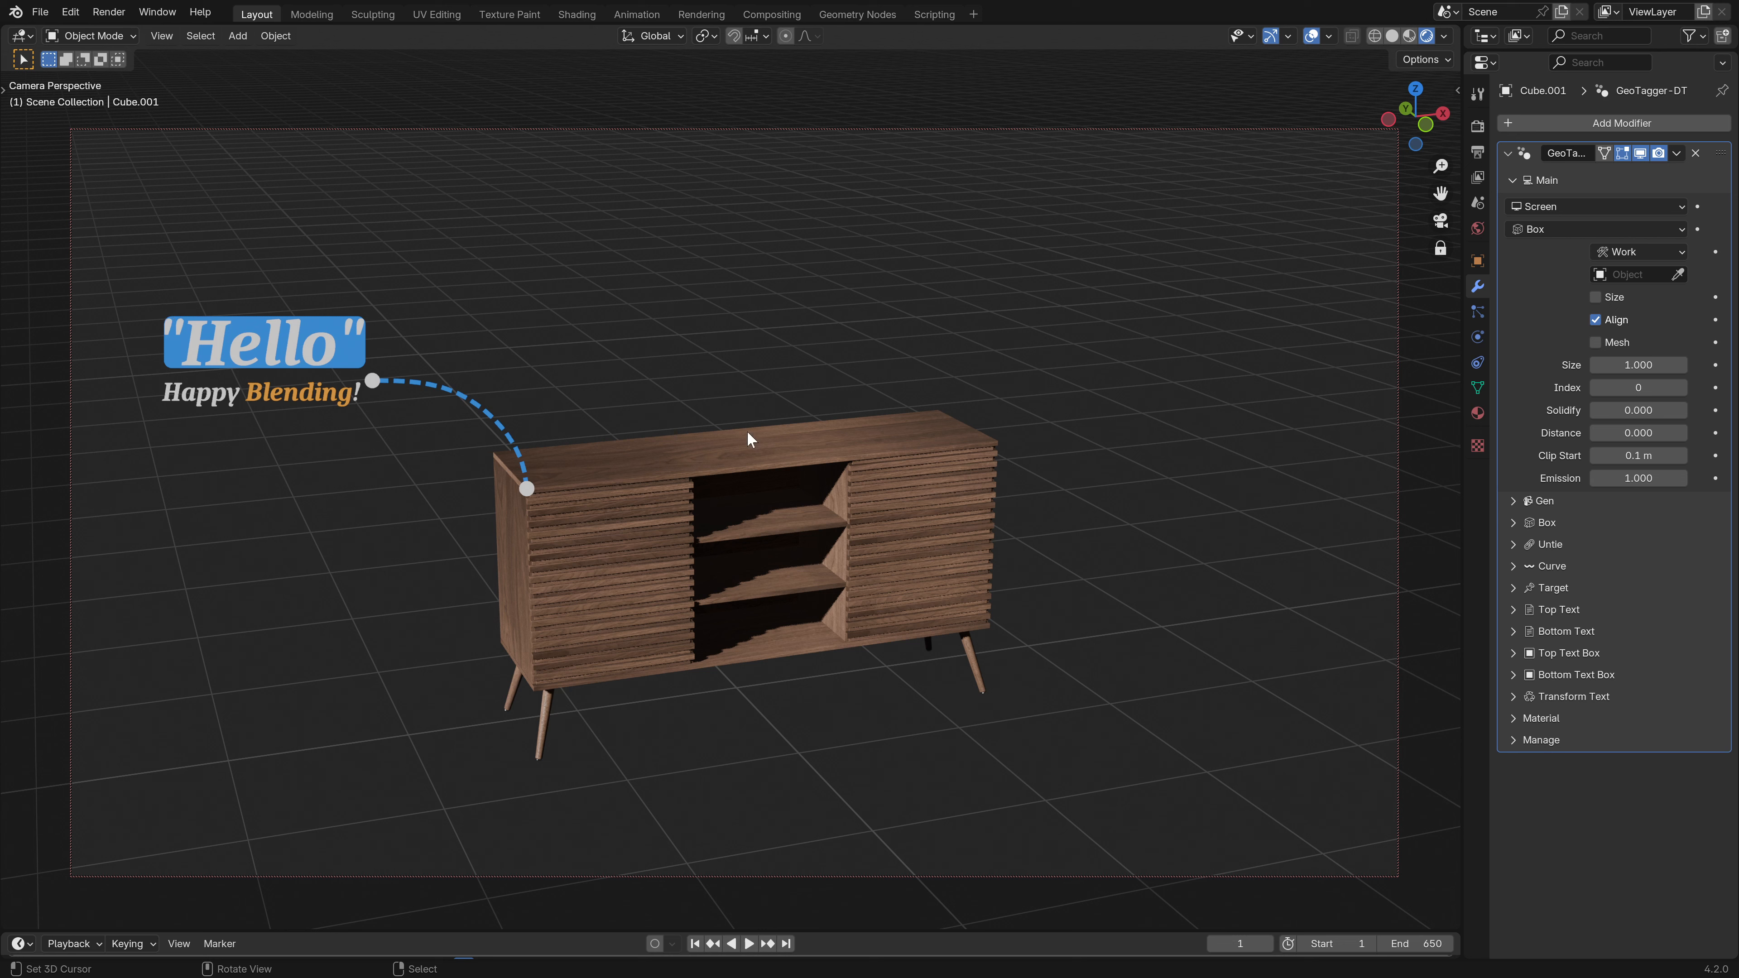
left_click(1515, 183)
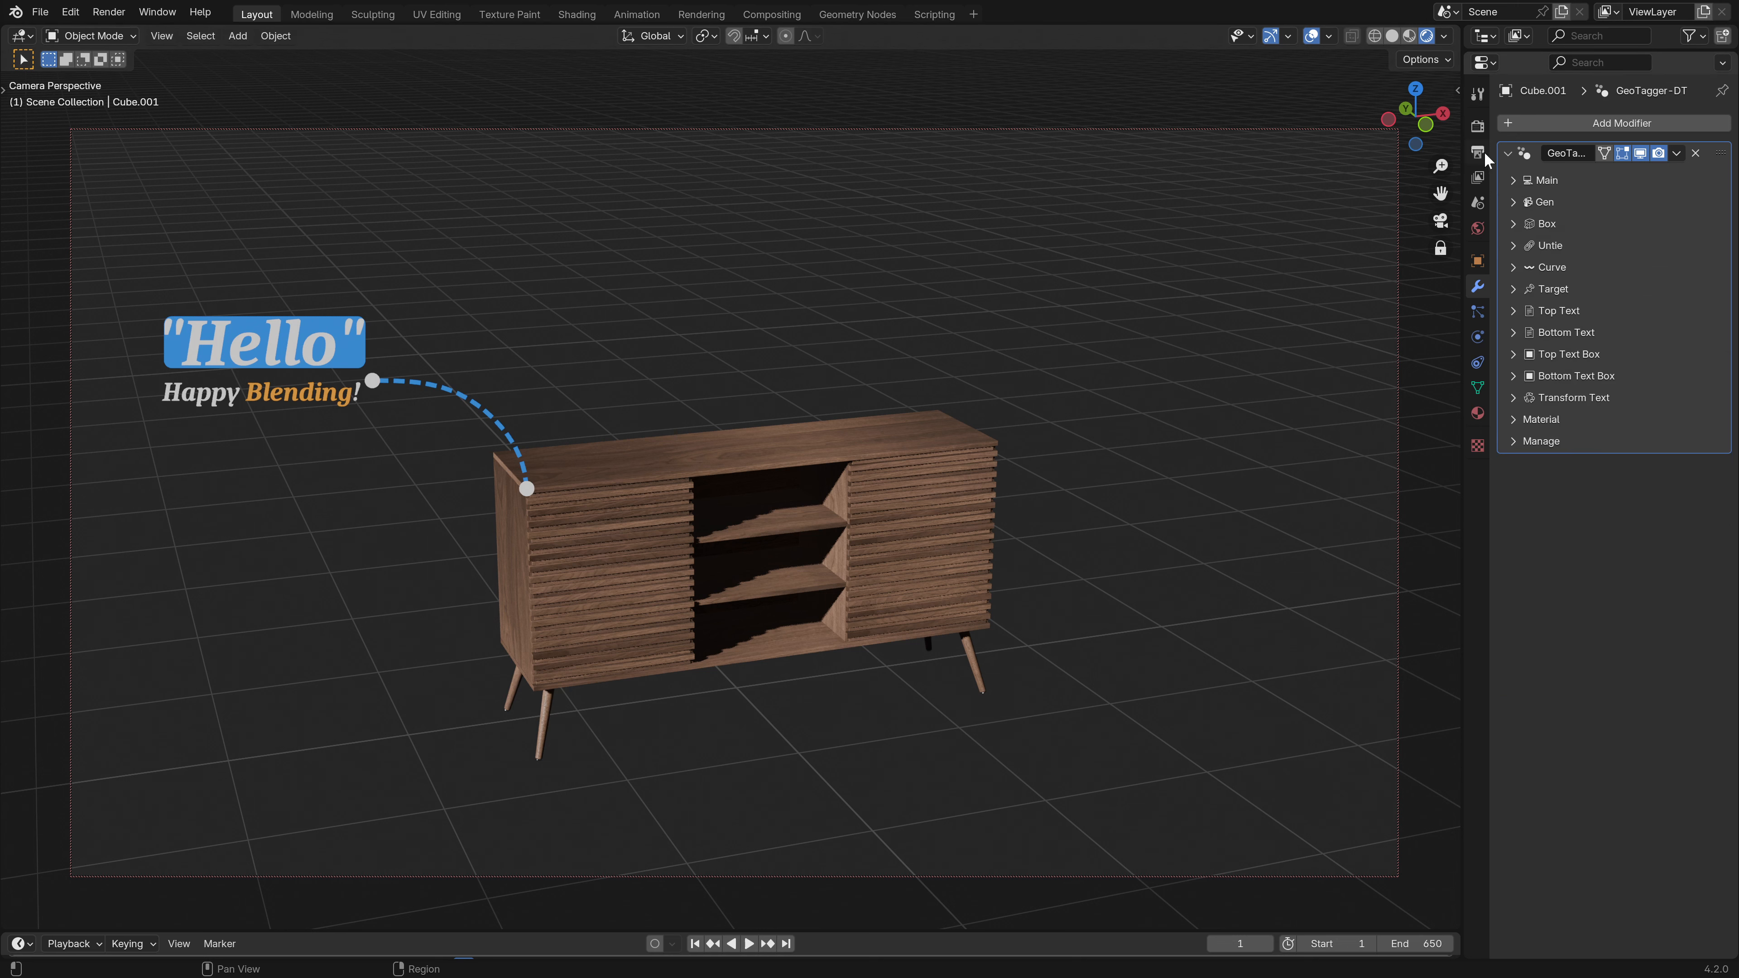
- Set the scene's color management view transform to Standard
left_click(1476, 123)
left_click(1537, 151)
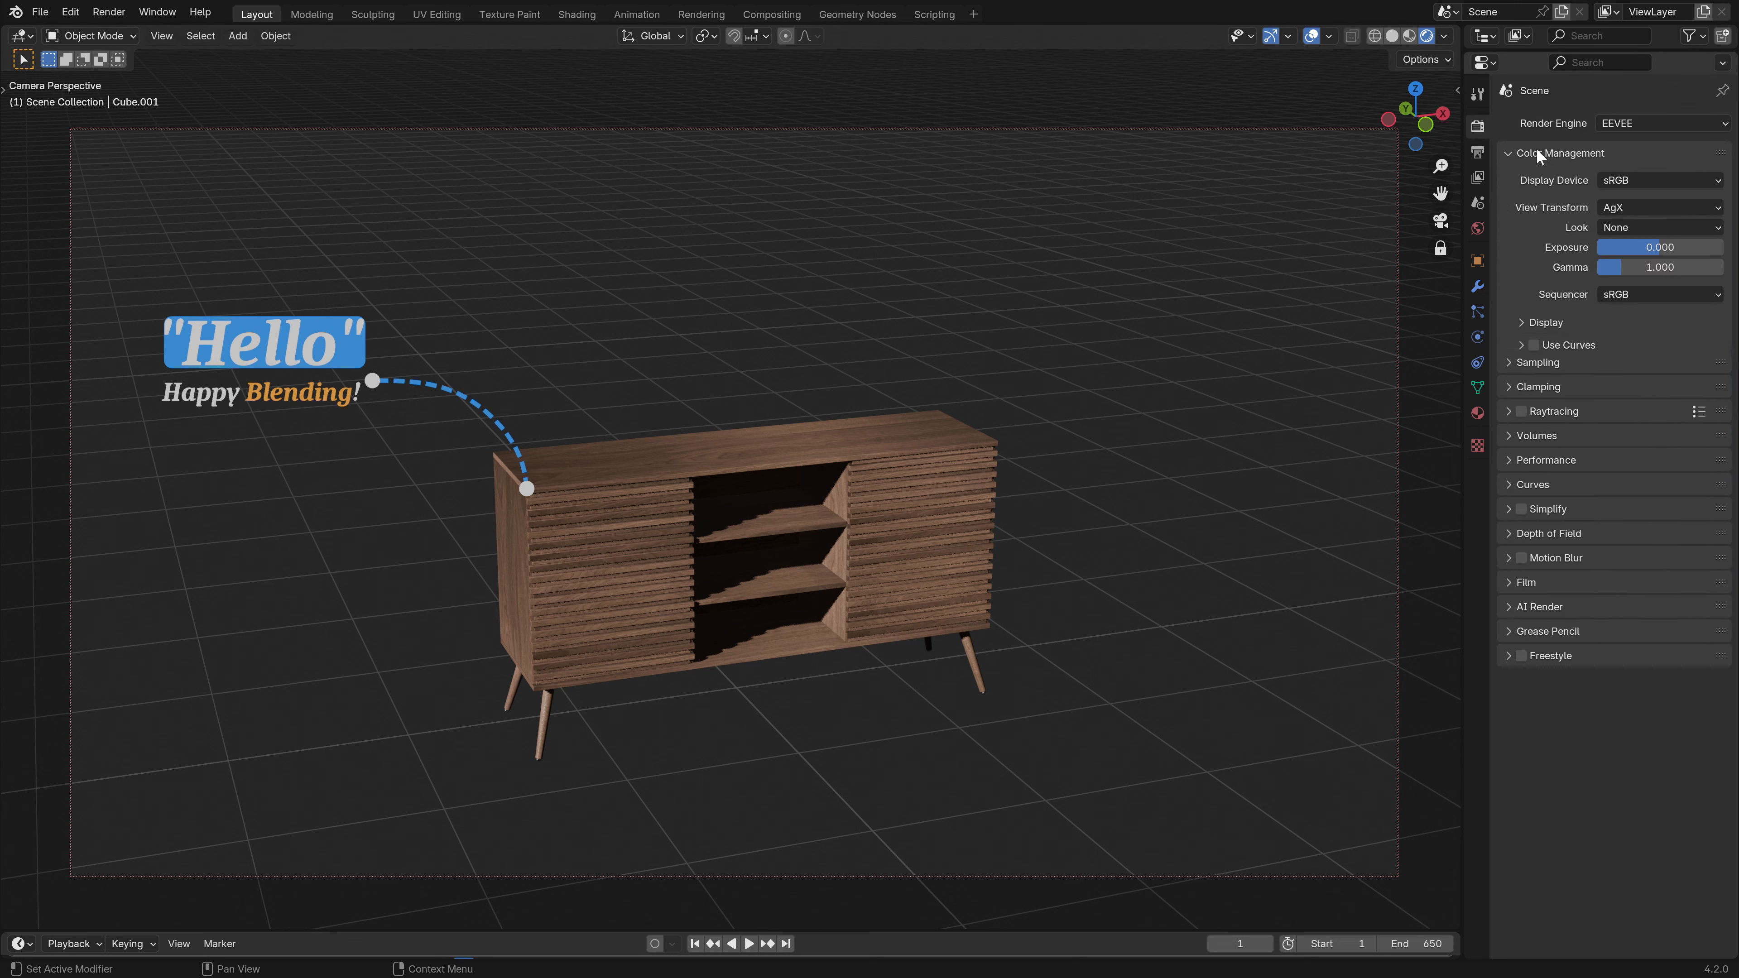
left_click(1615, 212)
left_click(1613, 224)
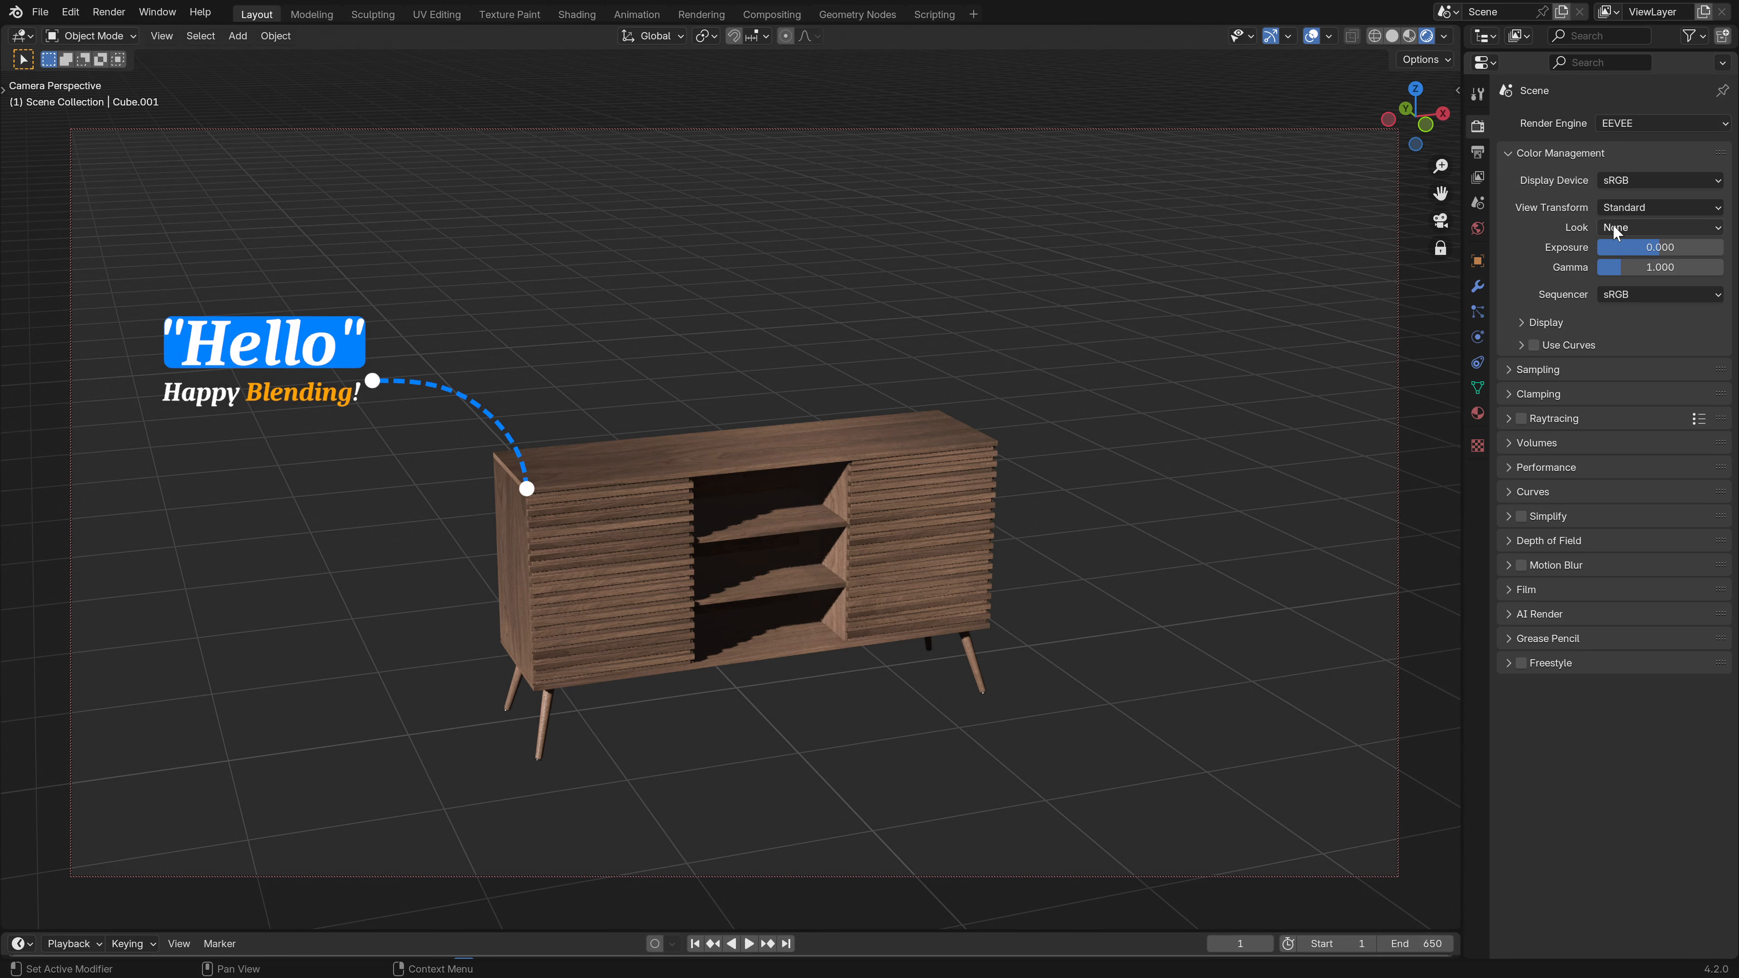
left_click(1518, 155)
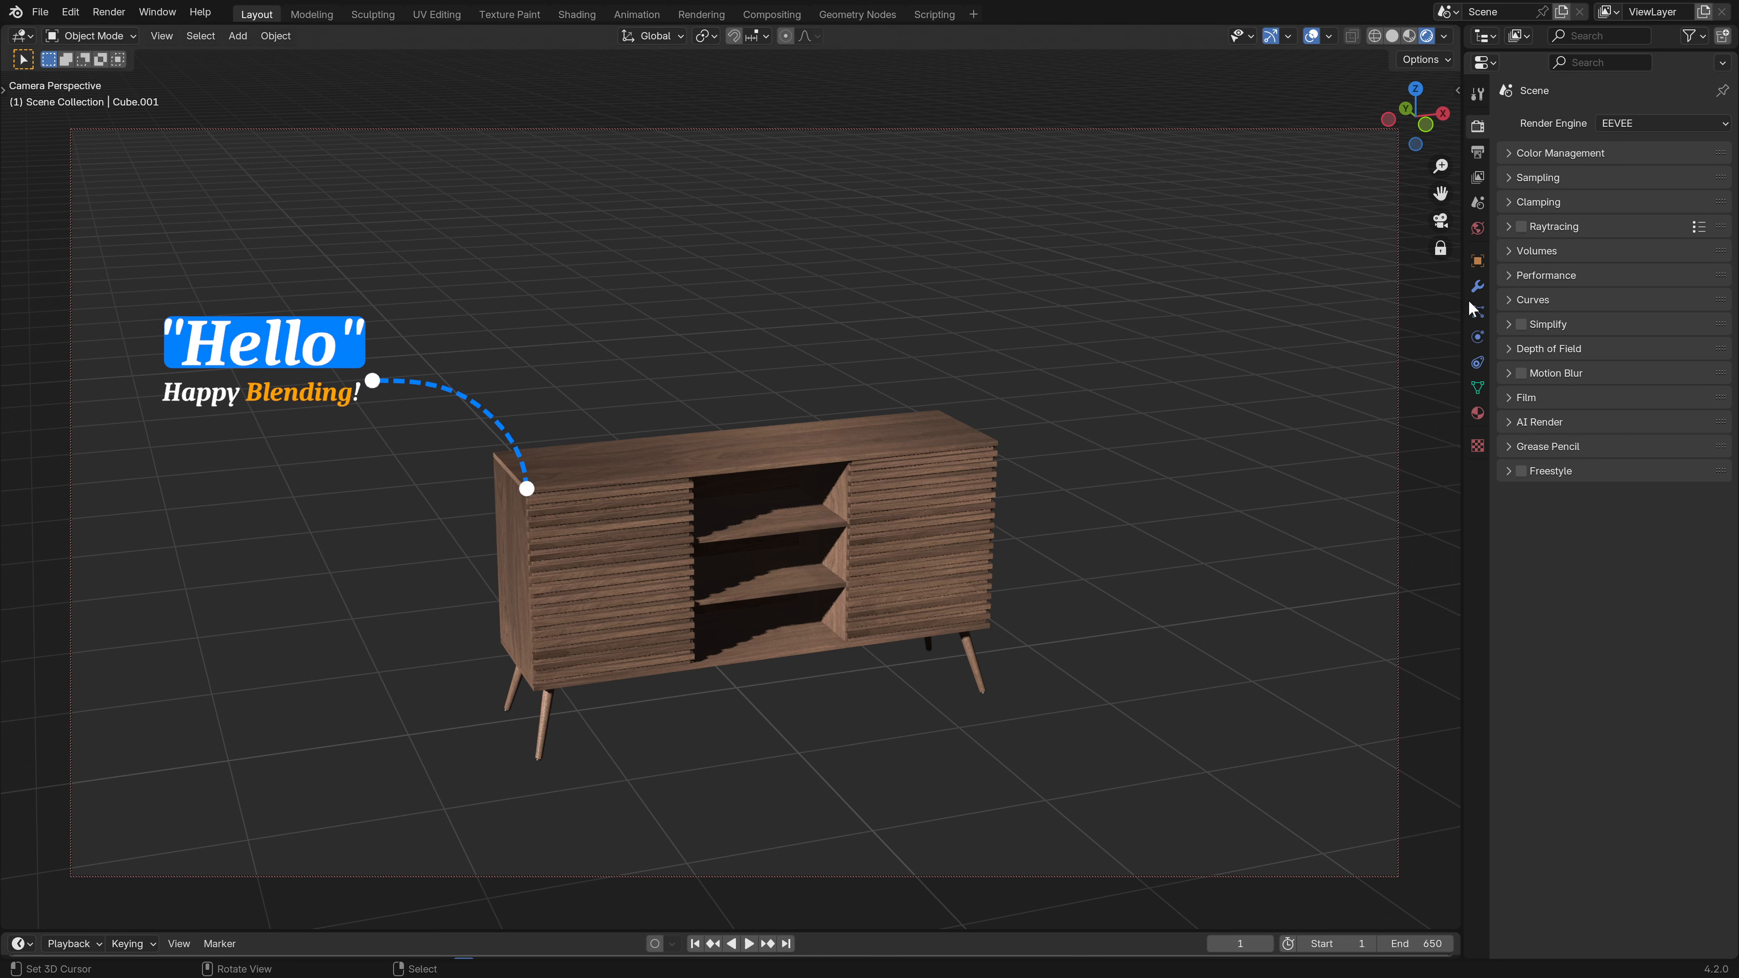
- Set the GeoTagger-DT modifier's Gen mode to Custom and preview the call-out animation
left_click(1477, 287)
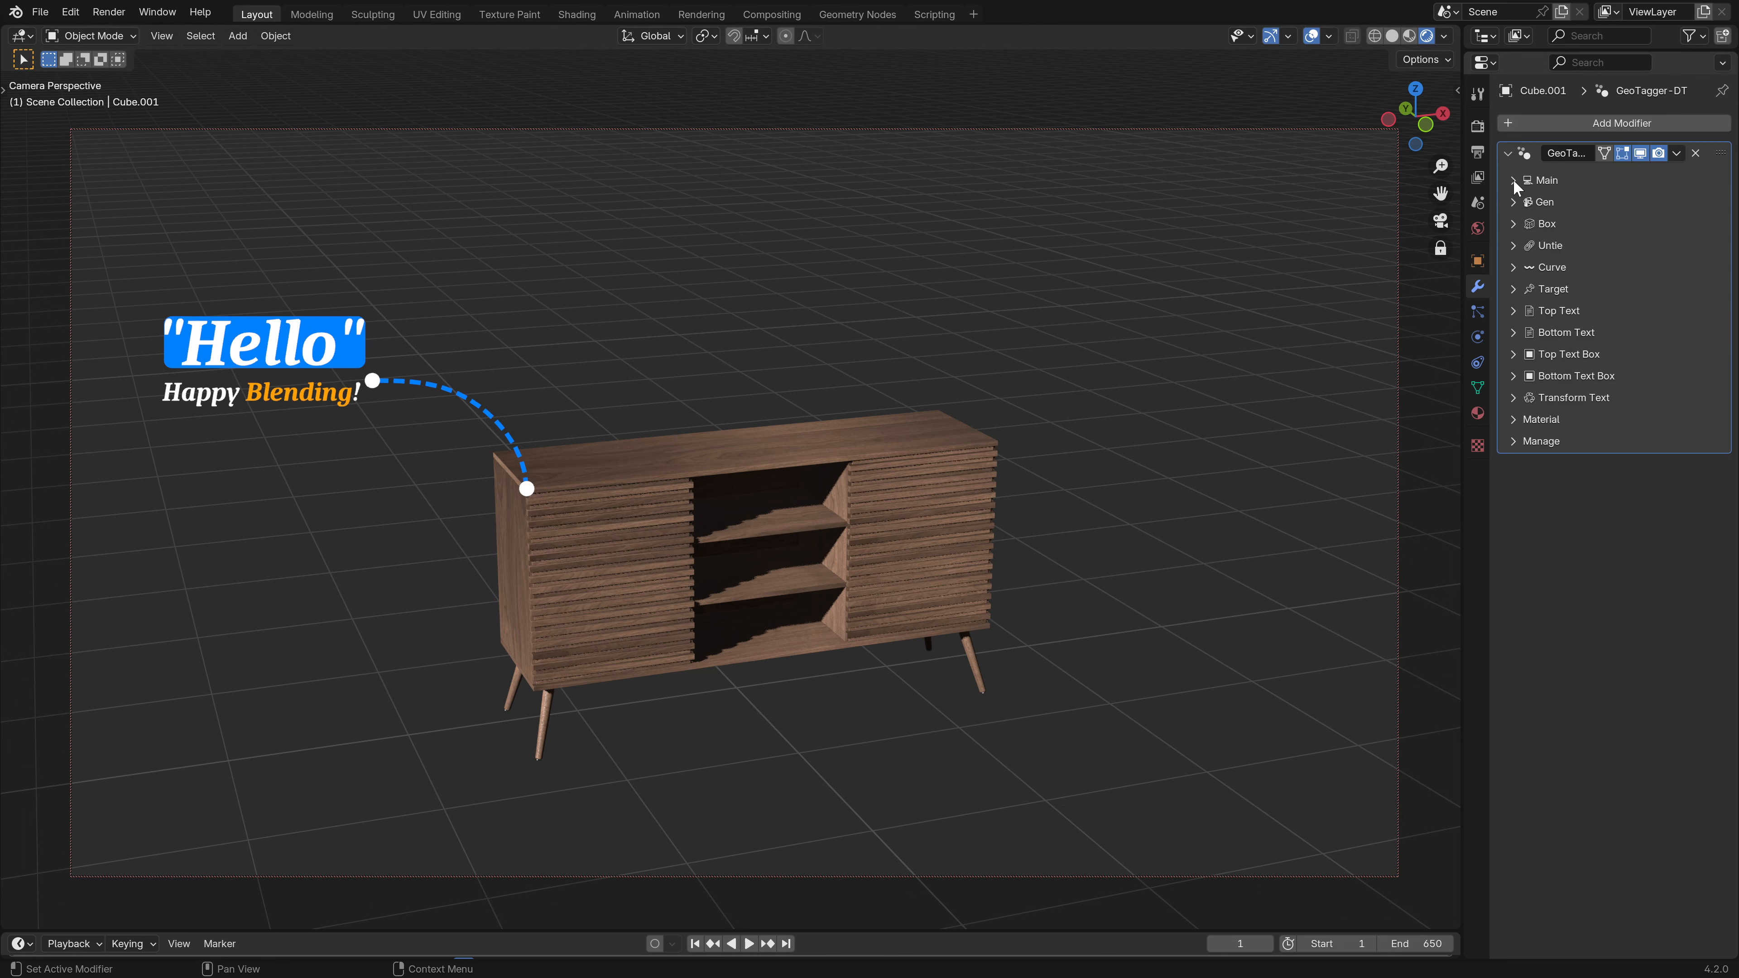
left_click(1515, 201)
left_click(1548, 230)
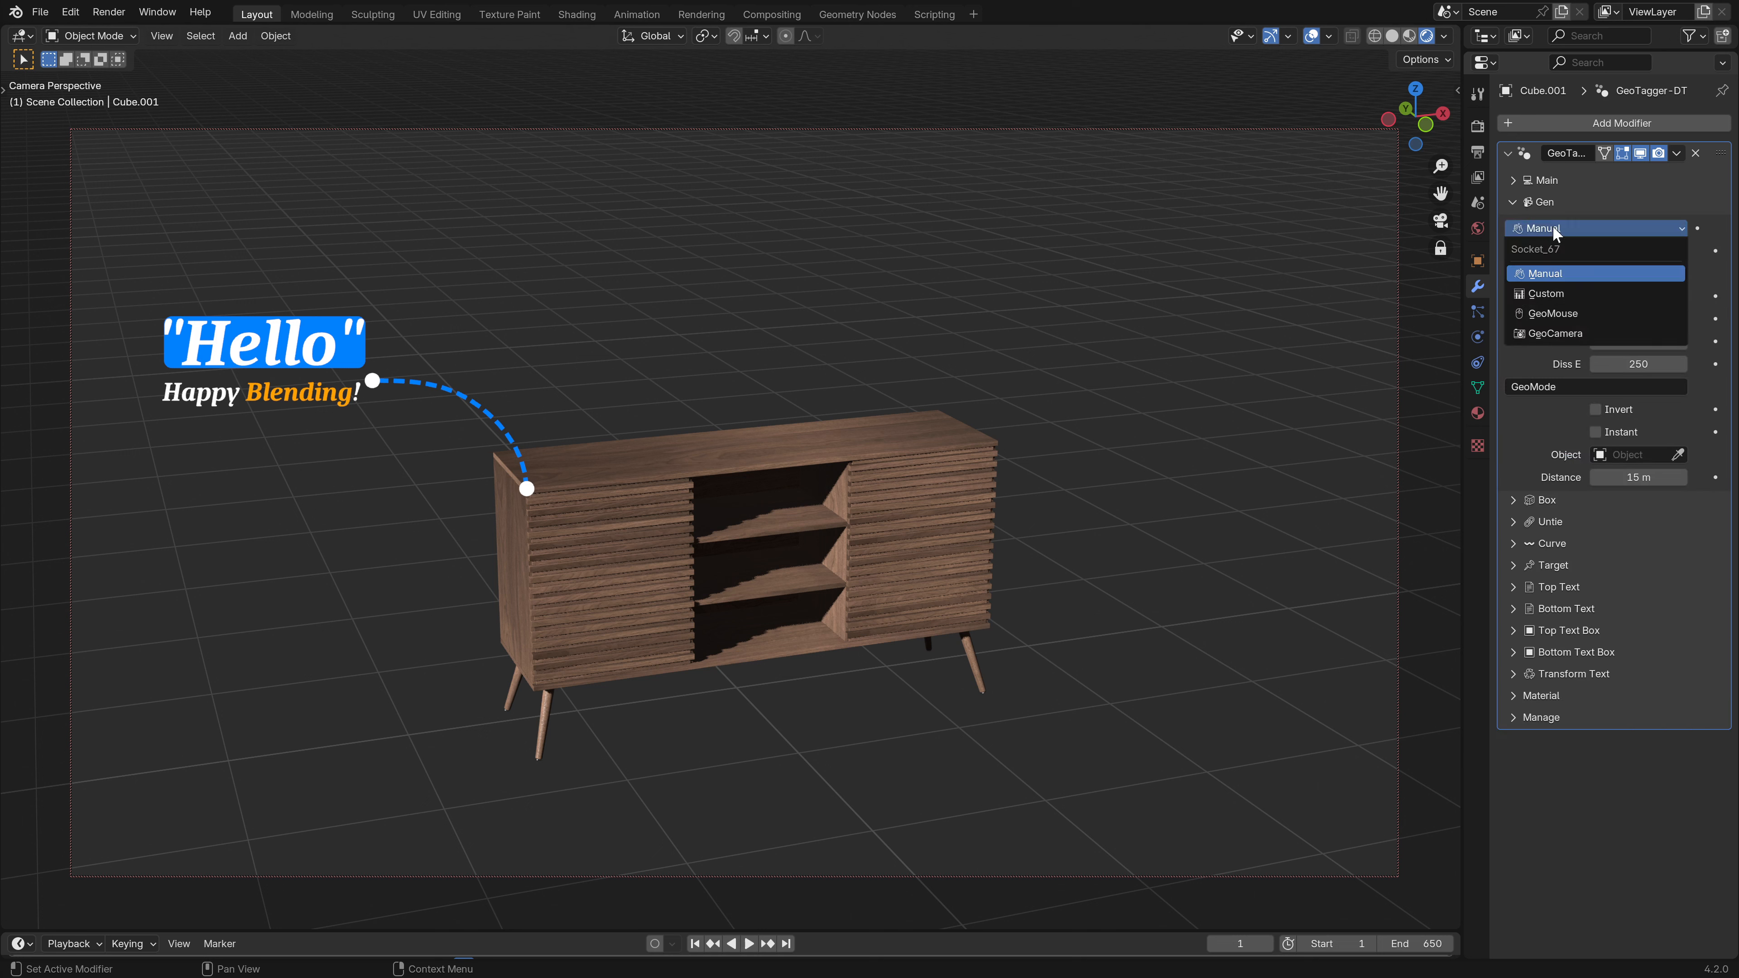
left_click(1549, 297)
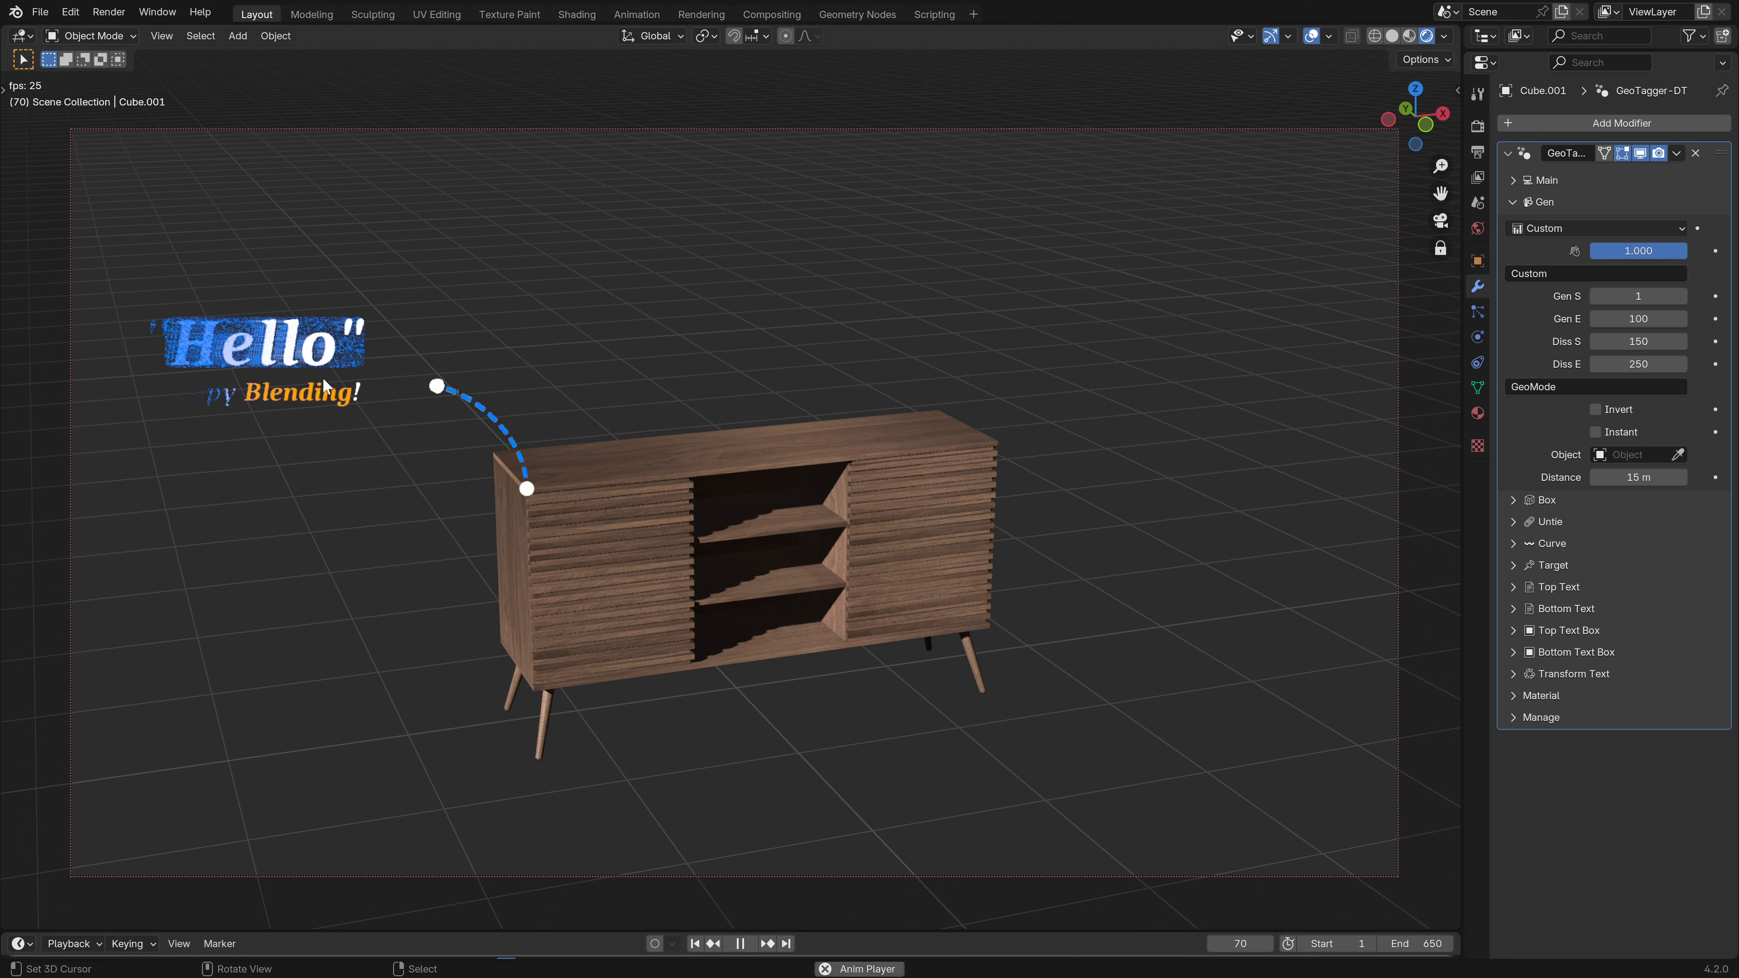
key("space")
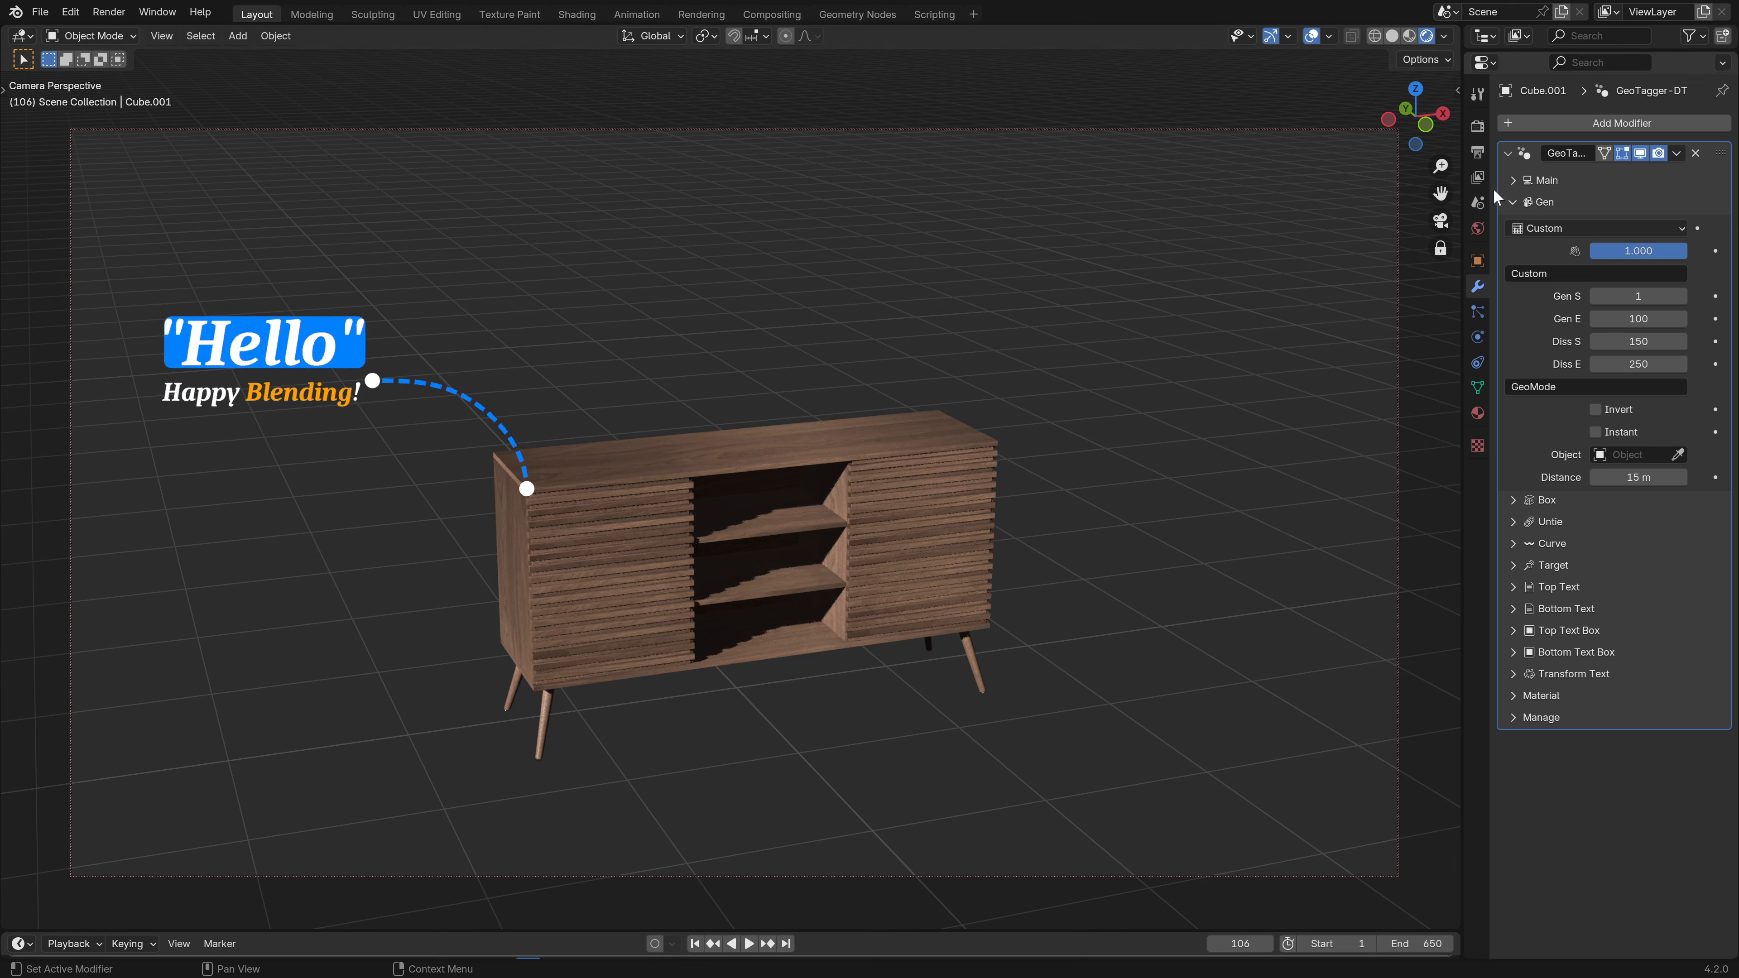
left_click(1520, 204)
- Set the output frame rate to 50 fps
left_click(1477, 151)
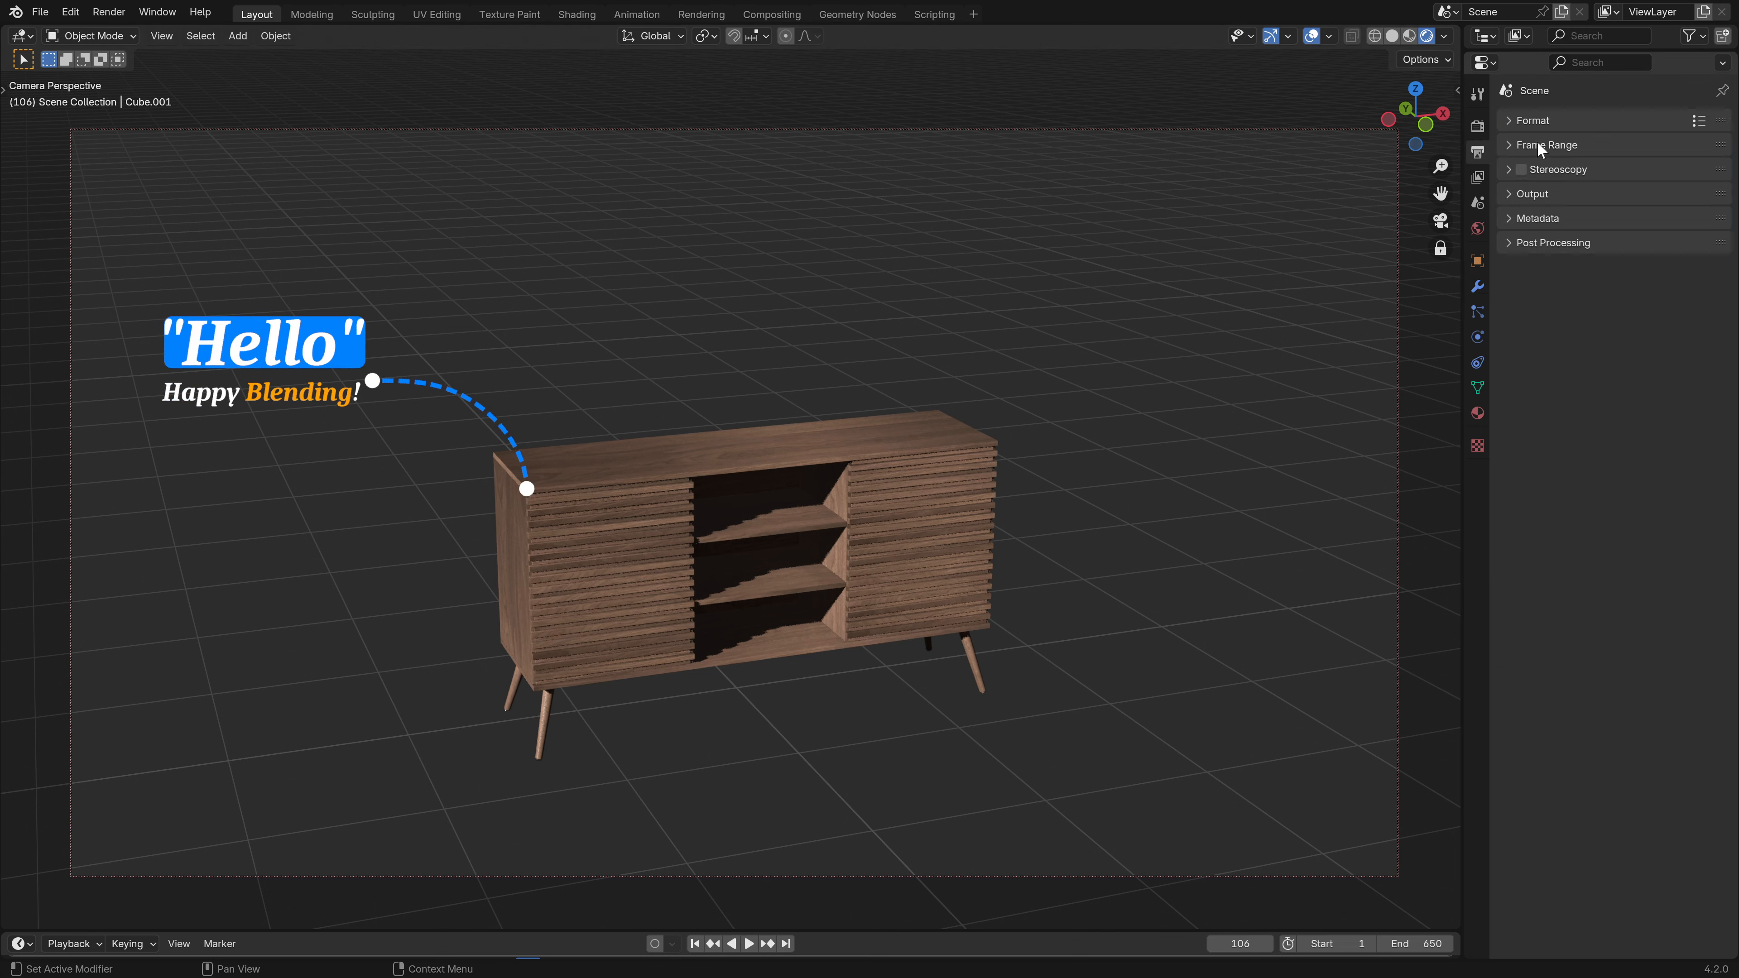
left_click(1521, 192)
left_click(1520, 197)
left_click(1516, 120)
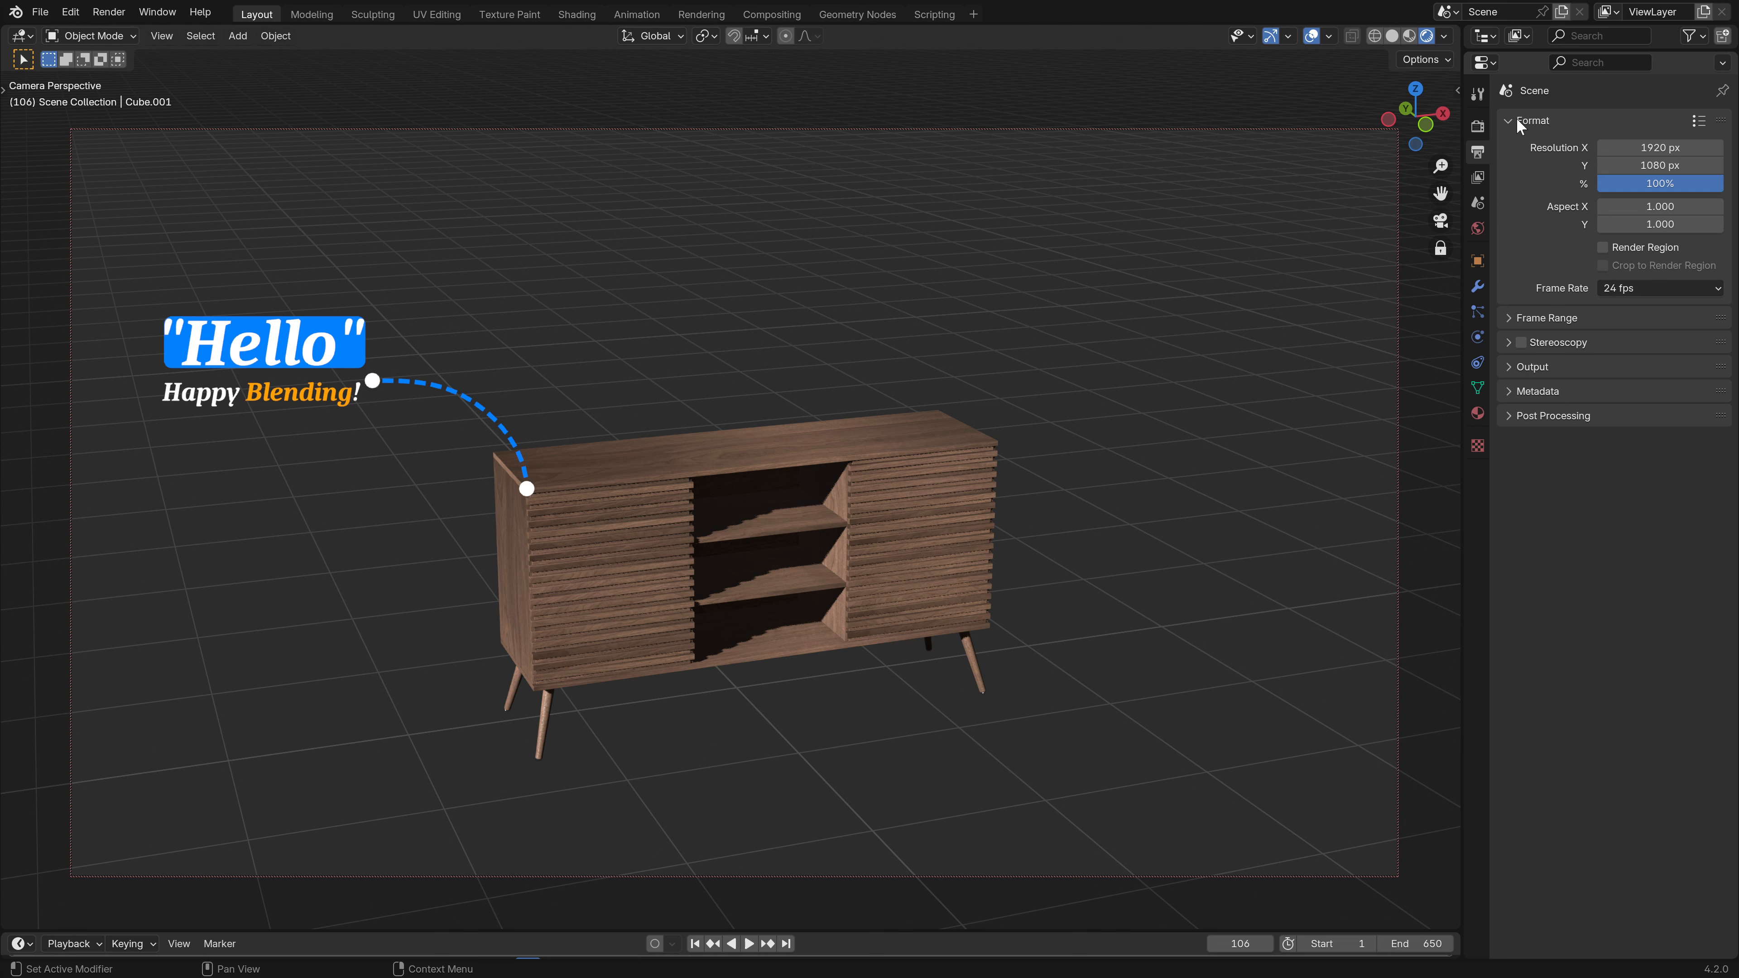
left_click(1625, 293)
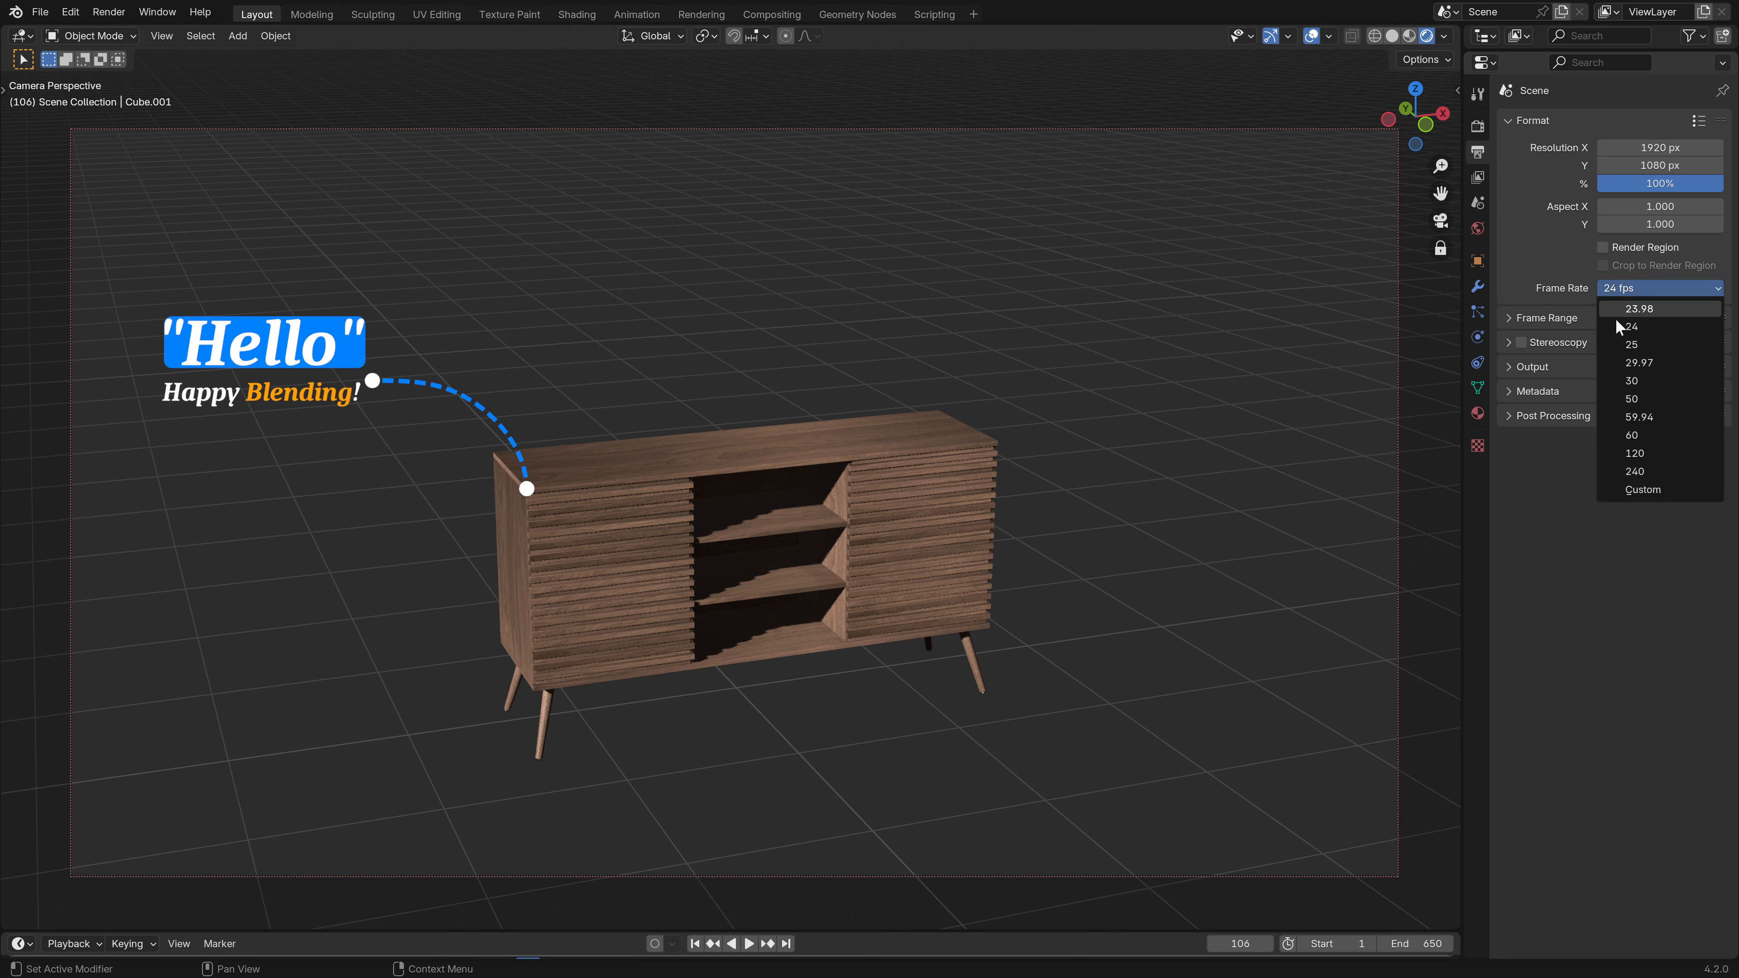
left_click(1653, 395)
- Set the animation's end frame to 250
left_click(1403, 943)
type("250")
key("Return")
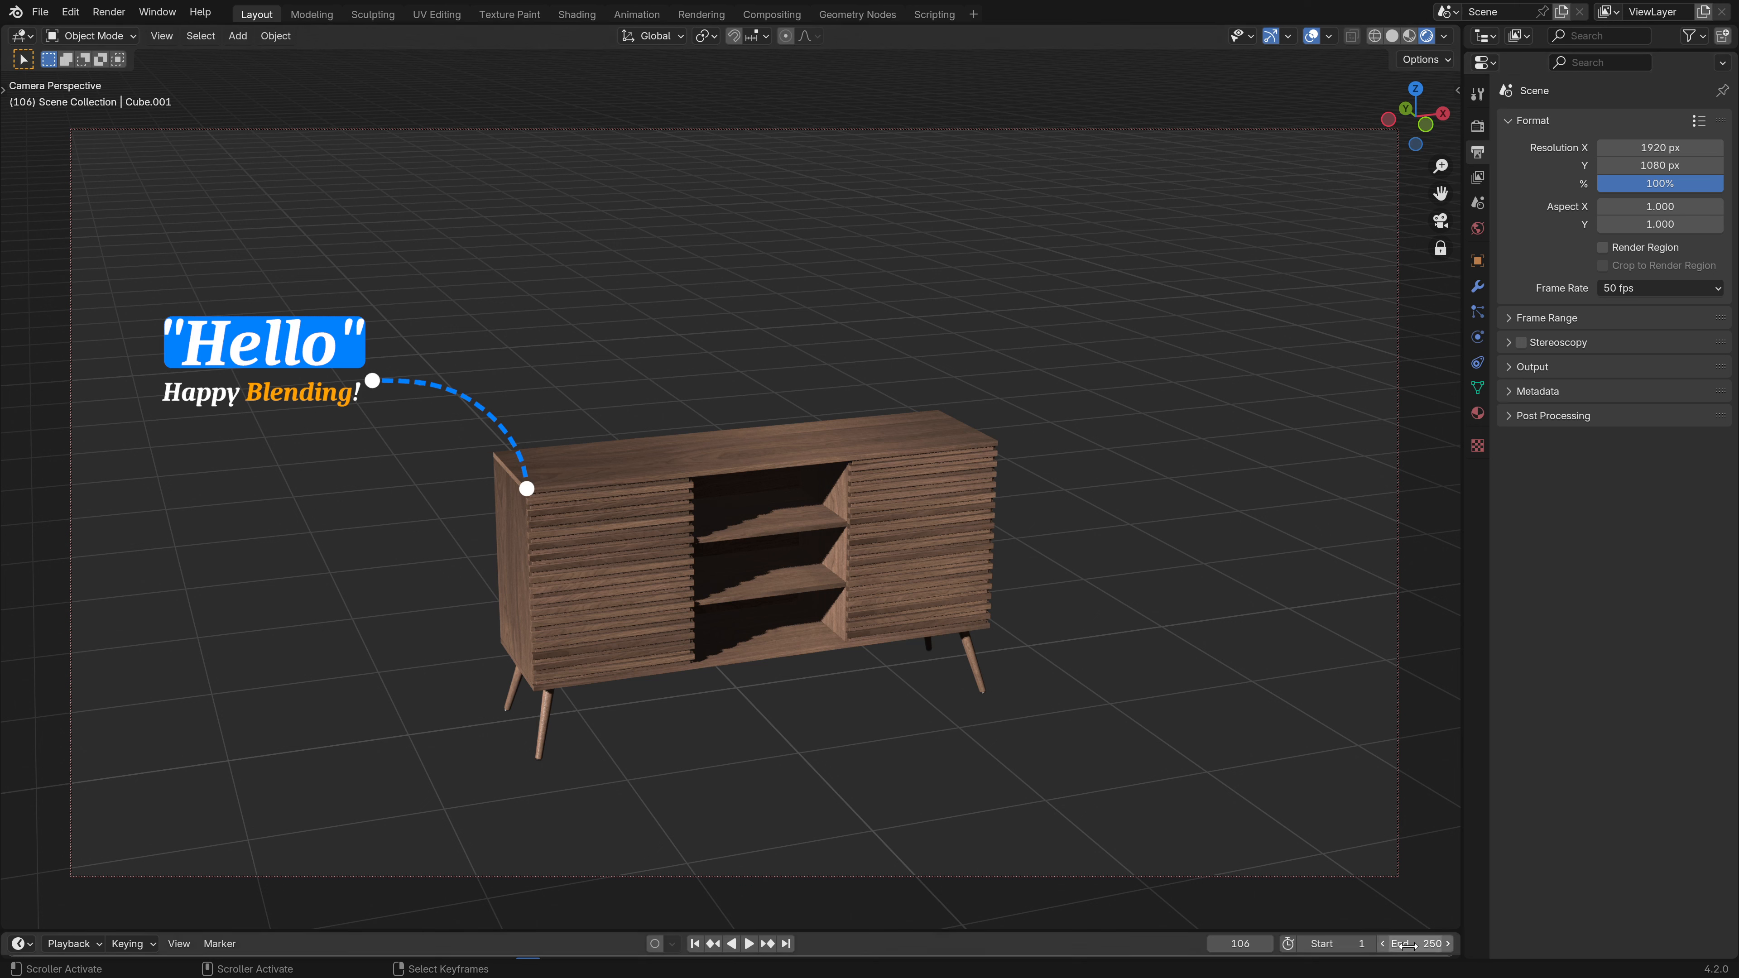
- Play the call-out animation, enlarge the timeline area to show the frame range, and preview the animation again
left_click(749, 943)
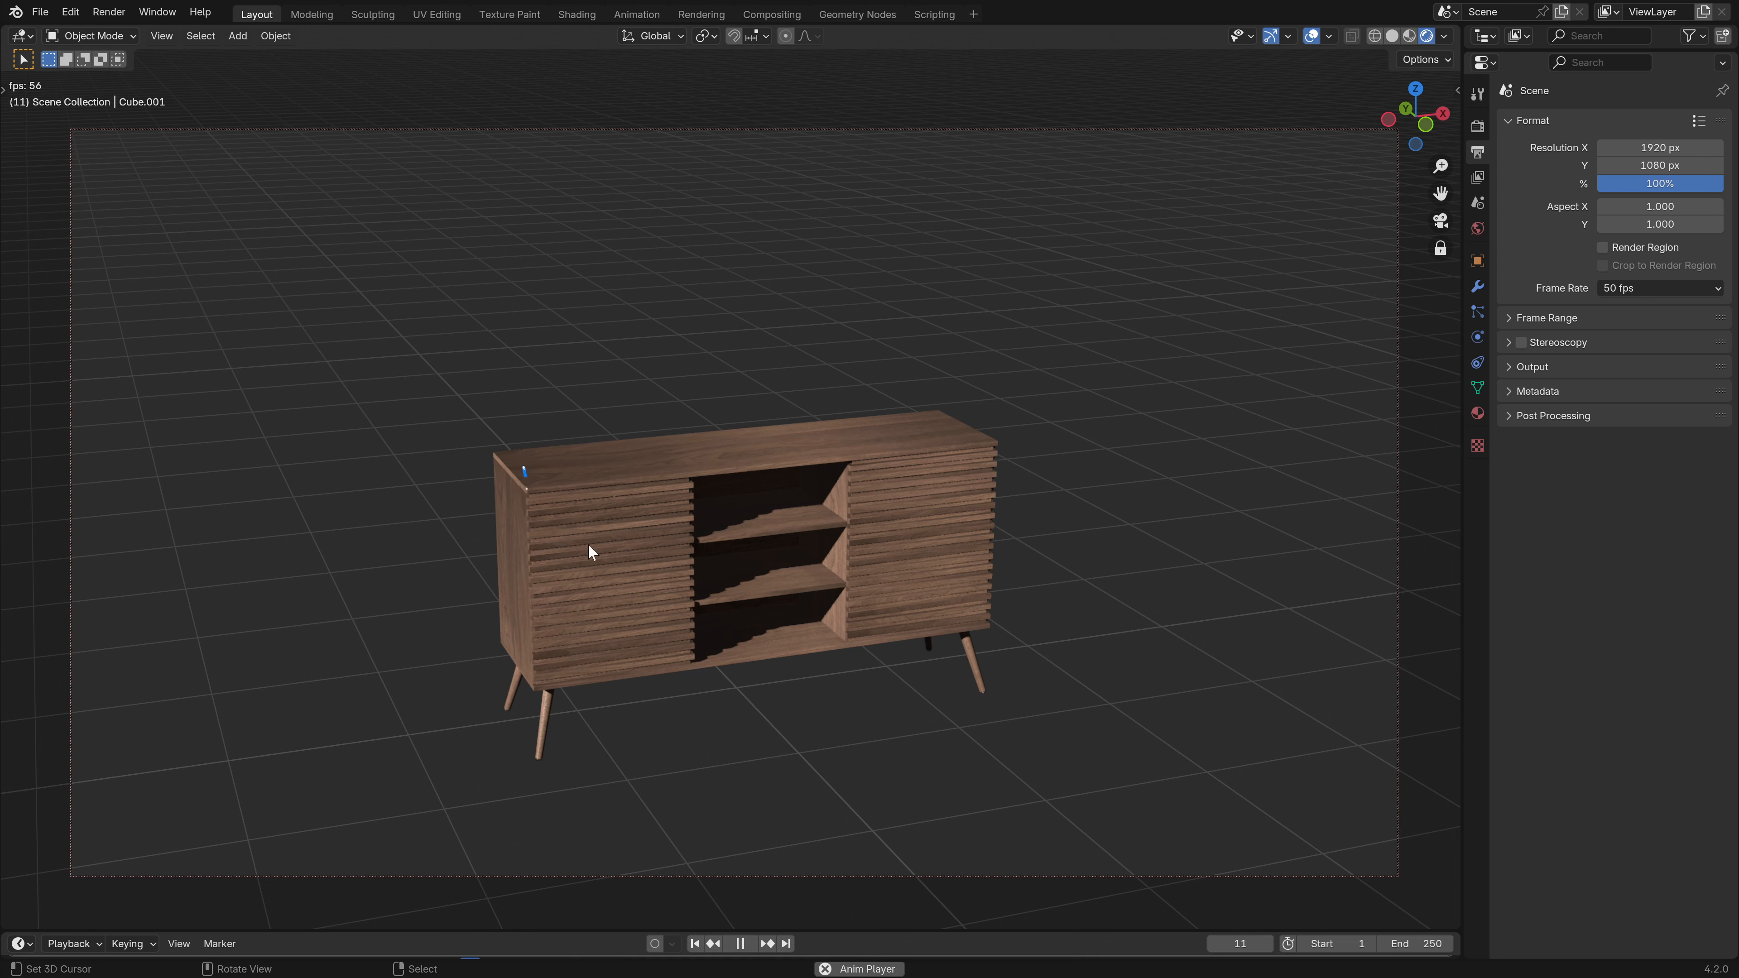
key("space")
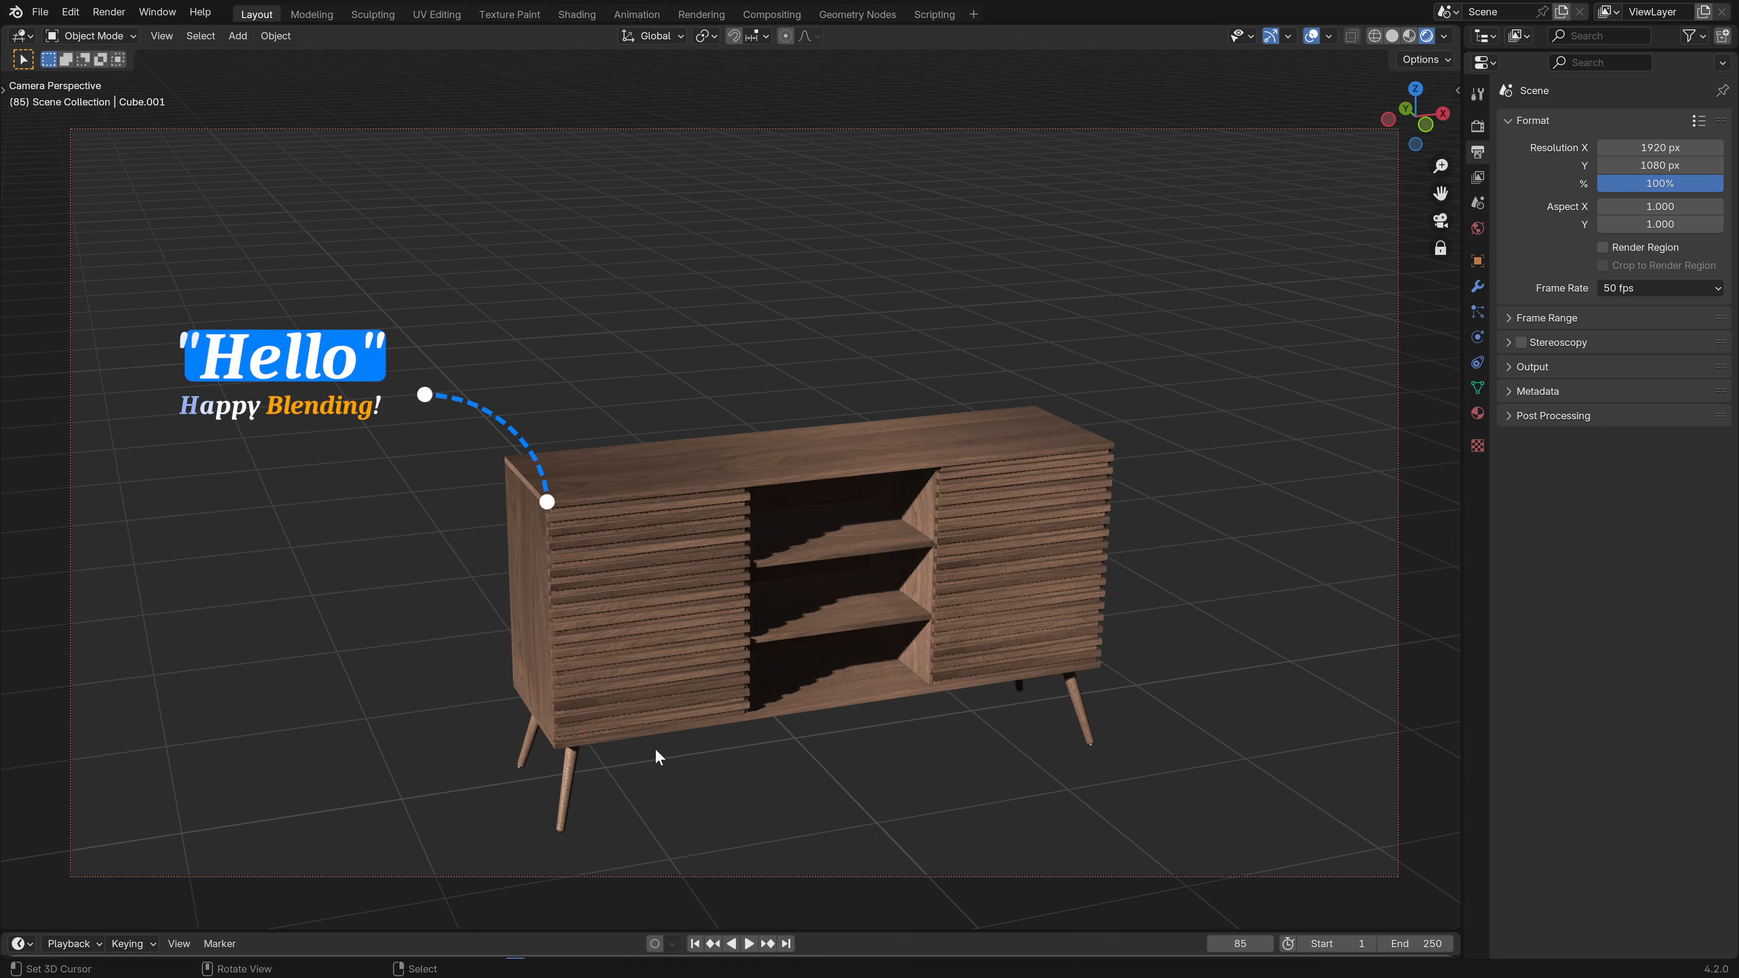
left_click_drag(835, 933, 839, 848)
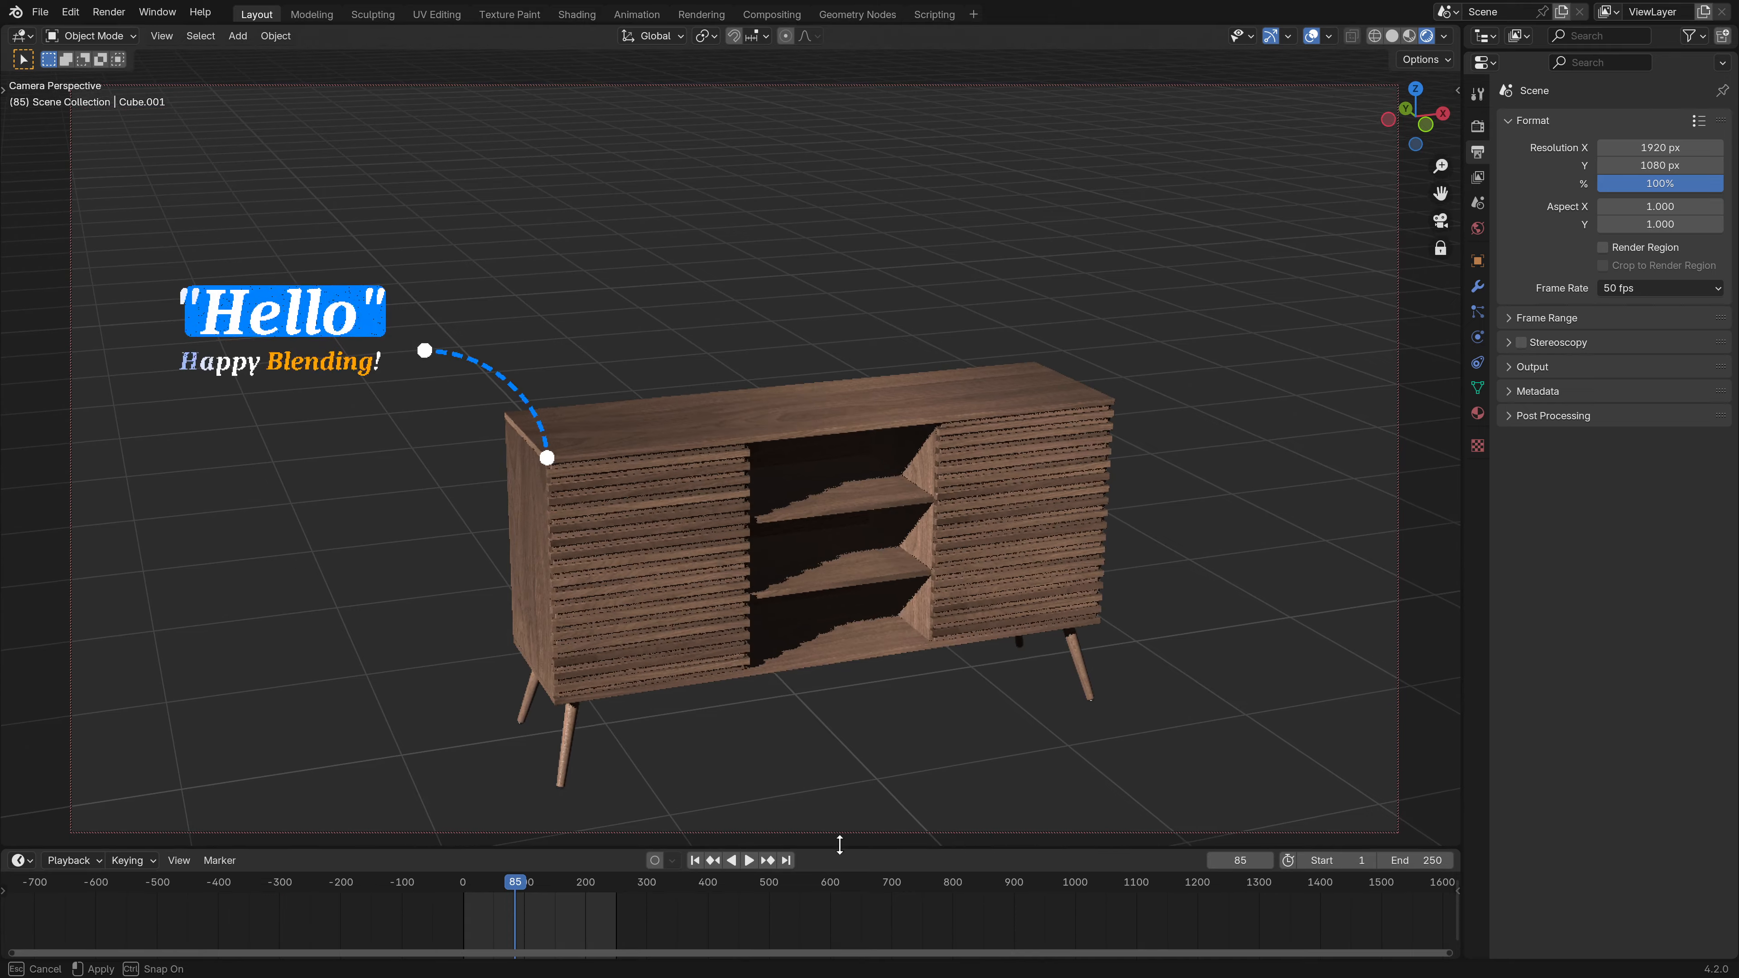
left_click(509, 924)
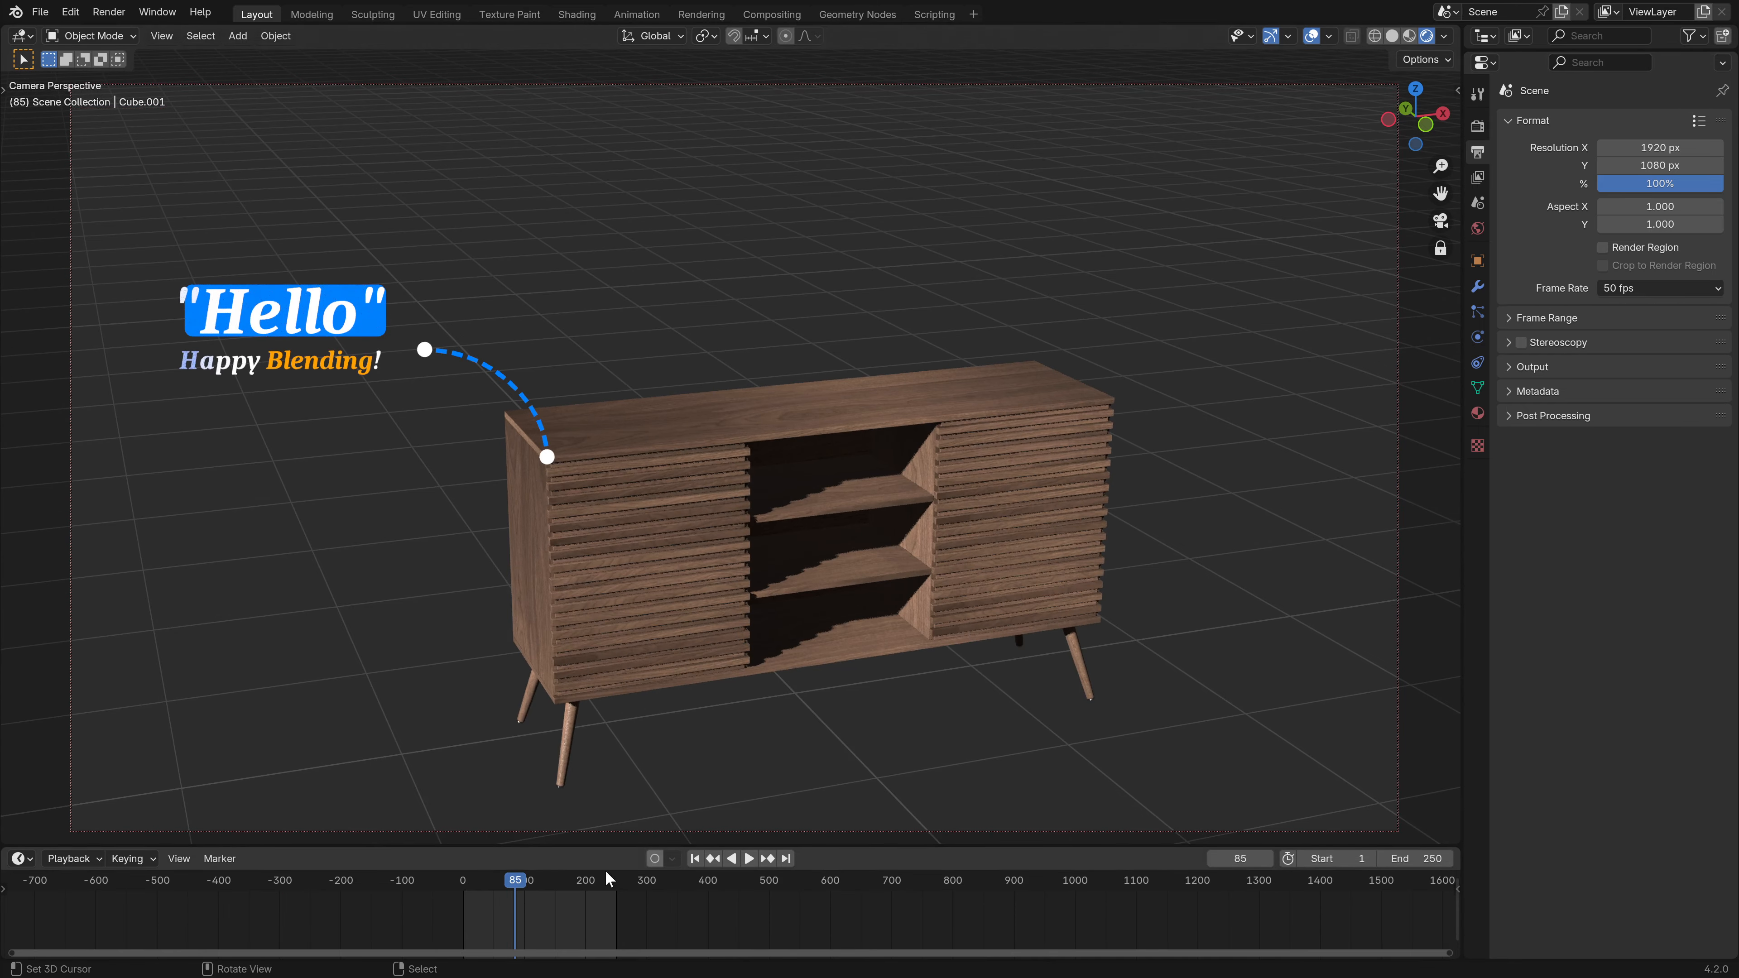
key("space")
key("Escape")
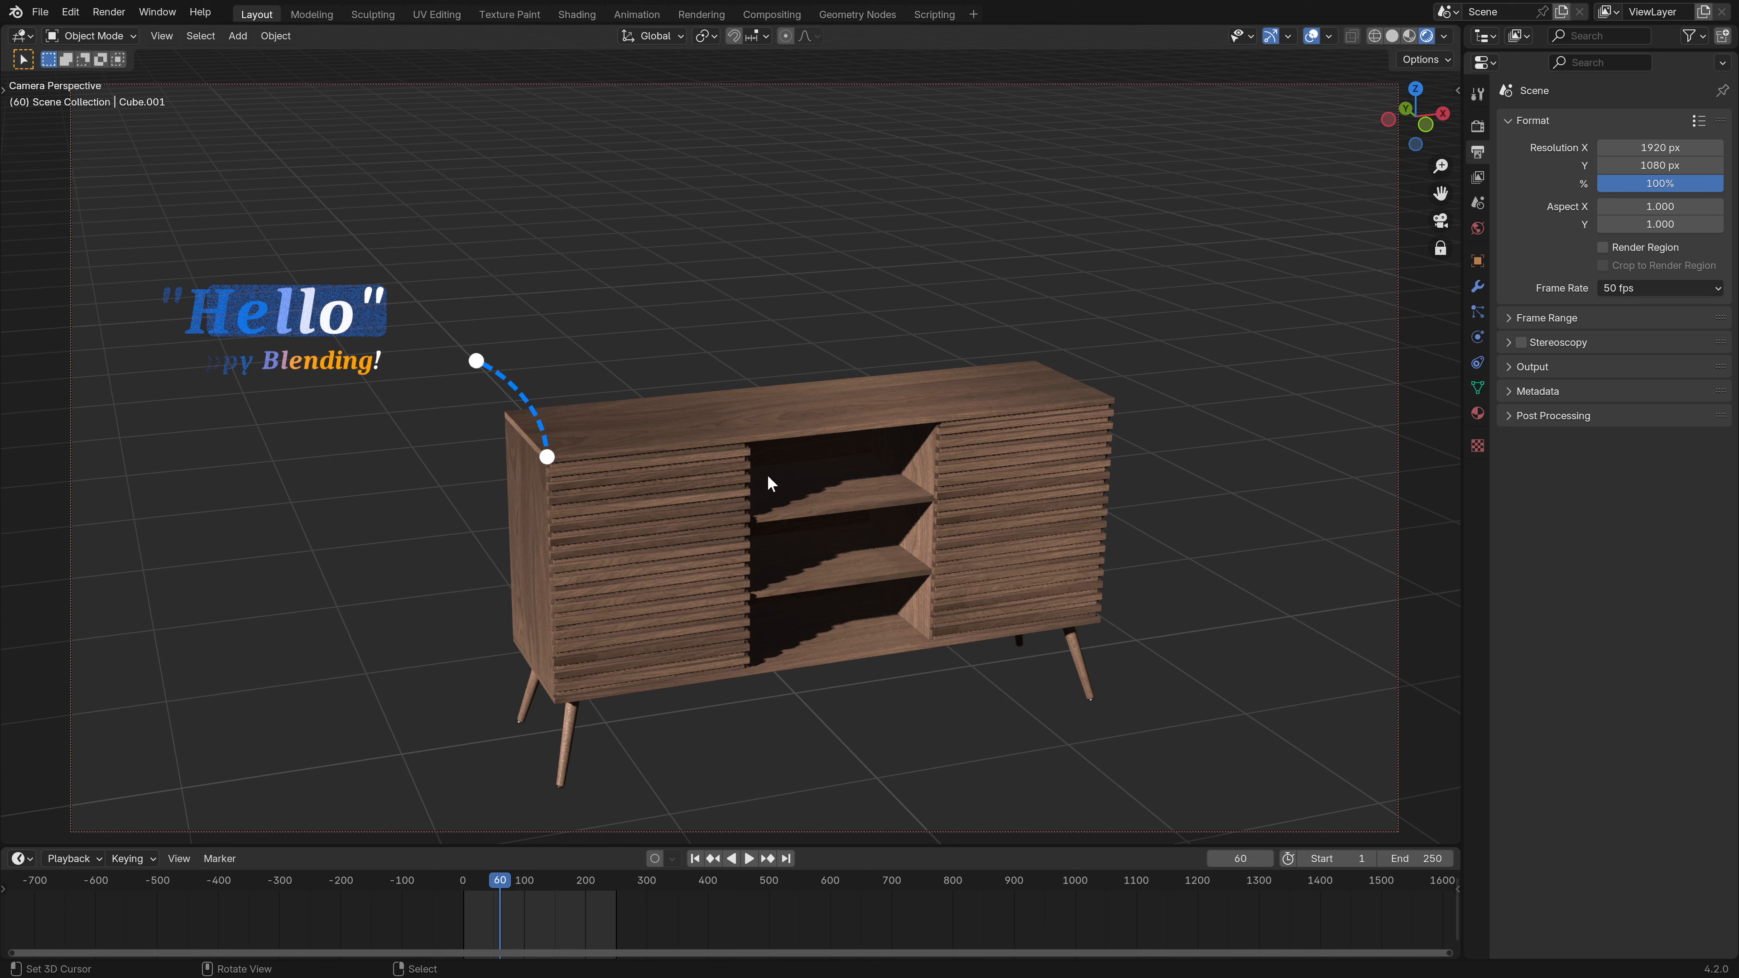
left_click(1510, 121)
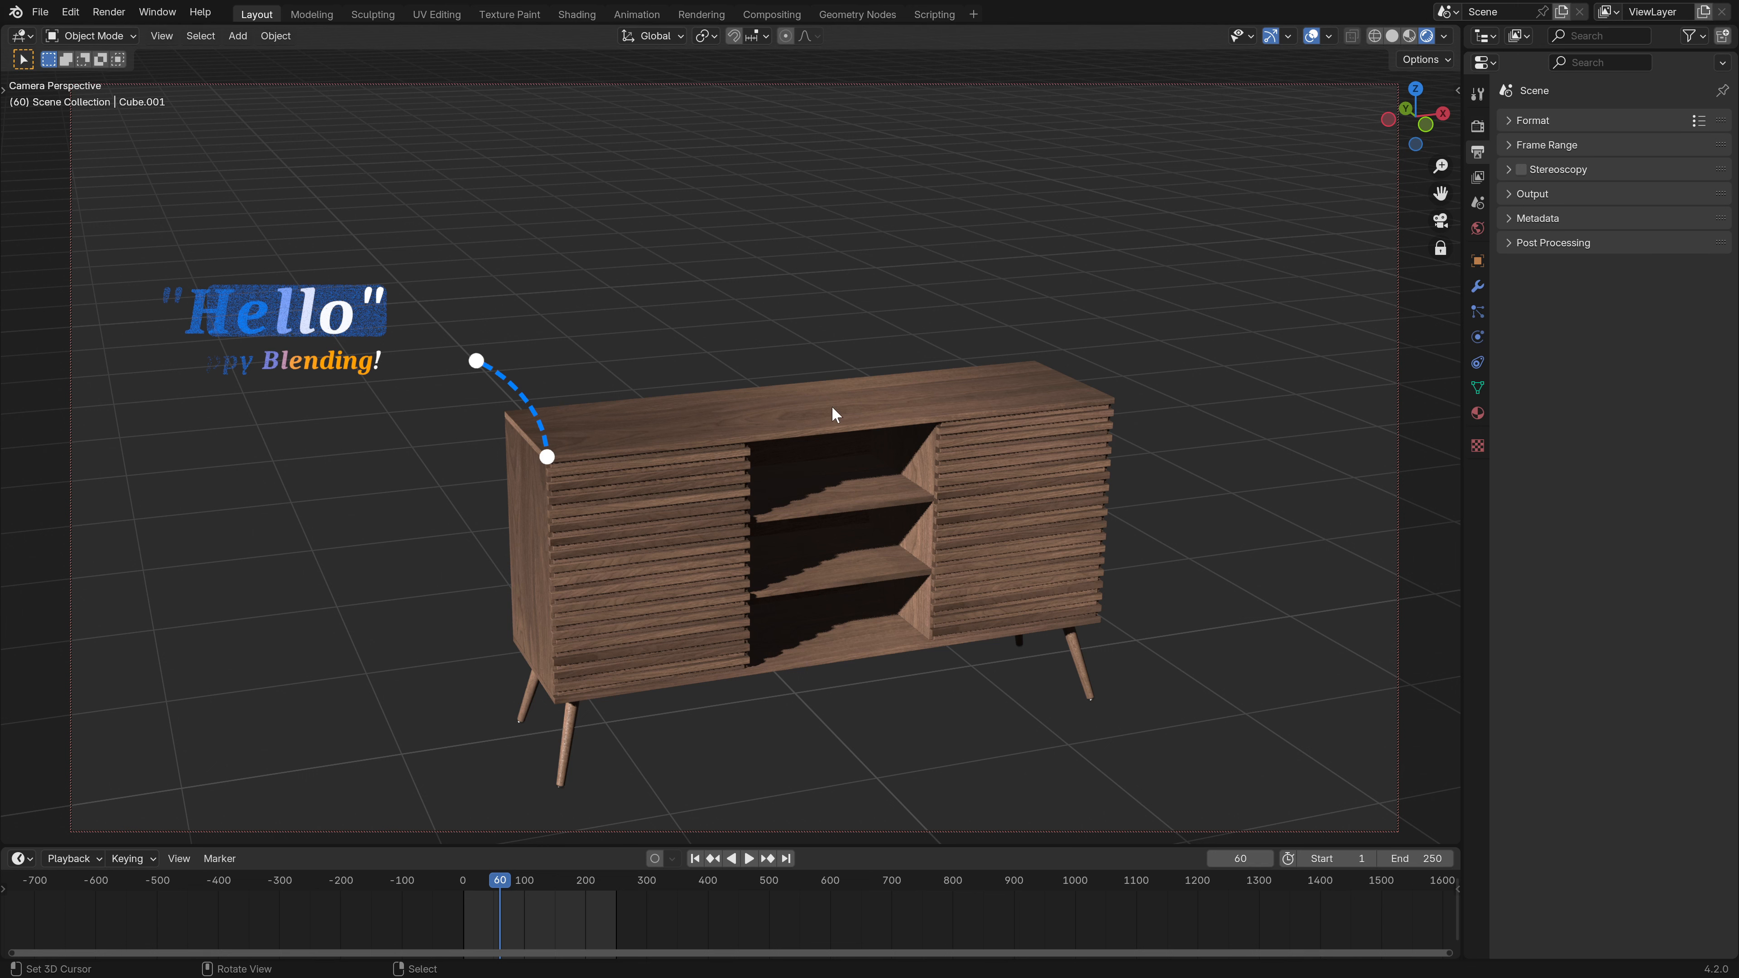
- Add an empty third material slot to the sideboard
left_click(1478, 413)
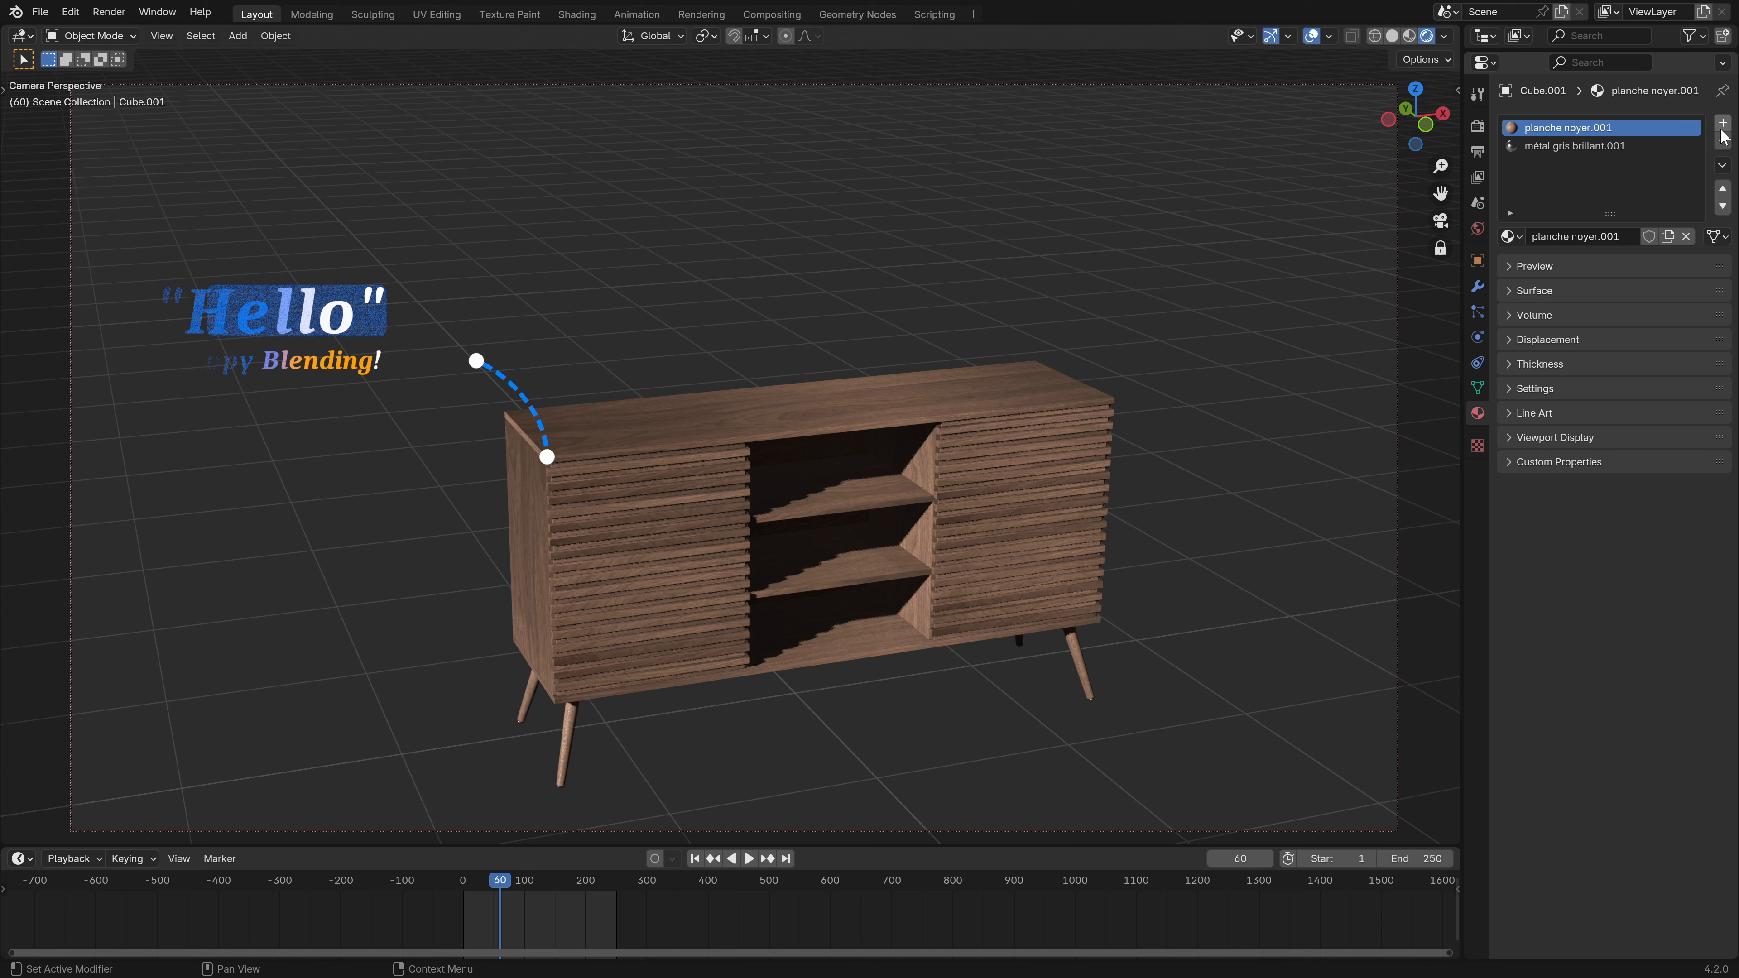
left_click(1565, 145)
left_click(1723, 123)
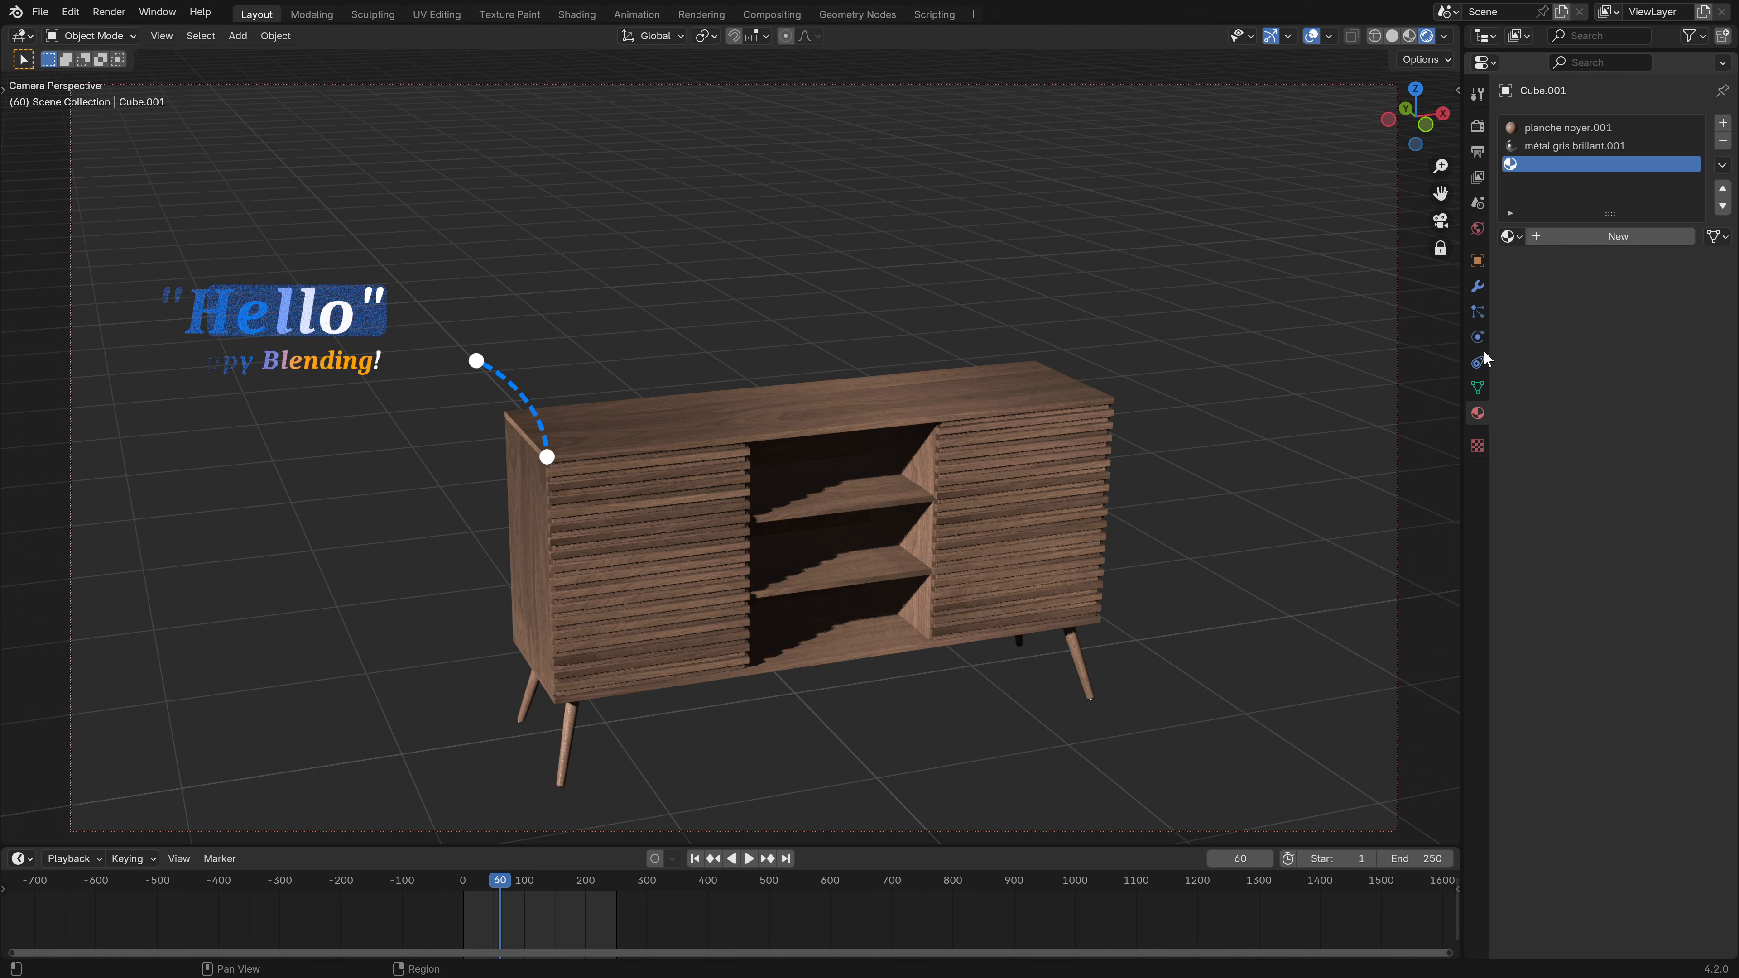
- Check which material the GeoTagger modifier uses and assign GTM.000 to the sideboard's empty third material slot
left_click(1477, 286)
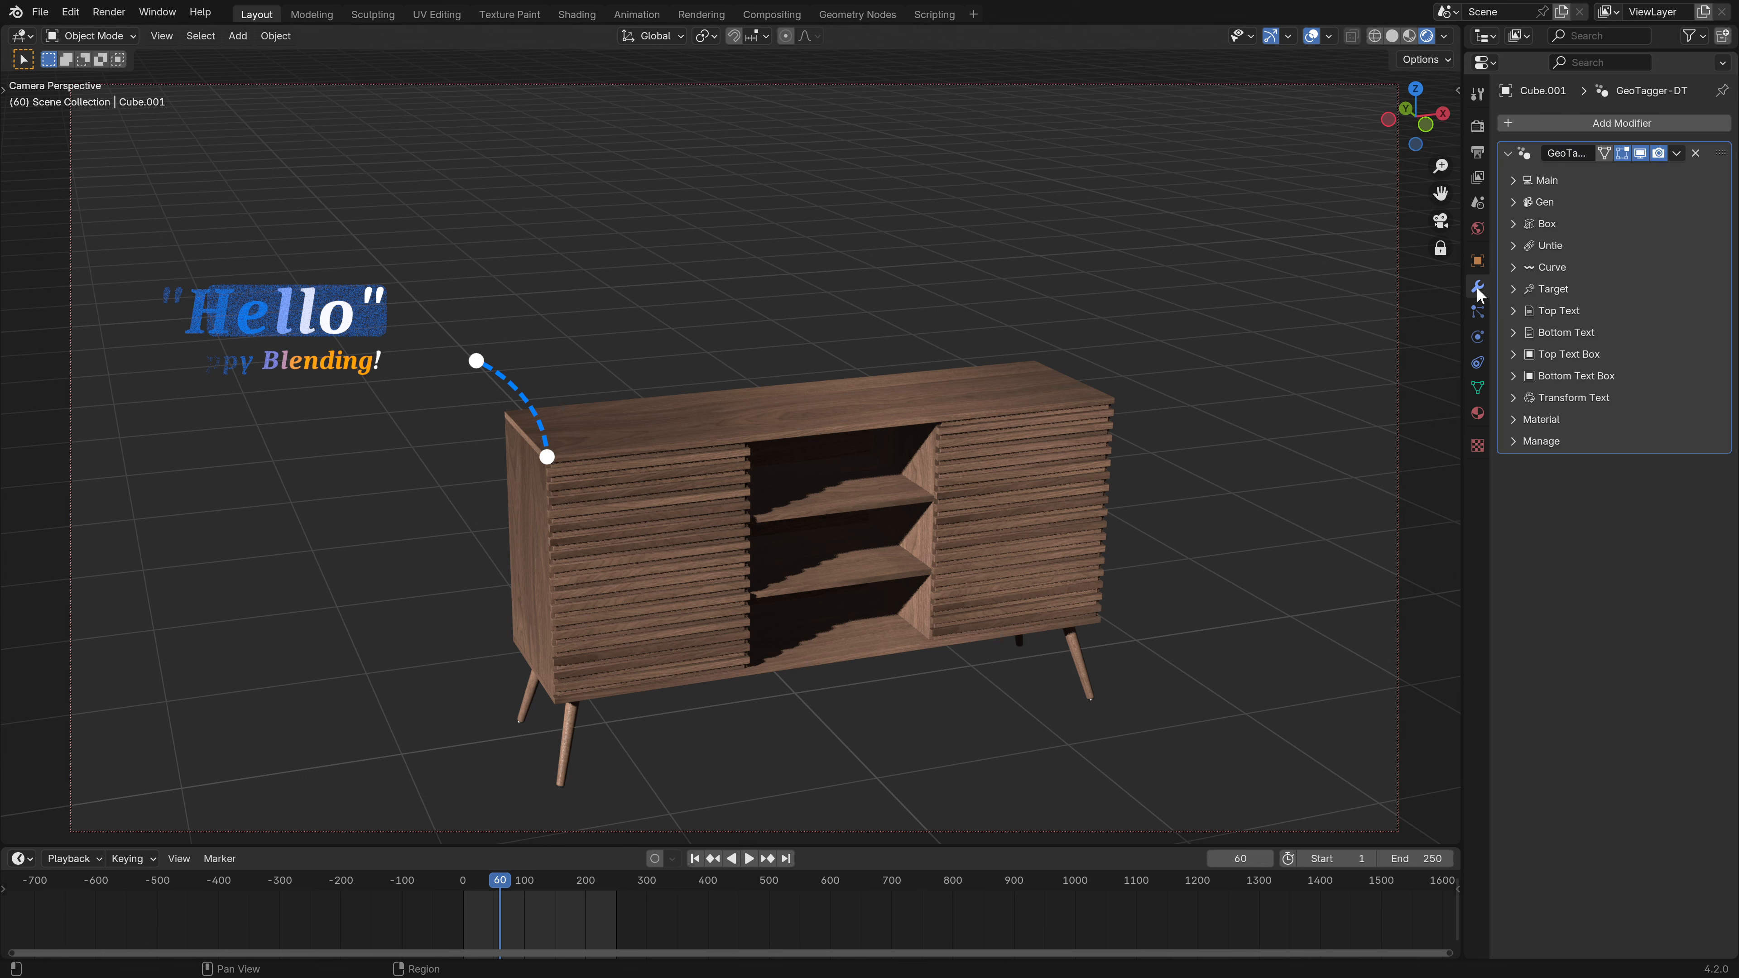
left_click(1515, 421)
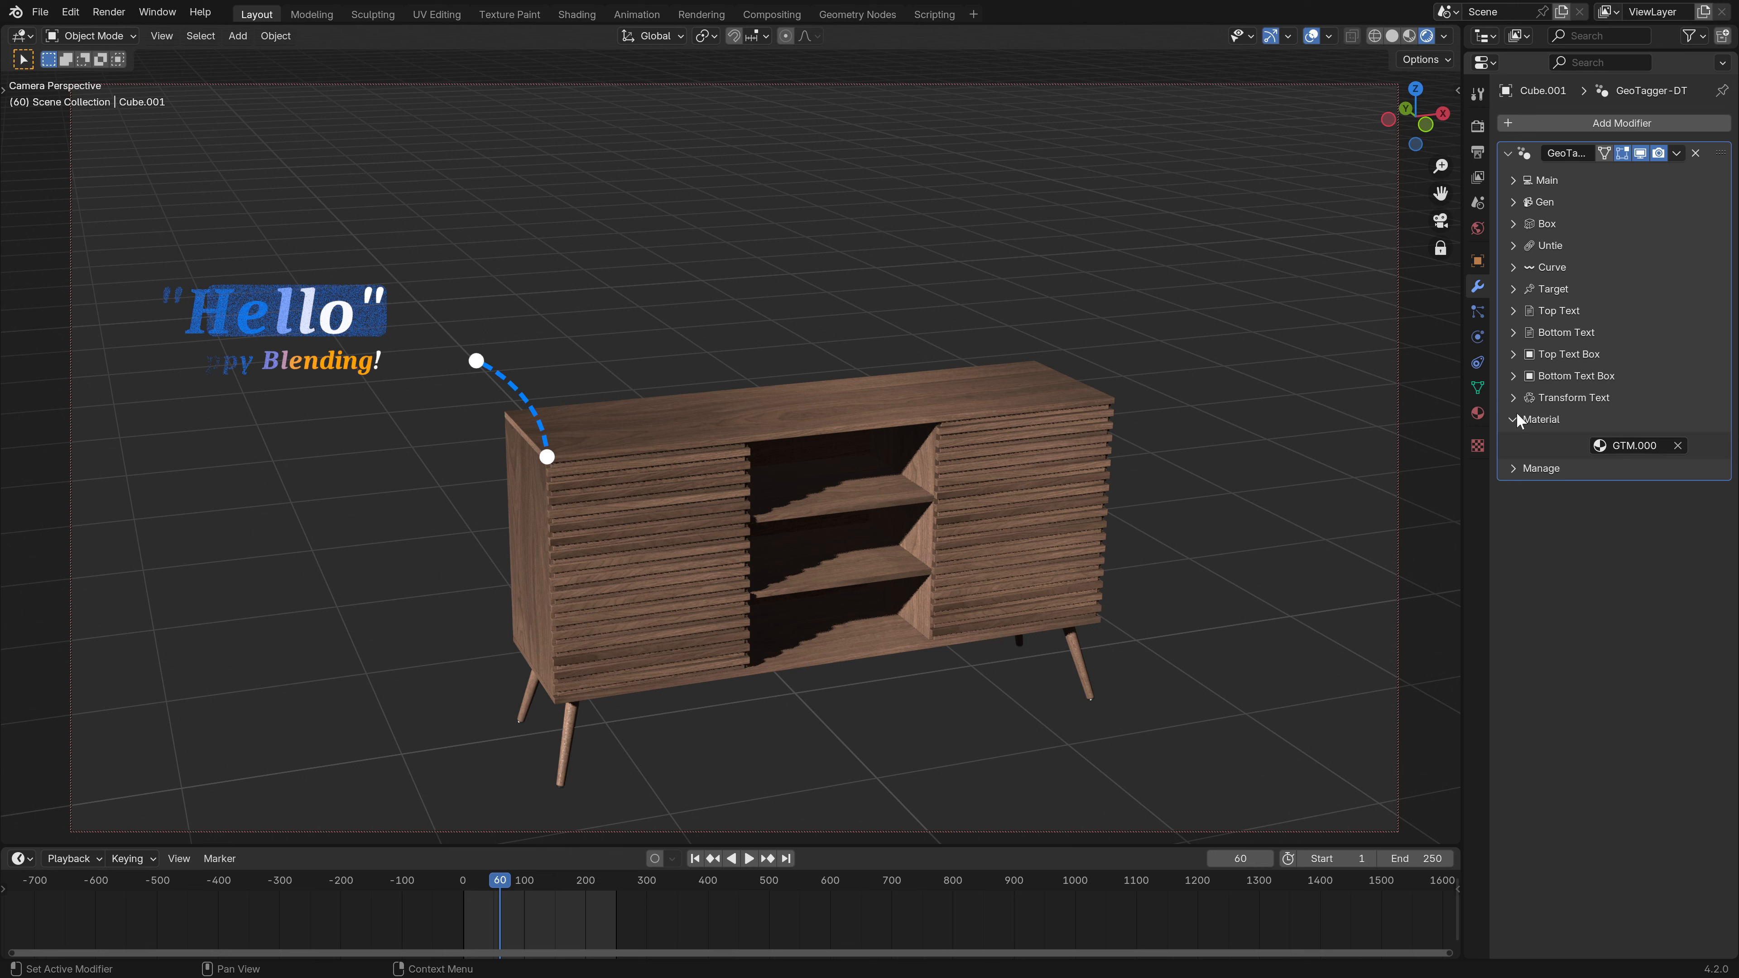
left_click(1477, 413)
left_click(1510, 236)
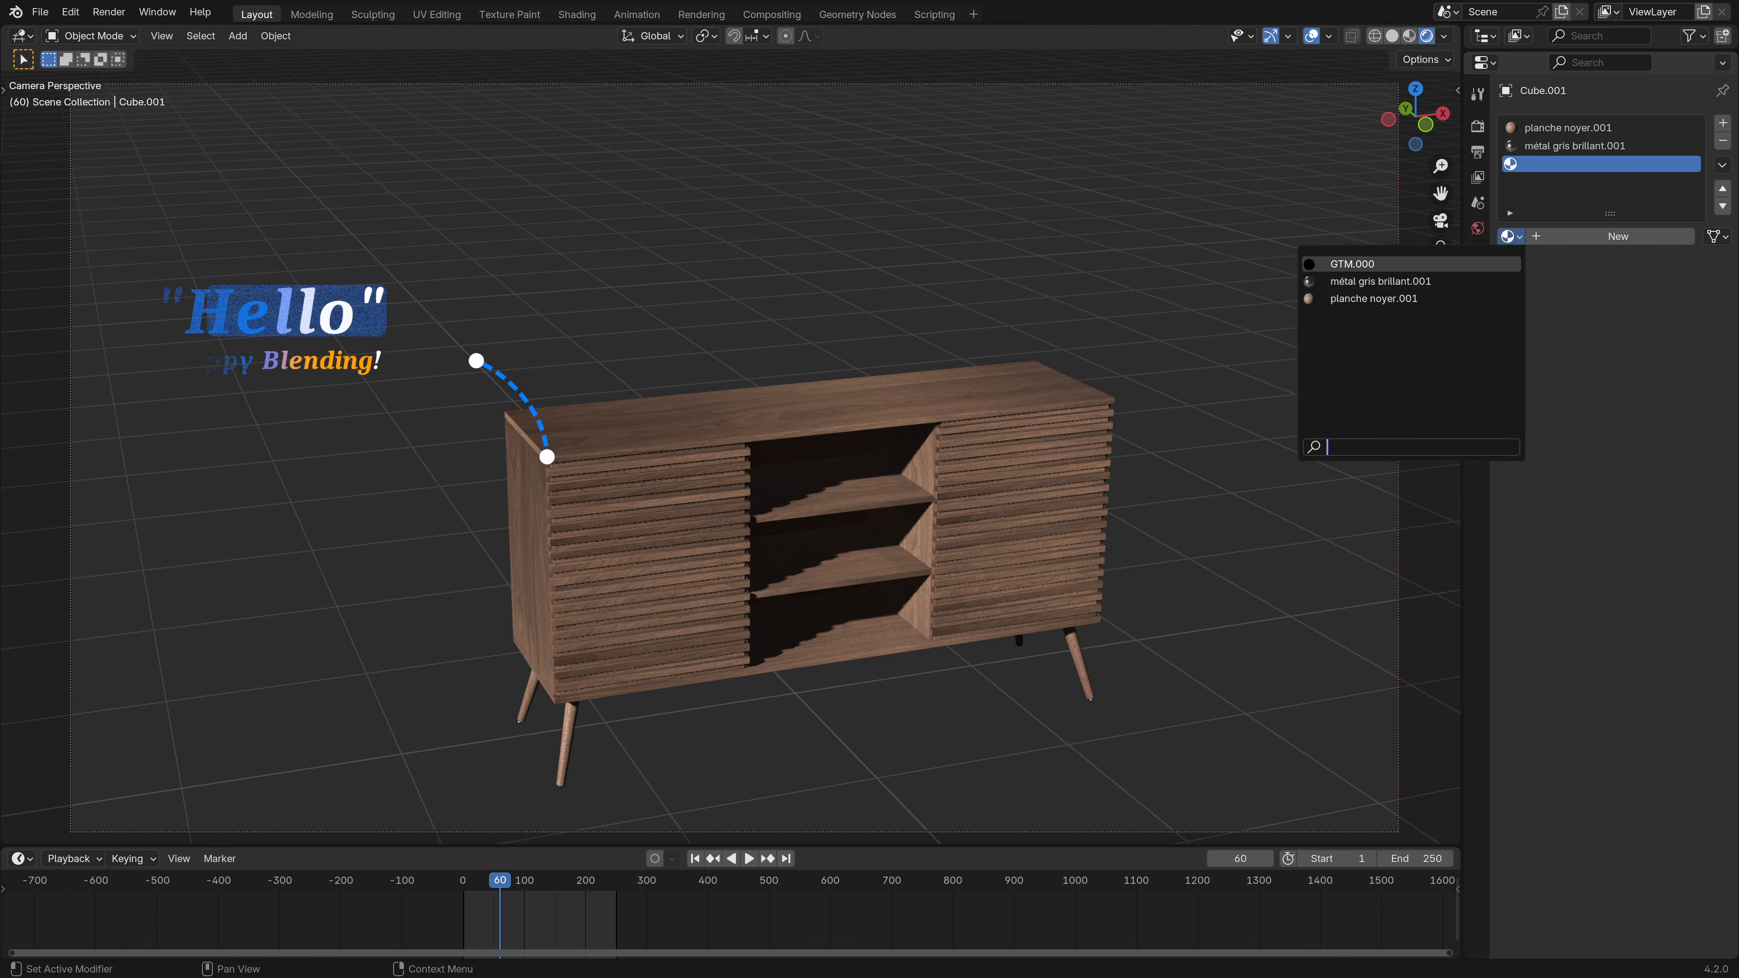
left_click(1366, 266)
- Set the GTM.000 material's surface render method to Blended and play the animation to preview the fade
left_click(1517, 387)
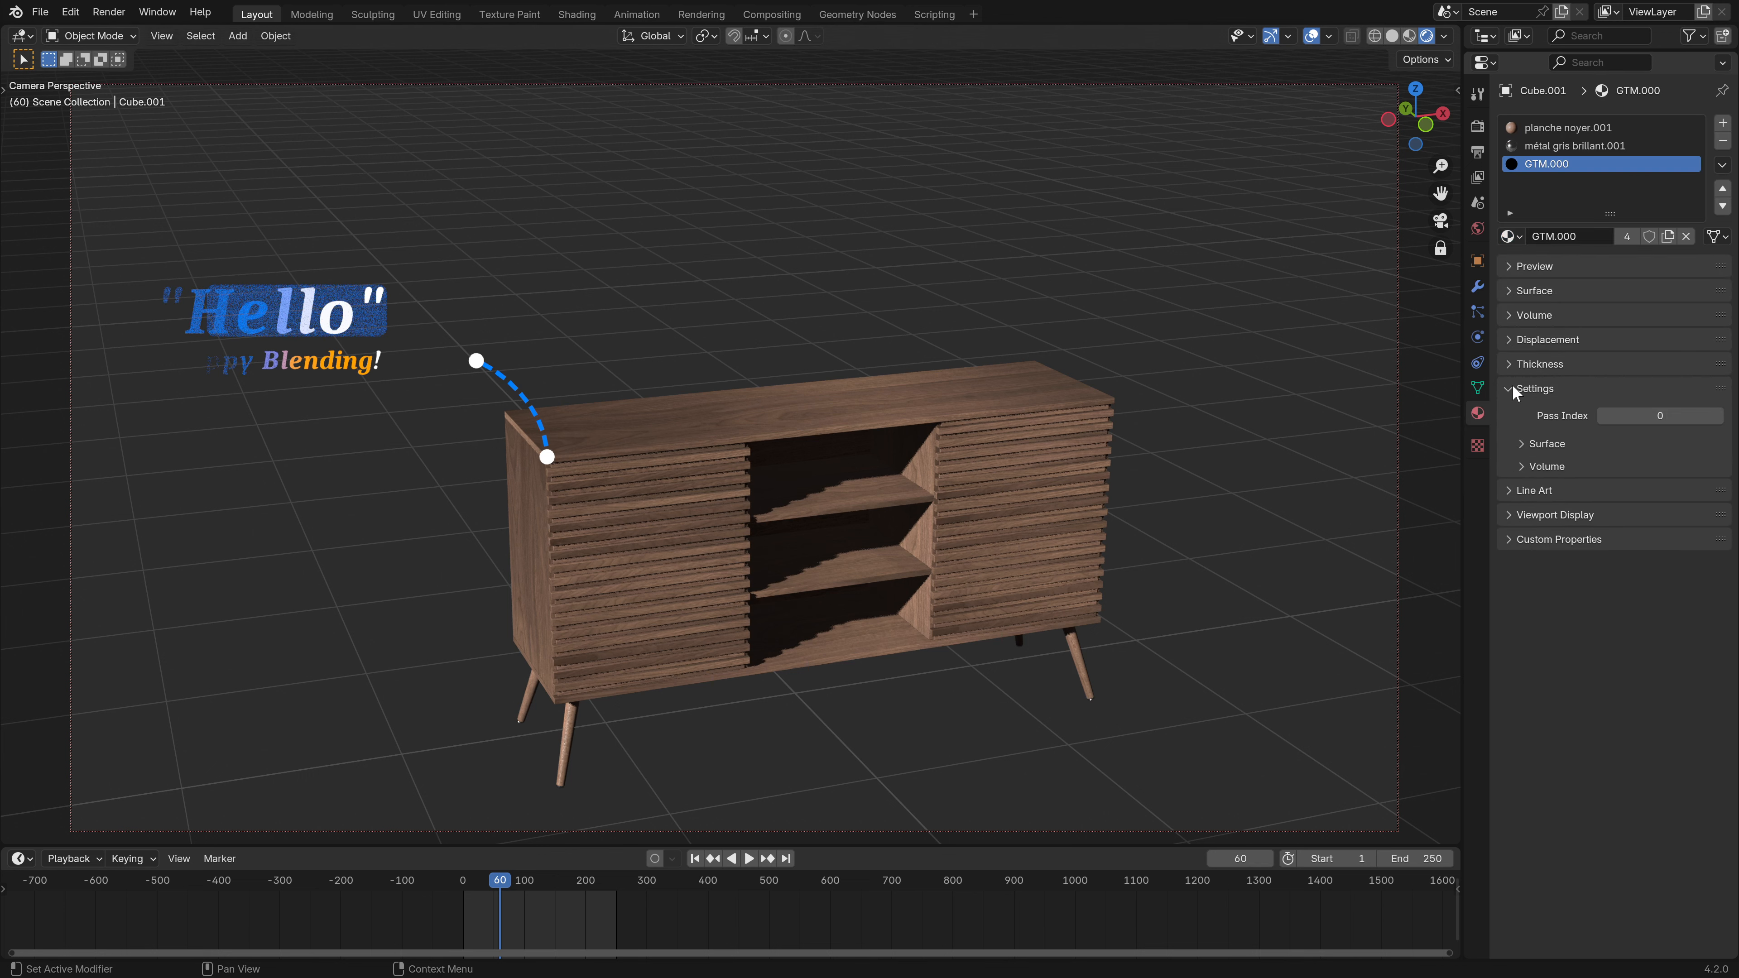
left_click(1534, 445)
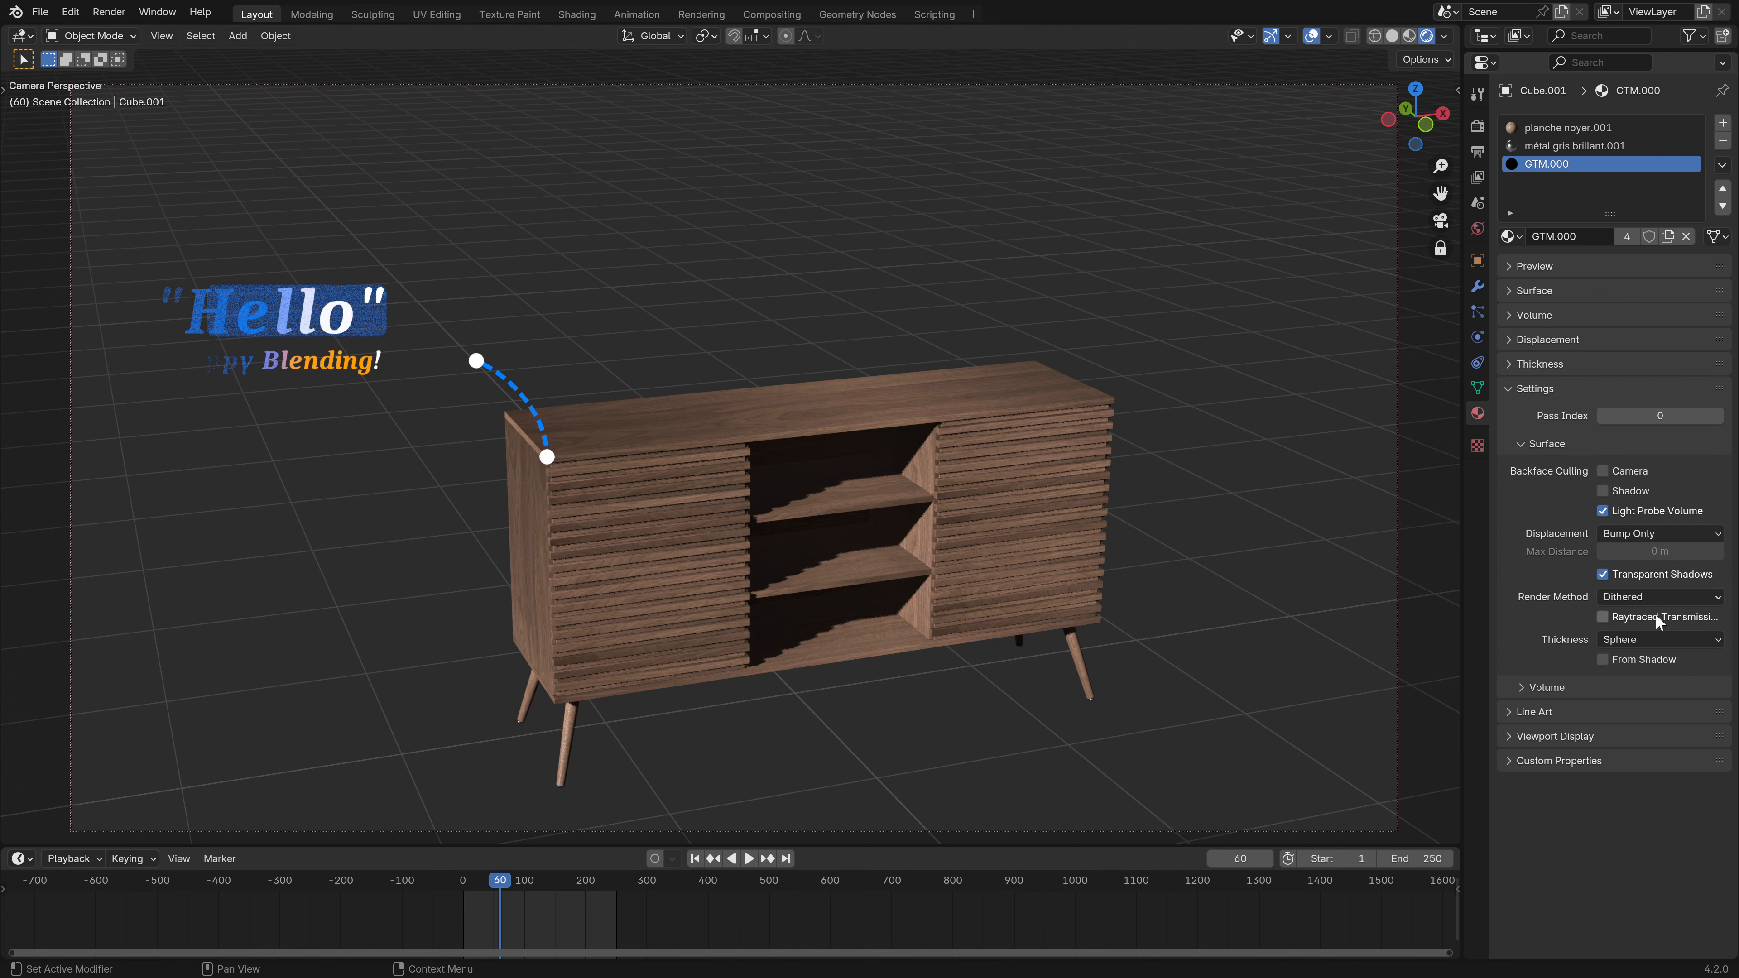
left_click(1627, 594)
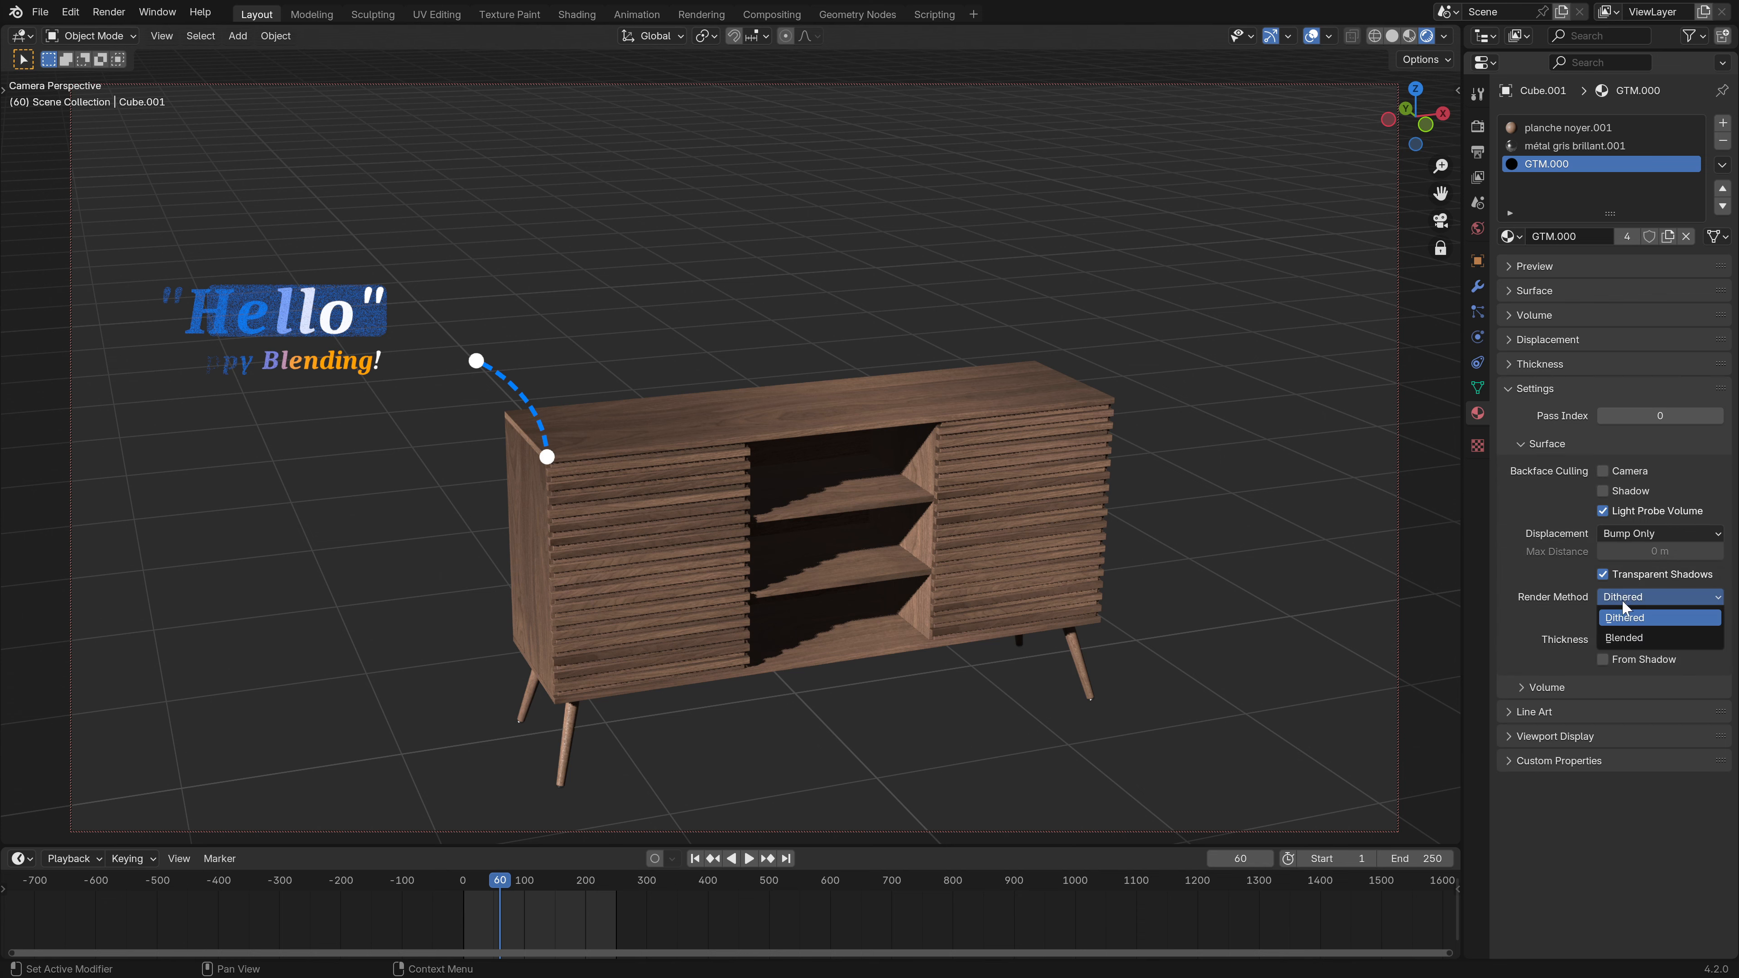
left_click(1623, 632)
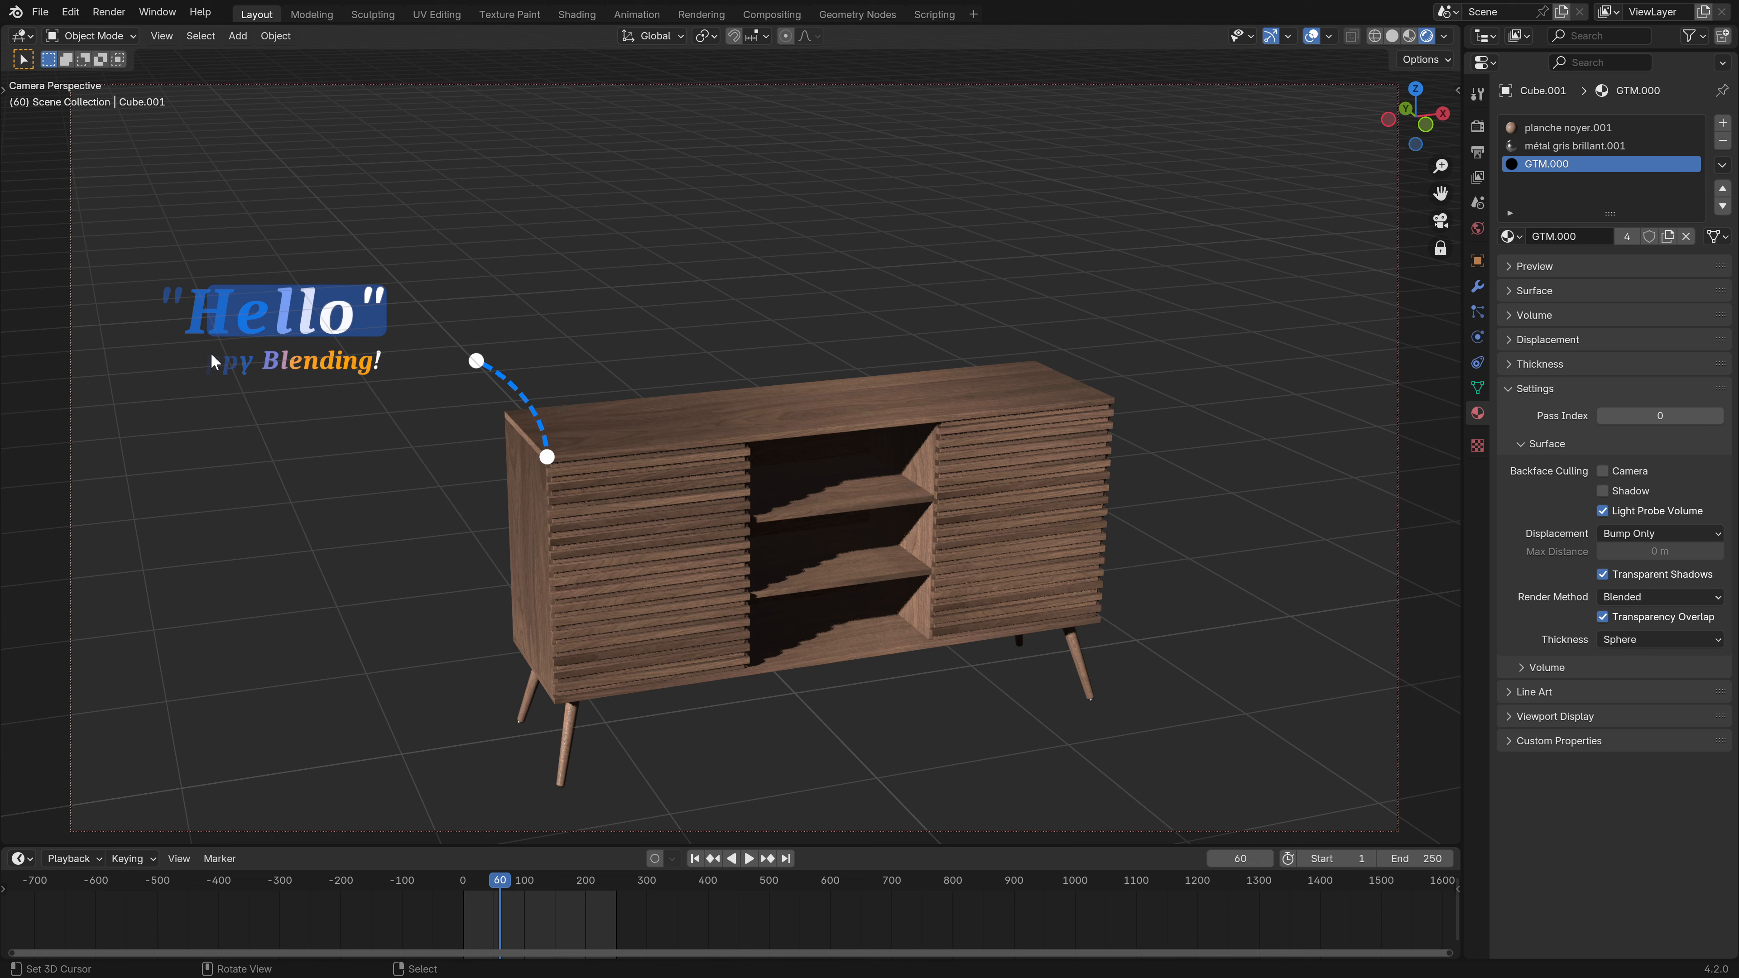
left_click(750, 860)
key("space")
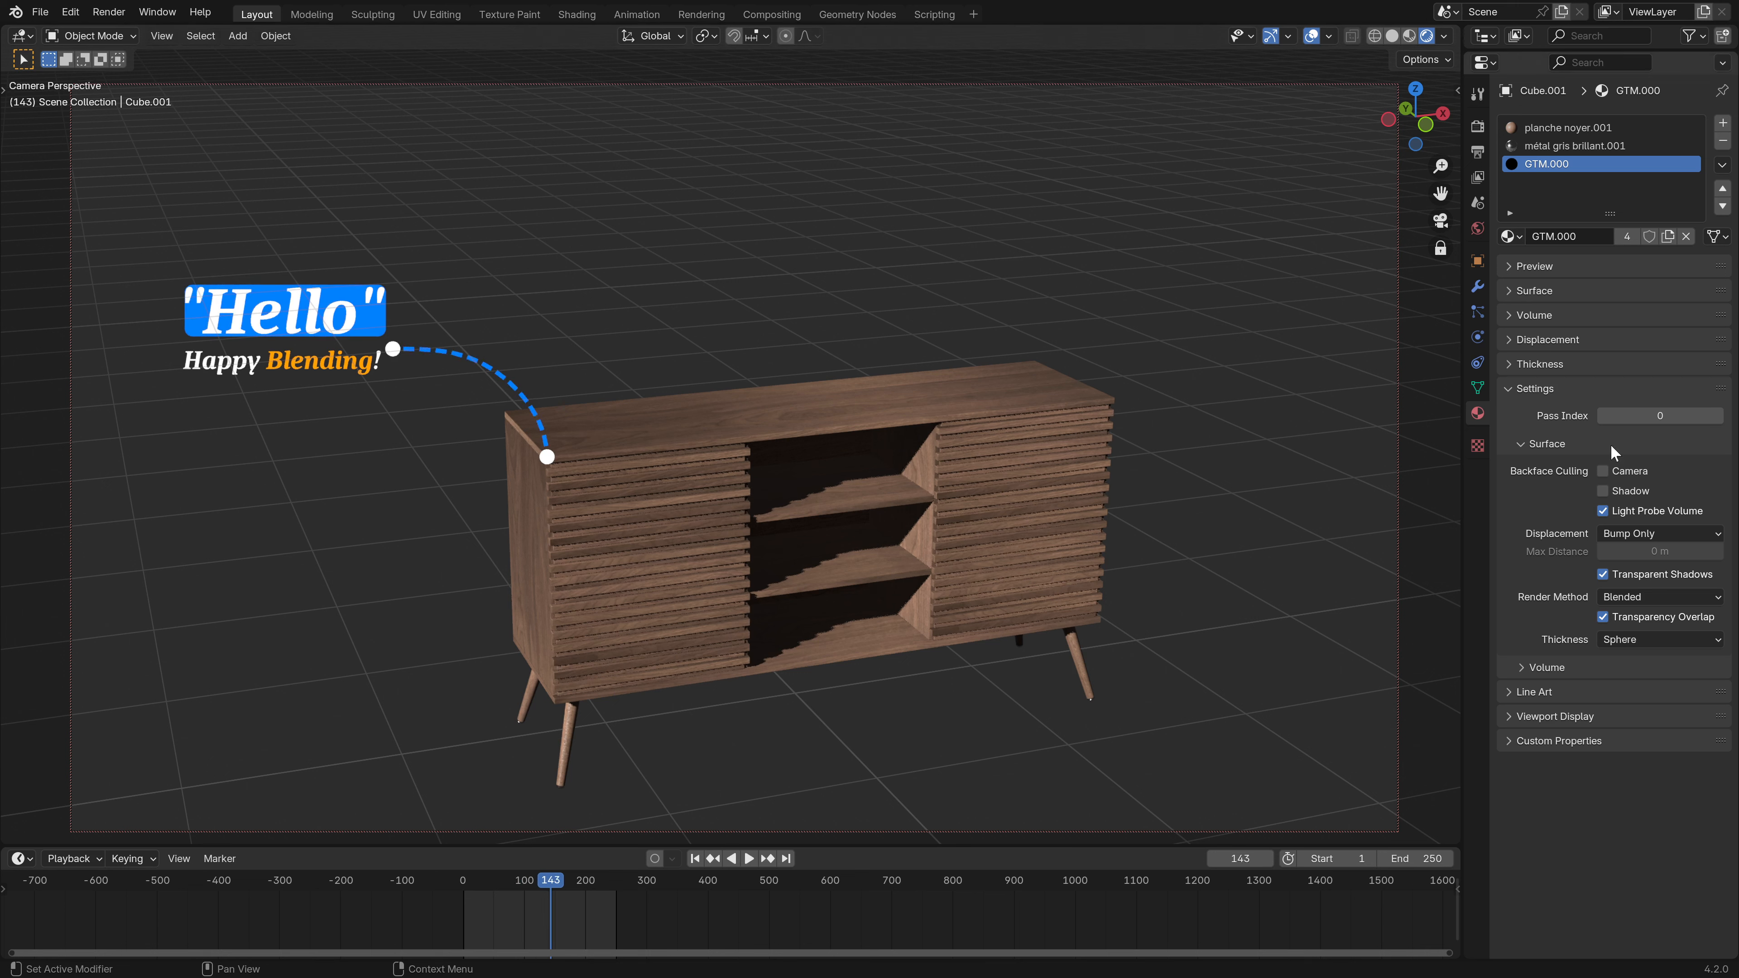
- Remove the GTM.000 material slot from the sideboard and return to its modifier settings
left_click(1510, 389)
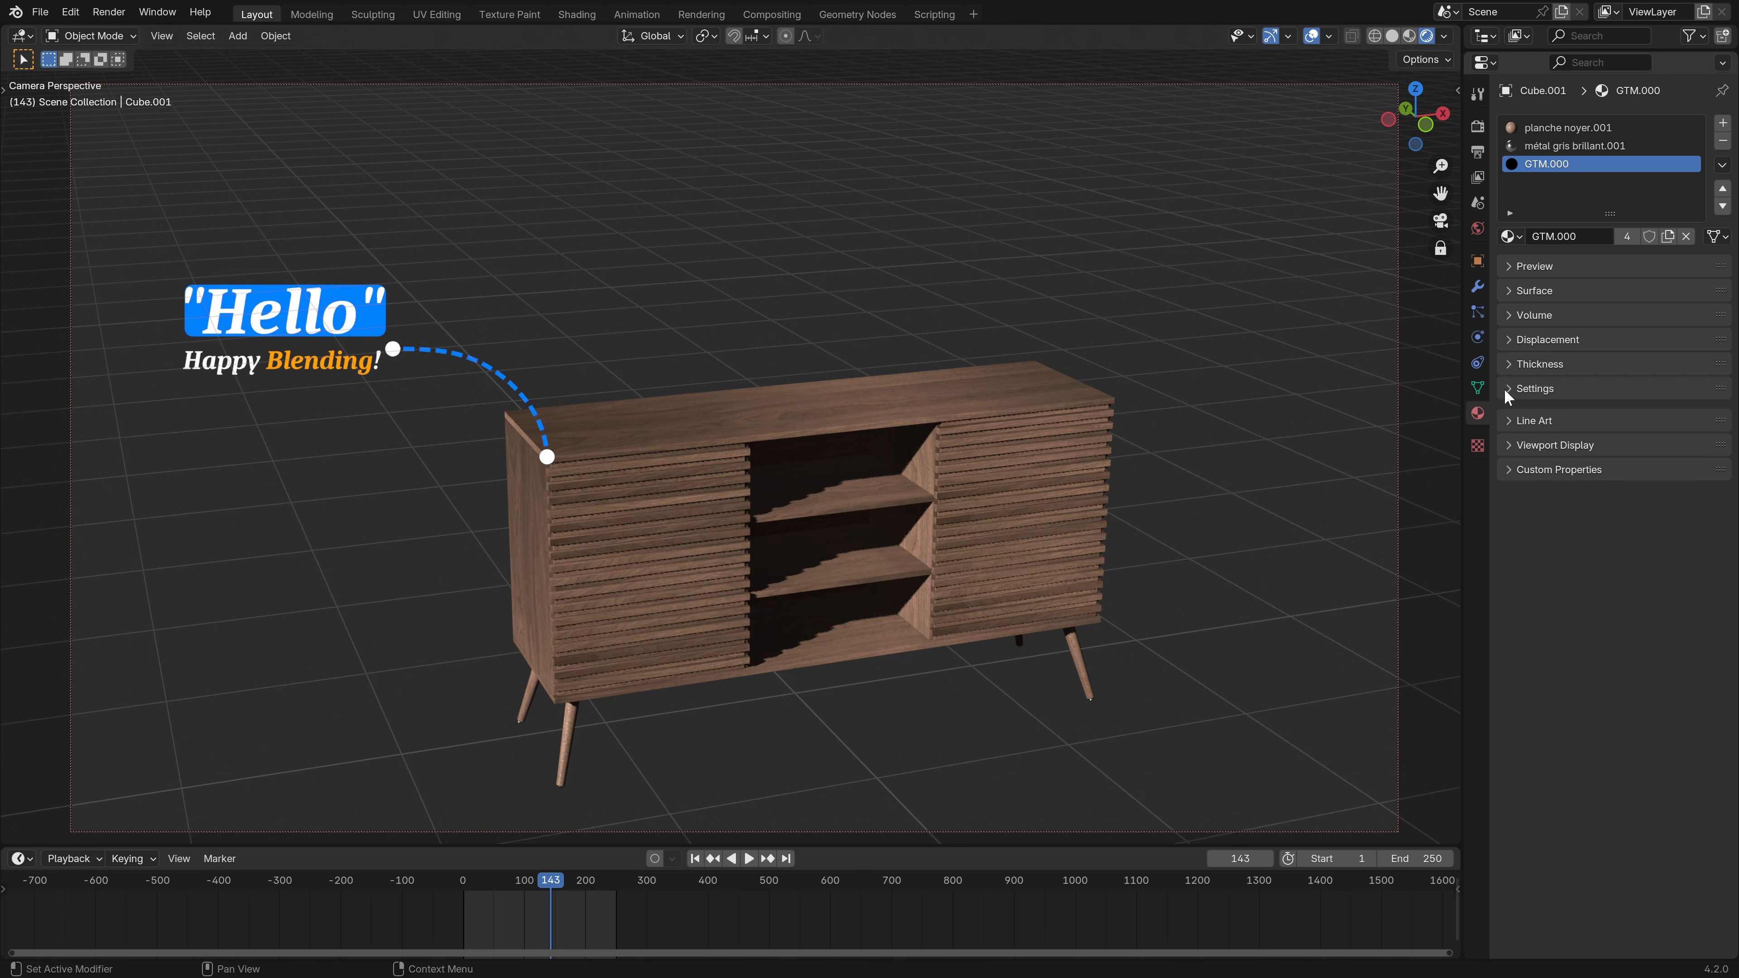
left_click(1722, 142)
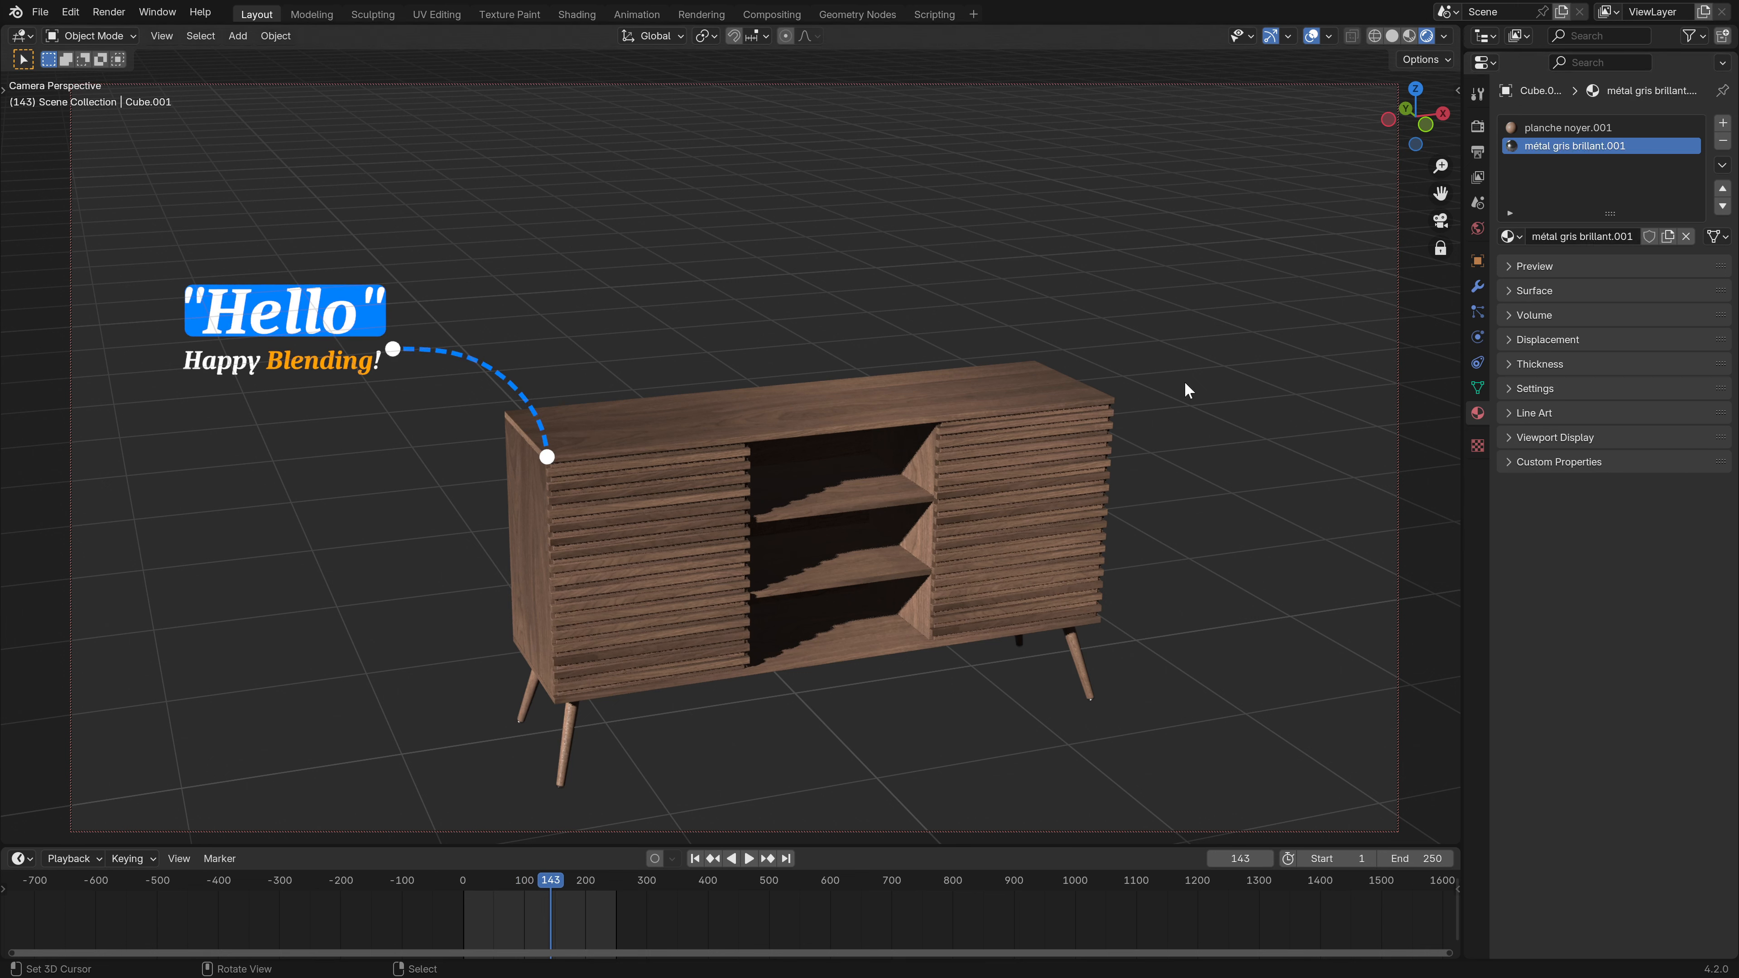
left_click(1477, 287)
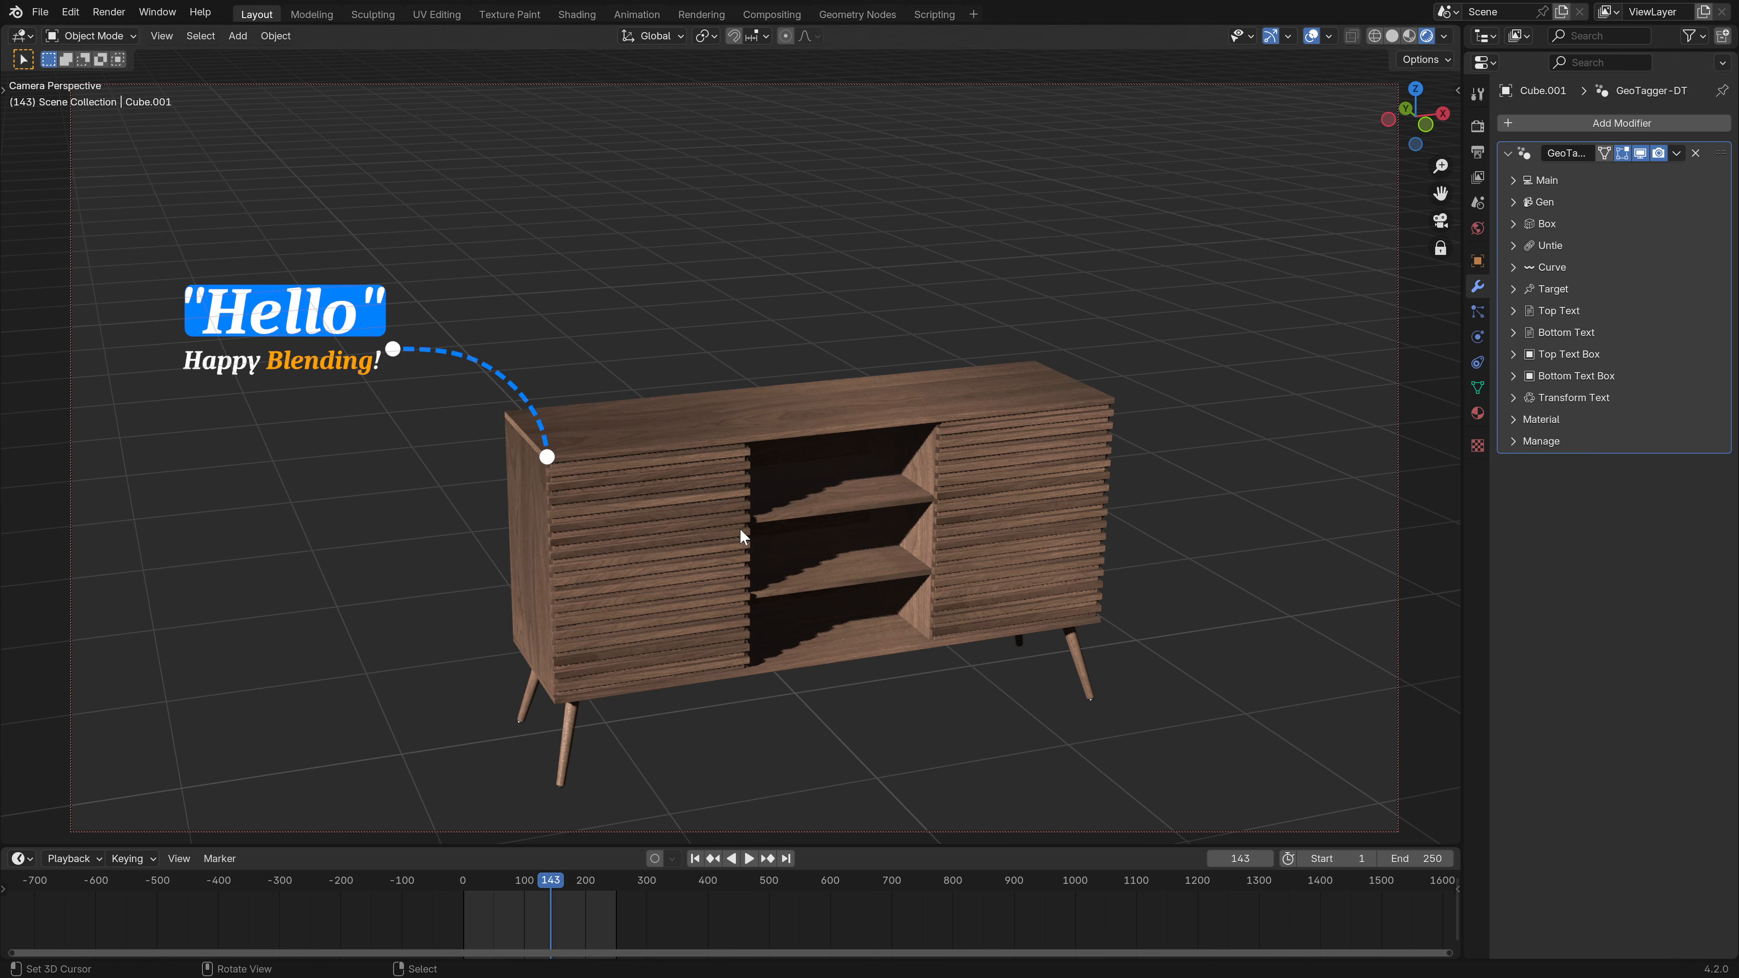
- Widen the properties area and examine the GeoTagger's Transform Text settings, including the available placement modes
mouse_move(699, 545)
middle_mouse_down()
mouse_move(610, 540)
mouse_move(695, 542)
middle_mouse_up()
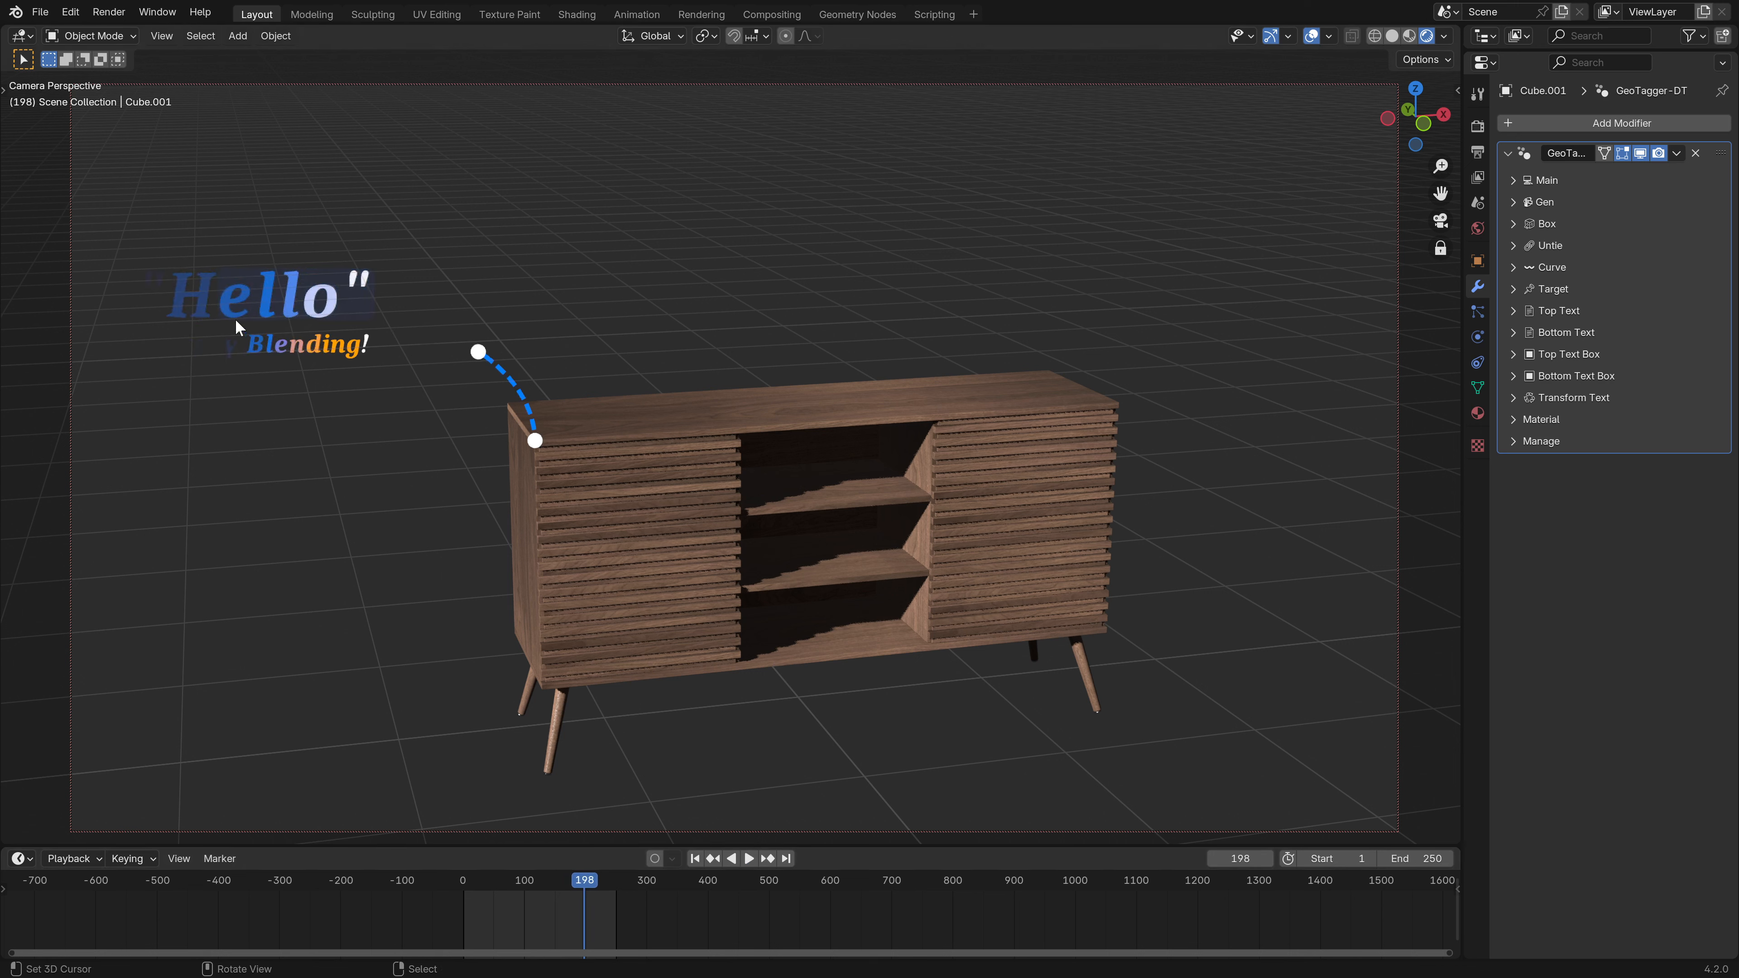
left_click(1521, 398)
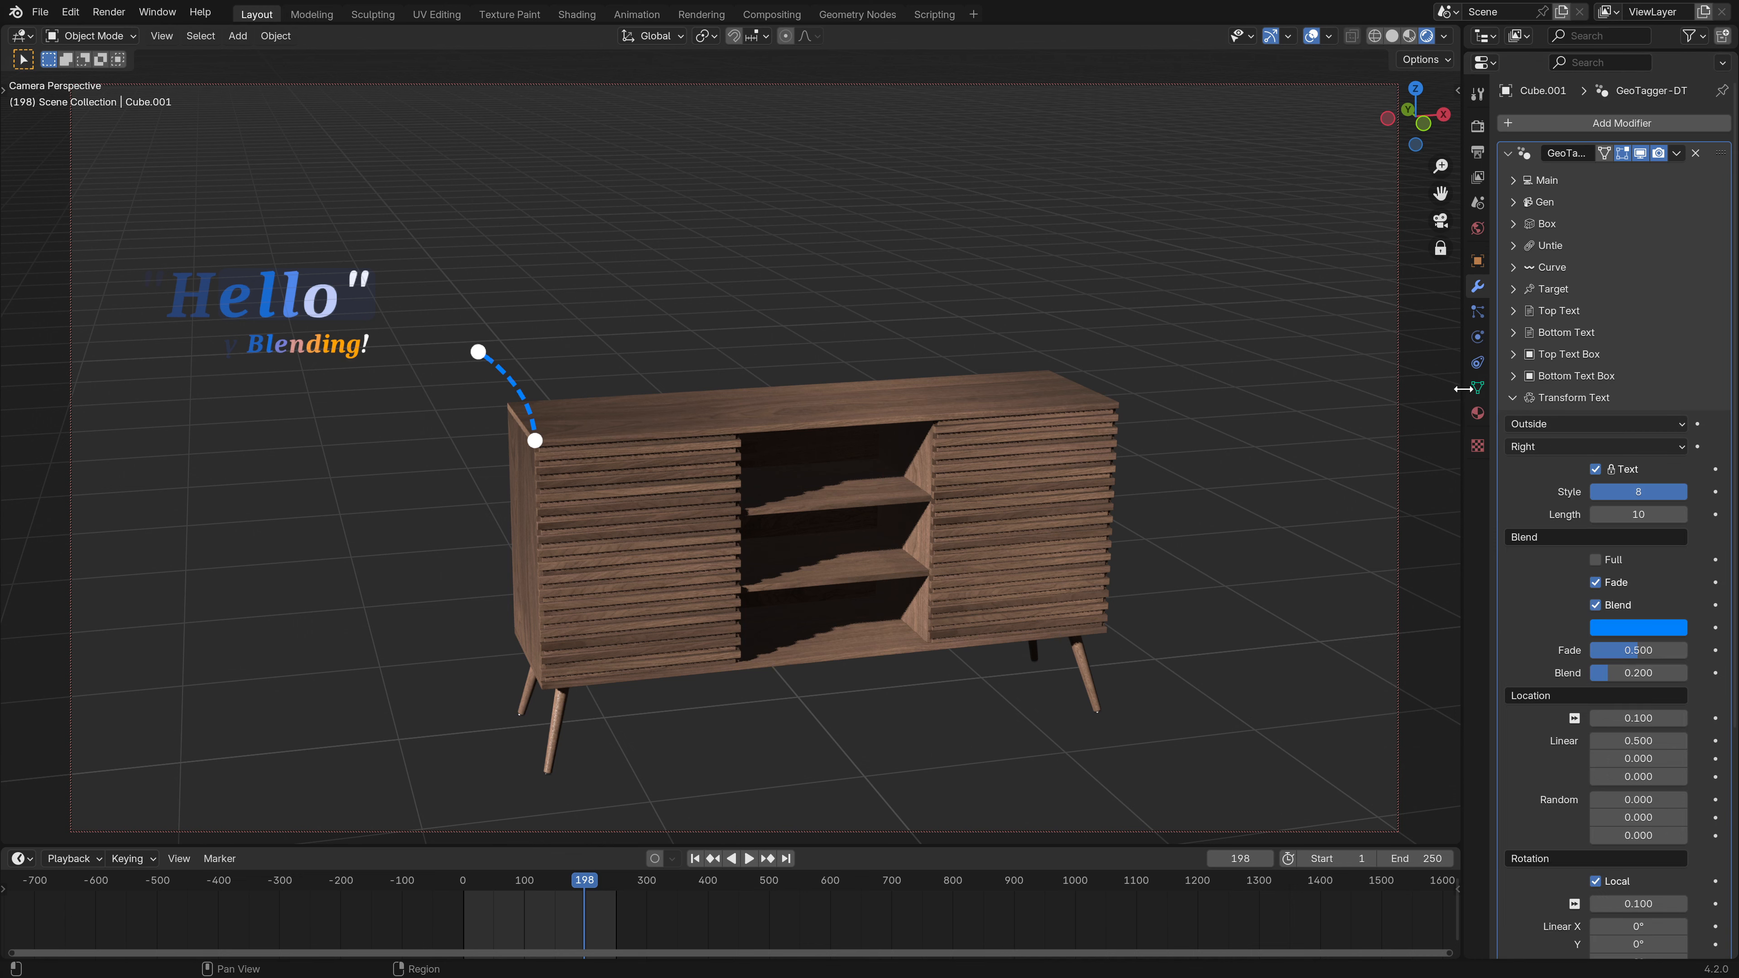
left_click_drag(1464, 388, 1378, 396)
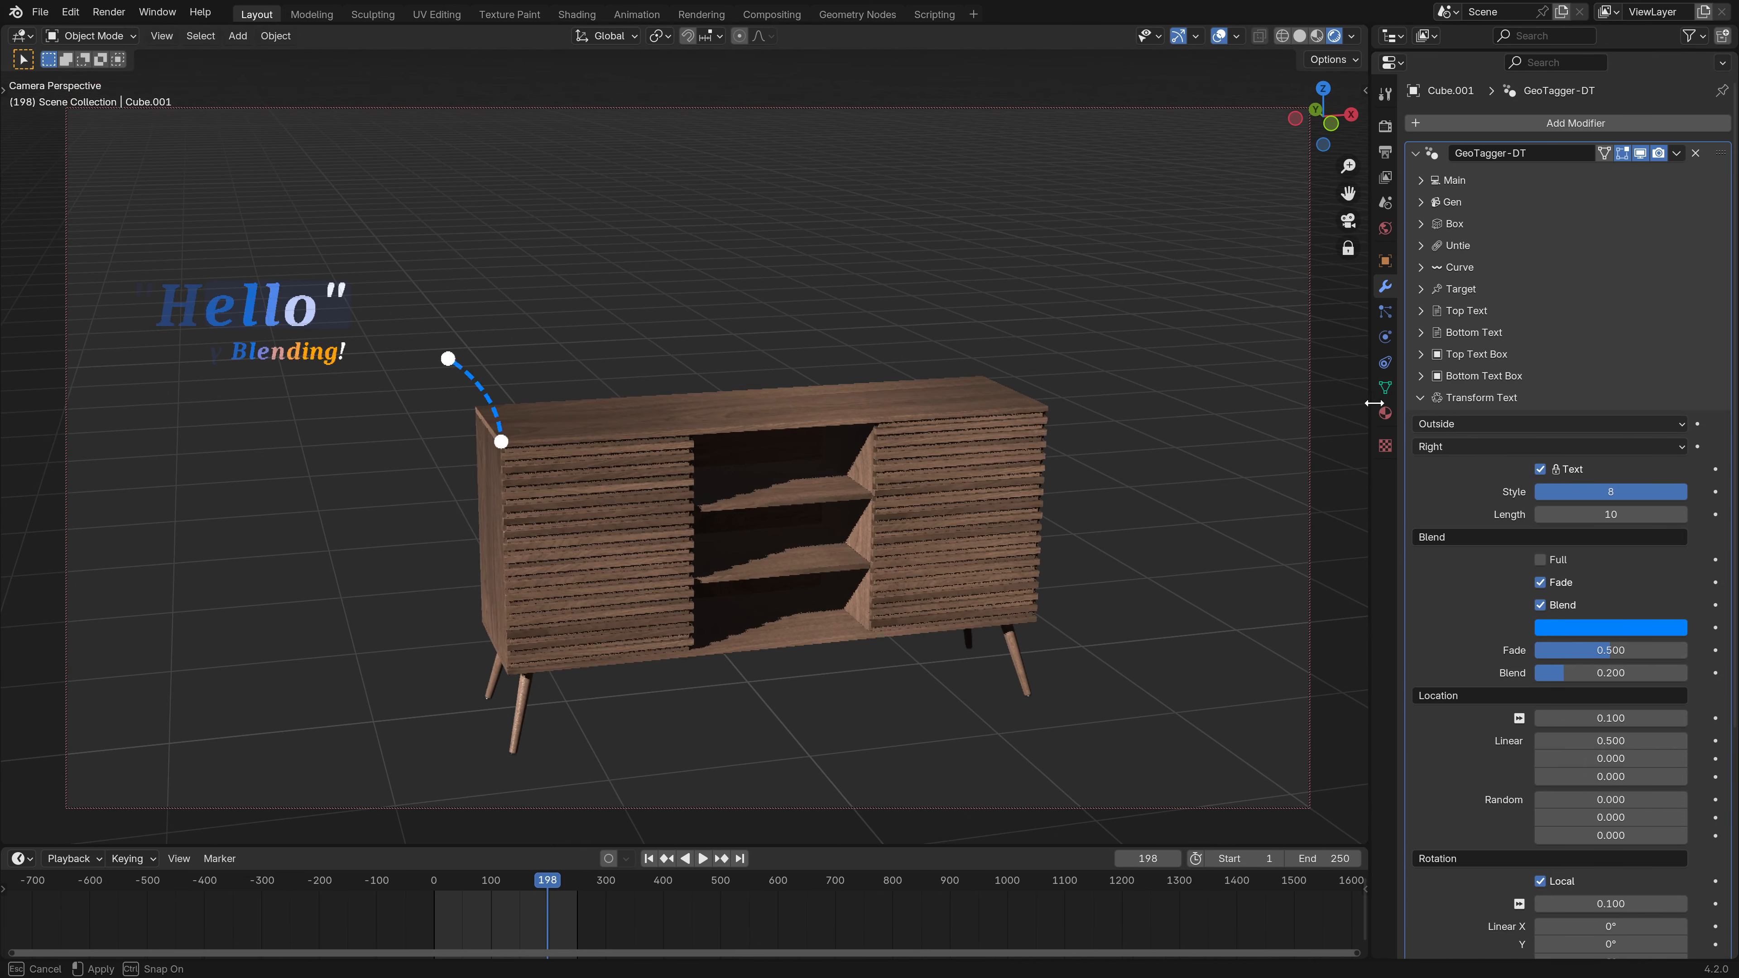
left_click(1426, 399)
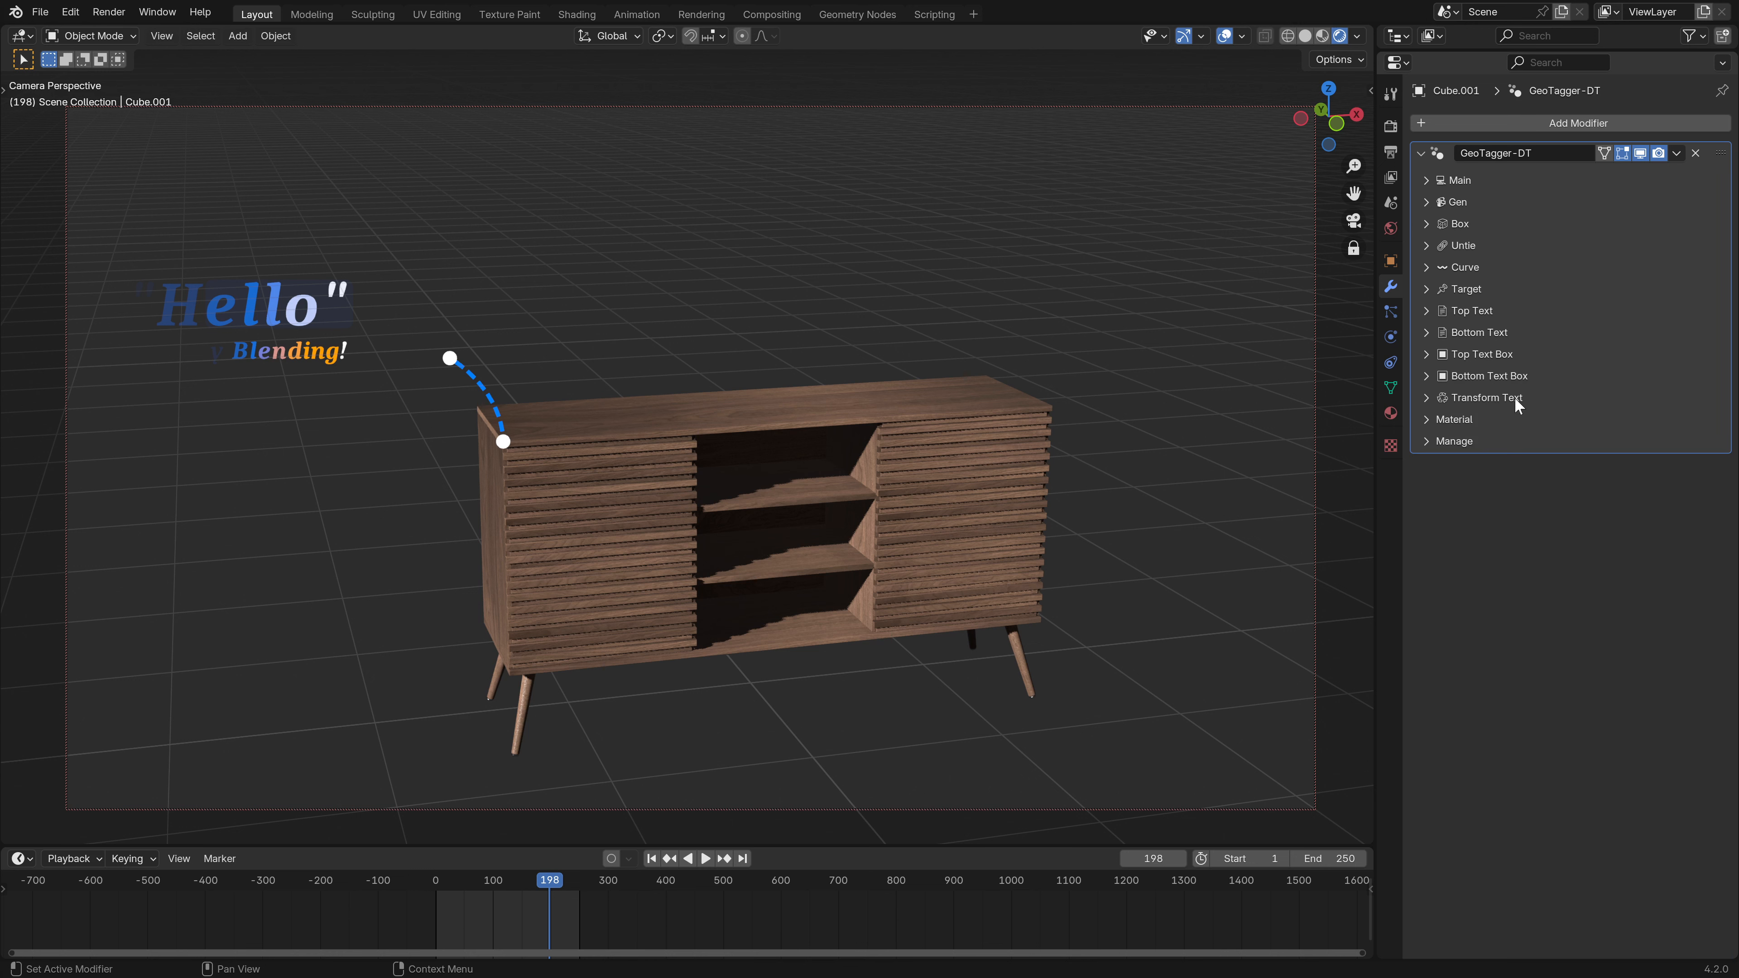
left_click(1426, 398)
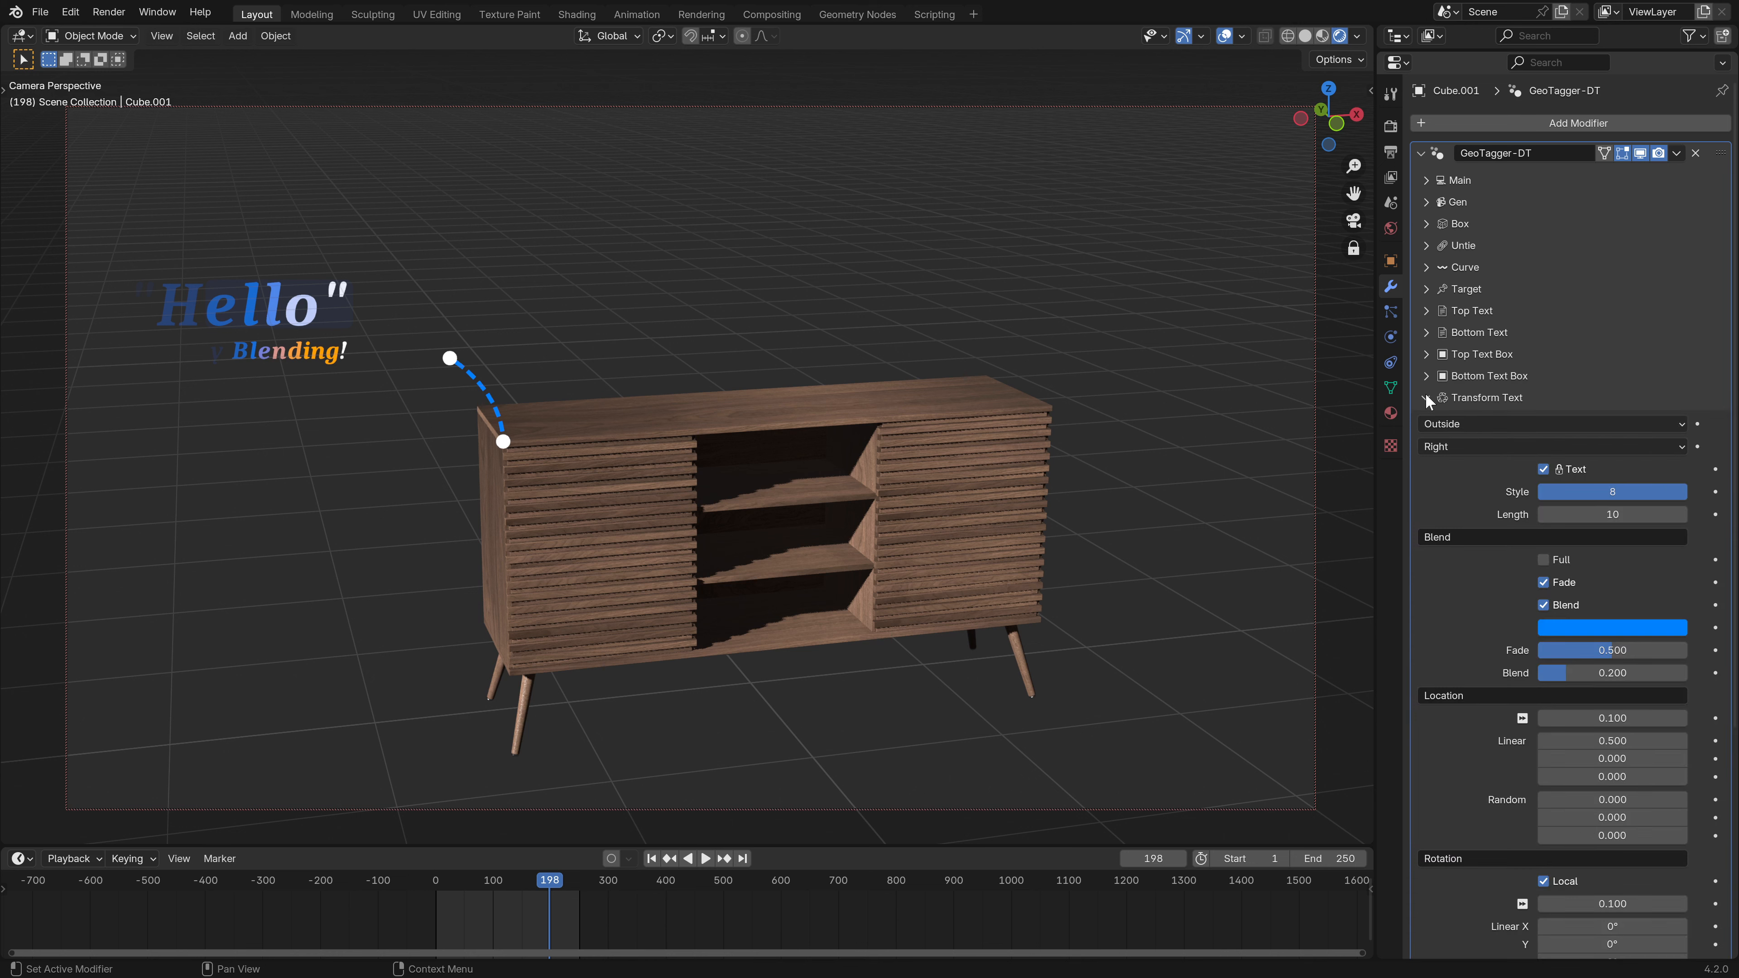
left_click(1454, 425)
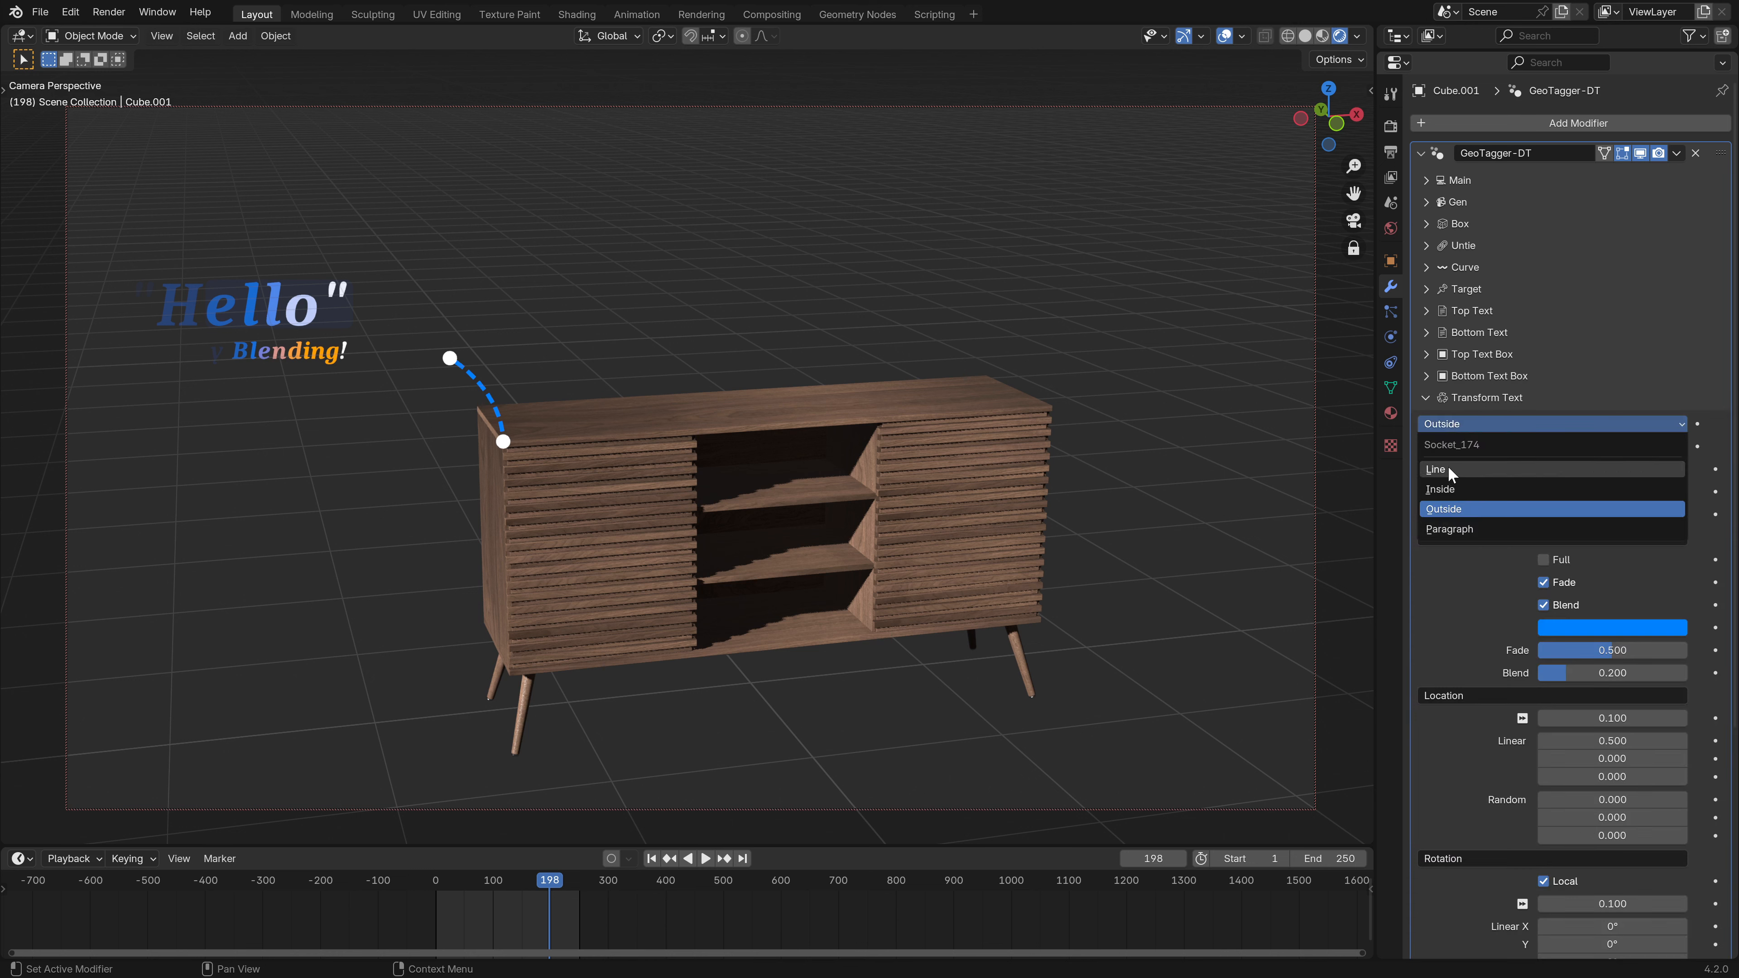
left_click(1499, 506)
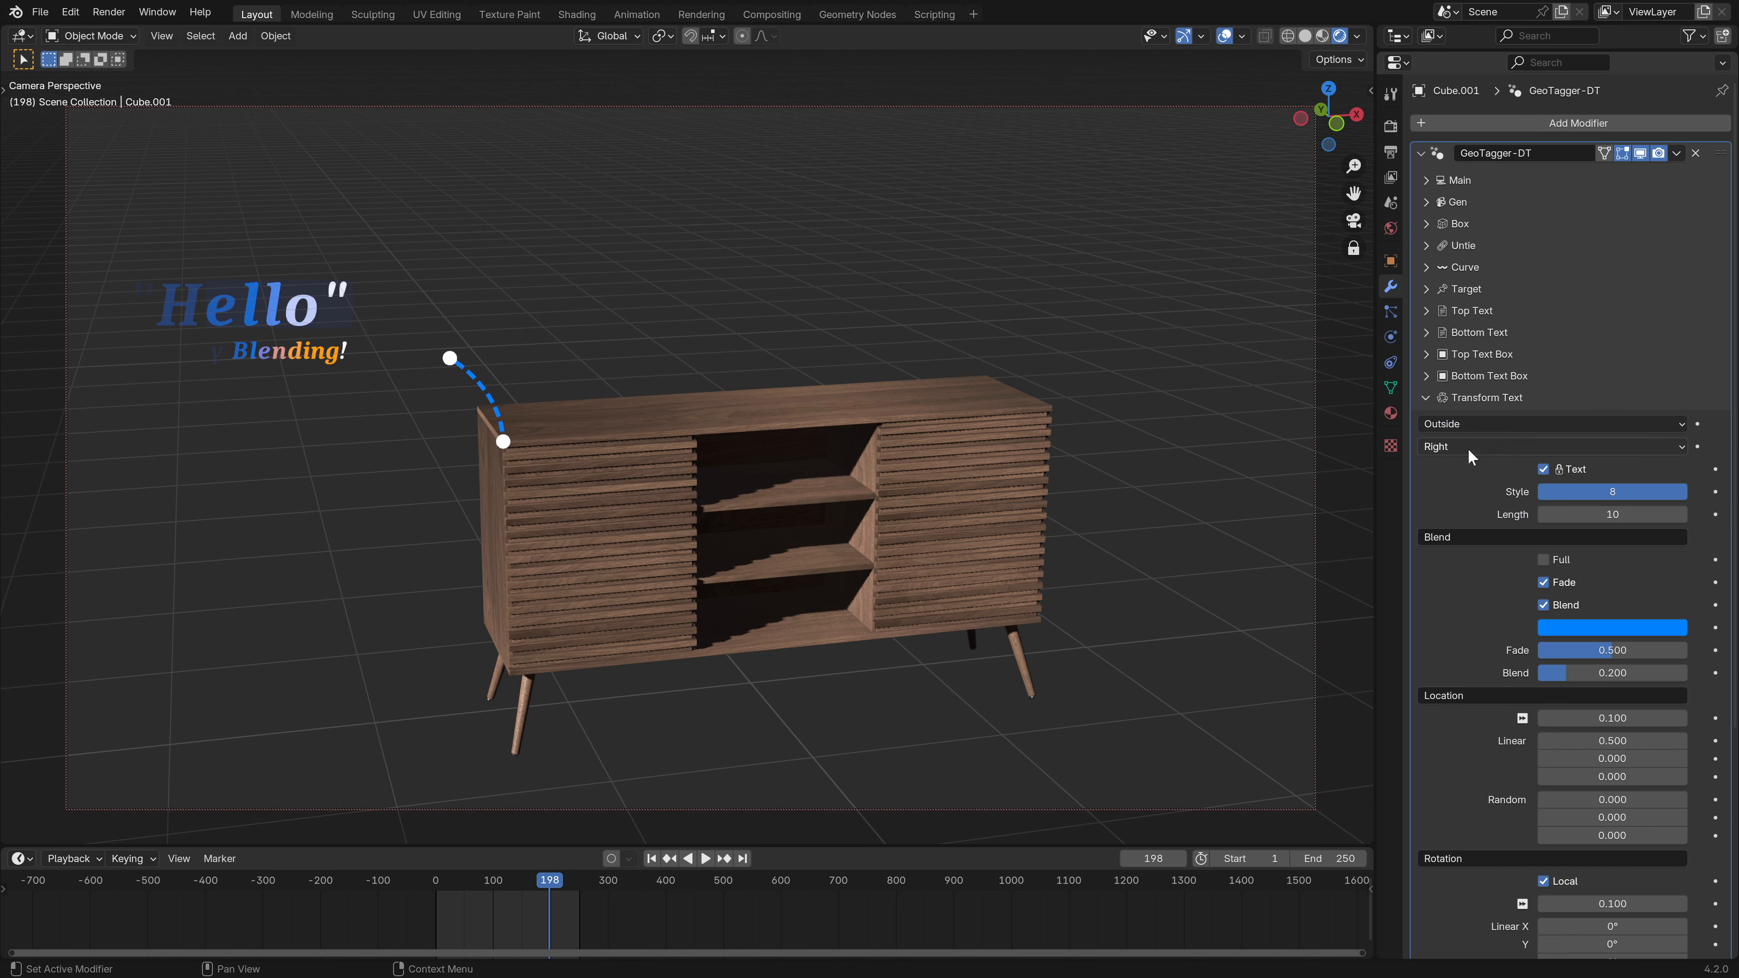
left_click(1430, 396)
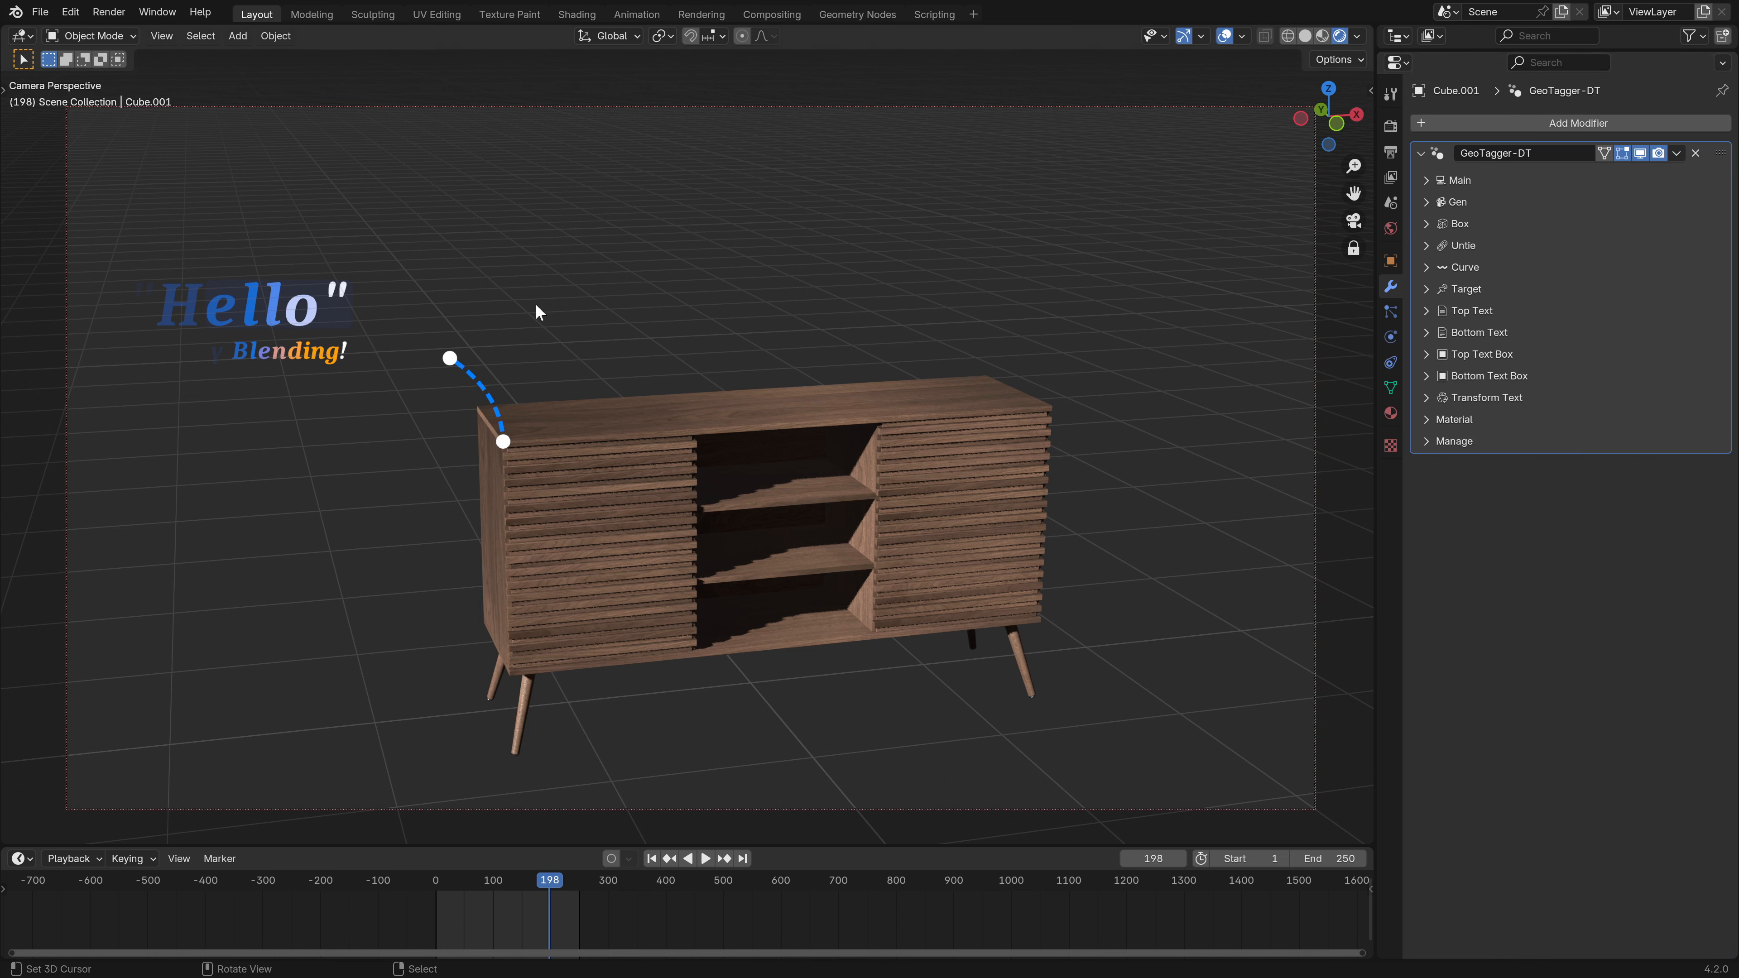
- At frame 101, change the call-out's bottom text to "Blender is the best!" and turn off its highlight
left_click_drag(544, 924, 493, 918)
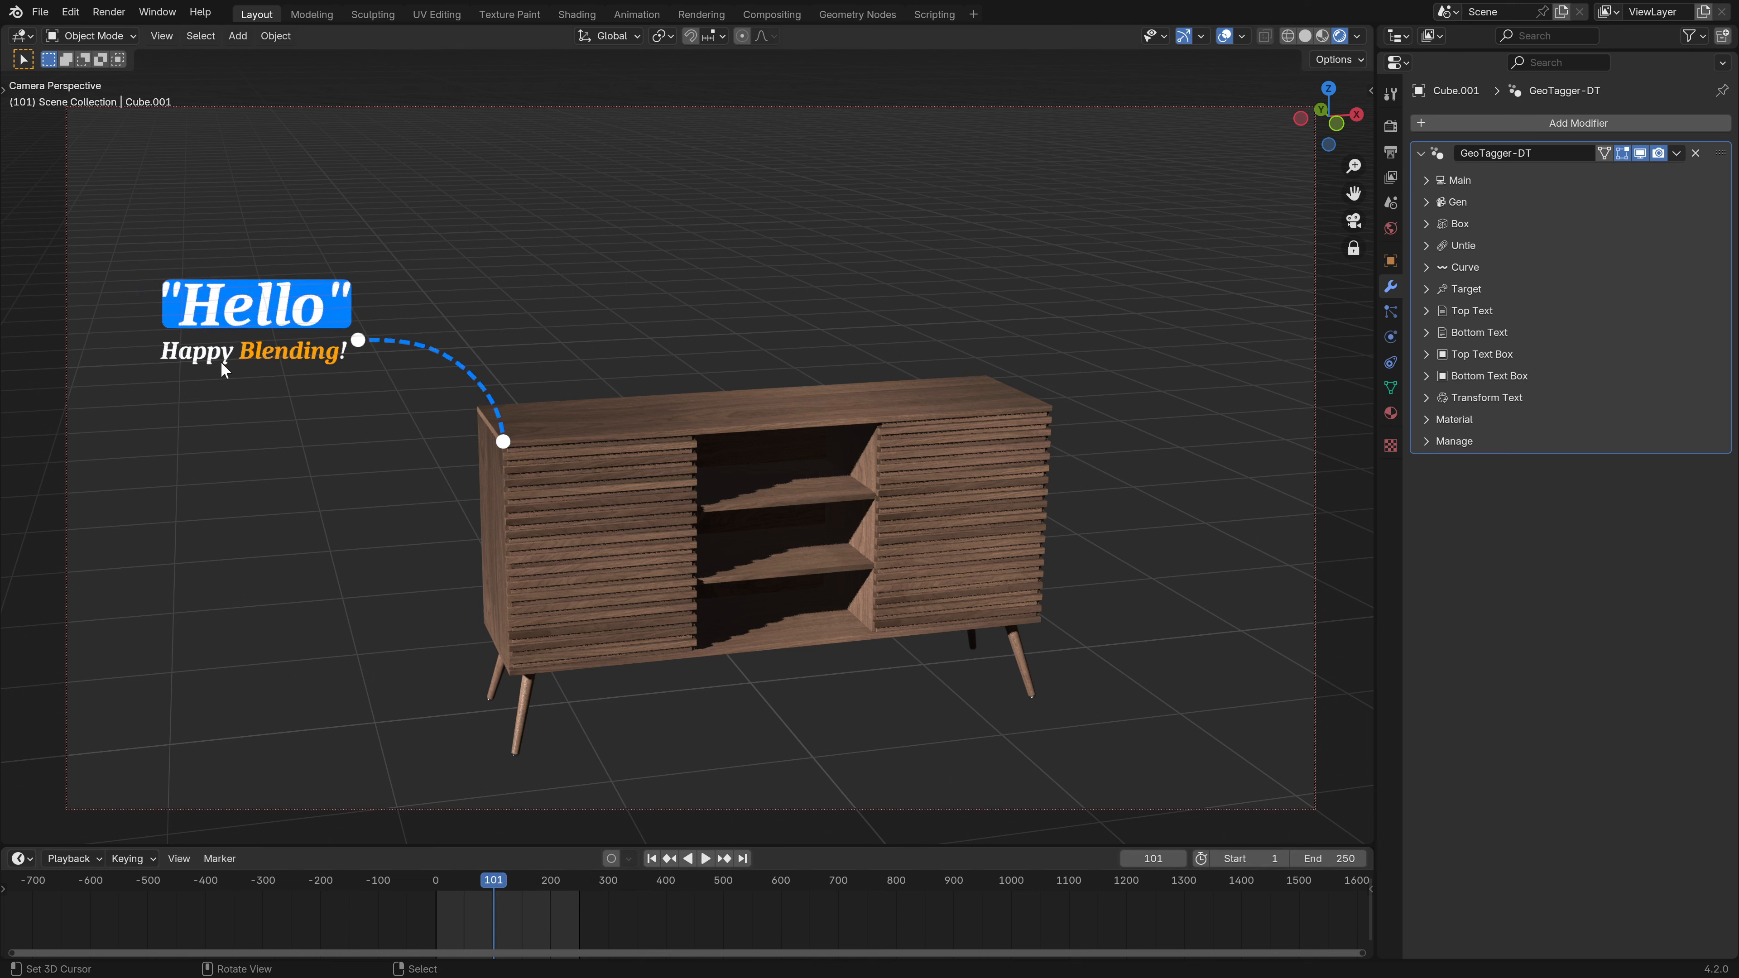
left_click(1427, 333)
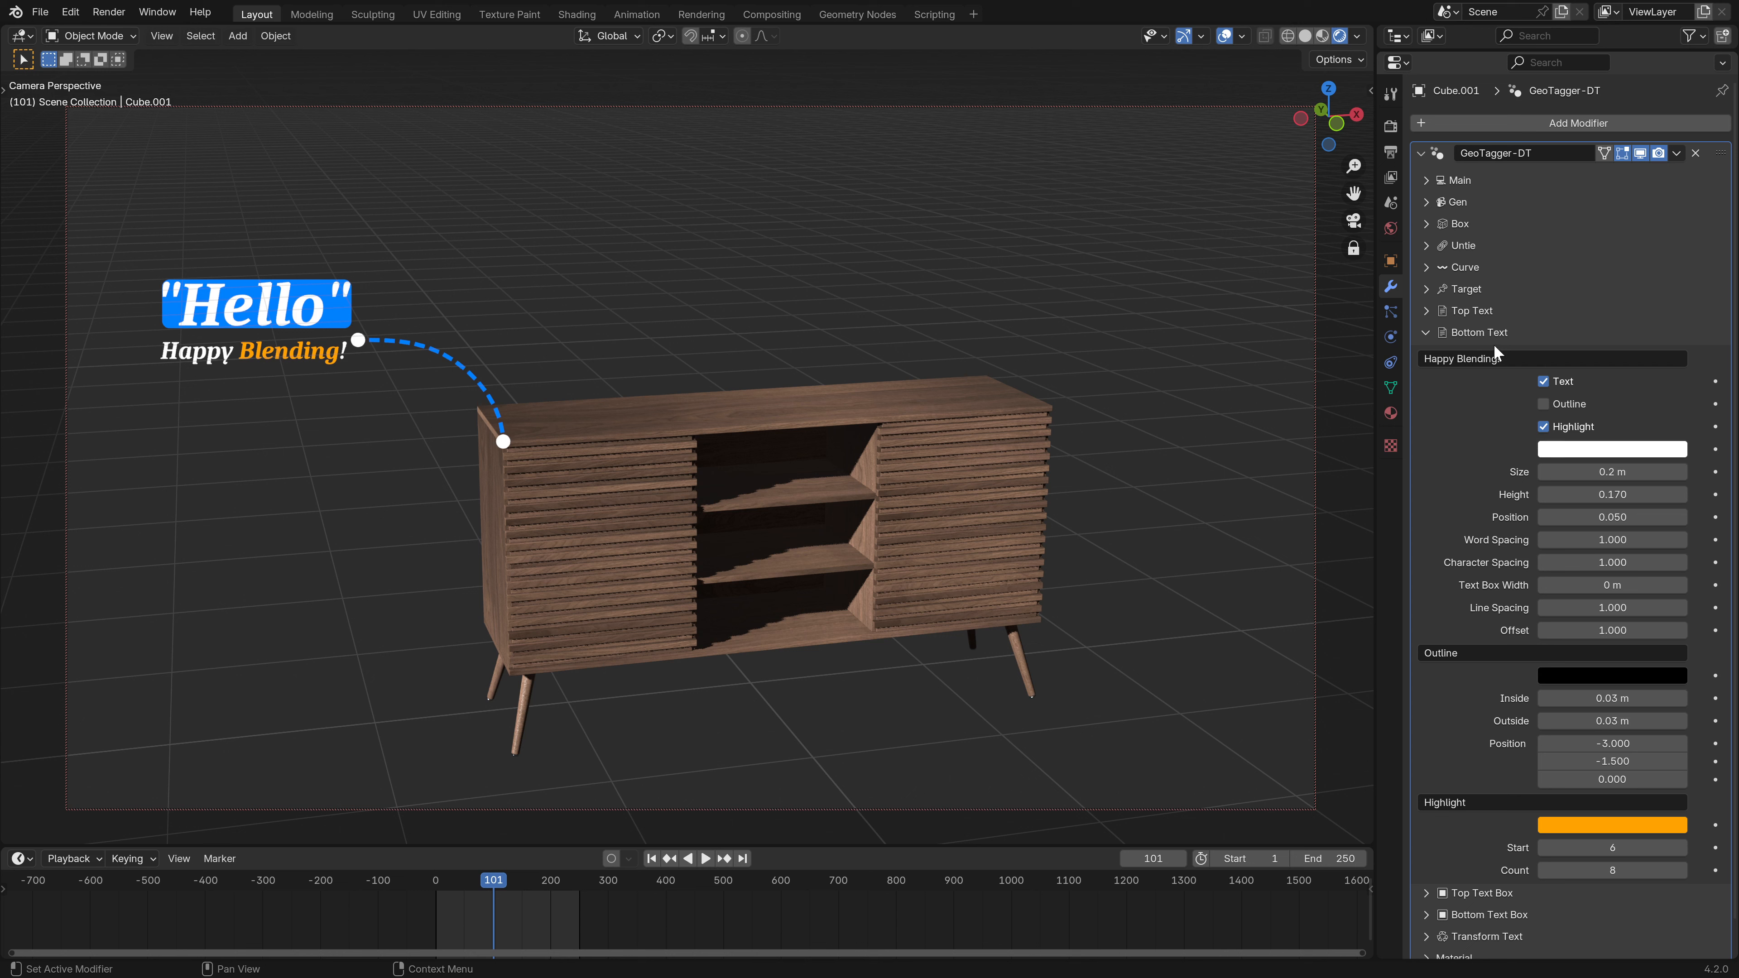
left_click(1497, 358)
left_click(1497, 358)
key("ctrl+BackSpace")
key("ctrl+BackSpace")
type("B")
key("Return")
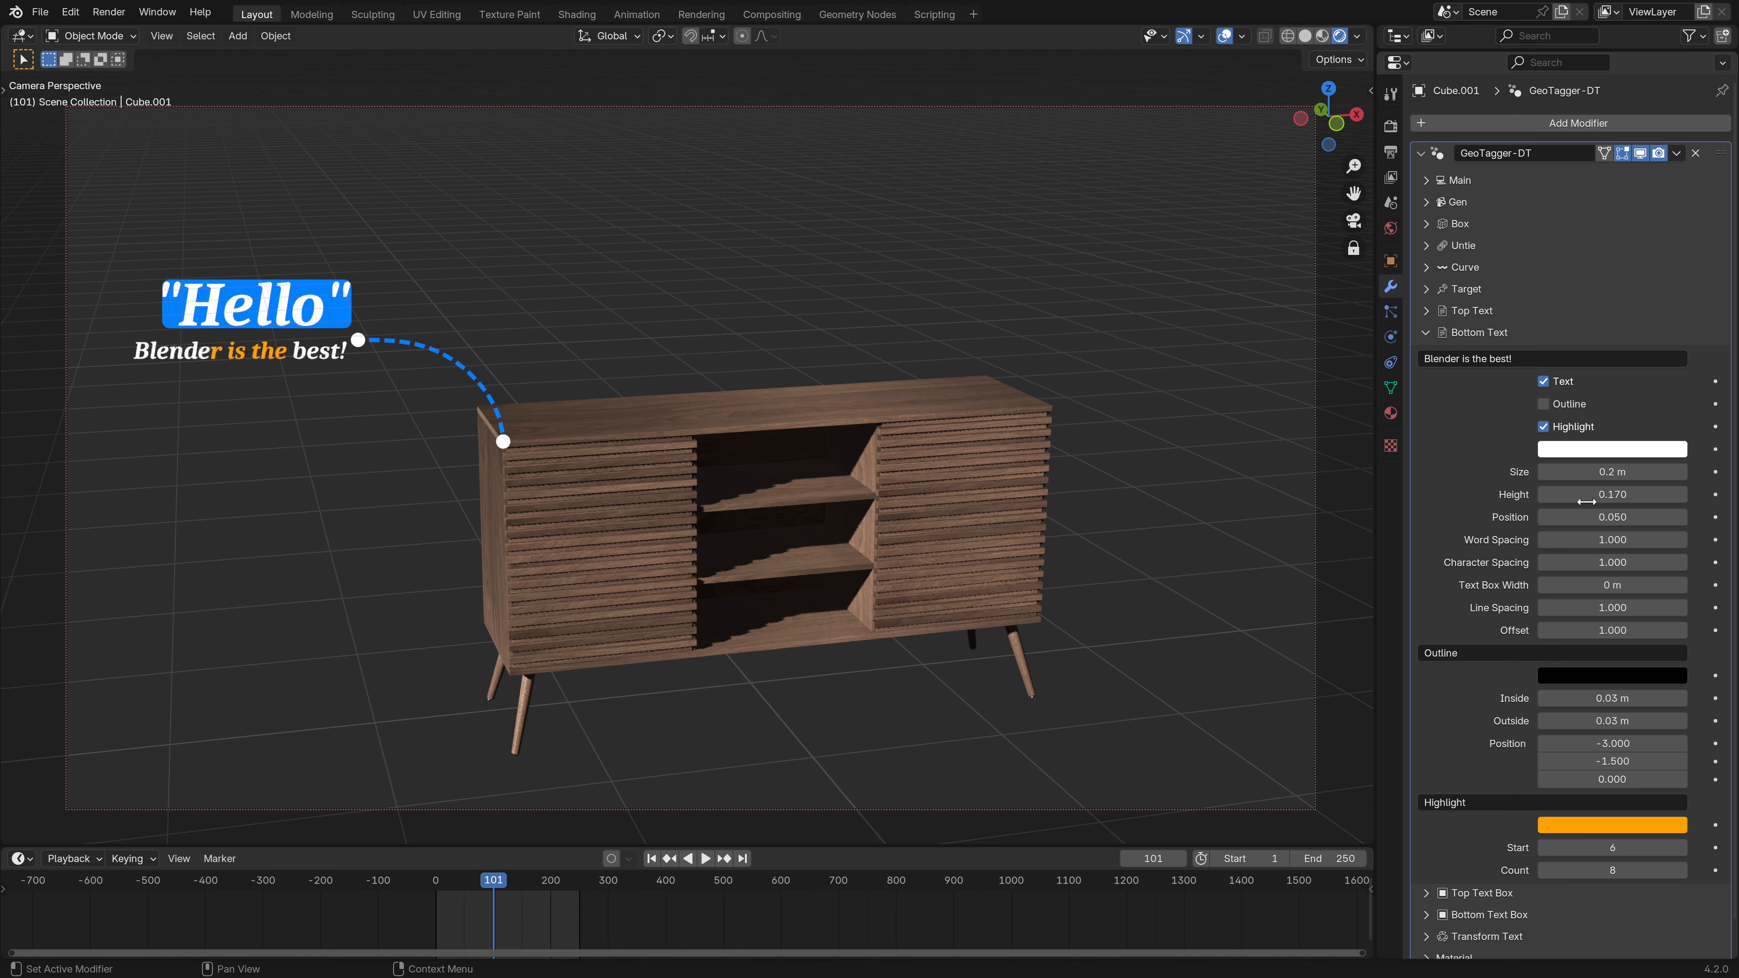
left_click(1543, 426)
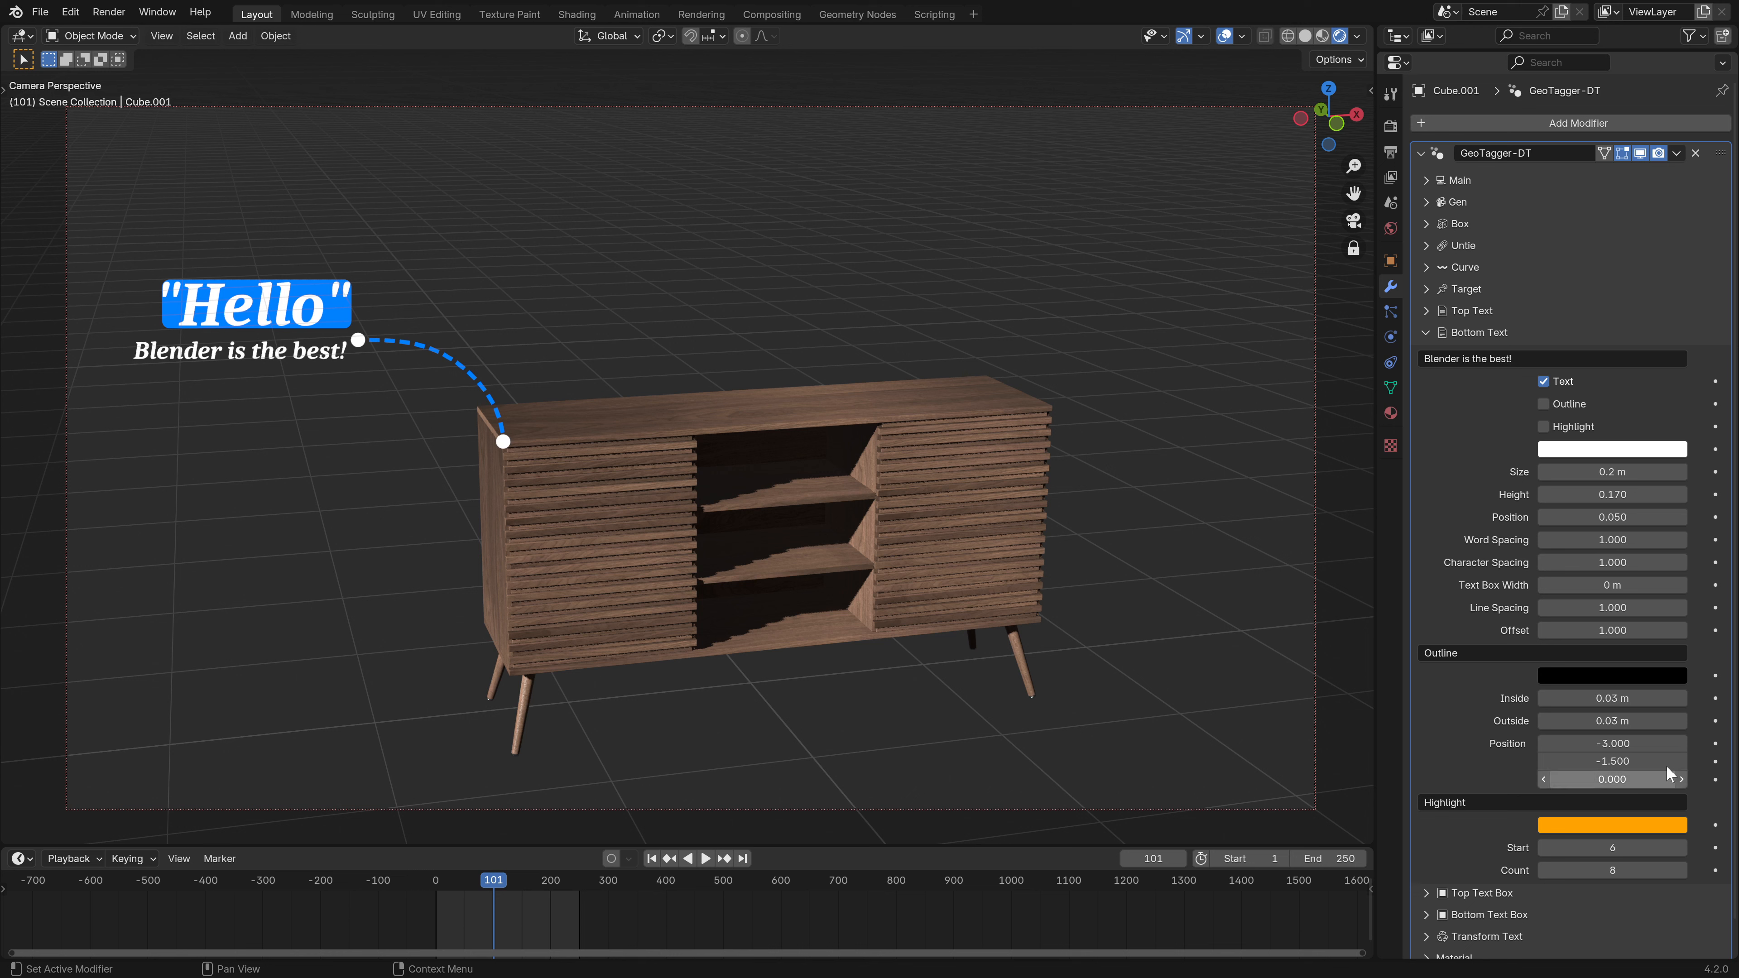
- Try wrapping the bottom text with a text box width of about 1.5 m, and undo that change
left_click_drag(1612, 587, 1651, 587)
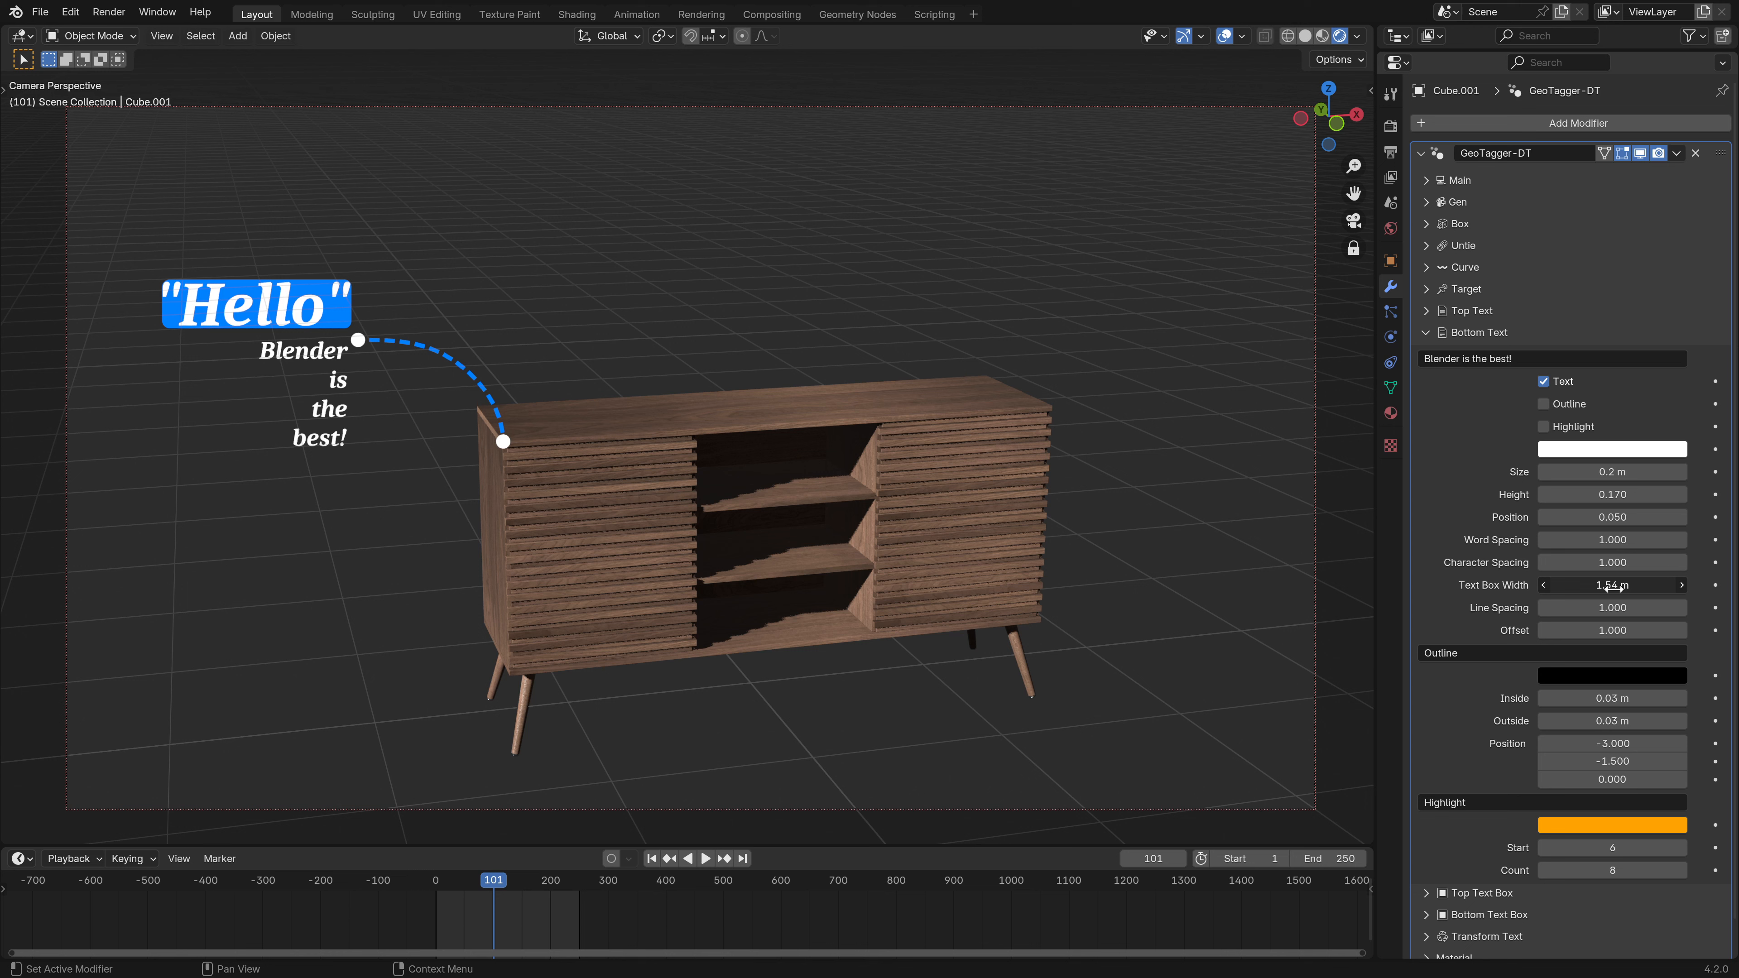
key("ctrl+z")
left_click(1426, 335)
left_click(1428, 334)
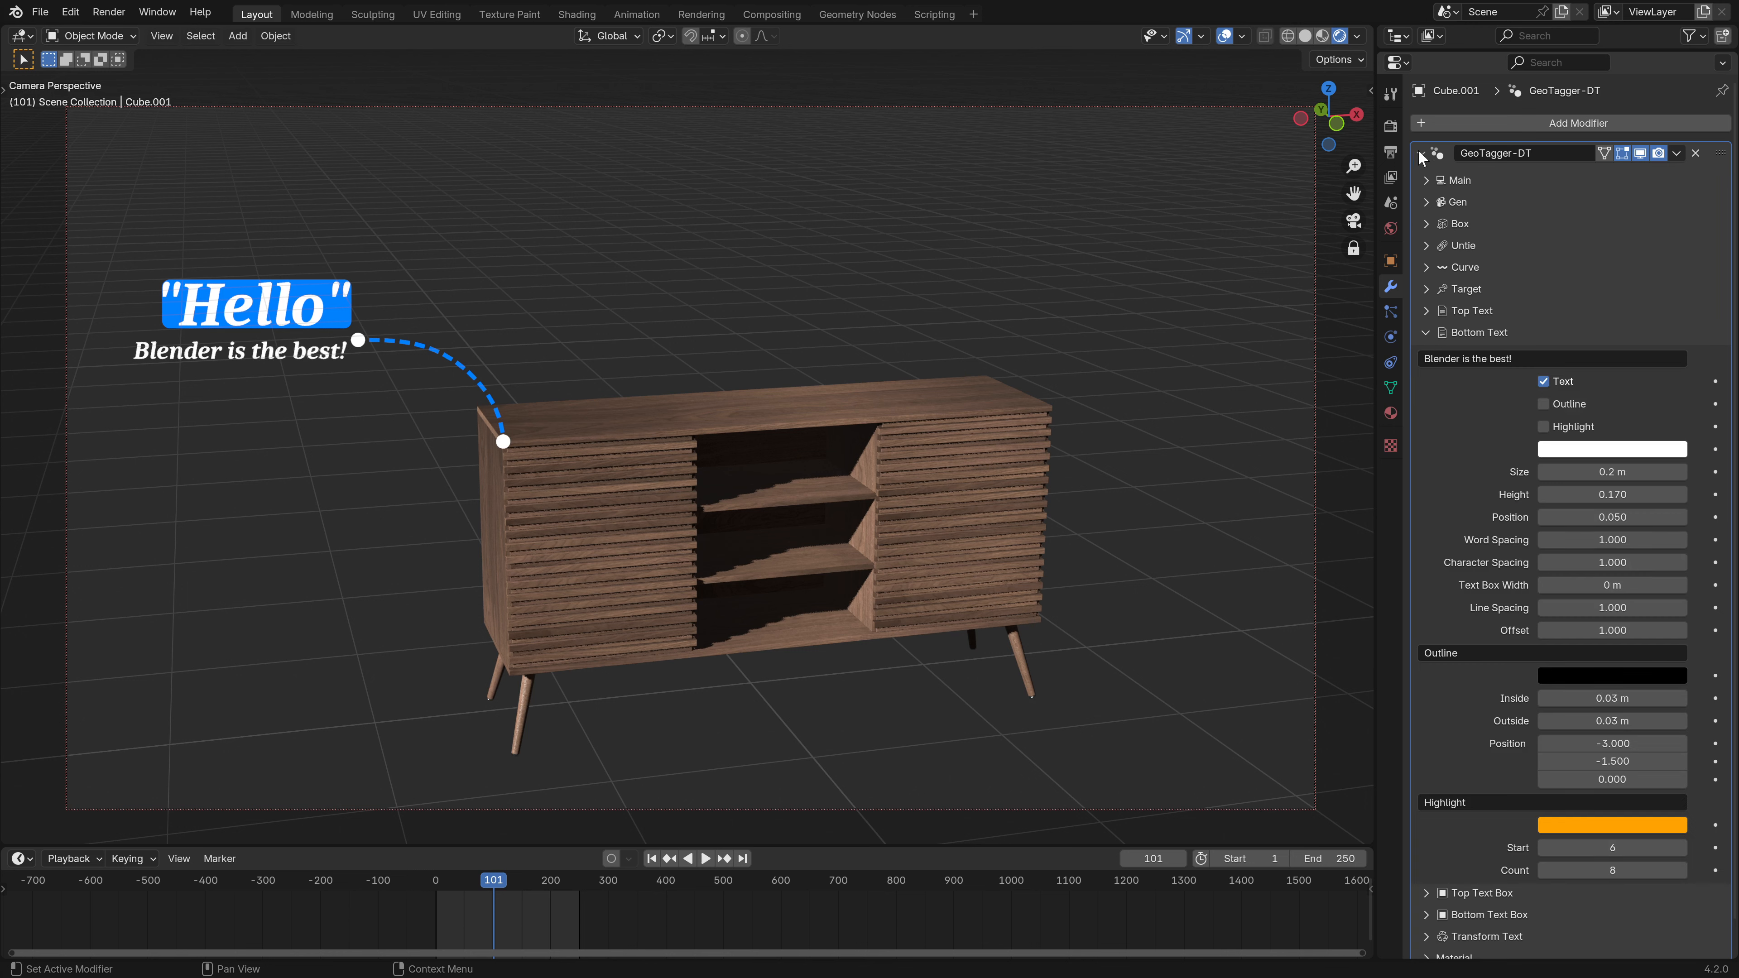
- Replace the bottom text with "Salut maman, comment ça va ? est ce que papa est avec toi?"
left_click_drag(1469, 50, 1469, 102)
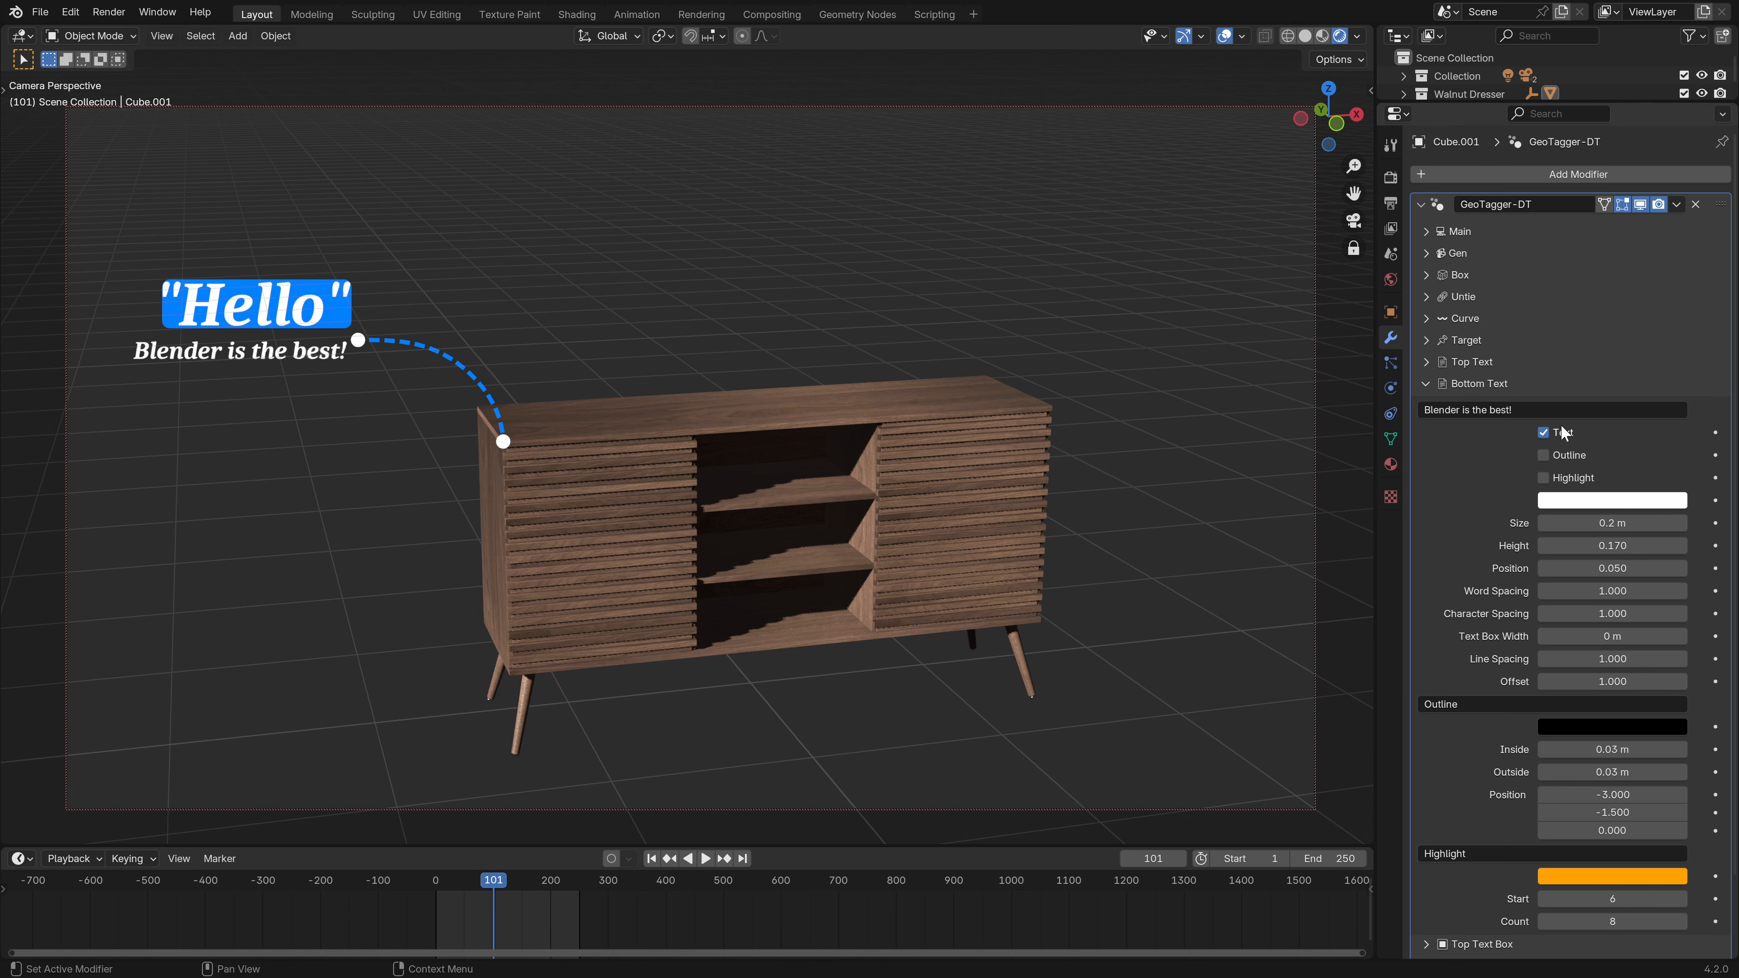
left_click(1521, 411)
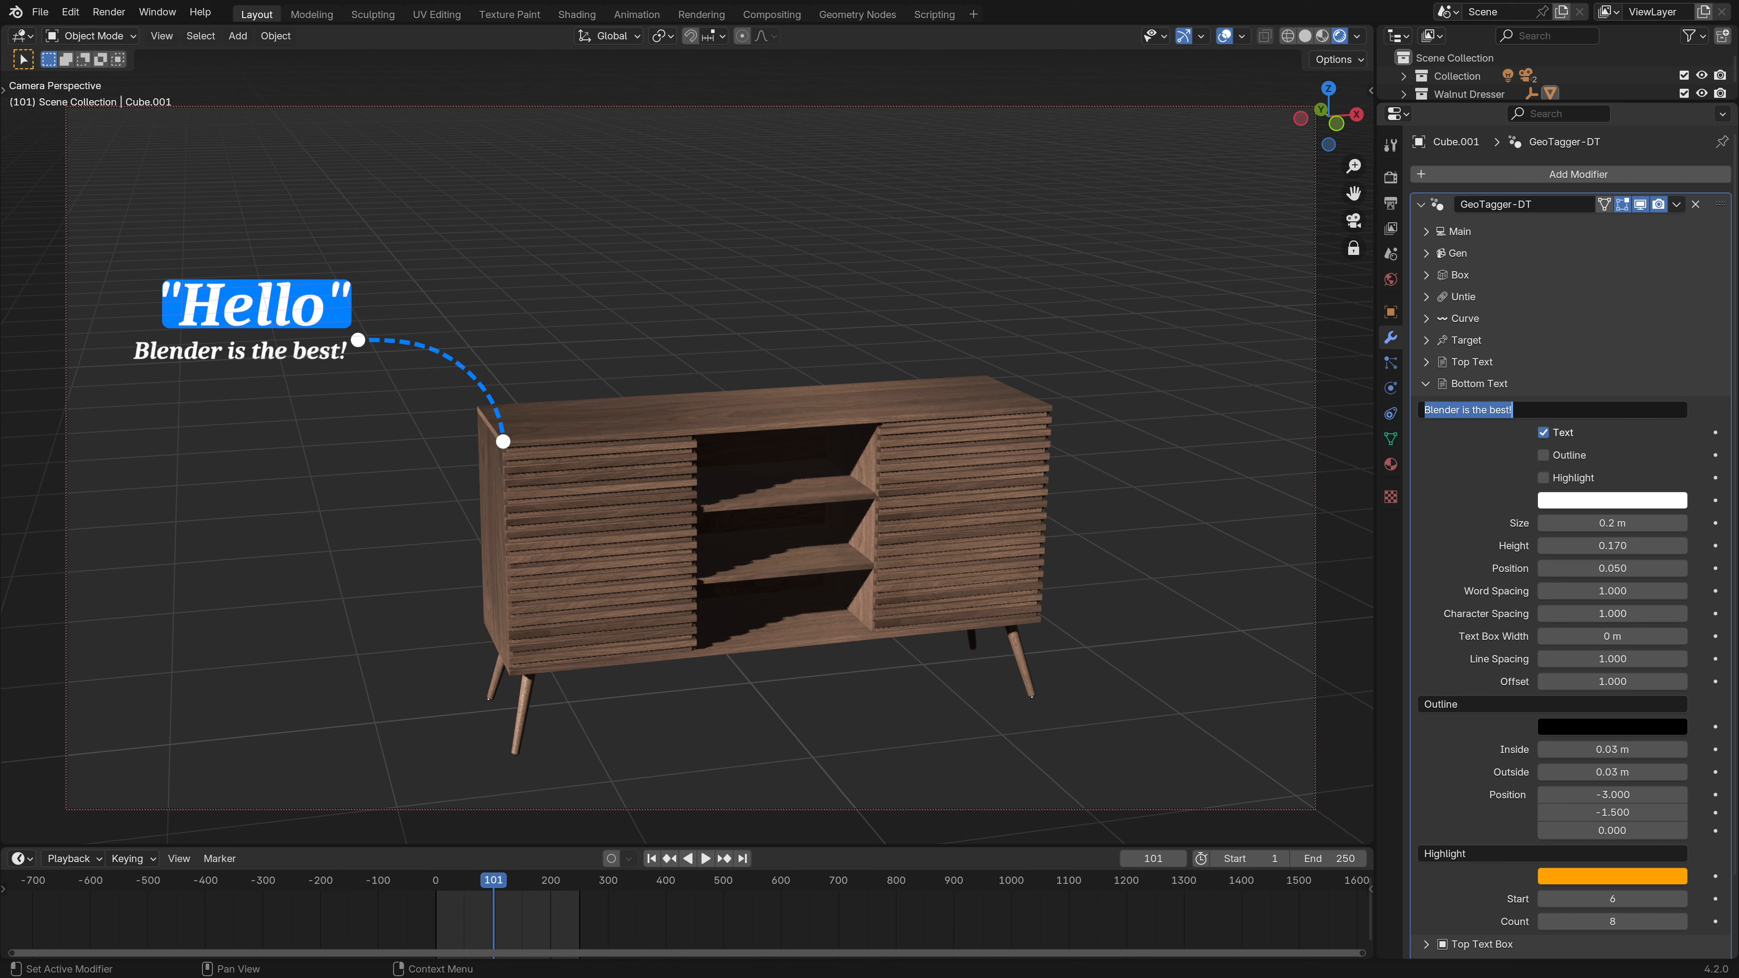
type("Salut maman, comment ça va")
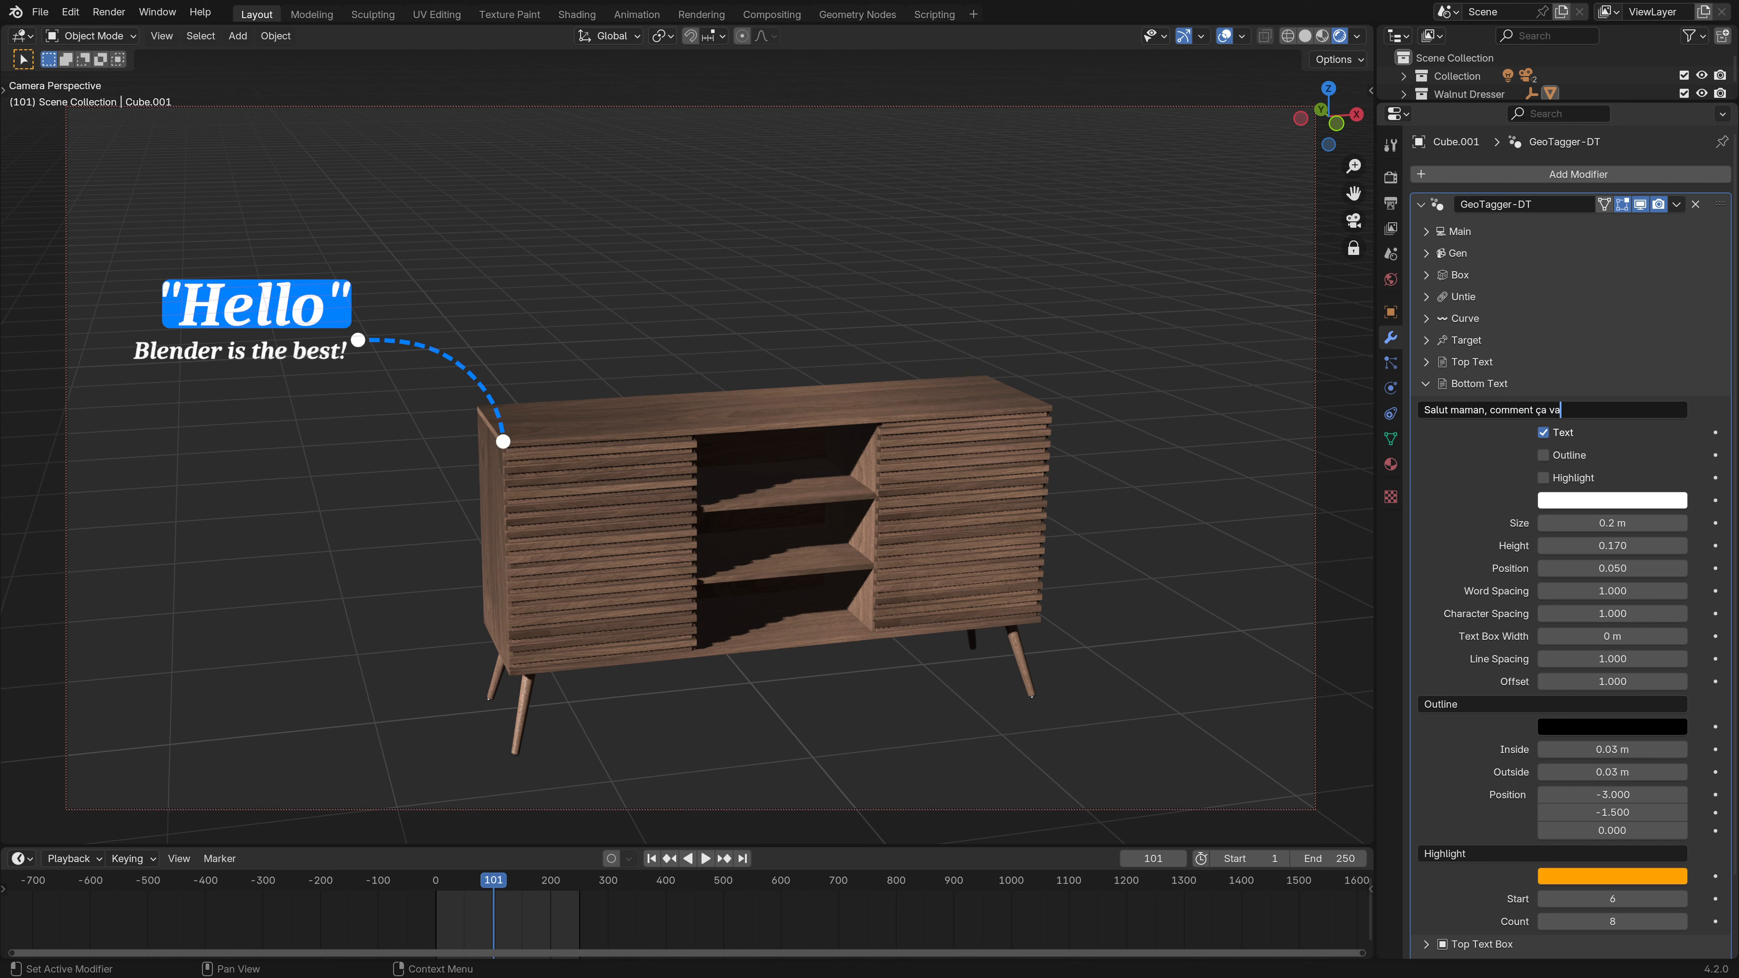
type("? est ce que papa est avec")
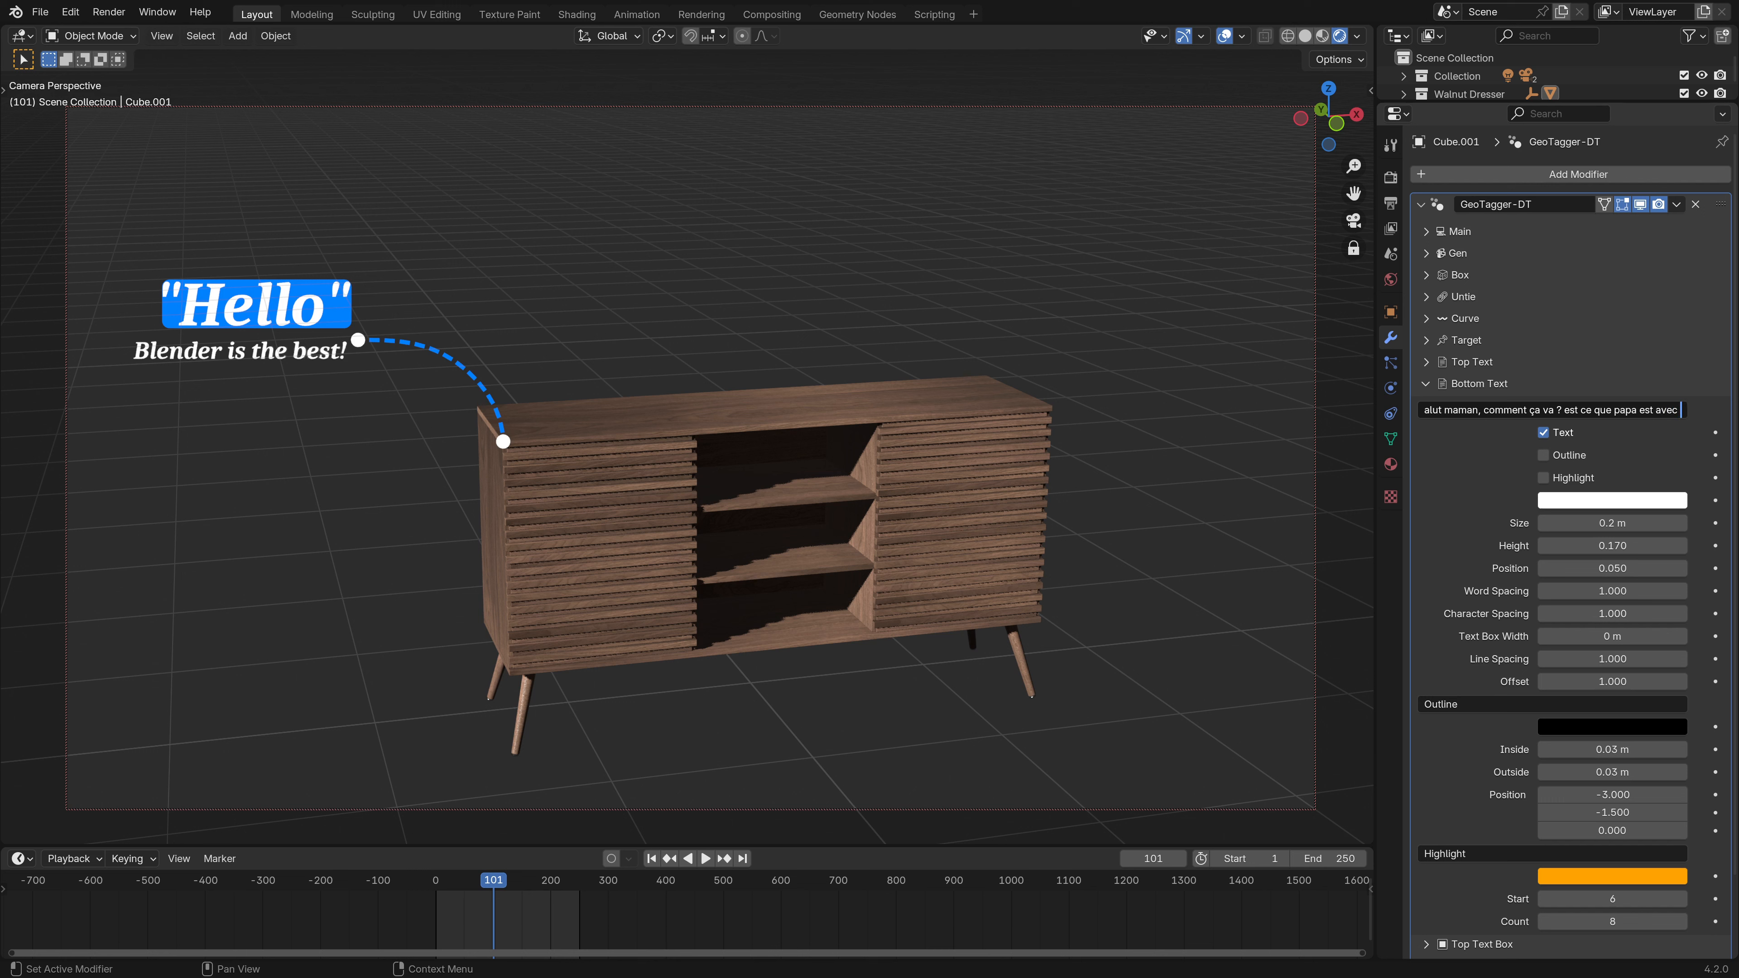
type("toi?")
key("Return")
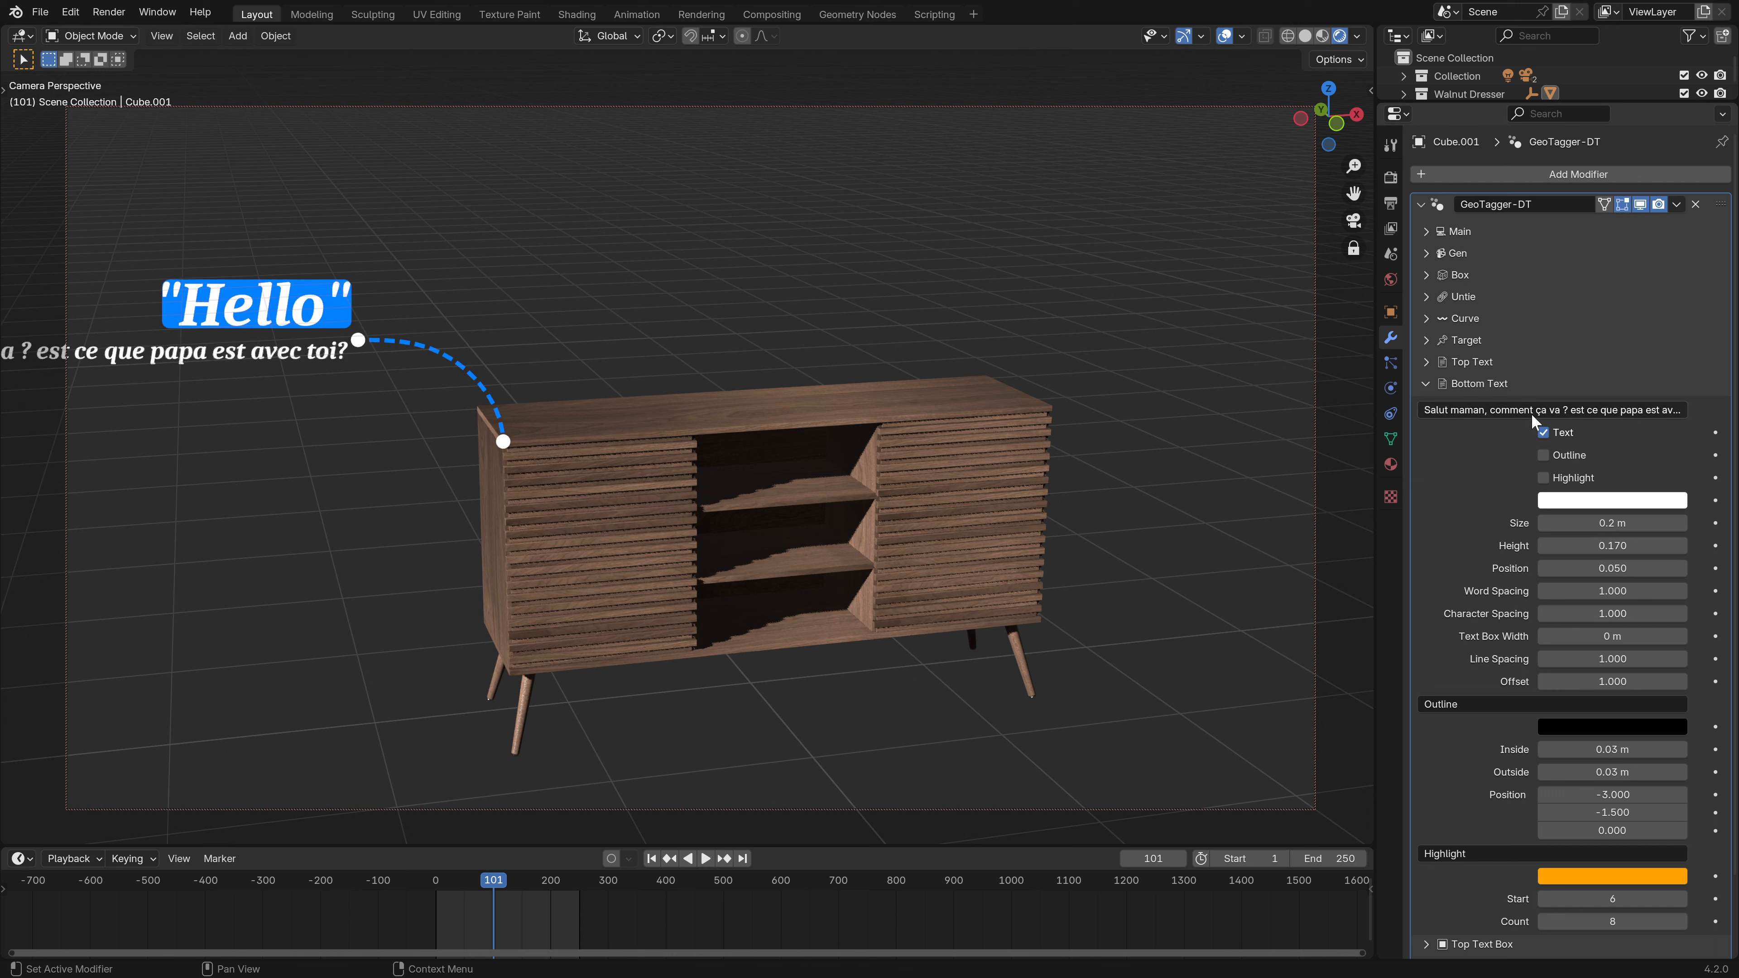
- Set the bottom text's text box width to about 6.11 m and preview the wrapped paragraph from both sides and in playback
left_click_drag(1596, 635, 1645, 636)
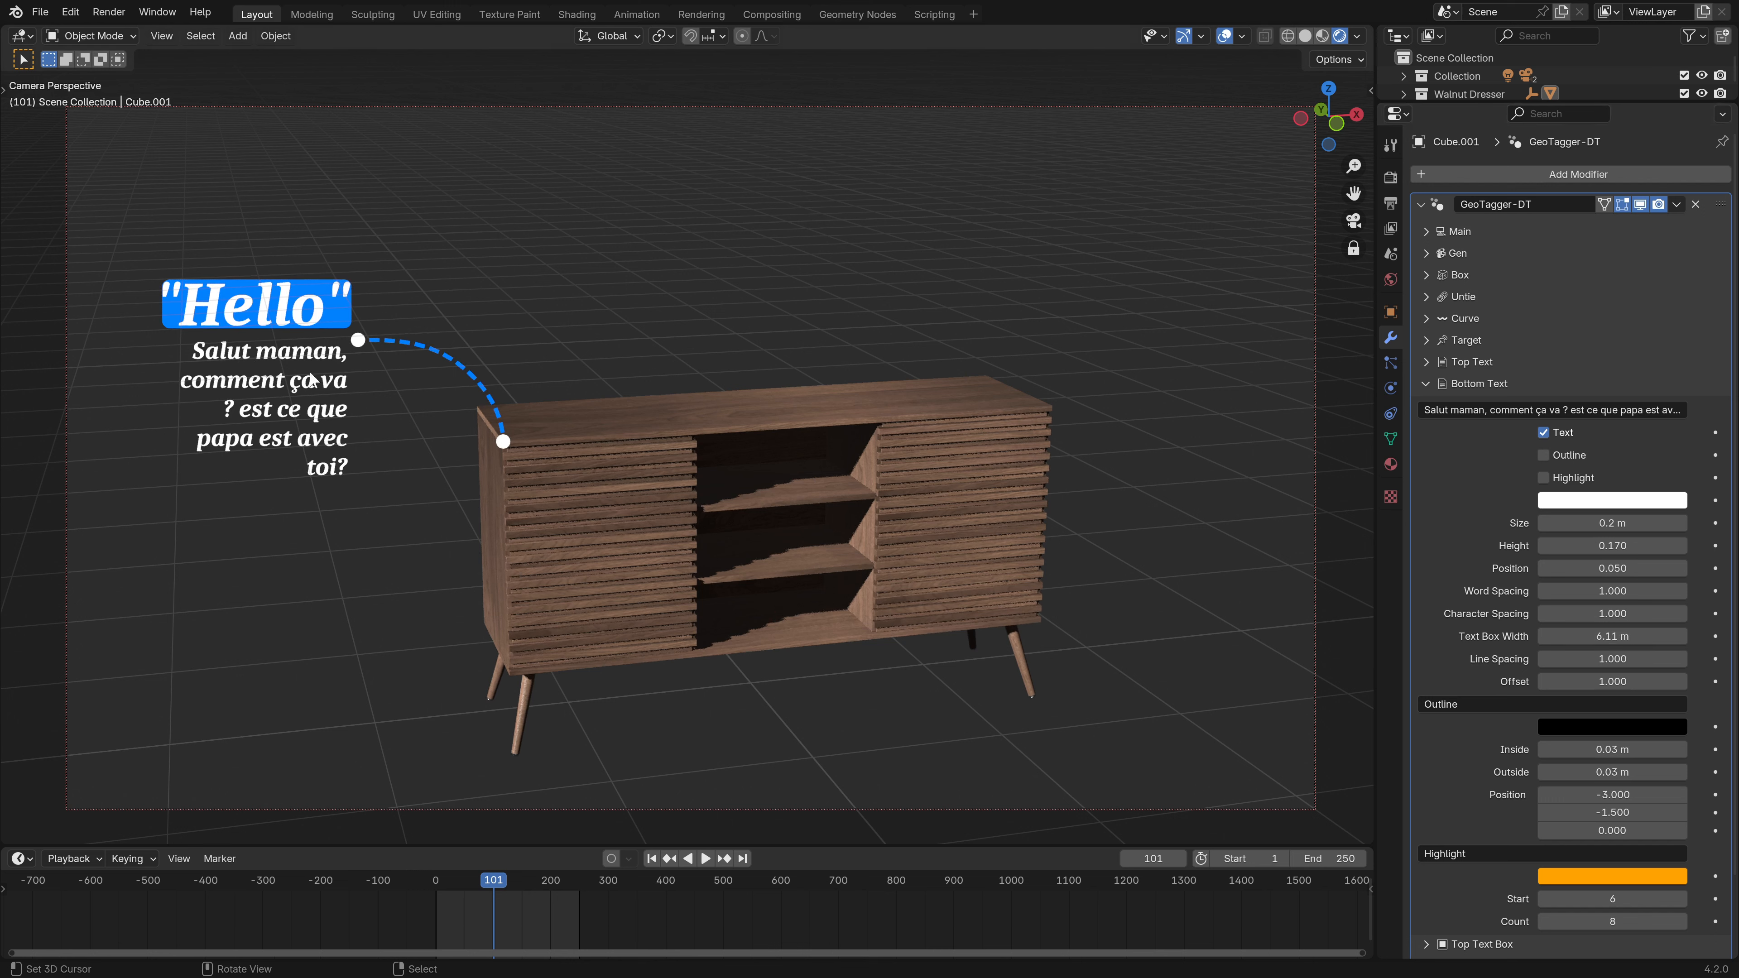
middle_click_drag(681, 421, 959, 439)
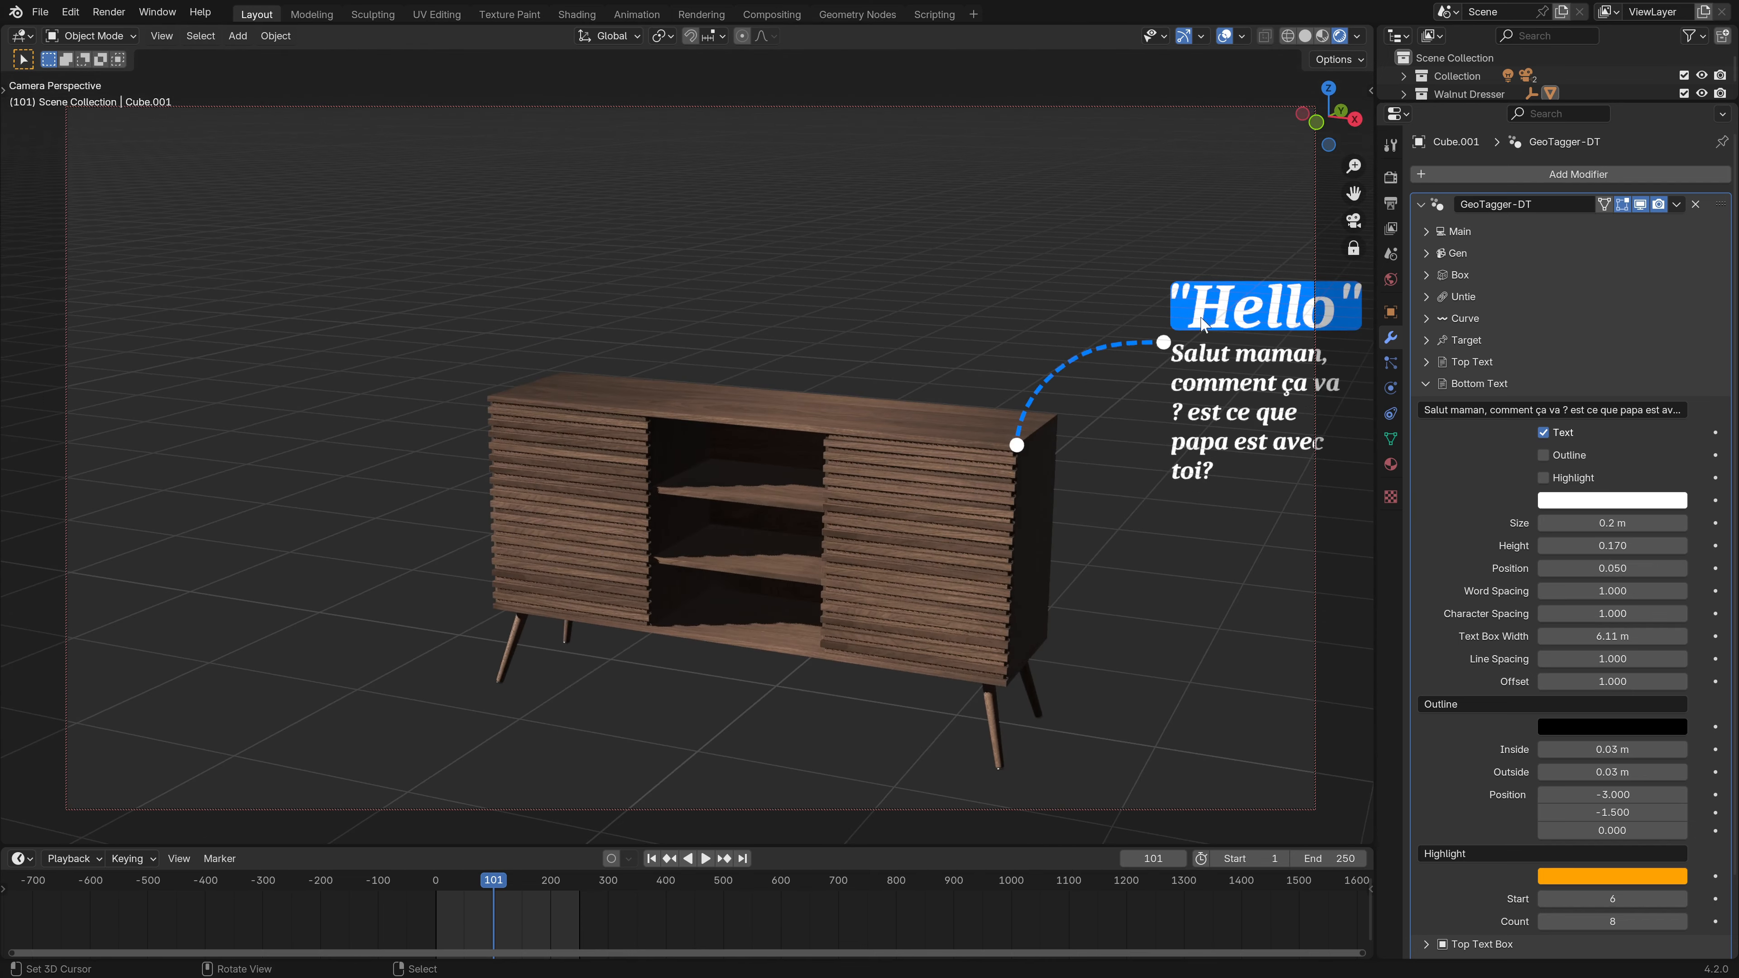
middle_click_drag(450, 378, 824, 413)
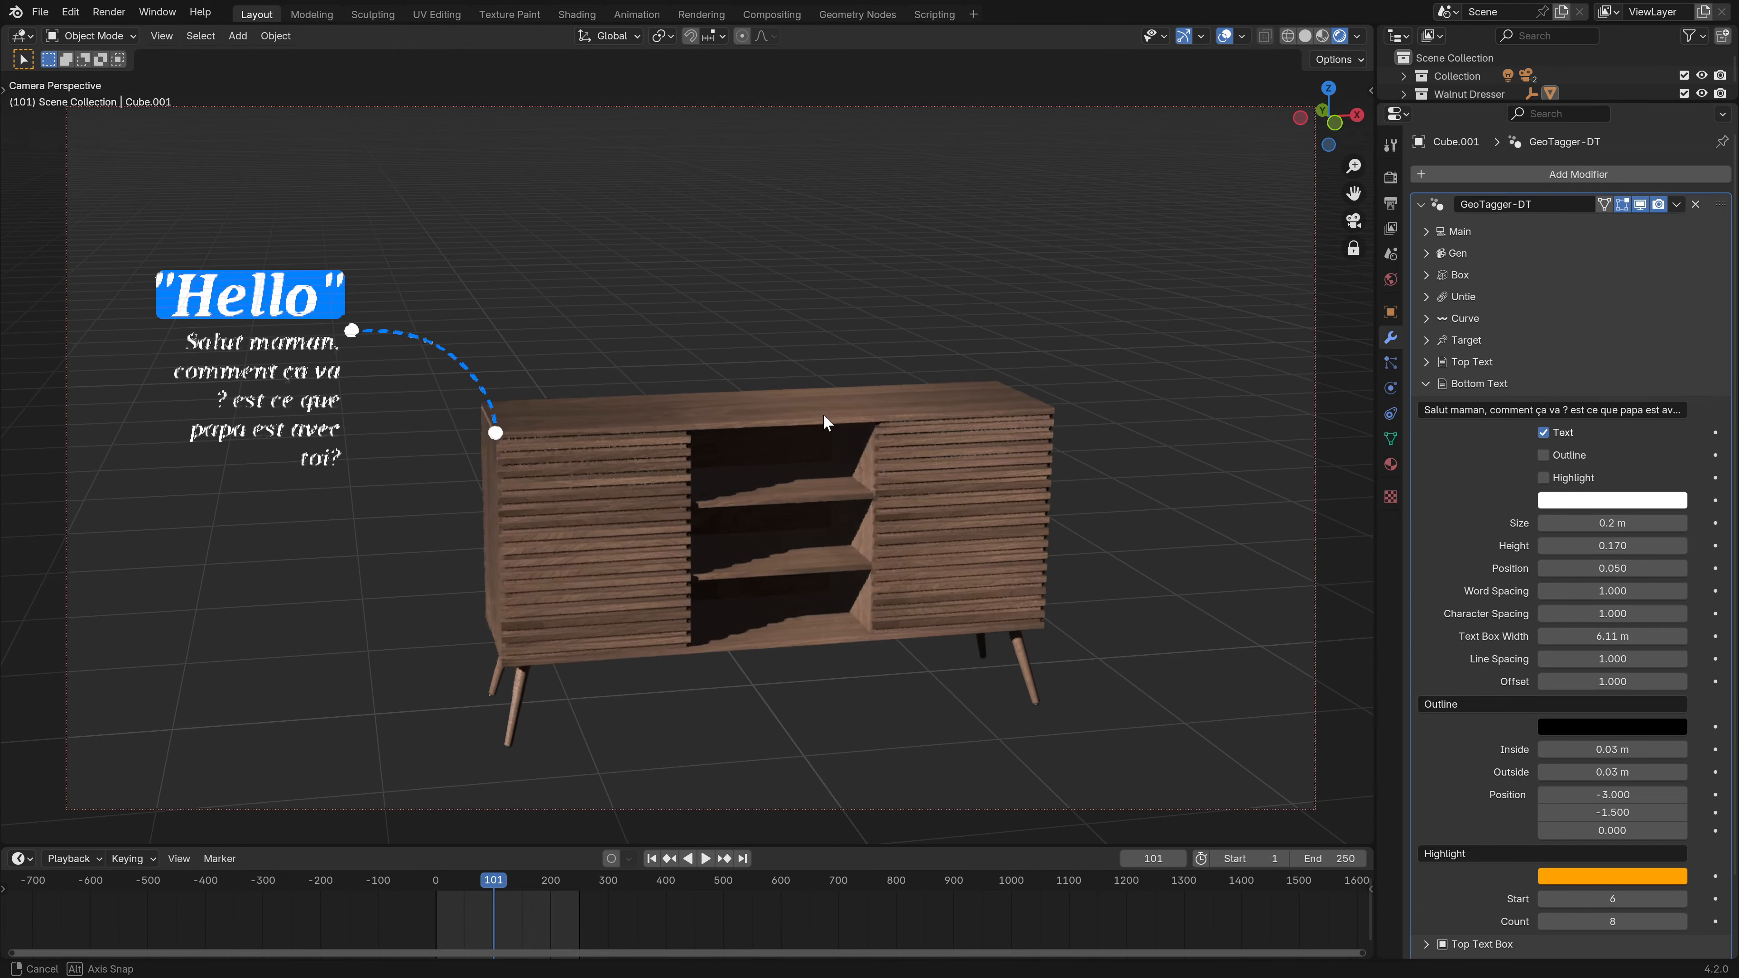
left_click(706, 858)
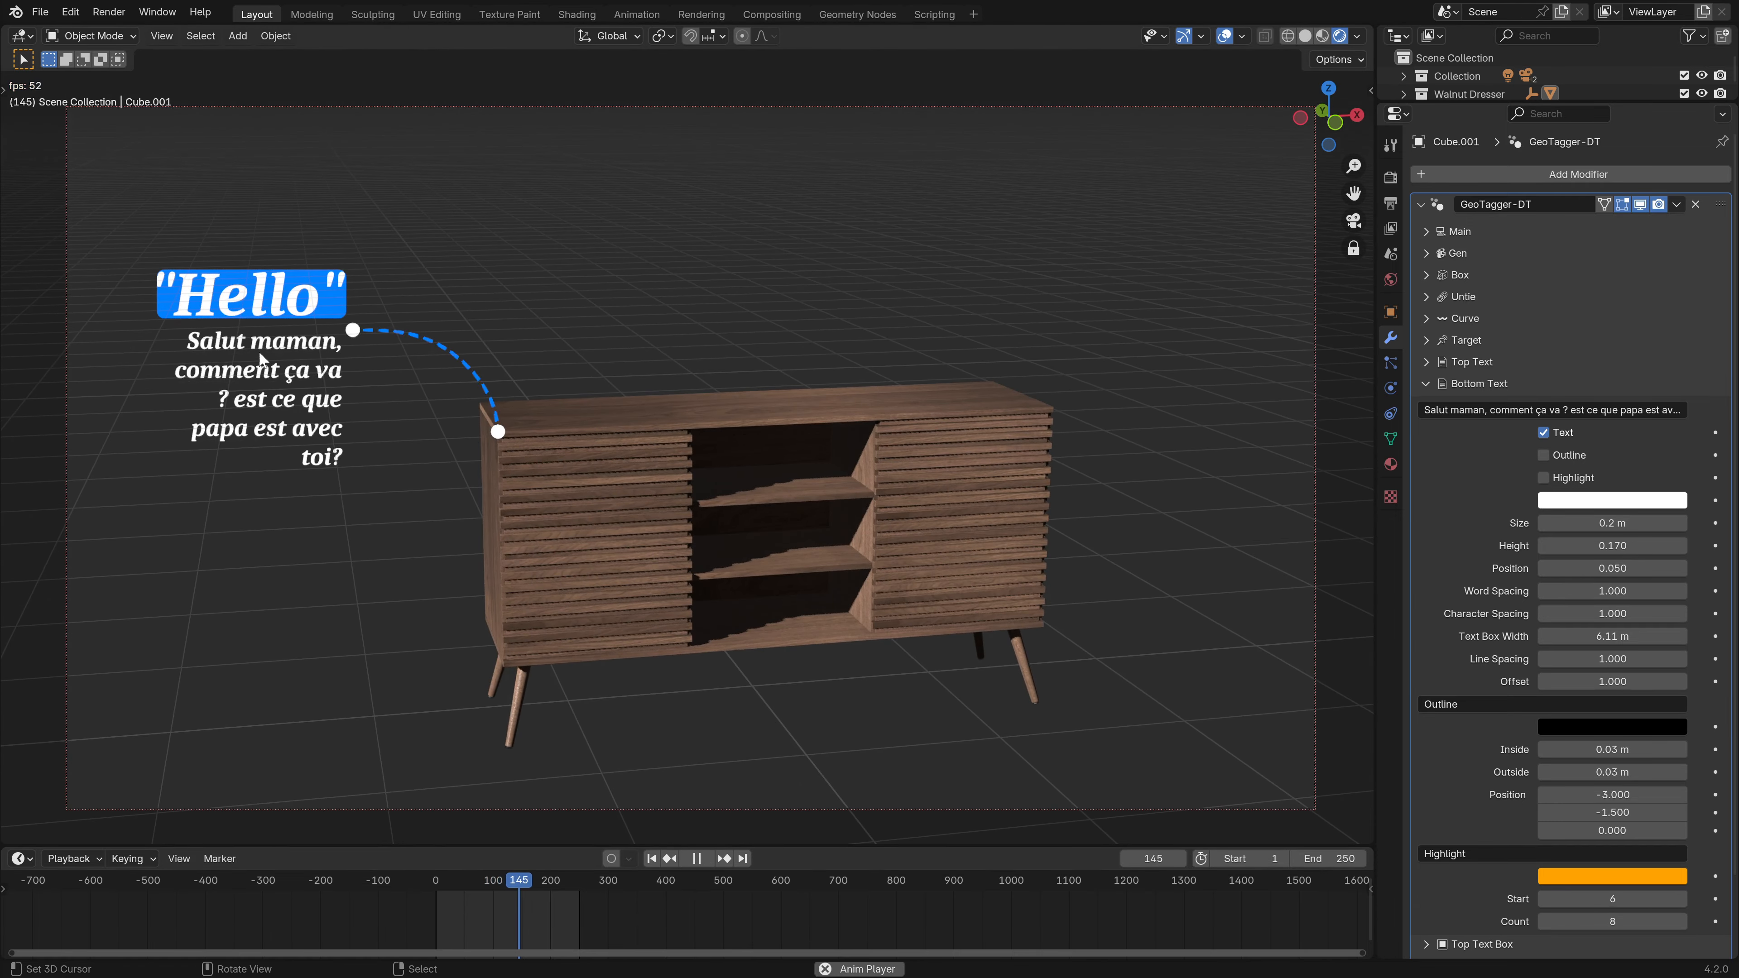
key("space")
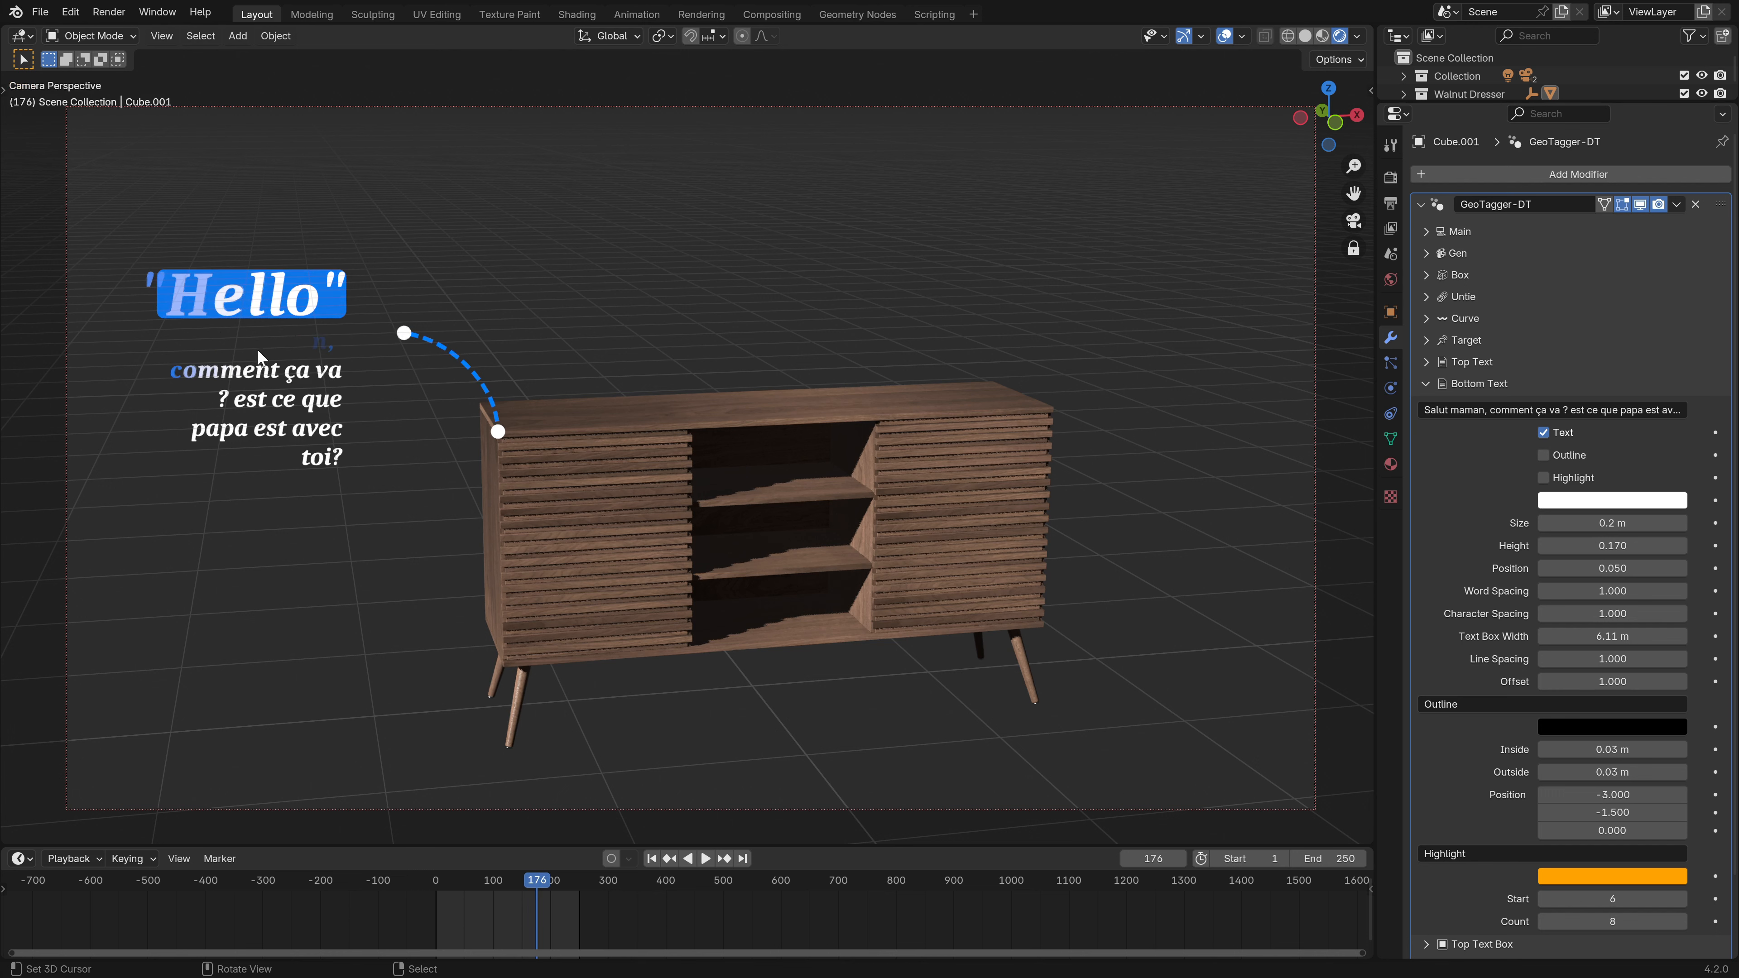
- In the Transform Text settings, try the Inside animation mode and switch back to Outside
left_click(1424, 388)
left_click(1433, 451)
left_click(1481, 475)
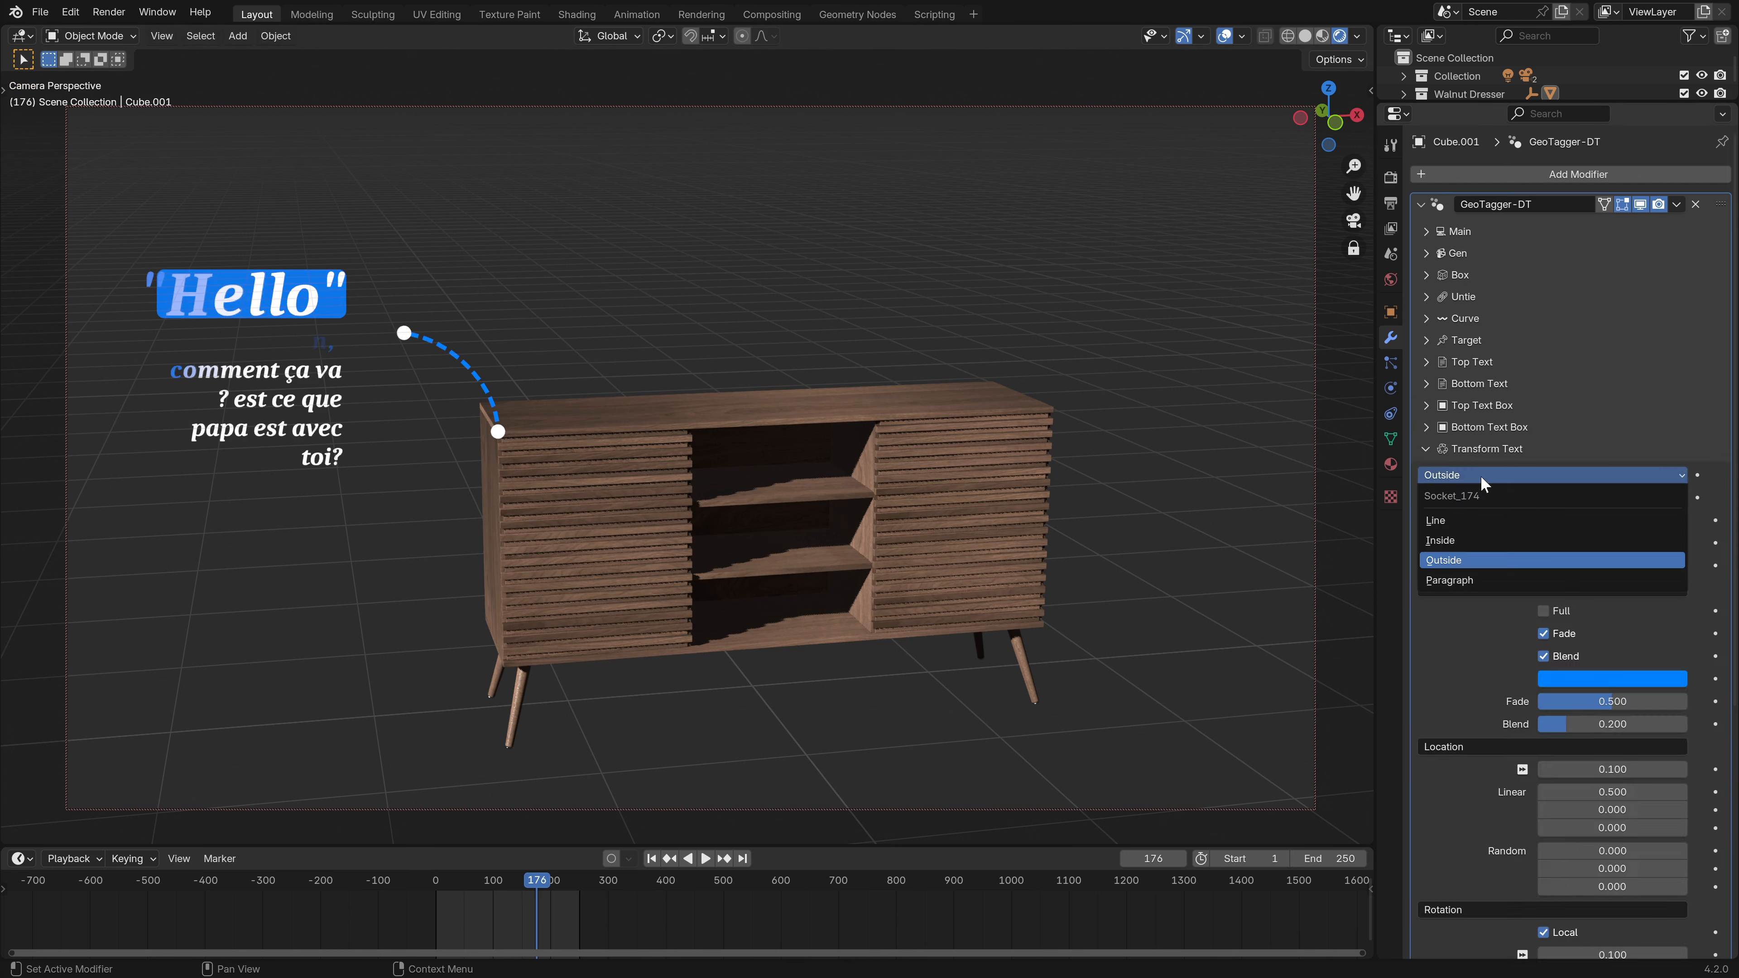
left_click(1450, 541)
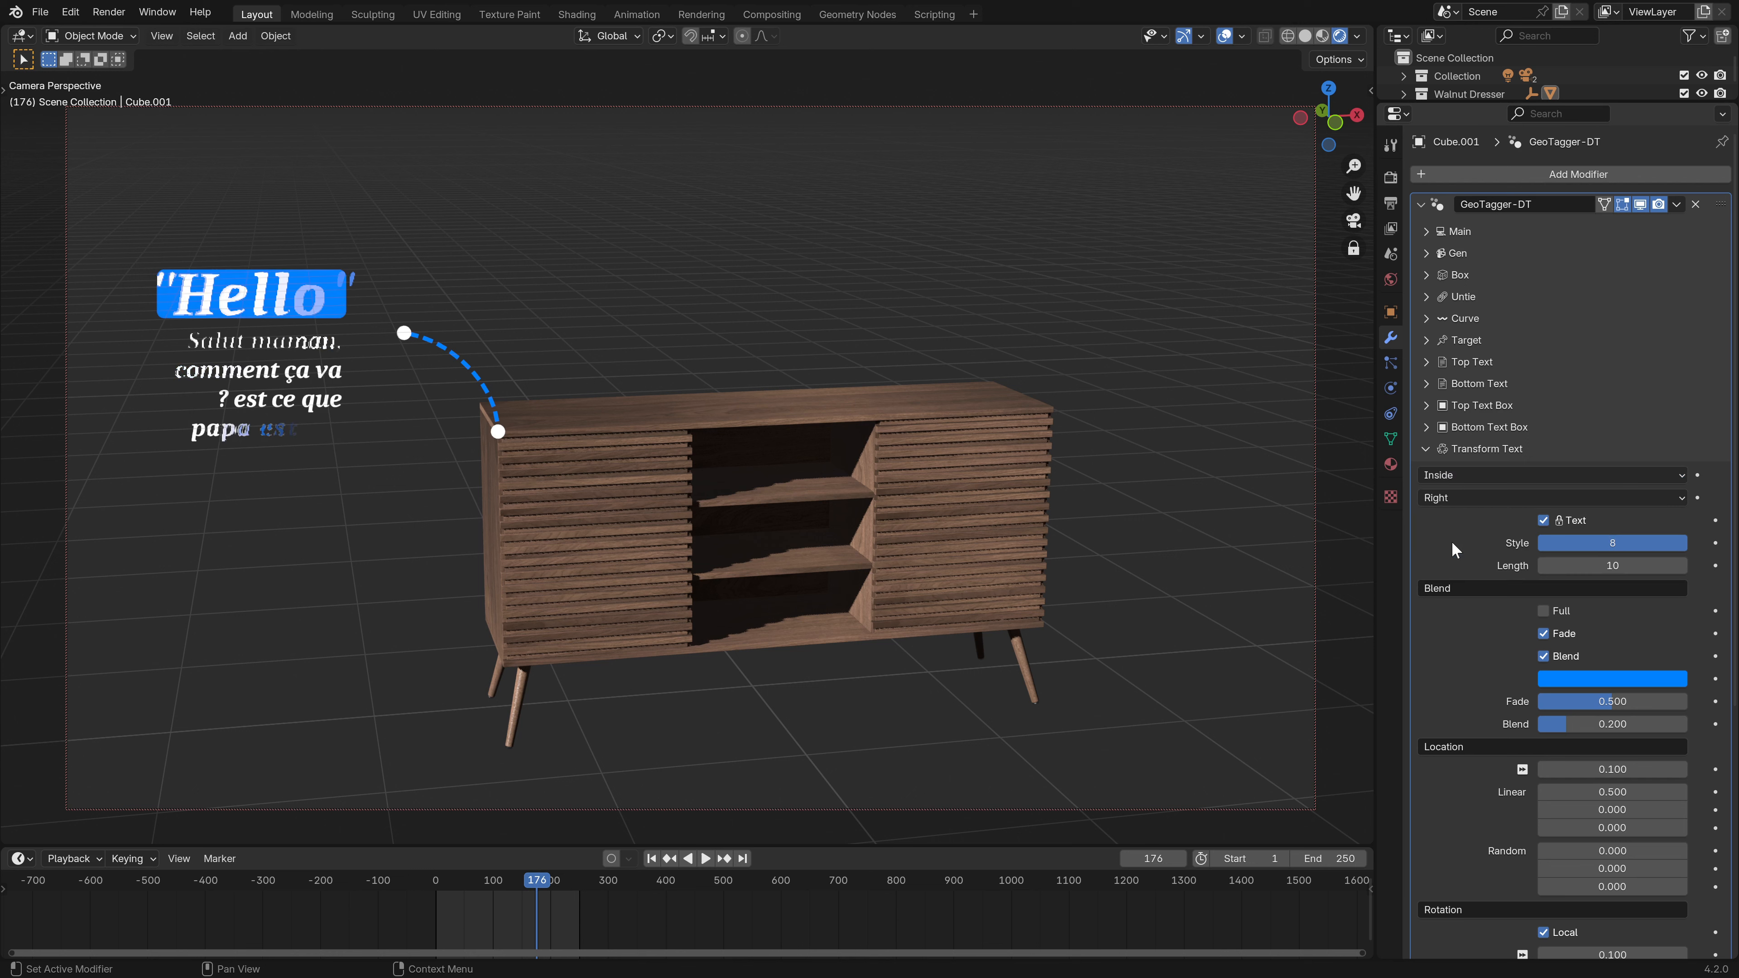
left_click(1457, 478)
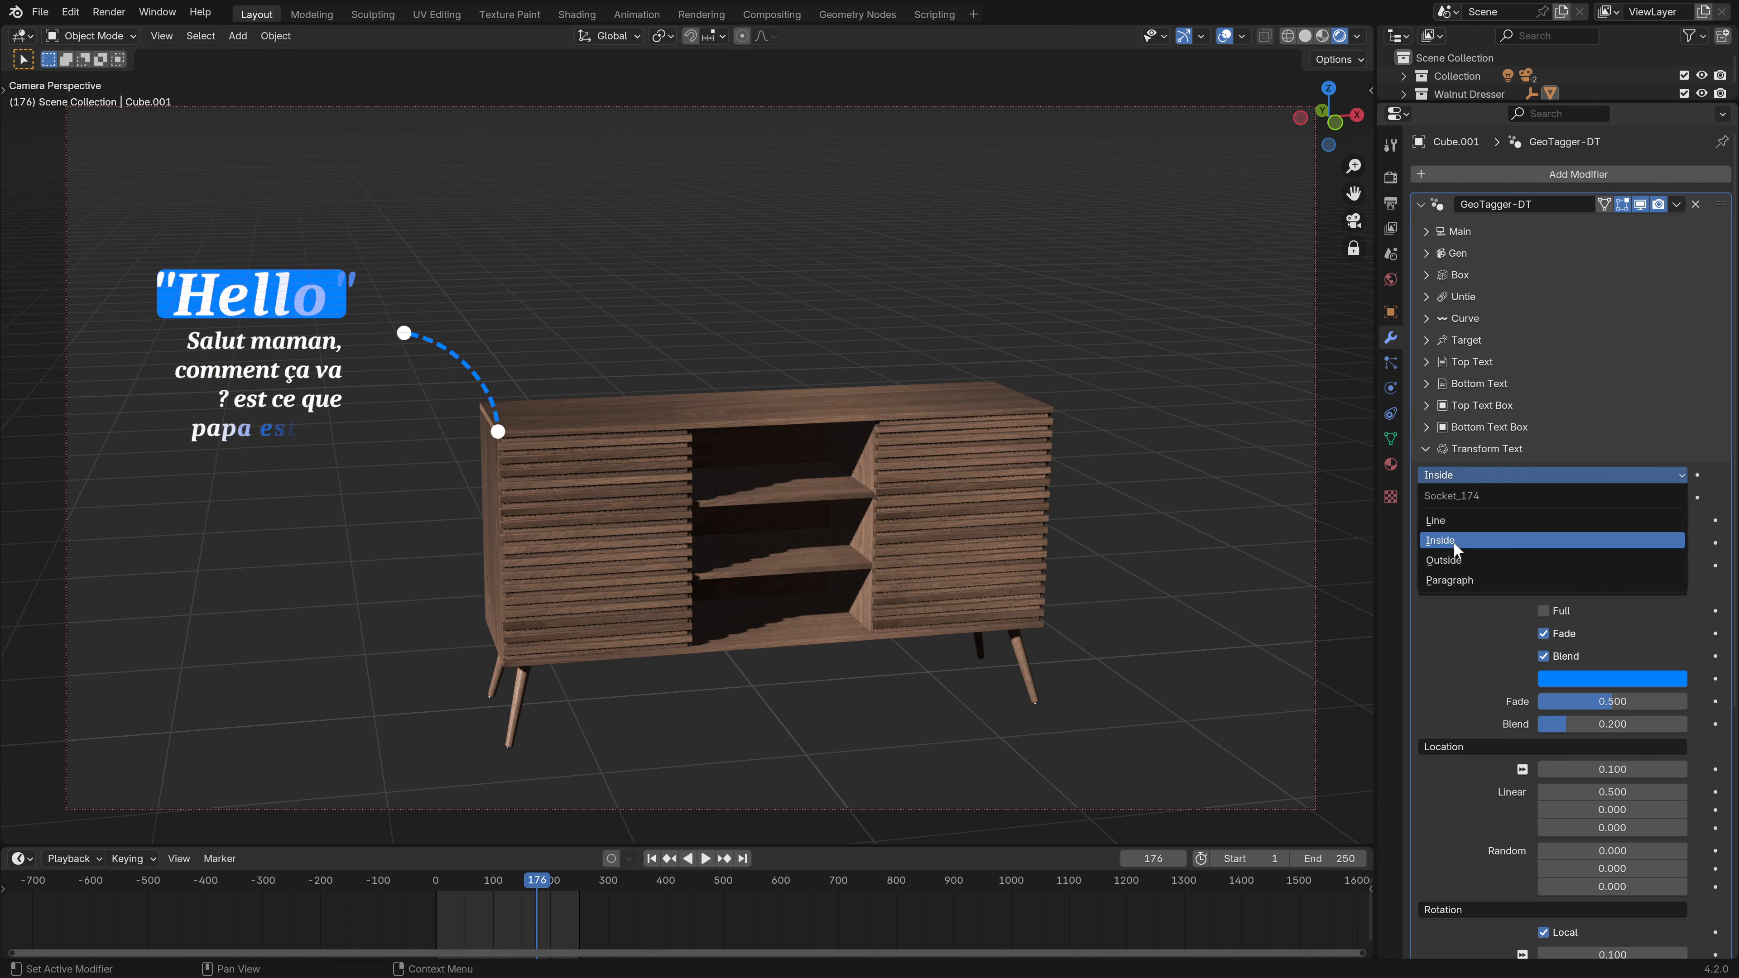
left_click(1453, 561)
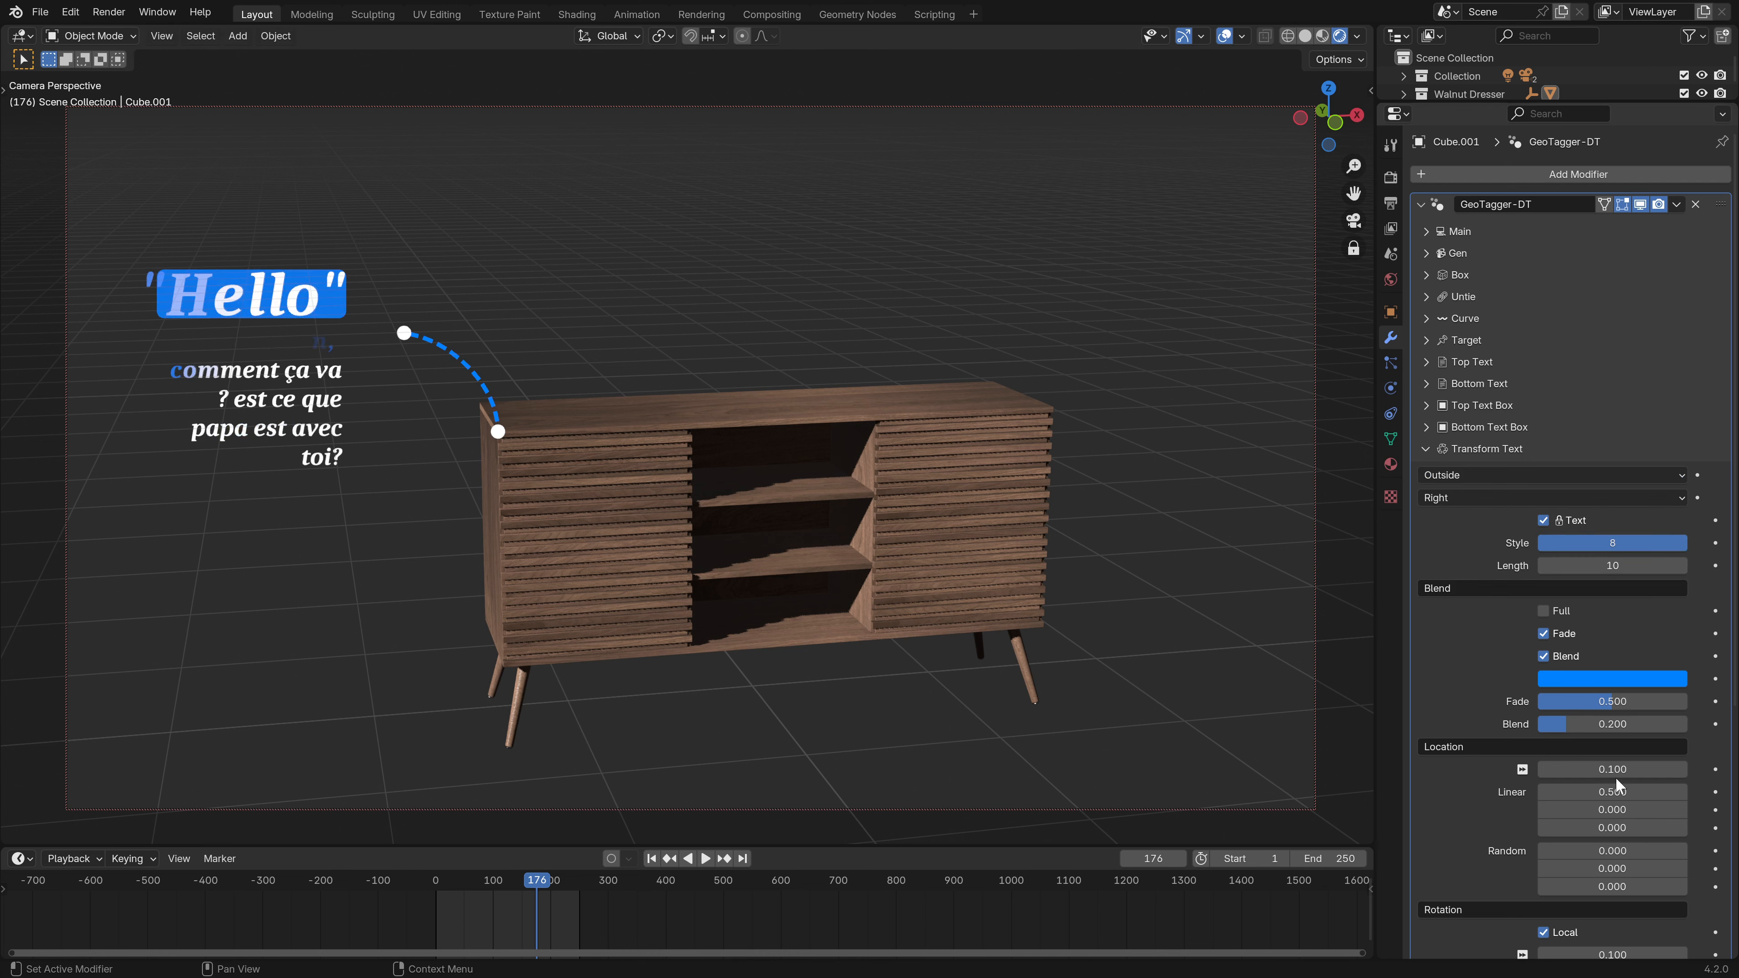
- Set the text transform's first linear location value to 2.850 and inspect the letter spacing from the opposite side of the sideboard
left_click_drag(1612, 792, 1708, 792)
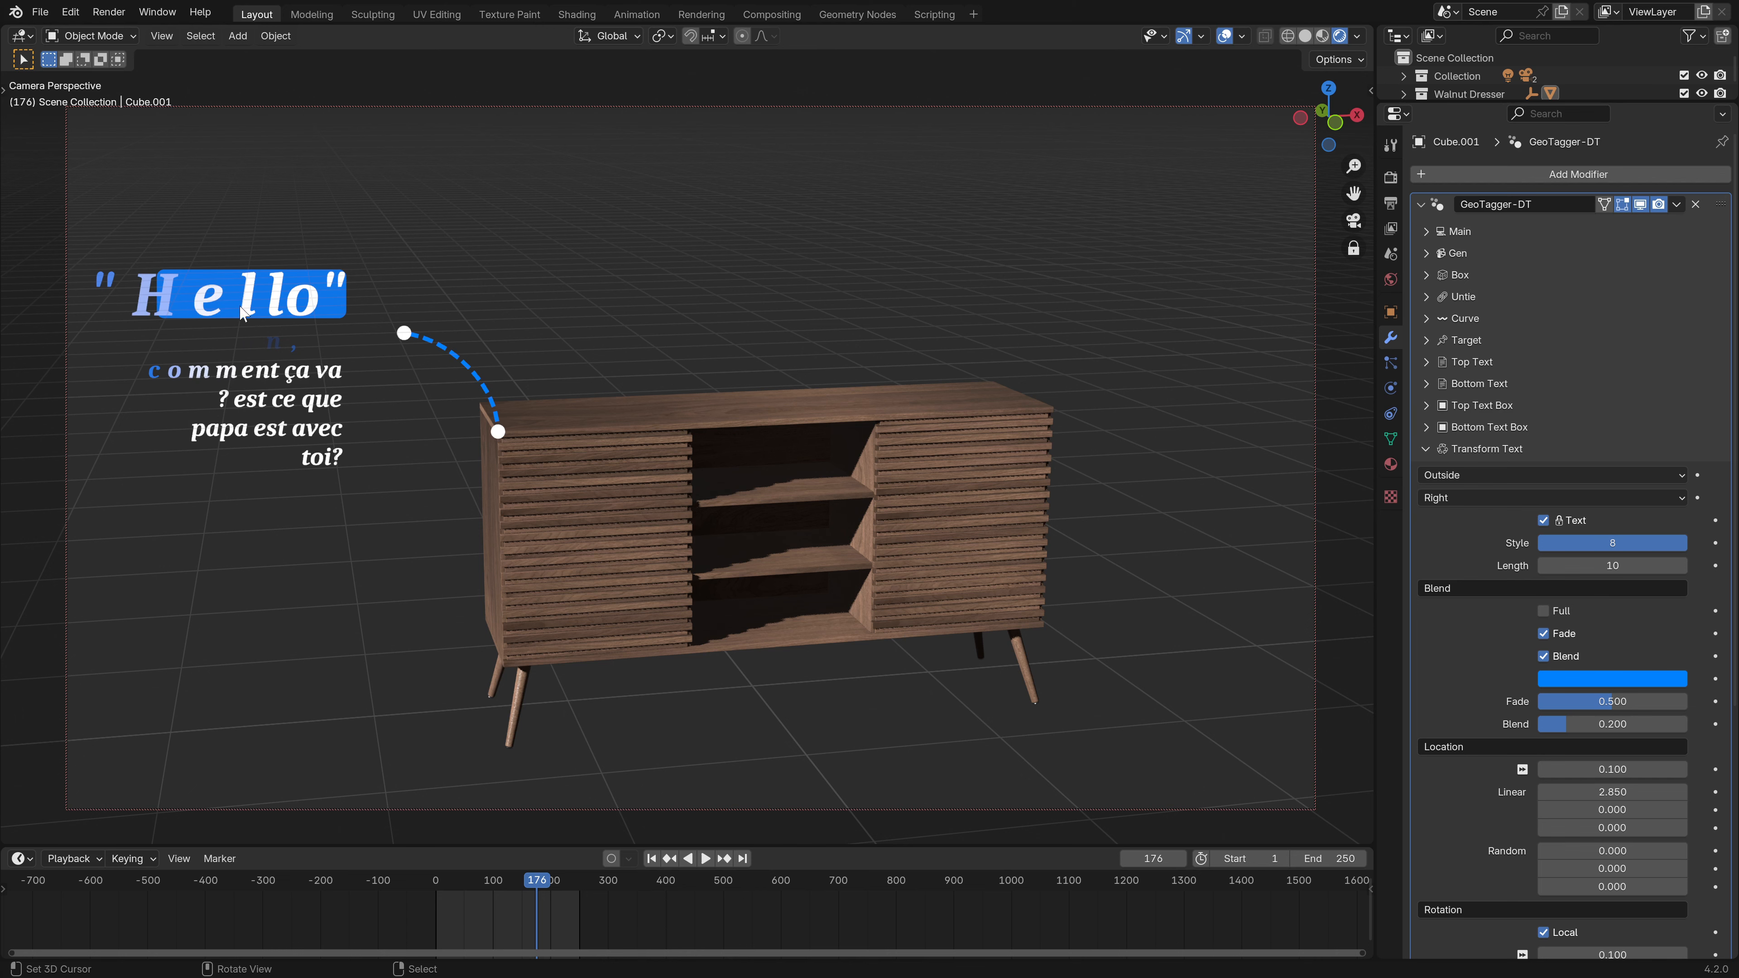
middle_click_drag(259, 354, 407, 369)
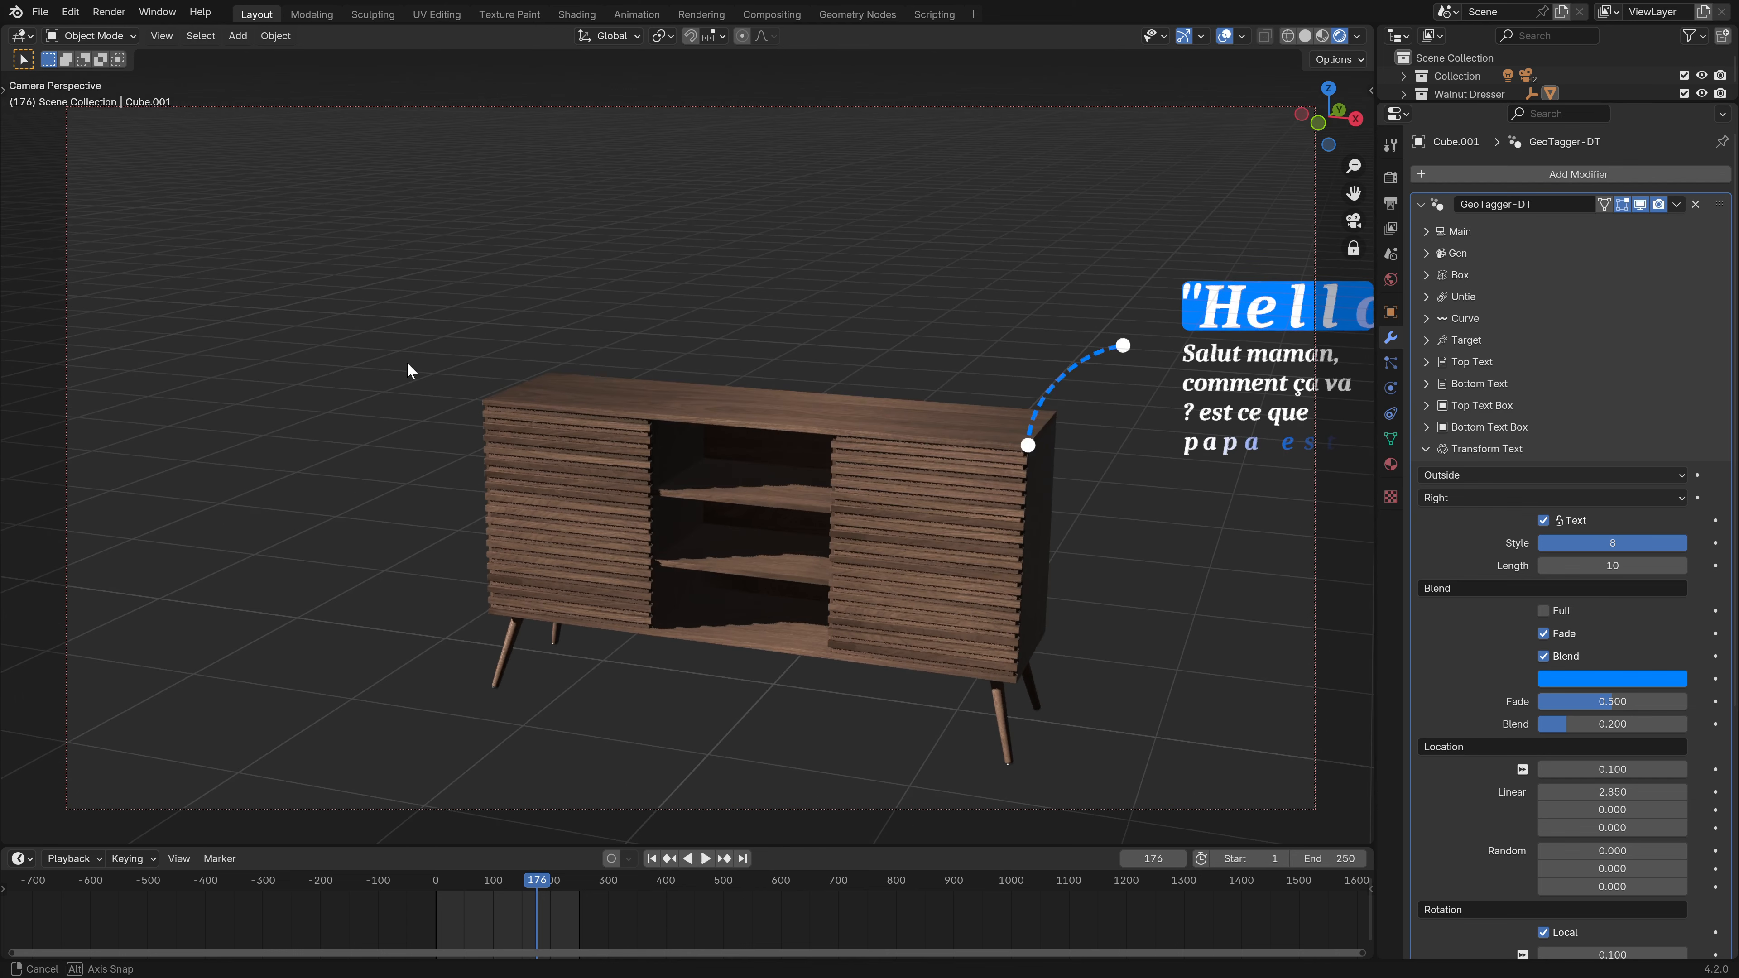
middle_click_drag(1114, 374, 823, 348, "shift")
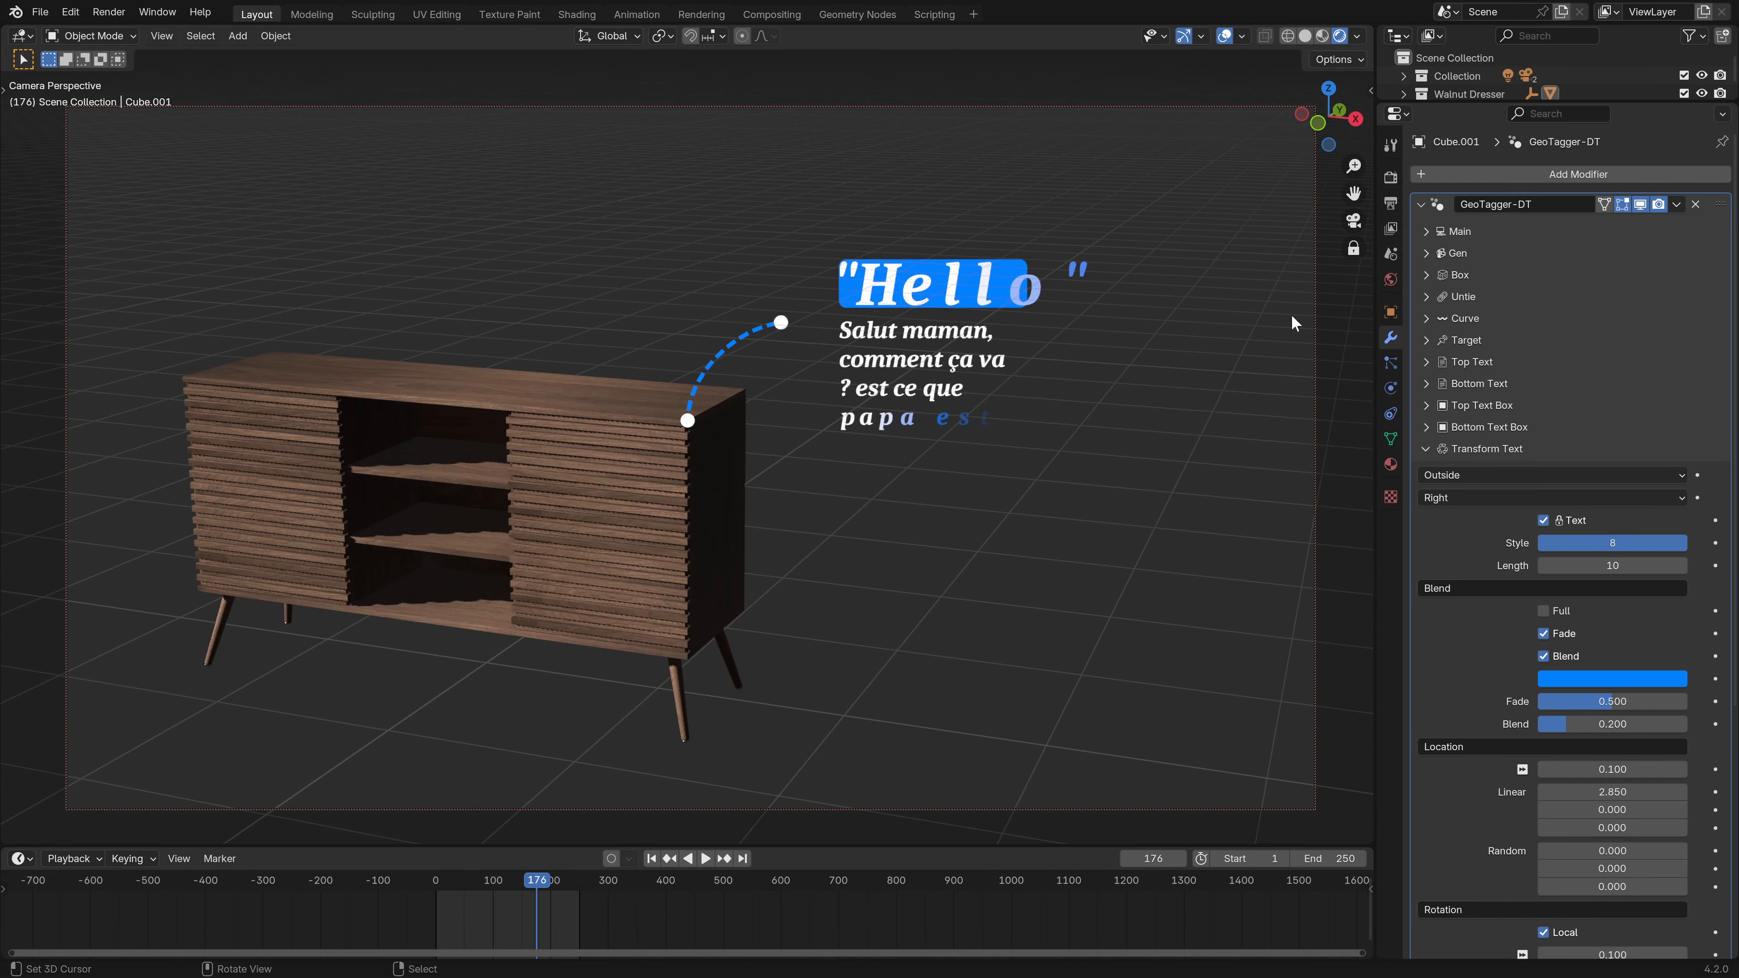
- Try turning off the call-out curve's X auto option, and turn it back on
left_click(1435, 321)
left_click(1544, 459)
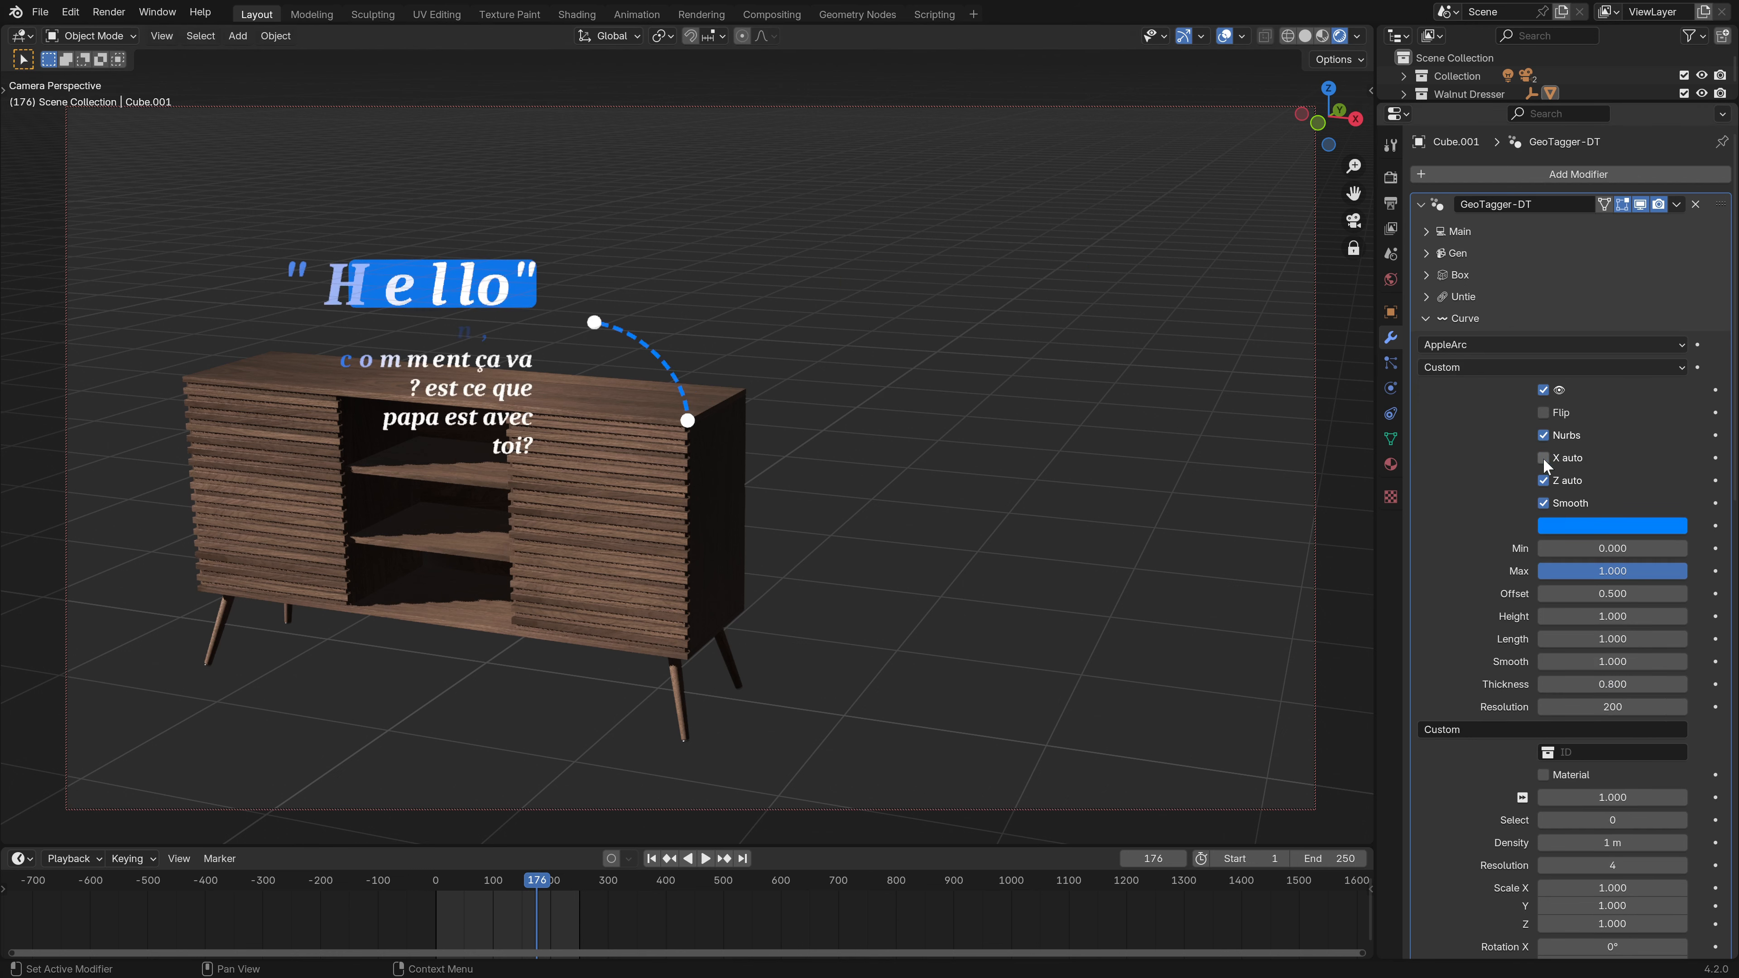
left_click(1545, 460)
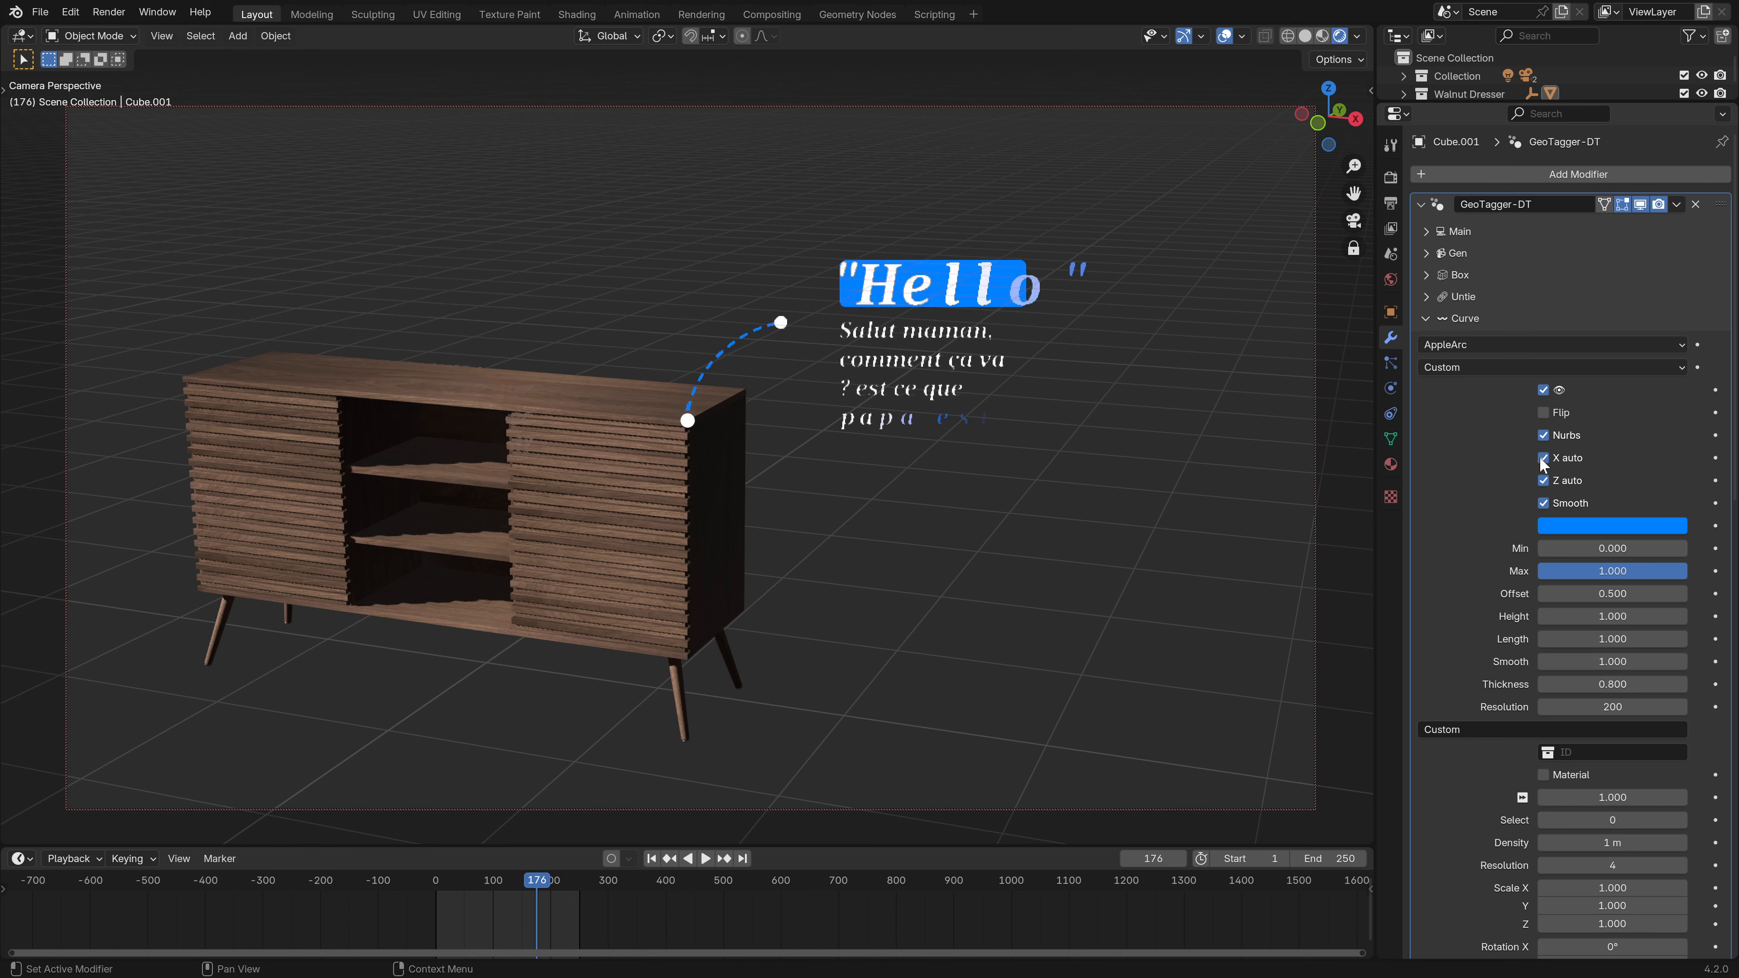
left_click(1465, 319)
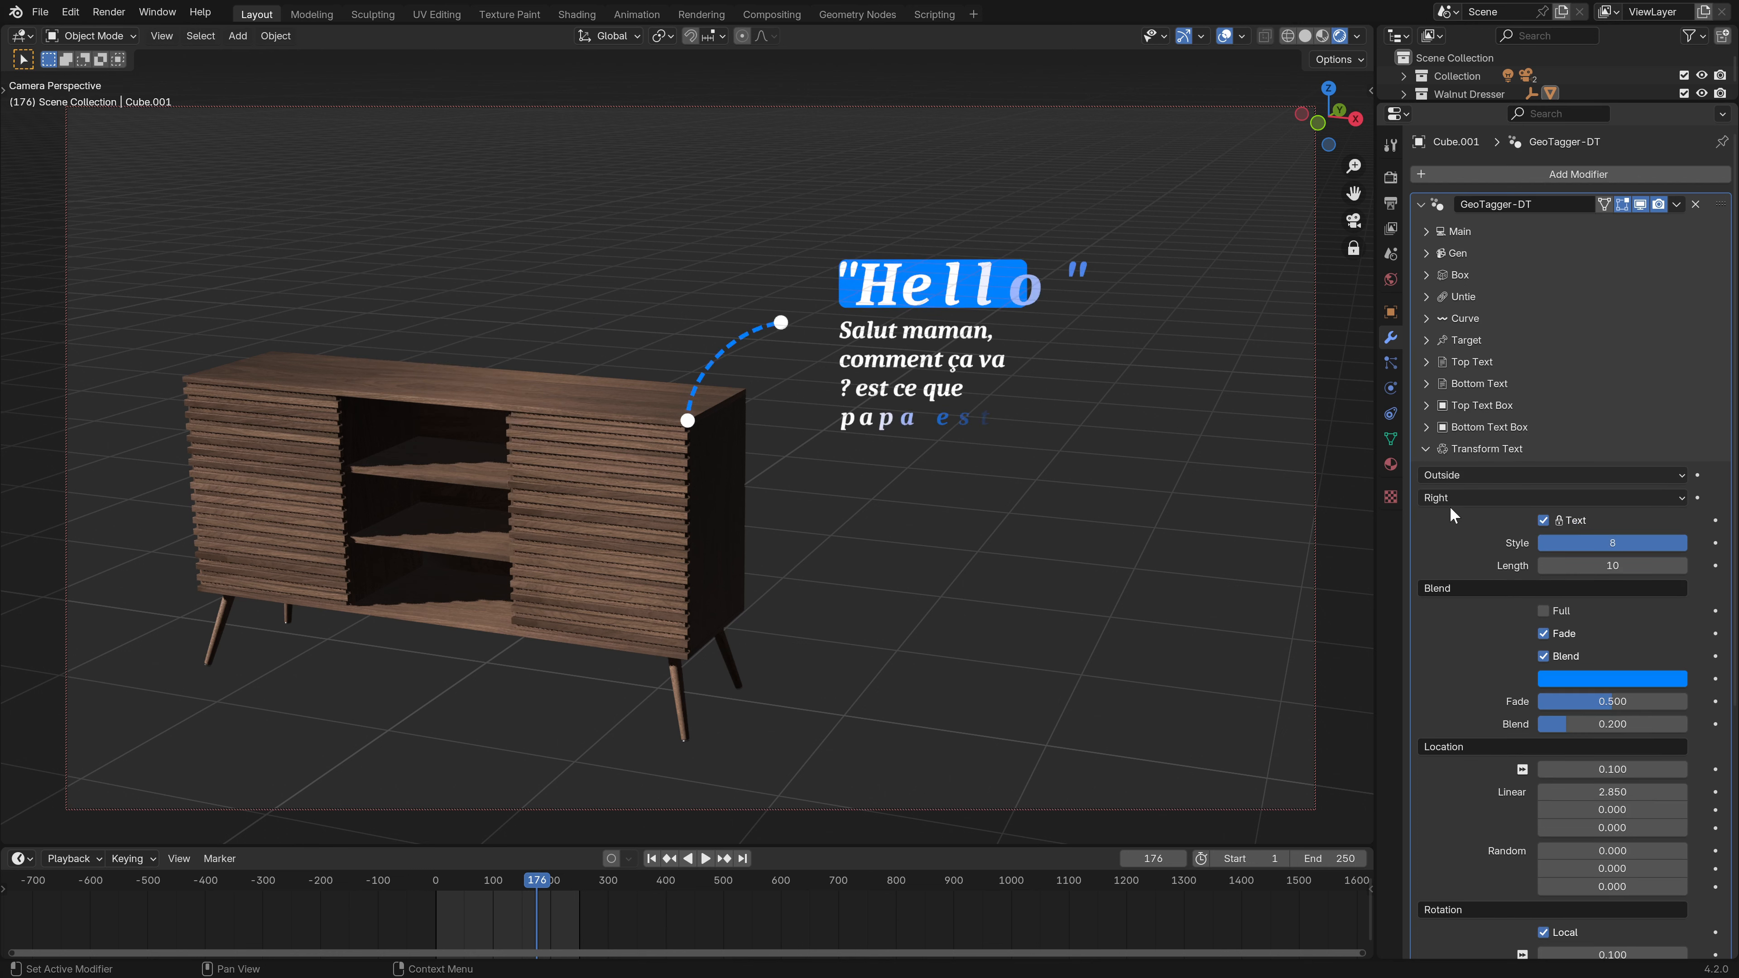
- Set the text transform mode to Inside and preview the letter animation in playback from both sides
left_click(1453, 480)
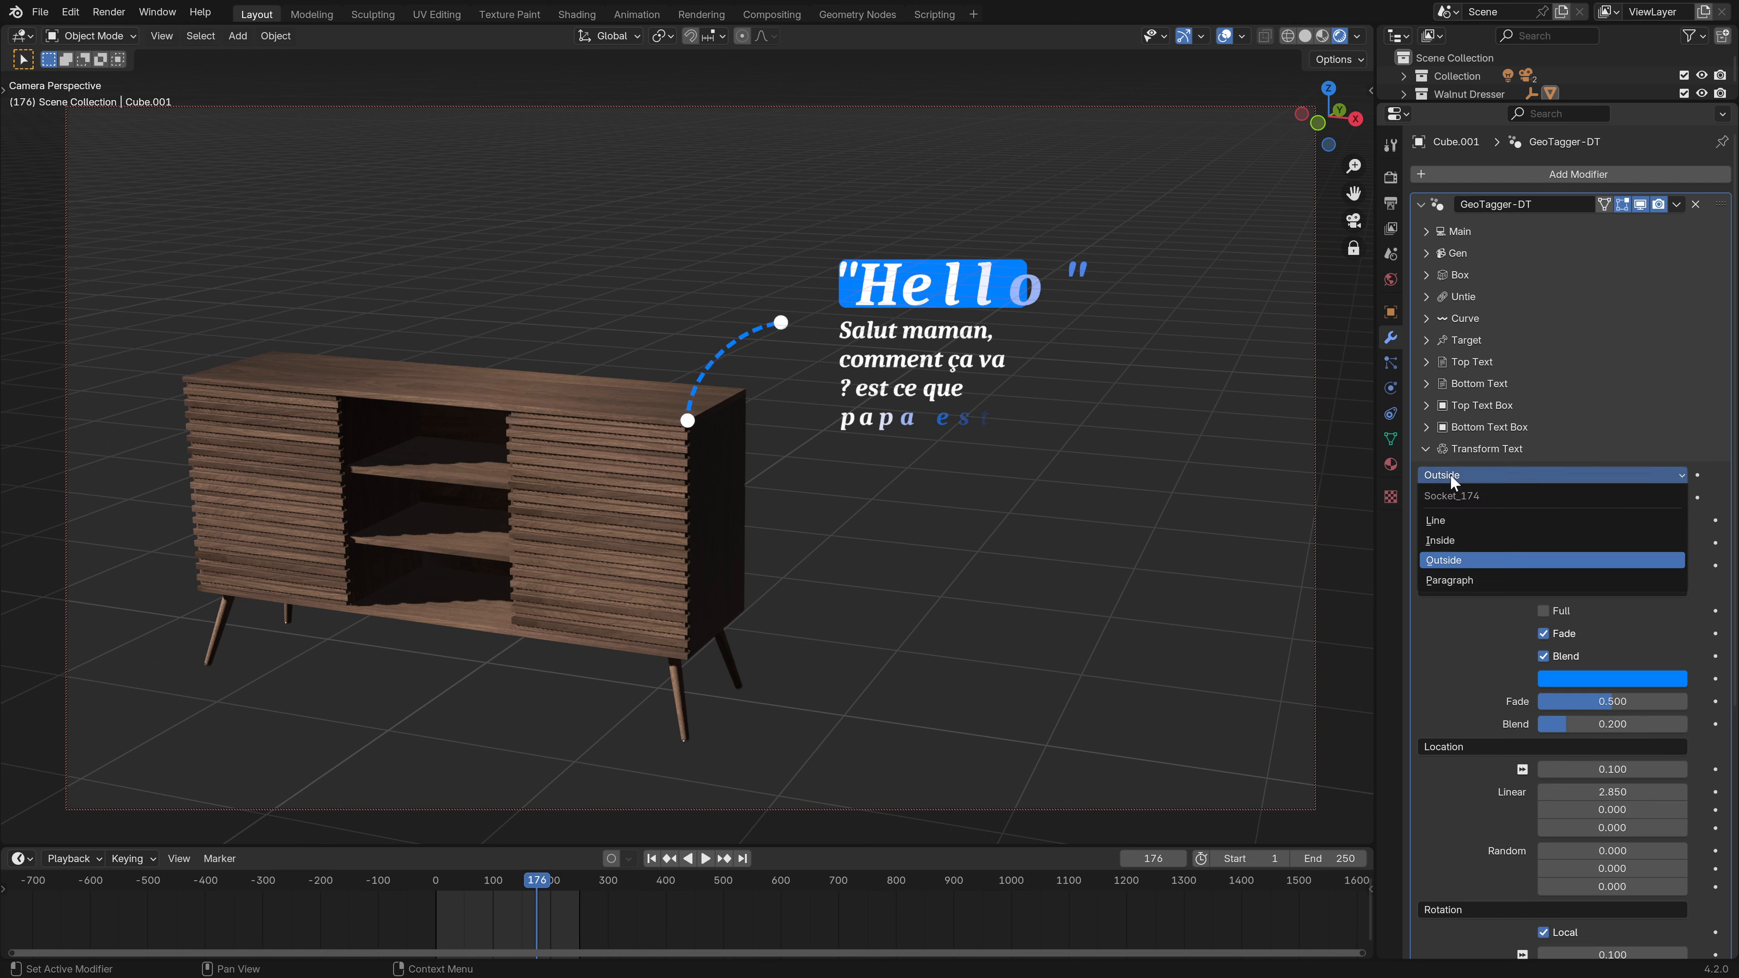
left_click(1449, 541)
key("space")
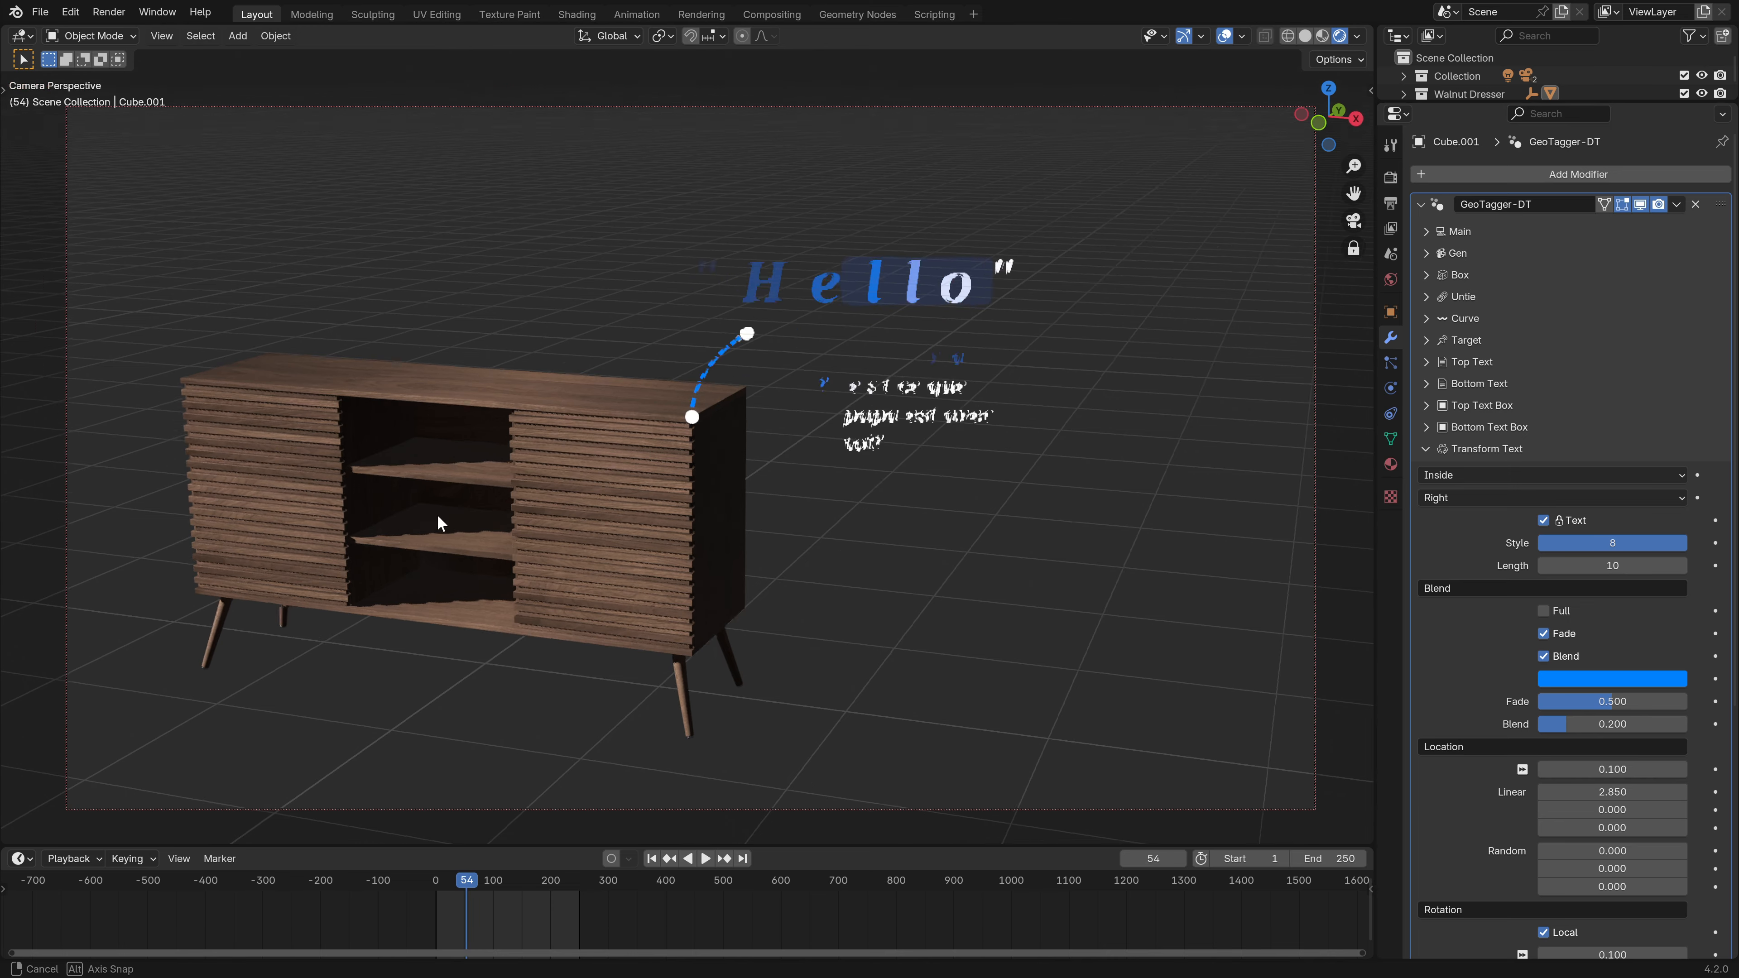
key("space")
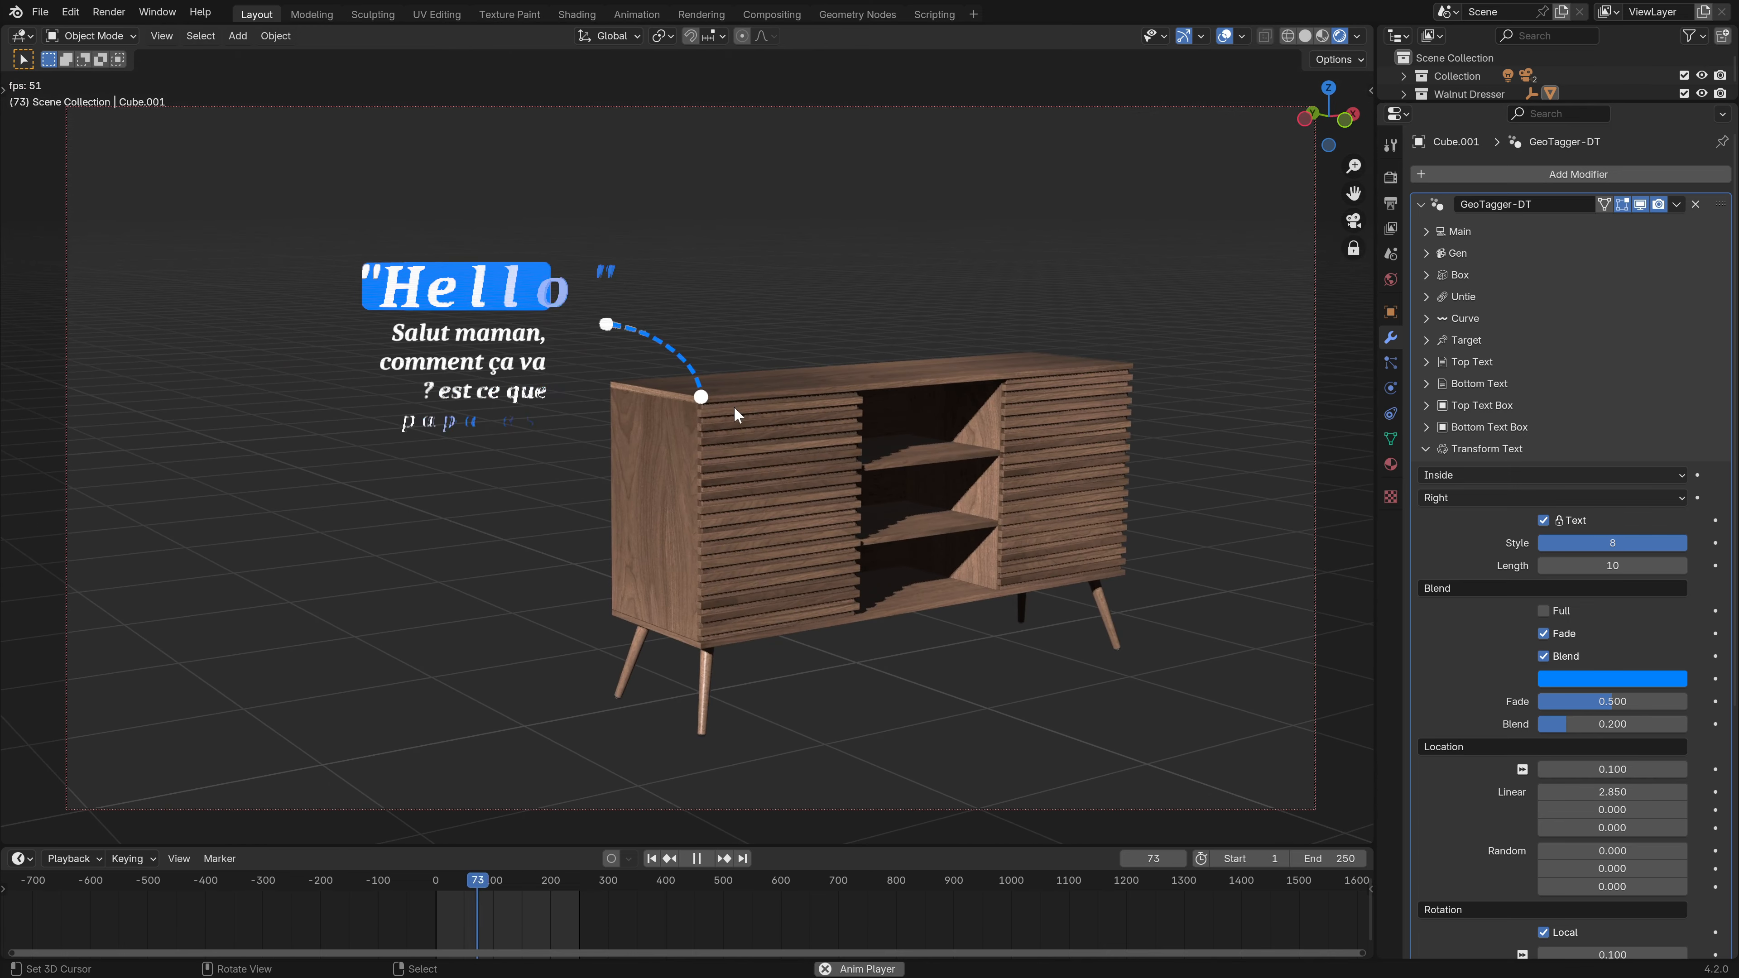
key("space")
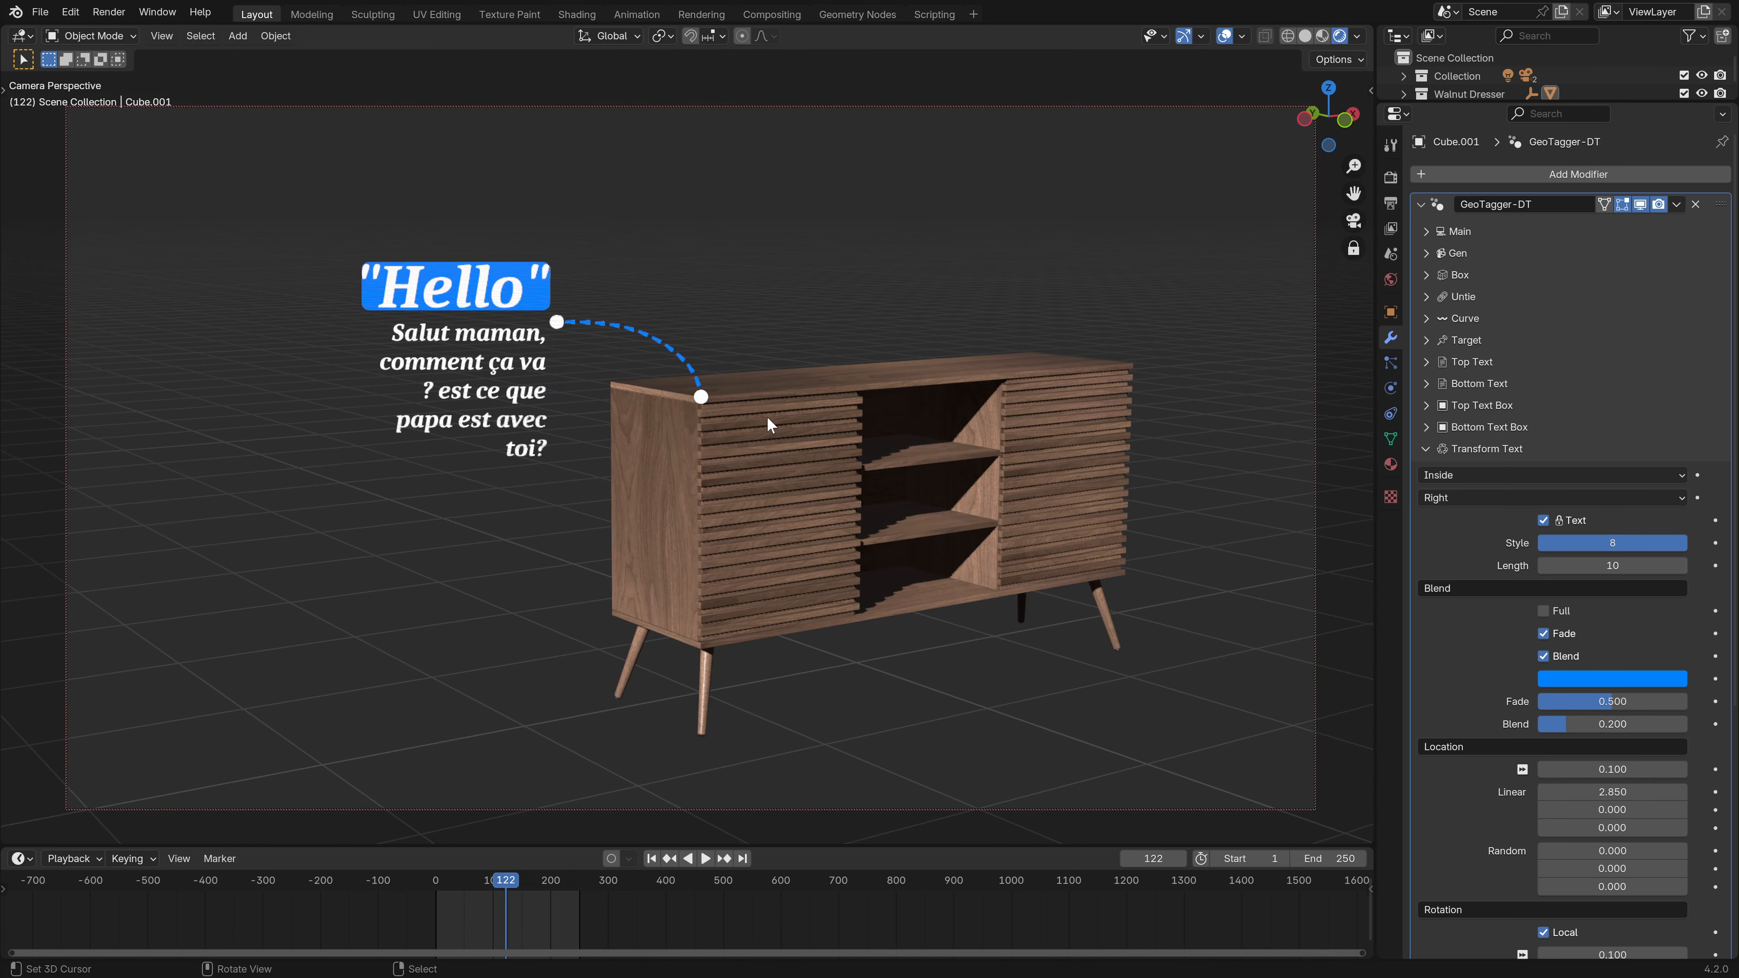
- Switch the text transform mode to Line and replay the opening frames to preview the line-by-line animation
left_click(1475, 474)
left_click(1441, 520)
key("shift+Left")
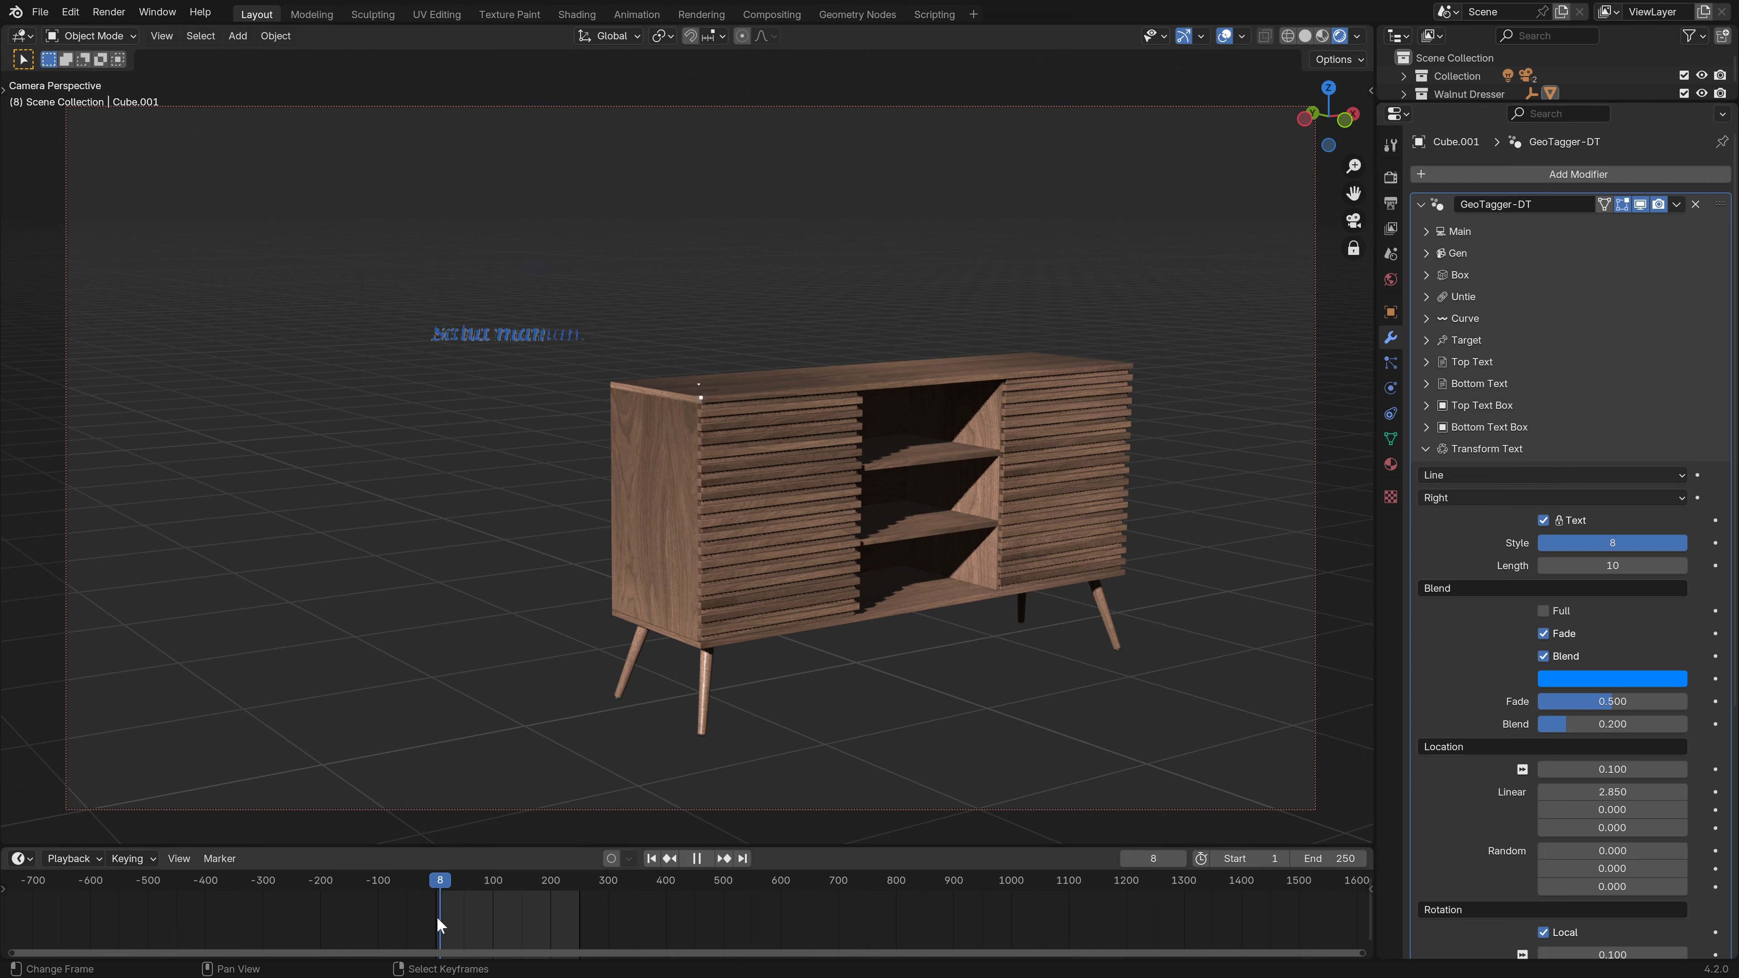
key("space")
key("space")
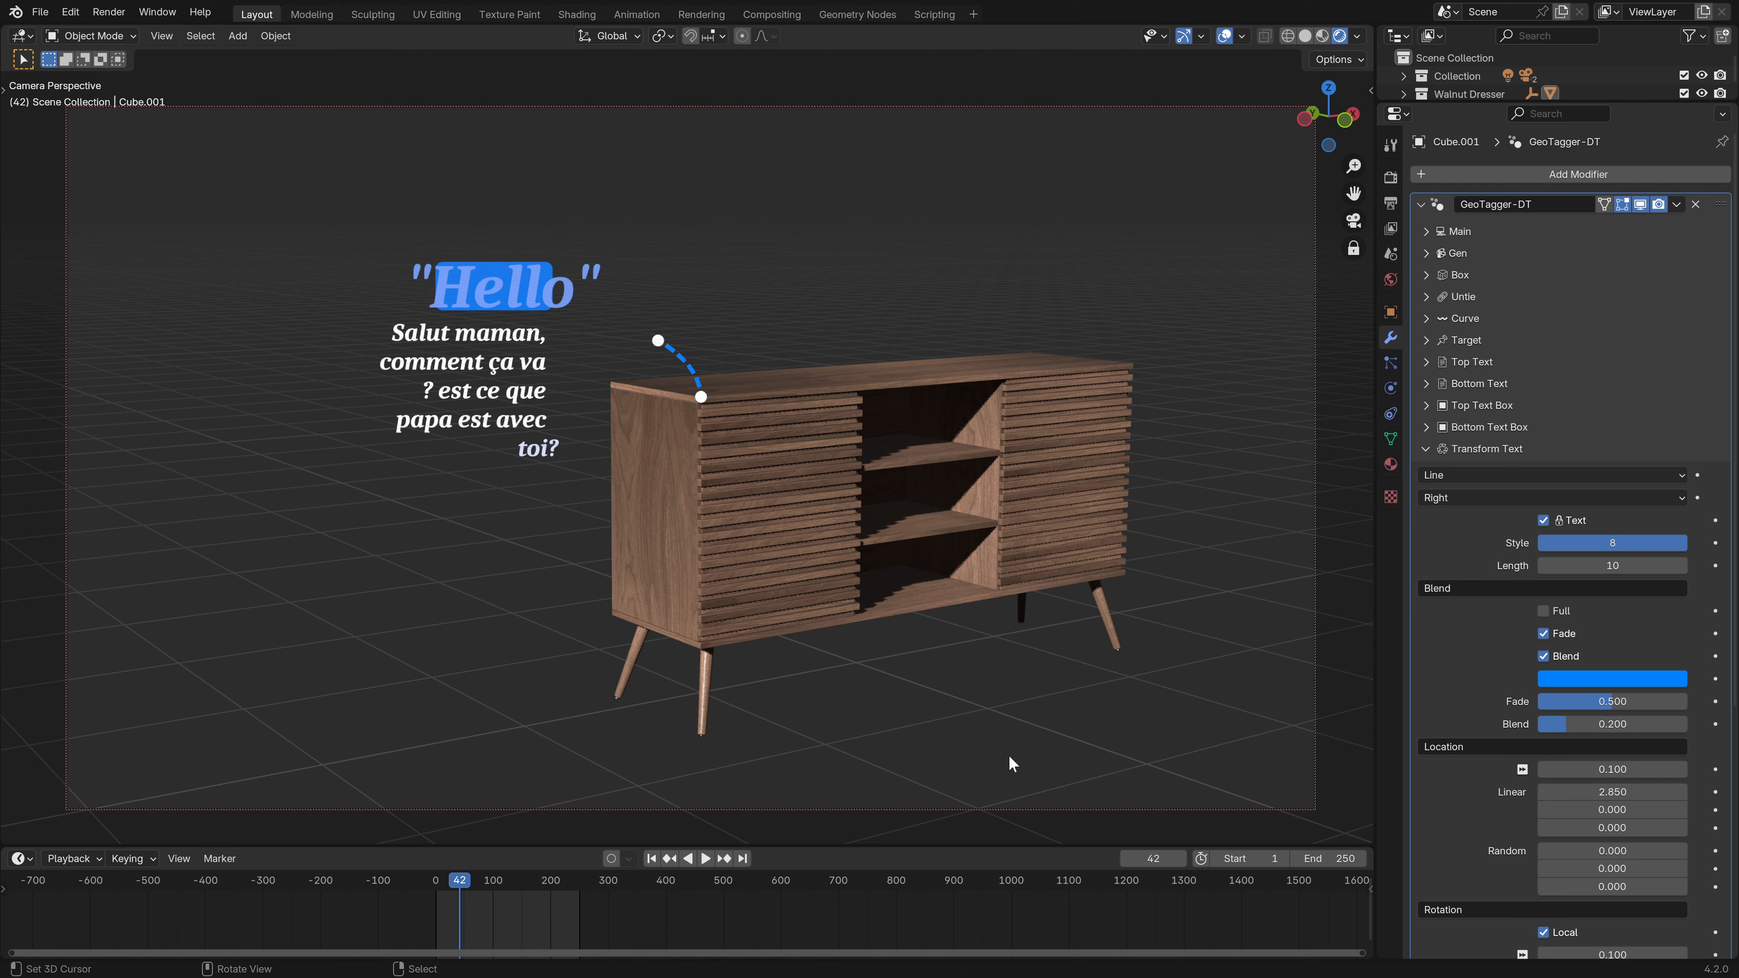
left_click_drag(454, 926, 443, 928)
key("space")
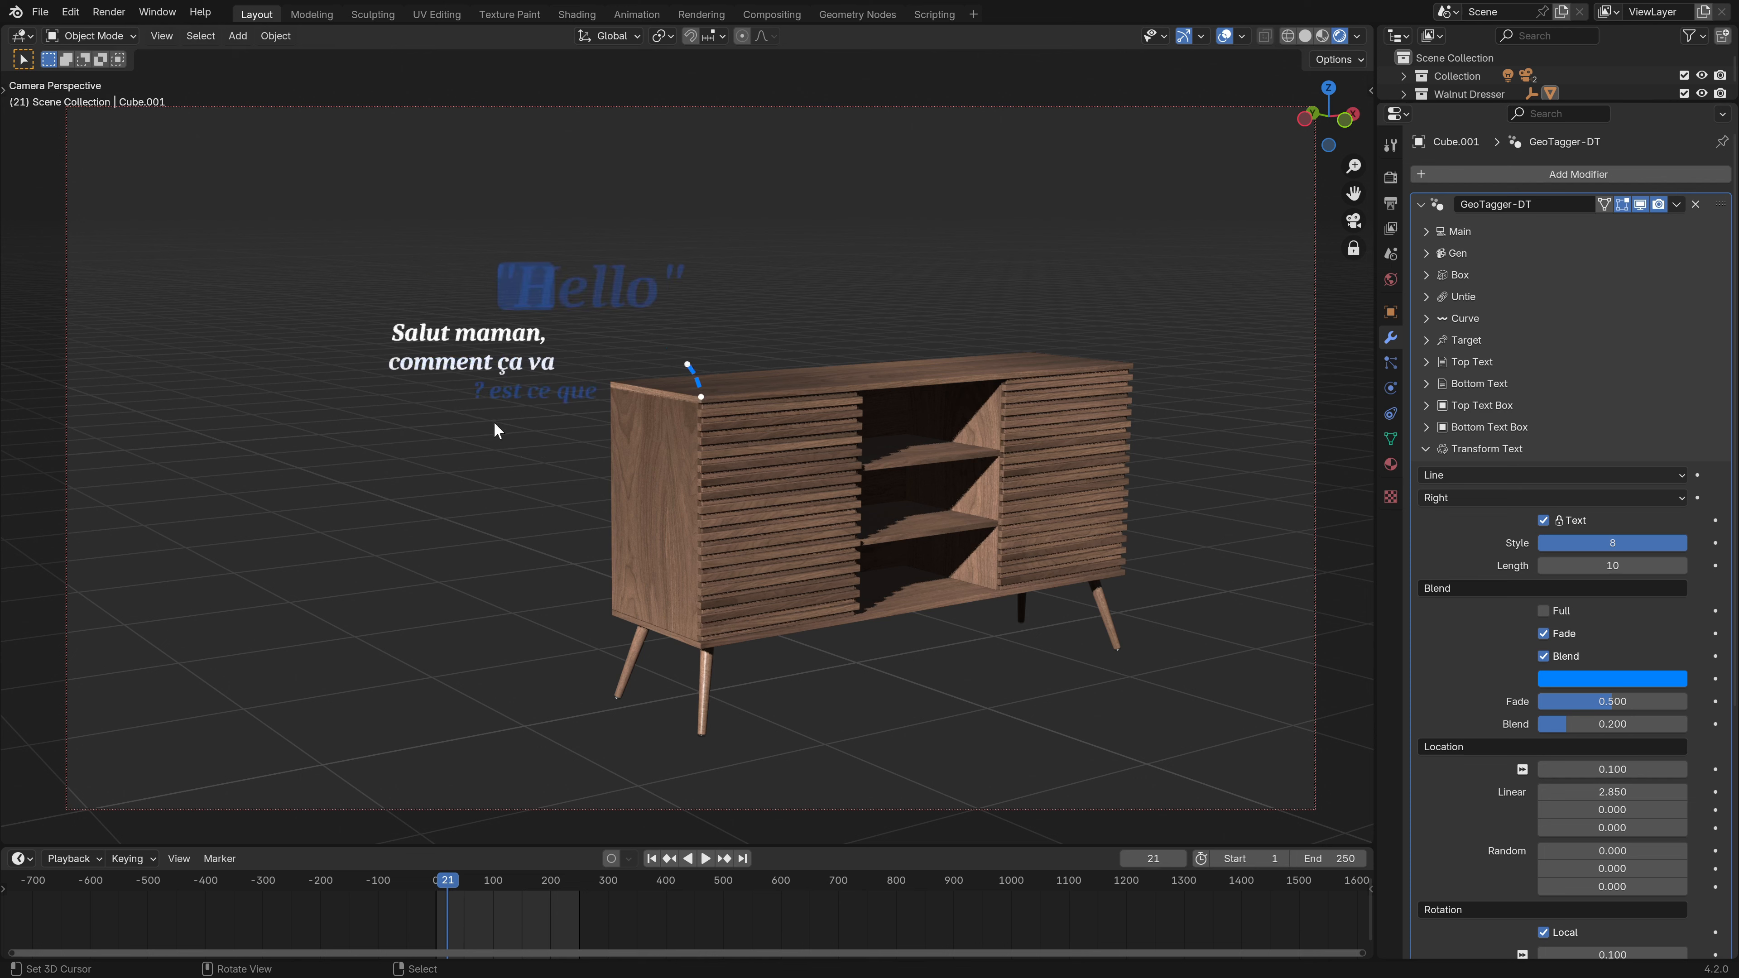
key("space")
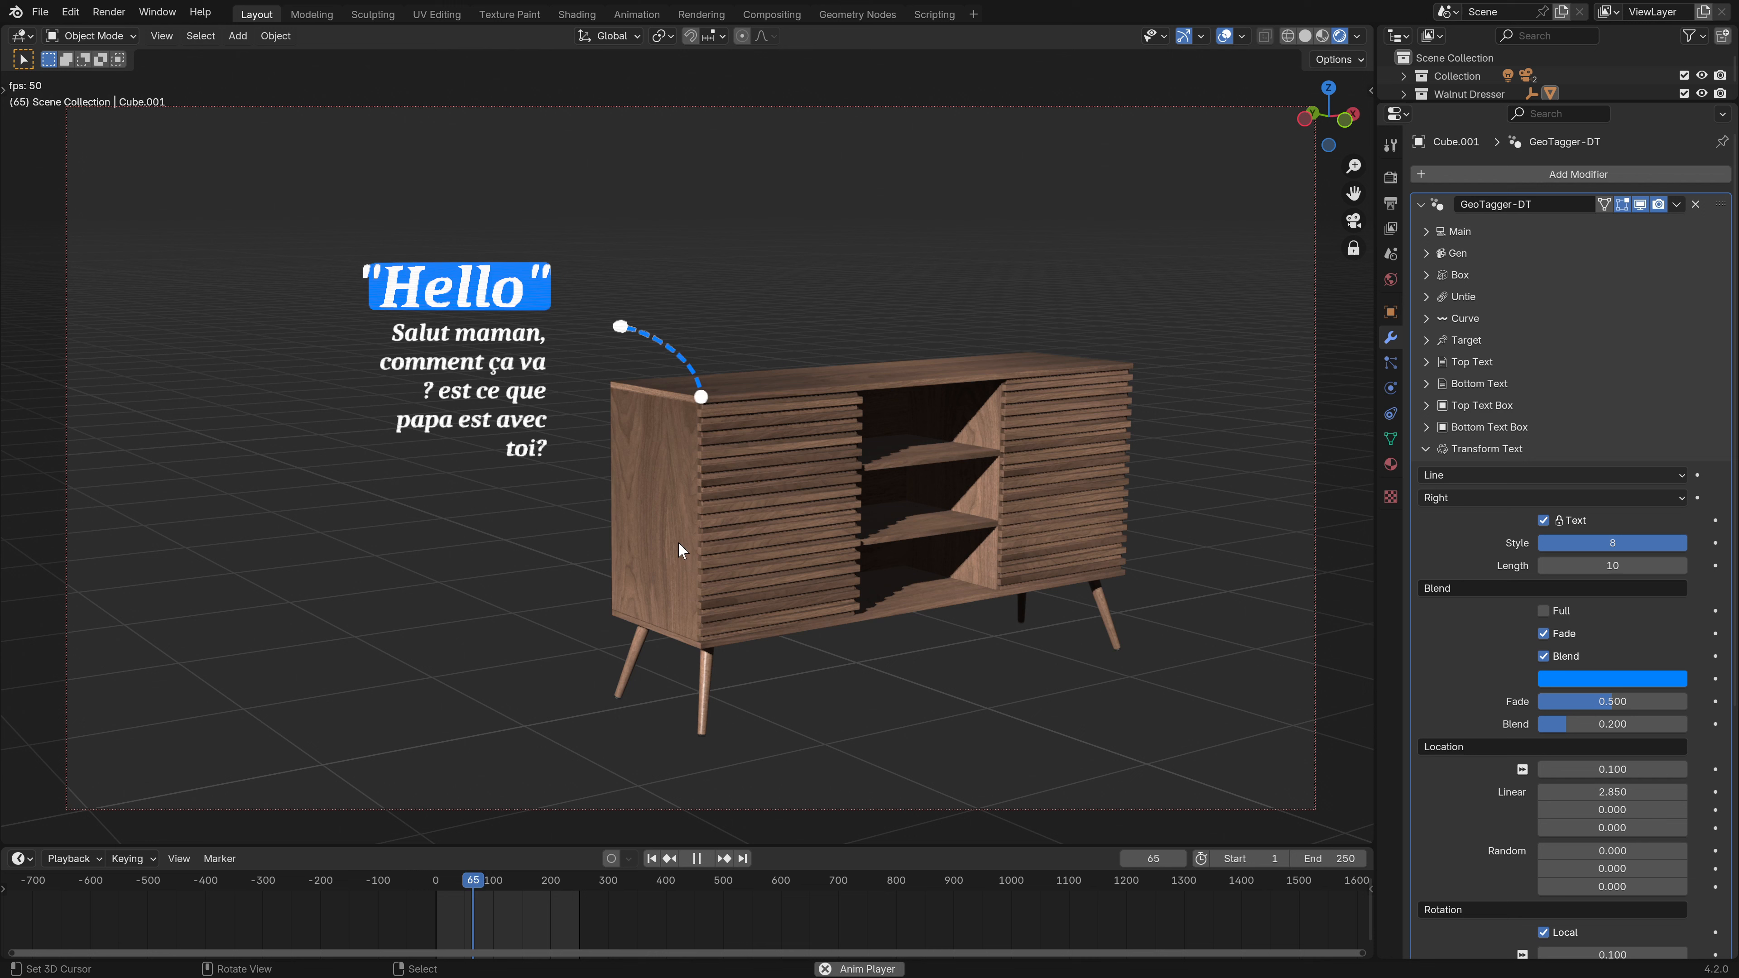
key("Escape")
- Switch the text transform mode to Paragraph and play the animation from the first frame
left_click(1515, 475)
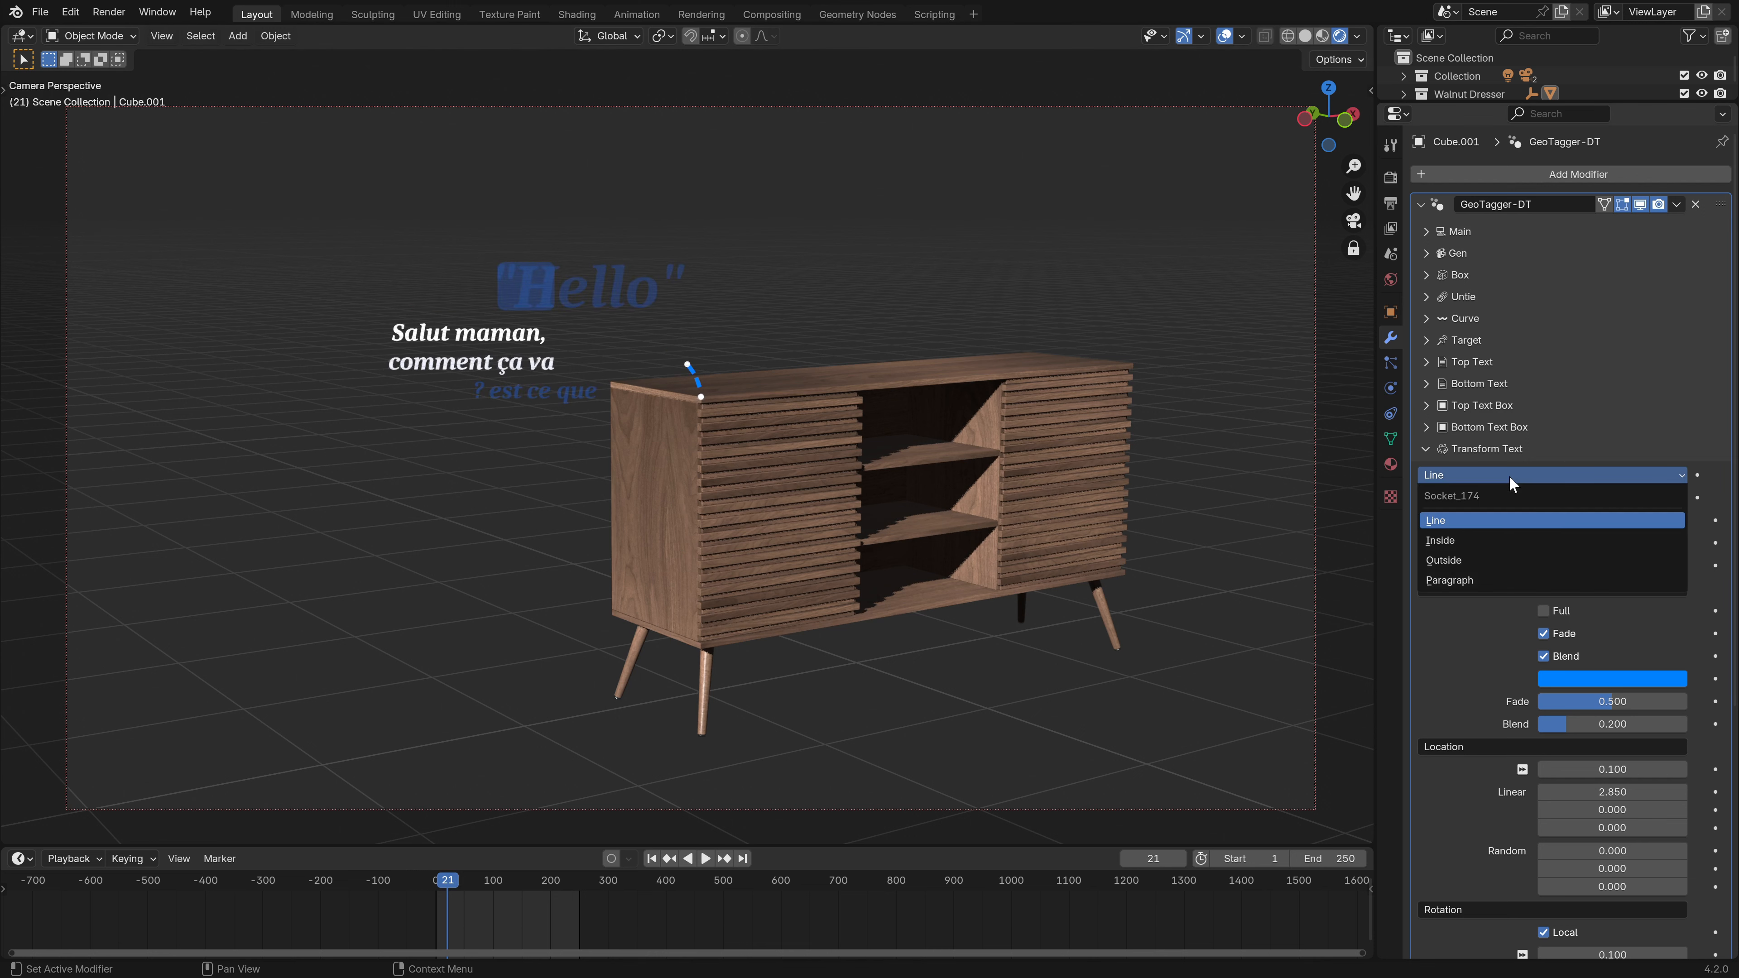
left_click(1445, 589)
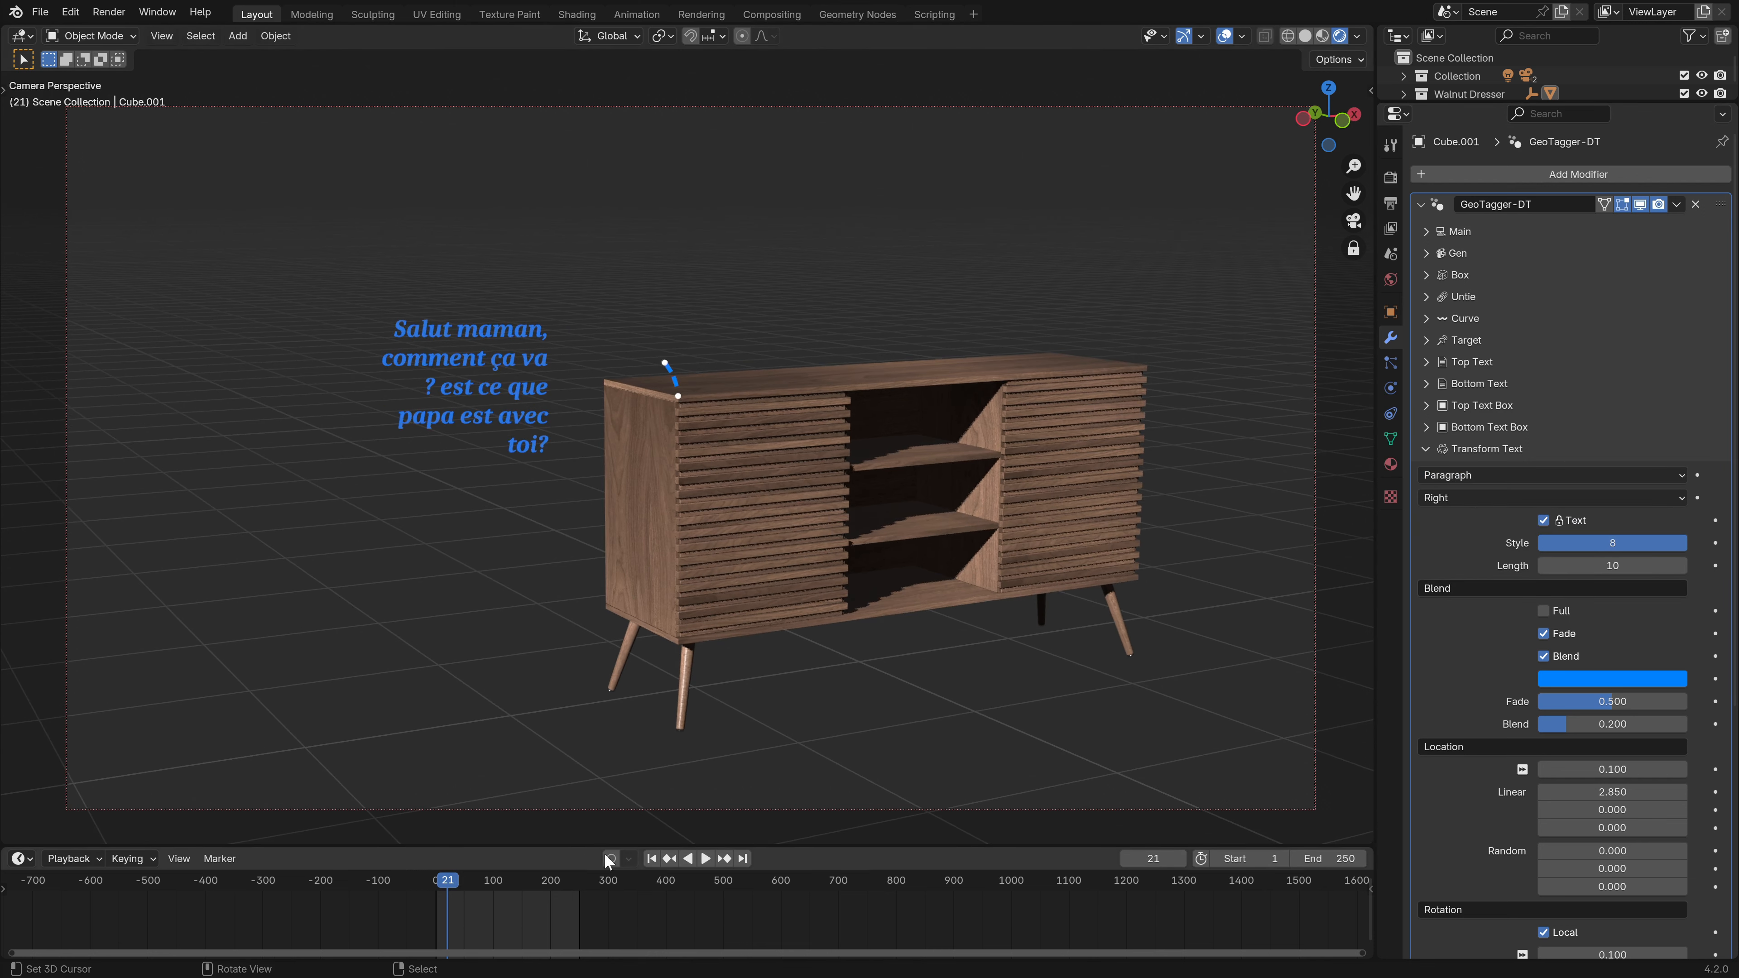
left_click(652, 858)
left_click(705, 858)
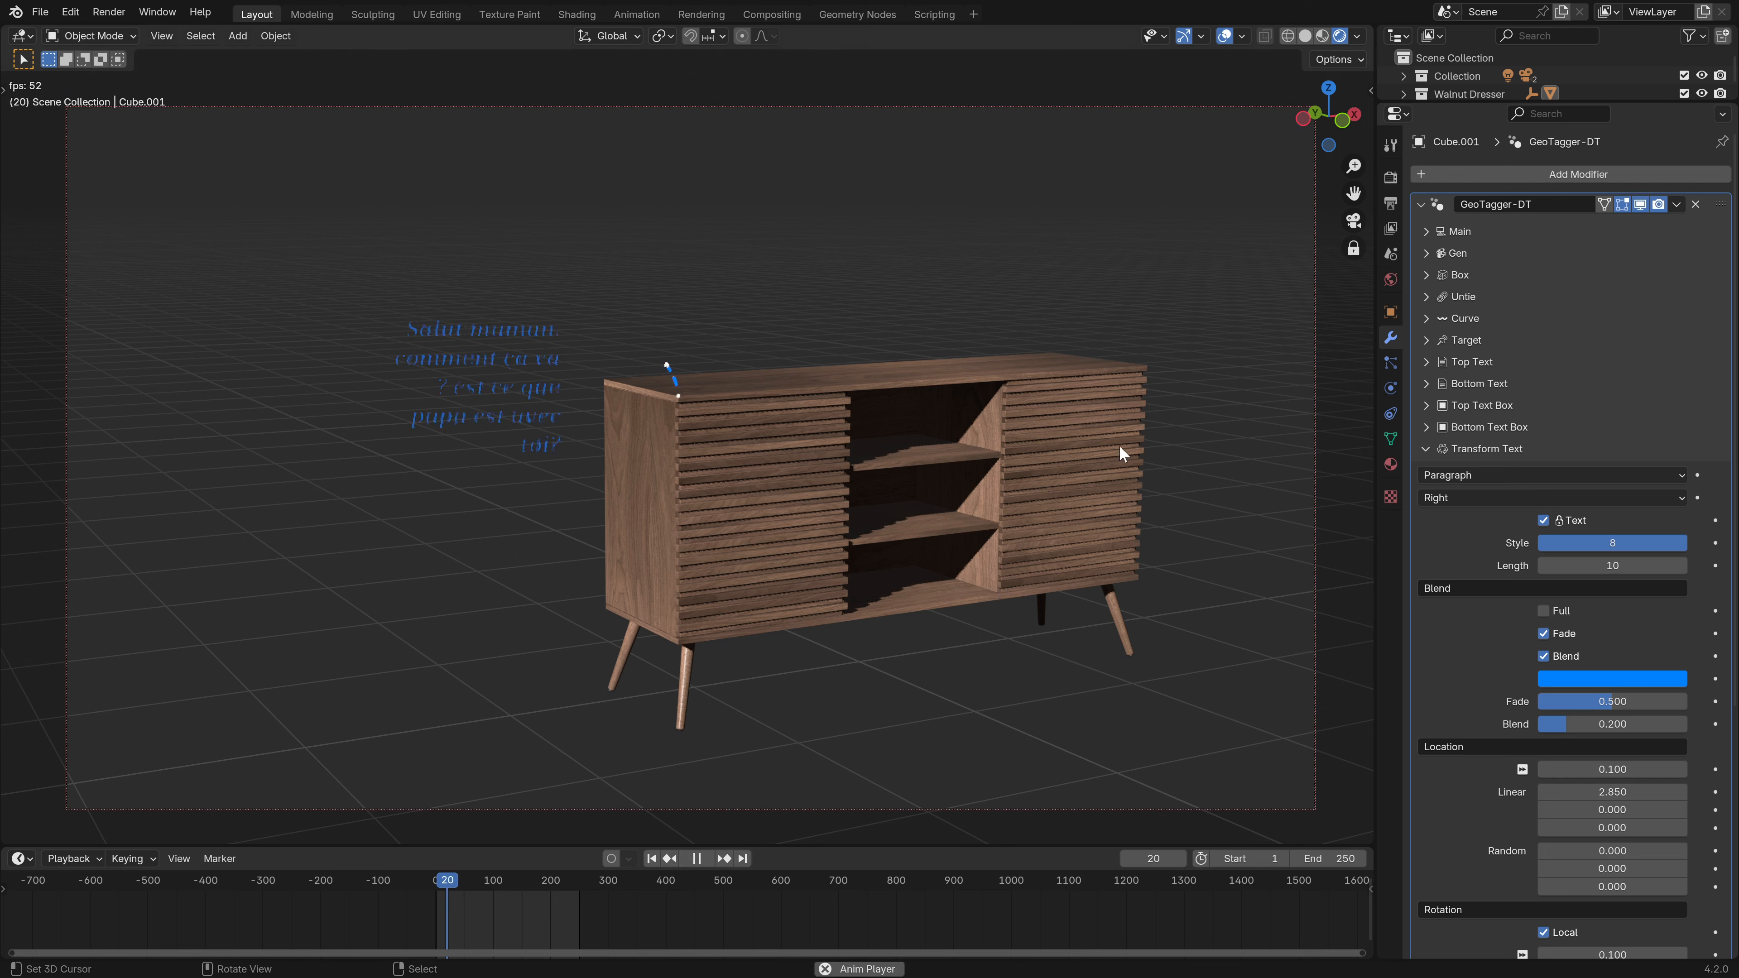
key("space")
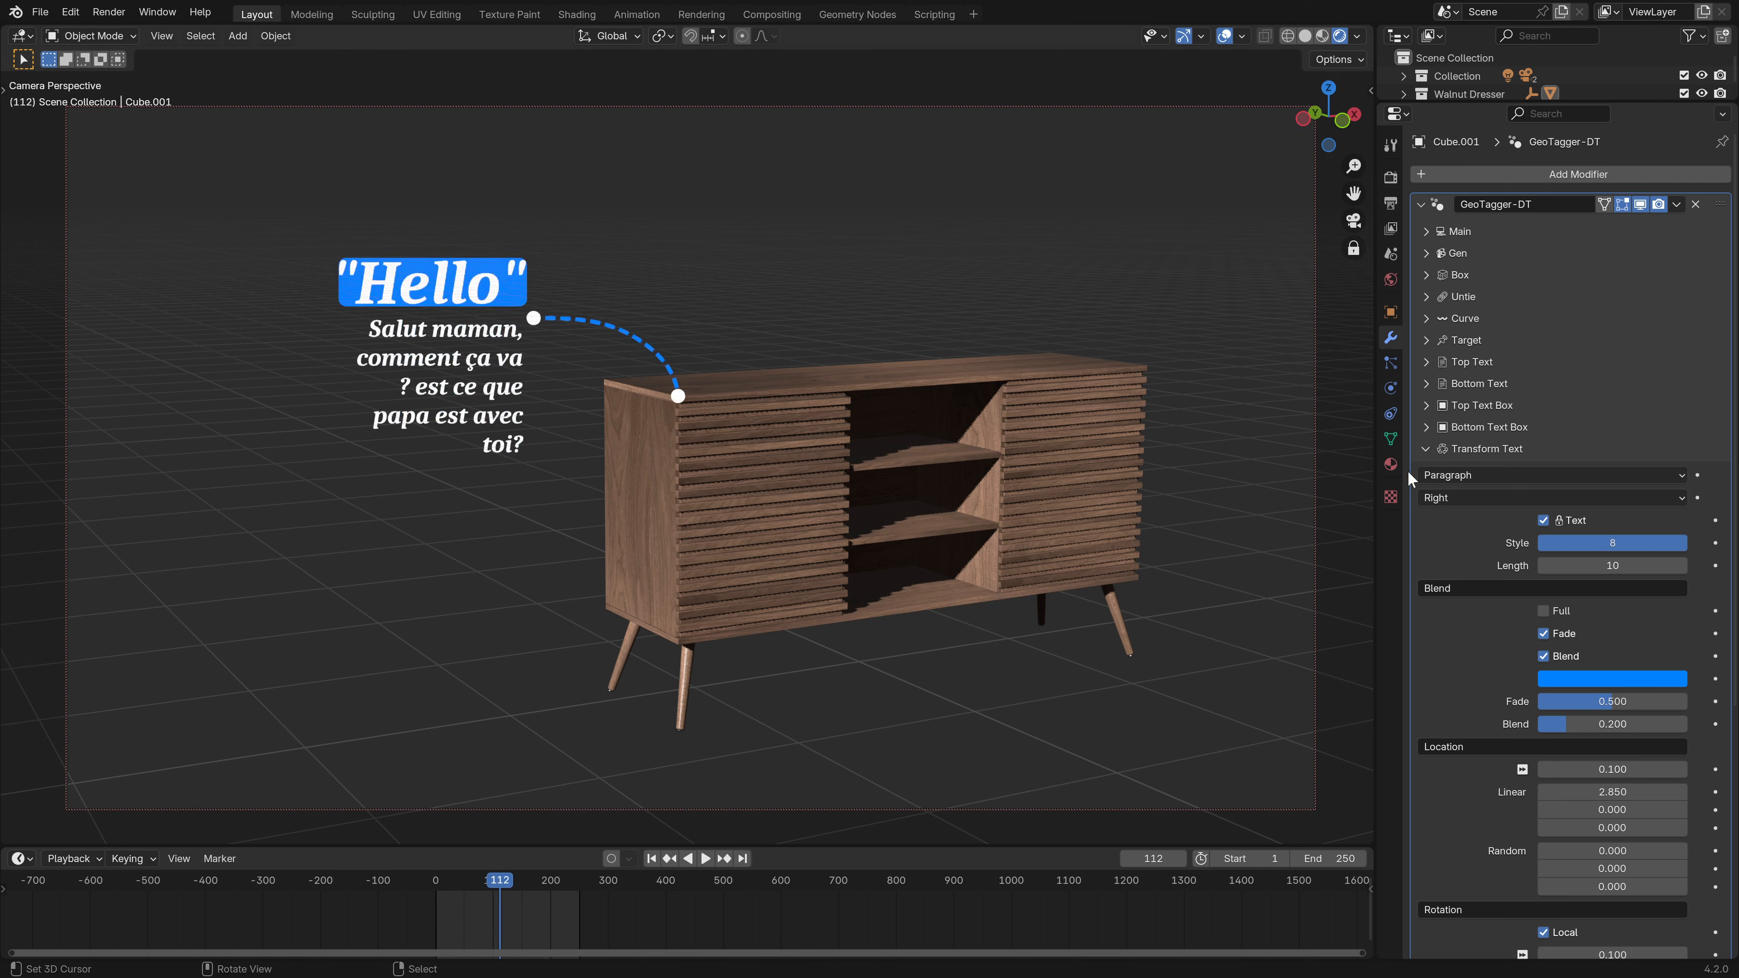
left_click(1454, 474)
left_click(1454, 475)
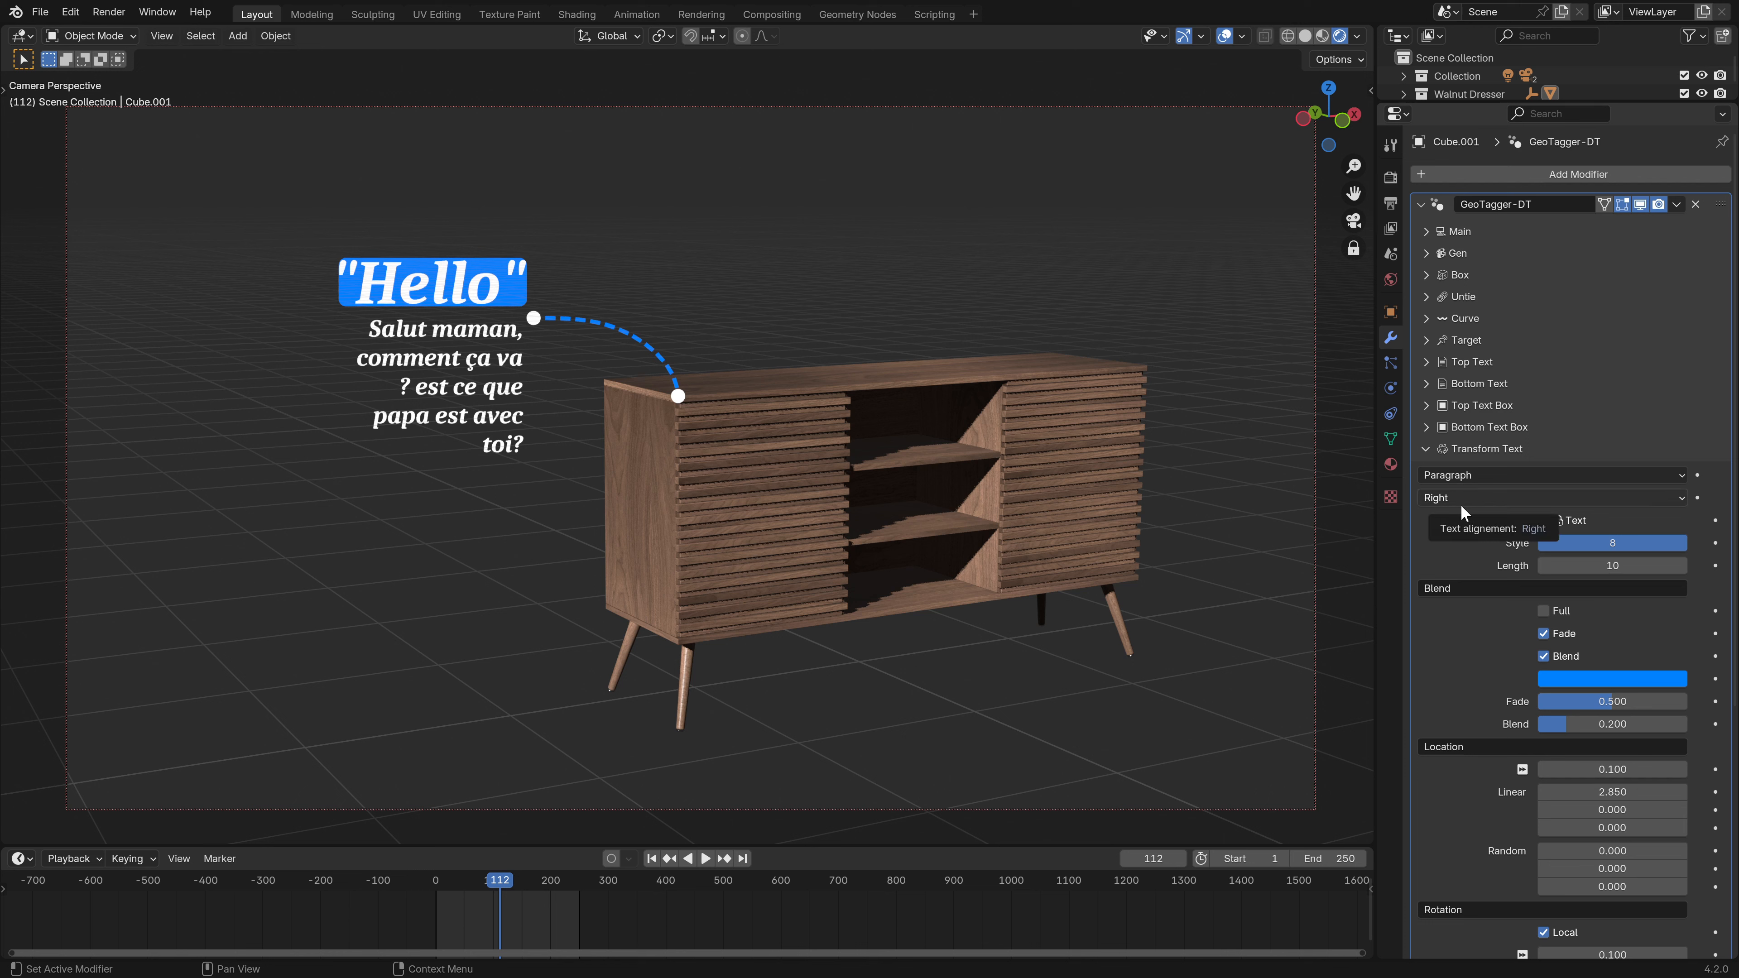
- Try Center and then Left text alignment, and preview the left-aligned call-out in playback and from the opposite side
left_click(1442, 499)
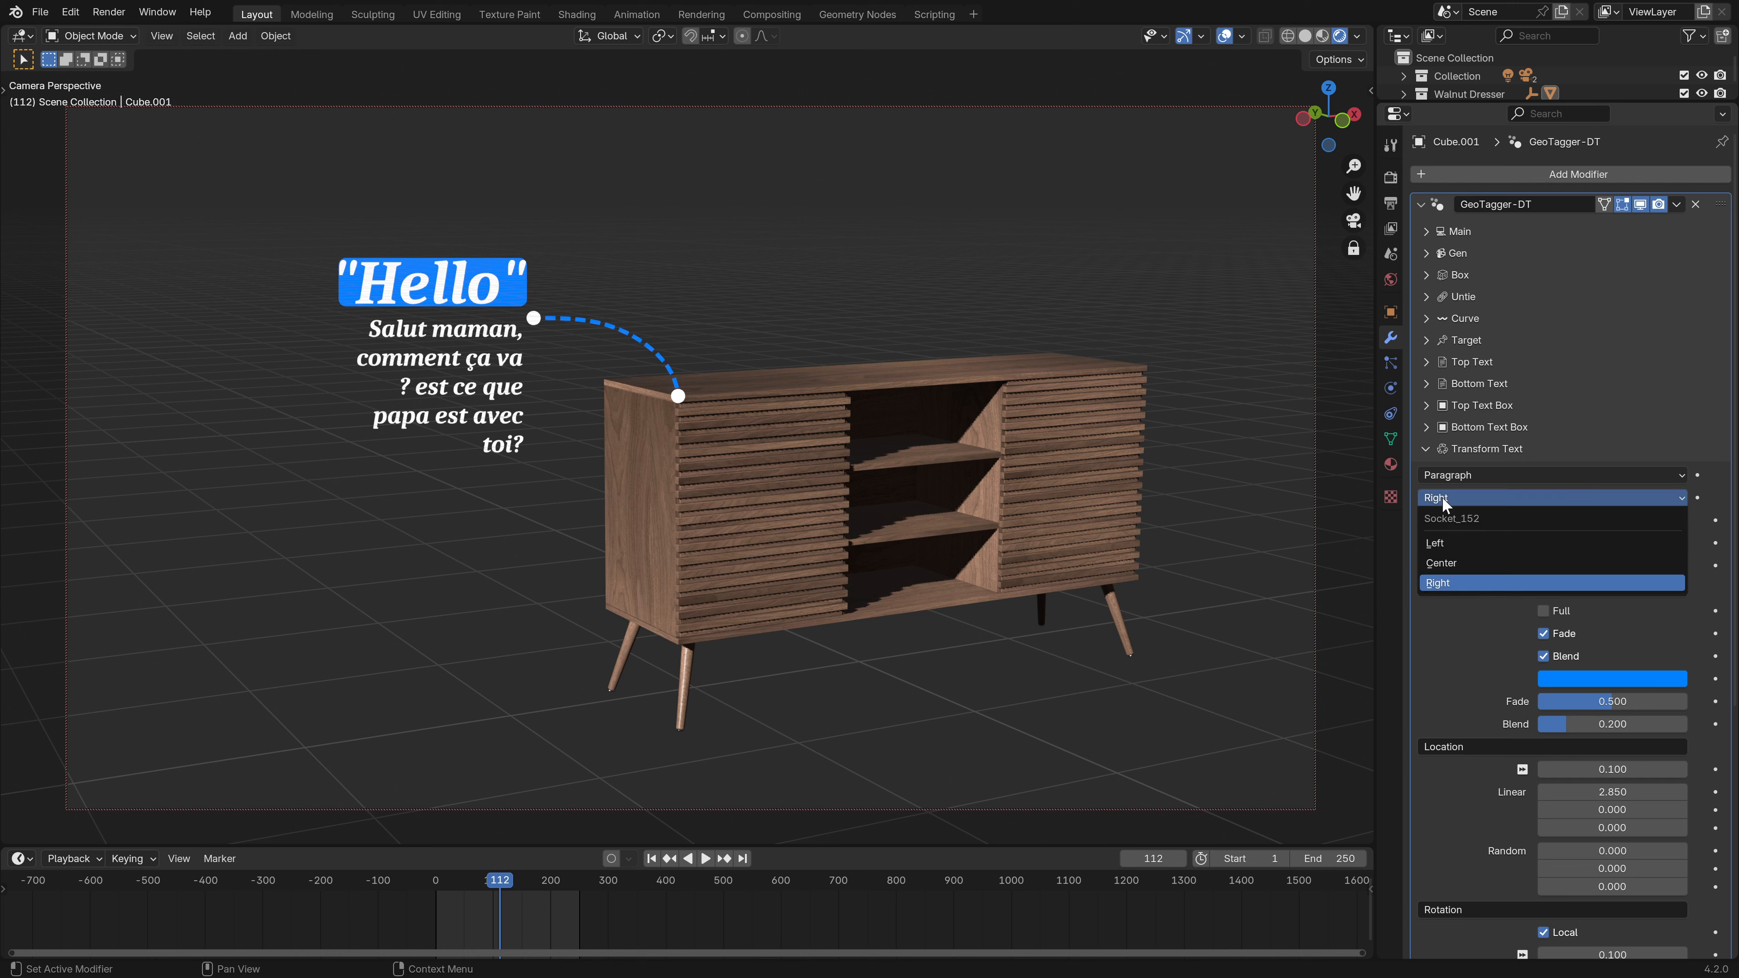
left_click(1451, 562)
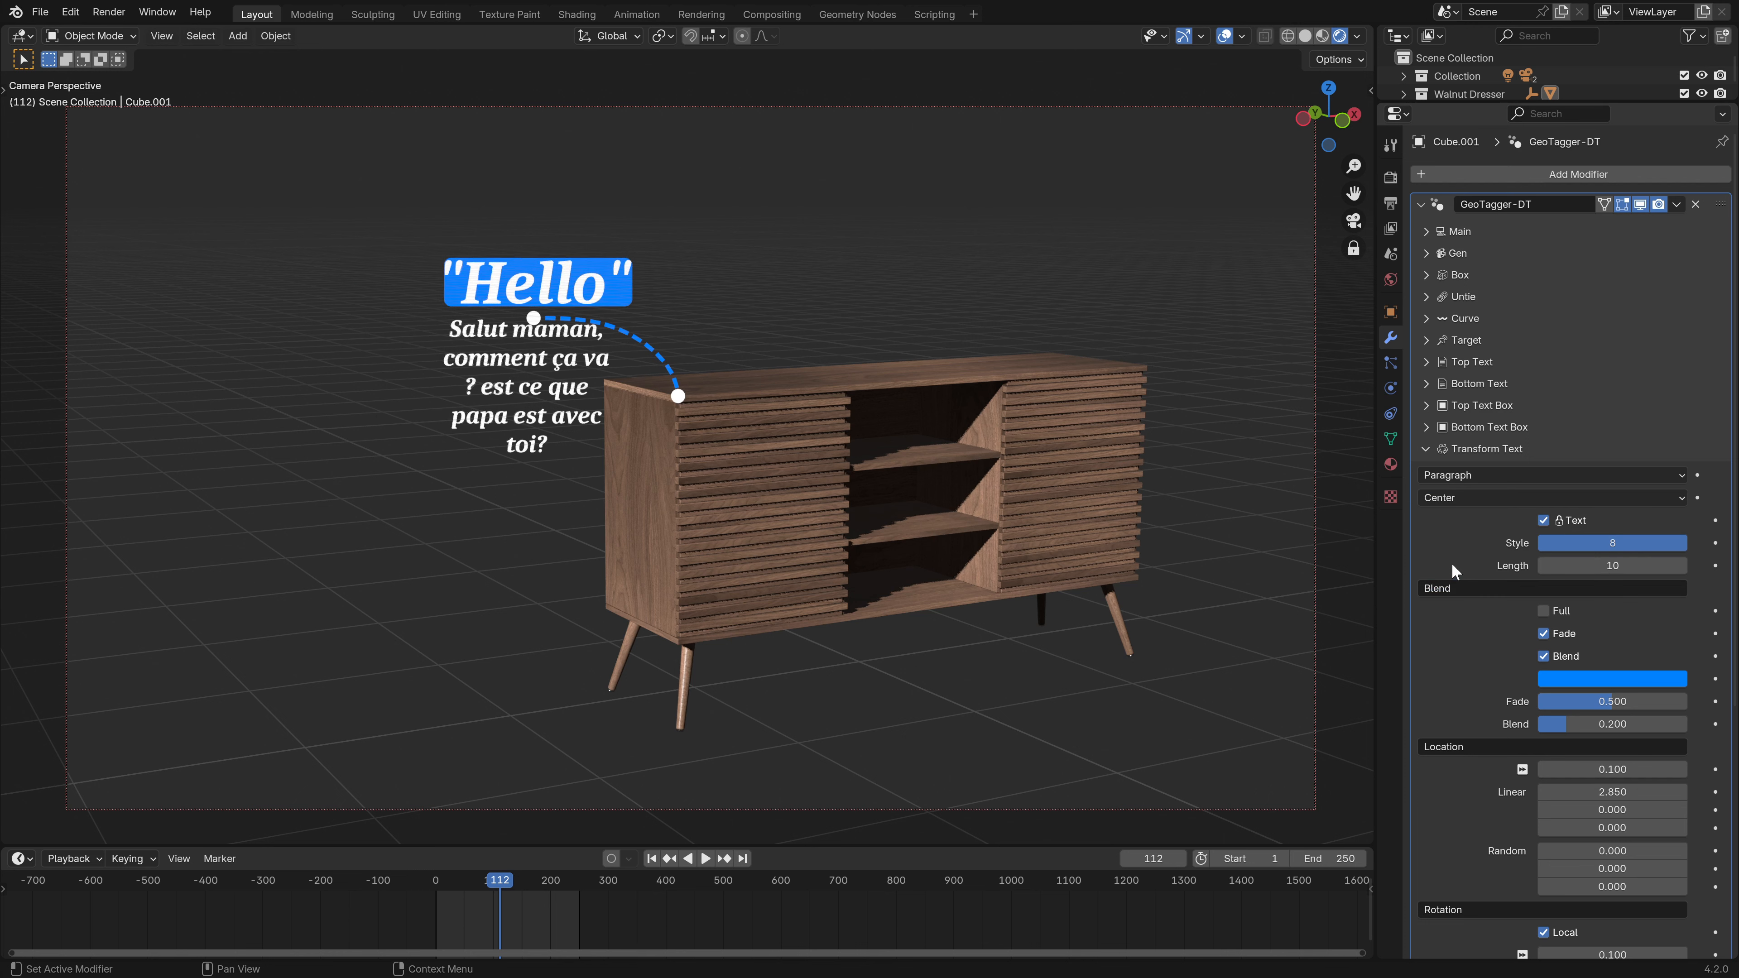
left_click(1462, 498)
left_click(1435, 544)
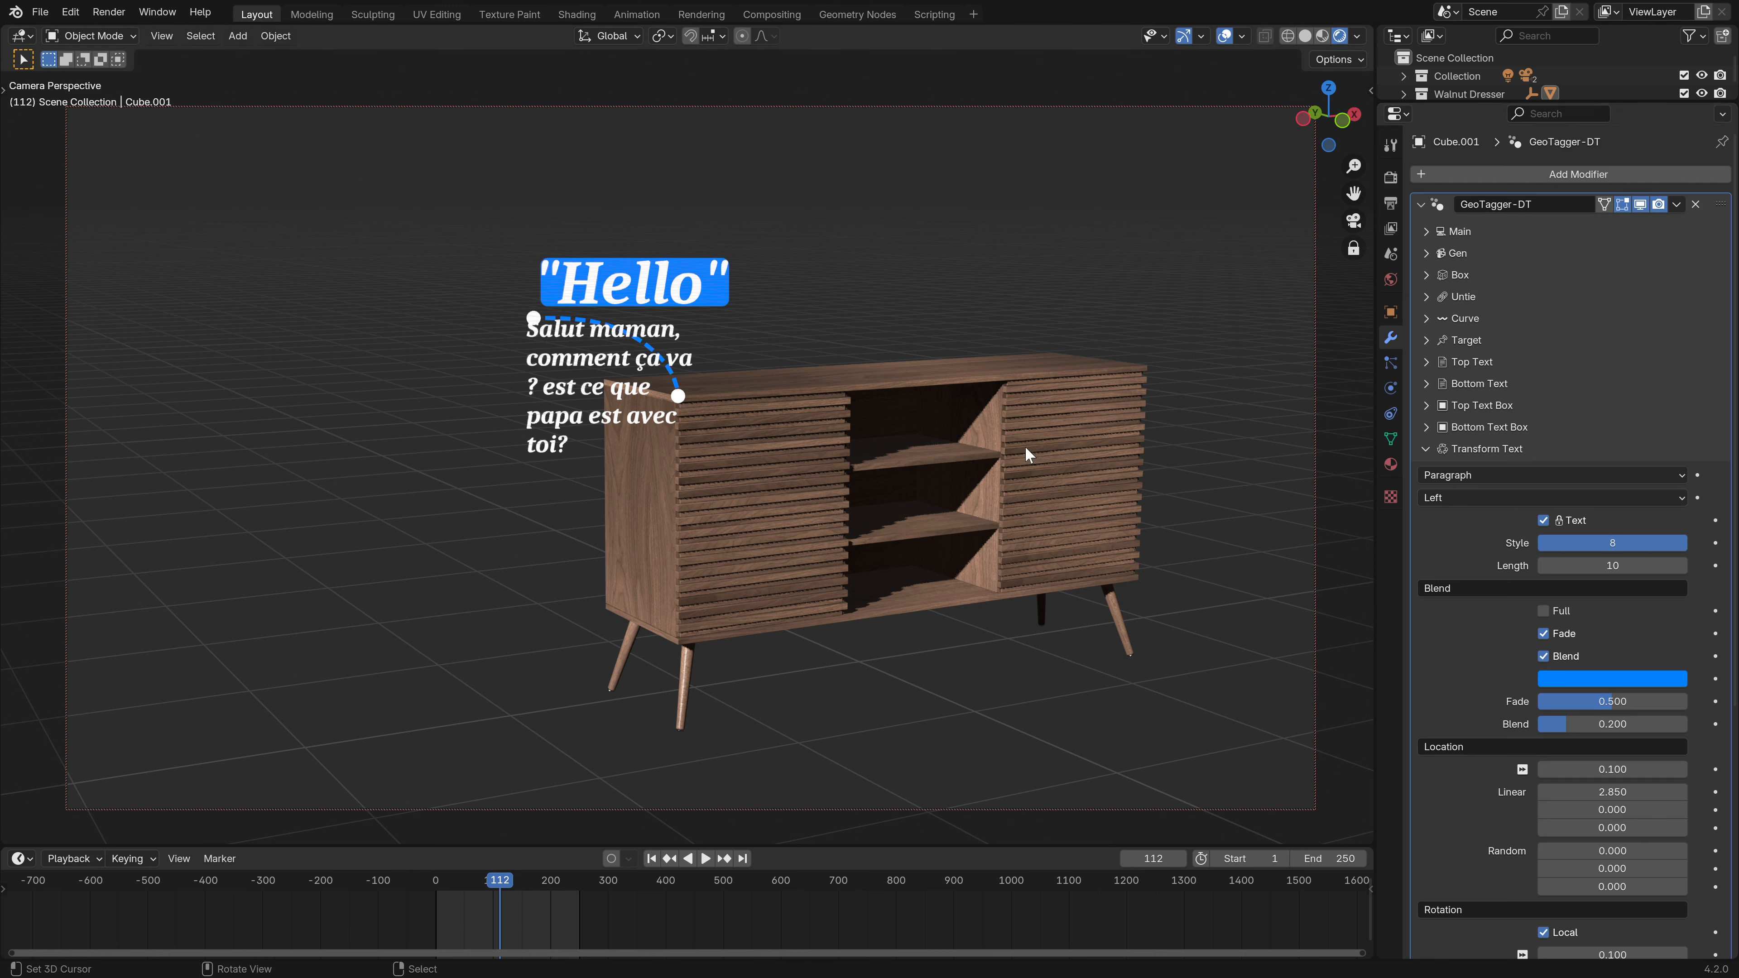
left_click(706, 859)
key("space")
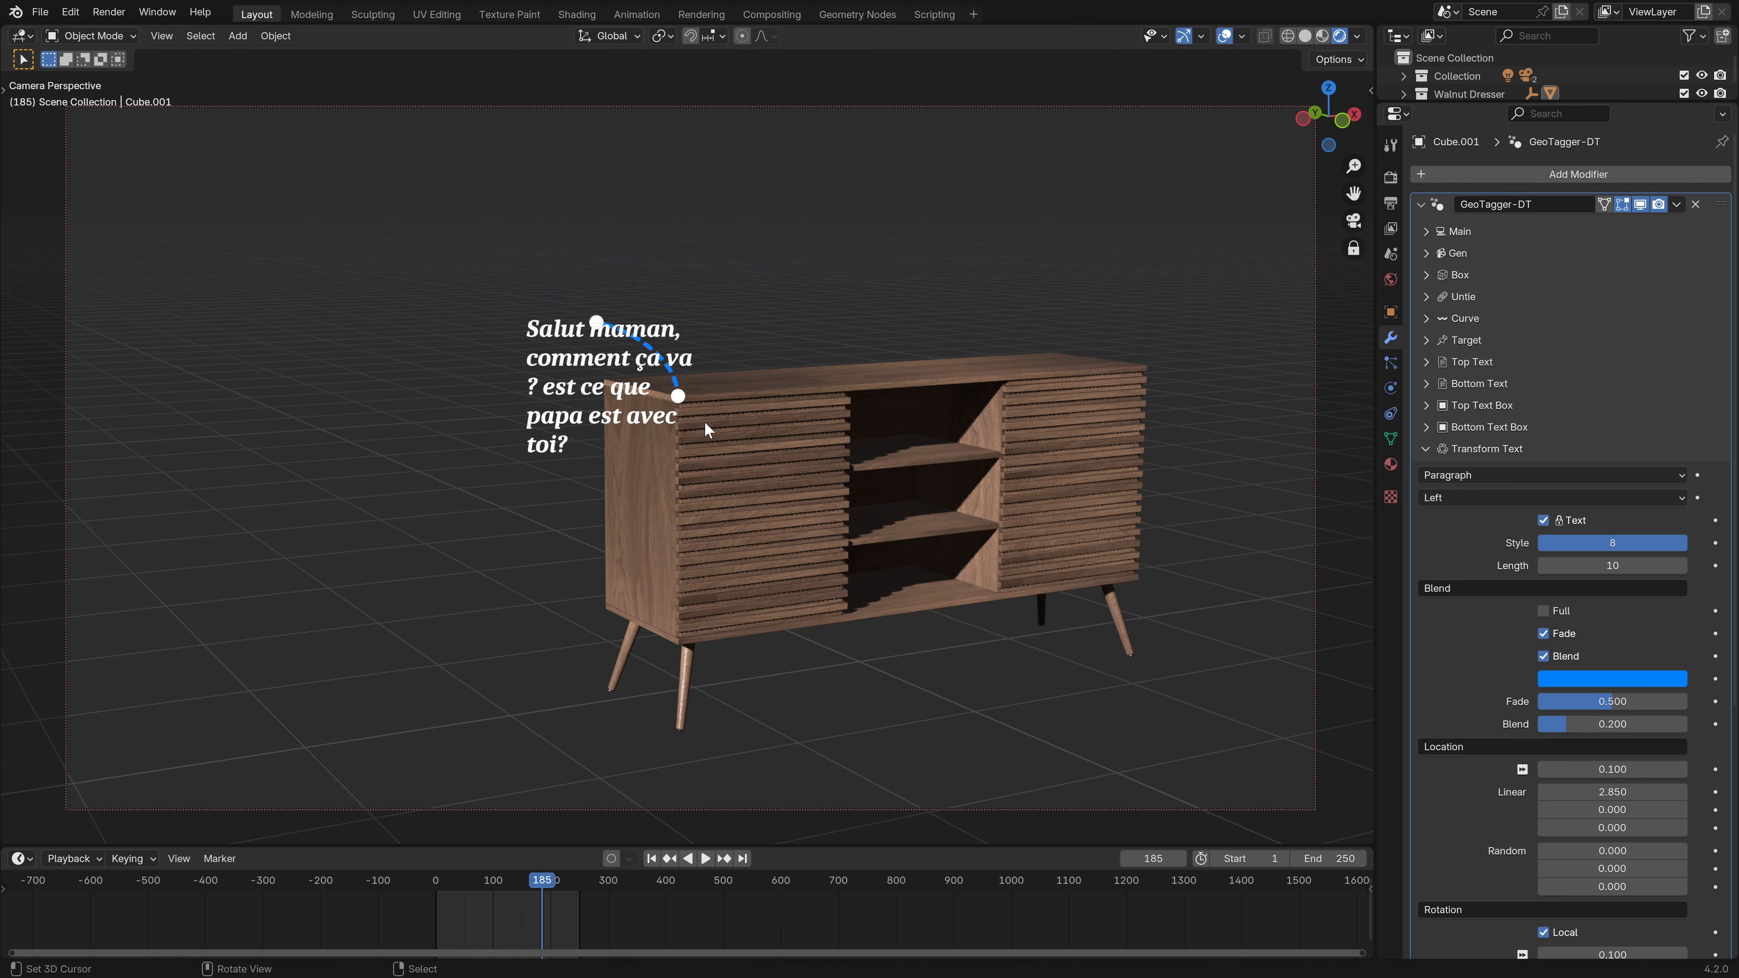
mouse_move(541, 918)
left_mouse_down()
mouse_move(522, 918)
mouse_move(541, 915)
left_mouse_up()
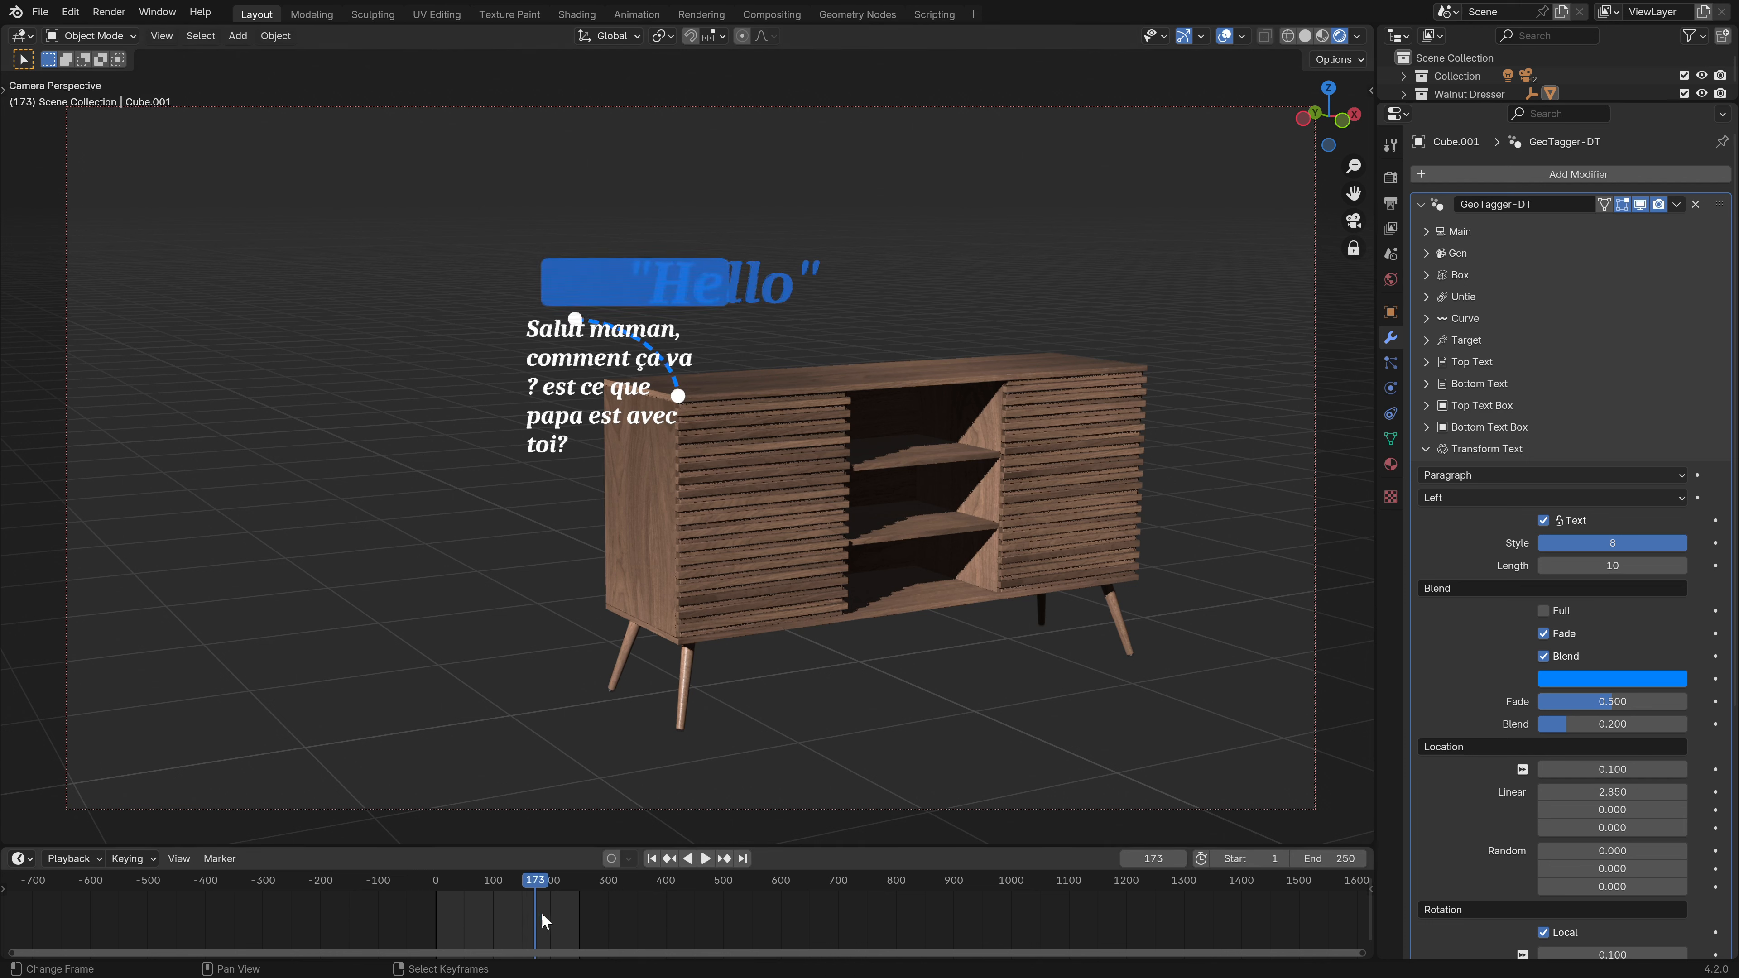
middle_click_drag(879, 509, 1069, 373)
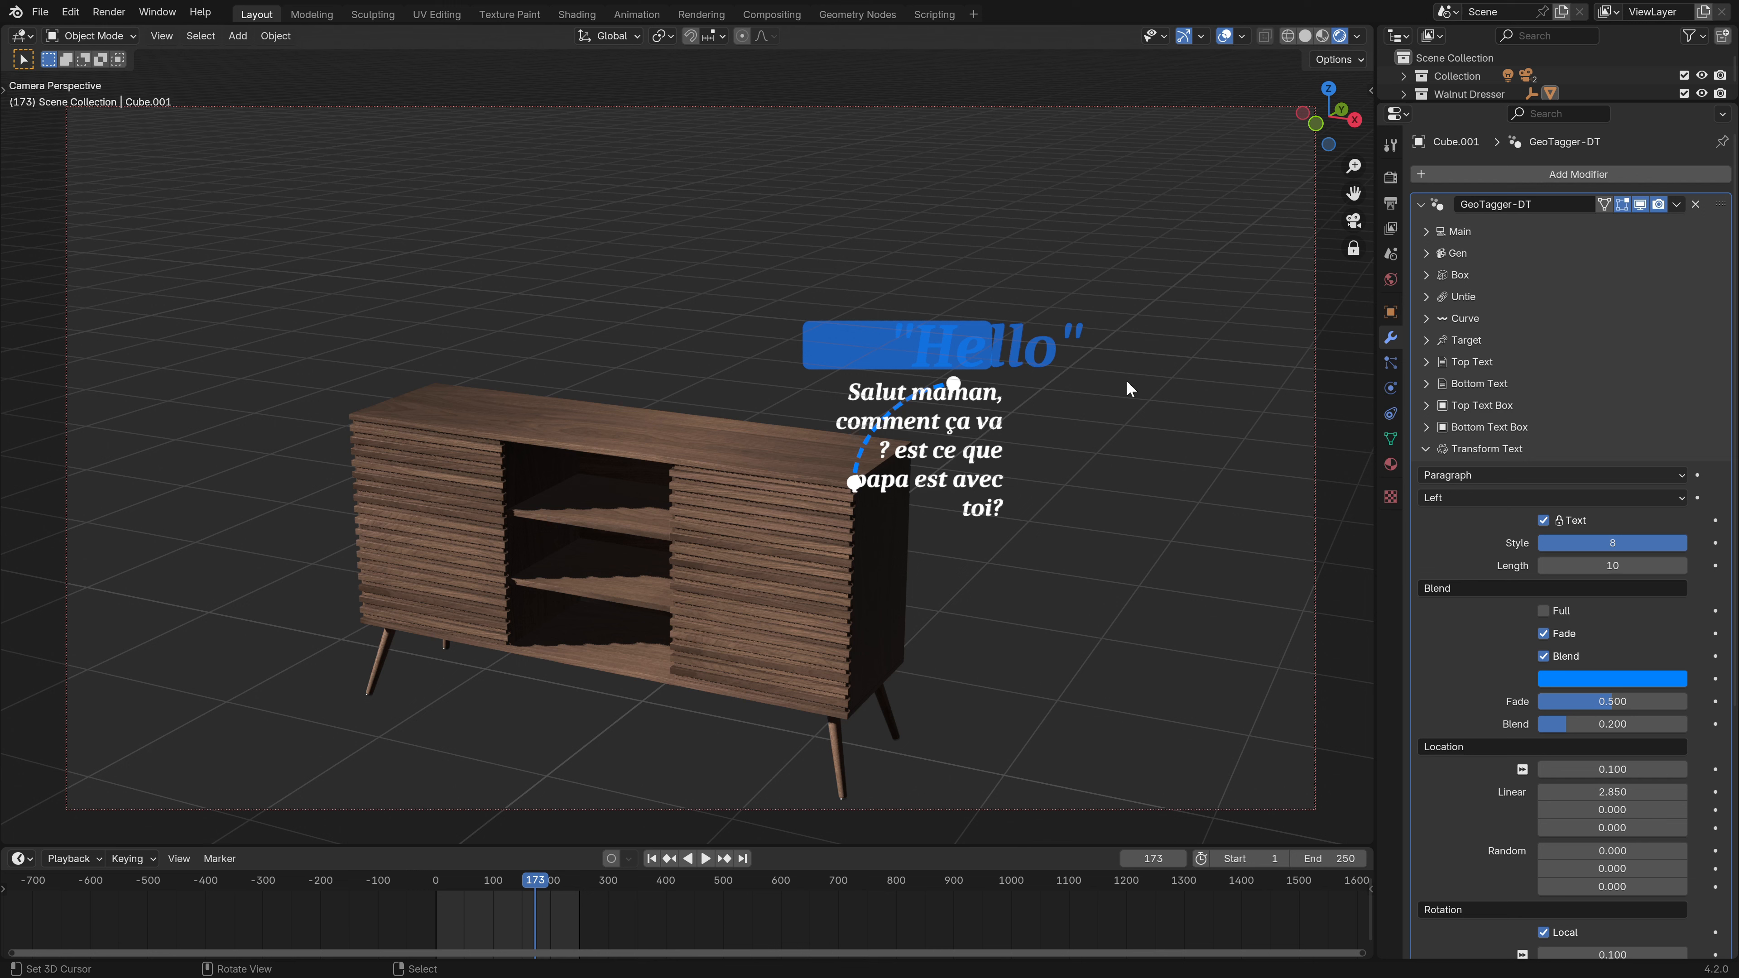
- Set the call-out's text alignment to Center and check it from different viewing angles
left_click(1463, 497)
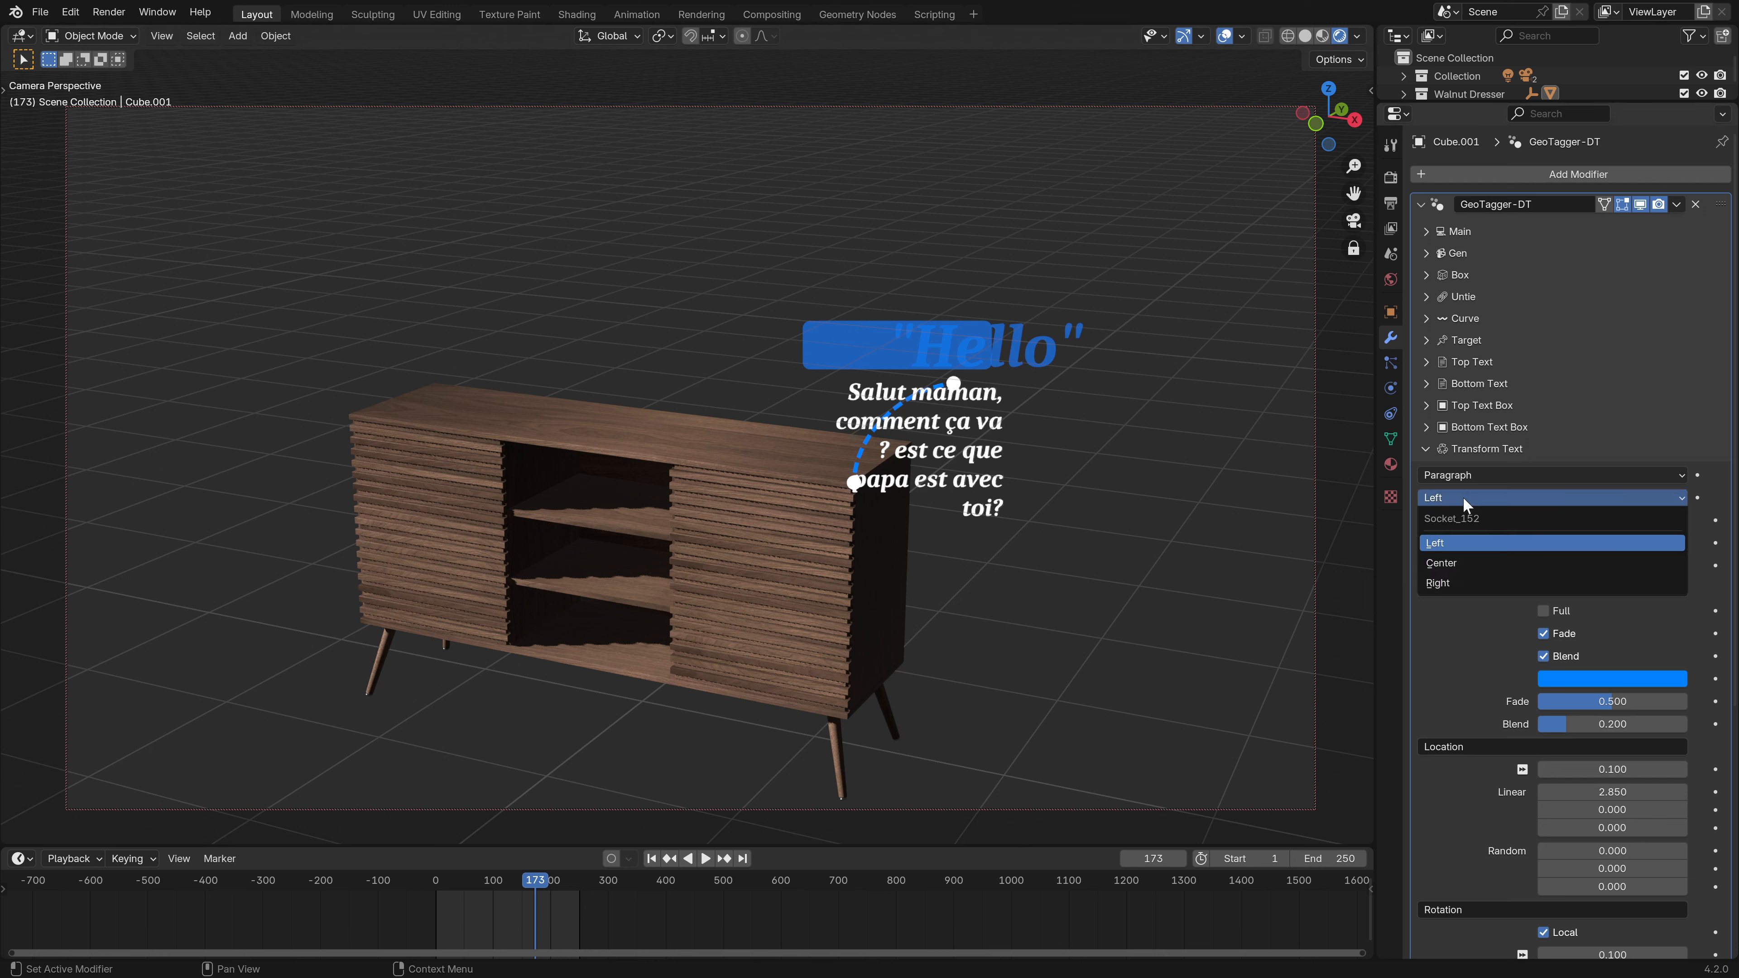
left_click(1452, 562)
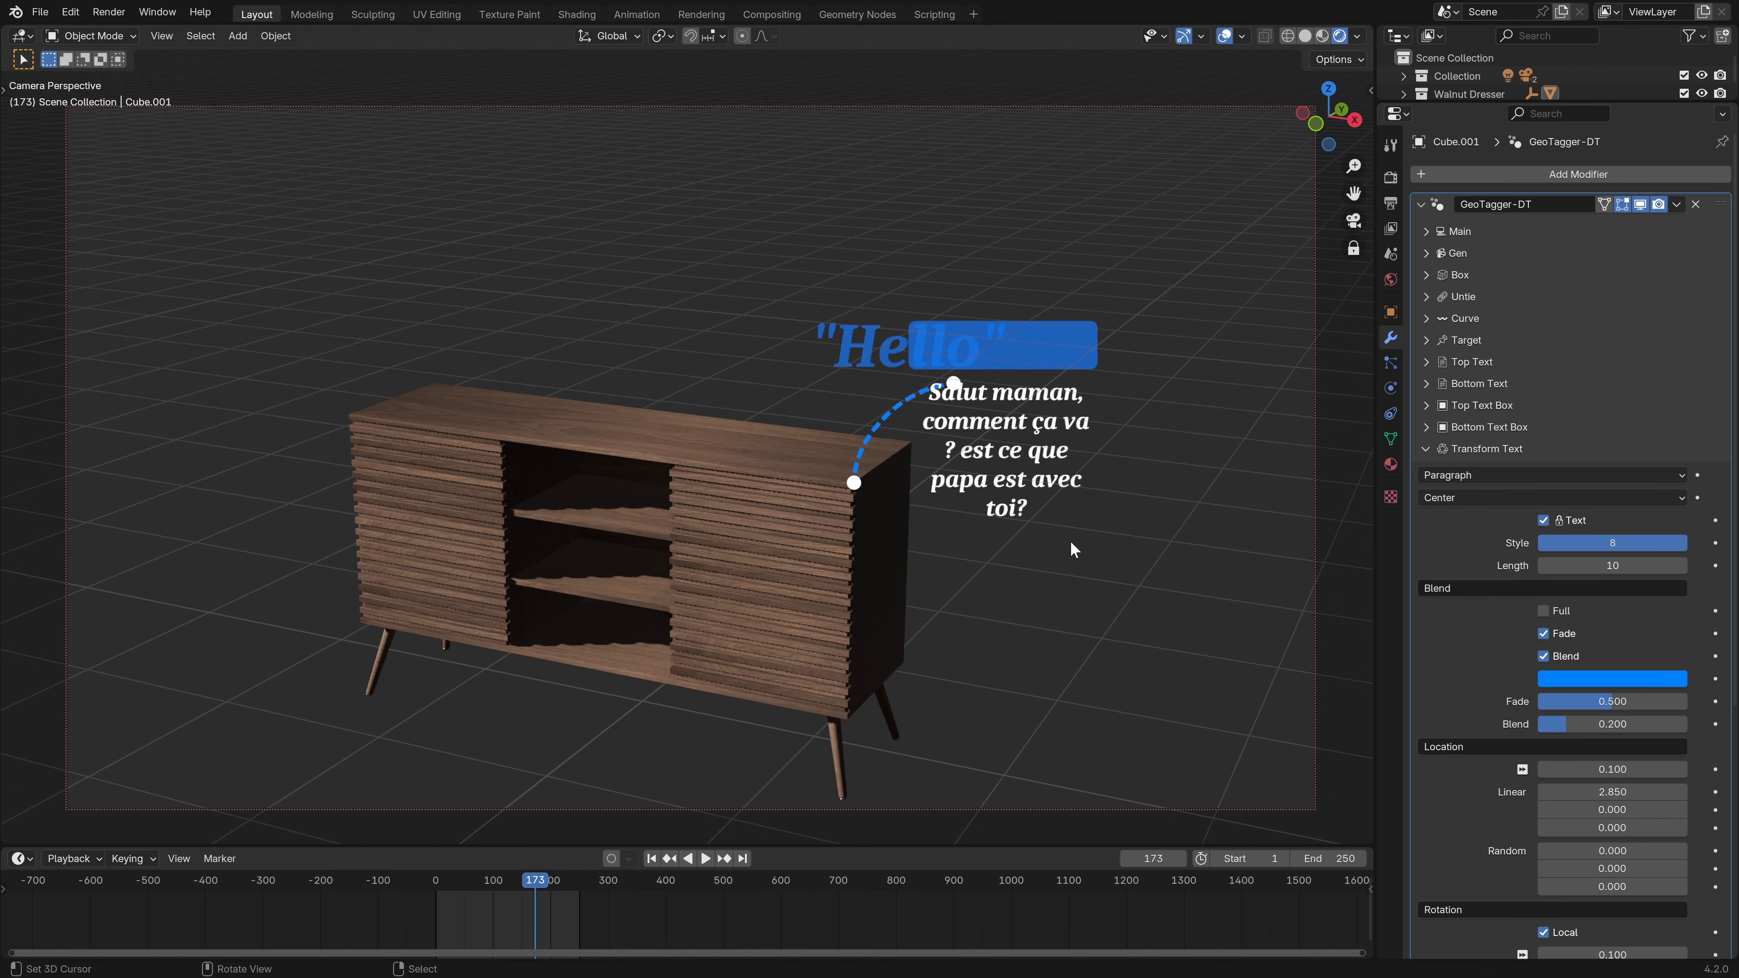
middle_click_drag(659, 410, 511, 476)
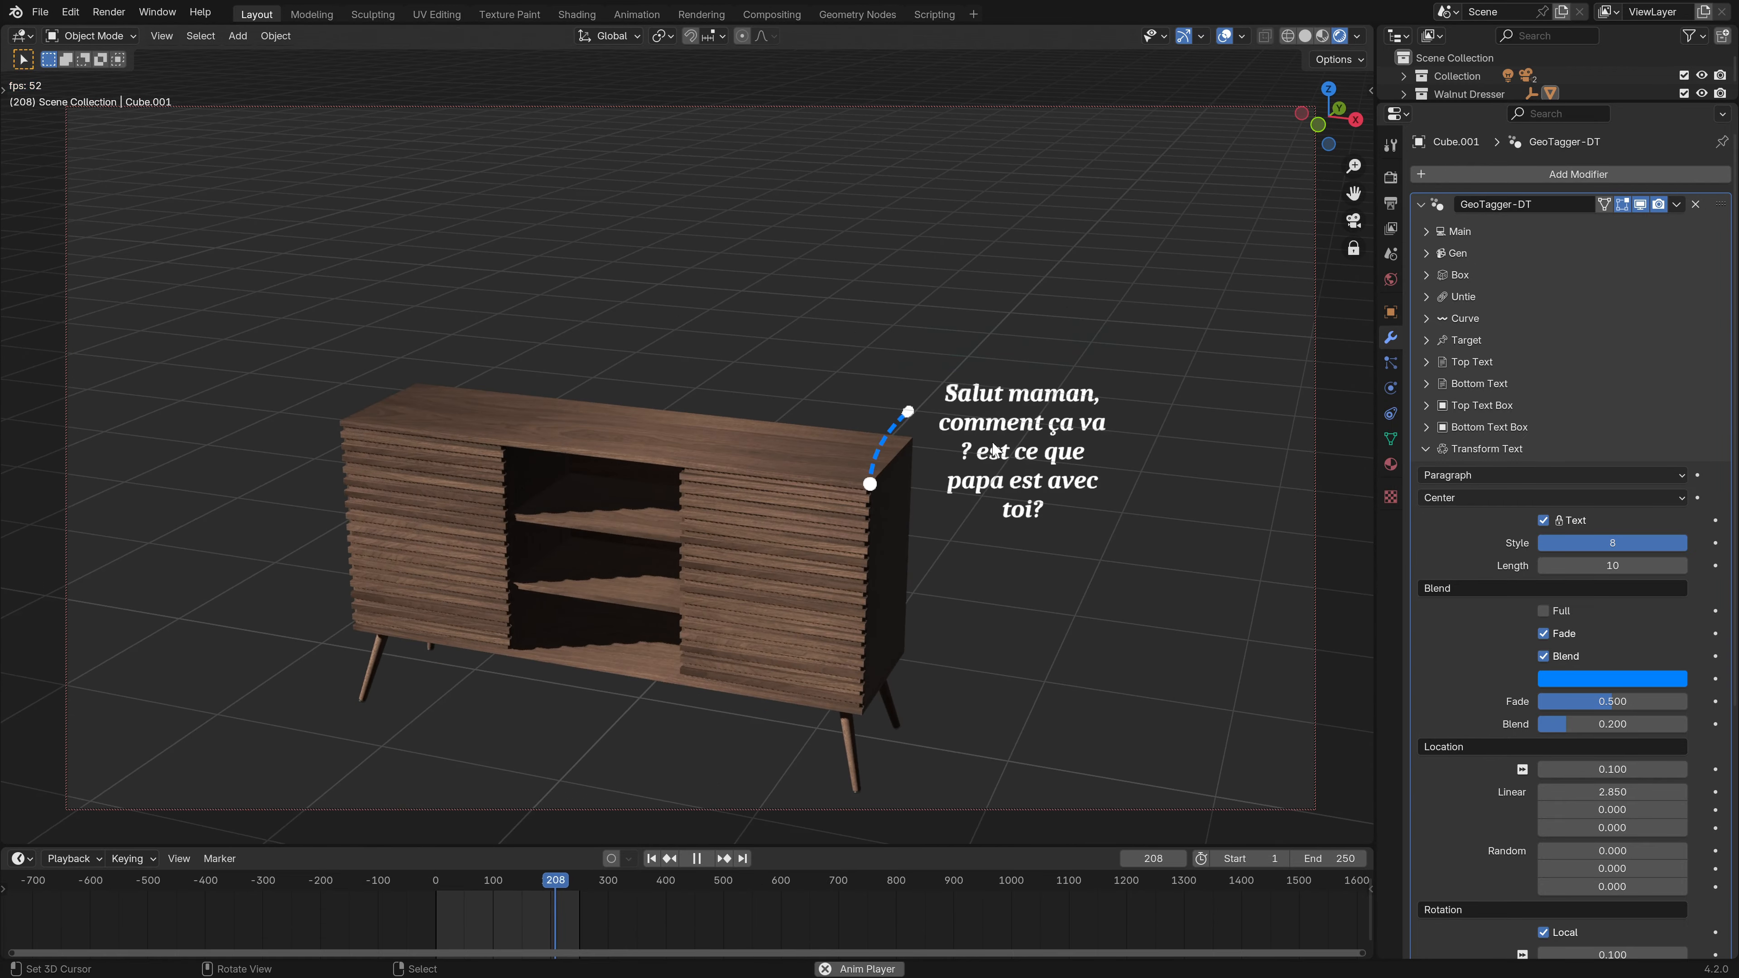
- Set the text transform mode to Outside and preview the centred text's letter animation in playback
left_click(1439, 485)
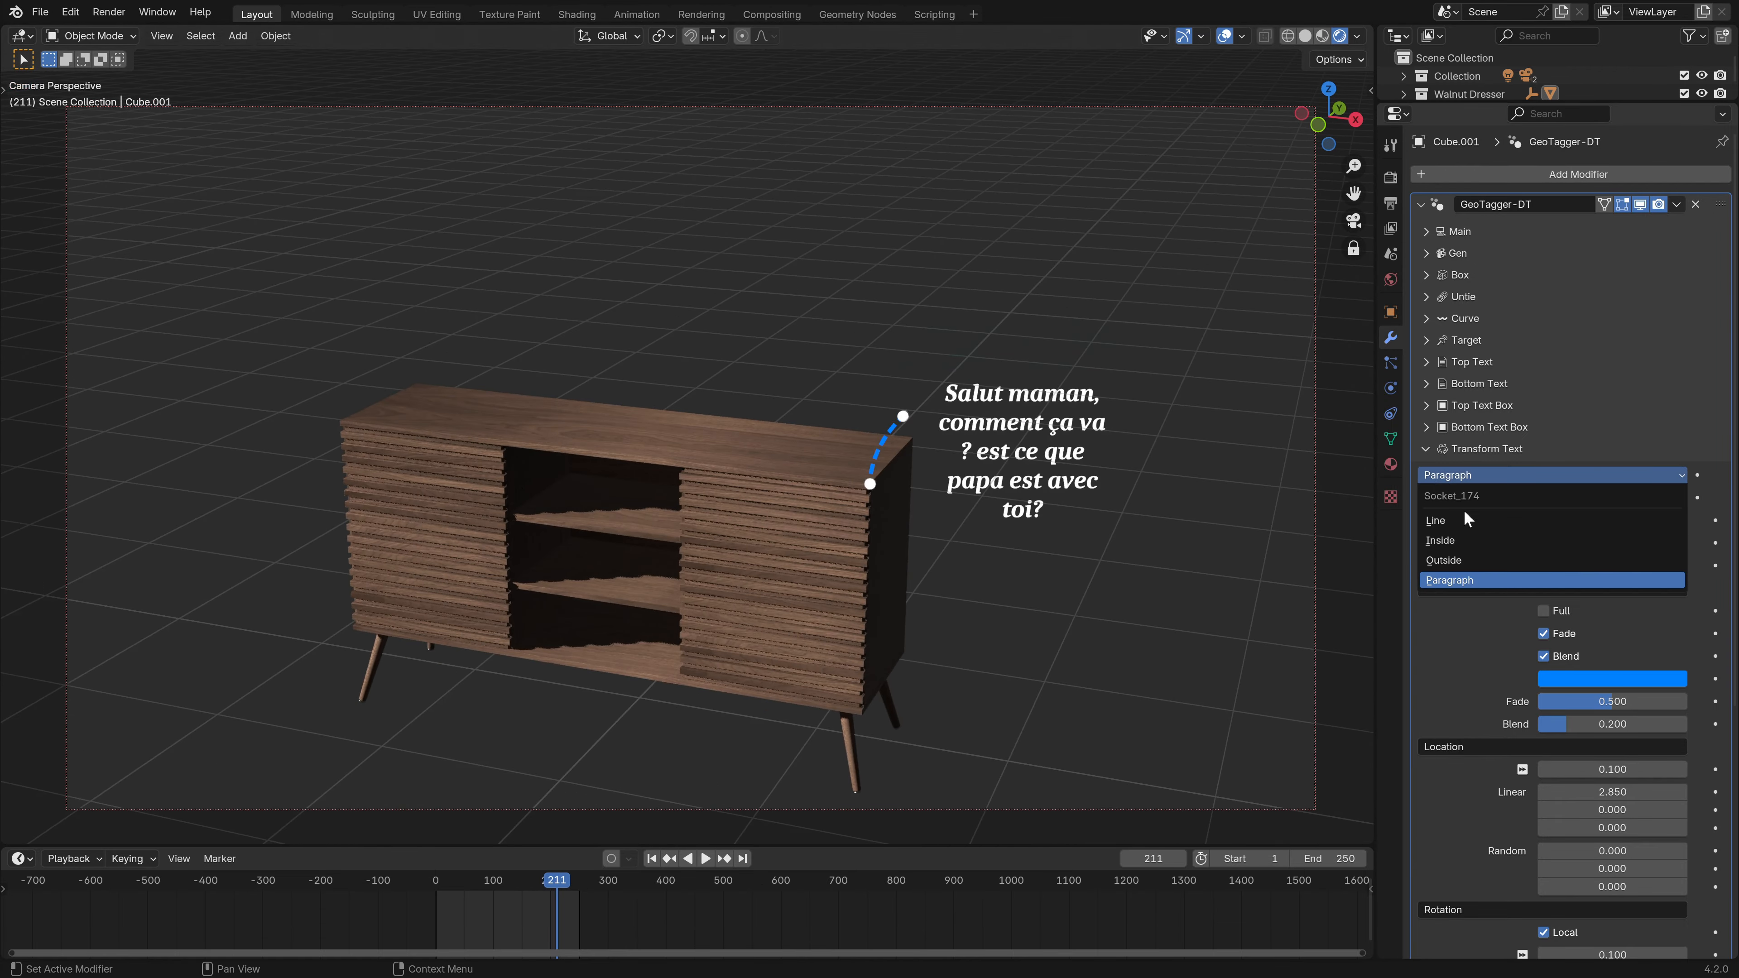
left_click(1464, 566)
key("space")
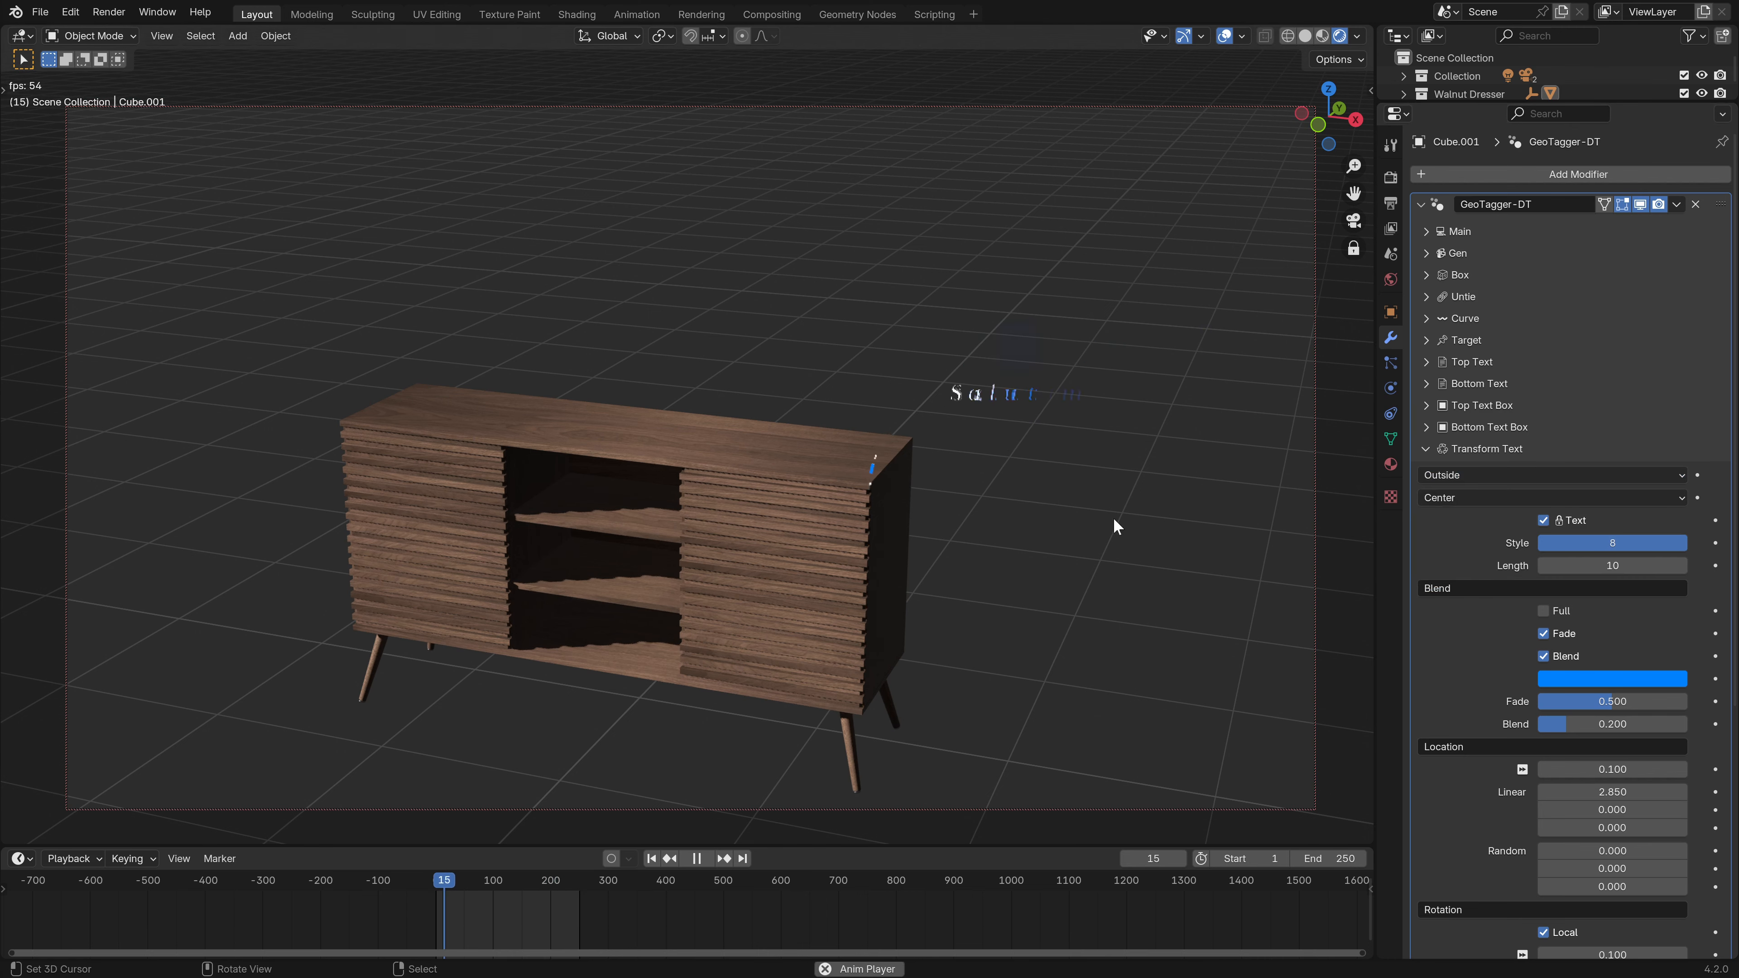
key("space")
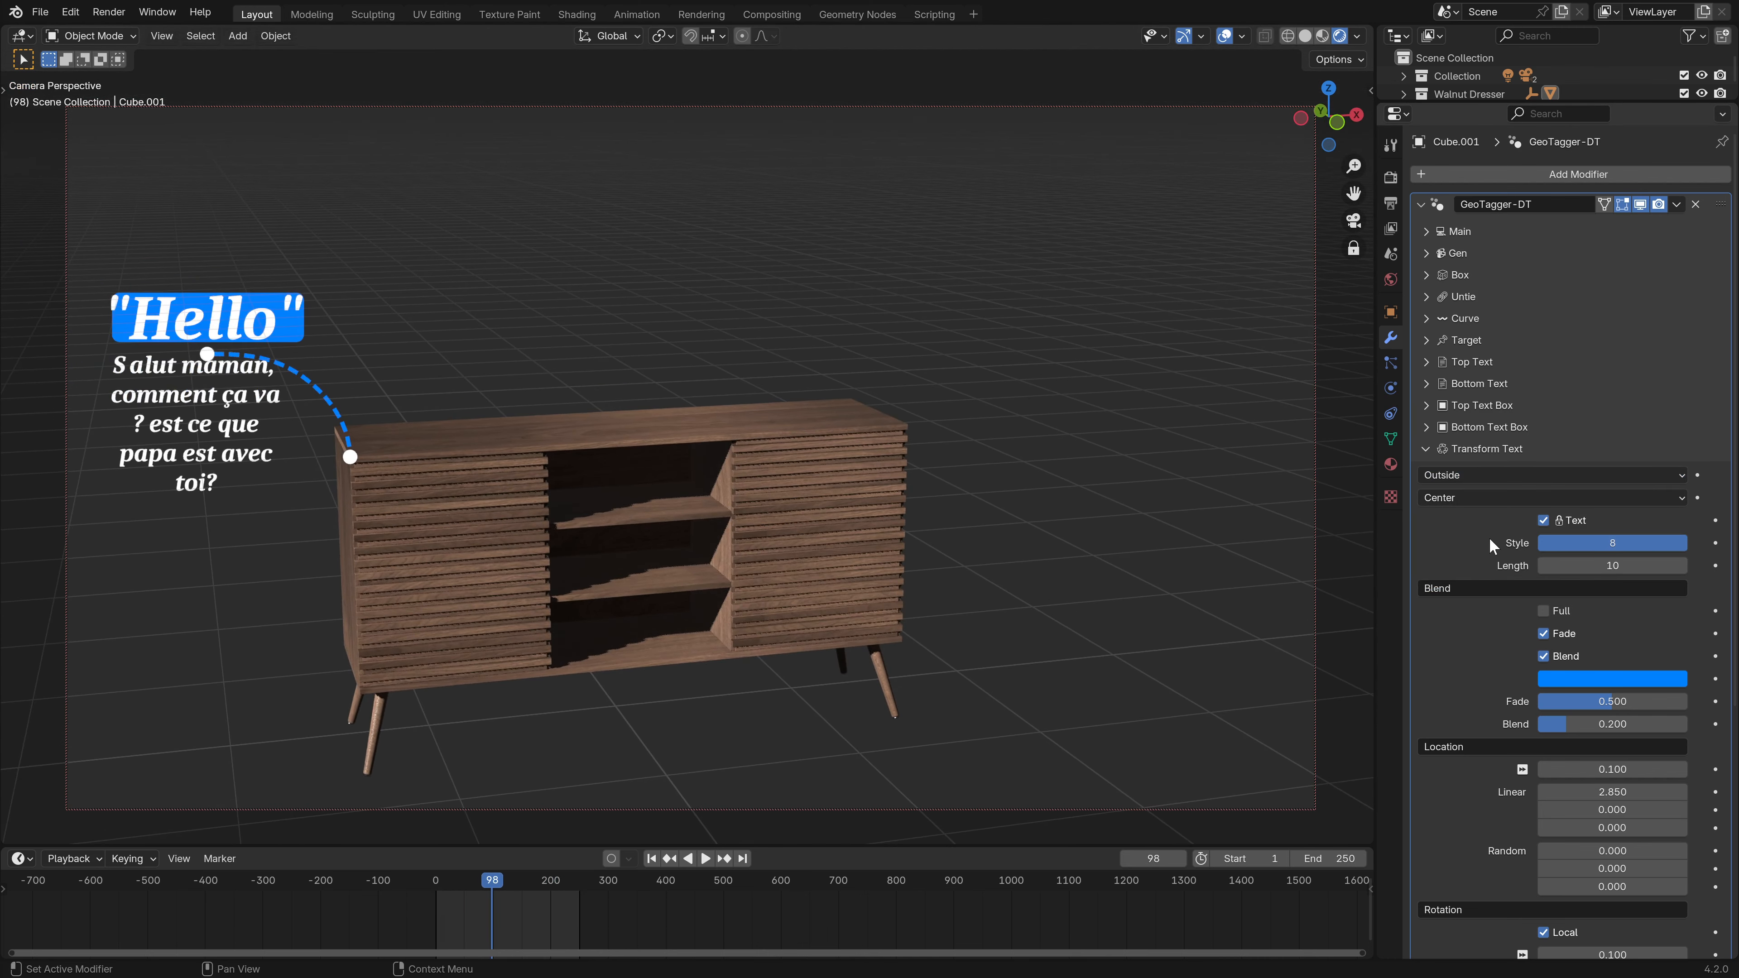
- Turn off the Text option in the text transform, set the alignment to Right, and play the animation
middle_click_drag(627, 458, 705, 474, "shift")
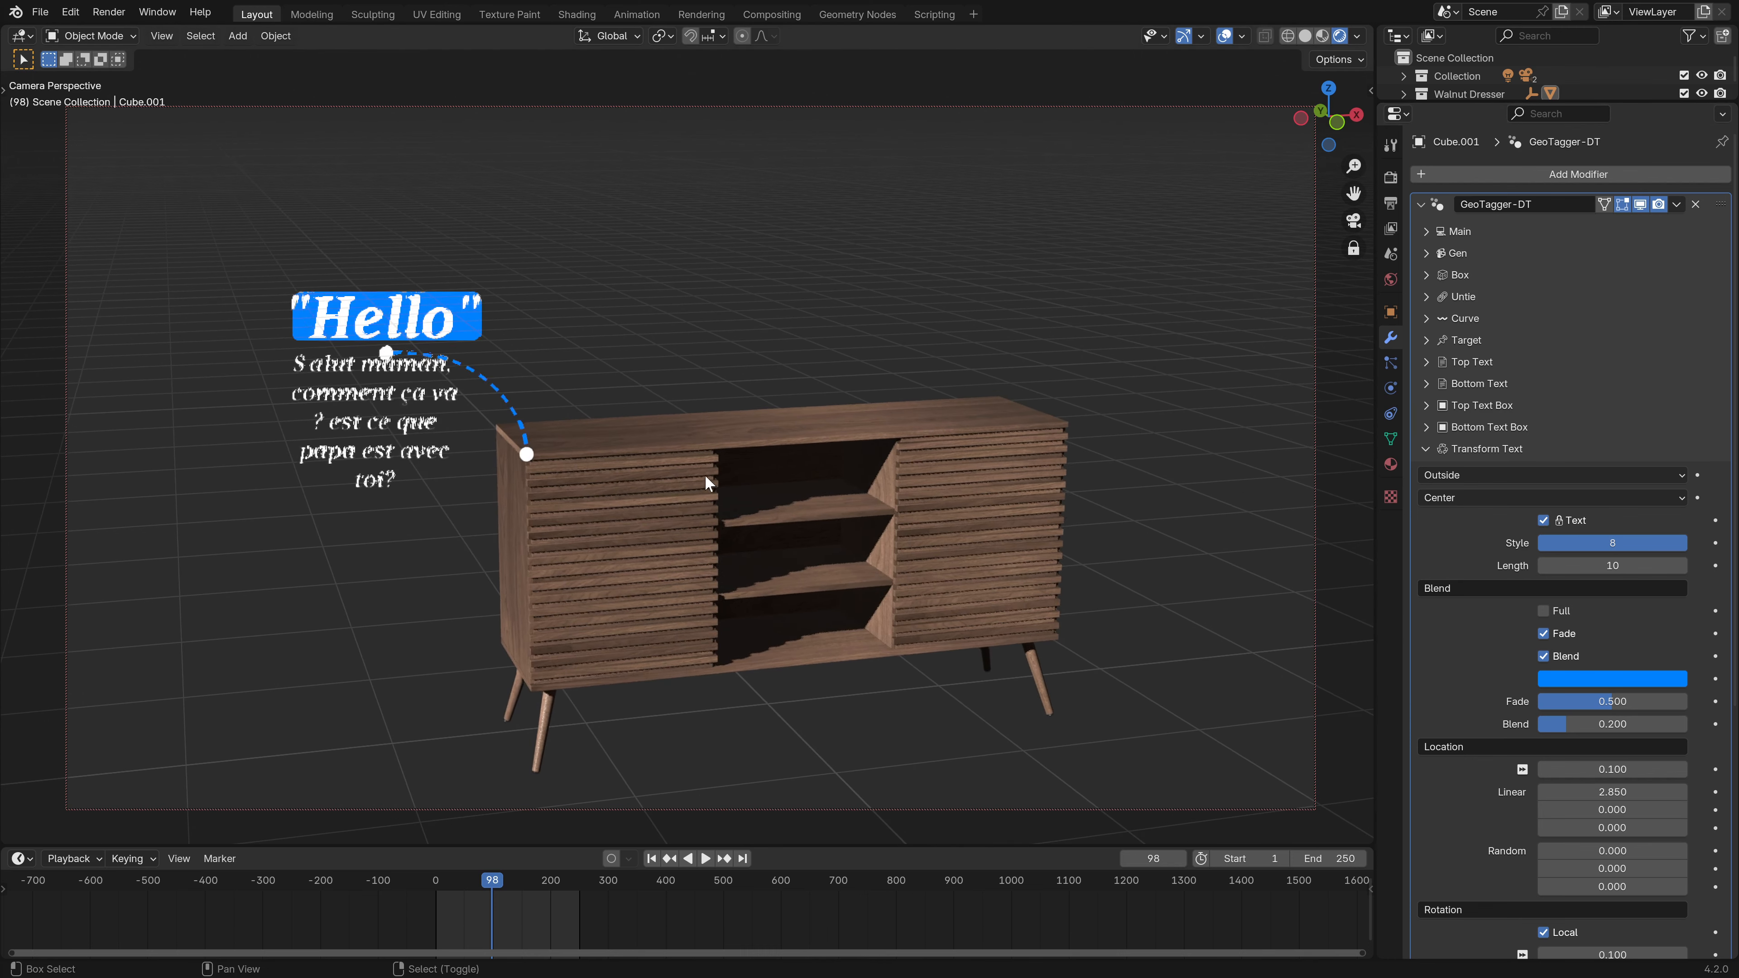
left_click(1544, 521)
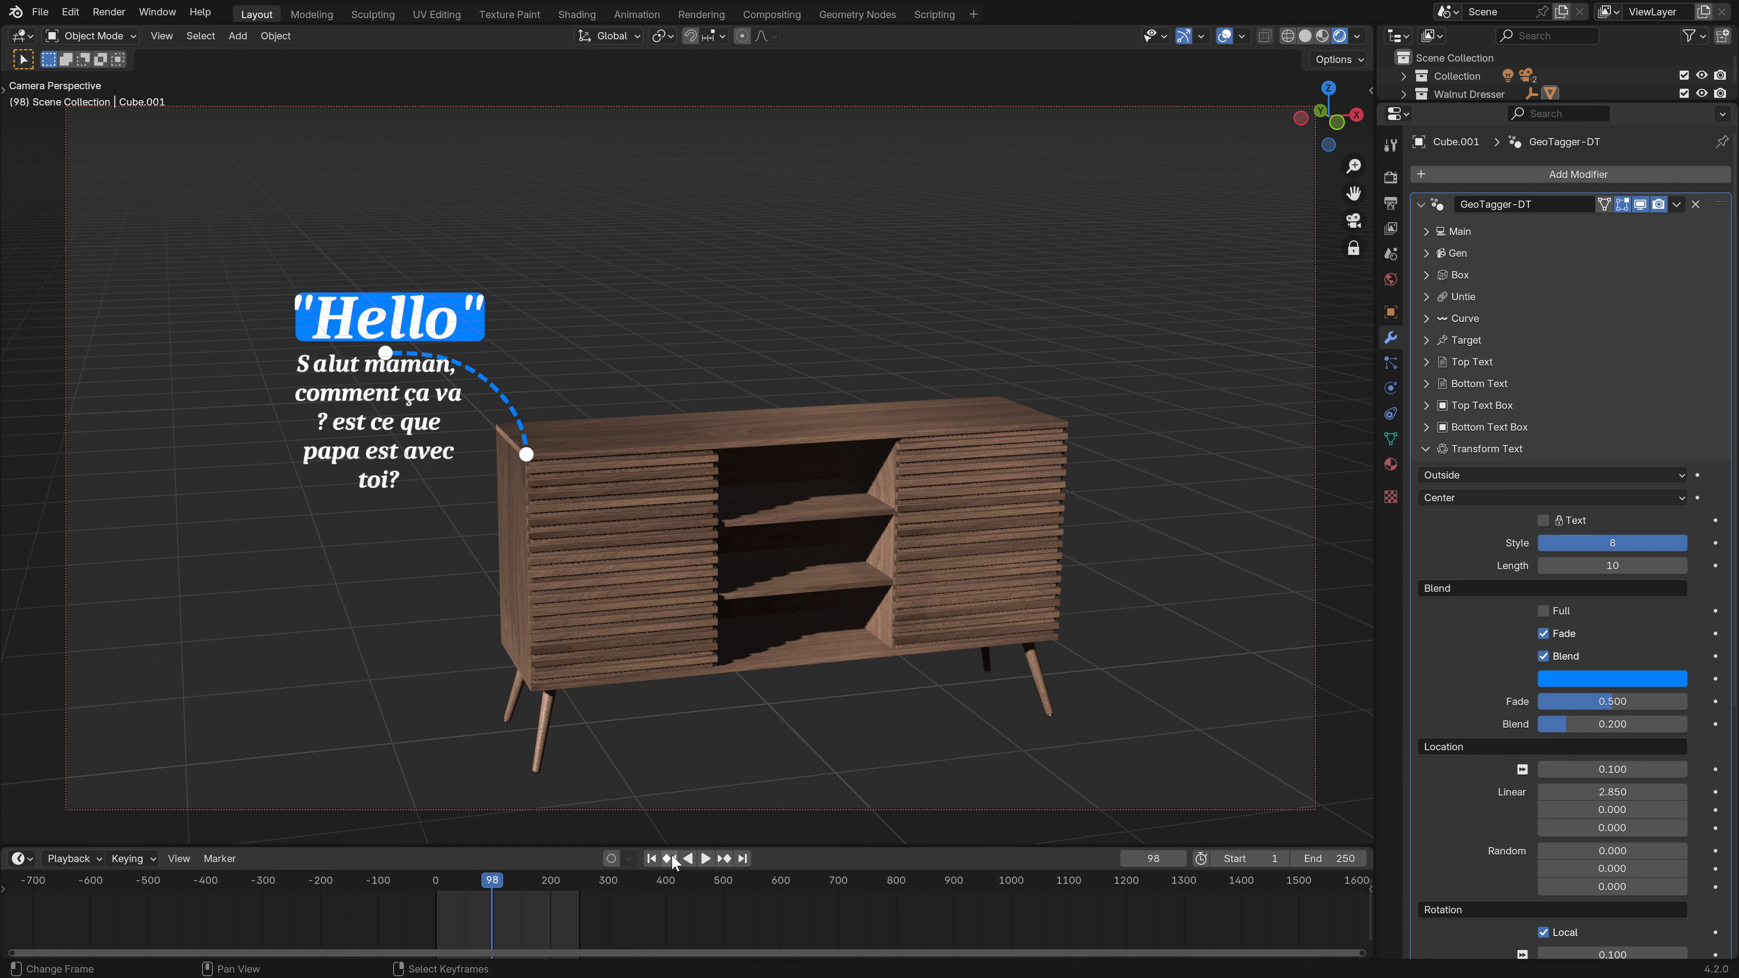
left_click(1445, 499)
left_click(1446, 583)
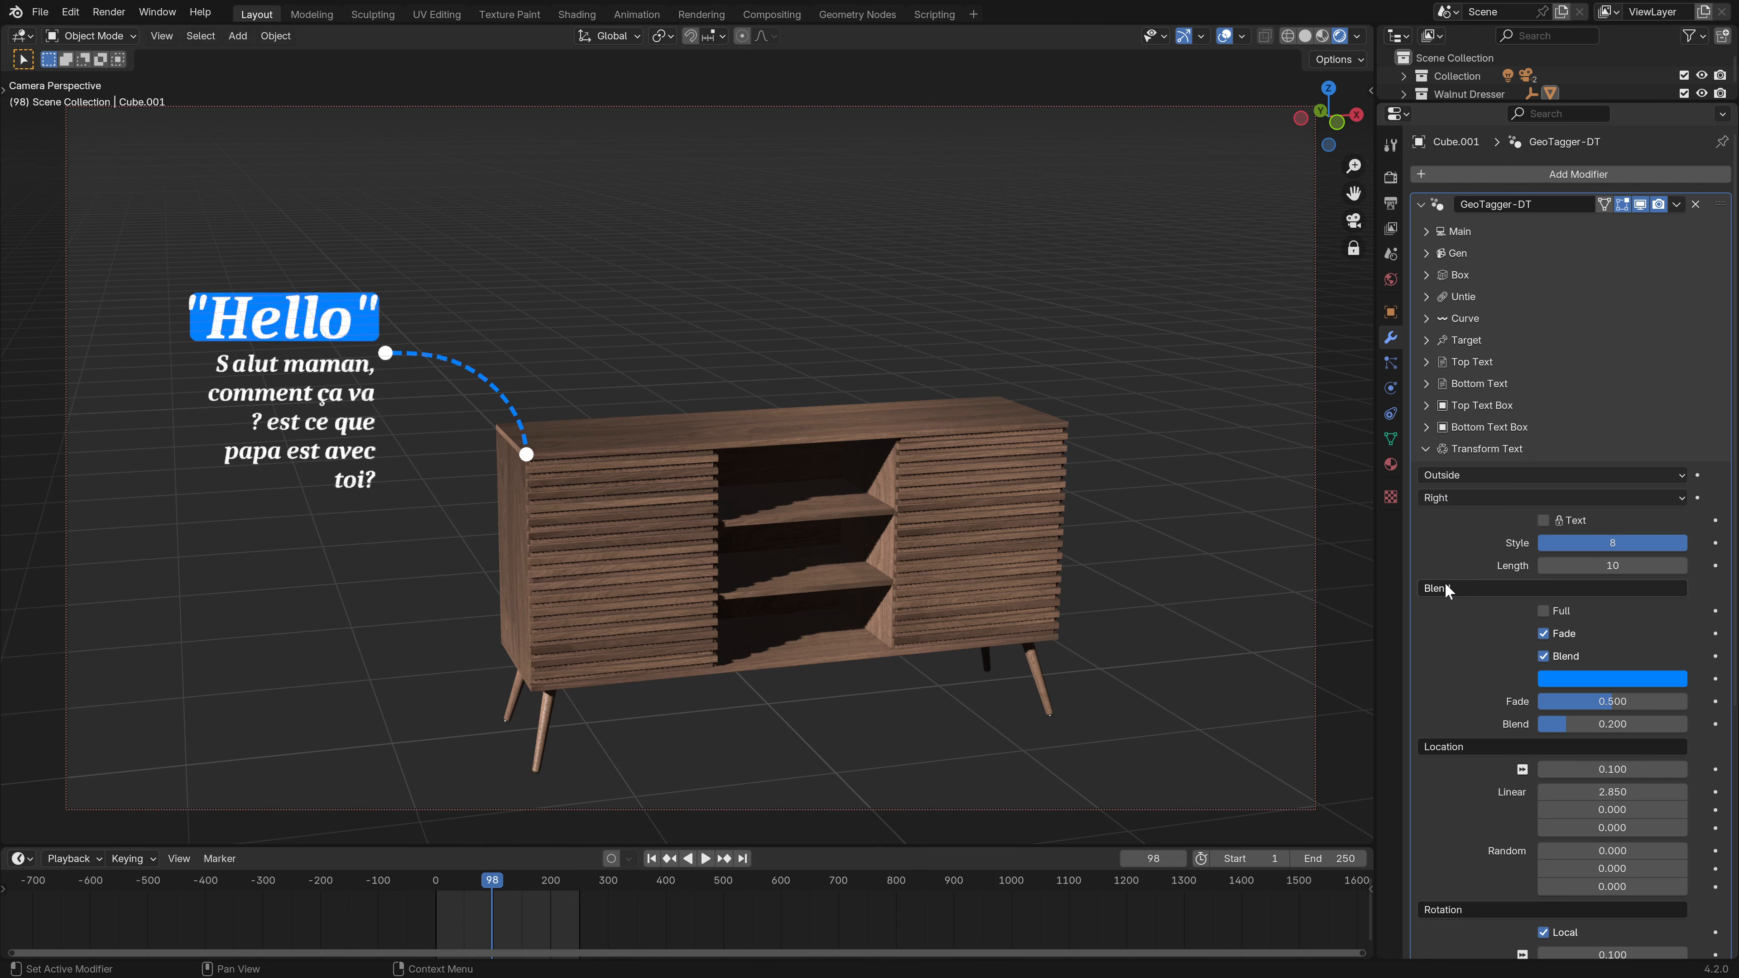
left_click(706, 858)
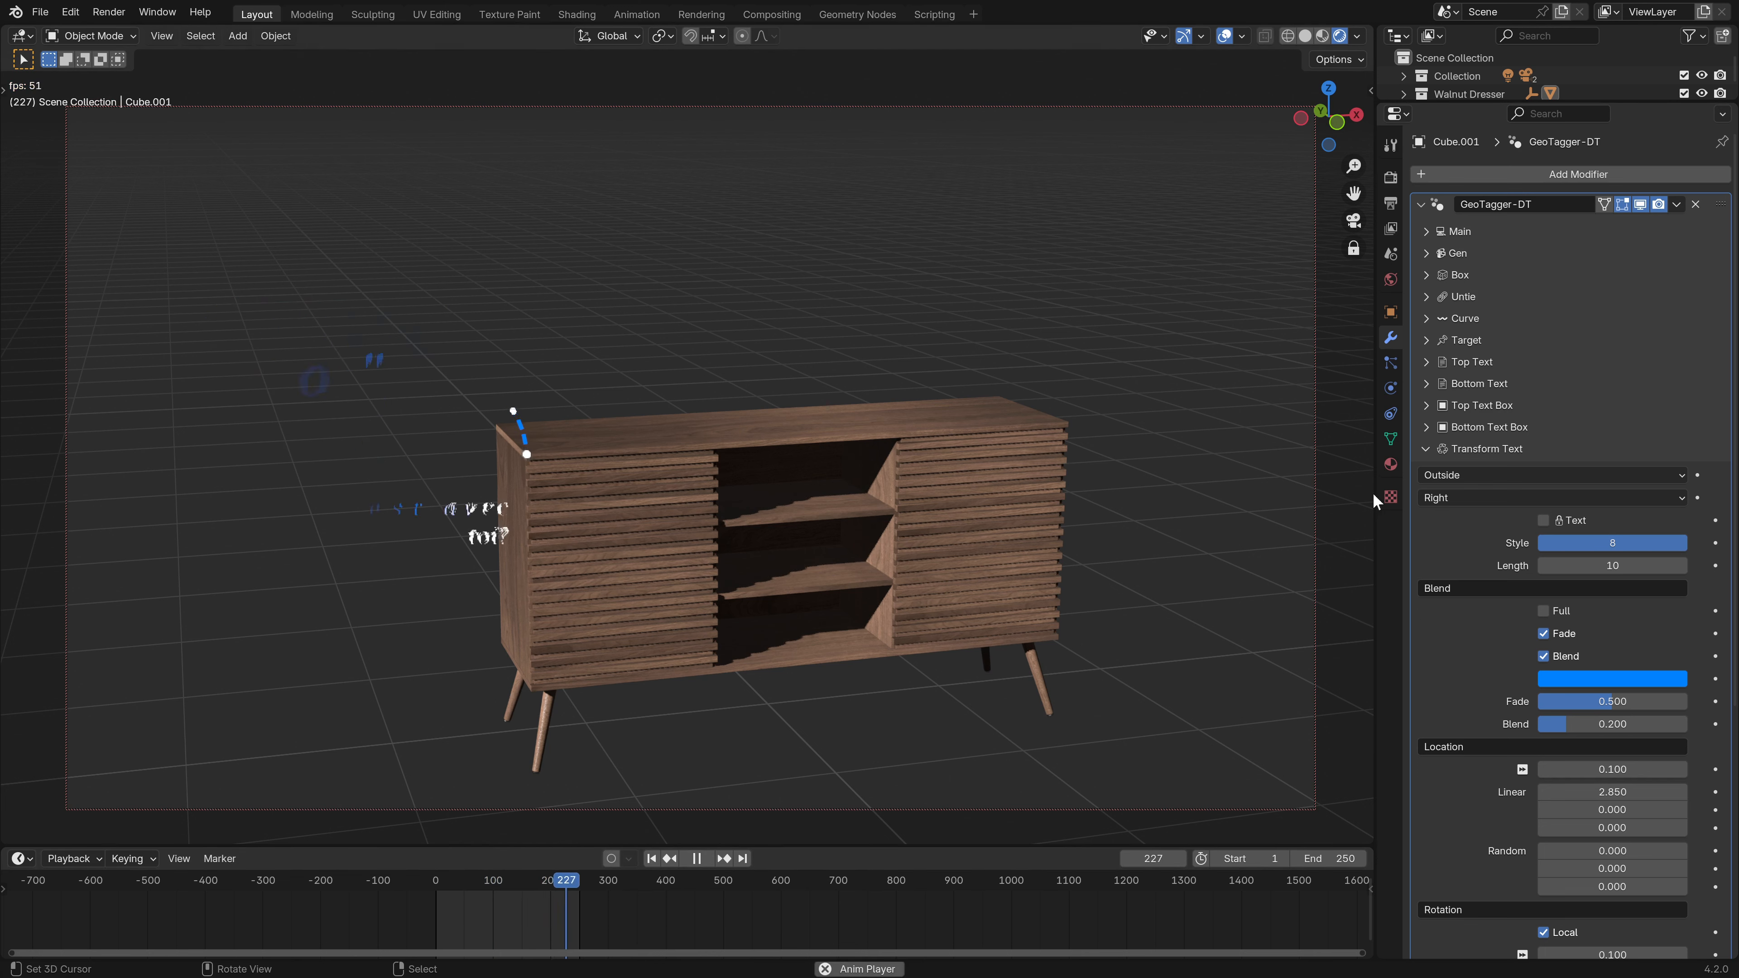
- Turn the Text option back on, preview the right-aligned text in playback, and move the playhead to frame 59
left_click(1544, 520)
key("space")
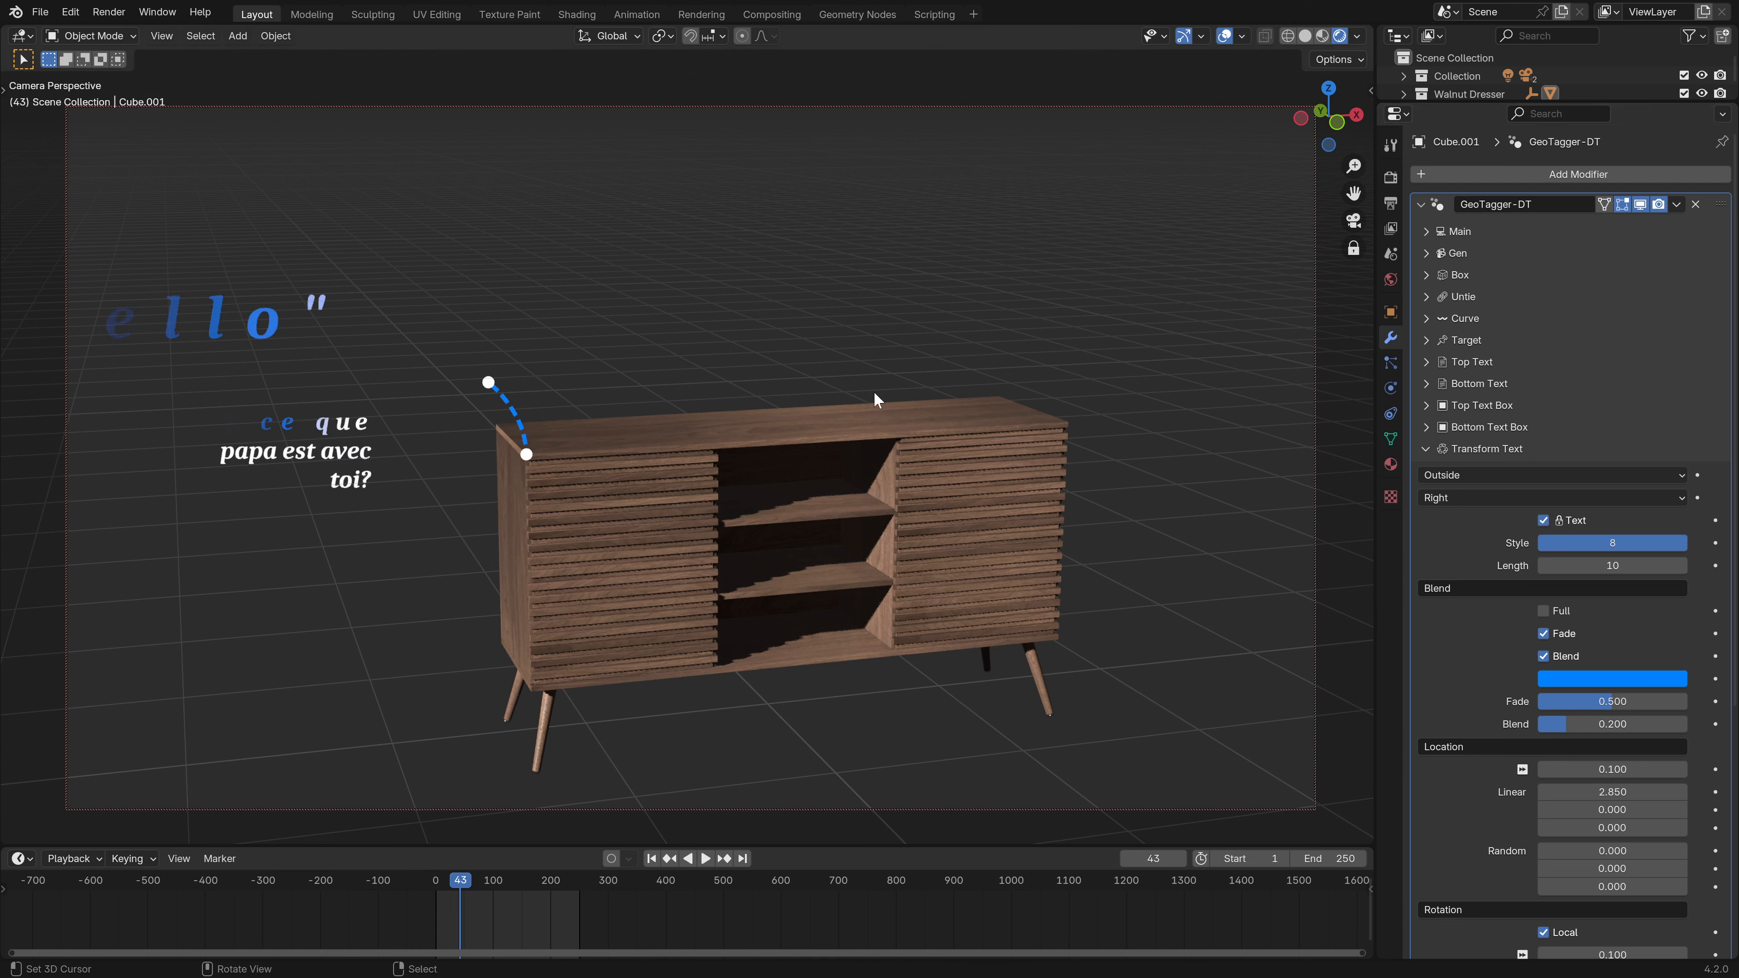
key("space")
key("space")
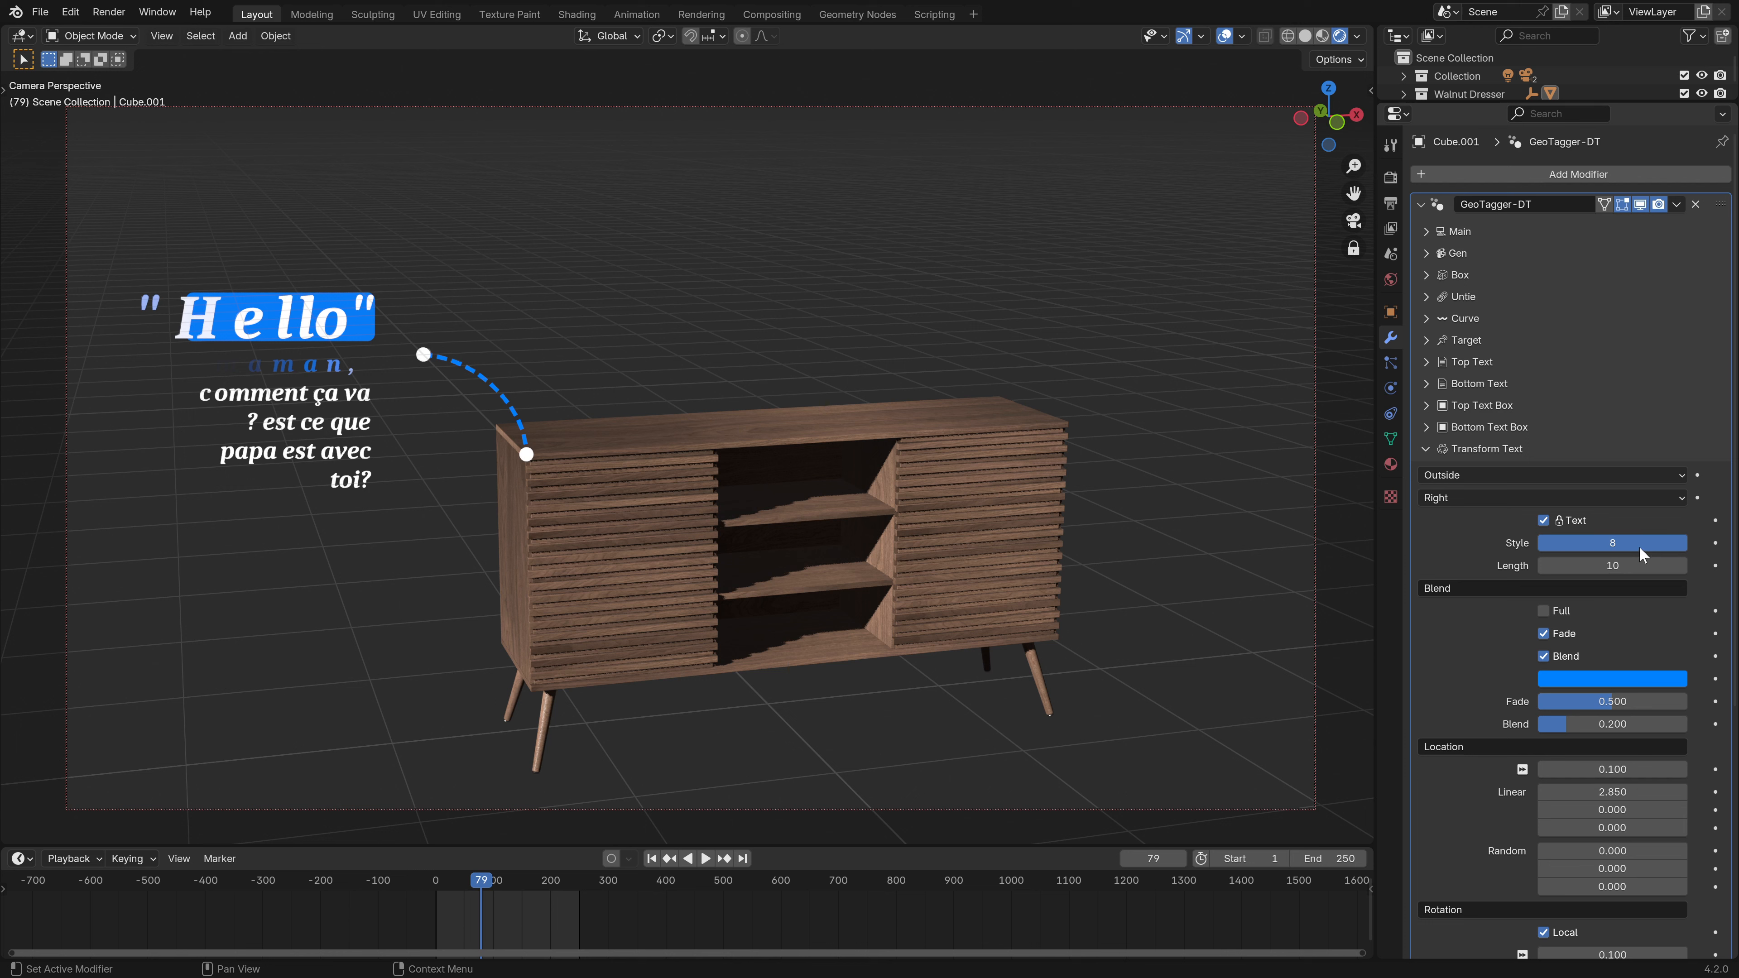
left_click_drag(477, 912, 471, 914)
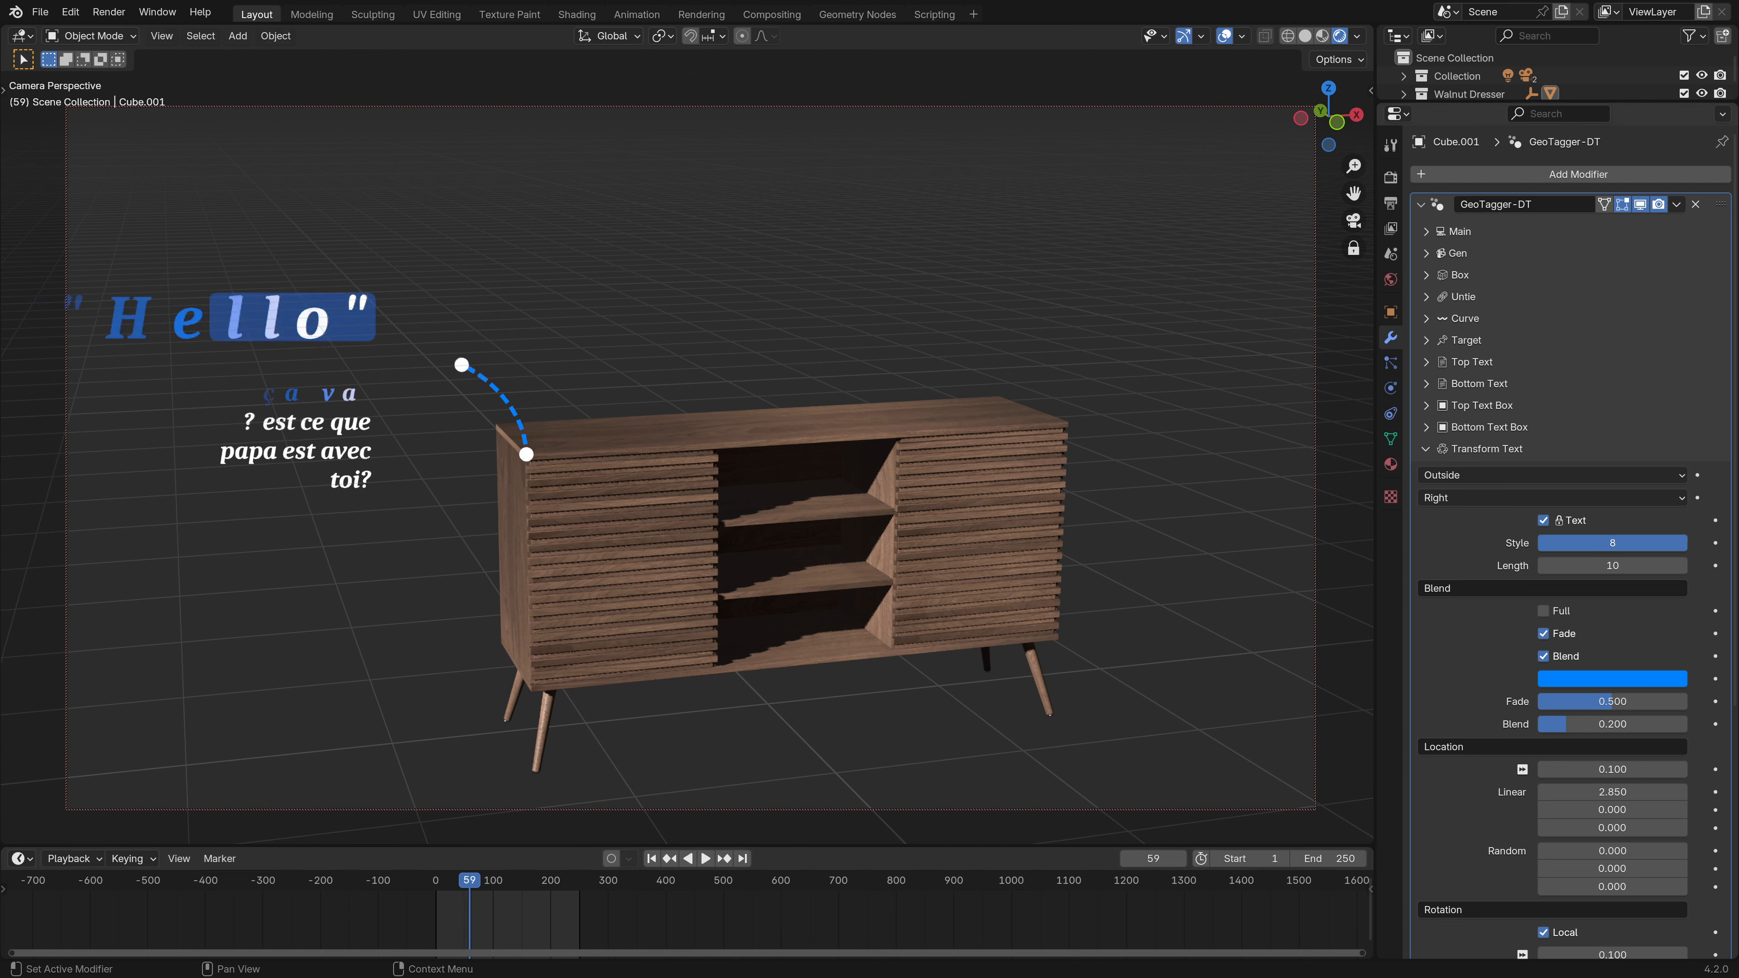
- Try text transform styles 7, 6 and 5 in playback, and set the style back to 8
left_click_drag(1612, 543, 1594, 543)
key("space")
key("space")
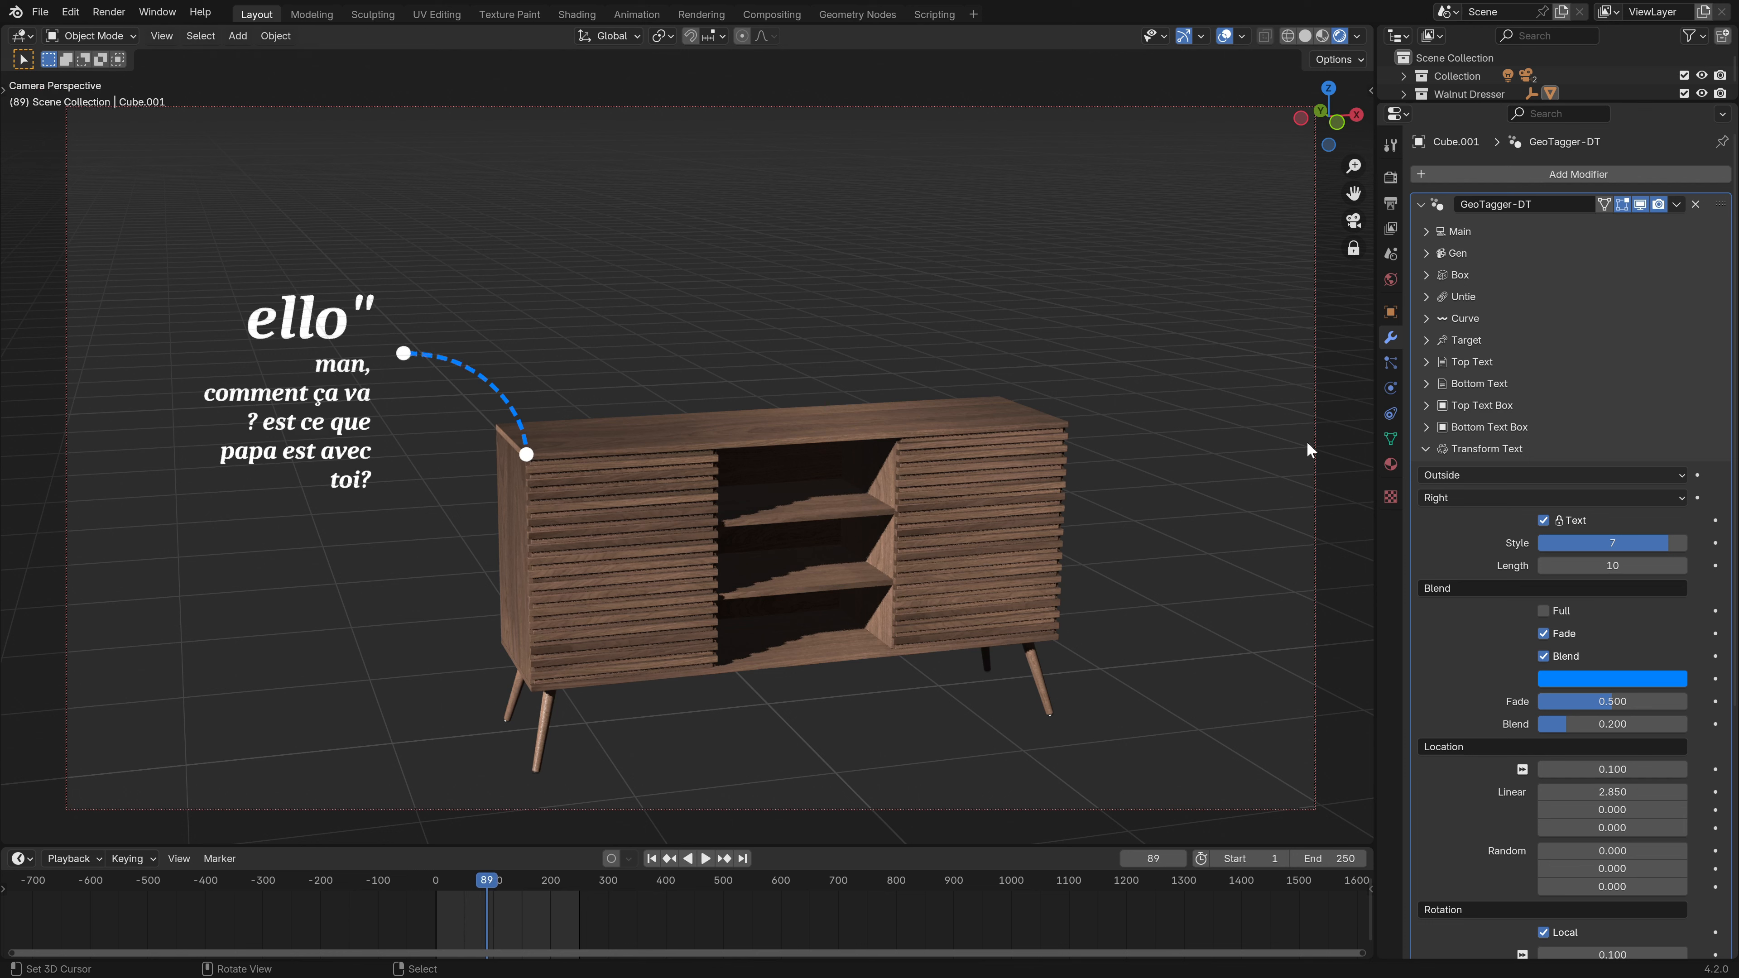
left_click_drag(1610, 543, 1593, 543)
key("space")
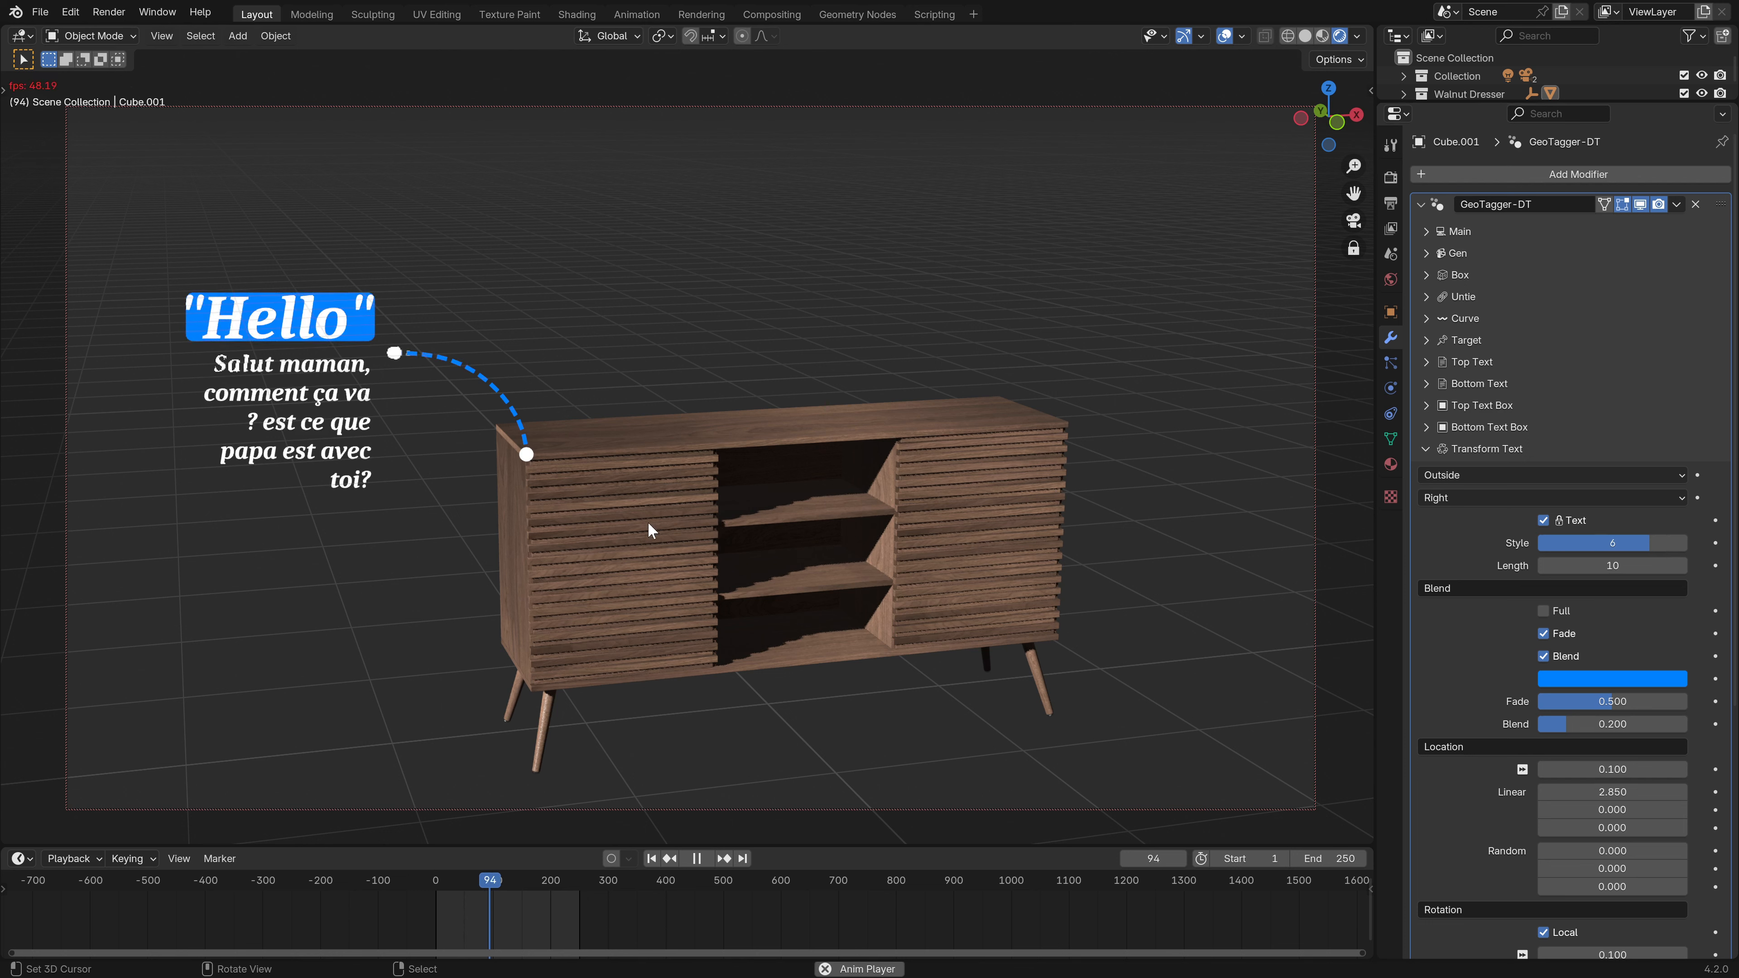
key("space")
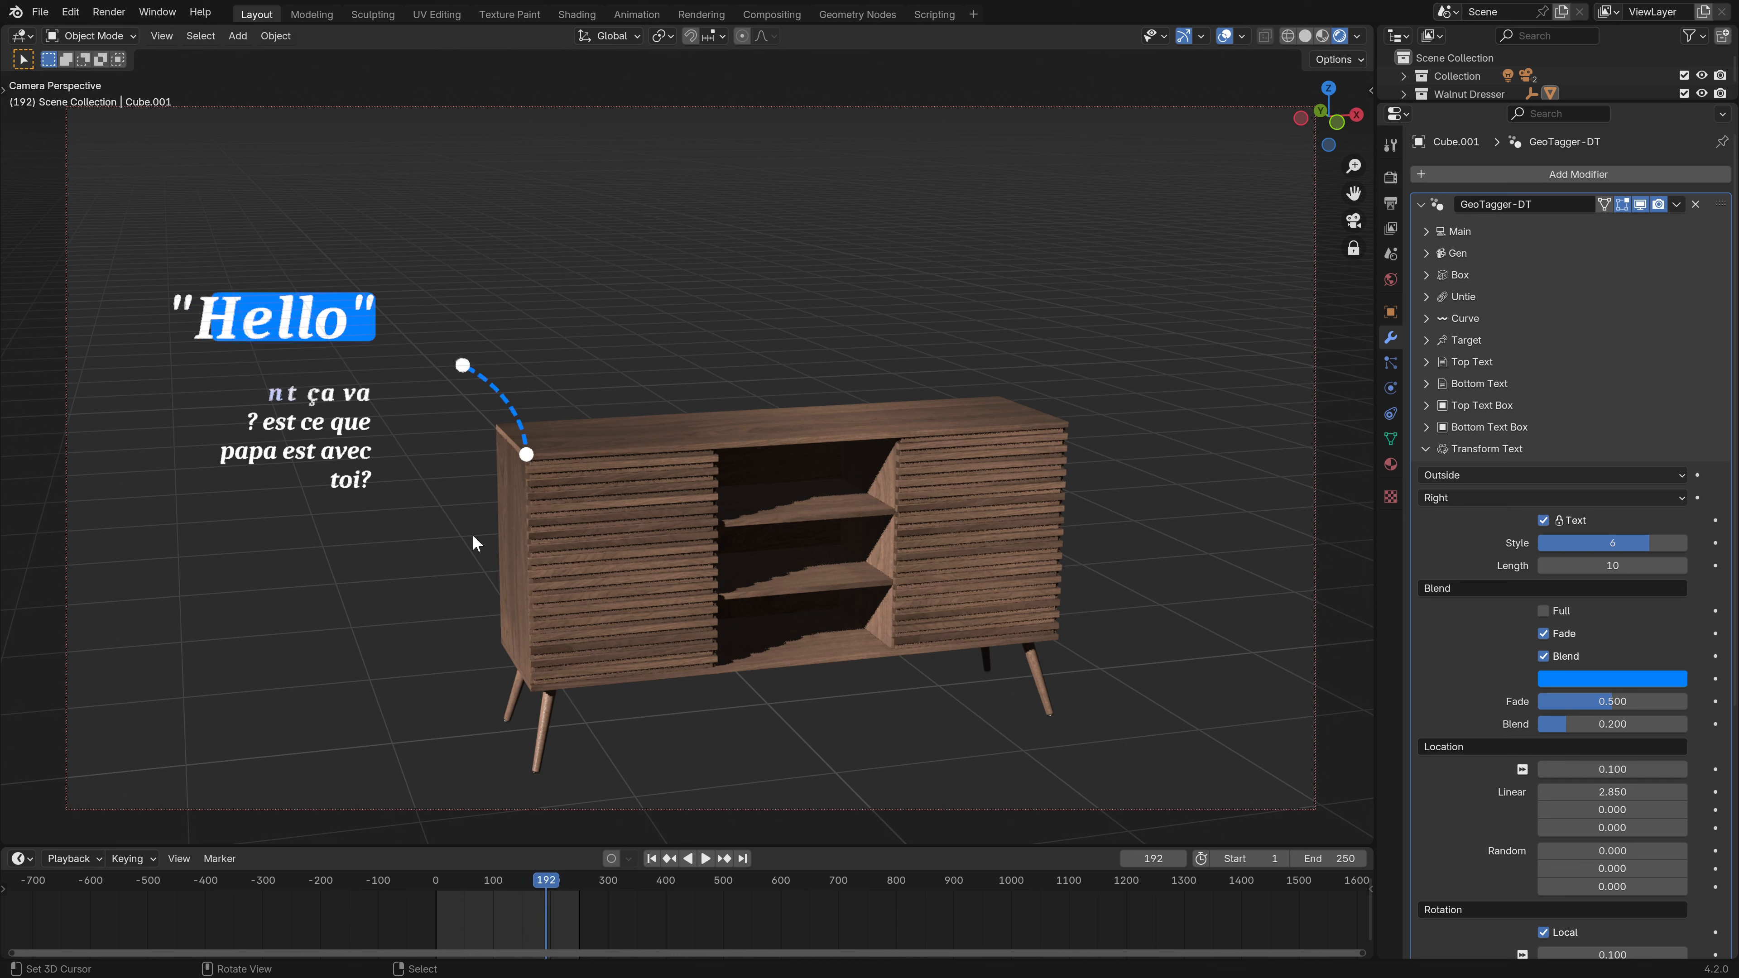
left_click_drag(1653, 542, 1632, 542)
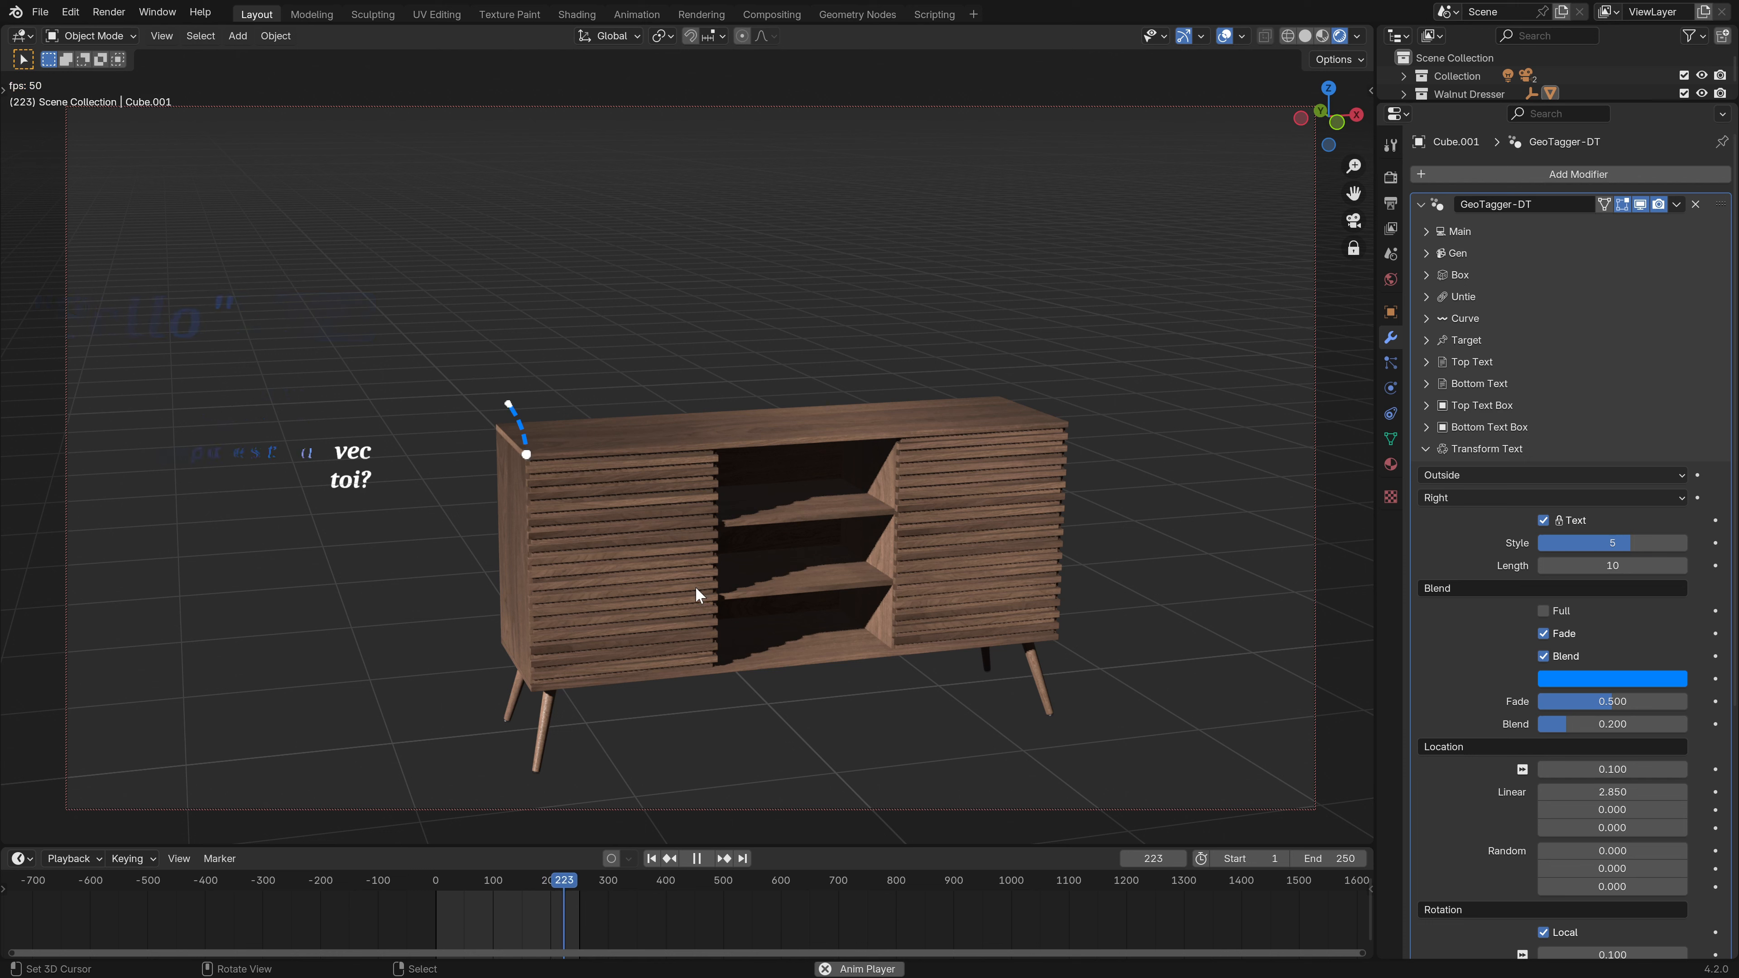
key("space")
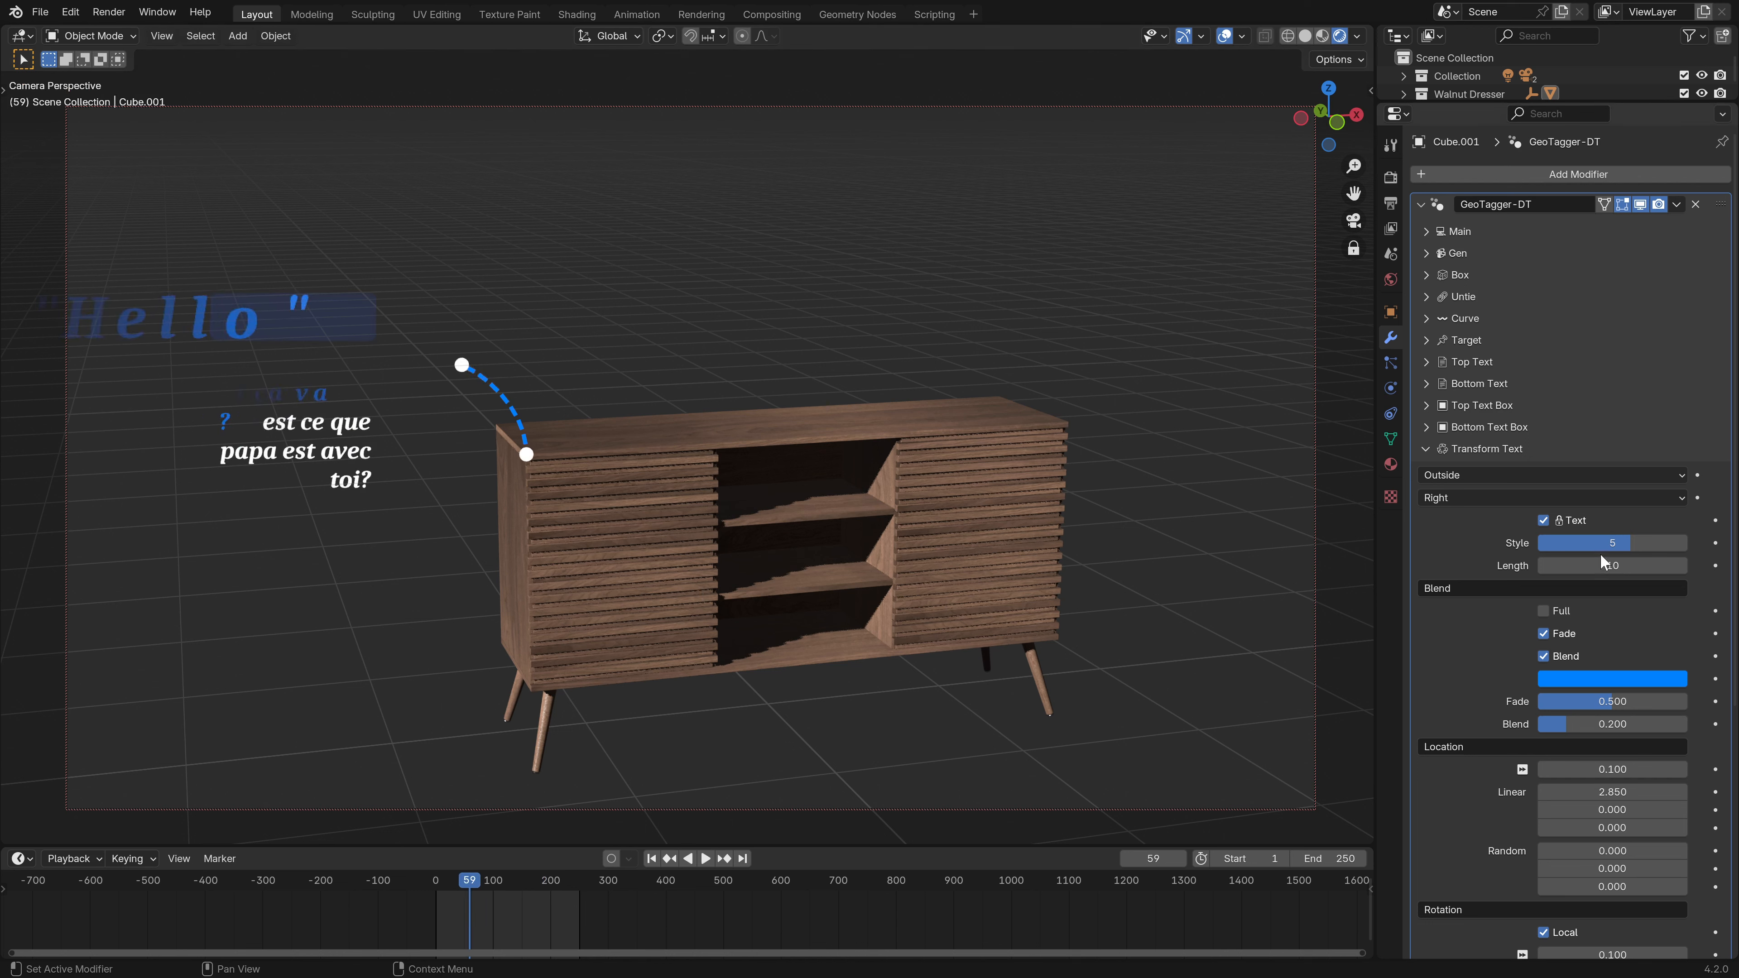
mouse_move(1611, 545)
left_mouse_down()
mouse_move(1668, 545)
mouse_move(1602, 566)
left_mouse_up()
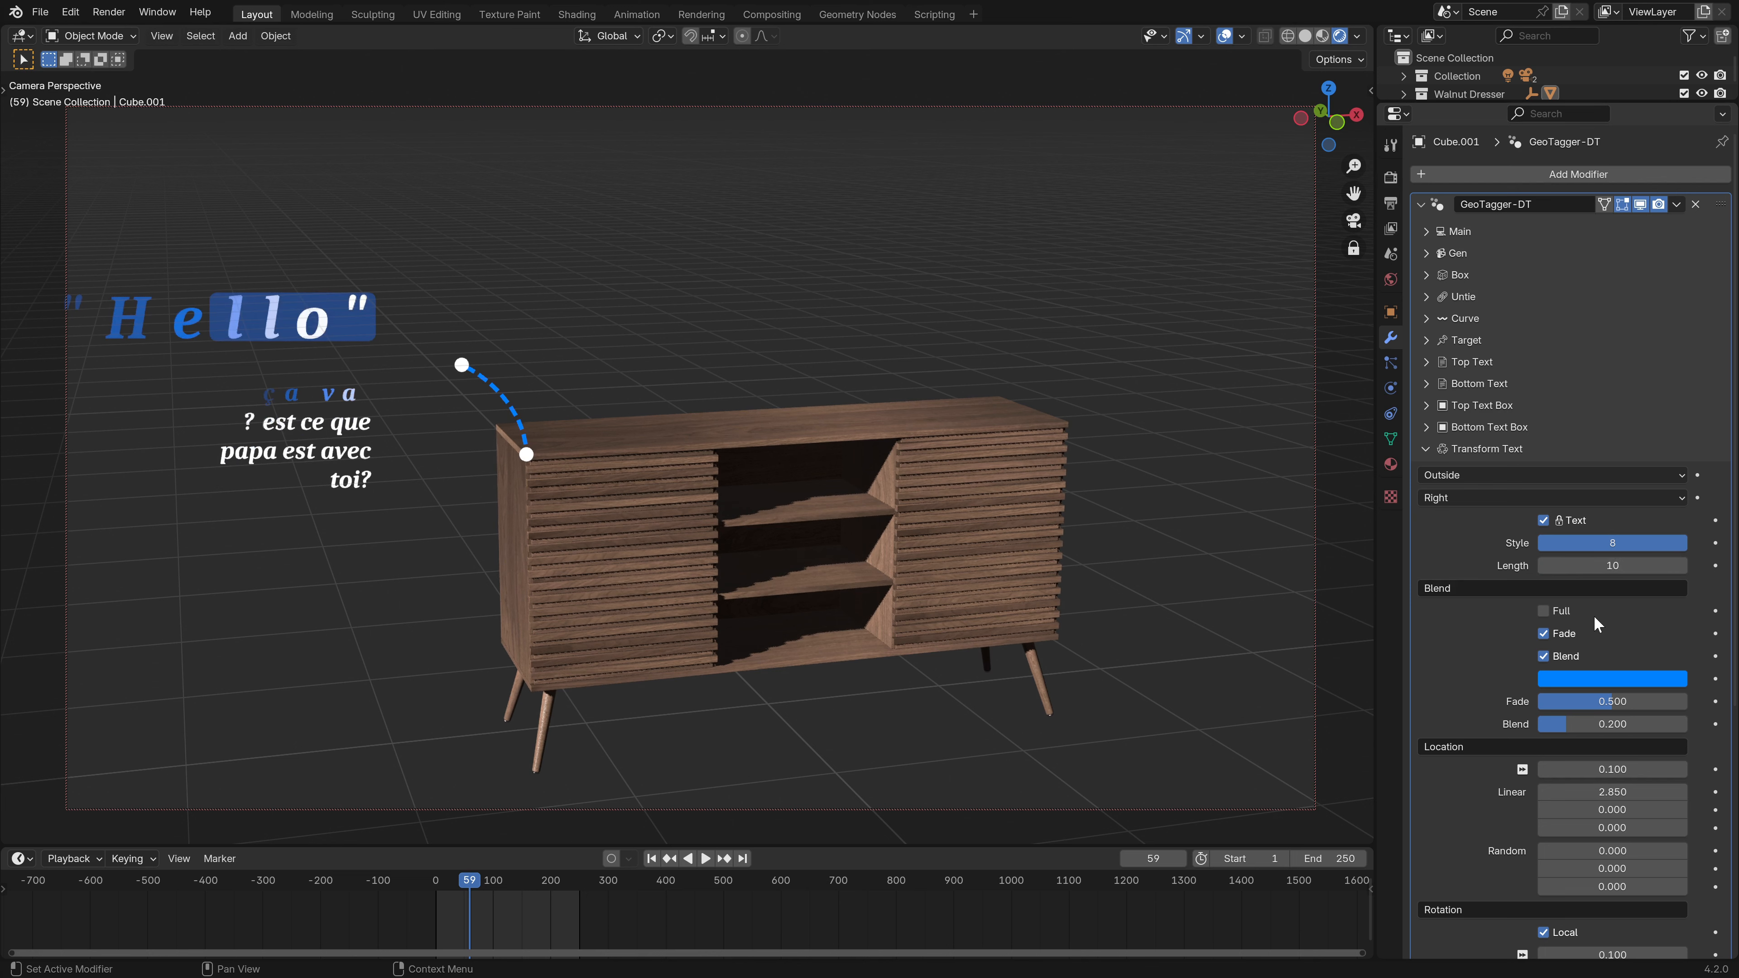
- Try the text blend with Fade off and Full on, preview it in playback, and restore both options
left_click(1545, 633)
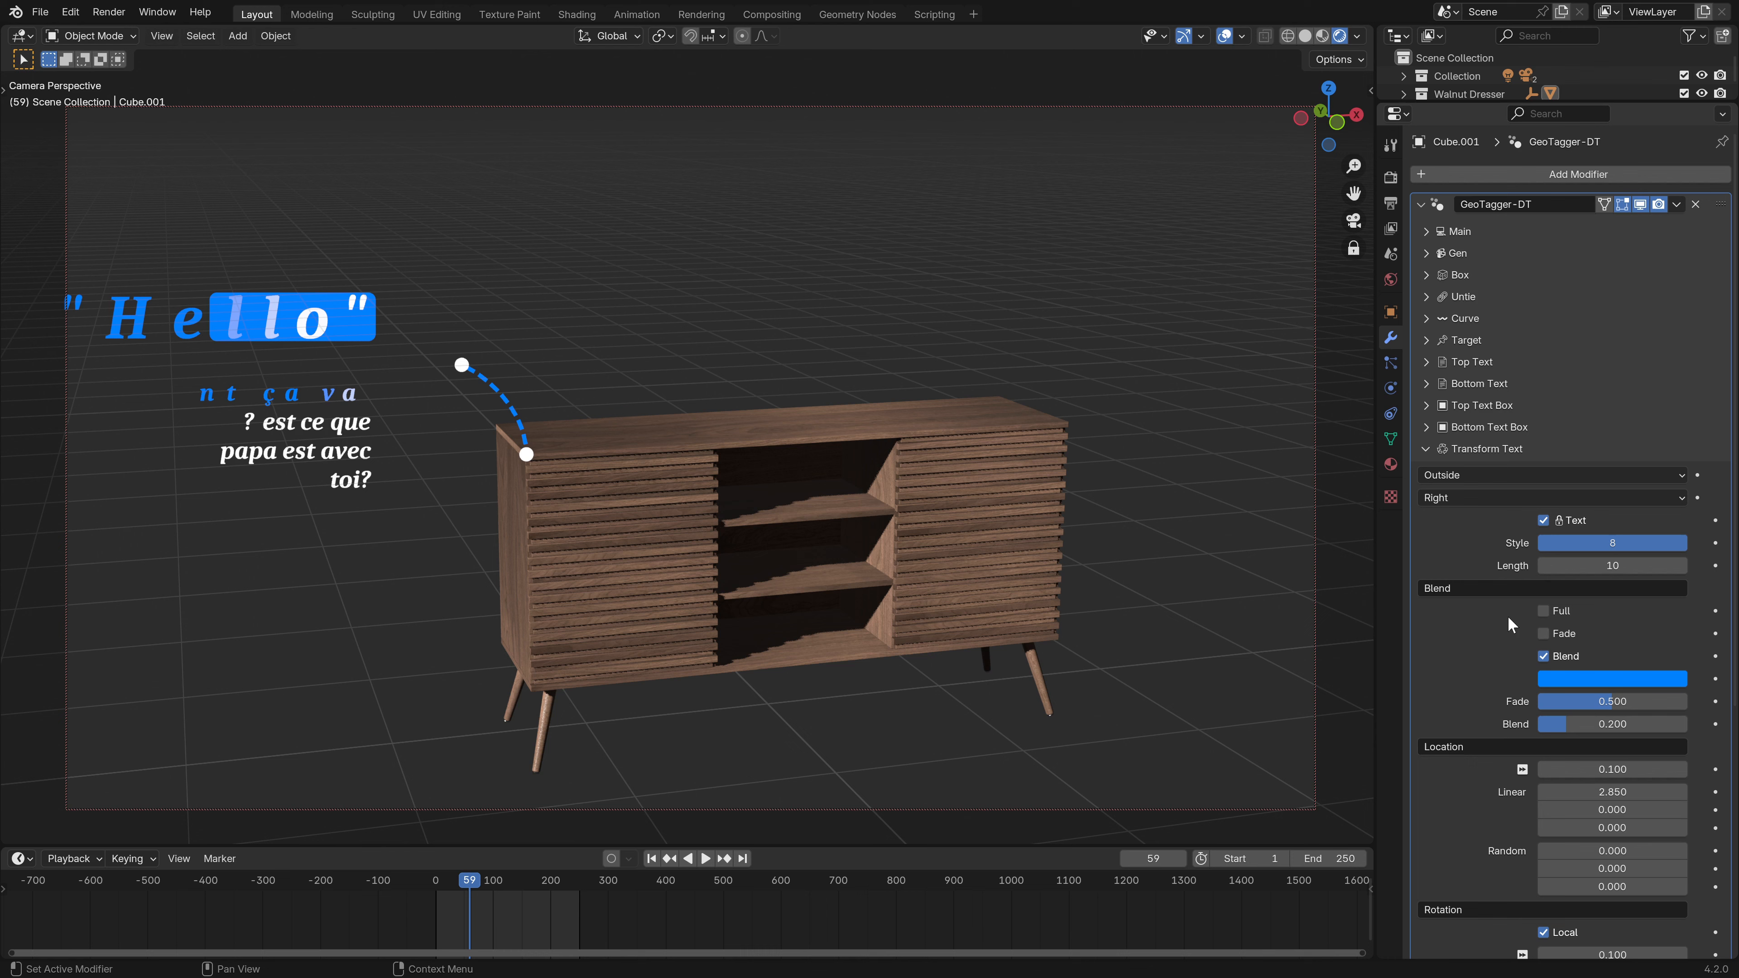
left_click(1545, 612)
middle_click_drag(345, 396, 574, 378, "shift")
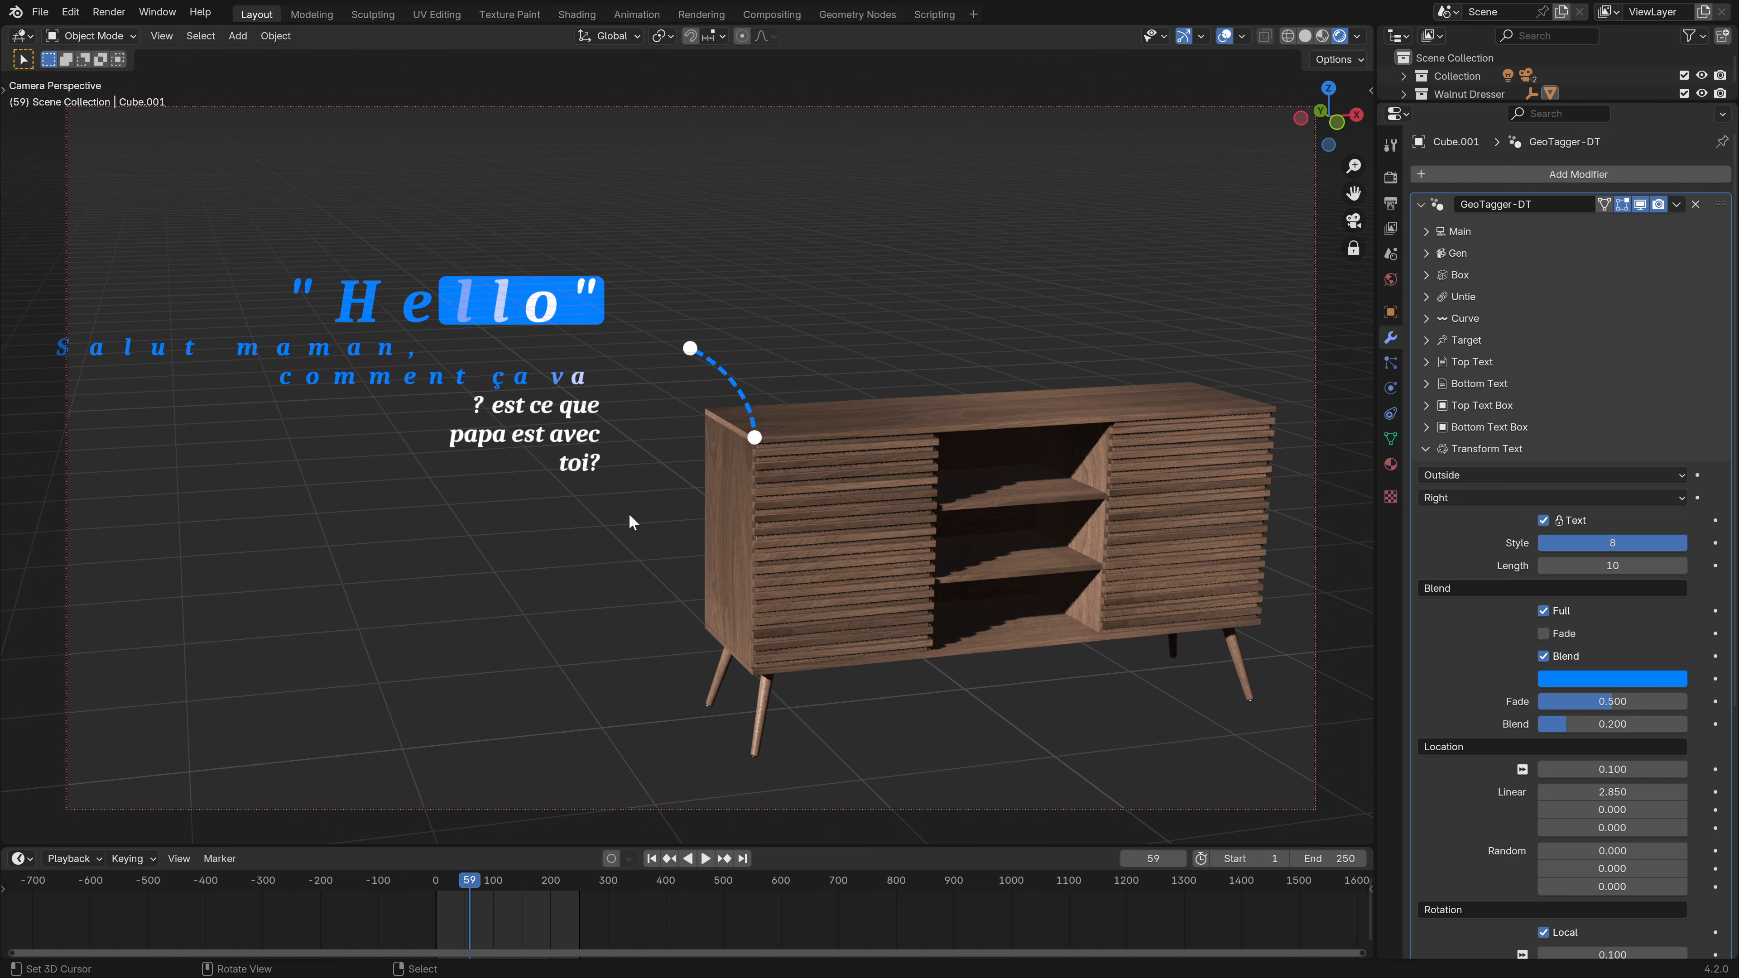
key("space")
key("Escape")
left_click(1544, 611)
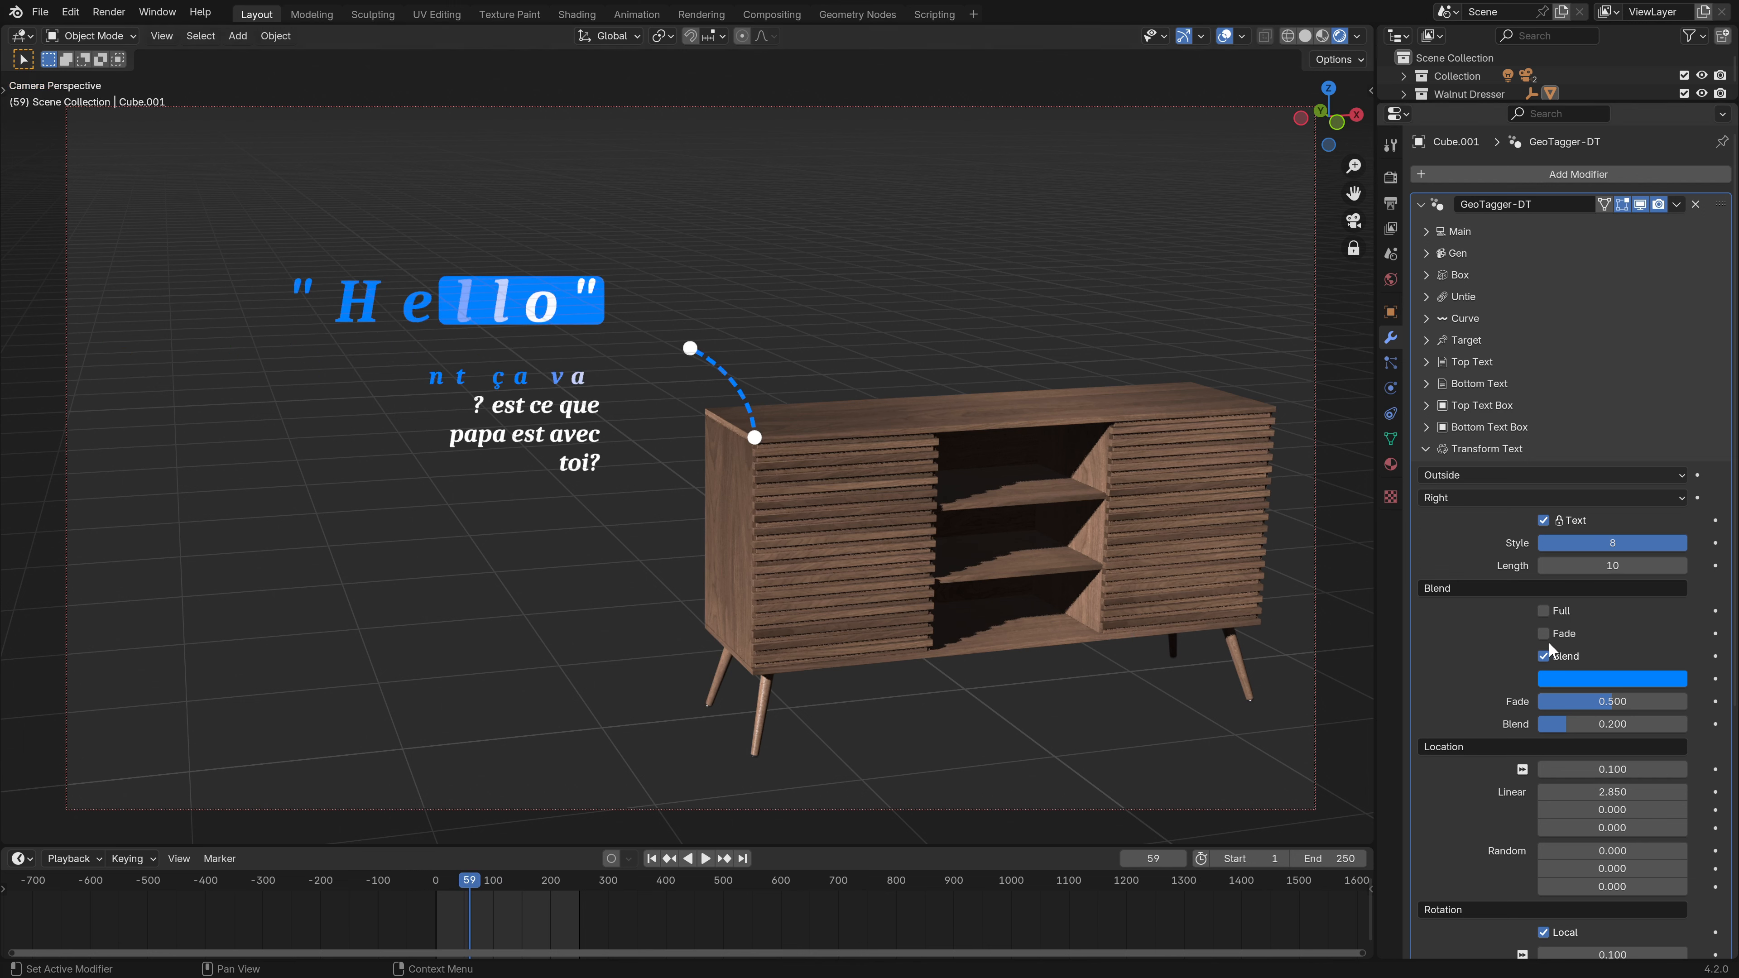
left_click(1543, 633)
- Try a lower Fade amount for the text blend, turn Fade off, and reset the amount to 0.500
left_click_drag(1655, 701, 1615, 701)
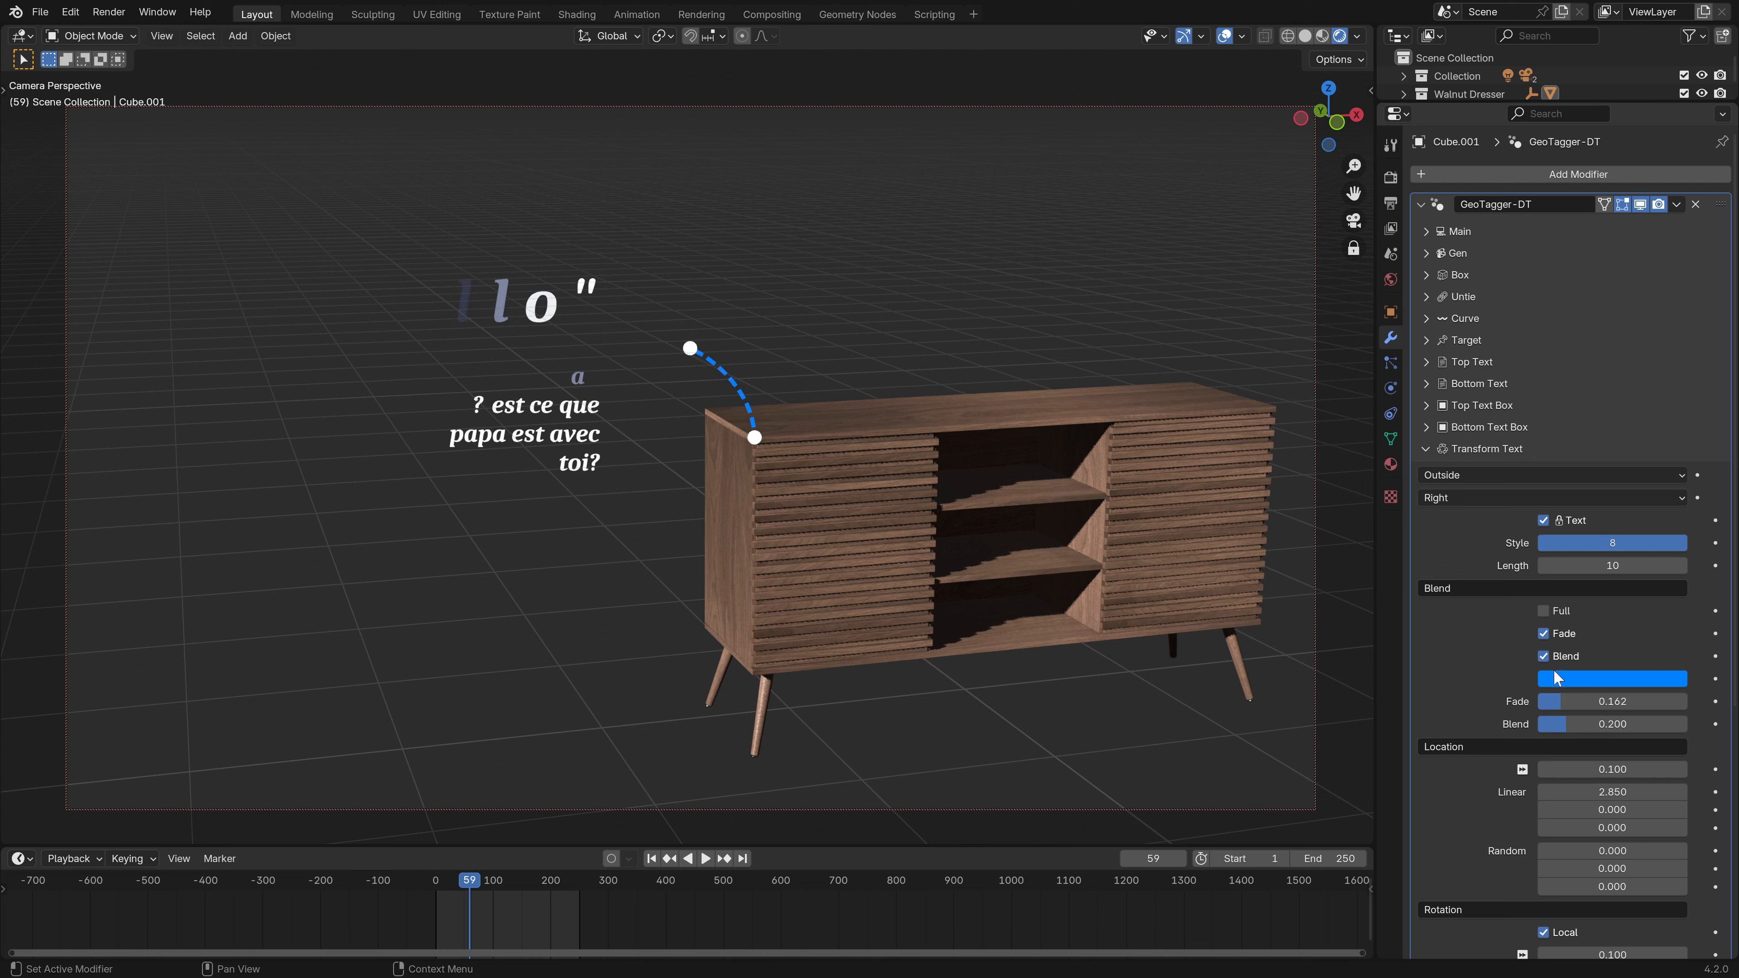
left_click(1544, 632)
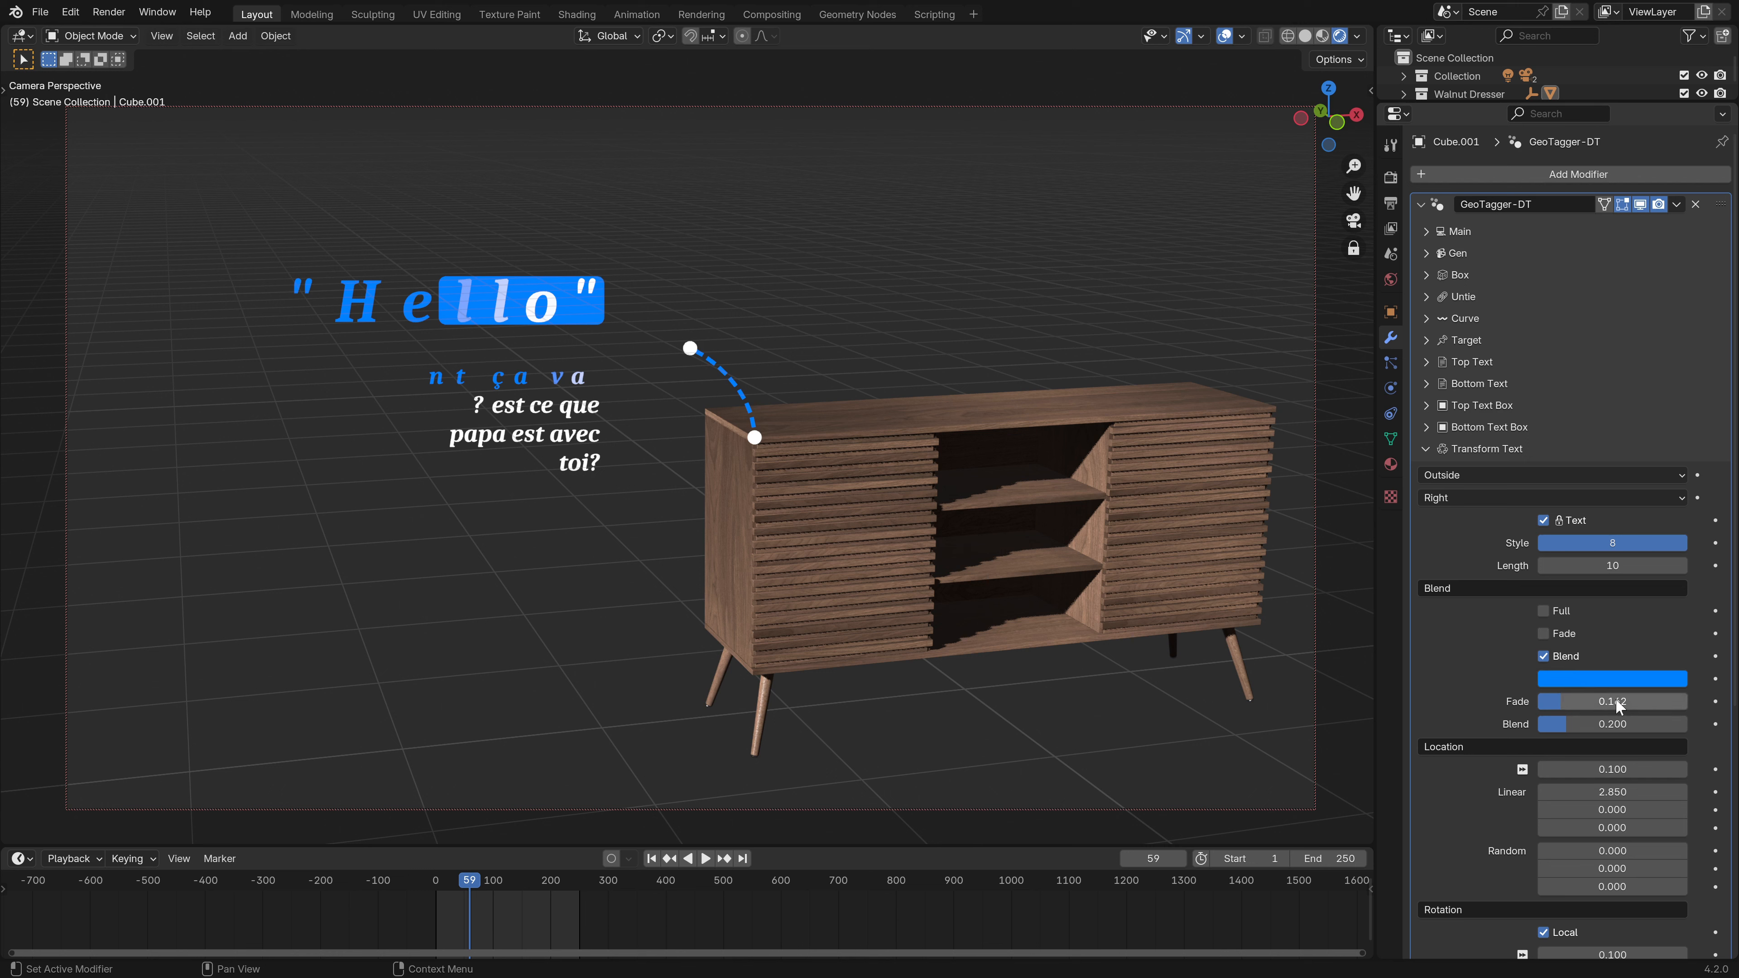
key("BackSpace")
- Change the text blend colour to orange, preview the letter animation, and turn Fade on
left_click_drag(1603, 721, 1602, 721)
left_click(1587, 682)
left_click_drag(1575, 527, 1550, 520)
key("space")
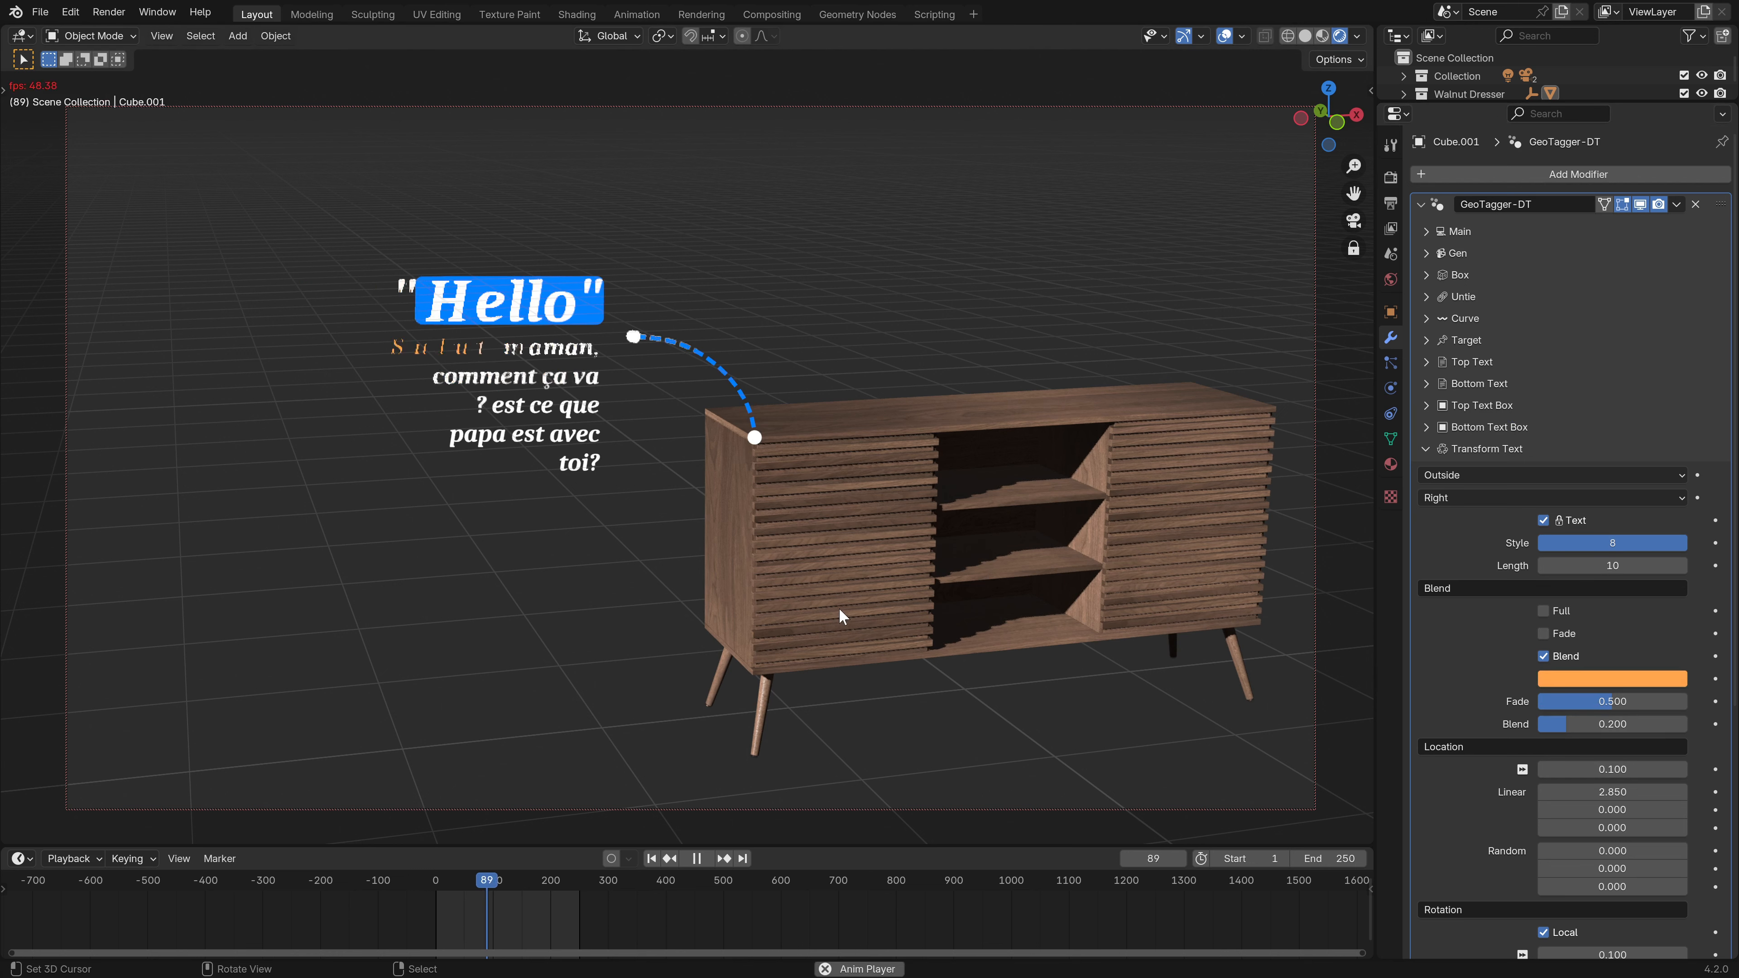
key("Escape")
left_click(1545, 633)
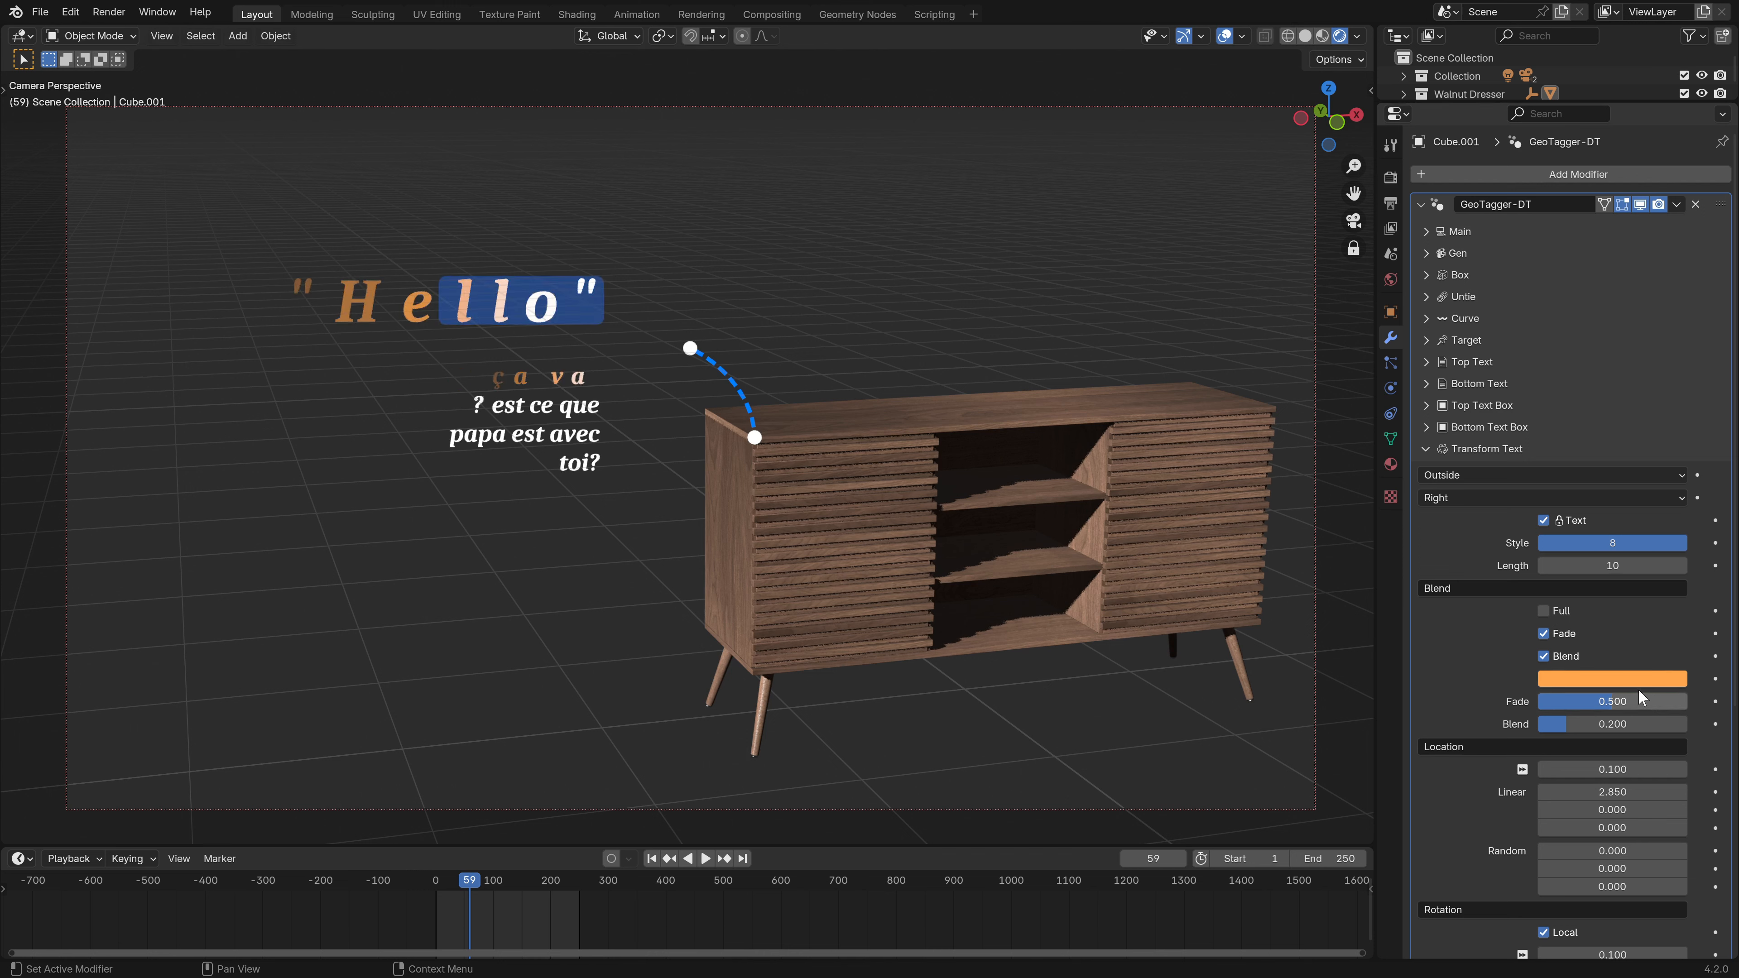
- Set the X value of the text transform's linear location offset to 0
scroll(1567, 687, "down", 5)
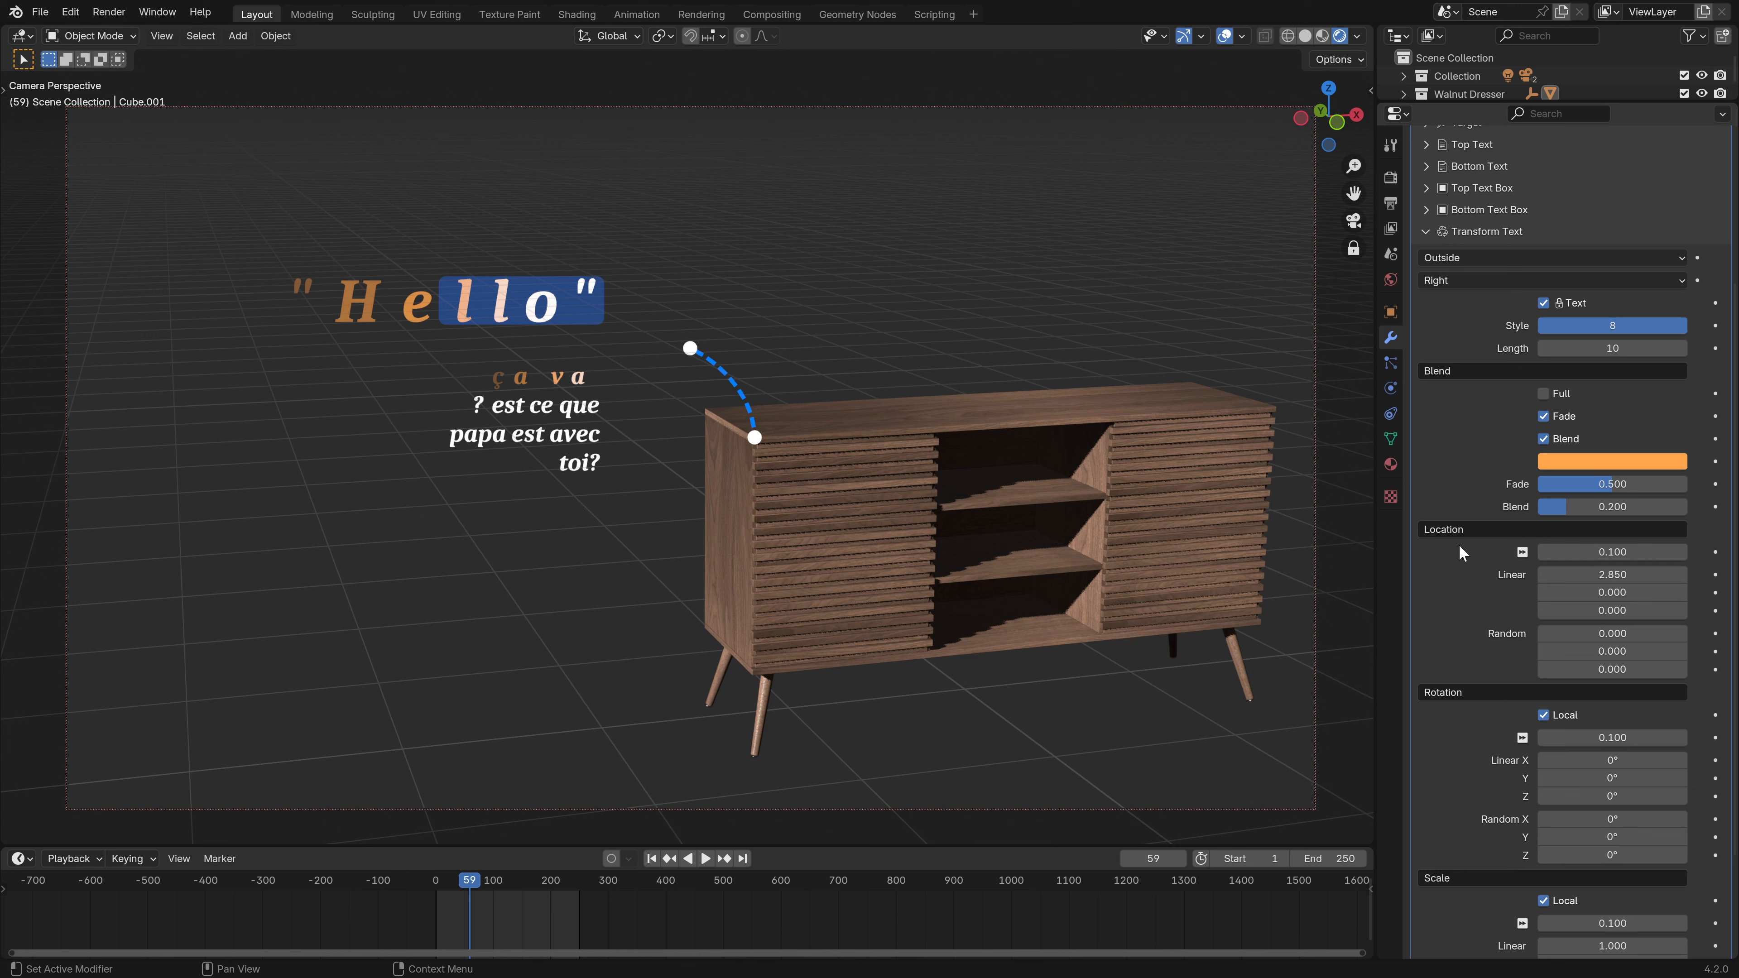
scroll(1460, 554, "down", 2)
scroll(1502, 531, "down", 2)
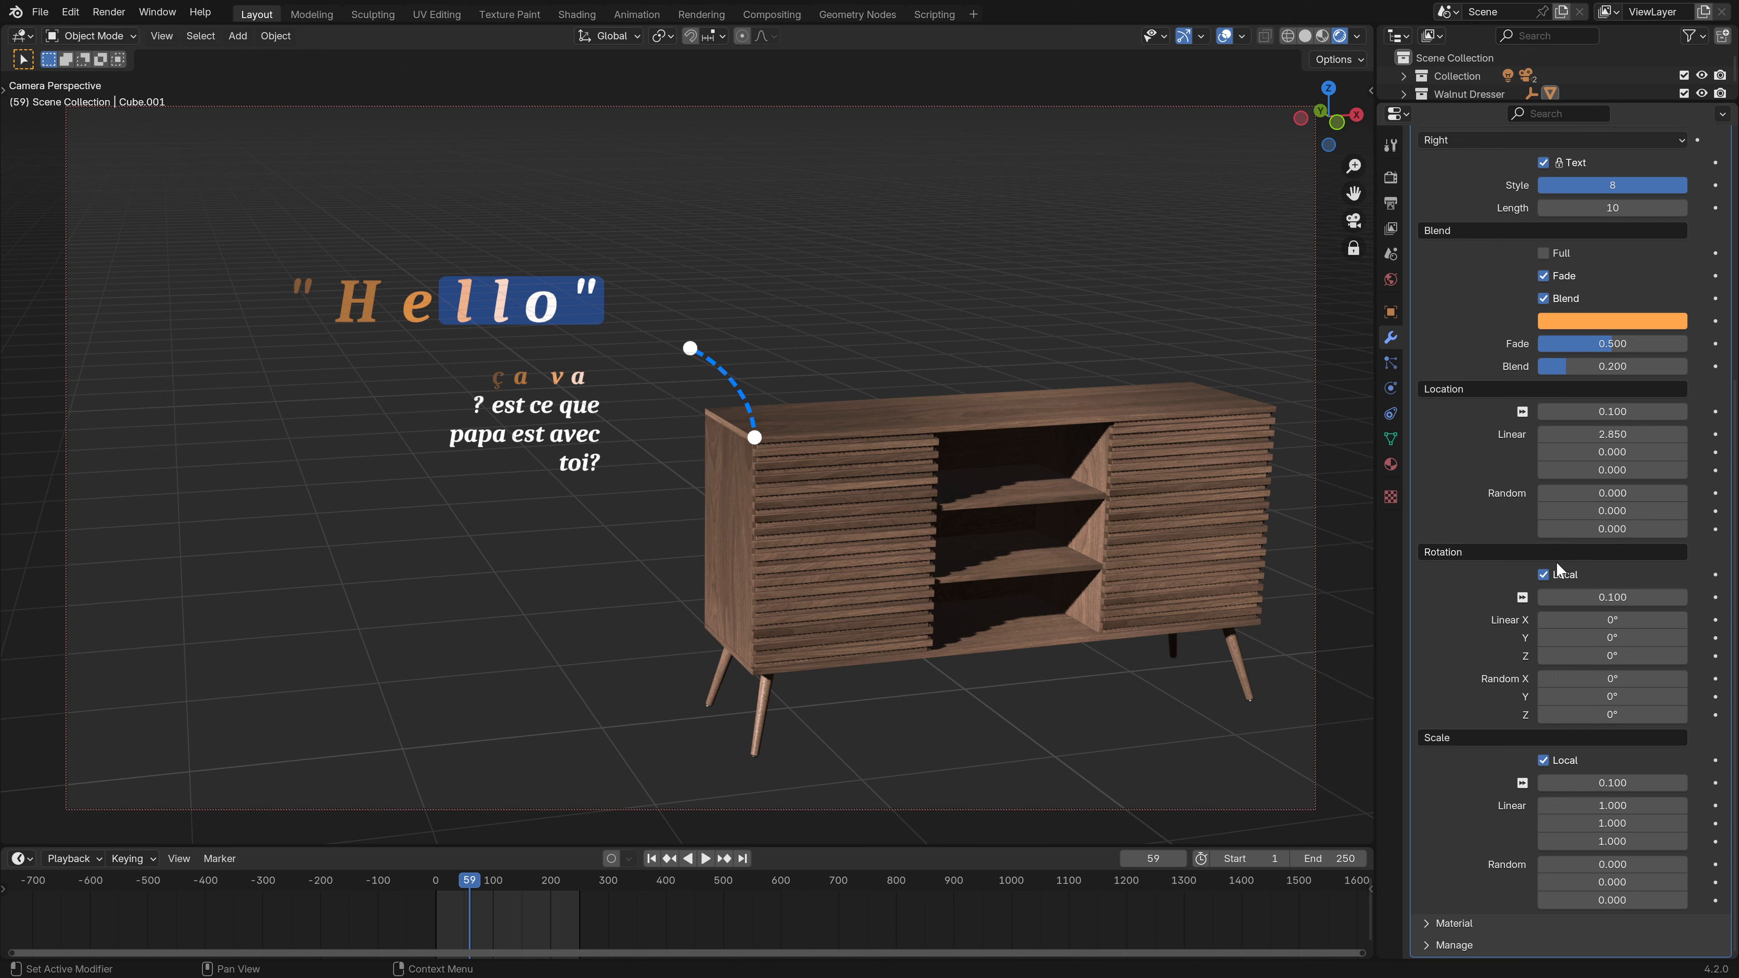
scroll(1548, 572, "up", 3)
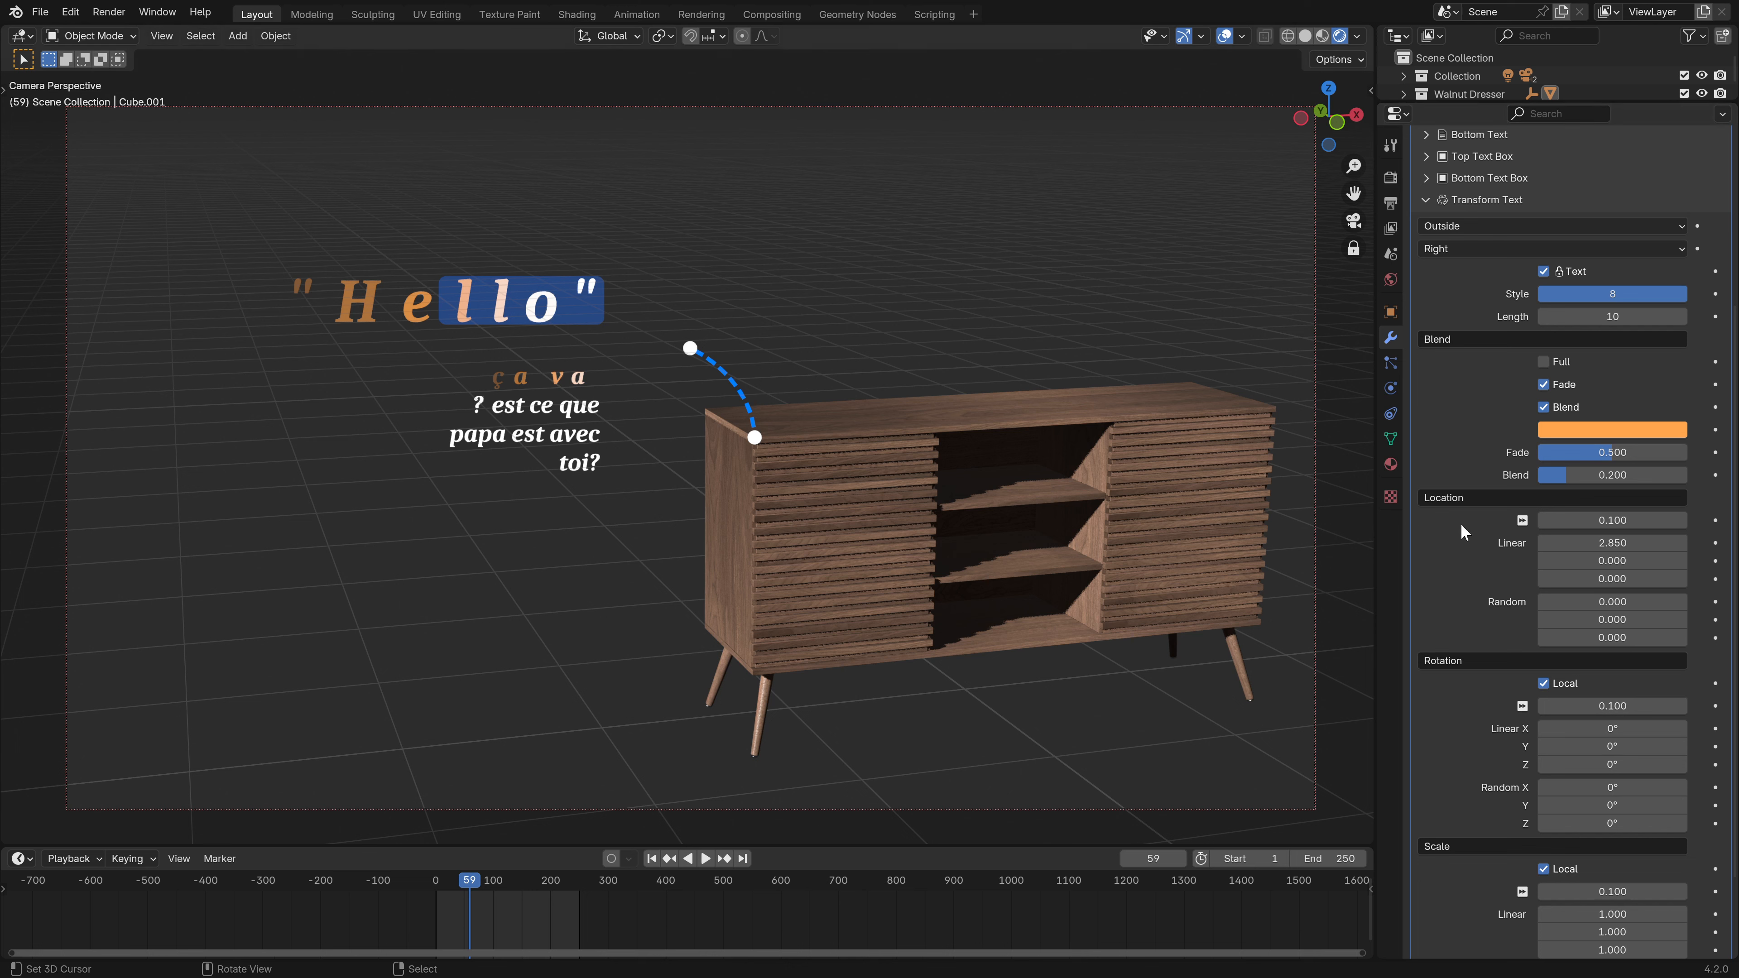
mouse_move(1595, 543)
left_mouse_down()
mouse_move(1698, 542)
mouse_move(1599, 542)
left_mouse_up()
left_click(1599, 542)
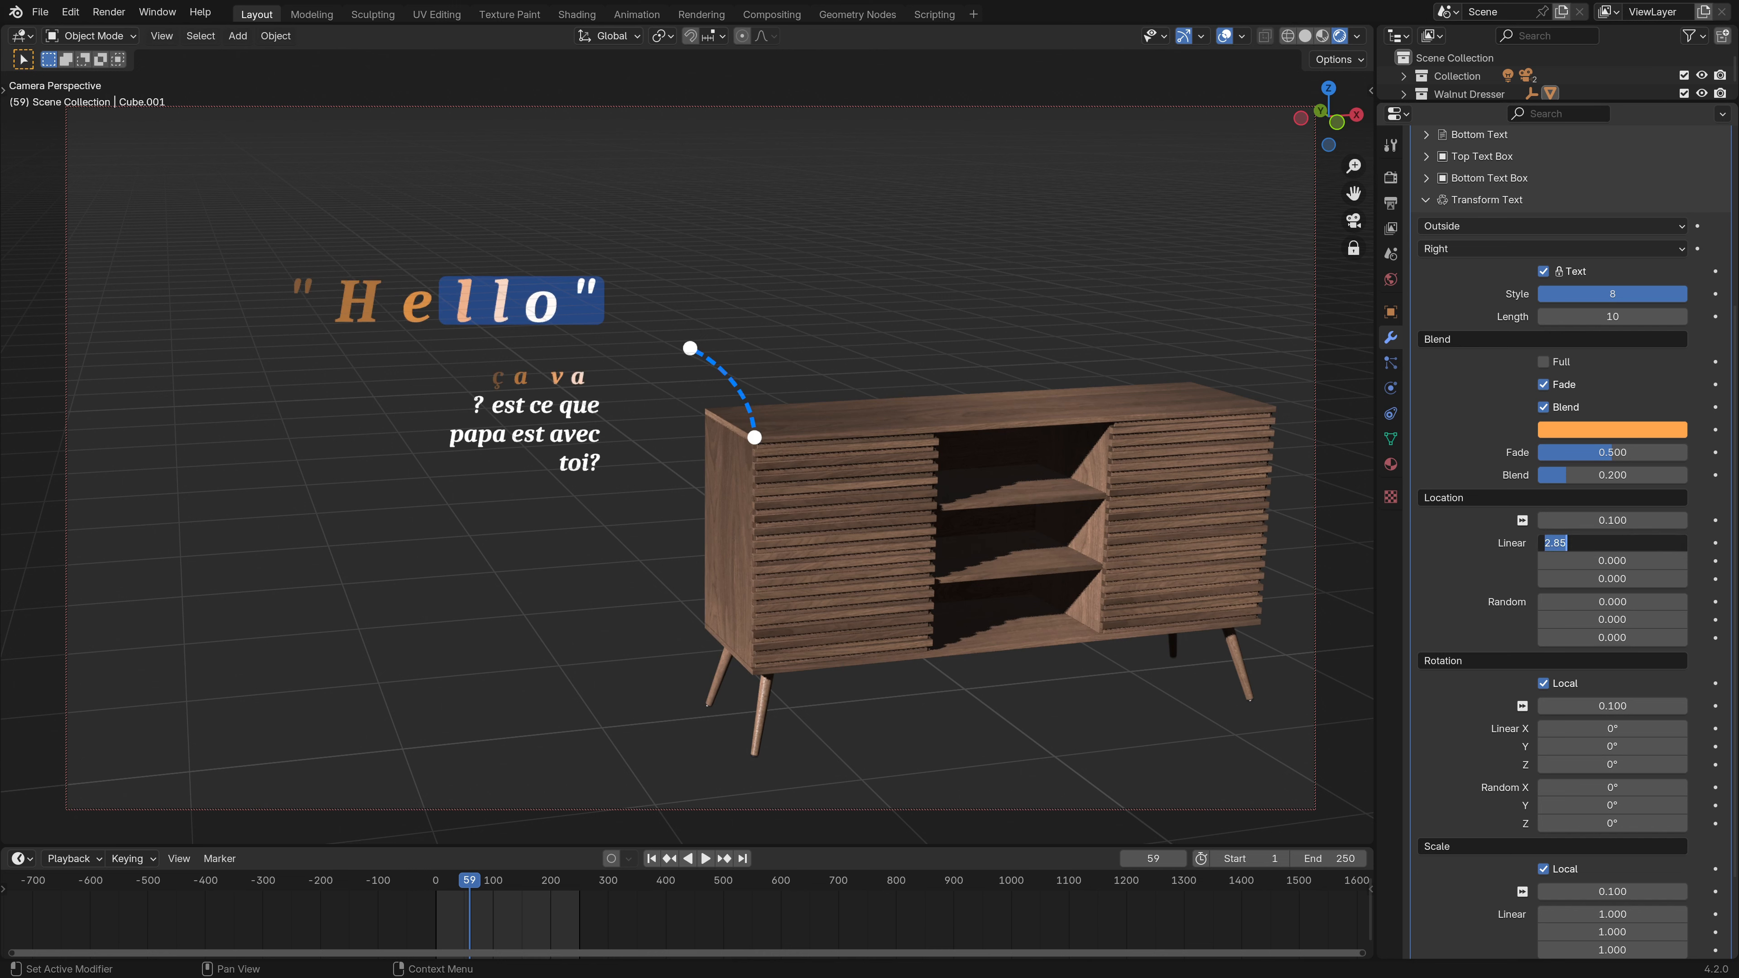
key("Return")
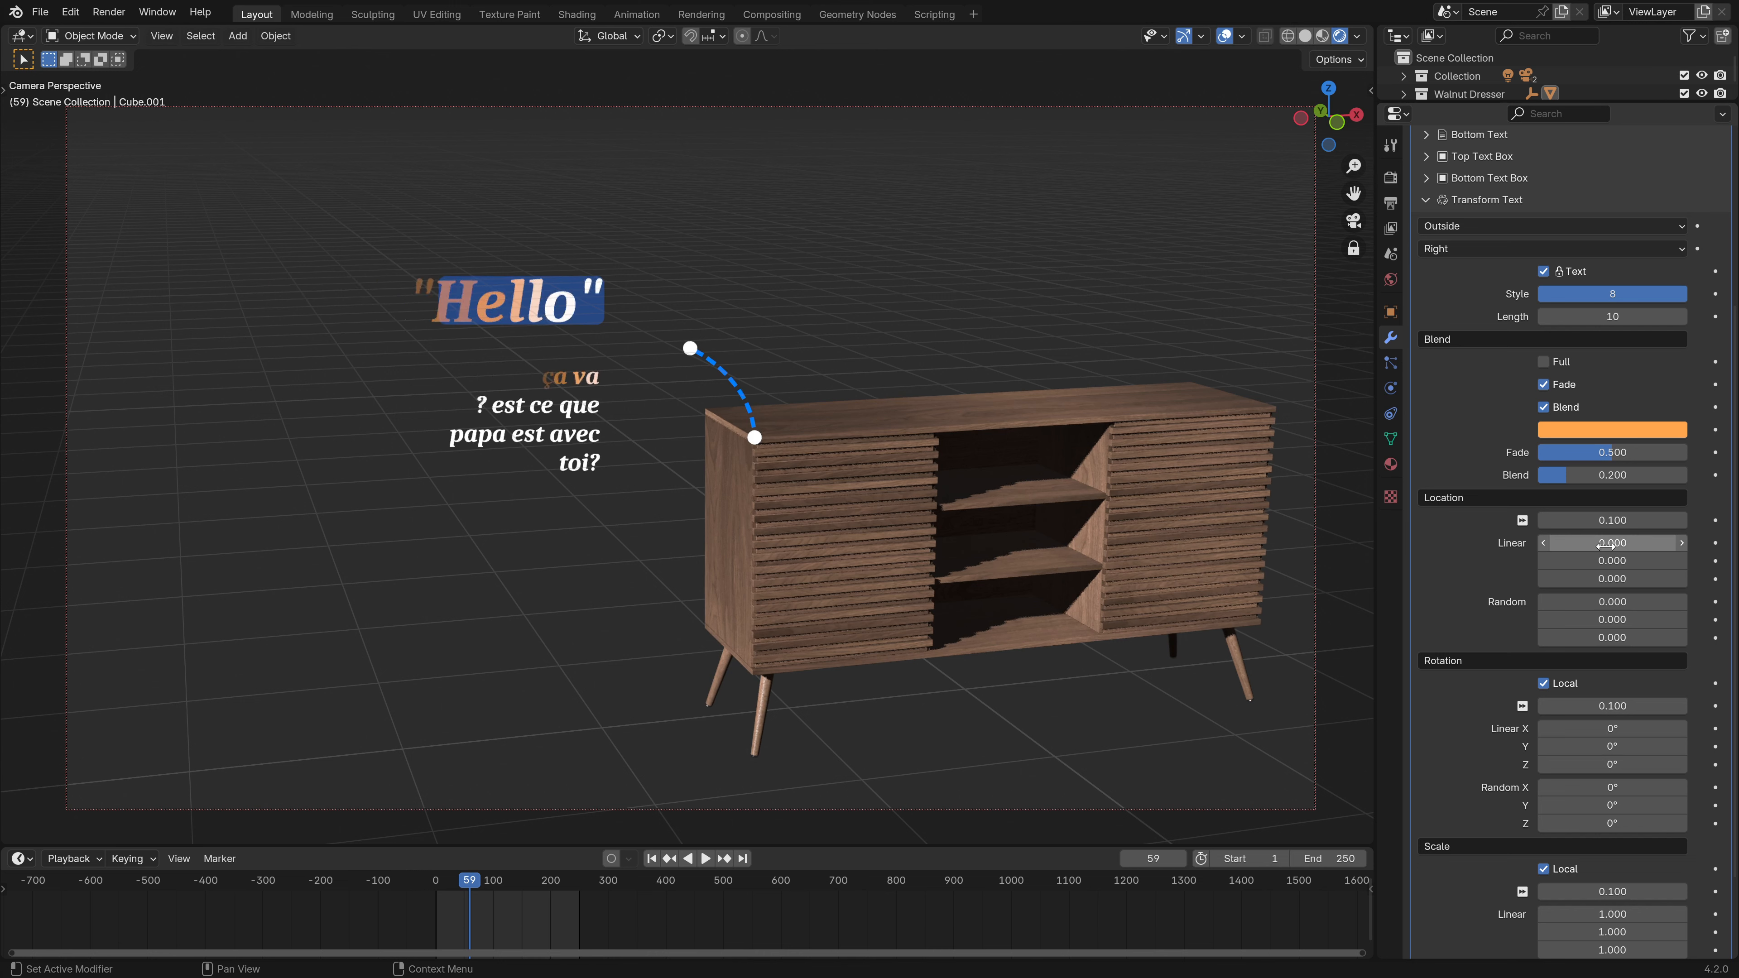
- Try a random Z location offset of 2.890 on the letters and preview it in playback
left_click_drag(1612, 601, 1657, 640)
right_click(1613, 601)
key("space")
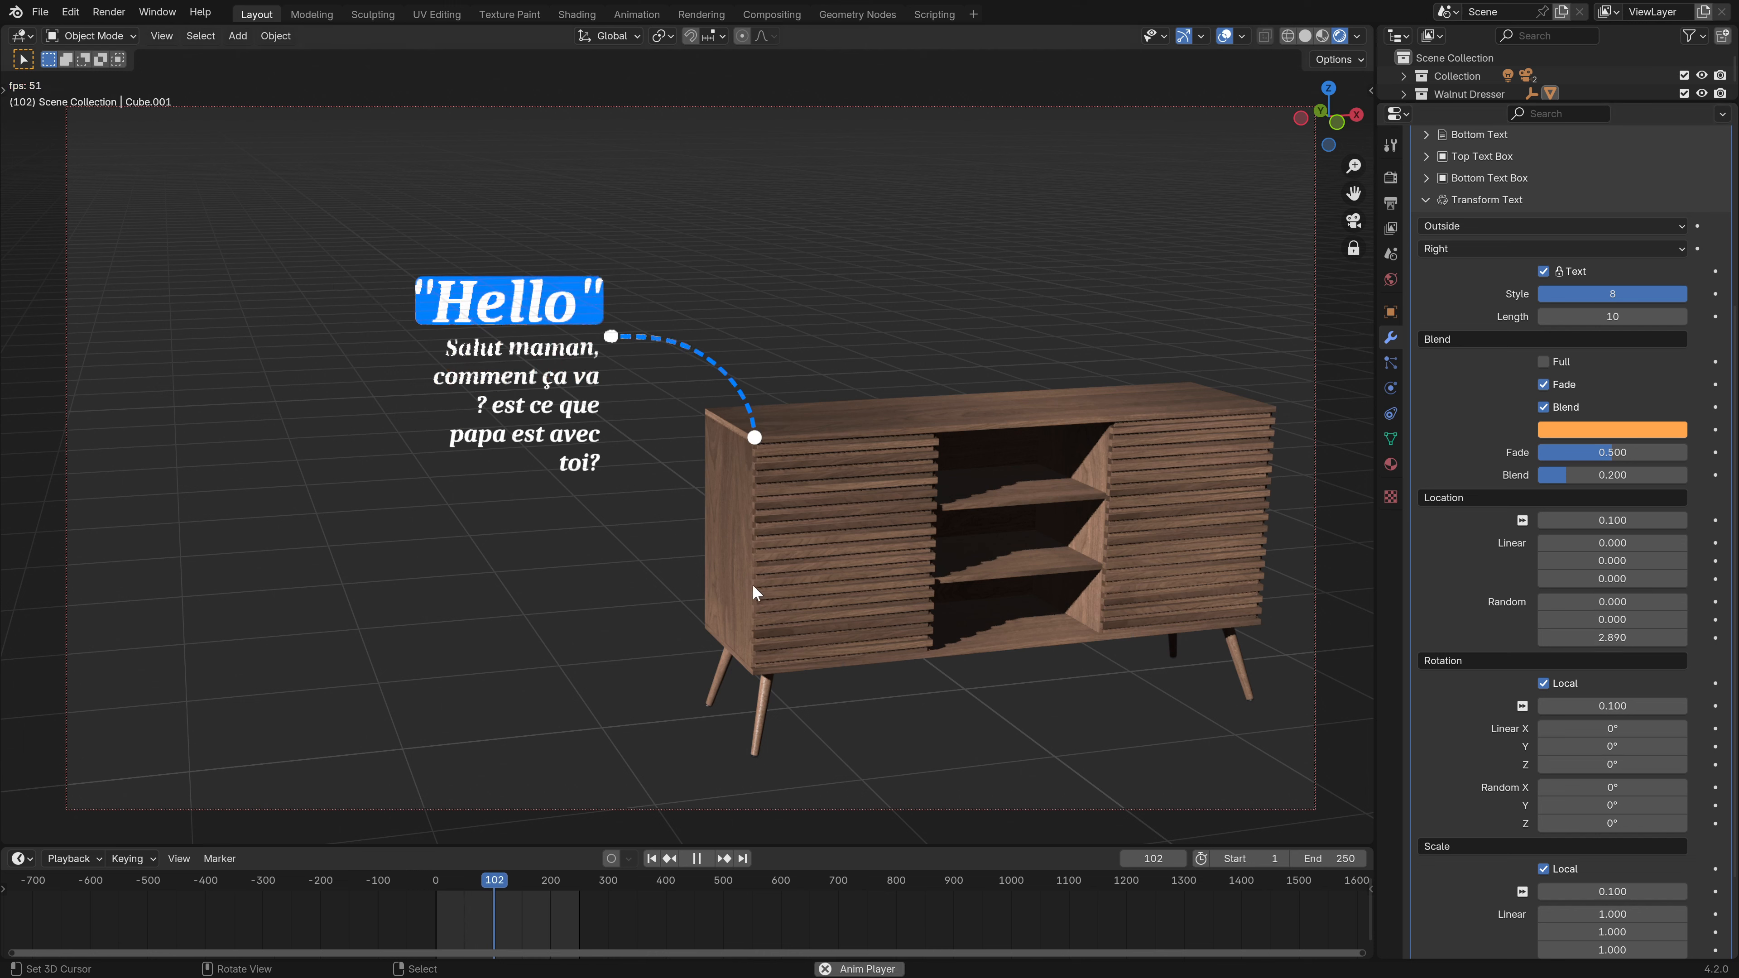
key("Escape")
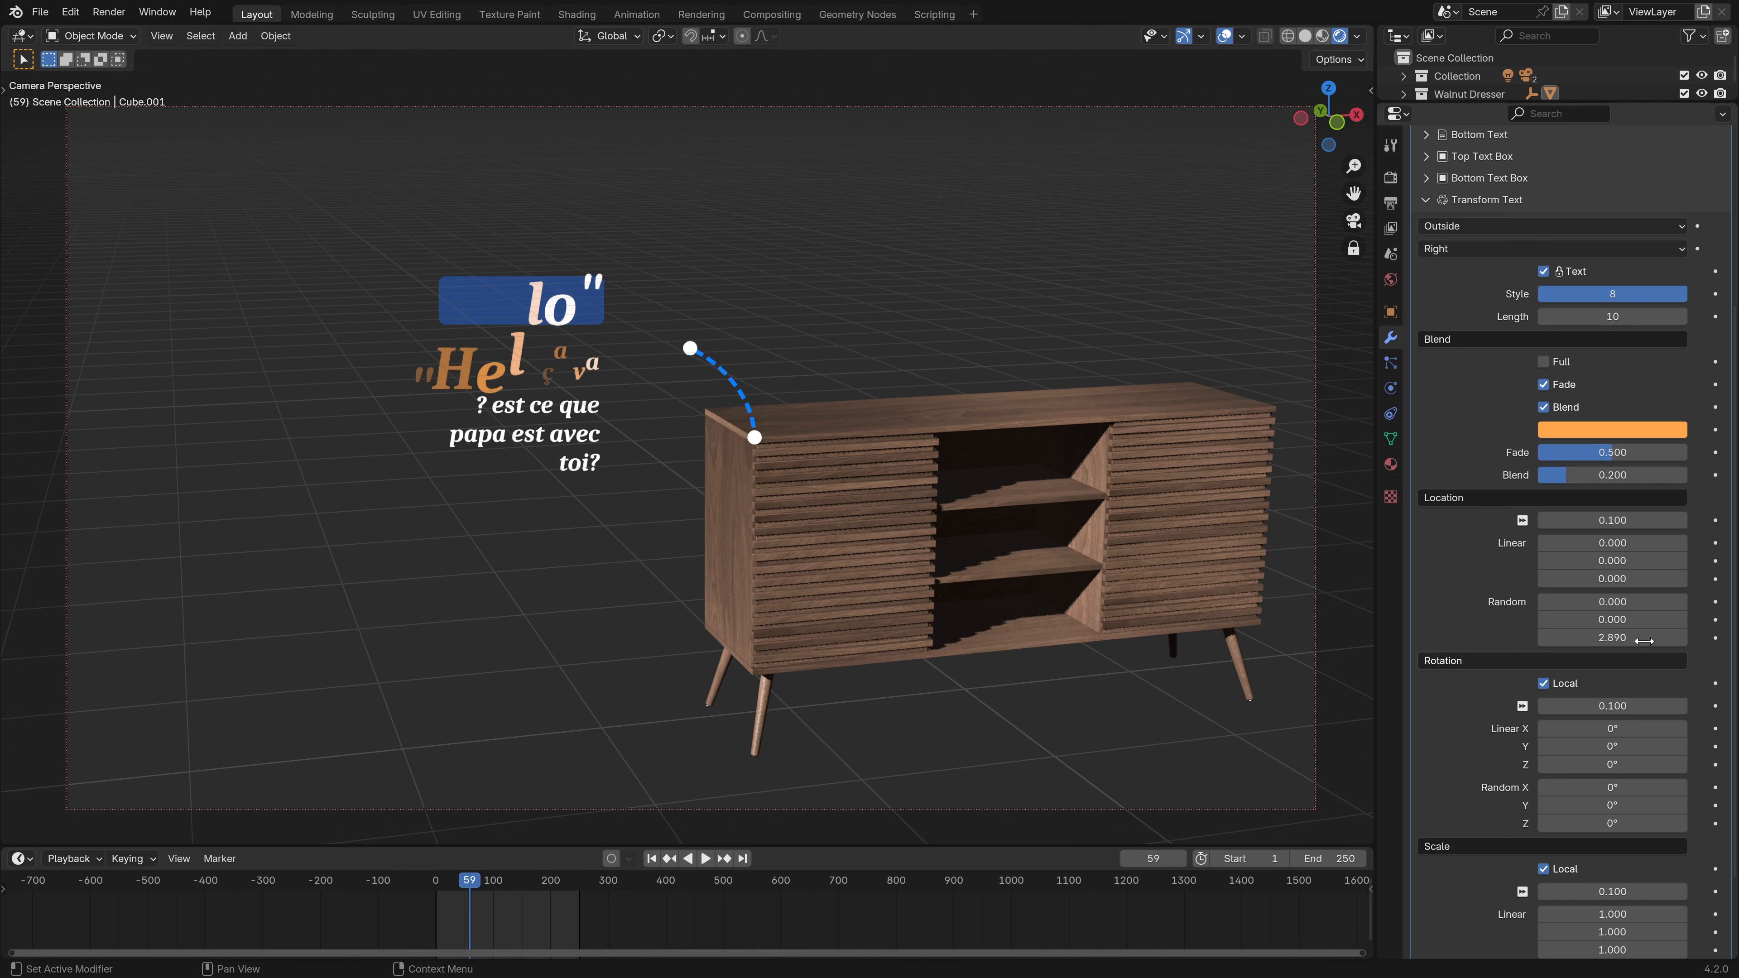
- Set the random Z location offset to 0 and reset the linear X location offset to 0.500
double_click(1613, 637)
type("0")
key("Return")
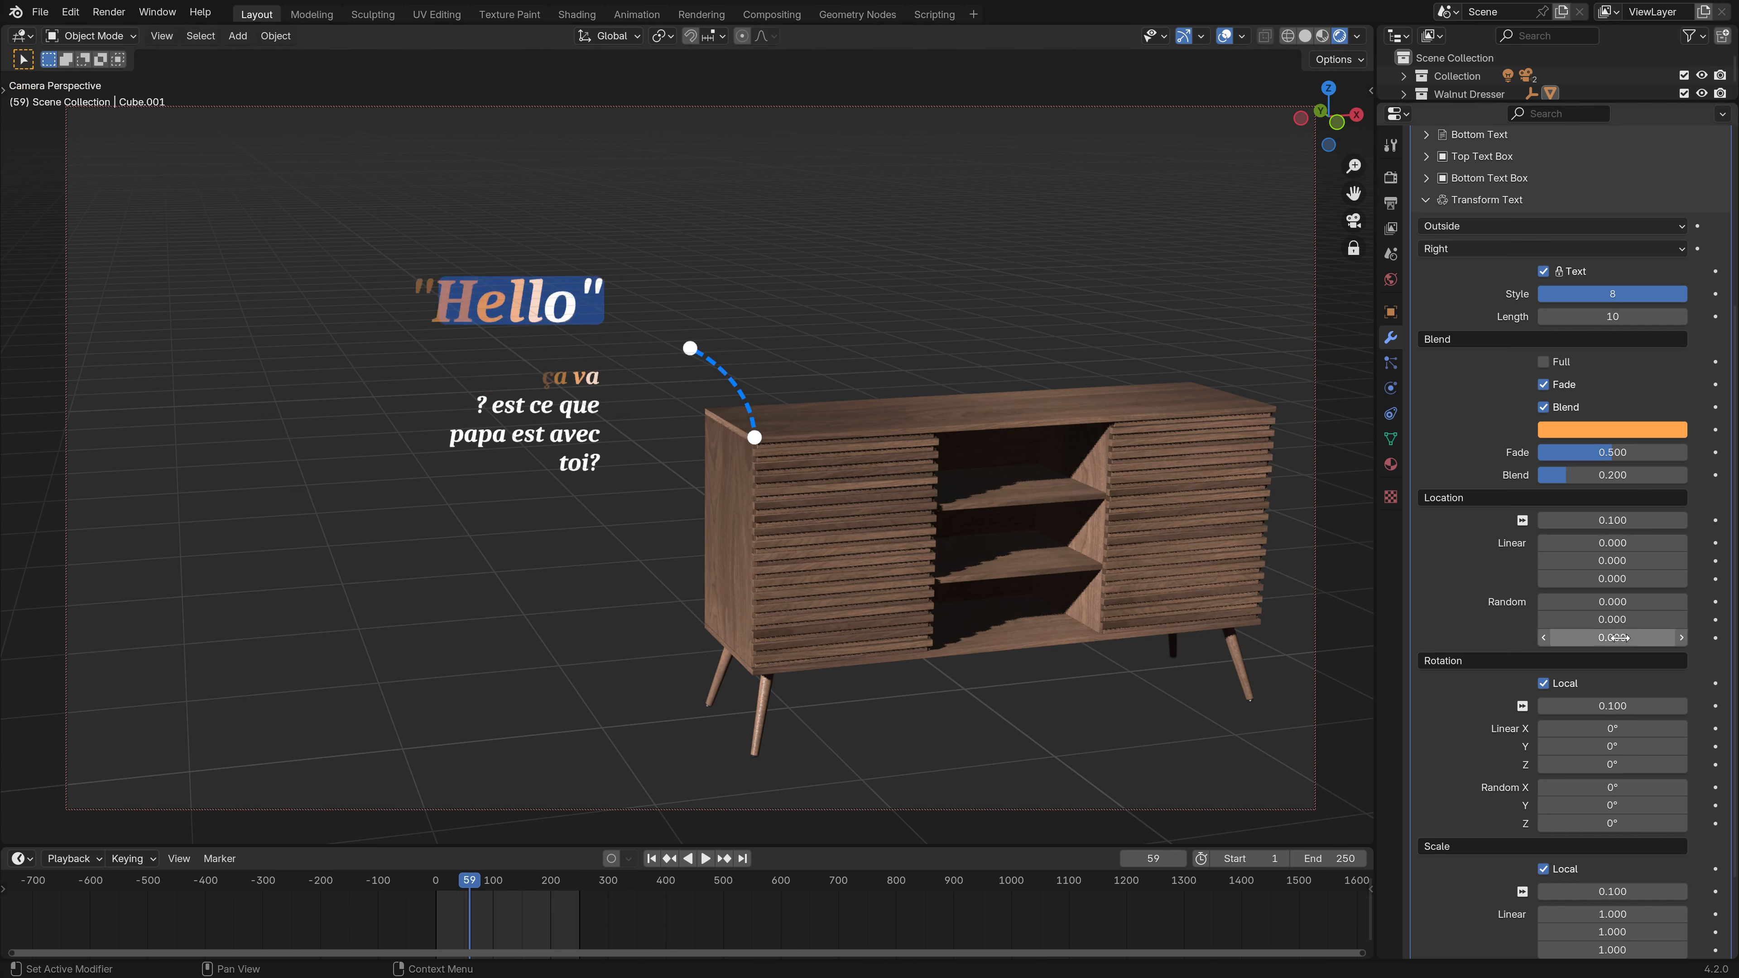
key("BackSpace")
- Try a linear X rotation of 78.6° on the letters and preview it in playback
scroll(1534, 698, "down", 4)
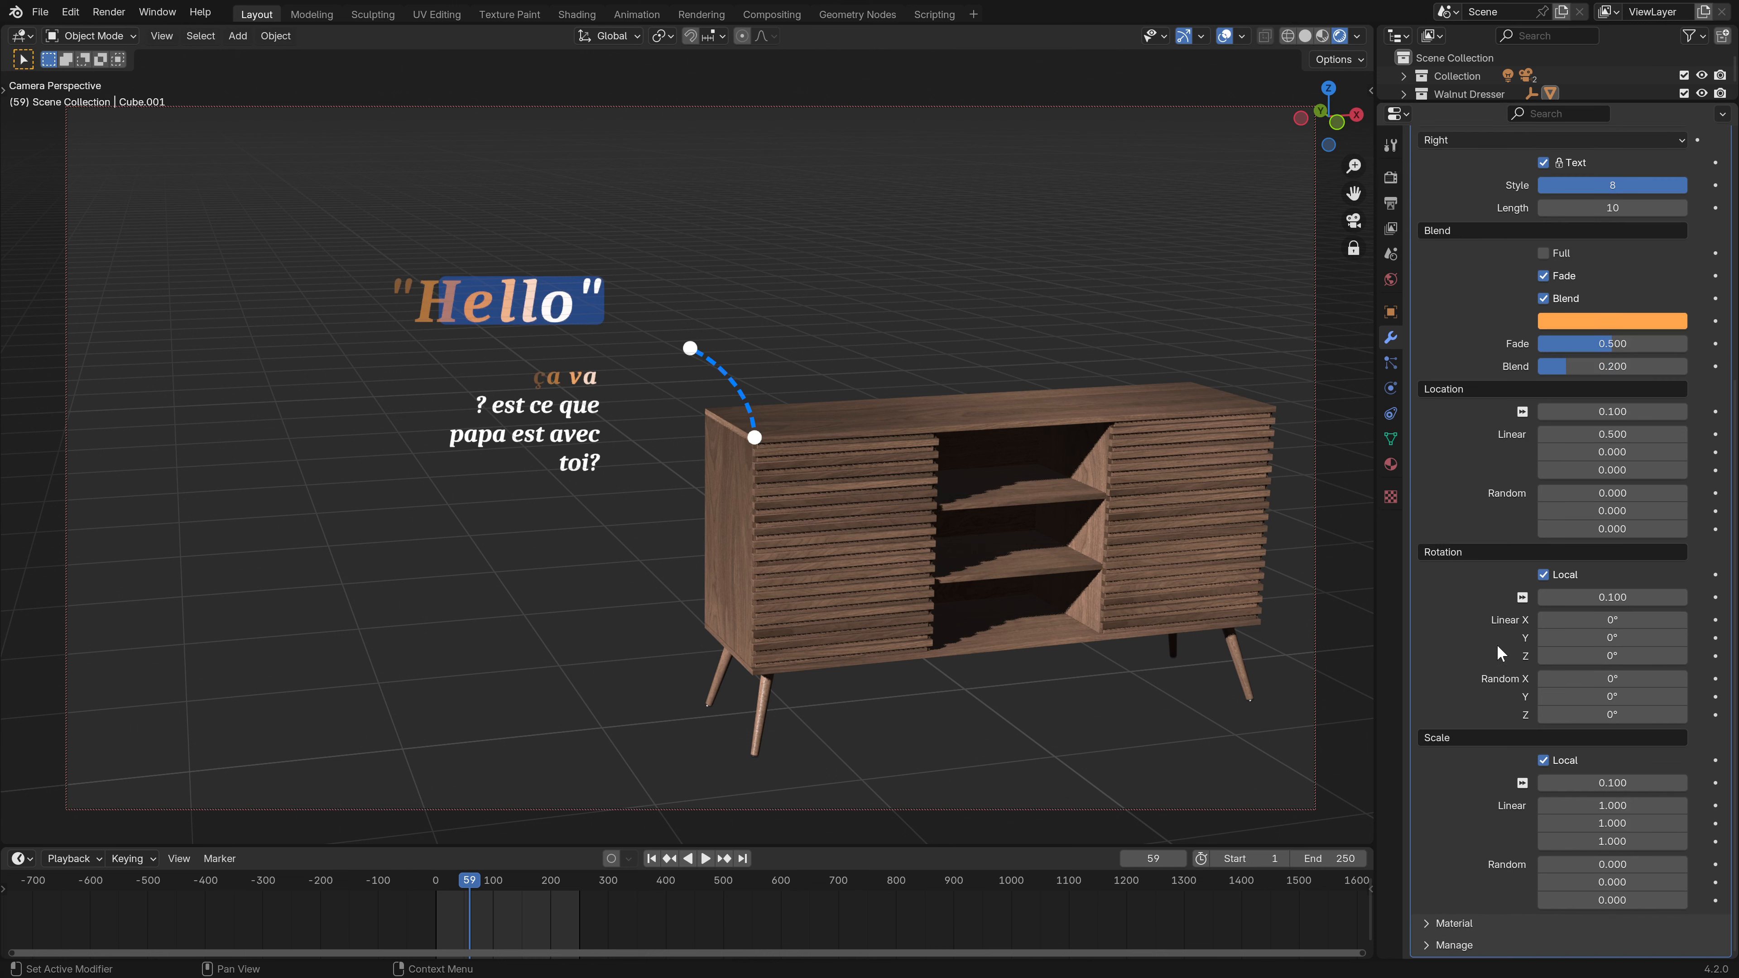
left_click_drag(1603, 623, 1685, 619)
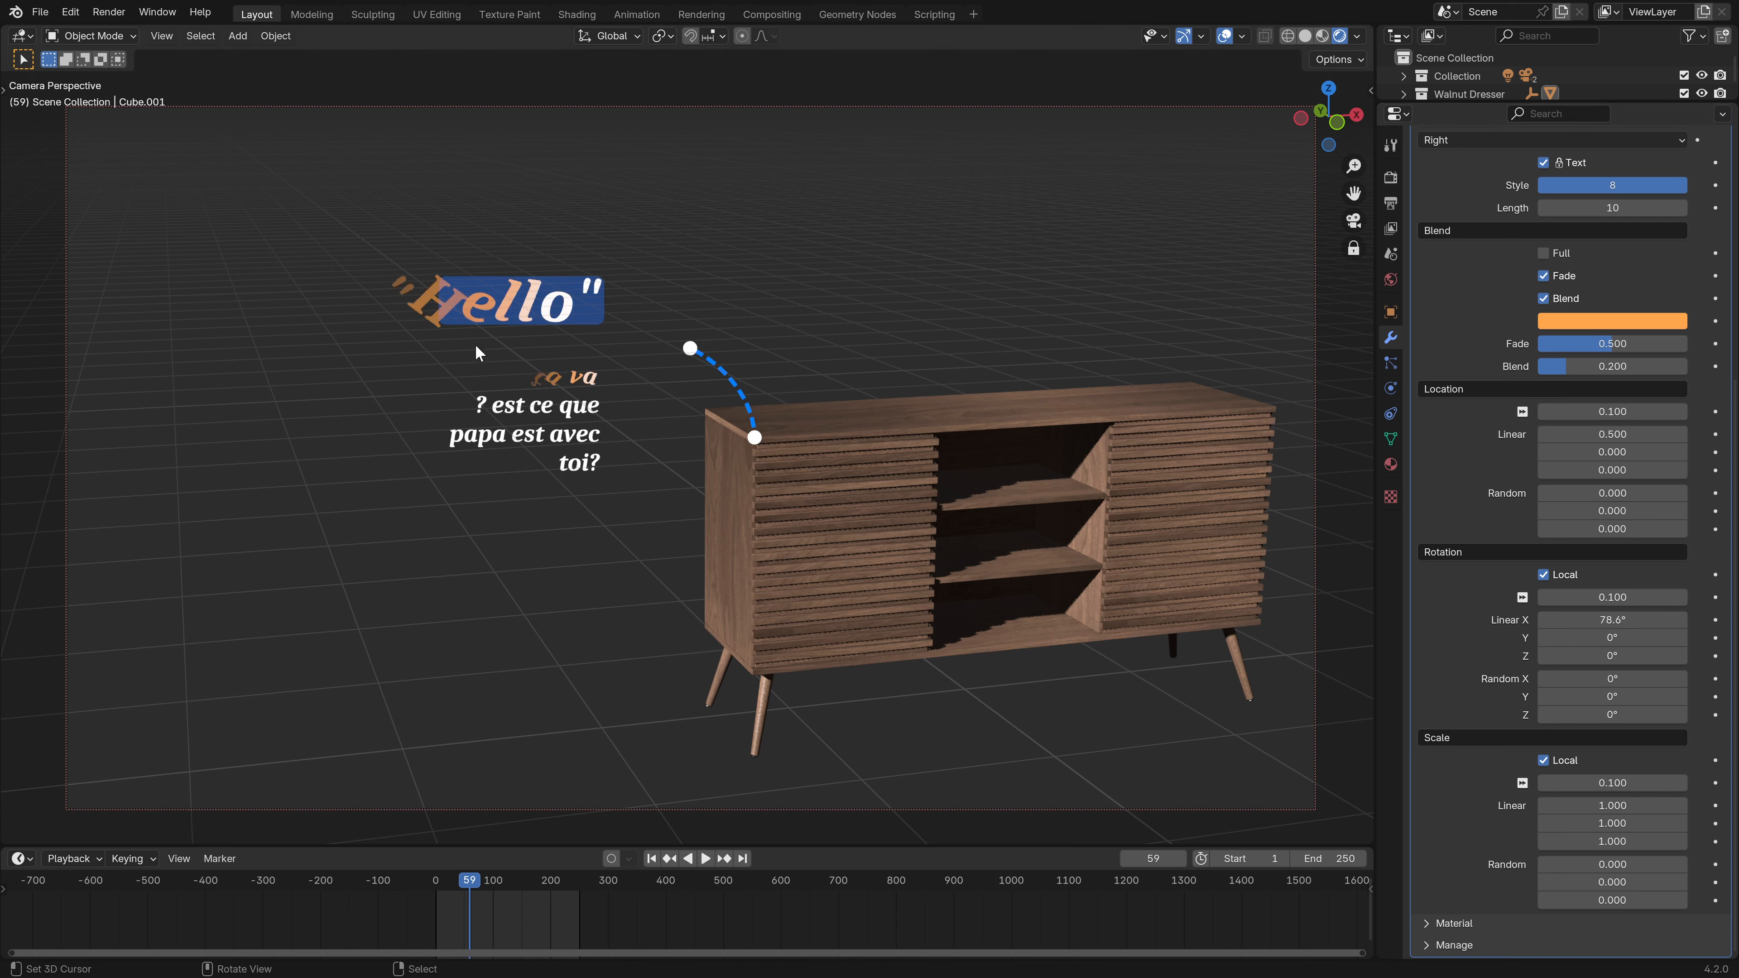
key("space")
key("Escape")
- Turn off Local for the text rotation and preview the letters, including with a linear X rotation of -90°
left_click(1549, 575)
key("space")
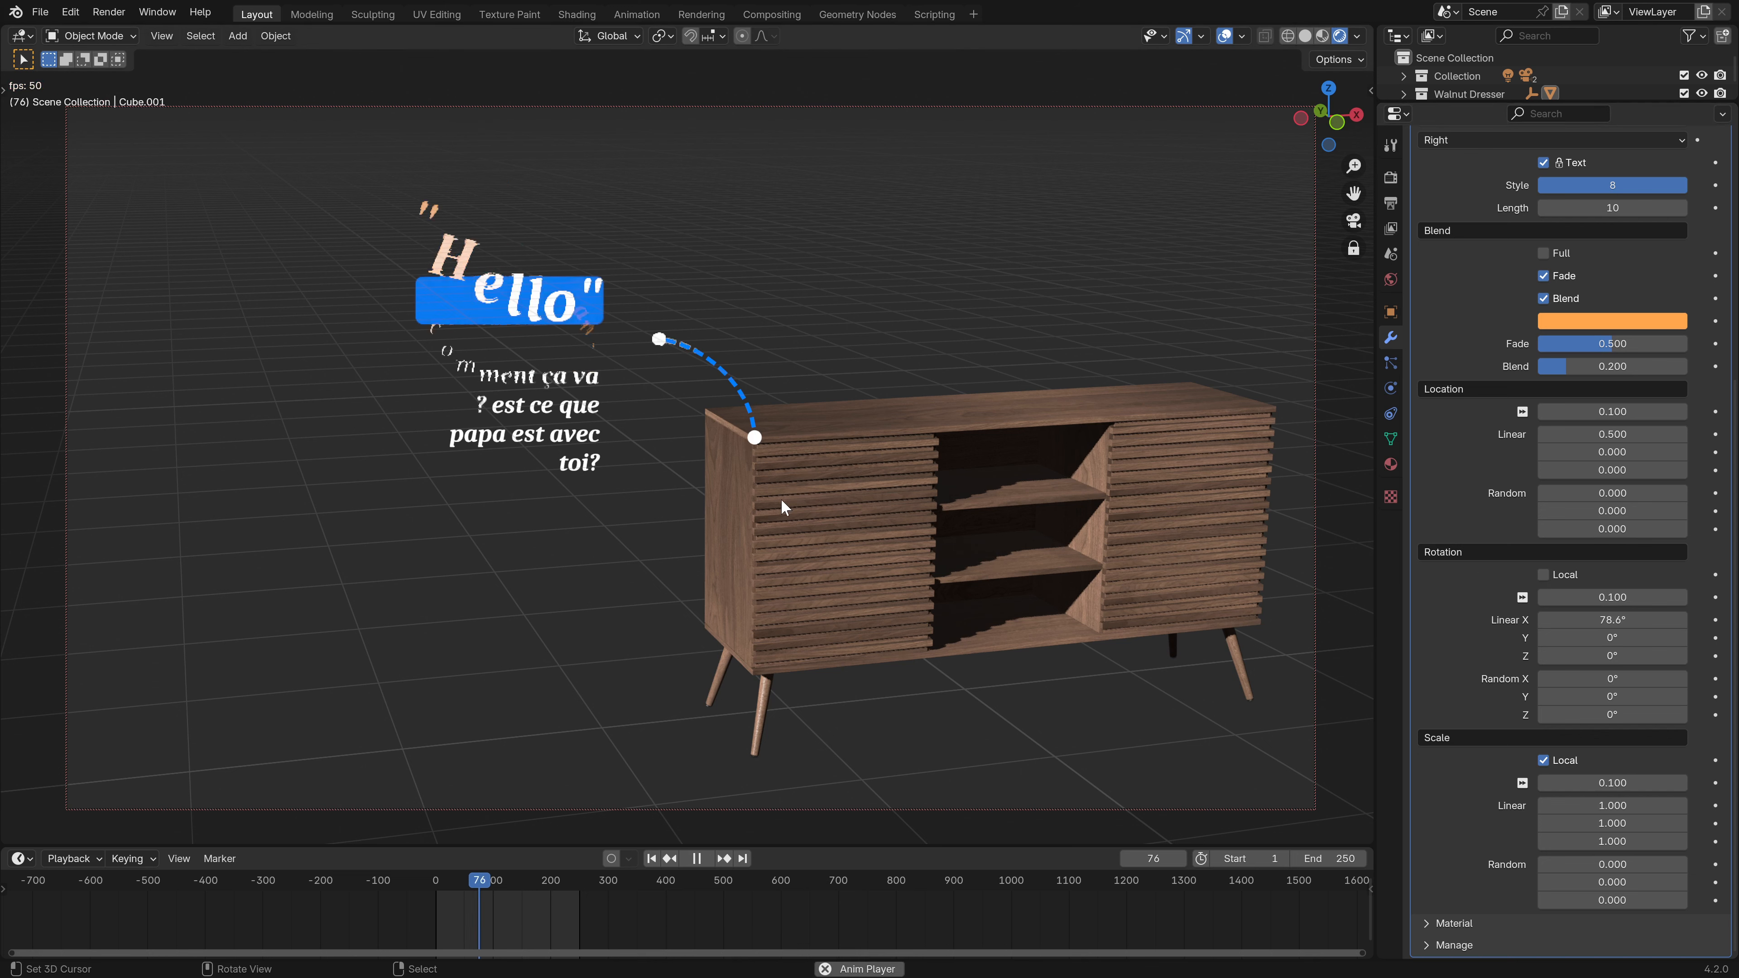
left_click(1620, 619)
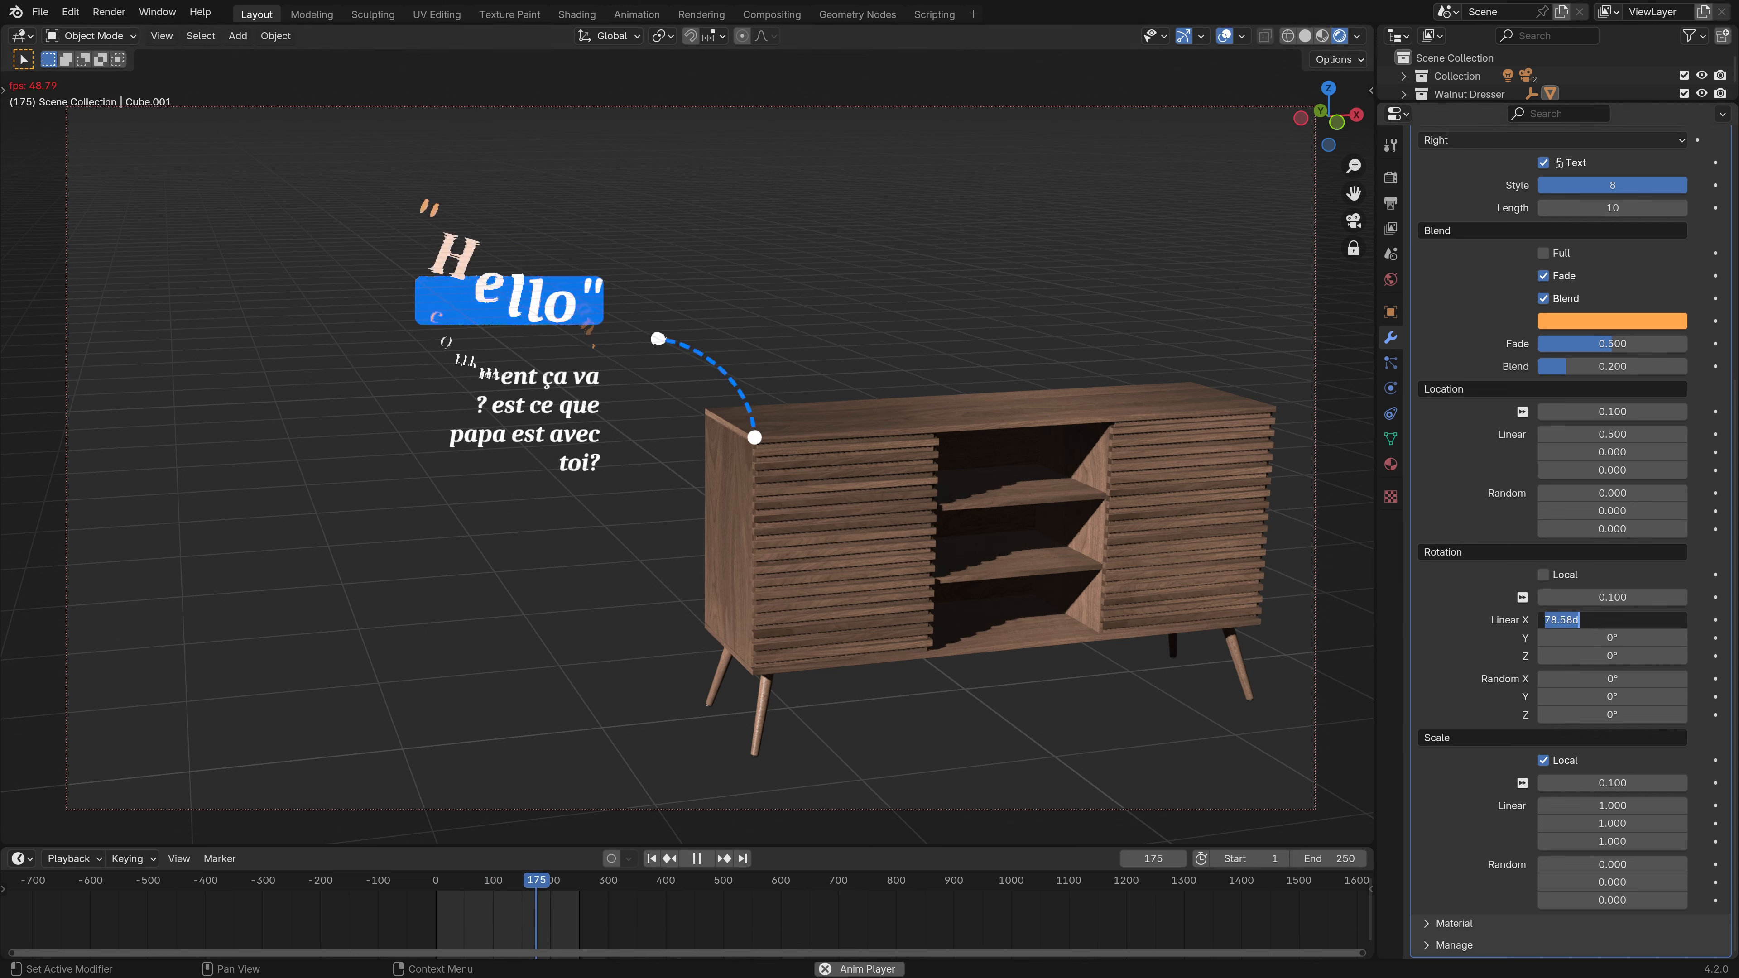
type("-90")
key("Return")
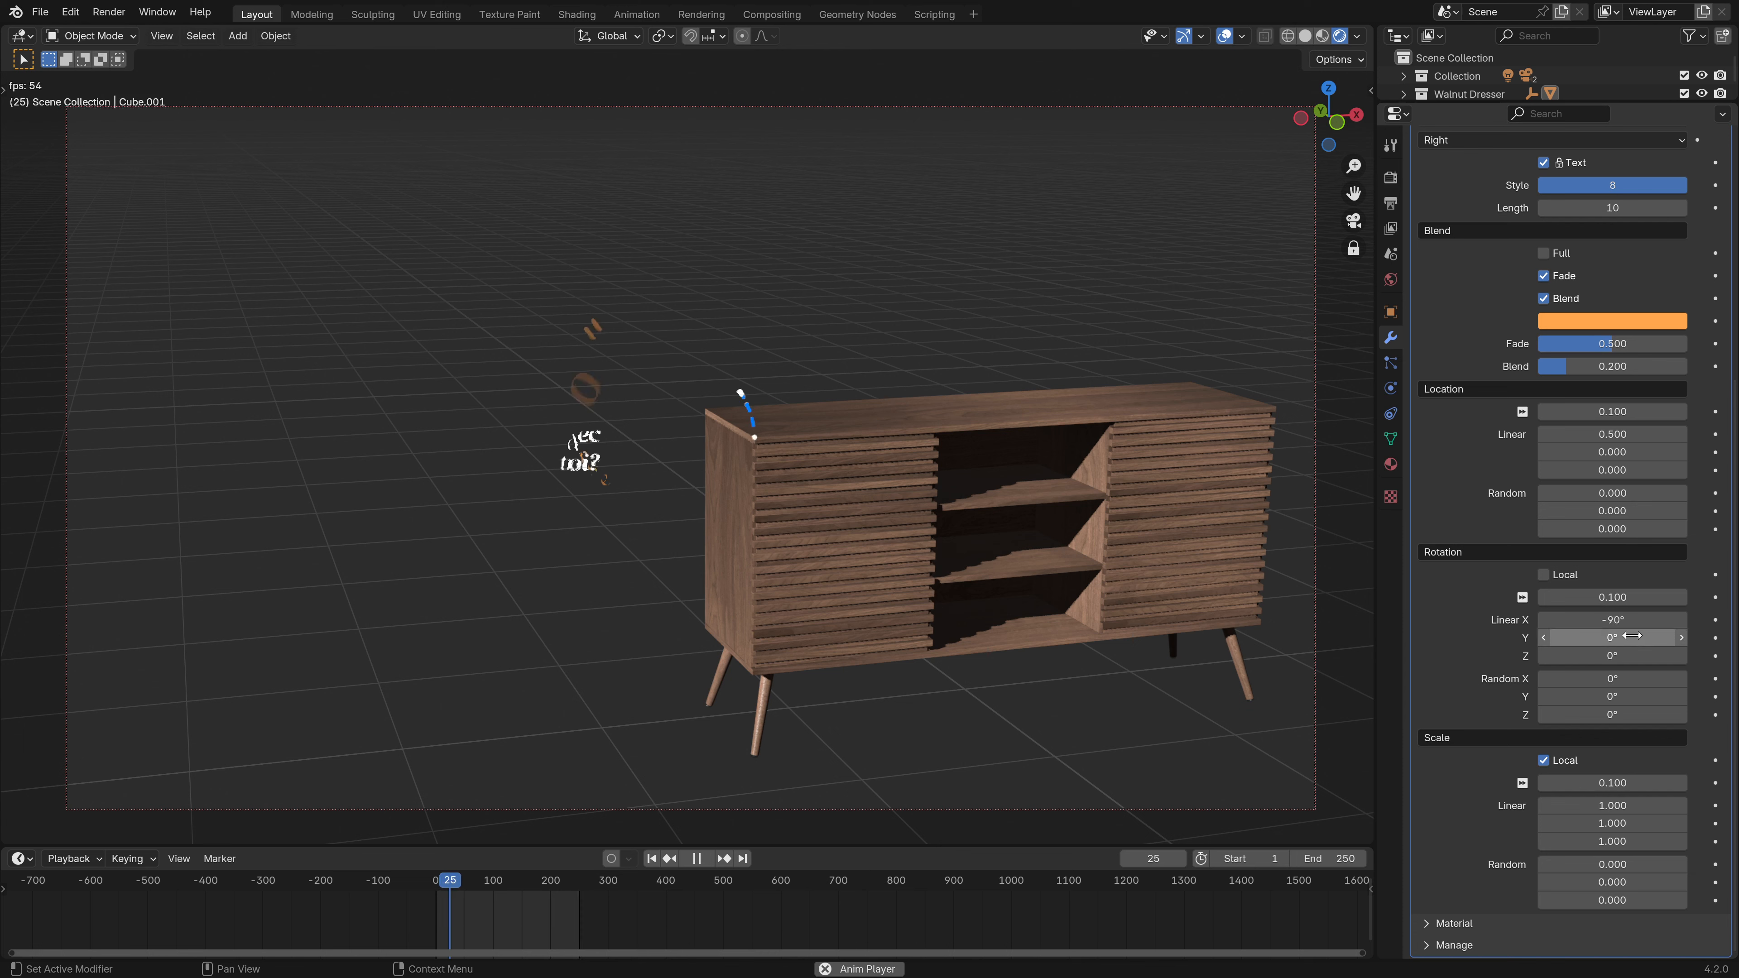
key("space")
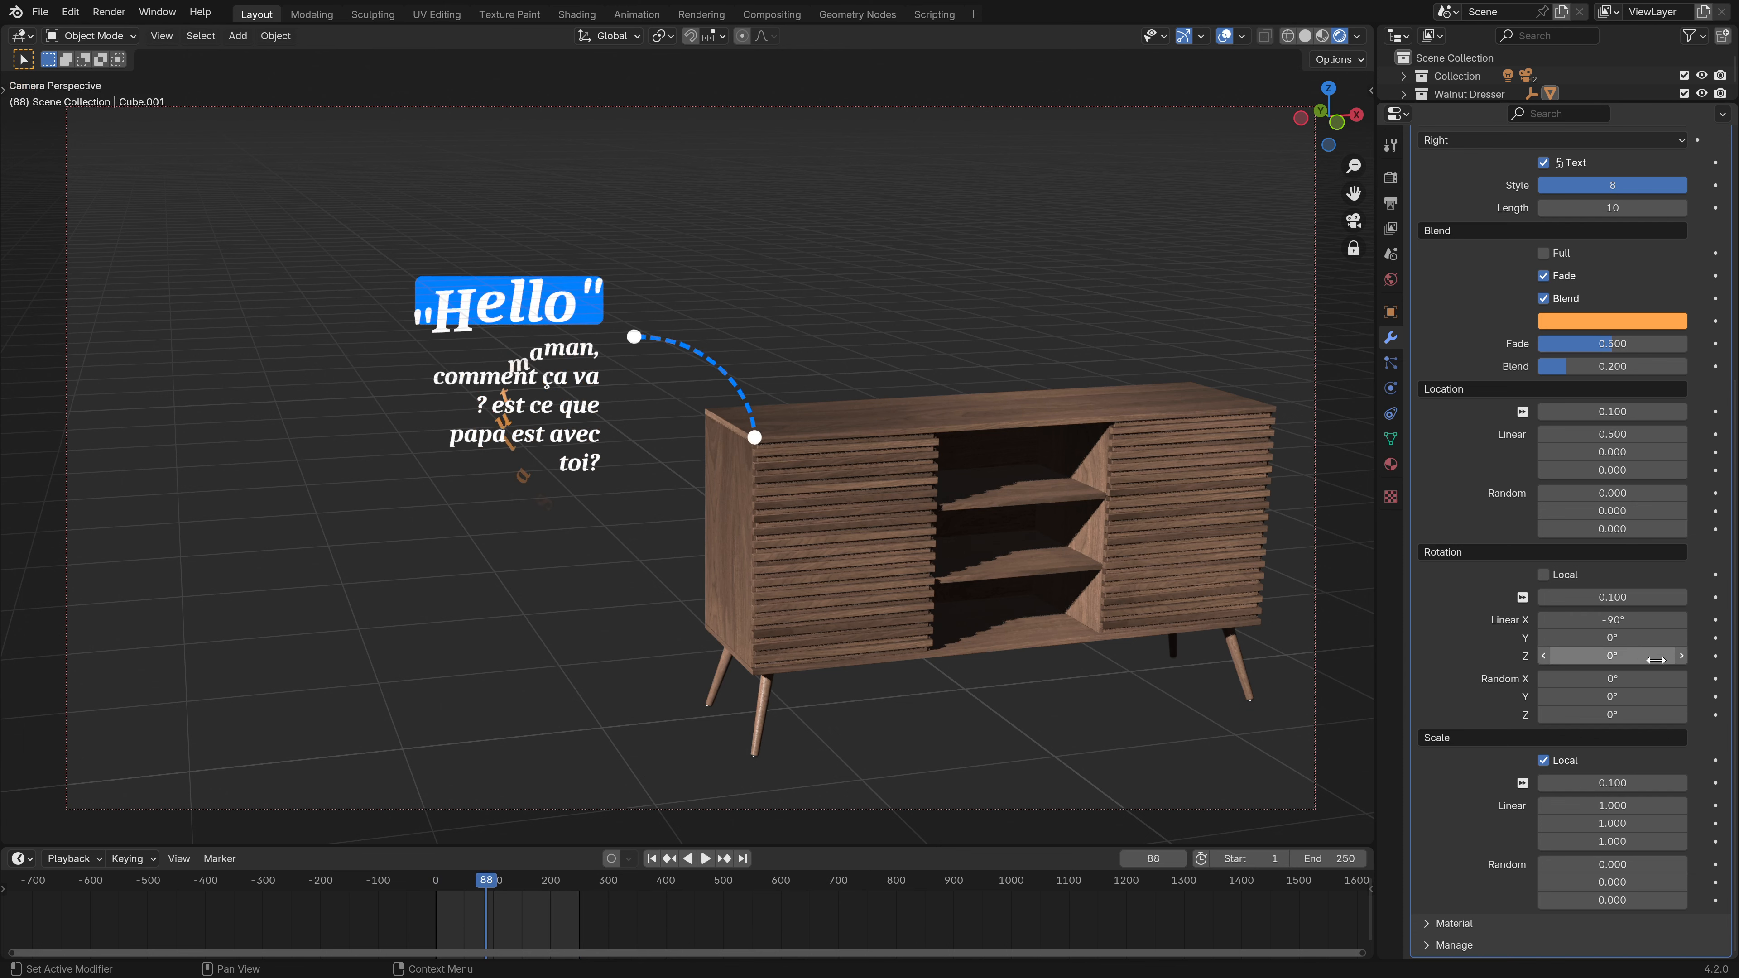
- Set the text transform's linear X rotation to 0°
left_click(1622, 619)
type("0")
key("Return")
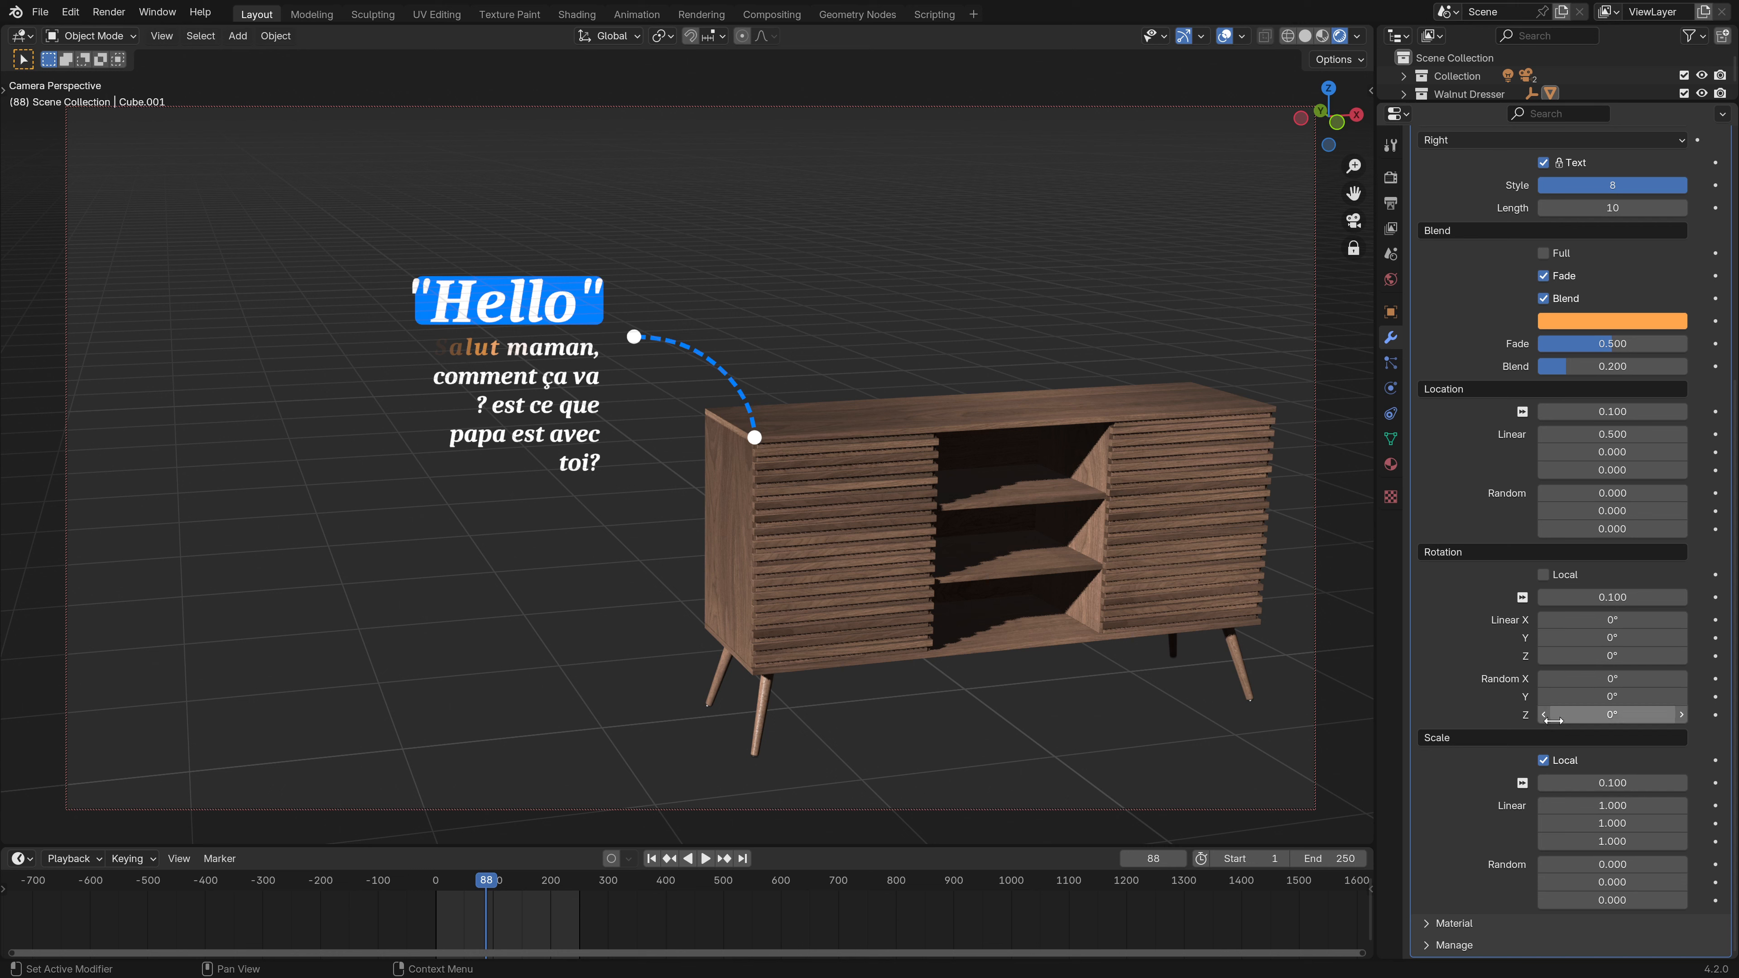
- Turn on Local for the text rotation and collapse the Transform Text settings
left_click(1551, 576)
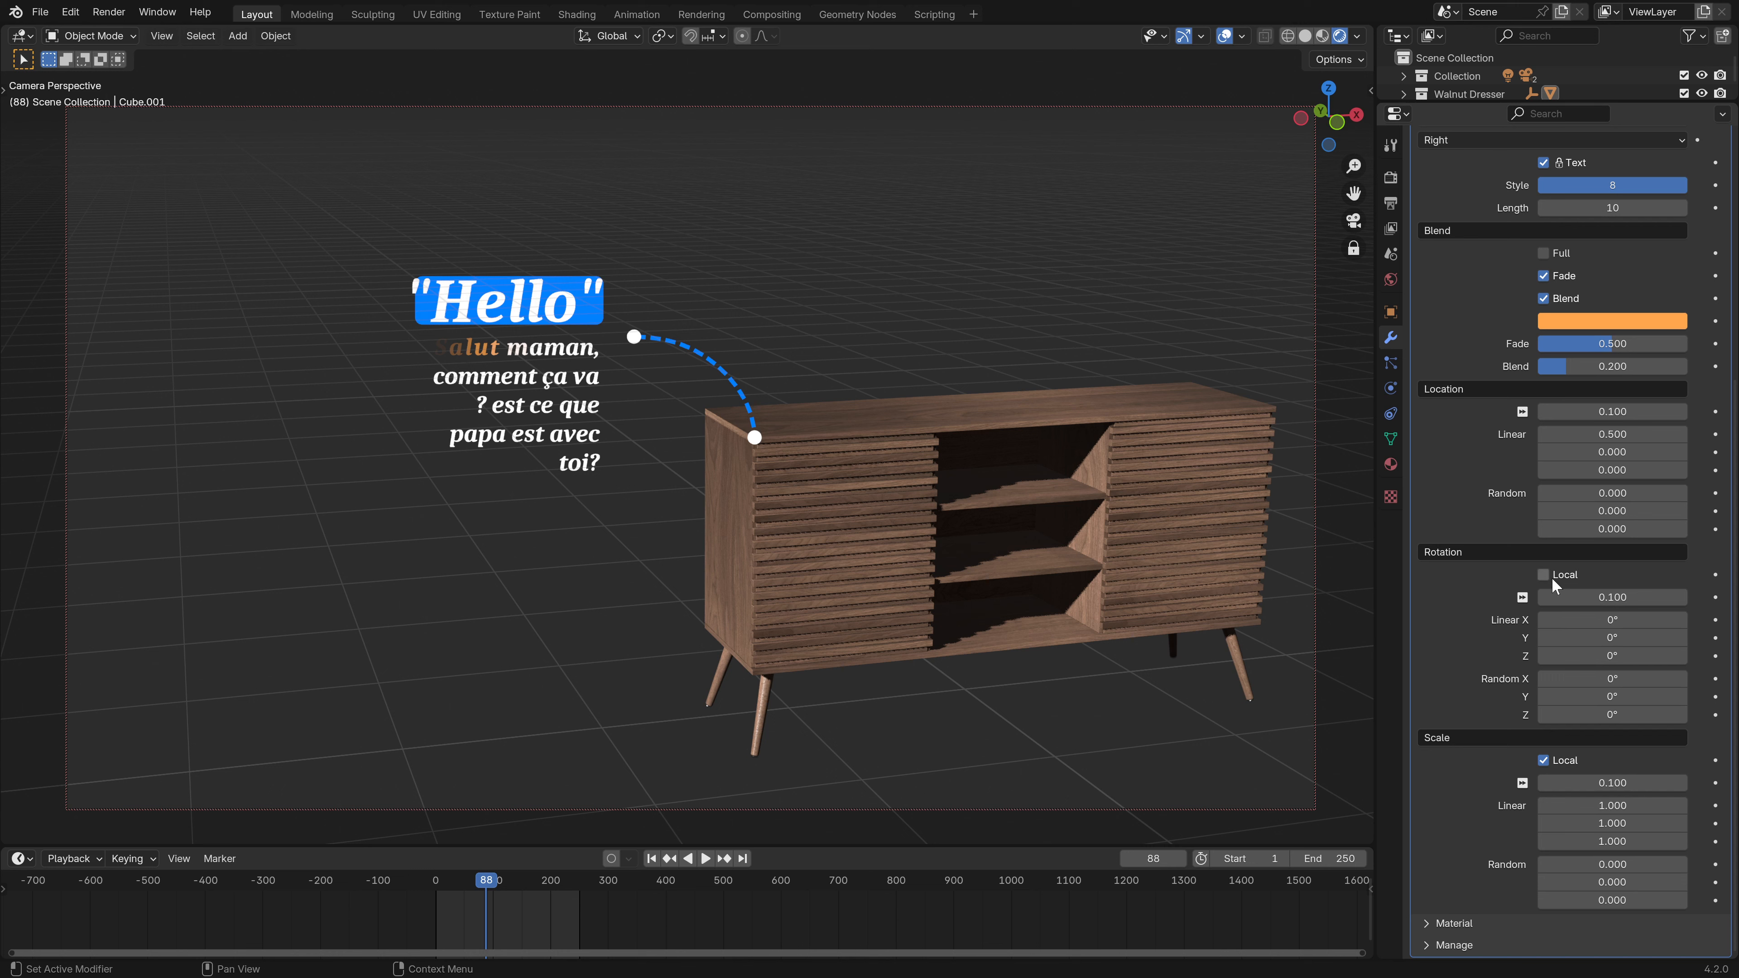
scroll(1588, 576, "up", 8)
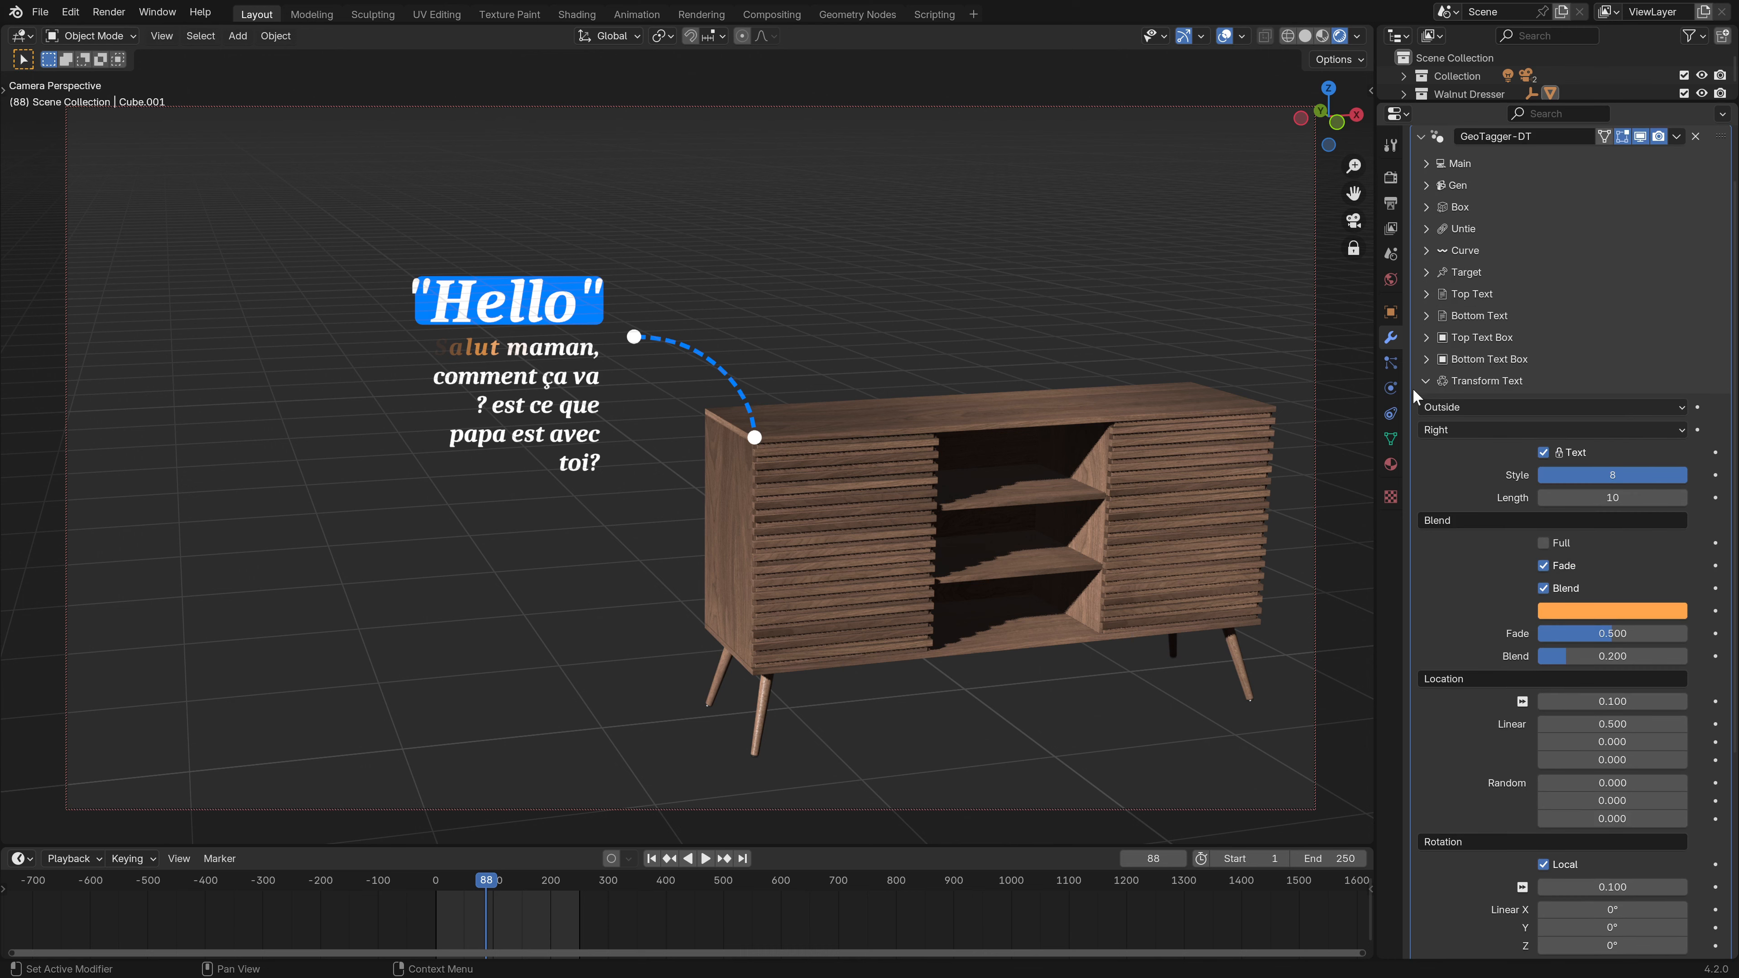
left_click(1436, 386)
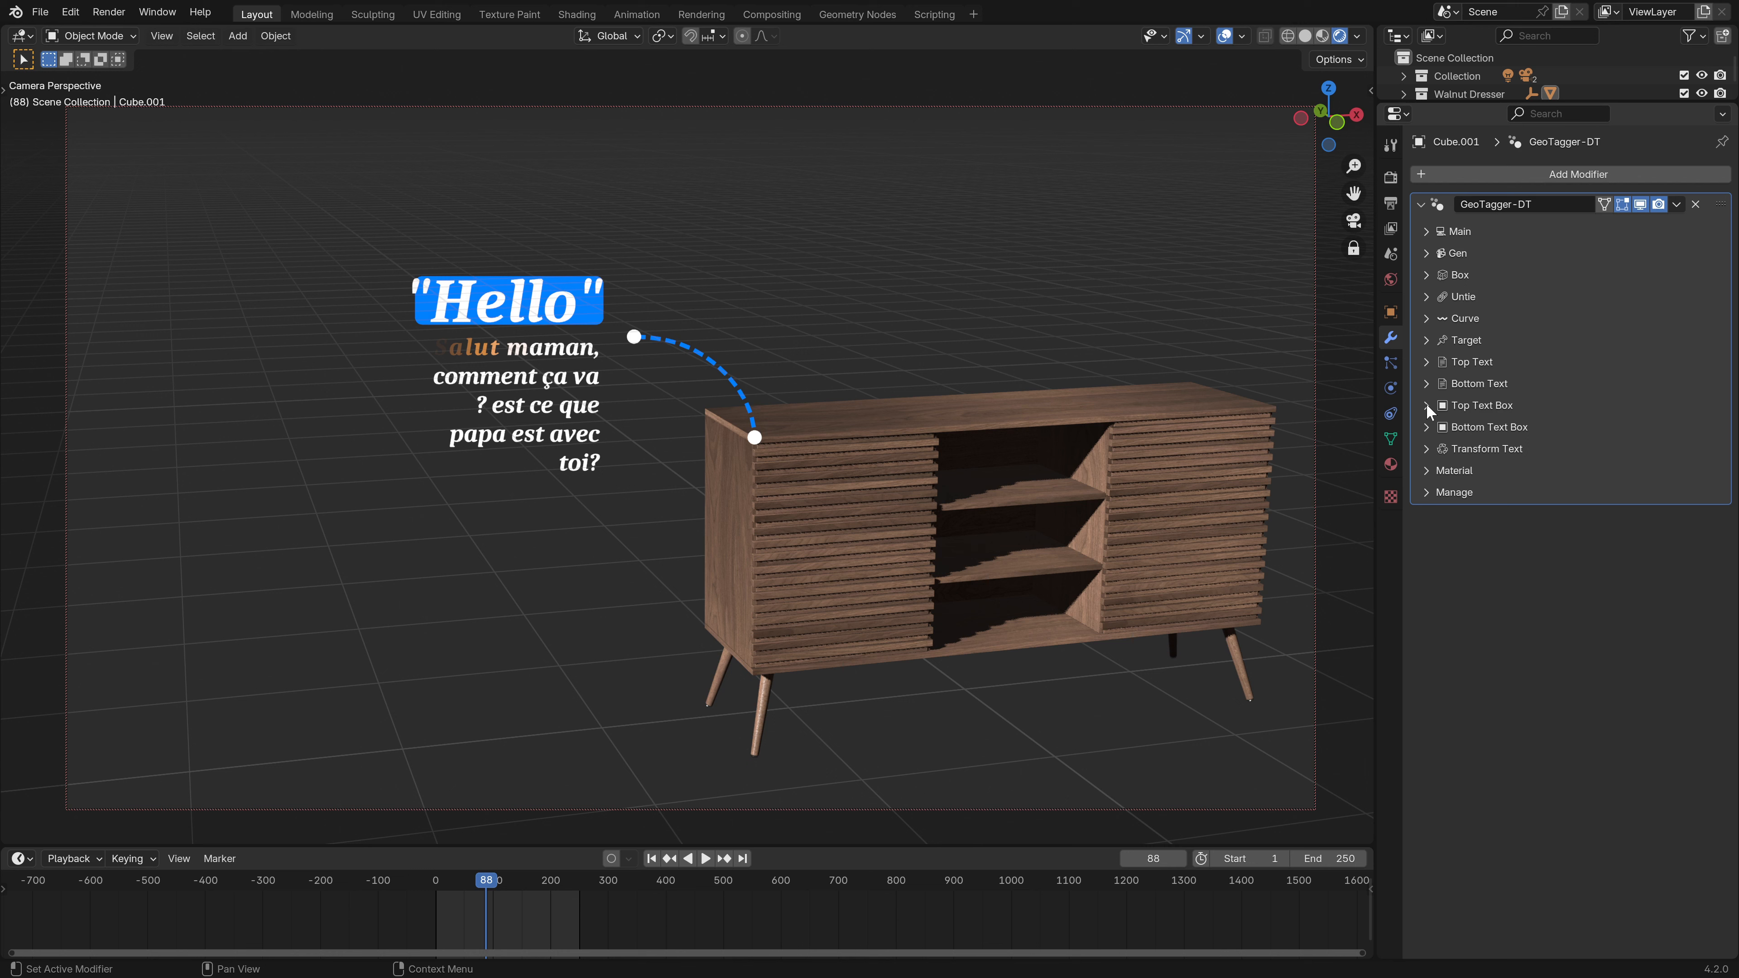
- Enable the Line-mode box behind the bottom text and preview its animation in playback
left_click(1427, 404)
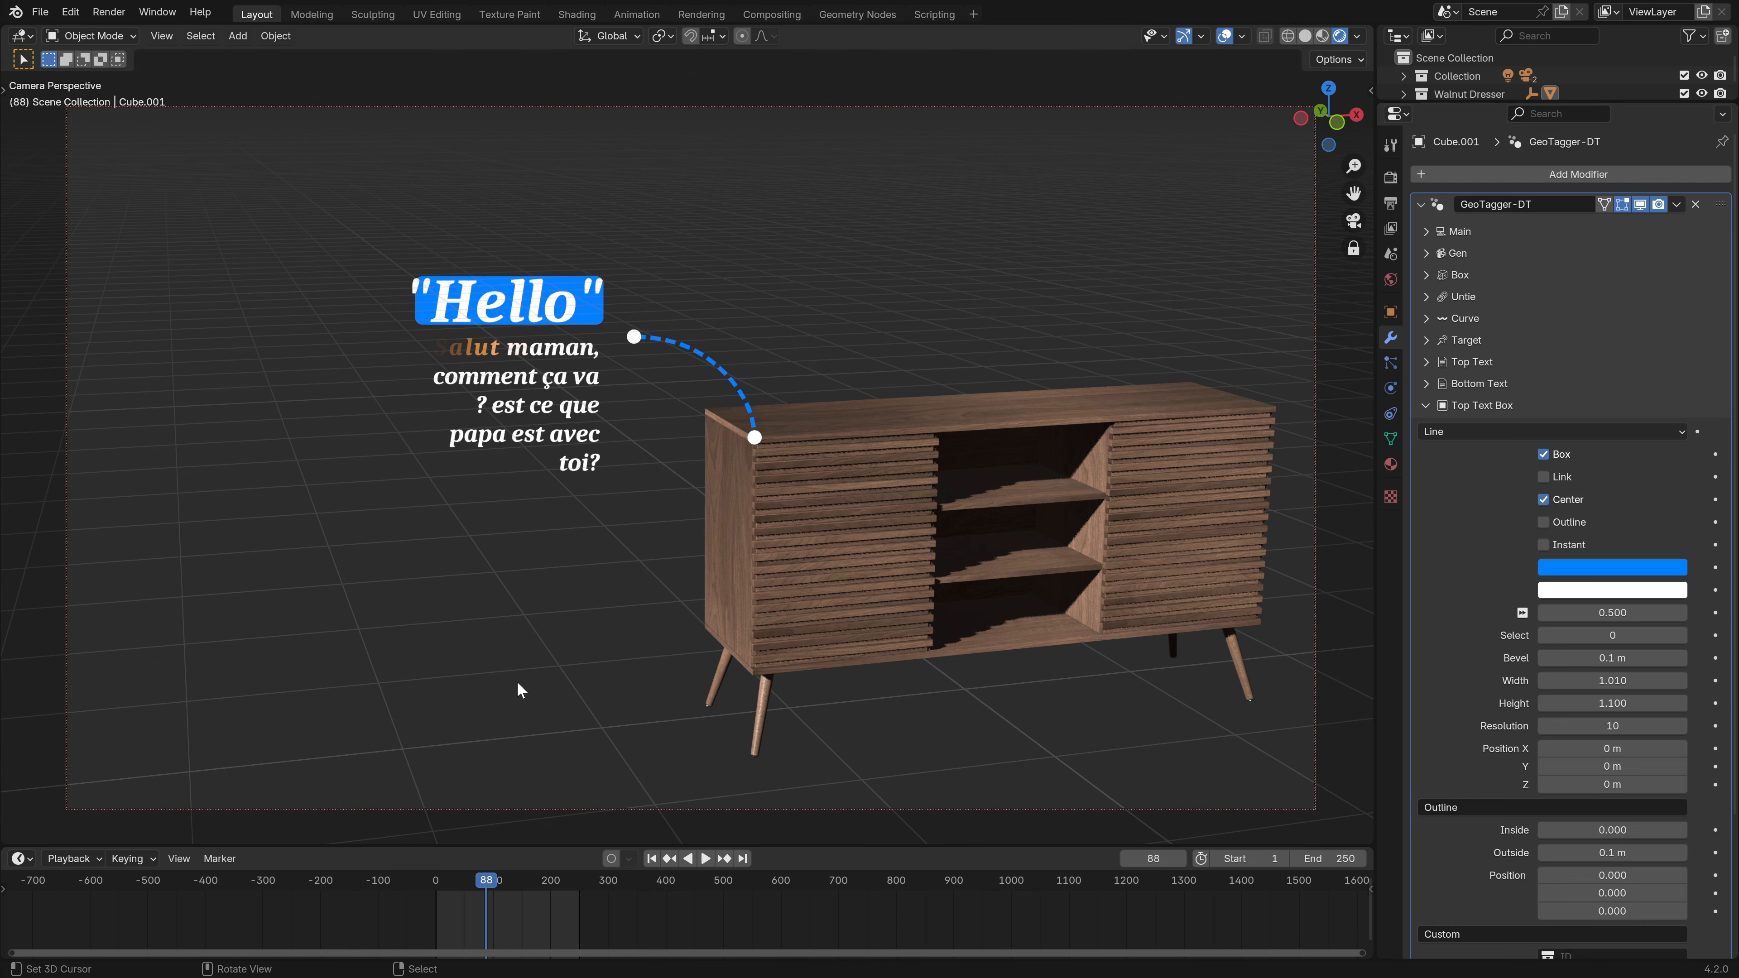
left_click(1430, 407)
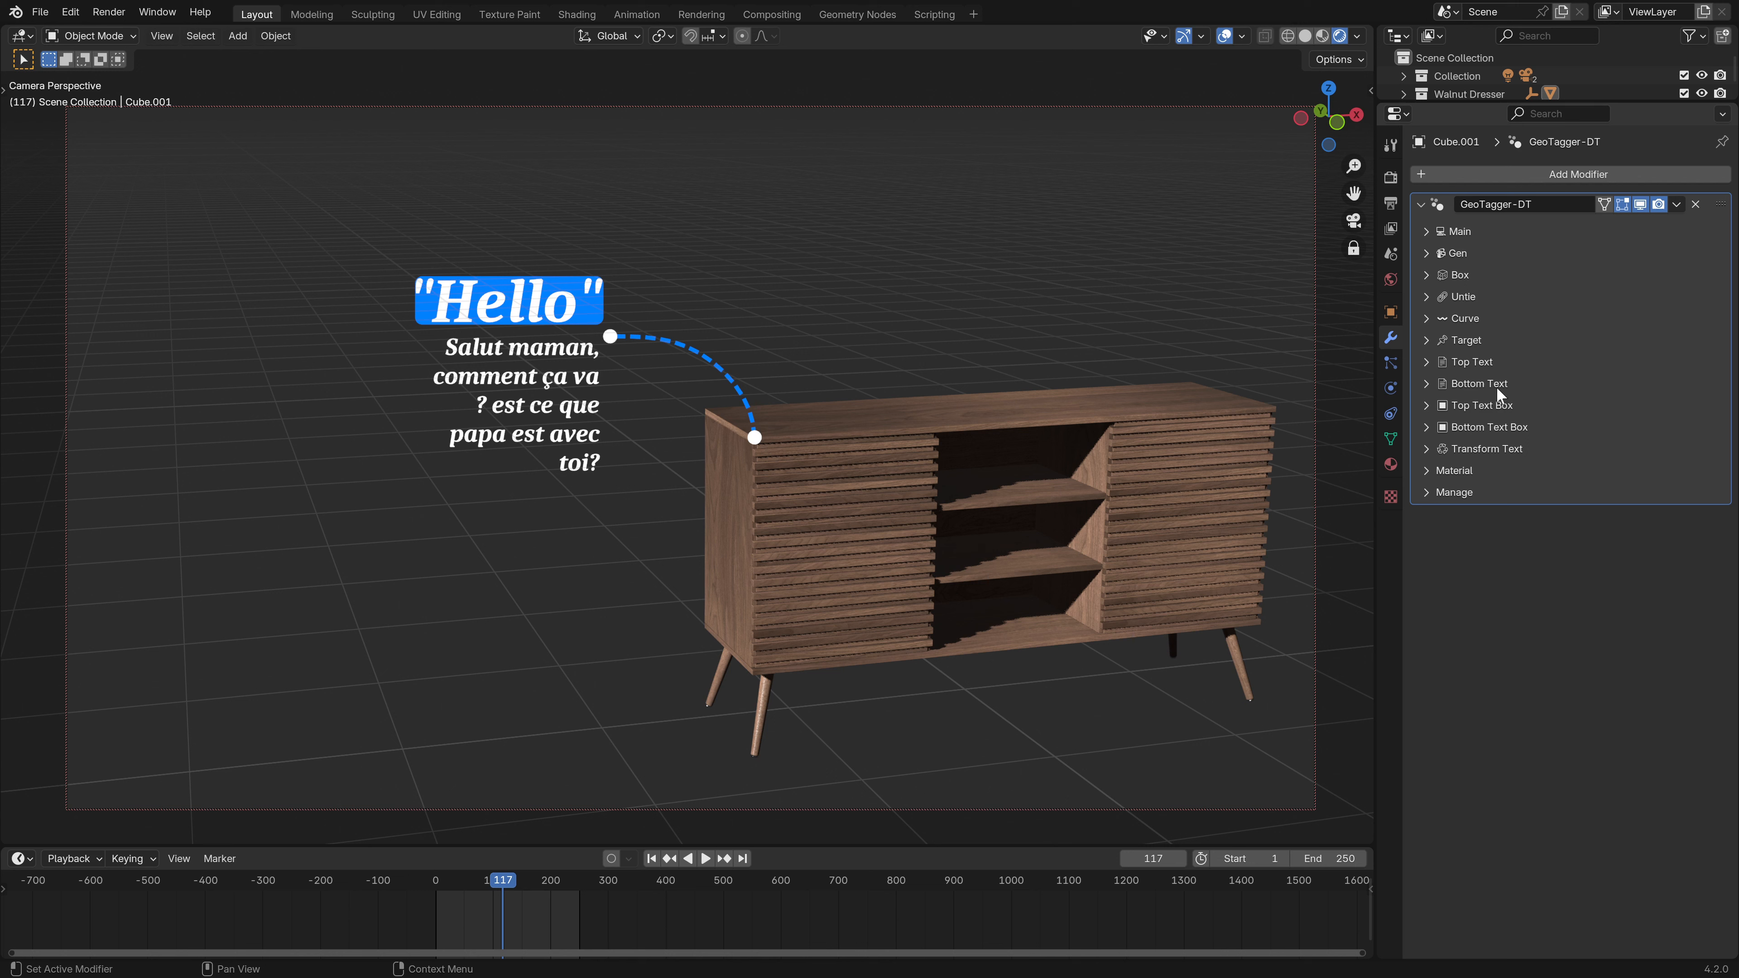
left_click(1429, 425)
left_click(1543, 476)
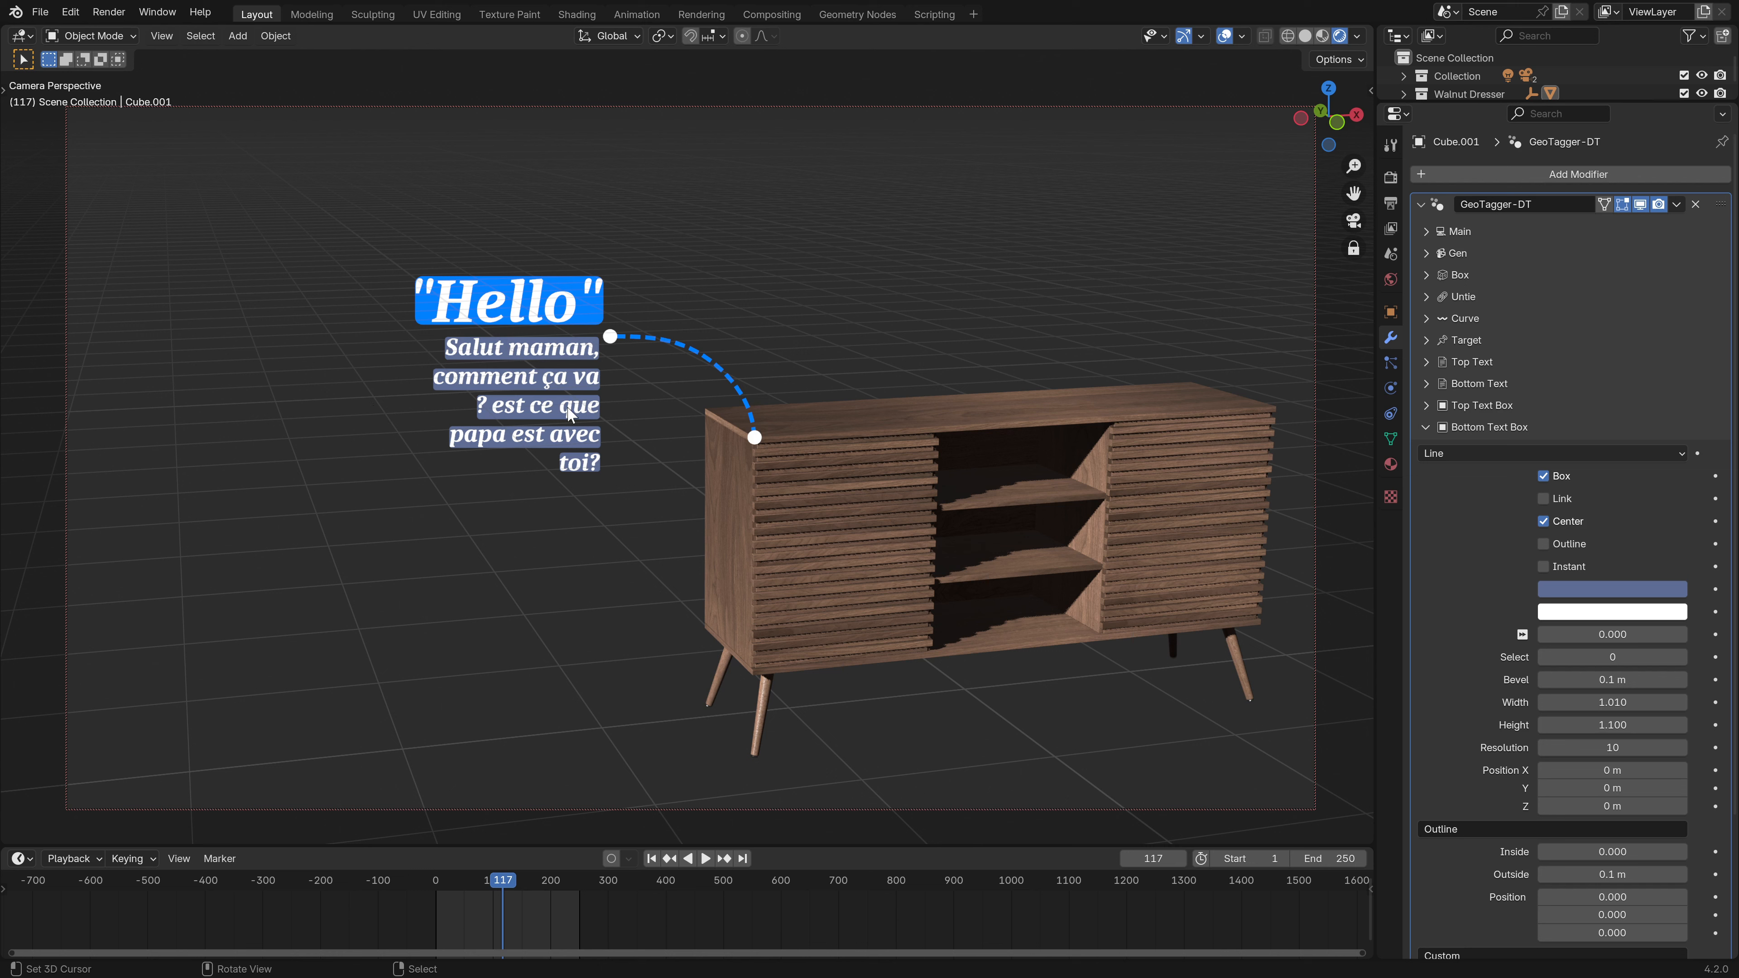
left_click(652, 859)
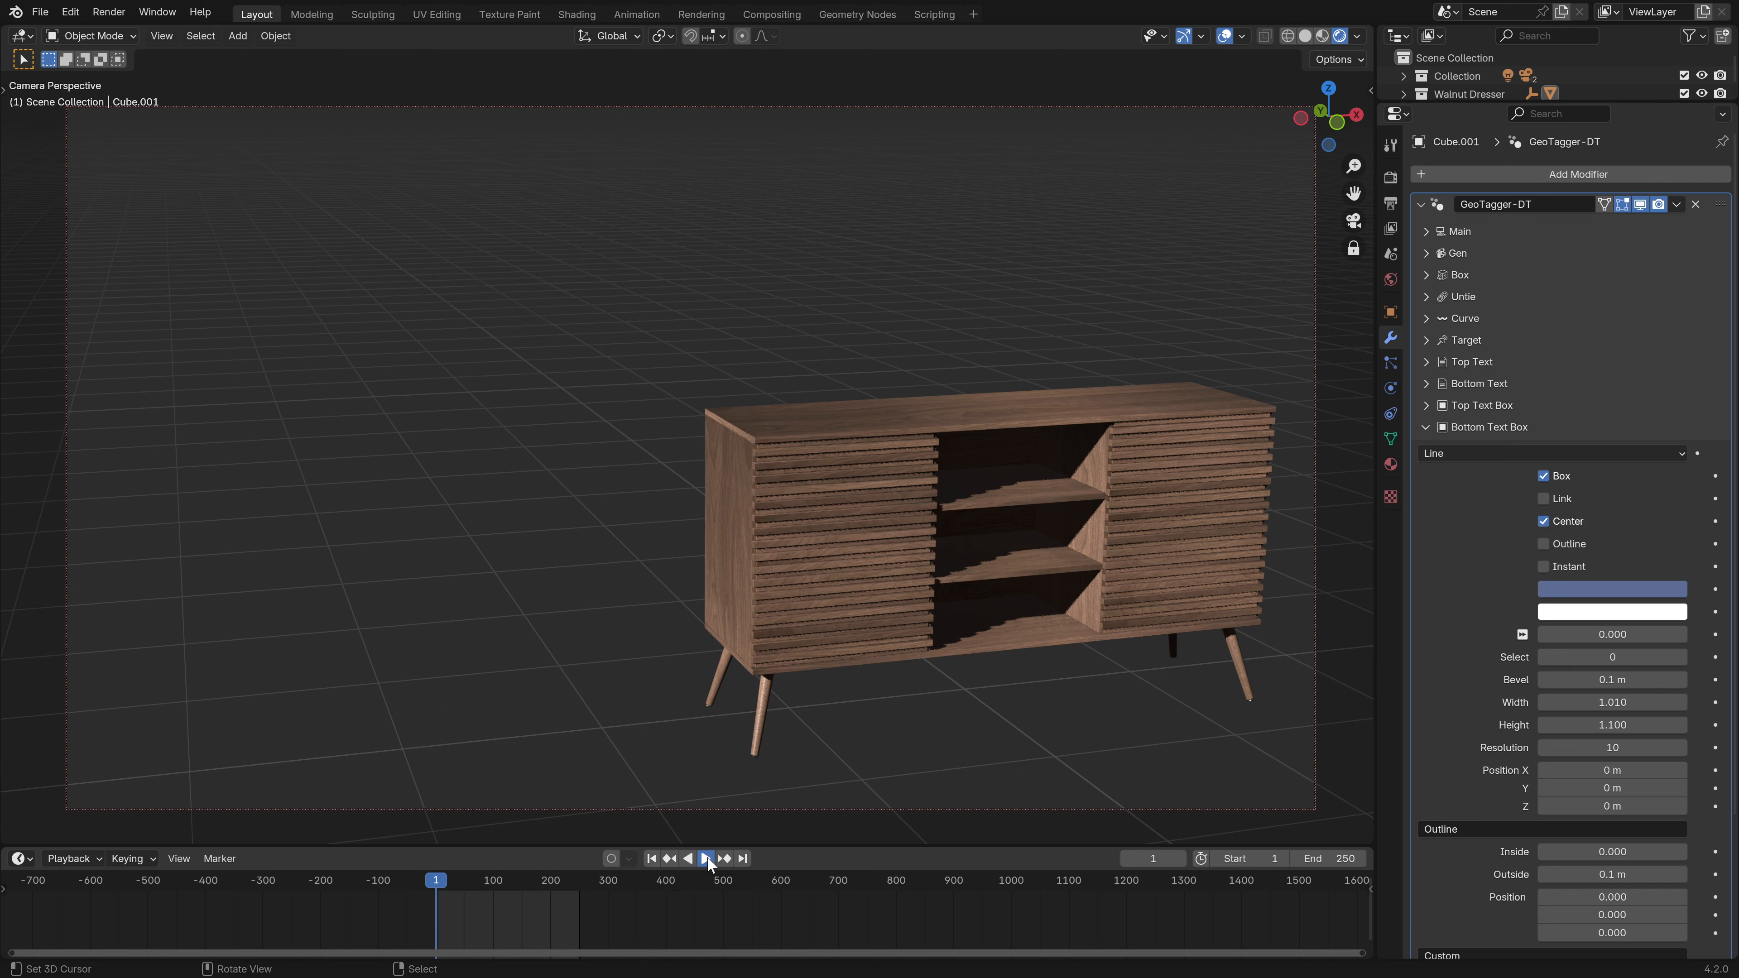
left_click(705, 858)
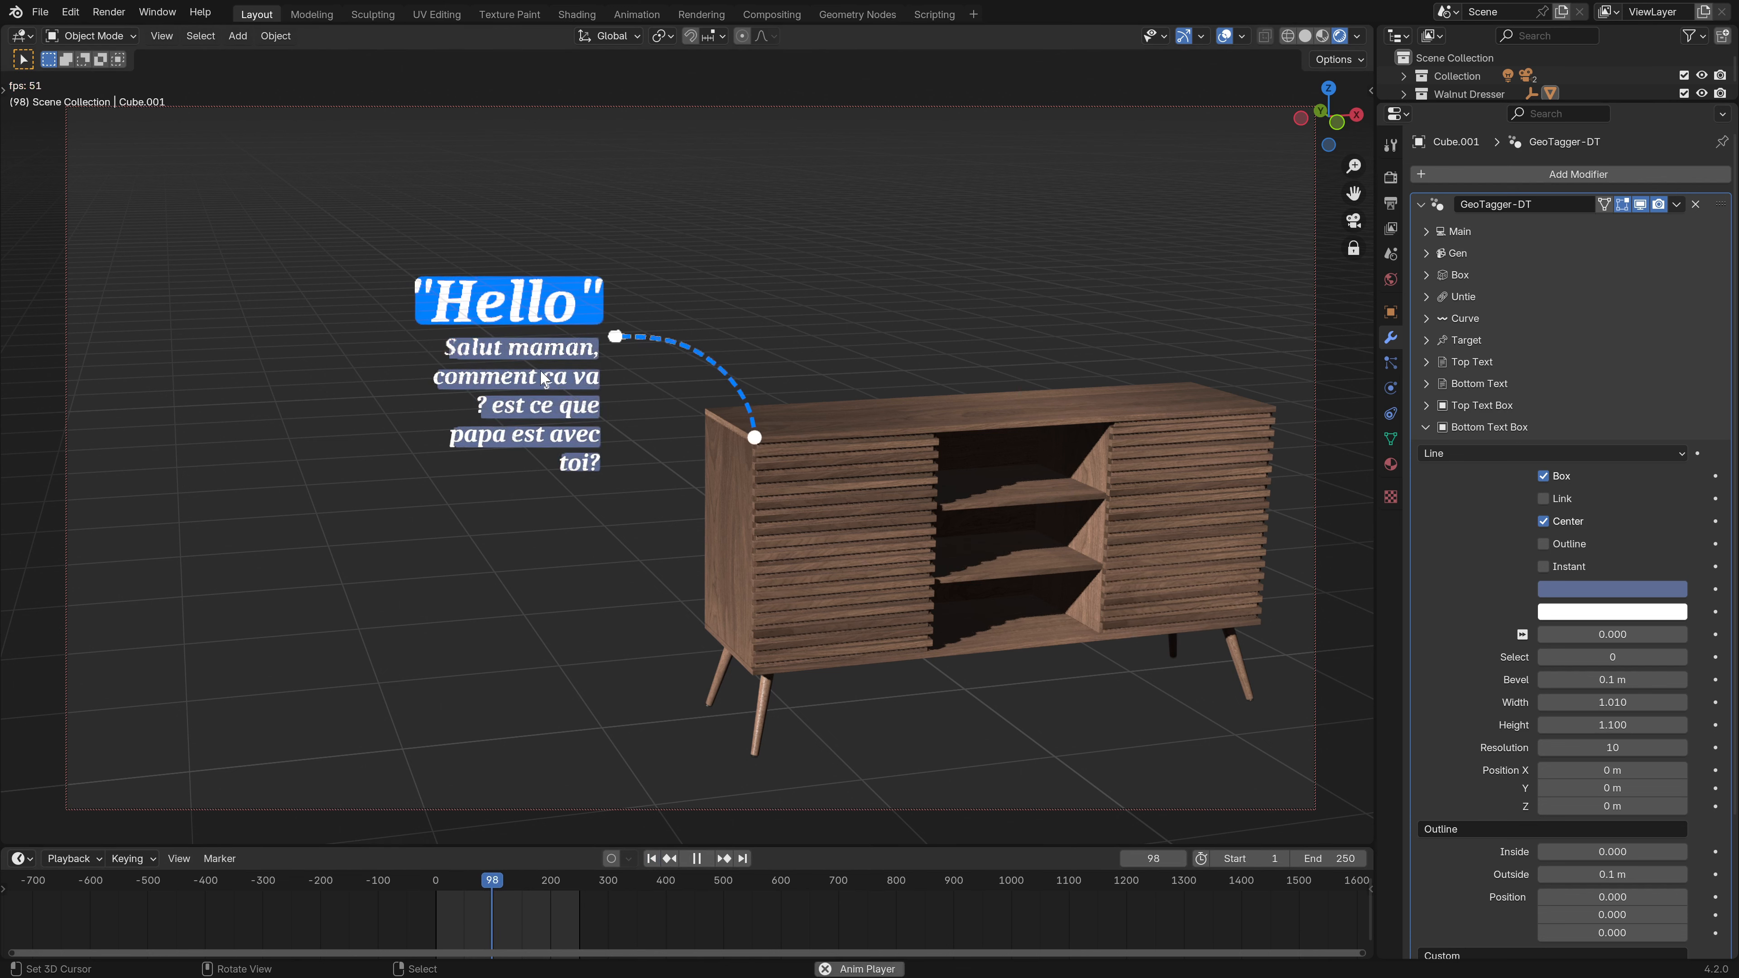
key("space")
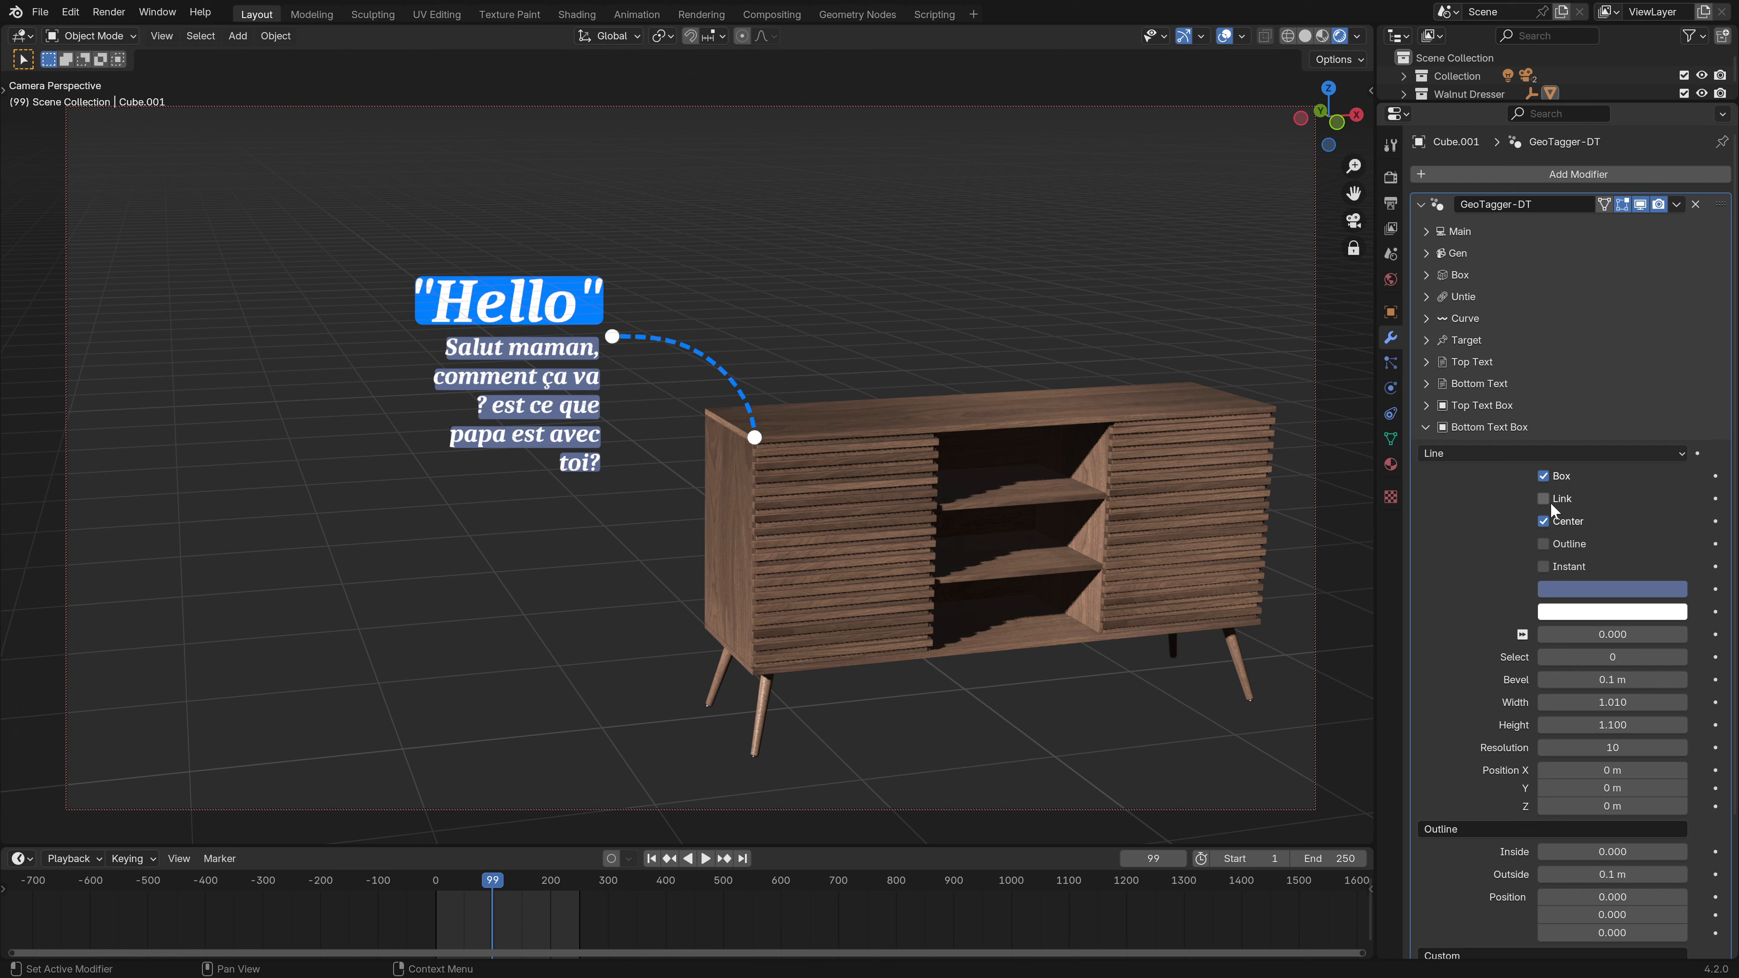
left_click_drag(468, 920, 489, 921)
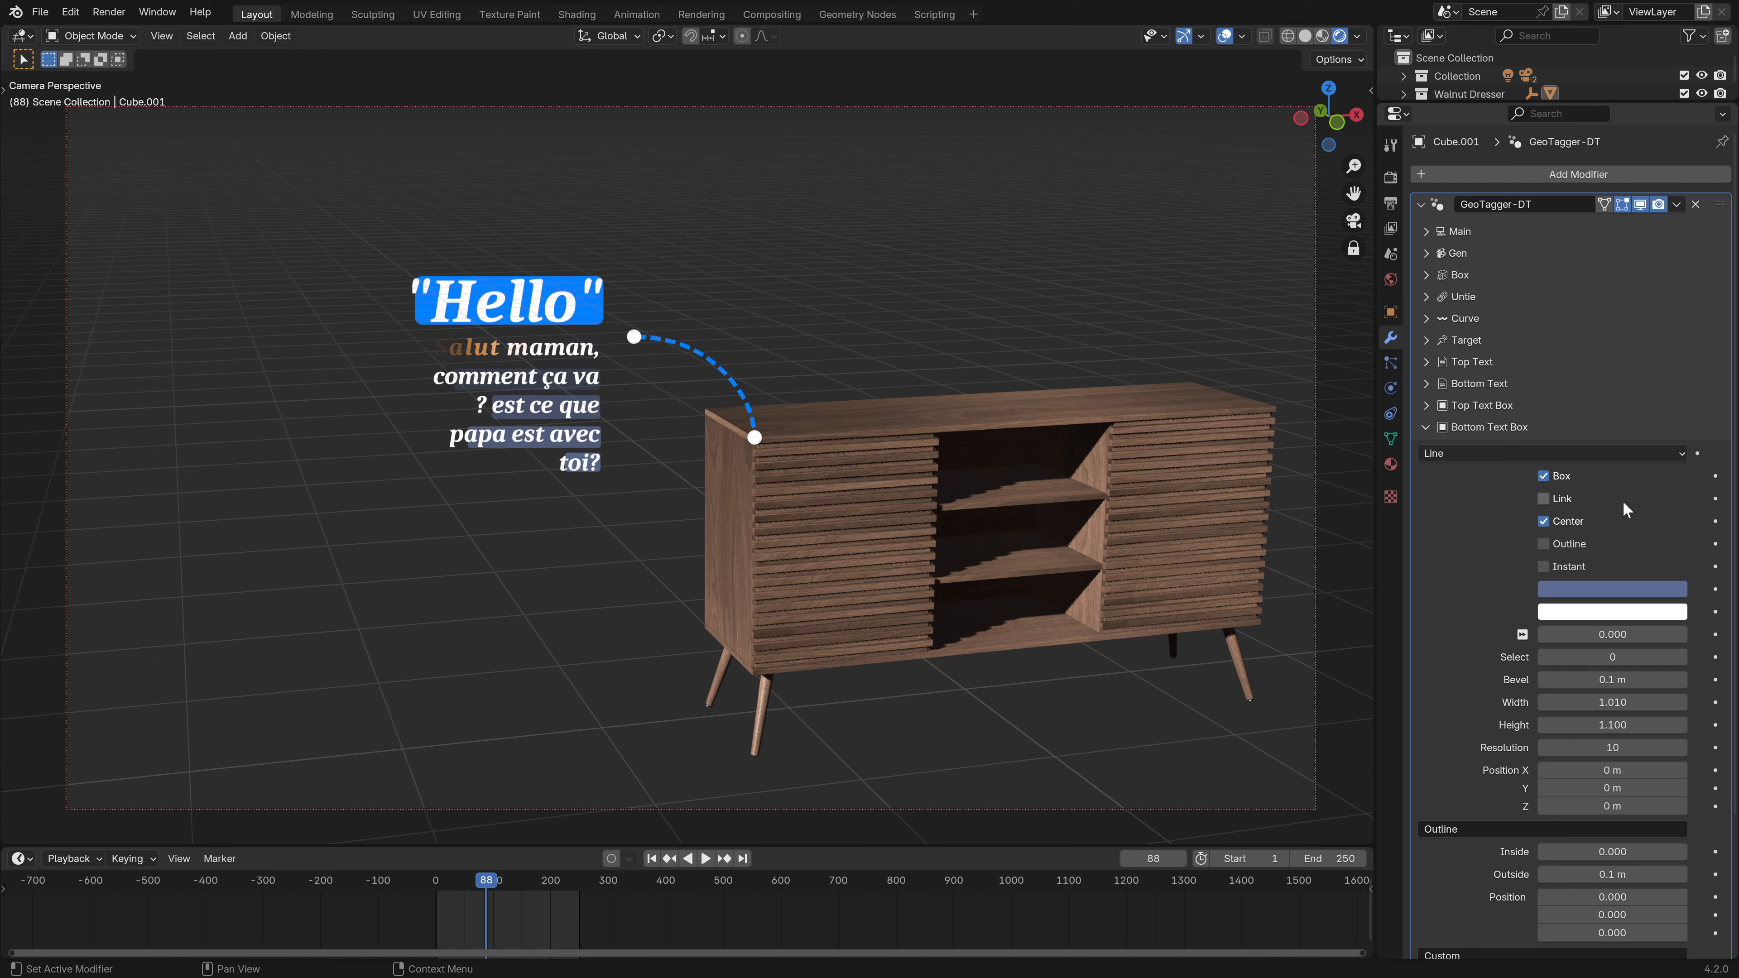
- Try Link on the bottom text box and scrub the animation from the opposite side of the sideboard
left_click(1545, 498)
mouse_move(495, 927)
left_mouse_down()
mouse_move(461, 927)
mouse_move(503, 938)
mouse_move(478, 941)
mouse_move(486, 955)
left_mouse_up()
middle_click_drag(825, 545, 479, 480)
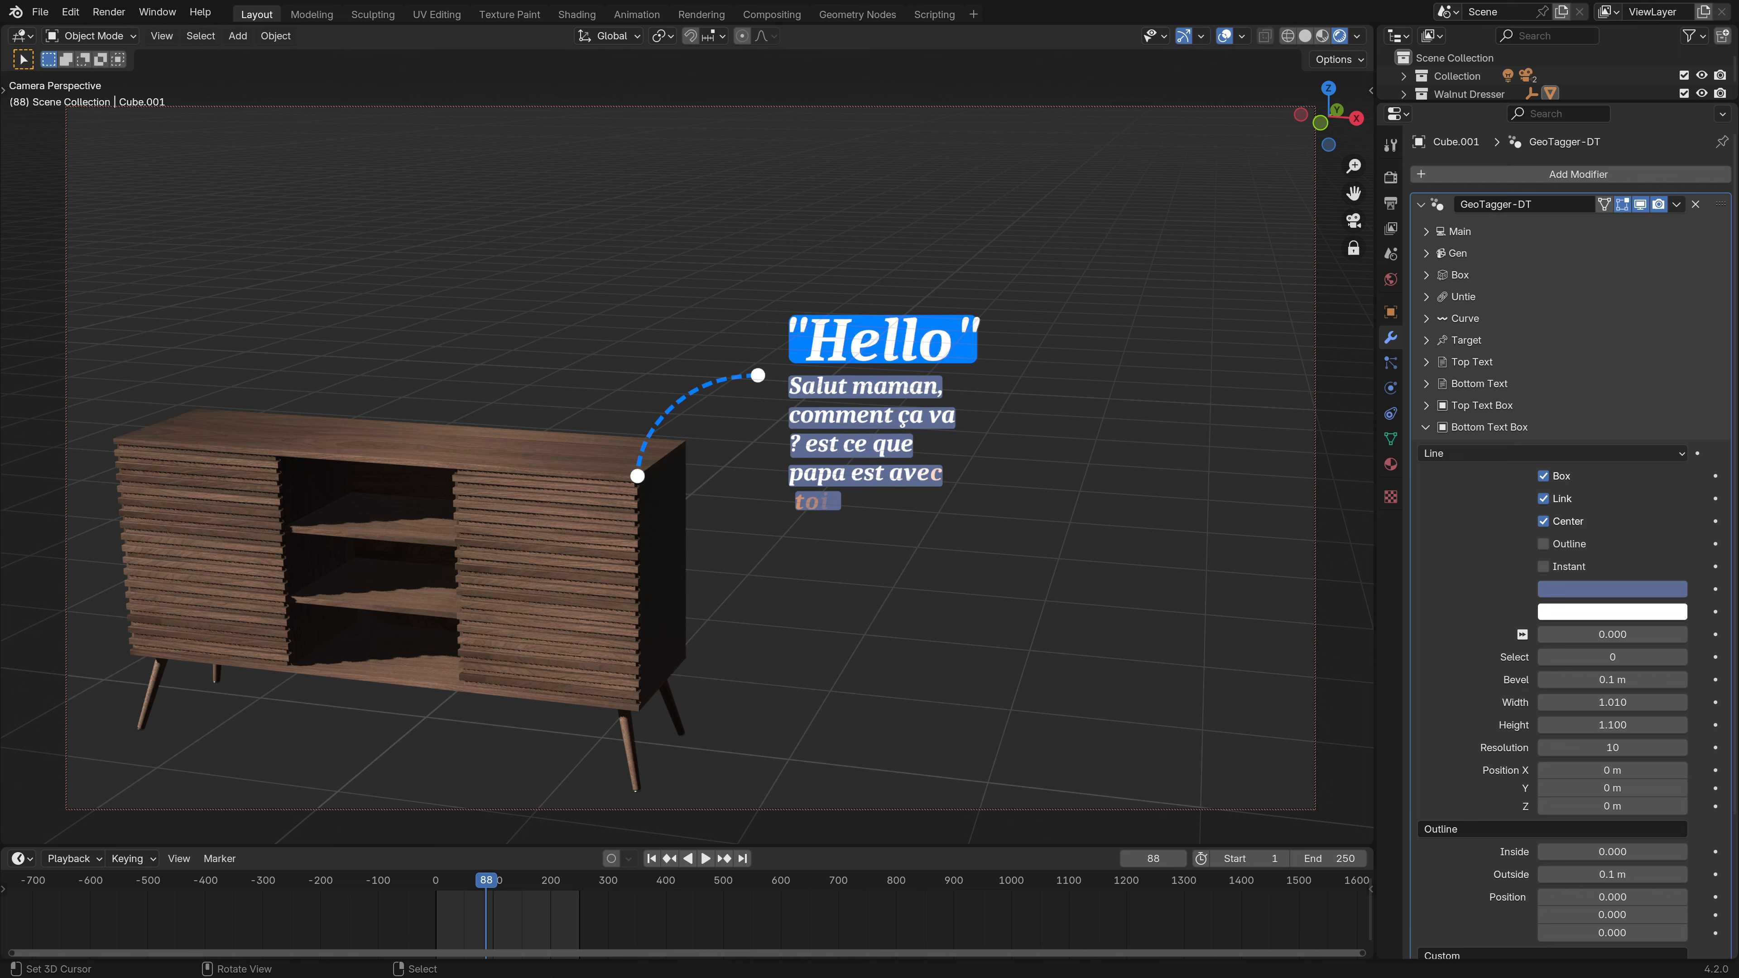
mouse_move(494, 905)
left_mouse_down()
mouse_move(518, 920)
mouse_move(465, 918)
left_mouse_up()
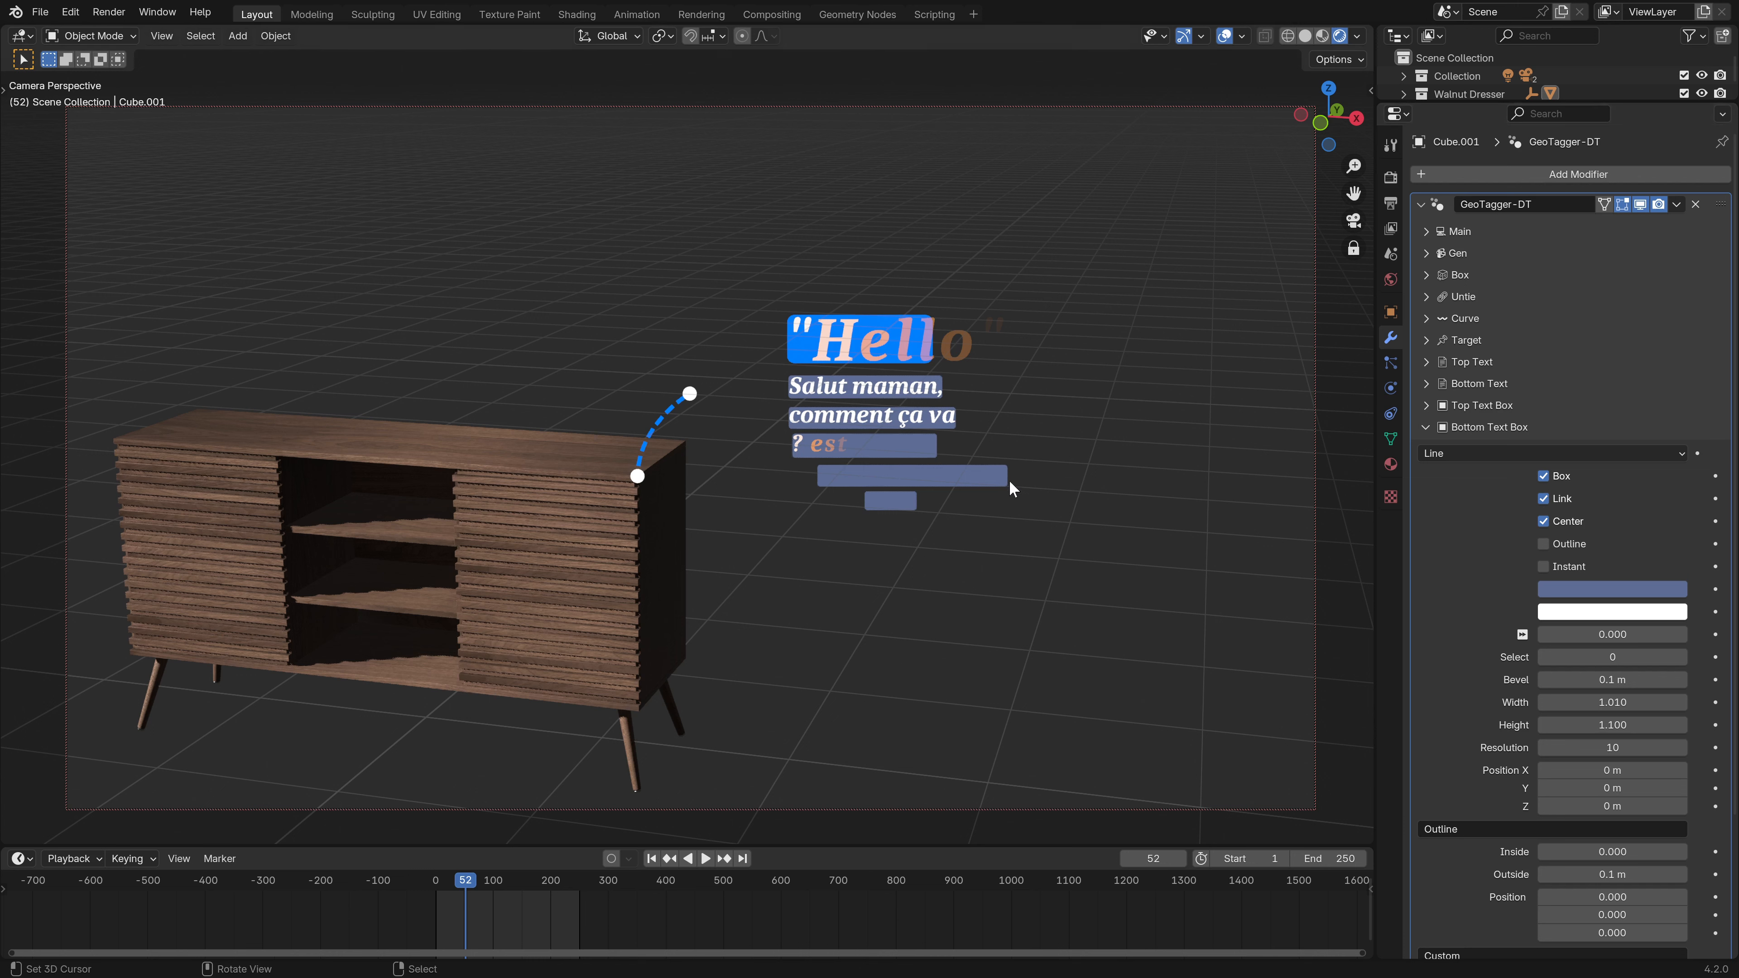
- Turn off Link for the bottom text box and scrub through the animation from both sides of the sideboard
left_click(1546, 498)
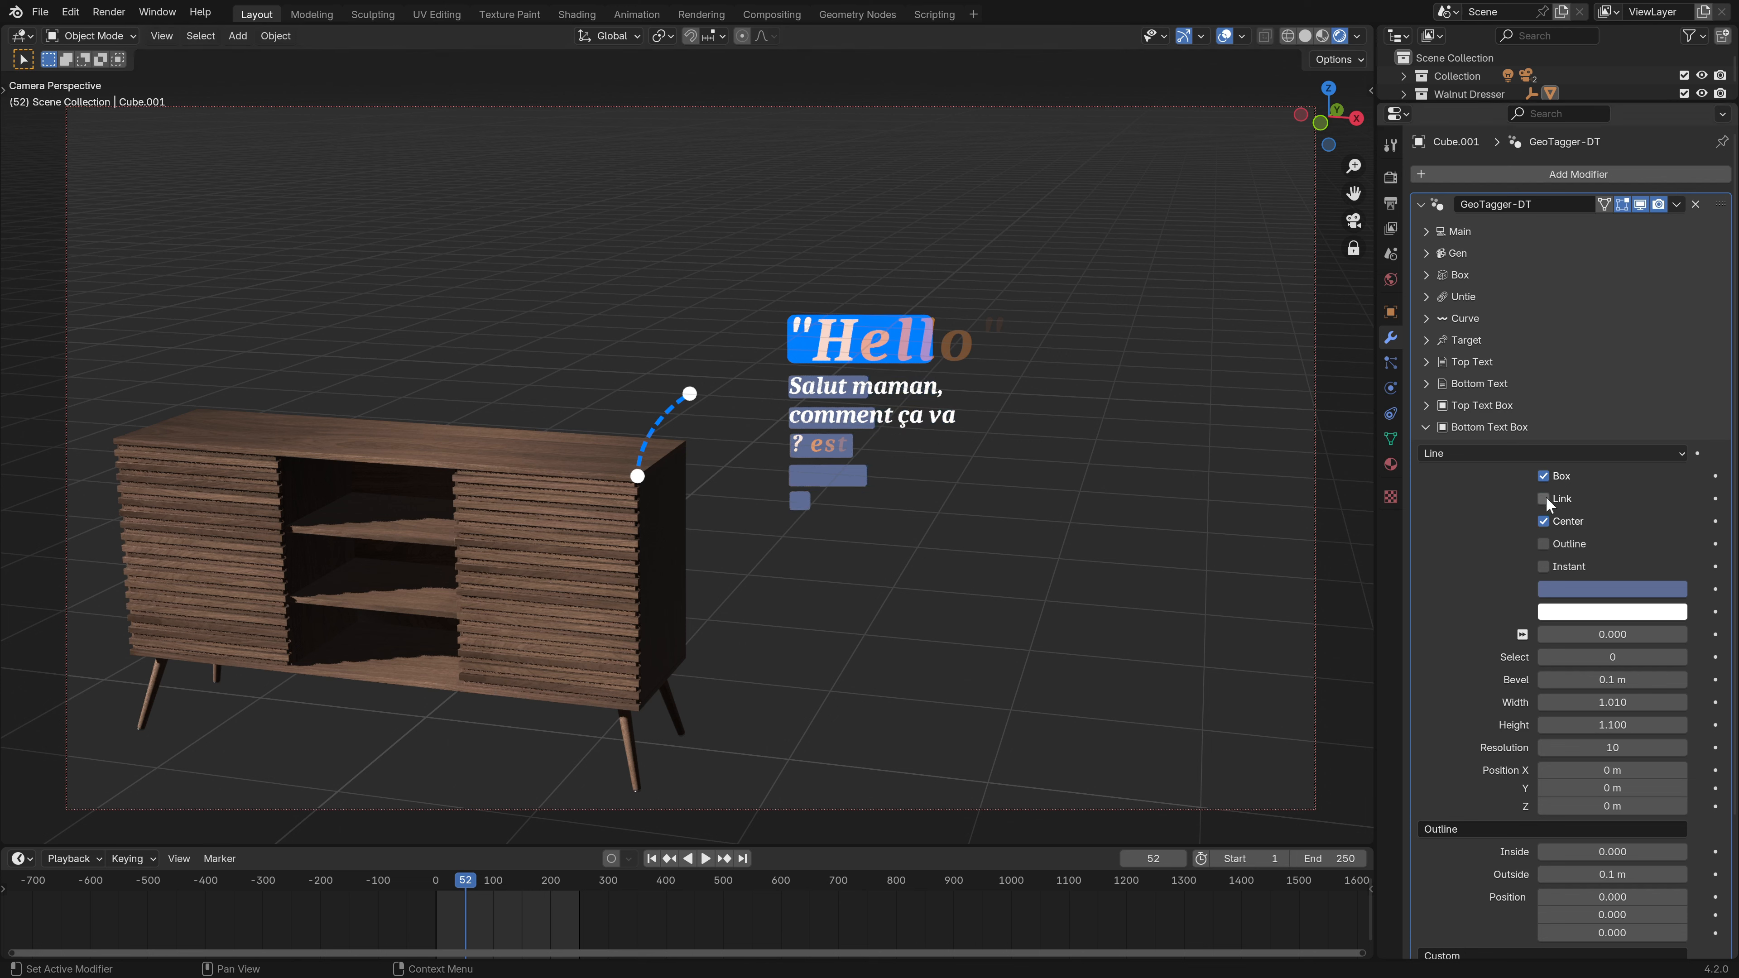
mouse_move(440, 917)
left_mouse_down()
mouse_move(514, 917)
mouse_move(471, 908)
left_mouse_up()
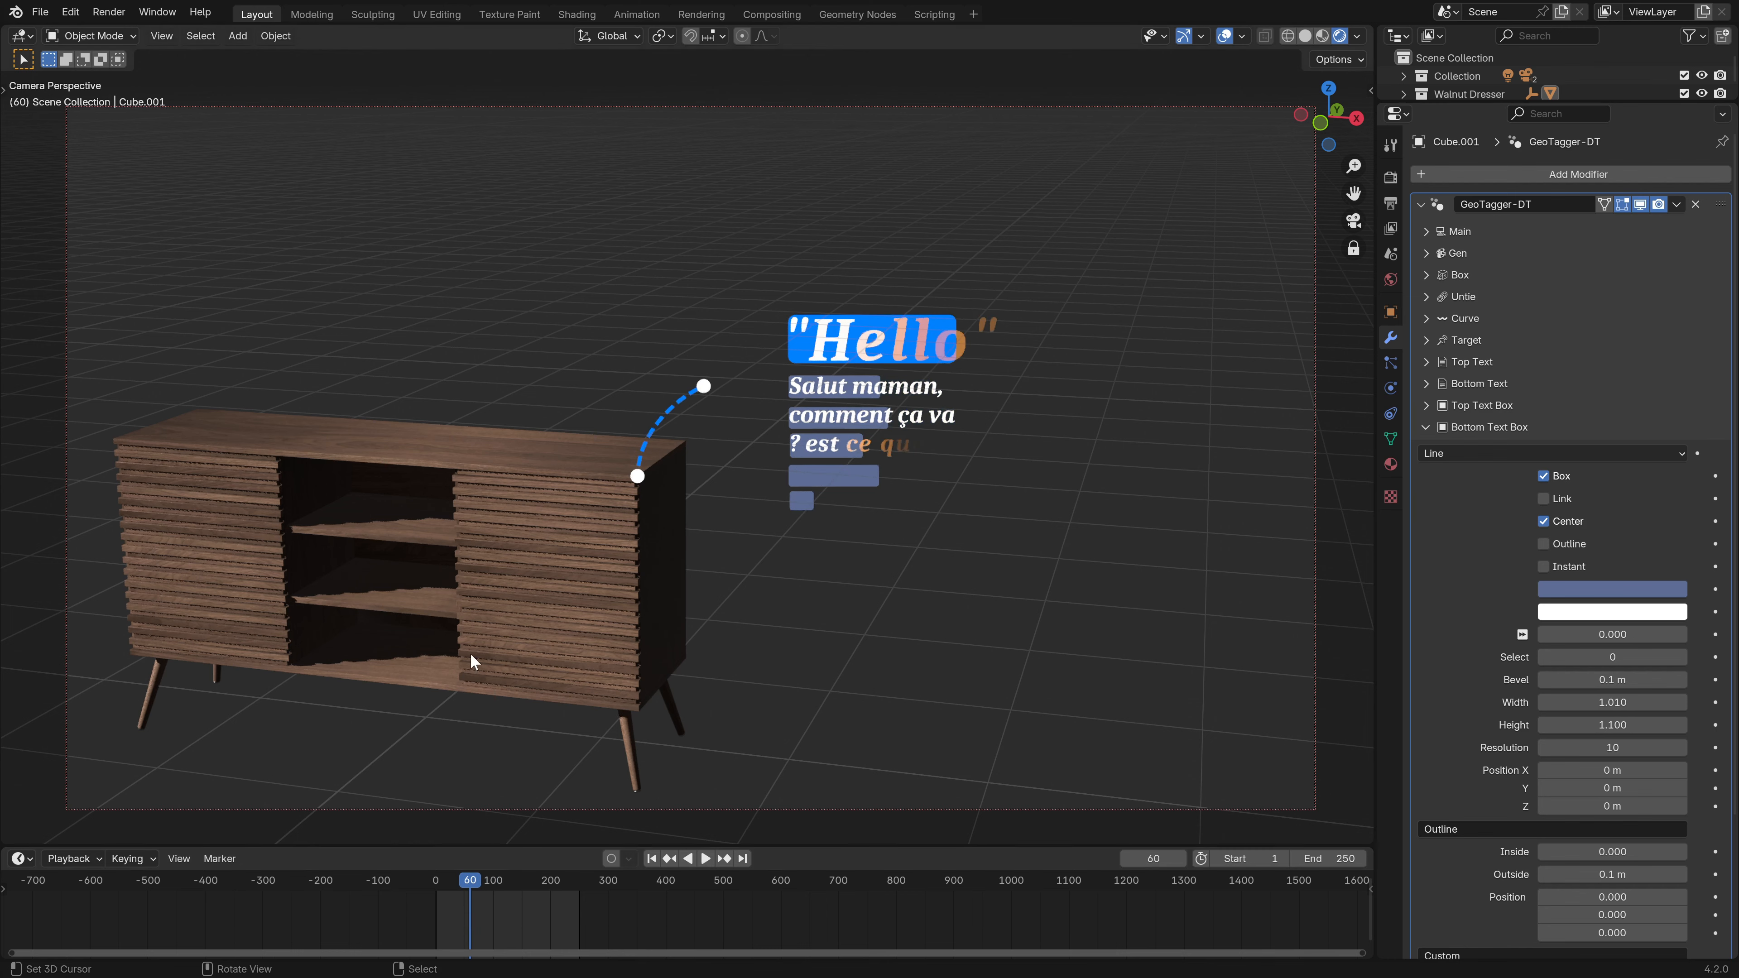
middle_click_drag(469, 661, 595, 658)
middle_click_drag(247, 482, 872, 425, "shift")
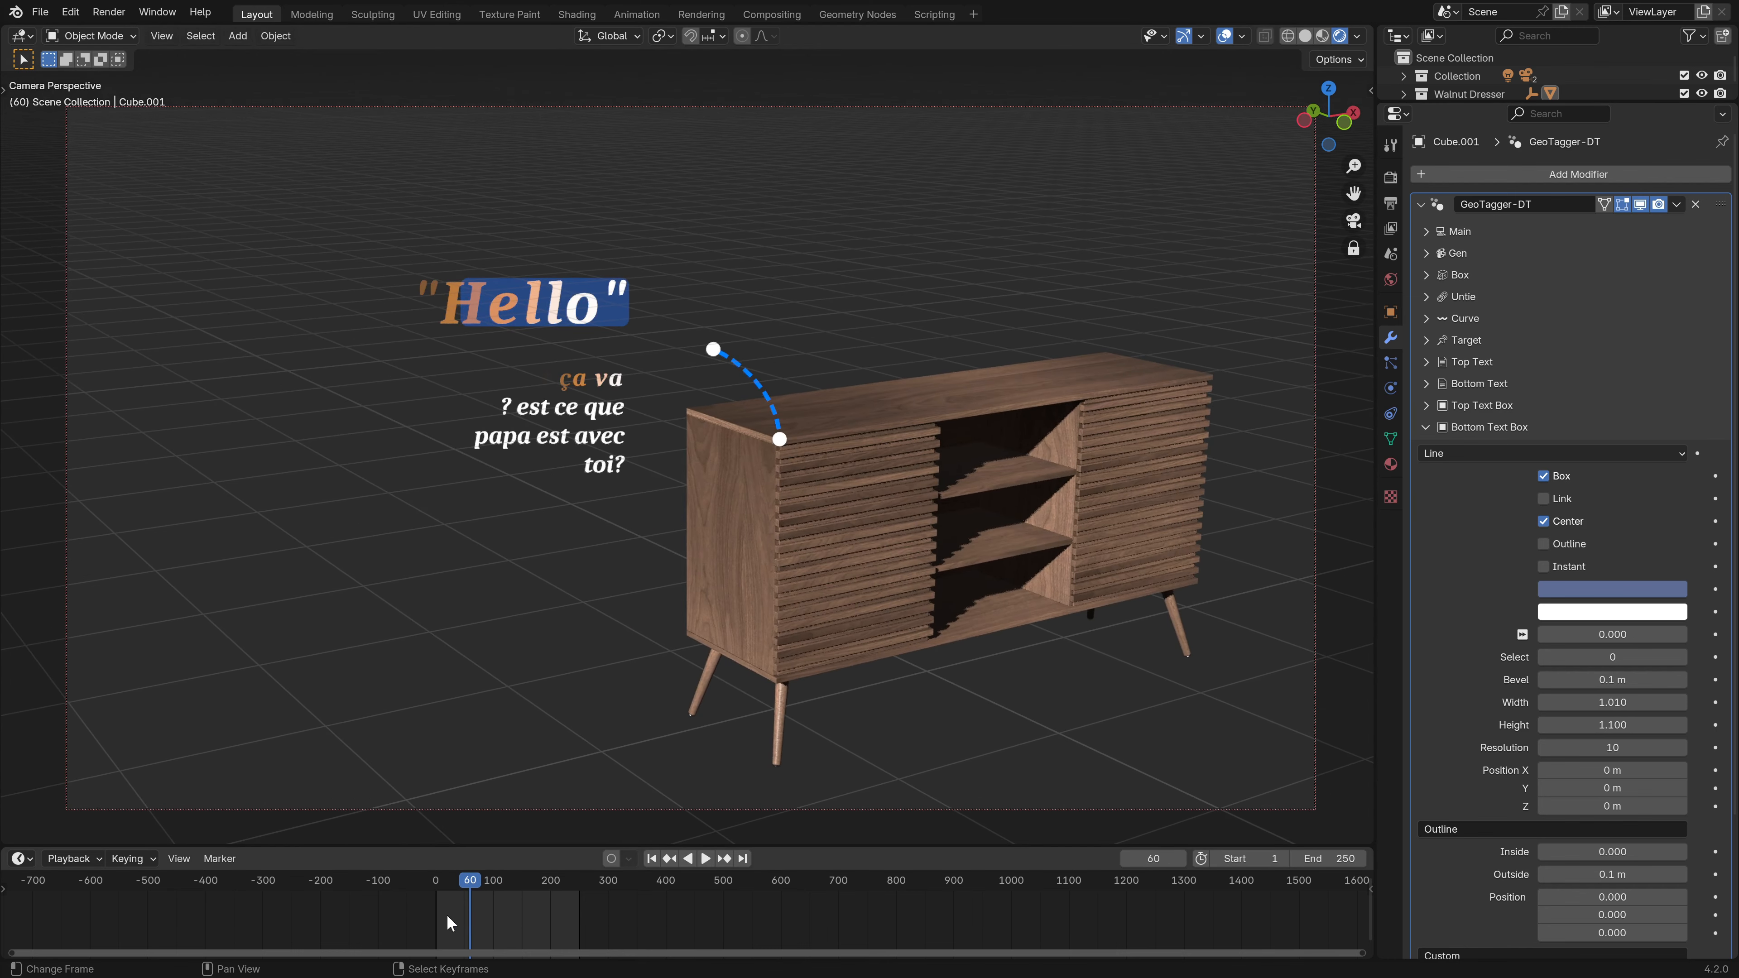
left_click_drag(450, 923, 498, 918)
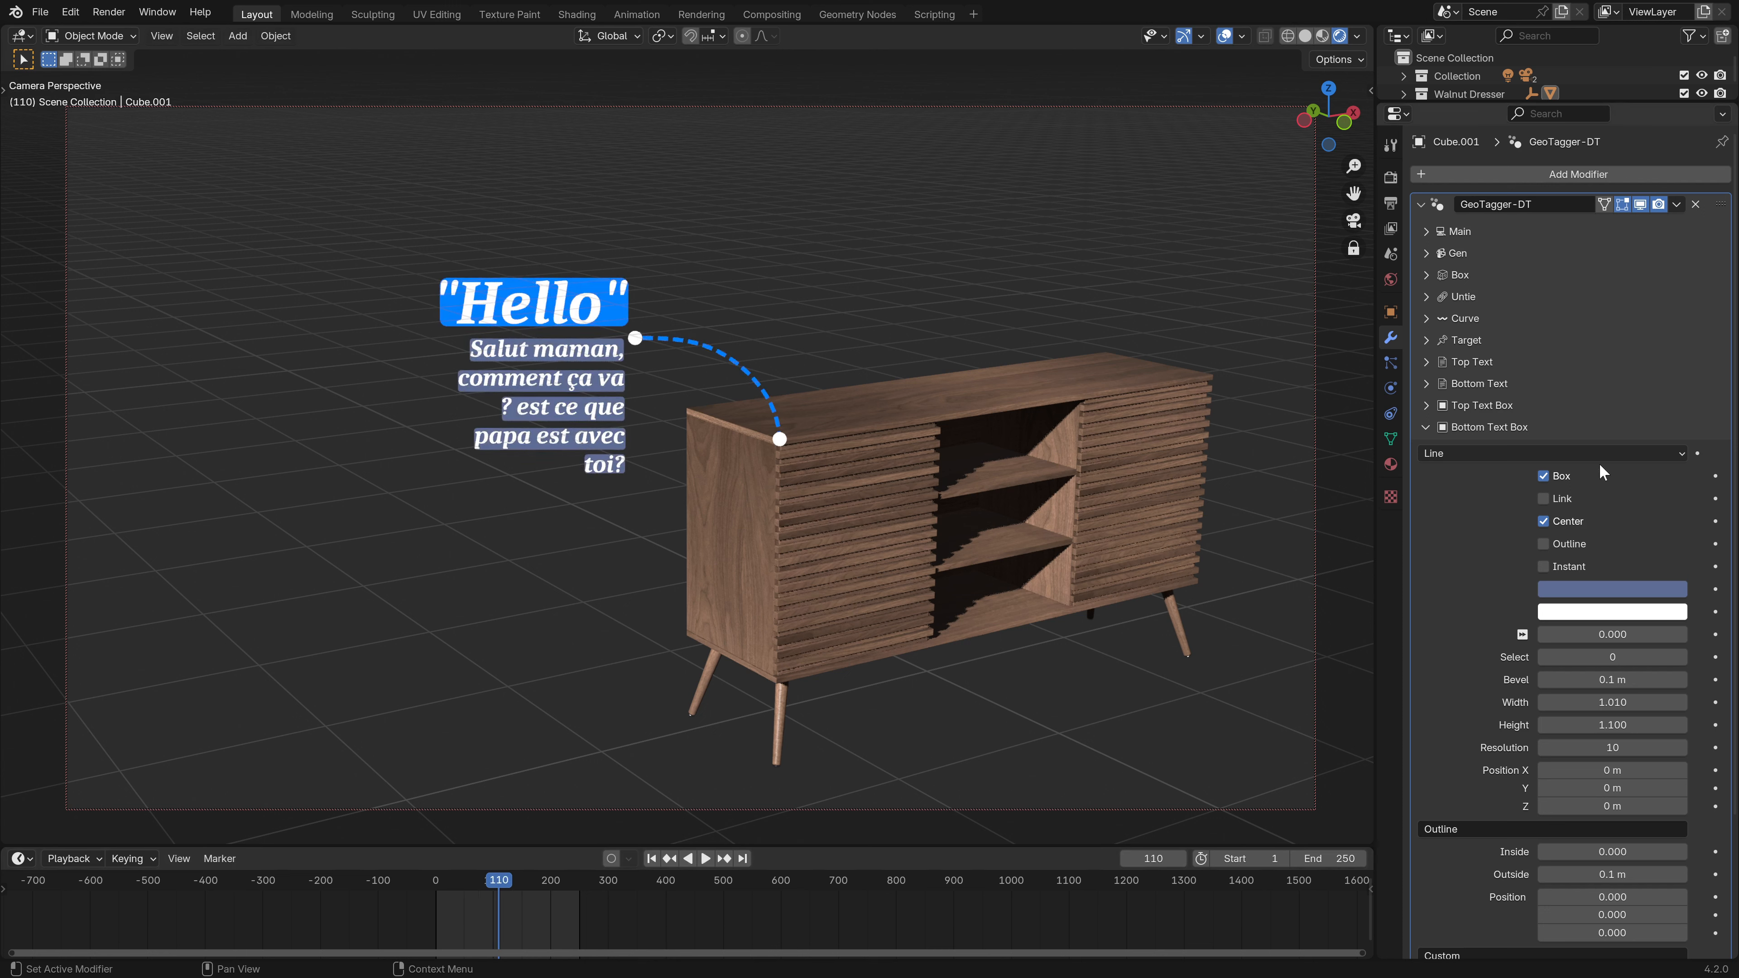
- Try the Letter and Paragraph modes for the bottom text box and return it to Line
left_click(1447, 457)
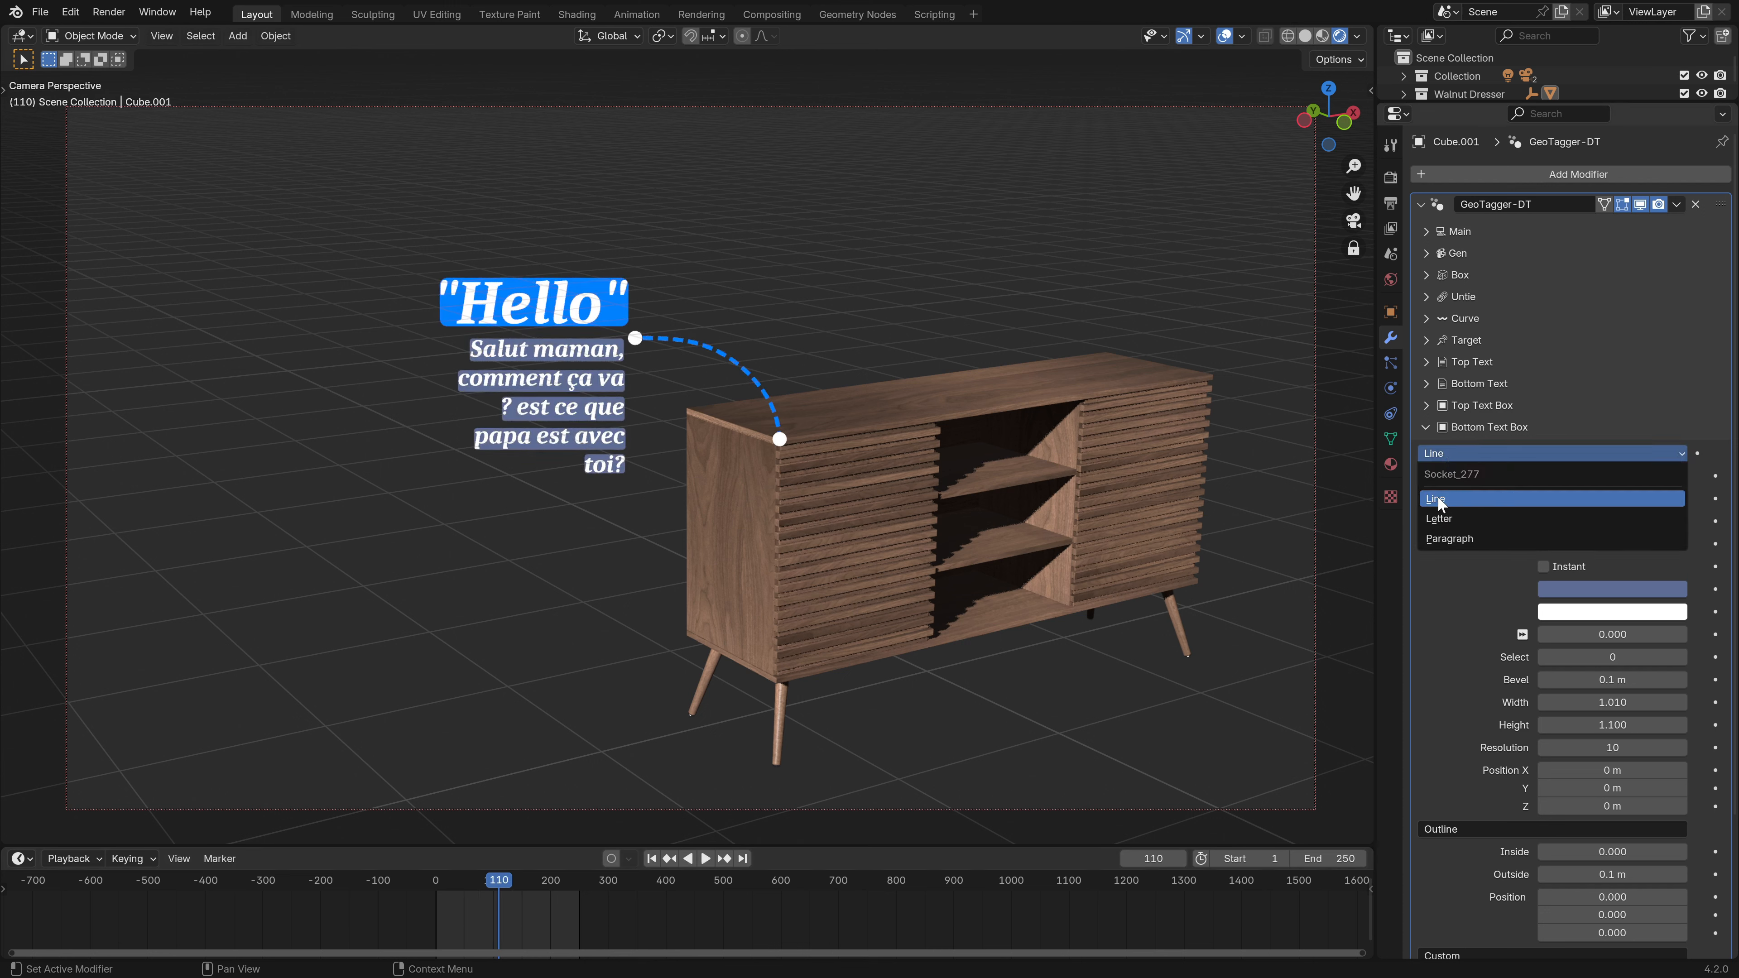
left_click(1450, 521)
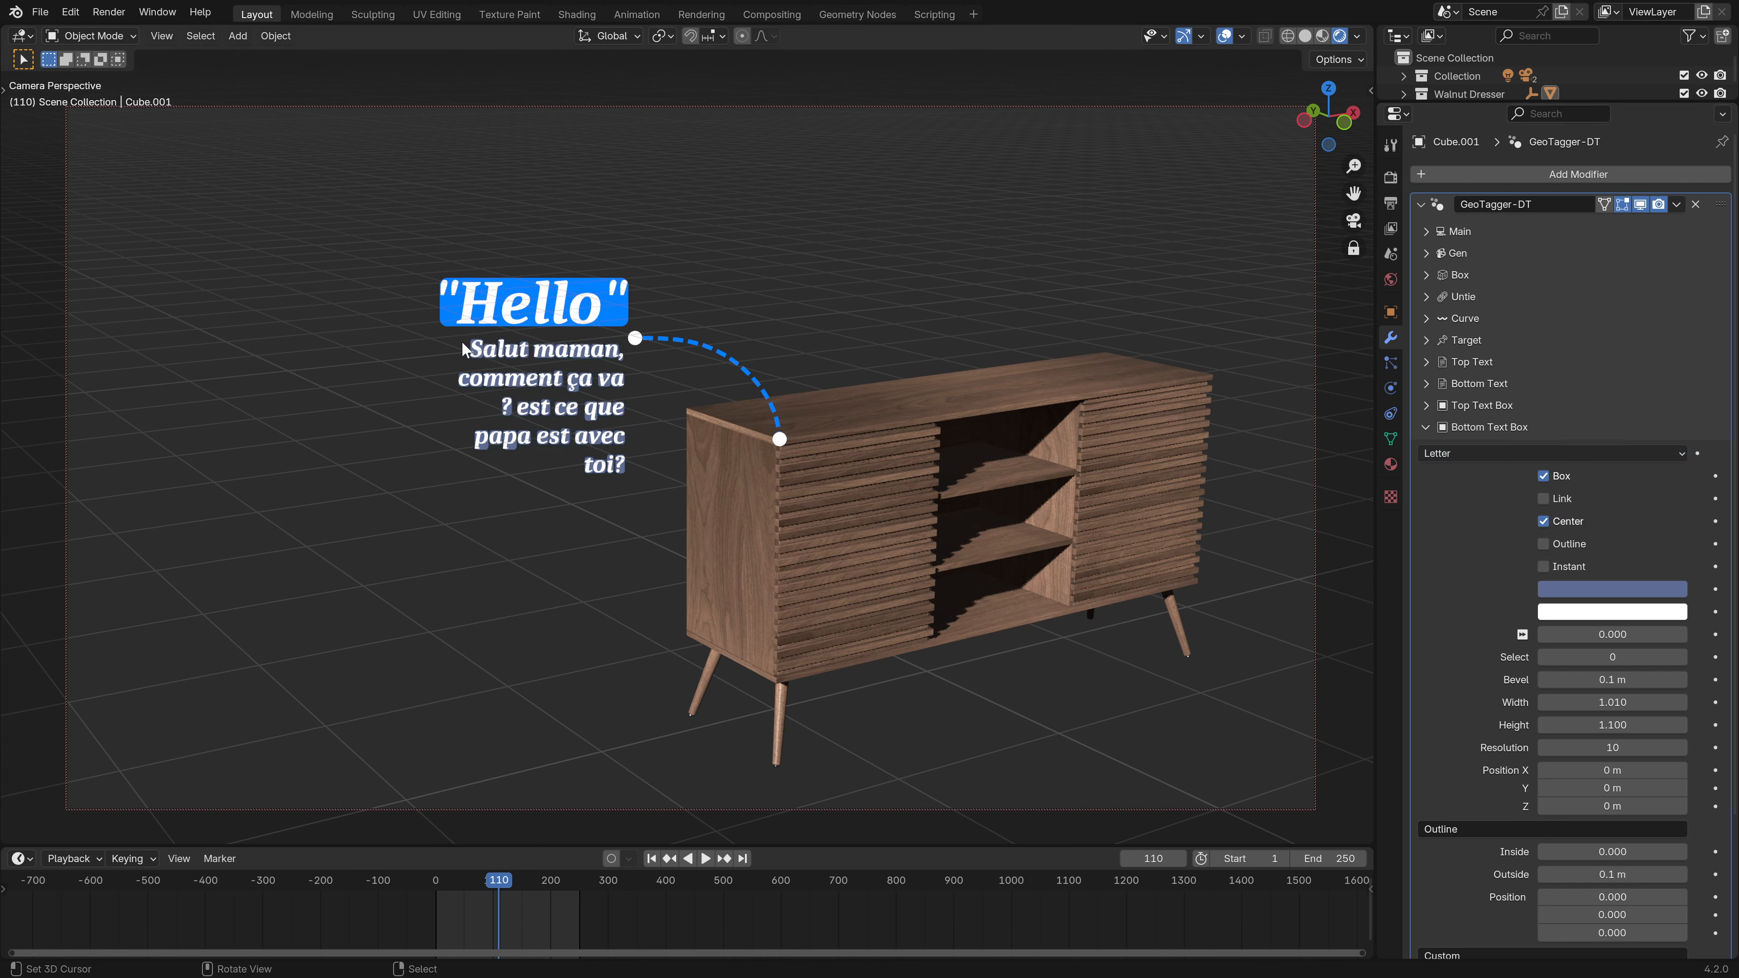
left_click(1448, 455)
left_click(1460, 540)
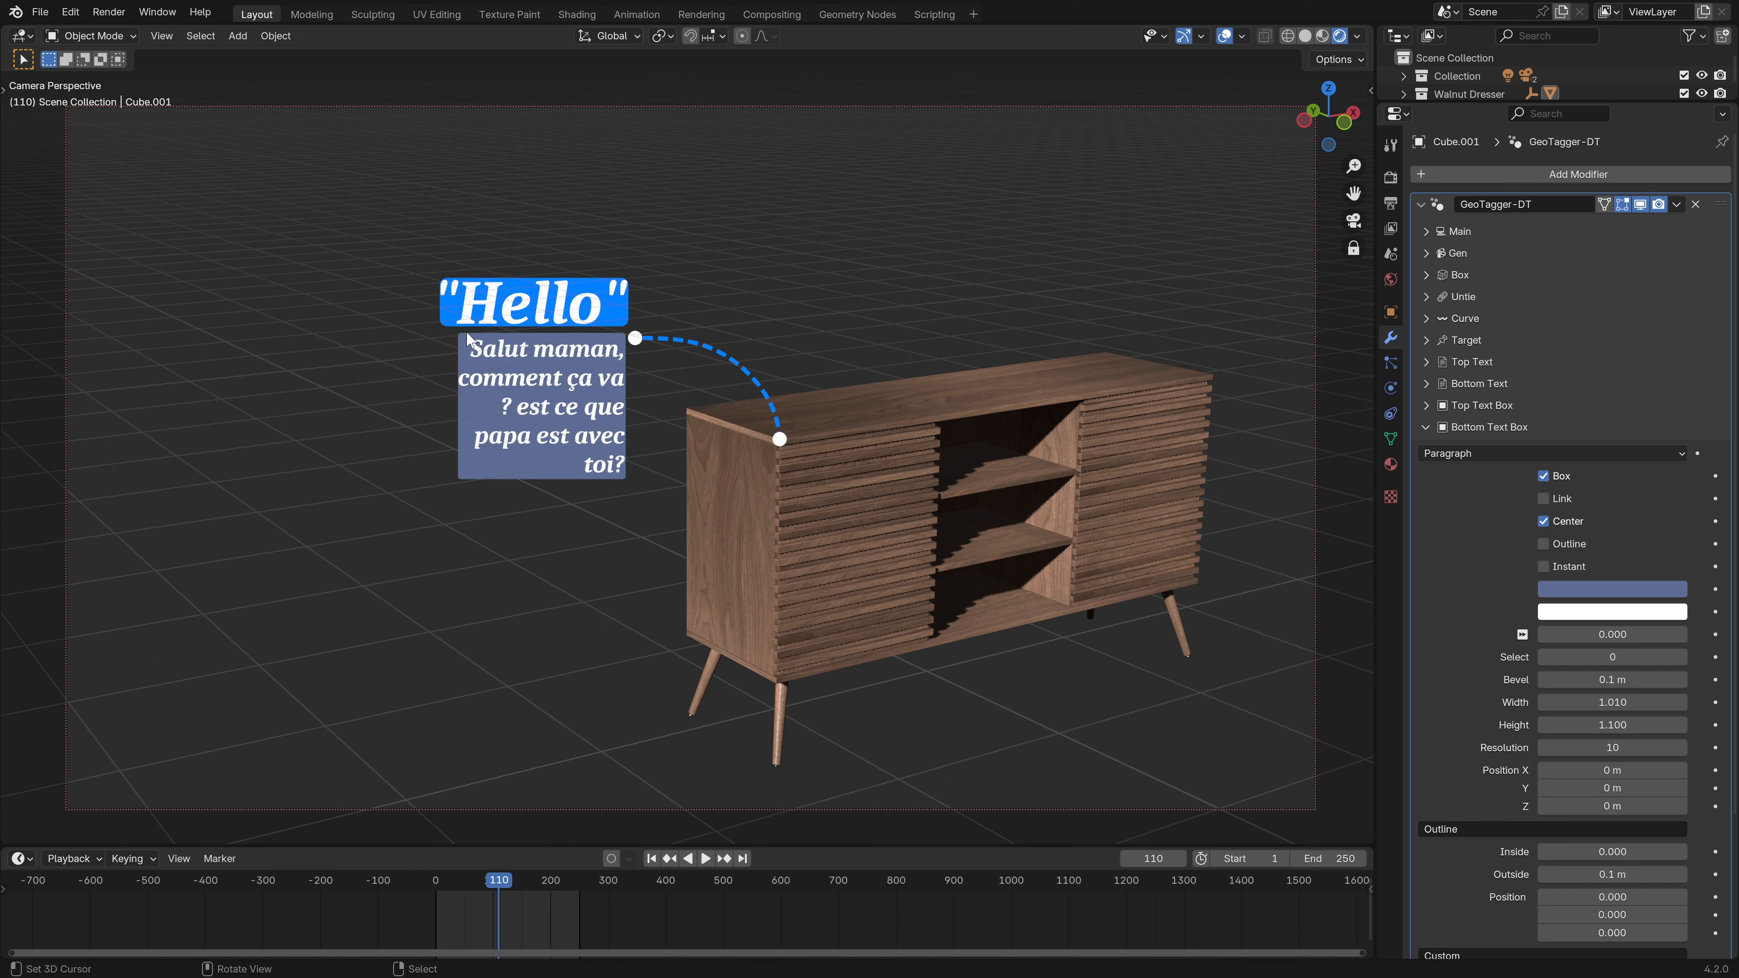
left_click(1472, 455)
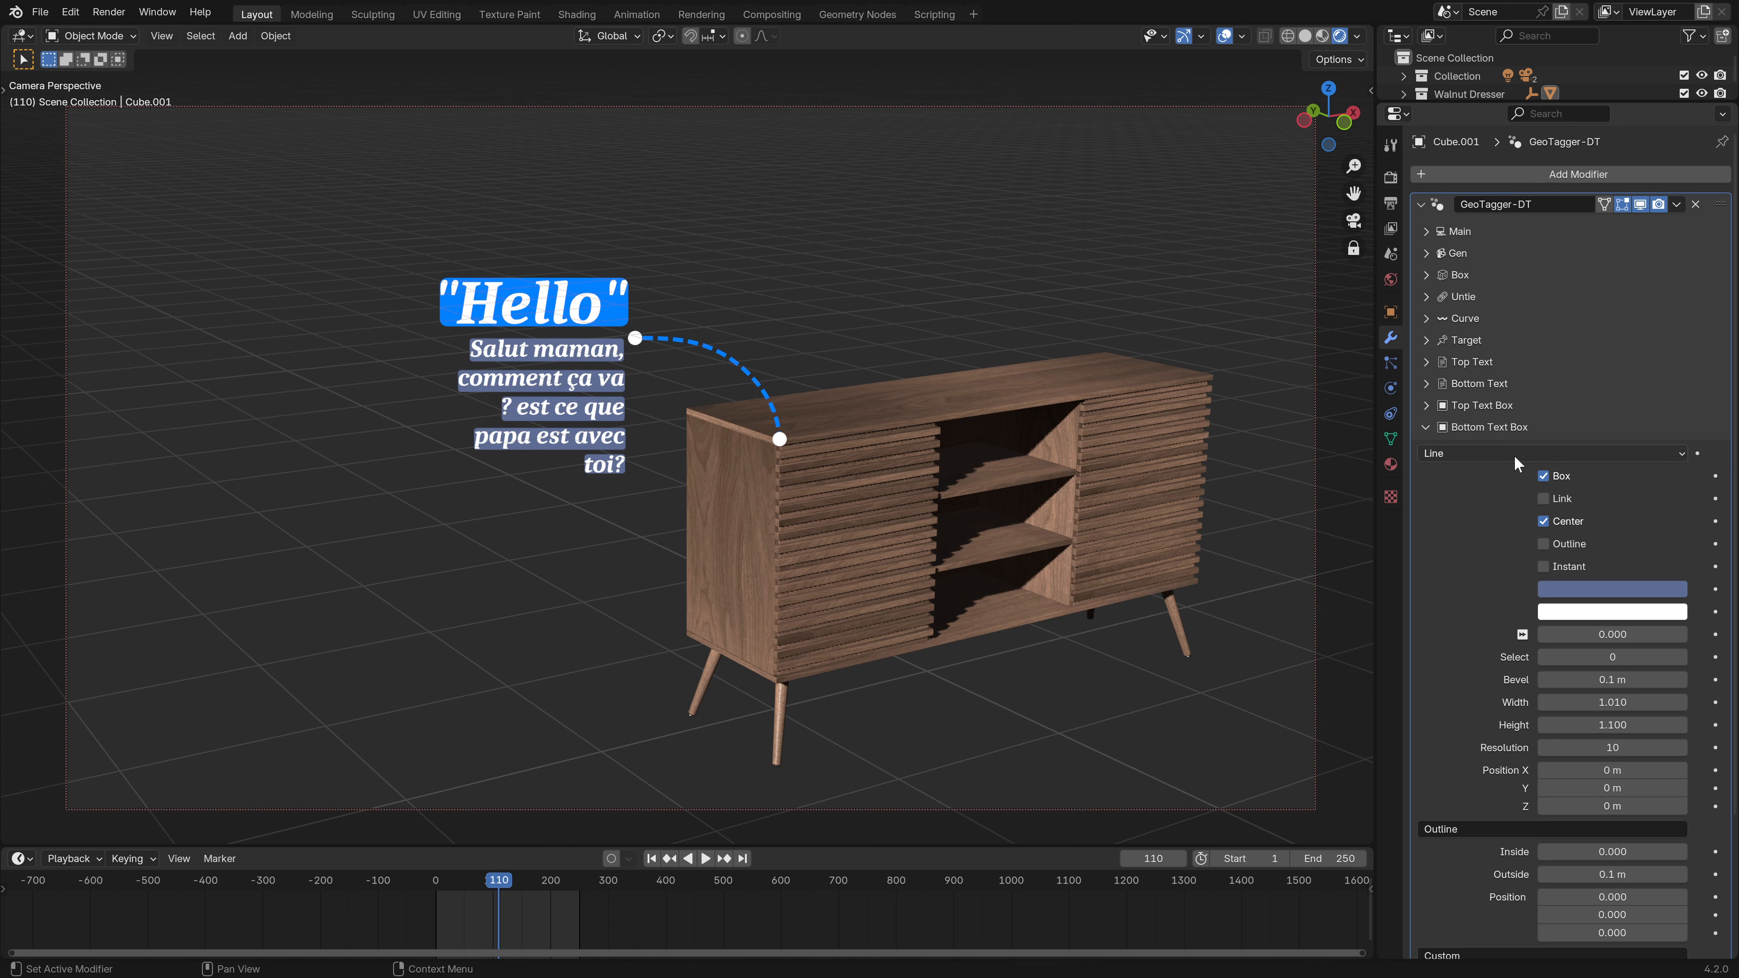
left_click(1514, 455)
left_click(1449, 505)
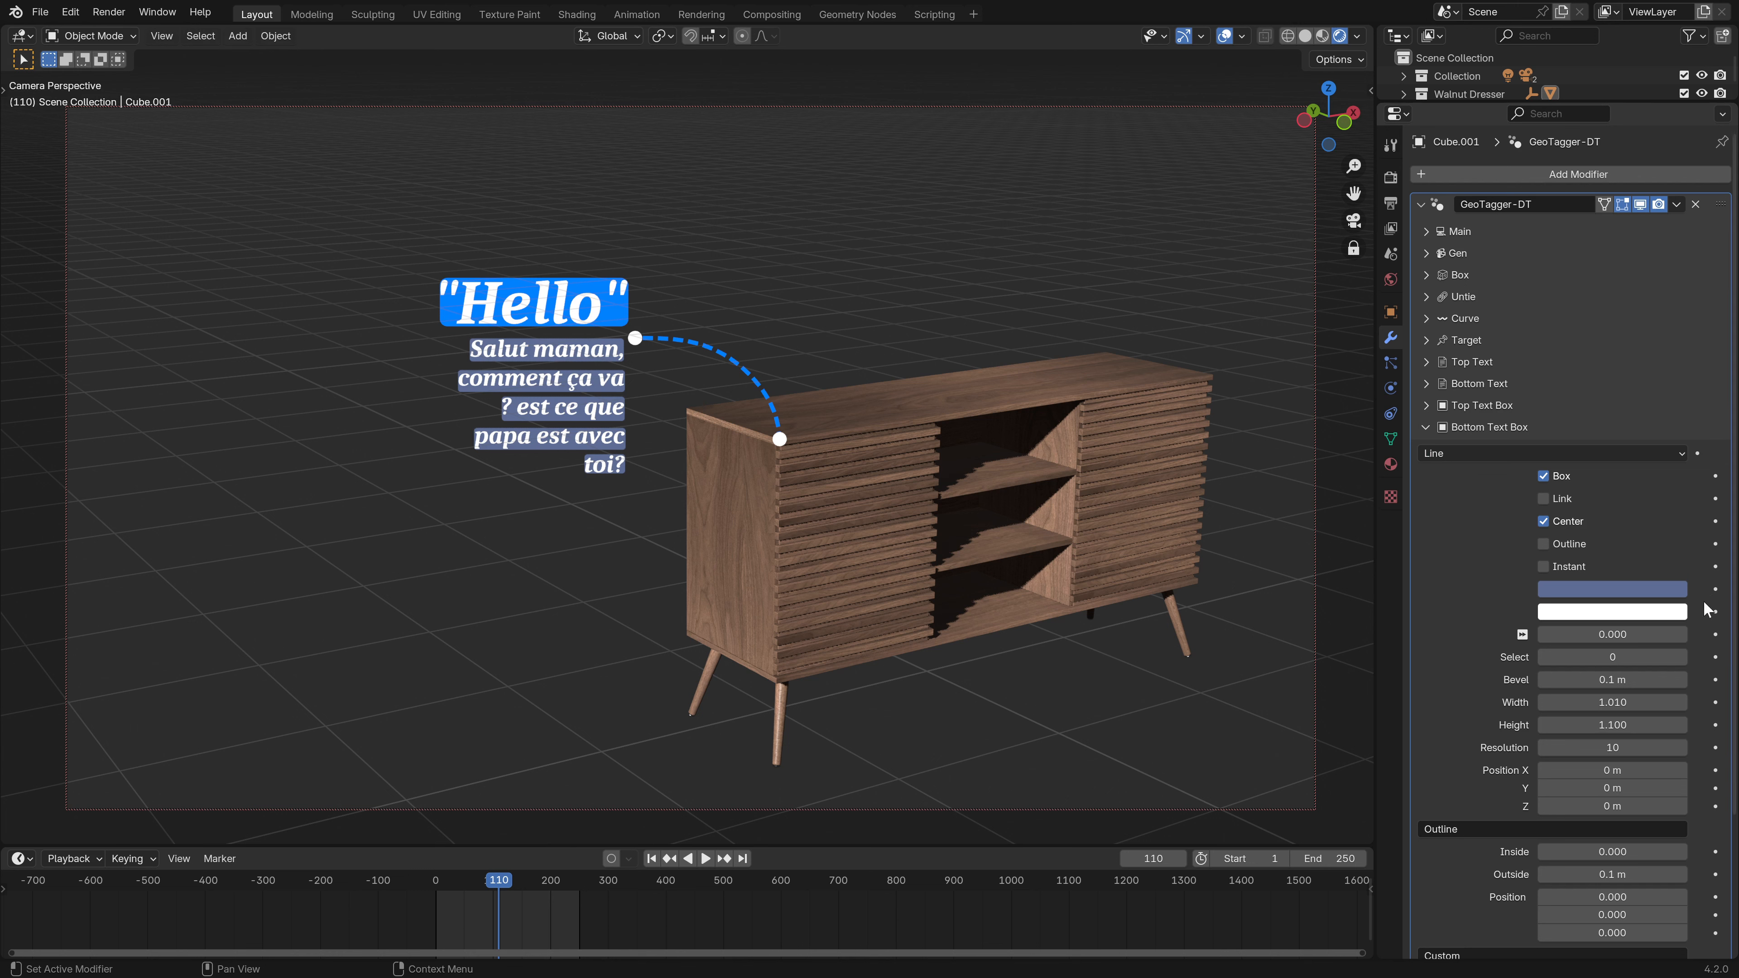
- Step the bottom text box selection through individual lines of text and reset Select to 0
left_click(1683, 657)
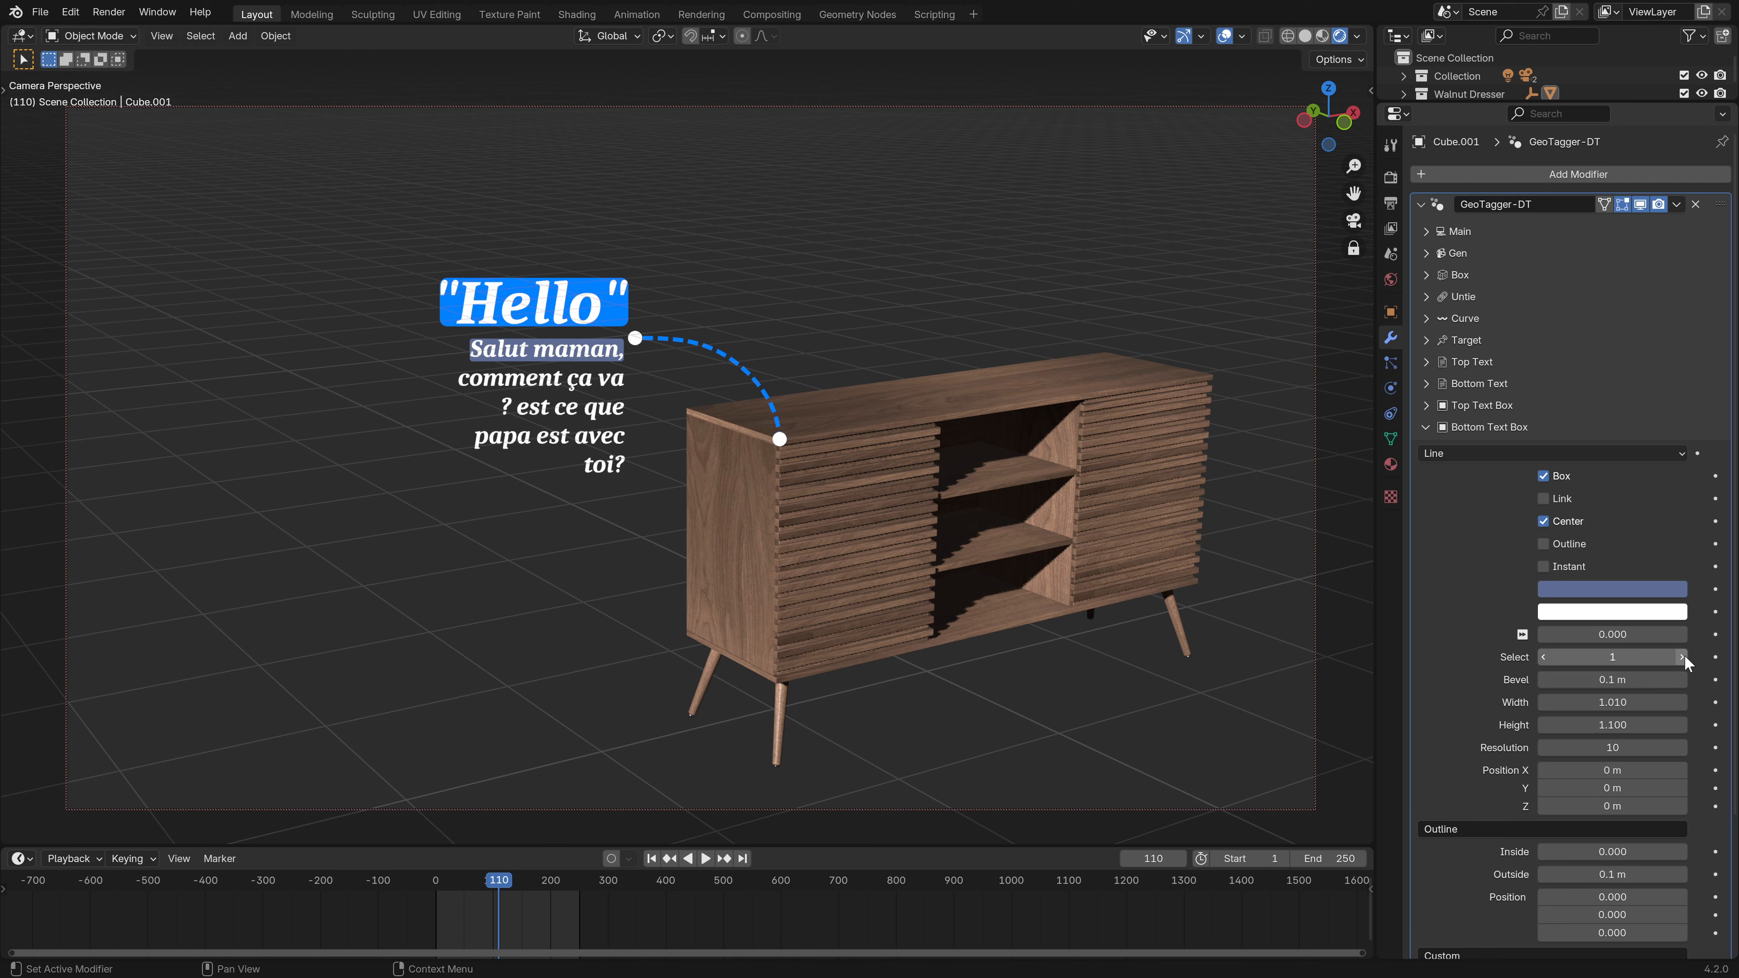
left_click(1682, 656)
left_click(1683, 657)
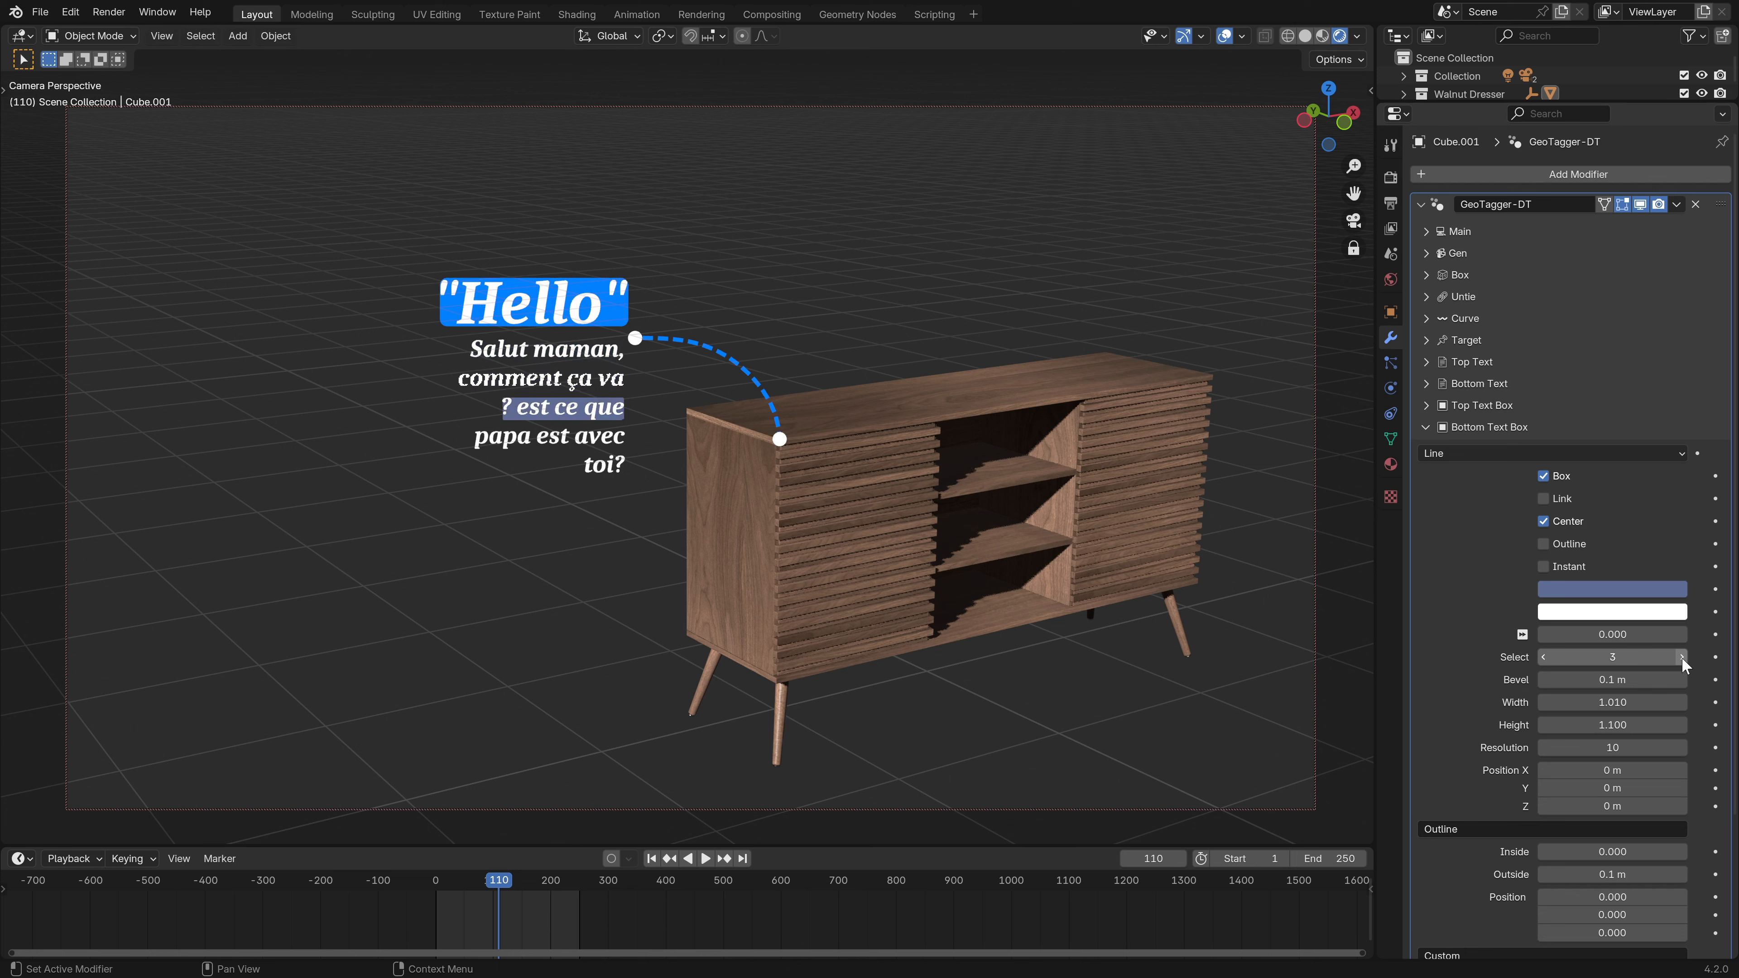
left_click(1681, 658)
left_click(1681, 658)
left_click_drag(1631, 658, 1567, 658)
- Switch the bottom text box to Letter mode and set Select to 4
left_click(1461, 453)
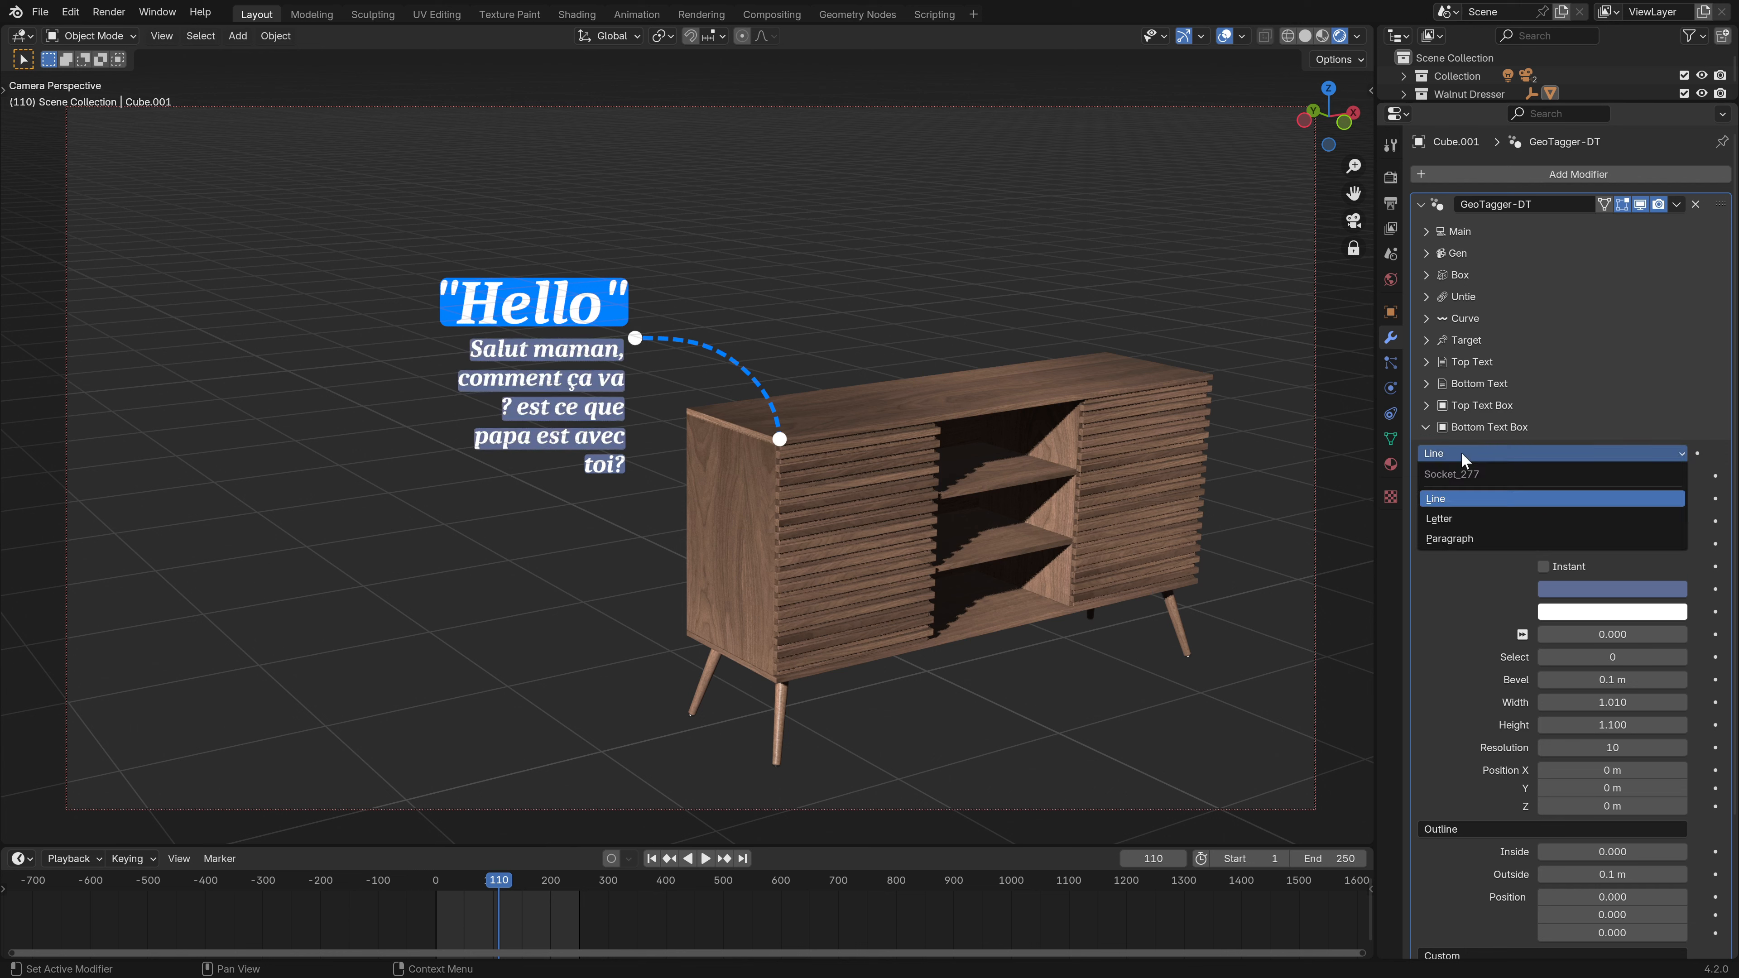
left_click(1446, 514)
left_click(1682, 658)
left_click(1683, 658)
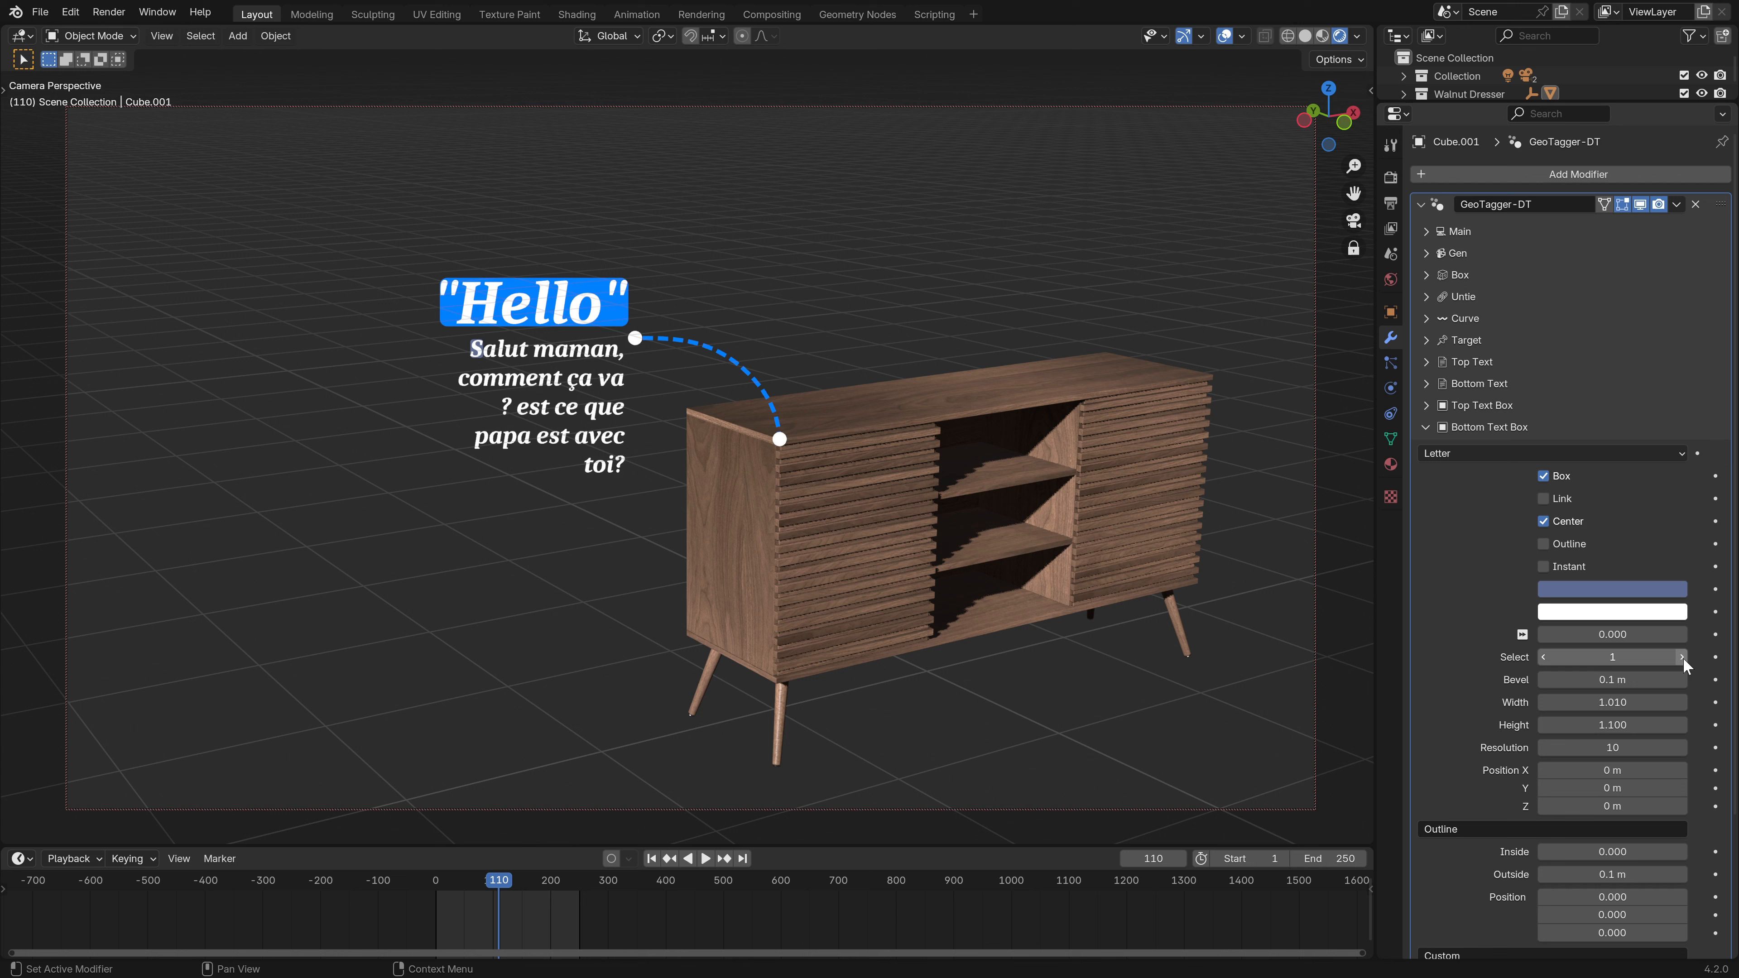
left_click(1683, 657)
left_click(1682, 658)
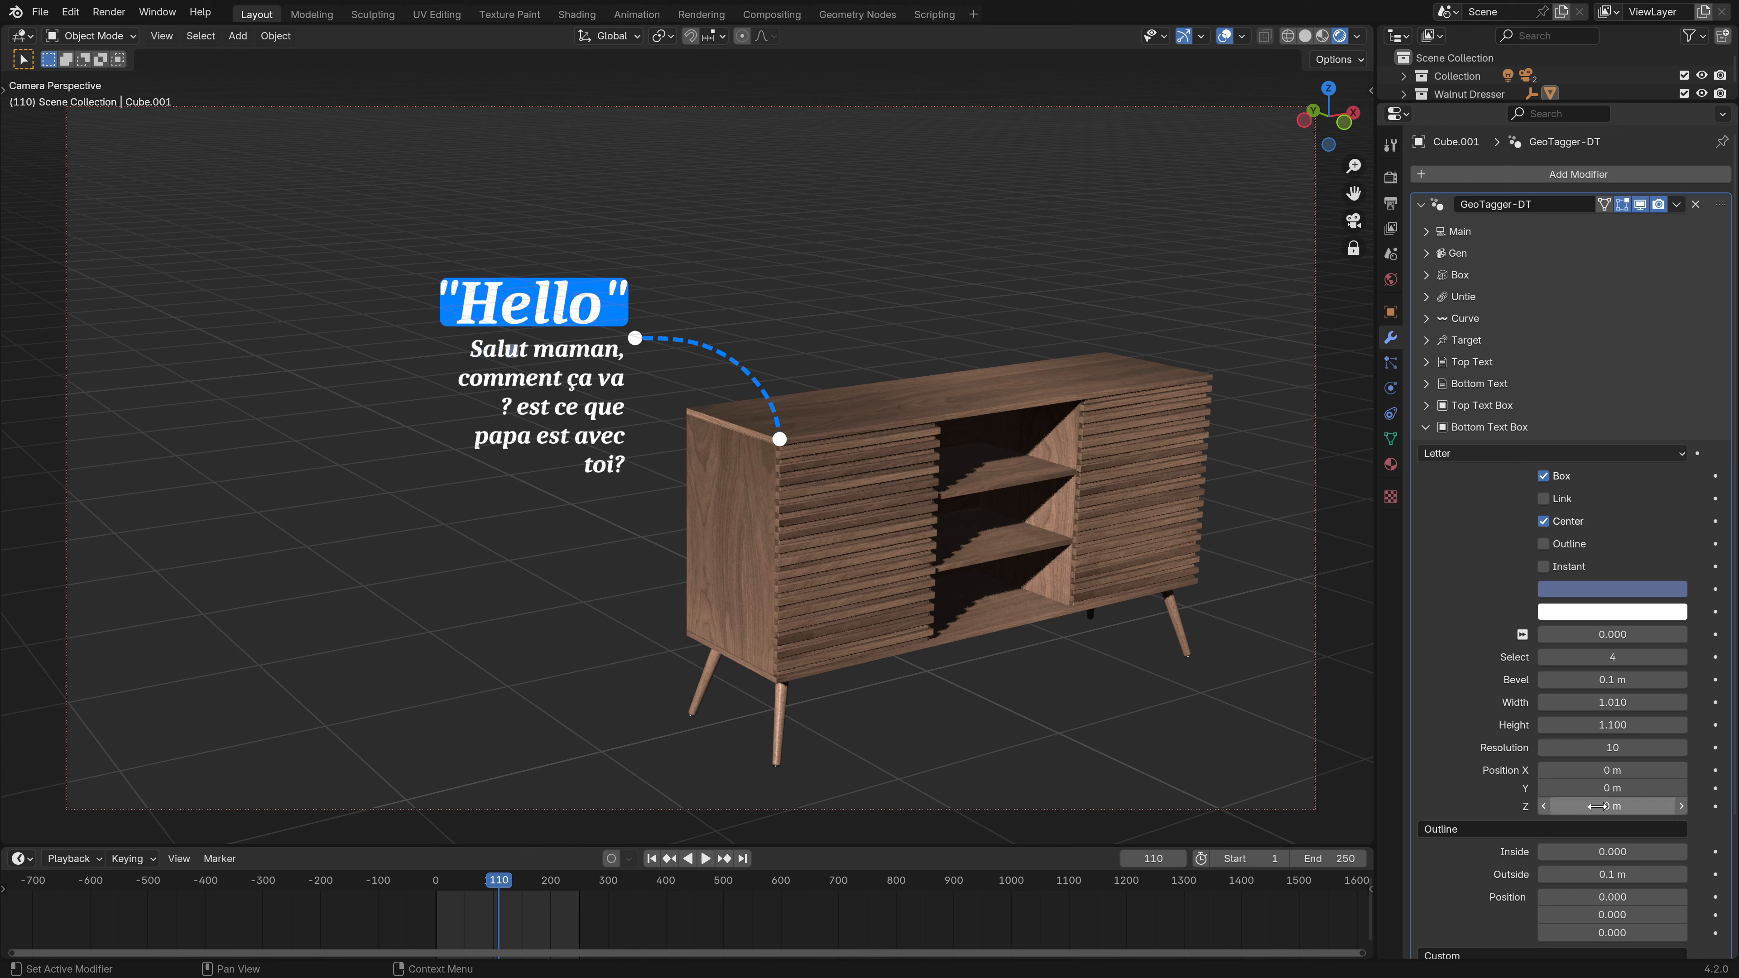
- Stretch the selected letter's box over the word "Salut" with width 4.470, height 2.300 and X position -0.43 m
mouse_move(1612, 702)
left_mouse_down()
mouse_move(1691, 702)
mouse_move(1637, 725)
left_mouse_up()
key("ctrl+z")
left_click_drag(1612, 702, 1657, 702)
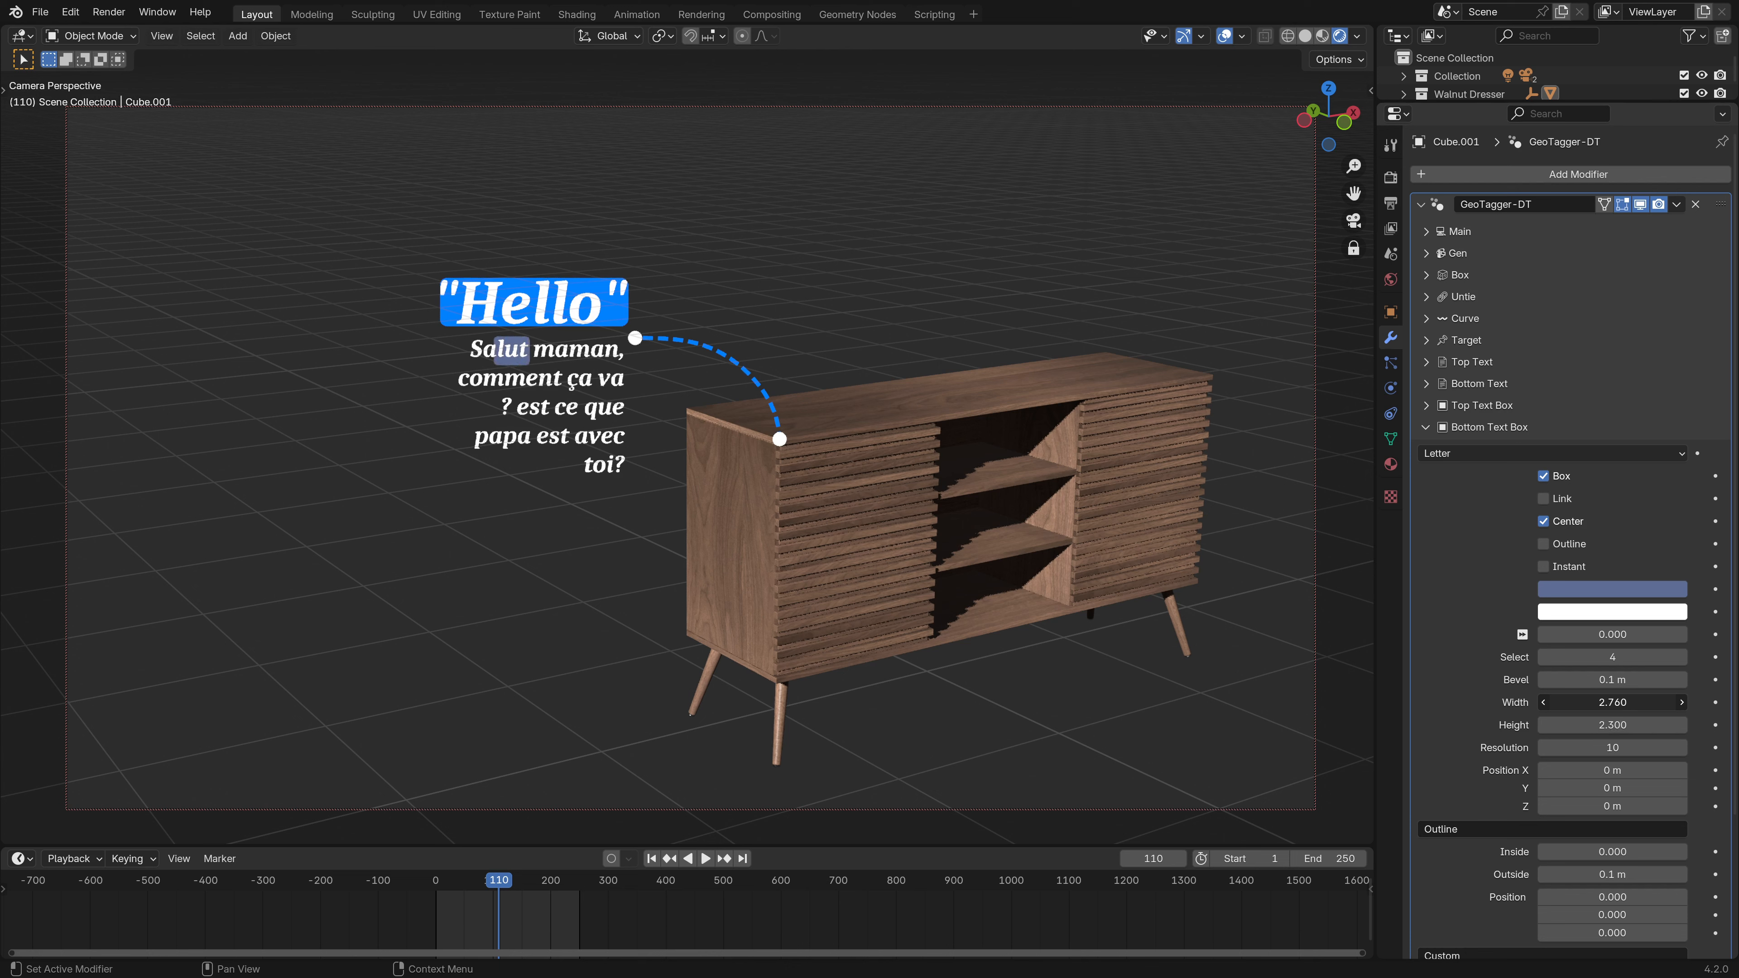
left_click_drag(1657, 702, 1650, 702)
left_click_drag(1612, 770, 1583, 770)
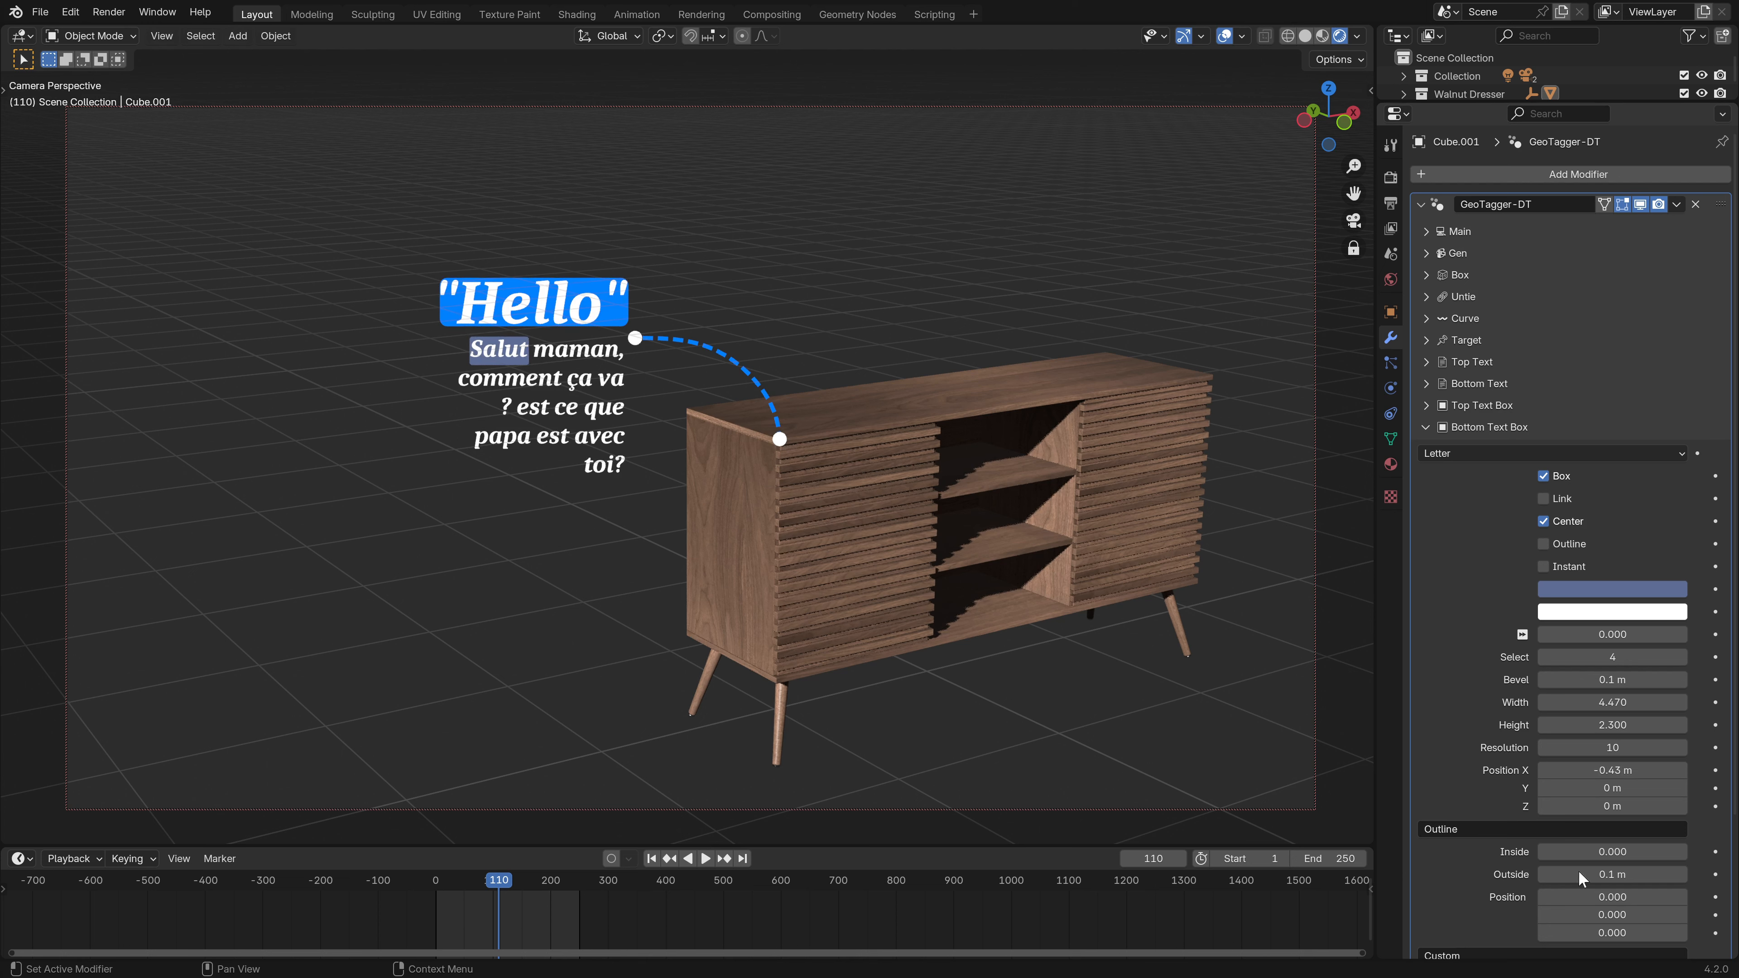
- Reset the bottom text box's width to 1.010, height to 1.100, X position to 0 m and Select to its default
left_click_drag(1616, 713, 1620, 715)
key("BackSpace")
key("BackSpace")
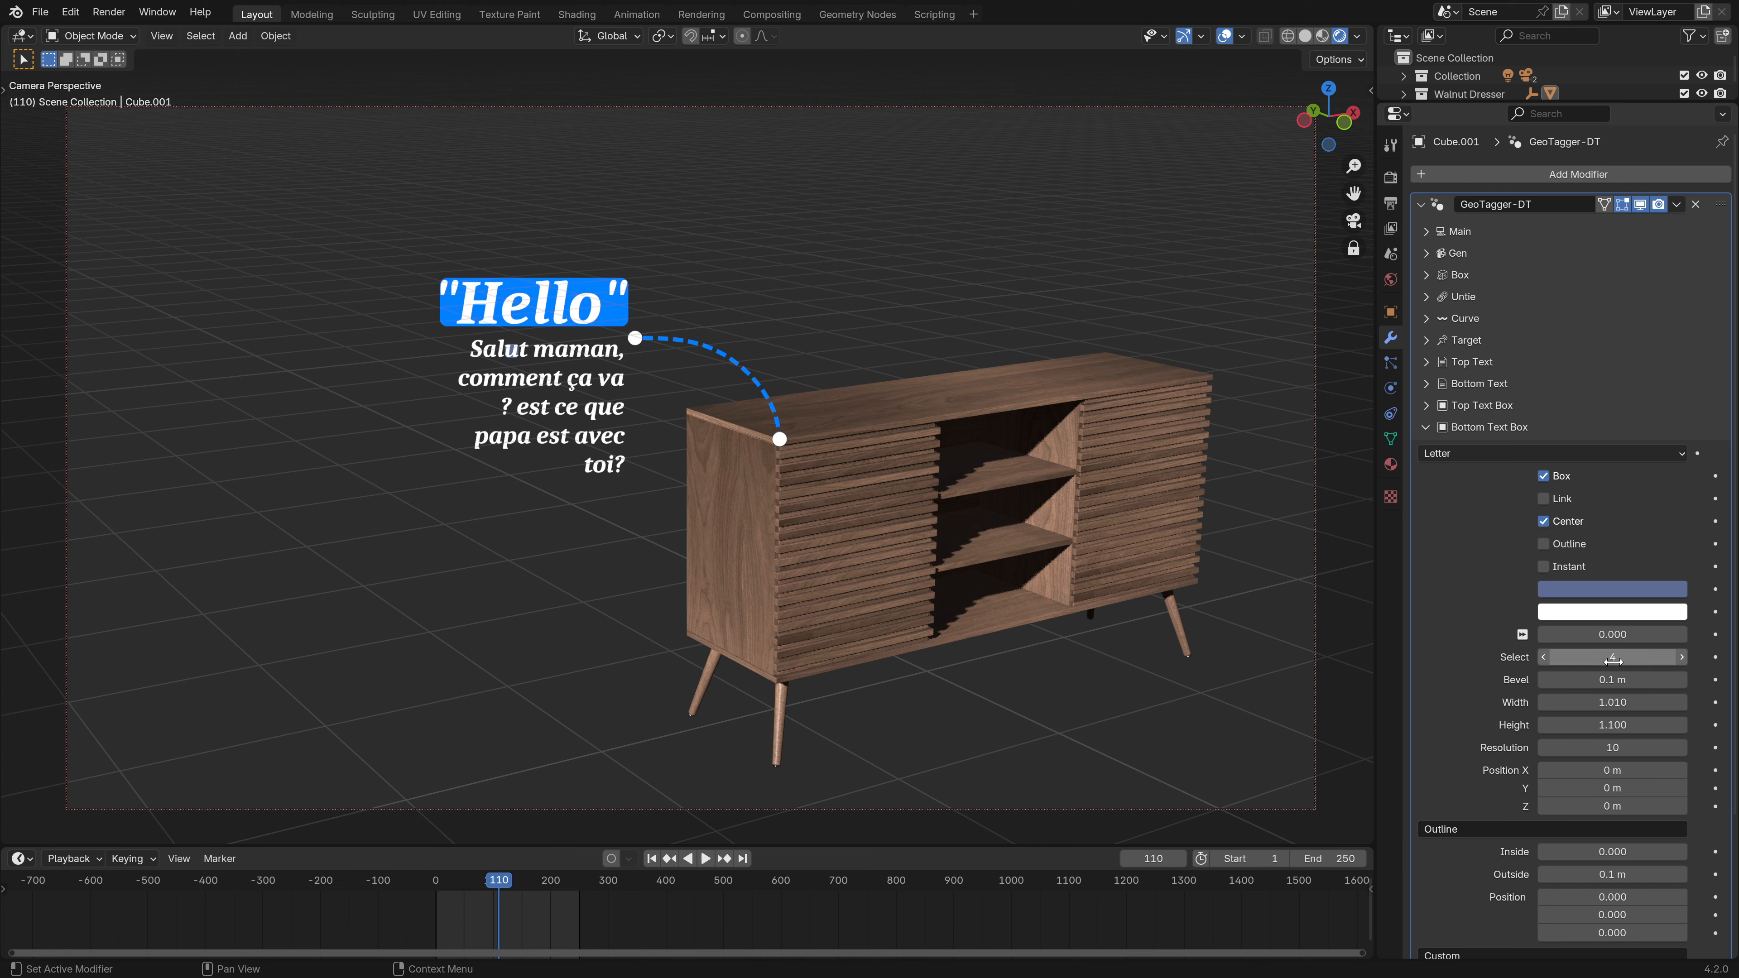
key("BackSpace")
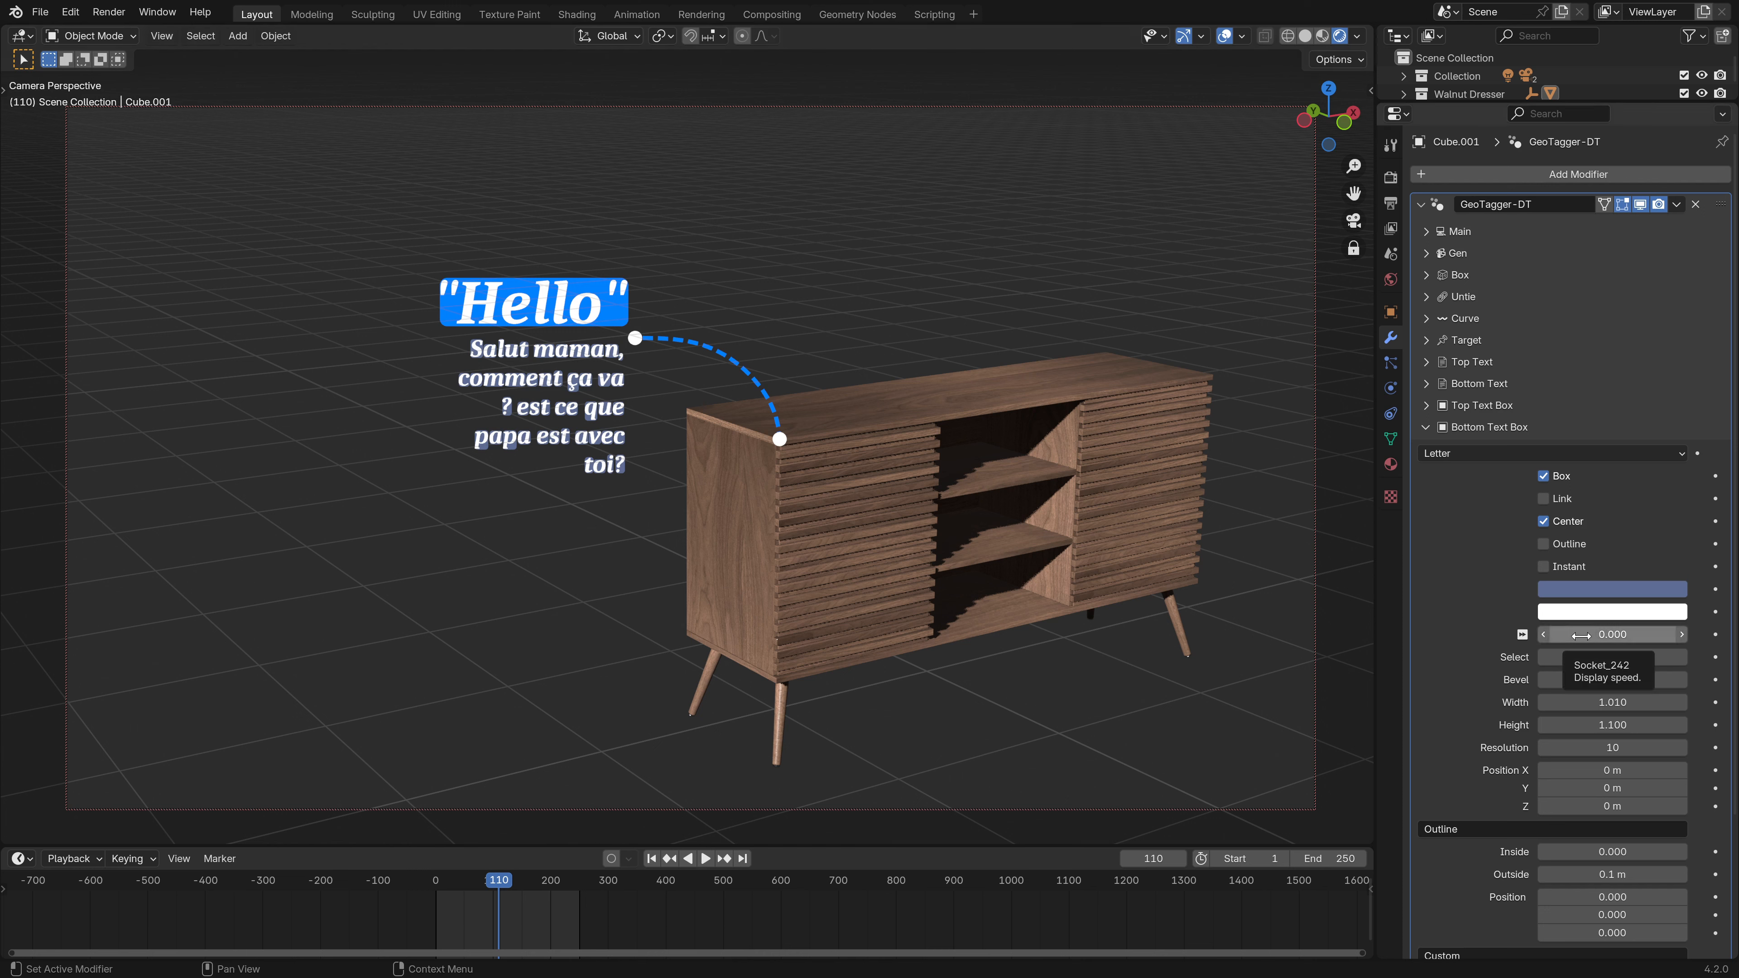
- Return the bottom text box to Line mode, and try a display speed of 0.900 before resetting it to 0.000
mouse_move(479, 918)
left_mouse_down()
mouse_move(443, 914)
mouse_move(487, 923)
left_mouse_up()
left_click(1463, 455)
left_click(1444, 503)
left_click_drag(1600, 636, 1643, 635)
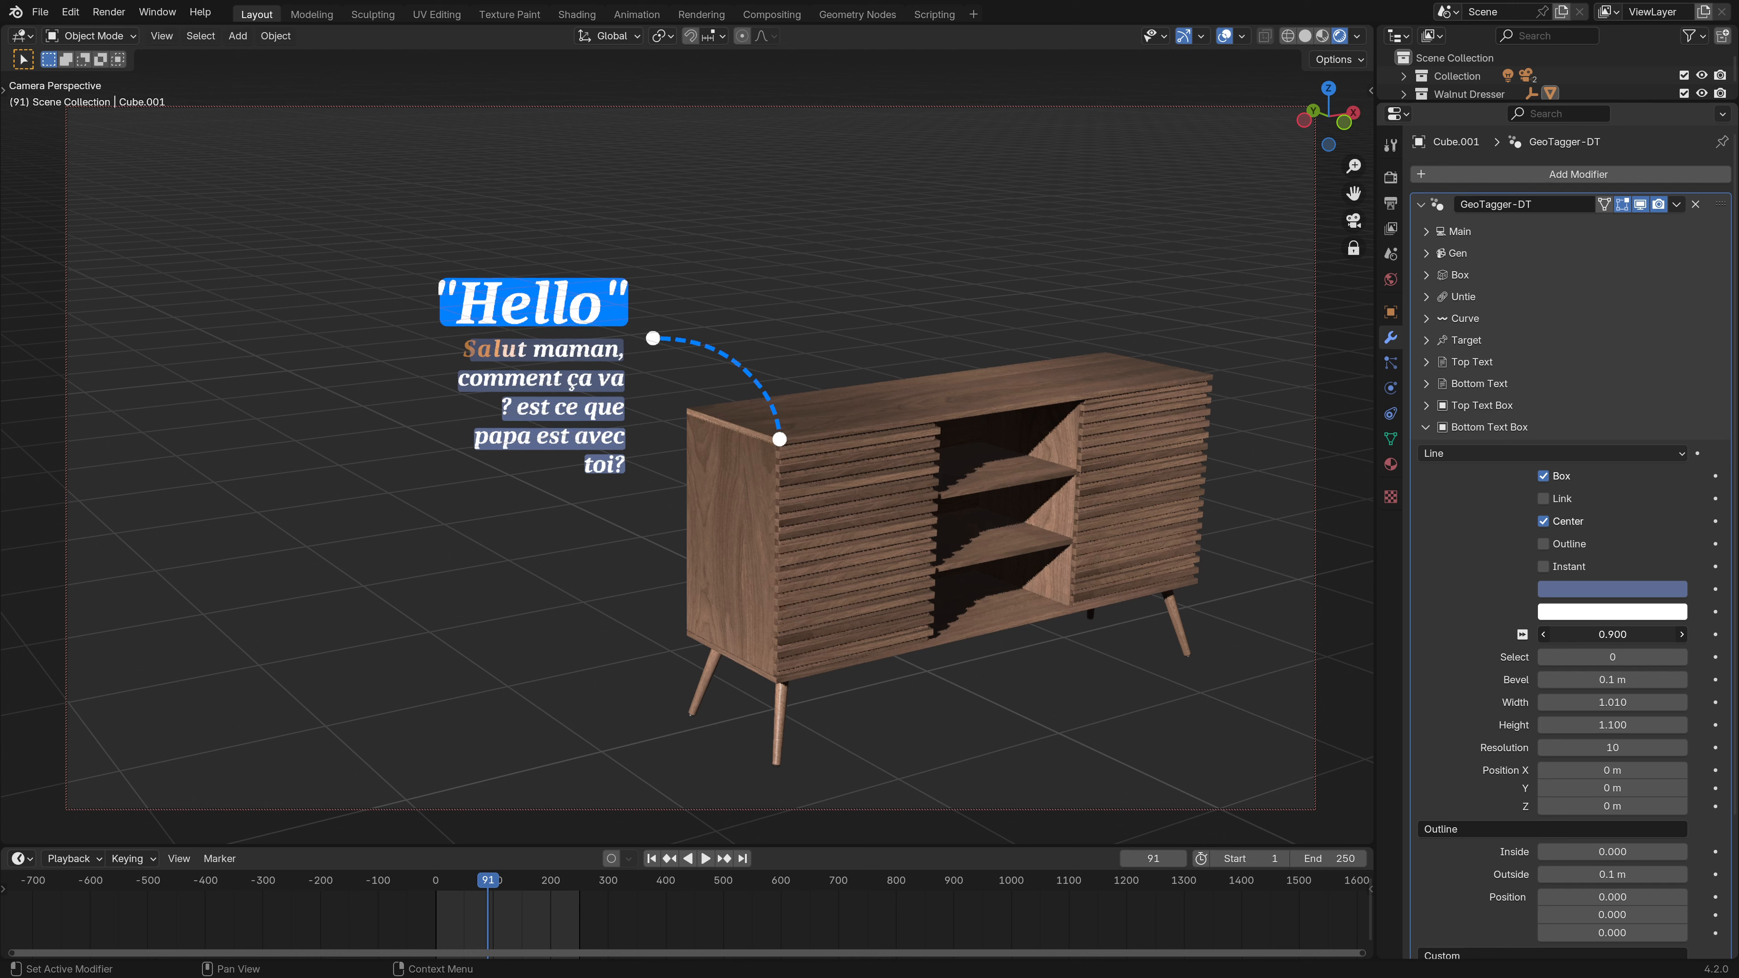
left_click_drag(1643, 634, 1549, 634)
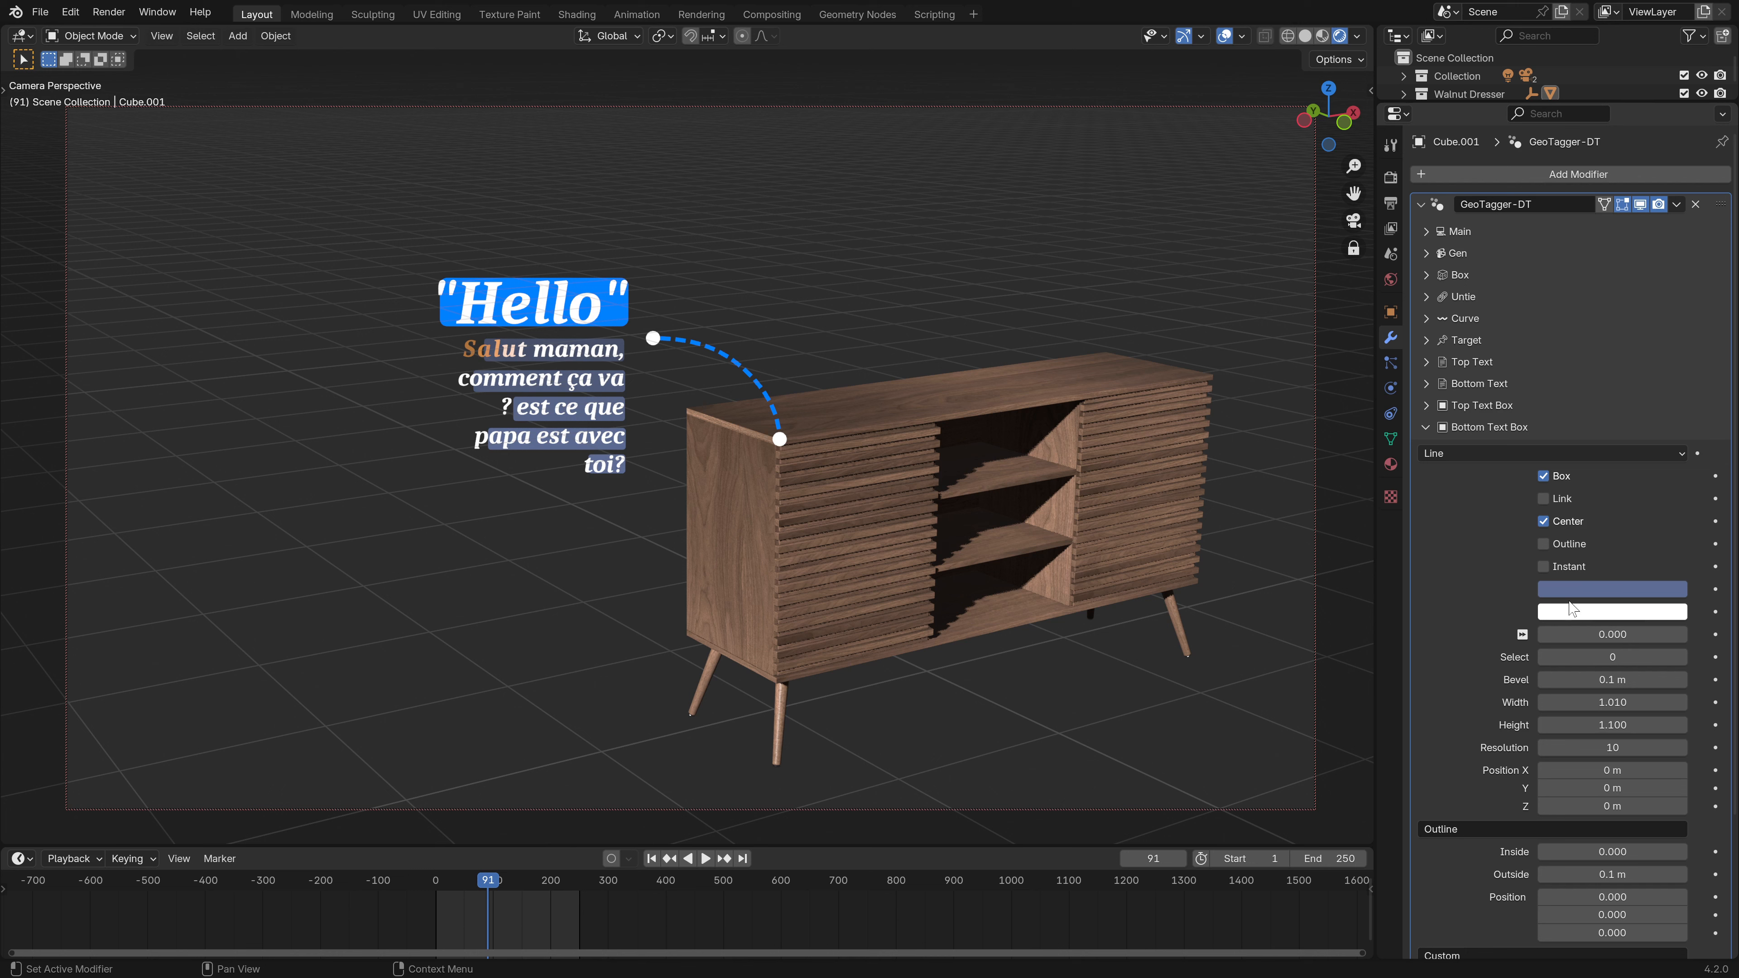
- Try Instant on the bottom text box and preview how the box appears during the animation
left_click(1543, 565)
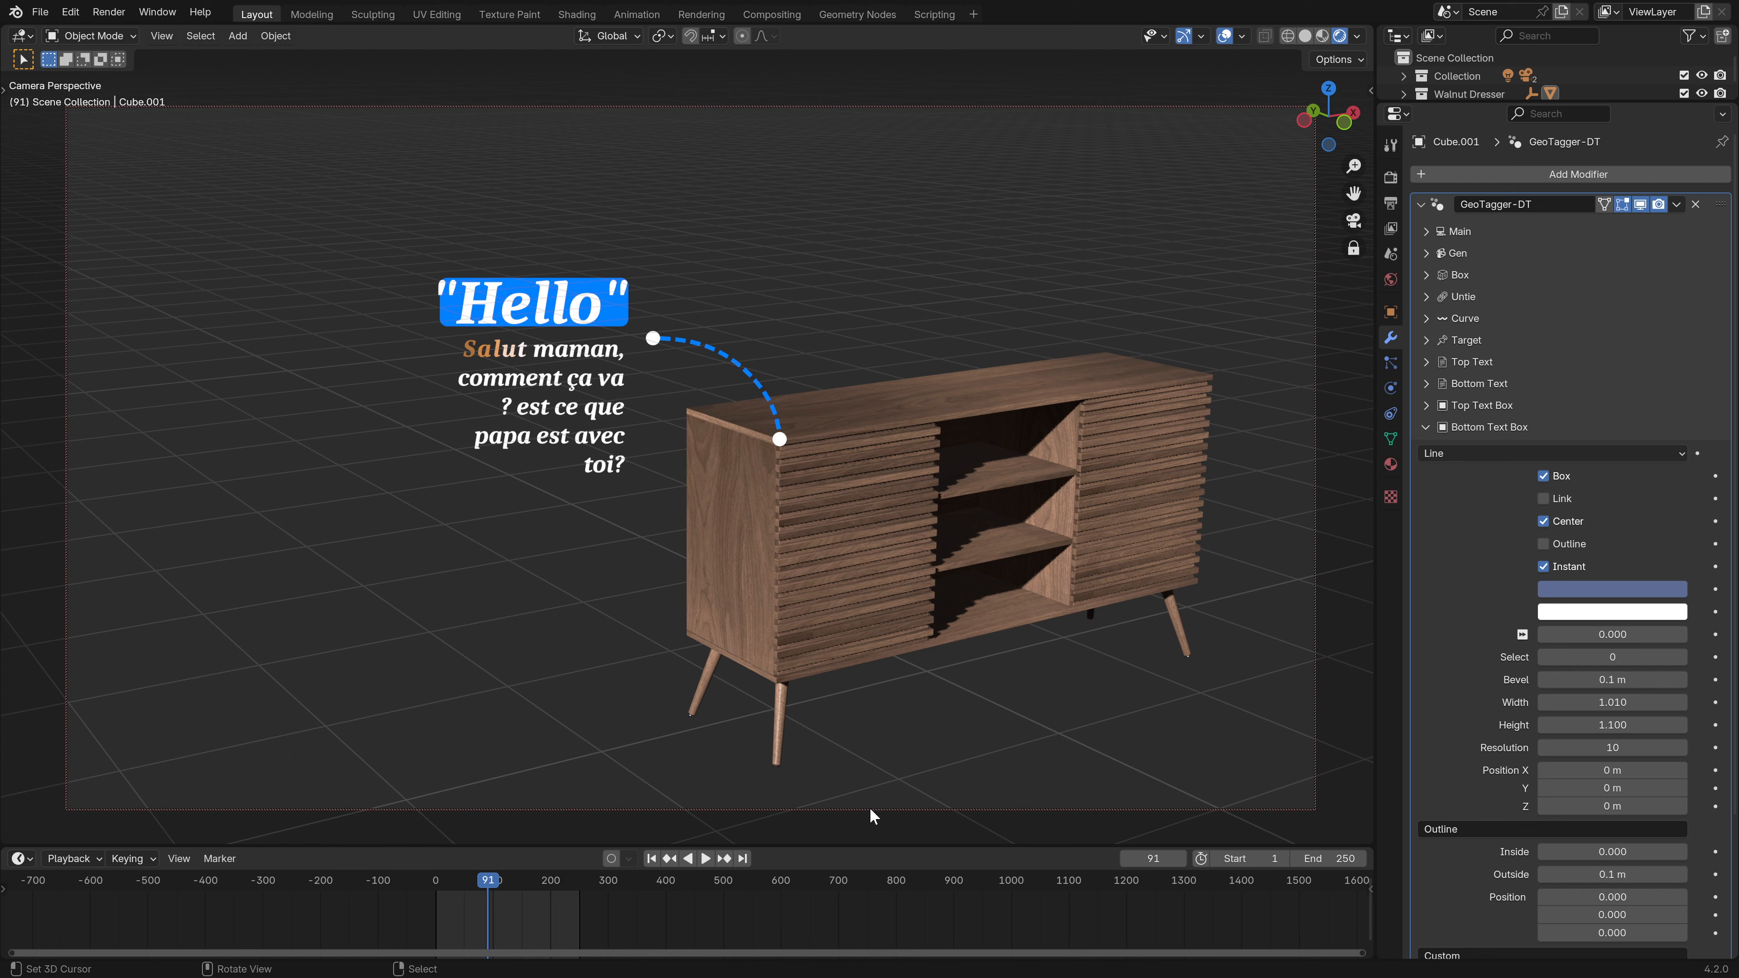
left_click_drag(444, 905, 483, 917)
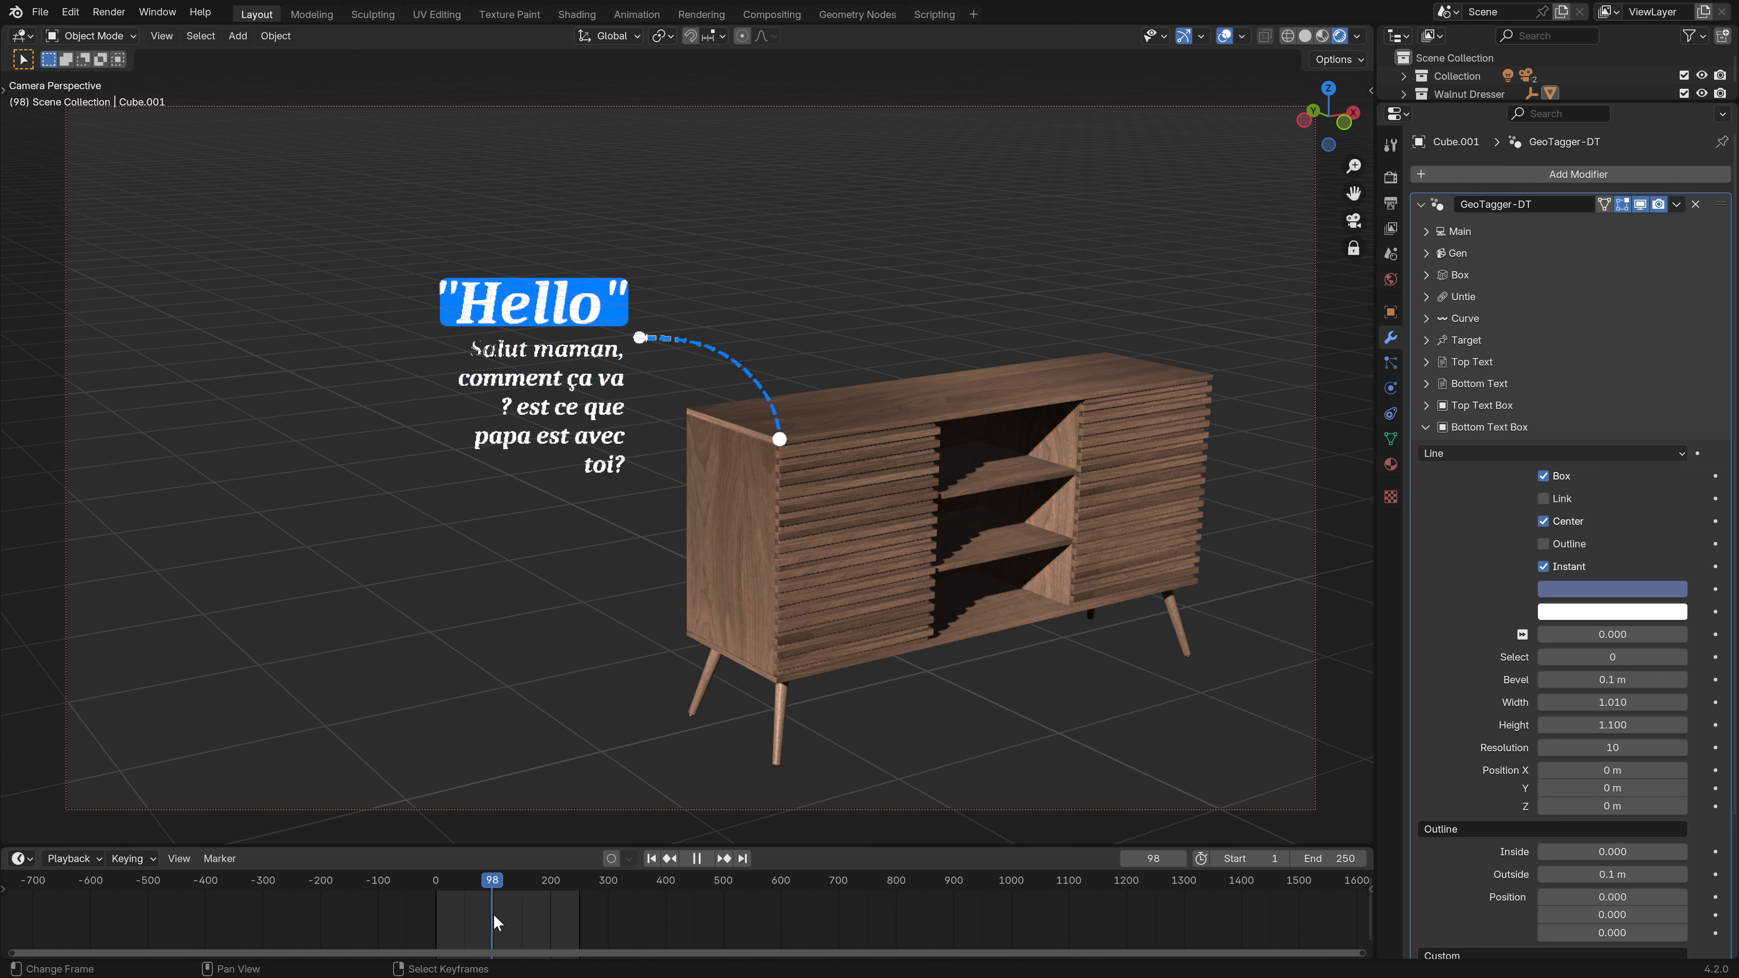
key("space")
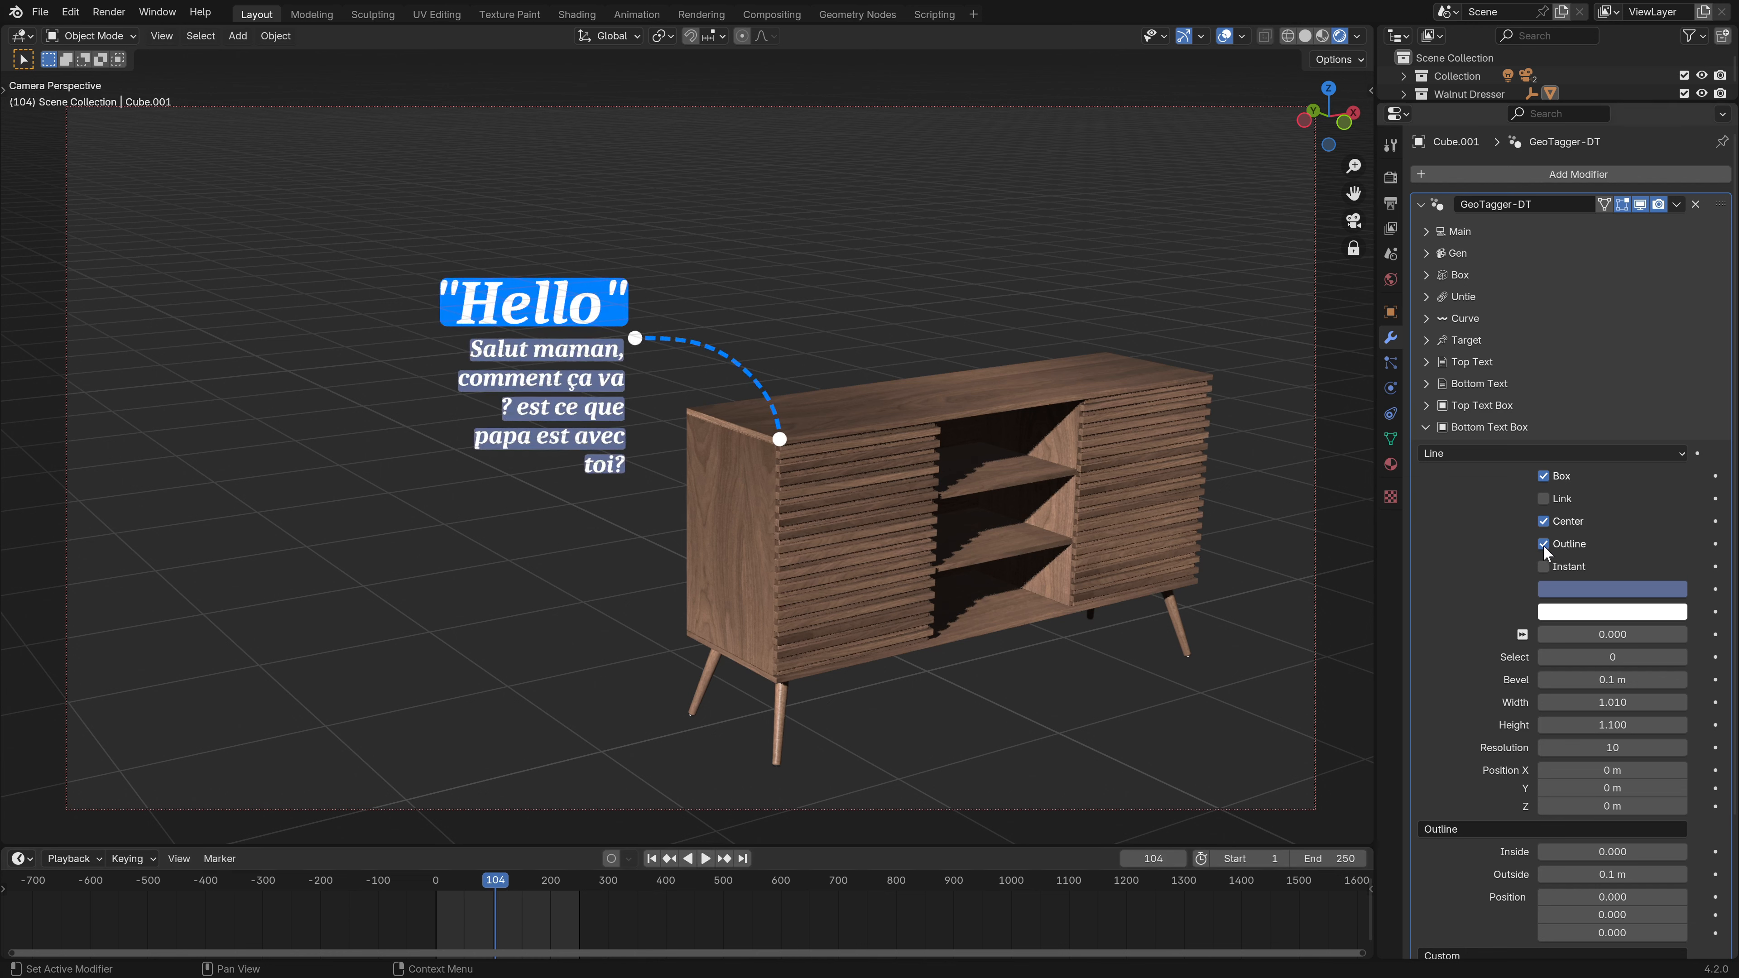
- Move to frame 145 and set the bottom text box outline's Inside value to 0.1
mouse_move(504, 912)
left_mouse_down()
mouse_move(547, 907)
mouse_move(493, 902)
mouse_move(518, 899)
left_mouse_up()
scroll(1610, 684, "down", 3)
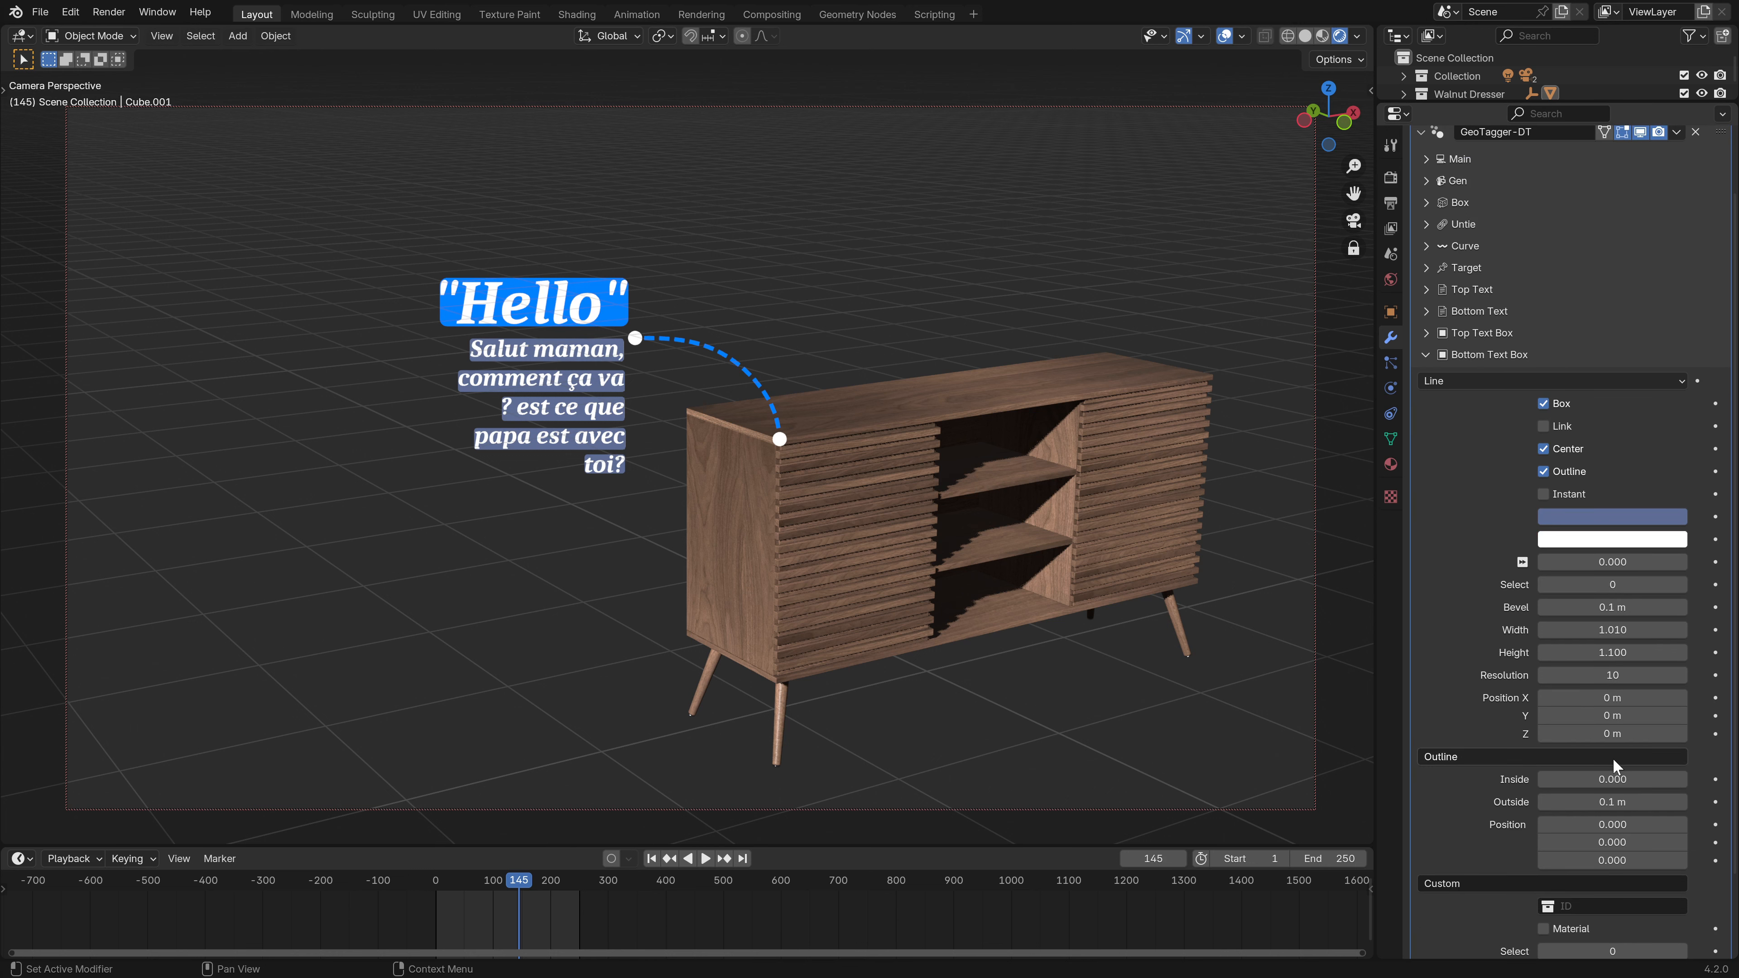
scroll(1615, 689, "down", 4)
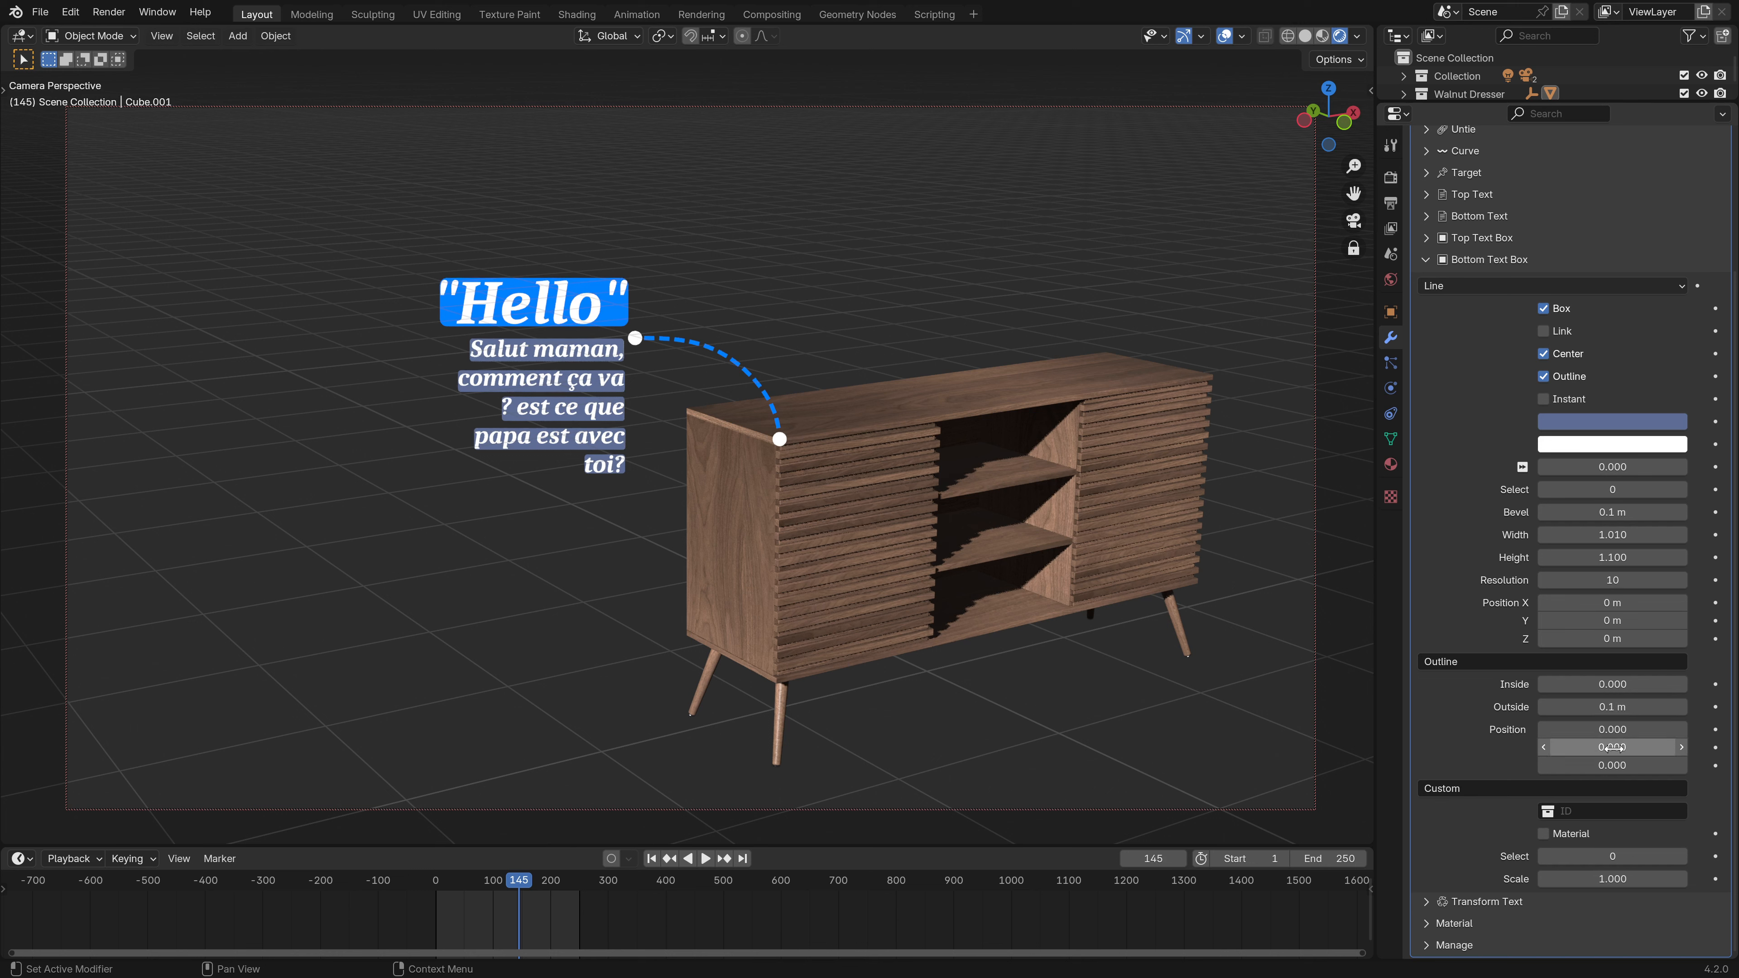
left_click(1611, 684)
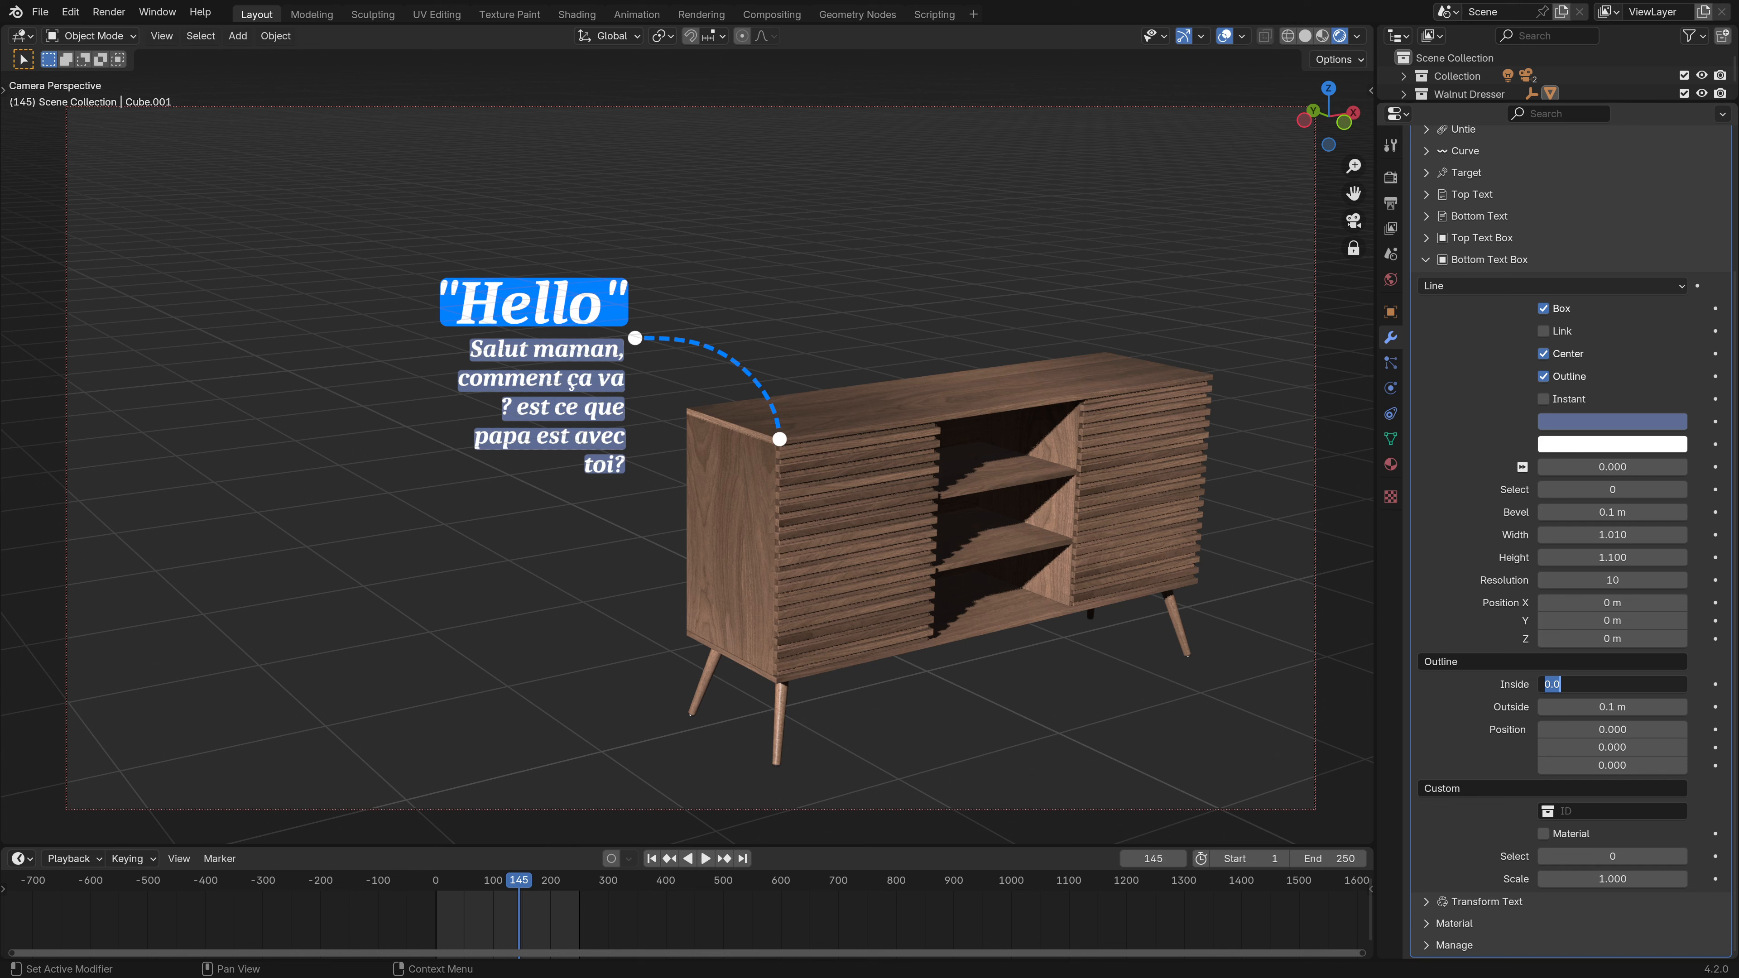
type("0.1")
key("Return")
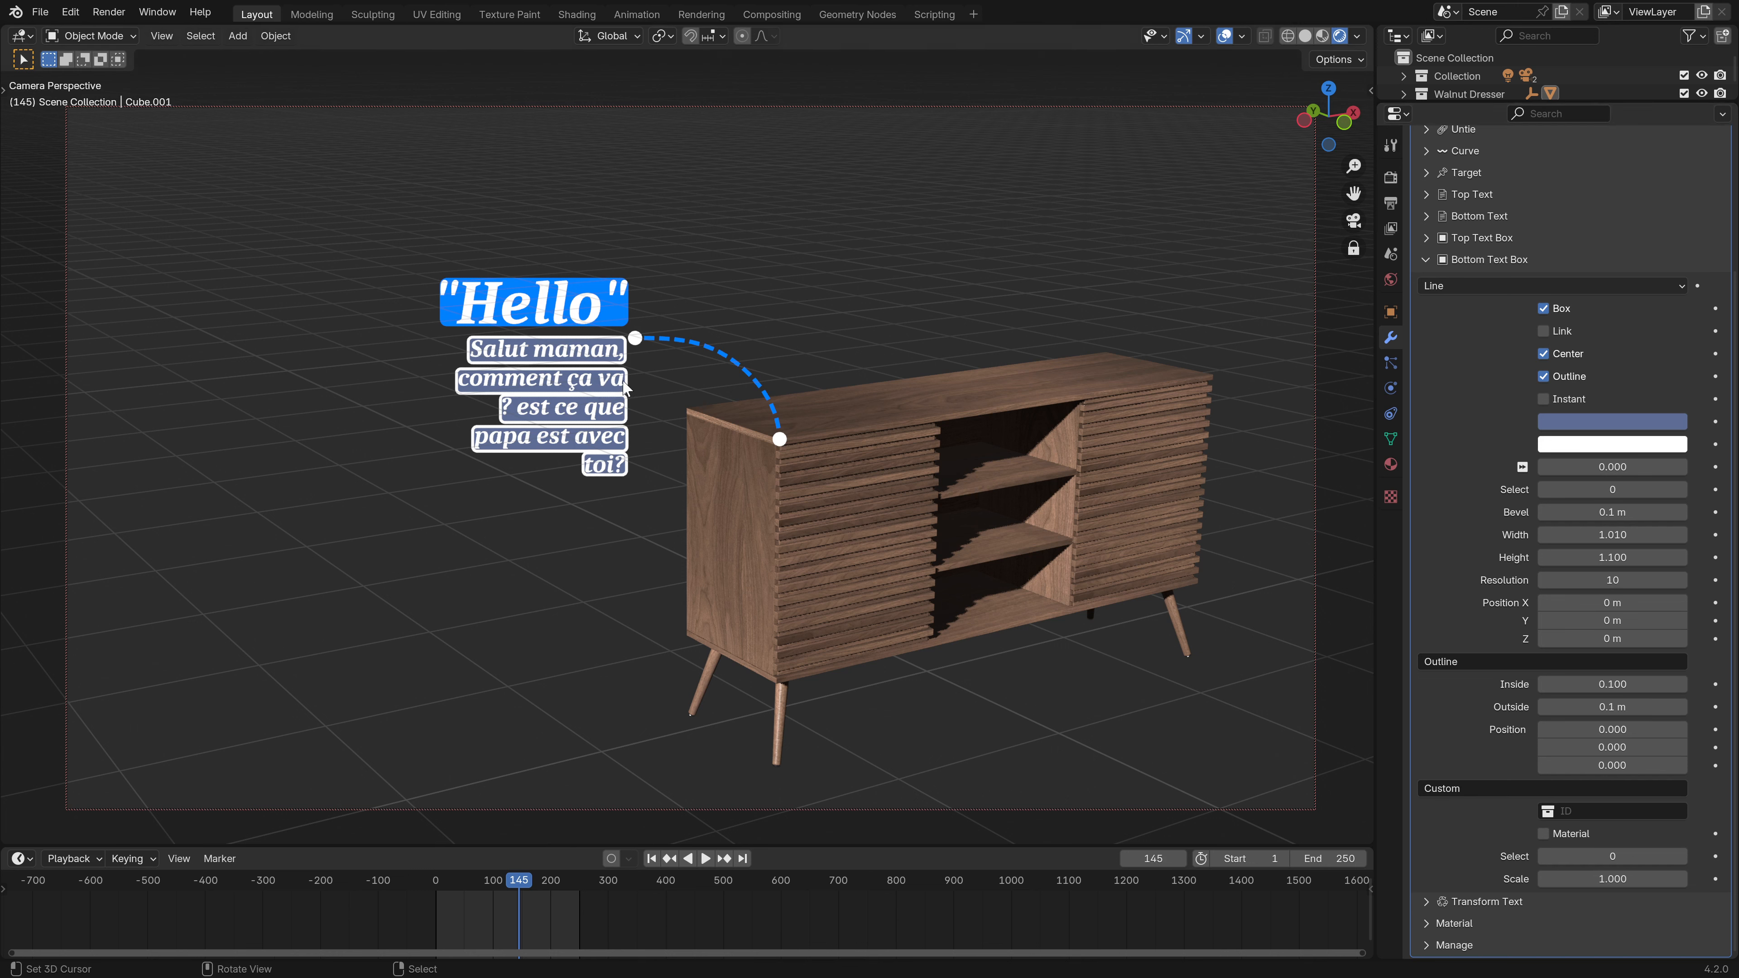
- Try a larger, rounded bottom text box with bevel 0.85 m, width 1.230 and outline position -0.107, -0.035
left_click(1545, 377)
left_click(1542, 376)
left_click_drag(1613, 557, 1651, 512)
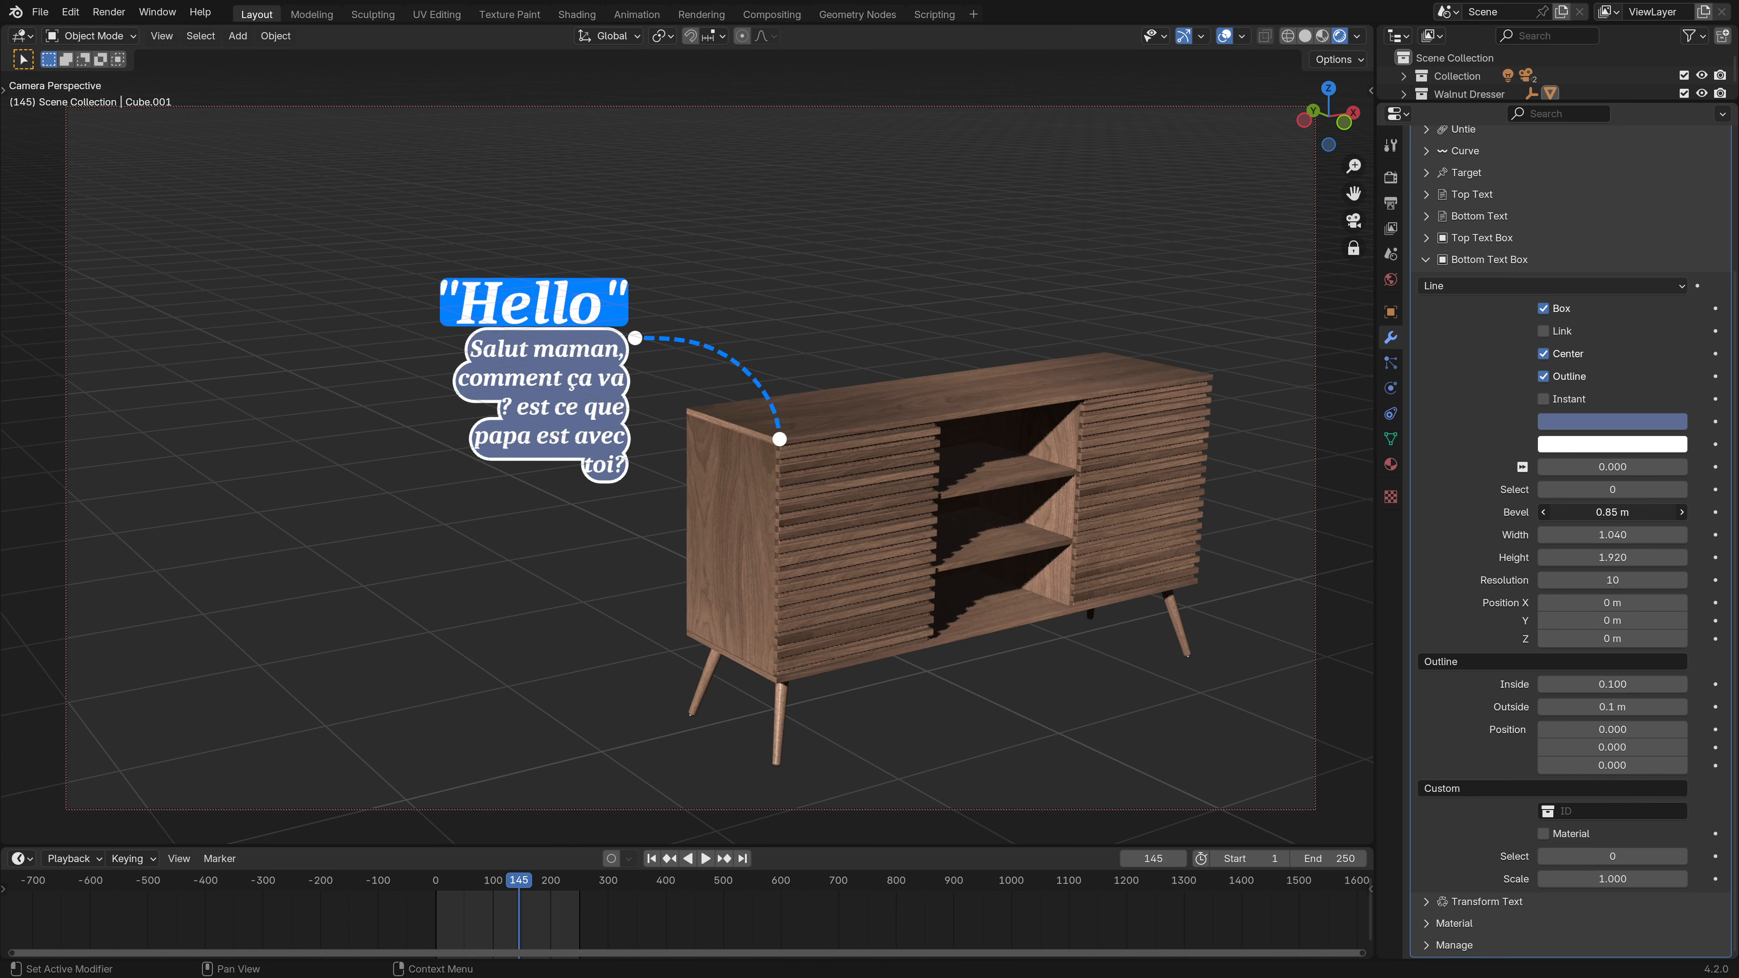
mouse_move(1632, 720)
left_mouse_down()
mouse_move(1597, 719)
mouse_move(1616, 750)
left_mouse_up()
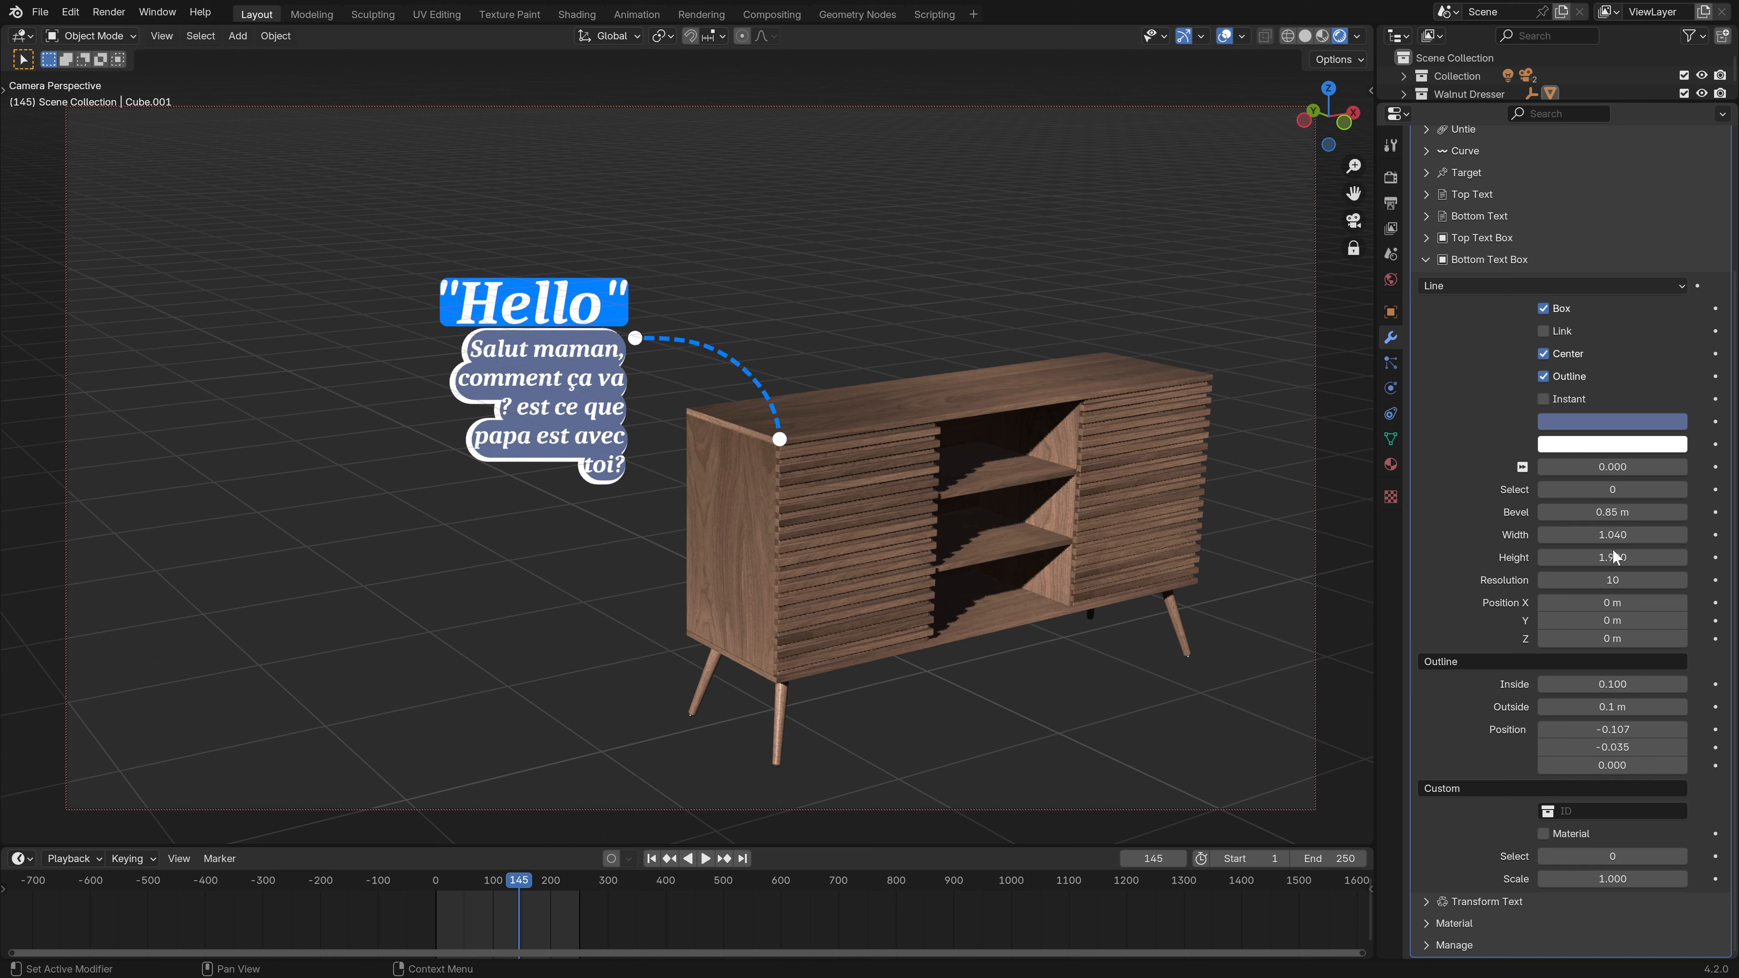
mouse_move(1616, 558)
left_mouse_down()
mouse_move(1617, 536)
mouse_move(1635, 536)
mouse_move(1605, 536)
left_mouse_up()
mouse_move(776, 489)
middle_mouse_down()
mouse_move(695, 492)
mouse_move(779, 492)
middle_mouse_up()
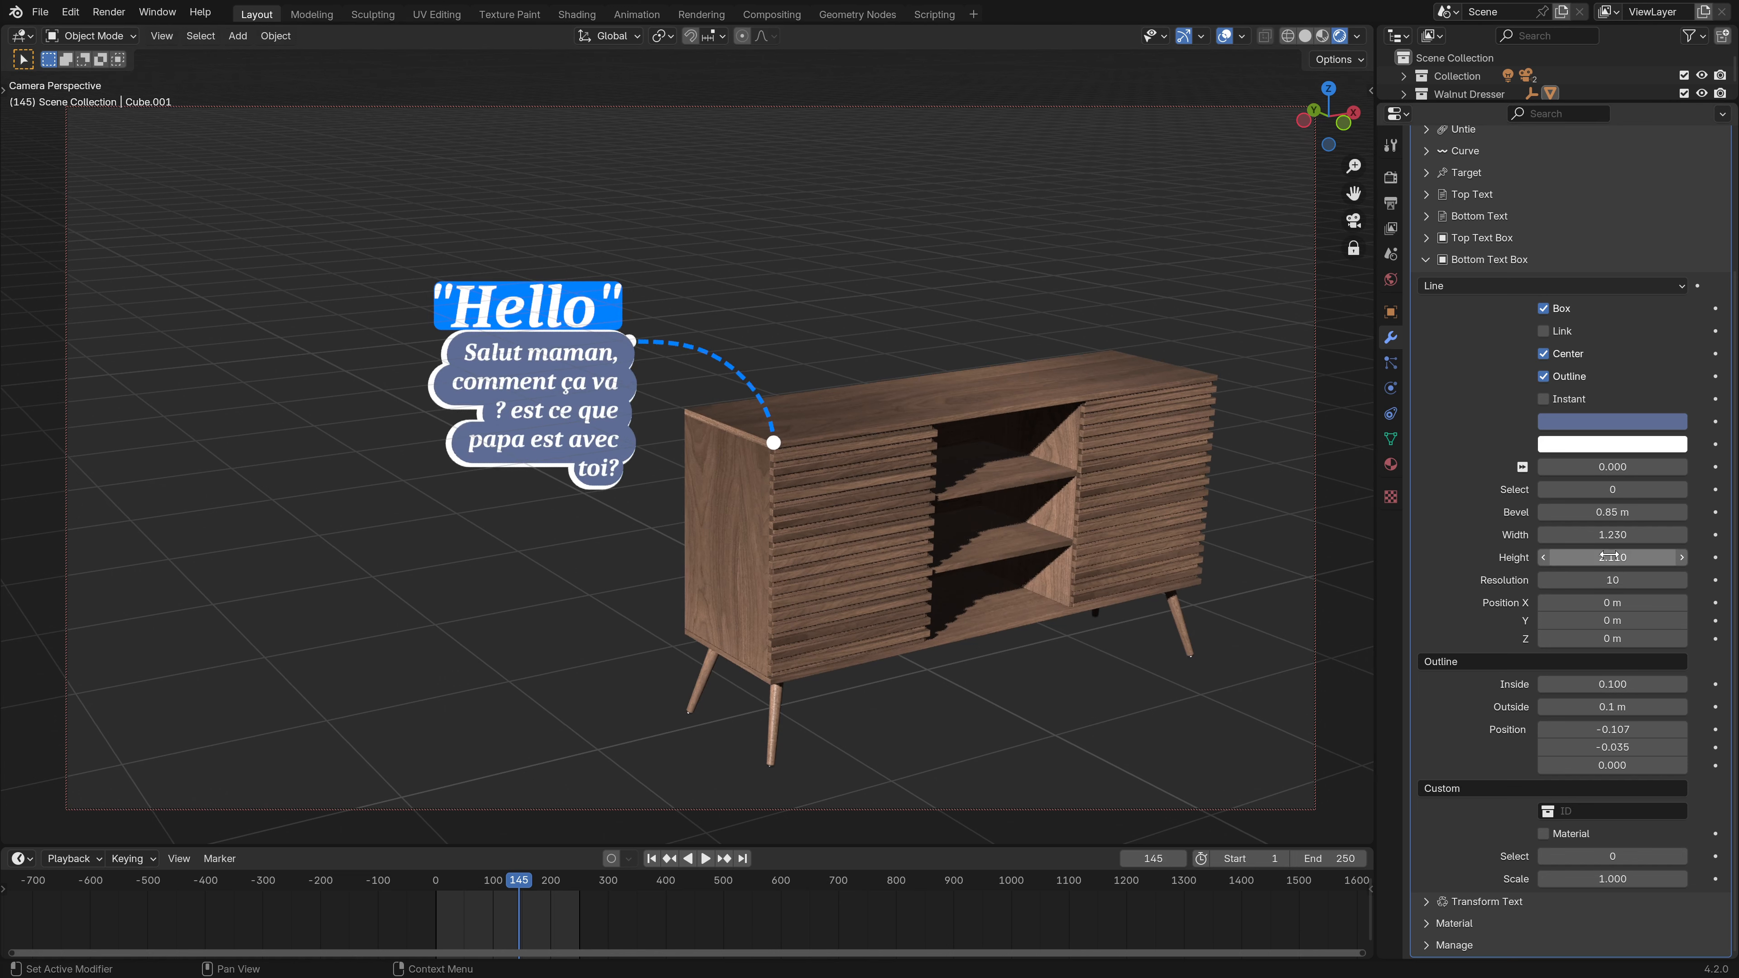
- Reset the bottom text box's bevel to 0.1 m, width to 1.010, height to 1.100 and outline position to 0
key("BackSpace")
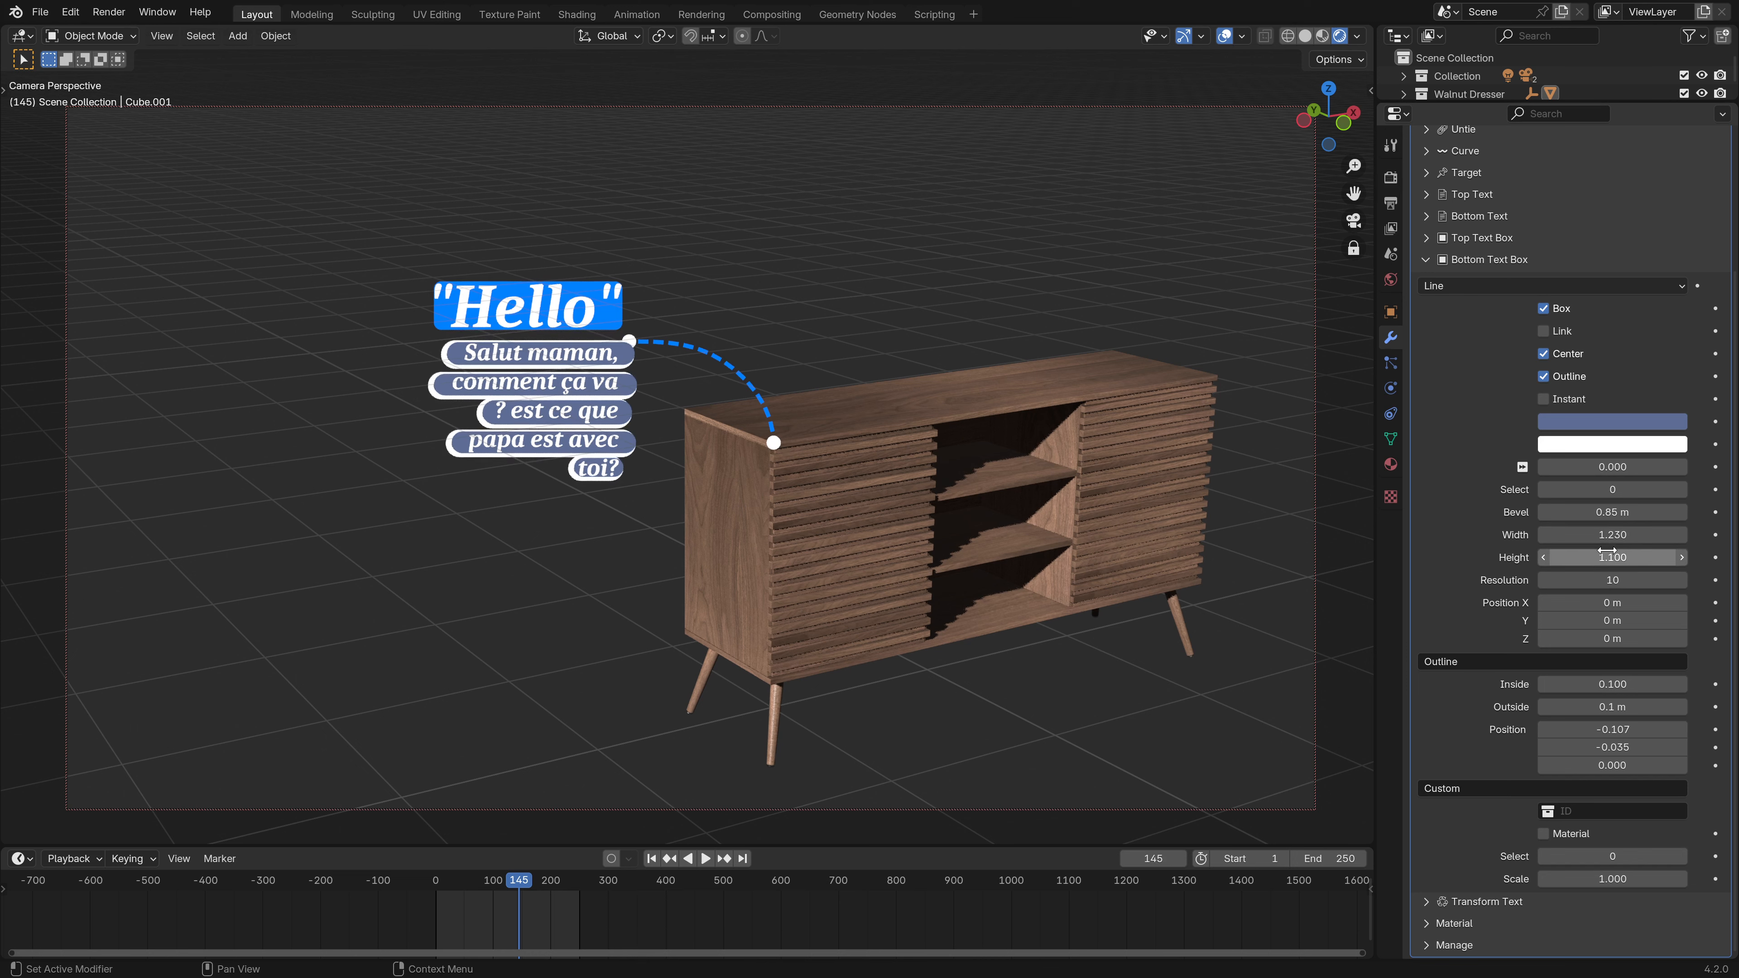
key("BackSpace")
key("BackSpace")
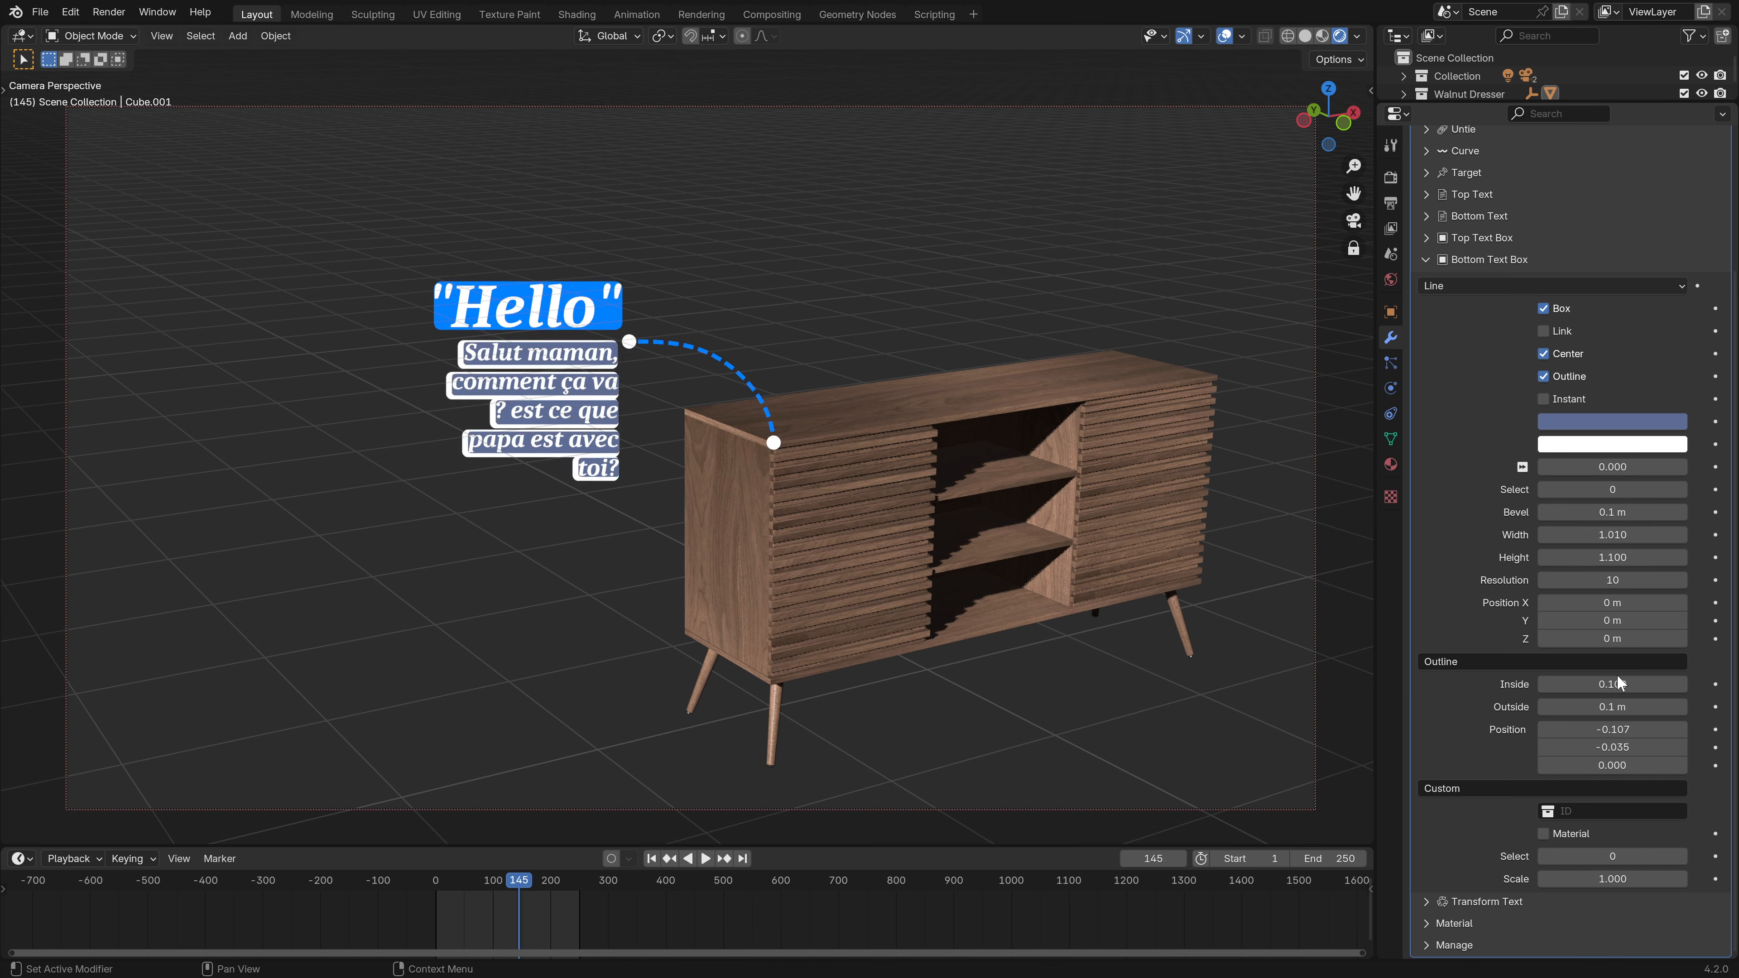
key("BackSpace")
key("BackSpace")
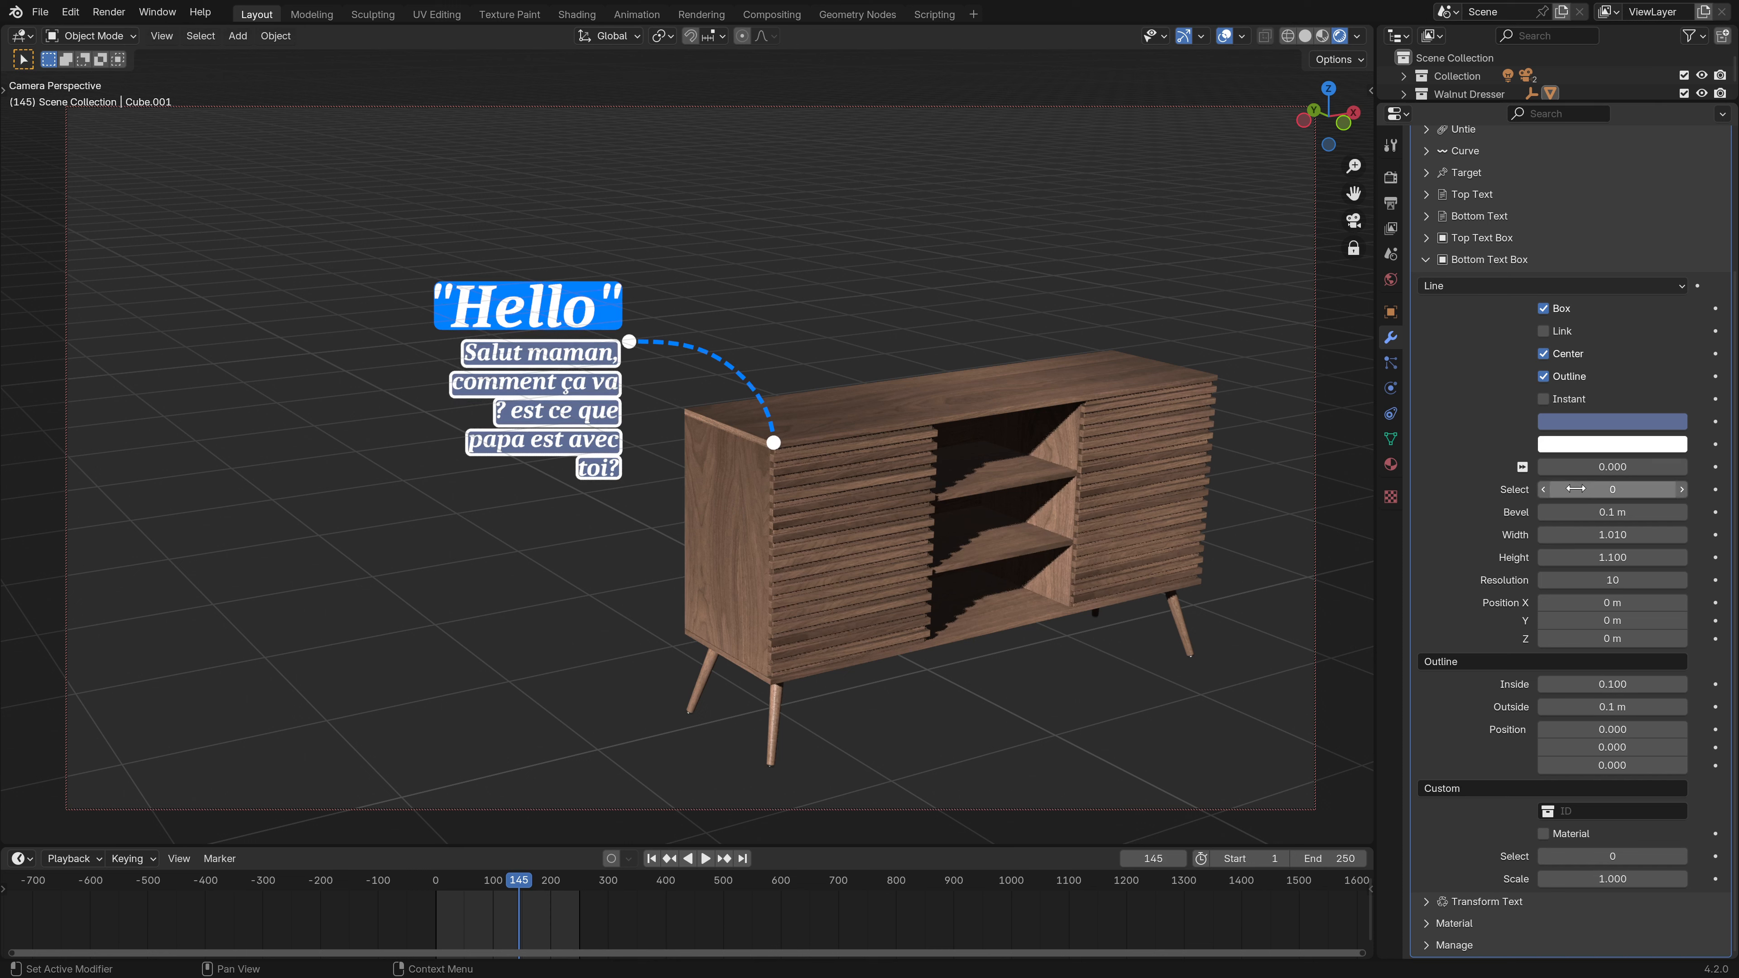
- Turn off the bottom text box's Outline and Center options, and widen the box to 2.260
left_click(1545, 377)
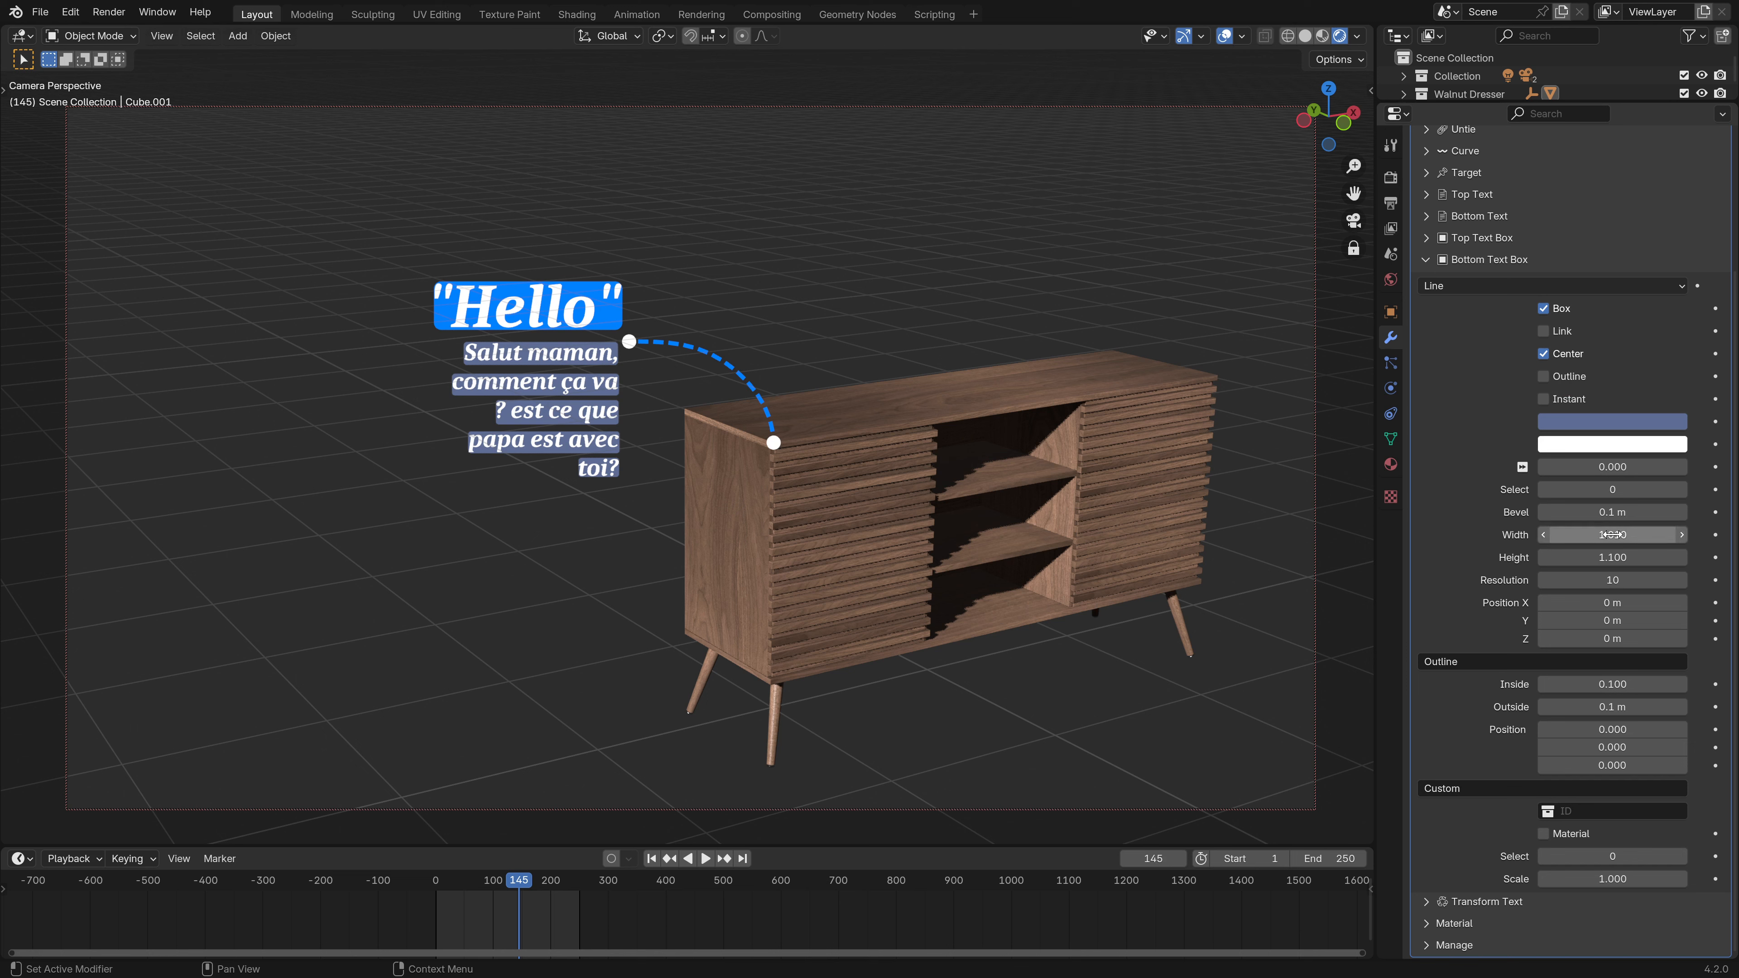
mouse_move(1638, 535)
left_mouse_down()
mouse_move(1606, 534)
mouse_move(1705, 534)
mouse_move(1561, 535)
mouse_move(1613, 534)
left_mouse_up()
left_click(1544, 354)
left_click(1546, 356)
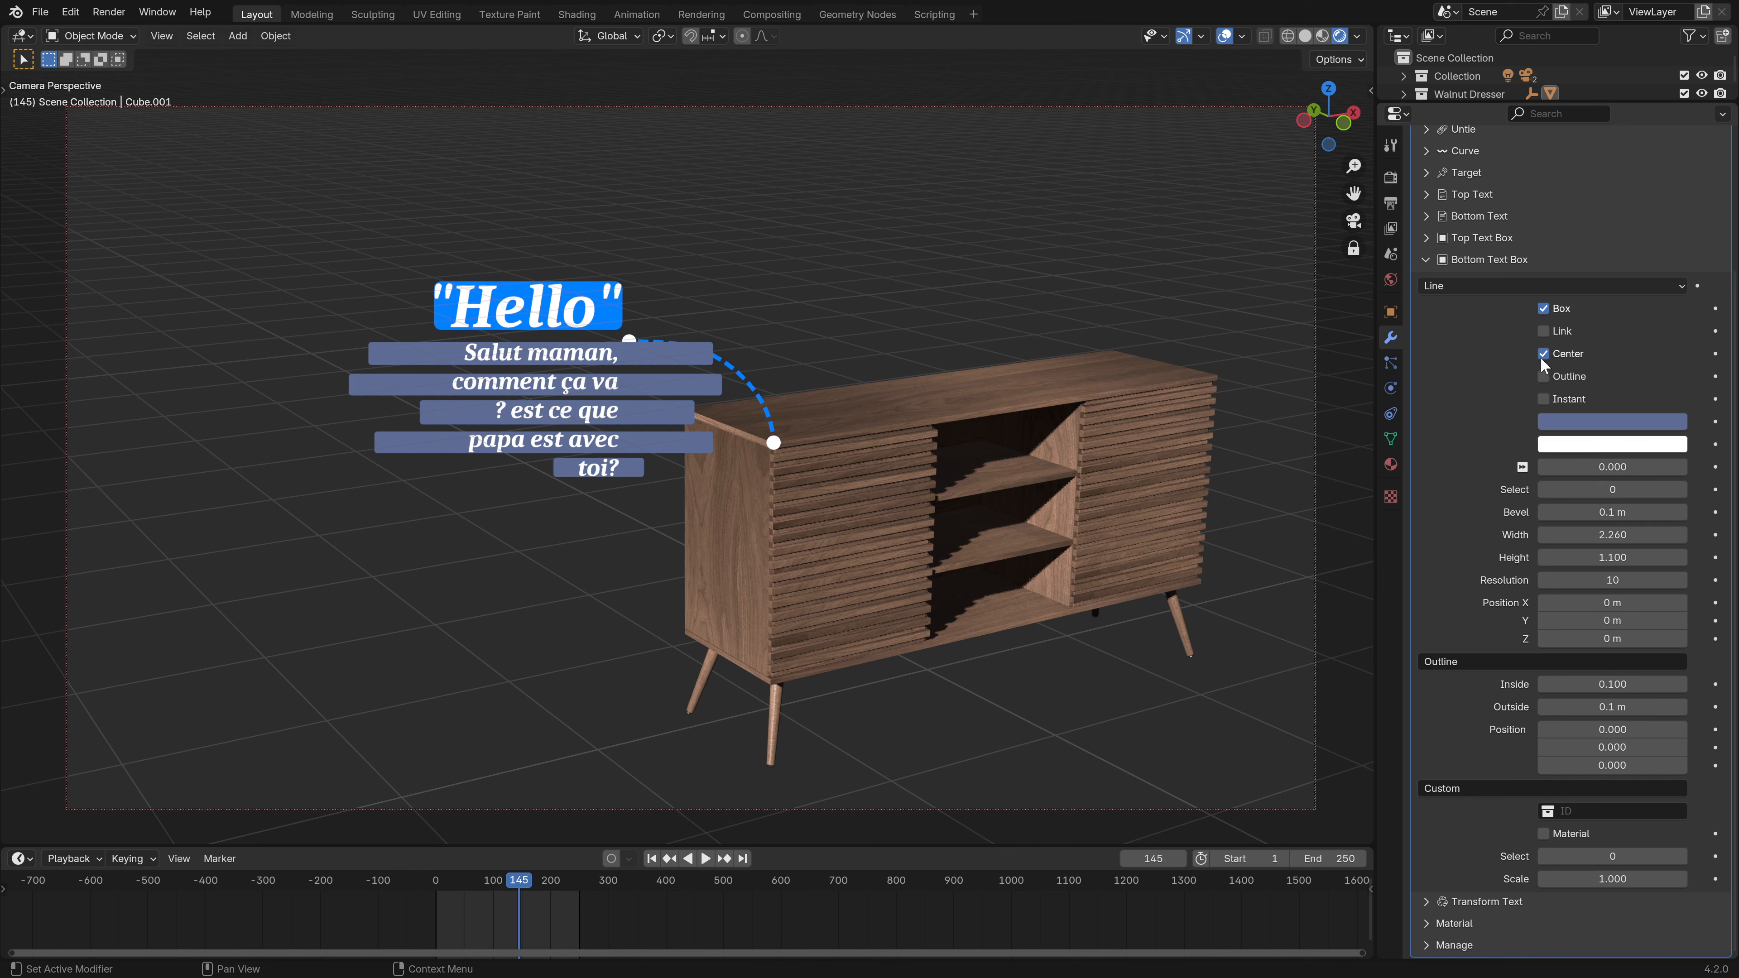
left_click(1542, 357)
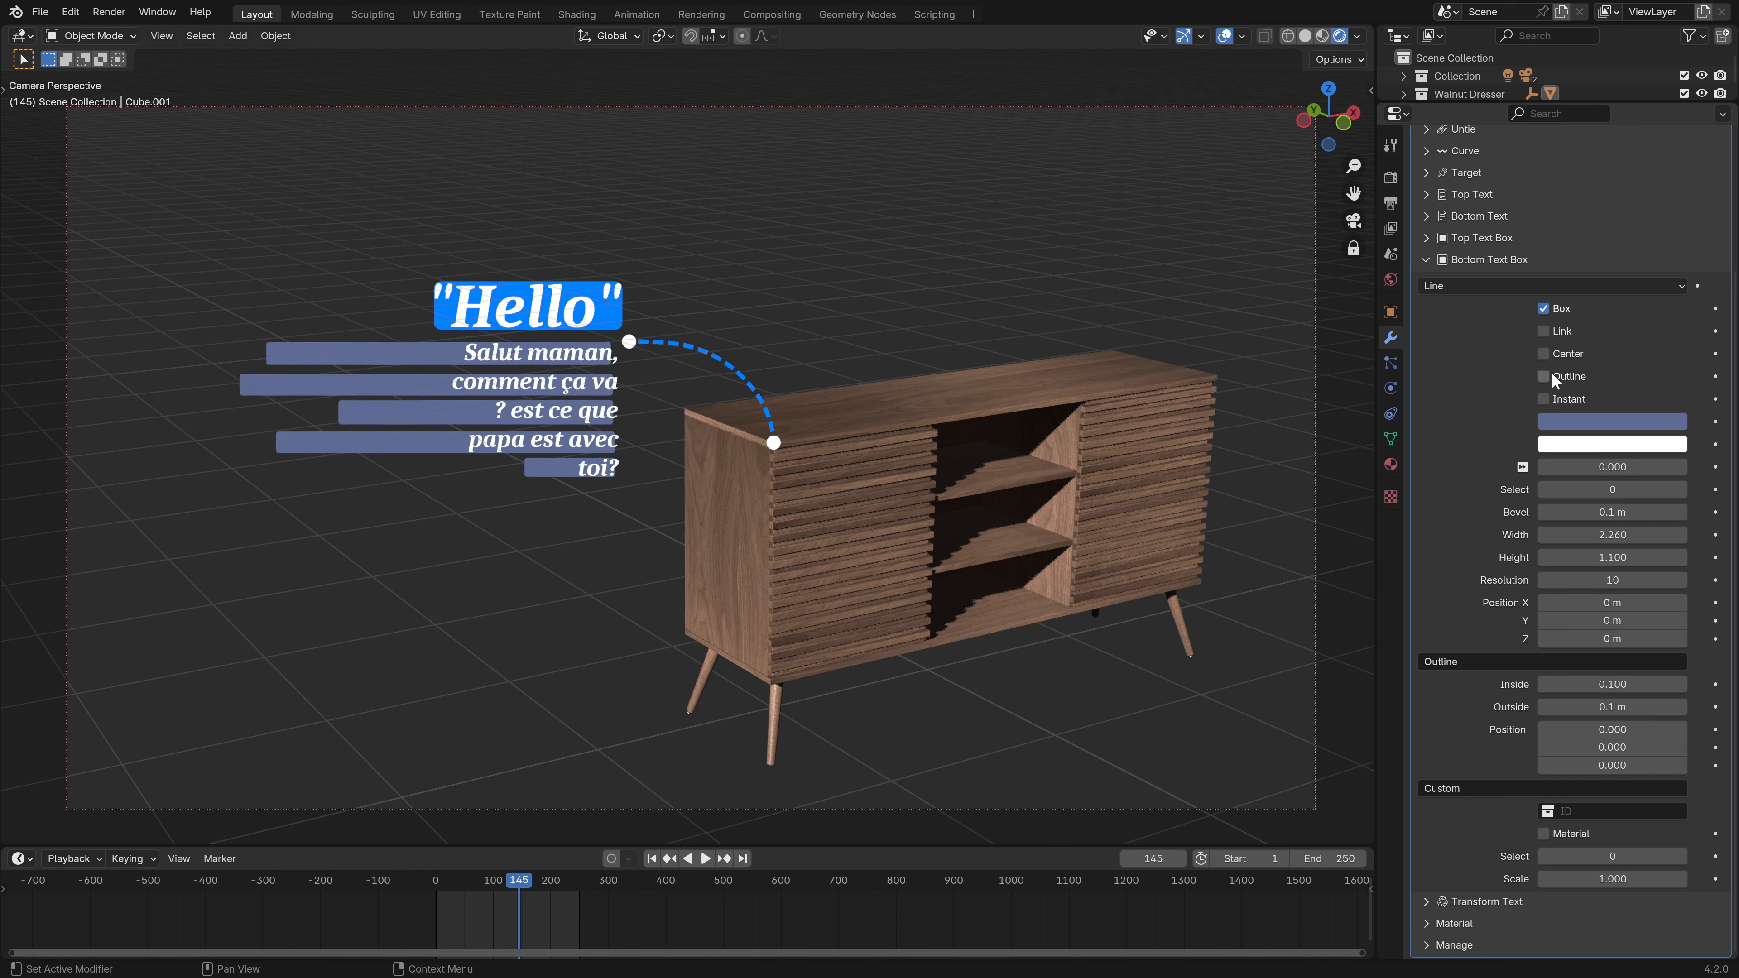
- Turn off the Box option of the bottom text box
left_click(1429, 260)
left_click(1431, 382)
scroll(1498, 441, "down", 3)
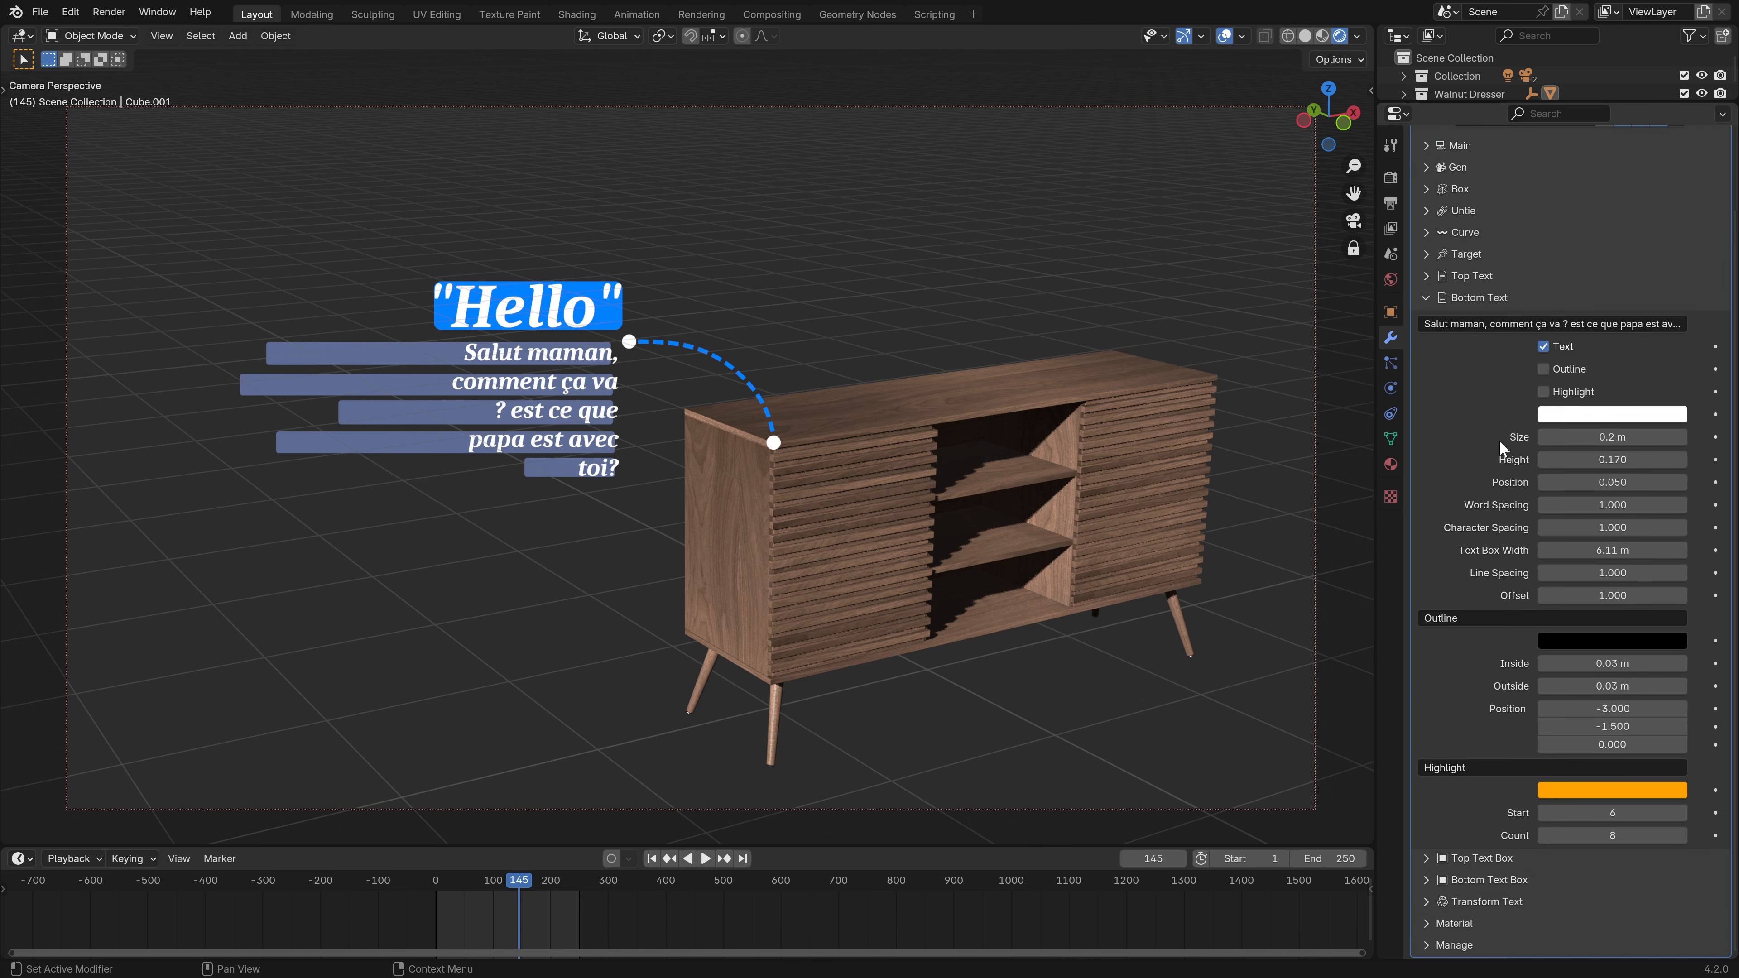
left_click(1426, 298)
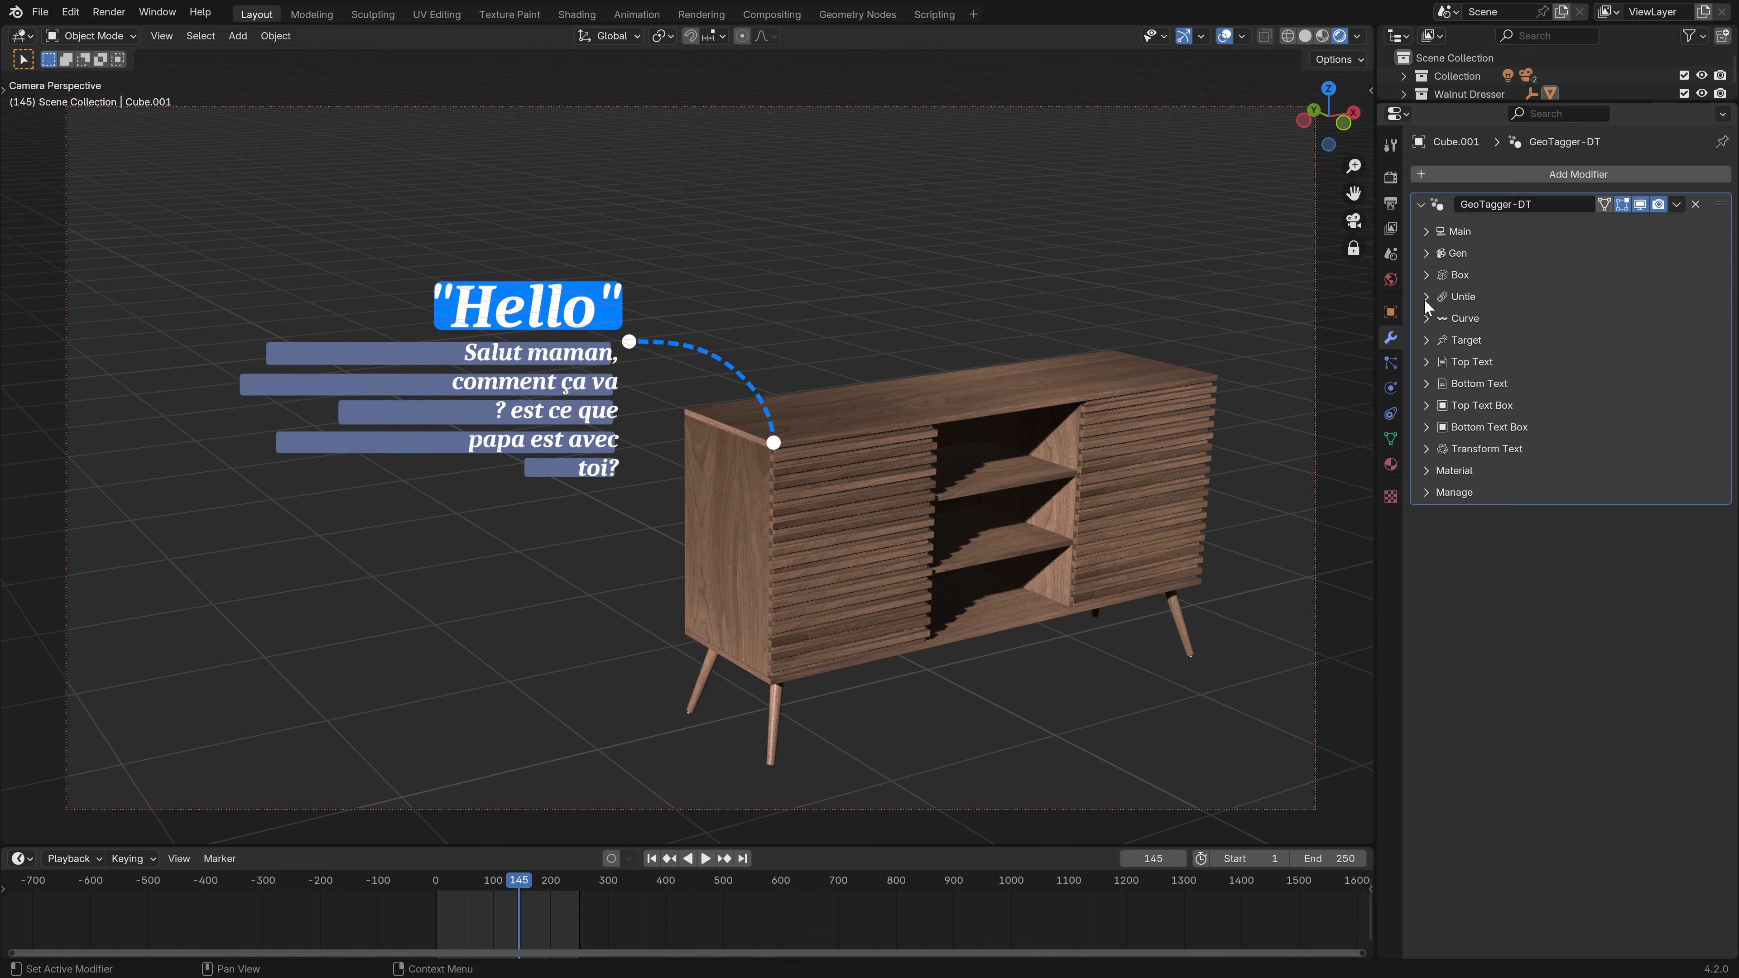
left_click(1424, 428)
left_click(1433, 456)
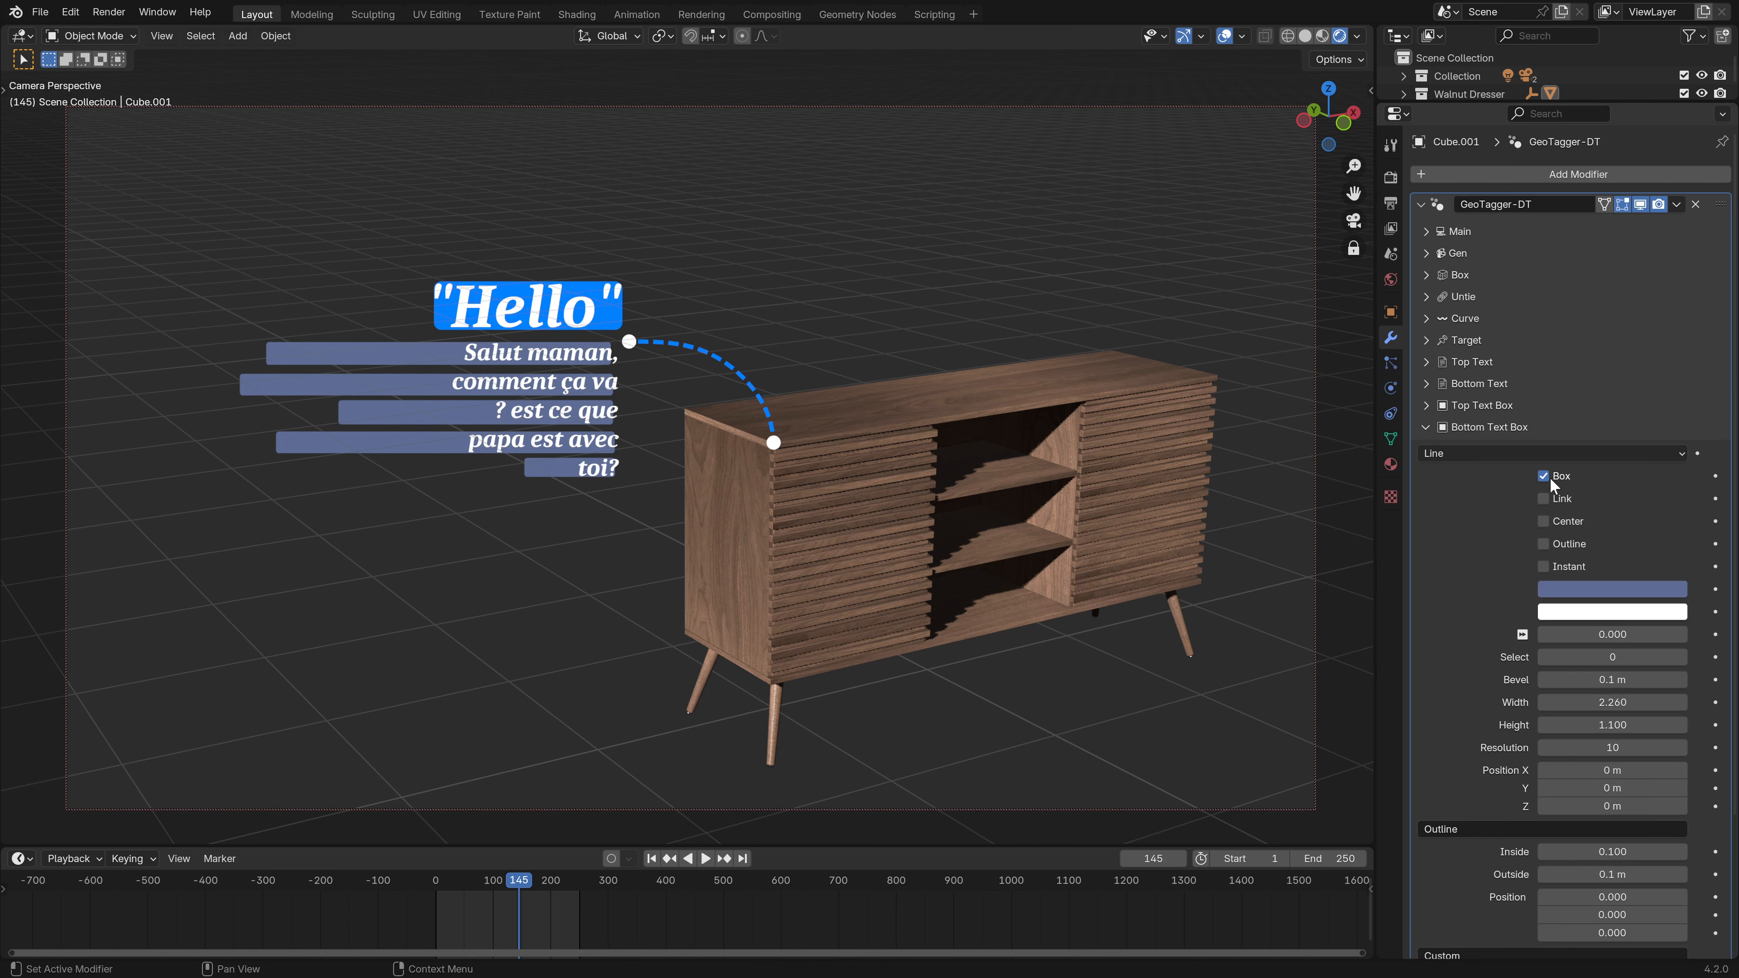
left_click(1425, 428)
- Try the outline on the bottom text, turn it back off and enable Highlight
left_click(1431, 383)
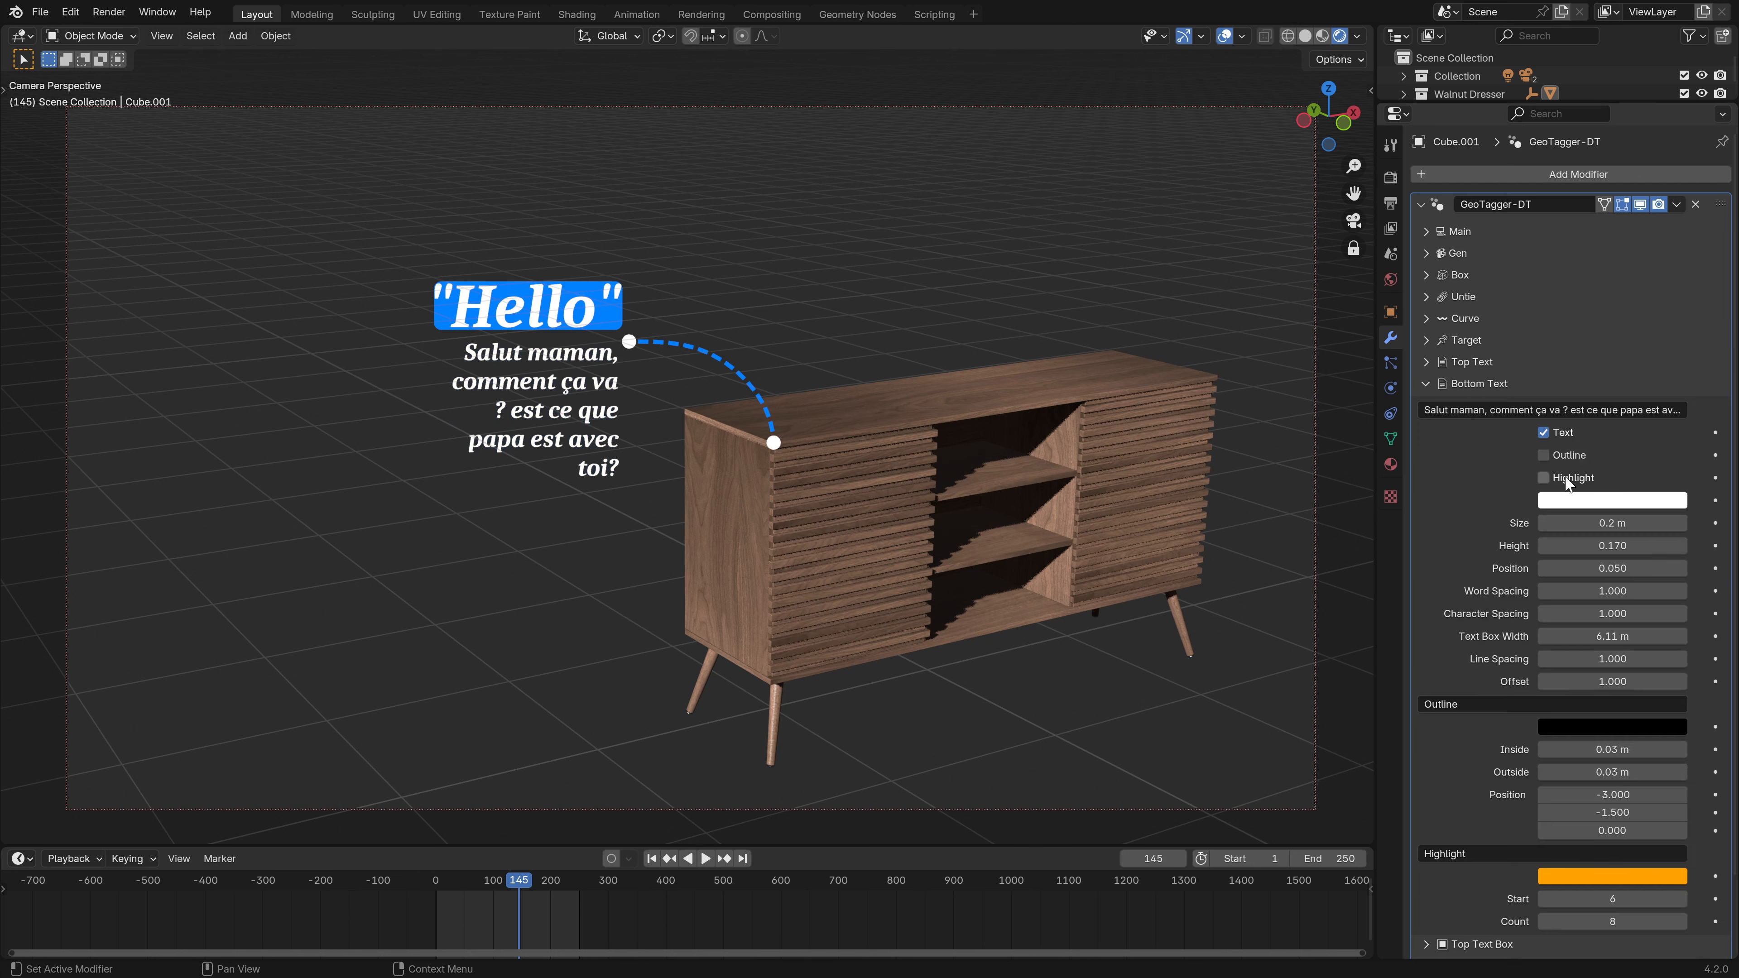
left_click(1543, 456)
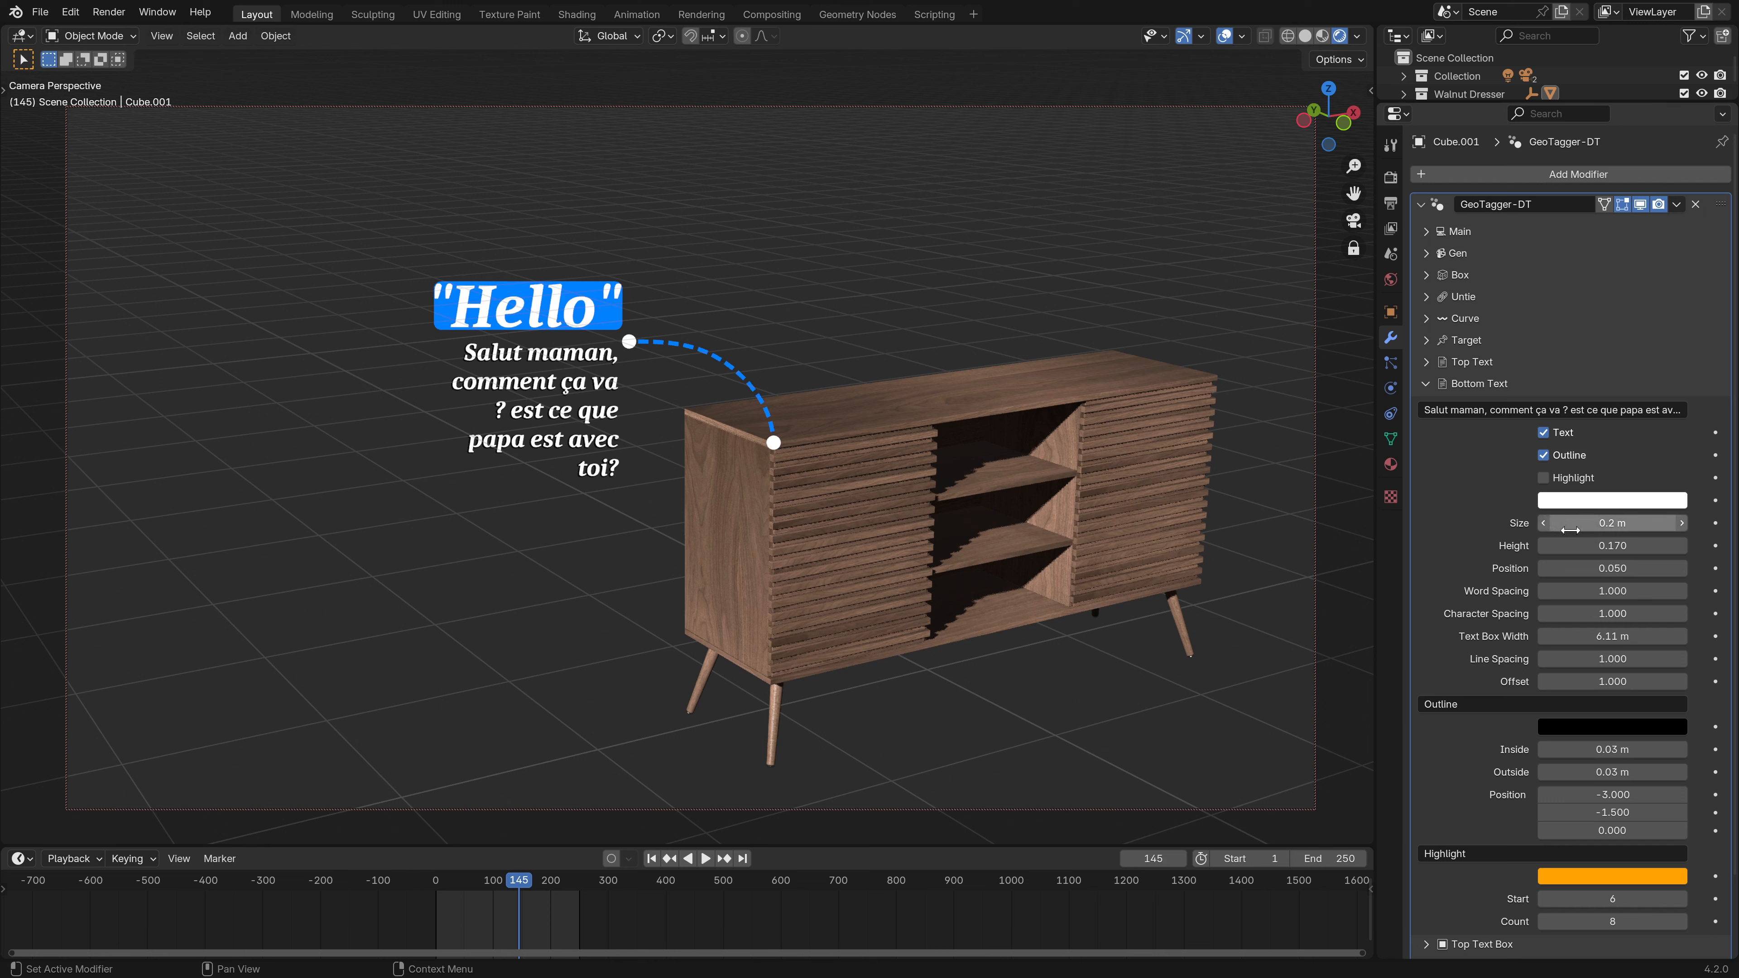
left_click(1545, 461)
left_click(1545, 477)
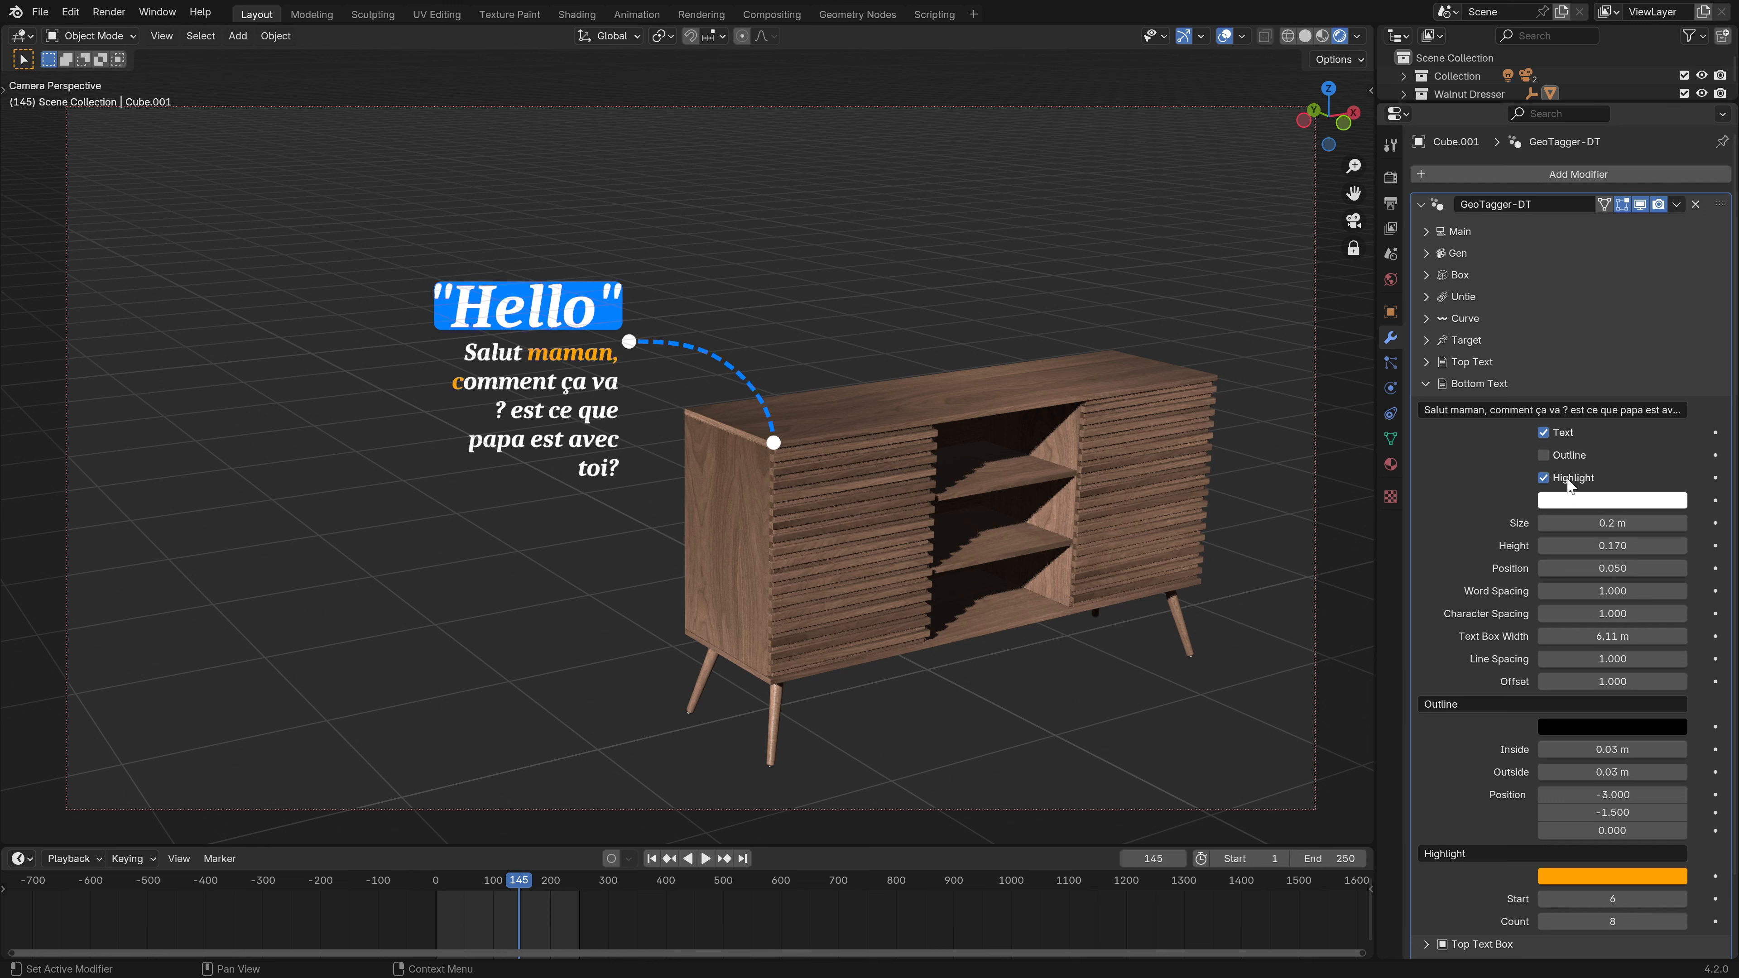
- Highlight the word "maman" in the bottom text with Start 6 and Count 5
scroll(1567, 629, "down", 3)
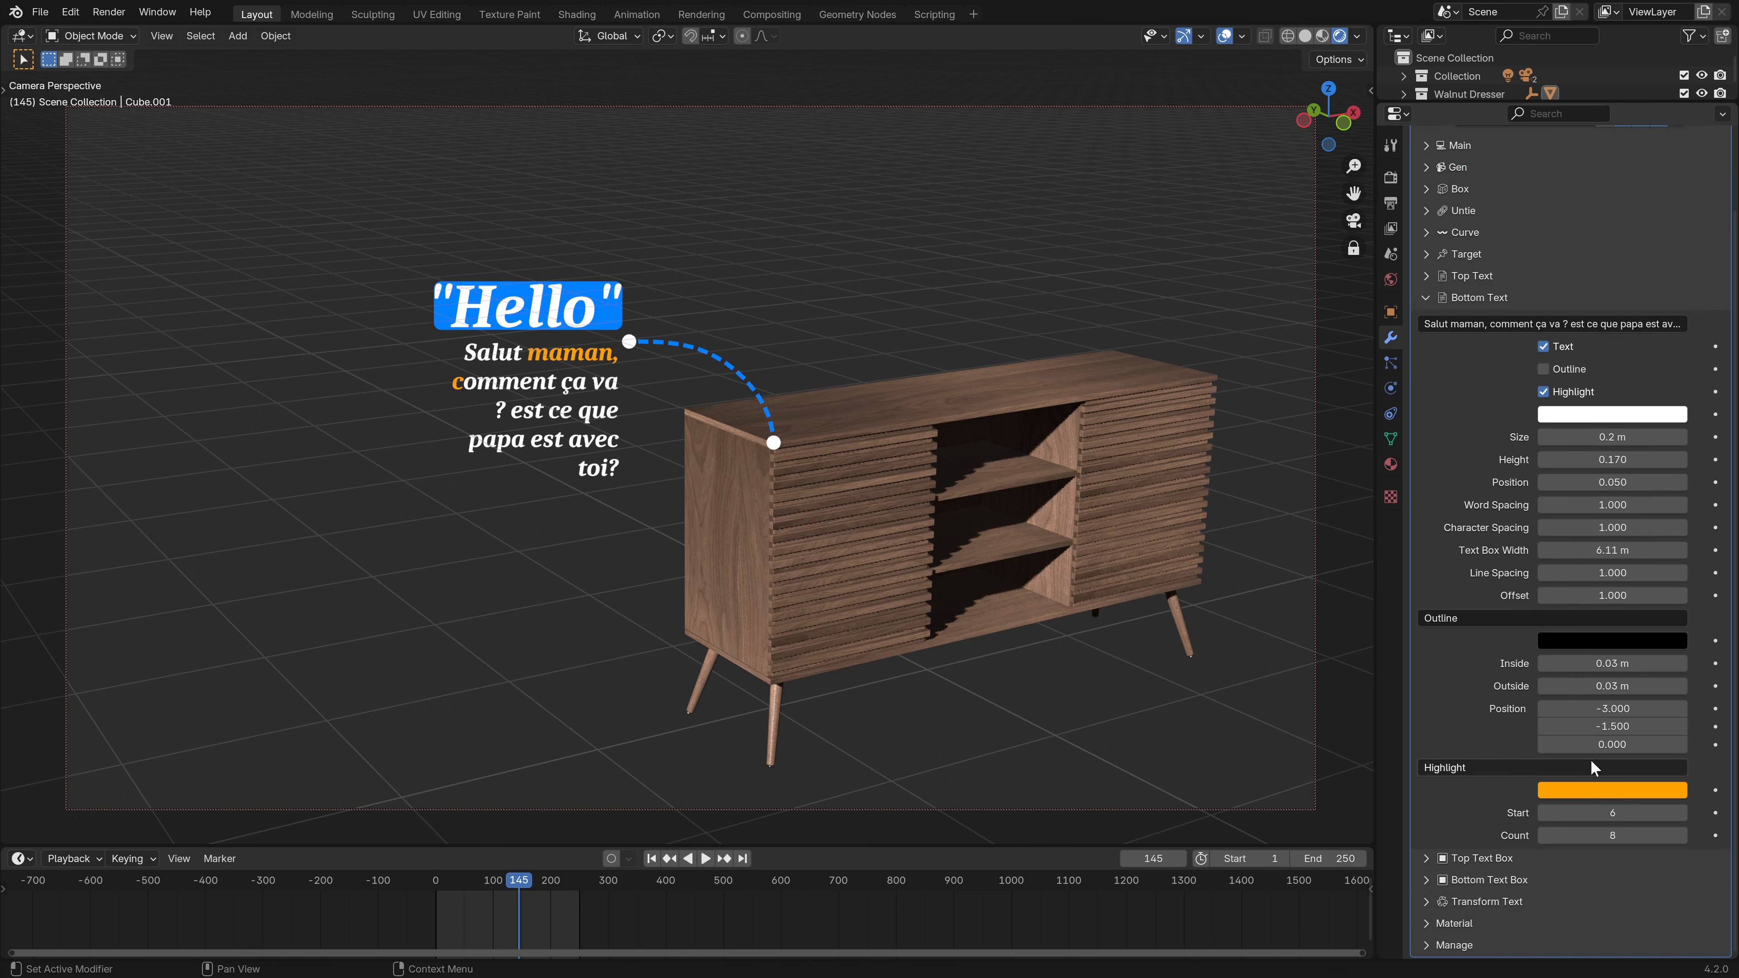
left_click_drag(1617, 814, 1590, 836)
left_click(1683, 813)
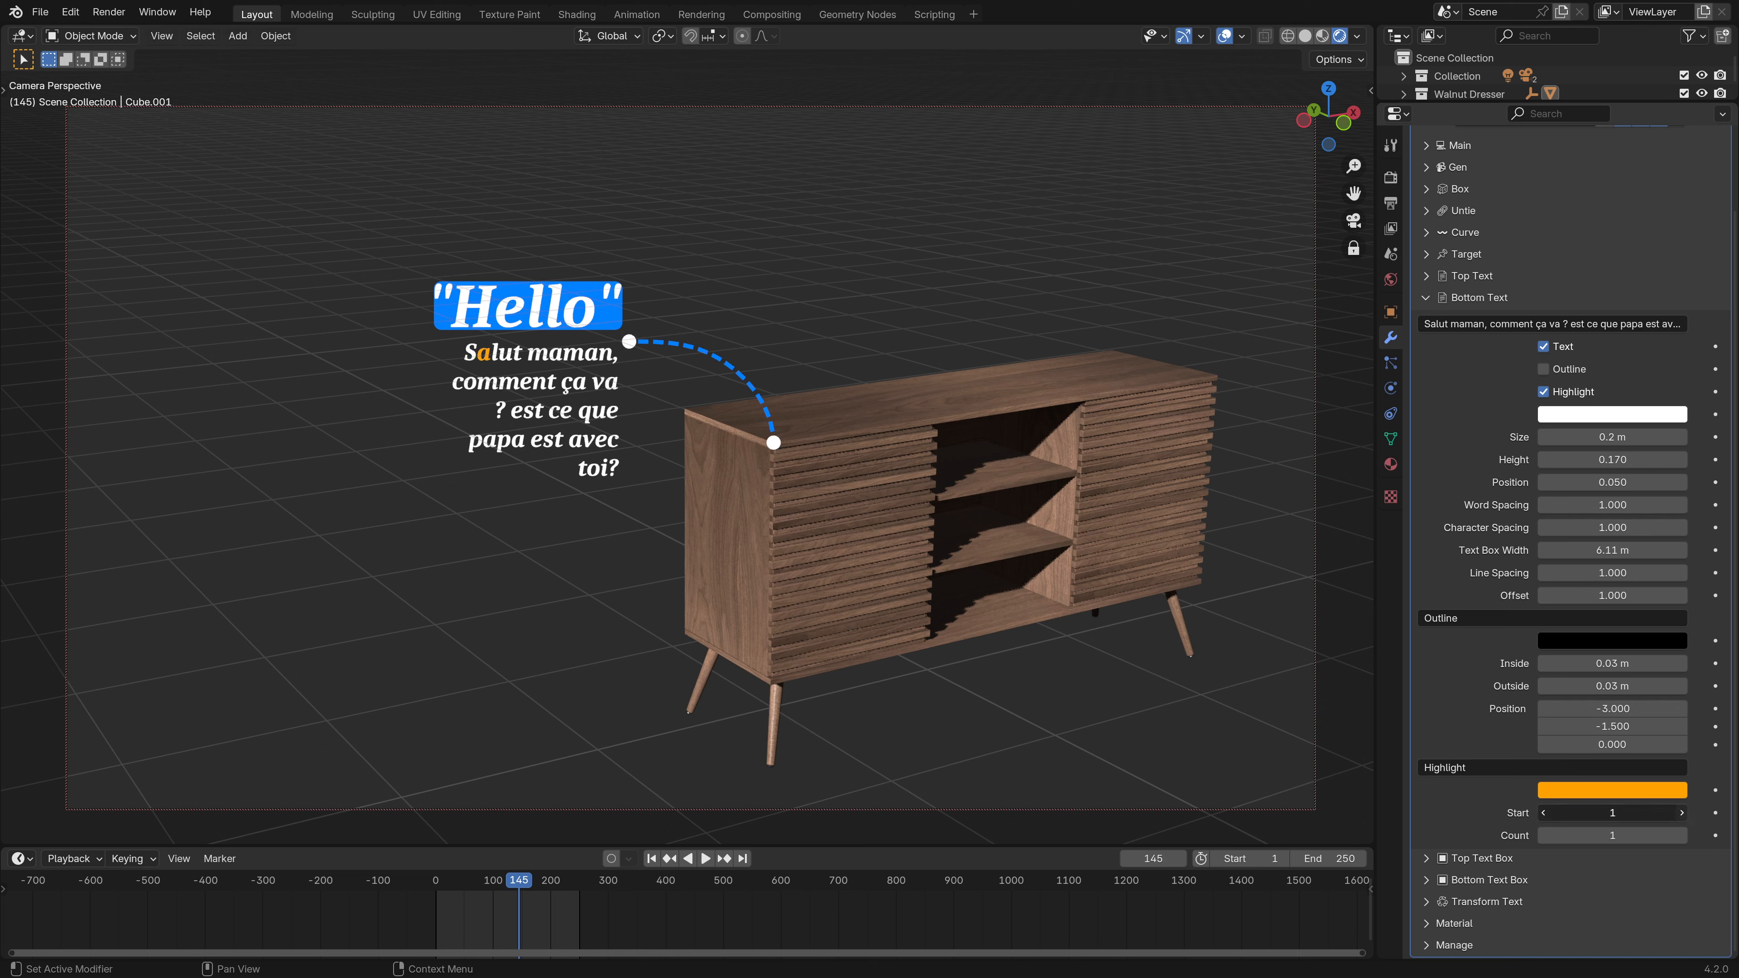
left_click(1683, 812)
left_click(1682, 813)
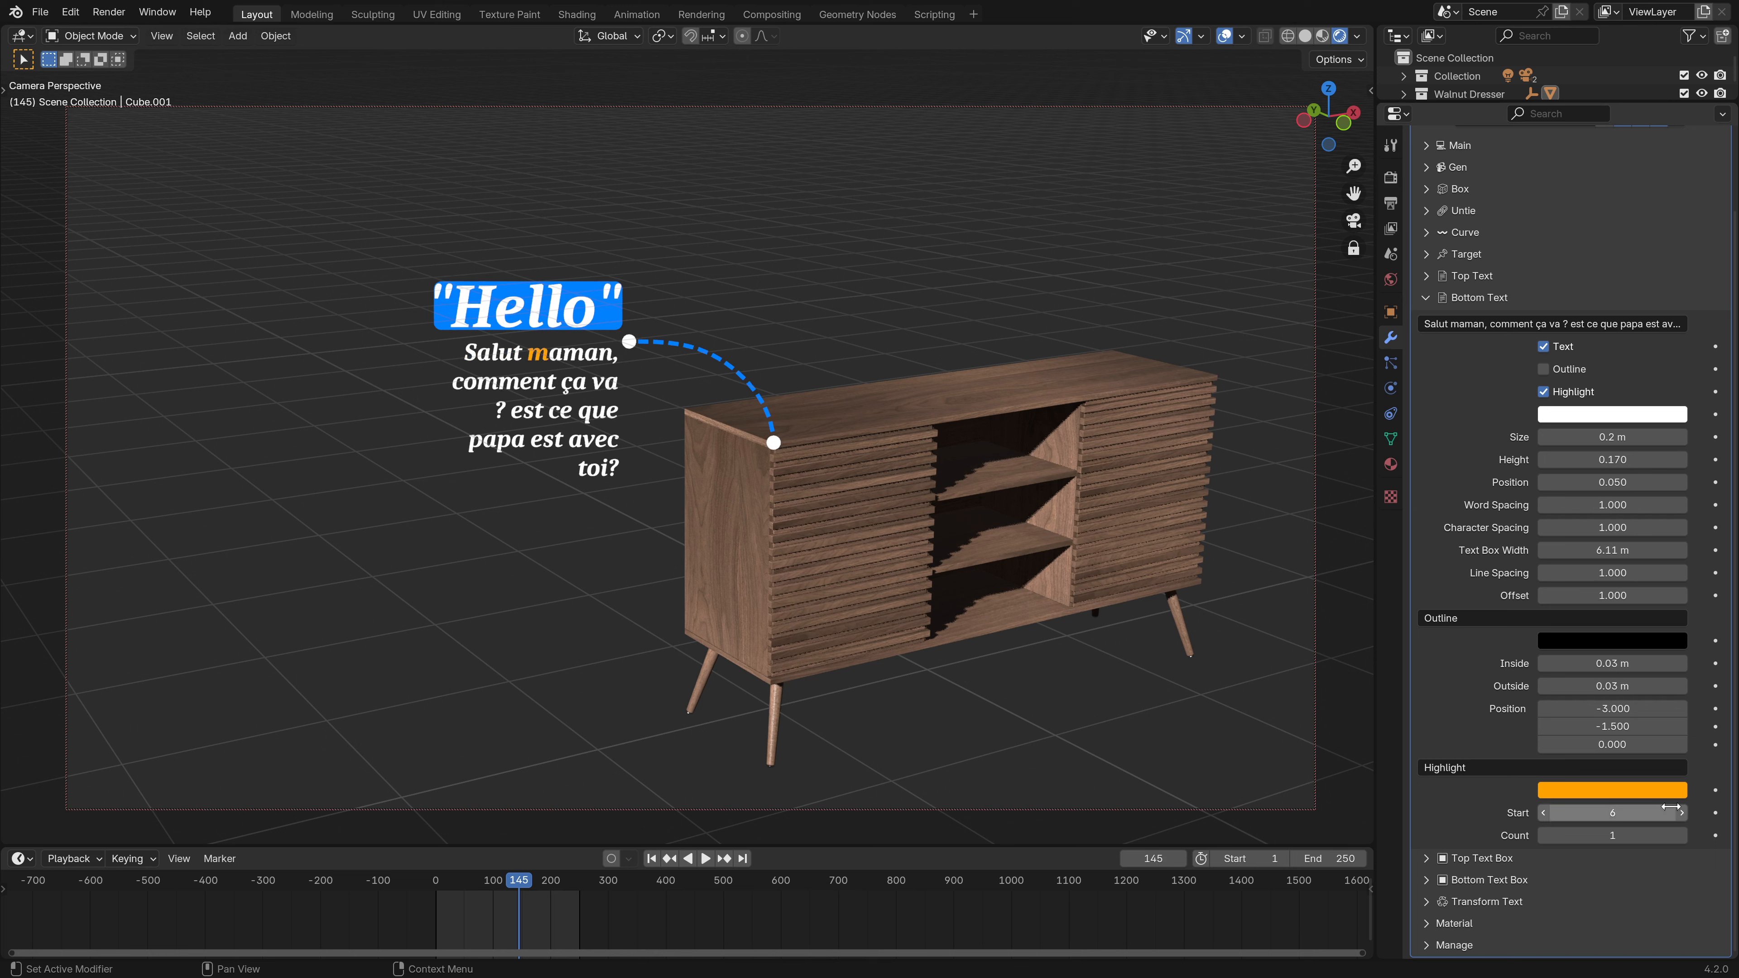
left_click(1683, 835)
left_click_drag(1683, 835, 1683, 837)
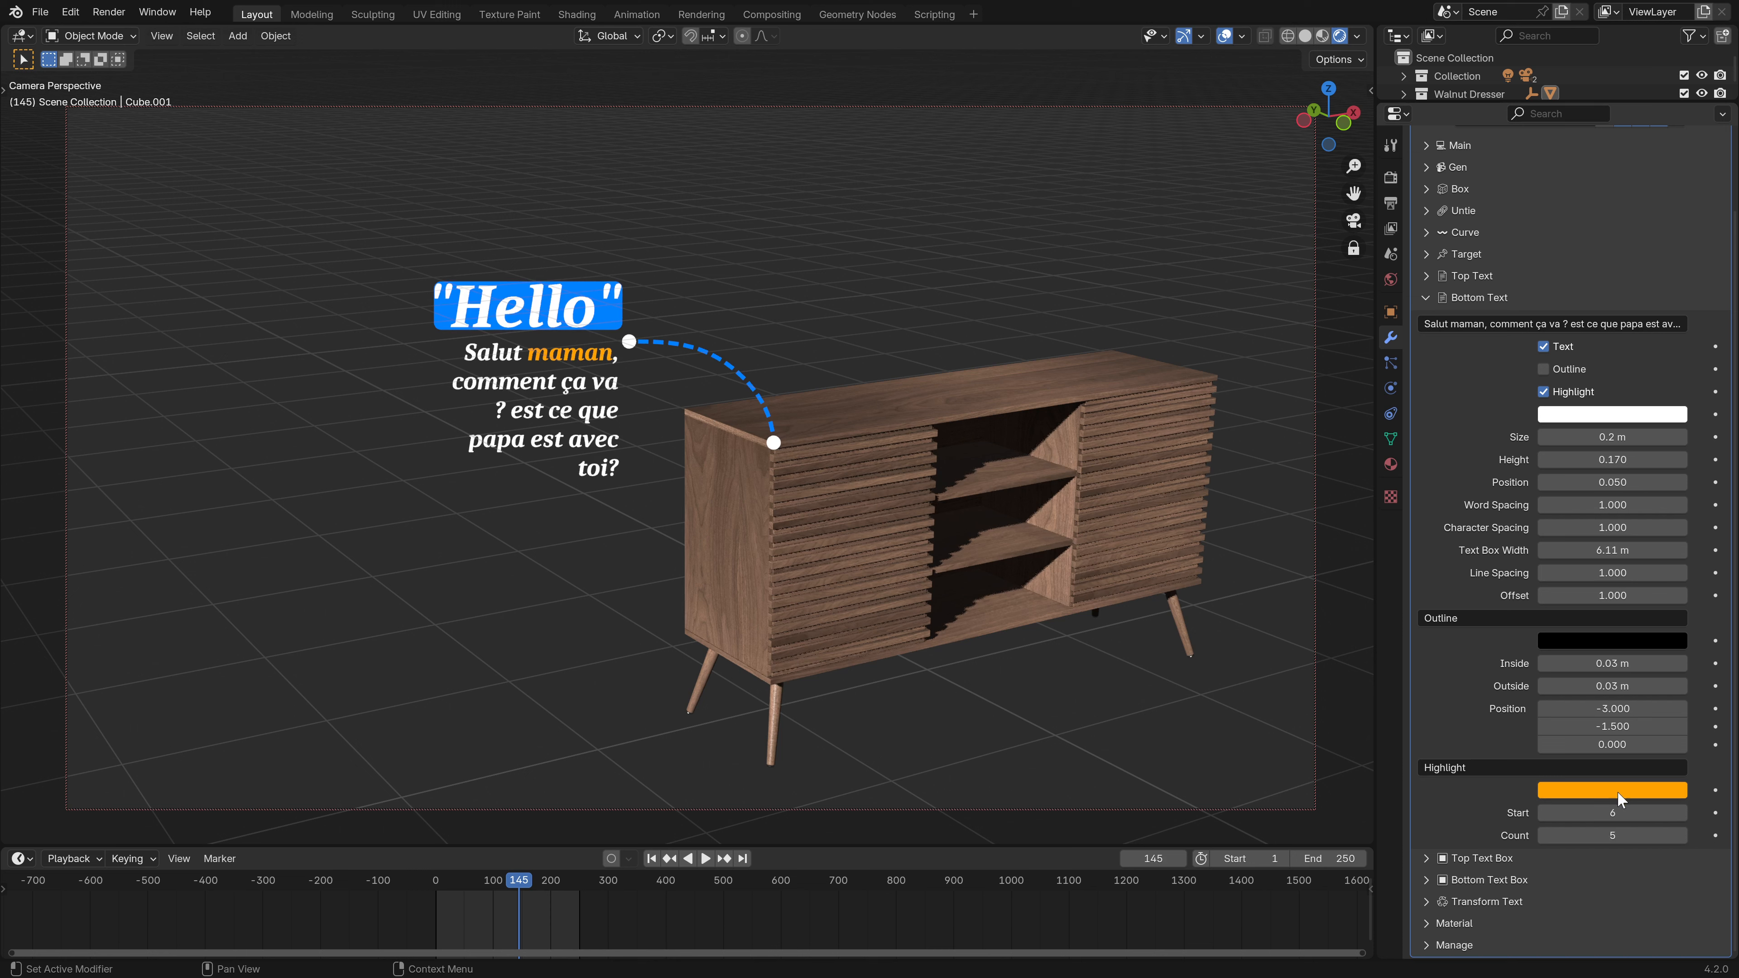
- Switch the bottom text from Highlight to Outline with an Inside value of 0.28 m and a text size of 0.49 m
left_click(1573, 394)
left_click(1543, 369)
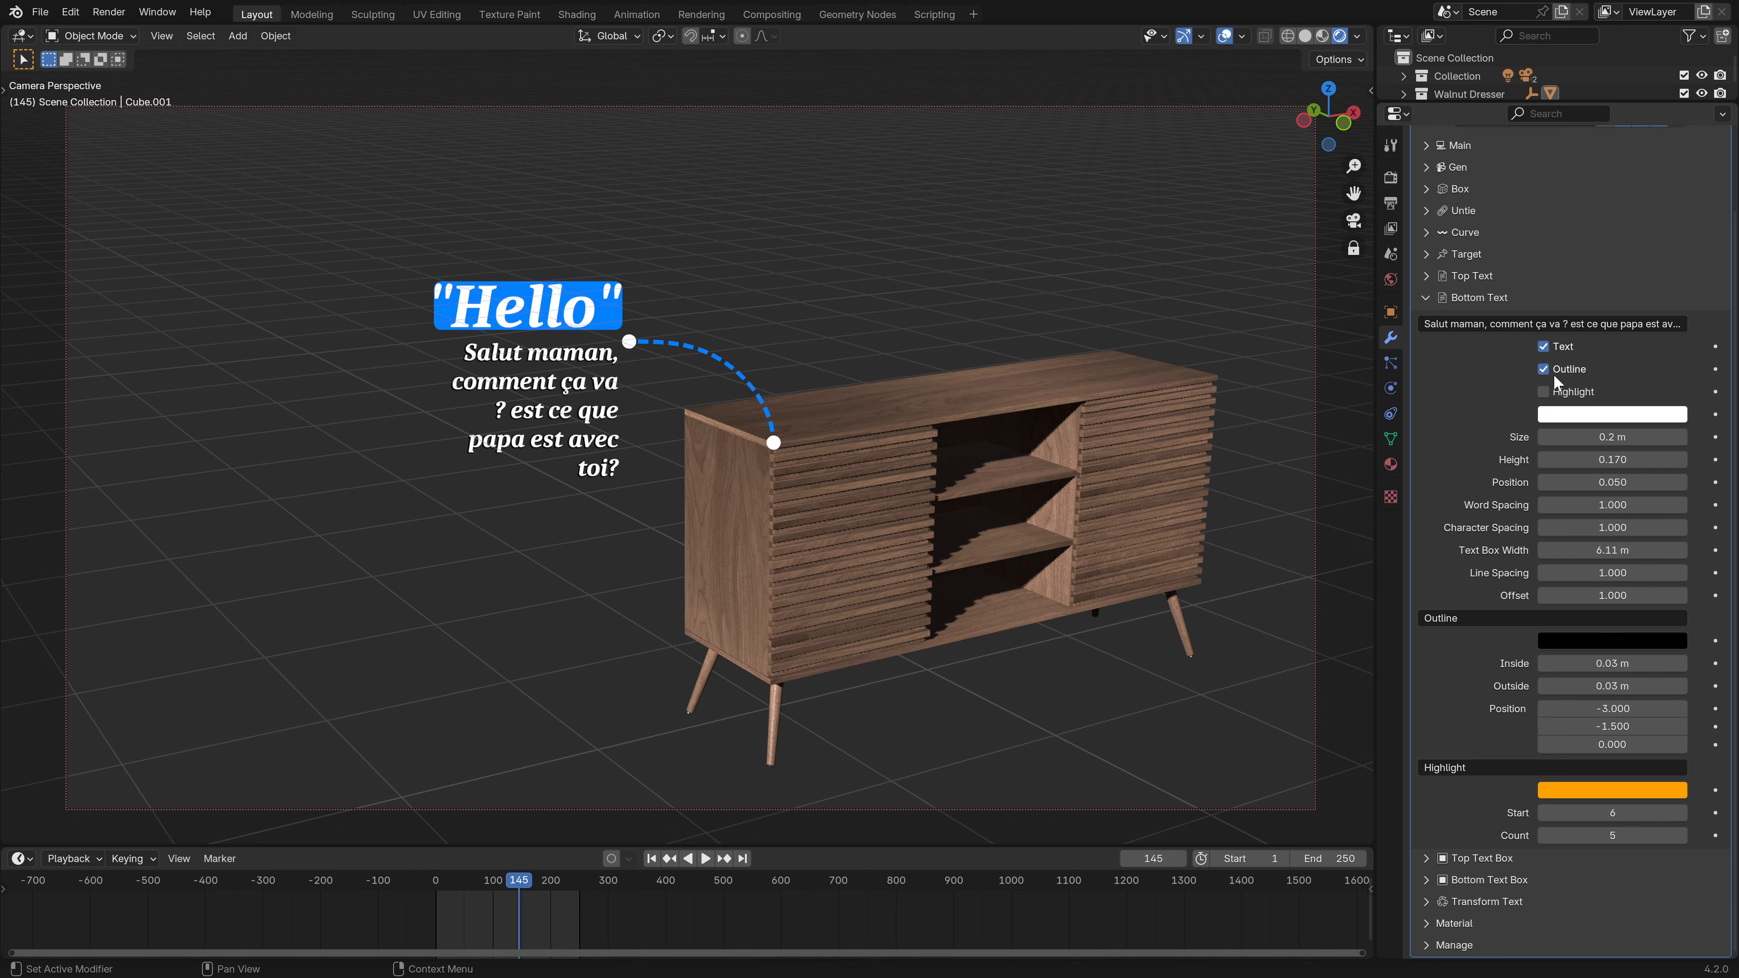
mouse_move(1598, 663)
left_mouse_down()
mouse_move(1684, 663)
mouse_move(1636, 686)
mouse_move(1684, 686)
mouse_move(1613, 686)
left_mouse_up()
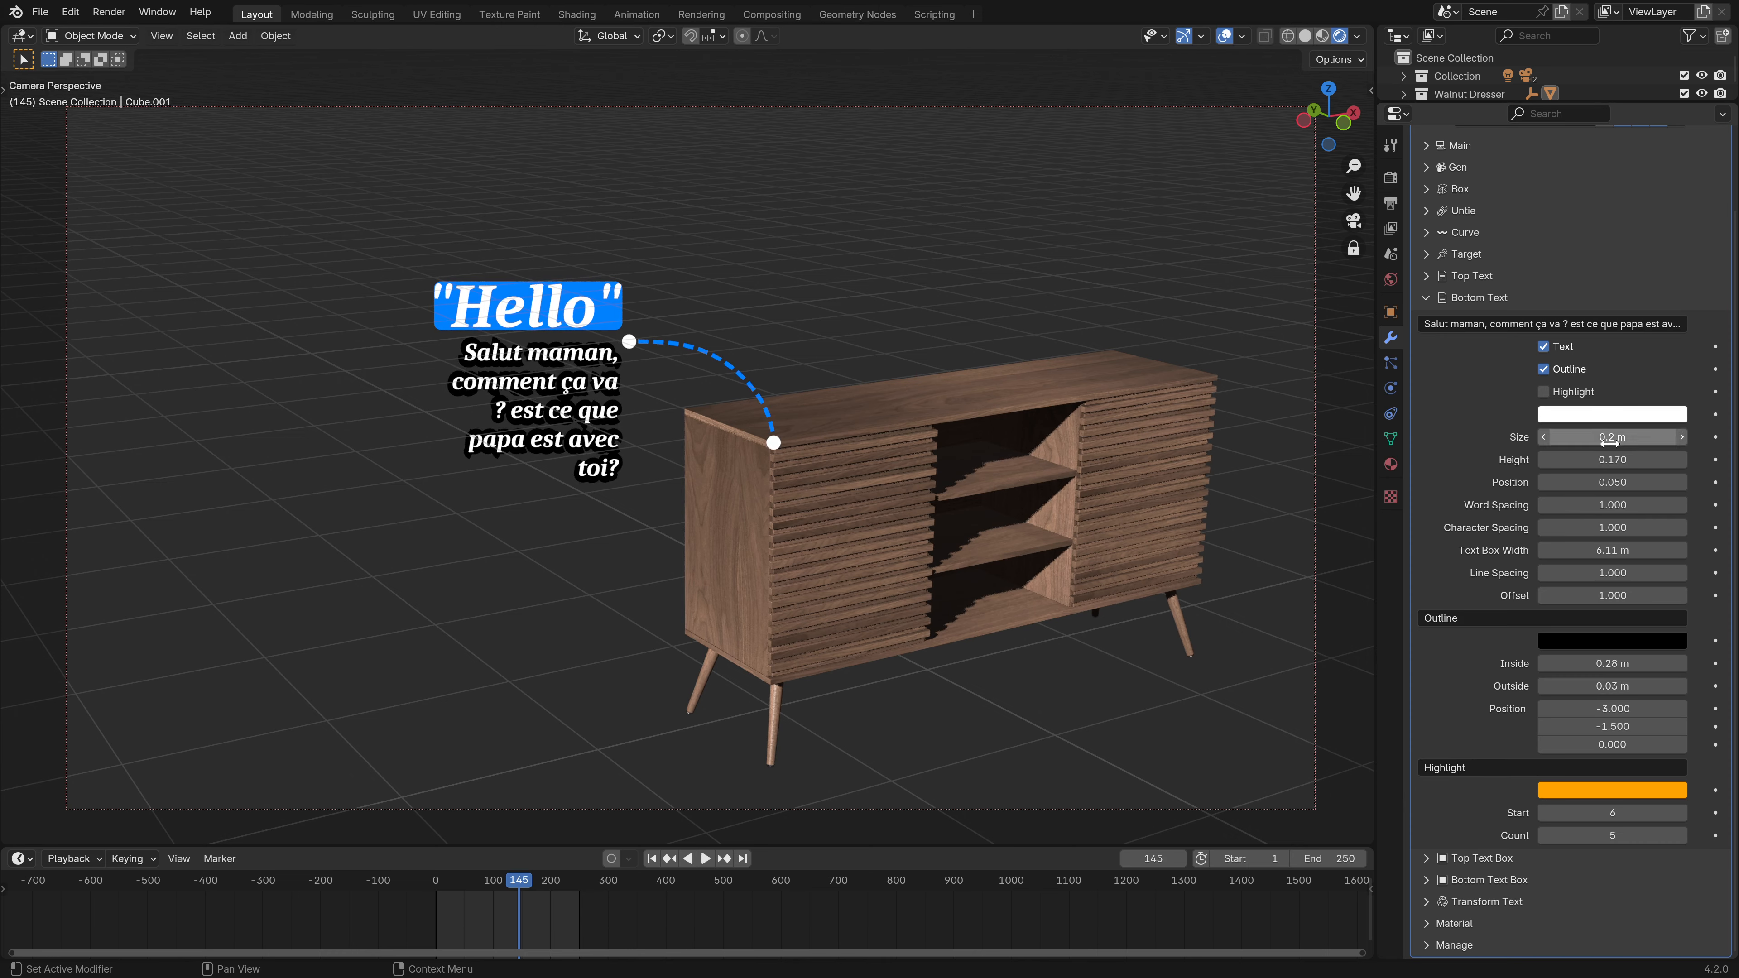
left_click_drag(1611, 437, 1647, 437)
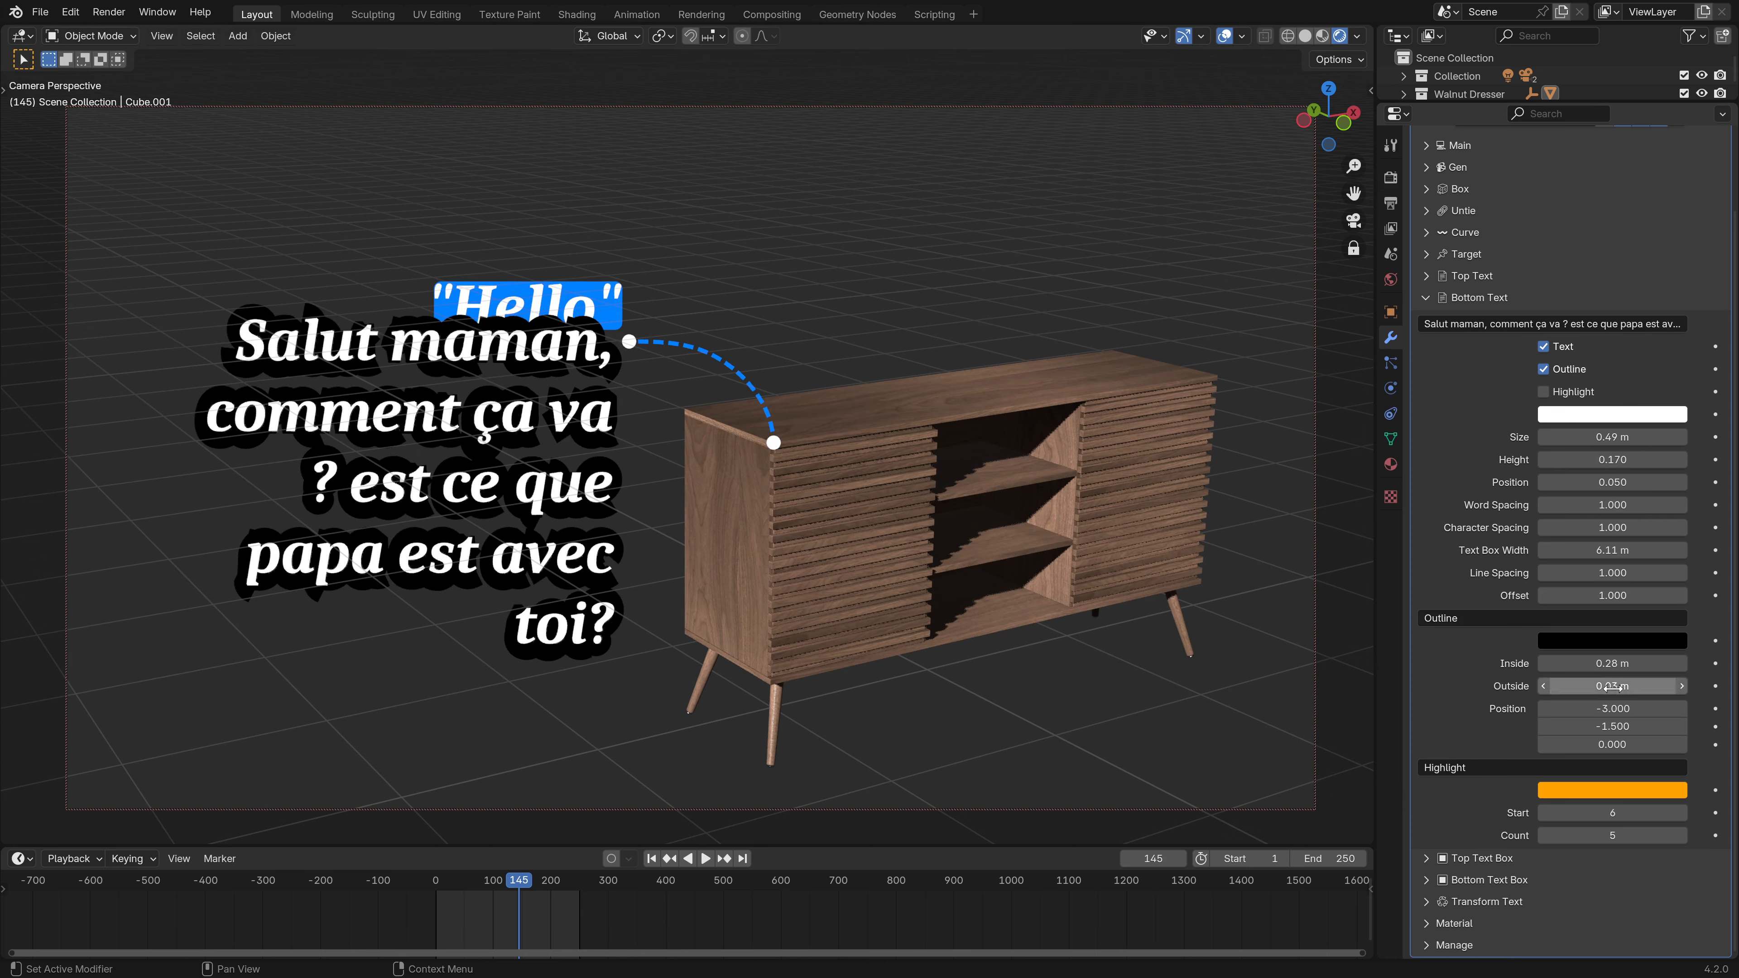
- Restore the bottom text's outline Inside to 0.03 m and size to 0.2 m with Outline off, and try other text box widths
mouse_move(1612, 664)
left_mouse_down()
mouse_move(1568, 663)
mouse_move(1623, 663)
mouse_move(1575, 663)
mouse_move(1597, 709)
mouse_move(1653, 709)
mouse_move(1590, 709)
mouse_move(1636, 710)
mouse_move(1612, 709)
mouse_move(1592, 675)
left_mouse_up()
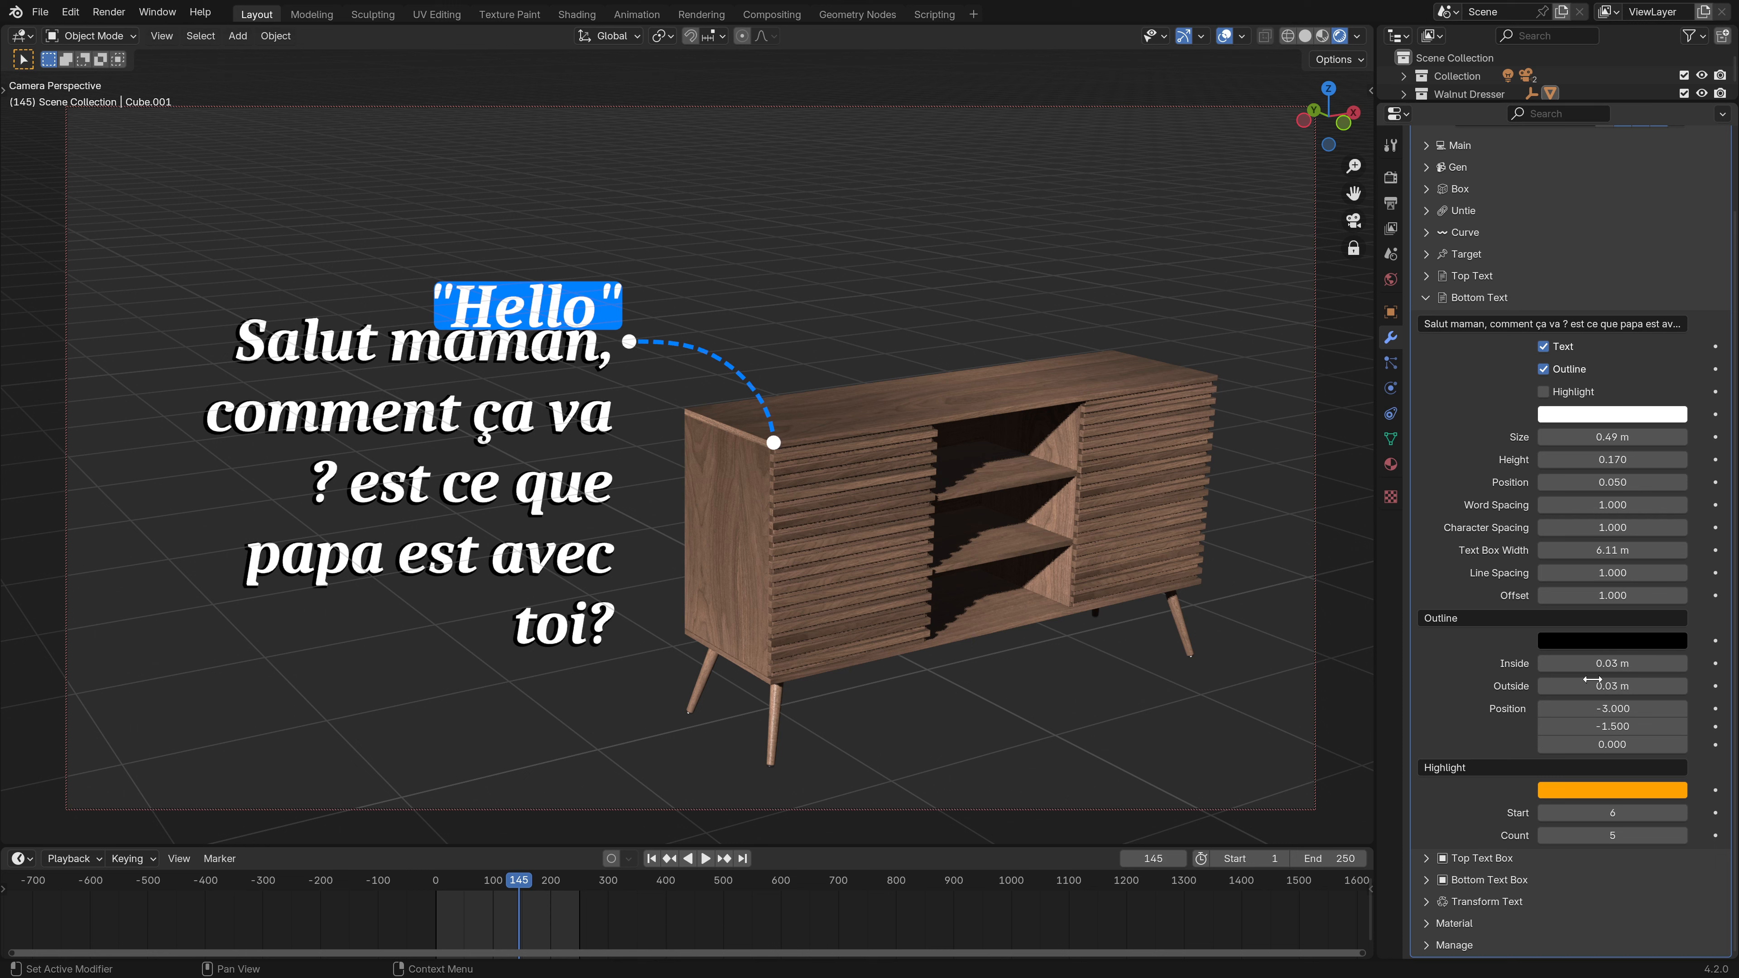
left_click(1544, 369)
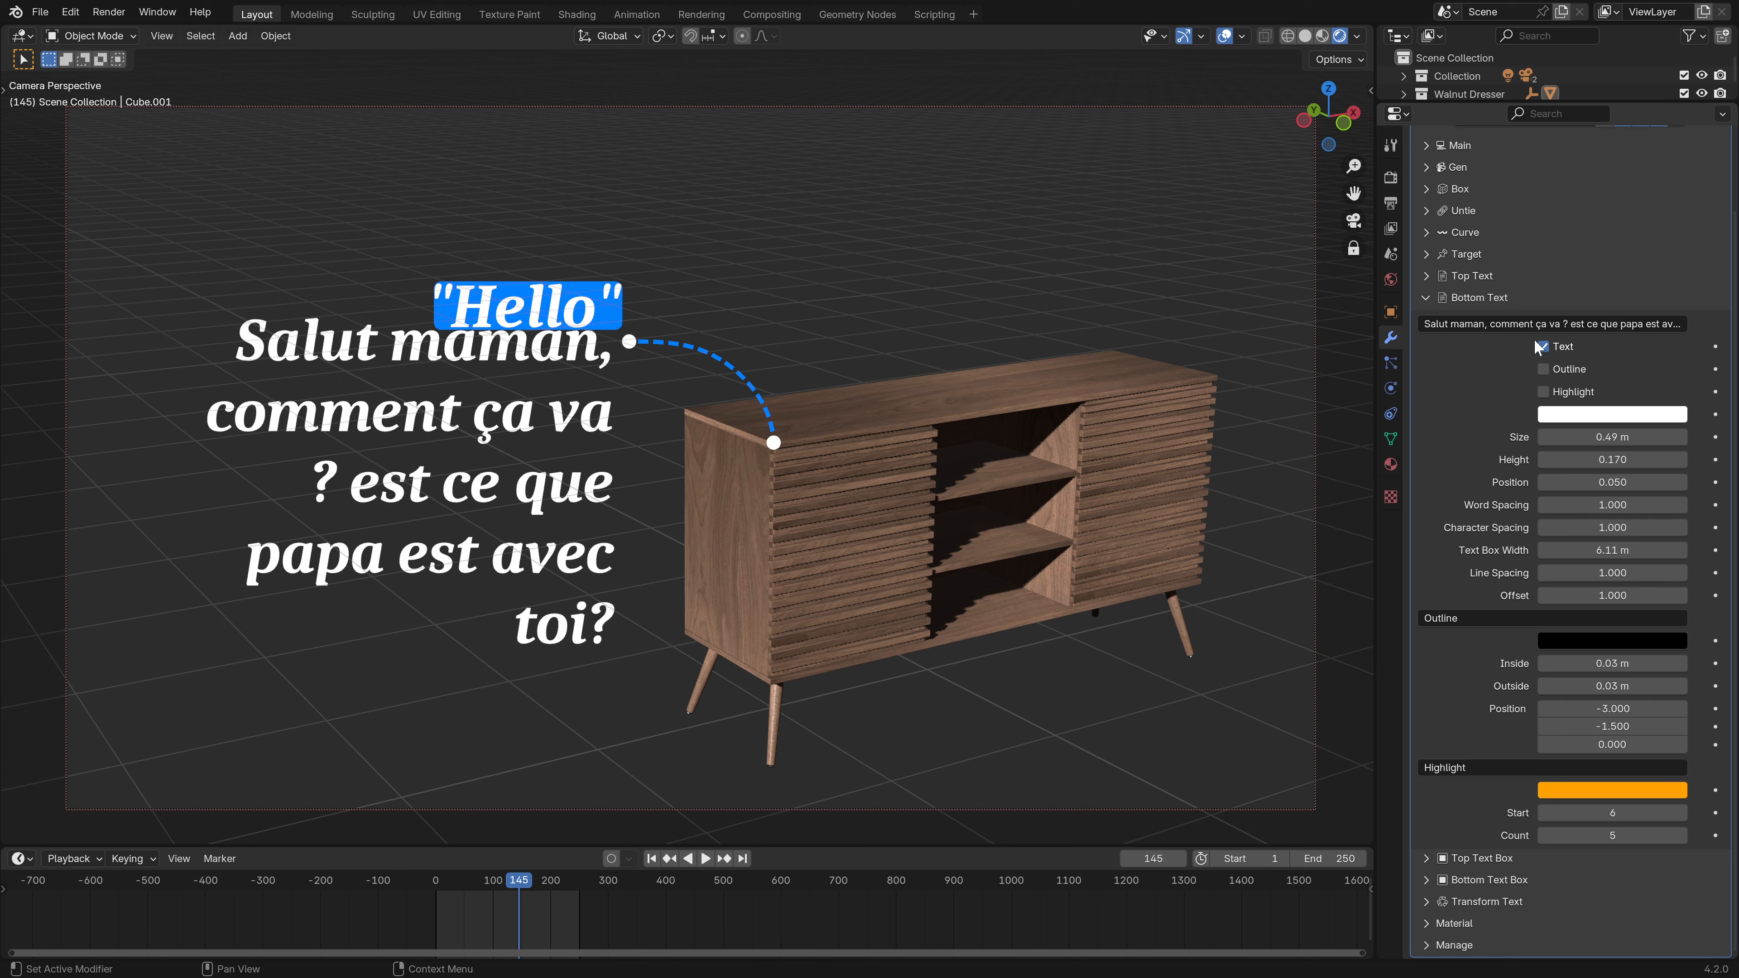
left_click_drag(1604, 440, 1564, 439)
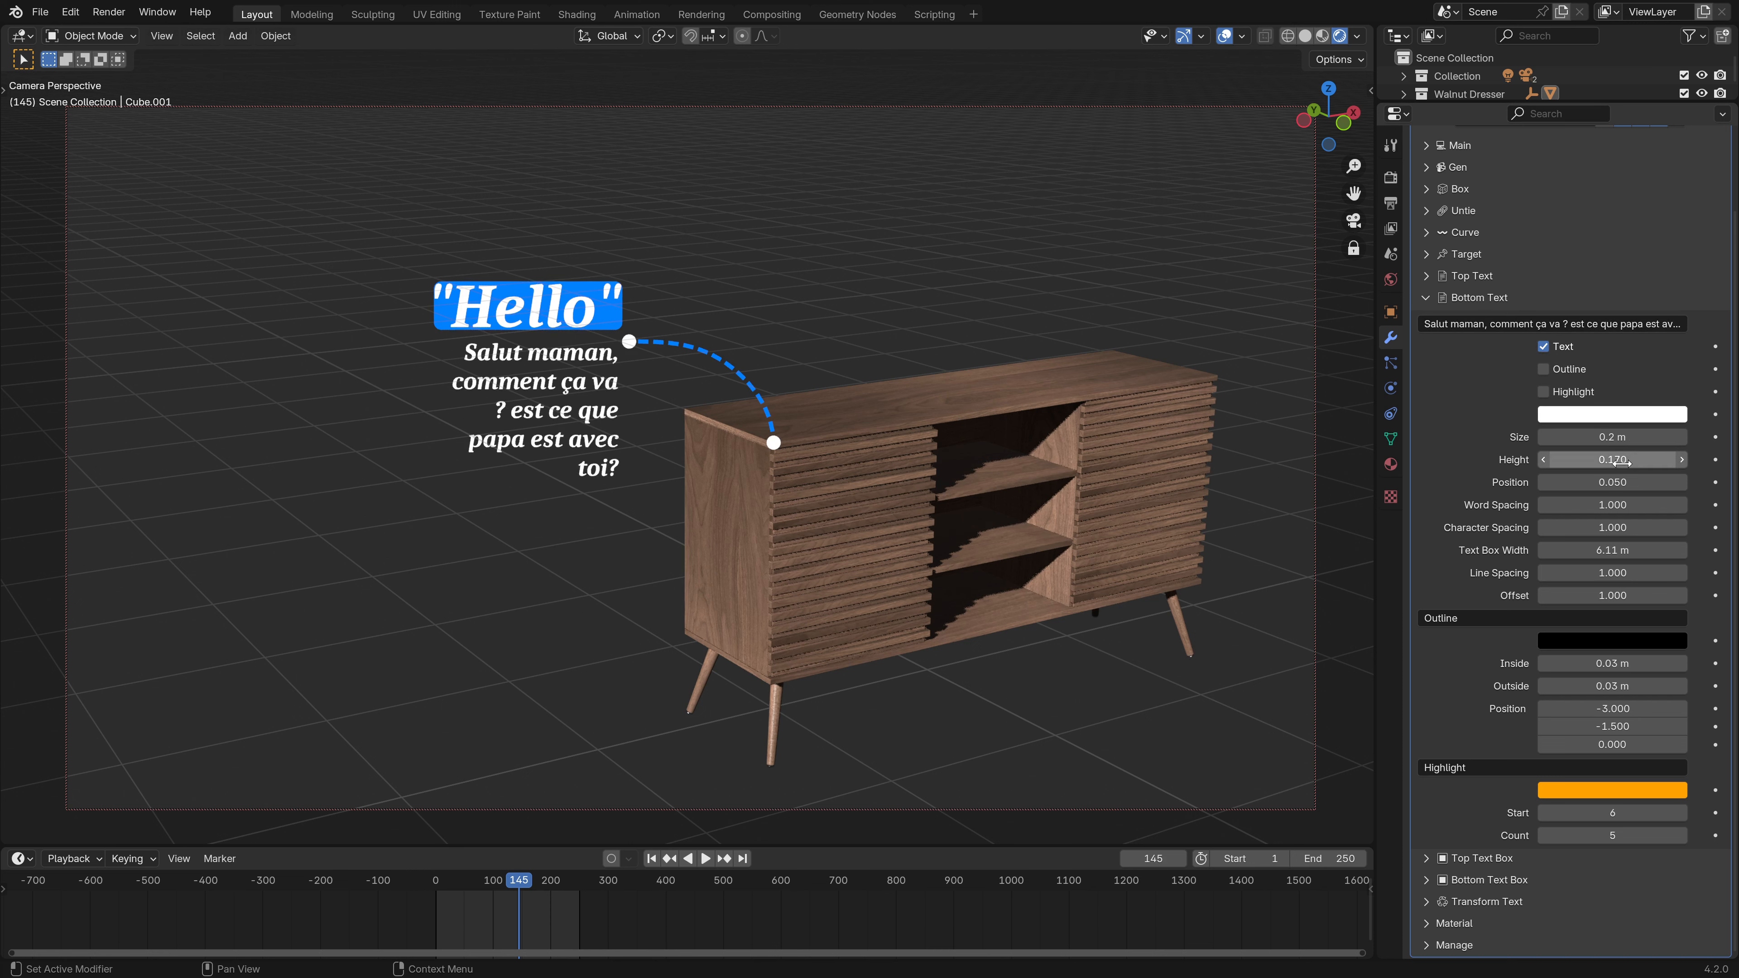
left_click_drag(1612, 550, 1653, 552)
left_click(1428, 297)
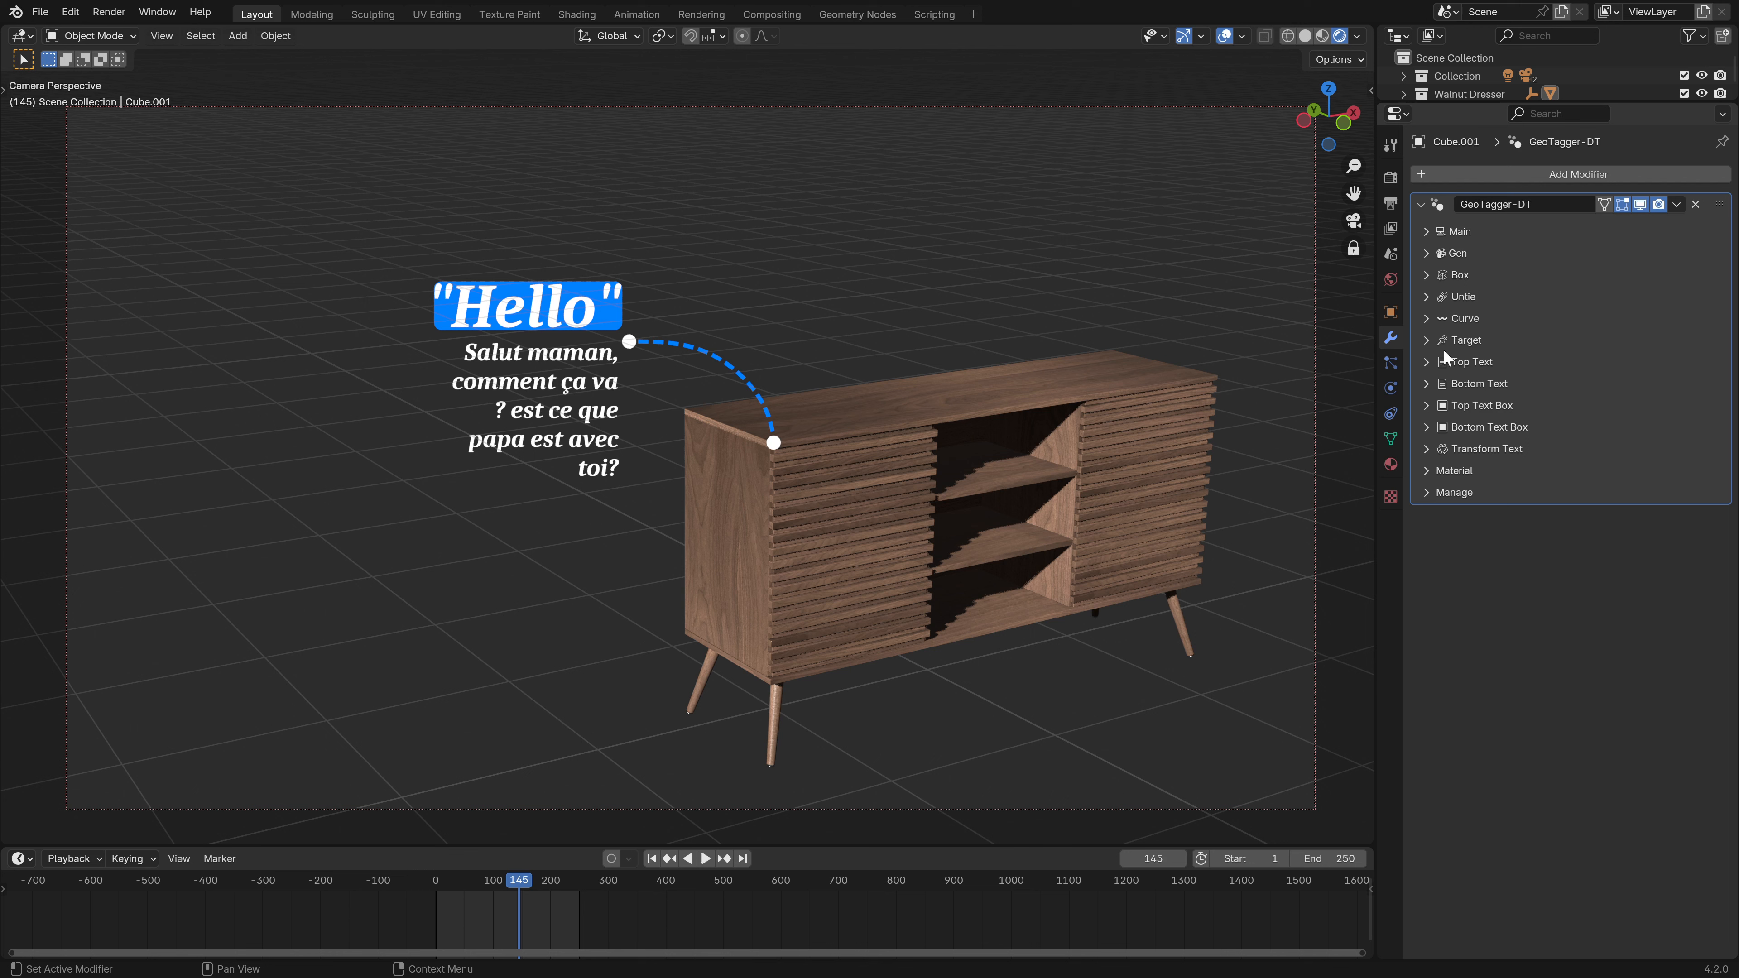
- Remove the driver from the Z rotation of the Start target
left_click(1428, 318)
left_click(1428, 317)
left_click(1434, 341)
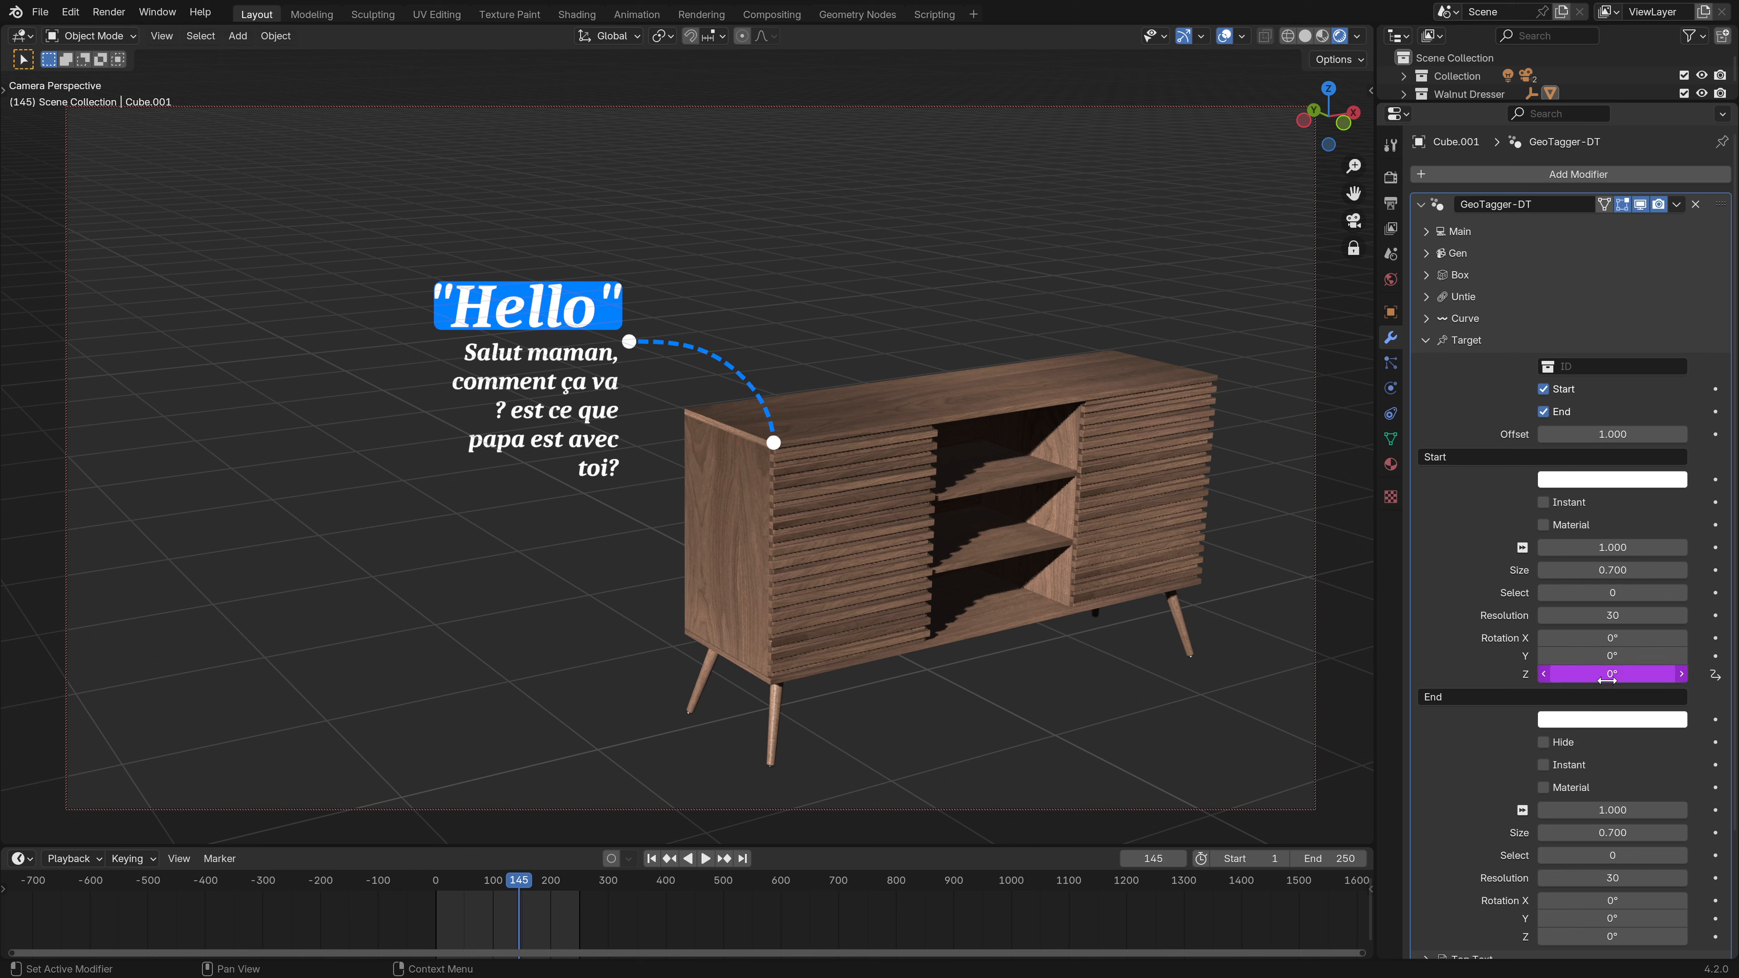
right_click(1569, 674)
left_click(1487, 597)
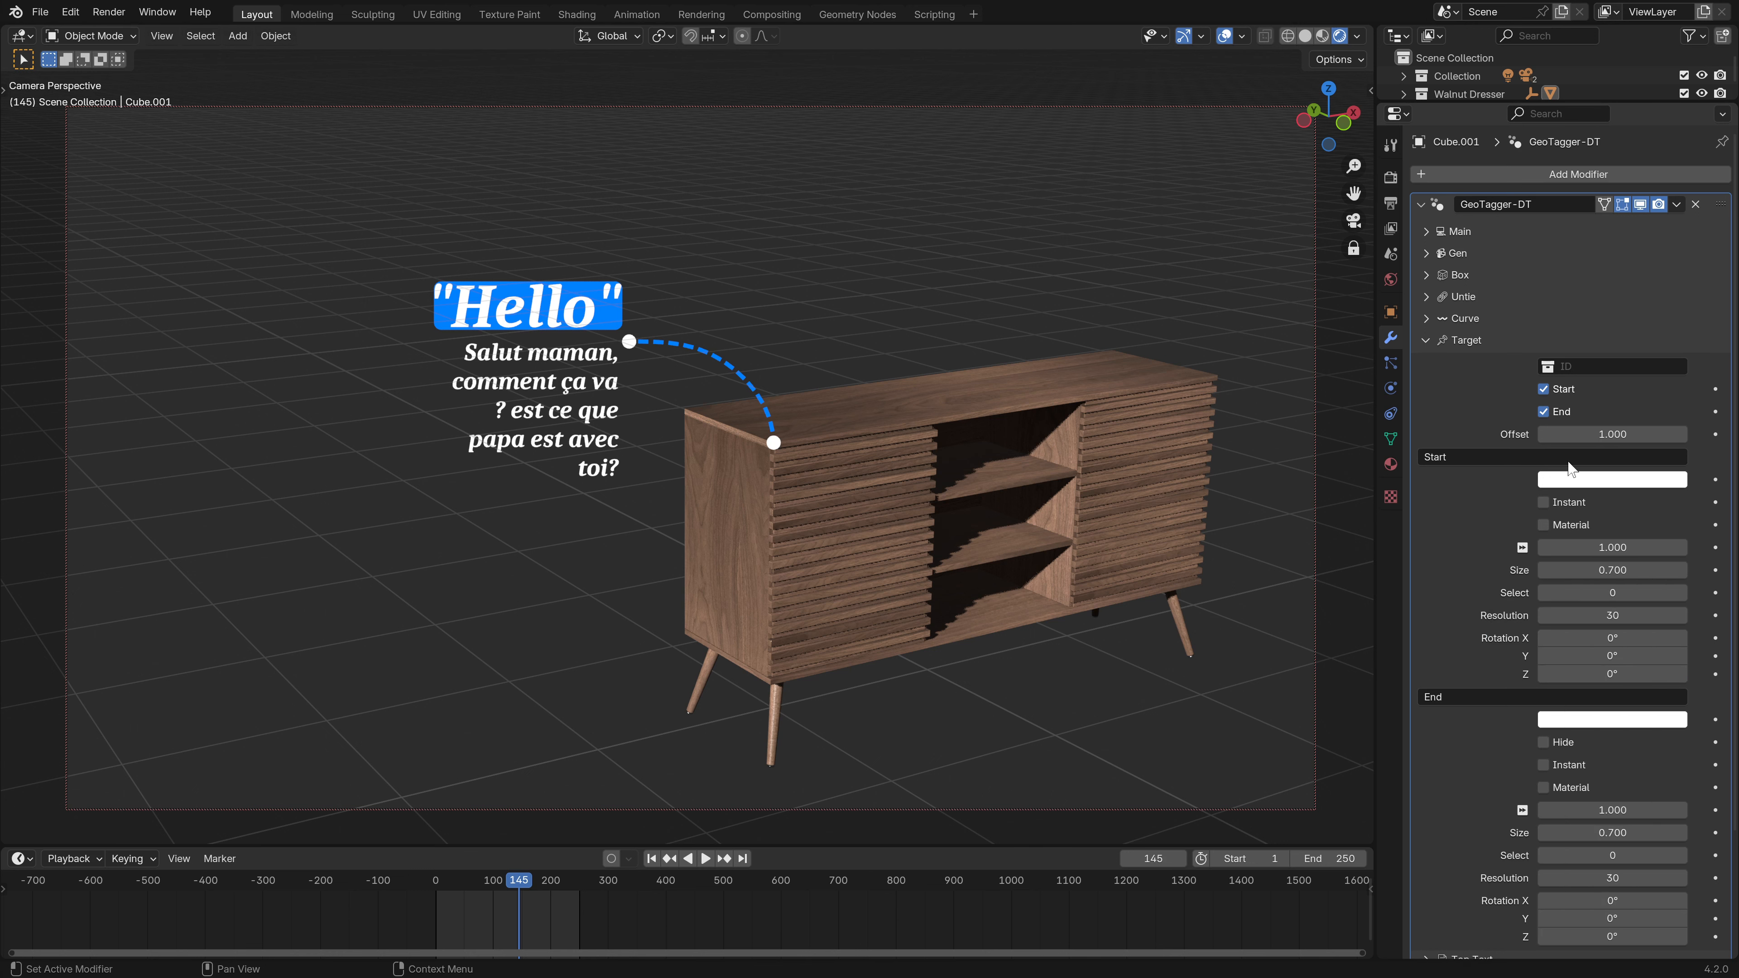
scroll(809, 406, "up", 3)
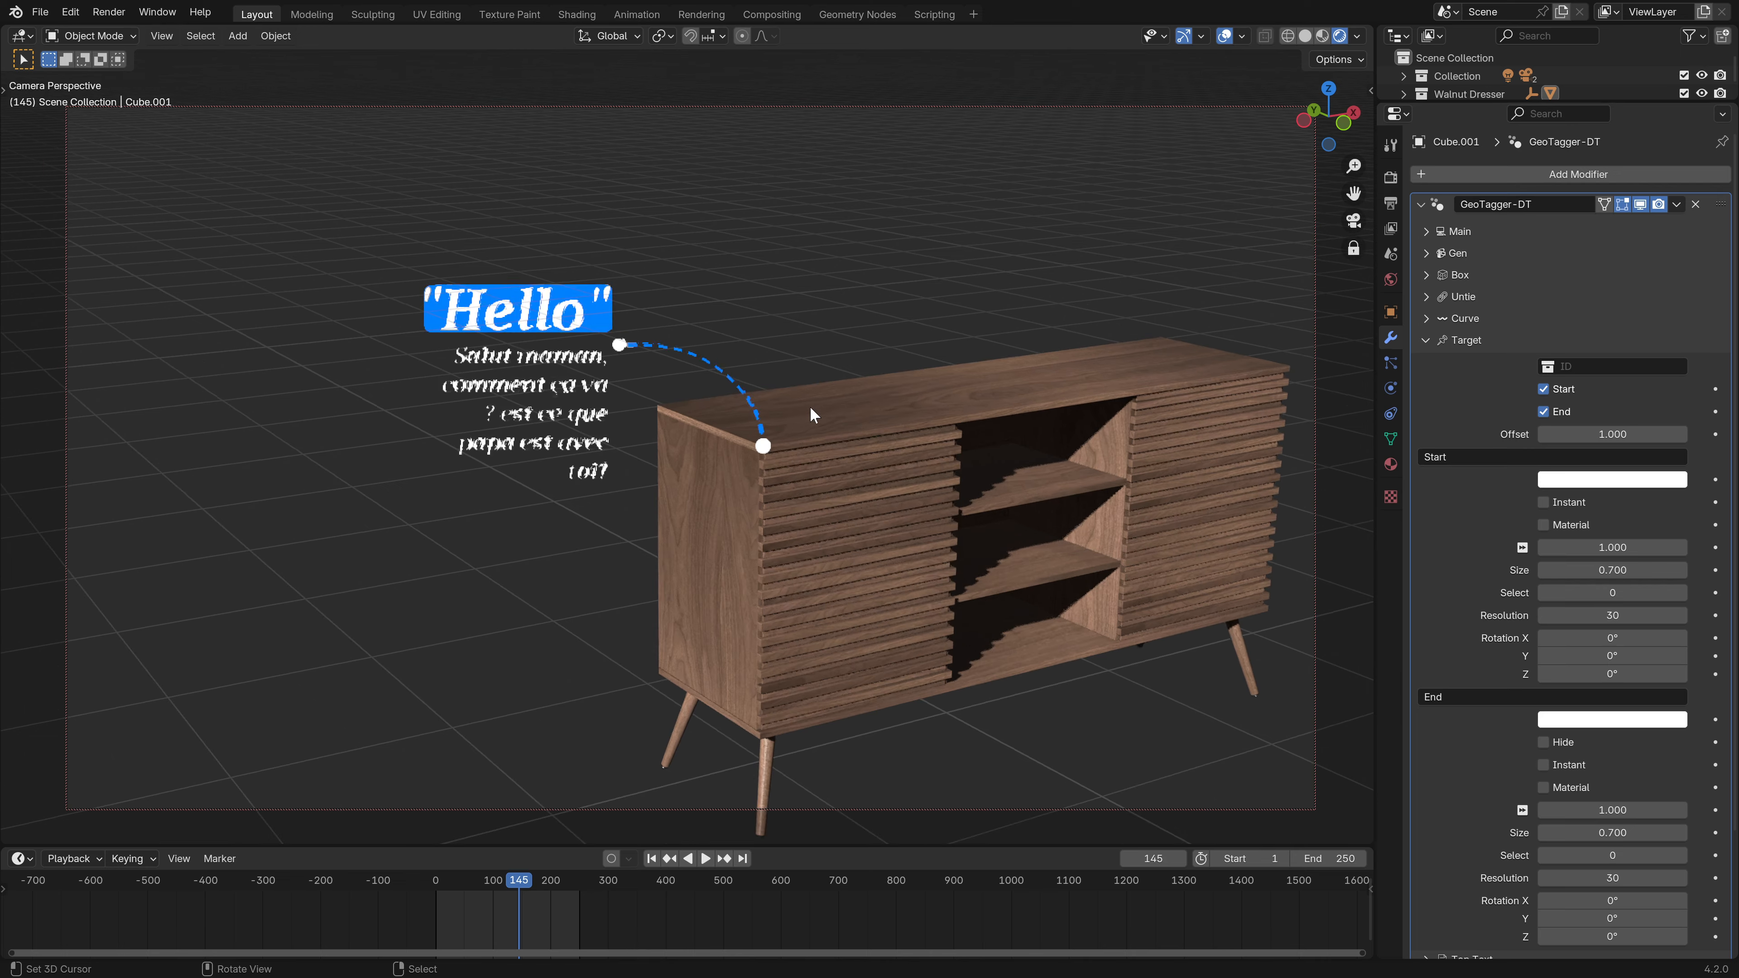
scroll(778, 431, "down", 3)
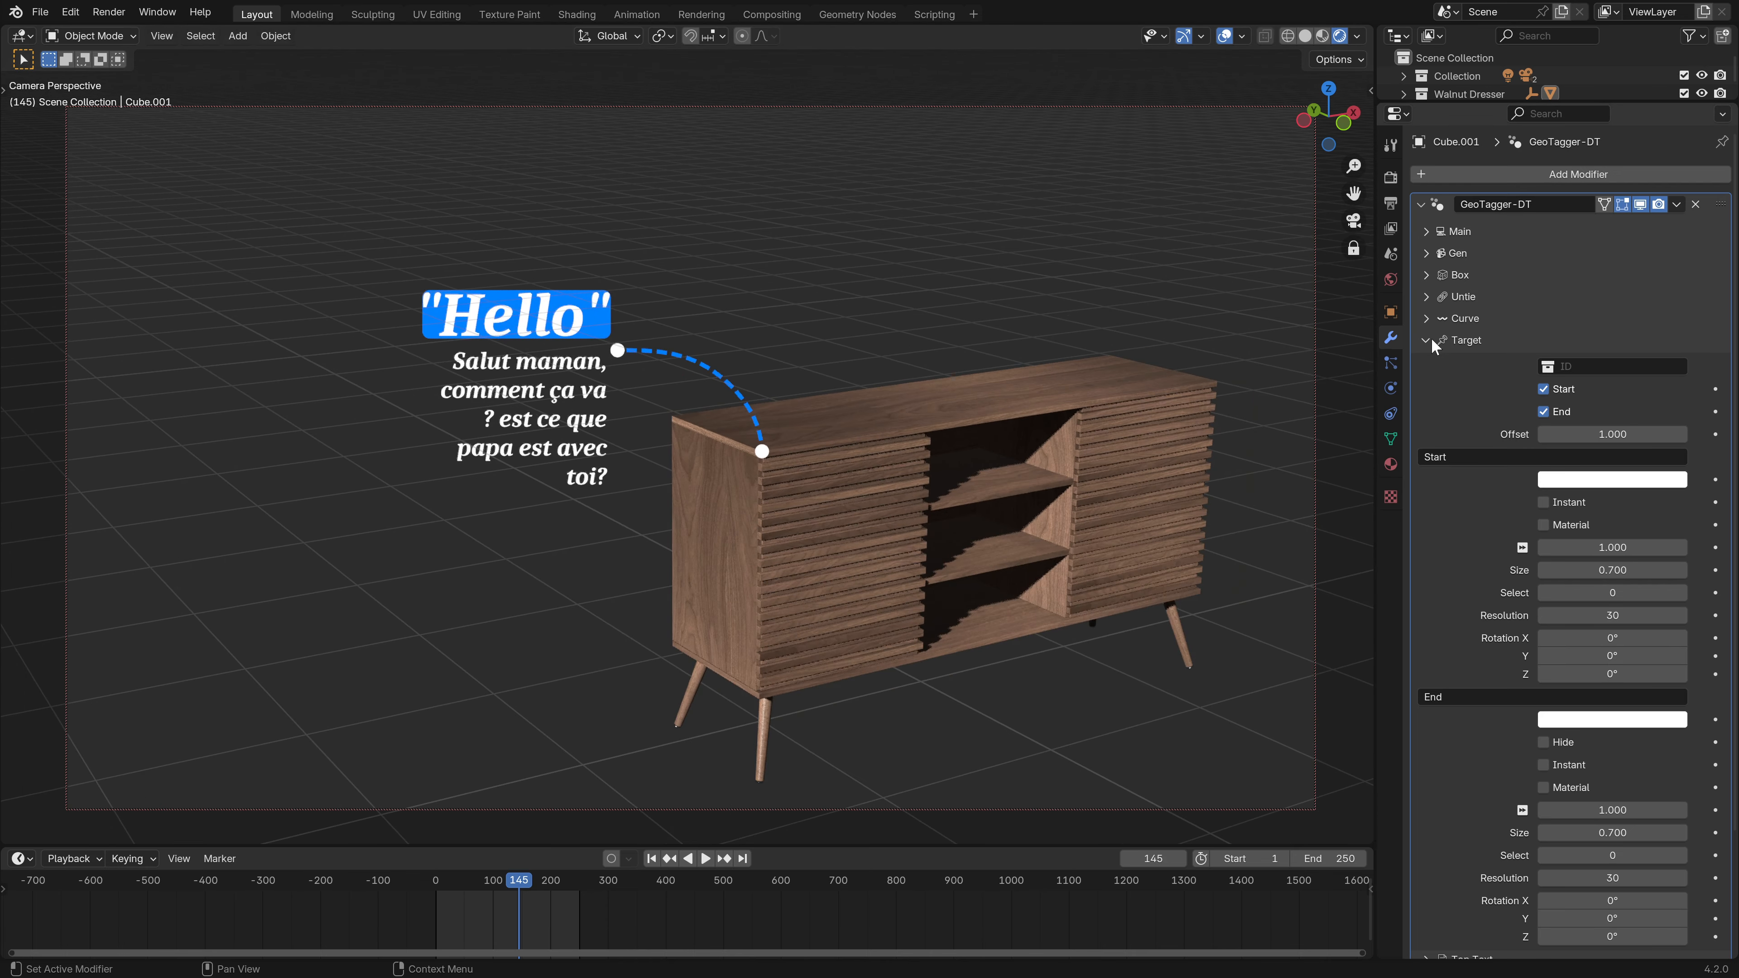
left_click(1430, 340)
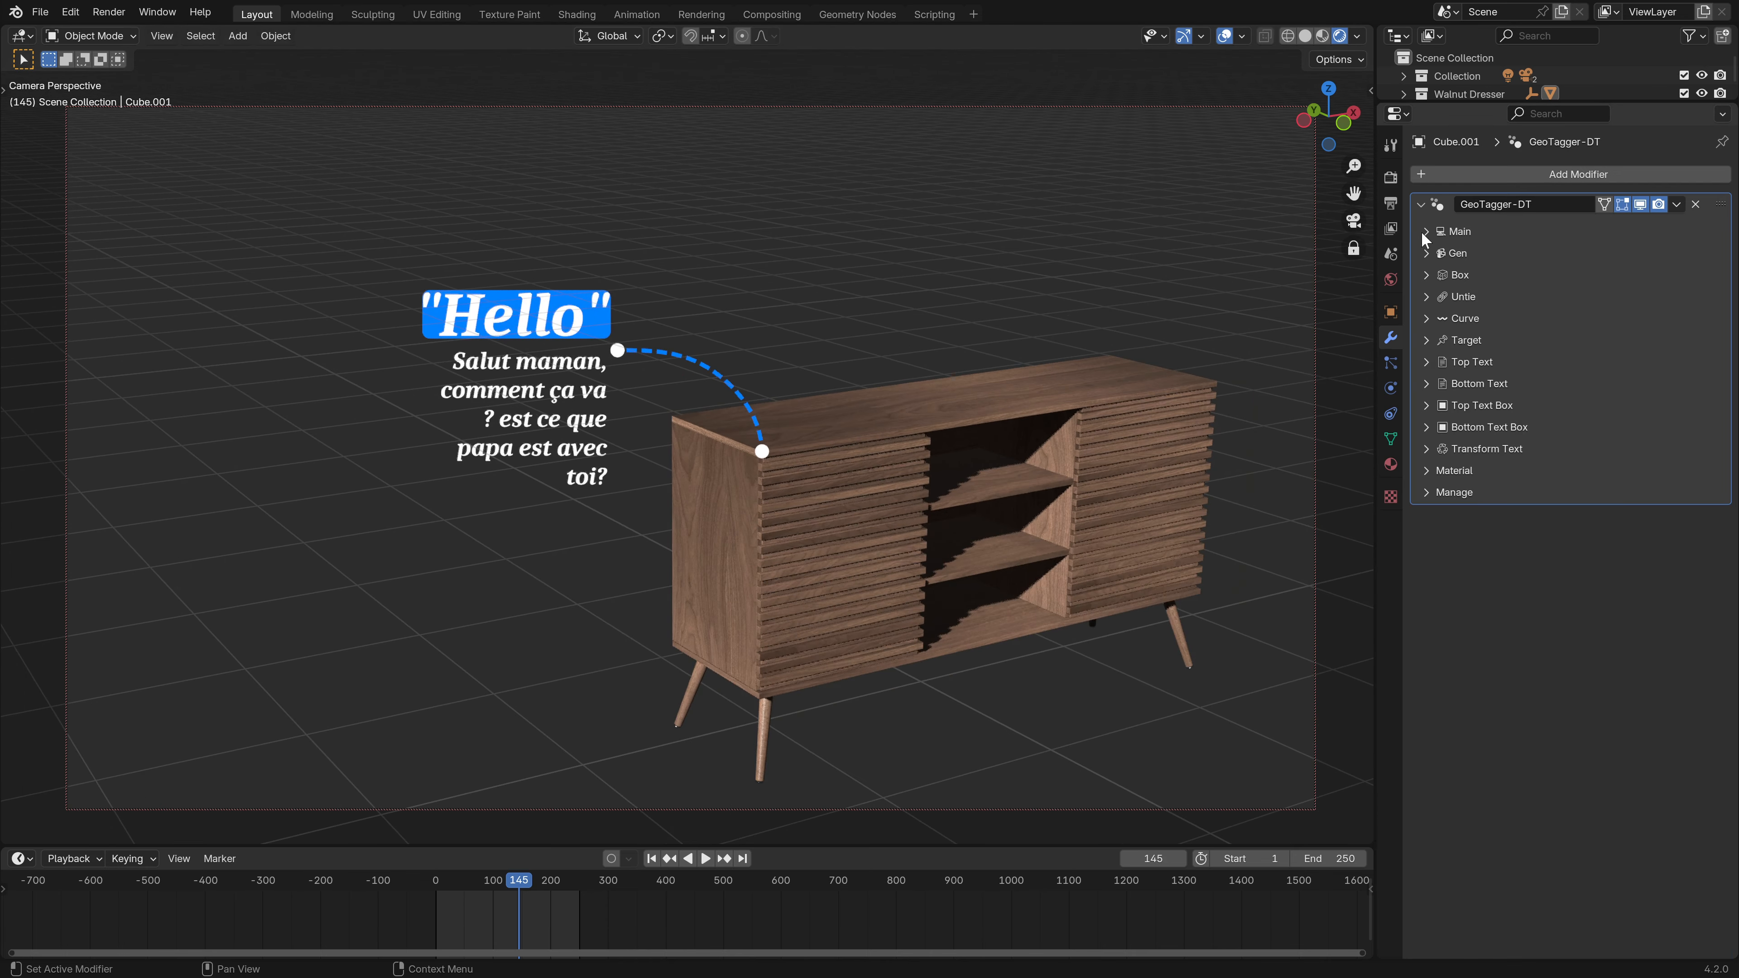
- Enlarge the whole call-out by increasing the overall Size in the modifier's main settings
left_click(1427, 232)
mouse_move(1618, 416)
left_mouse_down()
mouse_move(1658, 416)
mouse_move(1617, 414)
left_mouse_up()
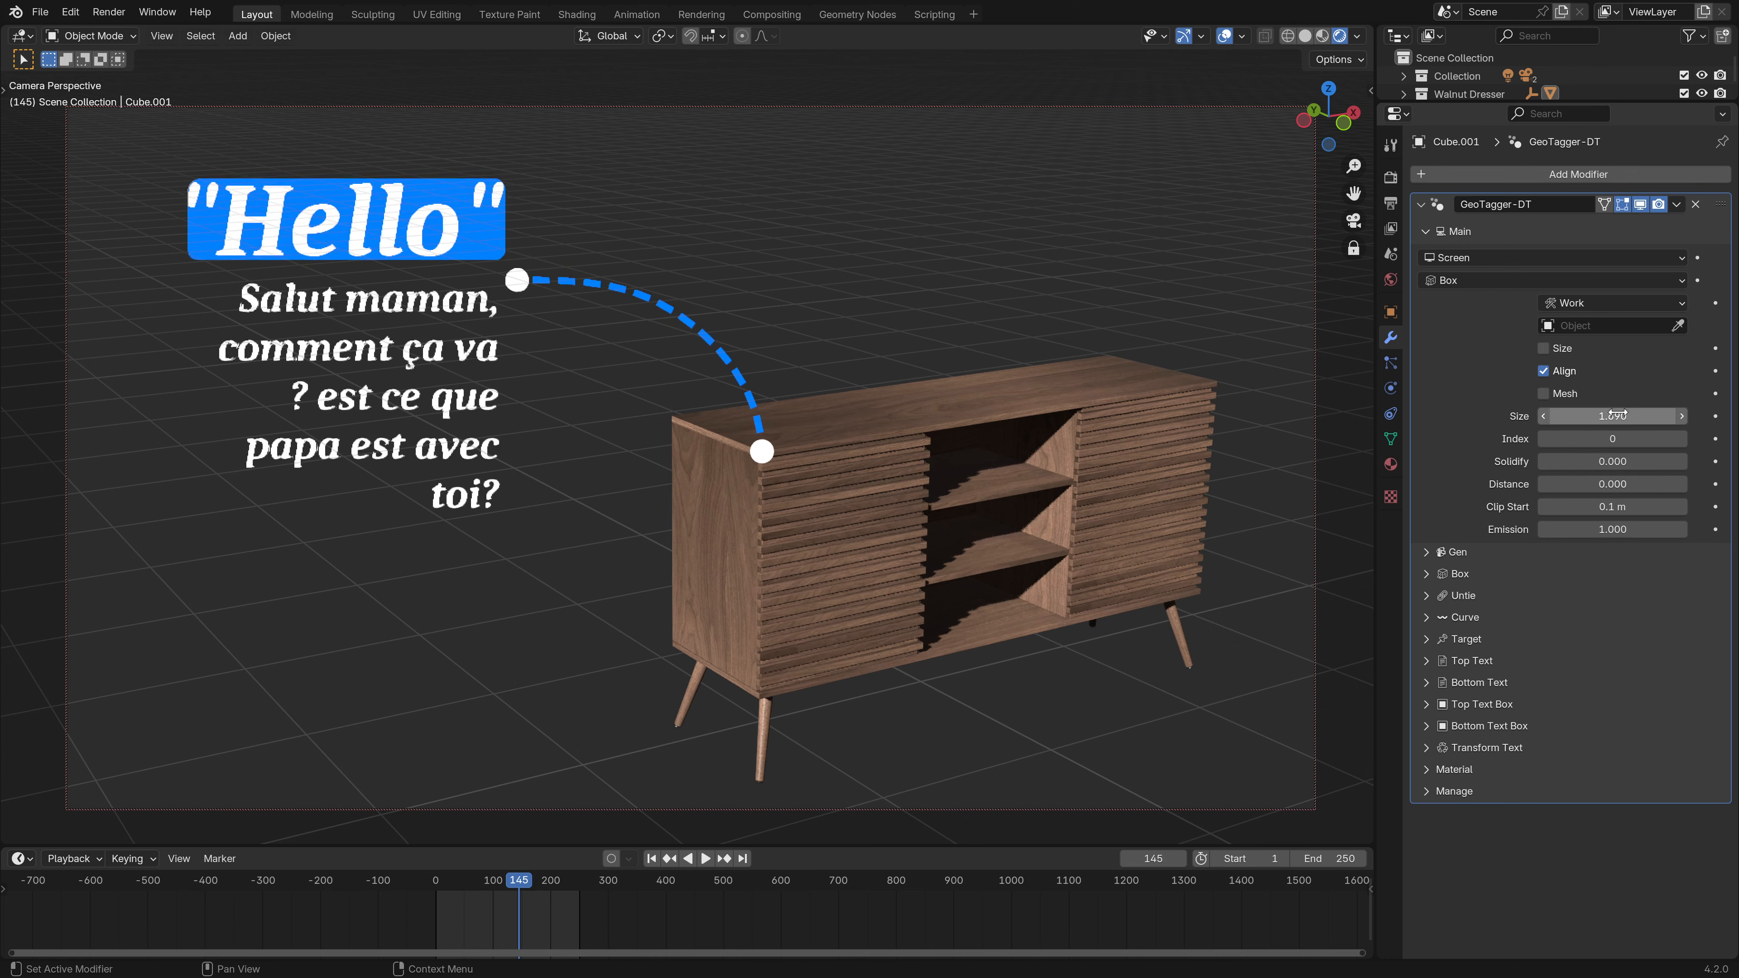
left_click(1427, 232)
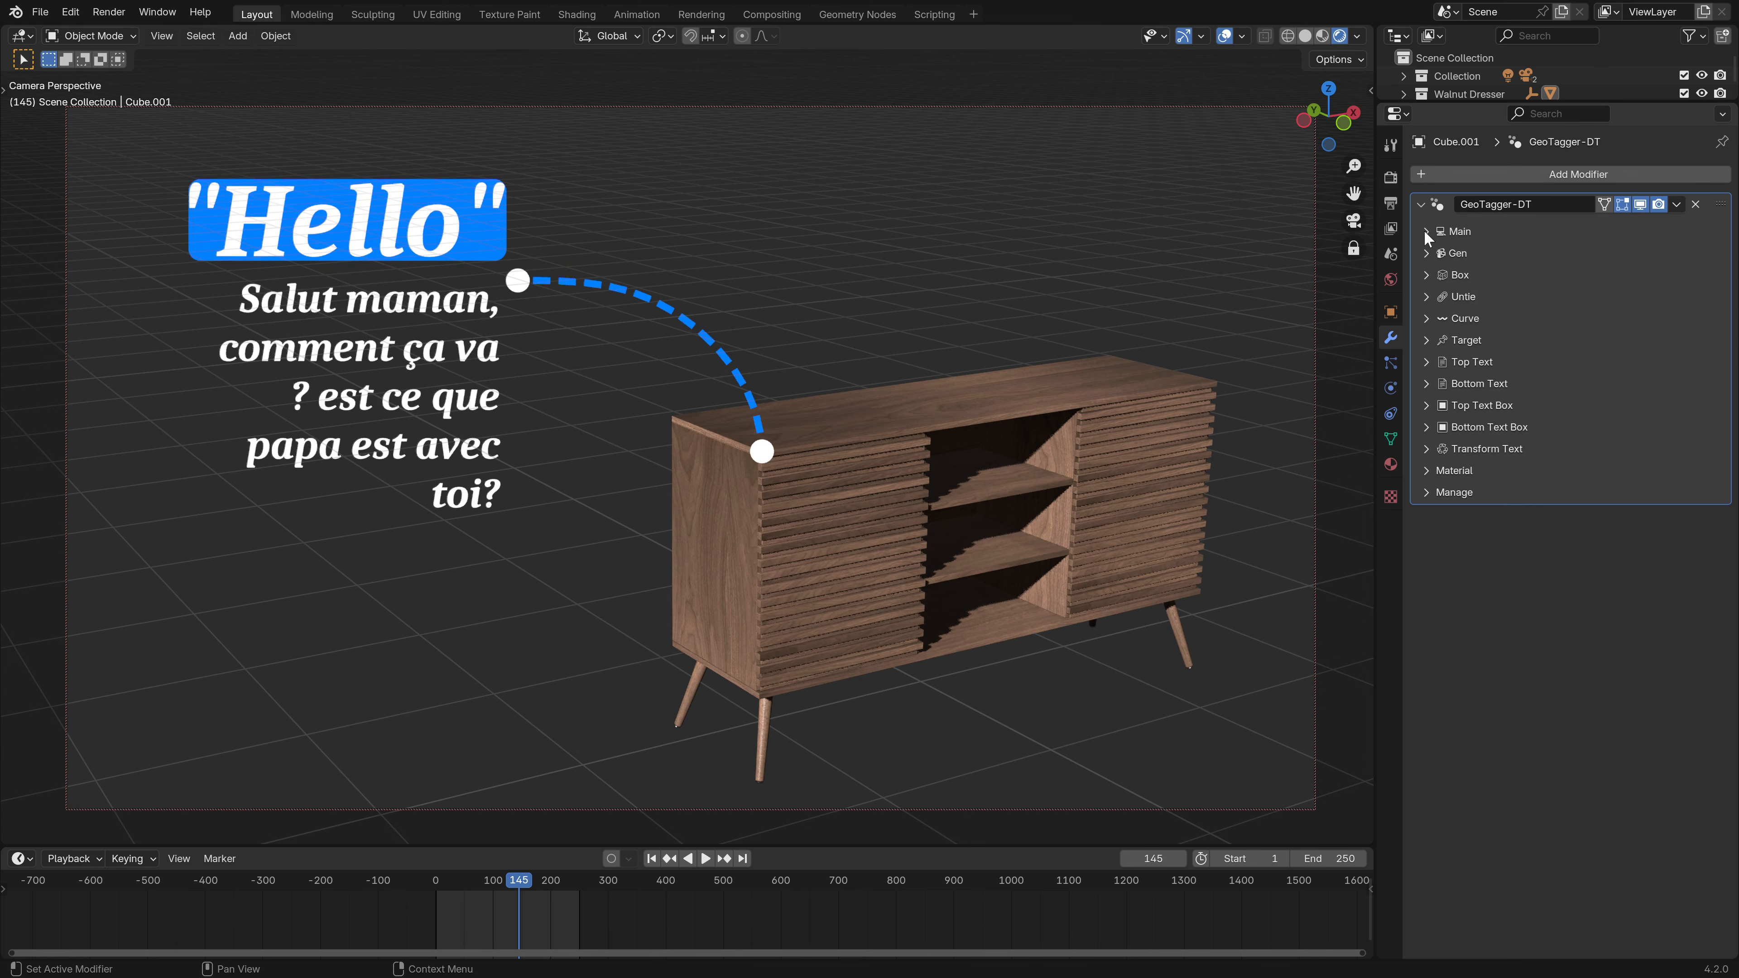
- Turn off the End target and lower the Start target's Resolution to 4
left_click(1428, 341)
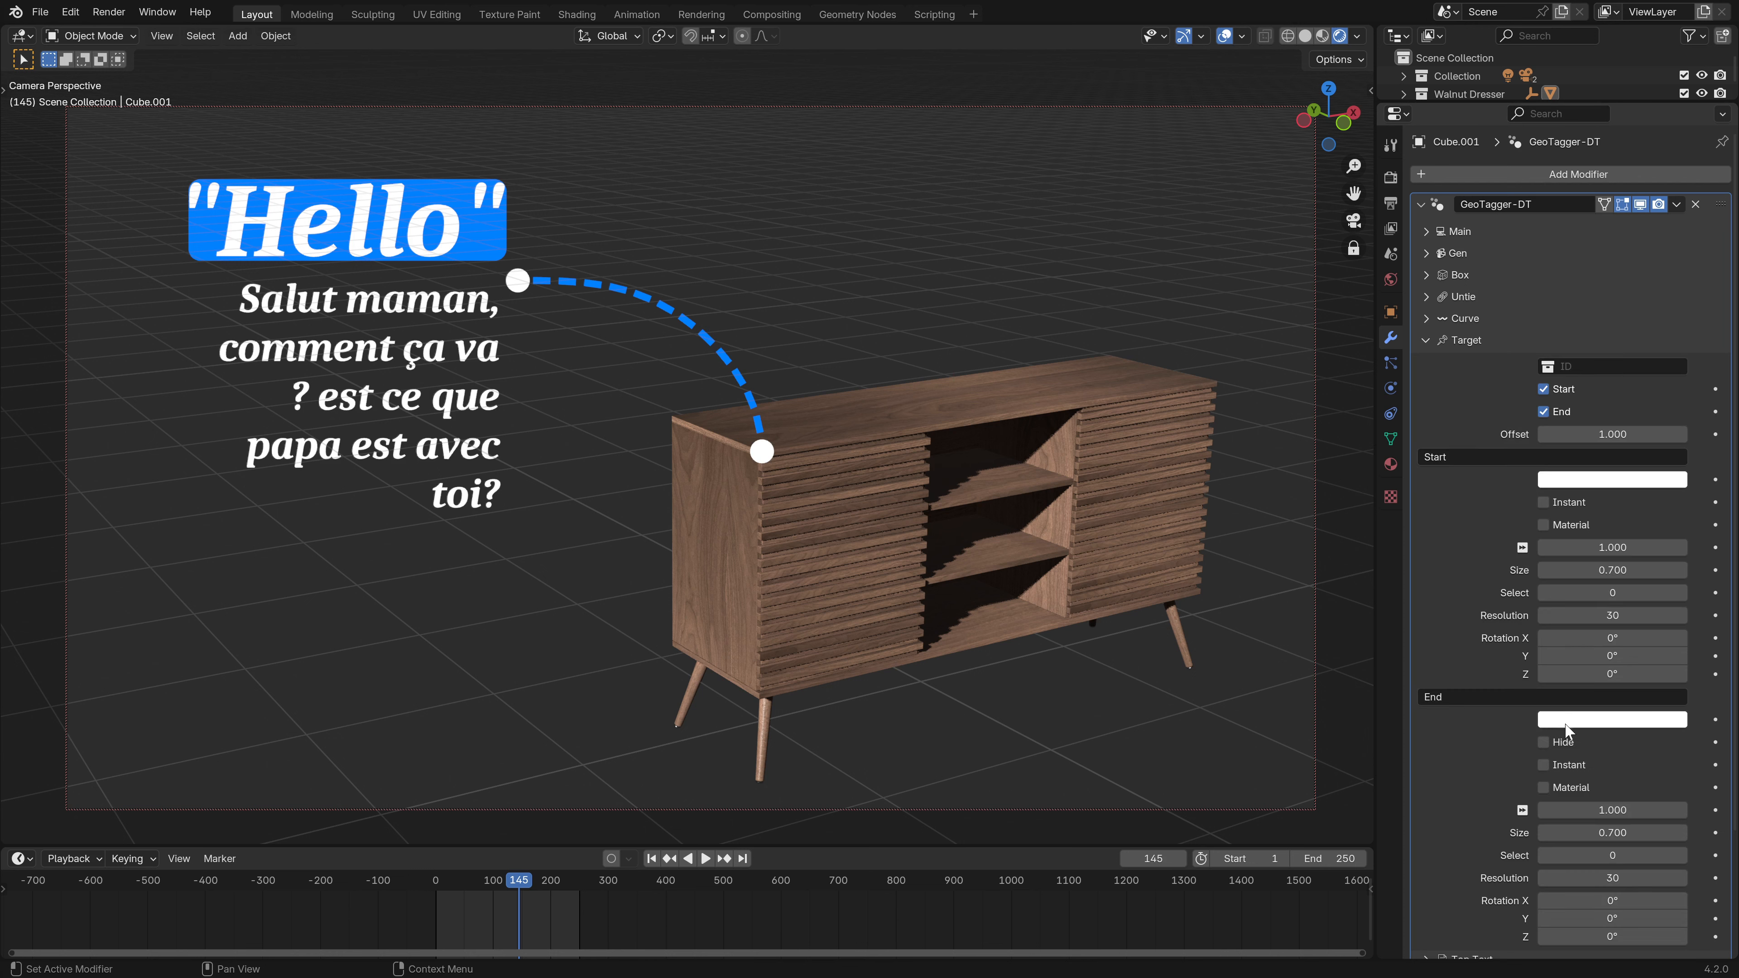
left_click(1544, 411)
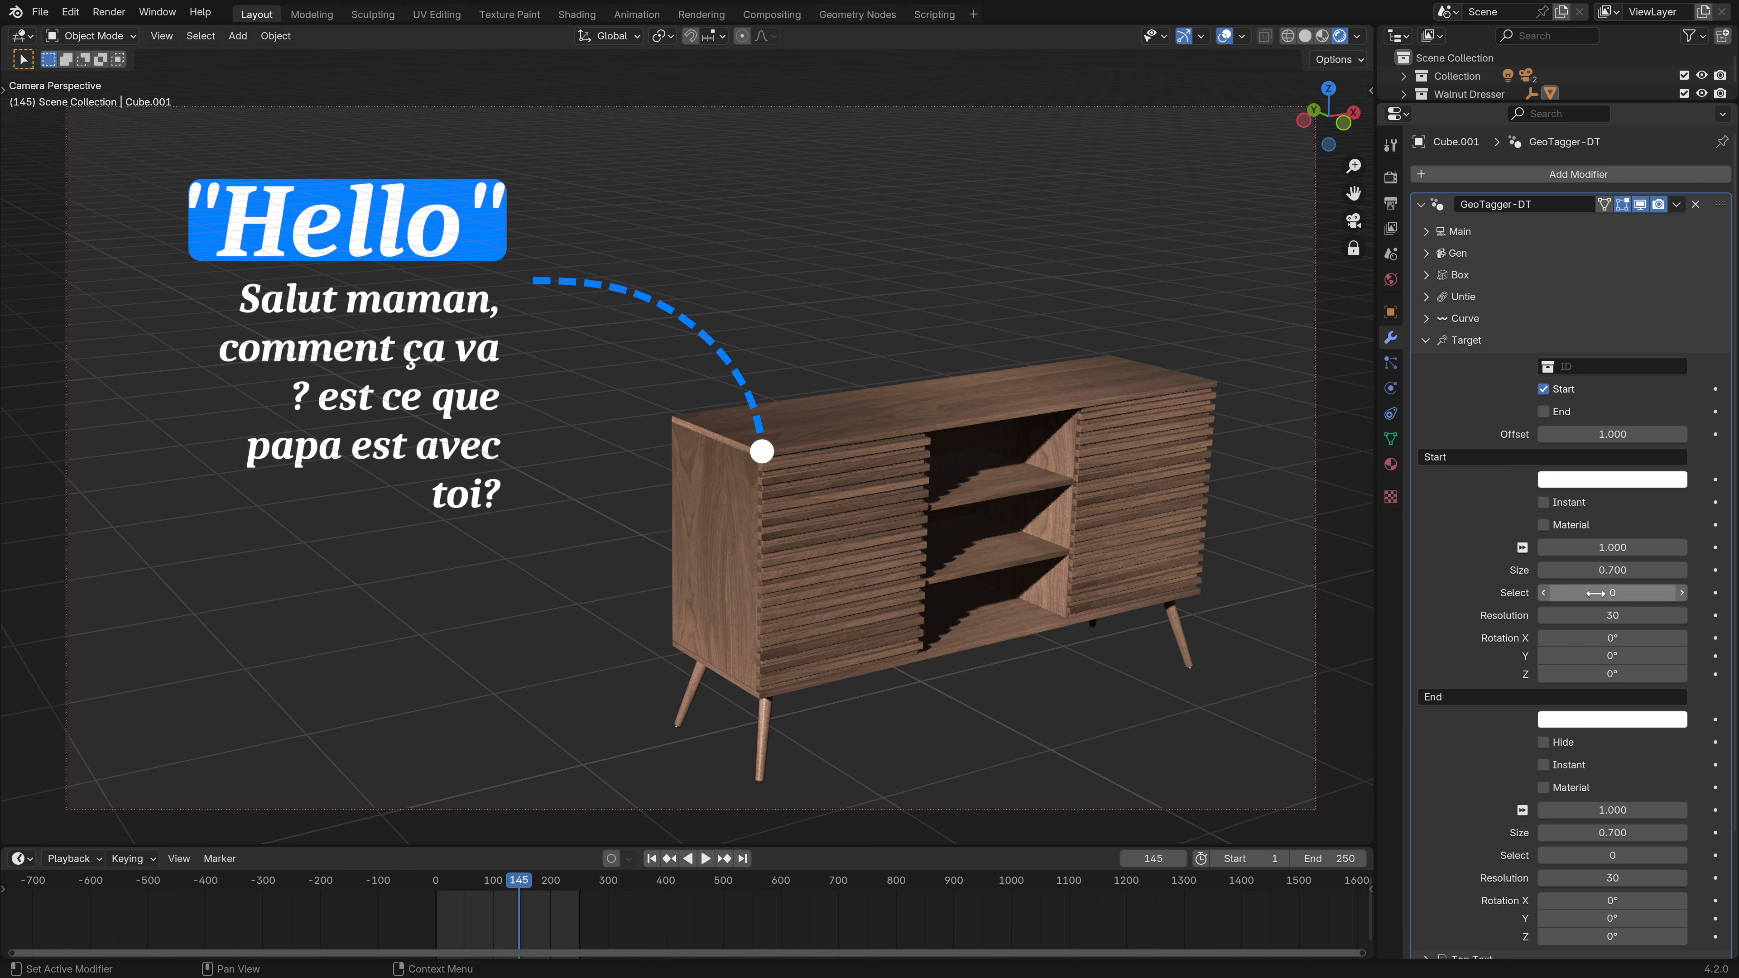
mouse_move(1630, 615)
left_mouse_down()
mouse_move(1555, 615)
mouse_move(1616, 616)
left_mouse_up()
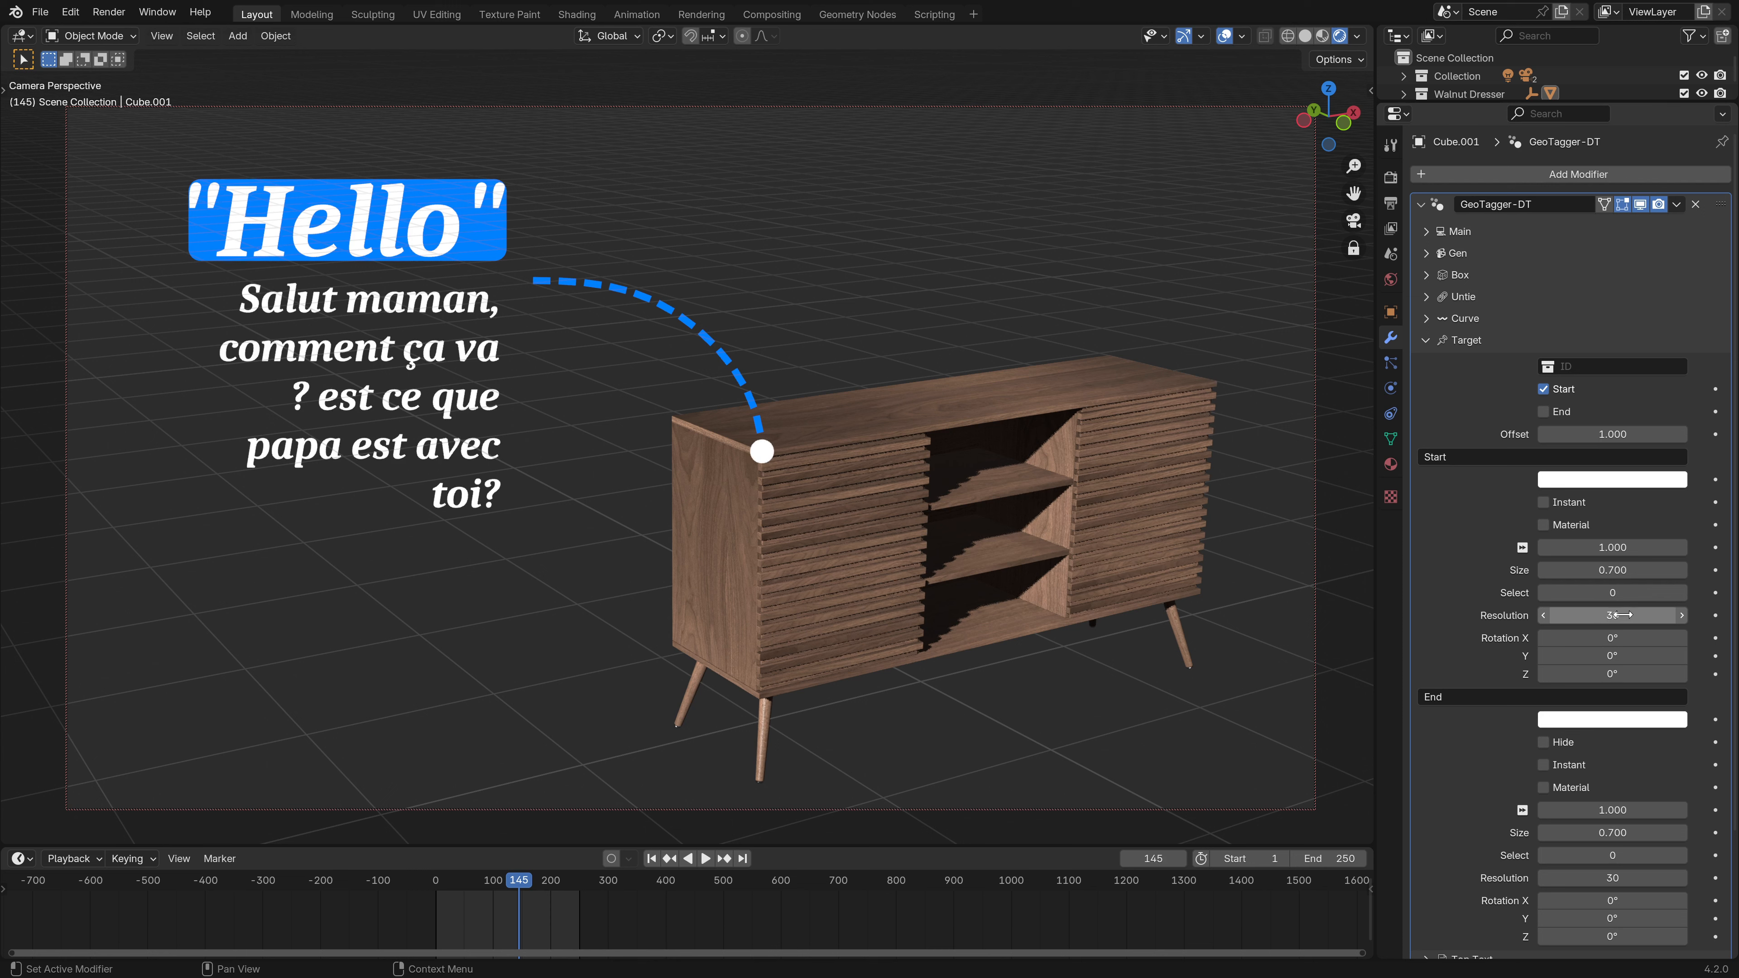
mouse_move(1611, 615)
left_mouse_down()
mouse_move(1574, 615)
mouse_move(1610, 619)
left_mouse_up()
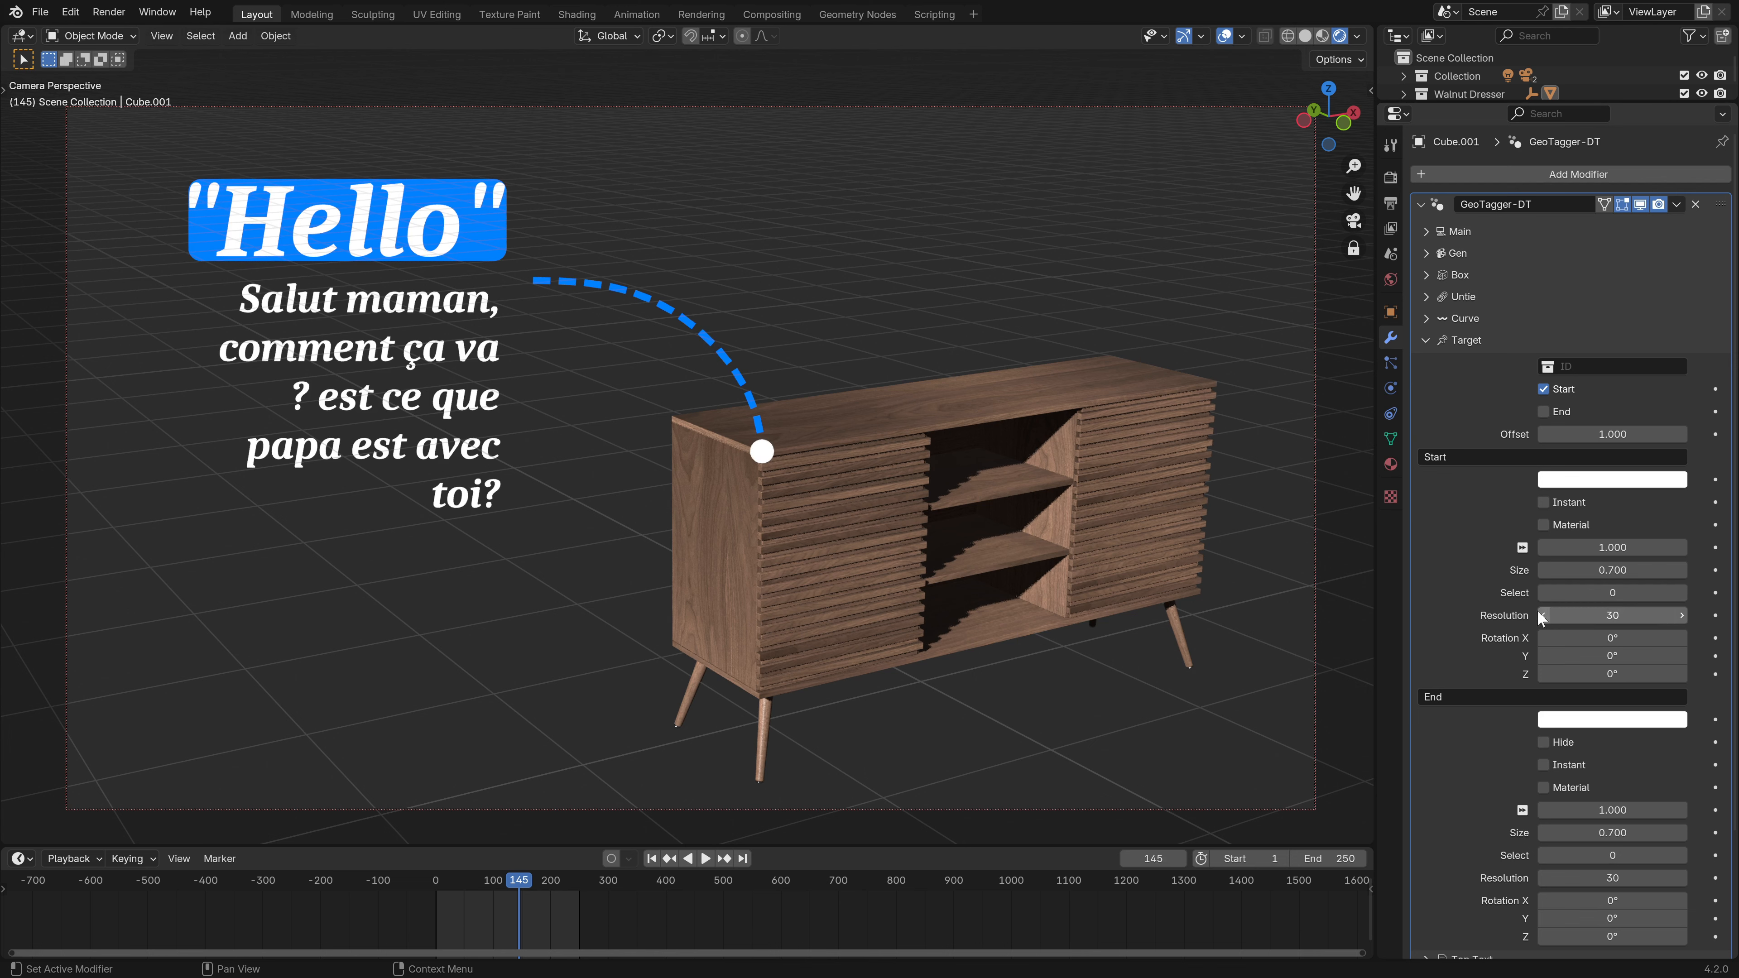
left_click_drag(1624, 618, 1568, 617)
left_click(1684, 615)
- Set the Start target's Z rotation to 45°
left_click(1613, 638)
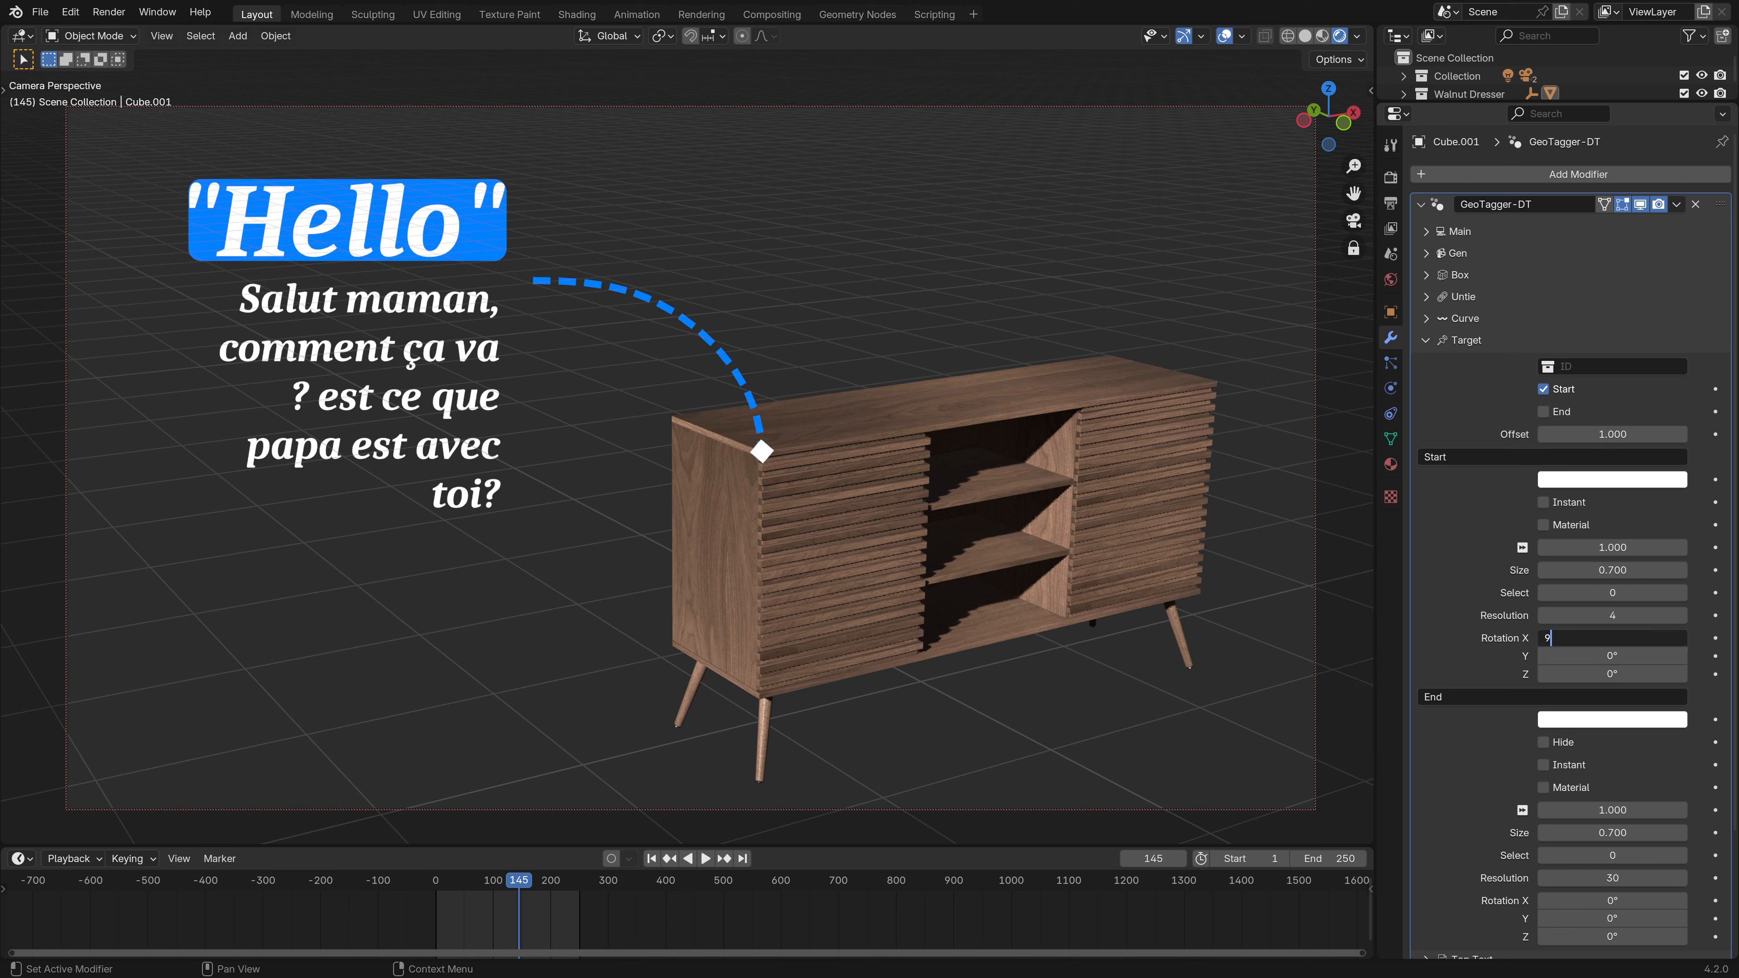
key("Return")
key("Return")
key("Tab")
key("Tab")
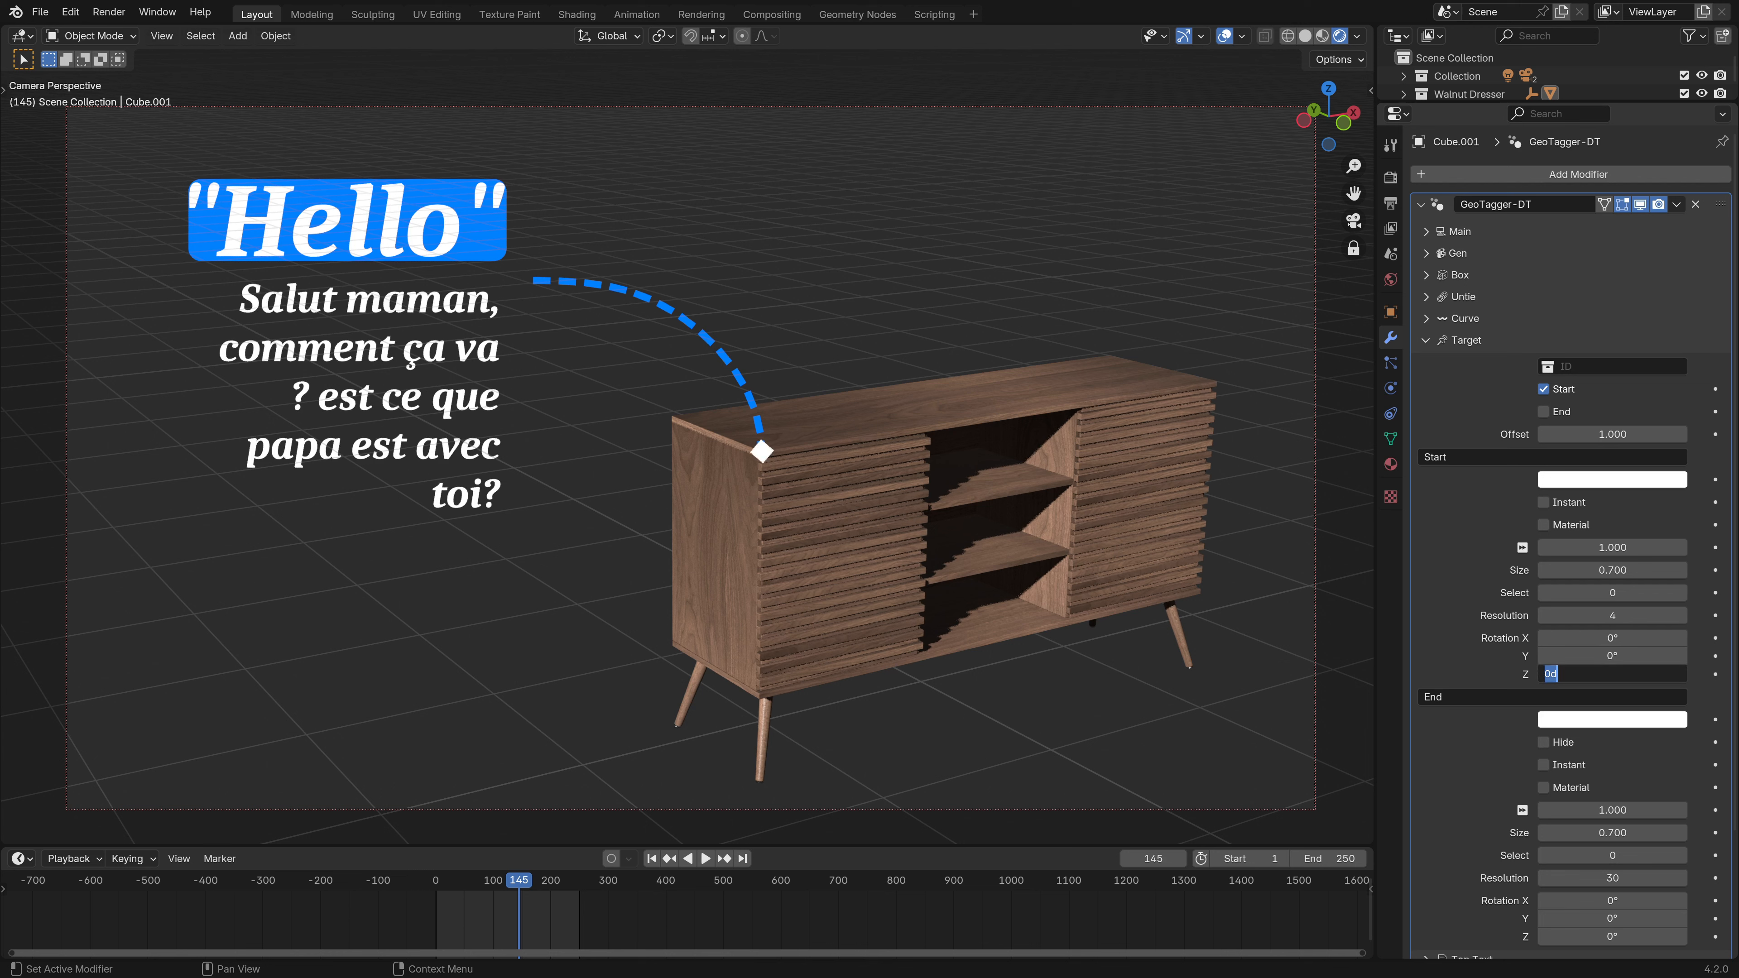
type("45")
key("Return")
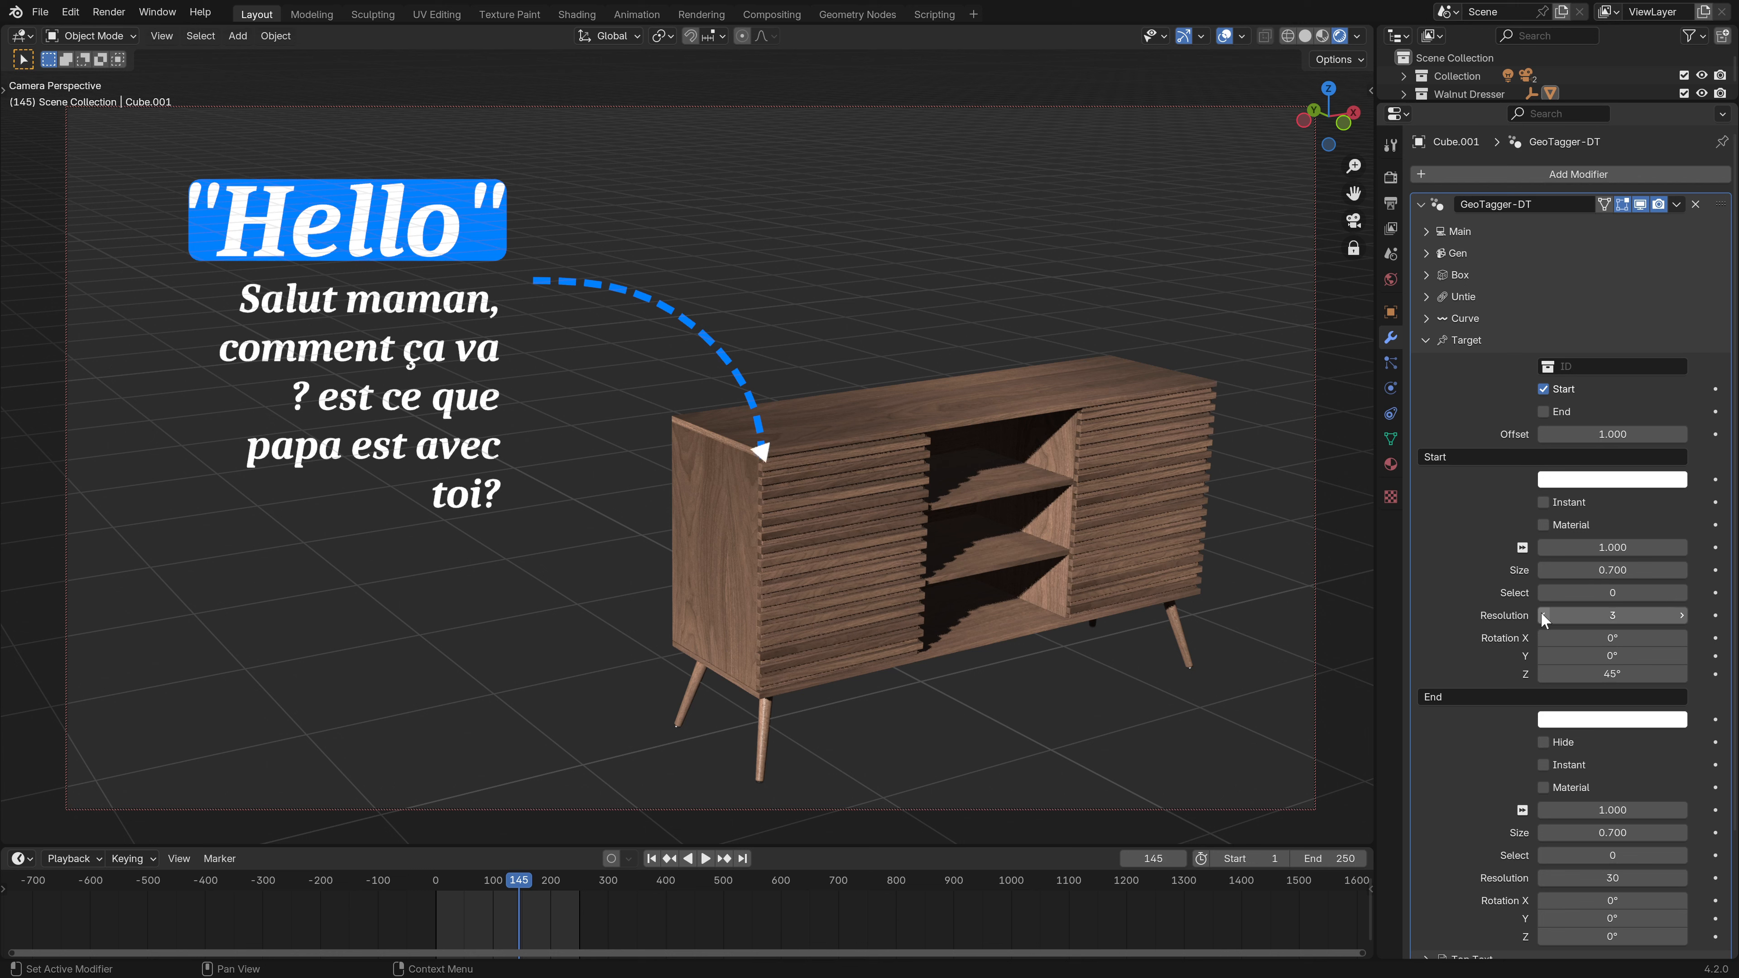
- Make the Start target a triangle with Resolution 3 and a Z rotation of 30°
left_click(1611, 674)
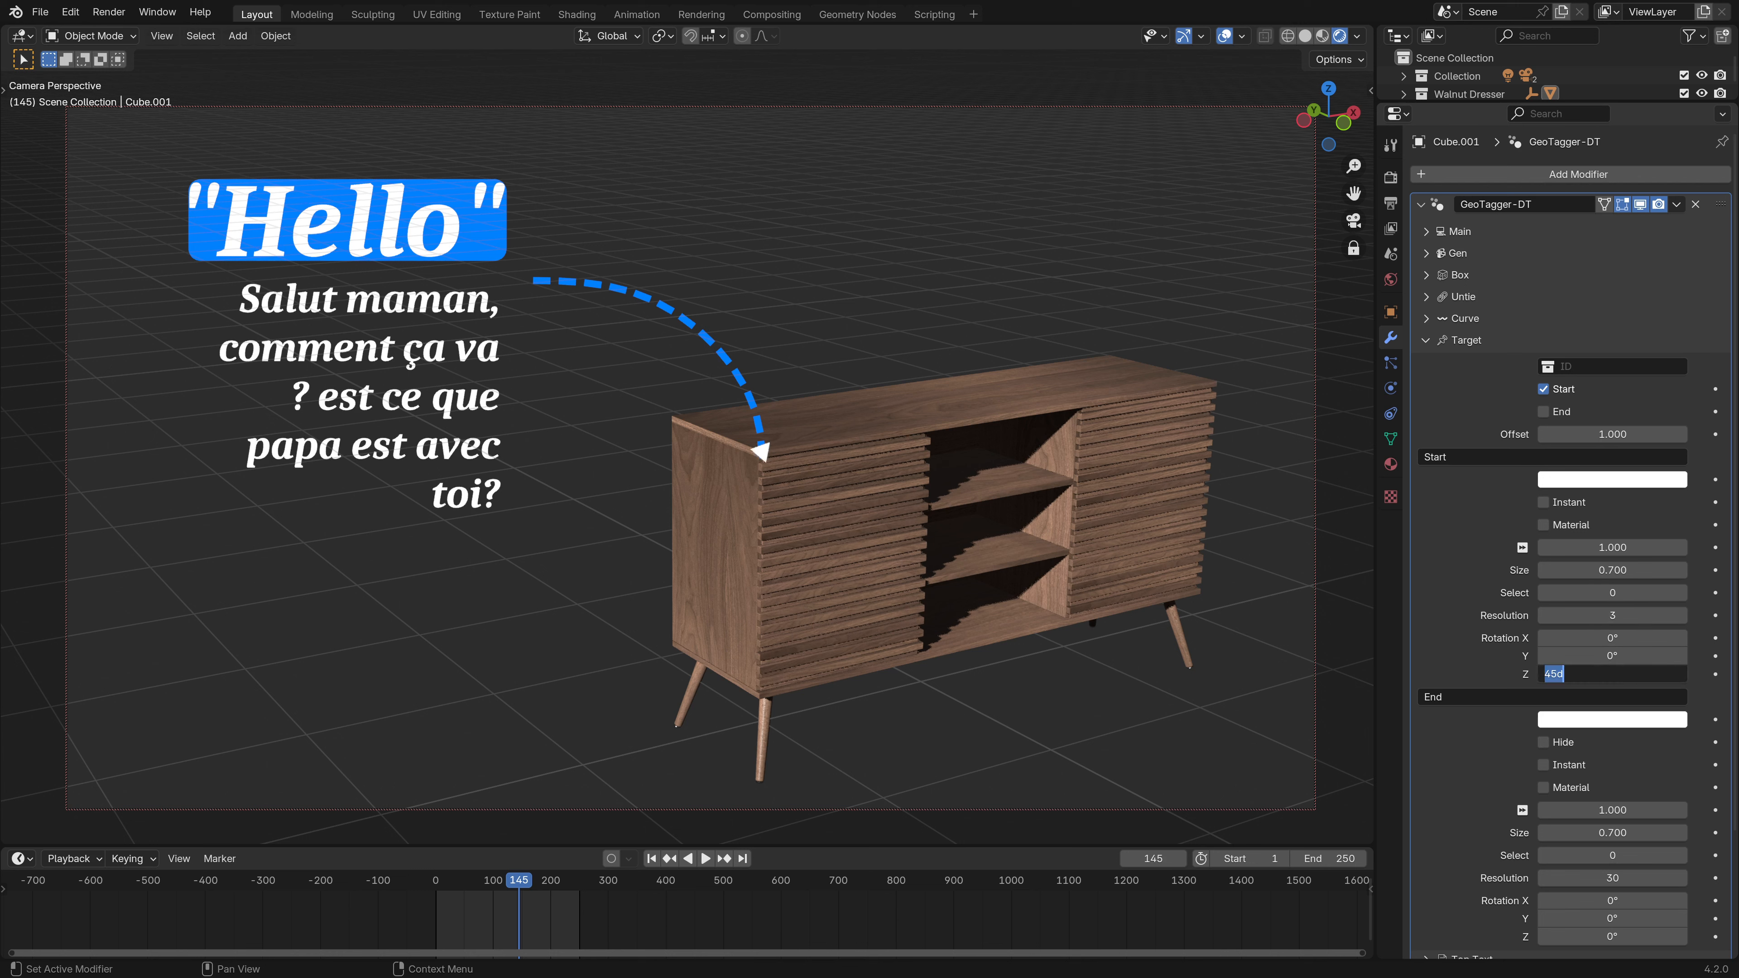
type("30")
key("Return")
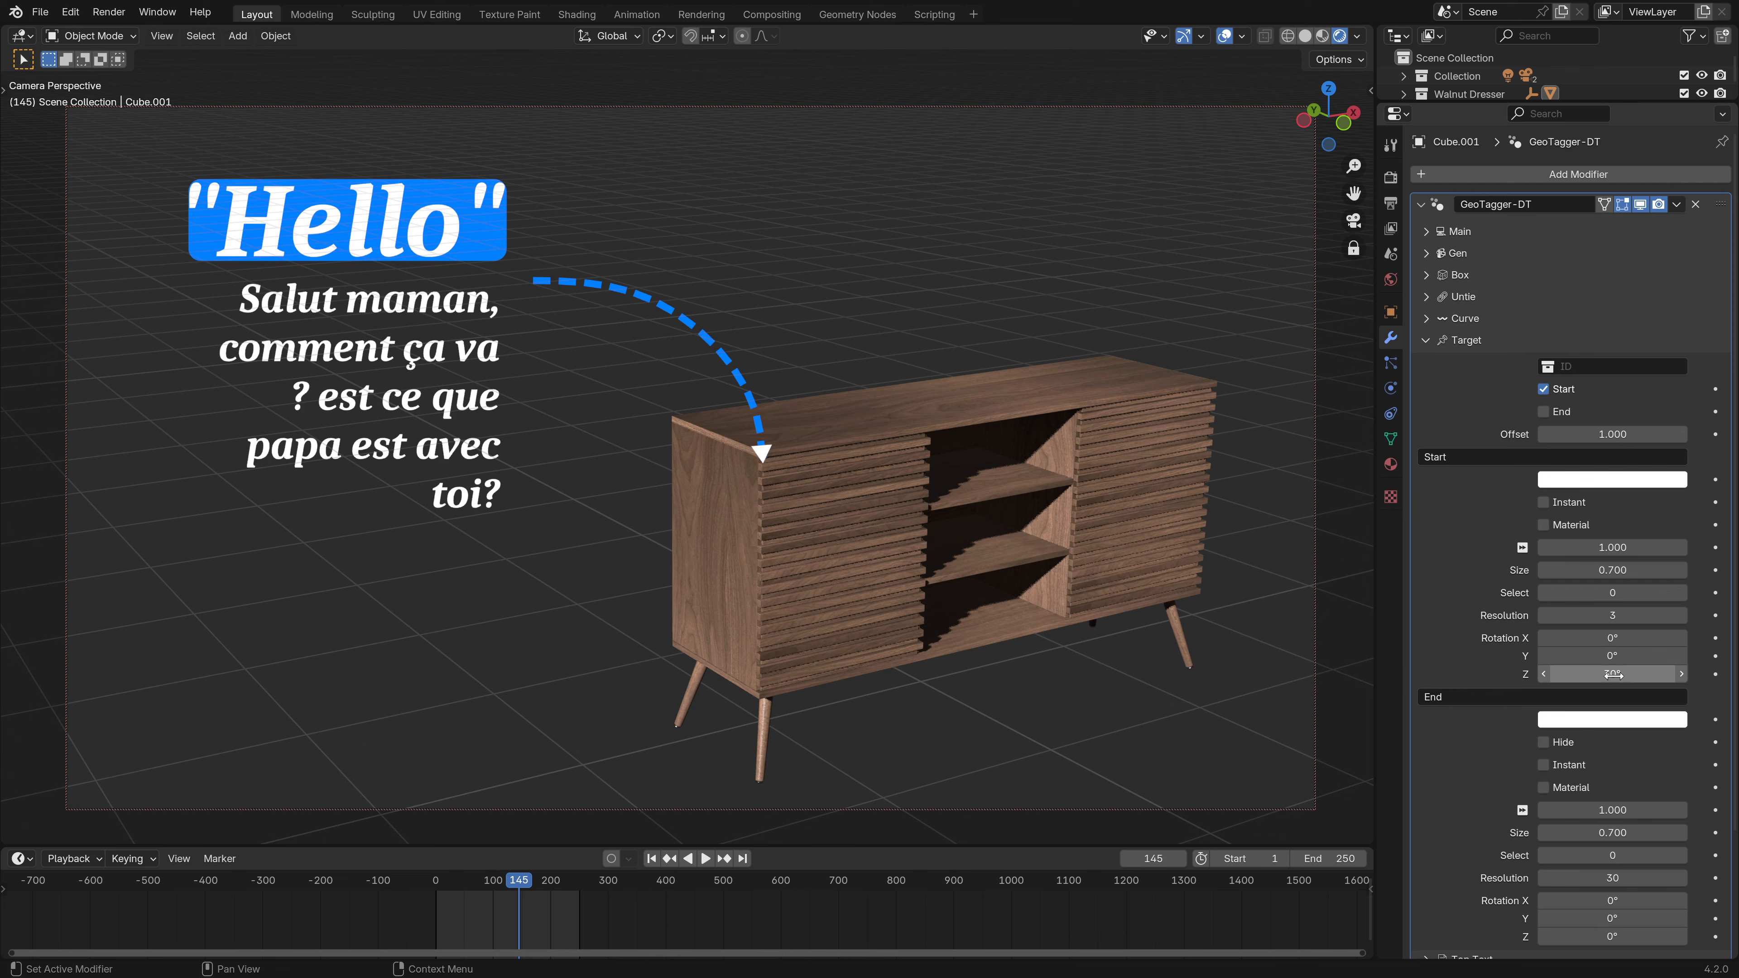
- Reset the Start target's Resolution to 30 and its Z rotation to 0°
middle_click_drag(847, 663, 883, 624)
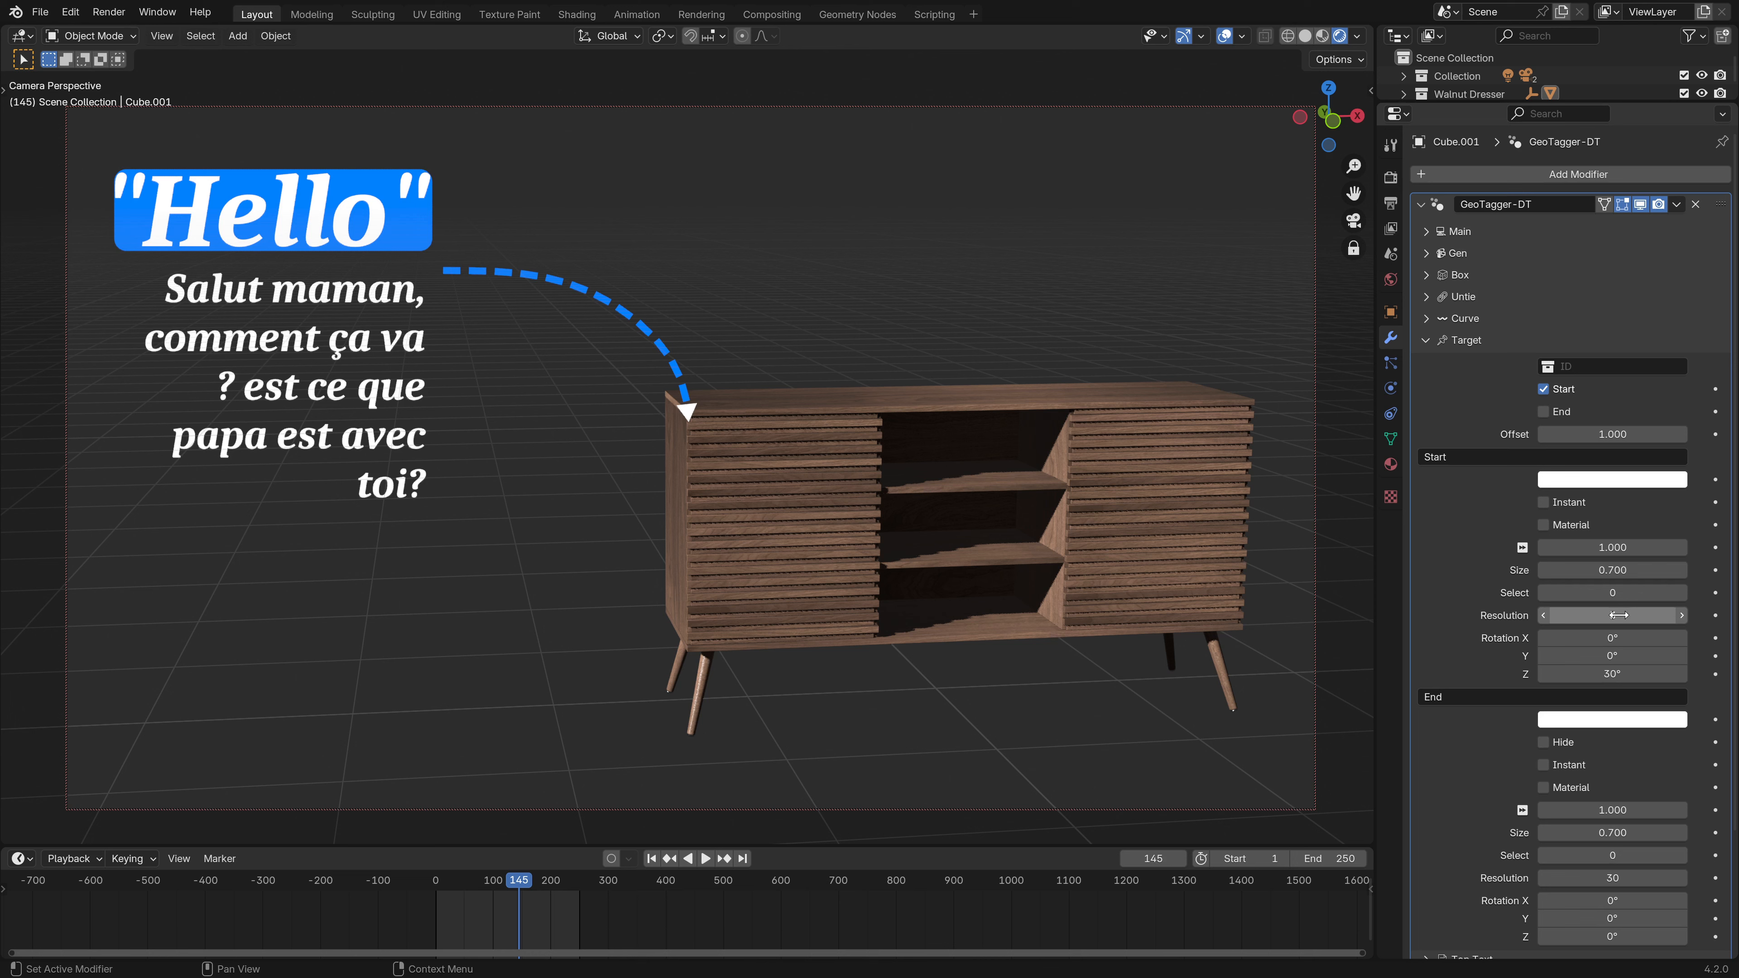
key("BackSpace")
key("BackSpace")
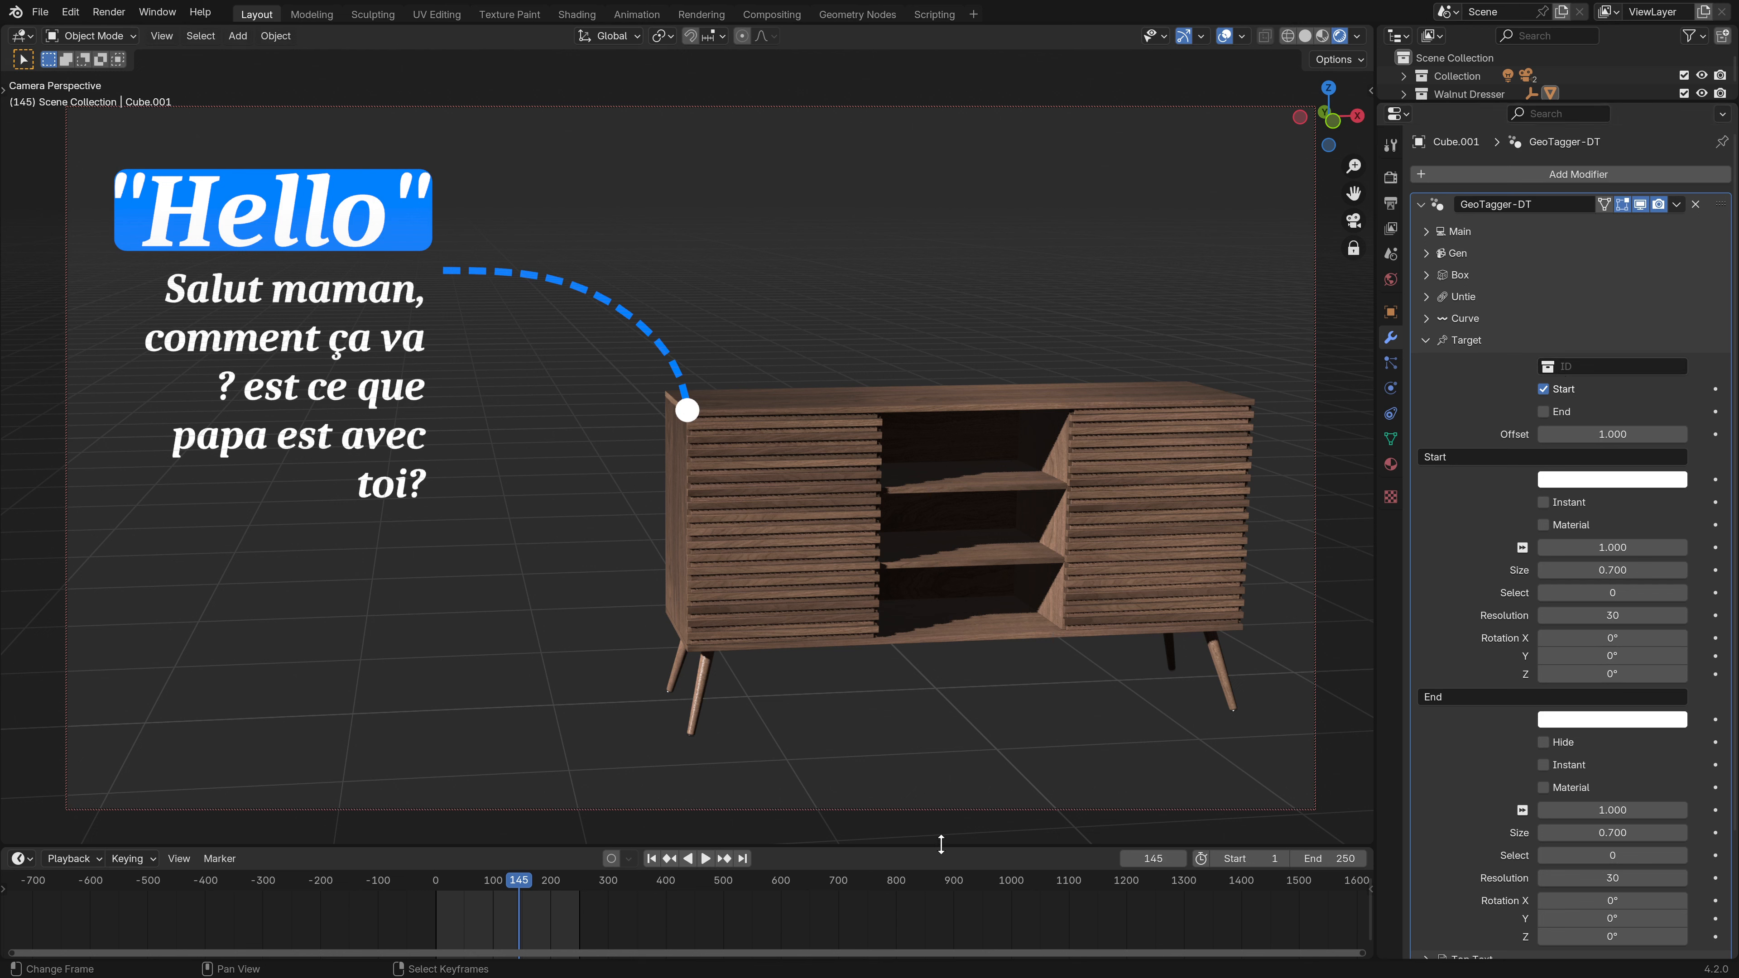
- Enlarge the timeline area, switch it to the Asset Browser and bring the GeoTagger Target asset into view
left_click_drag(942, 844, 952, 638)
left_click(21, 650)
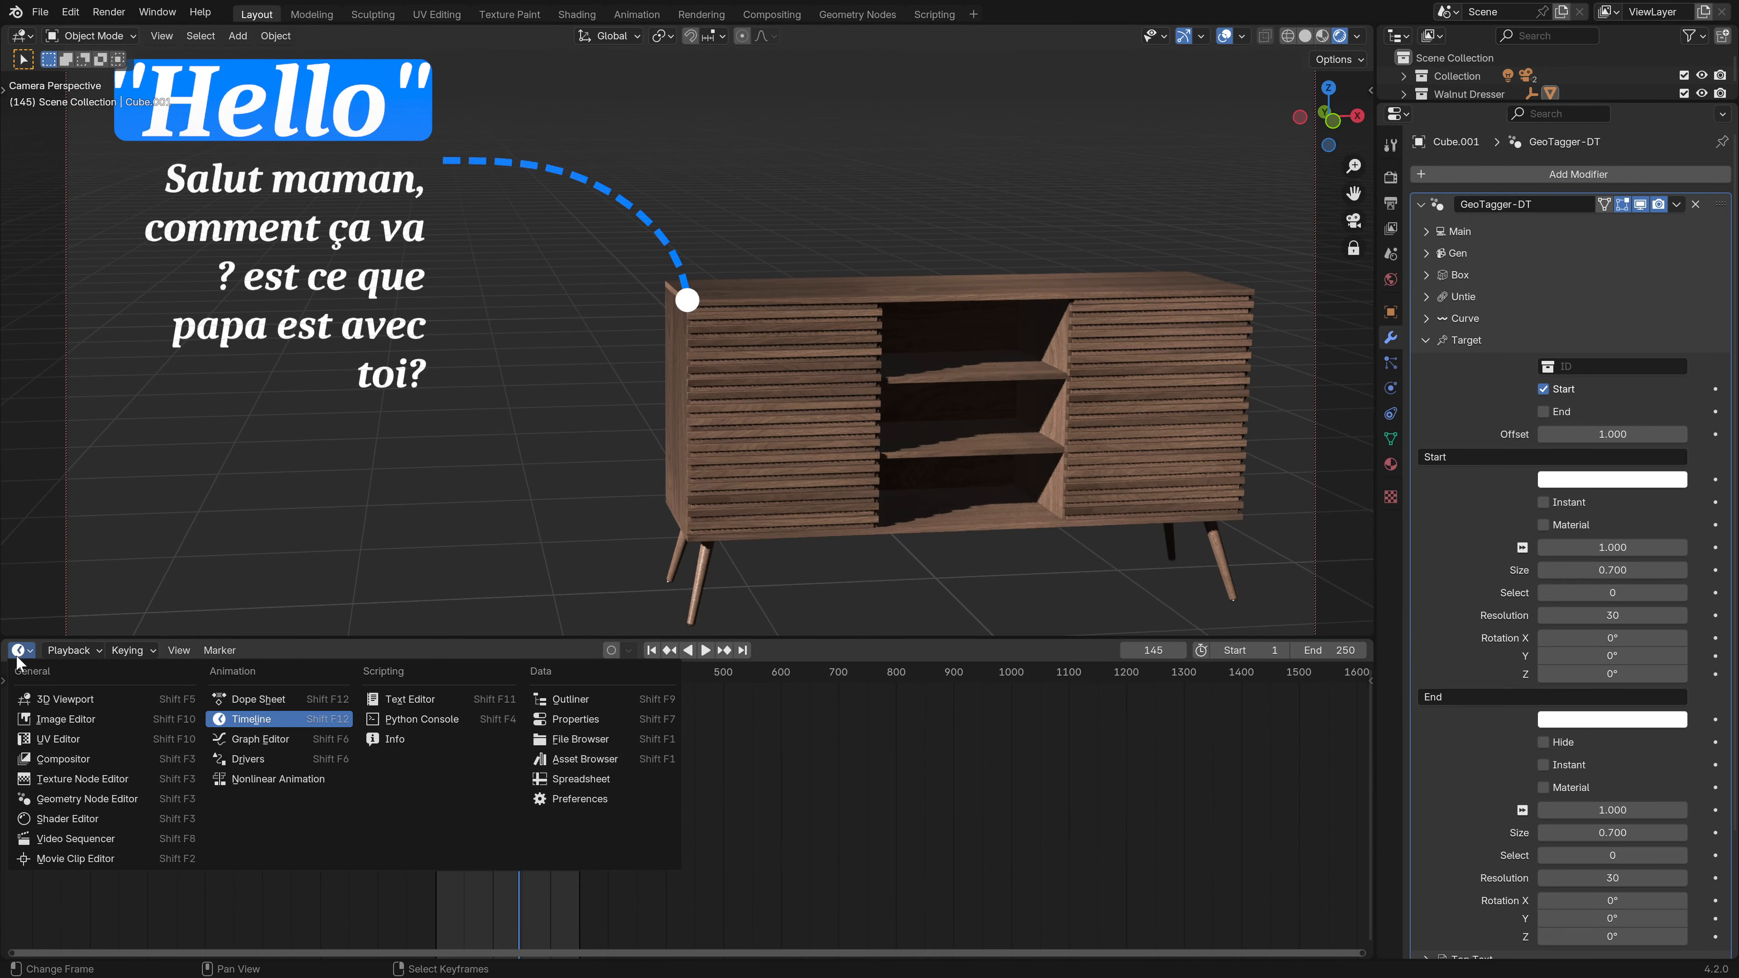
left_click(617, 759)
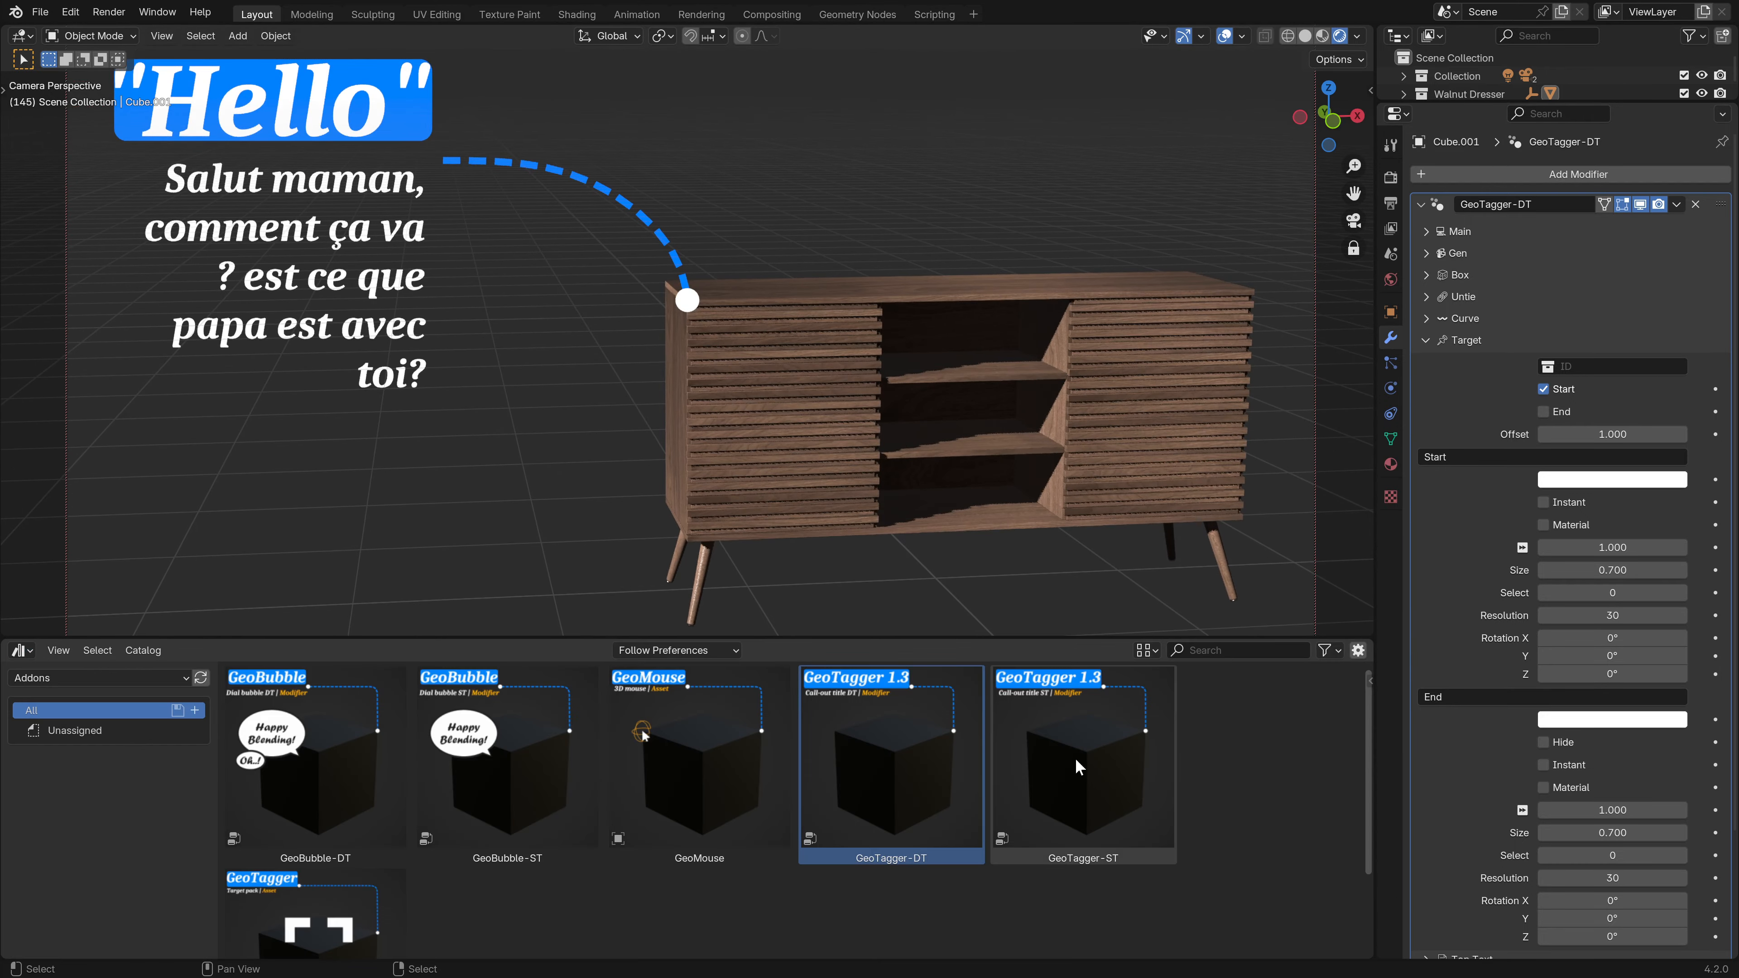
scroll(258, 830, "down", 3)
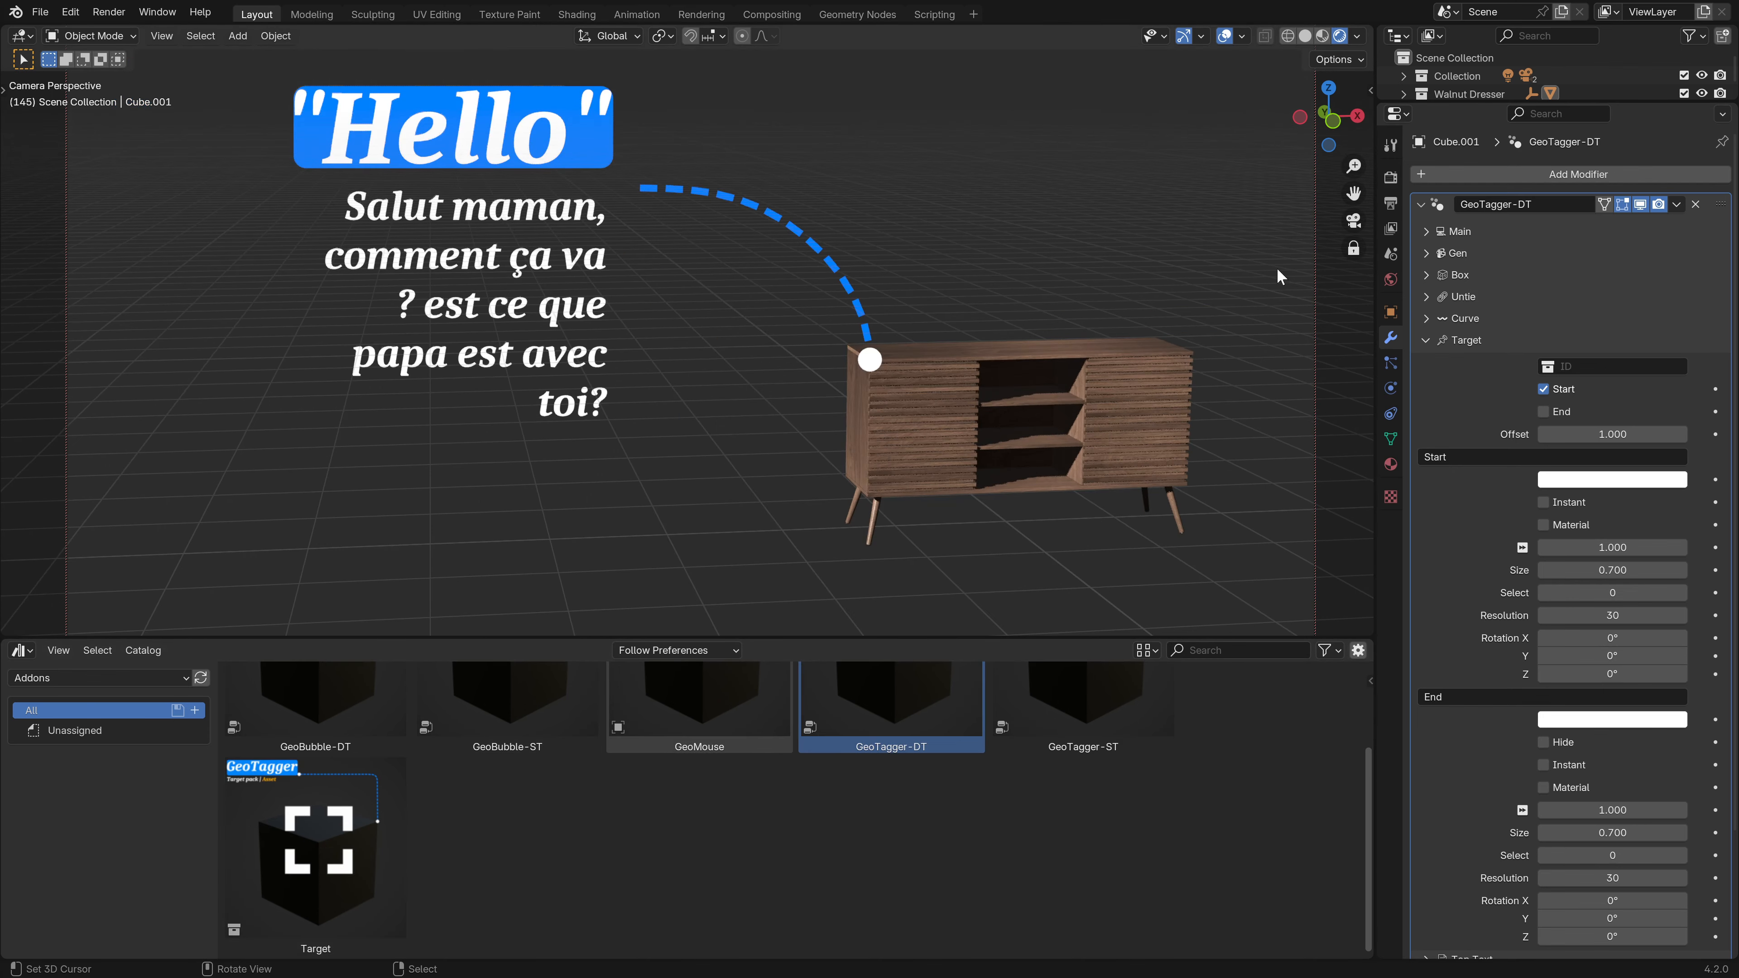
- Add the Target asset to the main Scene Collection and hide its instance in the viewport
left_click_drag(1462, 108, 1476, 229)
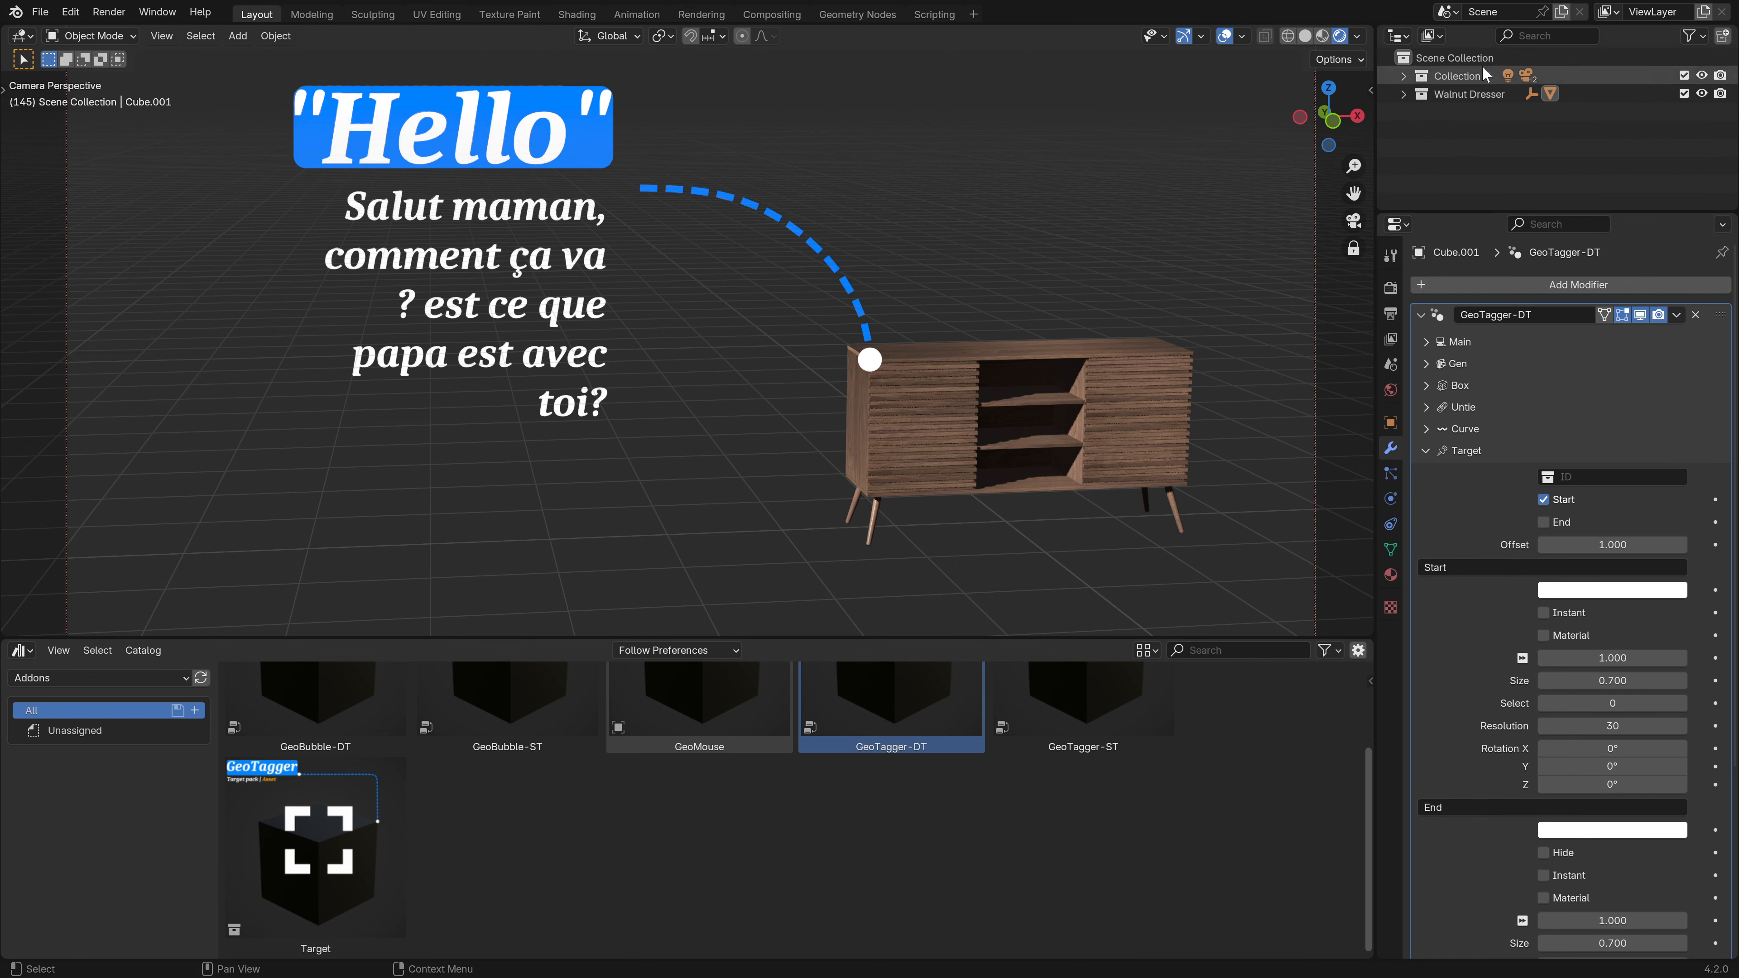
left_click(1444, 58)
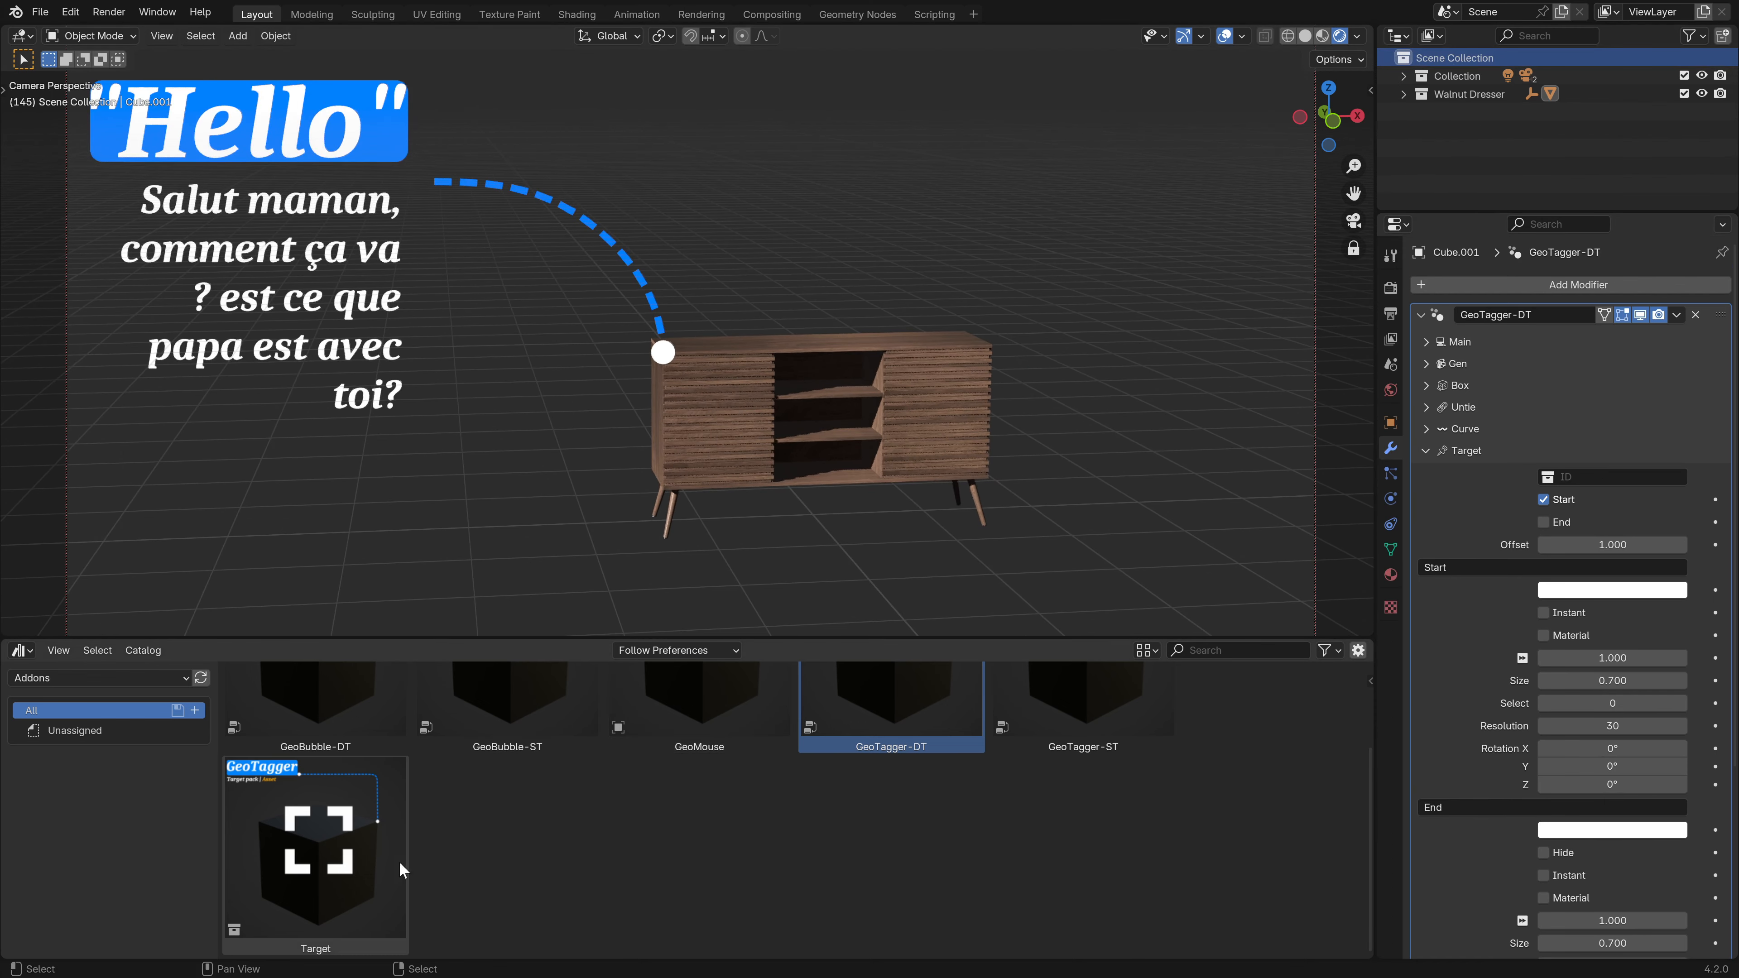
left_click_drag(330, 845, 1162, 469)
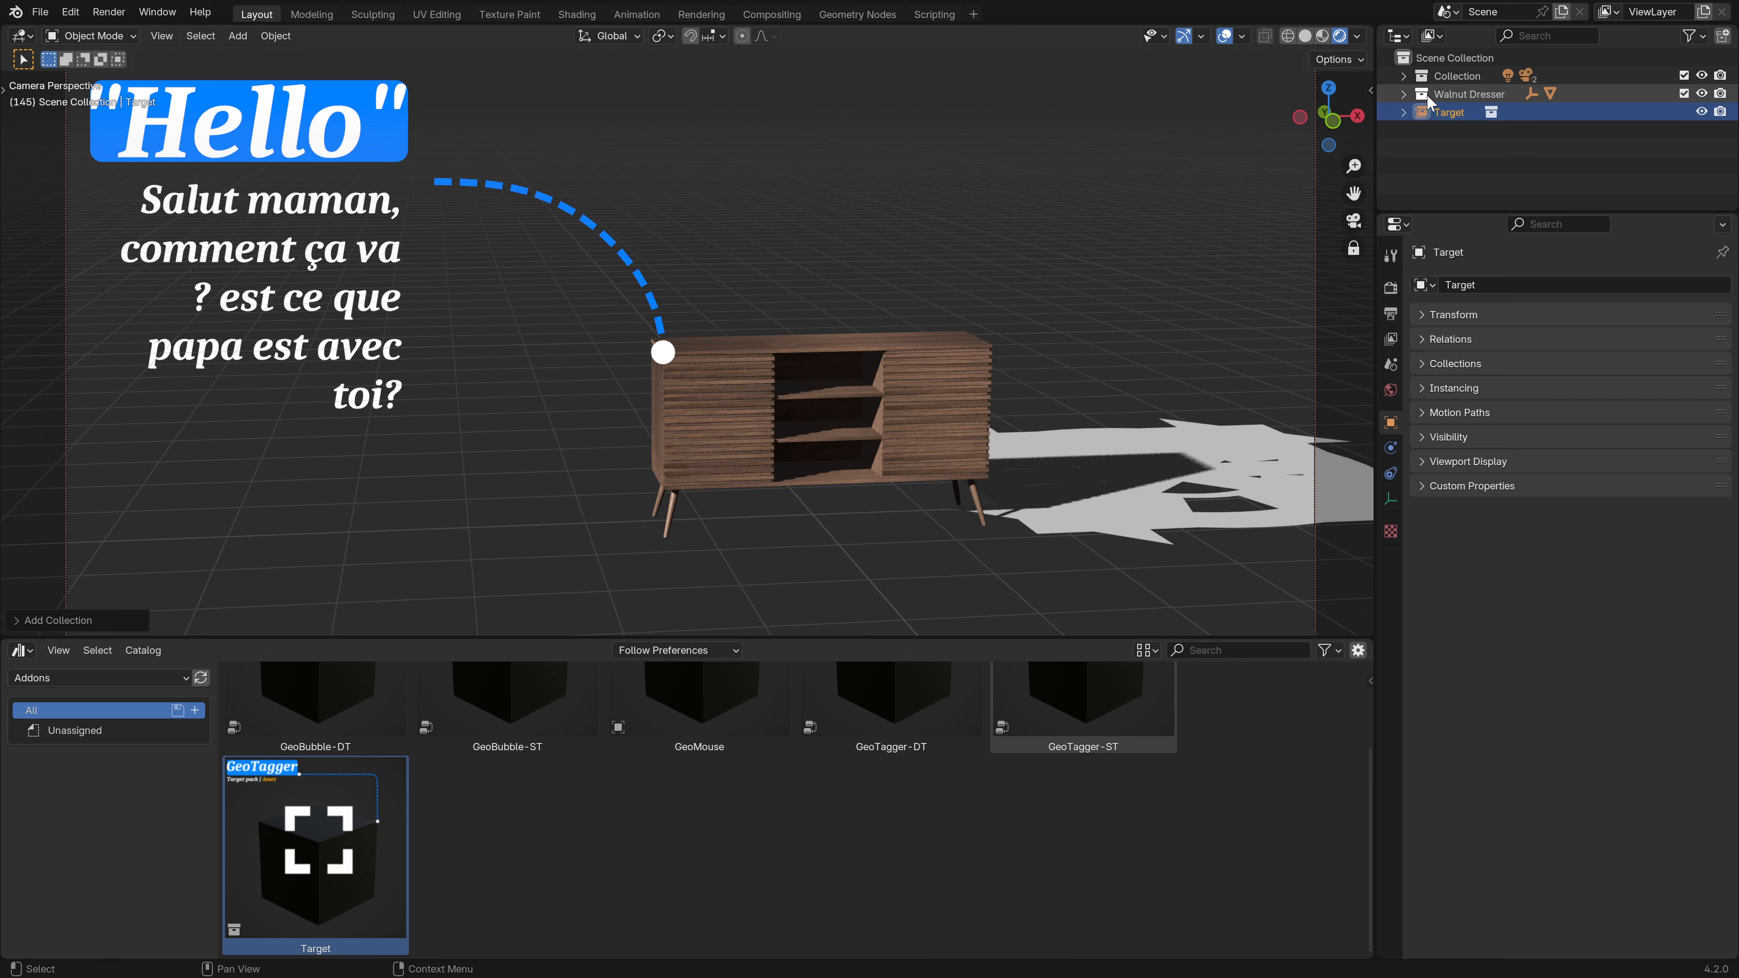
left_click(1703, 112)
- Assign the Target collection in the Target settings of the dresser's GeoTagger-DT modifier
left_click(881, 363)
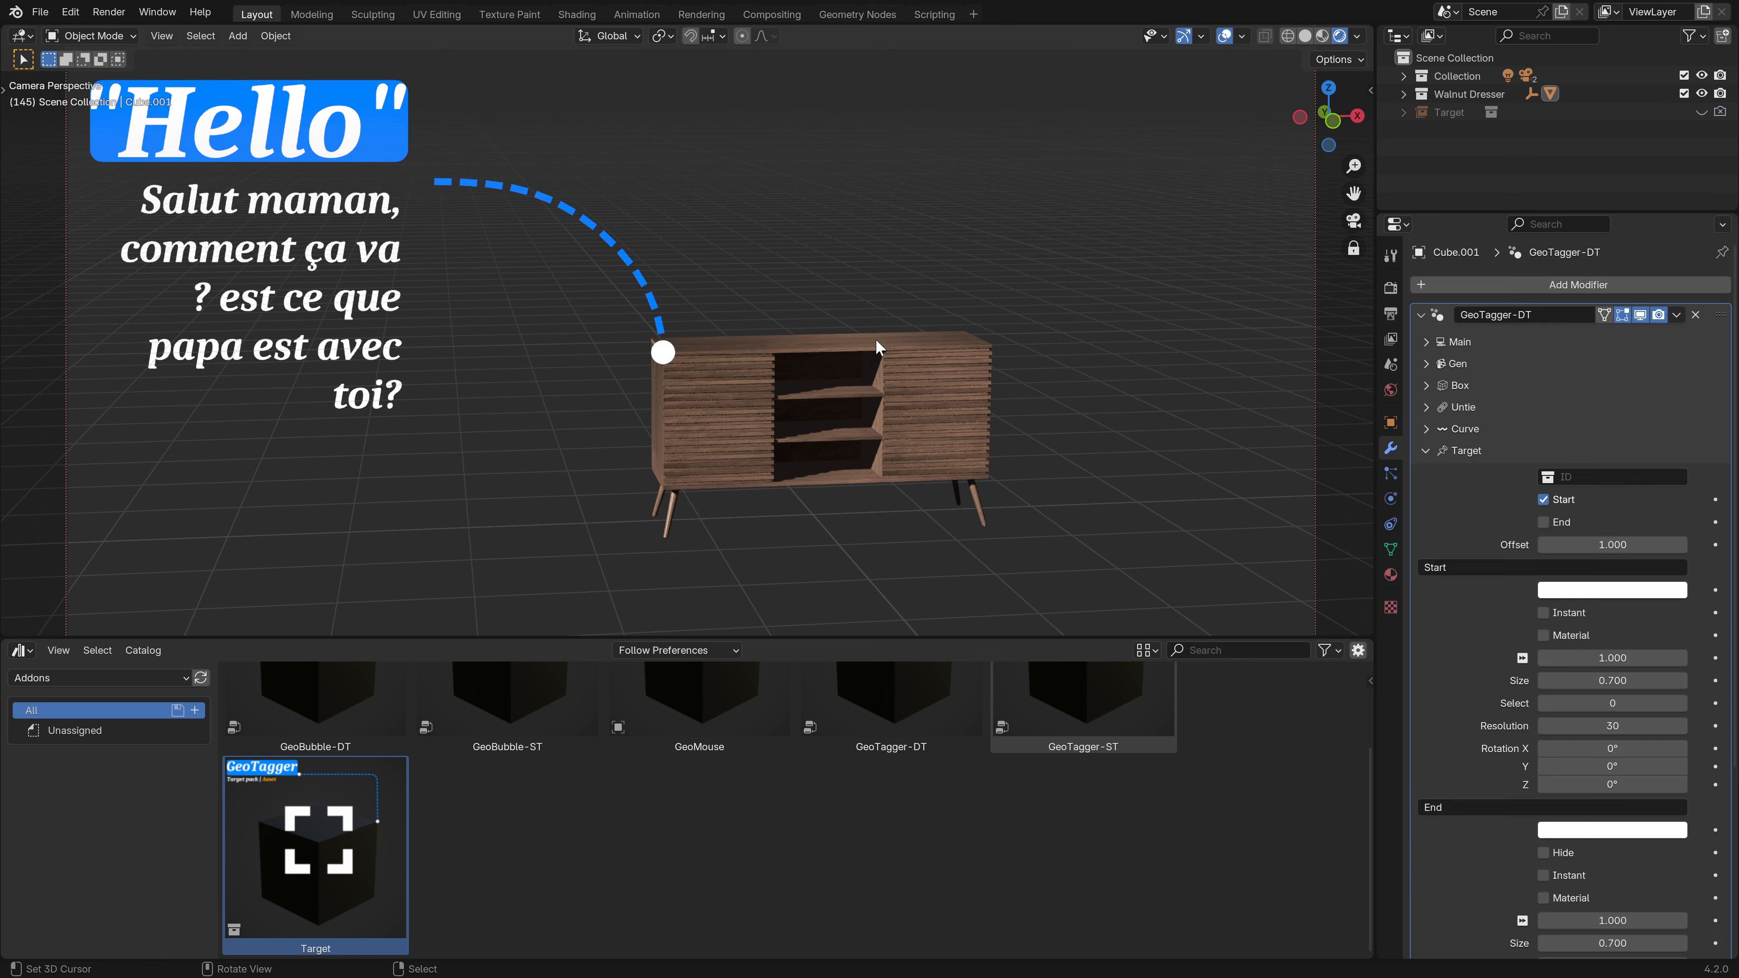
left_click(1612, 477)
scroll(1625, 587, "down", 7)
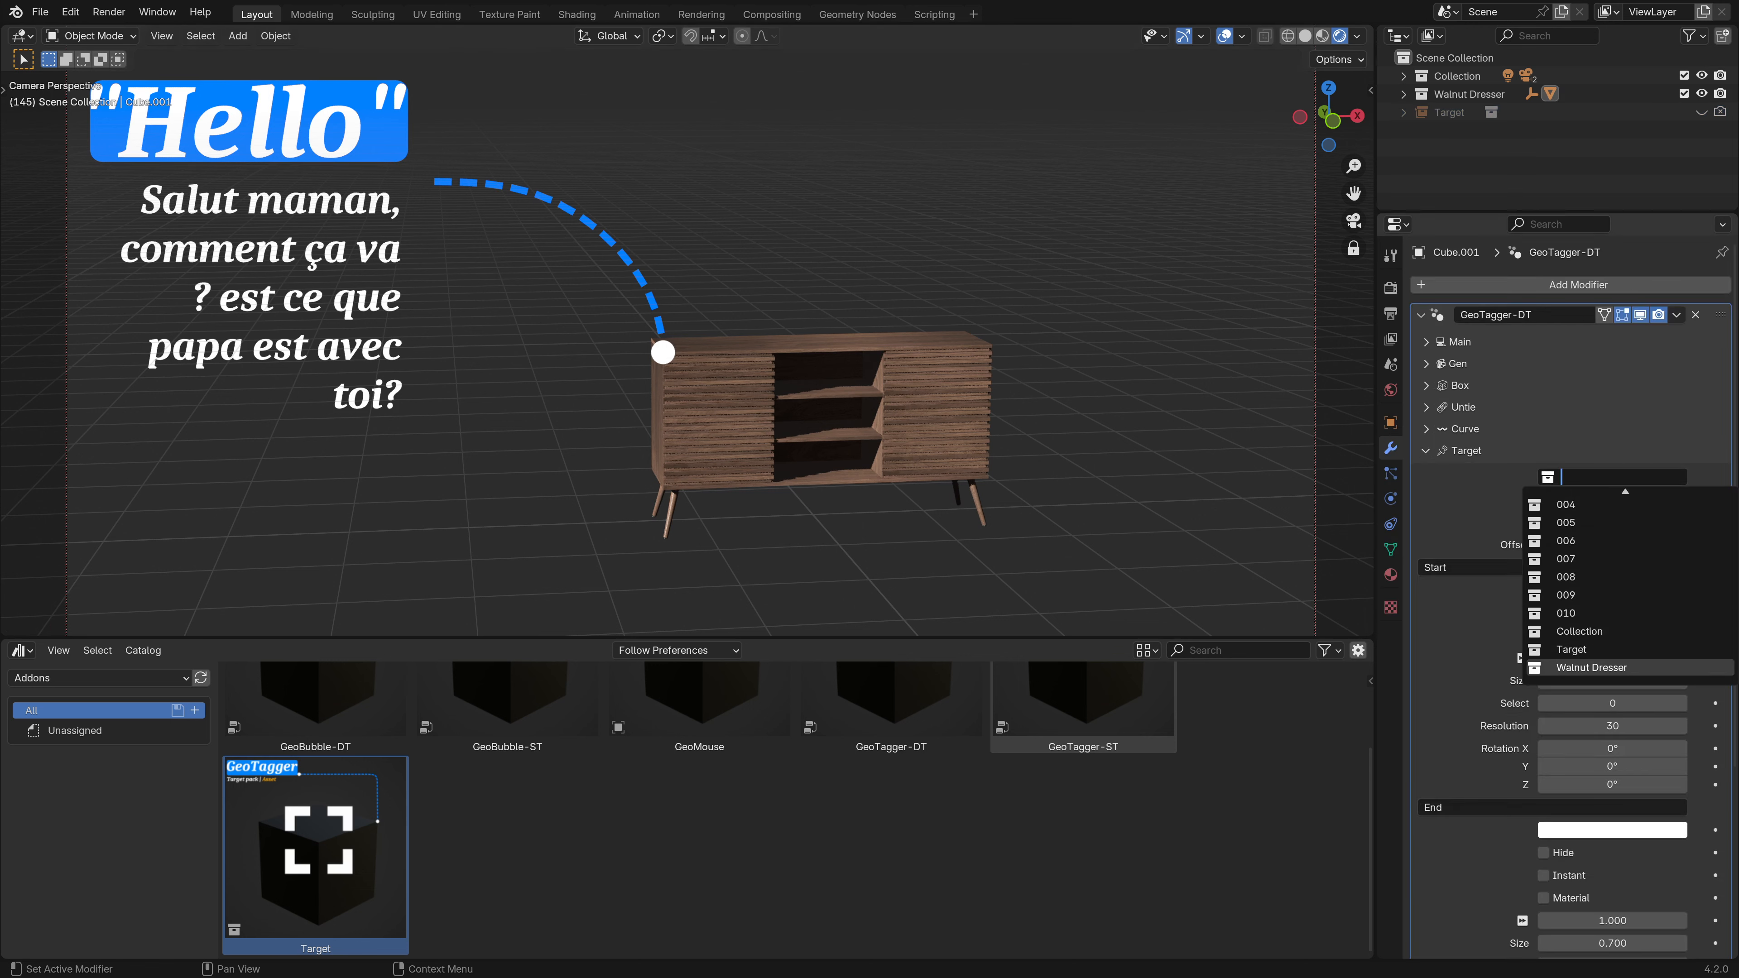
left_click(1572, 649)
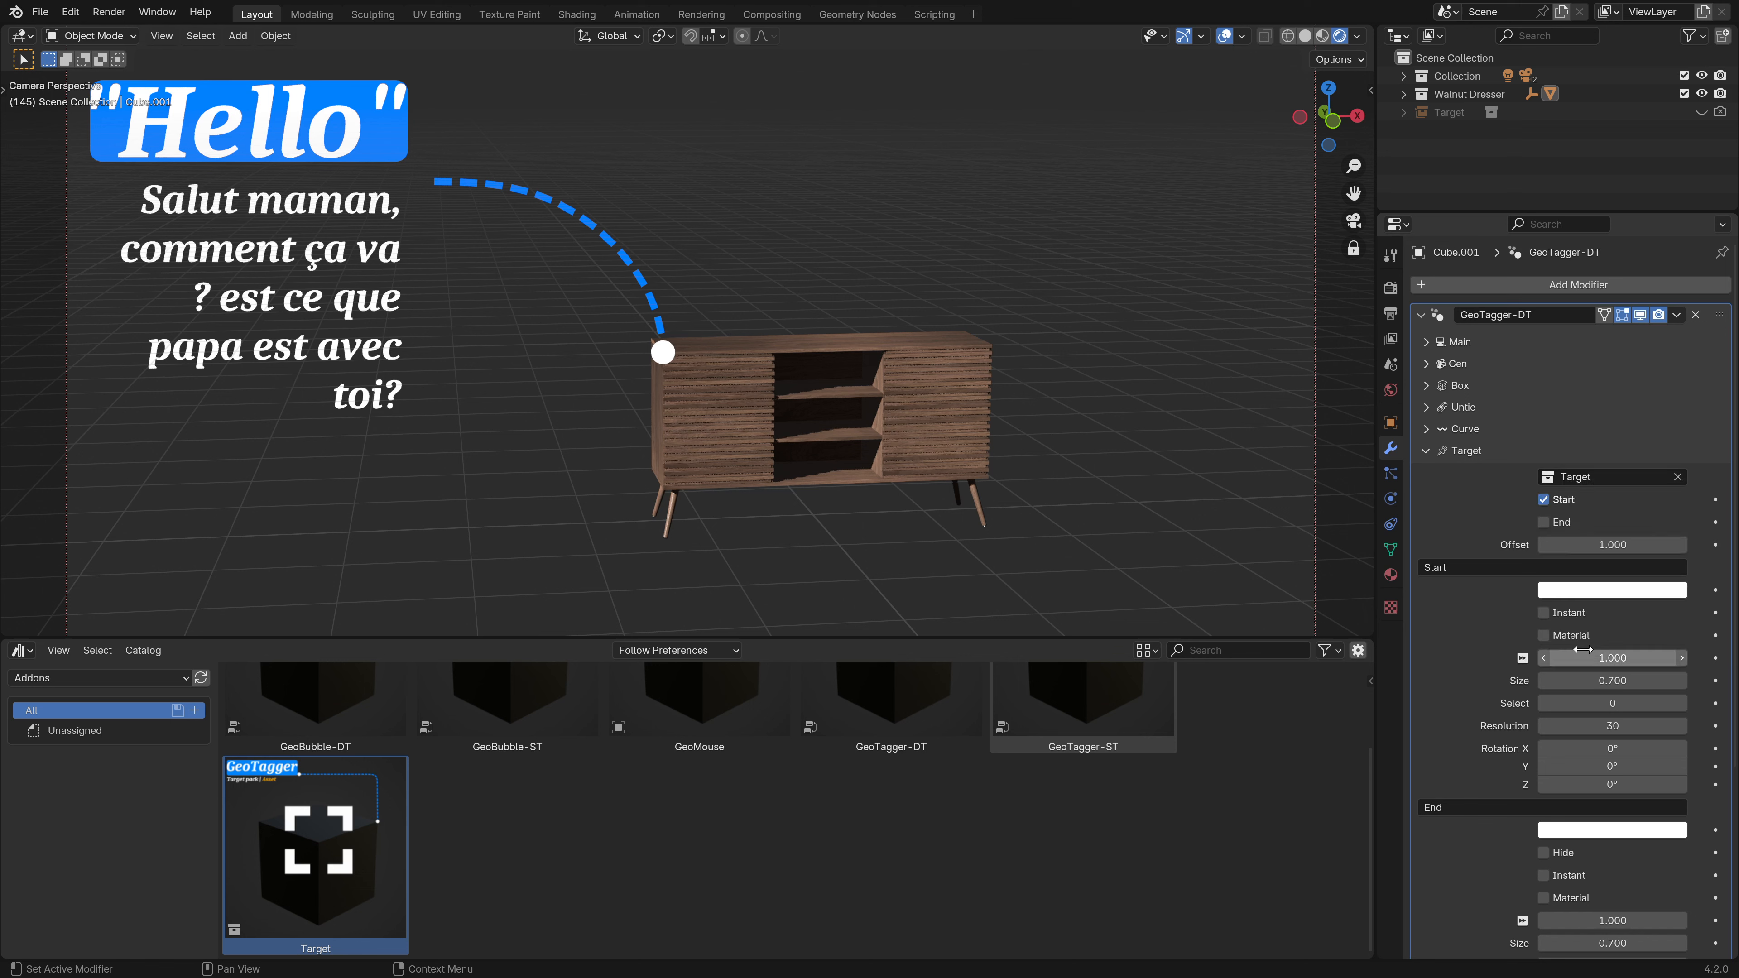
- Set the Start target's Select value to 1 in the GeoTagger-DT modifier
scroll(1553, 581, "down", 5)
scroll(1574, 581, "down", 2)
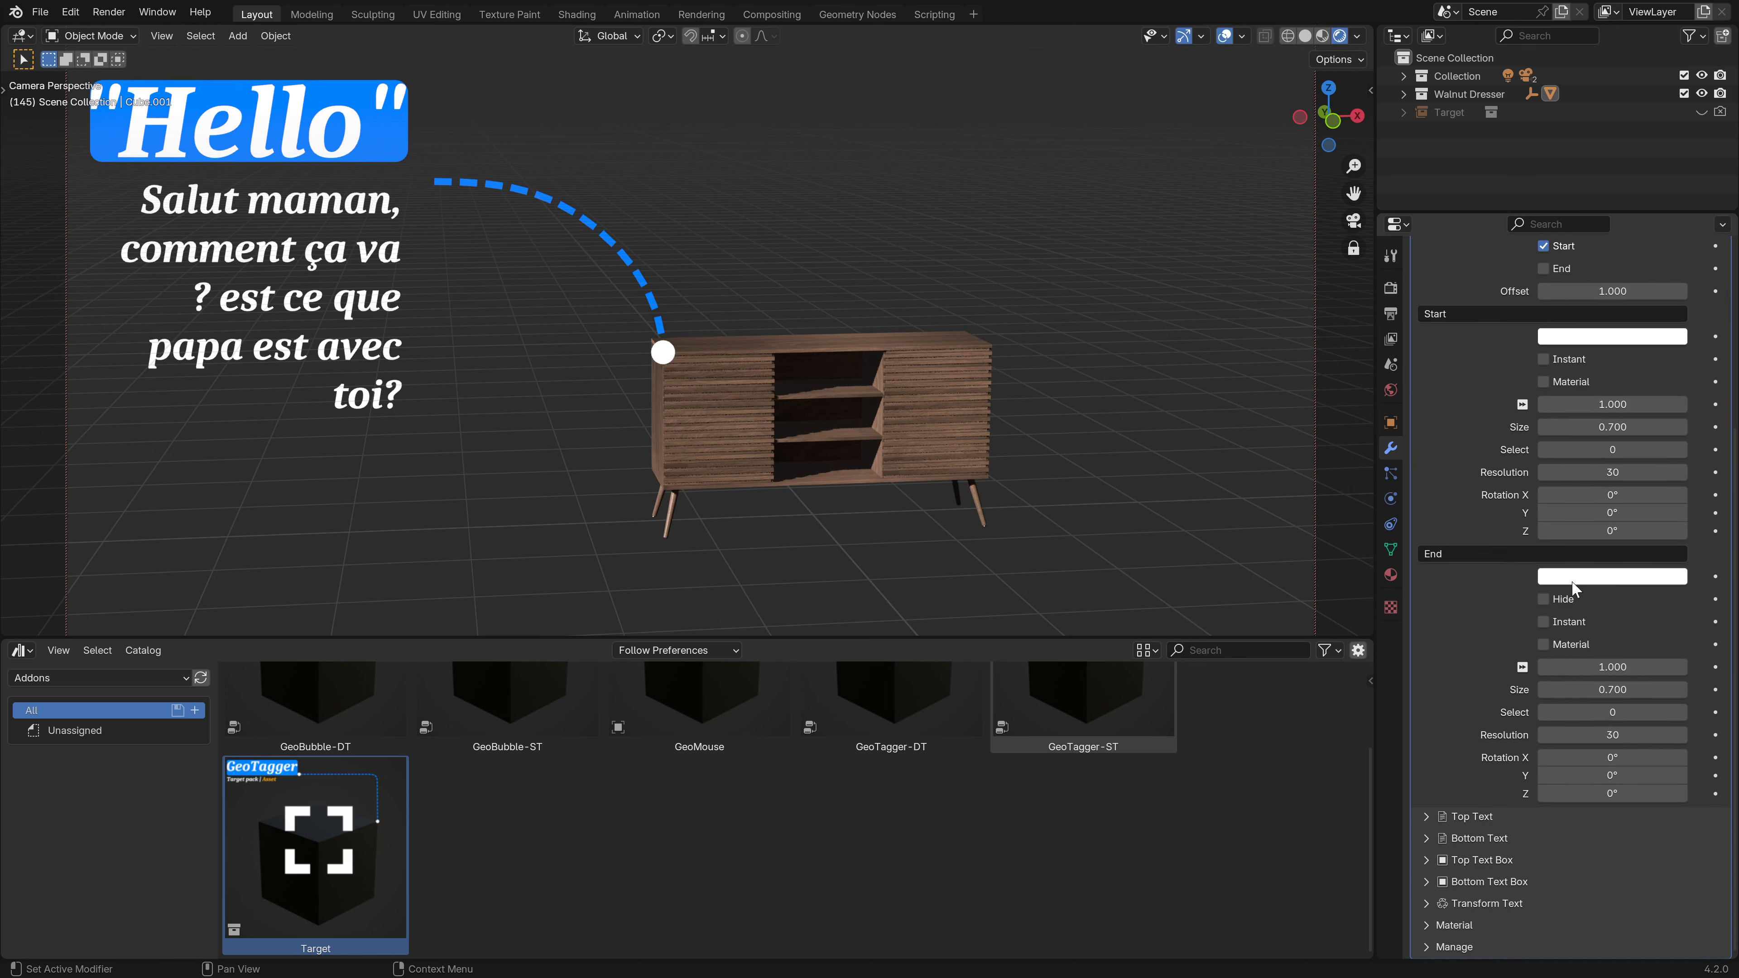
scroll(1574, 459, "up", 3)
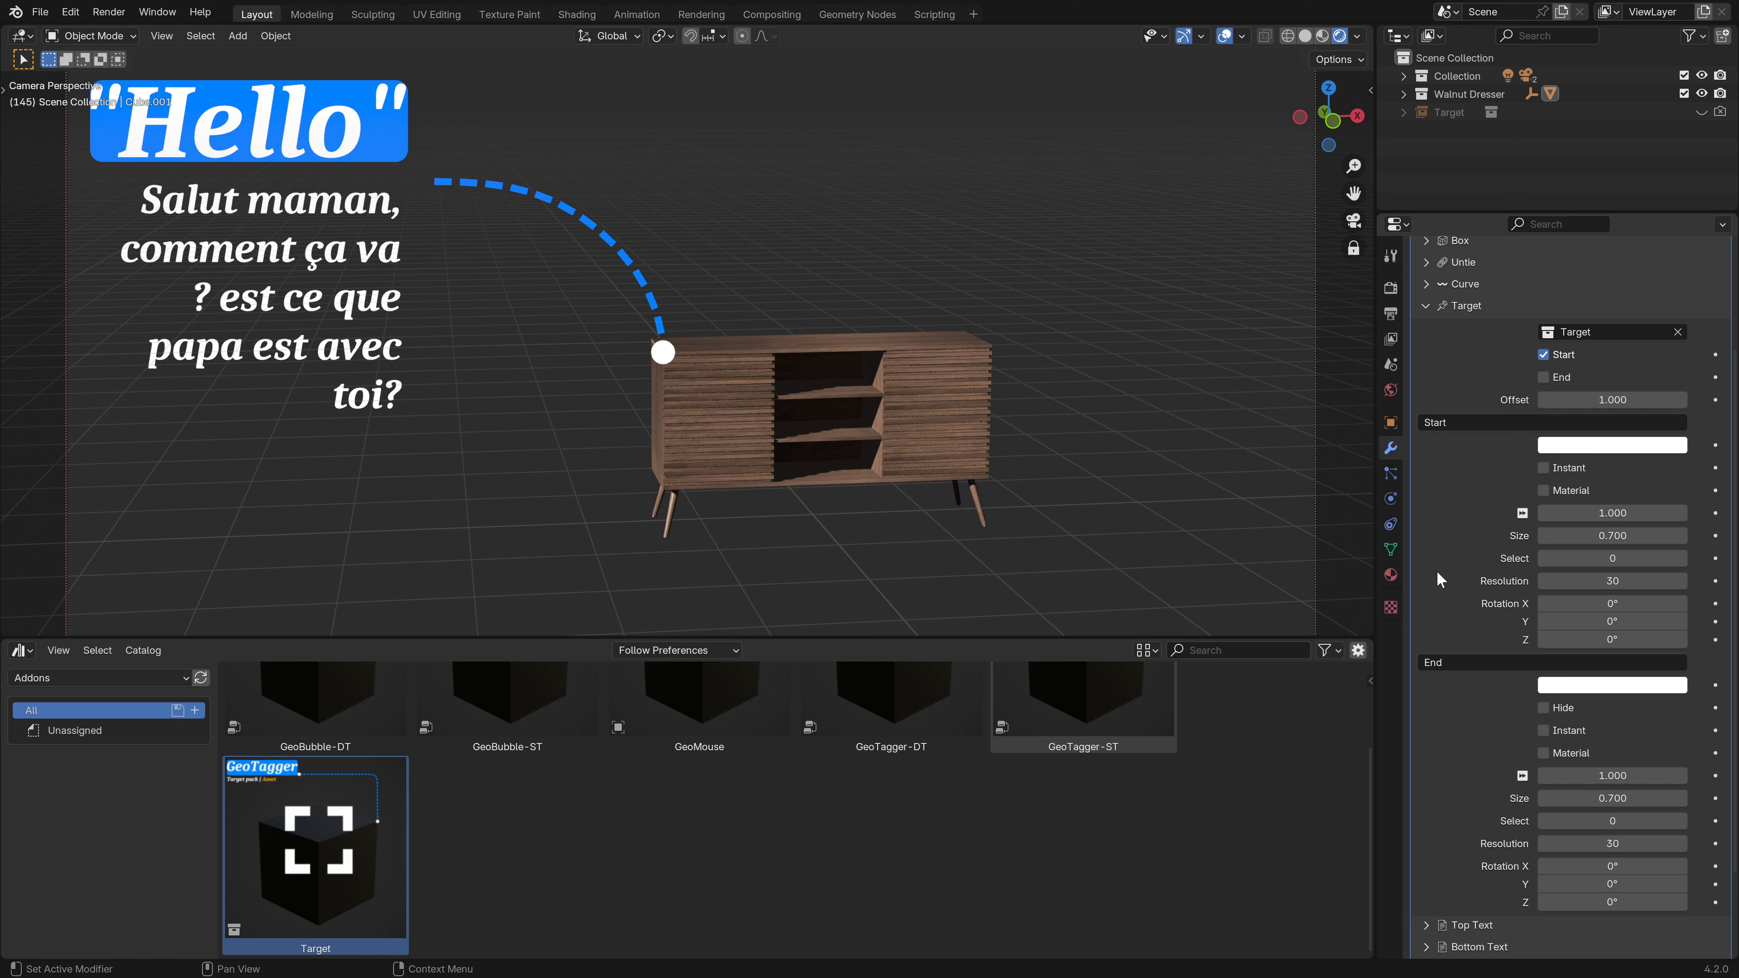
left_click(1684, 561)
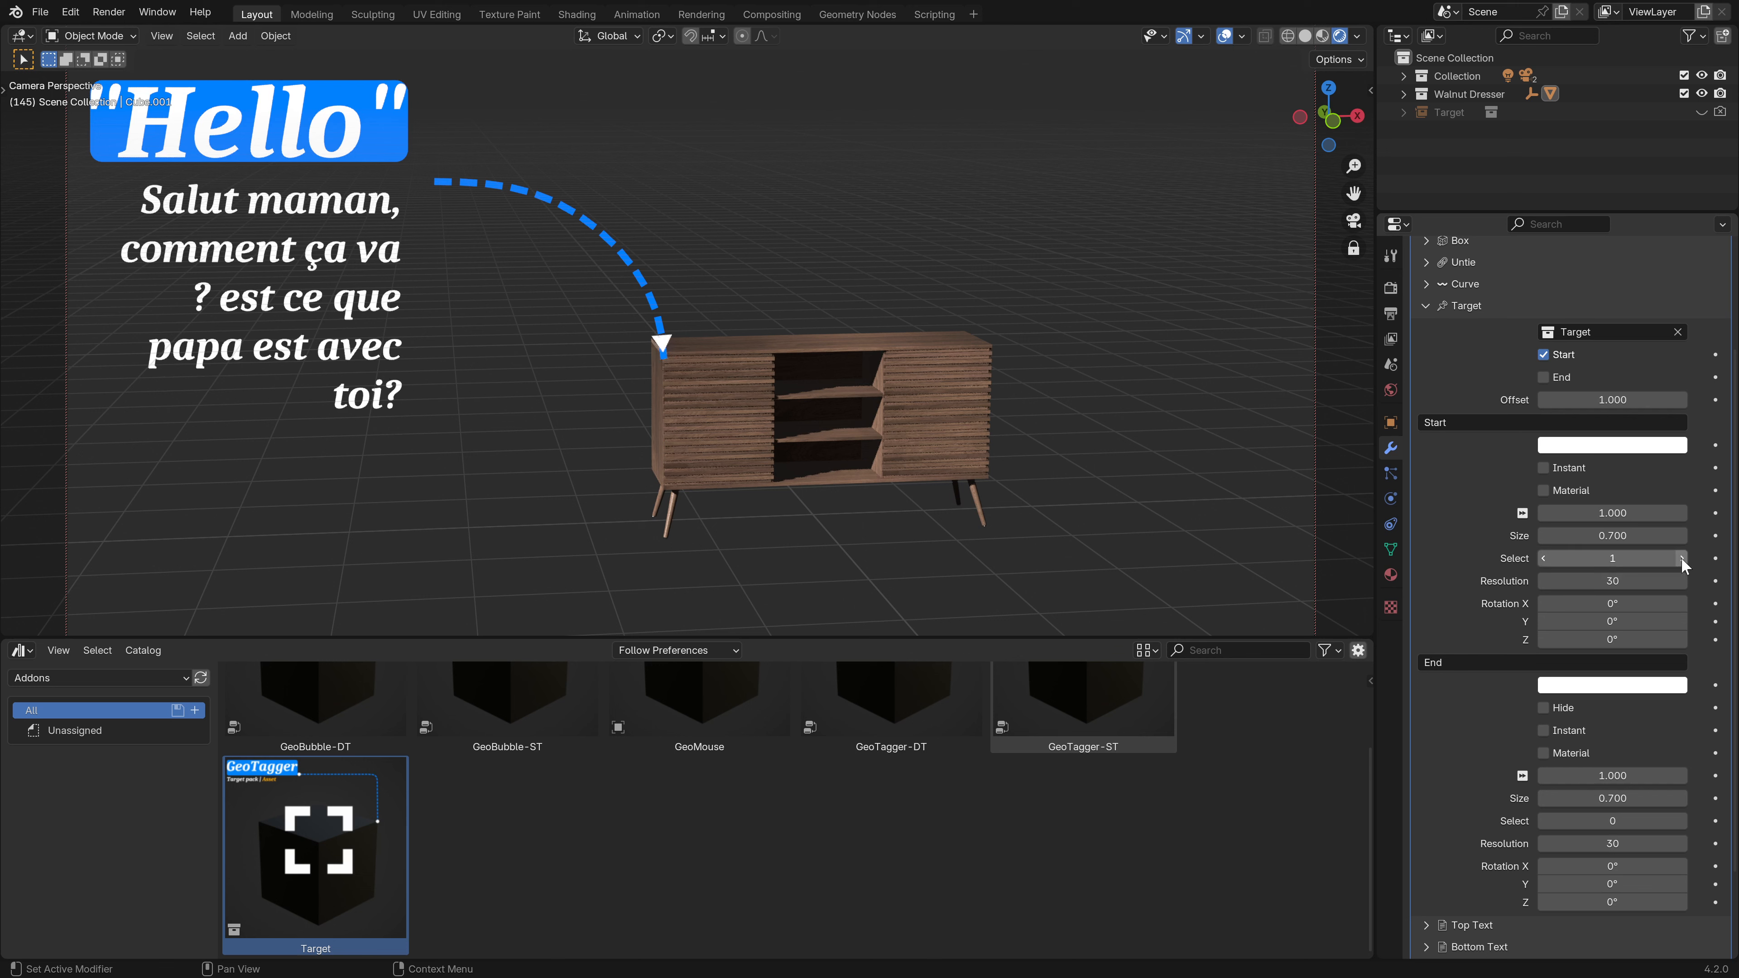
- Unhide the Target instance and move its nested Target collection directly into the Scene Collection
left_click(1404, 112)
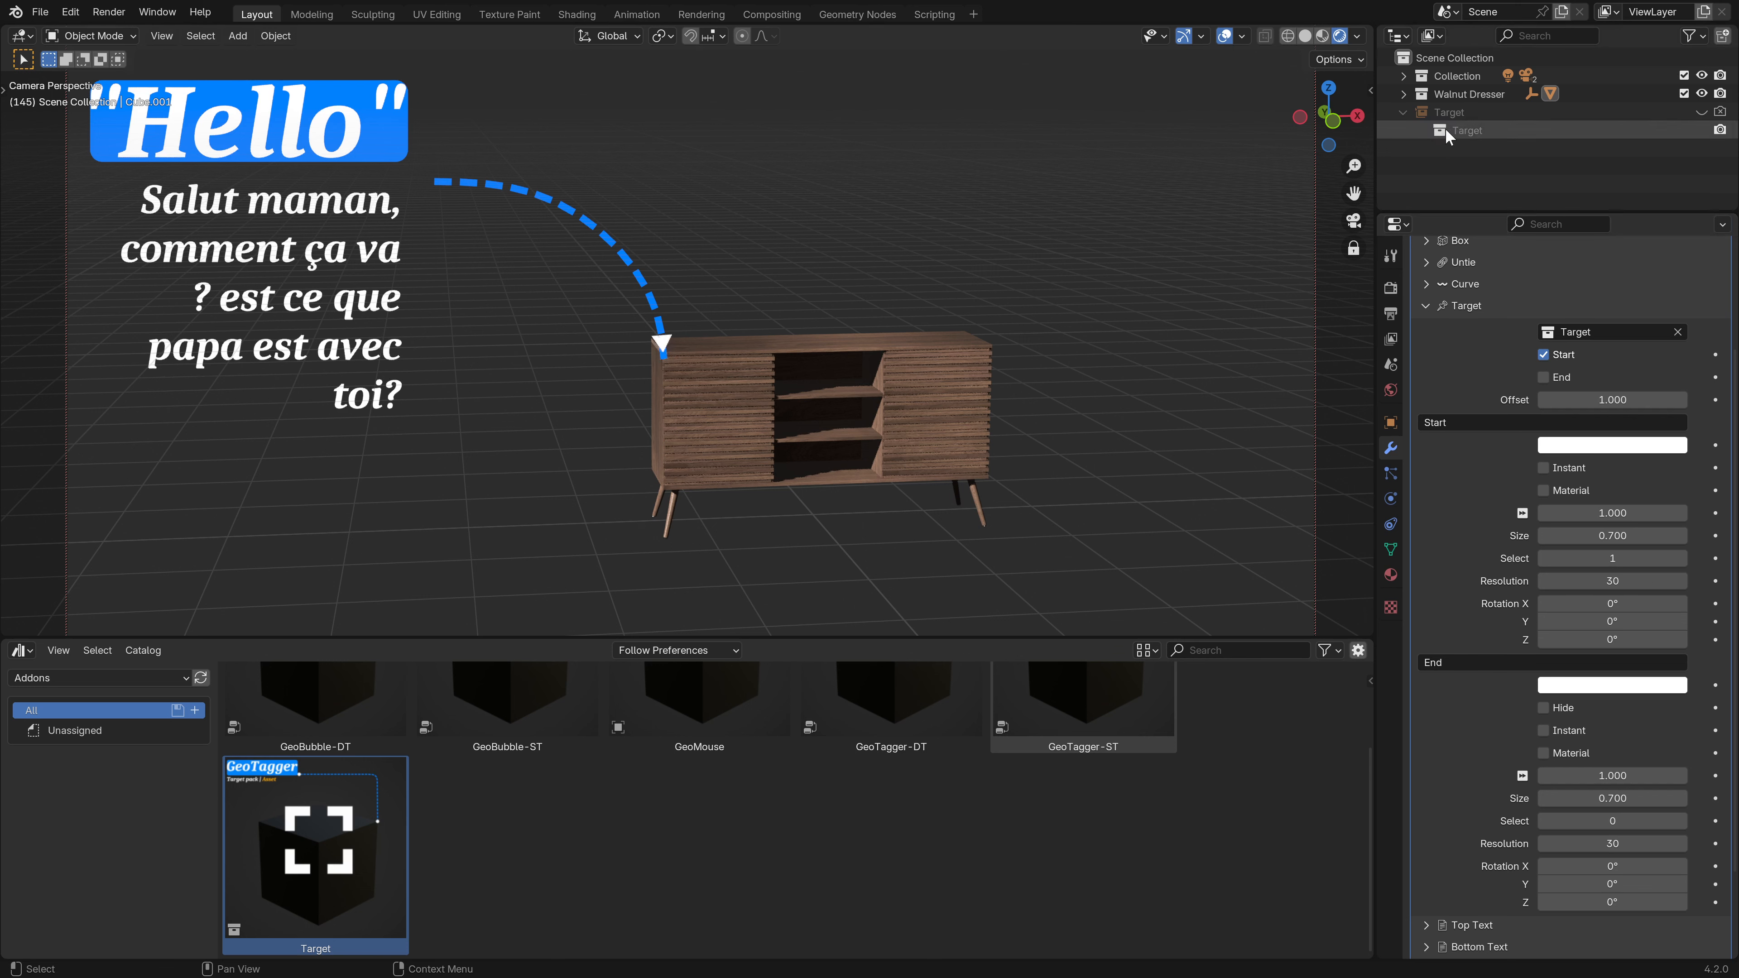
left_click(1701, 111)
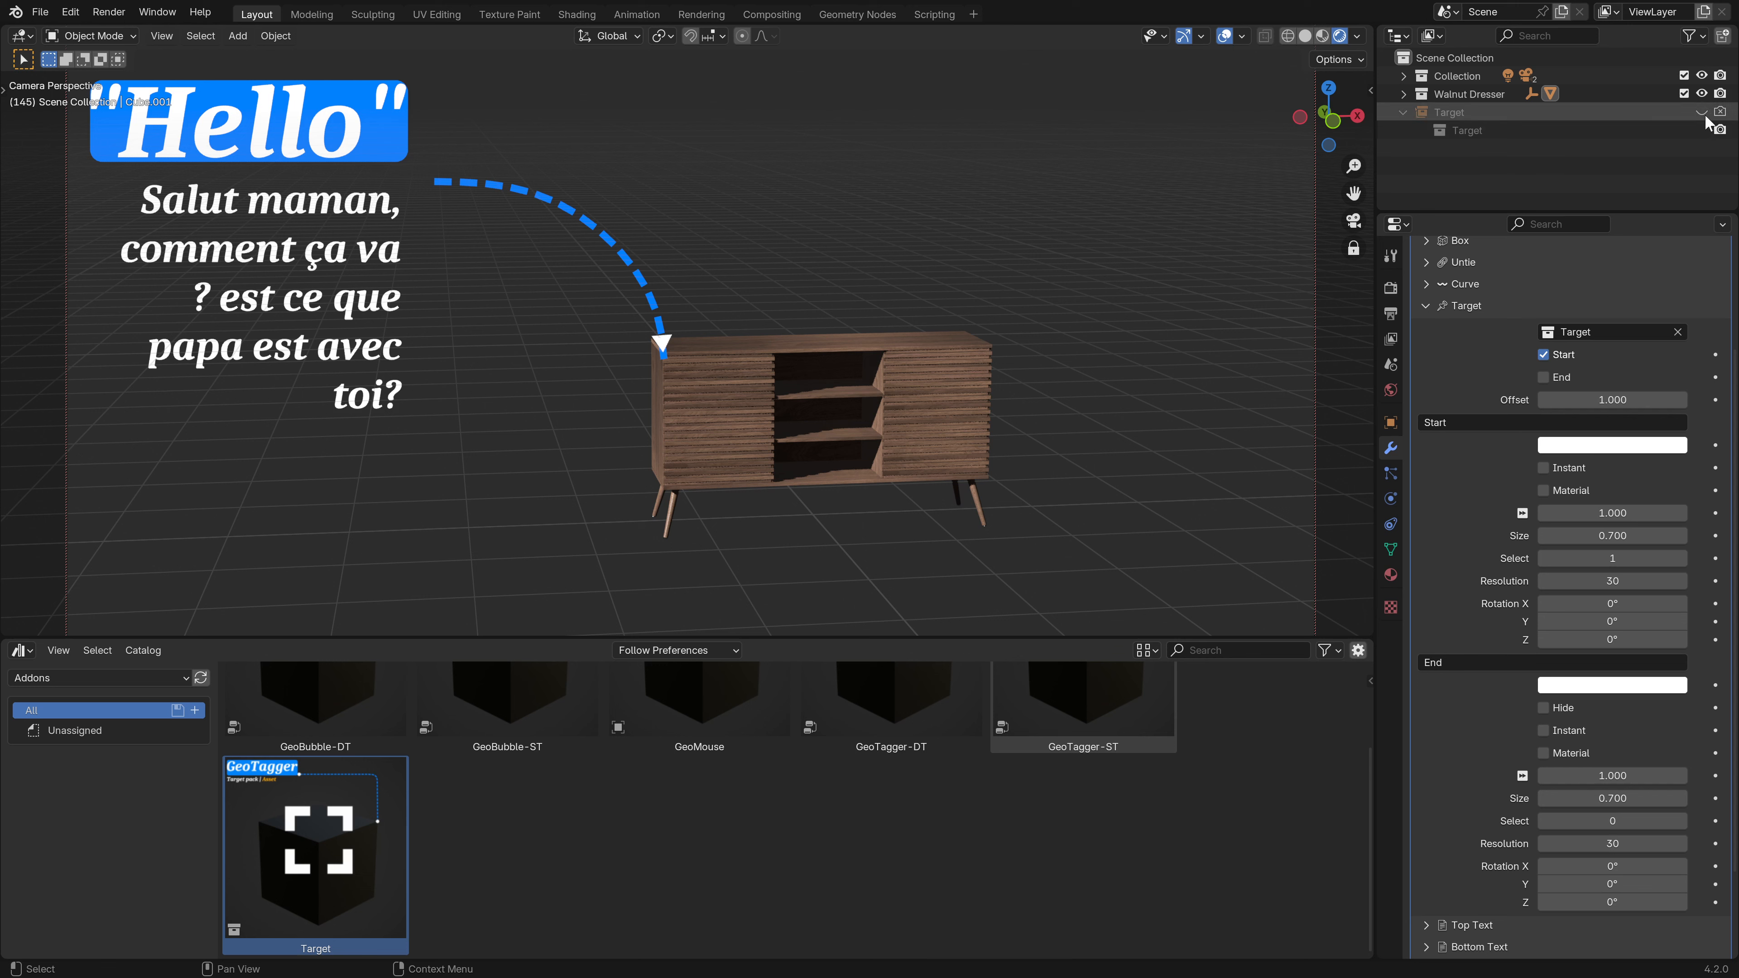
left_click(1465, 130)
left_click_drag(1459, 213, 1459, 335)
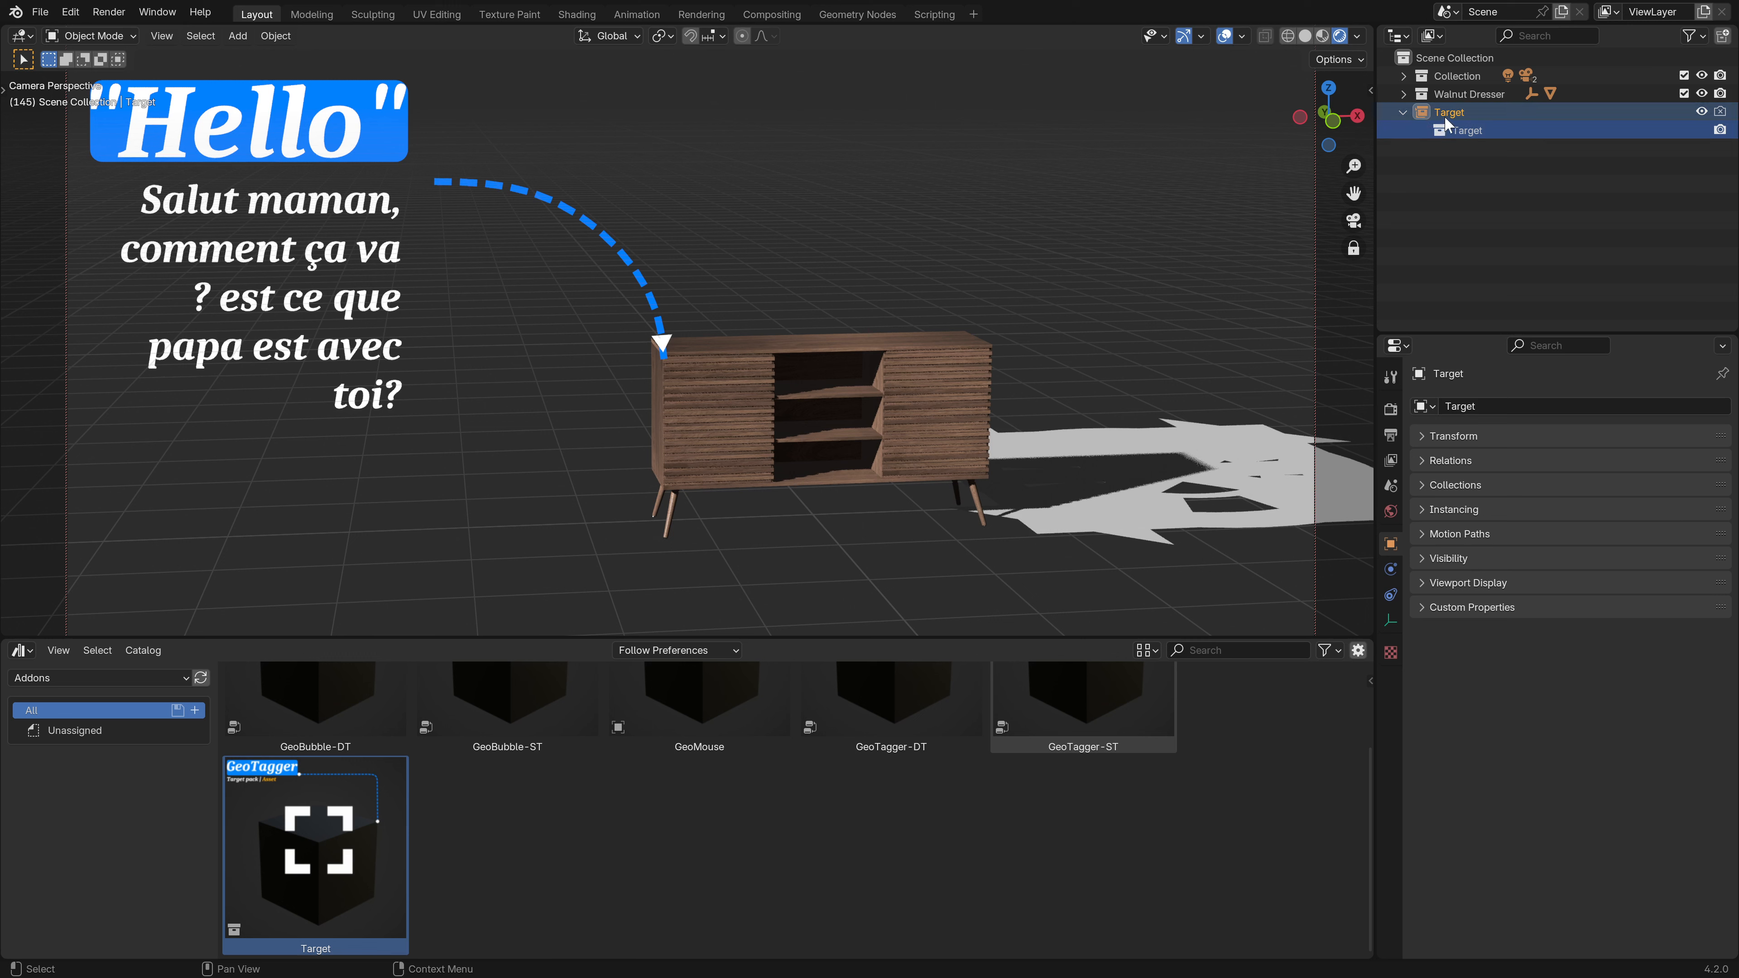
left_click(1434, 58)
left_click_drag(1446, 130, 1501, 298)
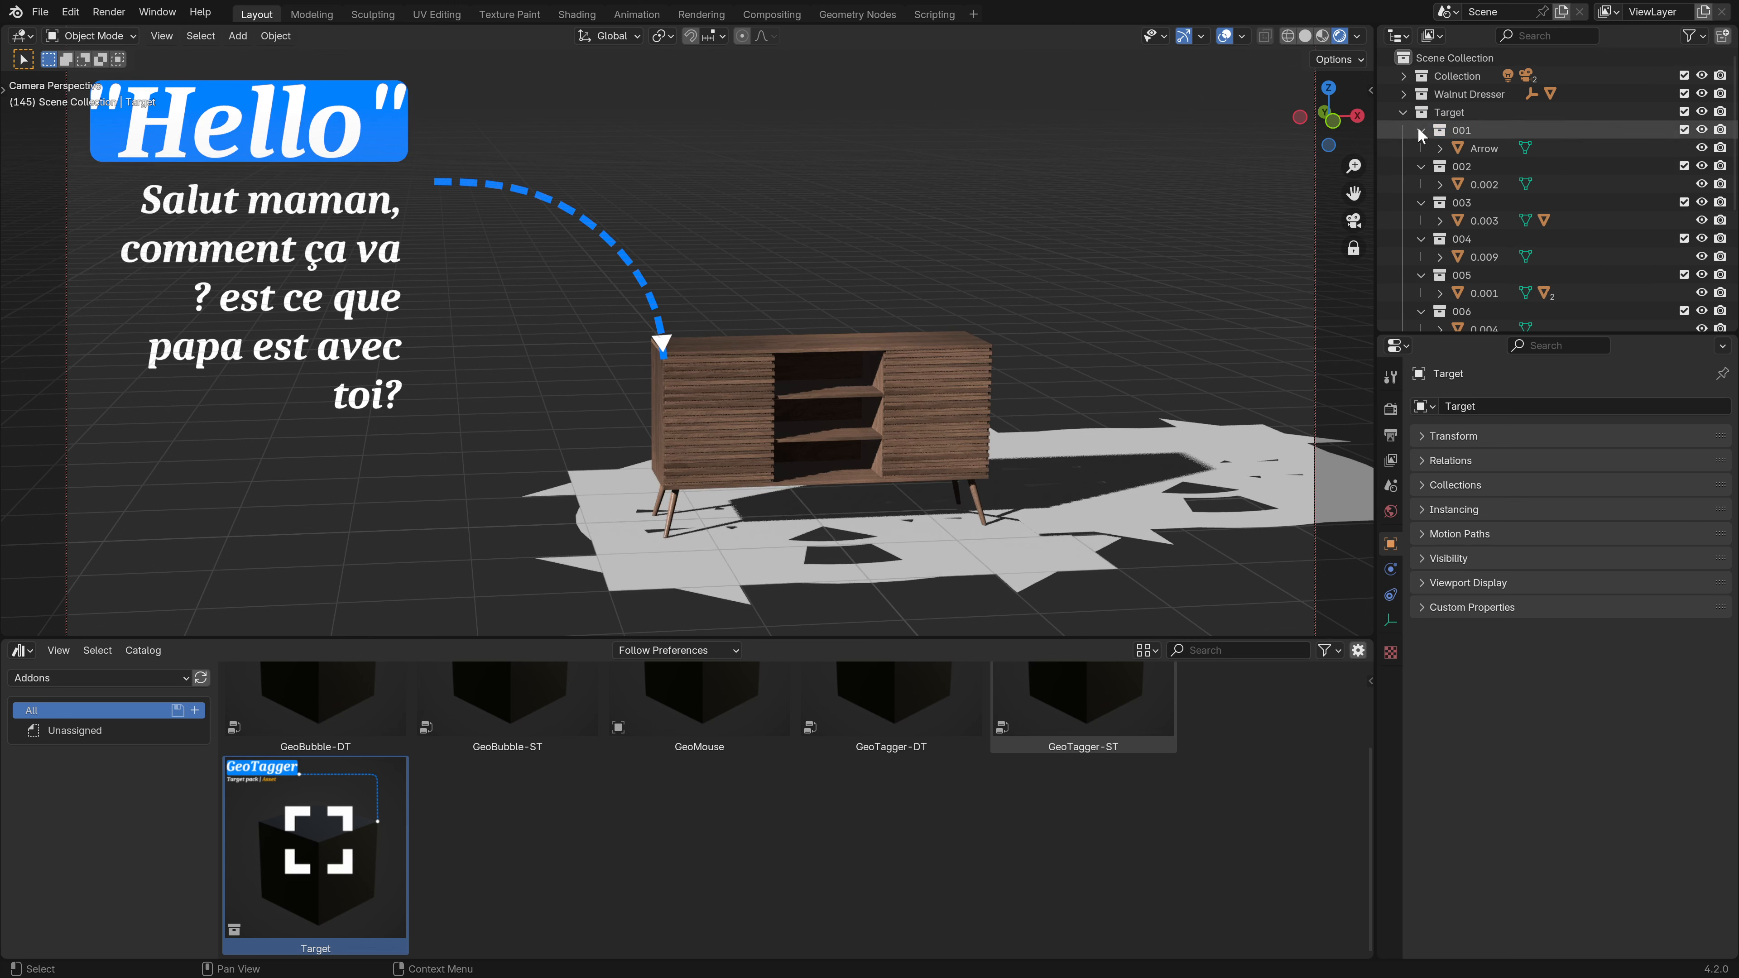
- Collapse subcollections 001 to 010 in the outliner and delete the leftover Target instance object
left_click_drag(1418, 128, 1426, 293)
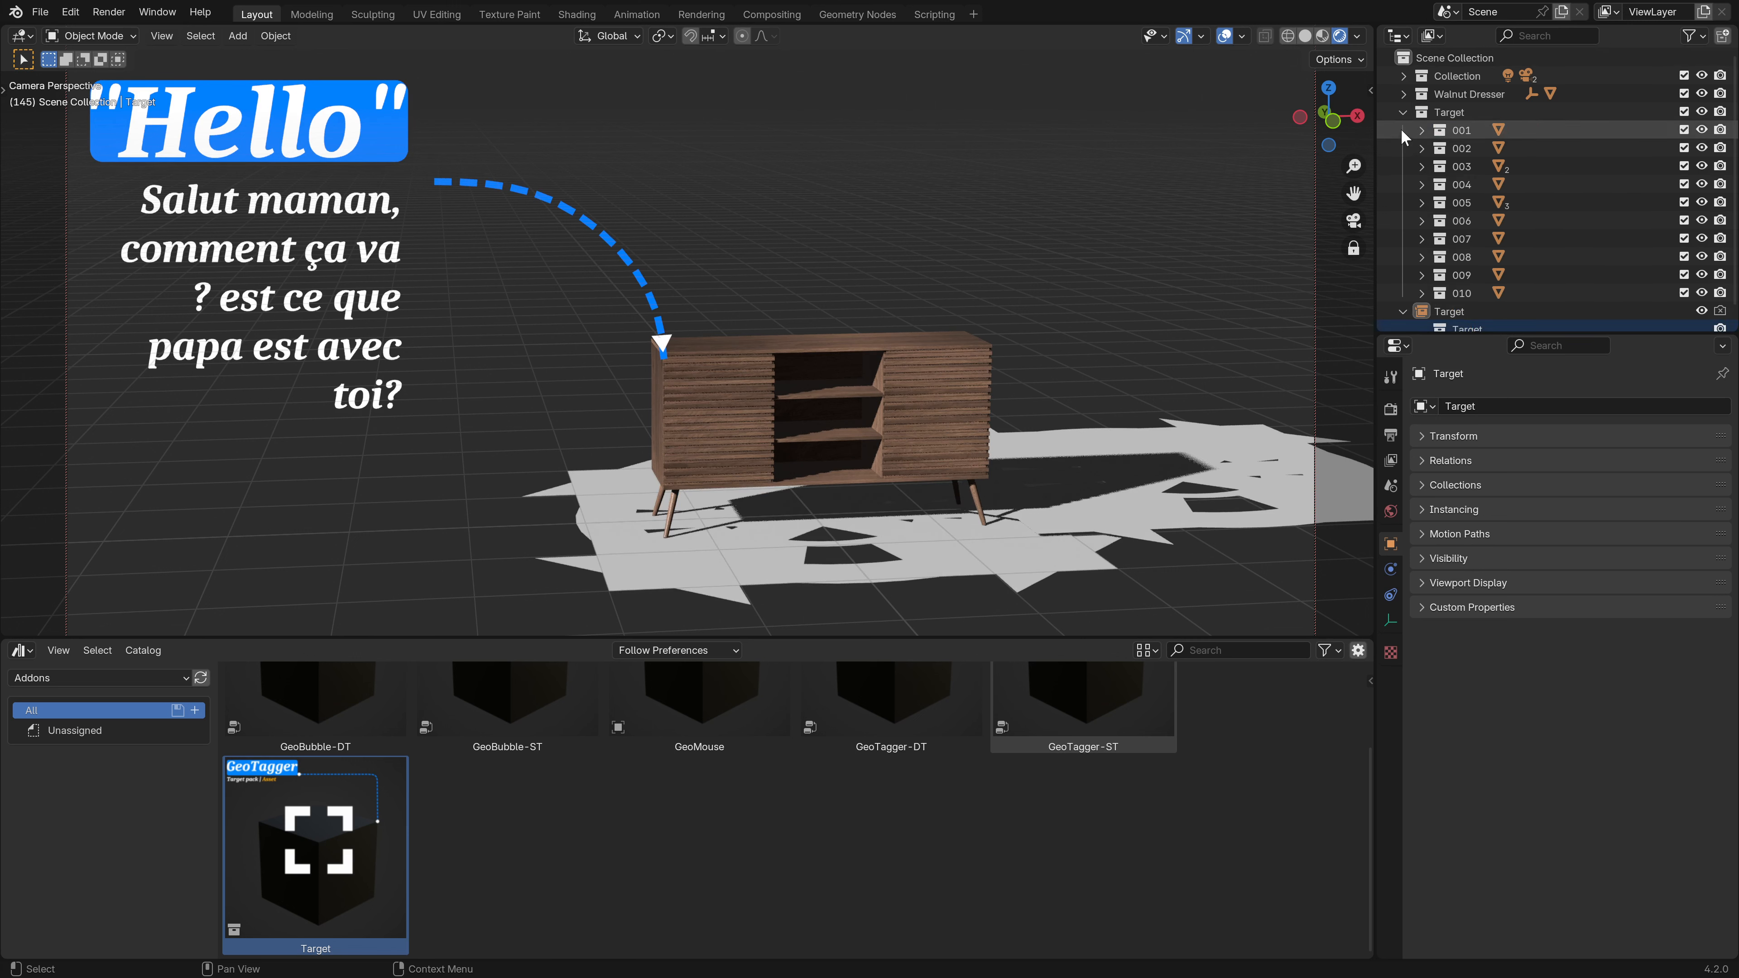
scroll(1404, 178, "down", 1)
scroll(1405, 294, "up", 1)
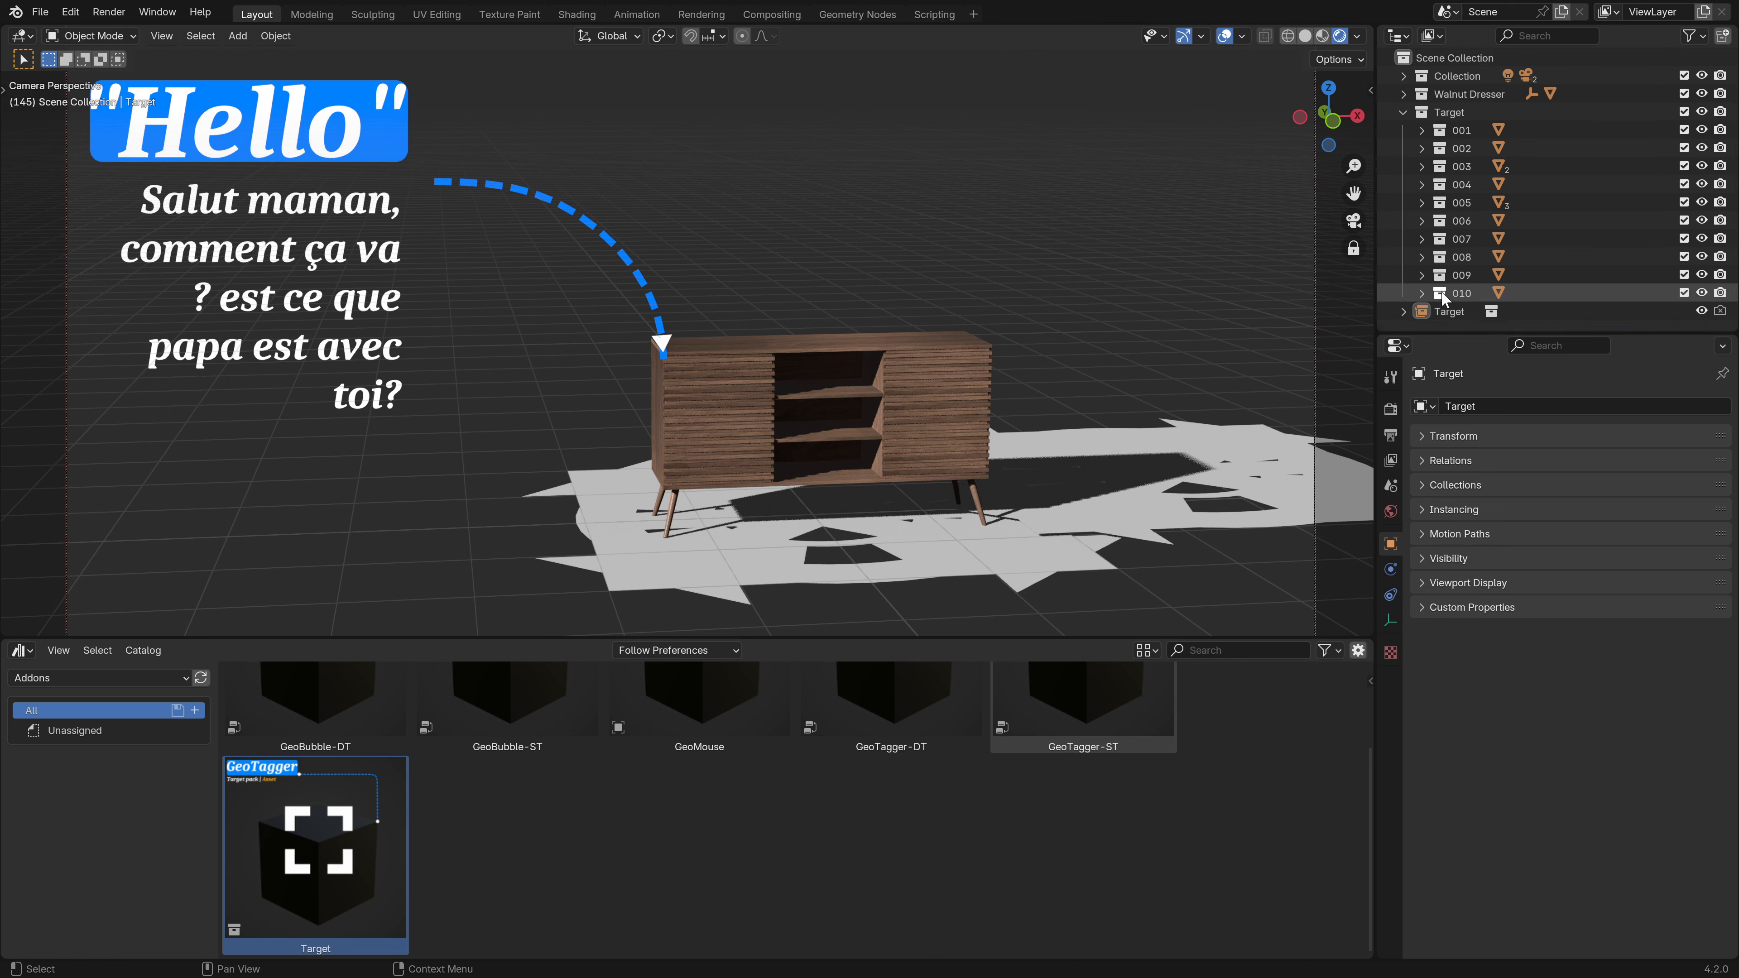
right_click(1457, 307)
left_click(1406, 370)
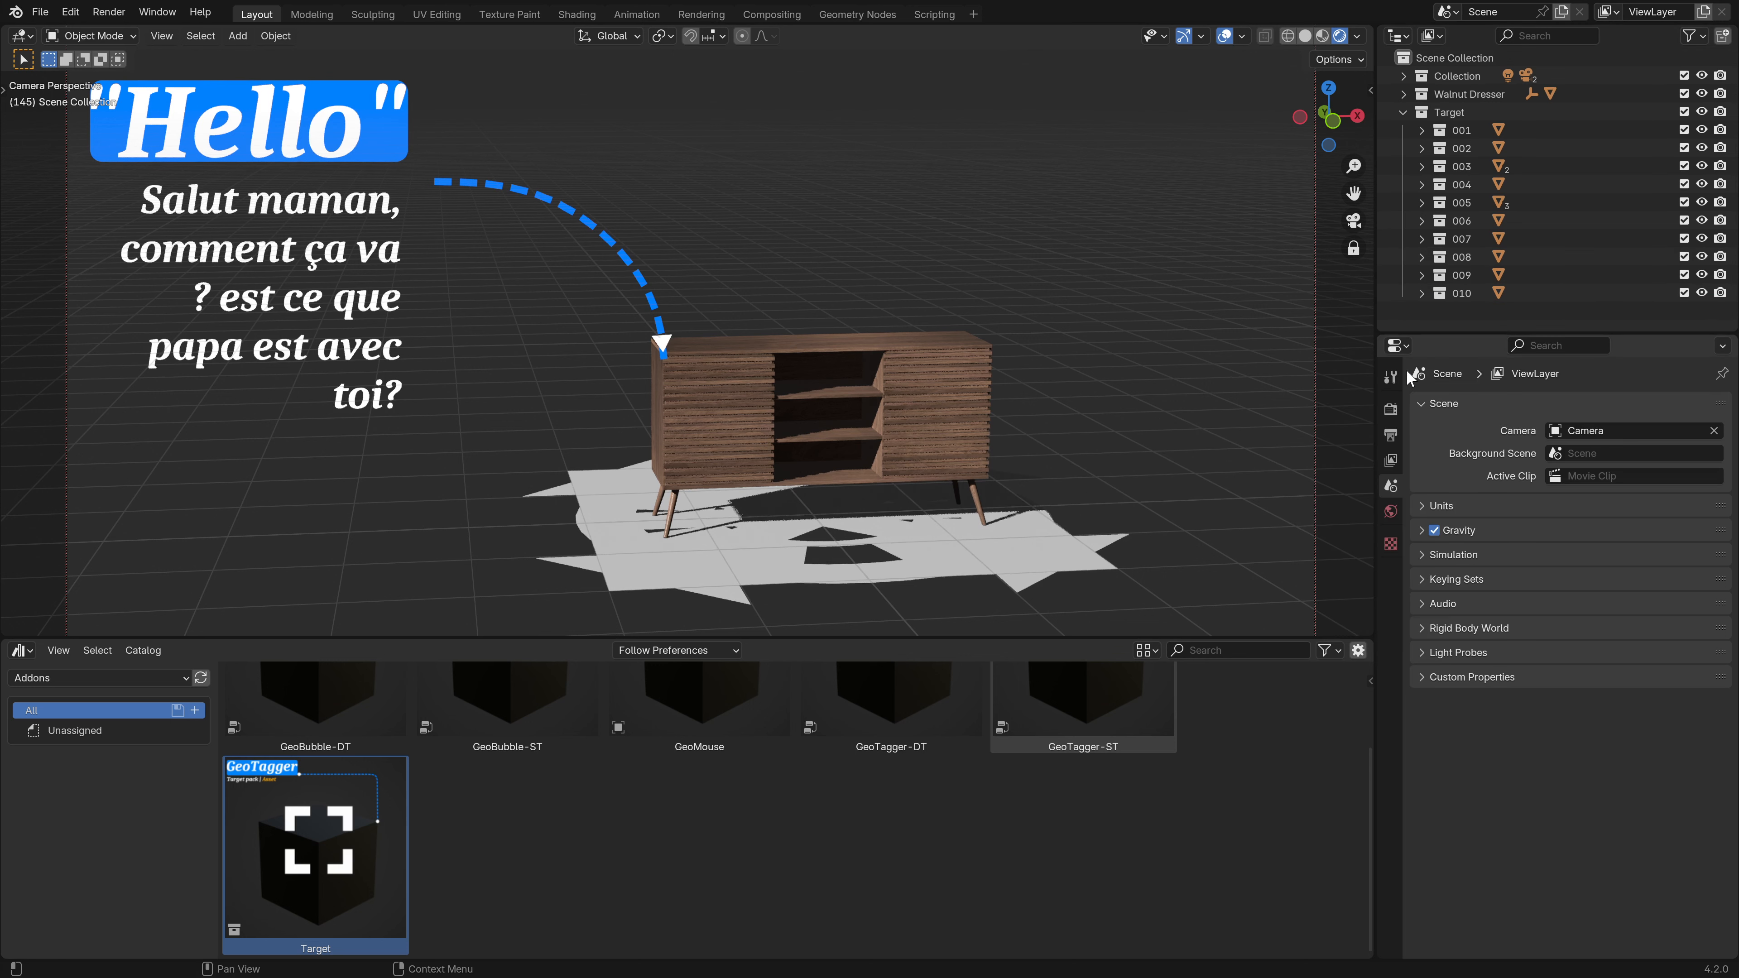
- Exclude subcollections 002 to 010 from the view layer and hide the Walnut Dresser to inspect shape 001
left_click_drag(1689, 293, 1685, 159)
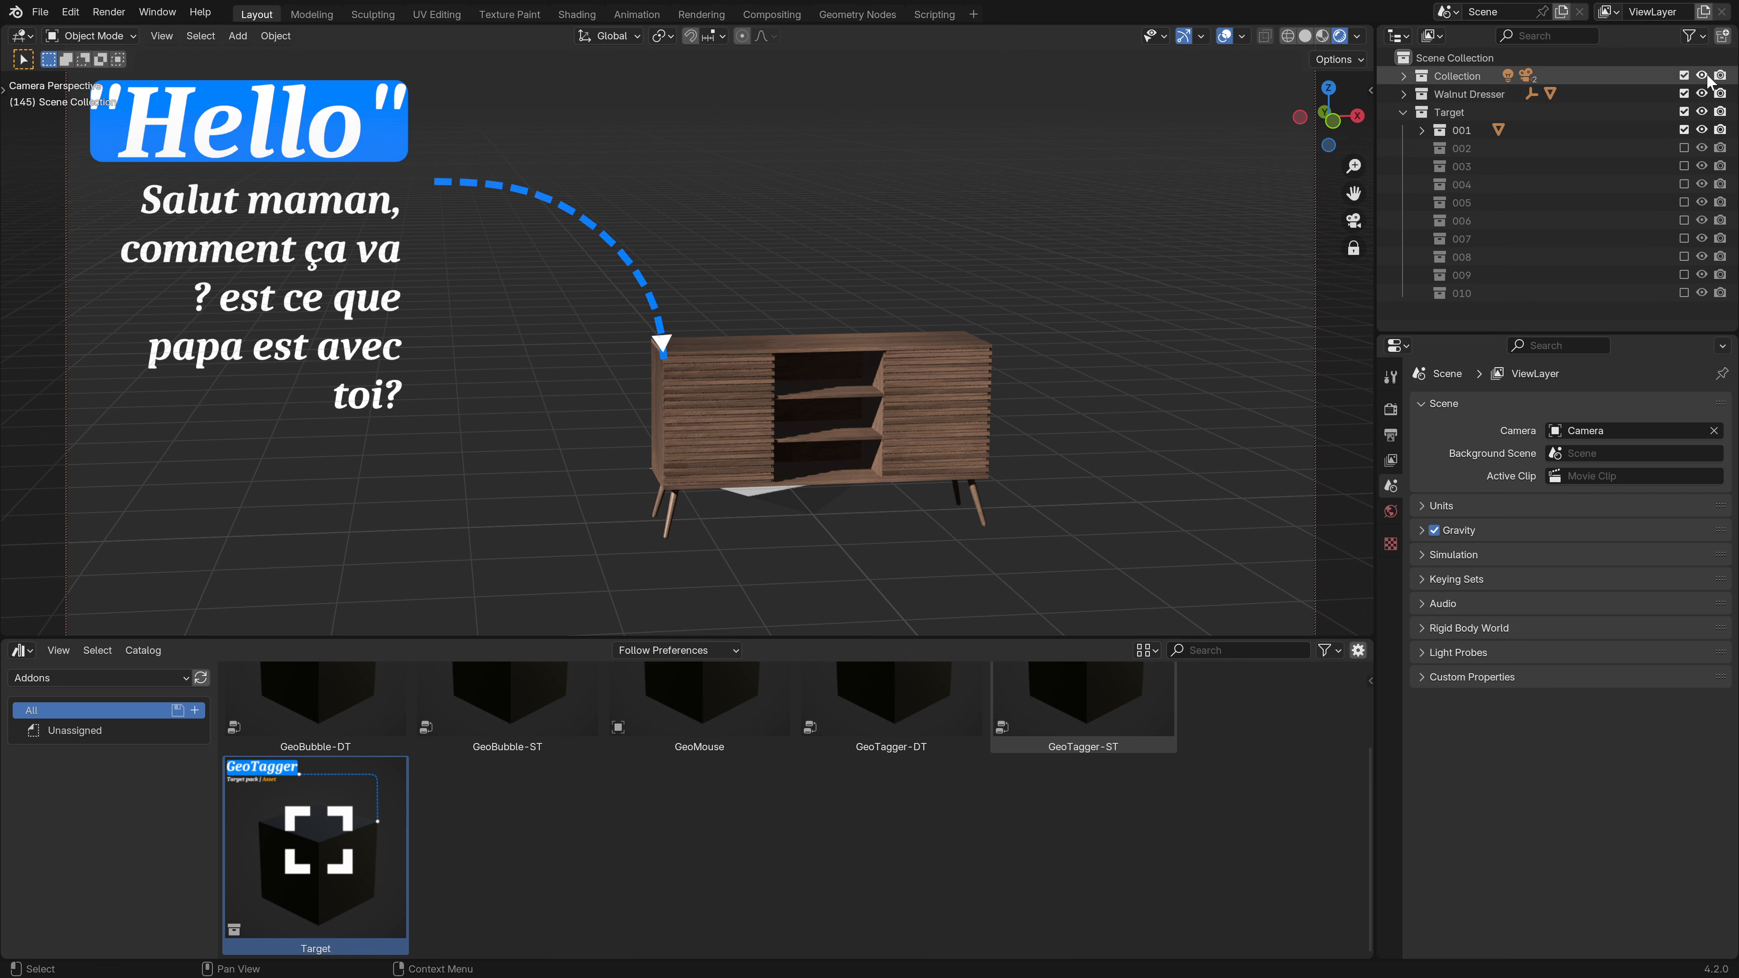
left_click(1702, 94)
middle_click_drag(776, 411, 853, 432)
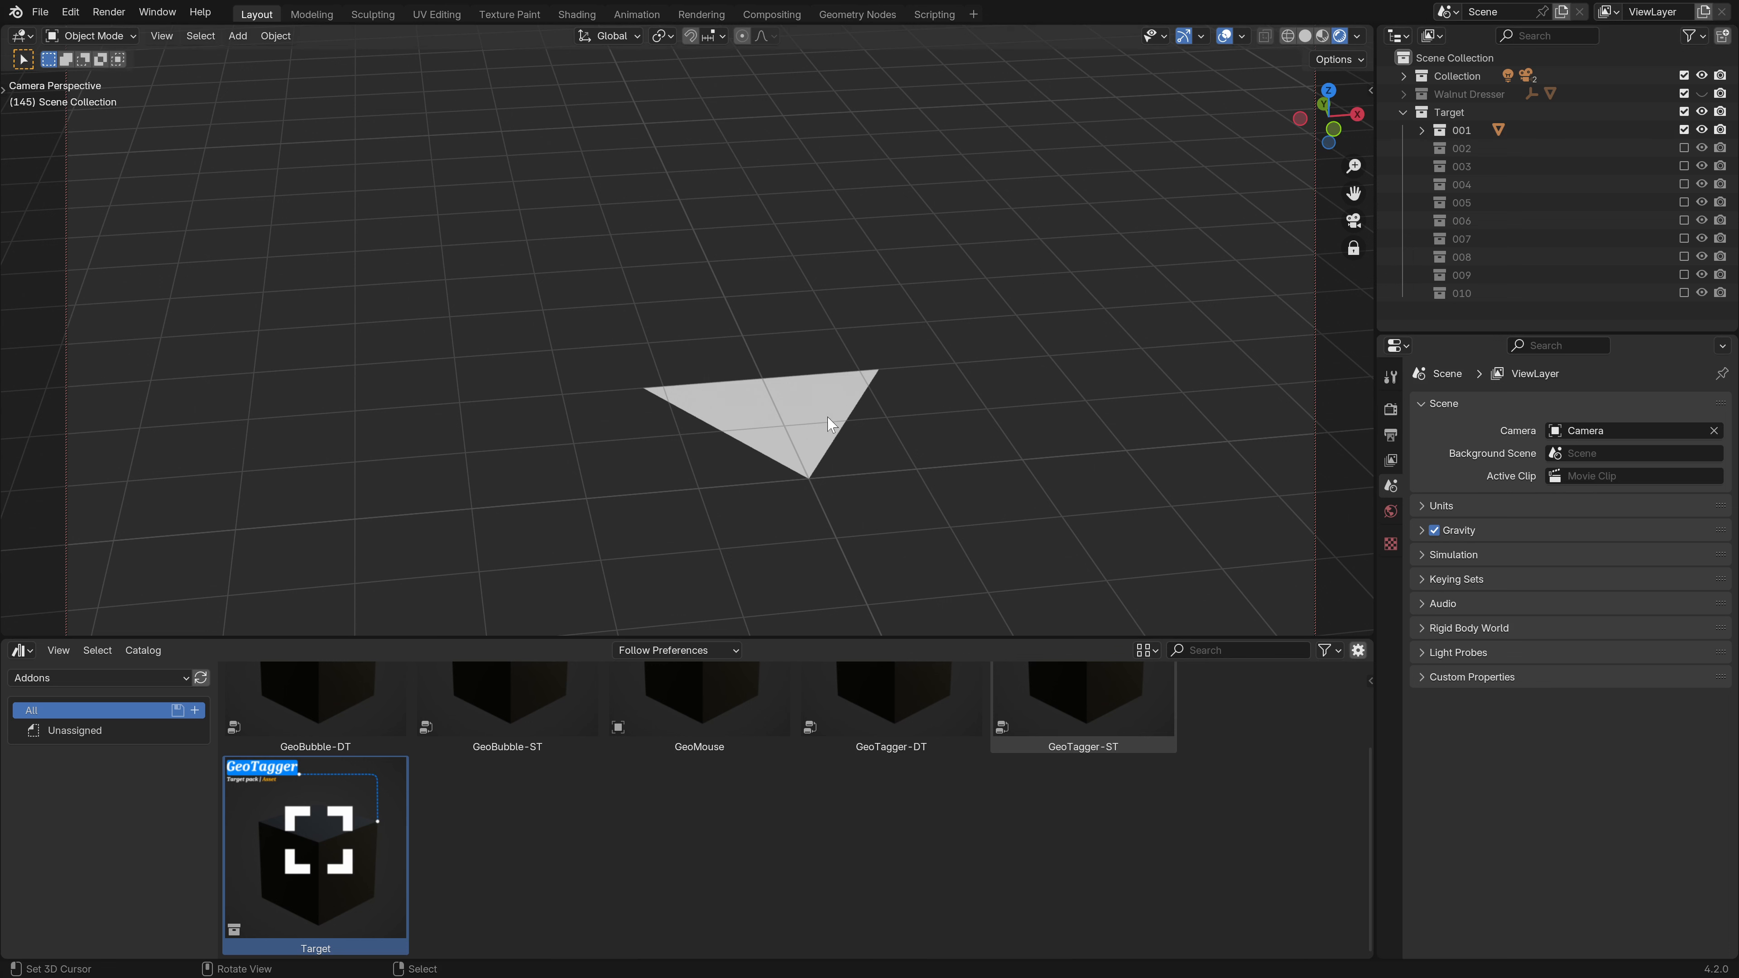
- Exclude subcollection 001 and preview the target shapes in 002 and 010 down to 006 one at a time
left_click(1685, 130)
left_click(1684, 148)
left_click(1684, 148)
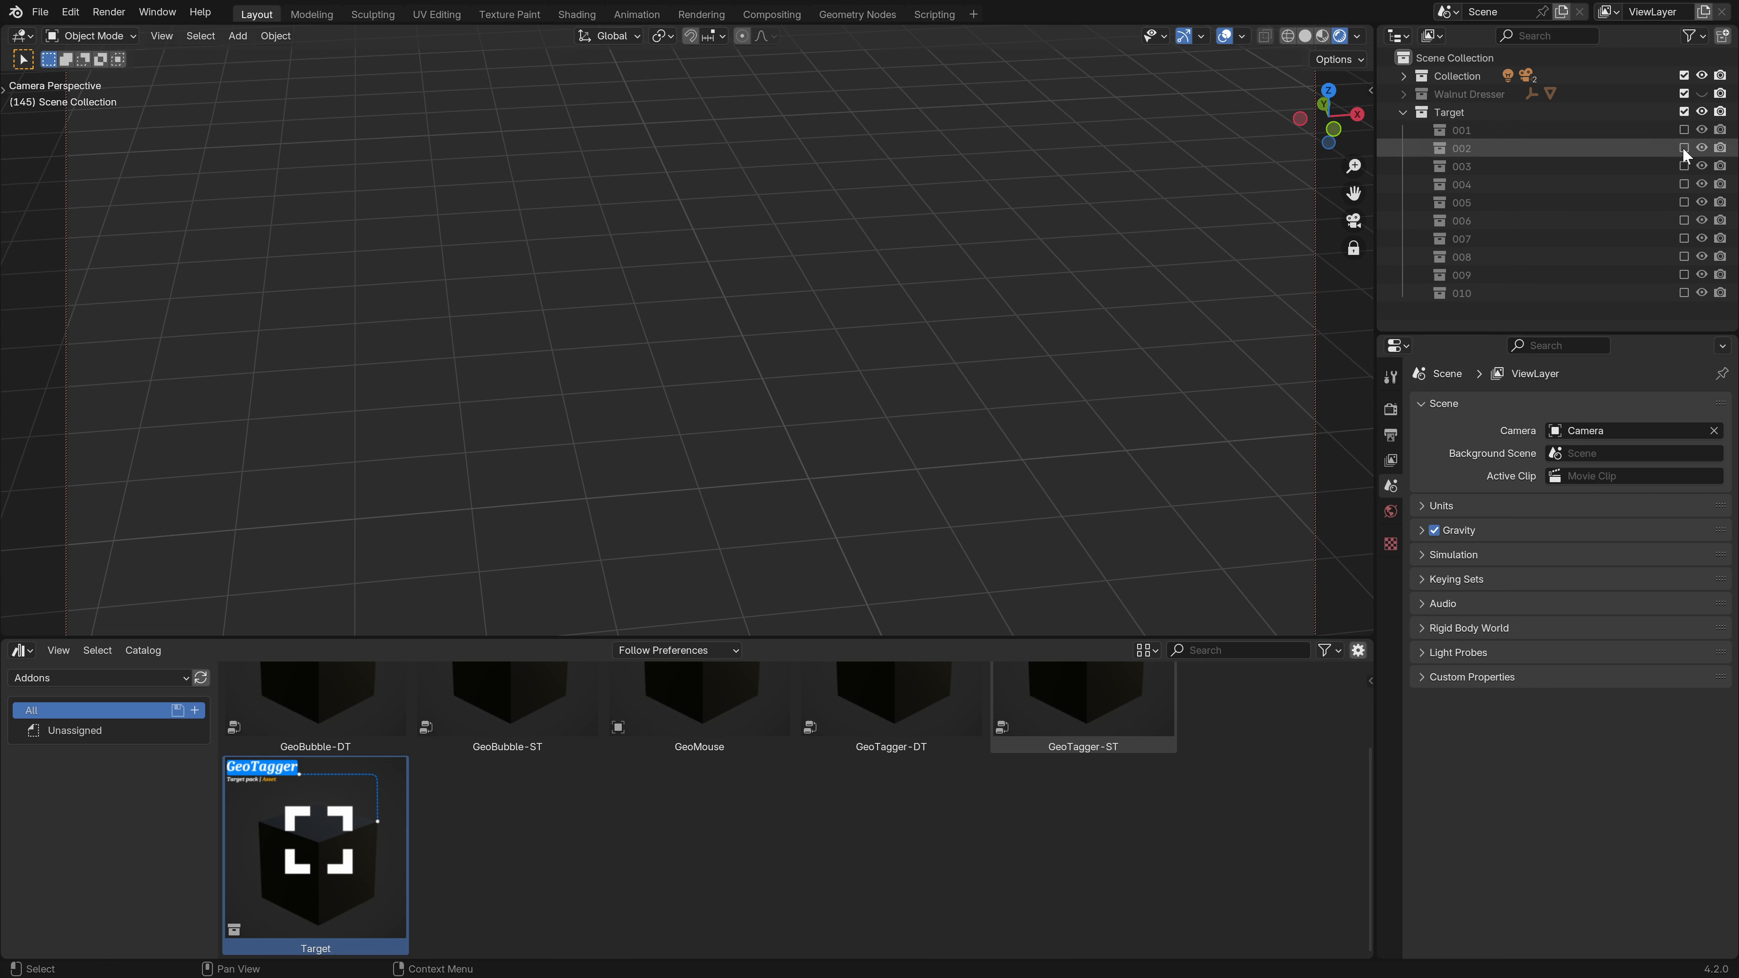
left_click(1684, 293)
left_click(1685, 277)
left_click(1685, 276)
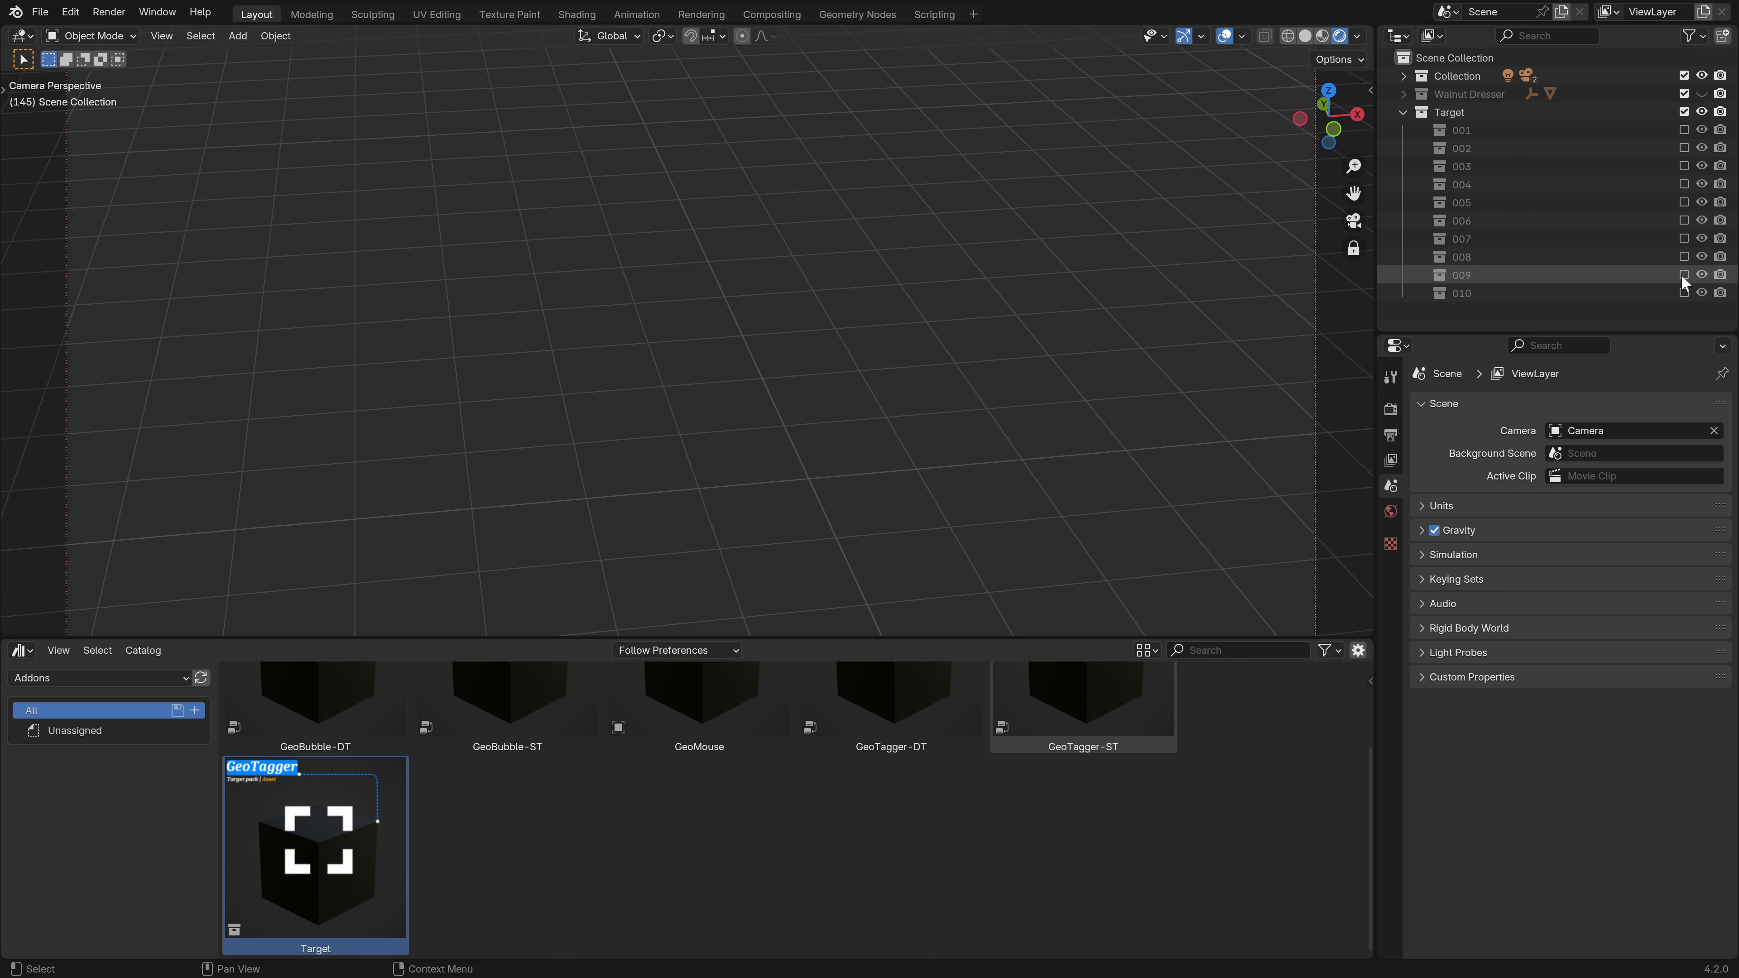
left_click(1685, 256)
left_click(1685, 256)
left_click(1686, 238)
left_click(1685, 238)
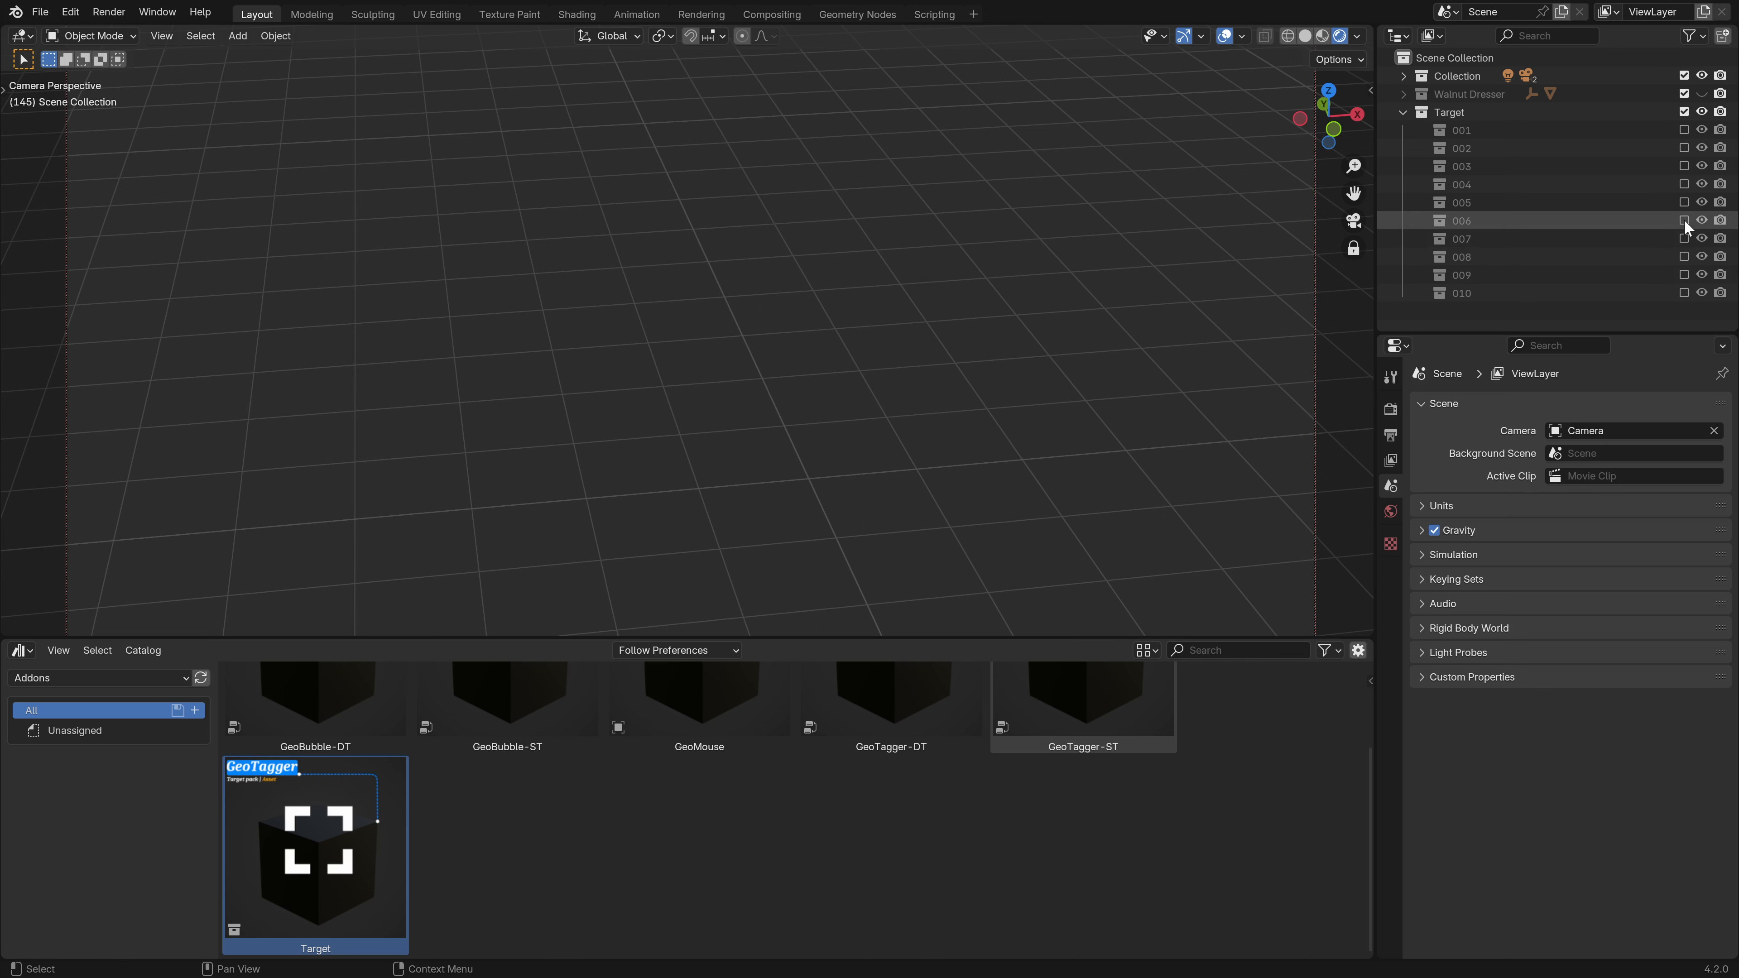
left_click(1686, 221)
left_click(1685, 220)
- Preview the target shapes in subcollection 005 from another angle and exclude it again
left_click(1685, 203)
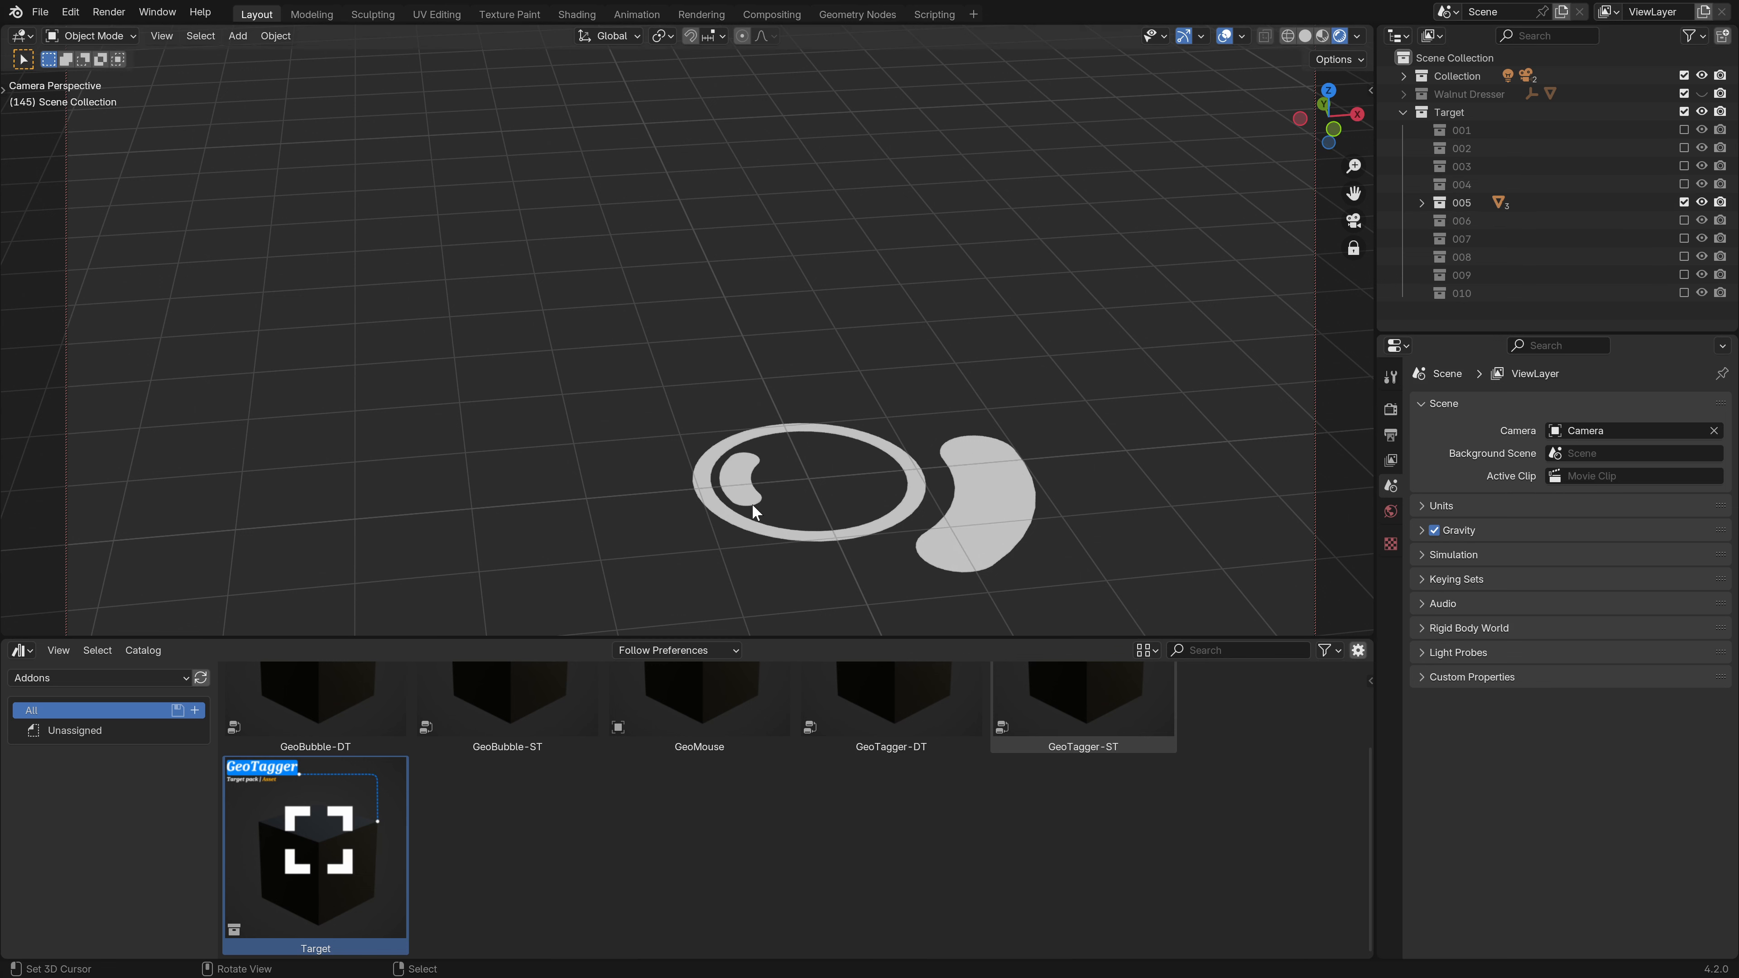
middle_click_drag(850, 453, 738, 459)
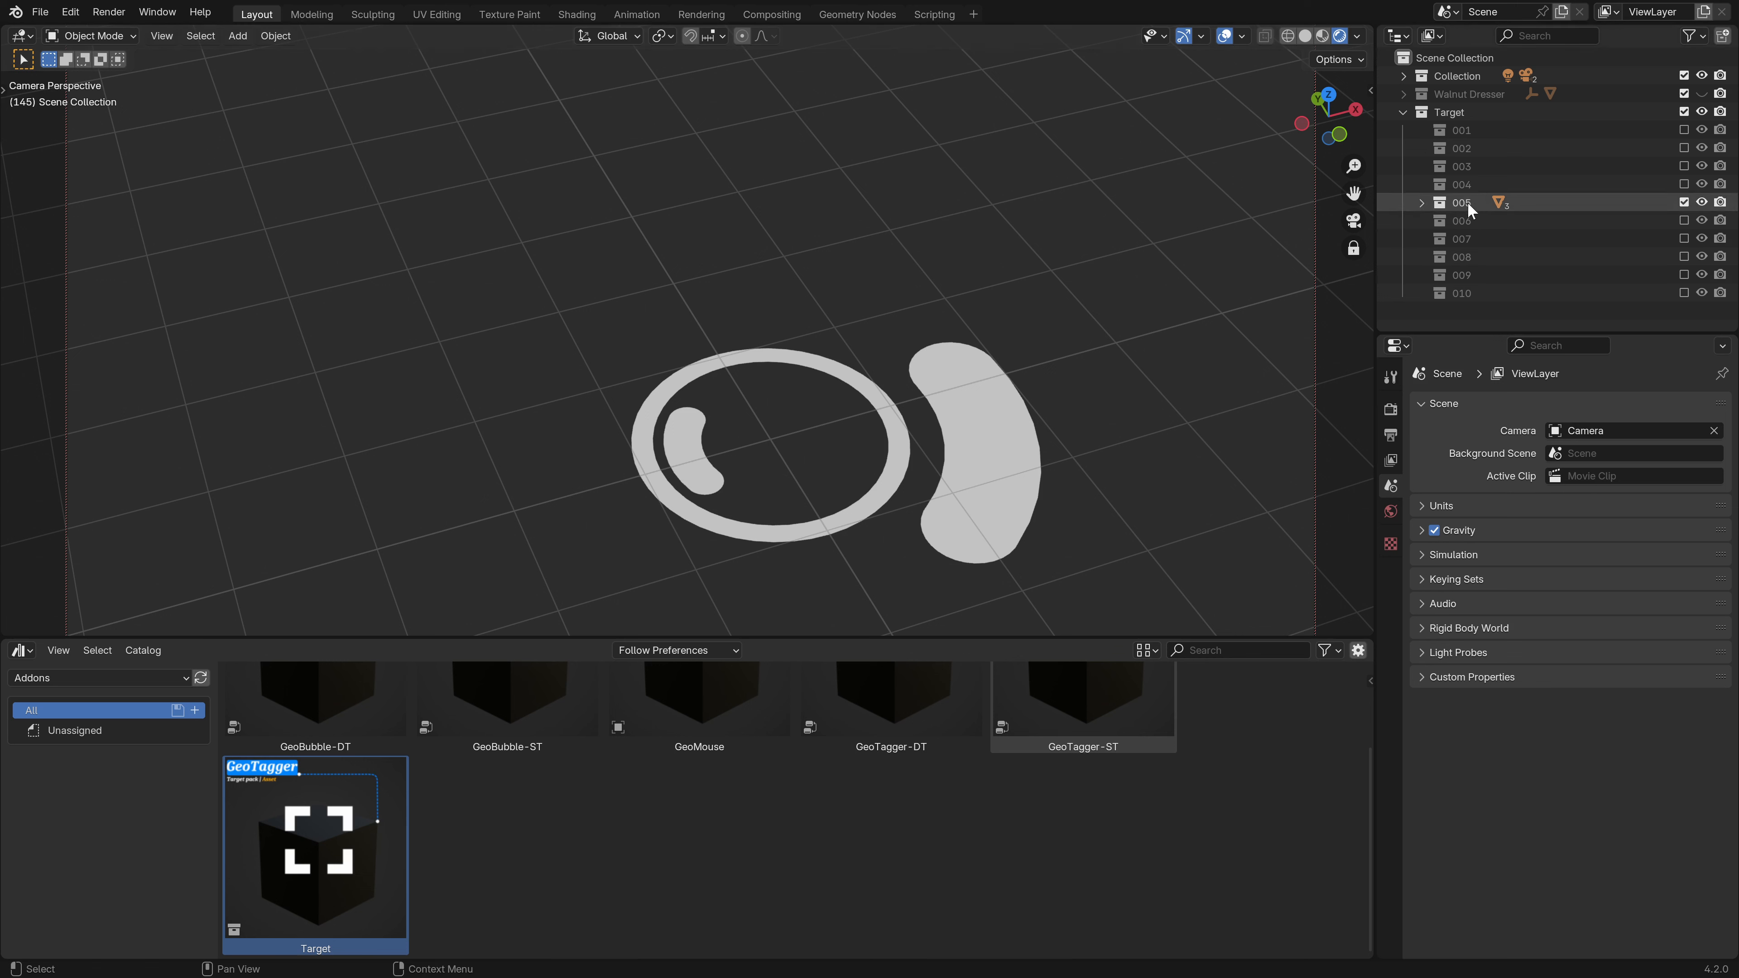
left_click(1685, 203)
- Collapse and exclude the whole Target collection, then show the Walnut Dresser again and select it
left_click(1404, 112)
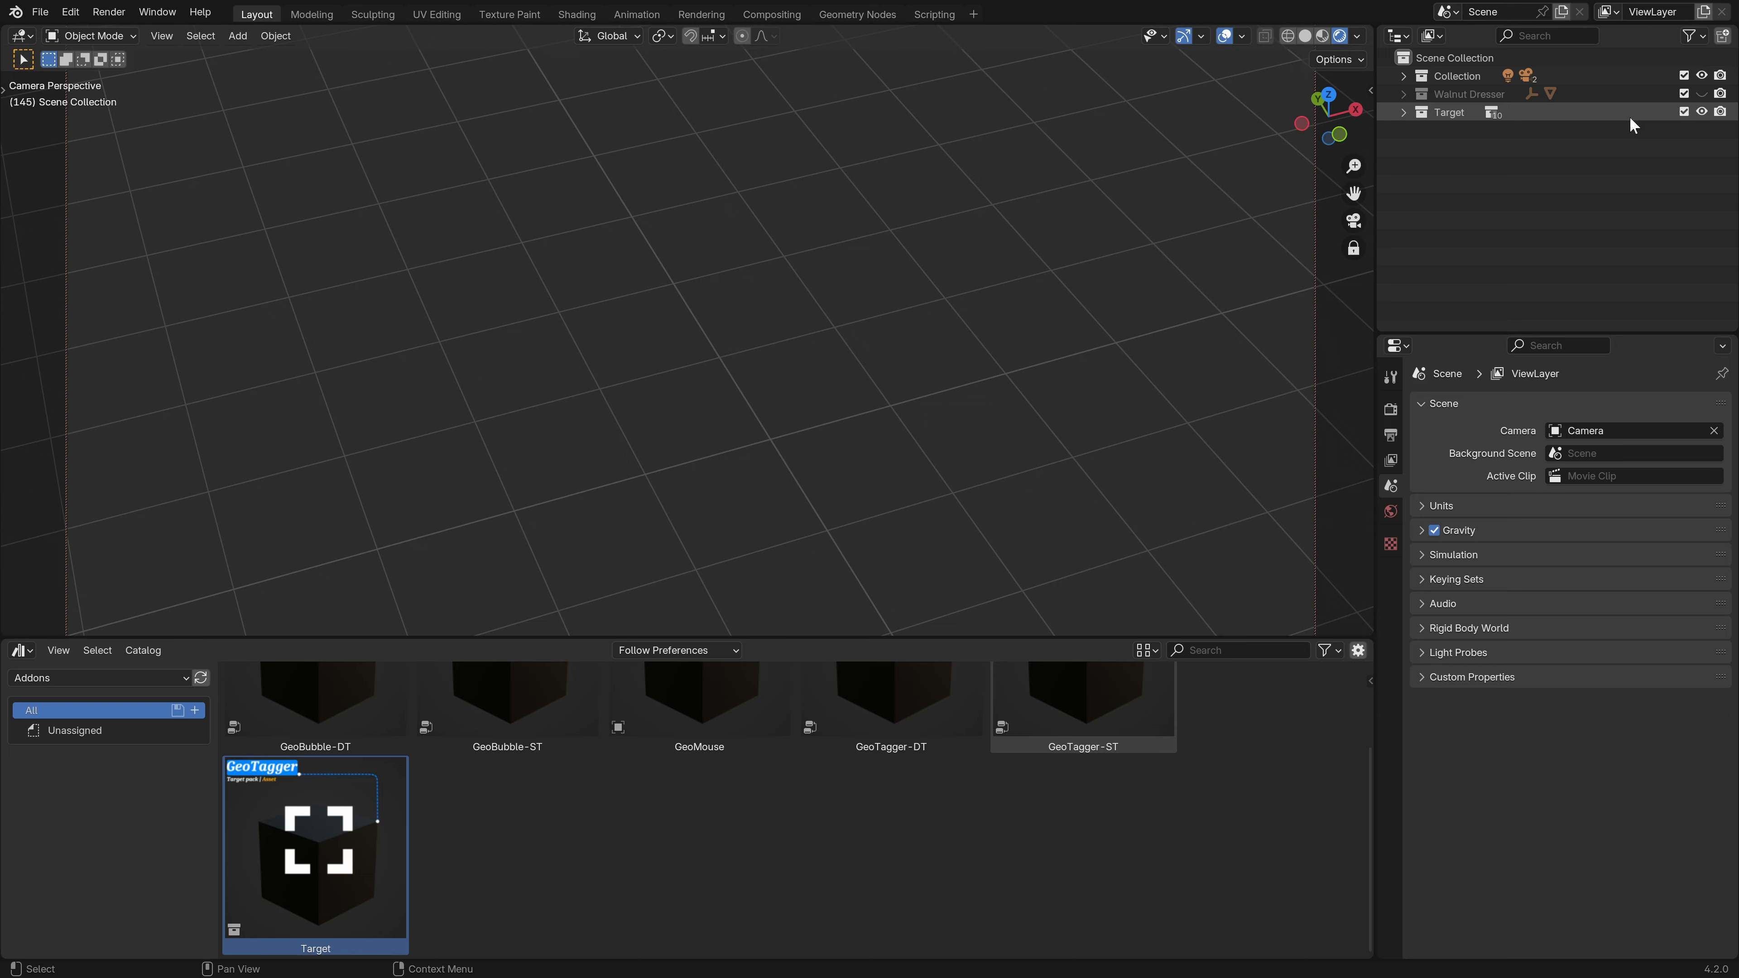
left_click(1684, 111)
left_click(1702, 94)
left_click(802, 306)
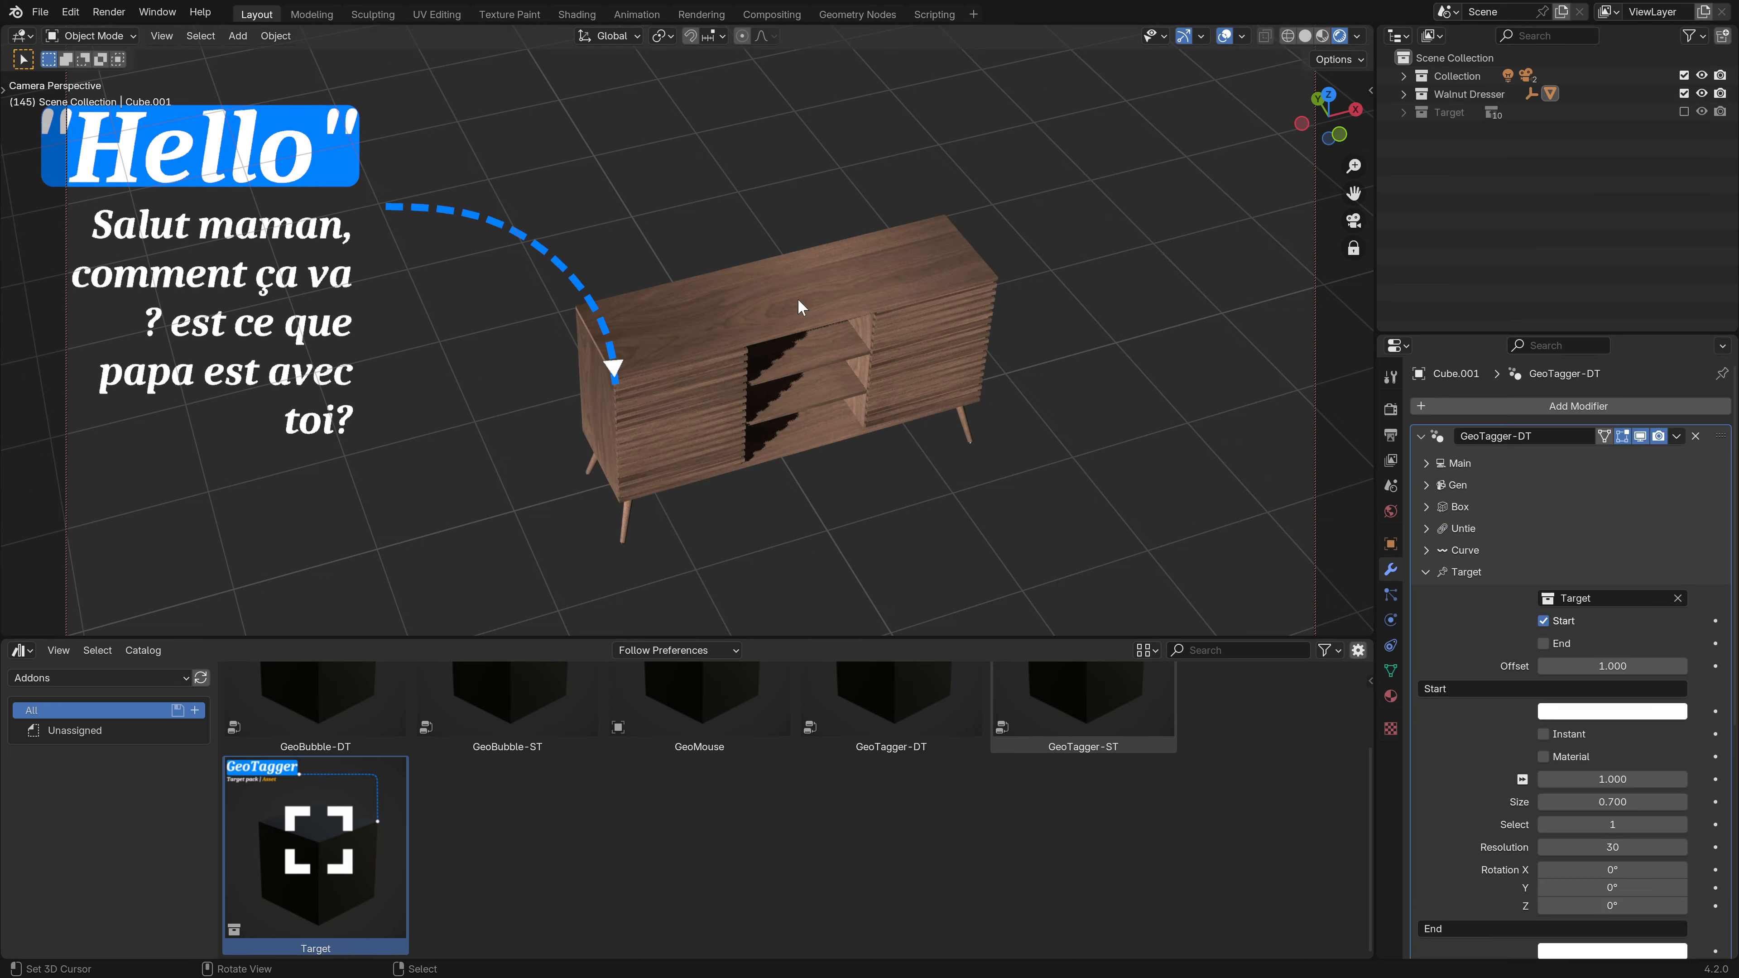
- Enlarge the modifier settings area and set the Start target's Select value to 5
mouse_move(821, 370)
middle_mouse_down()
mouse_move(857, 454)
mouse_move(829, 387)
middle_mouse_up()
left_click_drag(1500, 333, 1551, 6)
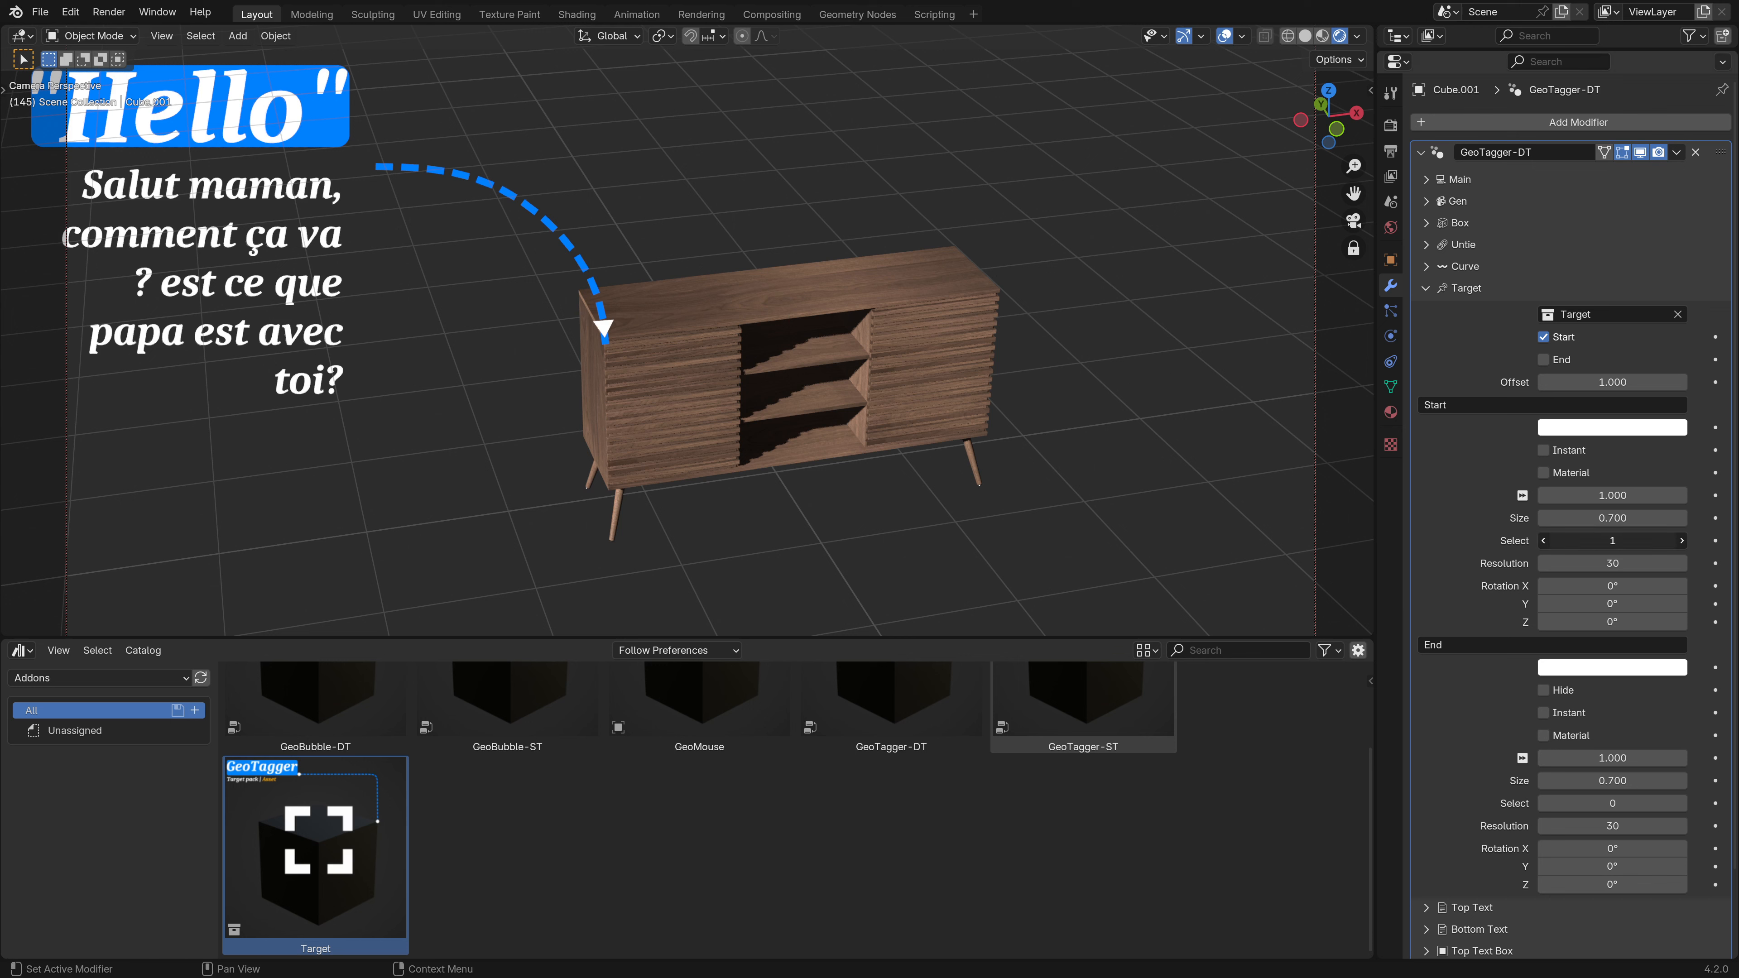
key("Return")
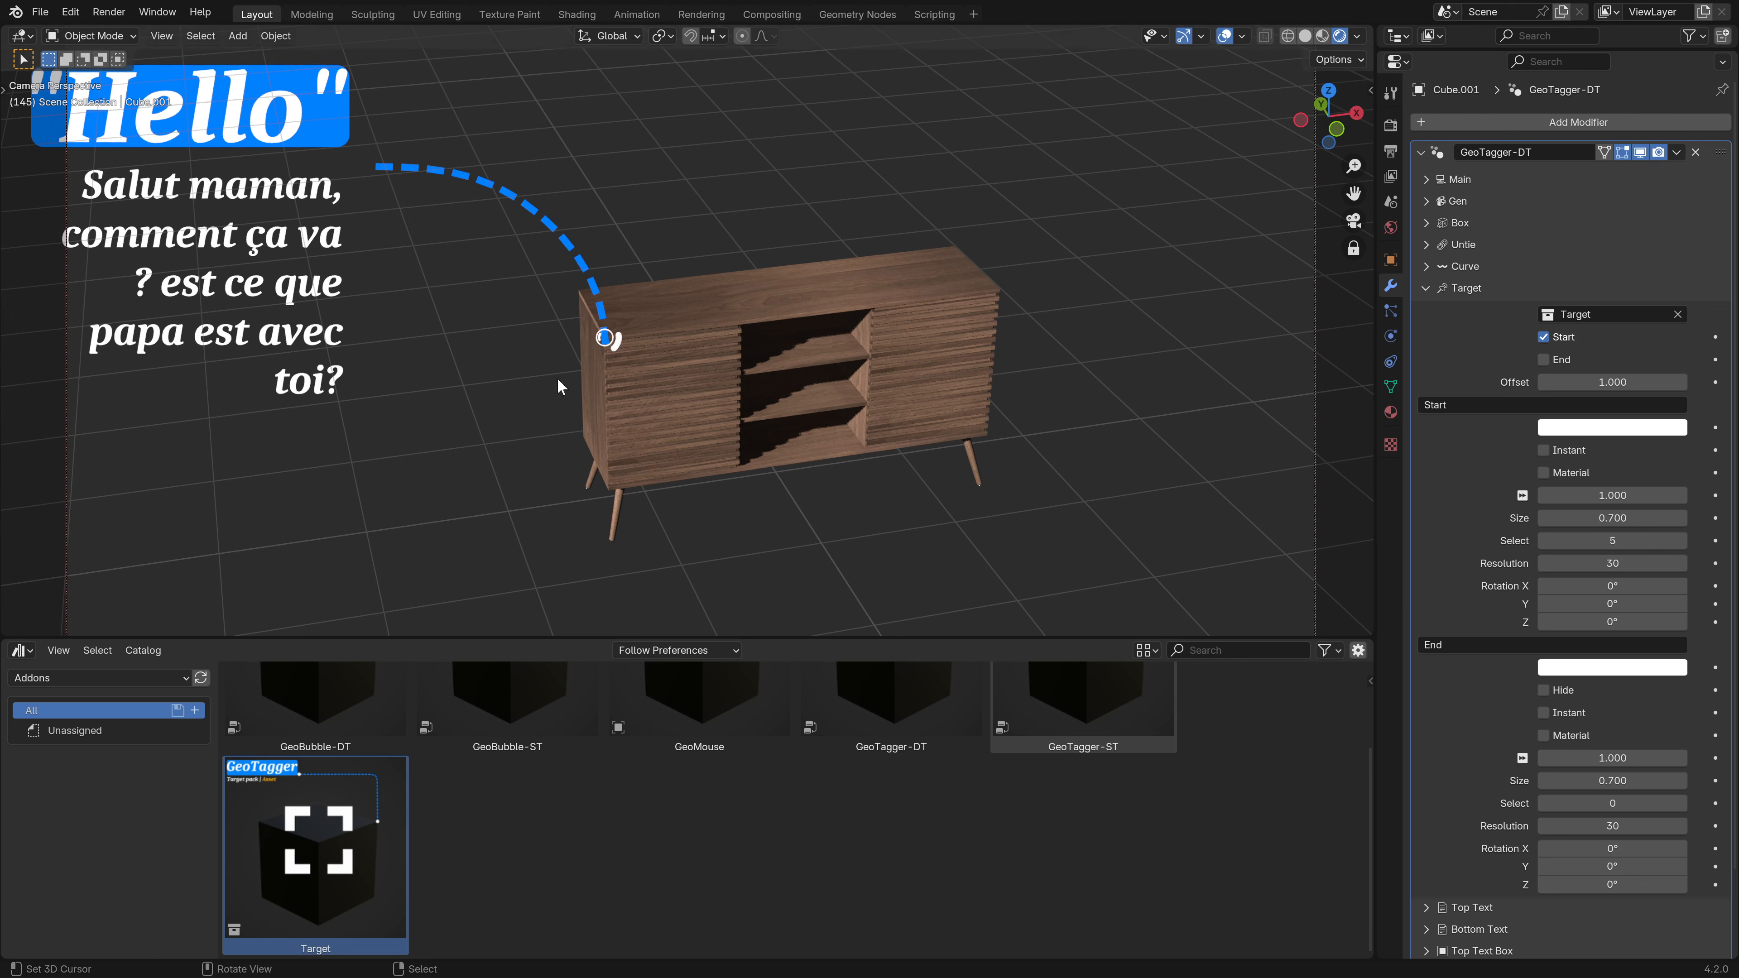
- Set the Start target's Size to 1 in the GeoTagger-DT modifier
middle_click_drag(562, 378, 705, 409)
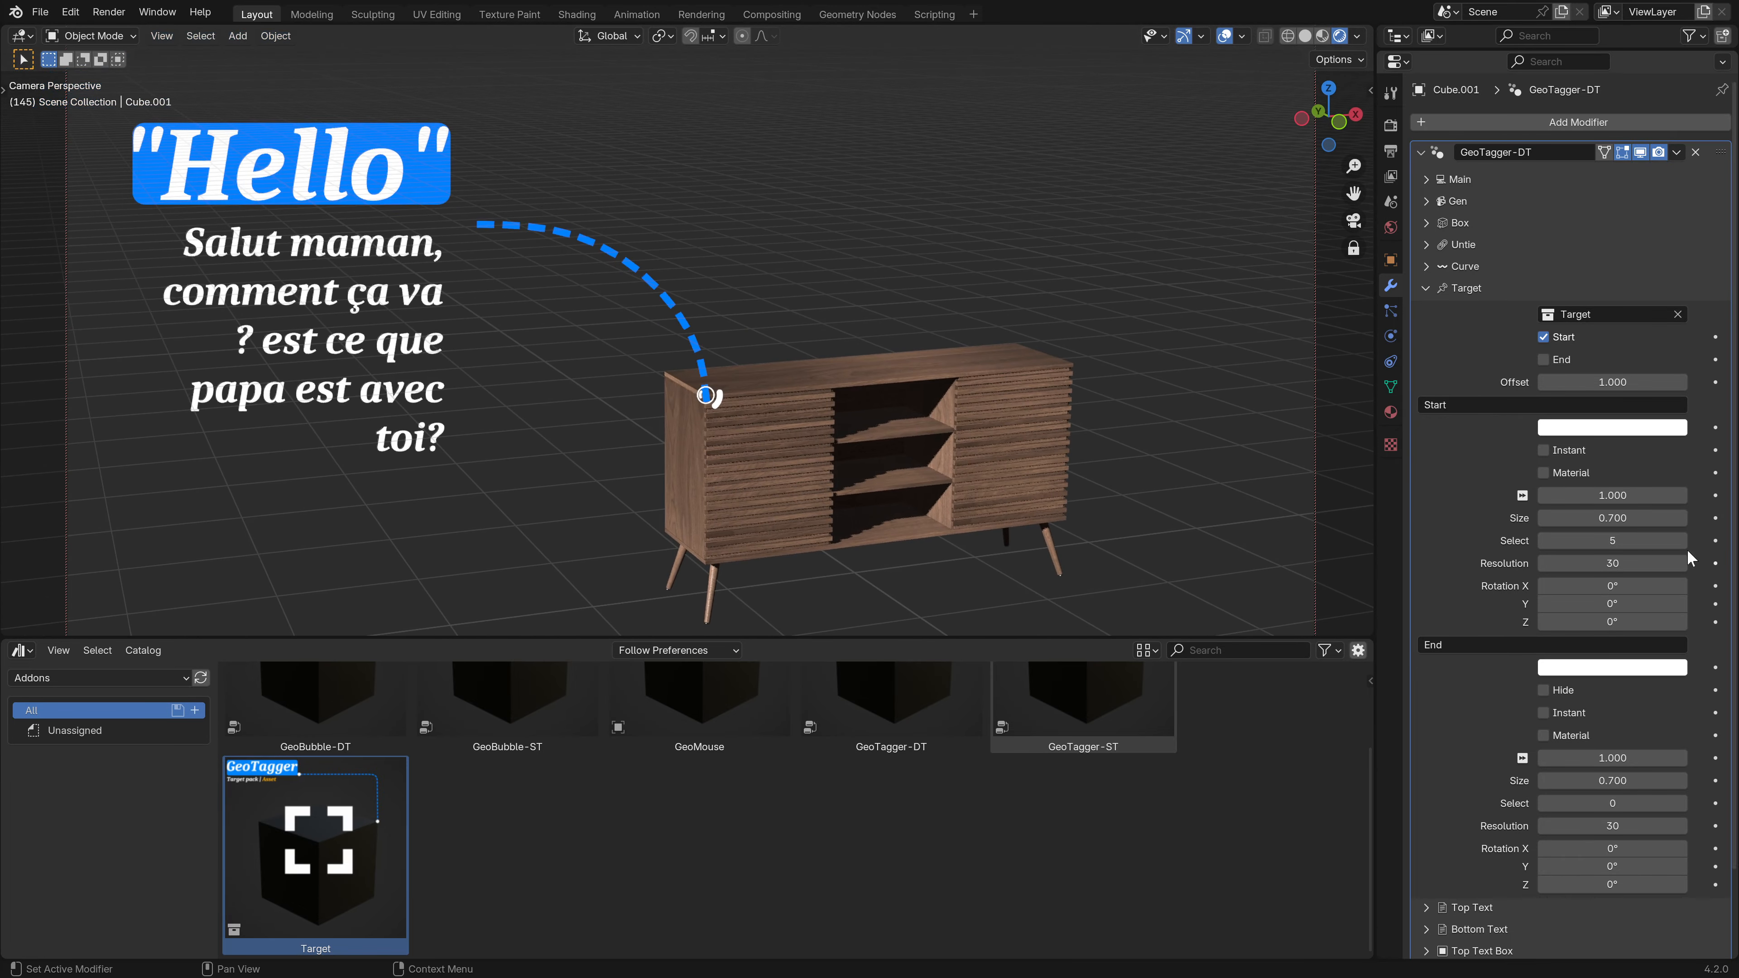
left_click(1612, 518)
type("1")
key("Return")
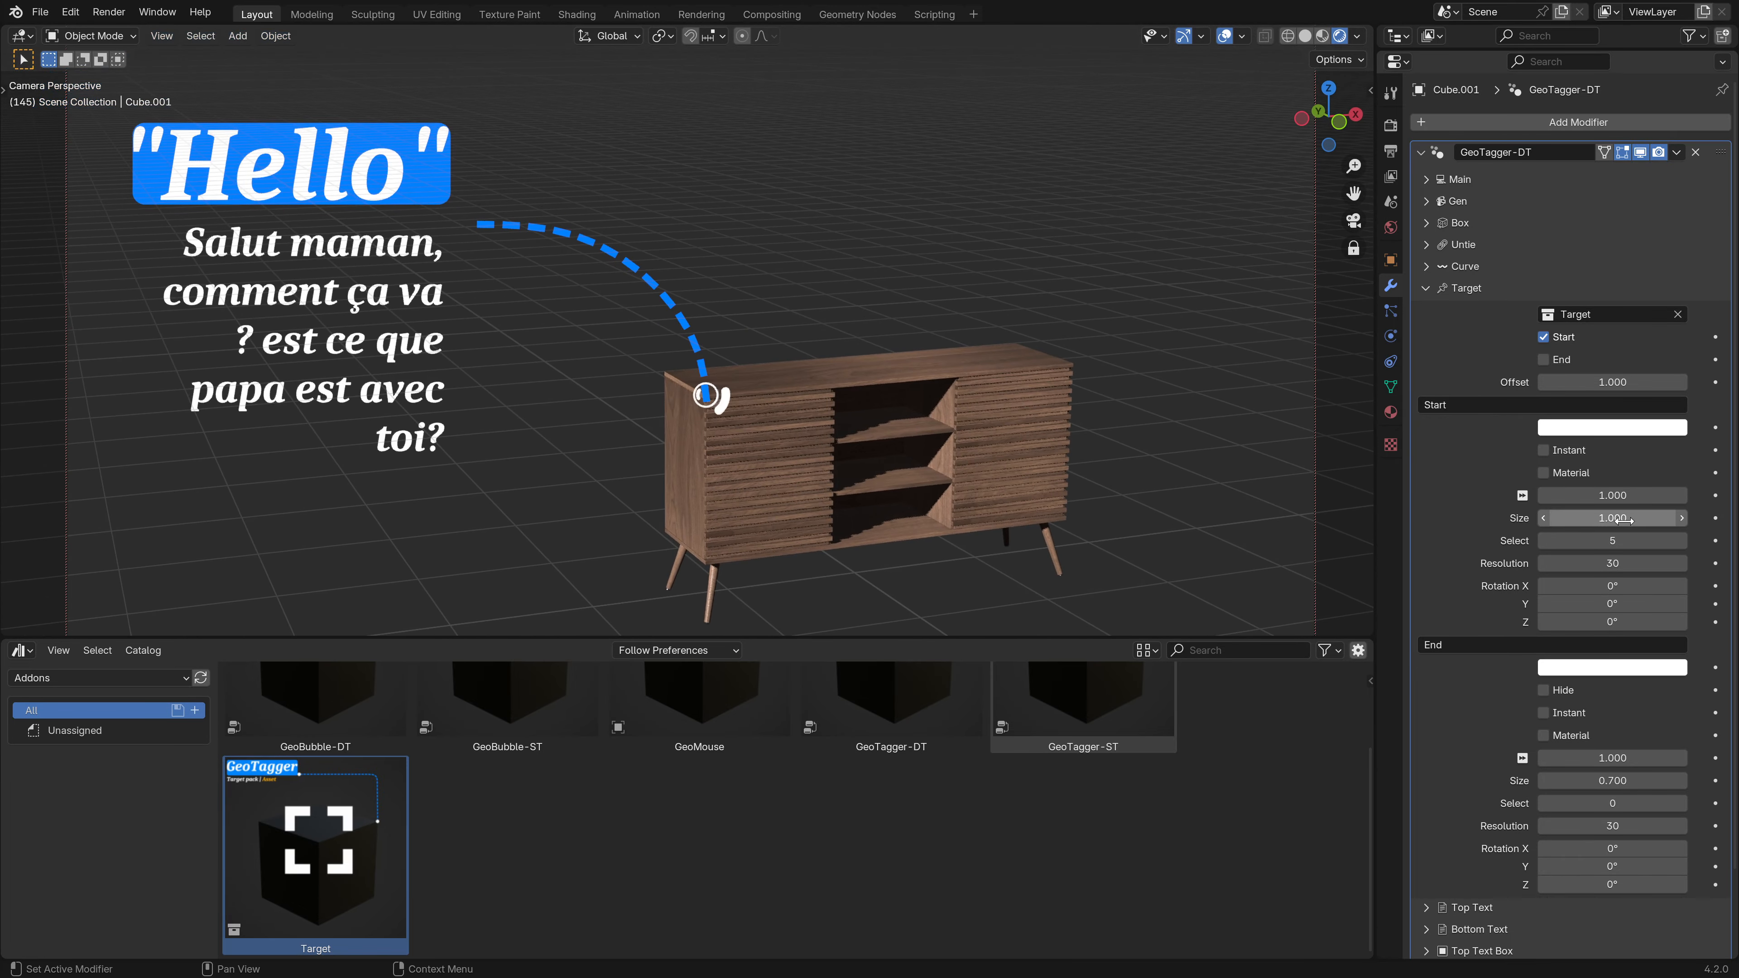
- Switch the Asset Browser area back to the Timeline and play the label animation from frame 1
left_click(17, 650)
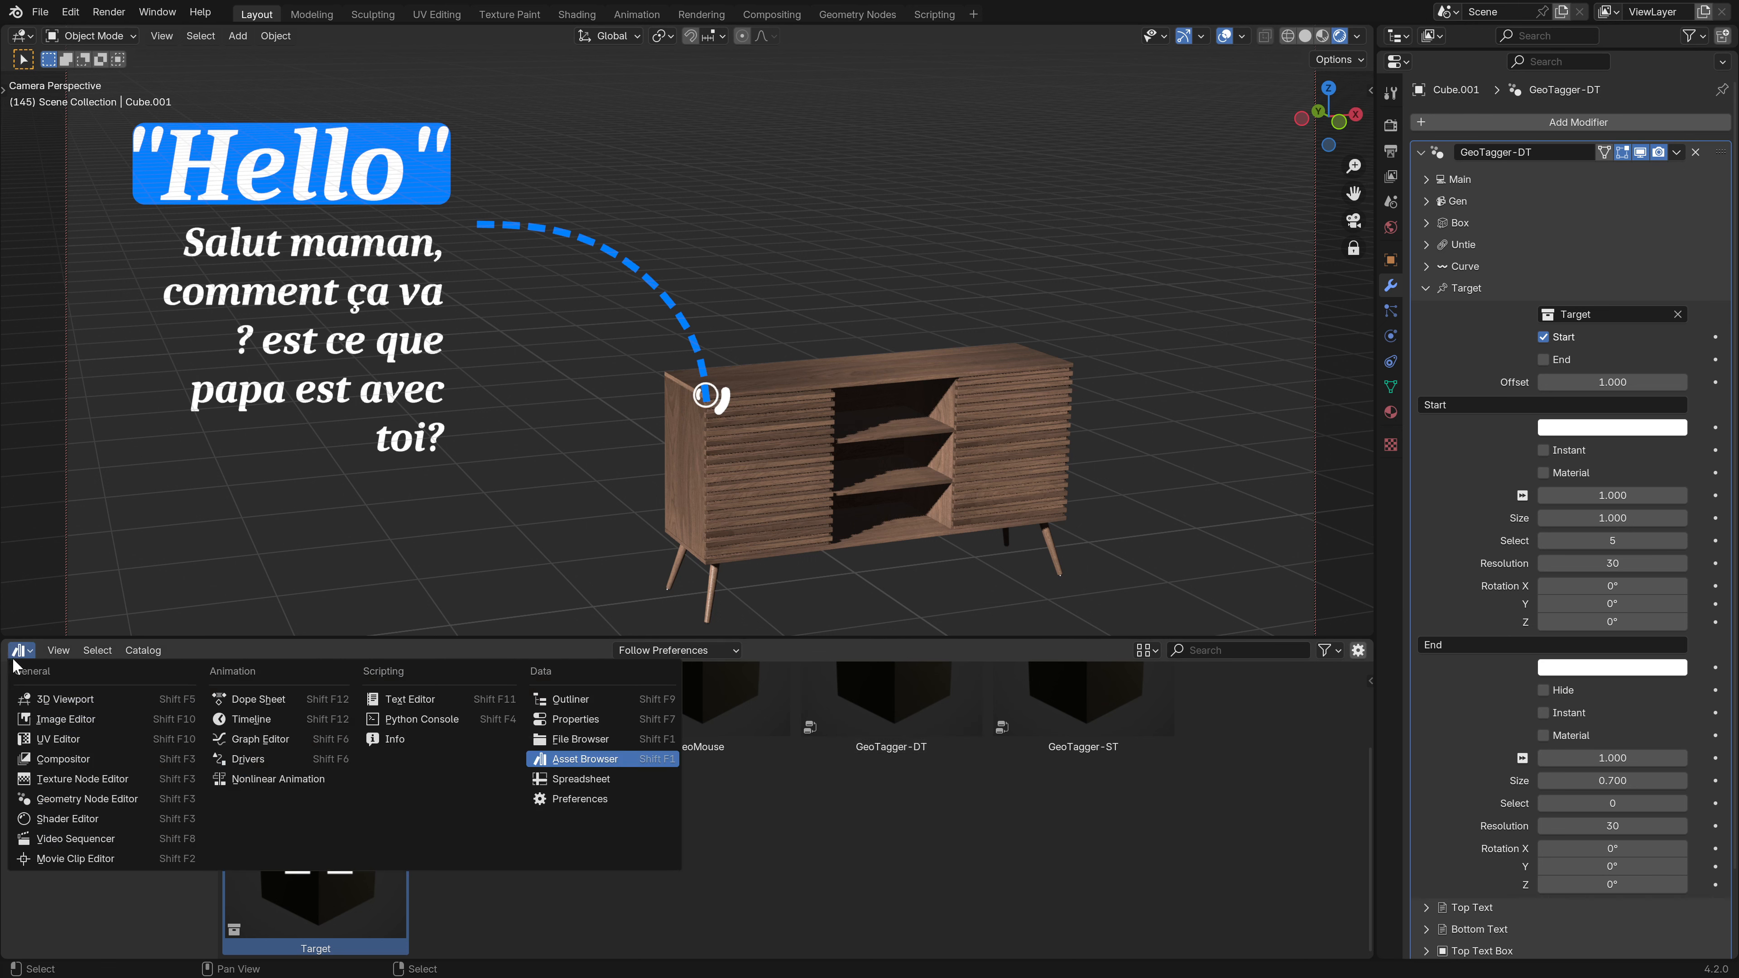
left_click(263, 709)
left_click(651, 651)
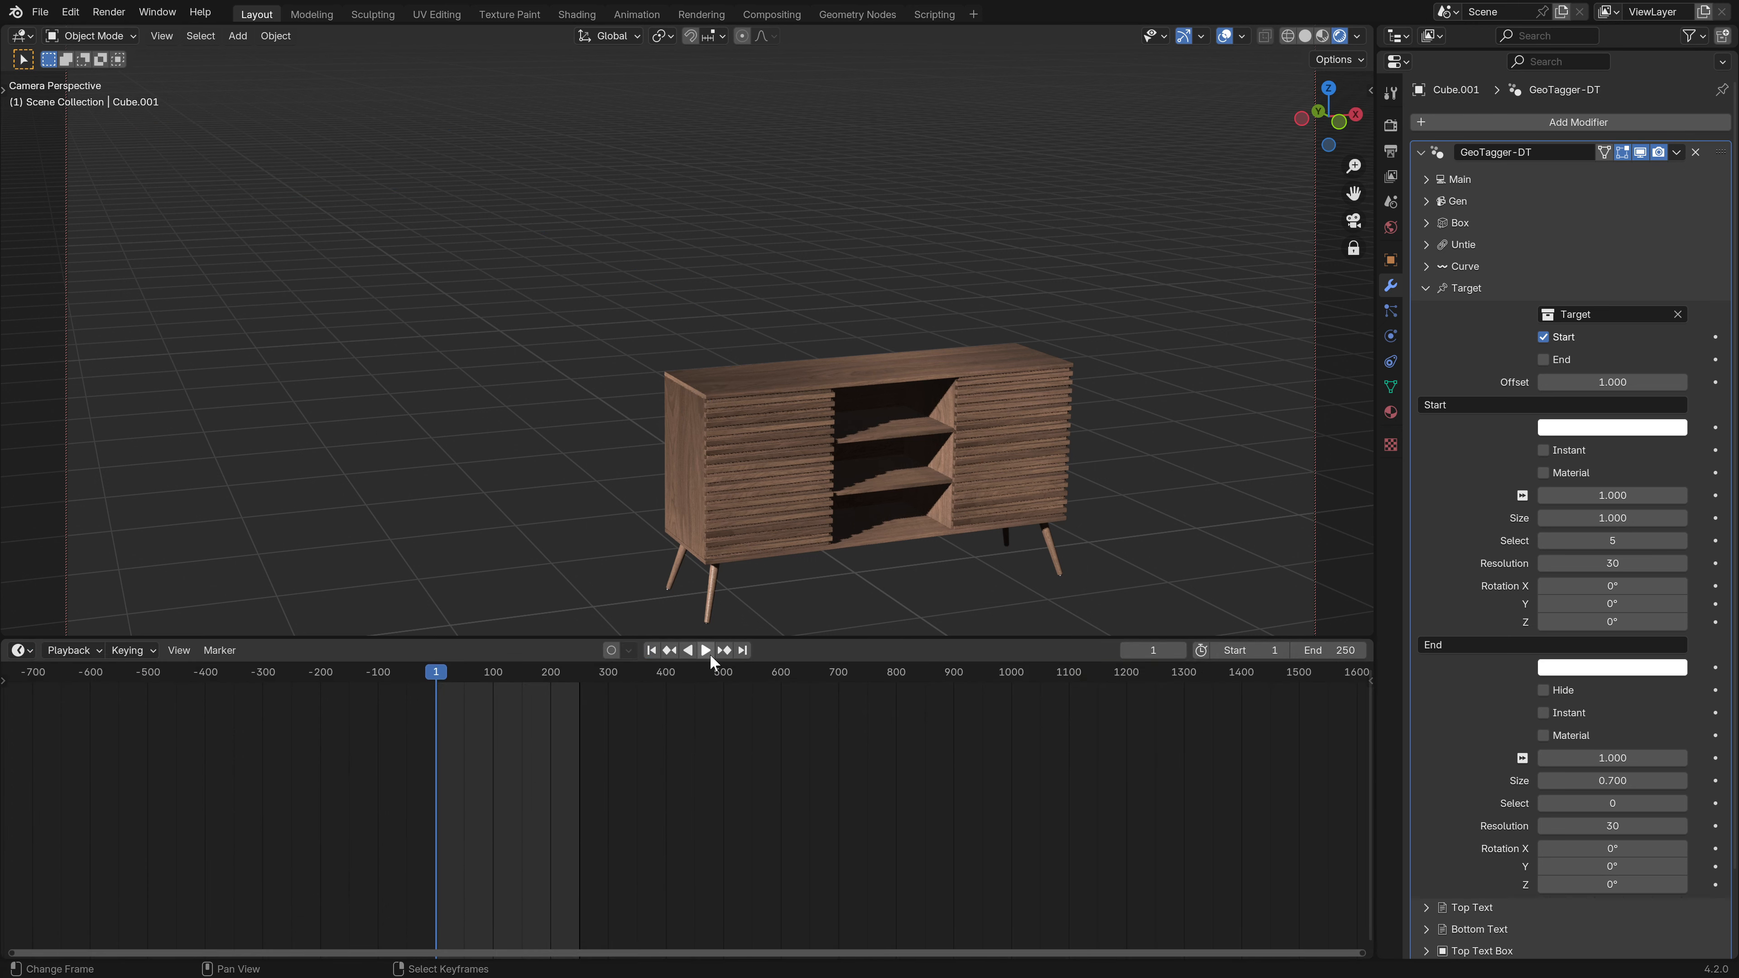
key("space")
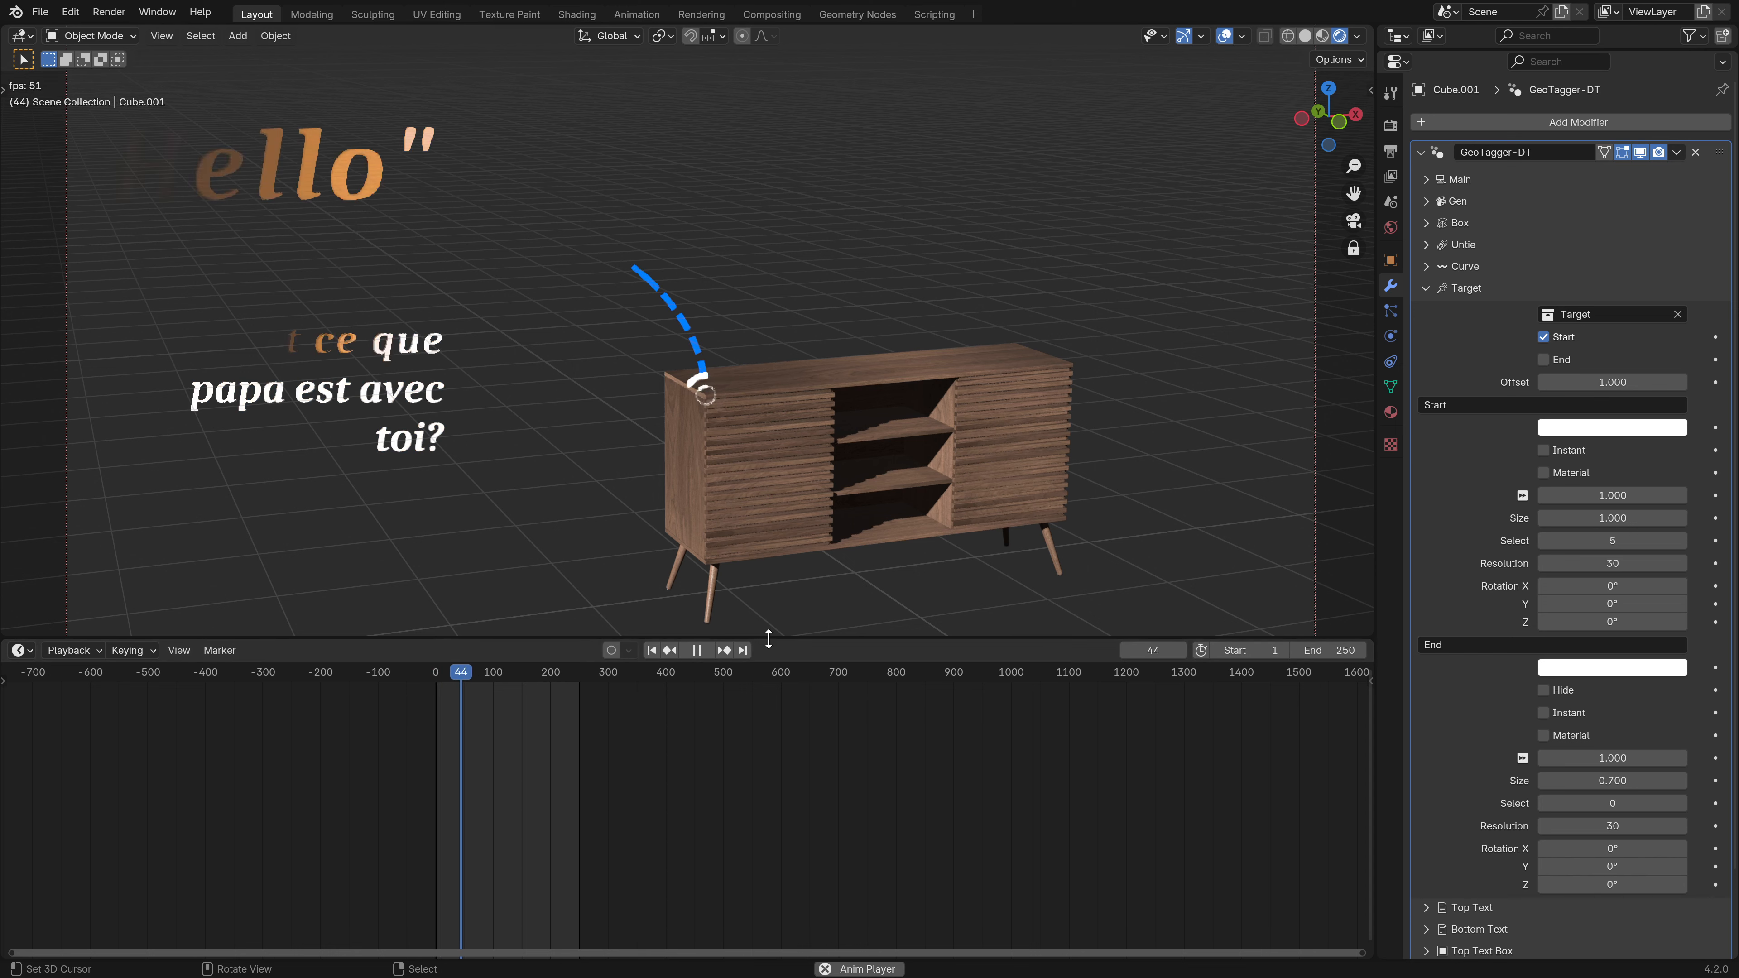
- Stop playback at frame 128 and preview the Start target shapes by raising Select to 10 and returning it to 5
key("space")
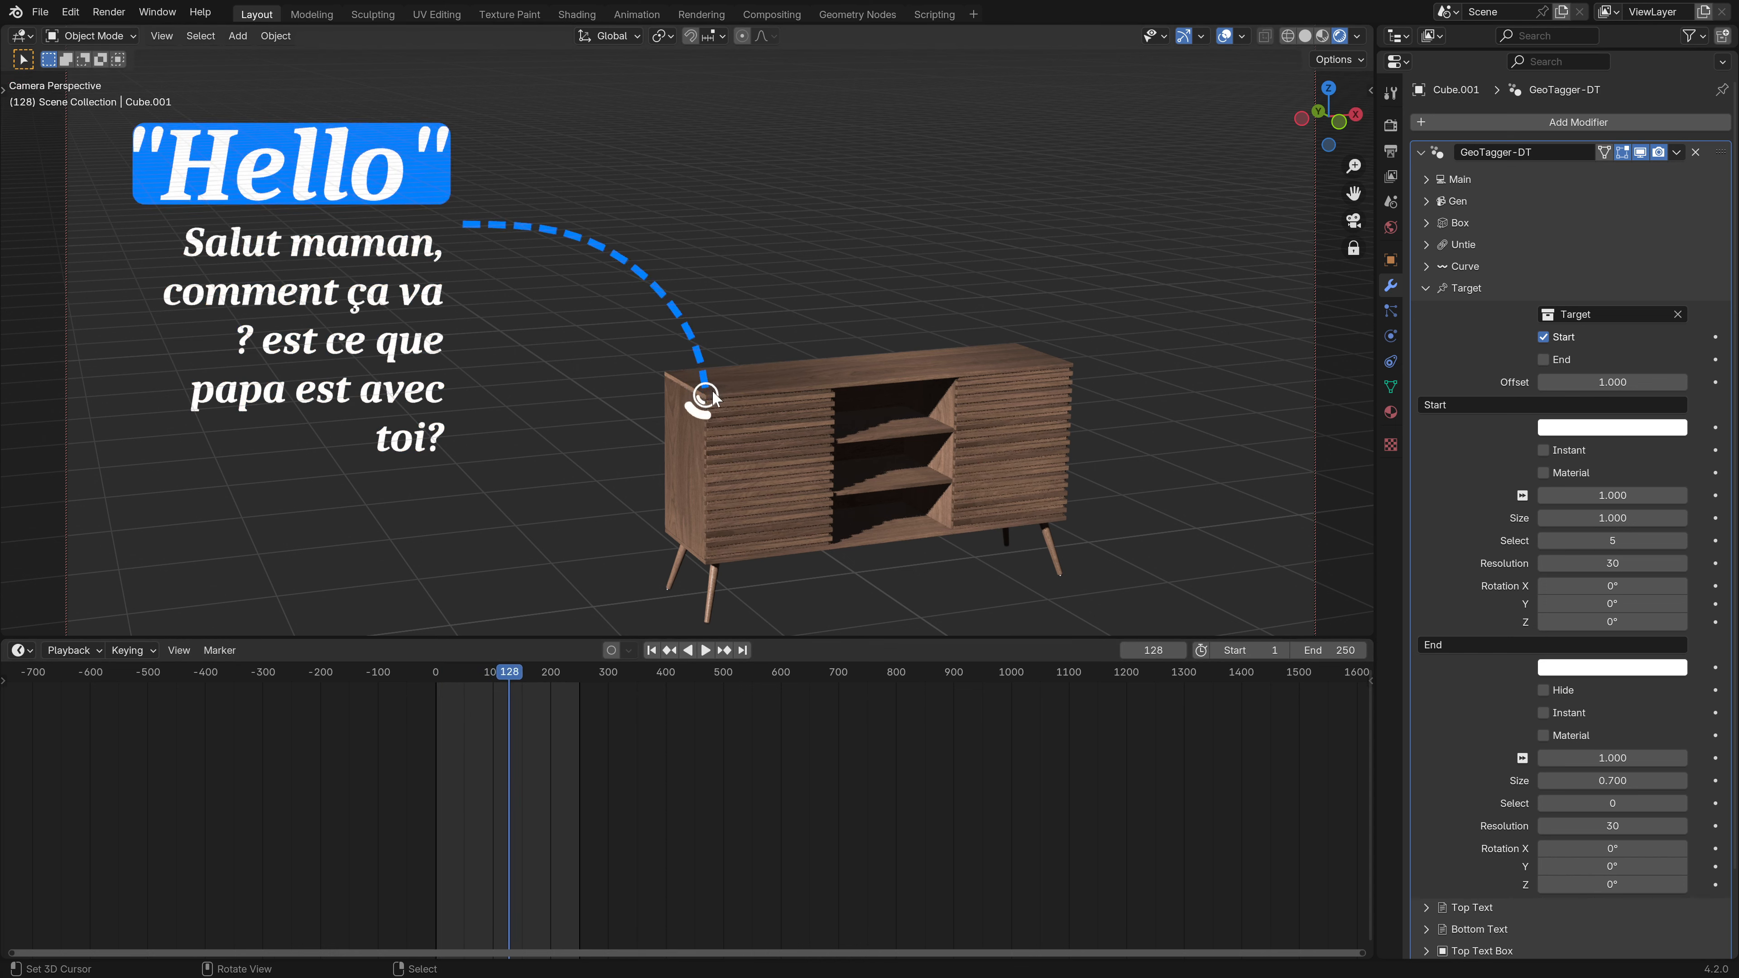
left_click(1682, 541)
left_click(1682, 541)
left_click(1682, 540)
left_click(1682, 540)
left_click(1682, 540)
left_click(1682, 541)
left_click(1544, 541)
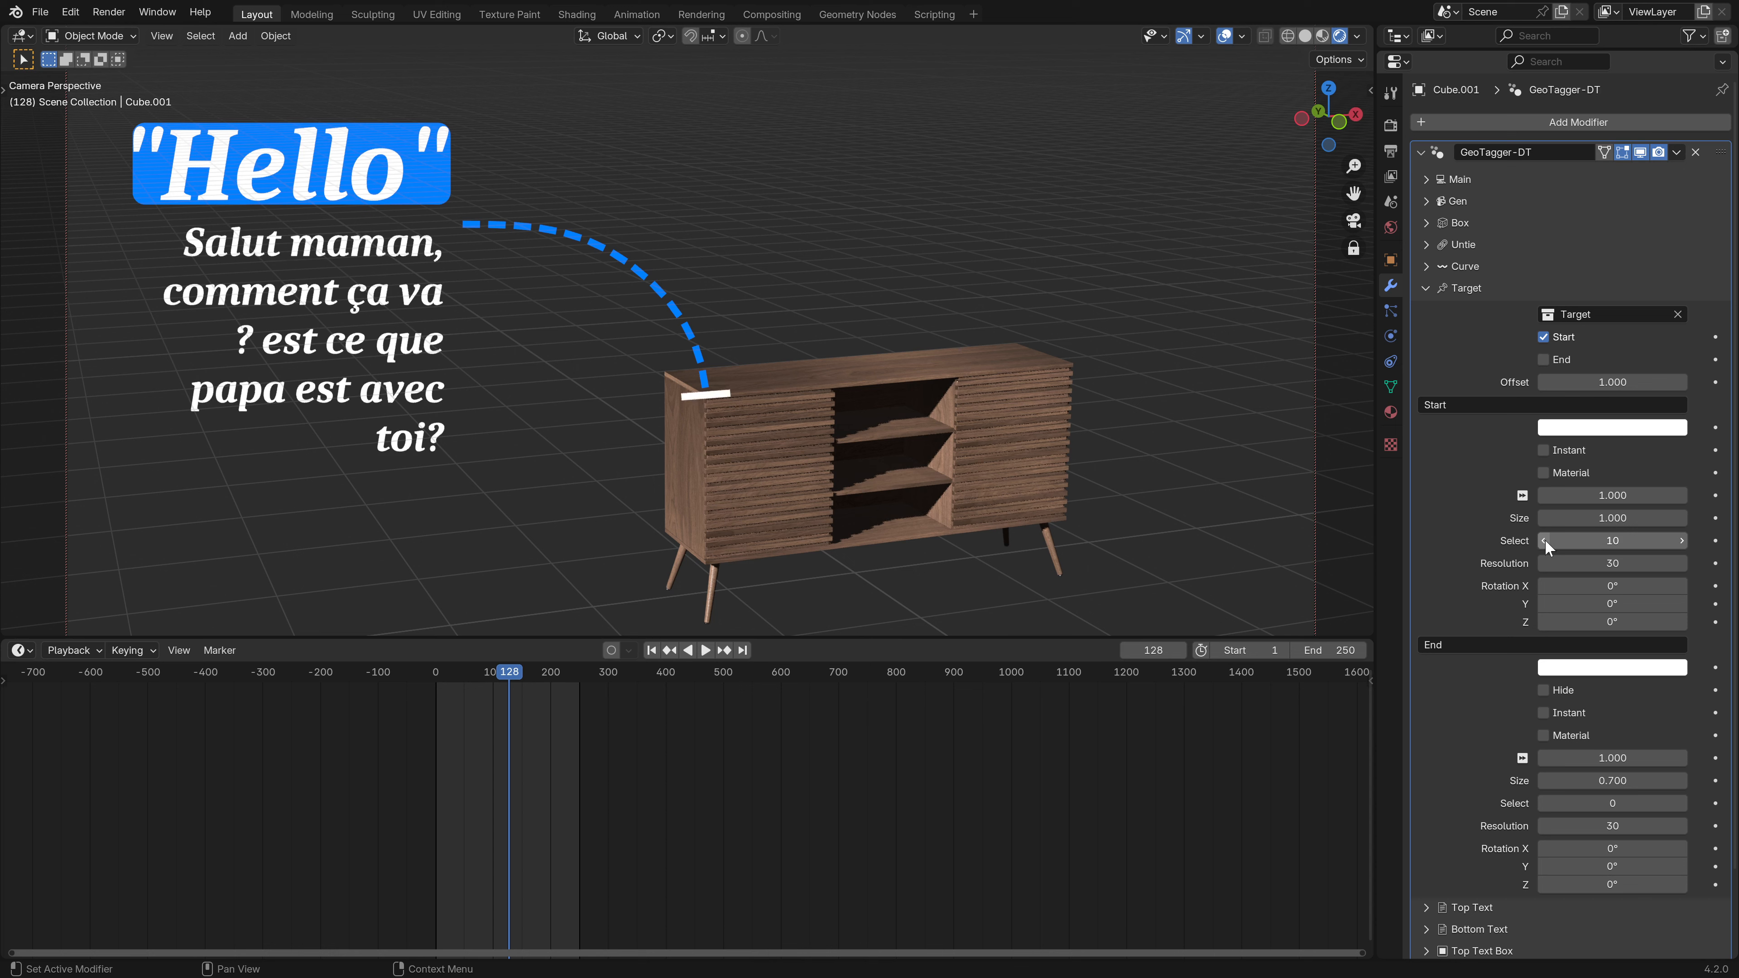
left_click(1544, 540)
left_click(1543, 540)
left_click(1543, 540)
left_click(1543, 540)
left_click(1543, 541)
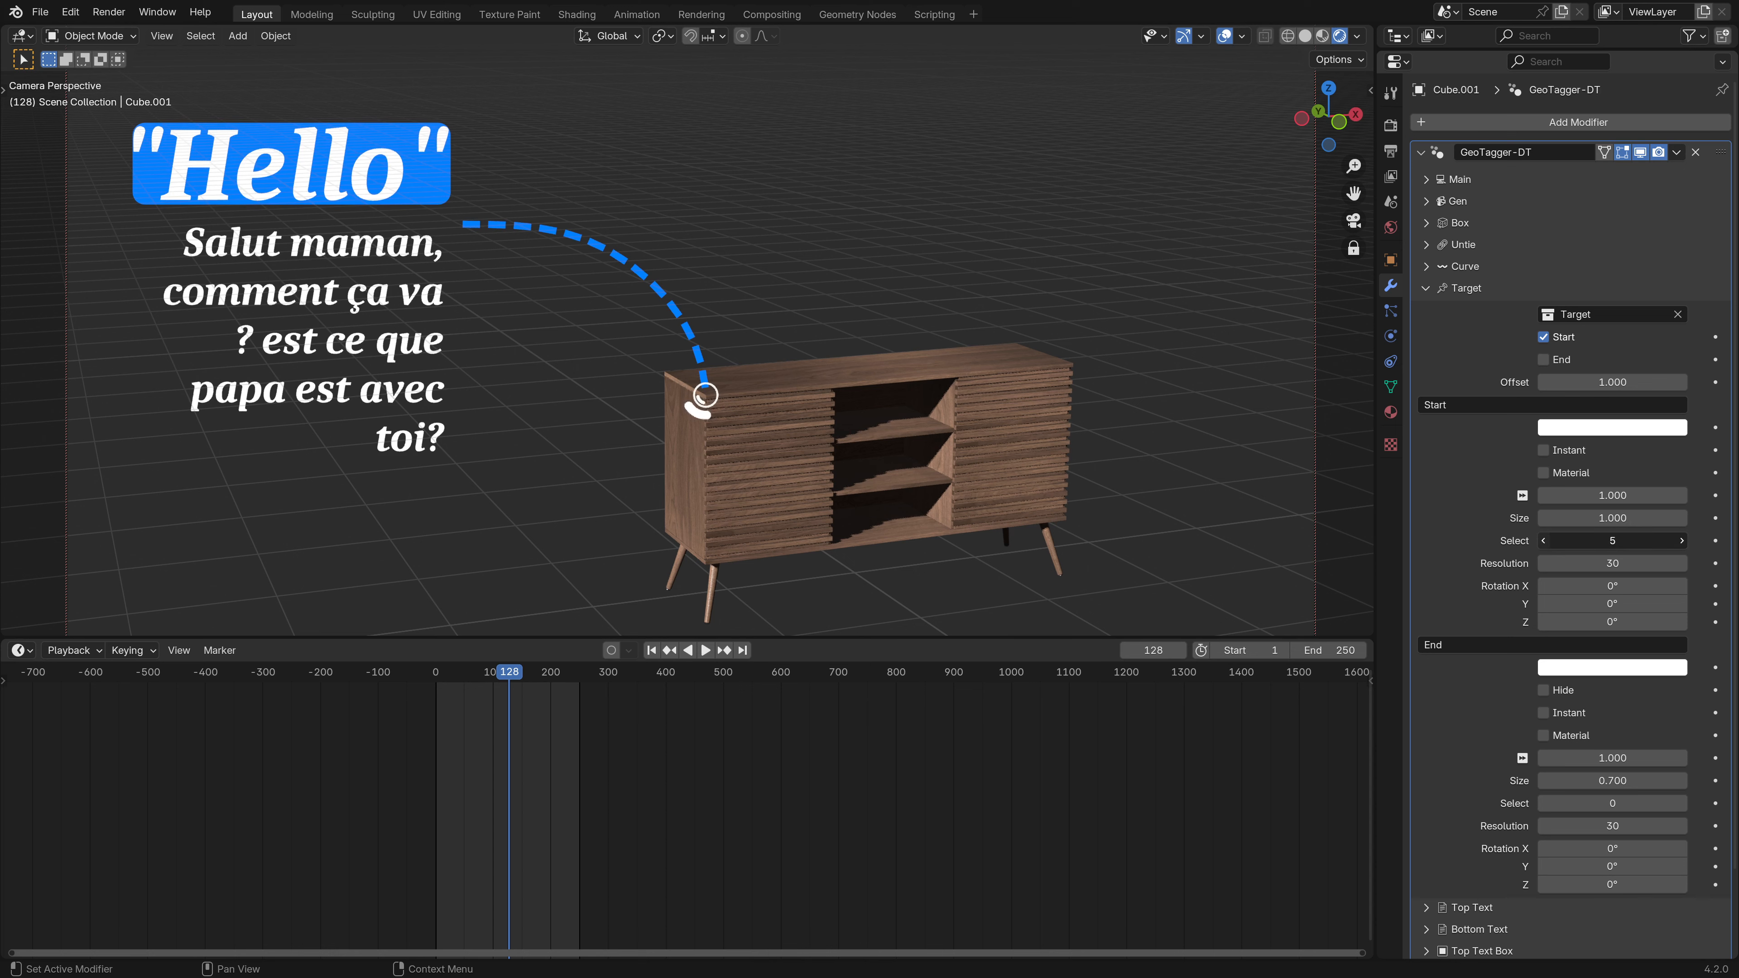
- Preview the other Start target shapes by lowering Select to 0, raising it to 7 and returning it to 0
left_click(1544, 541)
left_click(1543, 540)
left_click(1544, 540)
left_click(1544, 541)
left_click(1543, 540)
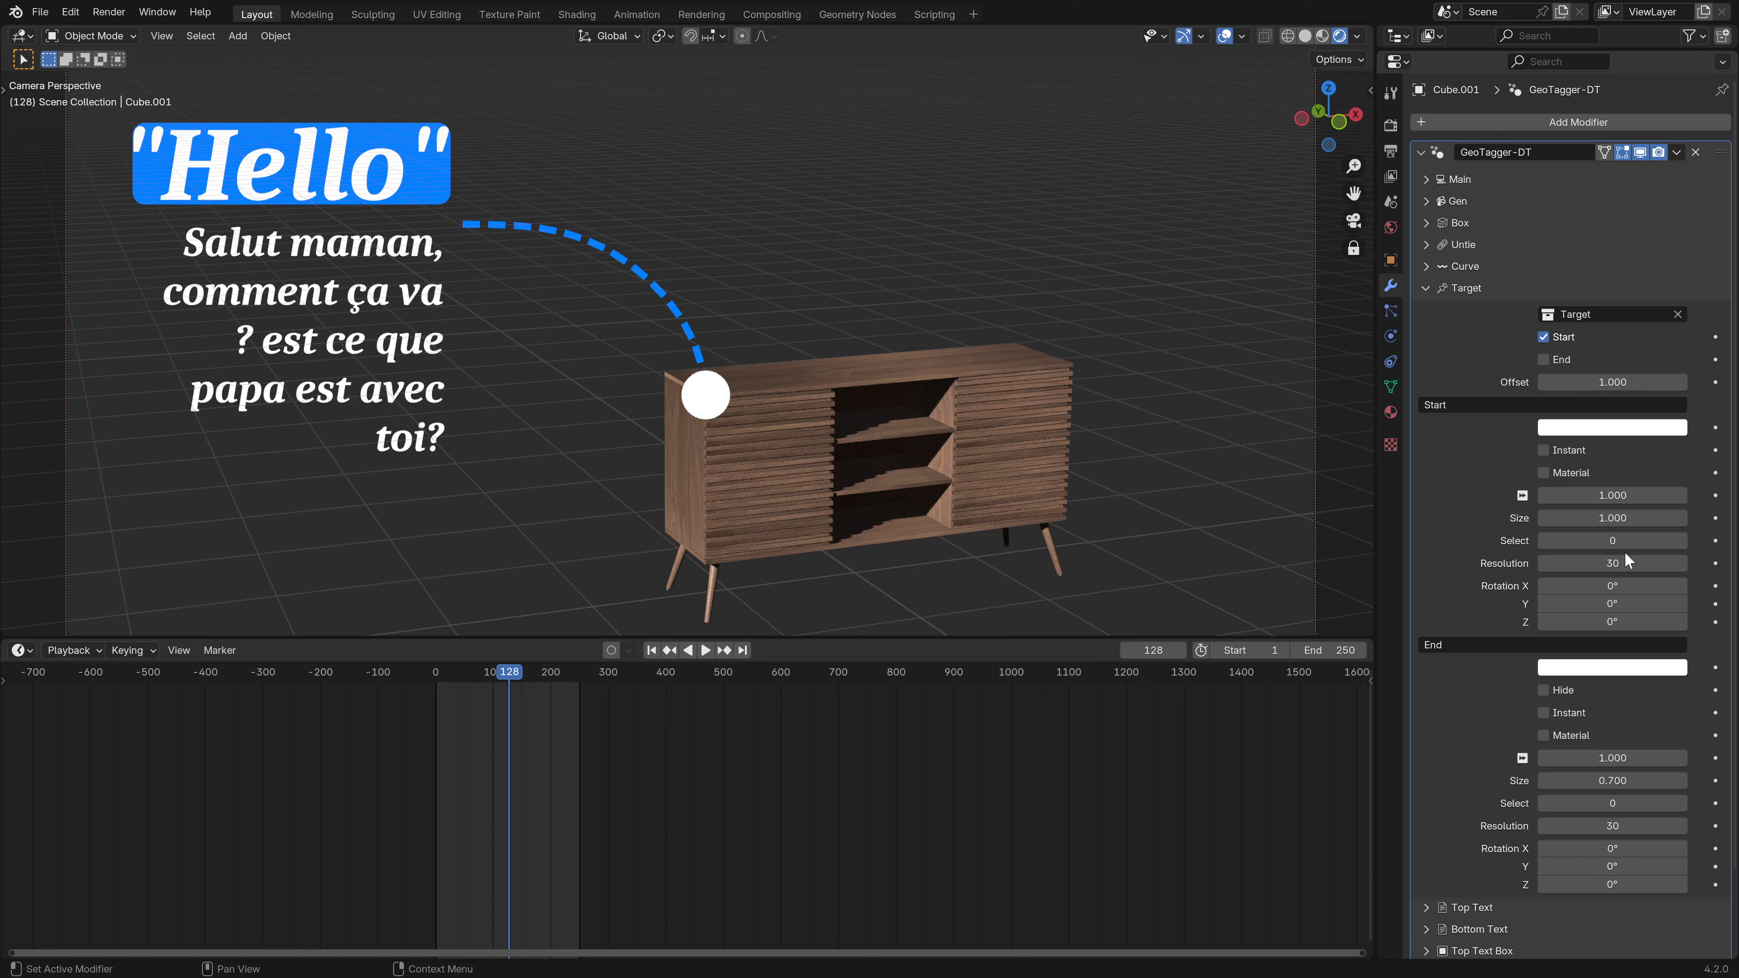
left_click(1681, 540)
left_click(1683, 541)
left_click(1682, 541)
left_click(1683, 541)
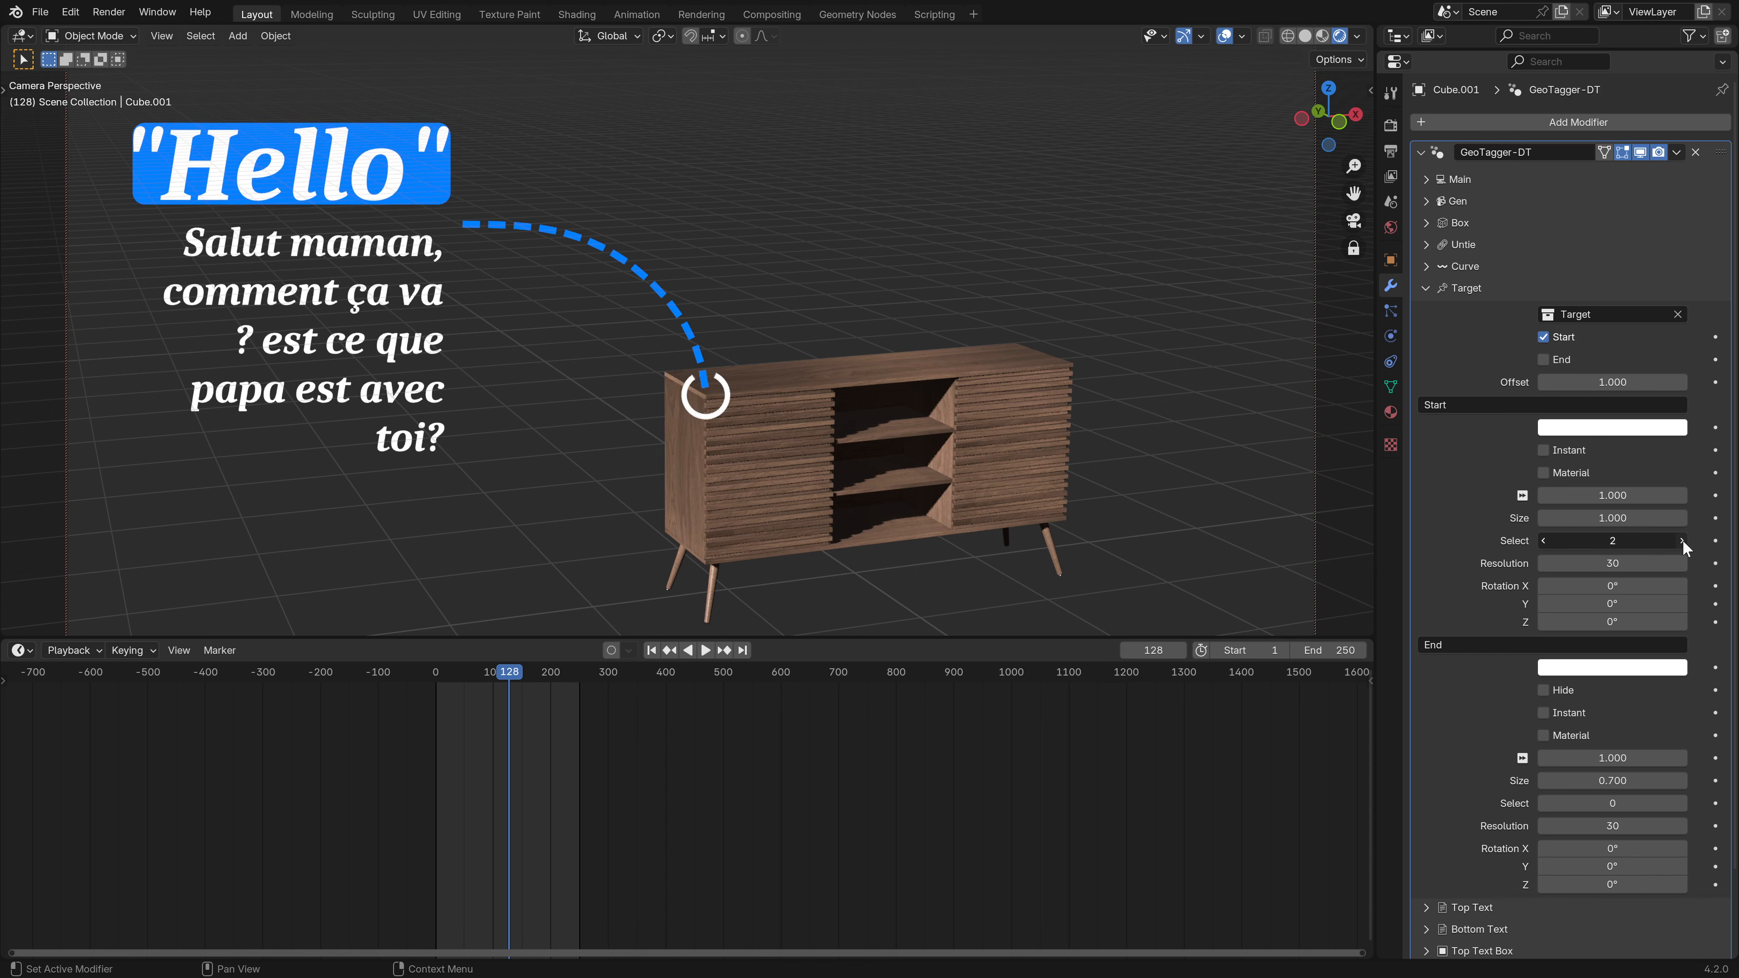
left_click(1683, 541)
left_click(1682, 540)
left_click(1682, 541)
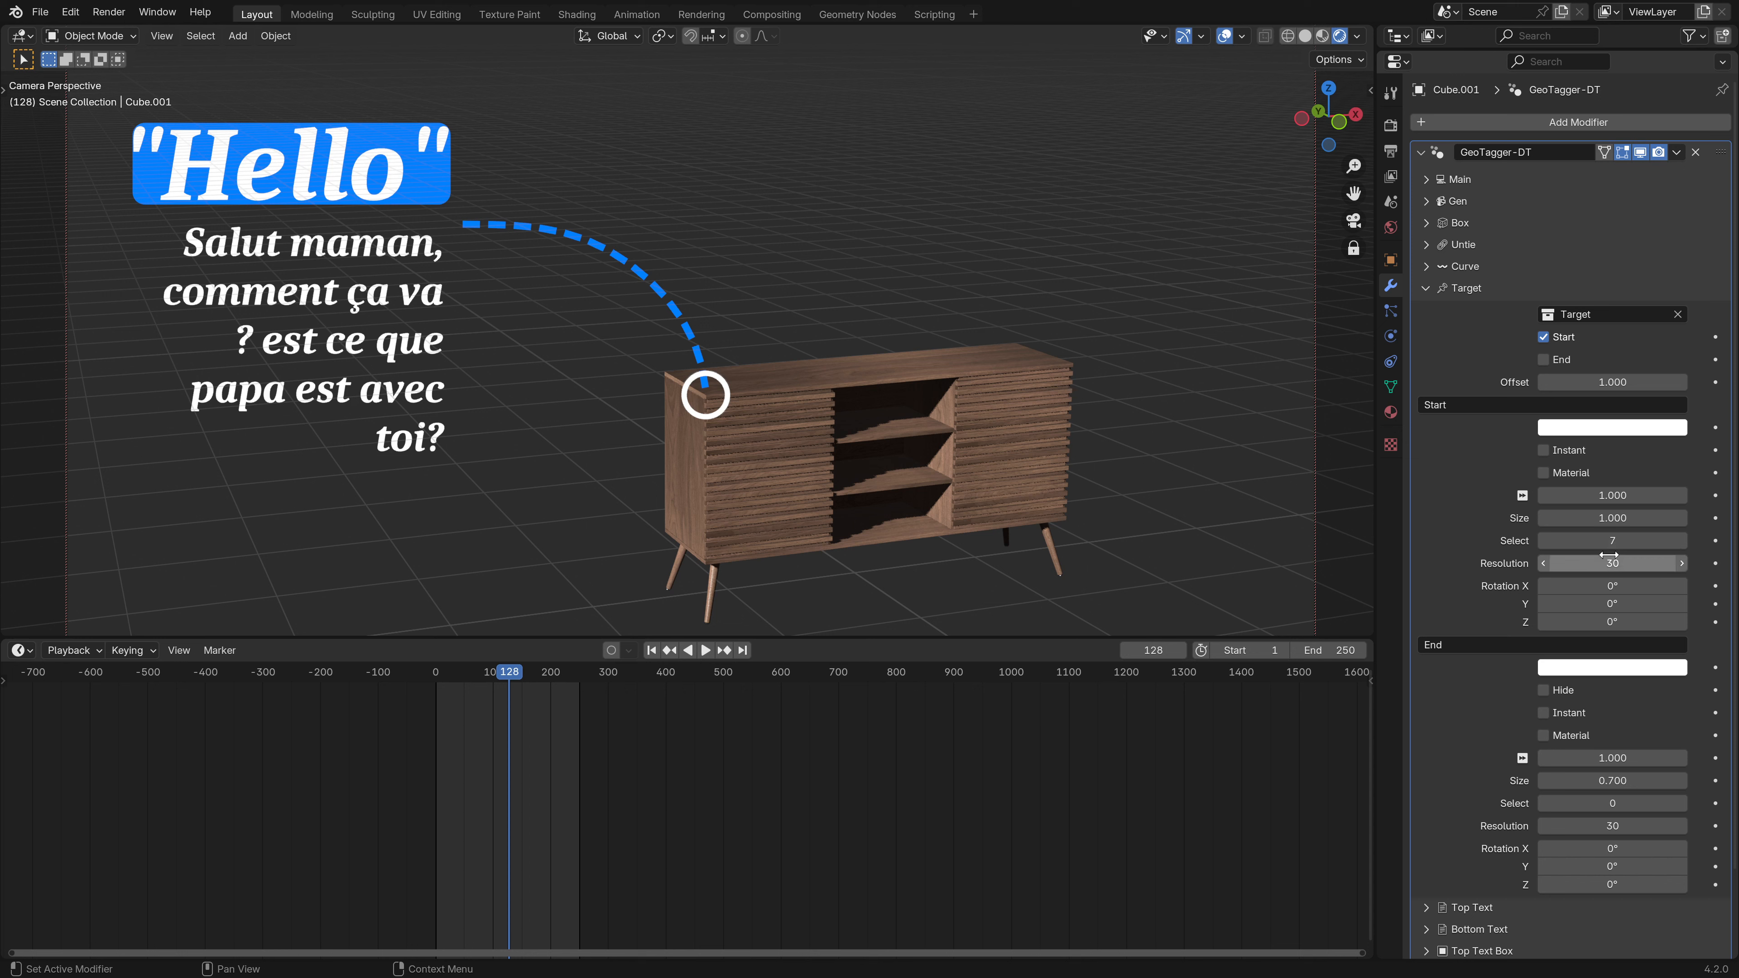
left_click_drag(1609, 541, 1543, 541)
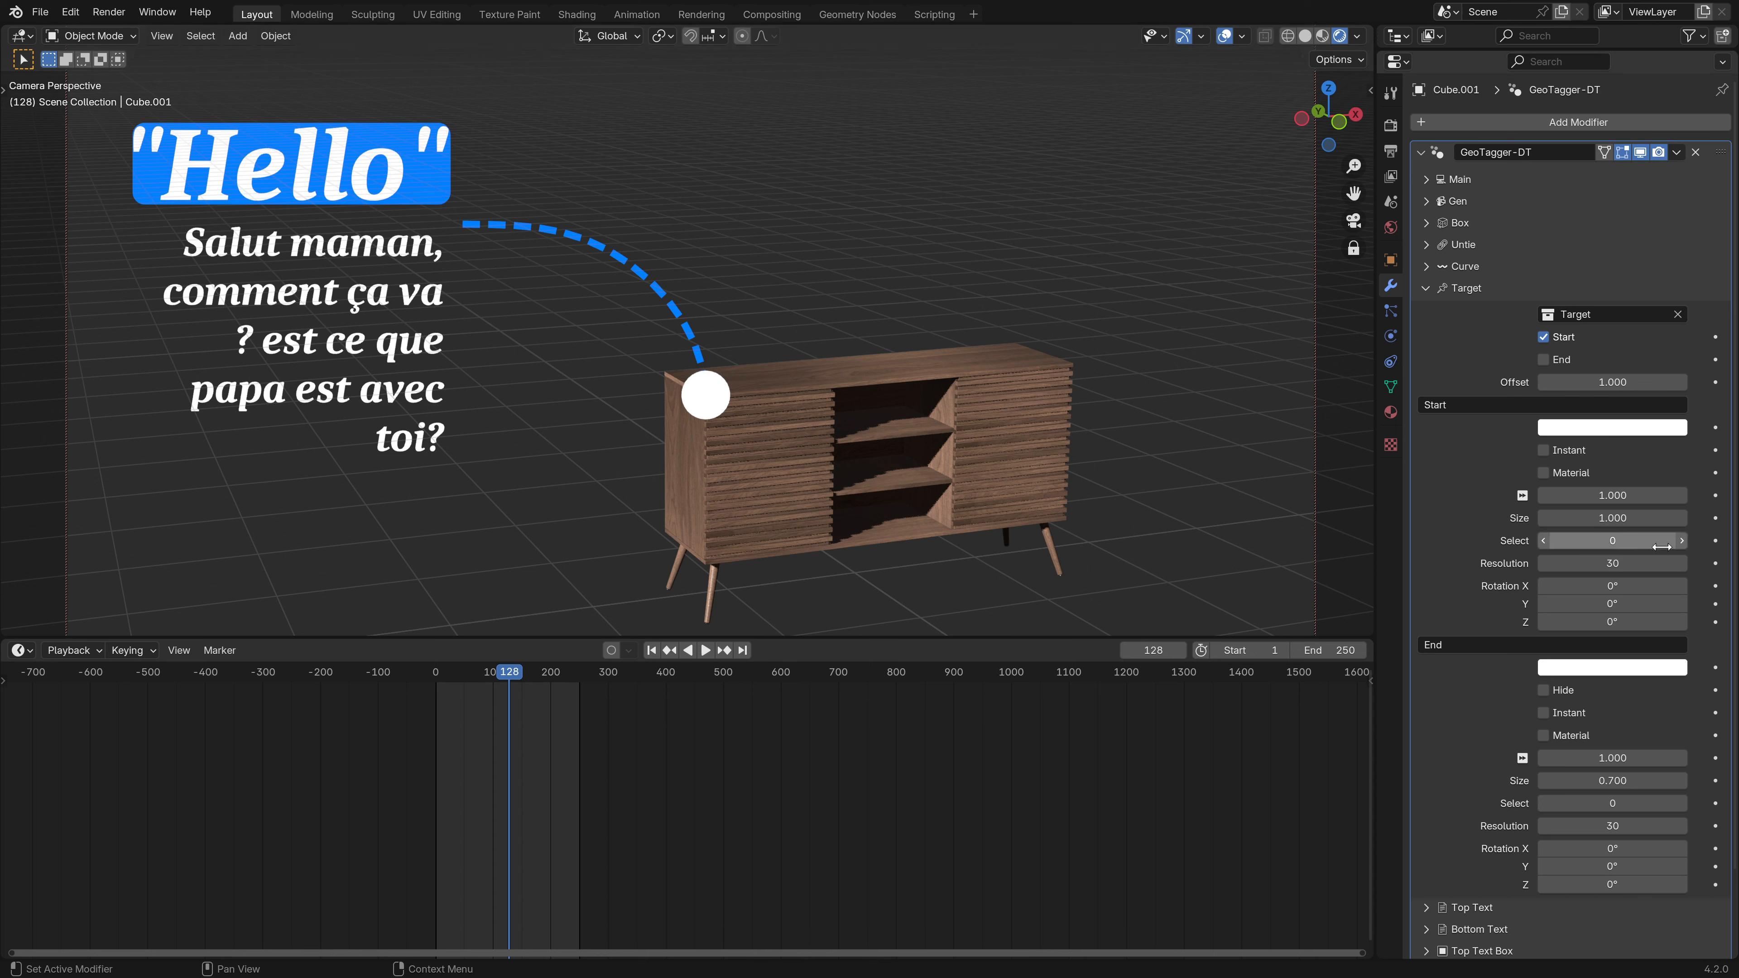
- Set the Start target's Select value back to 5 in the GeoTagger-DT modifier
left_click(1681, 540)
left_click(1683, 540)
left_click(1683, 541)
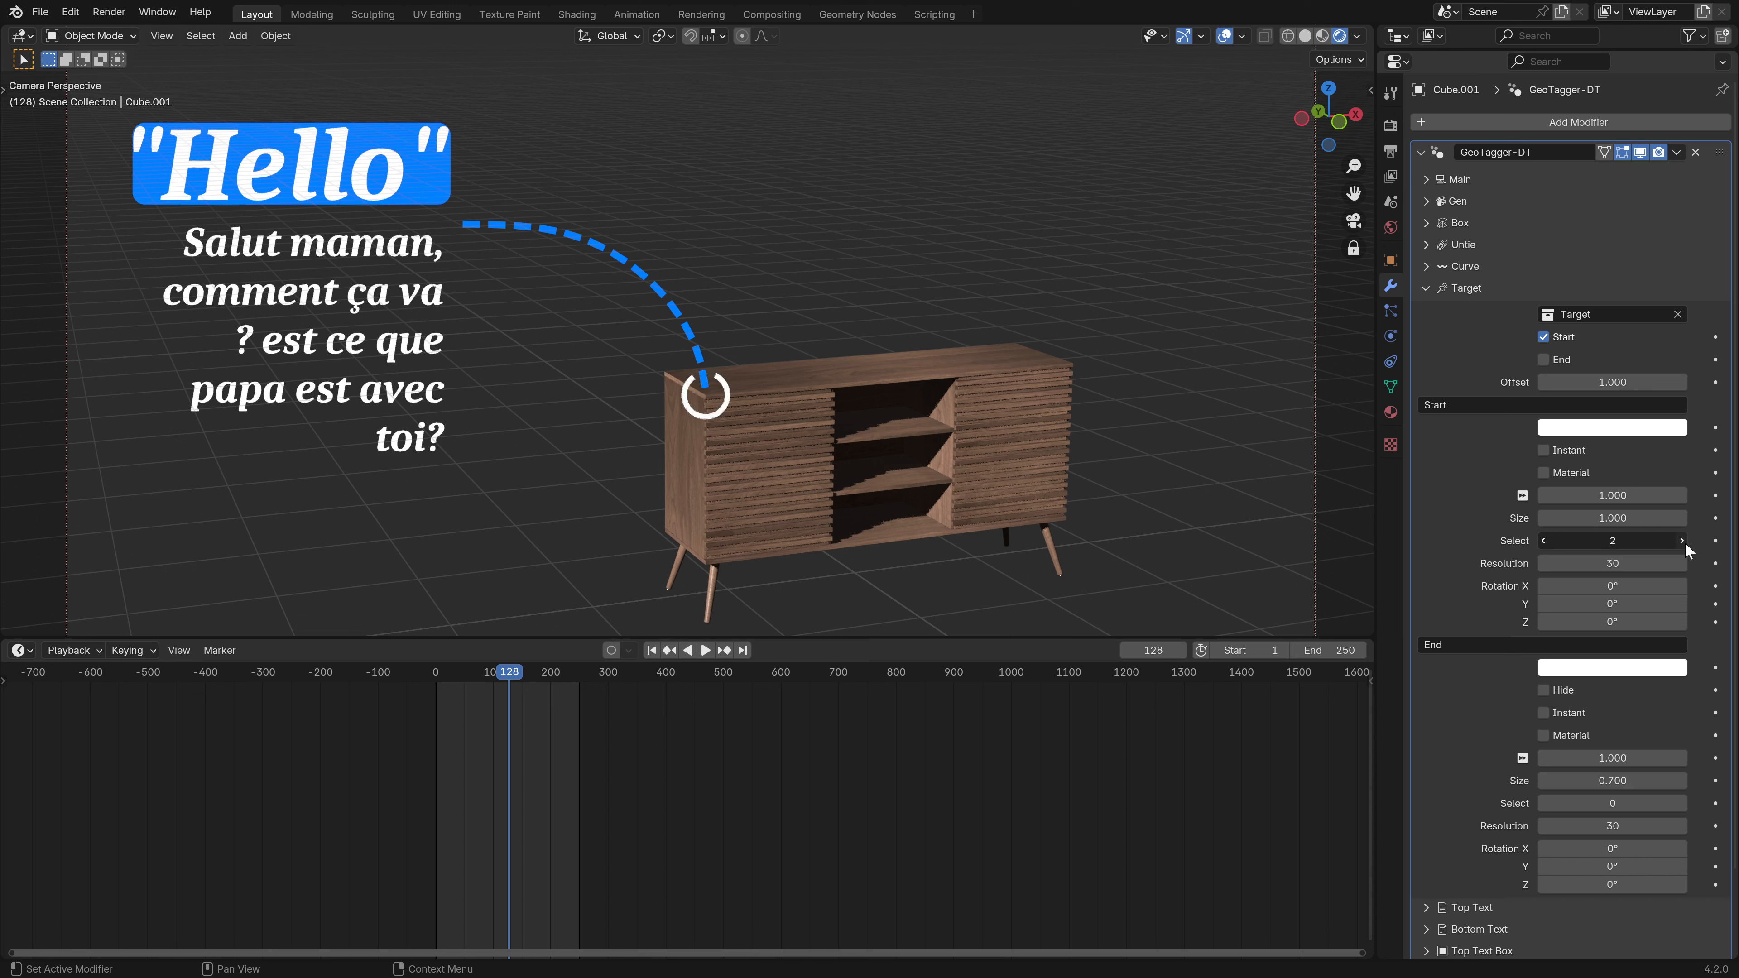
left_click(1682, 540)
left_click(1682, 540)
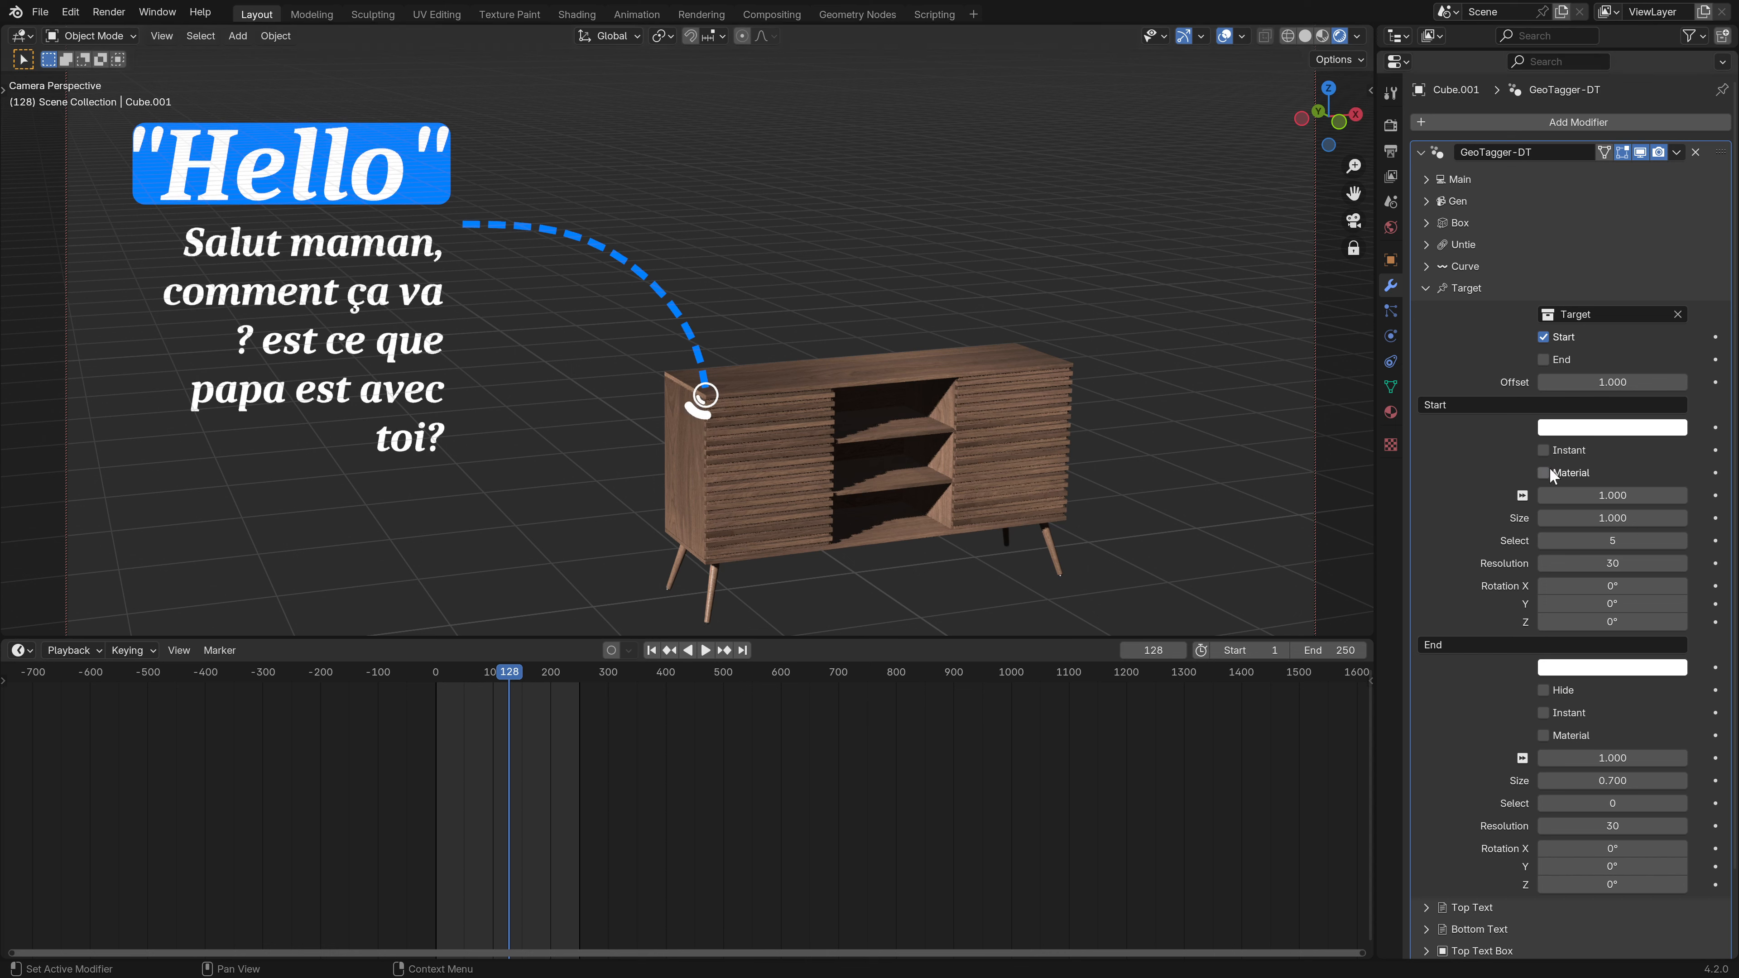
- Enable the End target and set its Select value to 6
left_click_drag(1612, 621, 1633, 622)
key("Escape")
left_click(1543, 360)
left_click(1682, 805)
left_click(1681, 805)
left_click(1681, 805)
left_click(1681, 805)
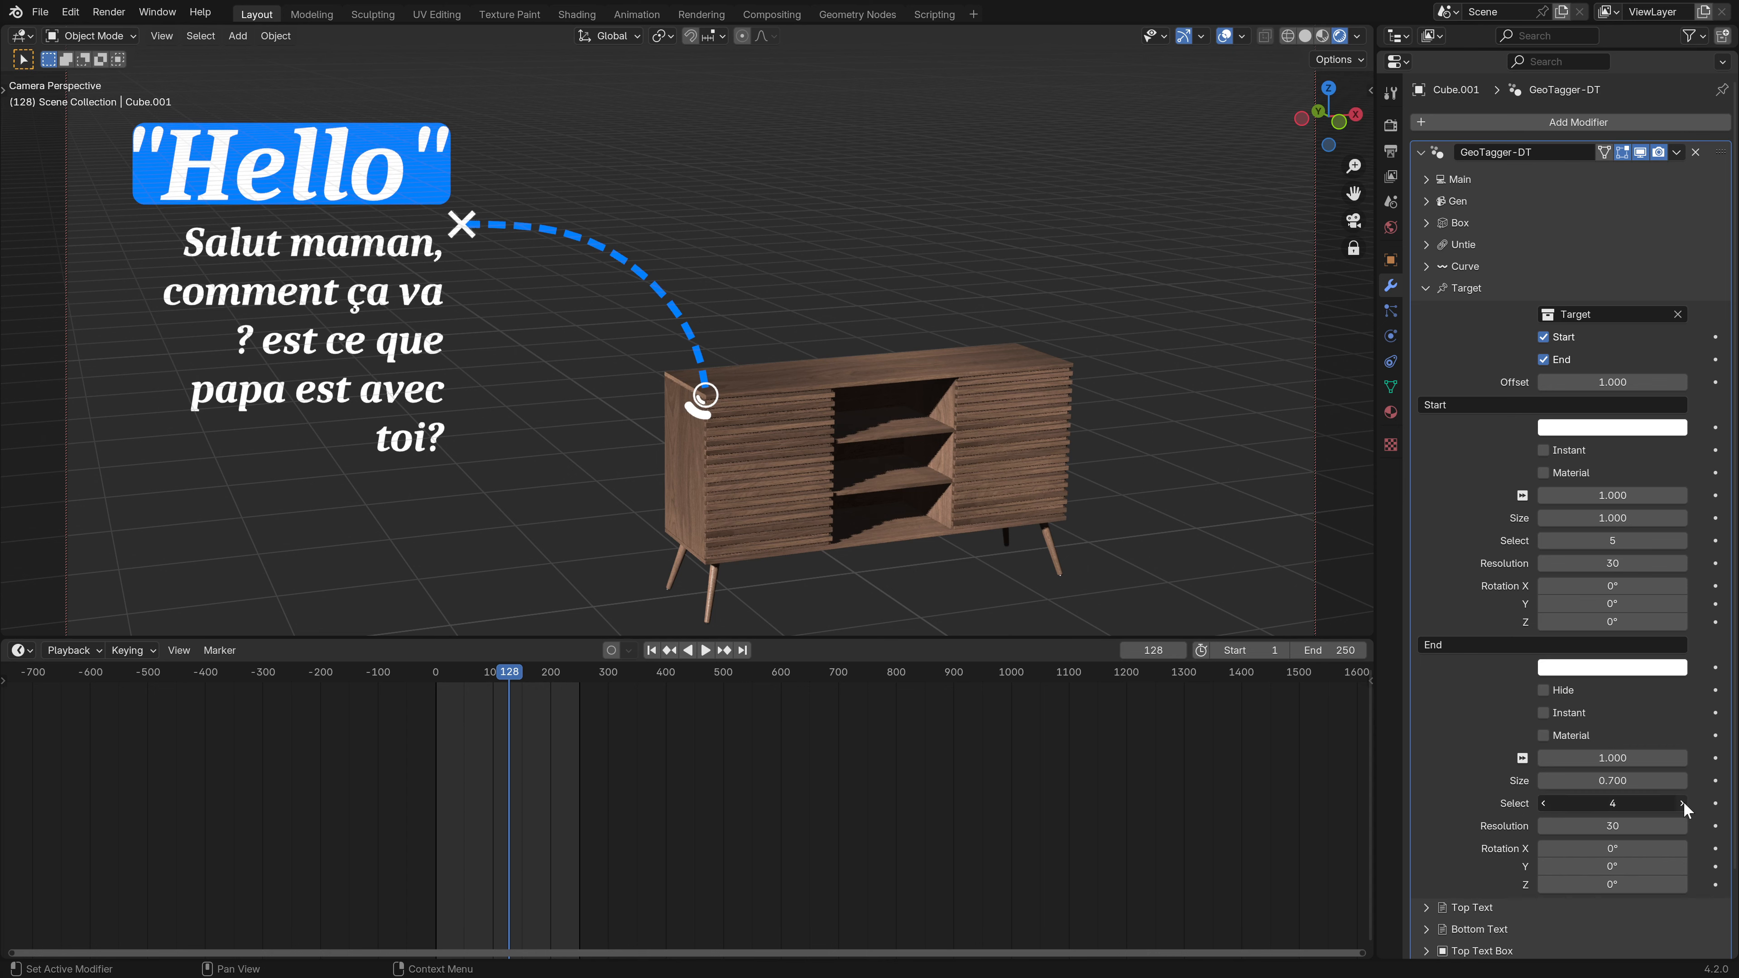
left_click(1681, 804)
middle_click_drag(767, 422, 840, 394, "shift")
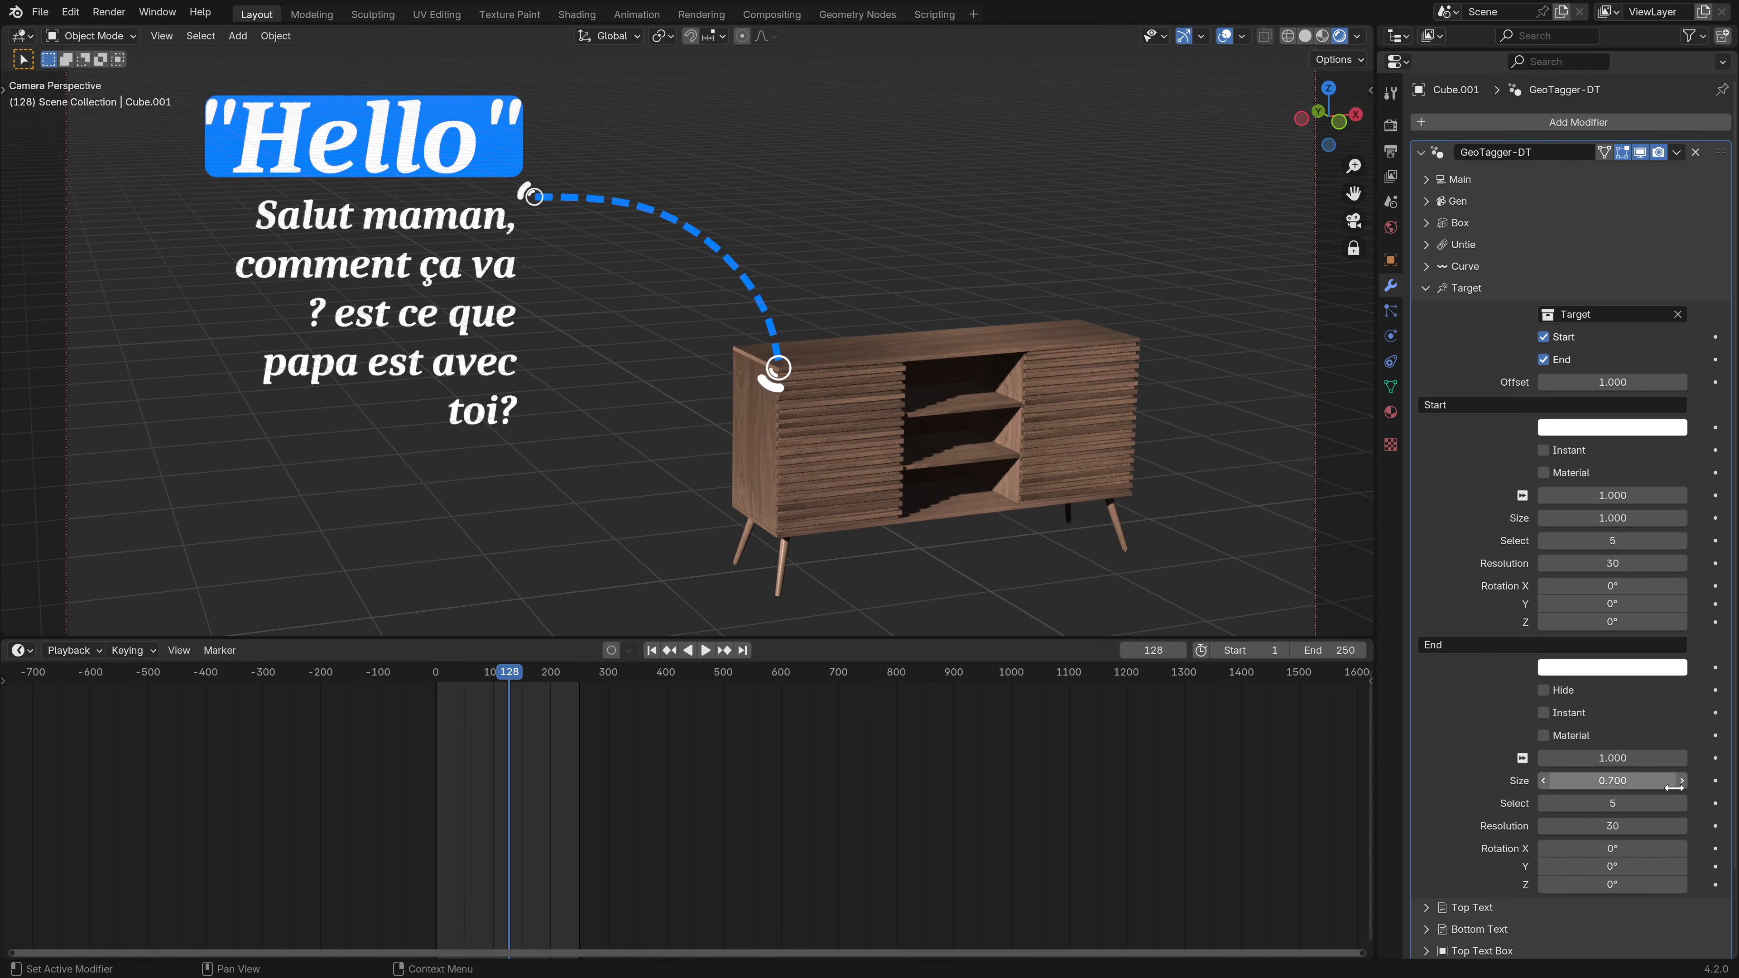
left_click(1682, 805)
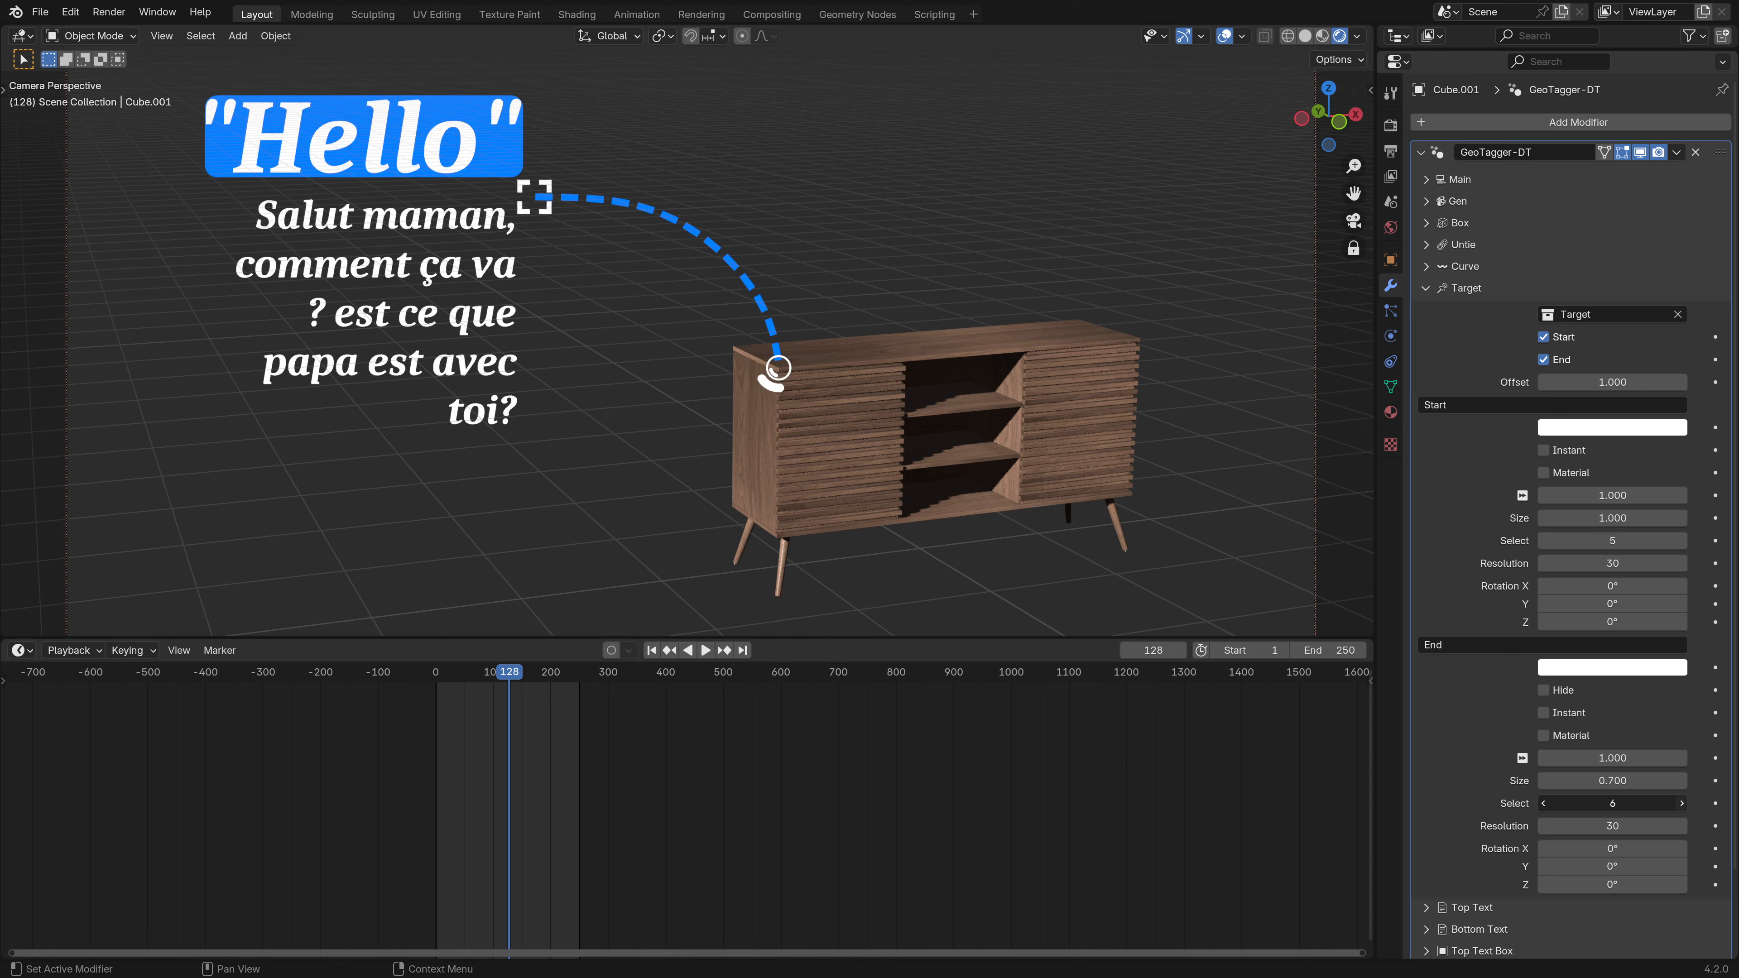
left_click(1682, 805)
left_click(1547, 803)
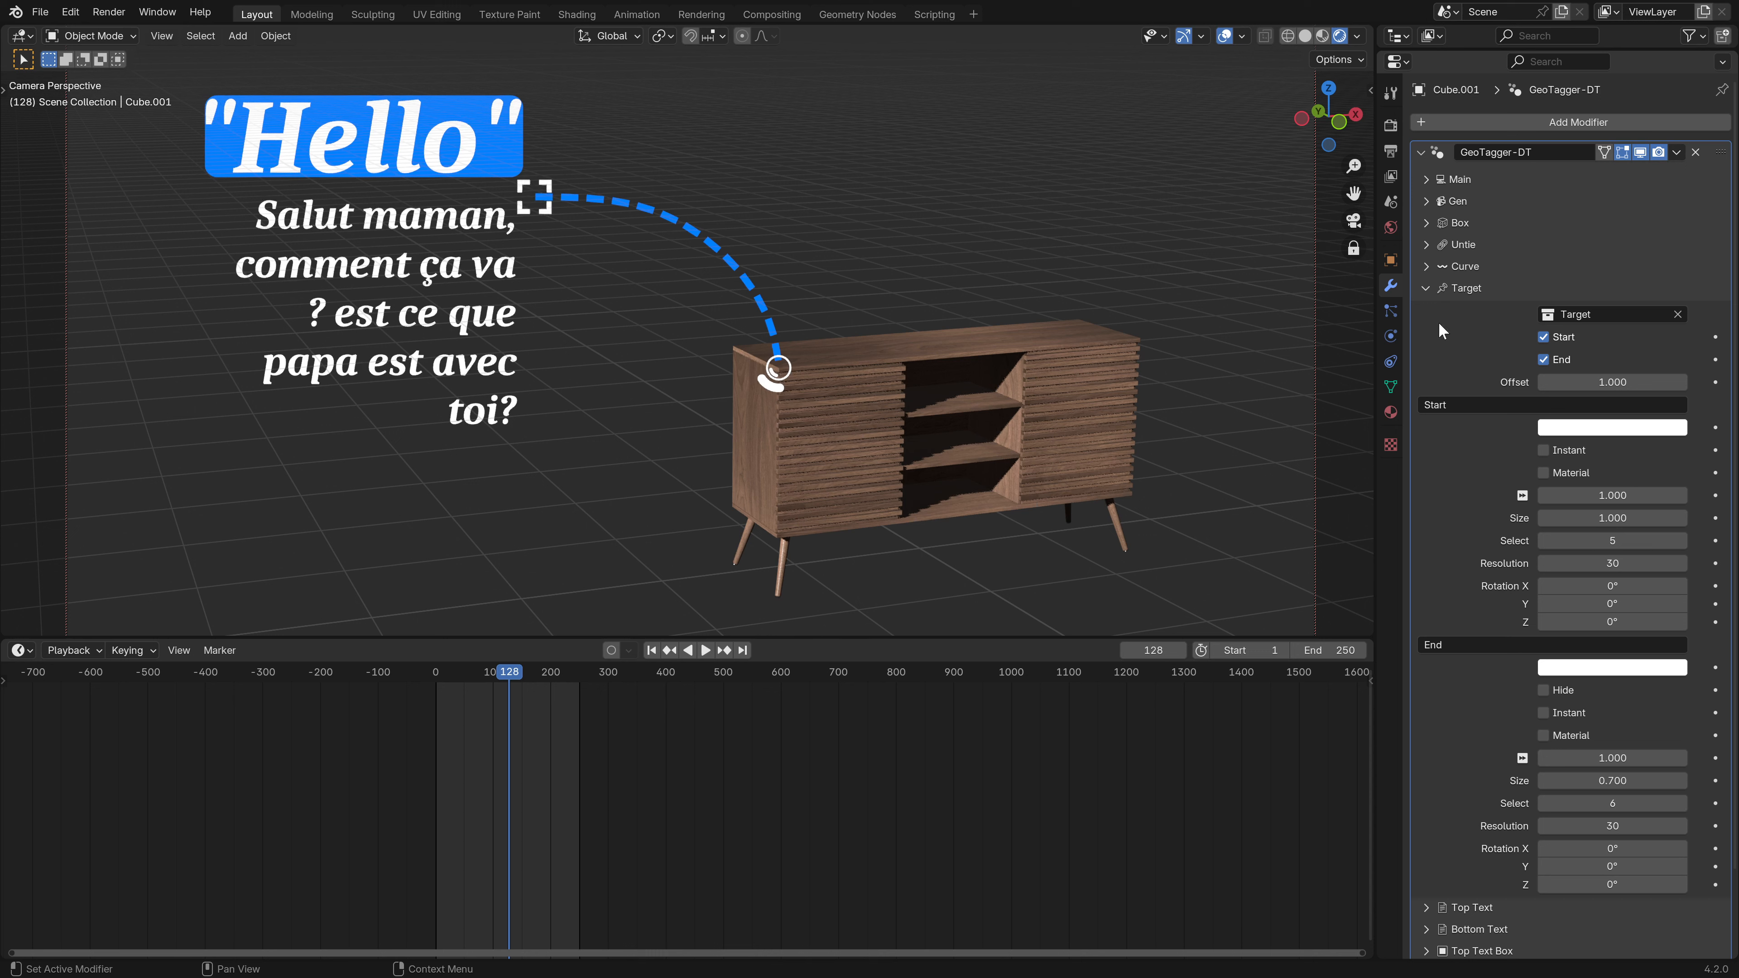
- Set the call-out's overall Size to 1.3 in the modifier's Main settings
middle_click_drag(681, 276, 657, 304)
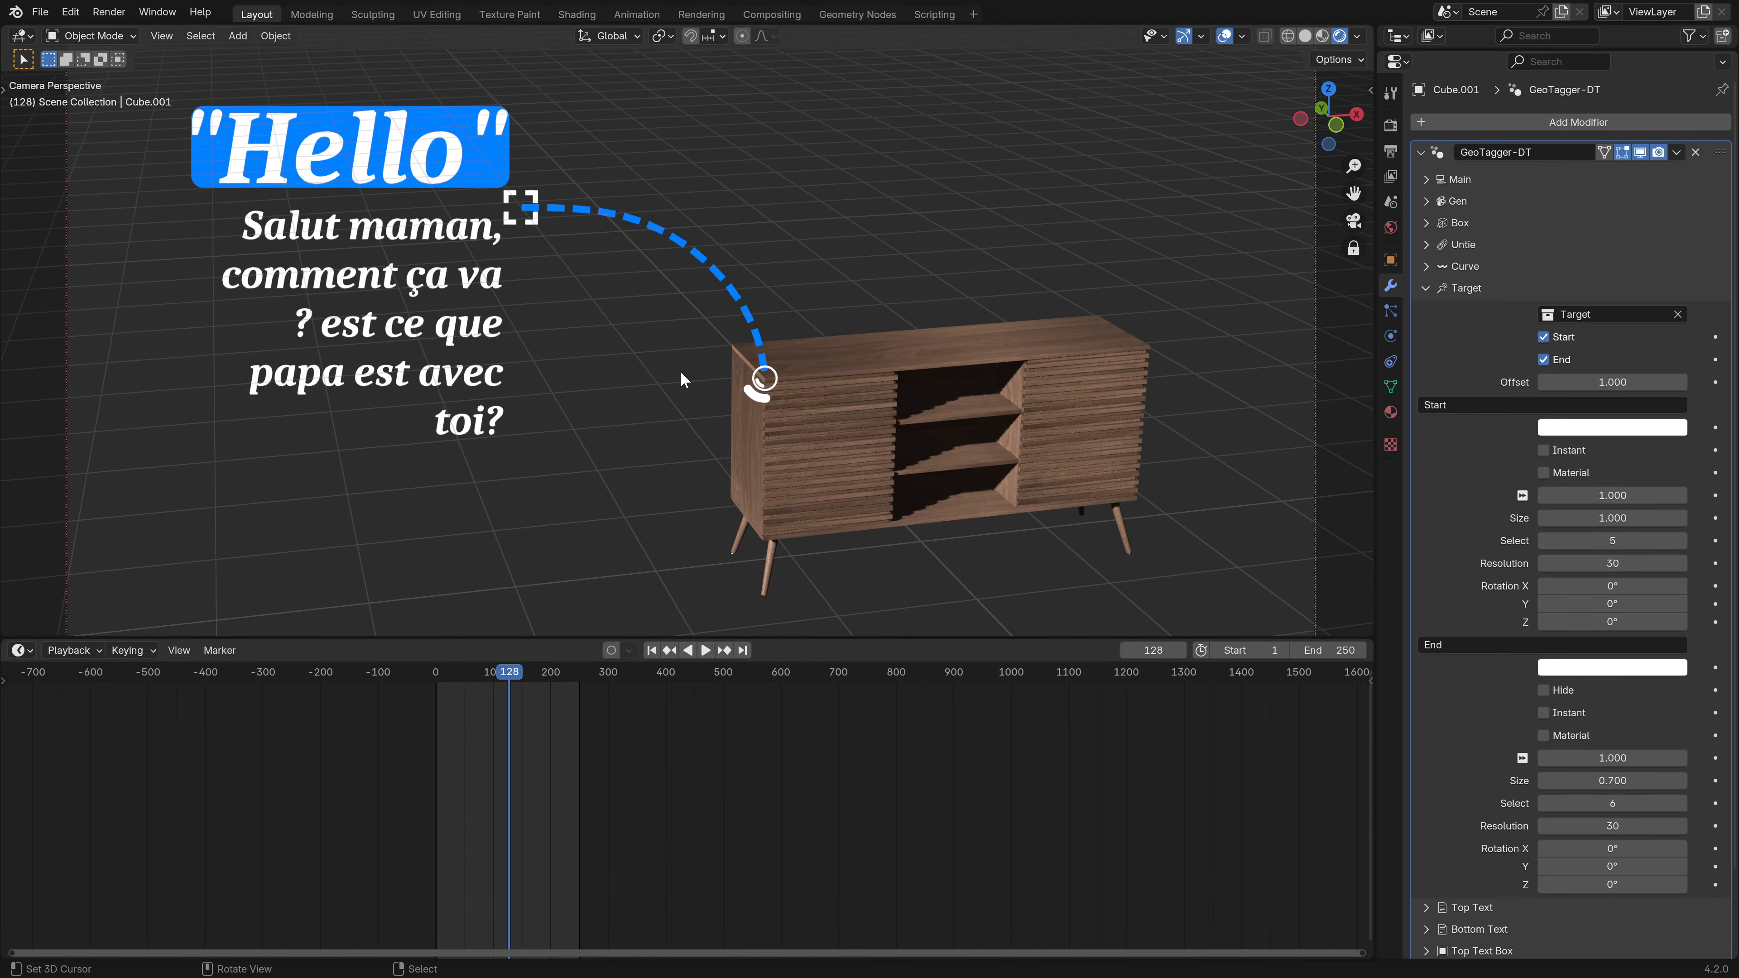
left_click(1438, 288)
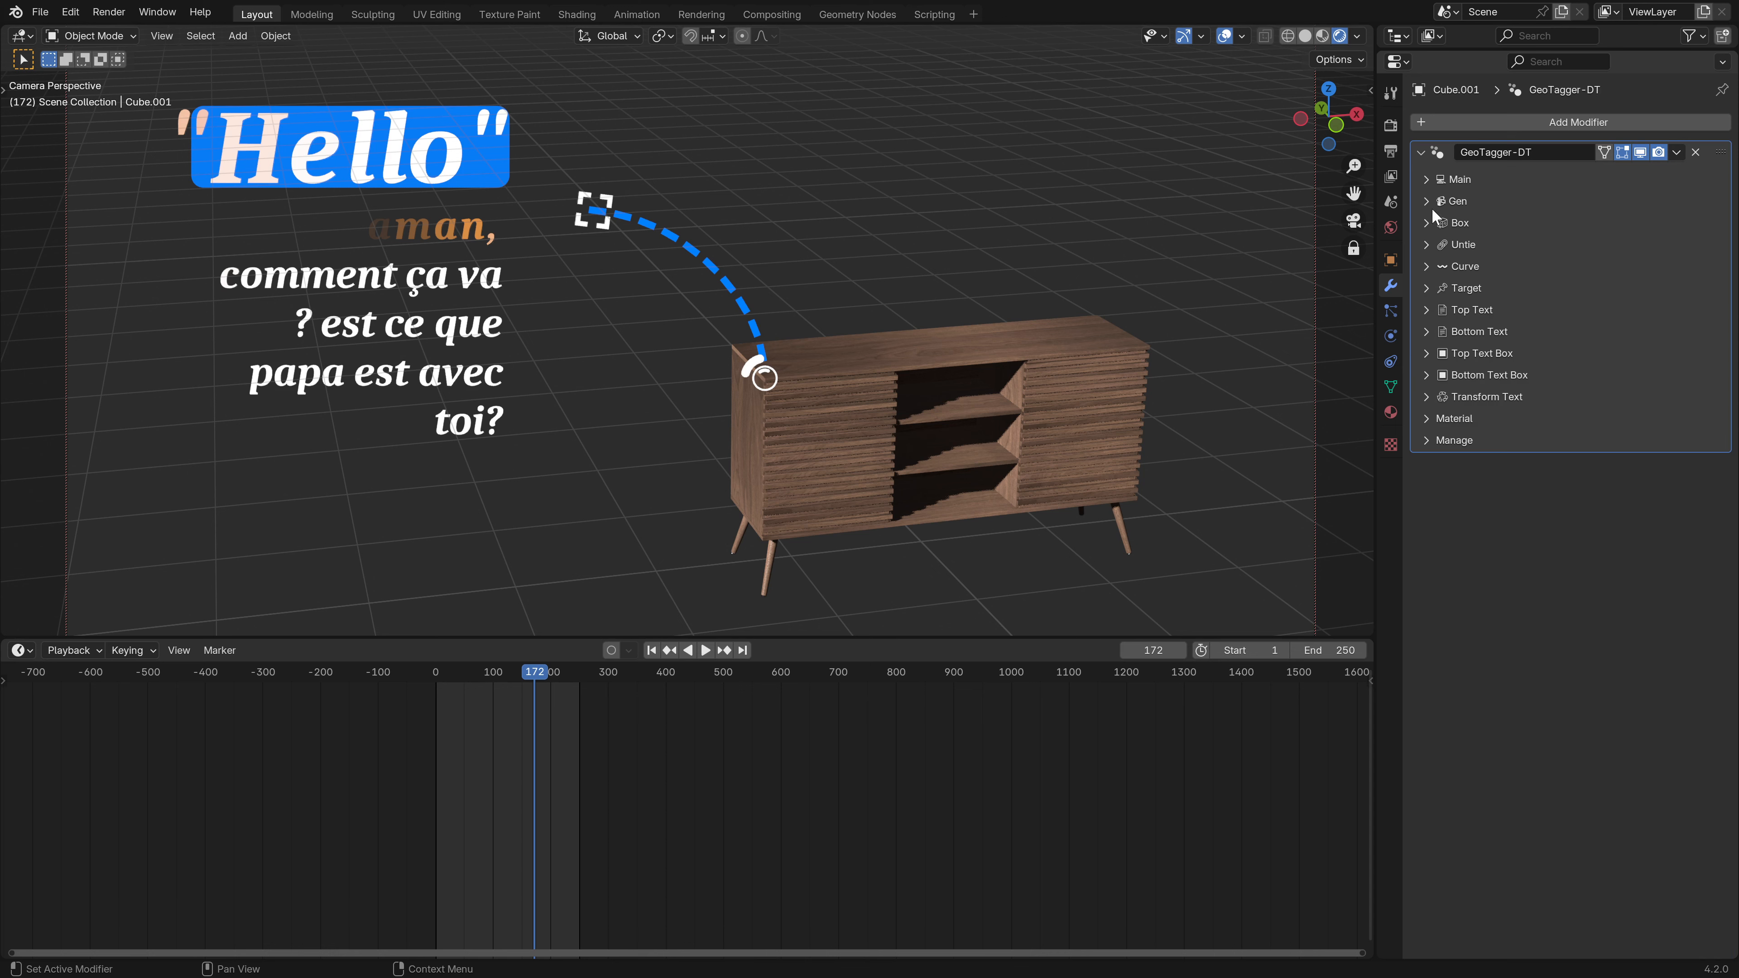
left_click(1435, 179)
left_click(1612, 364)
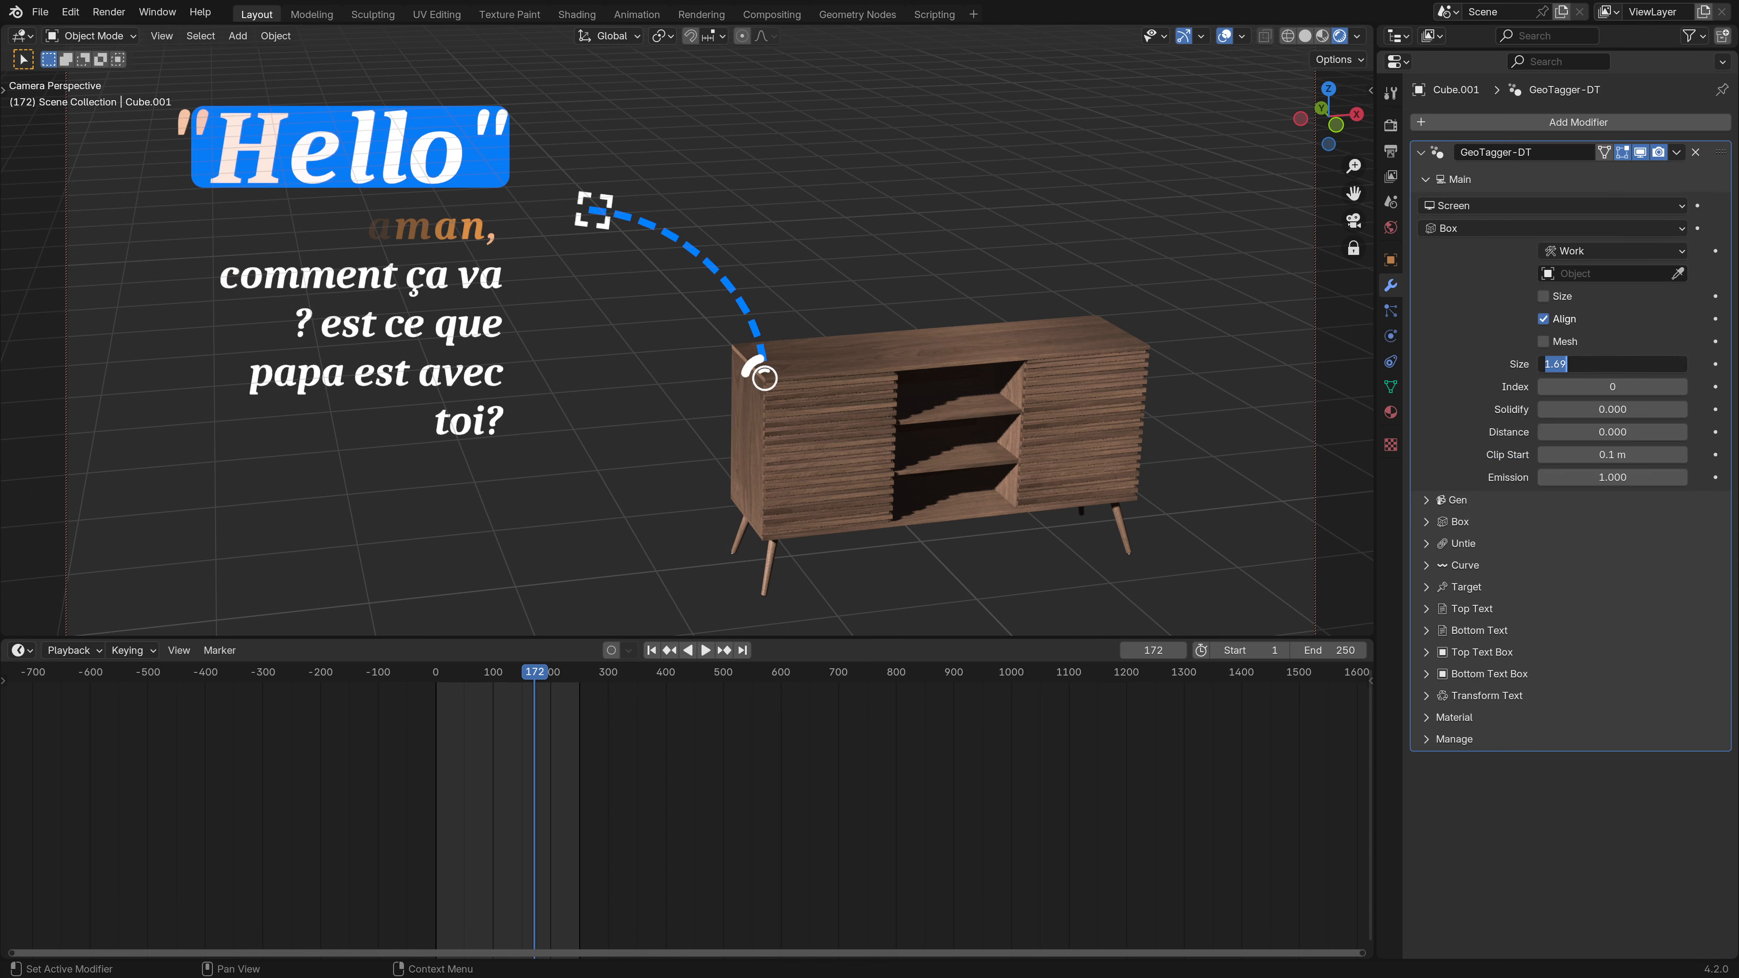
type("1.")
key("Return")
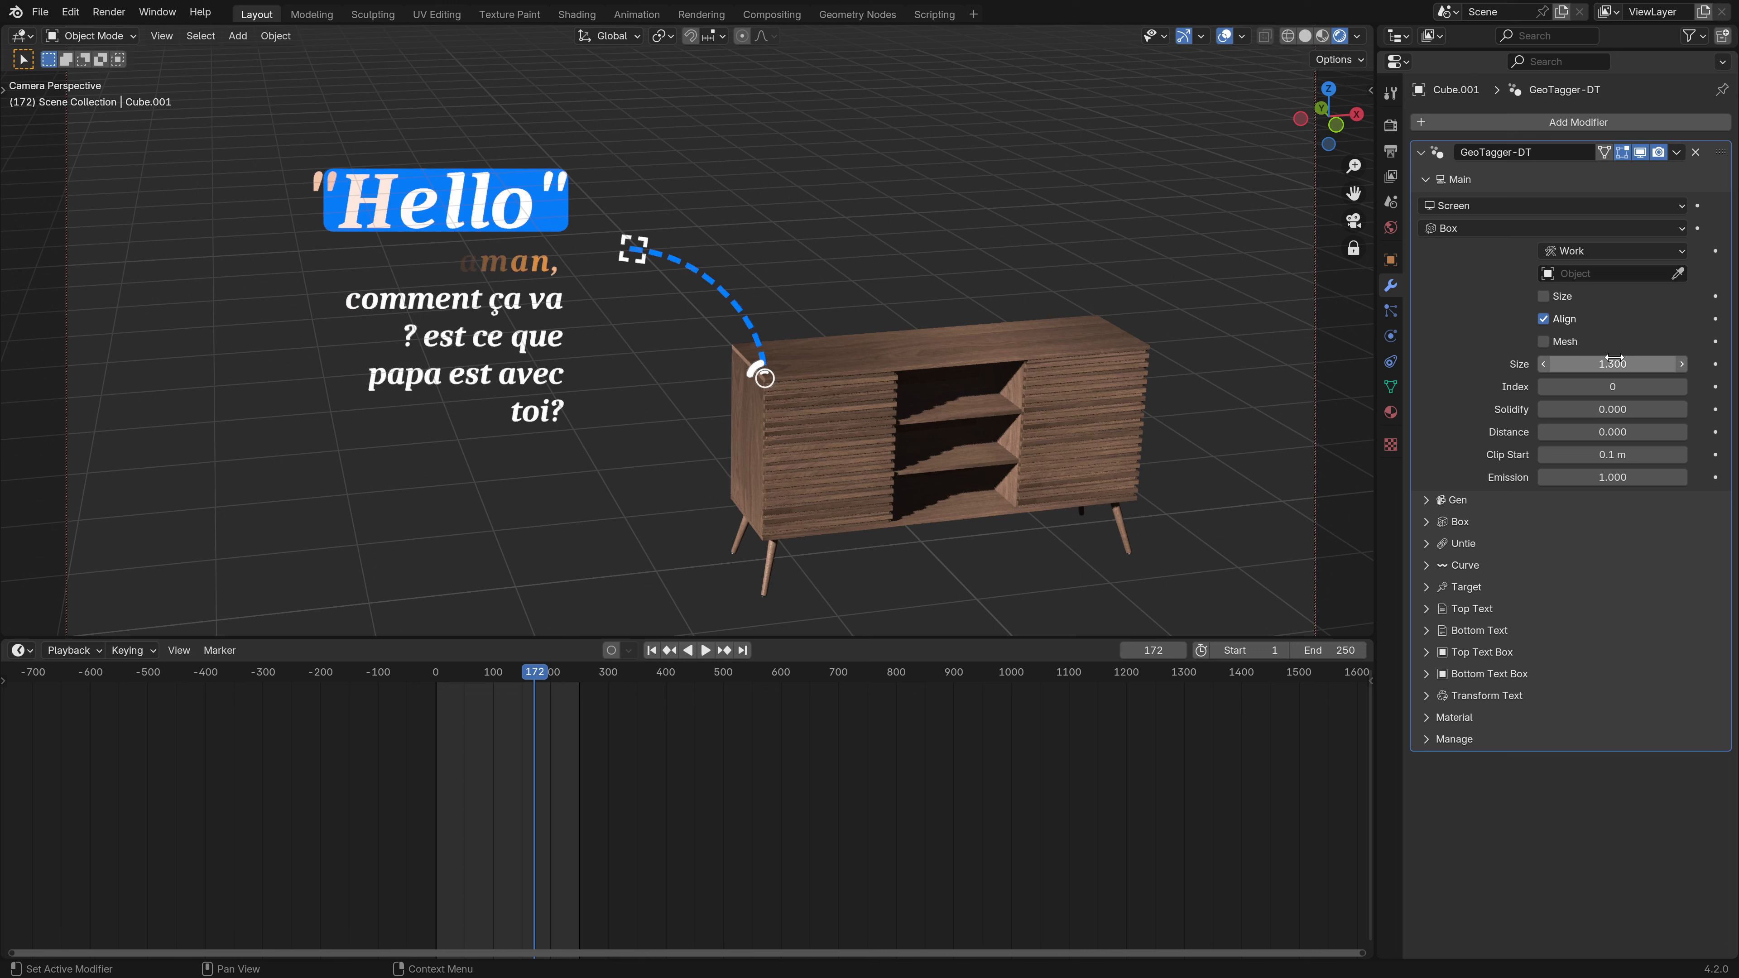
left_click(1431, 181)
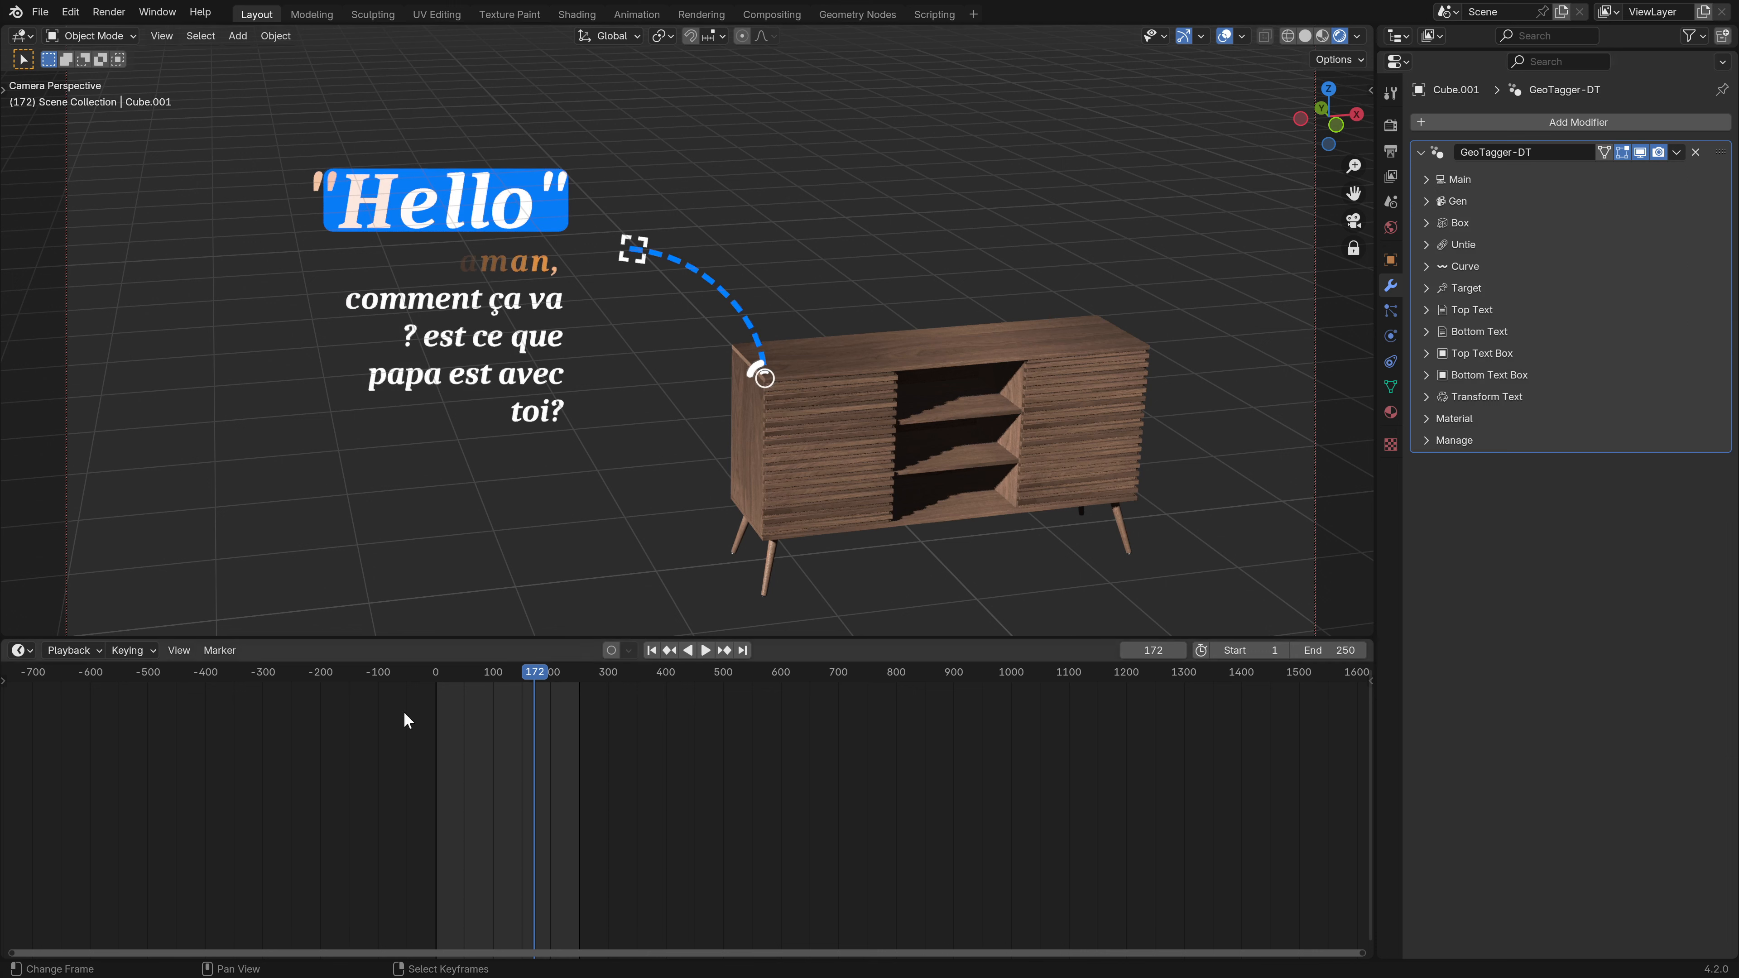
- Set the curve's Max to 0.952 and scrub the timeline to check the label animation
mouse_move(504, 801)
left_mouse_down()
mouse_move(432, 791)
mouse_move(517, 814)
left_mouse_up()
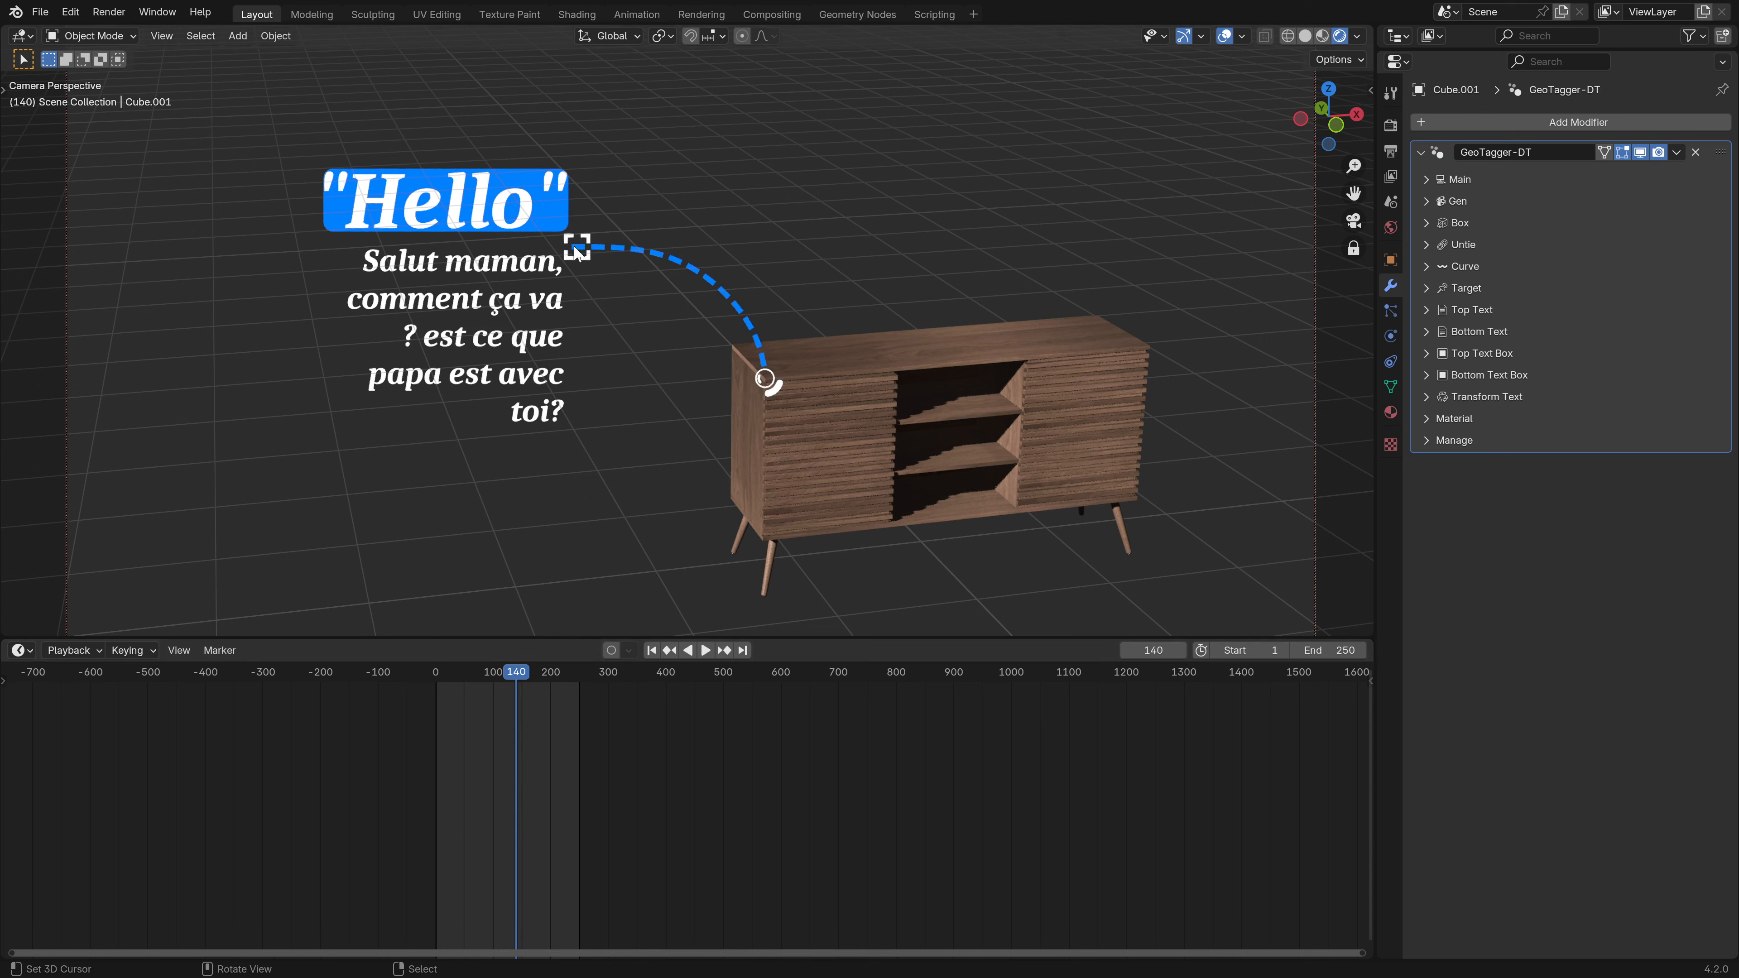
left_click(1430, 266)
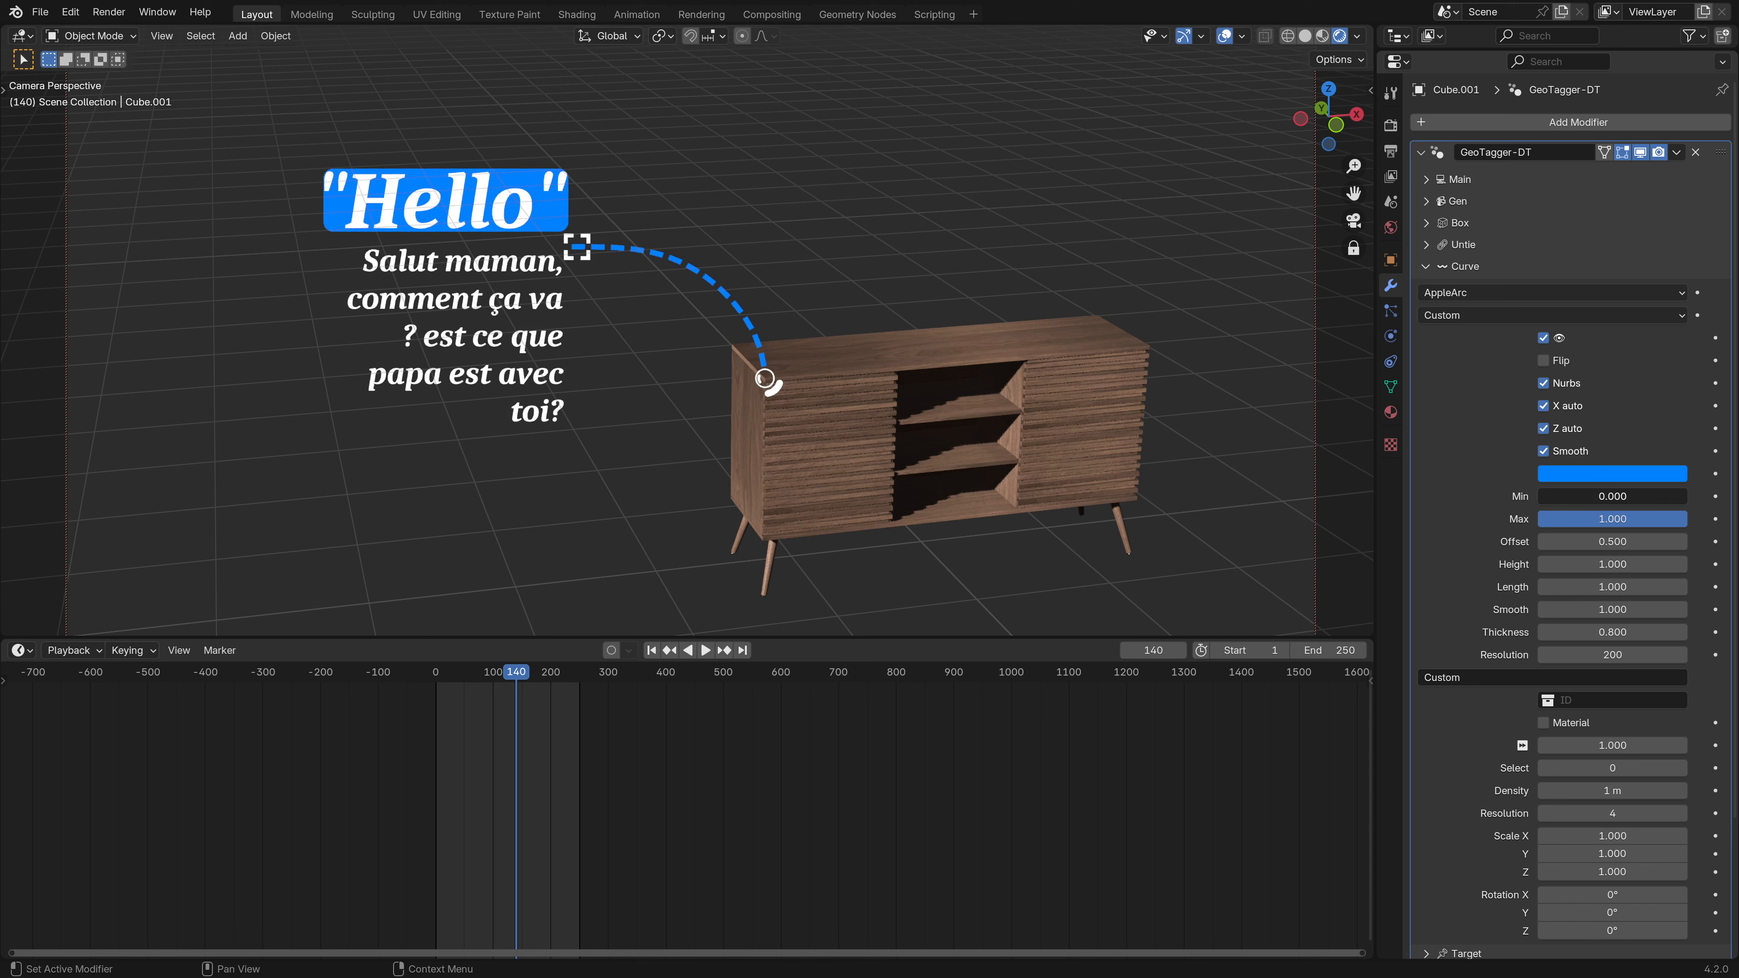
left_click_drag(1673, 517, 1663, 518)
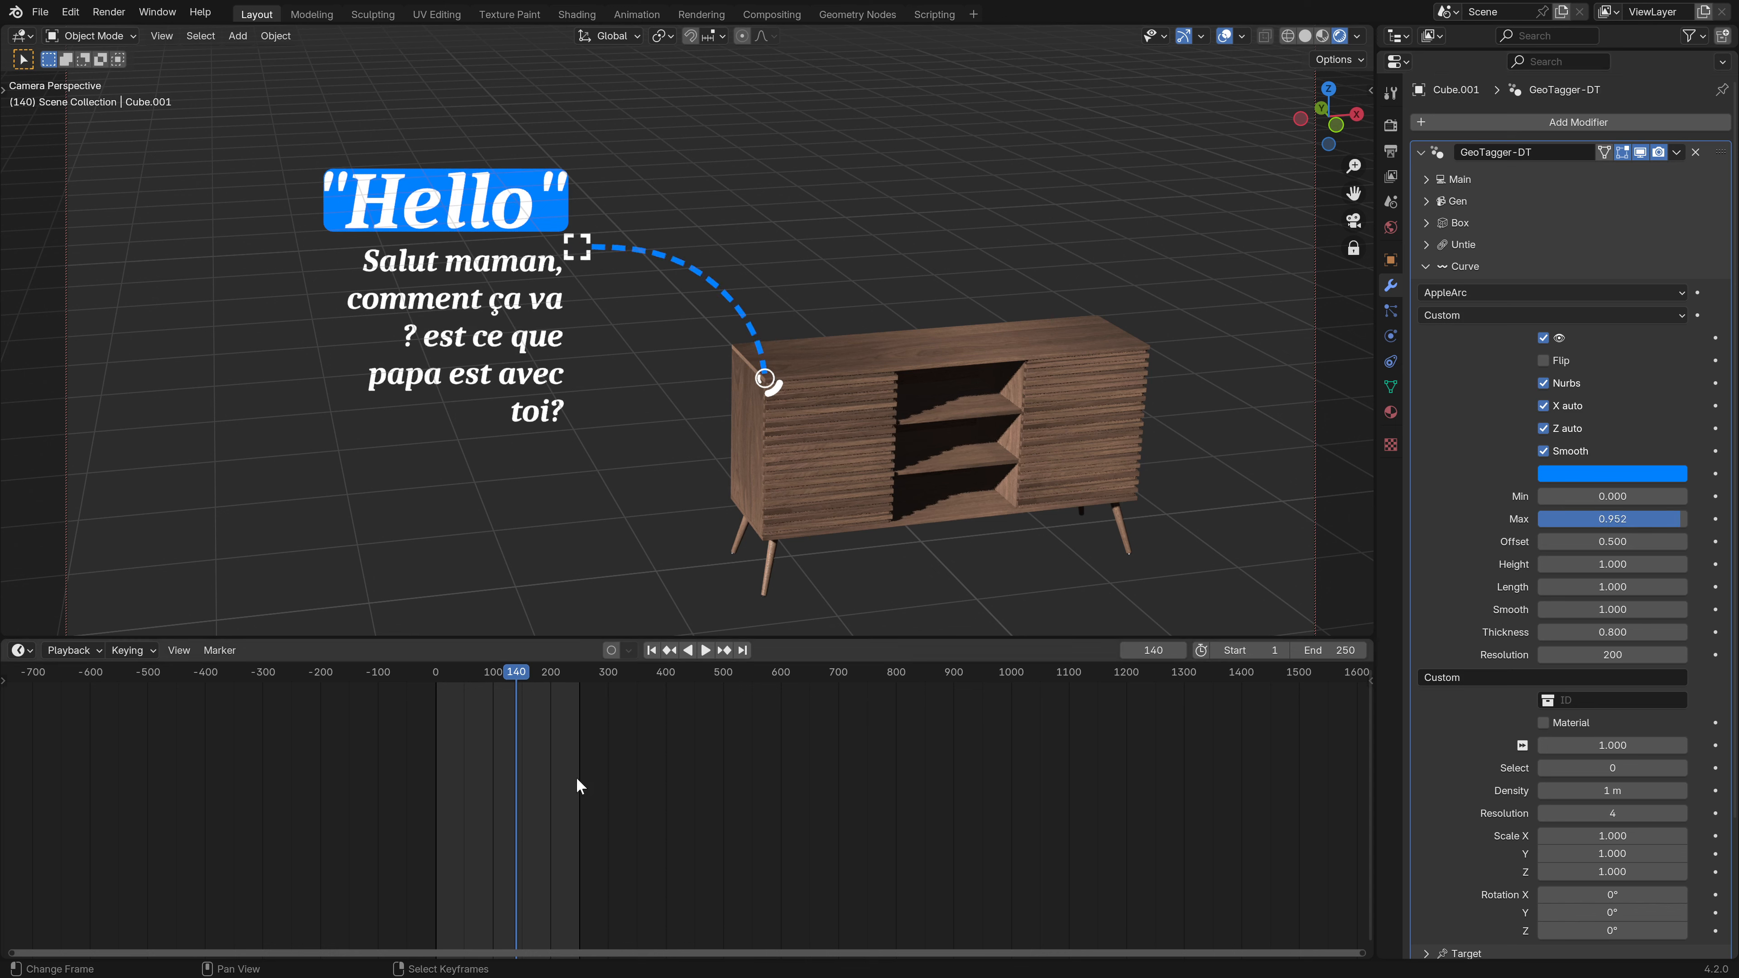
left_click_drag(452, 779, 513, 800)
- Try the End target's Hide option while scrubbing the timeline, and turn it off again
left_click(1423, 266)
left_click(1428, 289)
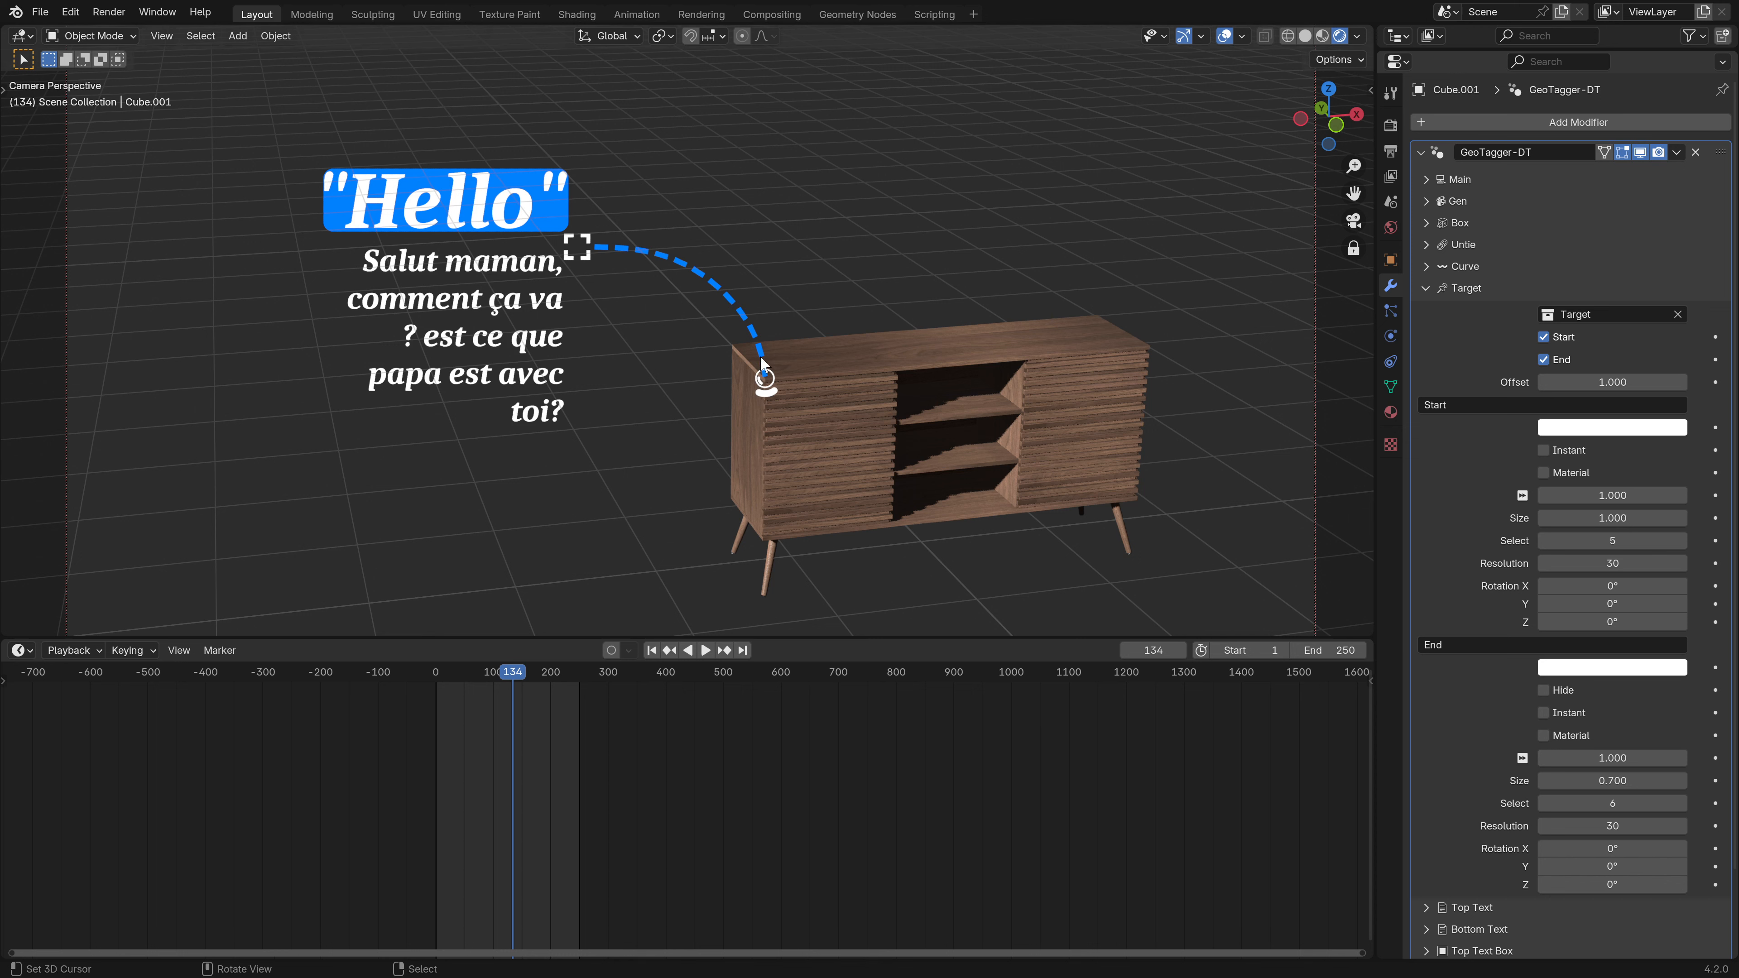
left_click(1543, 690)
left_click_drag(436, 733, 469, 741)
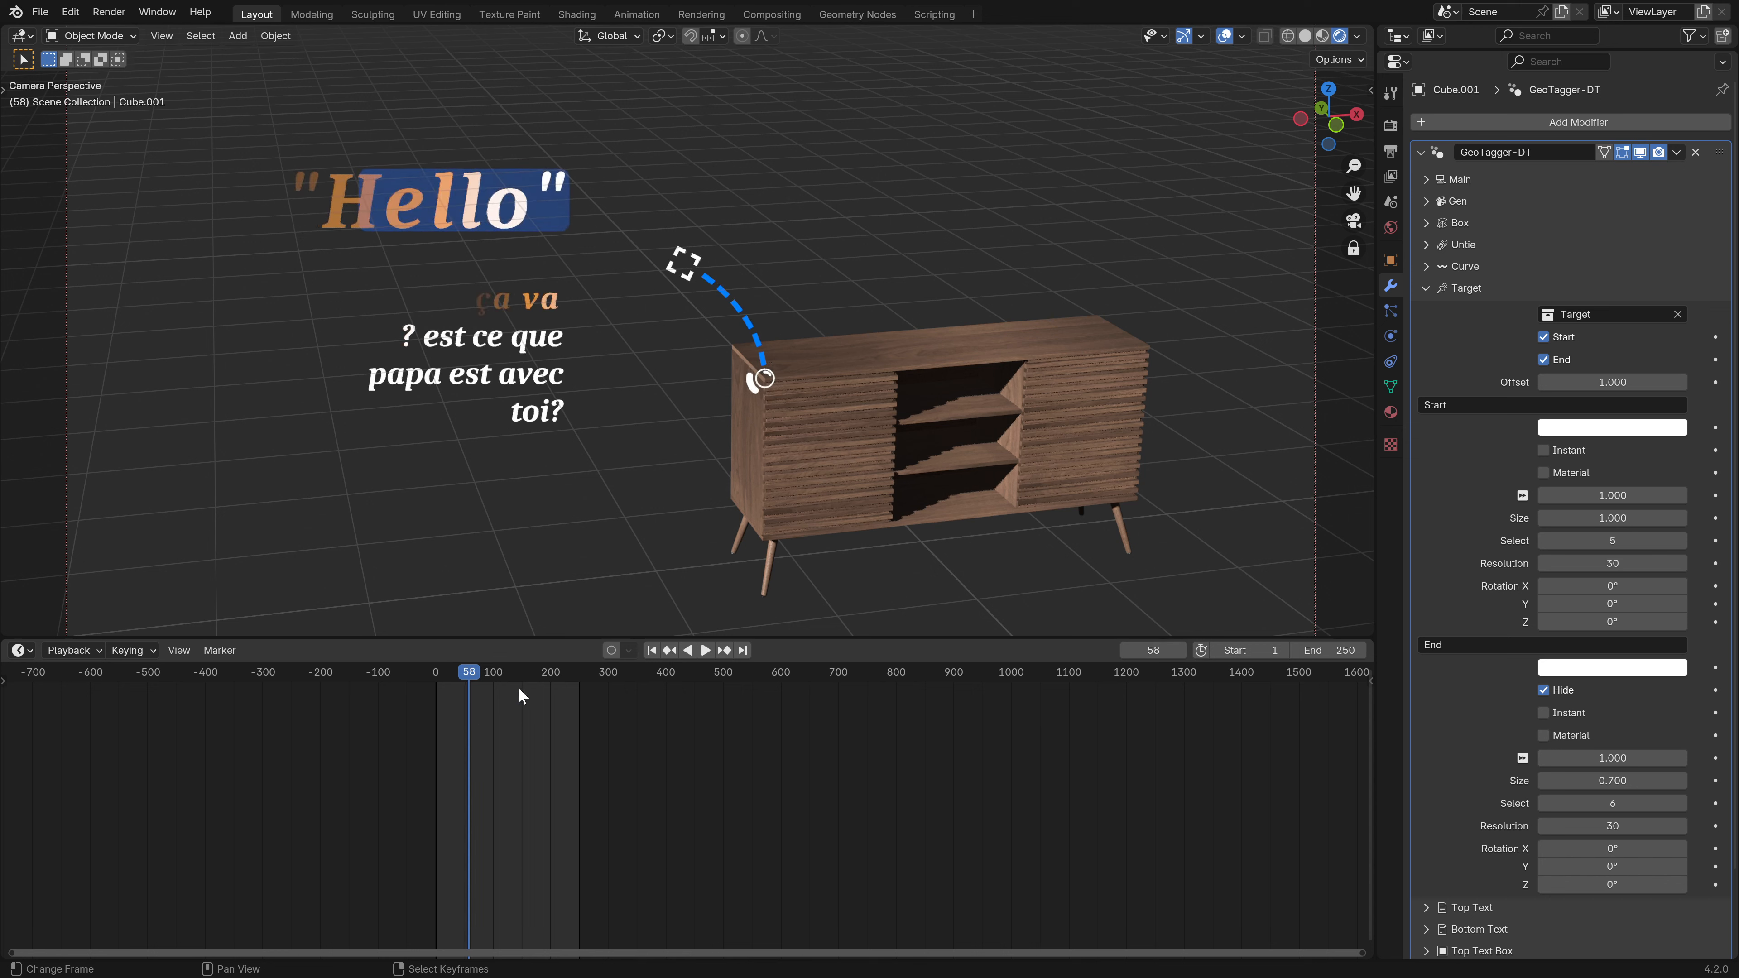
mouse_move(473, 714)
left_mouse_down()
mouse_move(520, 717)
mouse_move(493, 732)
left_mouse_up()
left_click(1544, 691)
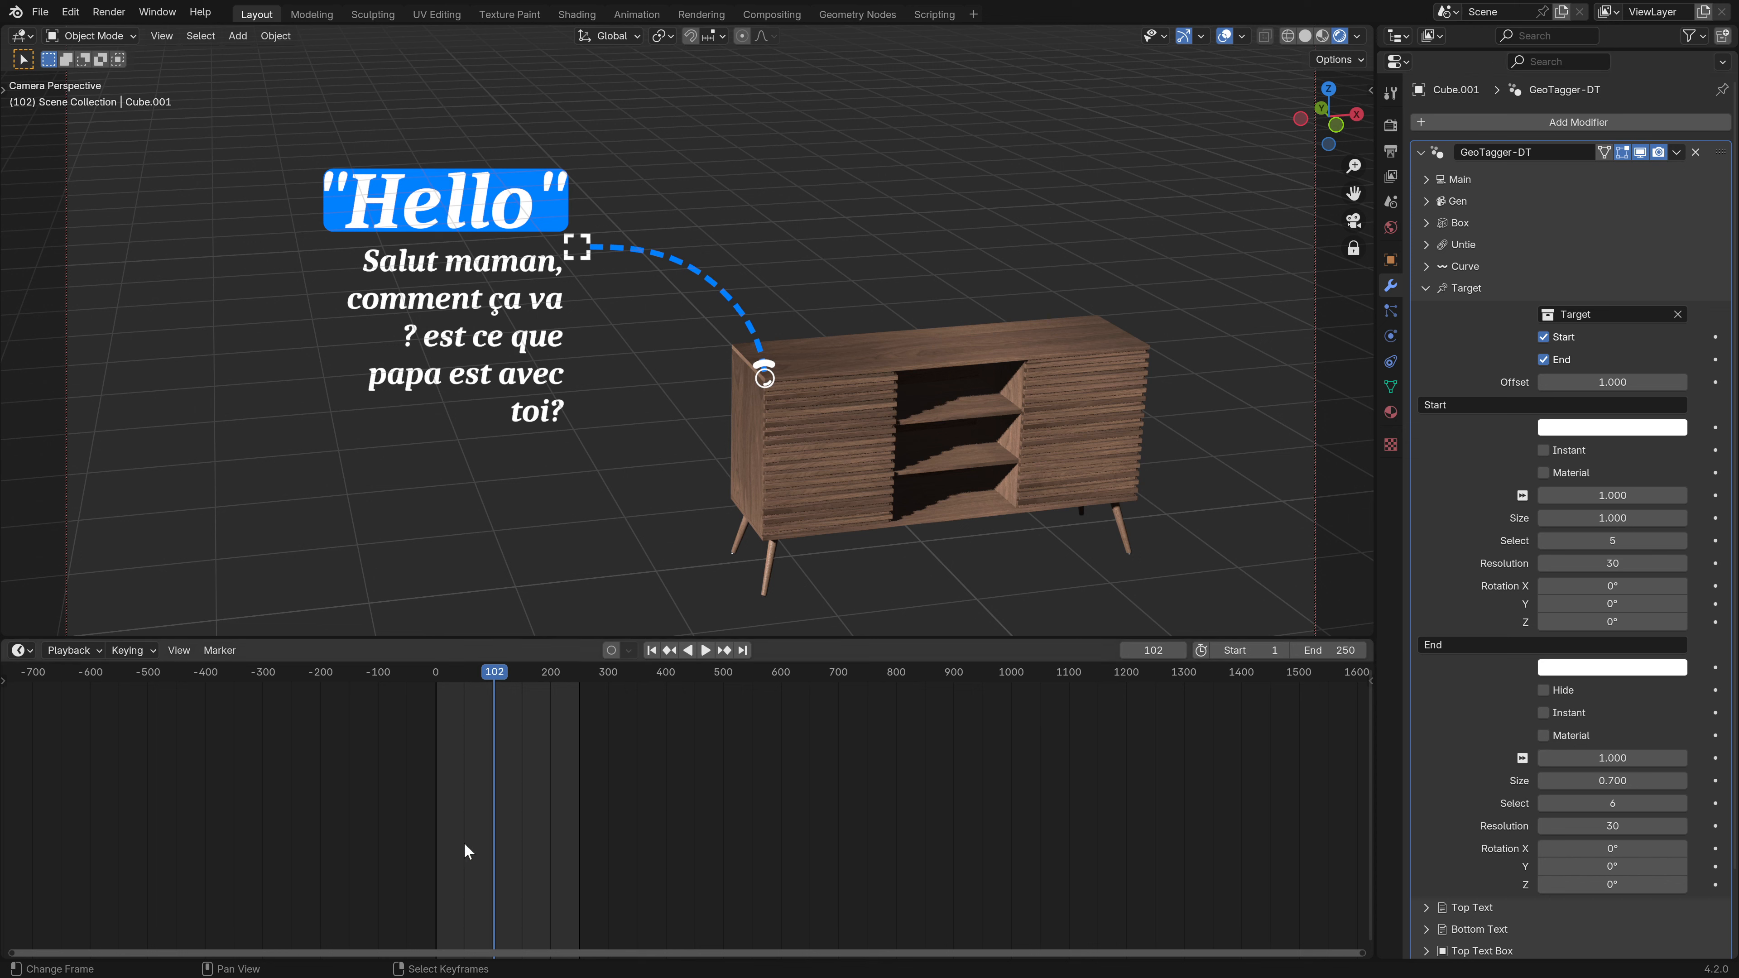
- Scrub back to frame 31 to check the End target's animation and collapse the Target settings
left_click(470, 761)
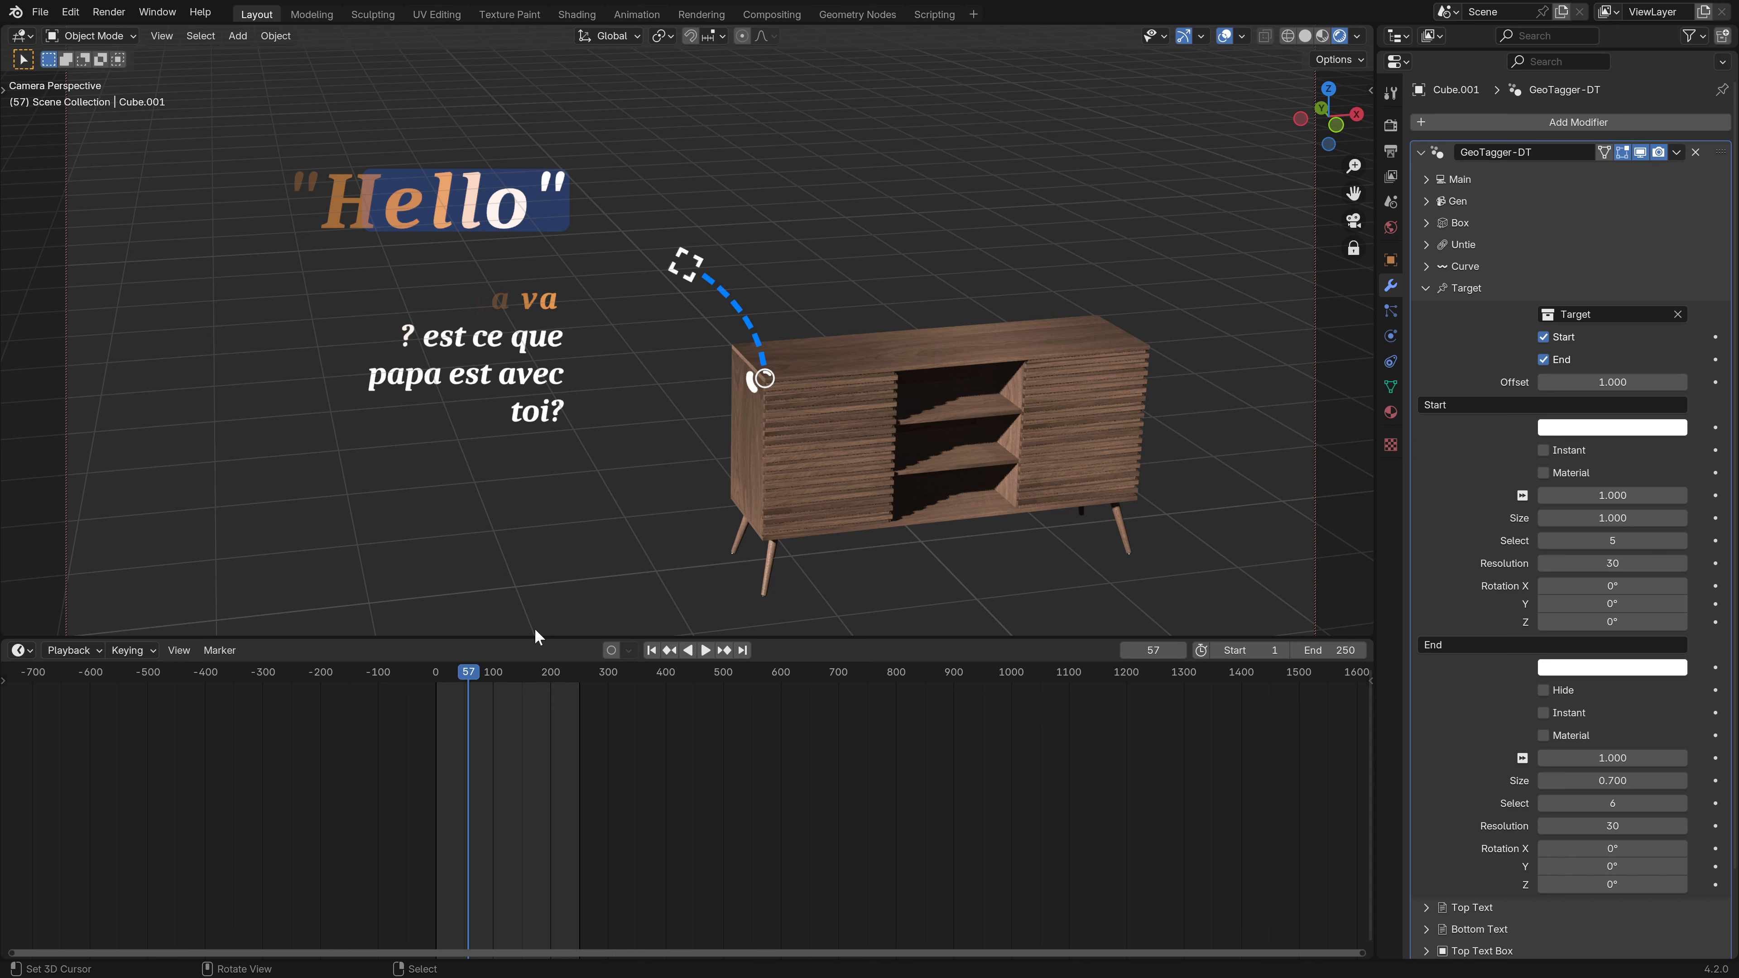
left_click_drag(474, 745, 454, 751)
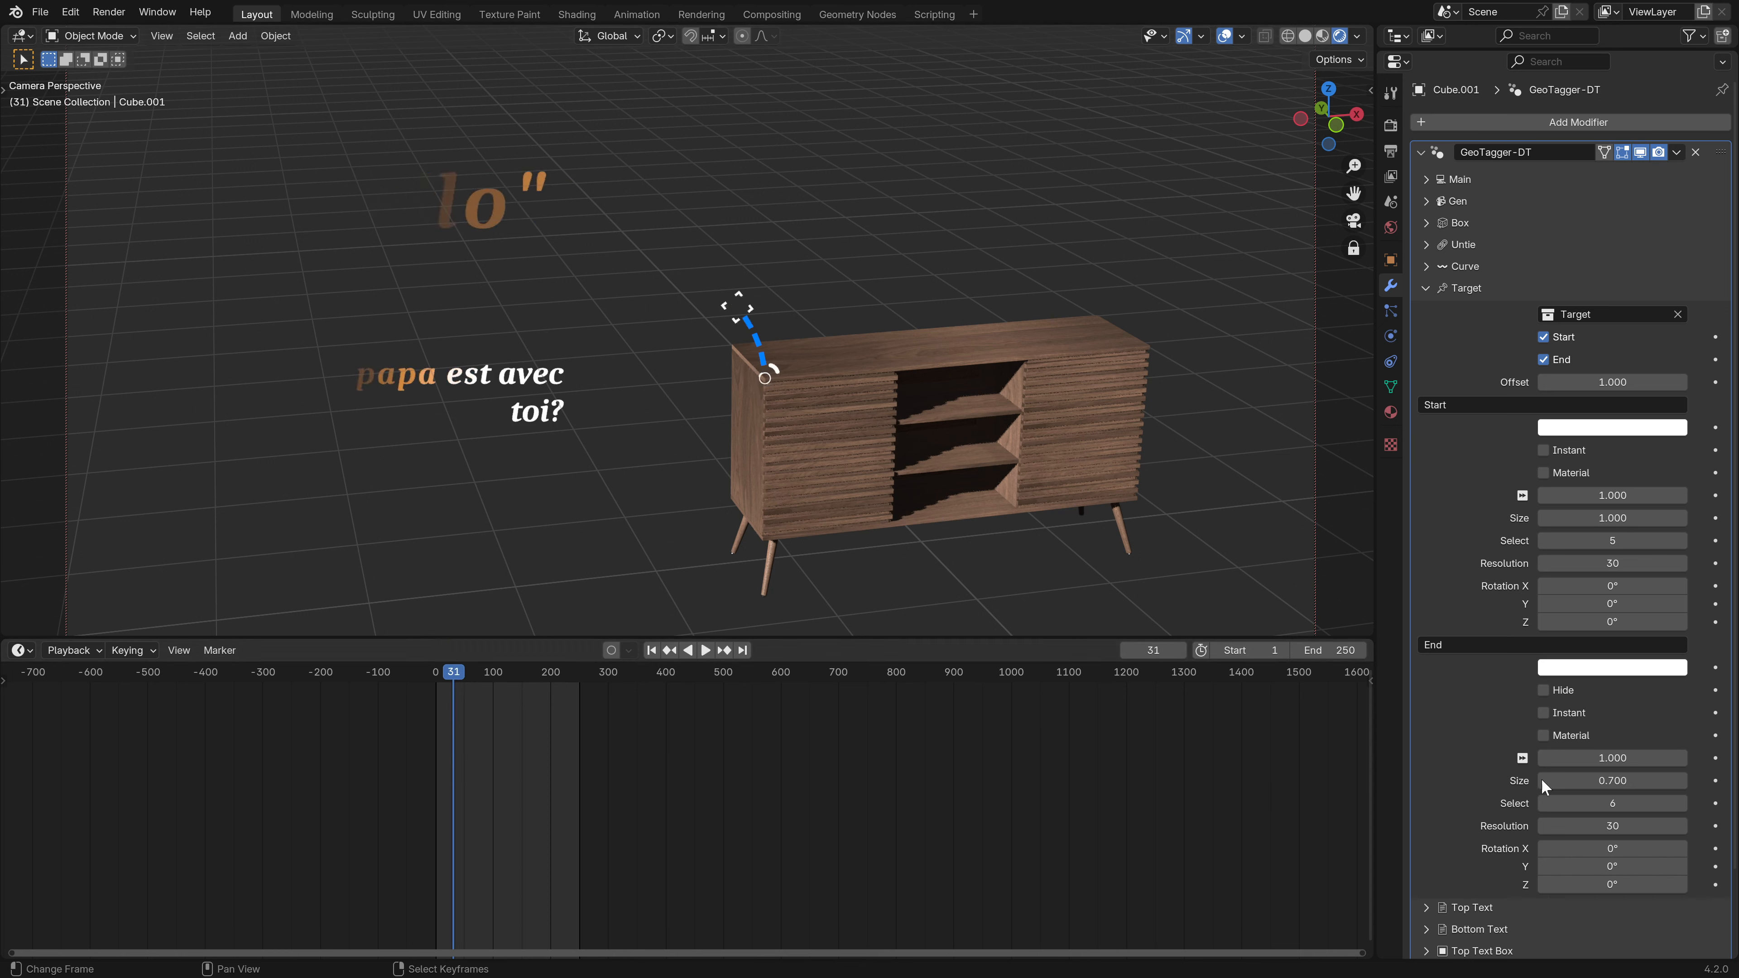
mouse_move(1602, 756)
left_mouse_down()
mouse_move(1630, 756)
mouse_move(1575, 757)
mouse_move(1603, 756)
left_mouse_up()
left_click(1427, 289)
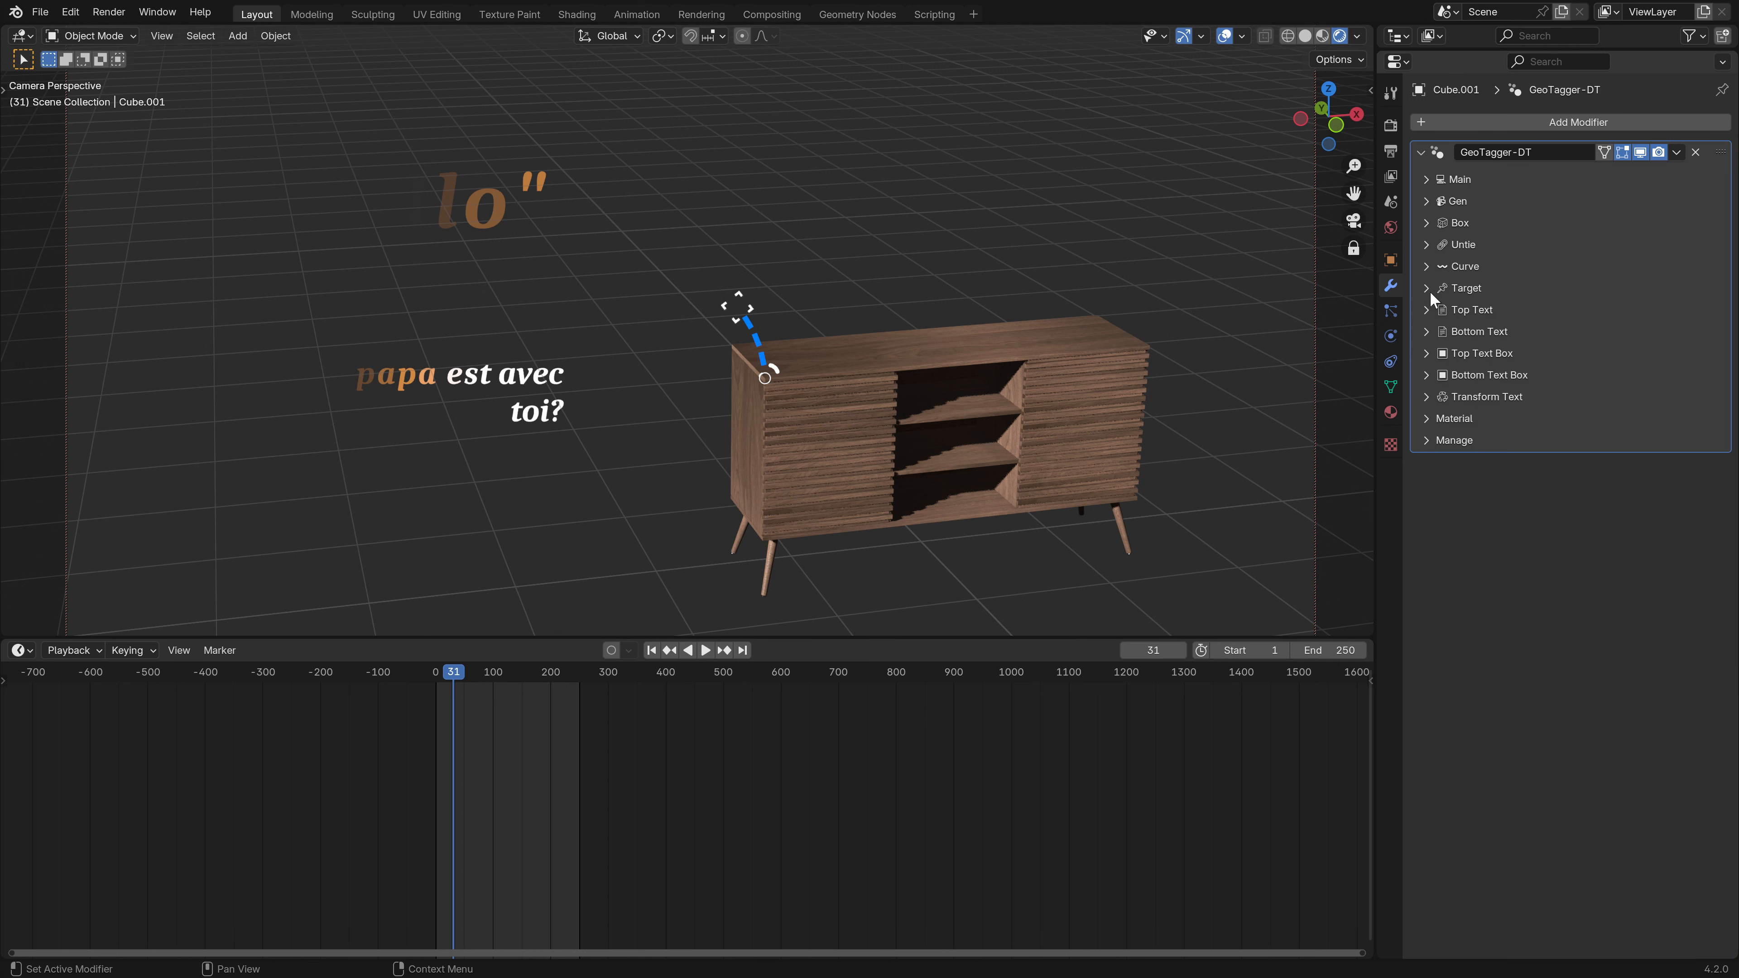
- Move to frame 121, keep the curve style on Custom and assign the Target collection as its custom shape source
left_click(1427, 266)
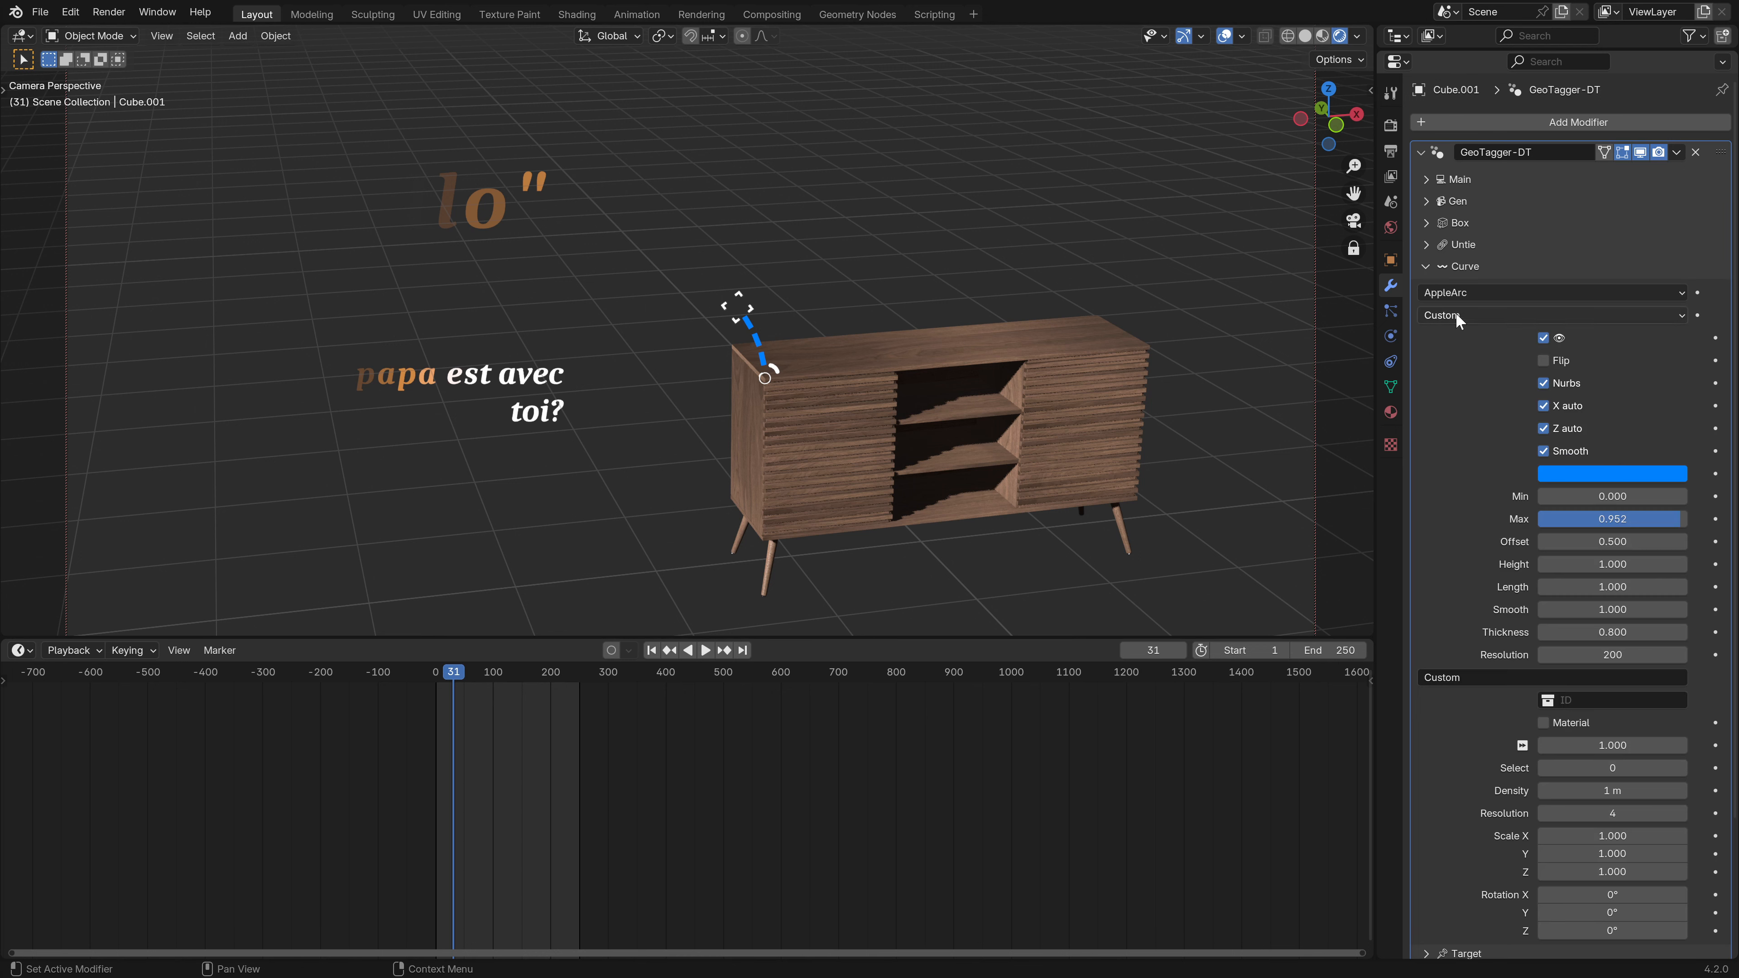
left_click_drag(395, 737, 506, 736)
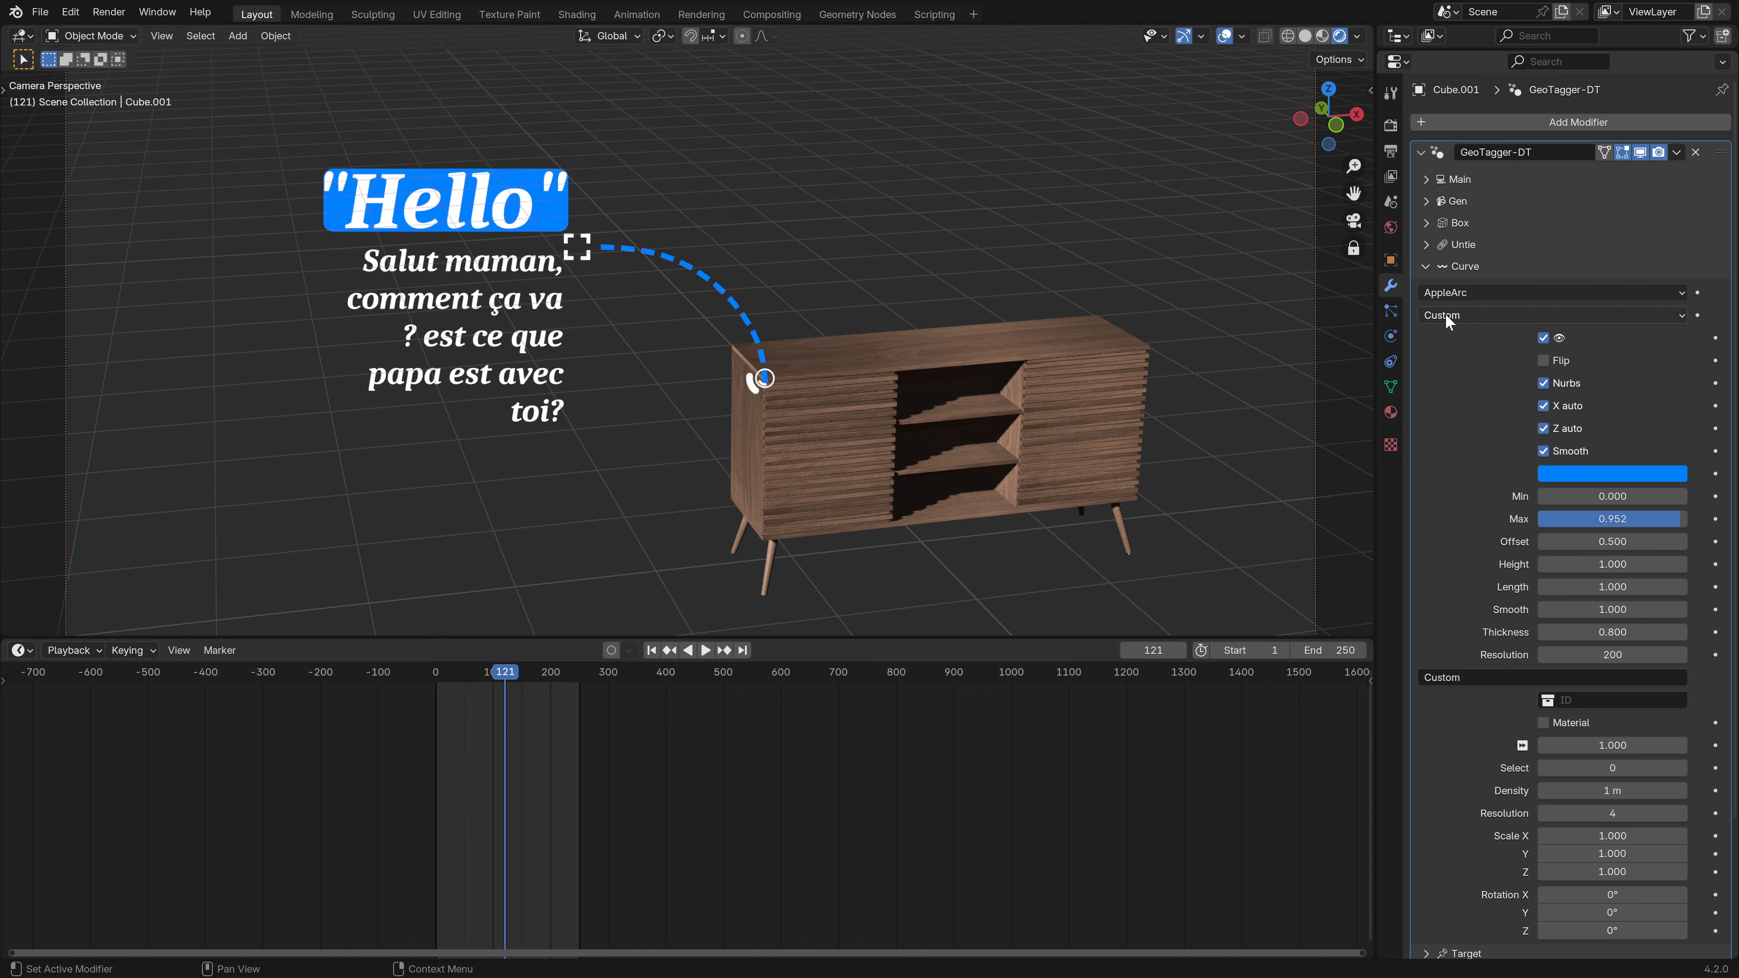
left_click(1458, 316)
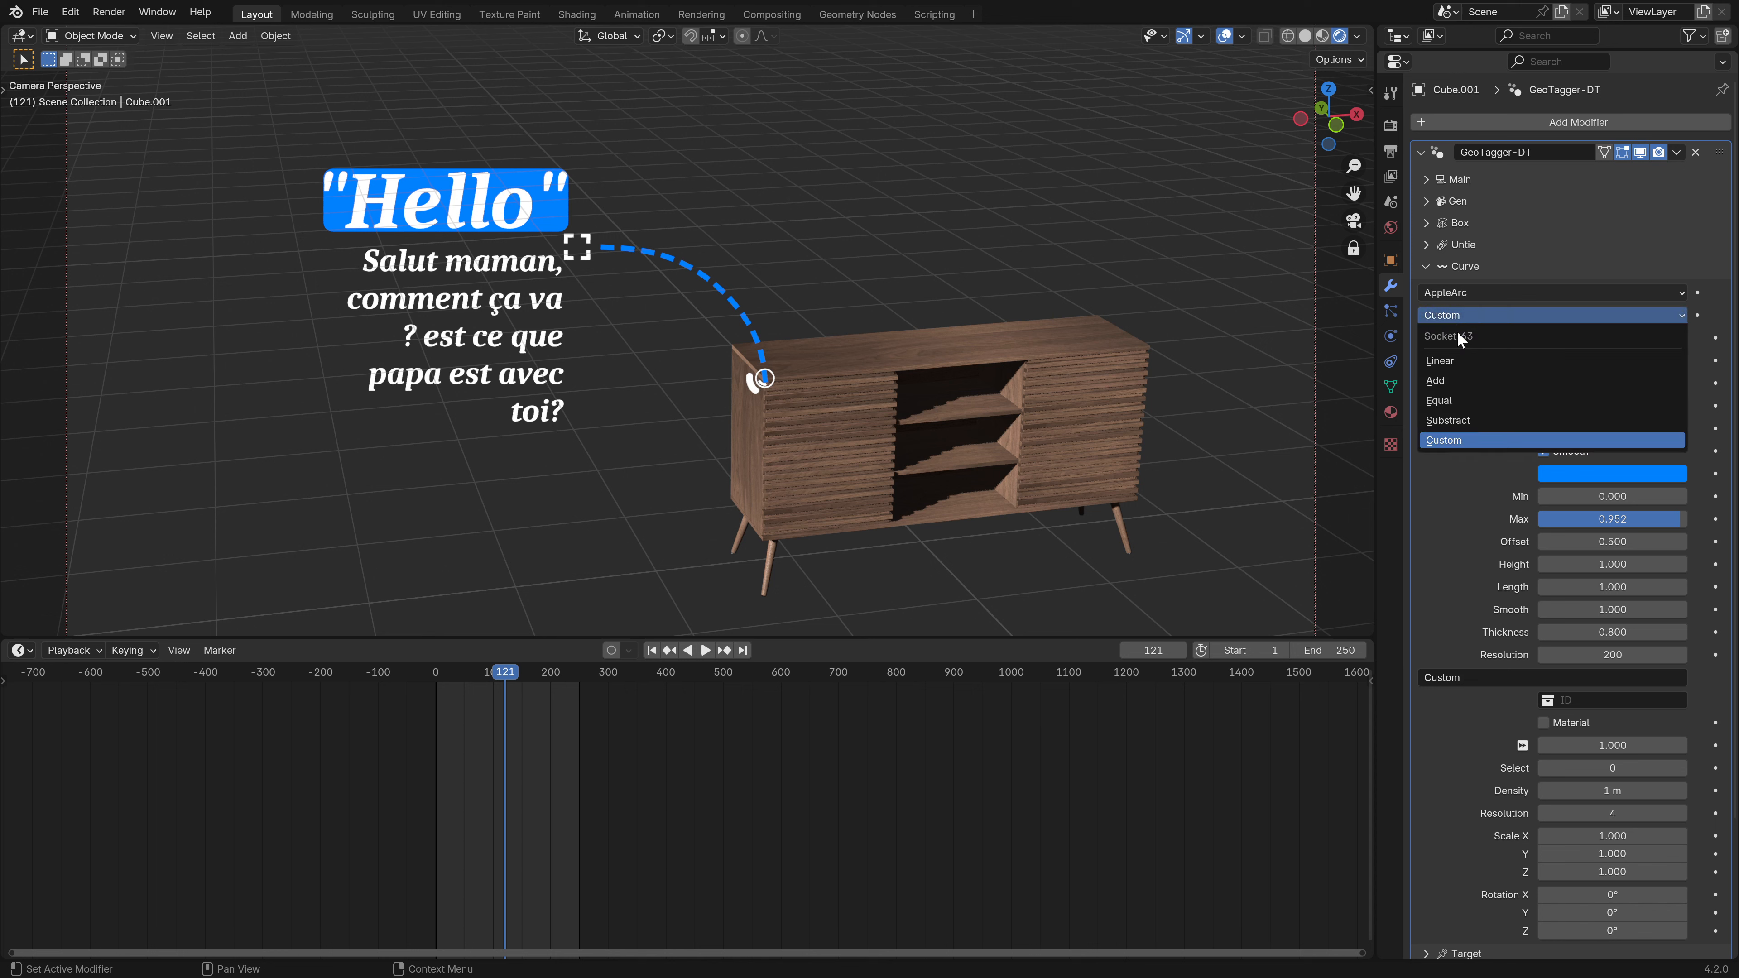
left_click(1436, 441)
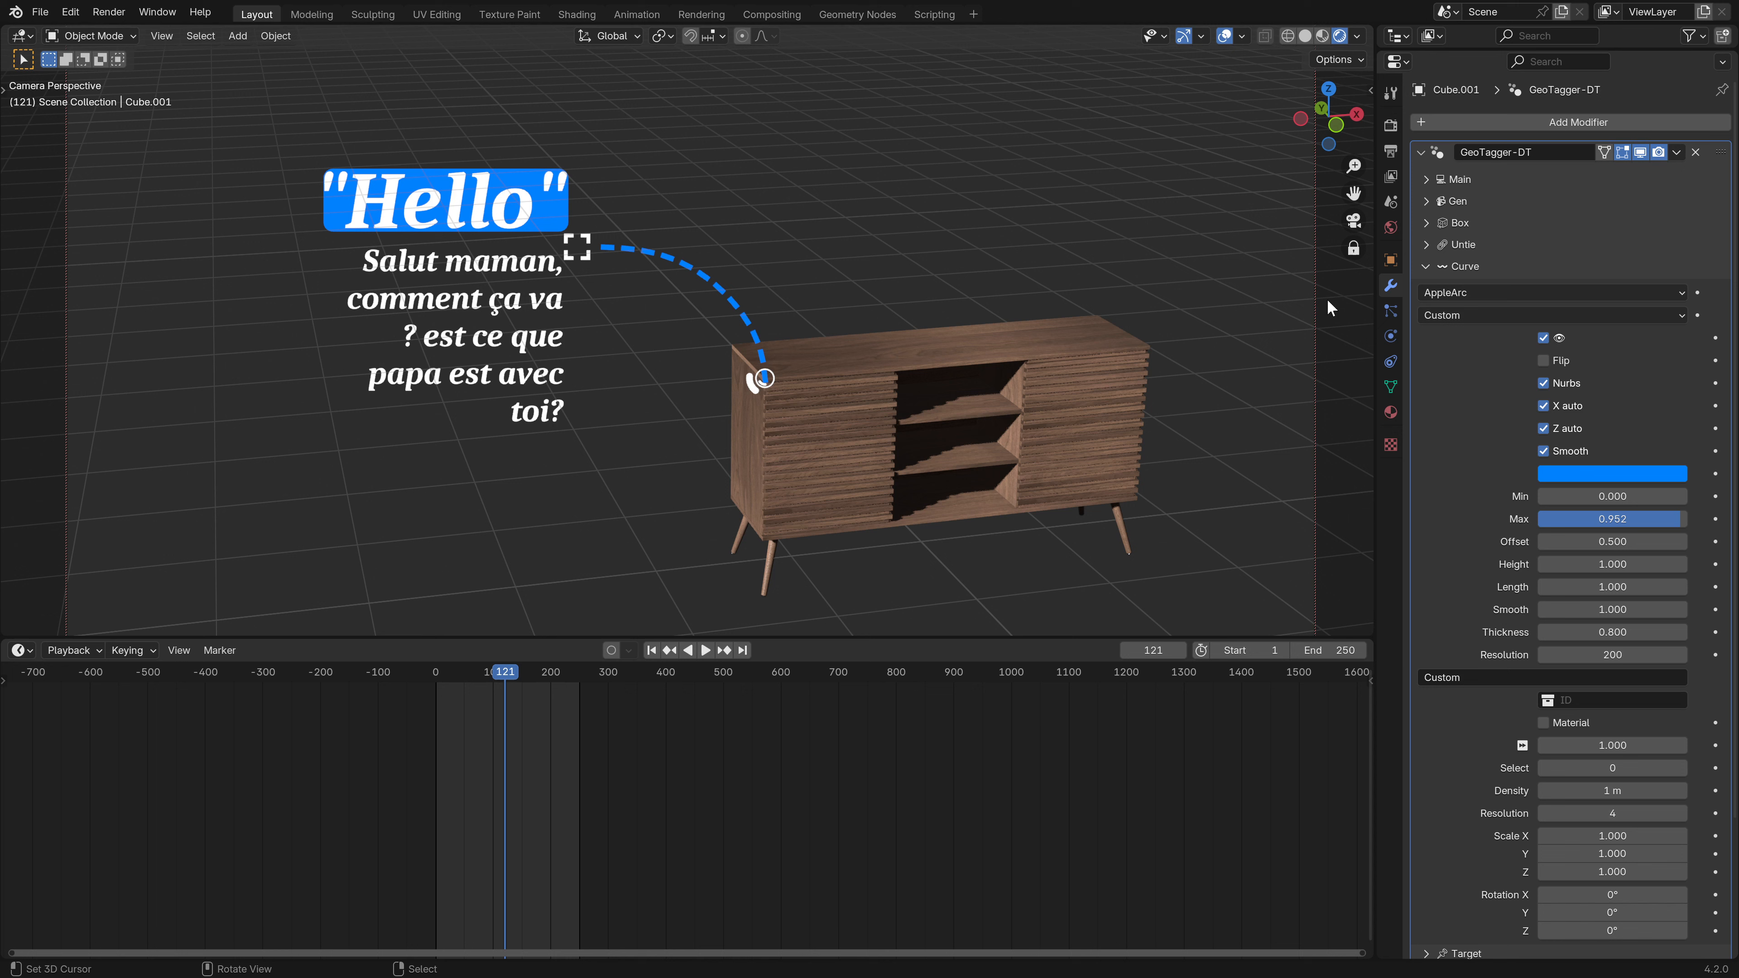
left_click(1555, 704)
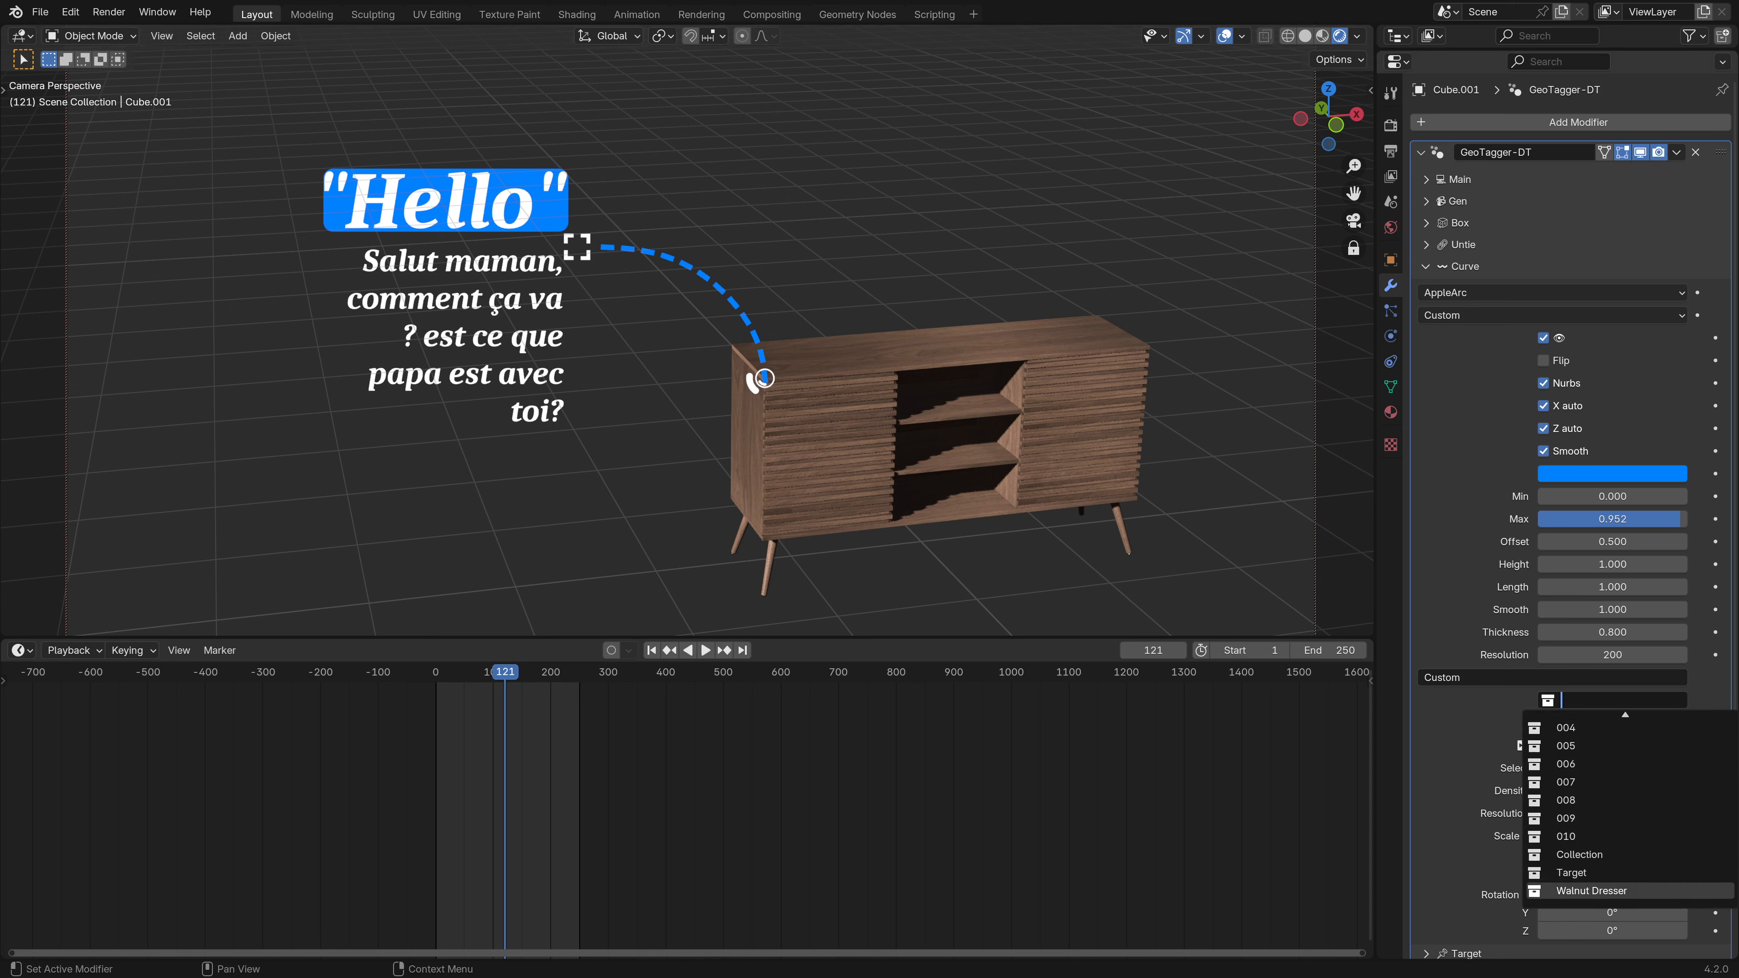
key("Up")
key("Return")
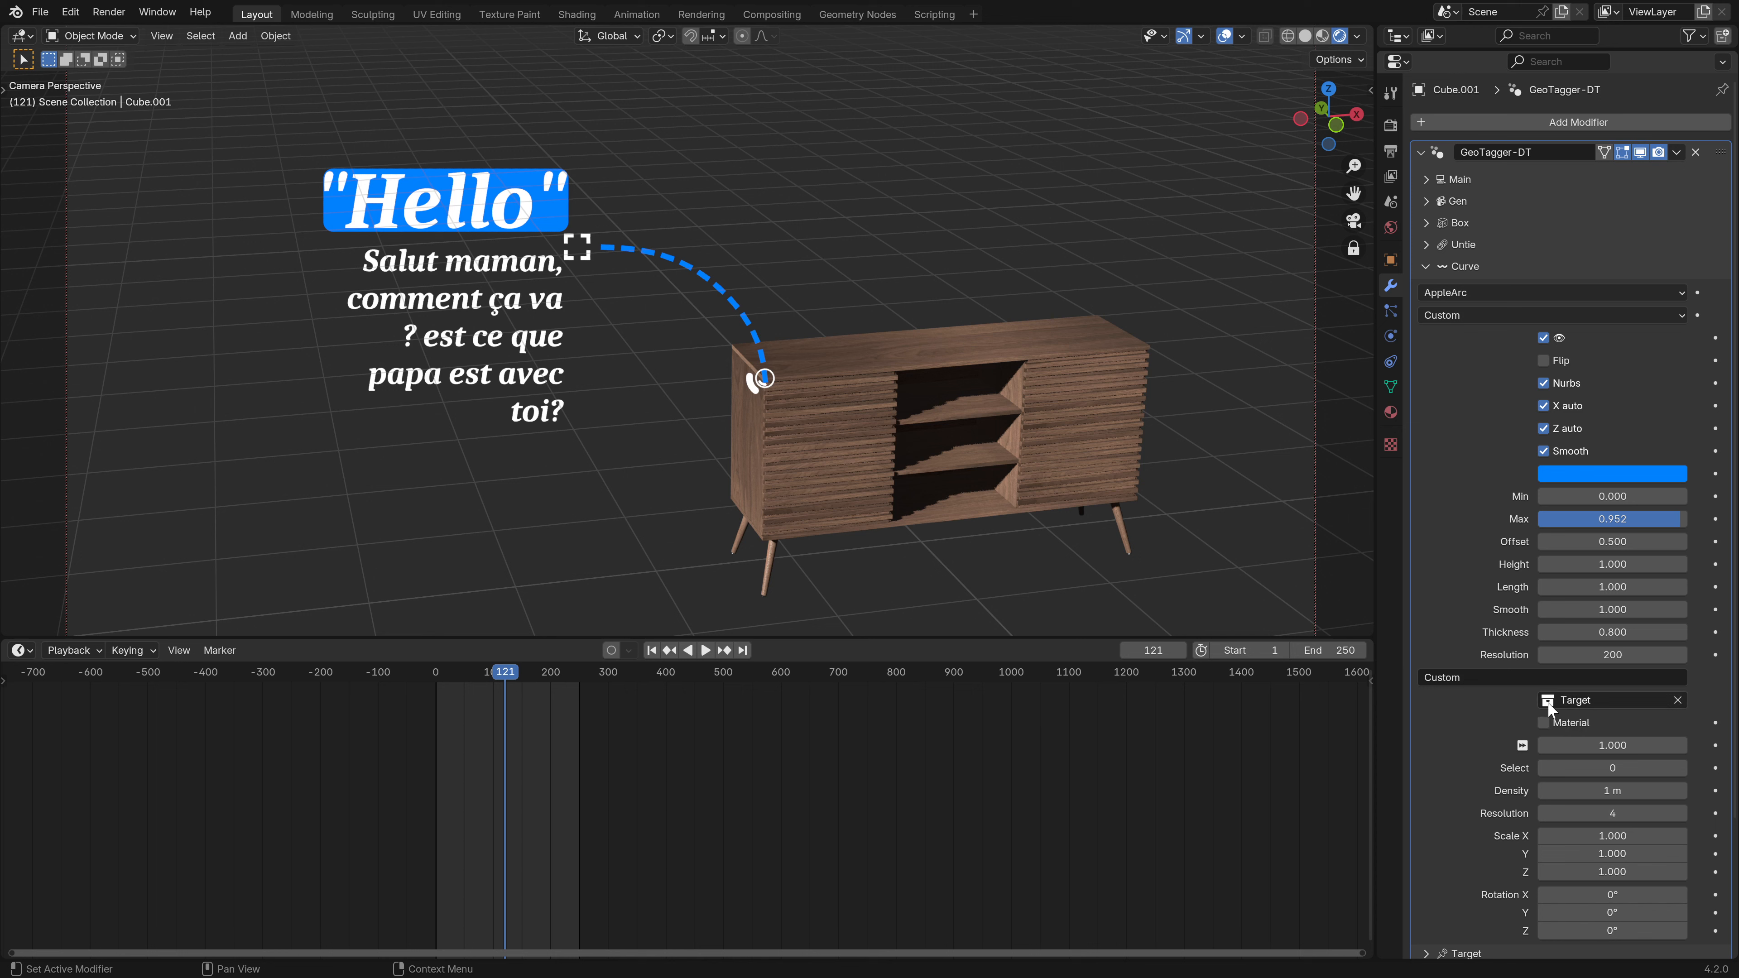
- Set the Select value of the curve's Custom shape to 4
scroll(1531, 608, "down", 5)
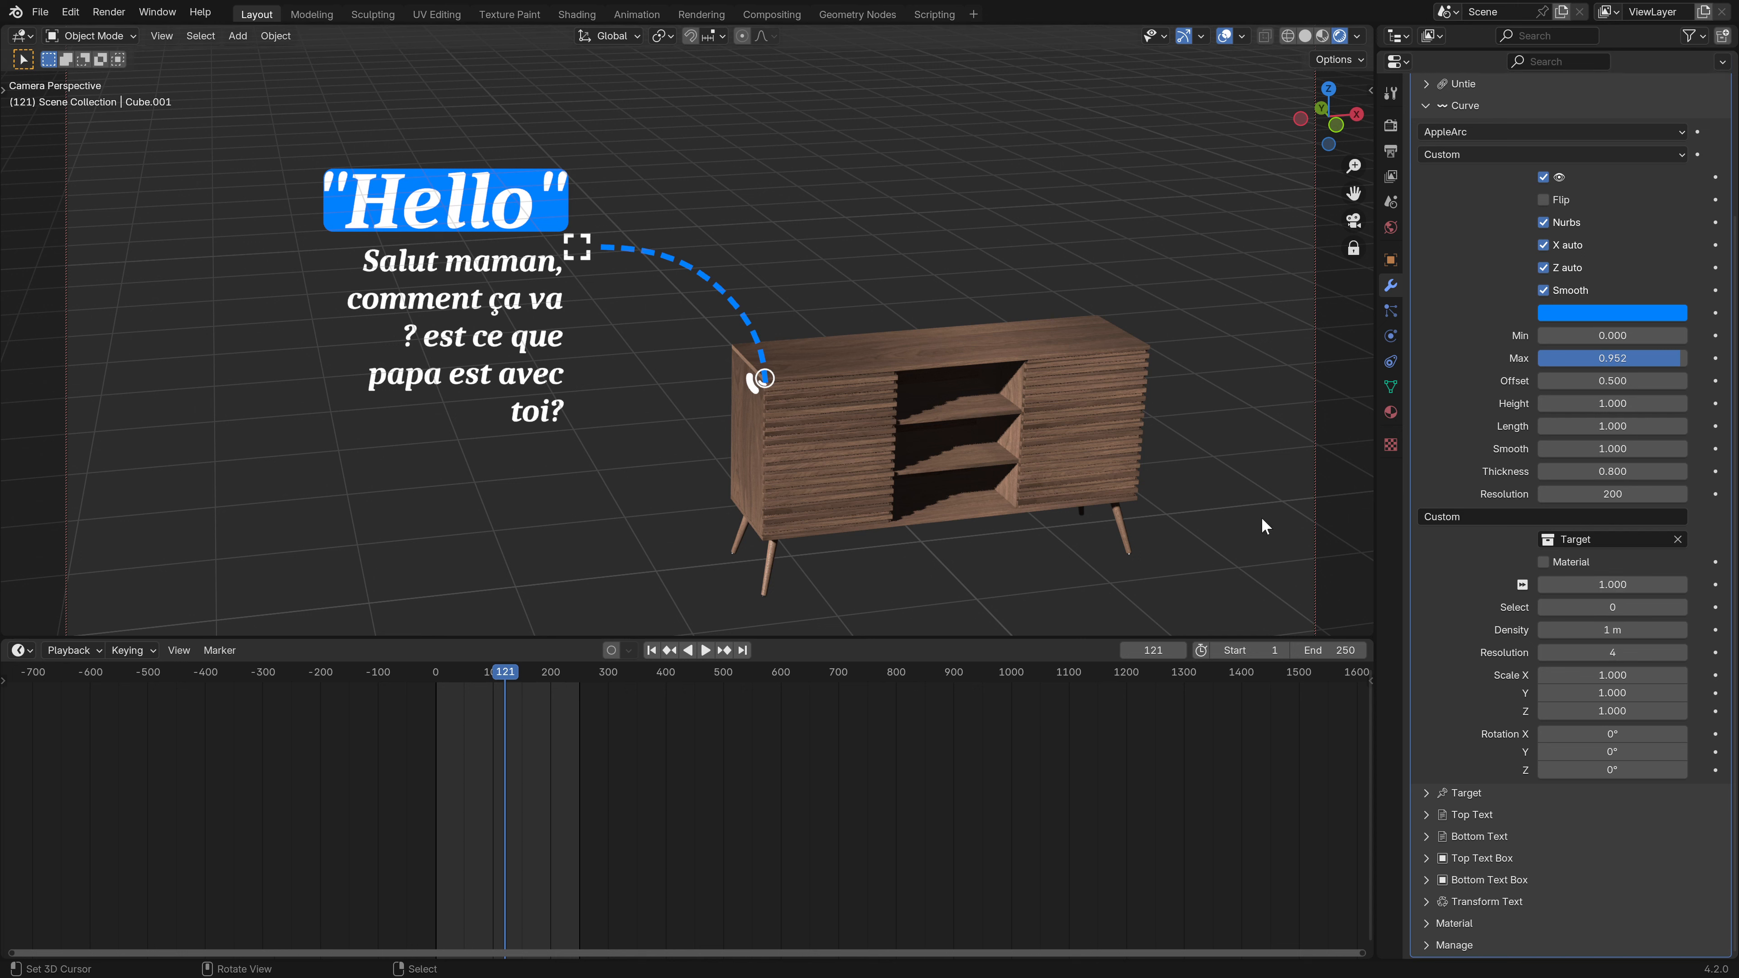
left_click(1681, 604)
left_click(1681, 604)
left_click(1681, 605)
left_click(1681, 606)
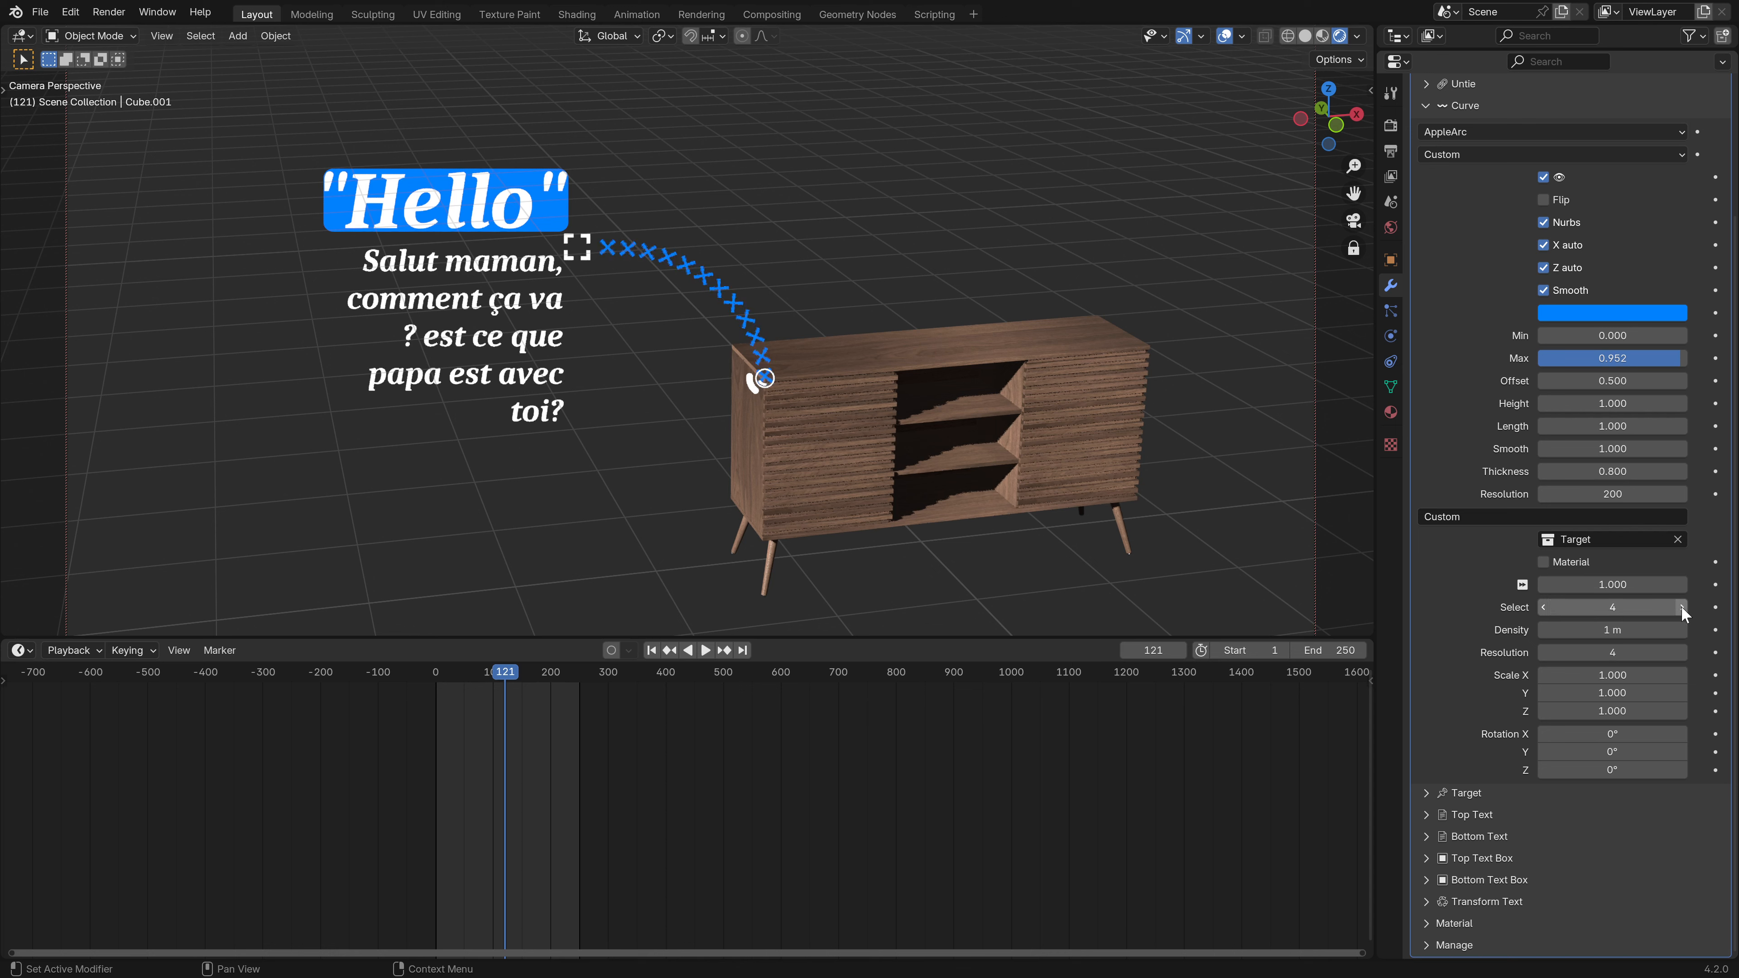
- Set the Select value of the curve's Custom shape to 6, preview the animation and scrub to frame 114
left_click(1682, 606)
left_click(1682, 606)
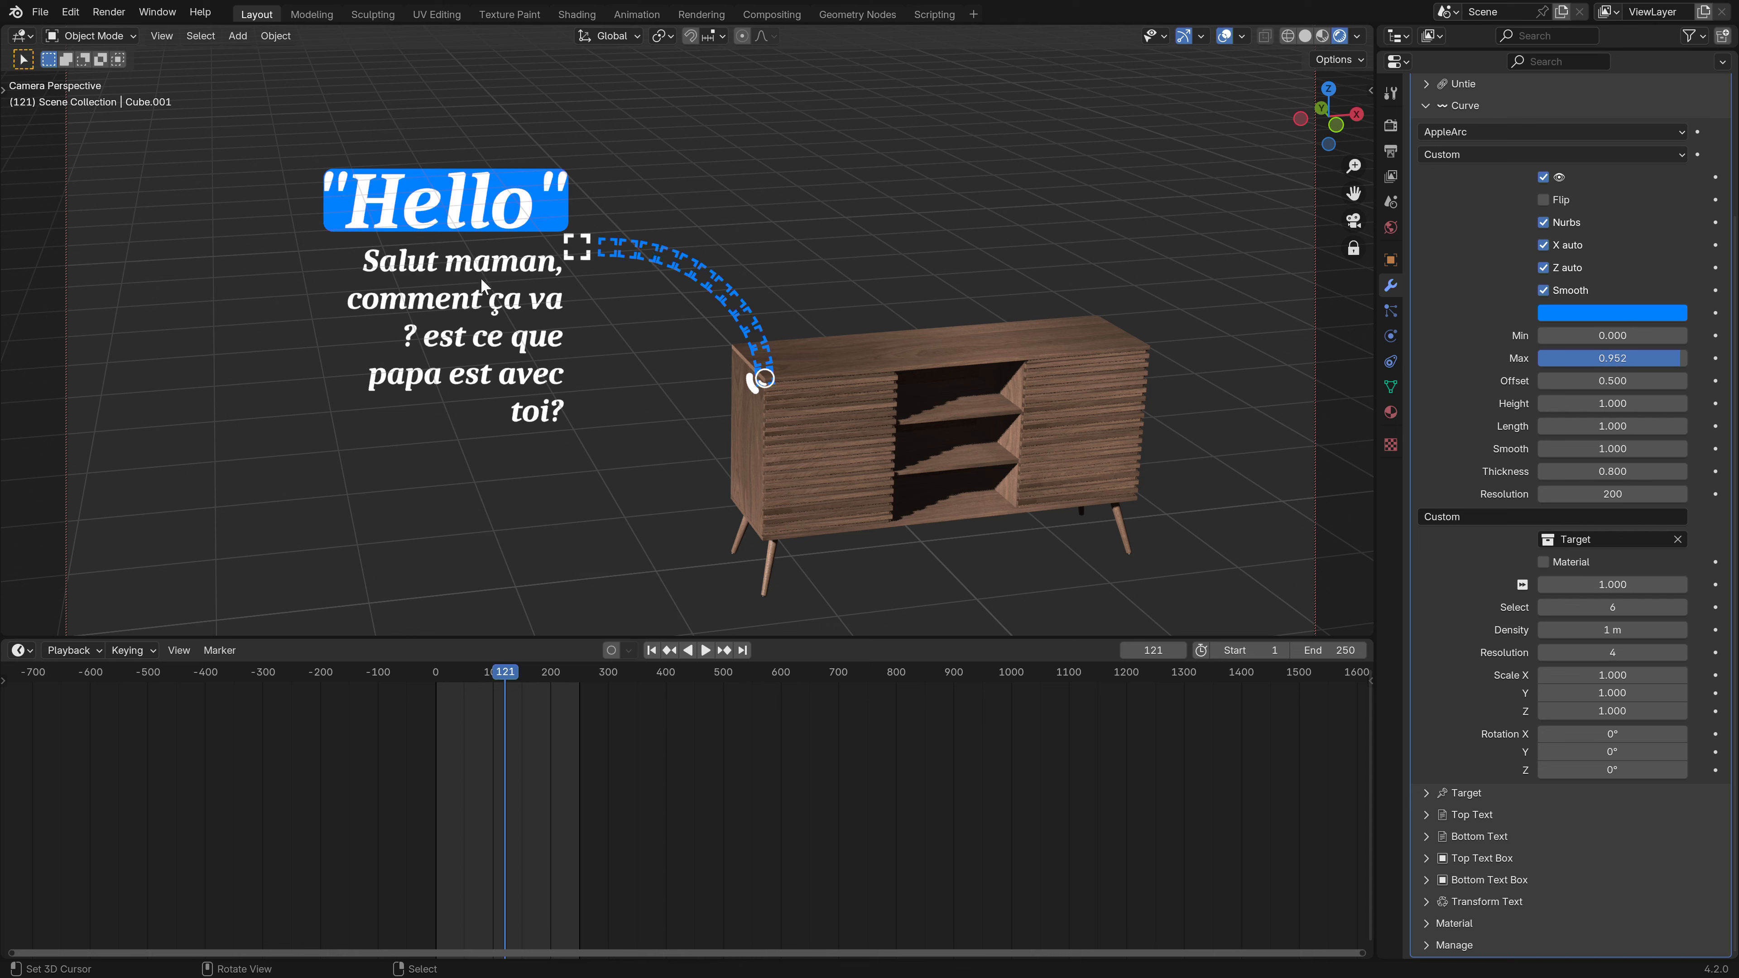
key("space")
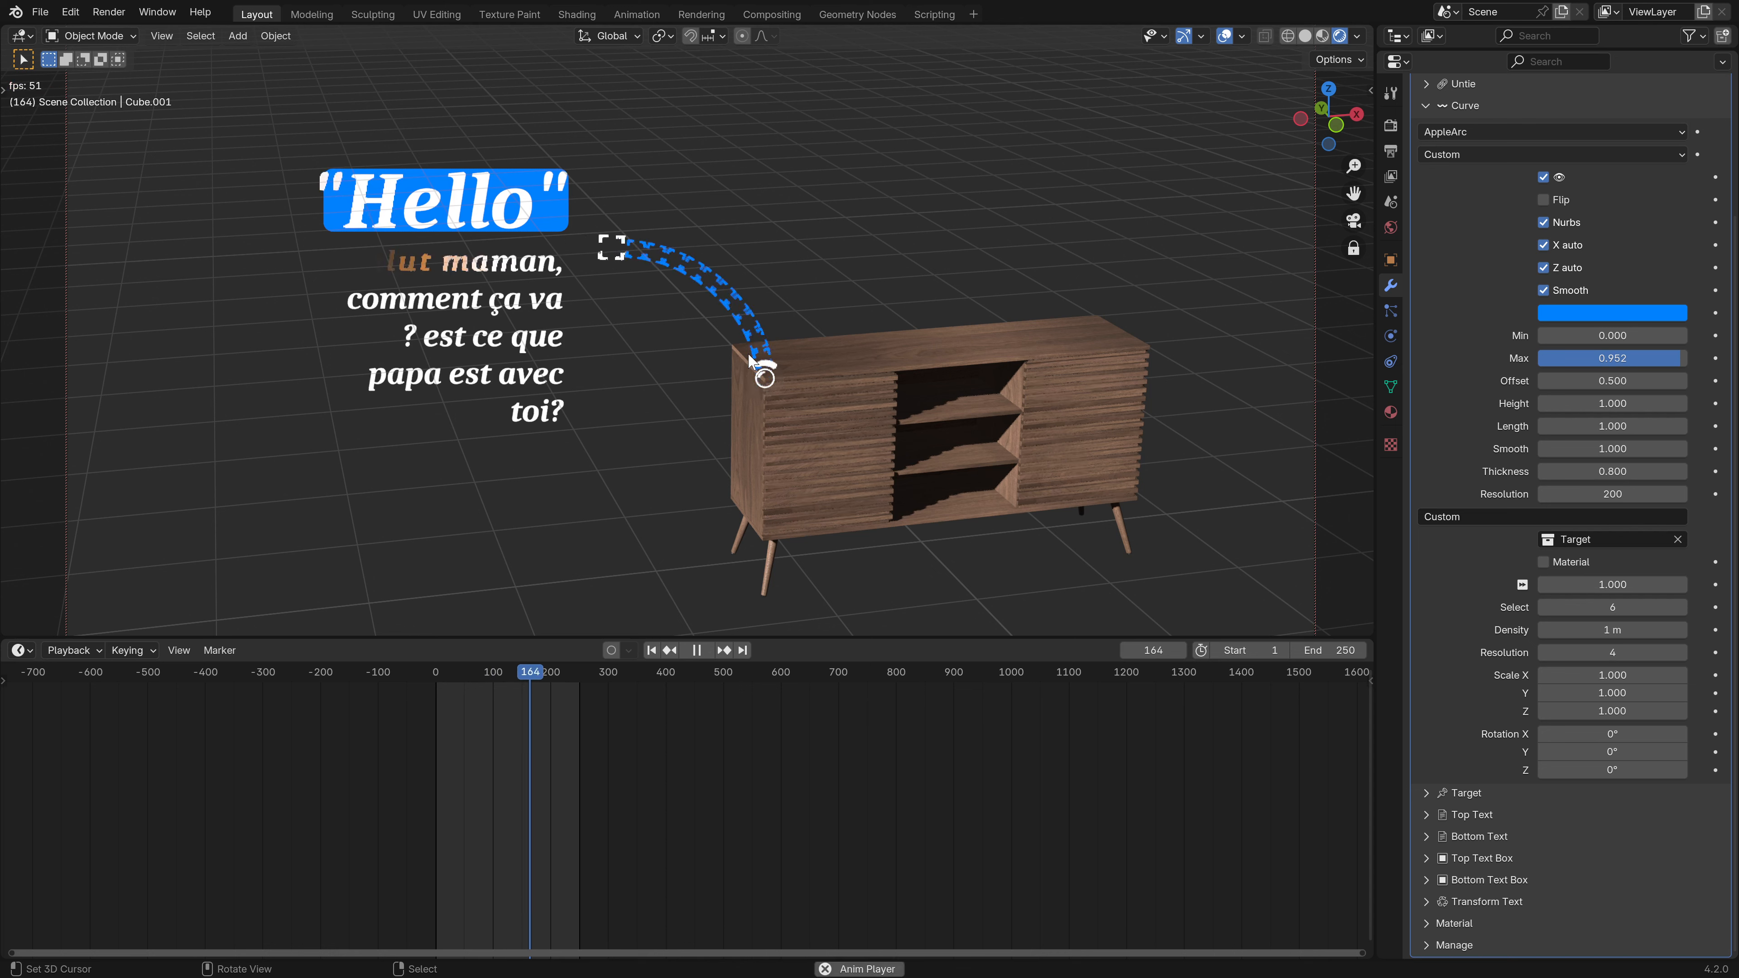
key("Escape")
left_click_drag(444, 793, 501, 801)
- Try rotating the curve's Custom shape about X, cancel it, and toggle the Custom Material option on and off again
left_click_drag(1601, 675, 1609, 733)
key("Escape")
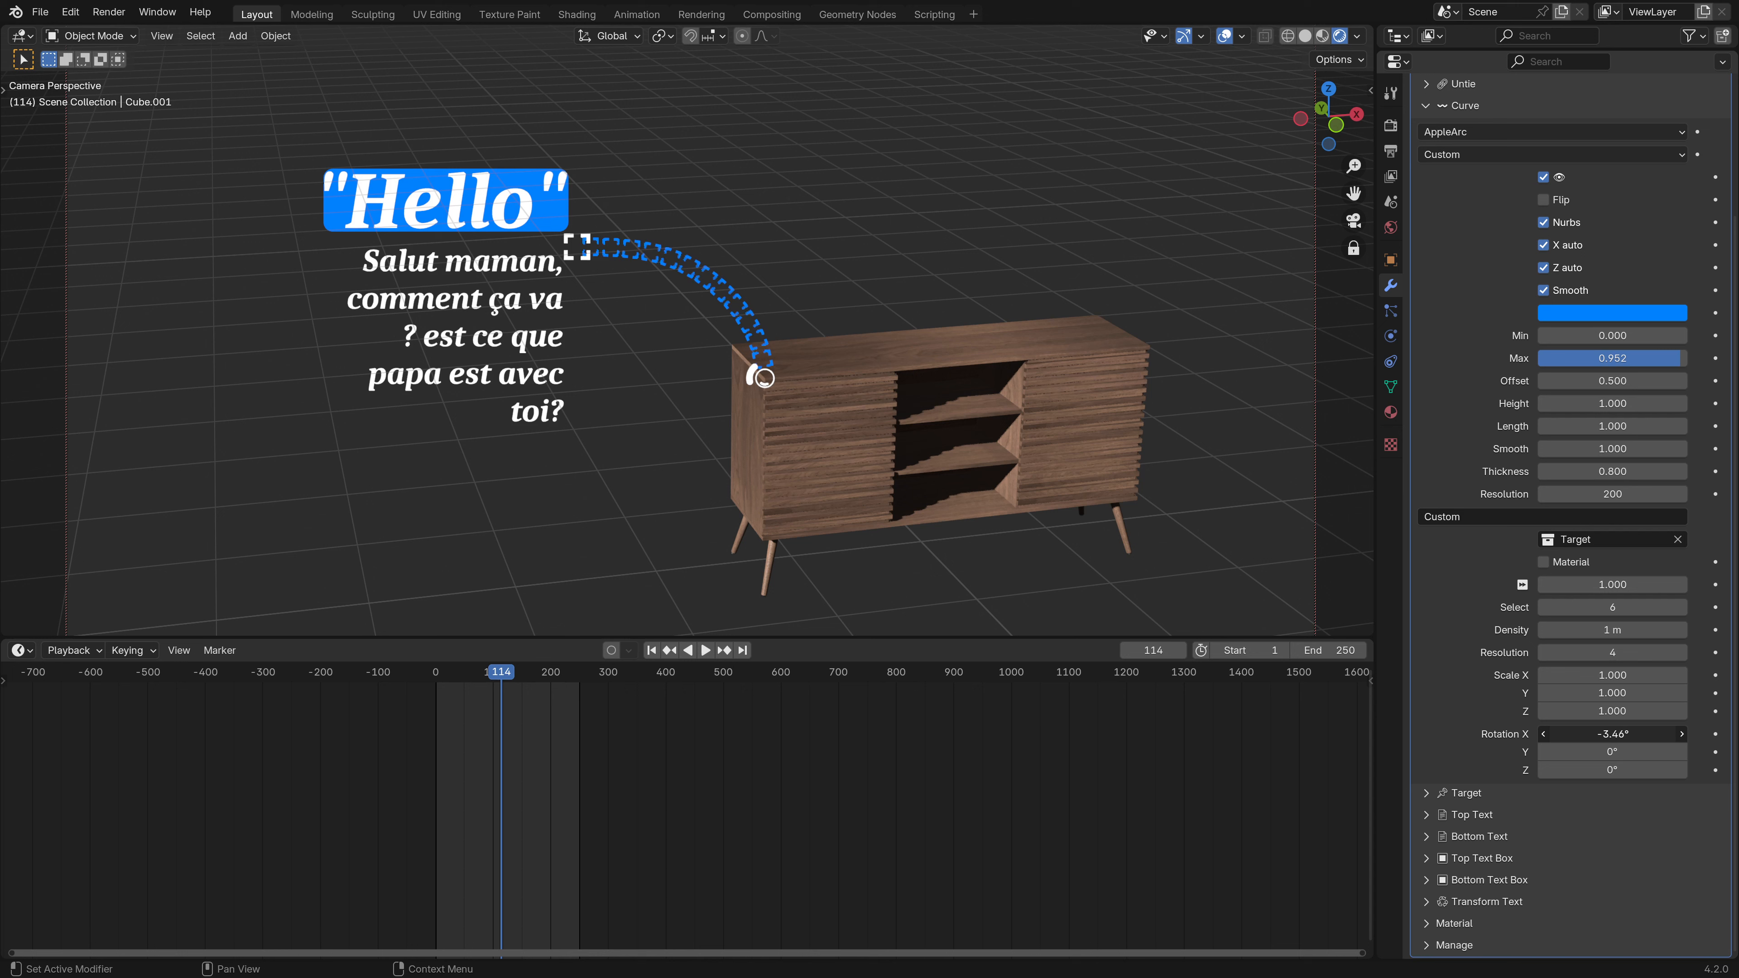
key("Escape")
left_click(1545, 561)
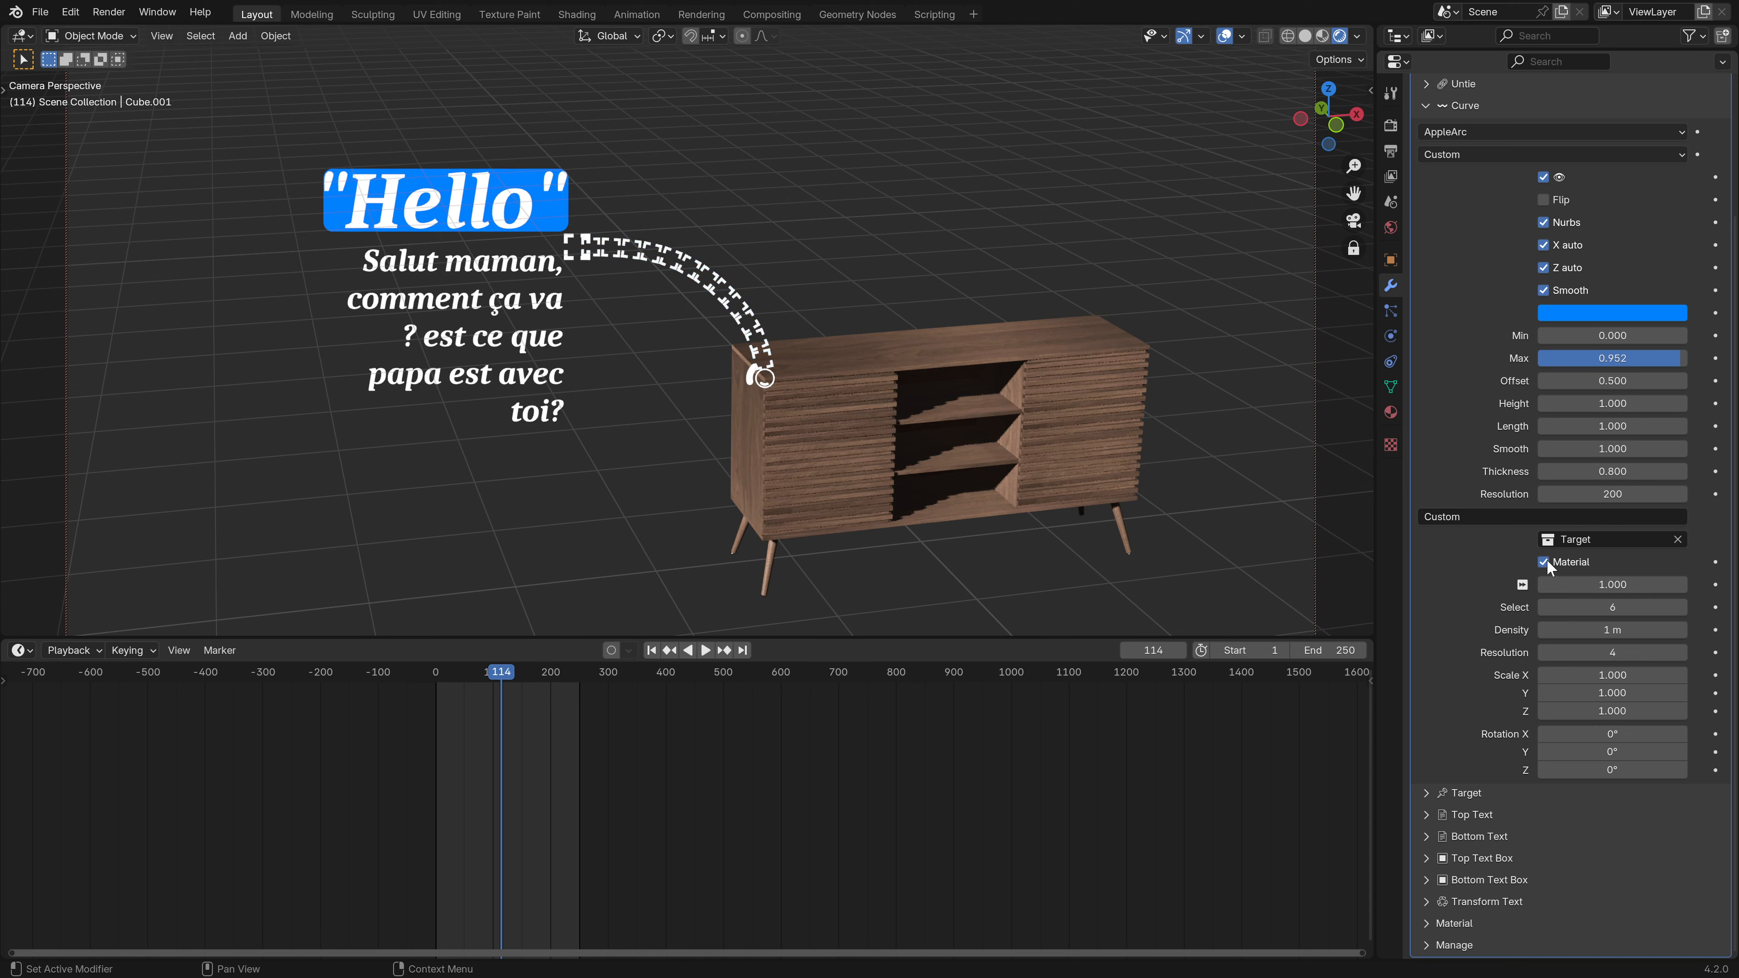
left_click(1545, 562)
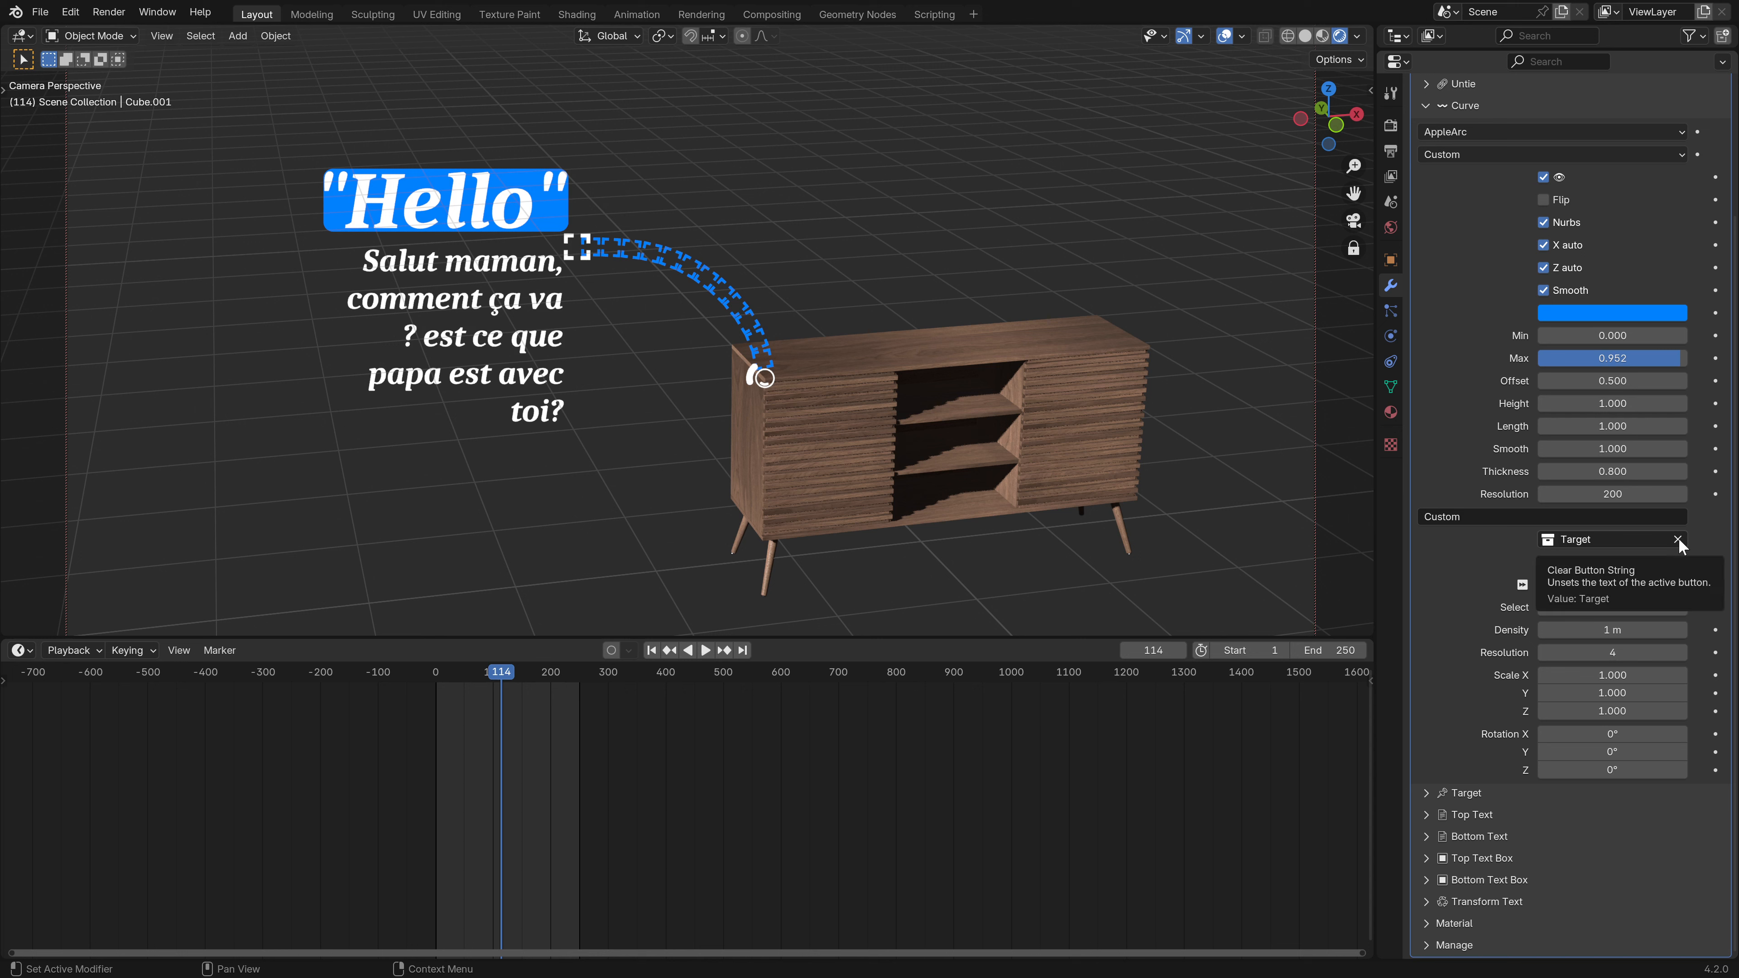
- Reset the Custom shape's Select value to 0 and change the curve style to Linear
key("BackSpace")
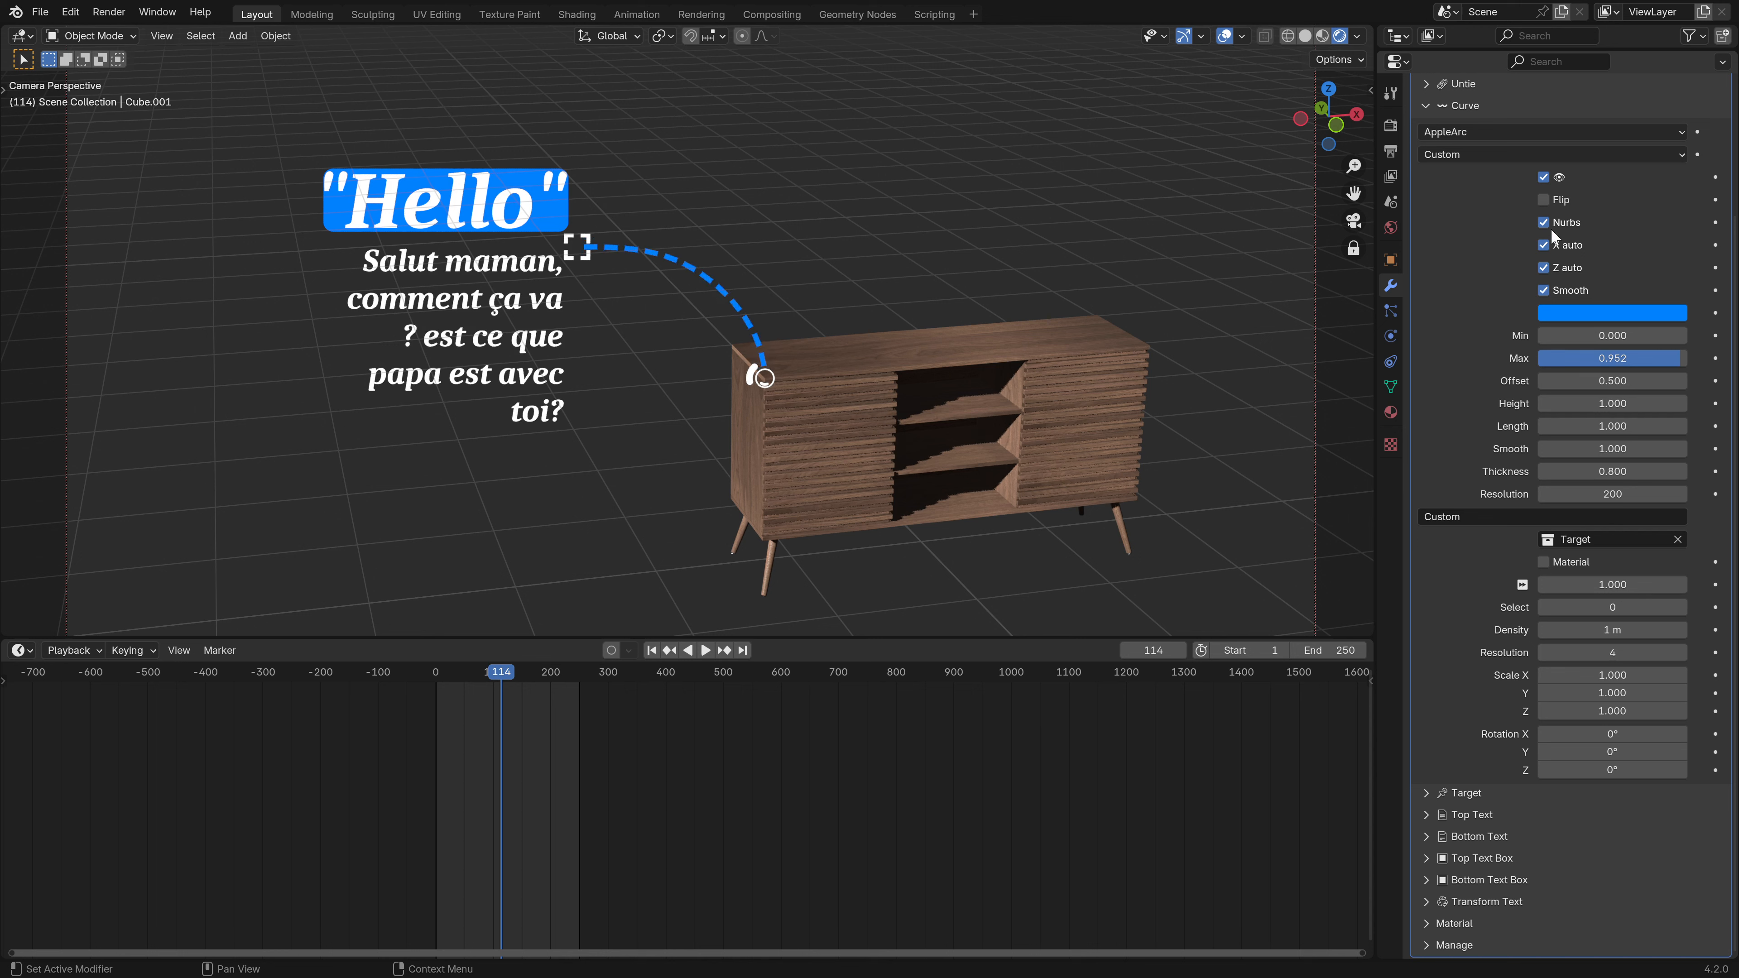
left_click(1454, 153)
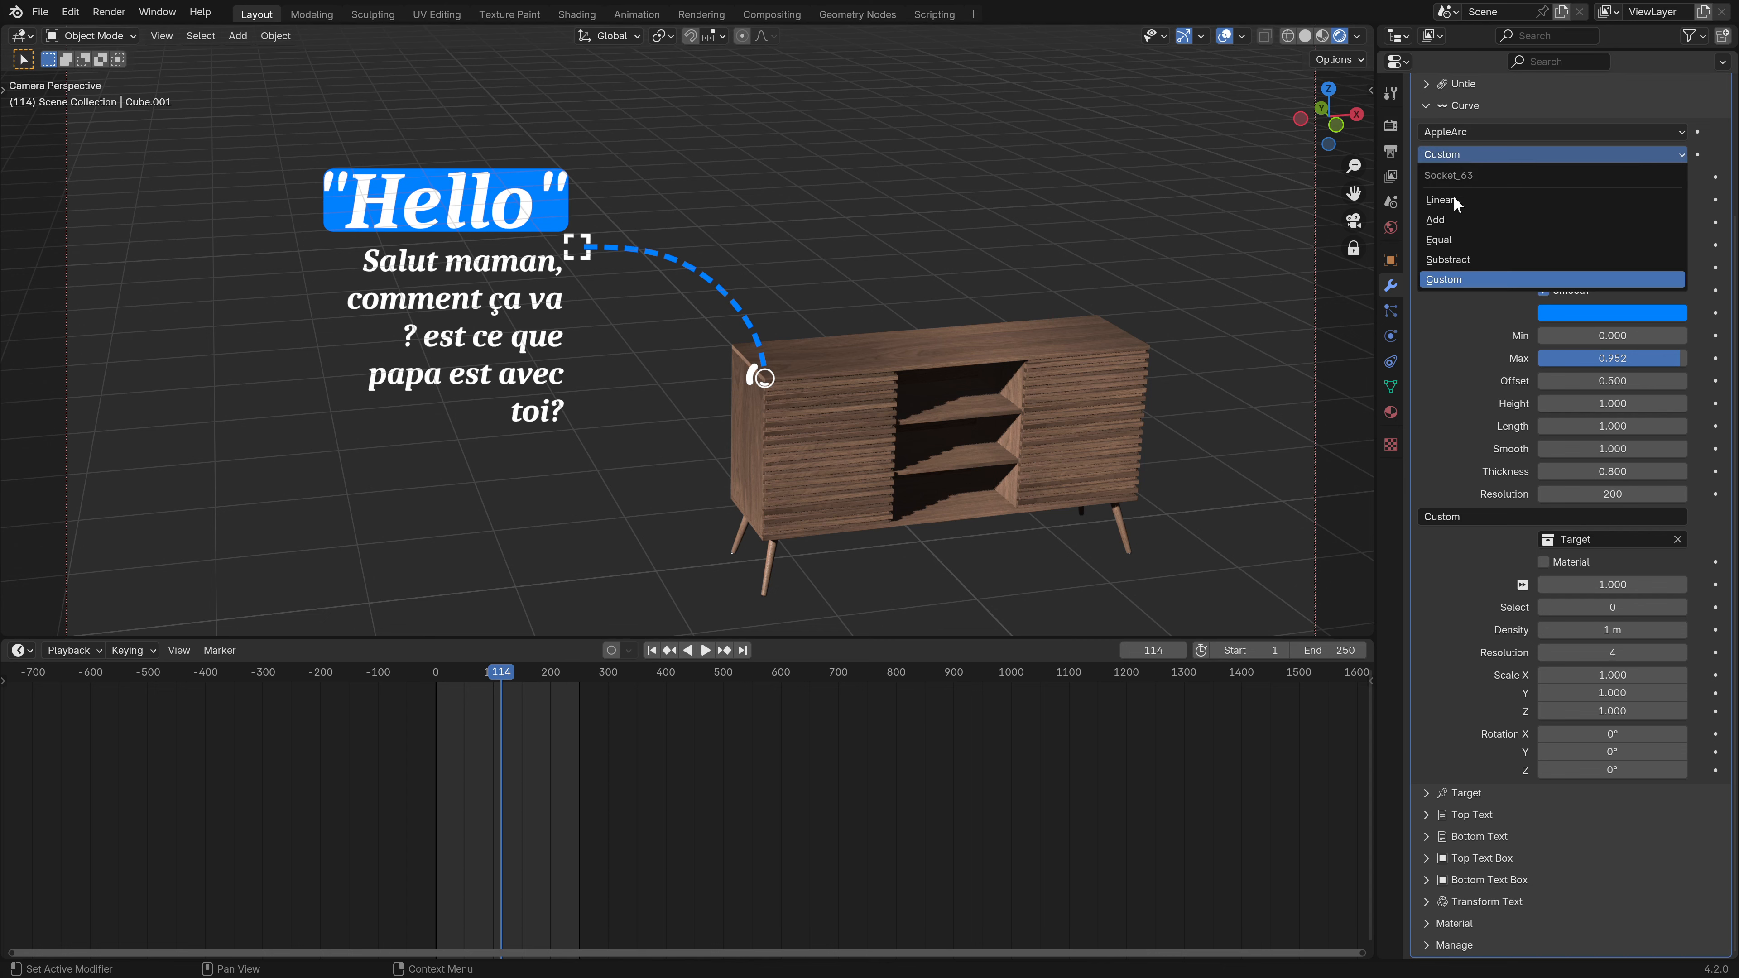
left_click(1464, 198)
middle_click_drag(774, 282, 773, 309, "shift")
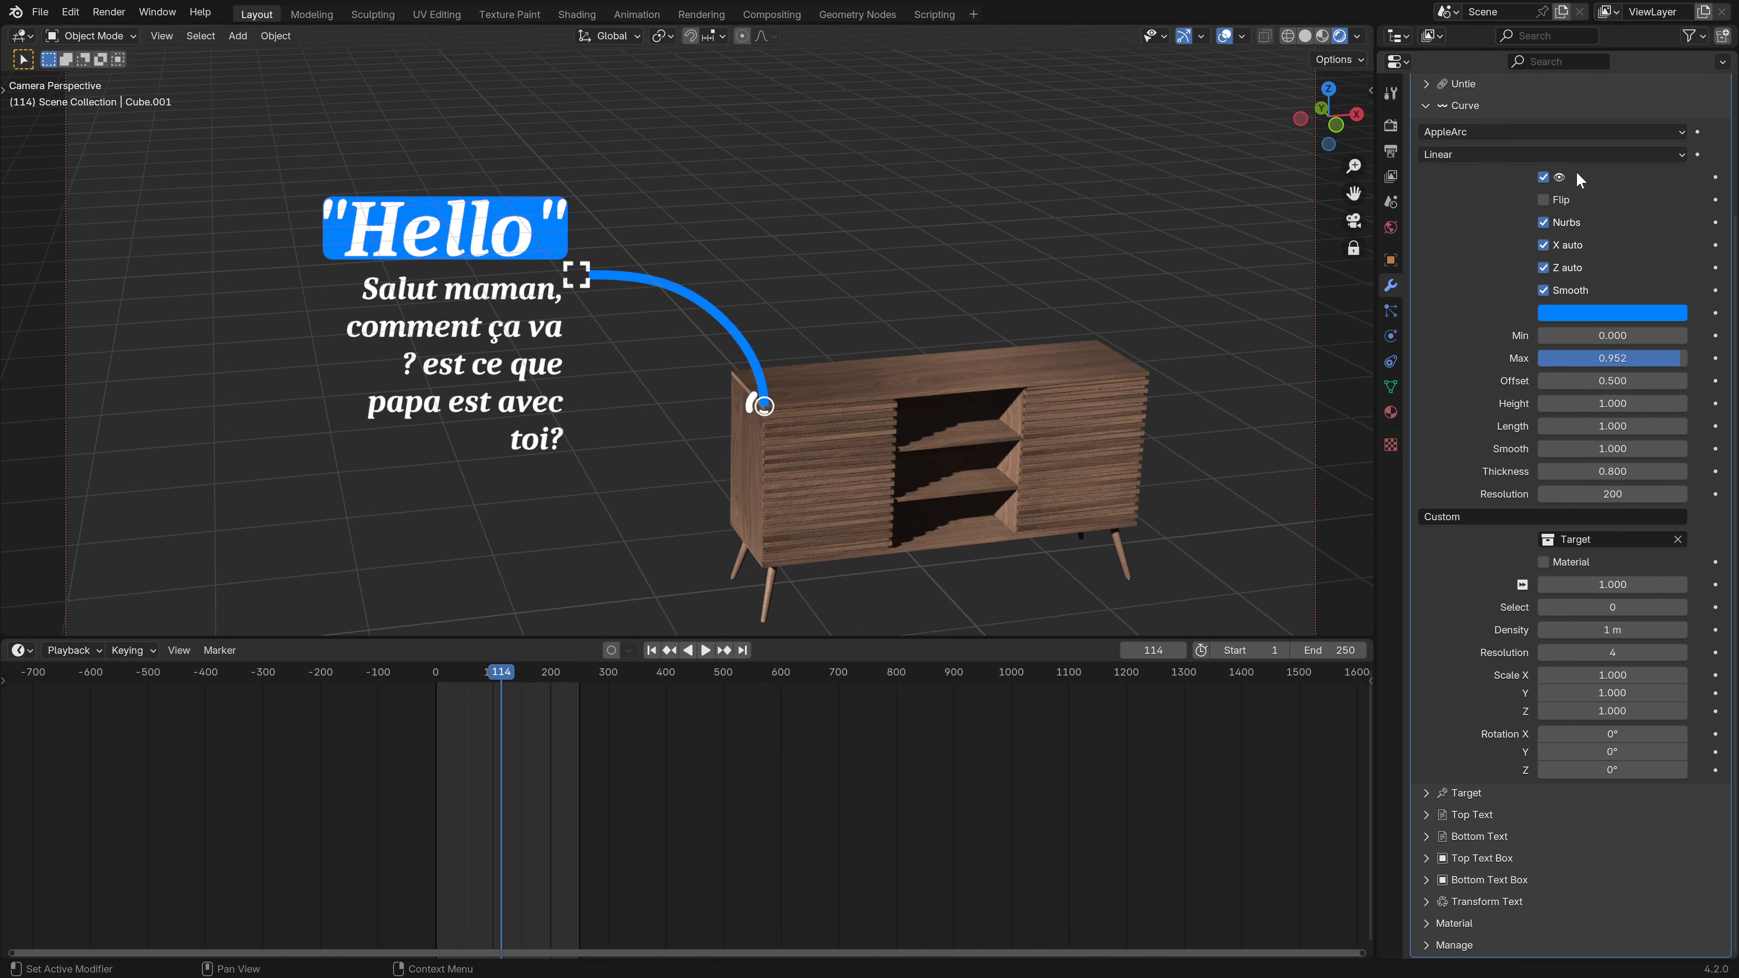
- Cycle through curve types such as PeachHook, LightningPear and SnakeFruit with Nurbs turned off, and return to AppleArc
scroll(1454, 137, "down", 3, "ctrl")
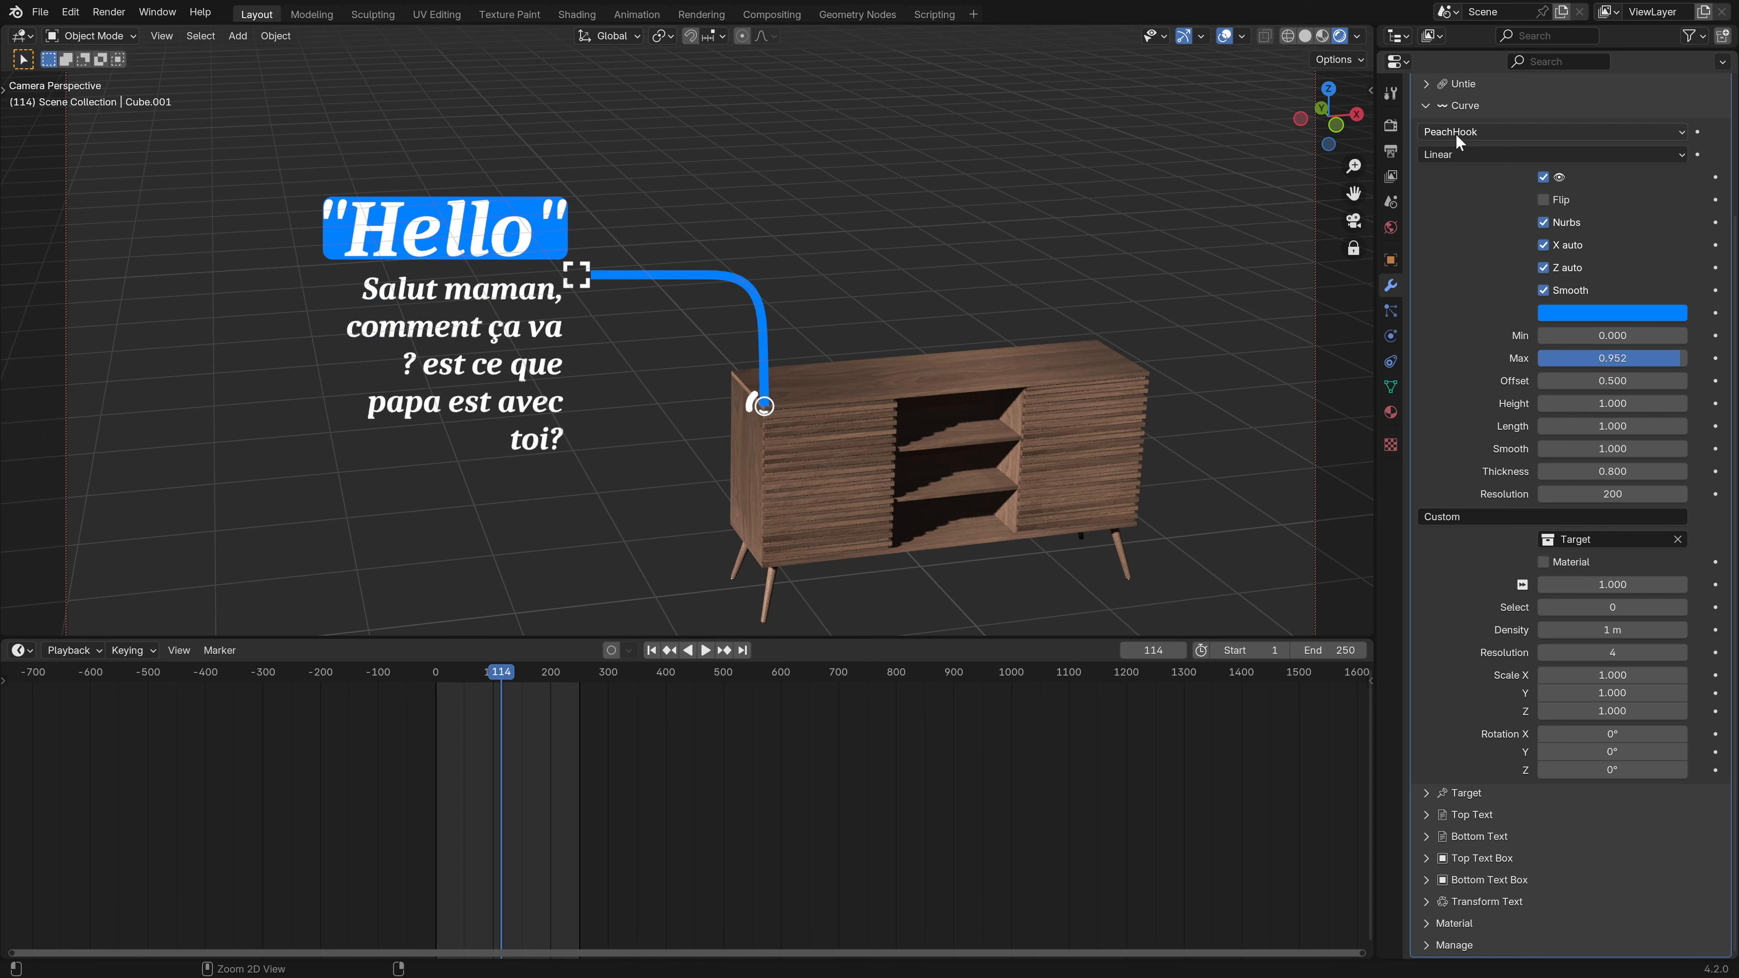
scroll(1456, 137, "down", 4, "ctrl")
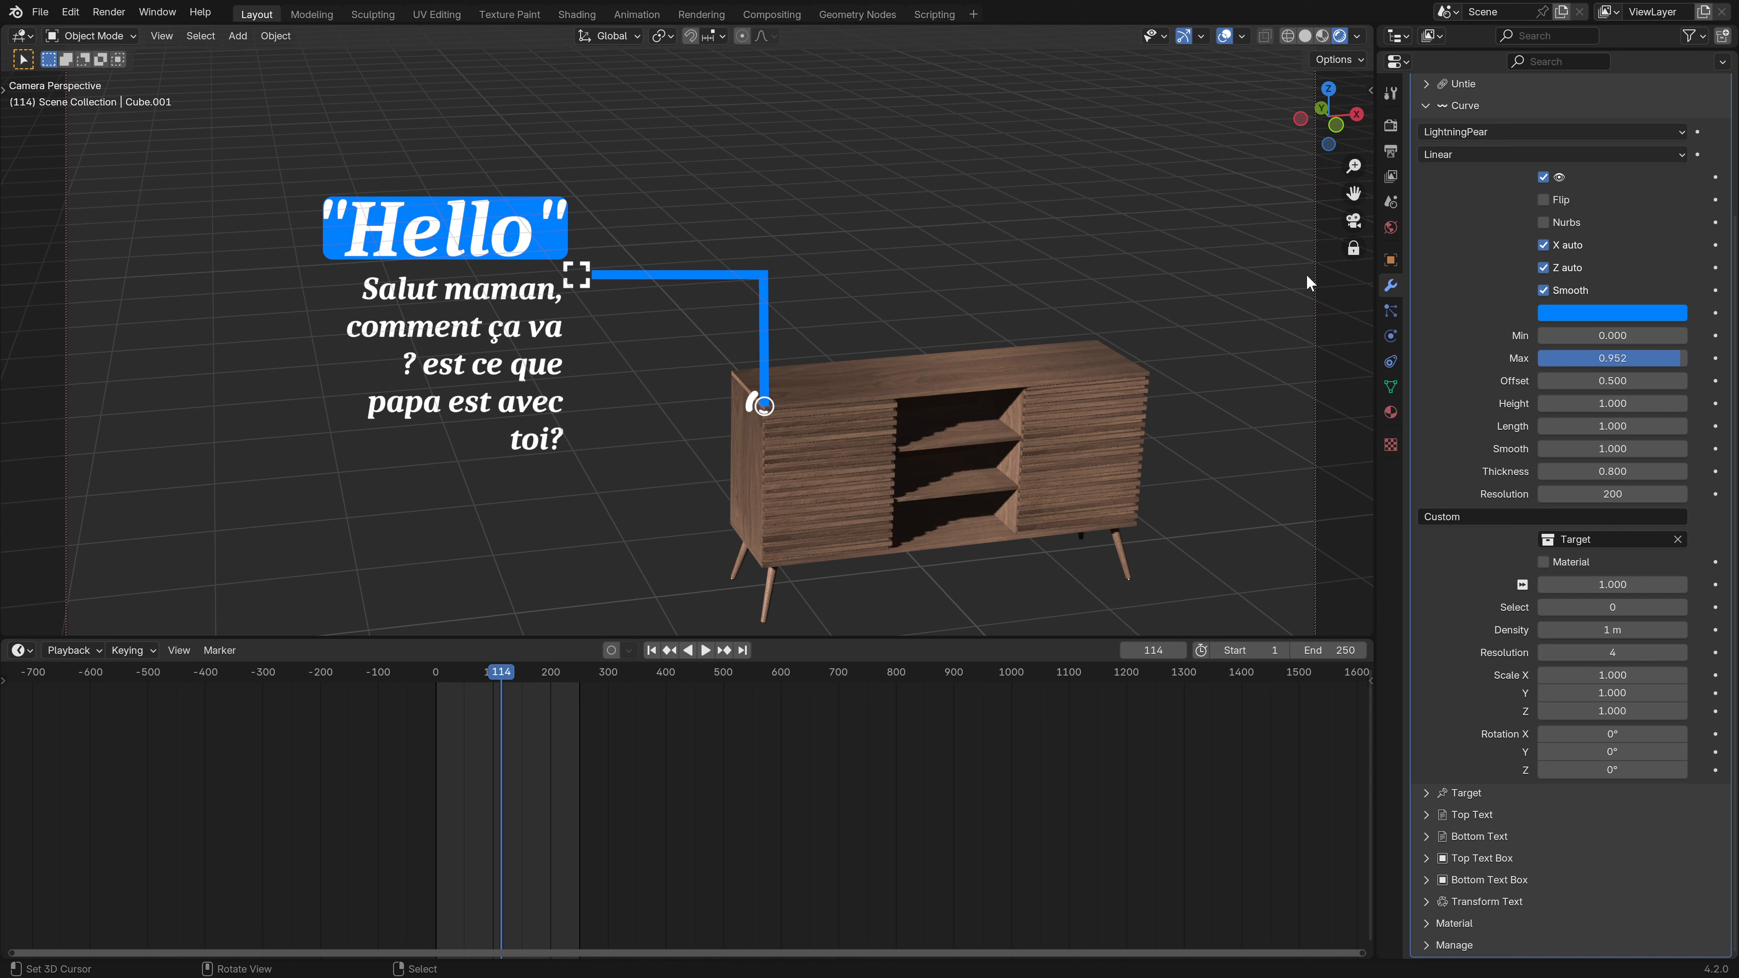
scroll(1473, 129, "down", 3, "ctrl")
scroll(1472, 129, "down", 2, "ctrl")
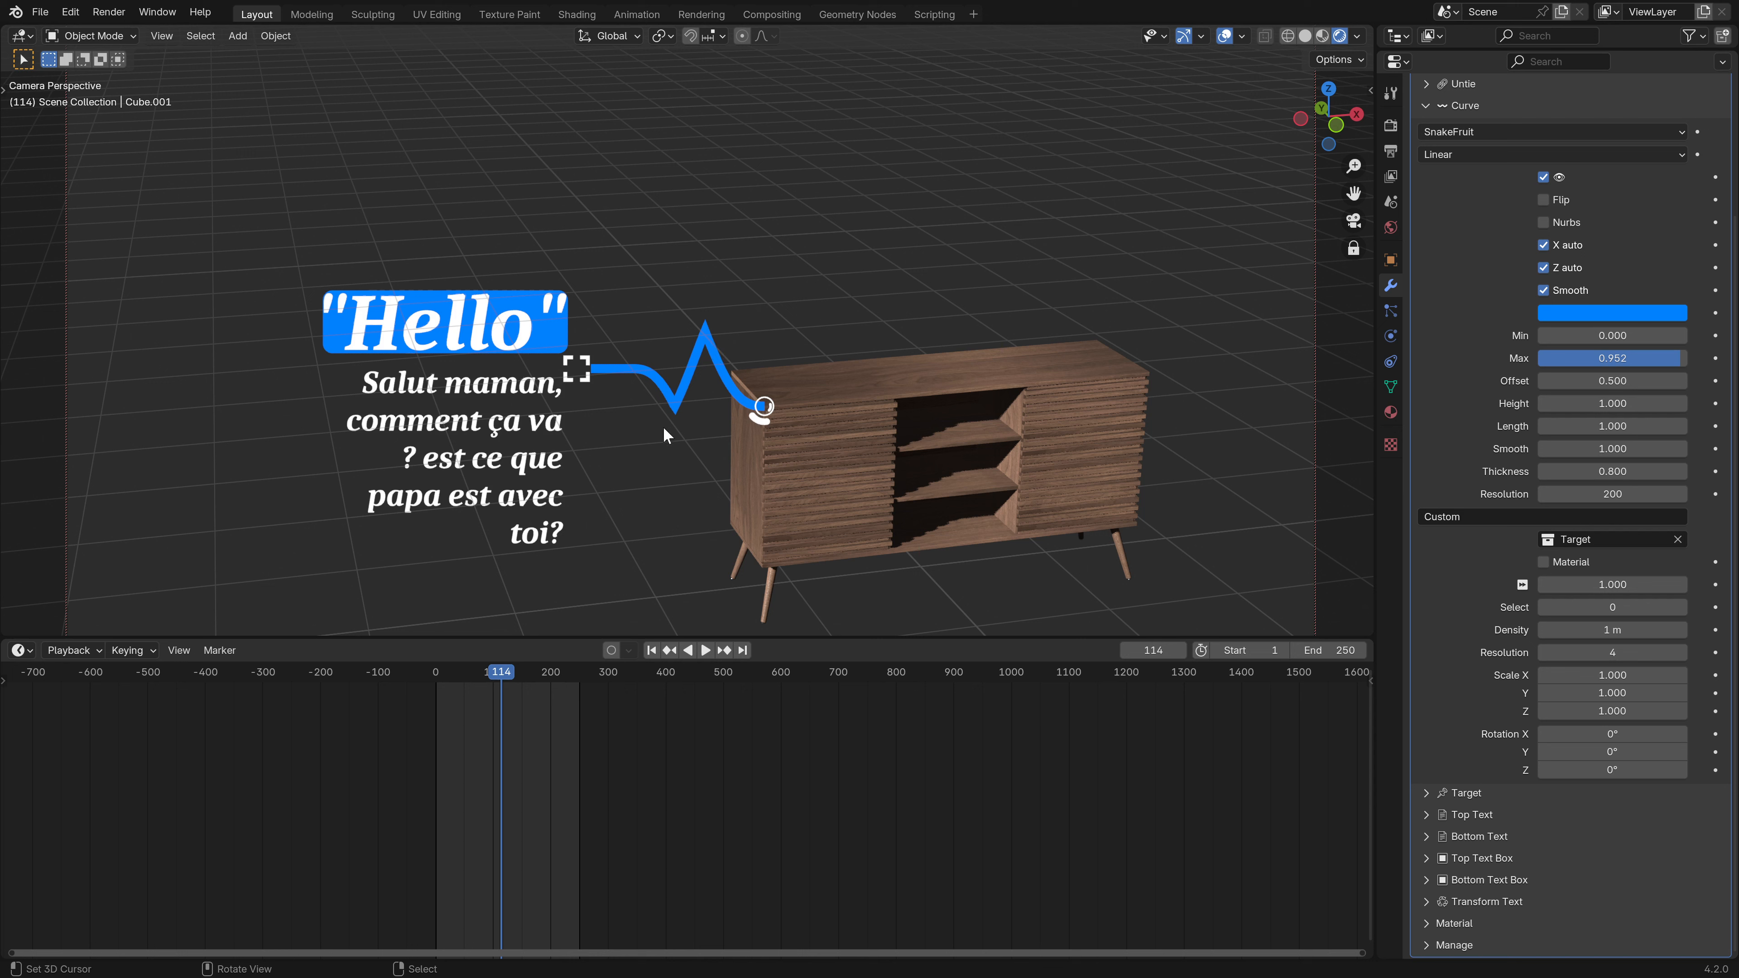
left_click(1545, 223)
left_click(1458, 129)
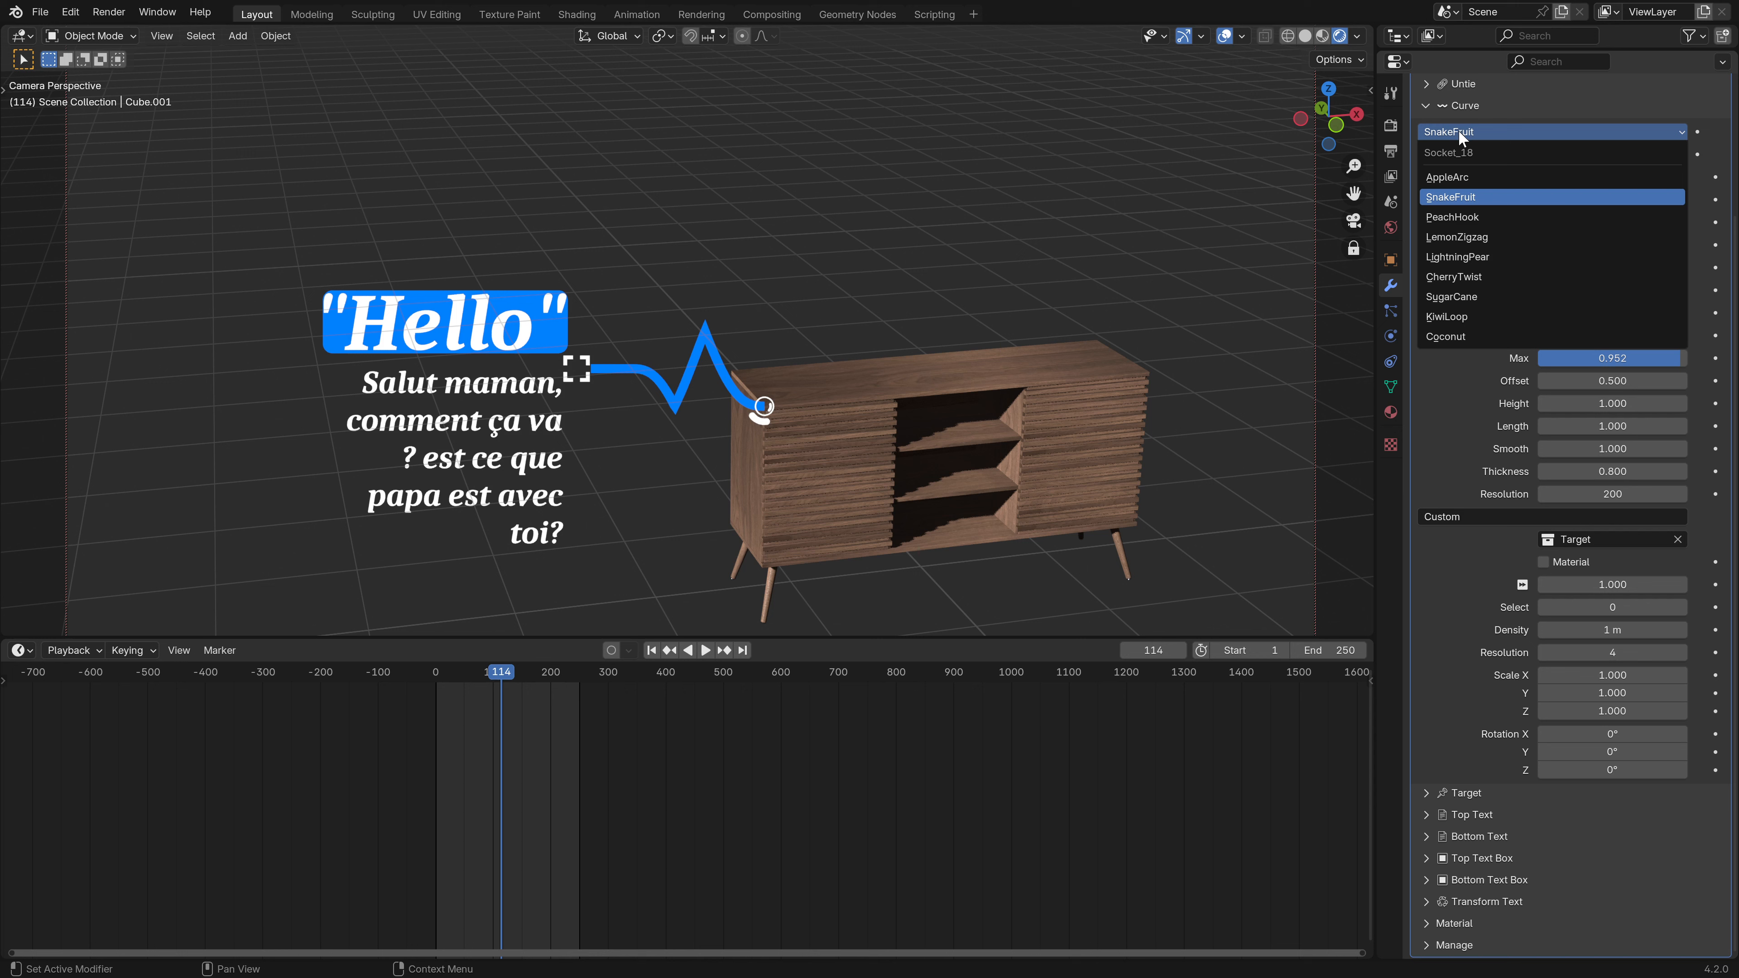
left_click(1462, 176)
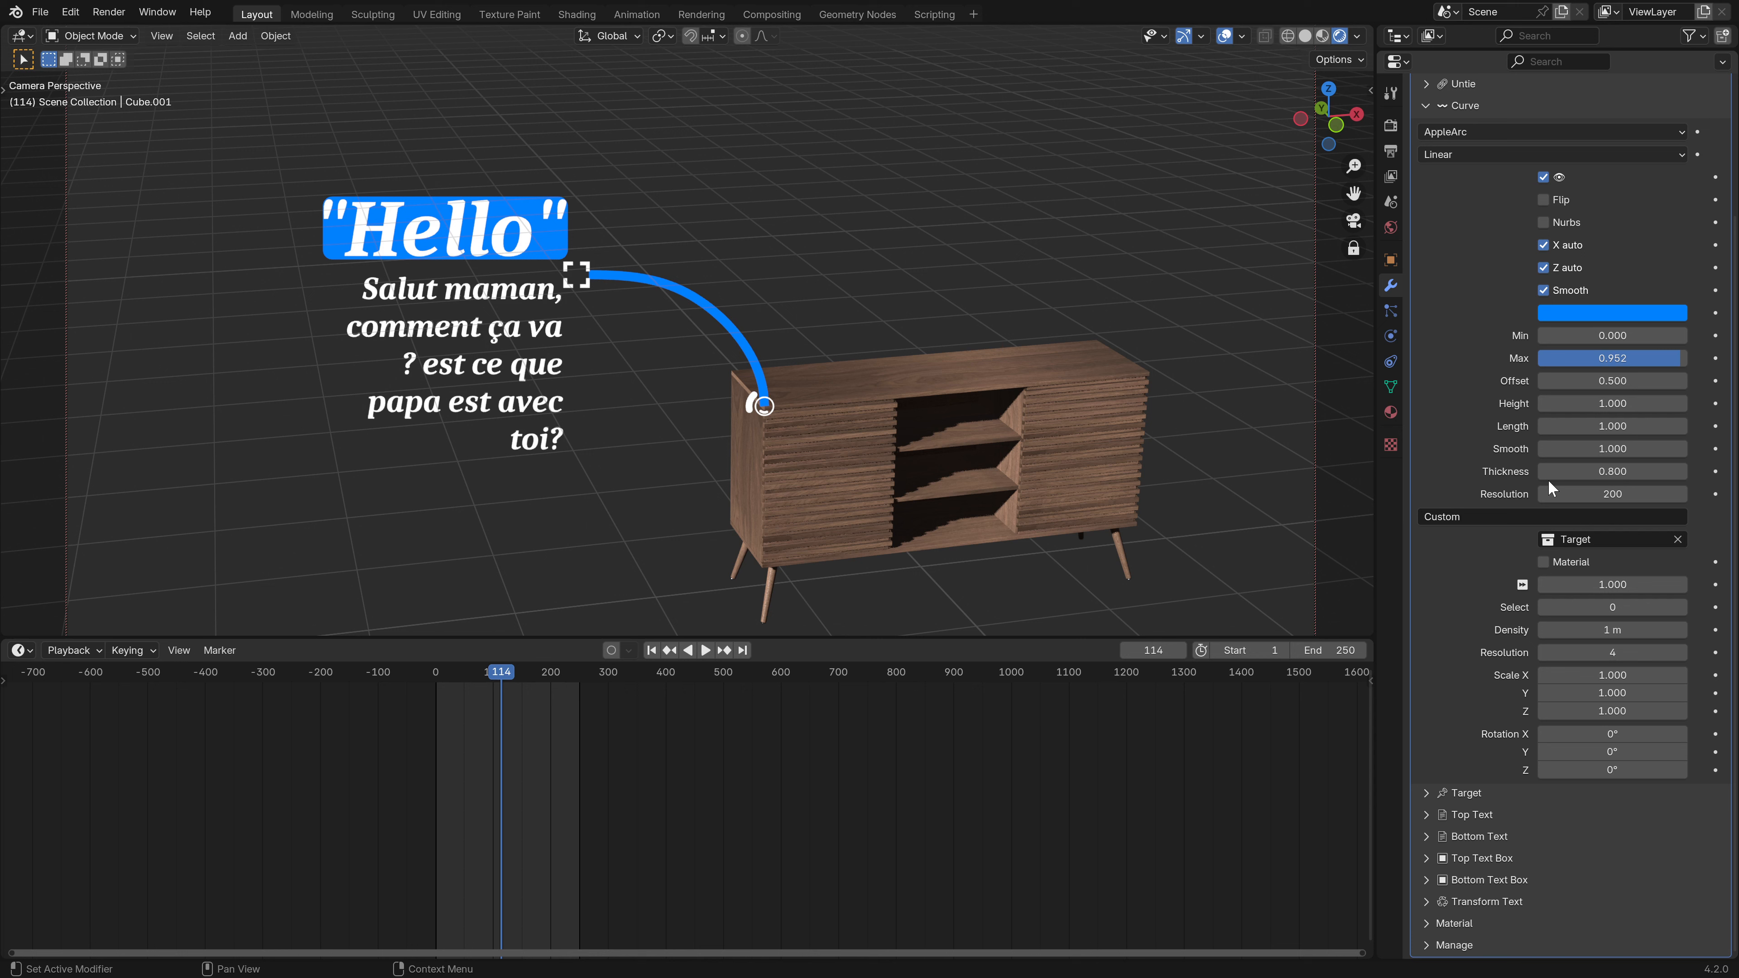
- Collapse the Curve settings and enlarge the 3D viewport by shrinking the timeline
scroll(1490, 294, "up", 3)
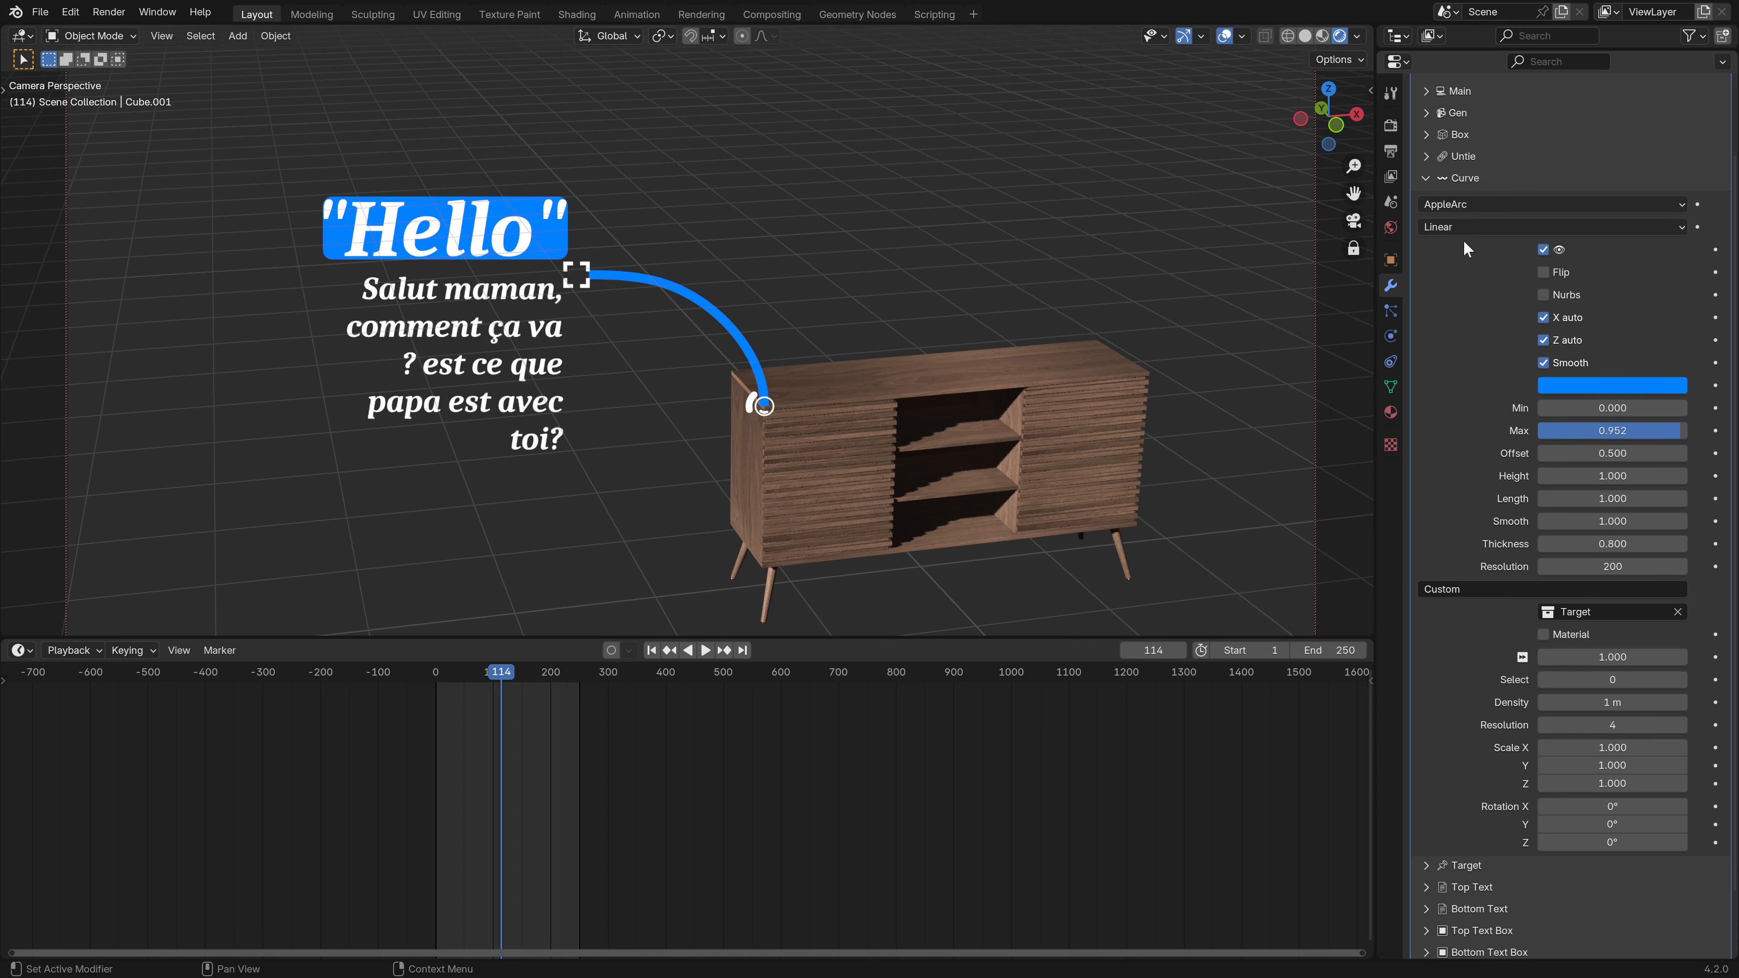
left_click(1430, 178)
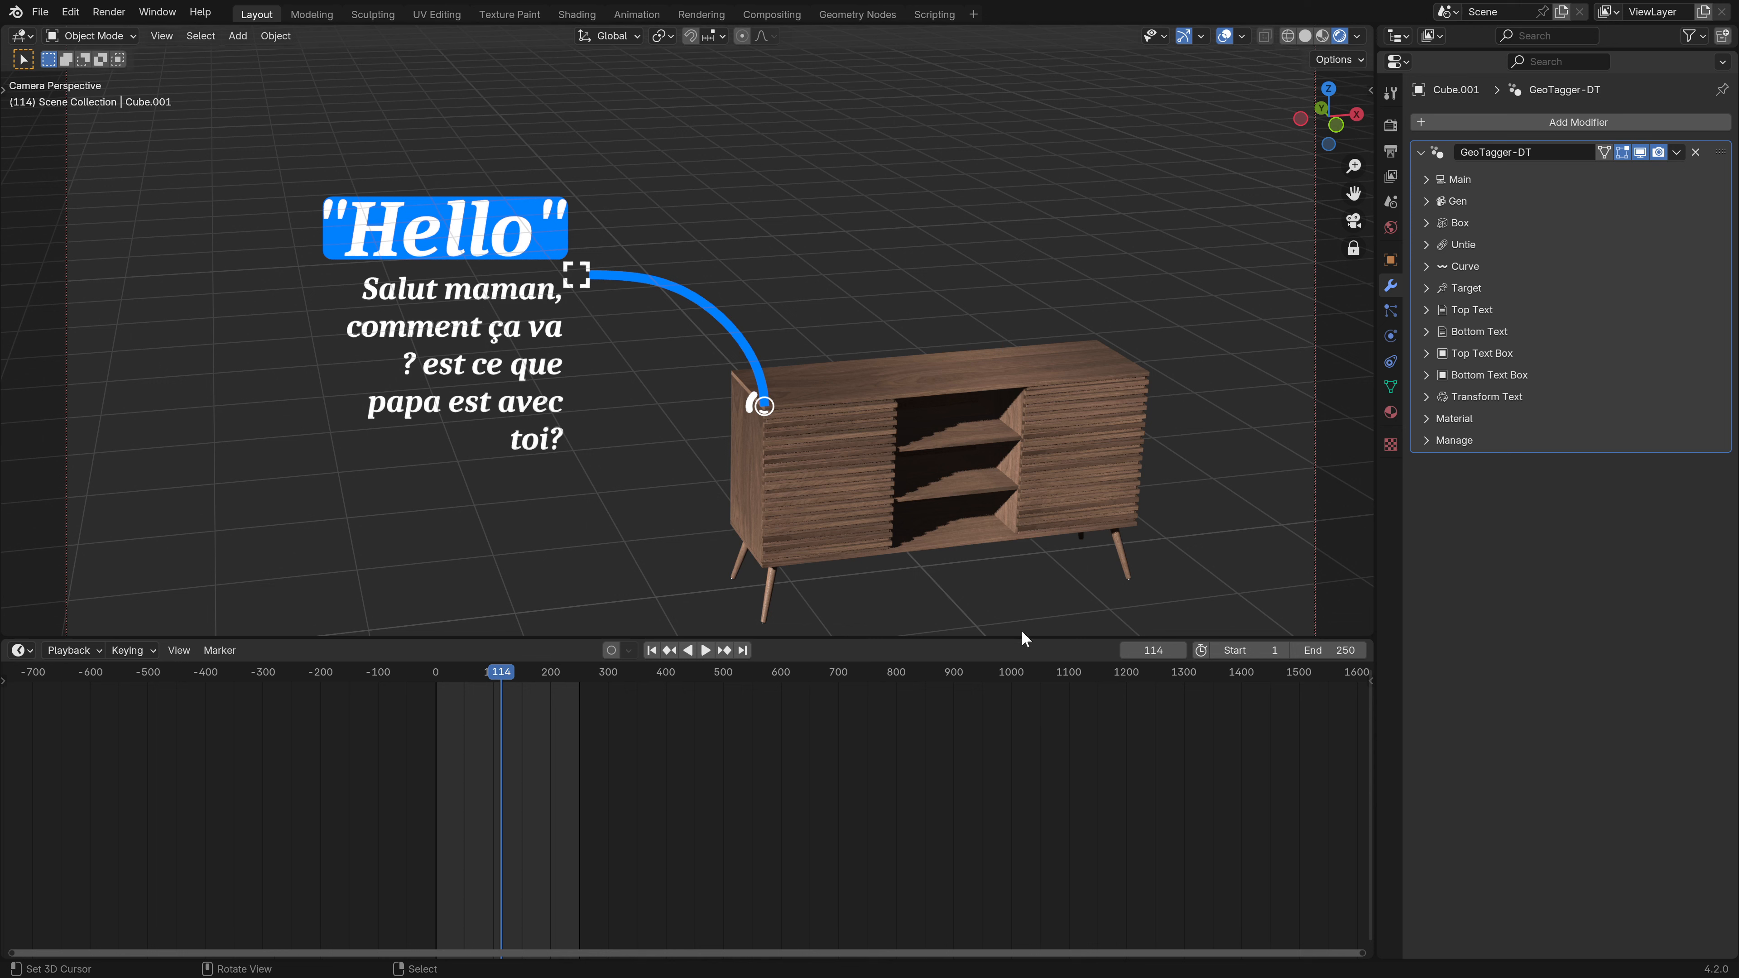
left_click_drag(997, 638, 998, 747)
middle_click_drag(851, 420, 762, 384, "shift")
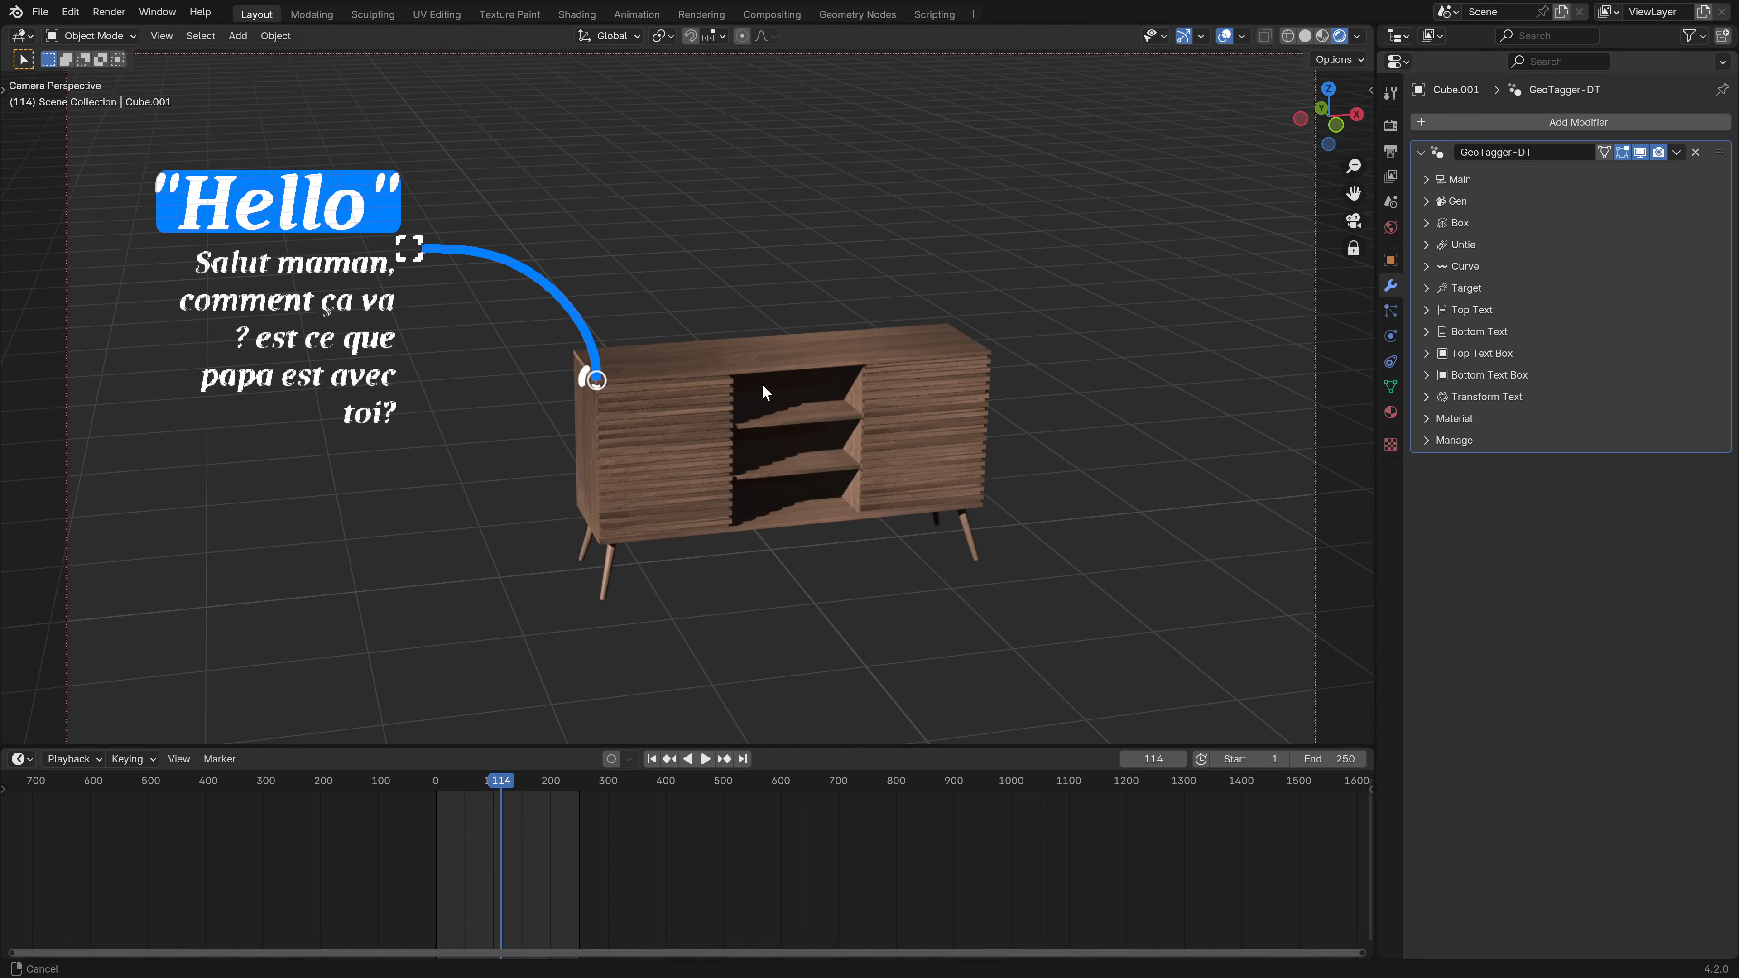
- Turn on the visibility of the Untie element and collapse its settings
left_click(1426, 242)
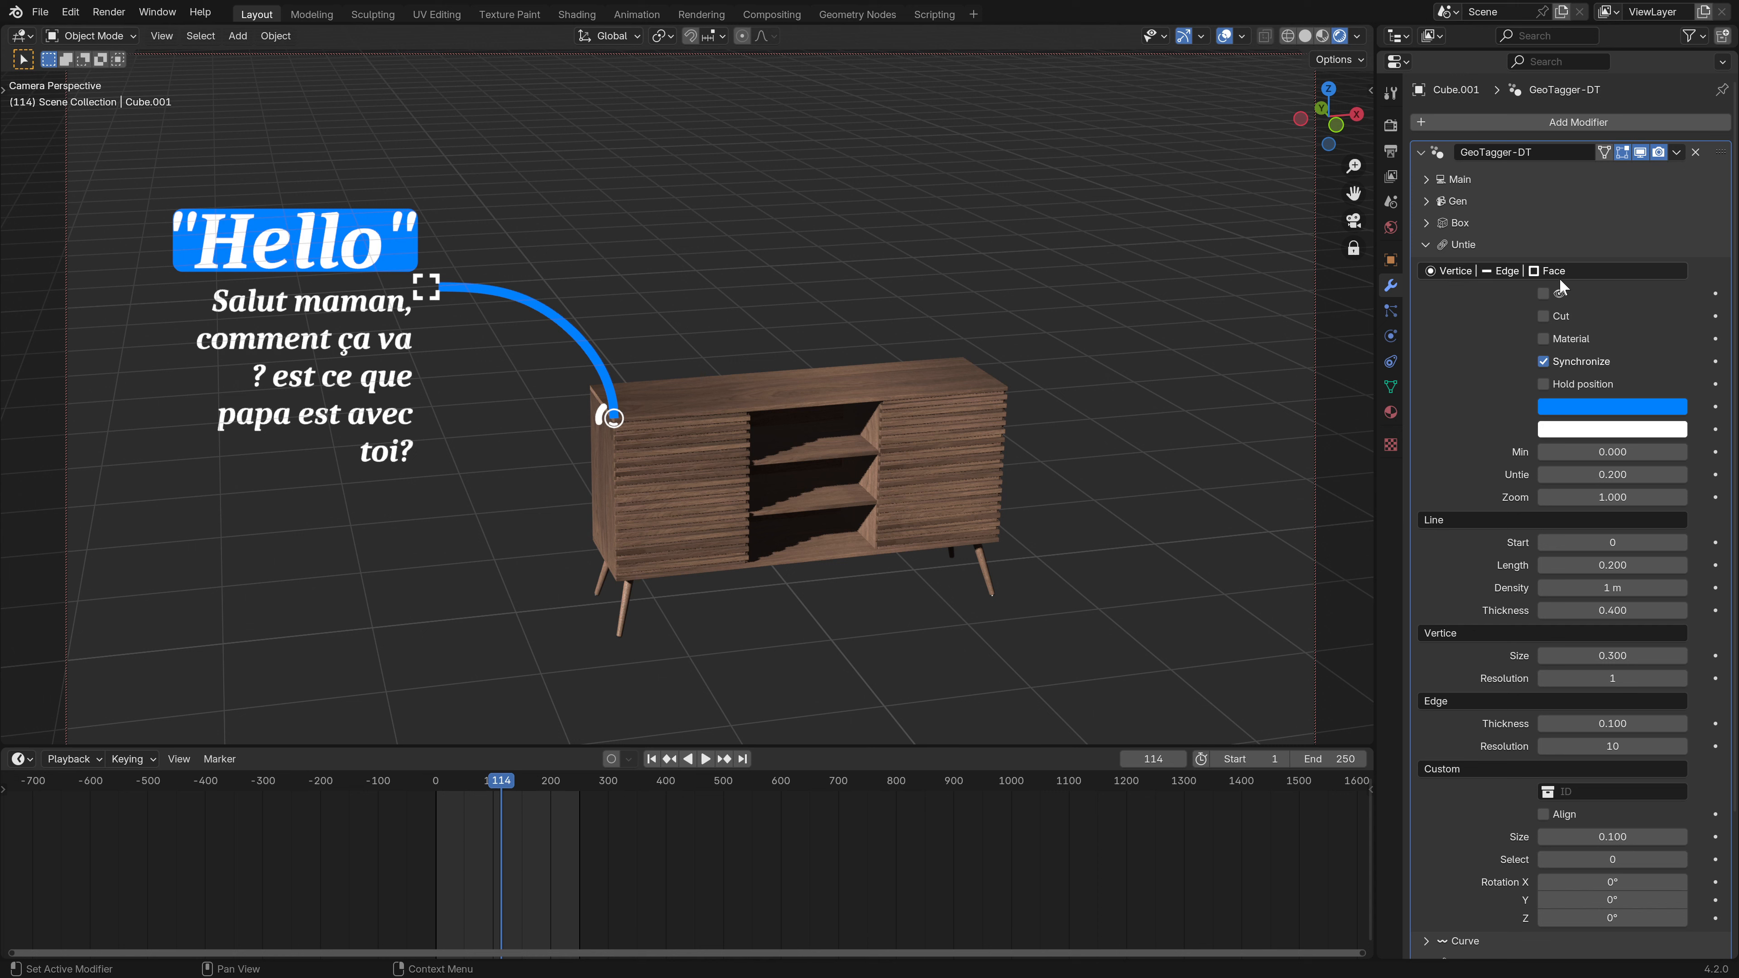
left_click(1543, 293)
left_click(1425, 245)
middle_click_drag(822, 373, 890, 384)
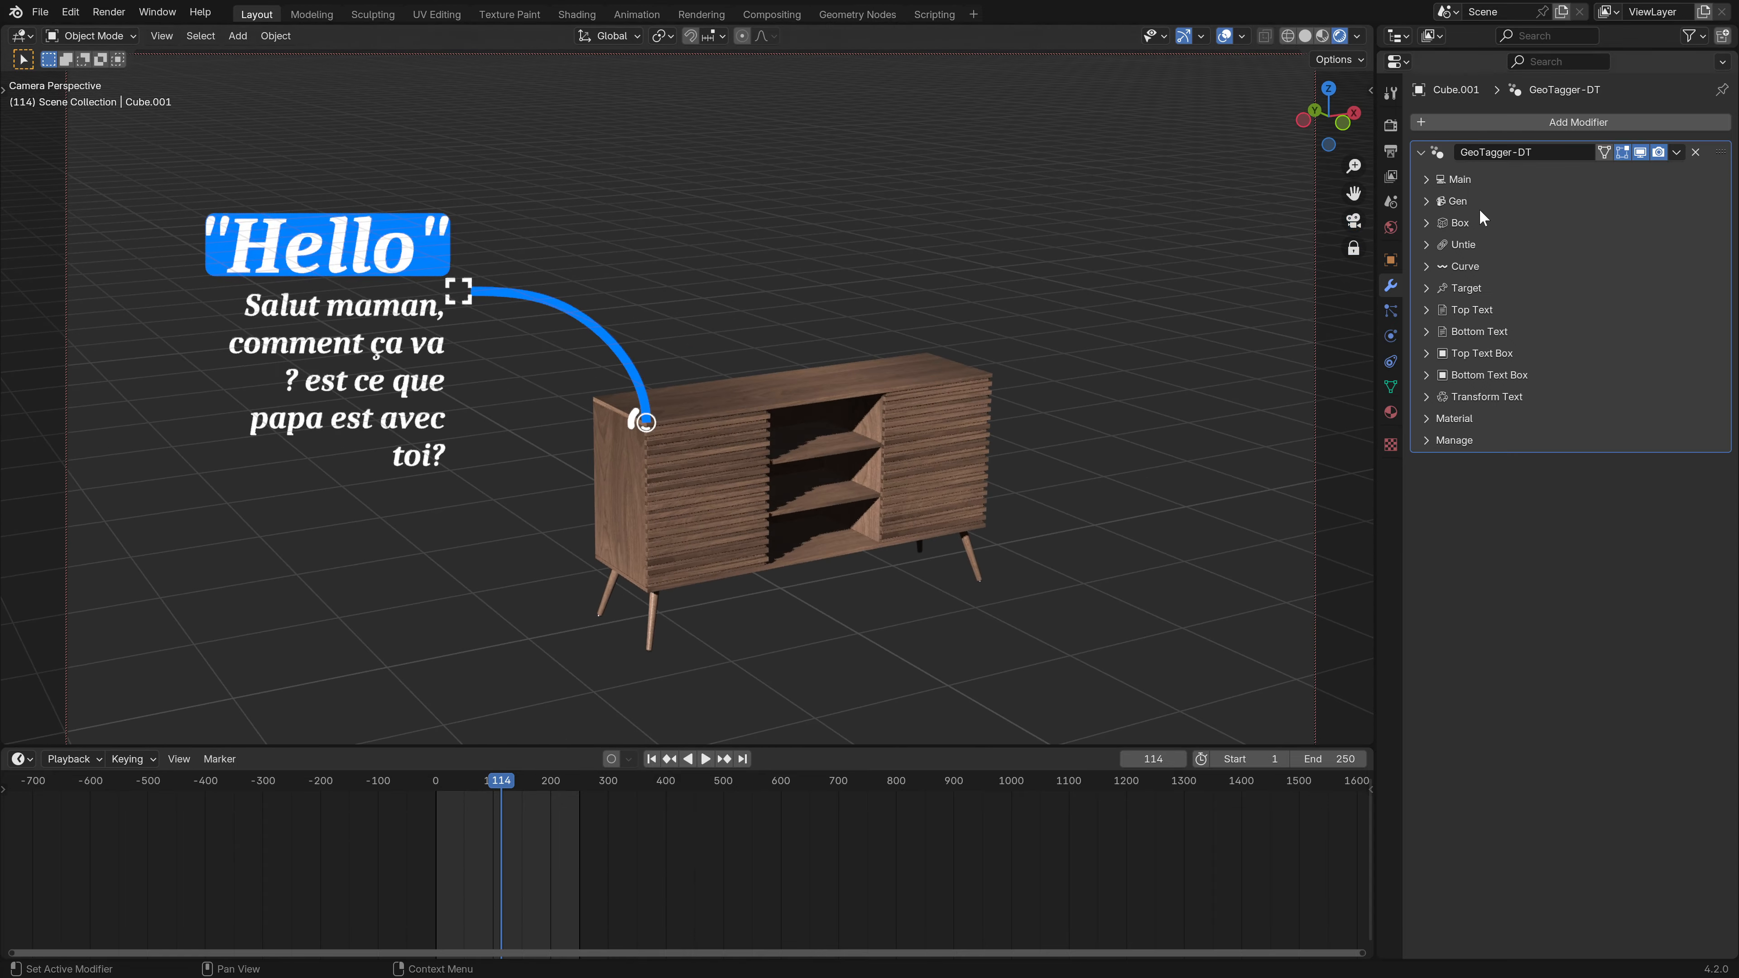
- Change the call-out's attachment mode in the Main settings from Box to Face
left_click(1438, 178)
left_click(1450, 227)
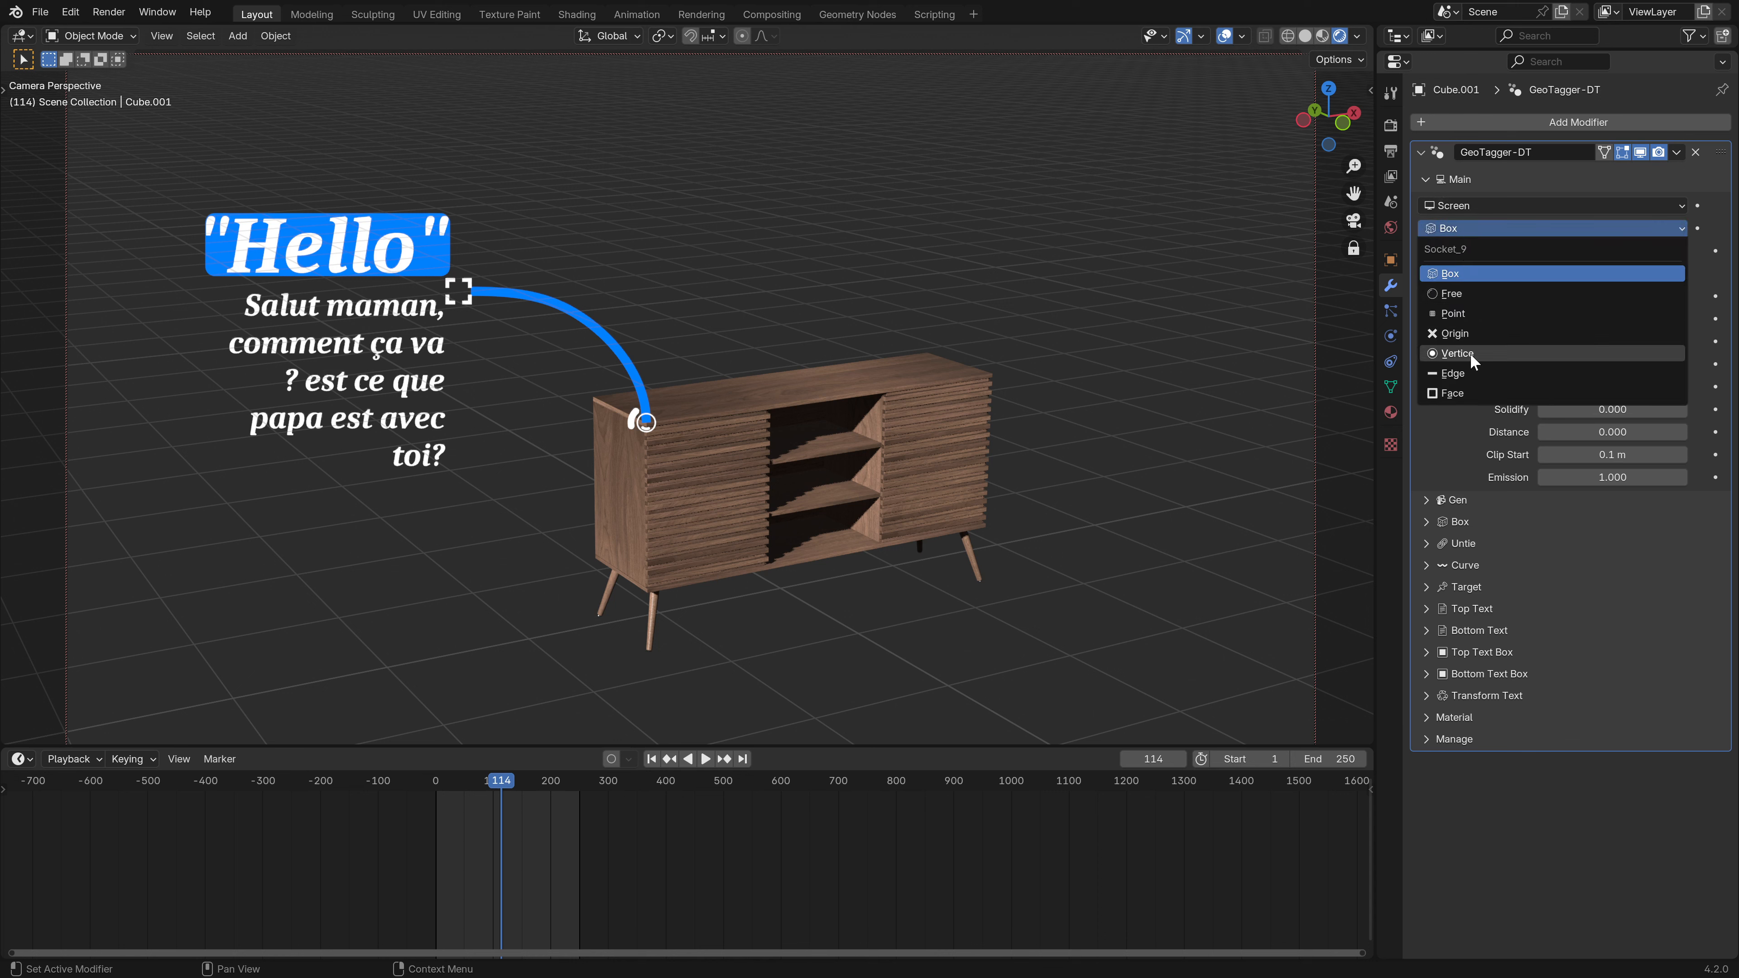
left_click(1453, 393)
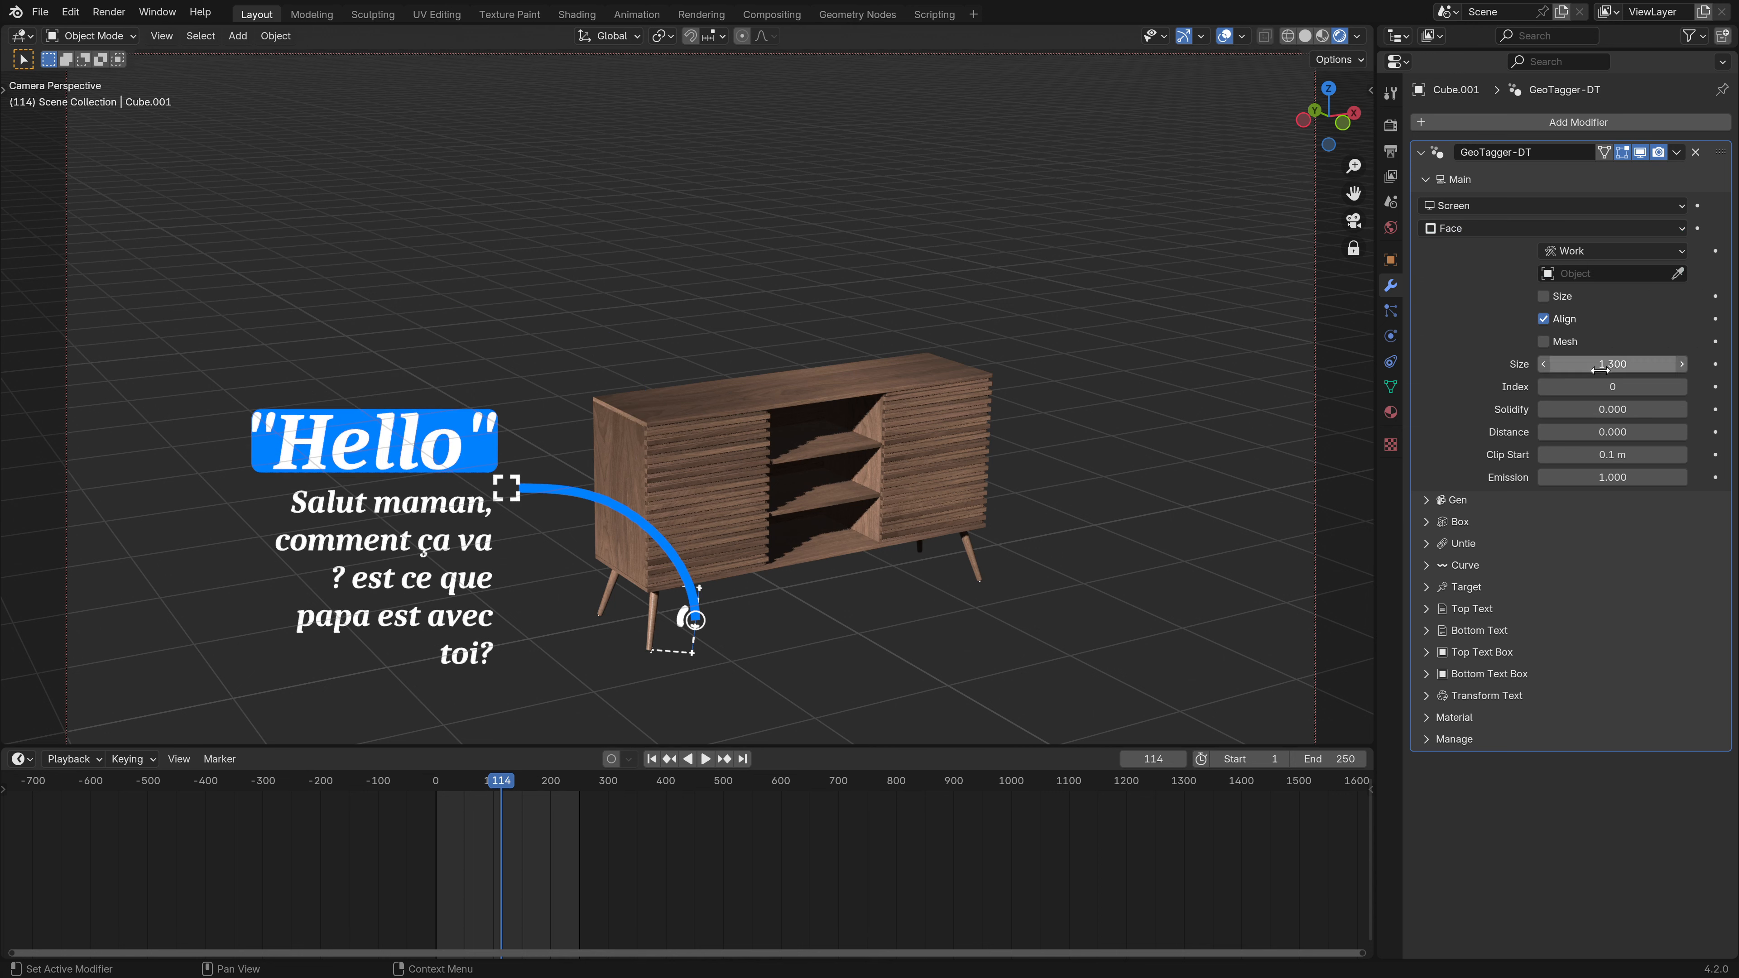
- Attach the call-out to the dresser's top face by setting the Index to 520, and collapse the Main settings
key("Tab")
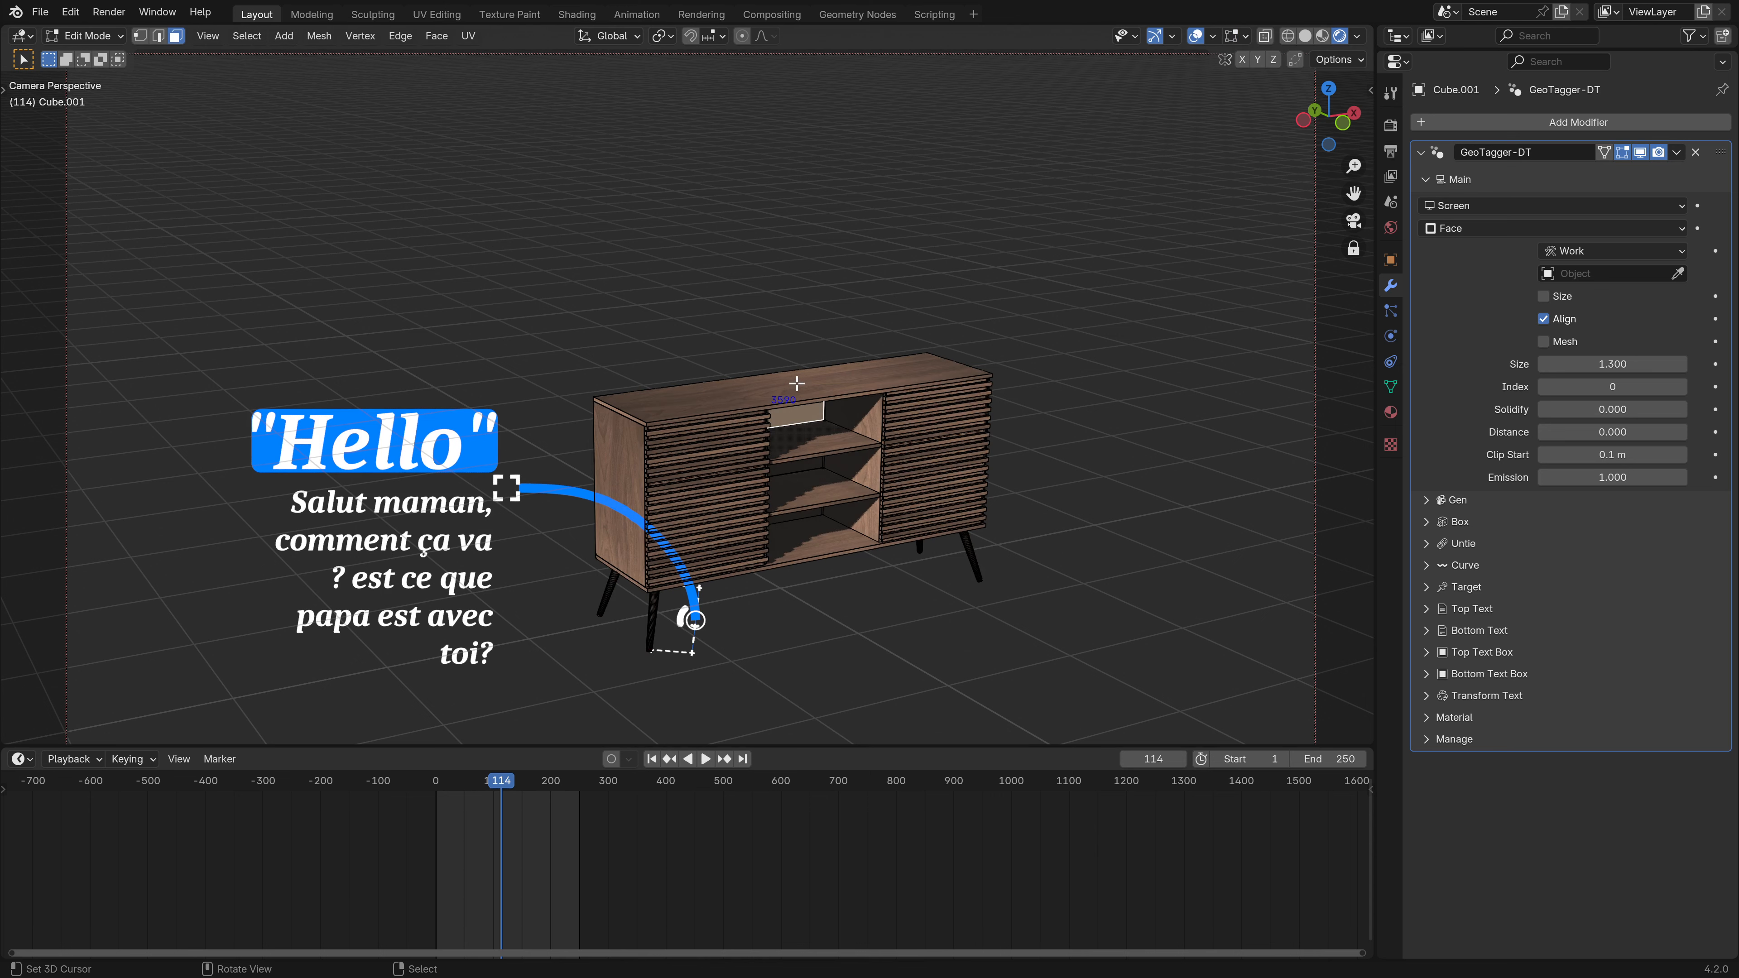
scroll(844, 380, "up", 3)
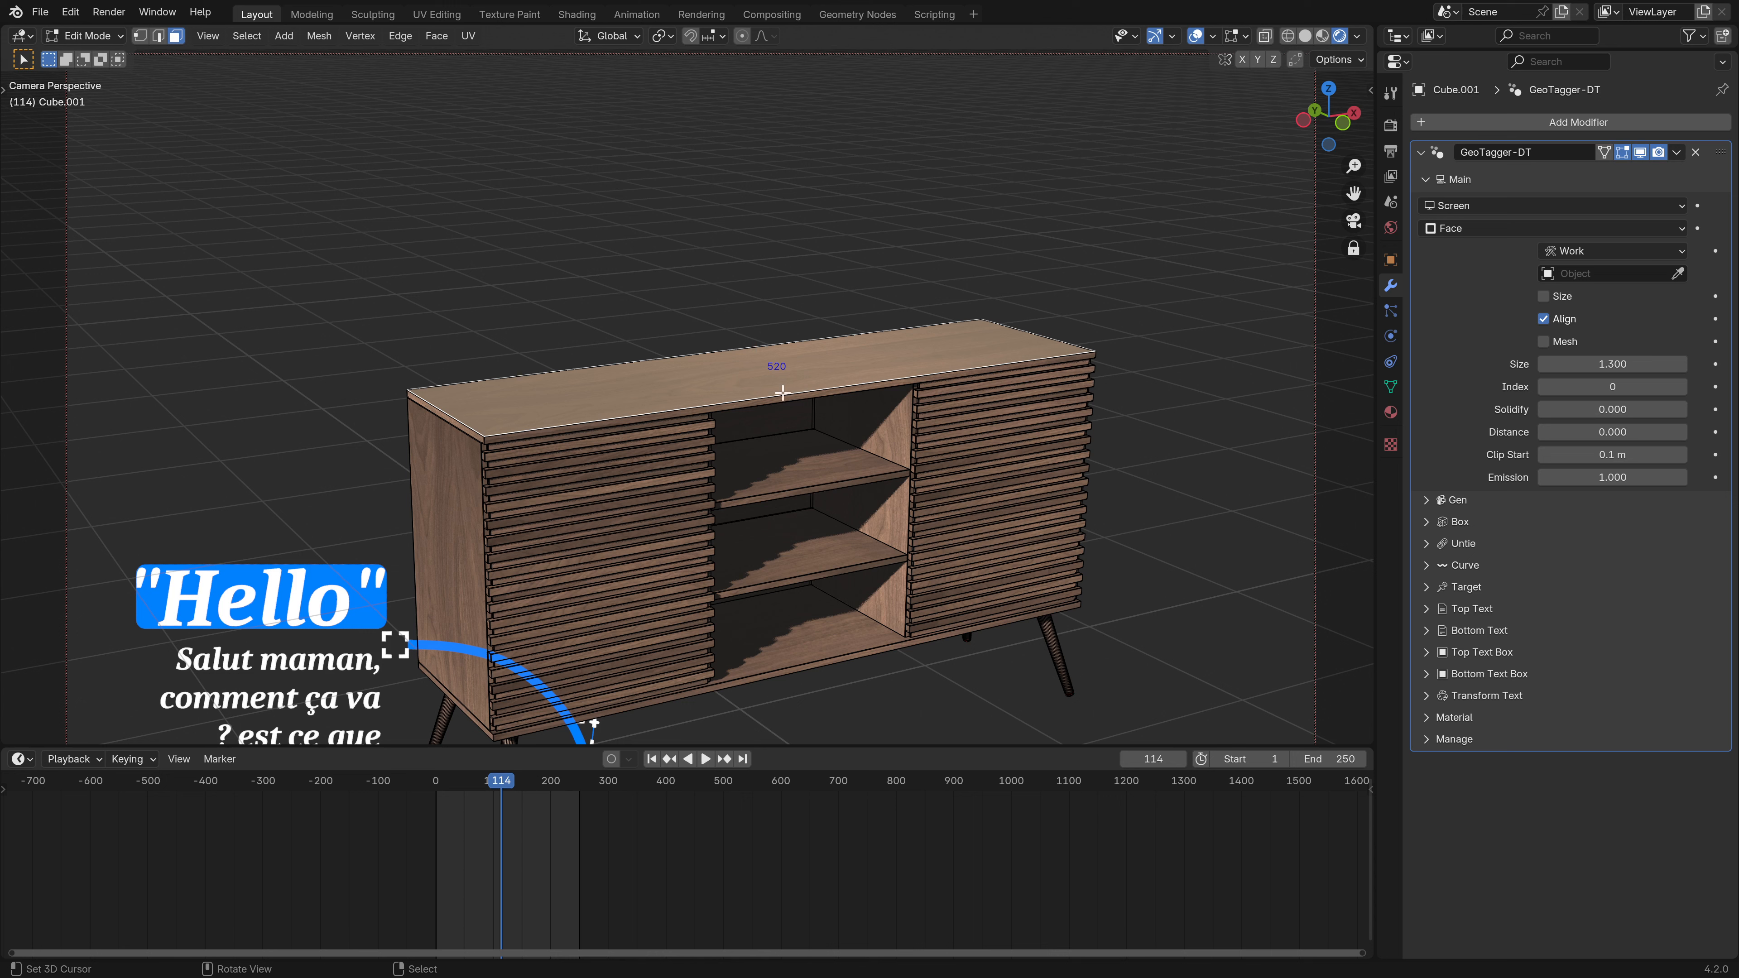
left_click(1612, 386)
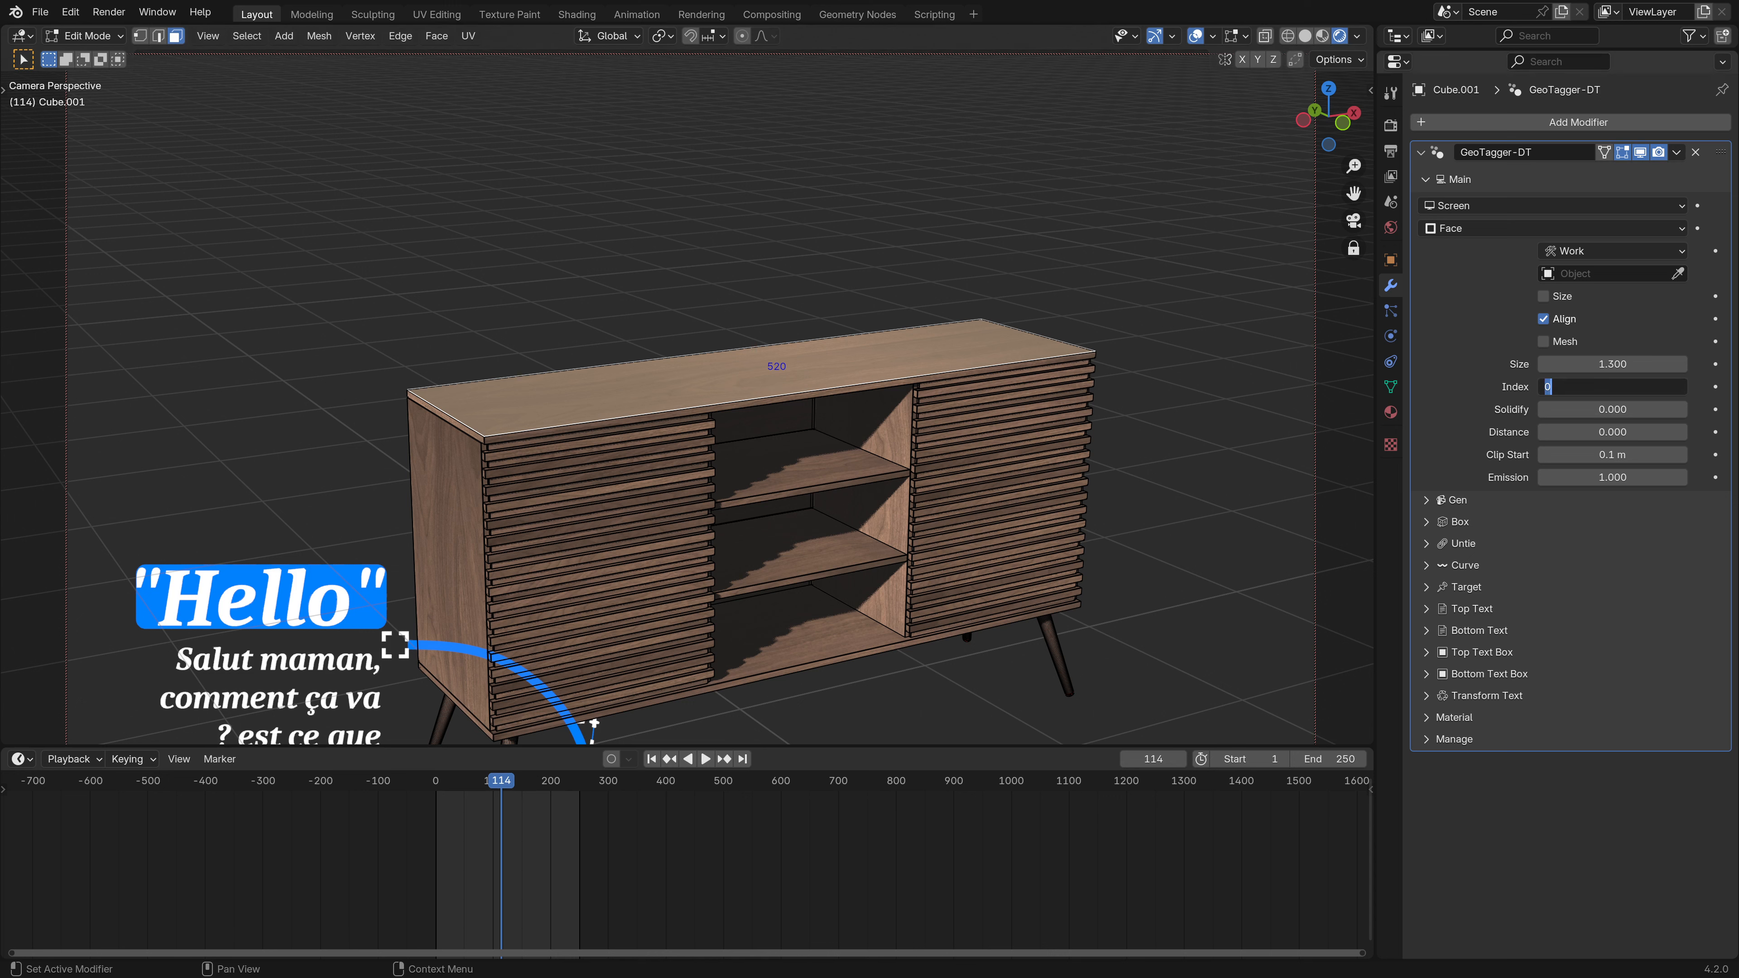
type("520")
key("Return")
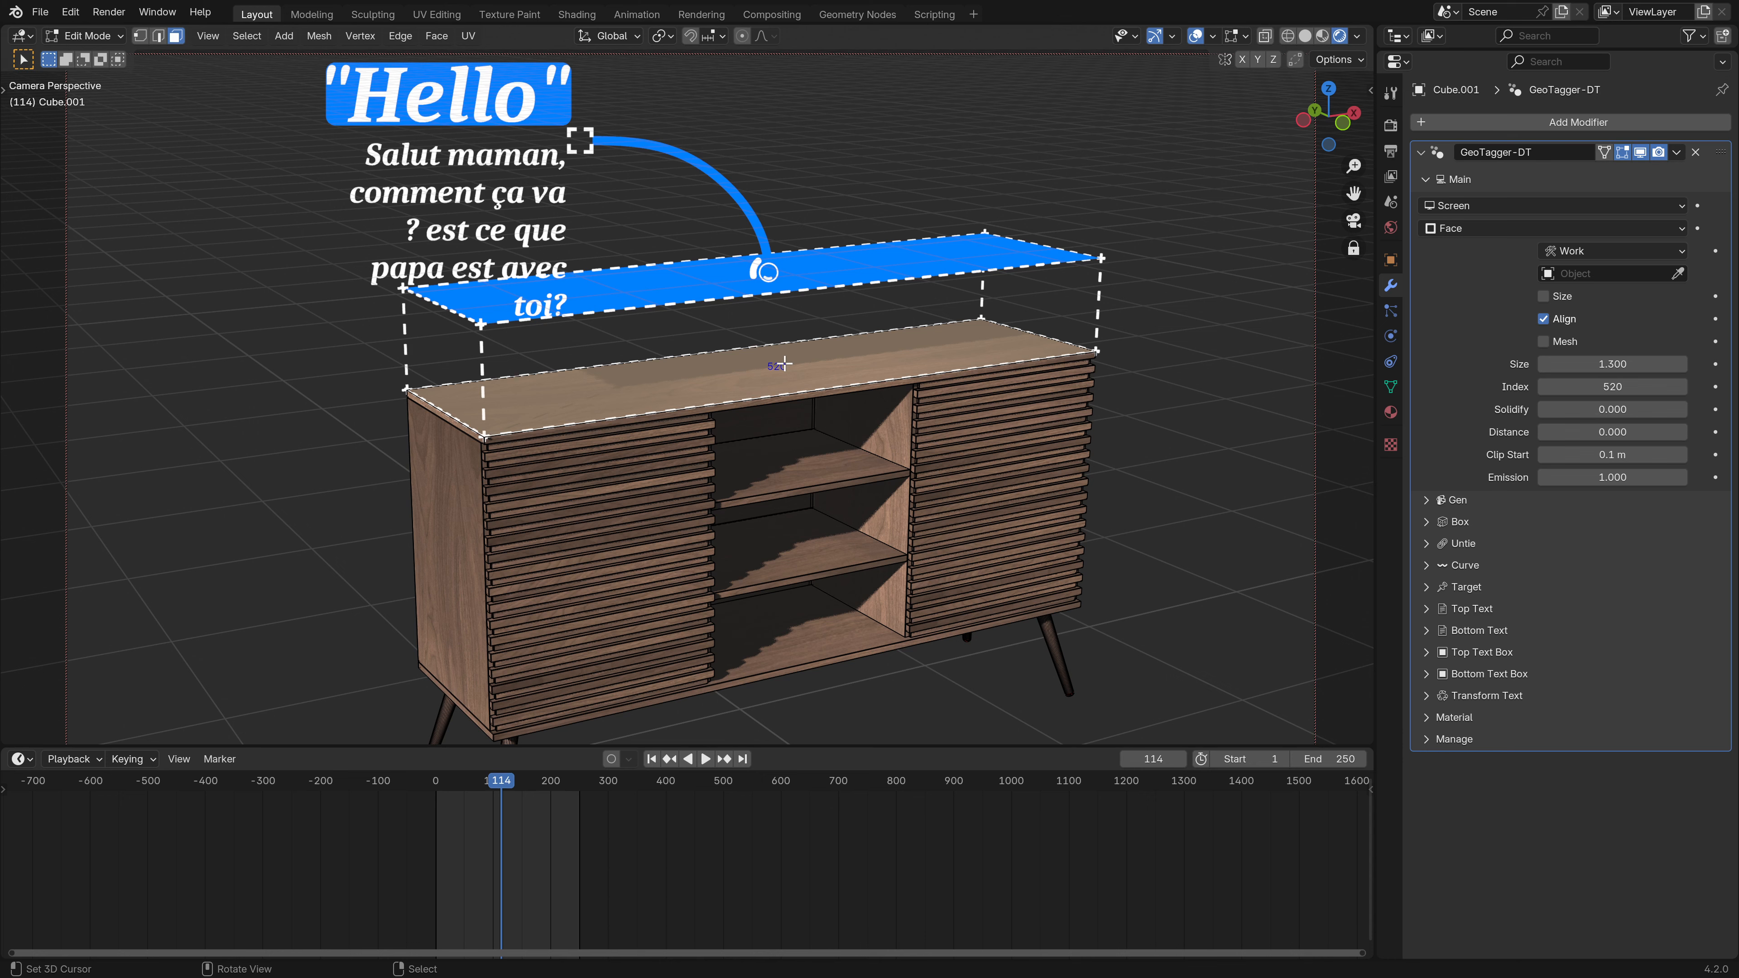
key("Tab")
scroll(805, 370, "down", 2)
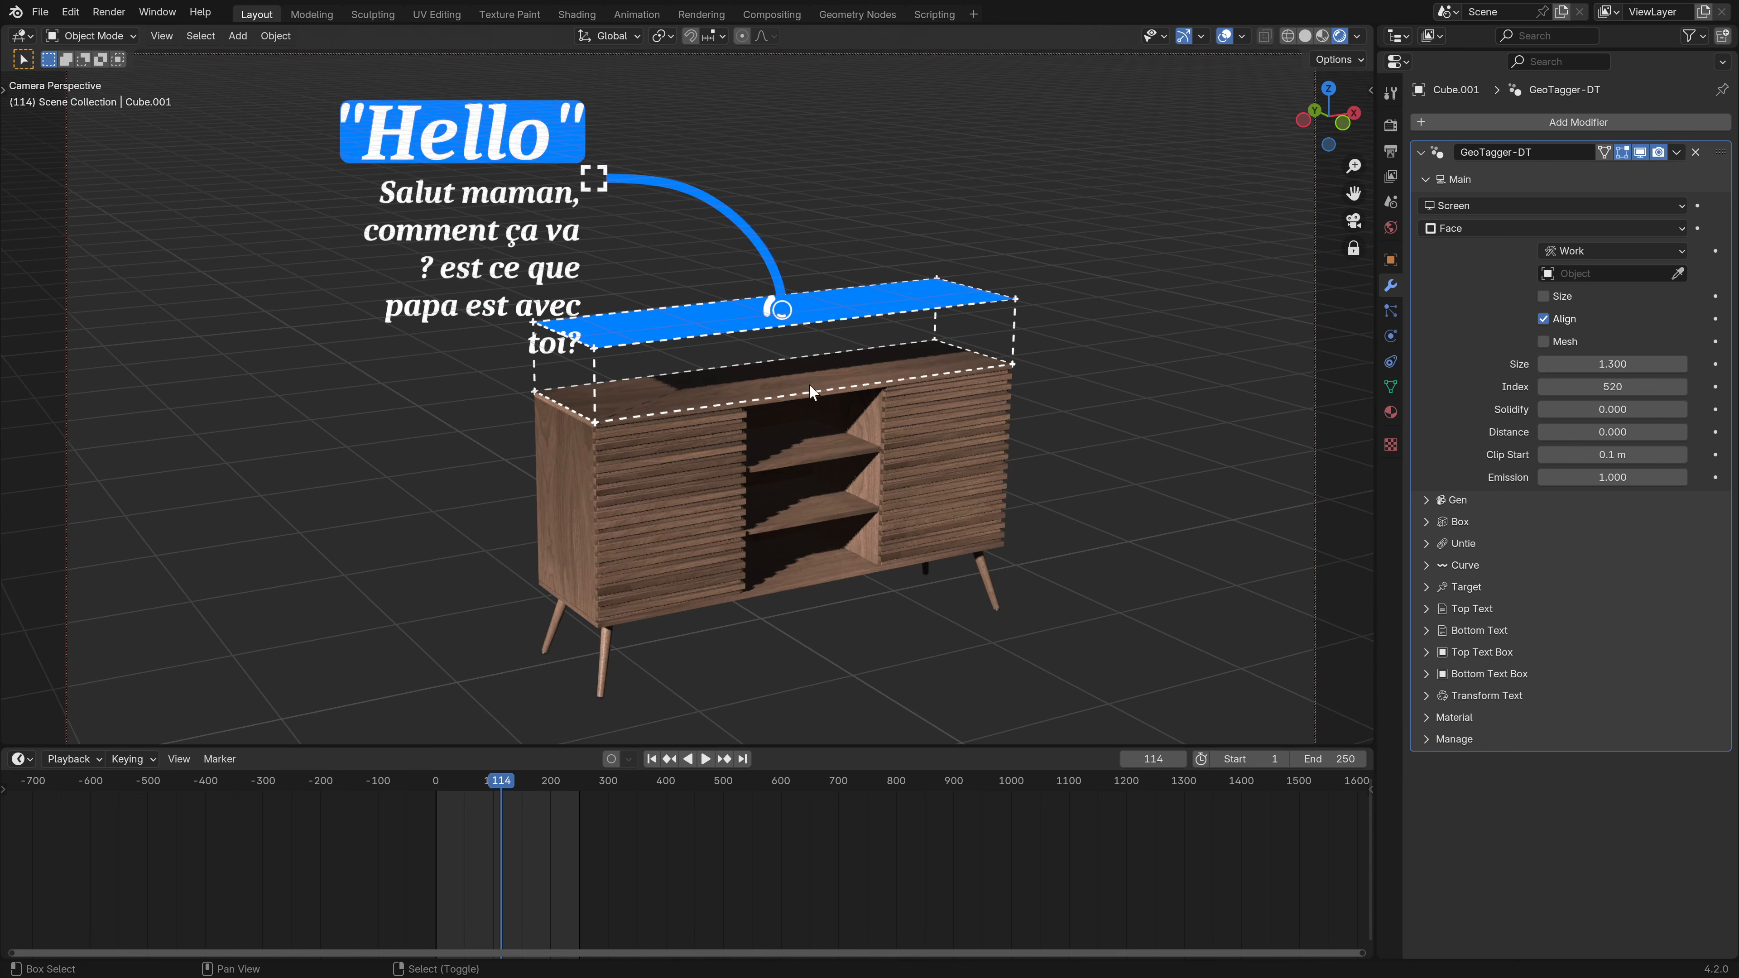
middle_click_drag(808, 383, 844, 435, "shift")
left_click(1426, 179)
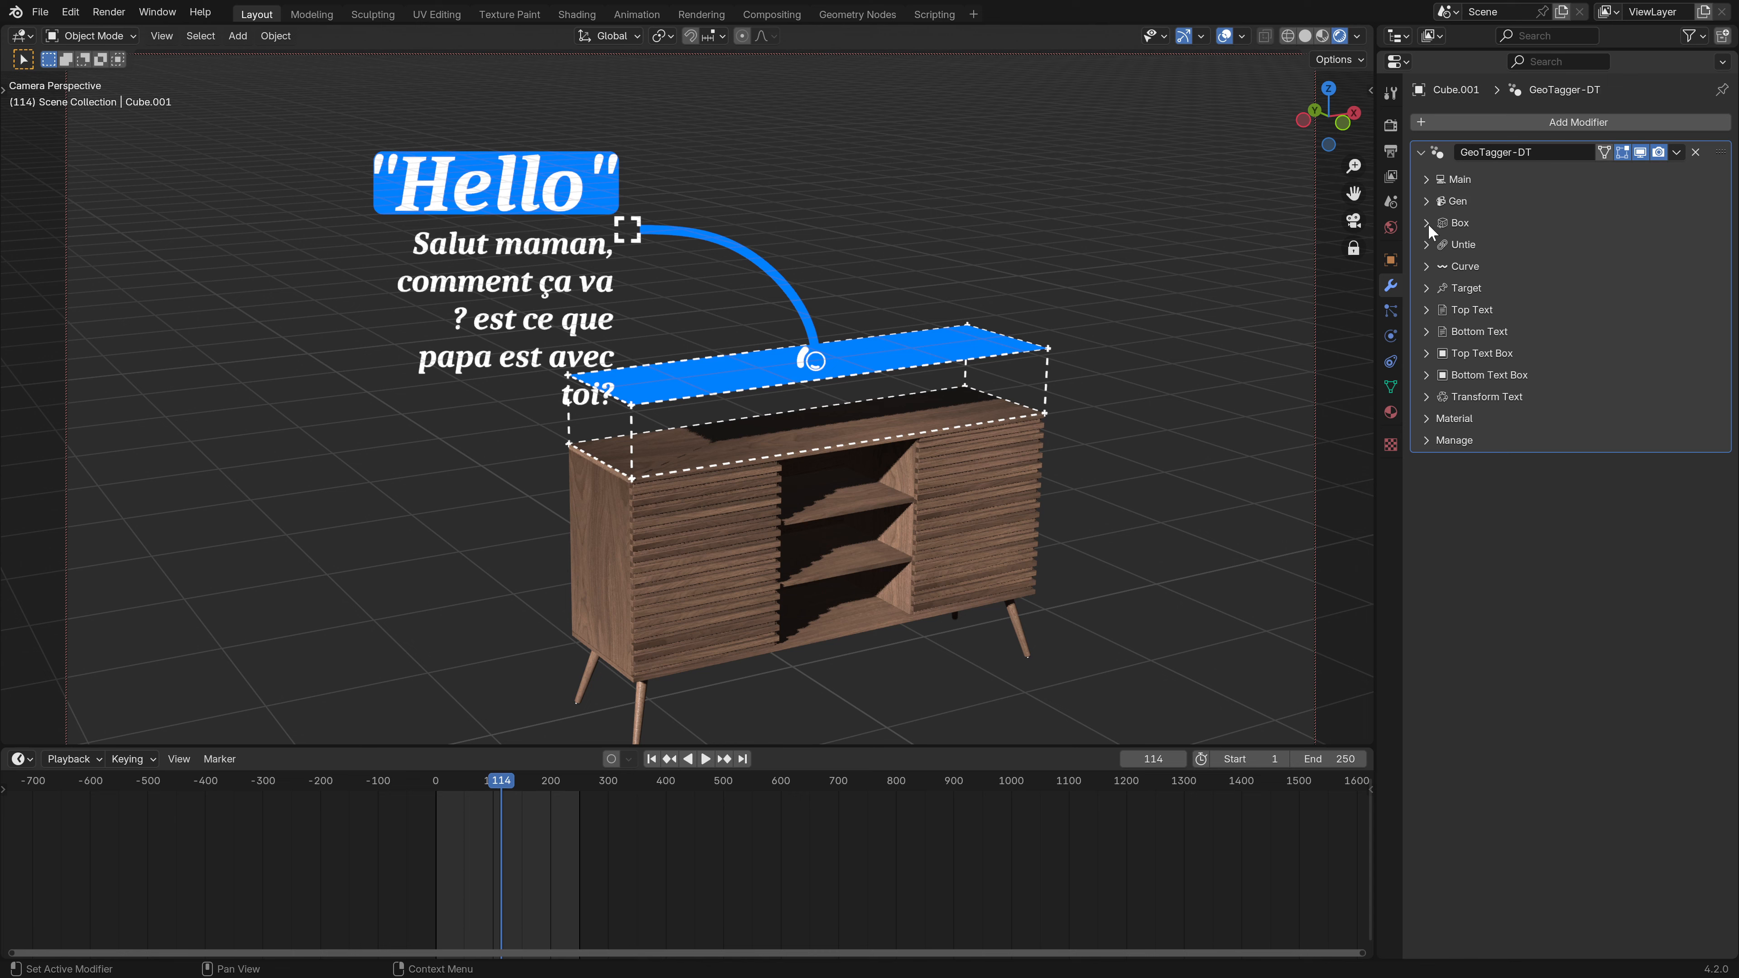
- Try a Min of 0.24 and a Zoom of 0.660 for the Untie element, and reset them to 0 and 1
left_click(1429, 245)
middle_click_drag(694, 488, 946, 395)
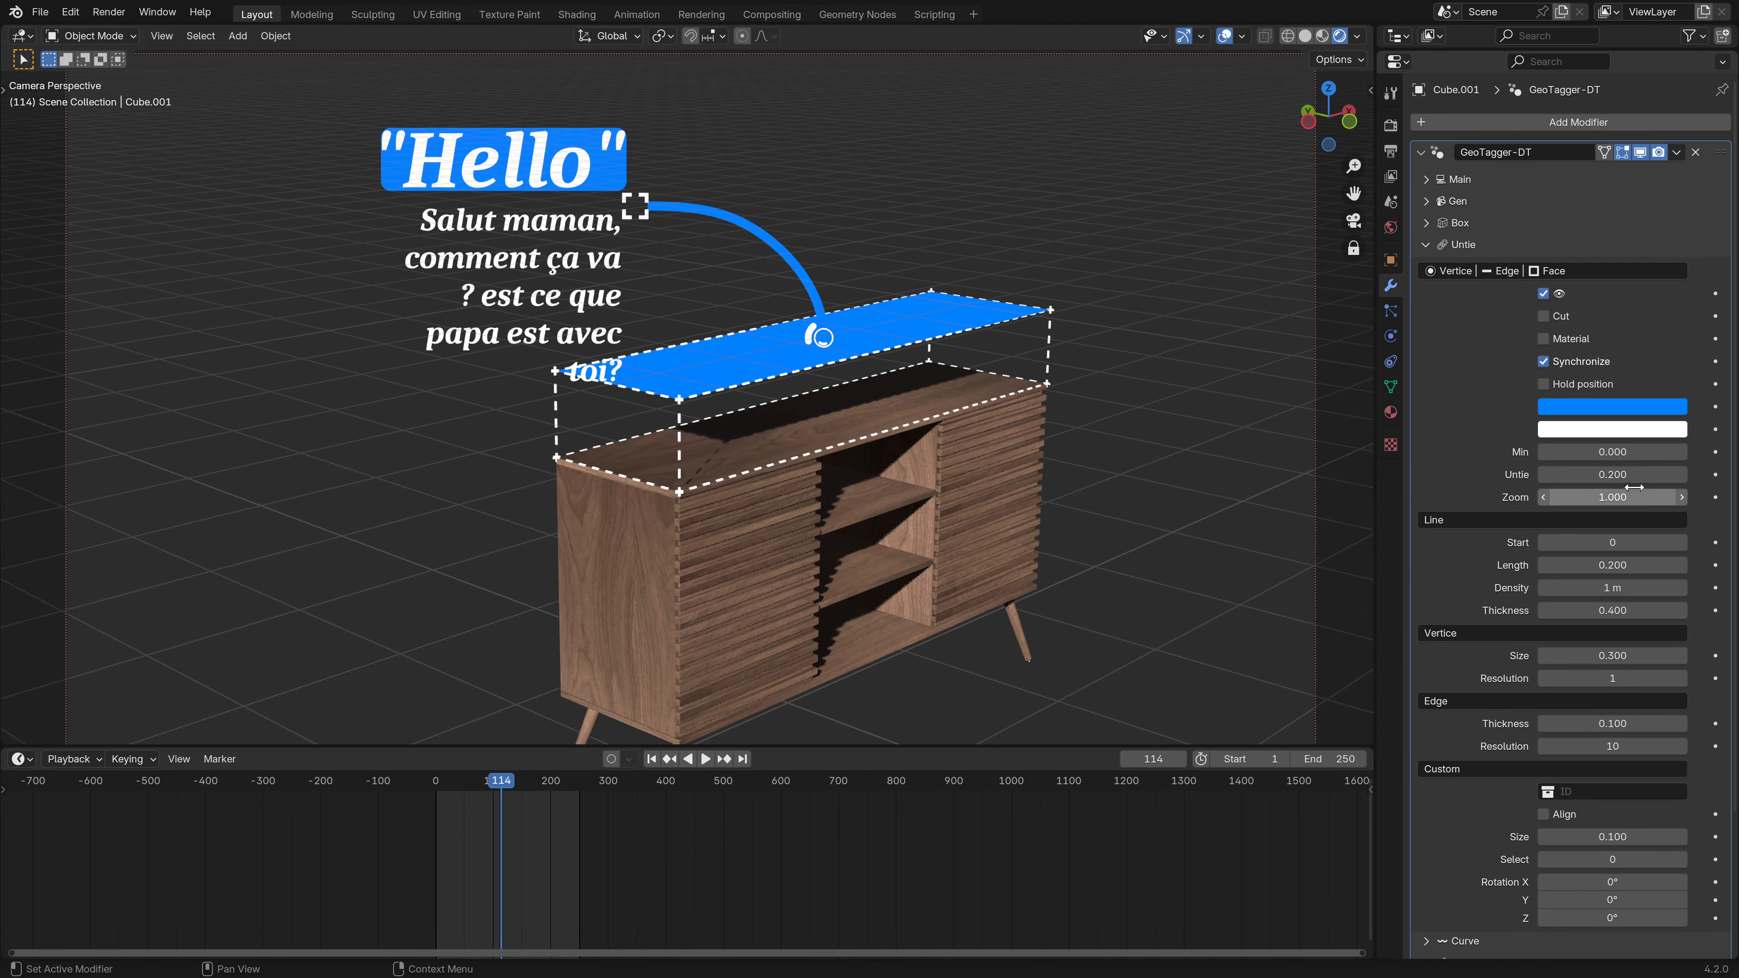
left_click_drag(1601, 475, 1643, 452)
double_click(1615, 452)
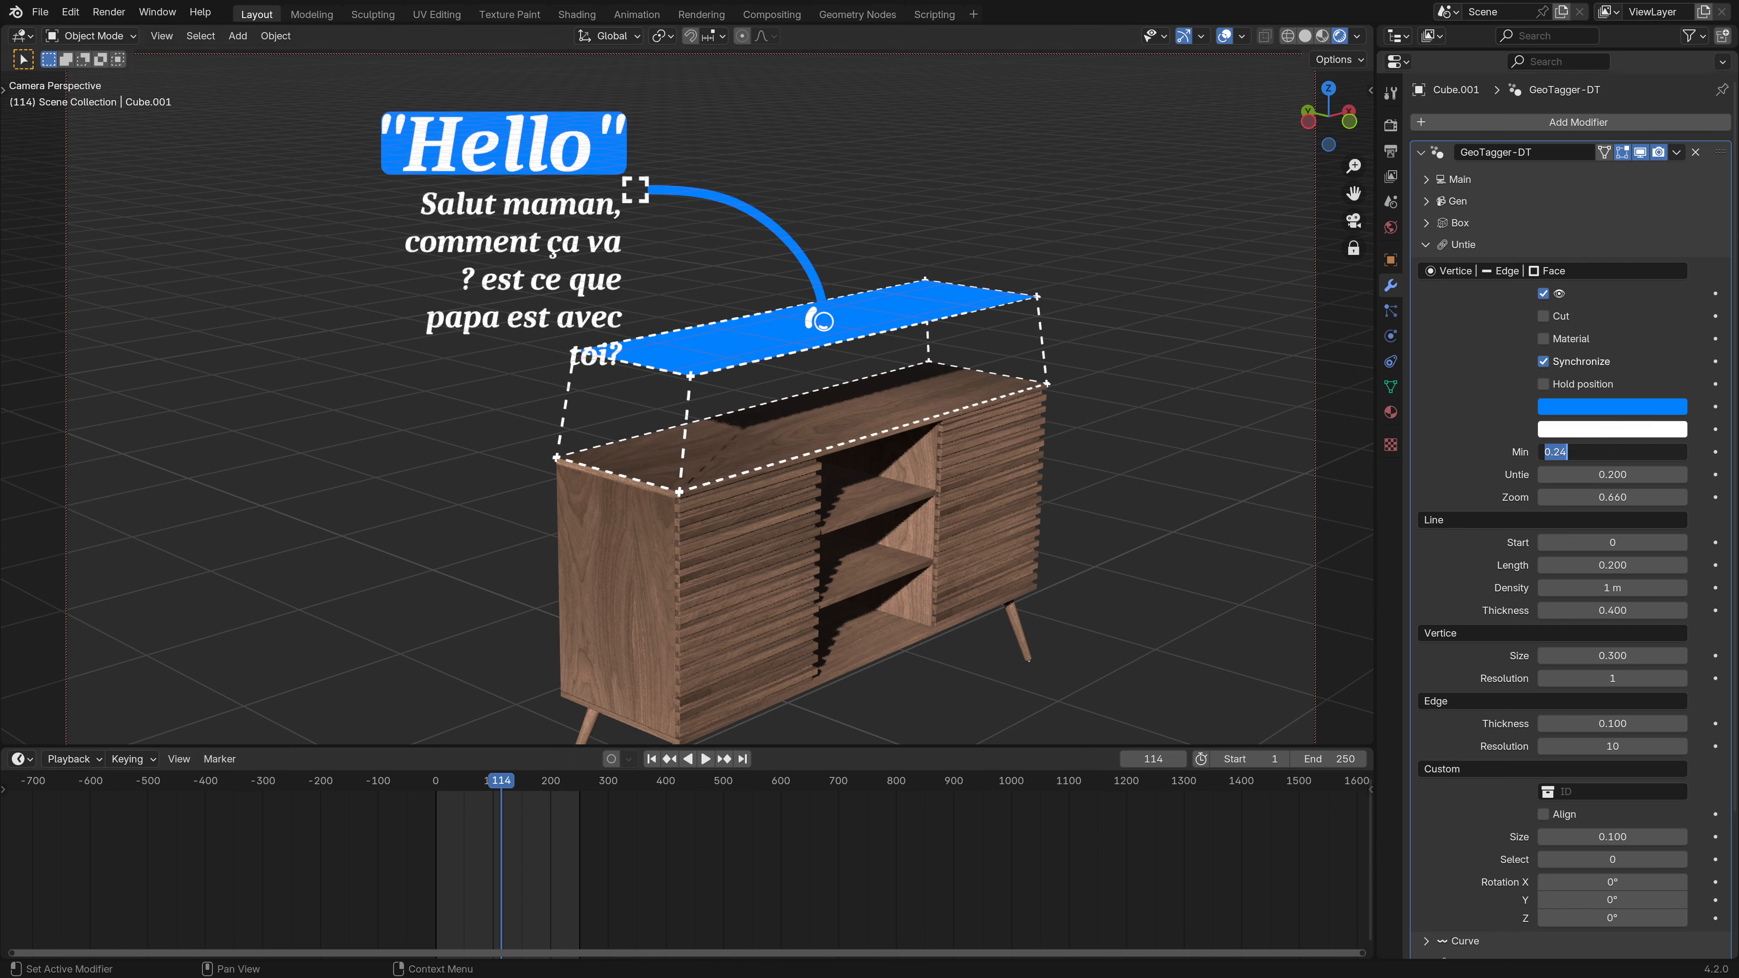
type("0")
key("Return")
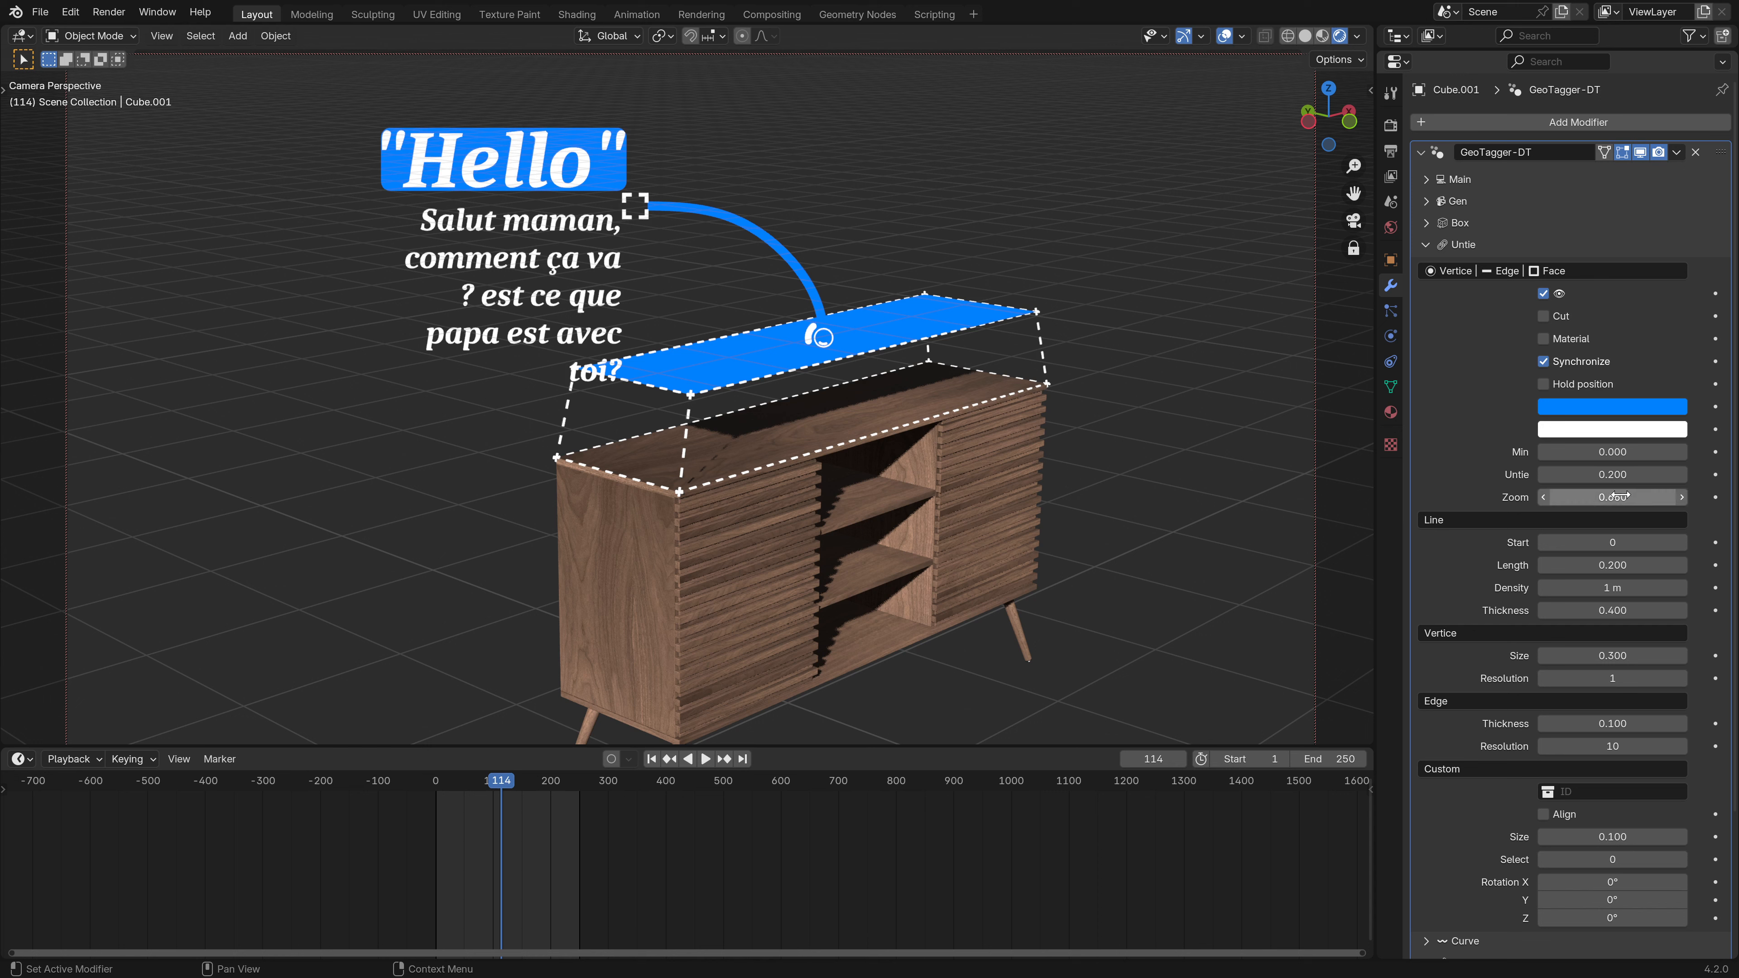
key("BackSpace")
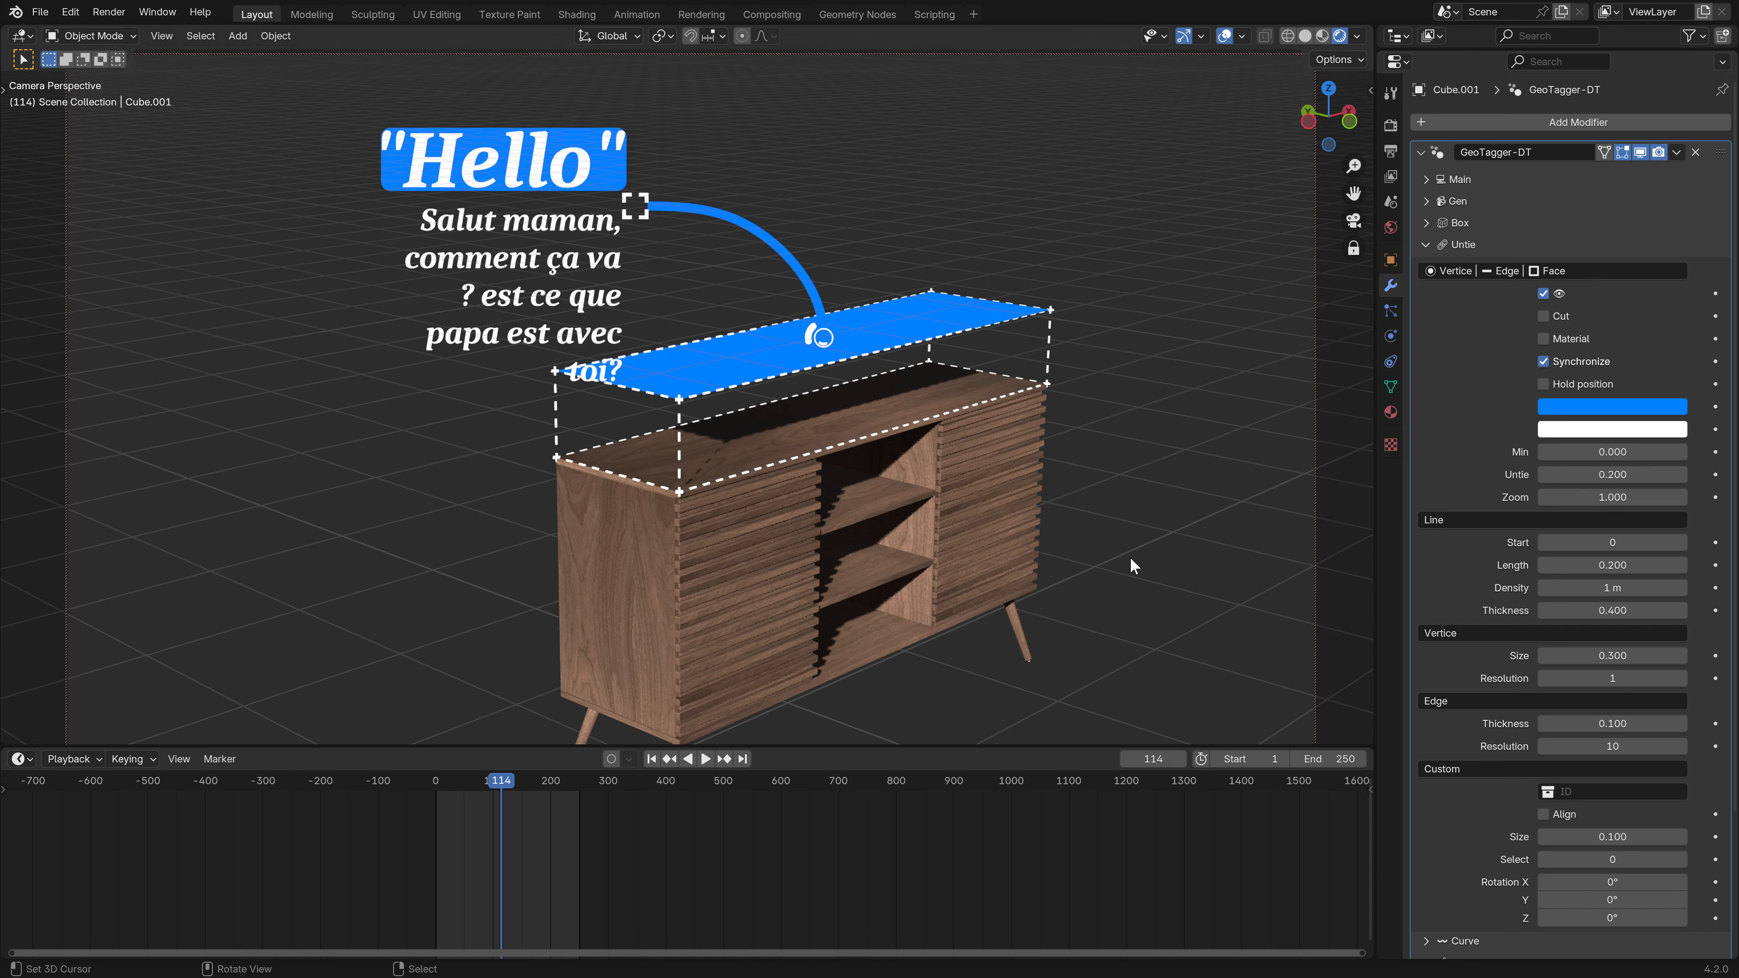
- Play the animation from the first frame to check how the untied top face moves
middle_click_drag(562, 850, 699, 849)
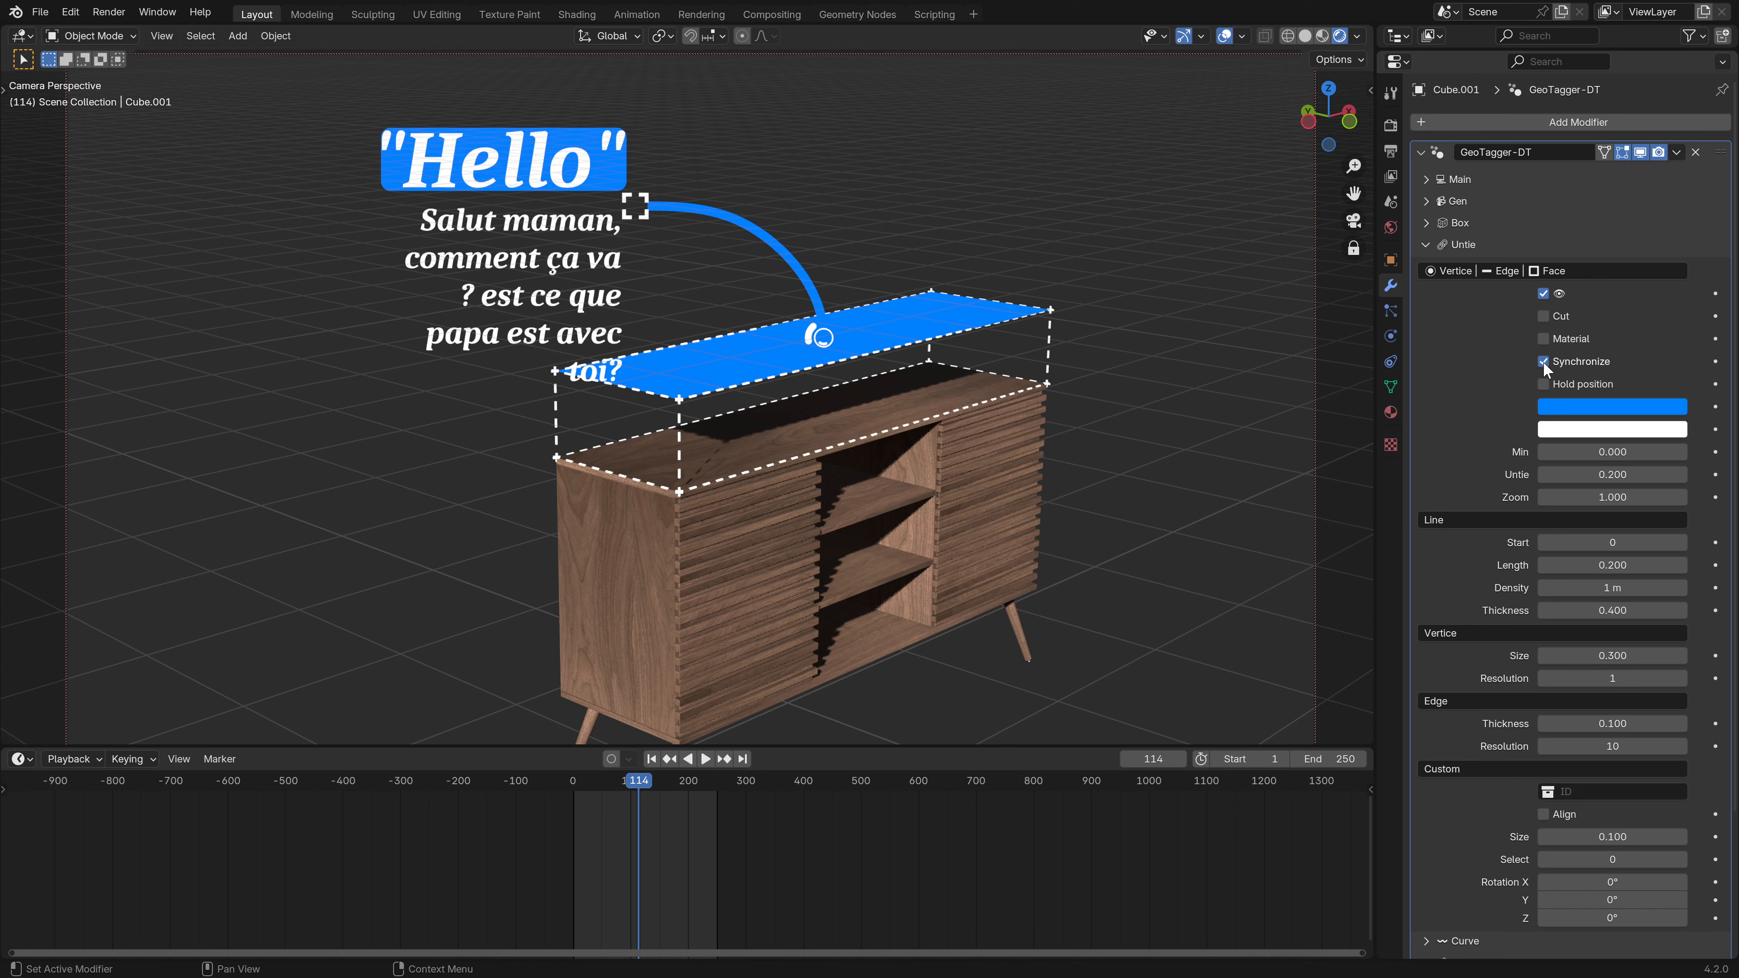
left_click(652, 758)
left_click(705, 758)
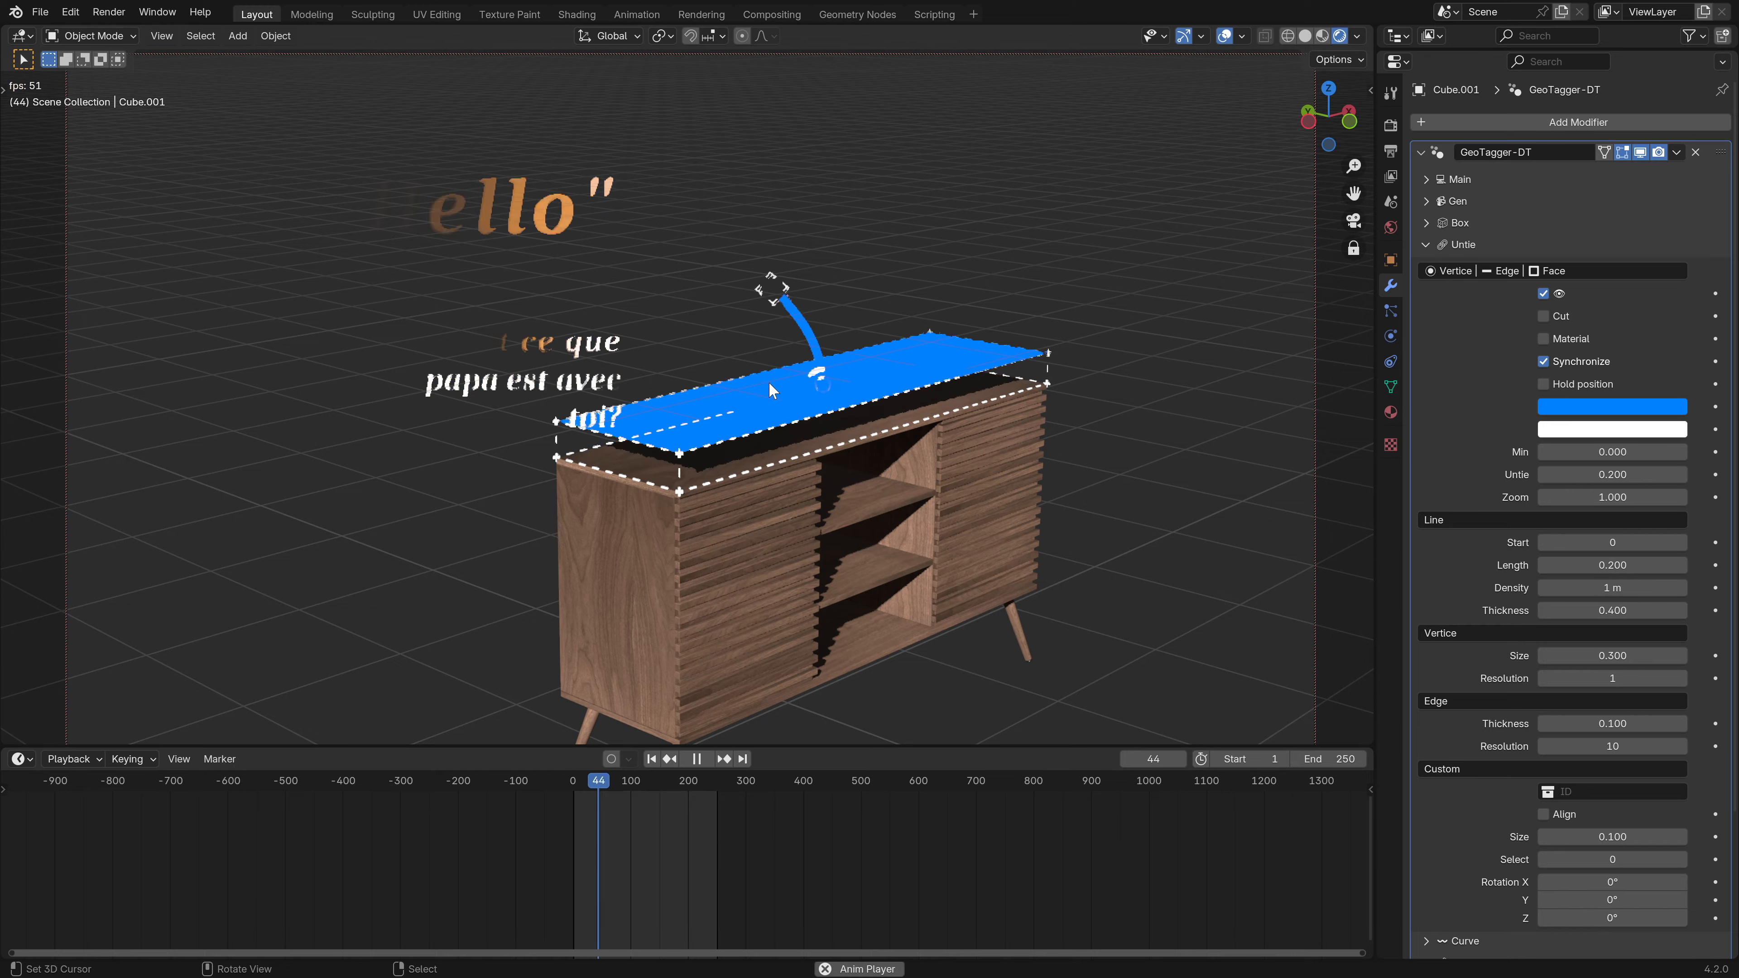
middle_click_drag(769, 382, 832, 442)
- Turn off the Untie element's Synchronize option during playback to compare the motion, and turn it back on
left_click(1543, 361)
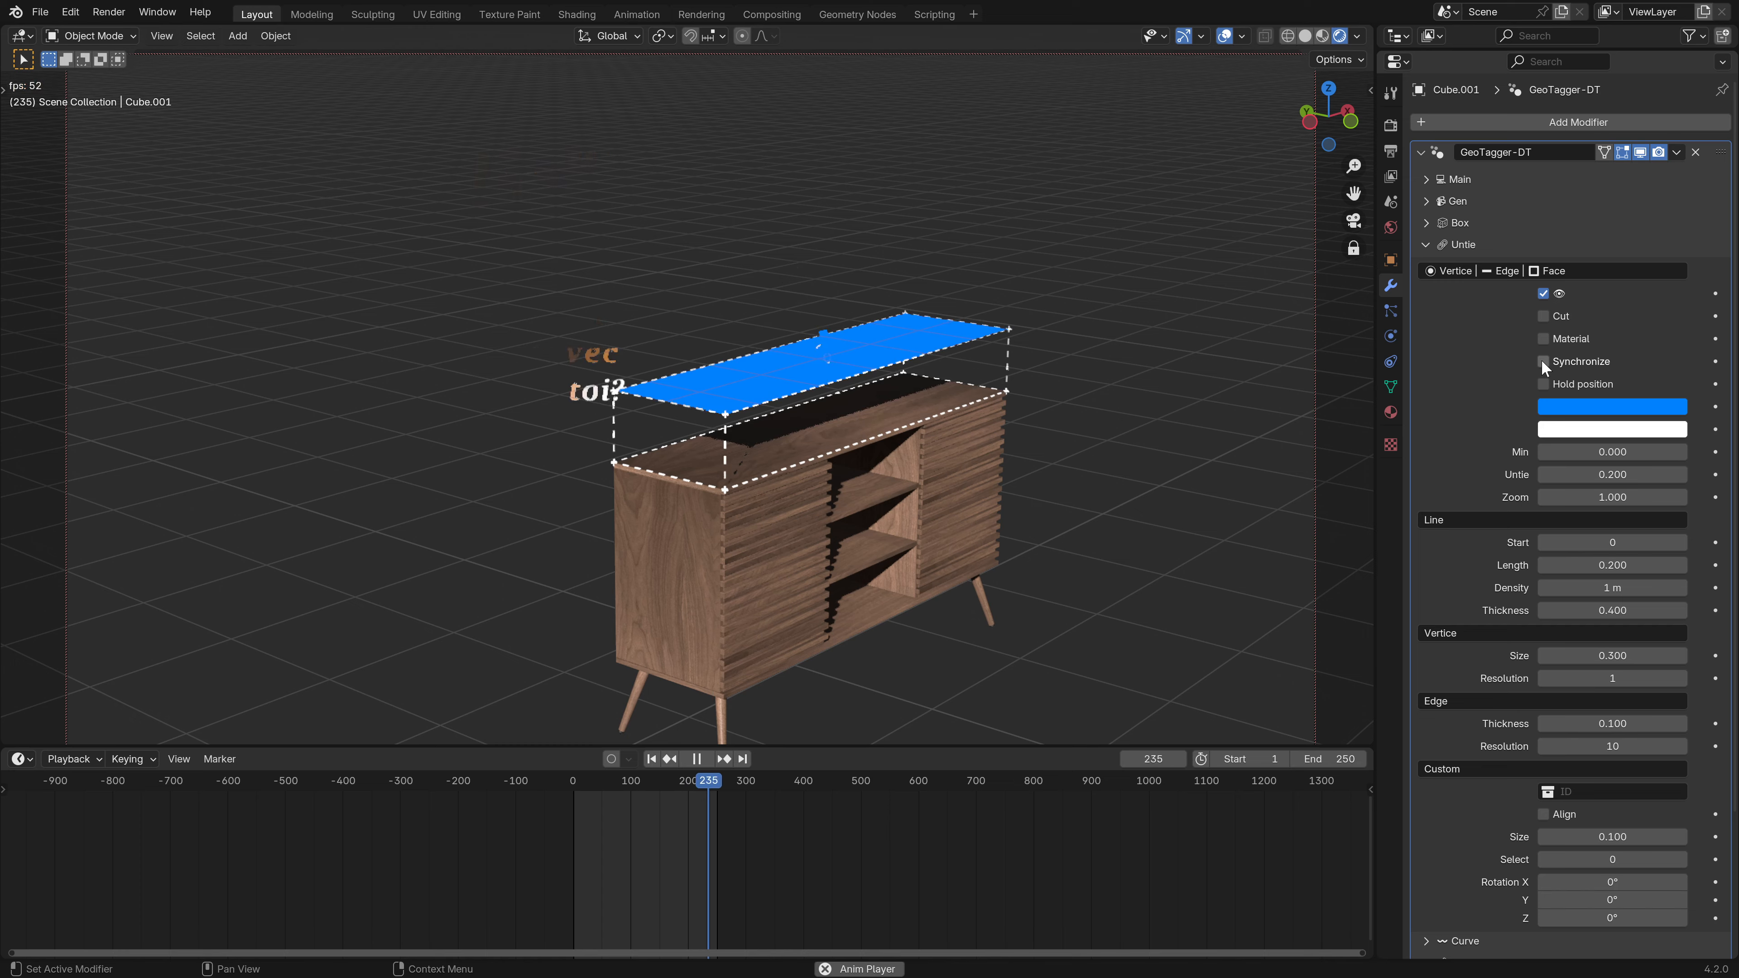
mouse_move(1609, 474)
left_mouse_down()
mouse_move(1558, 474)
mouse_move(1664, 474)
mouse_move(1606, 473)
left_mouse_up()
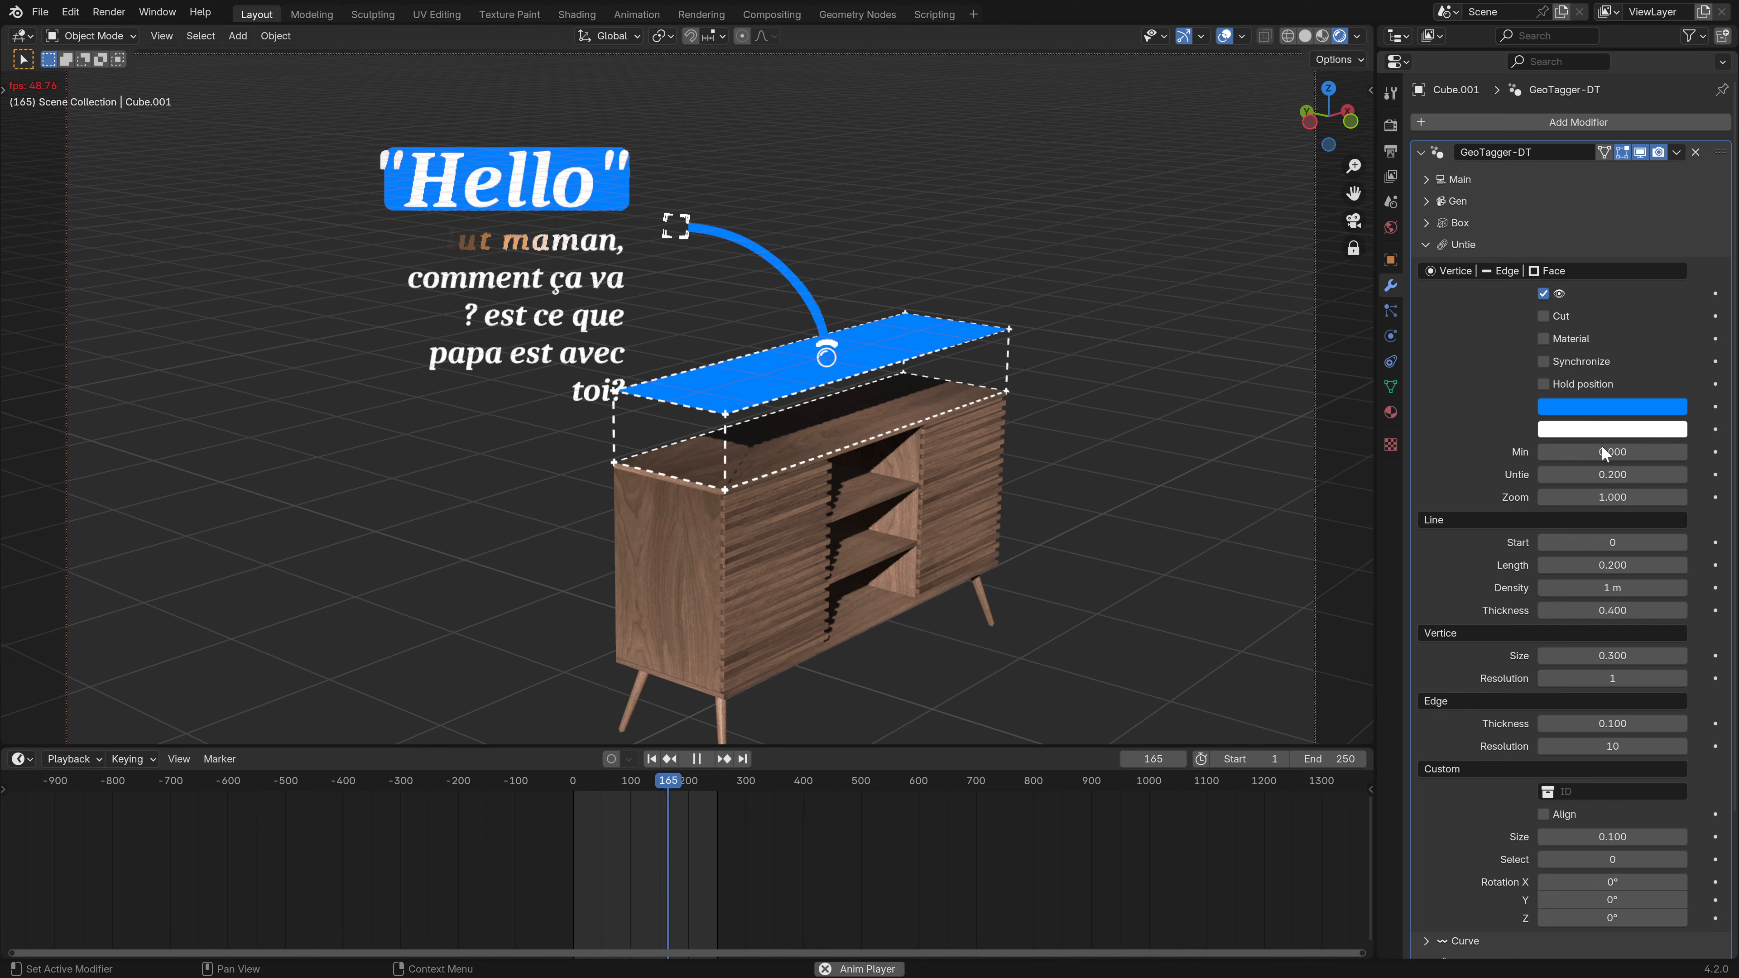
left_click(1545, 361)
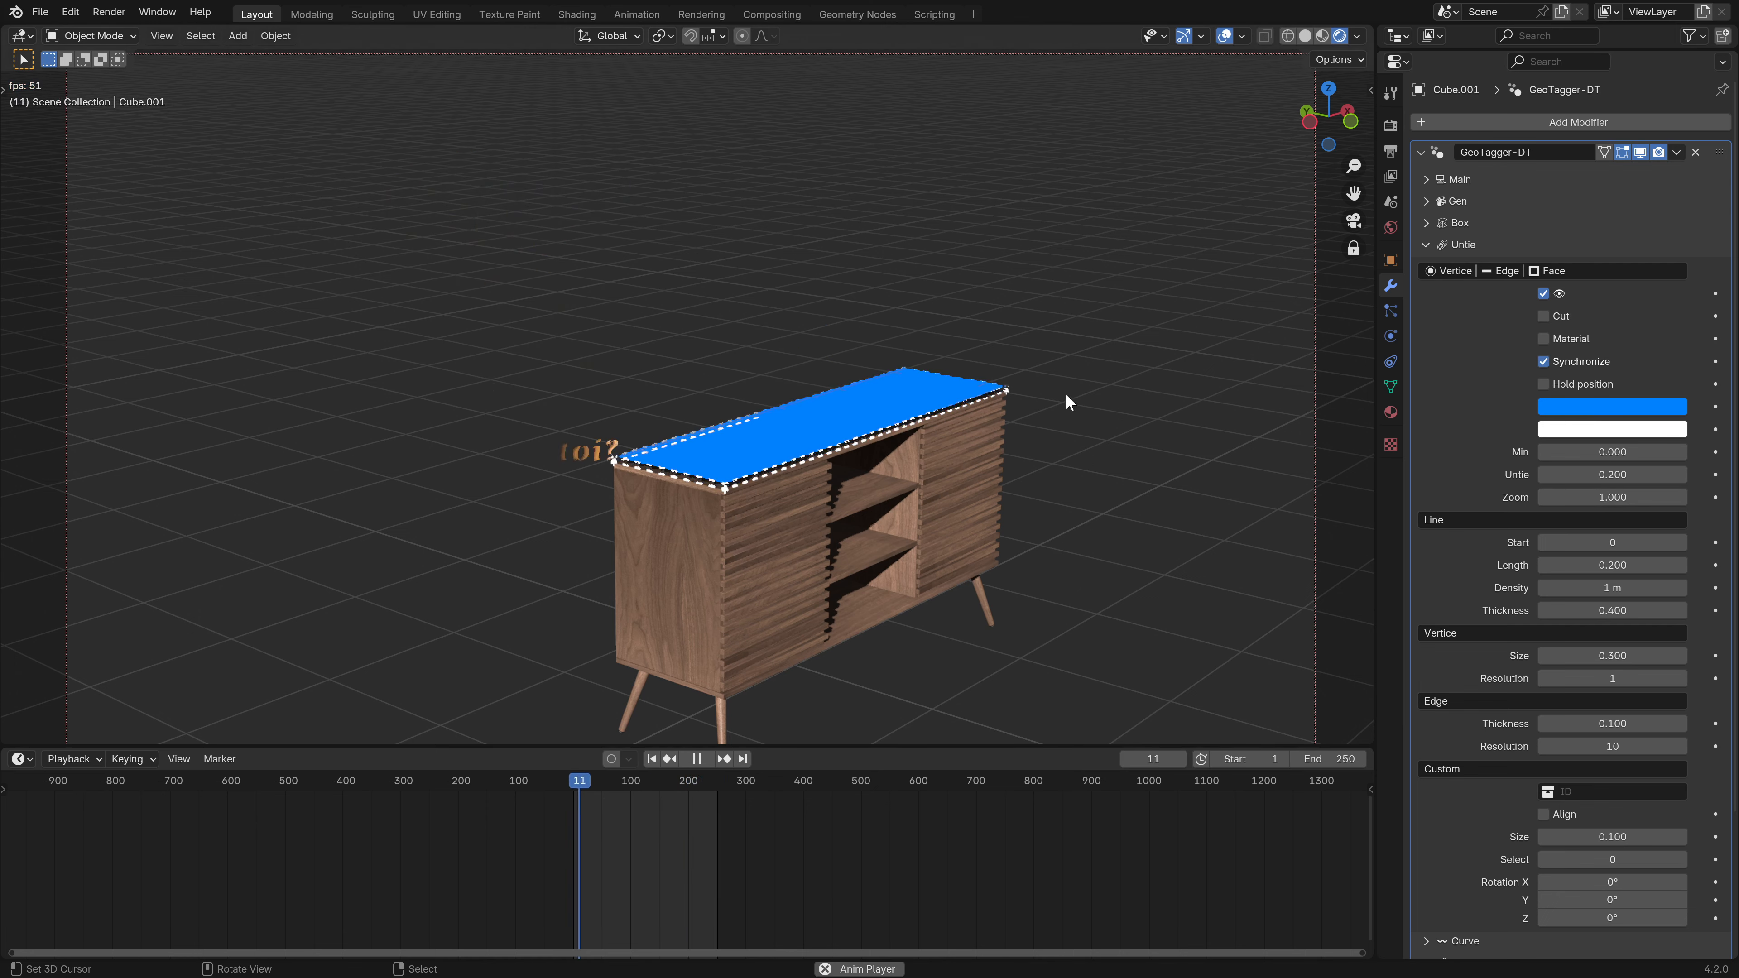
- Stop the playback and try the Untie element's Material option on the lifted top face, turning it off again
key("space")
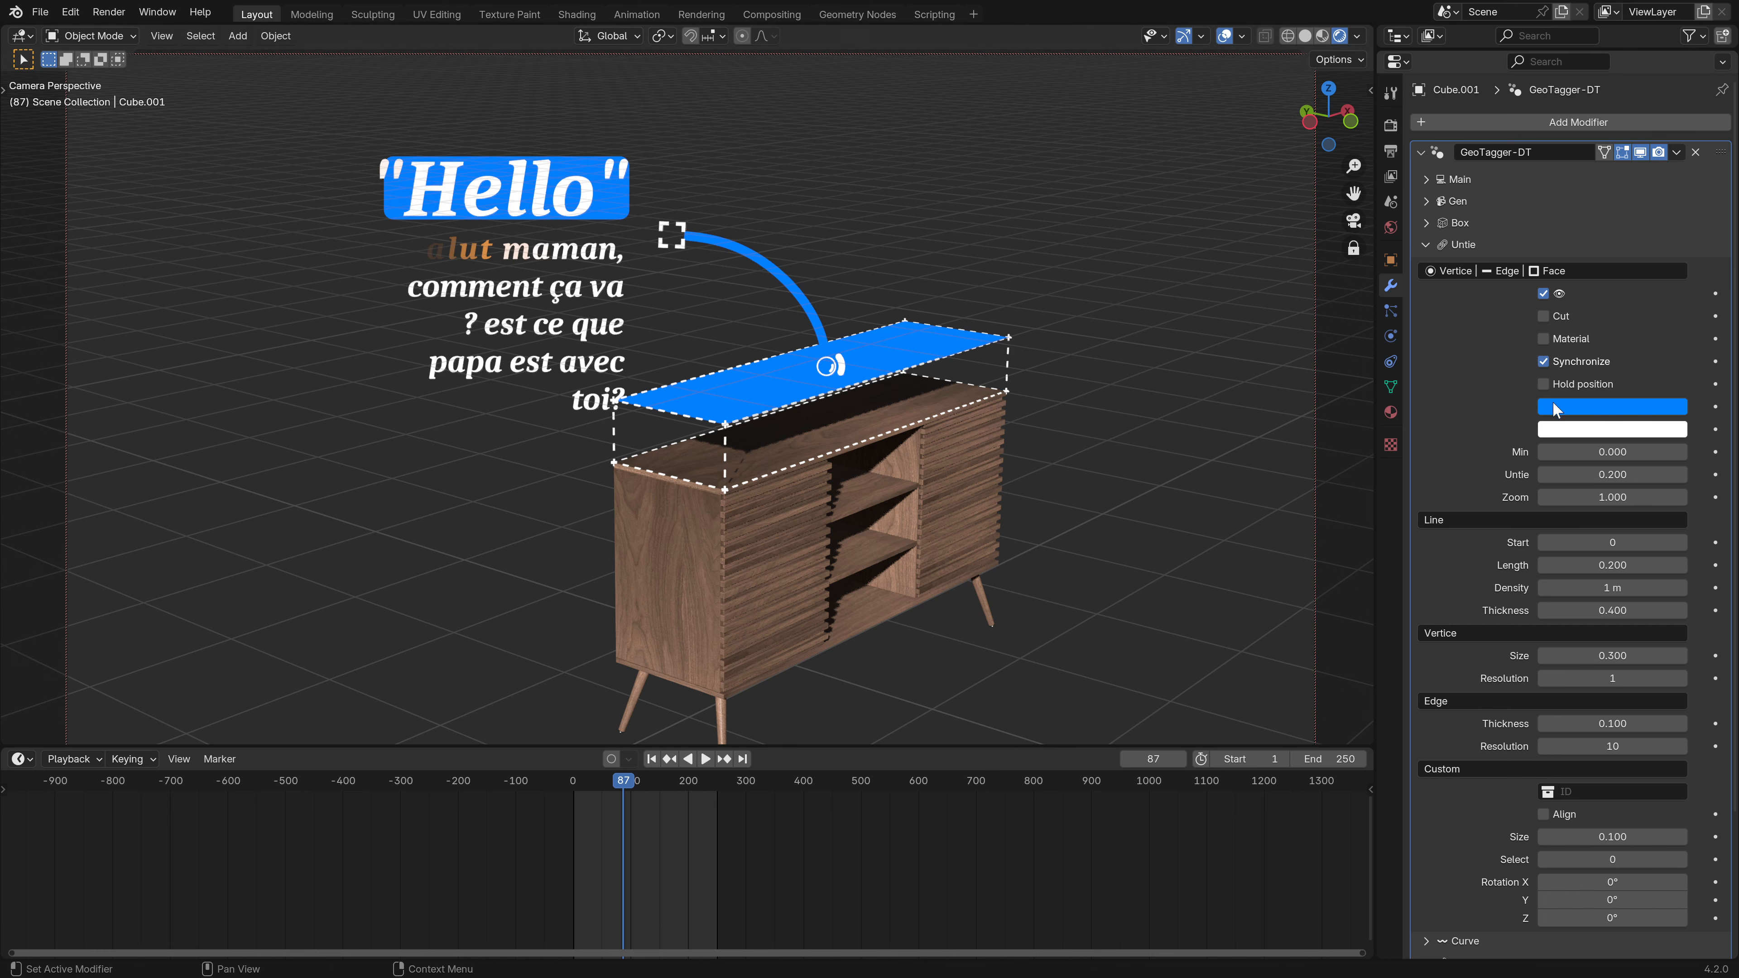
left_click(1543, 339)
scroll(924, 327, "up", 3)
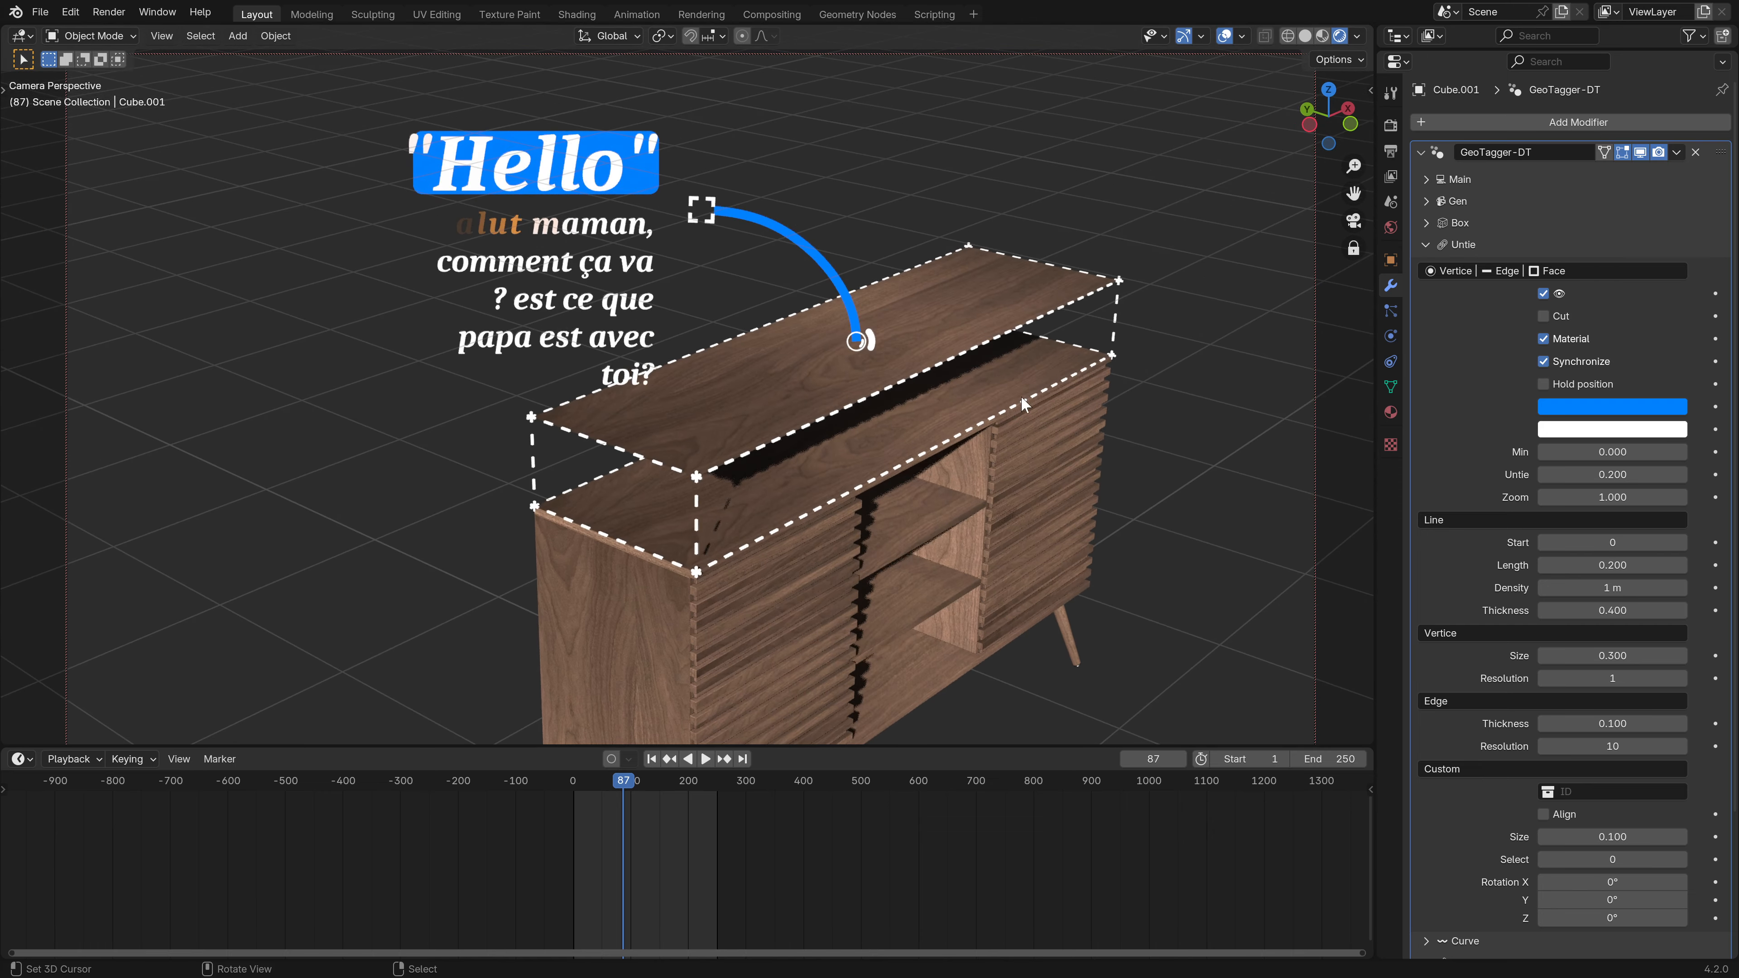
scroll(923, 444, "down", 2)
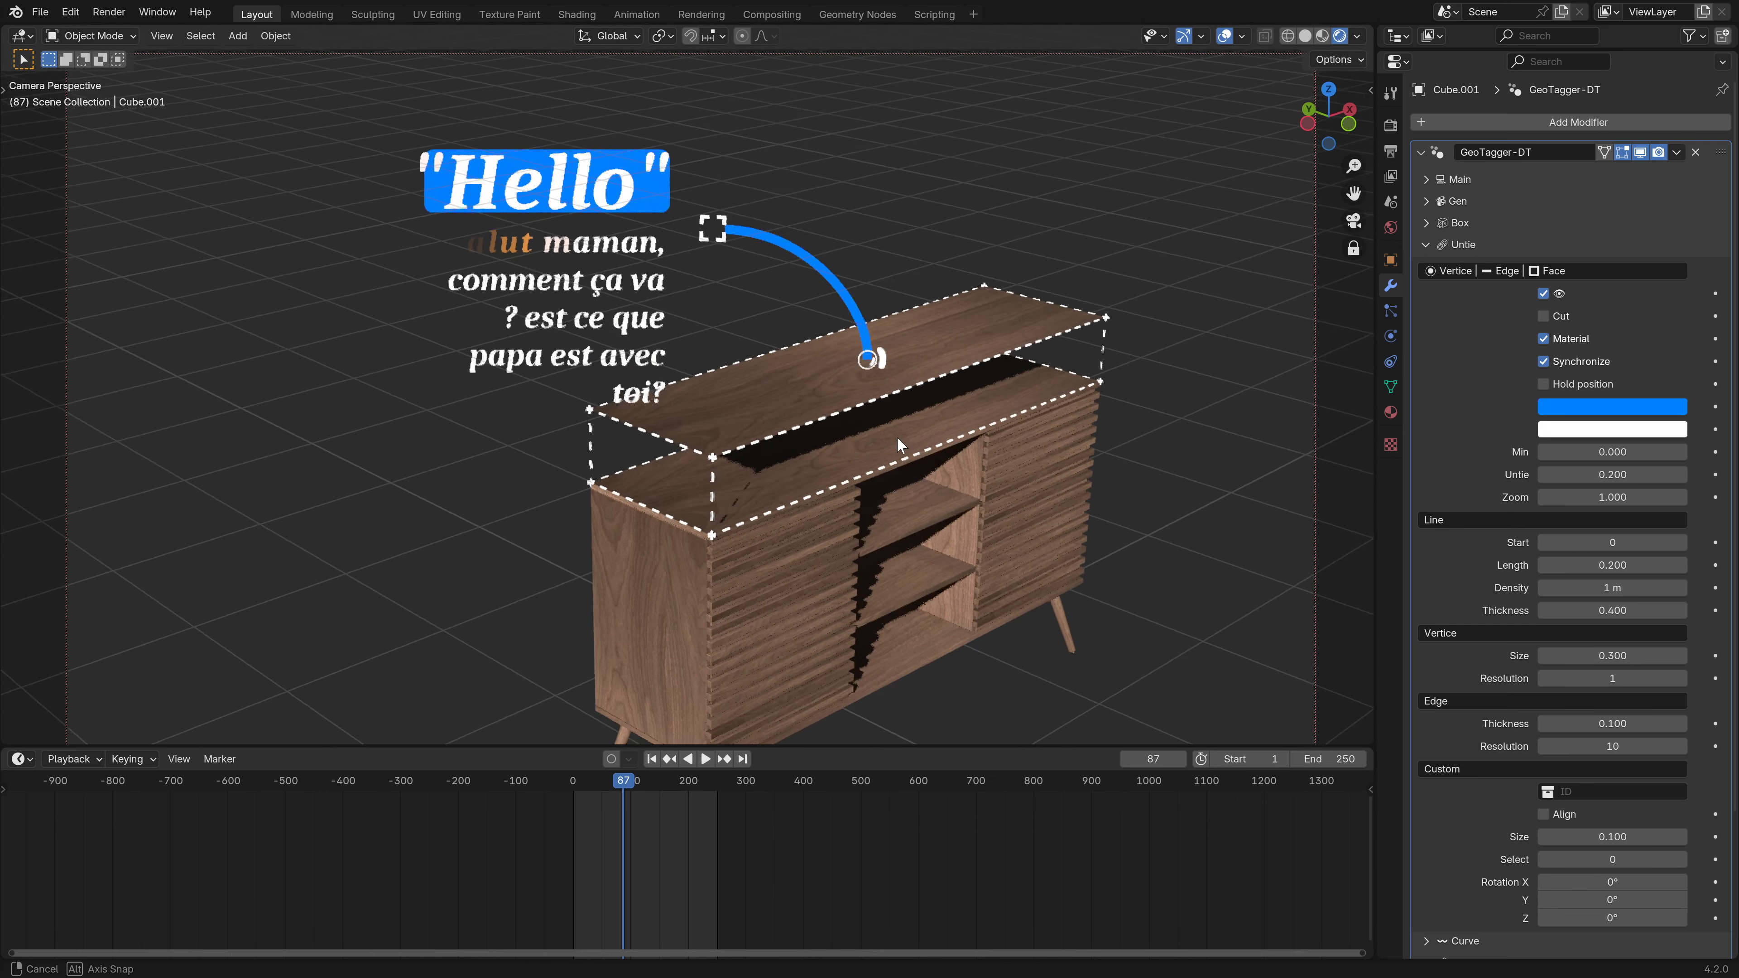
left_click(1544, 339)
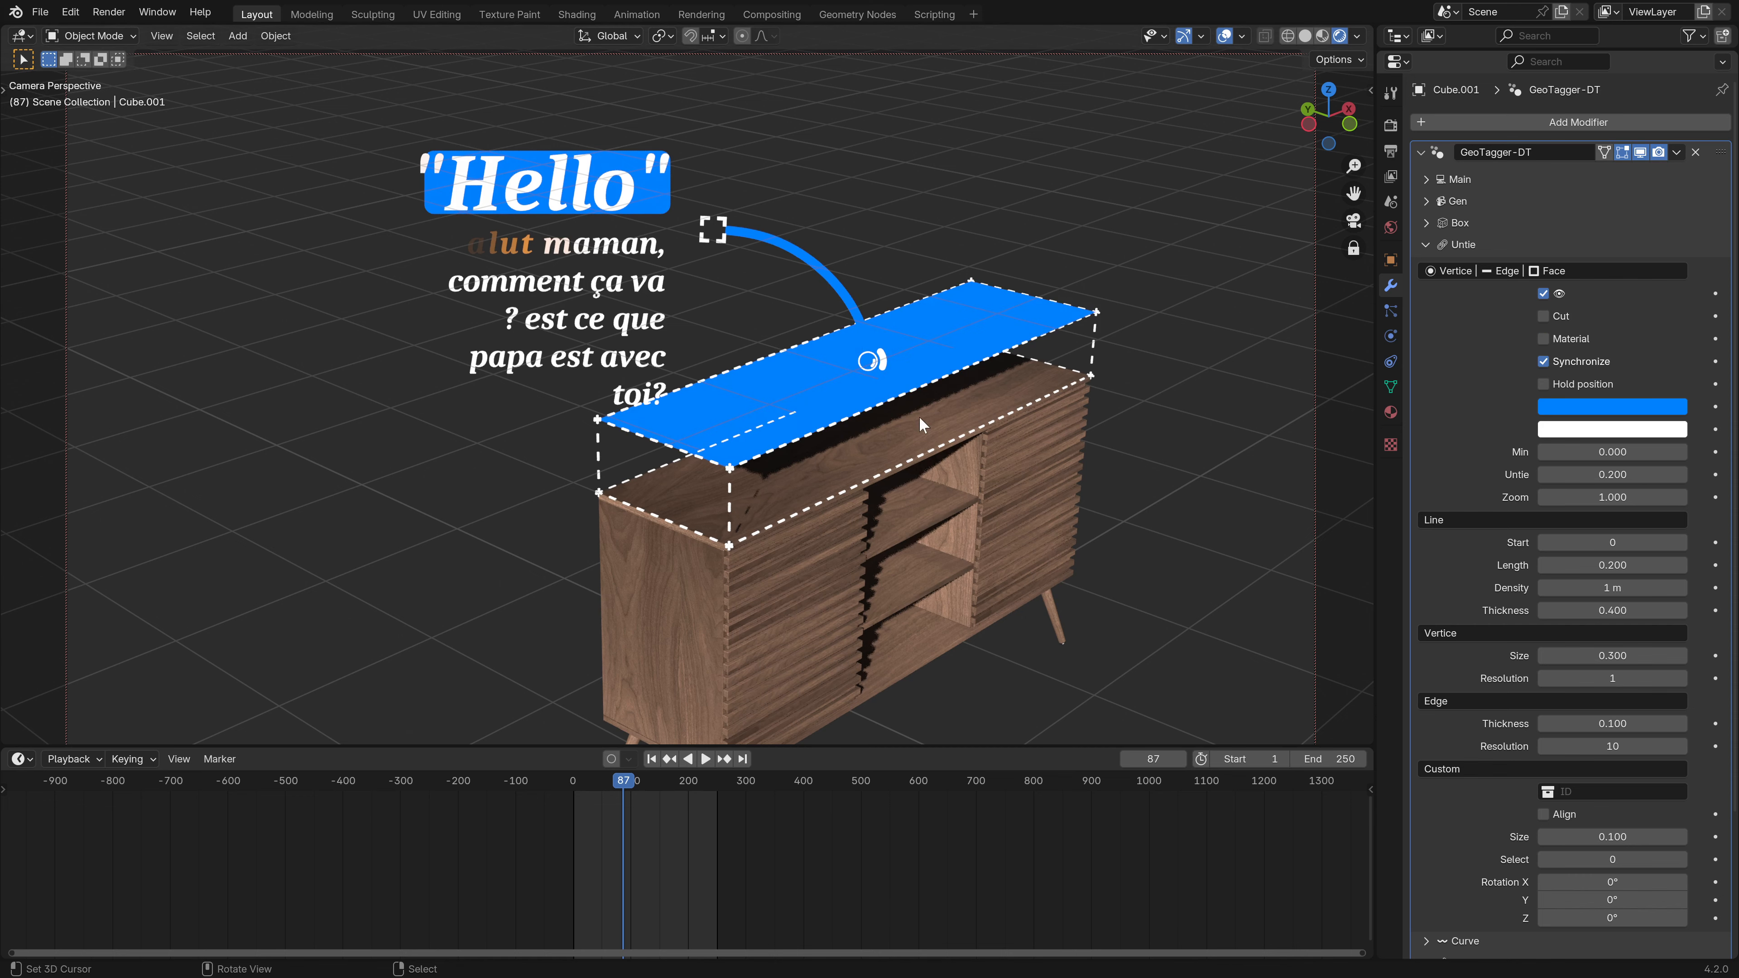
- Toggle the Untie element's Cut option on and off to compare the dresser top beneath the lifted face, leaving it off
scroll(1020, 404, "up", 2)
middle_click_drag(768, 449, 777, 440)
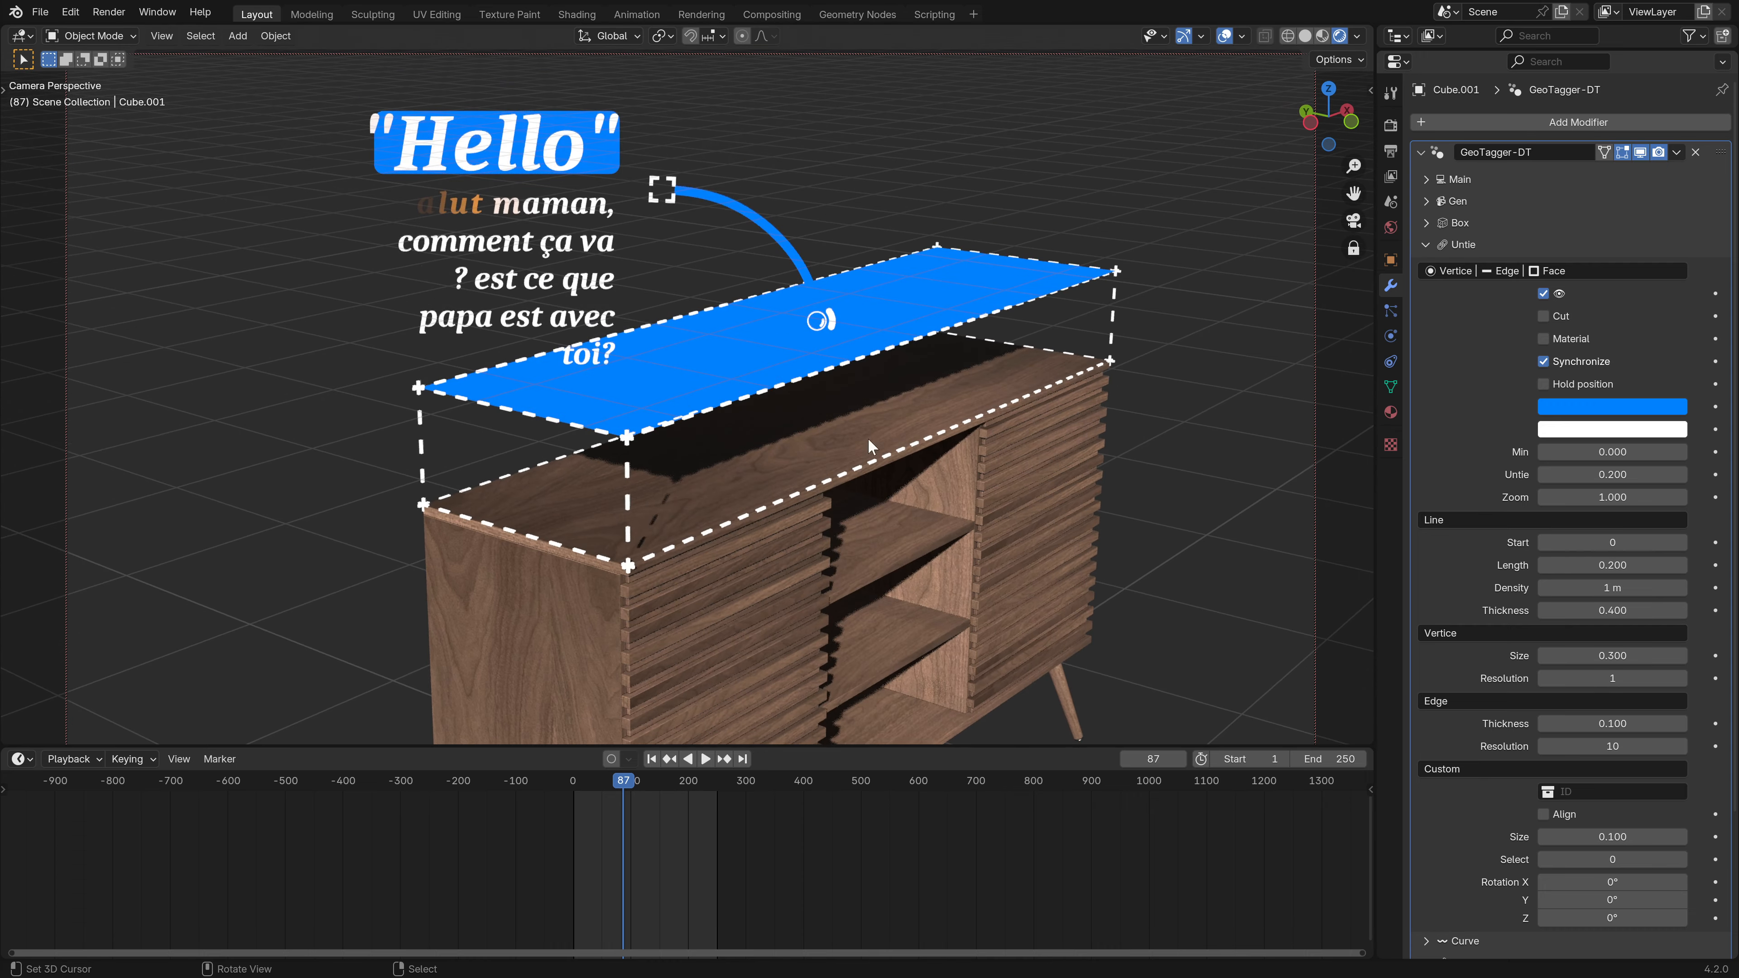
left_click(1544, 316)
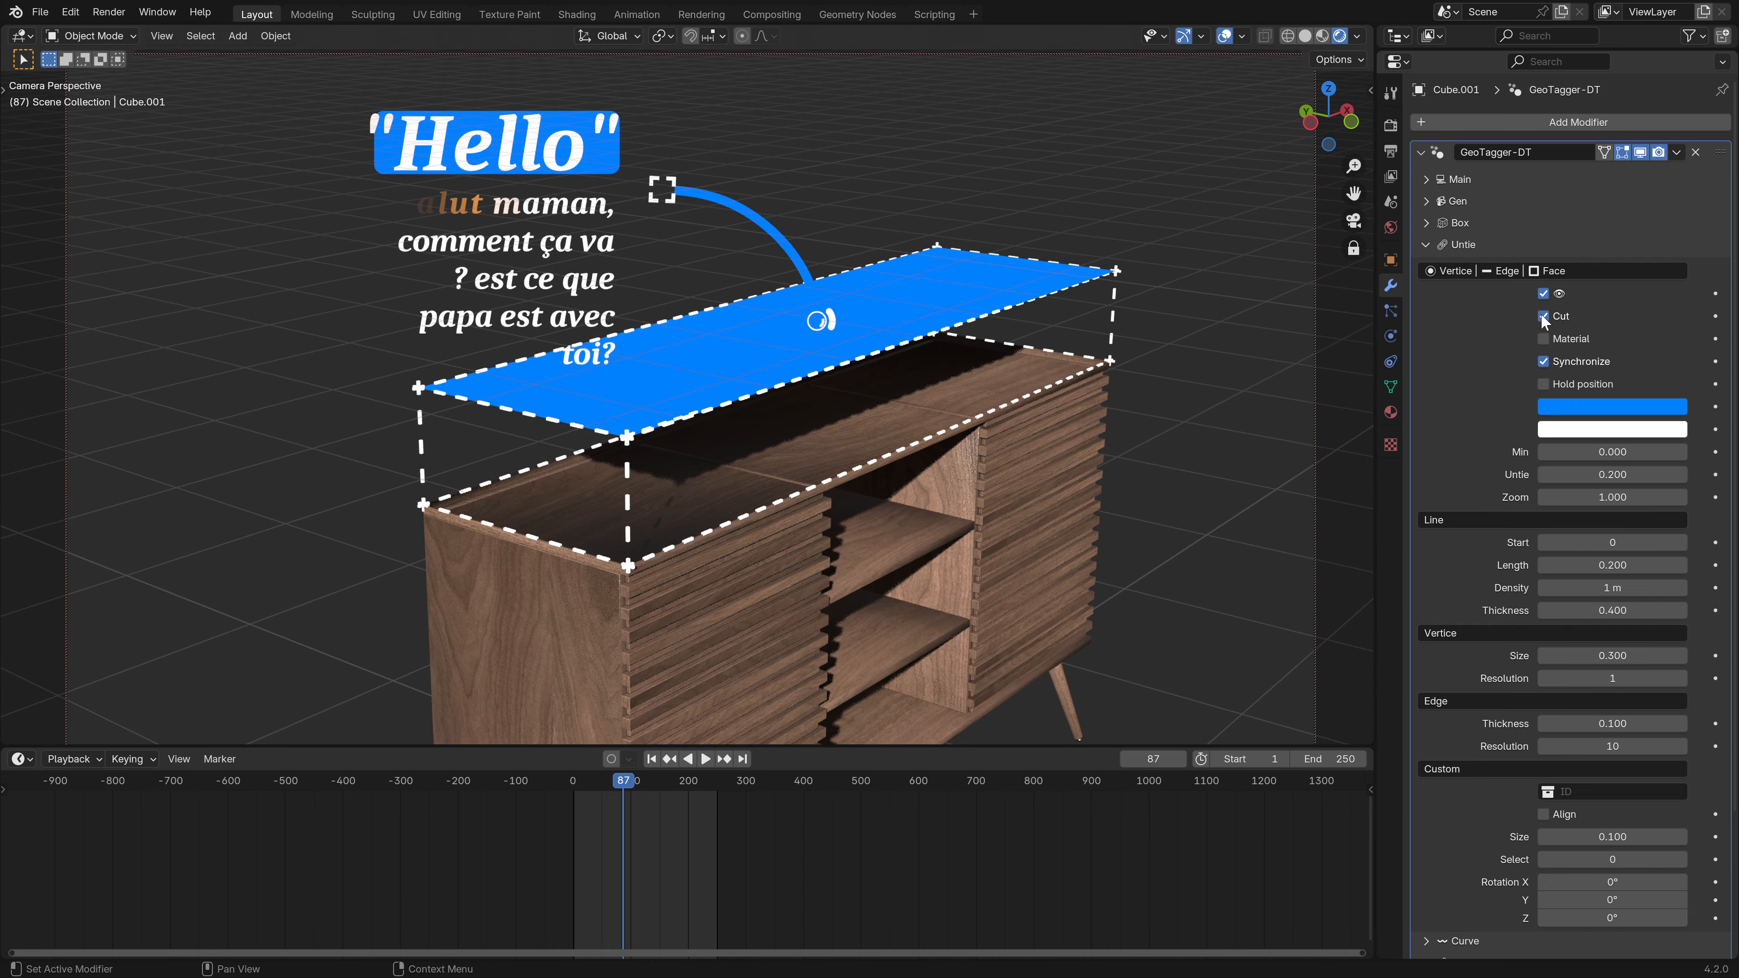
left_click(1542, 316)
left_click(1542, 317)
left_click(1542, 316)
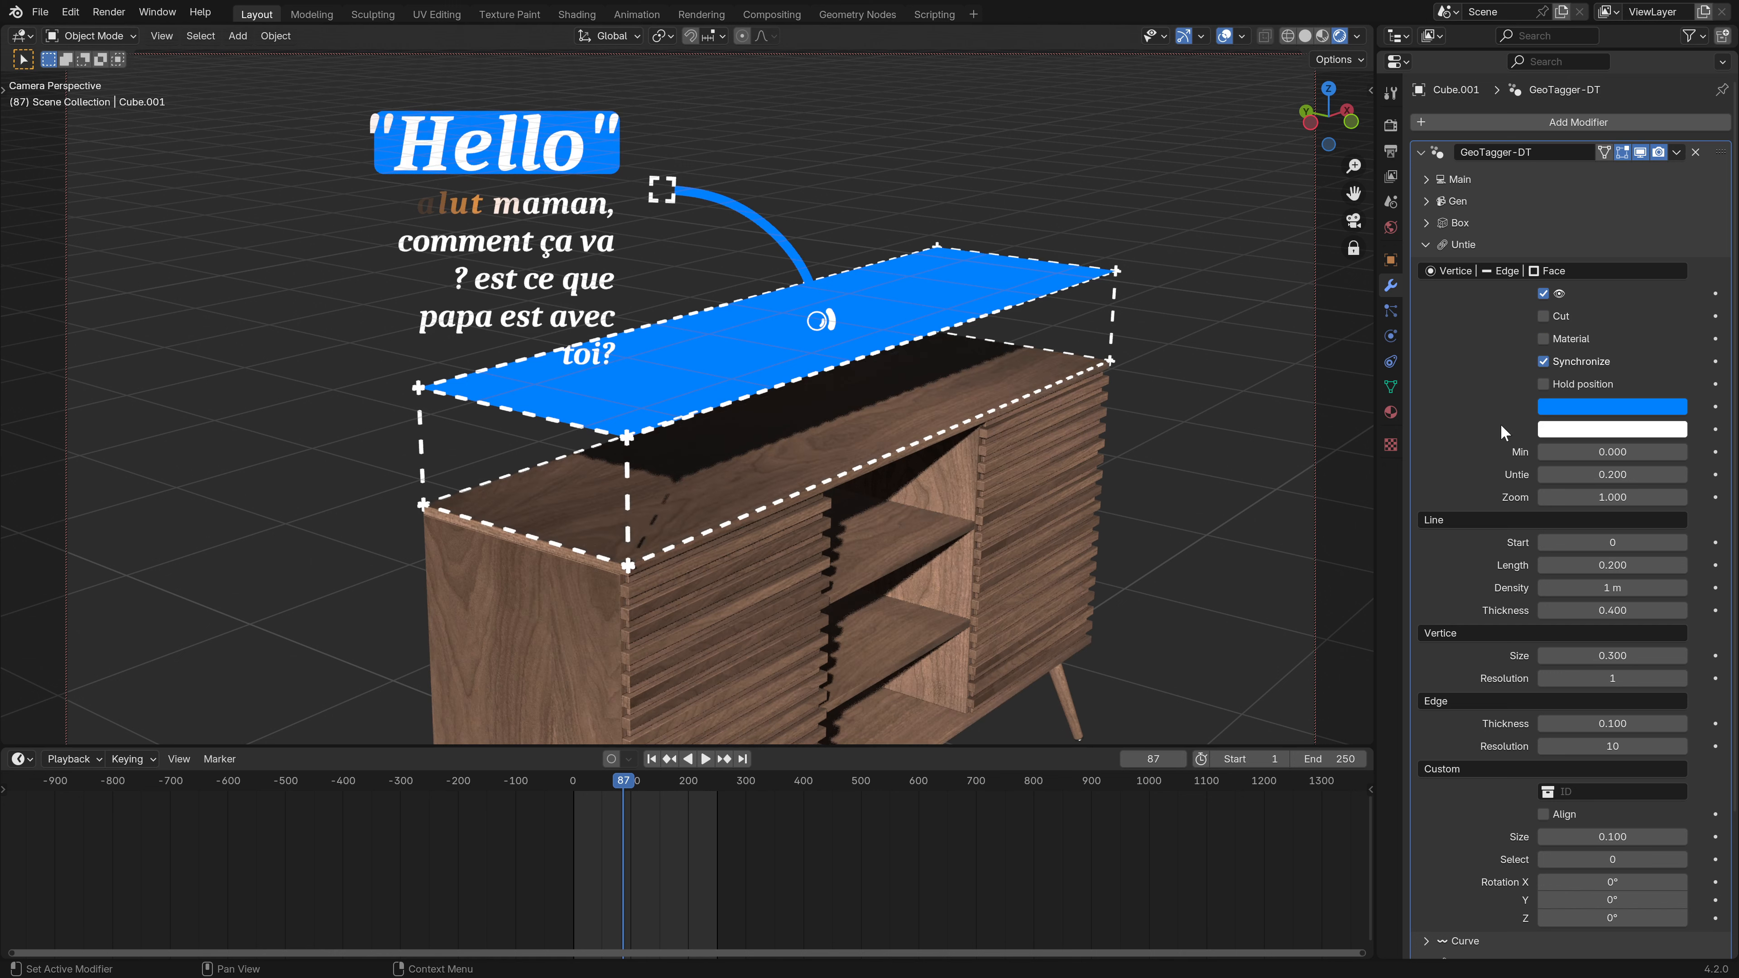
- Try the Untie element's Hold position option to compare the call-out's placement, and turn it back off
scroll(955, 359, "down", 2)
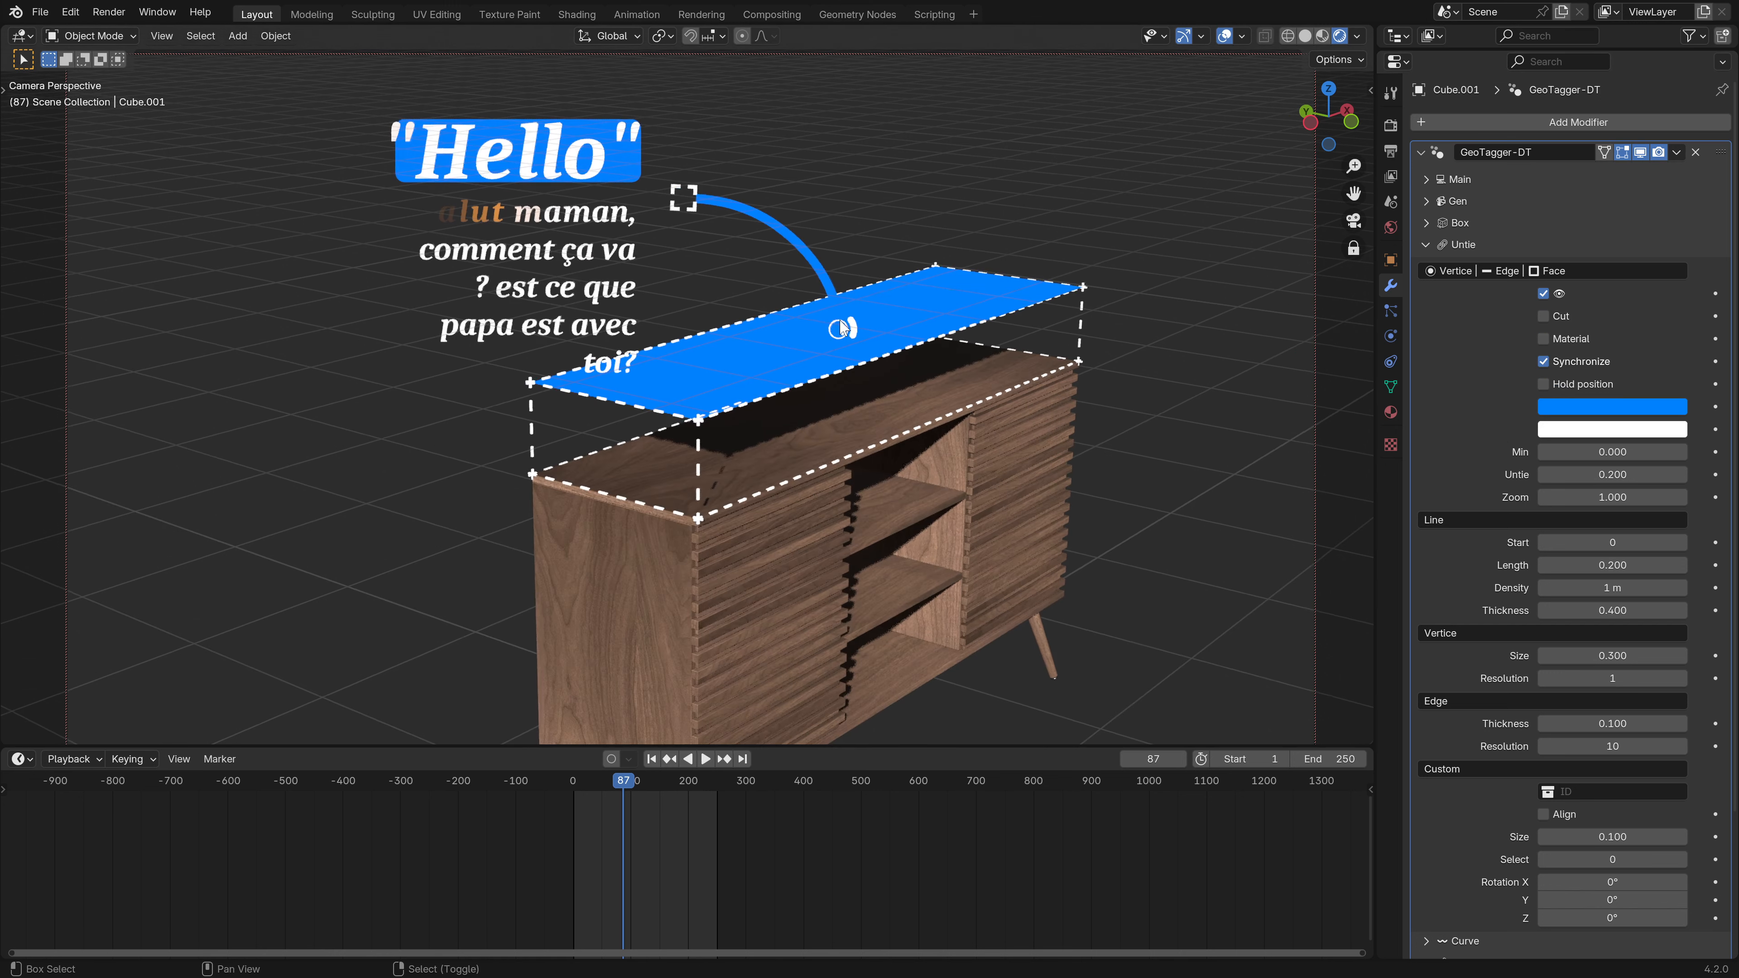
left_click(1543, 385)
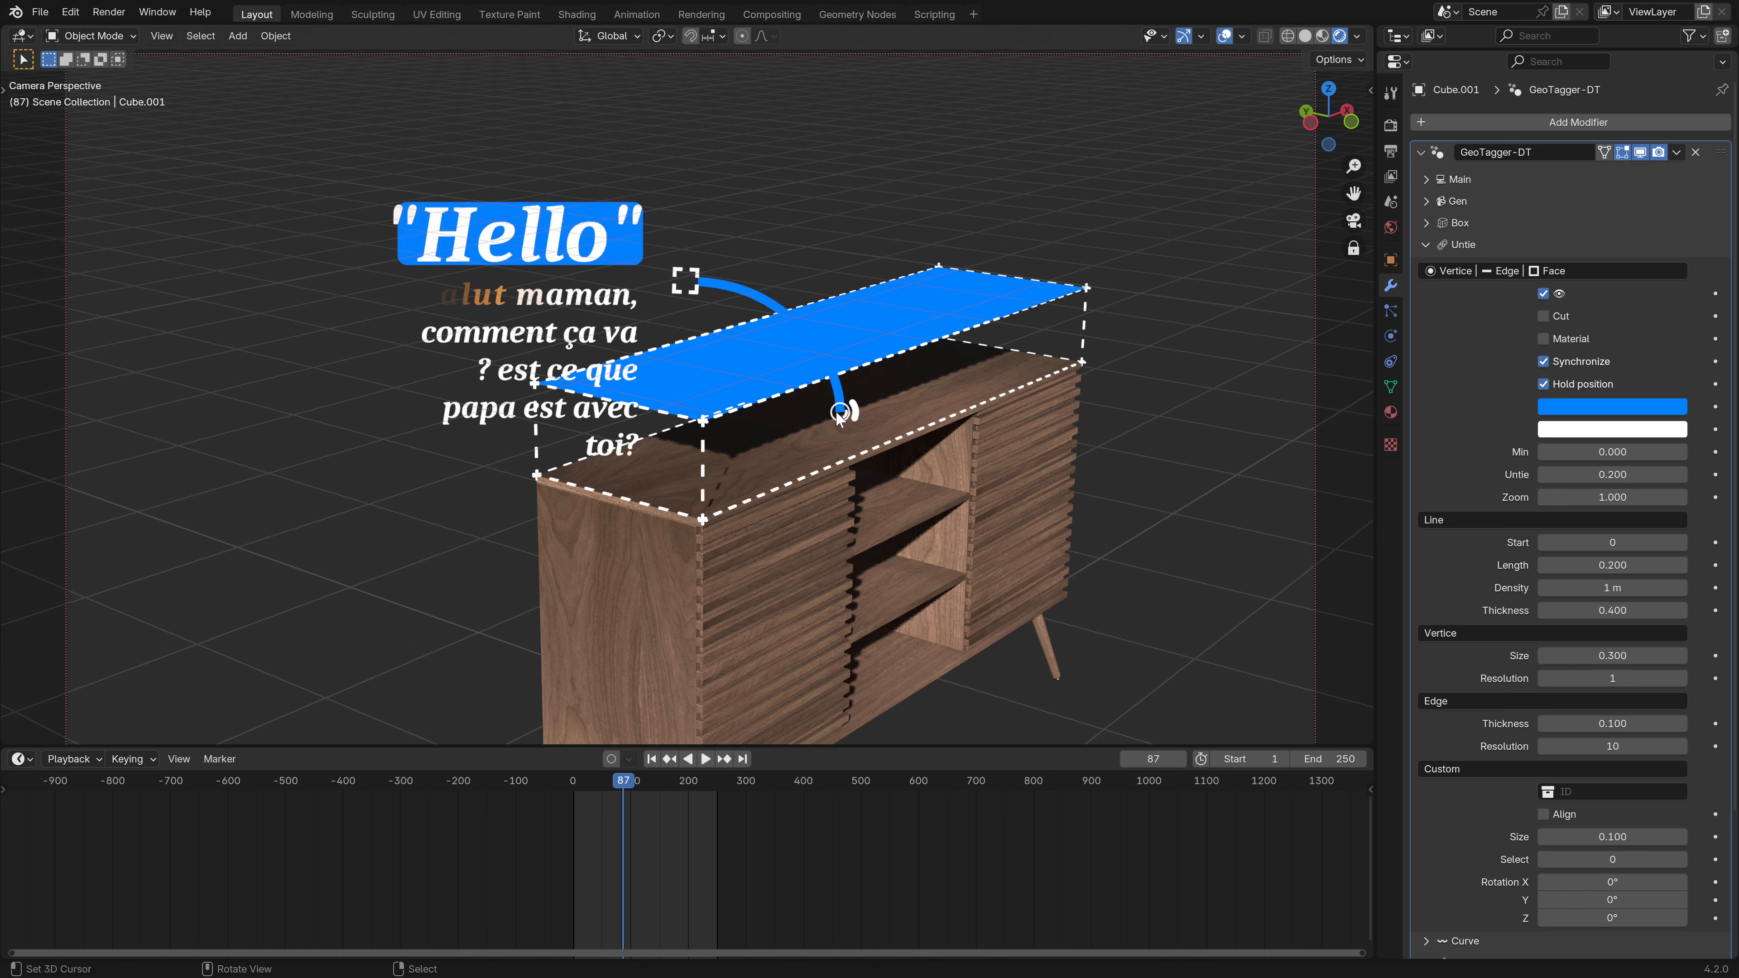
left_click(1546, 384)
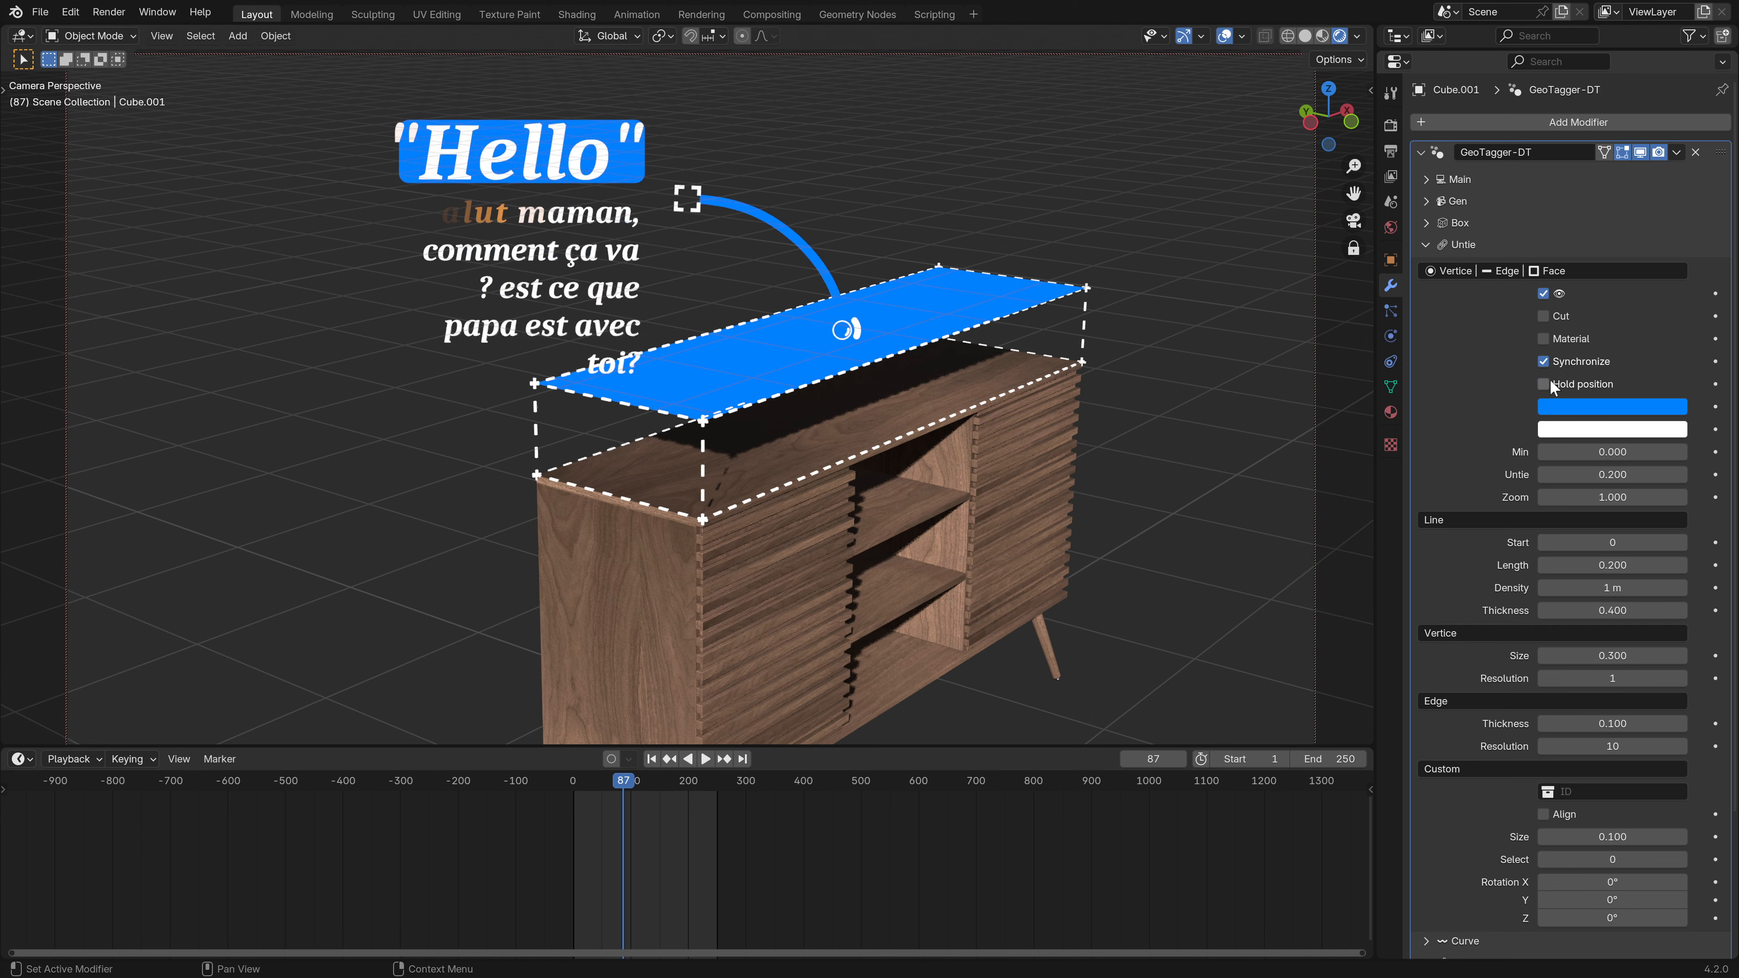
- Try adjusting the Start value of the Untie element's Line settings, leaving it at 0
left_click(1595, 541)
type("2")
key("Return")
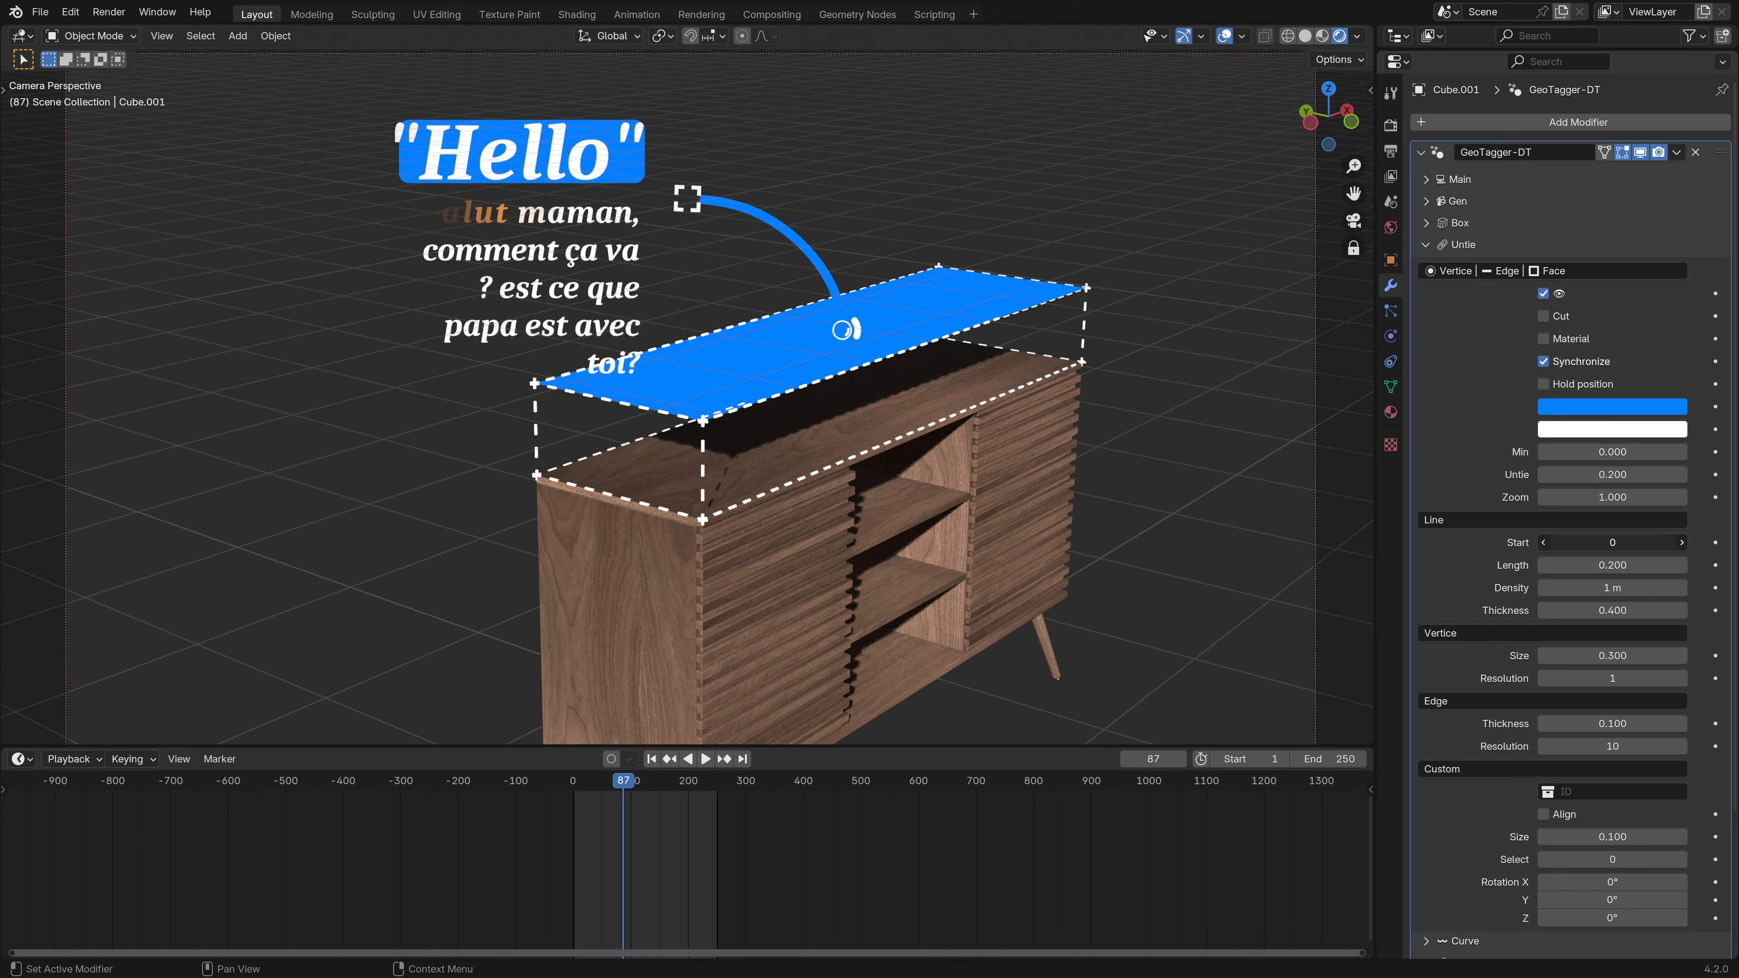
left_click_drag(1611, 542, 1597, 543)
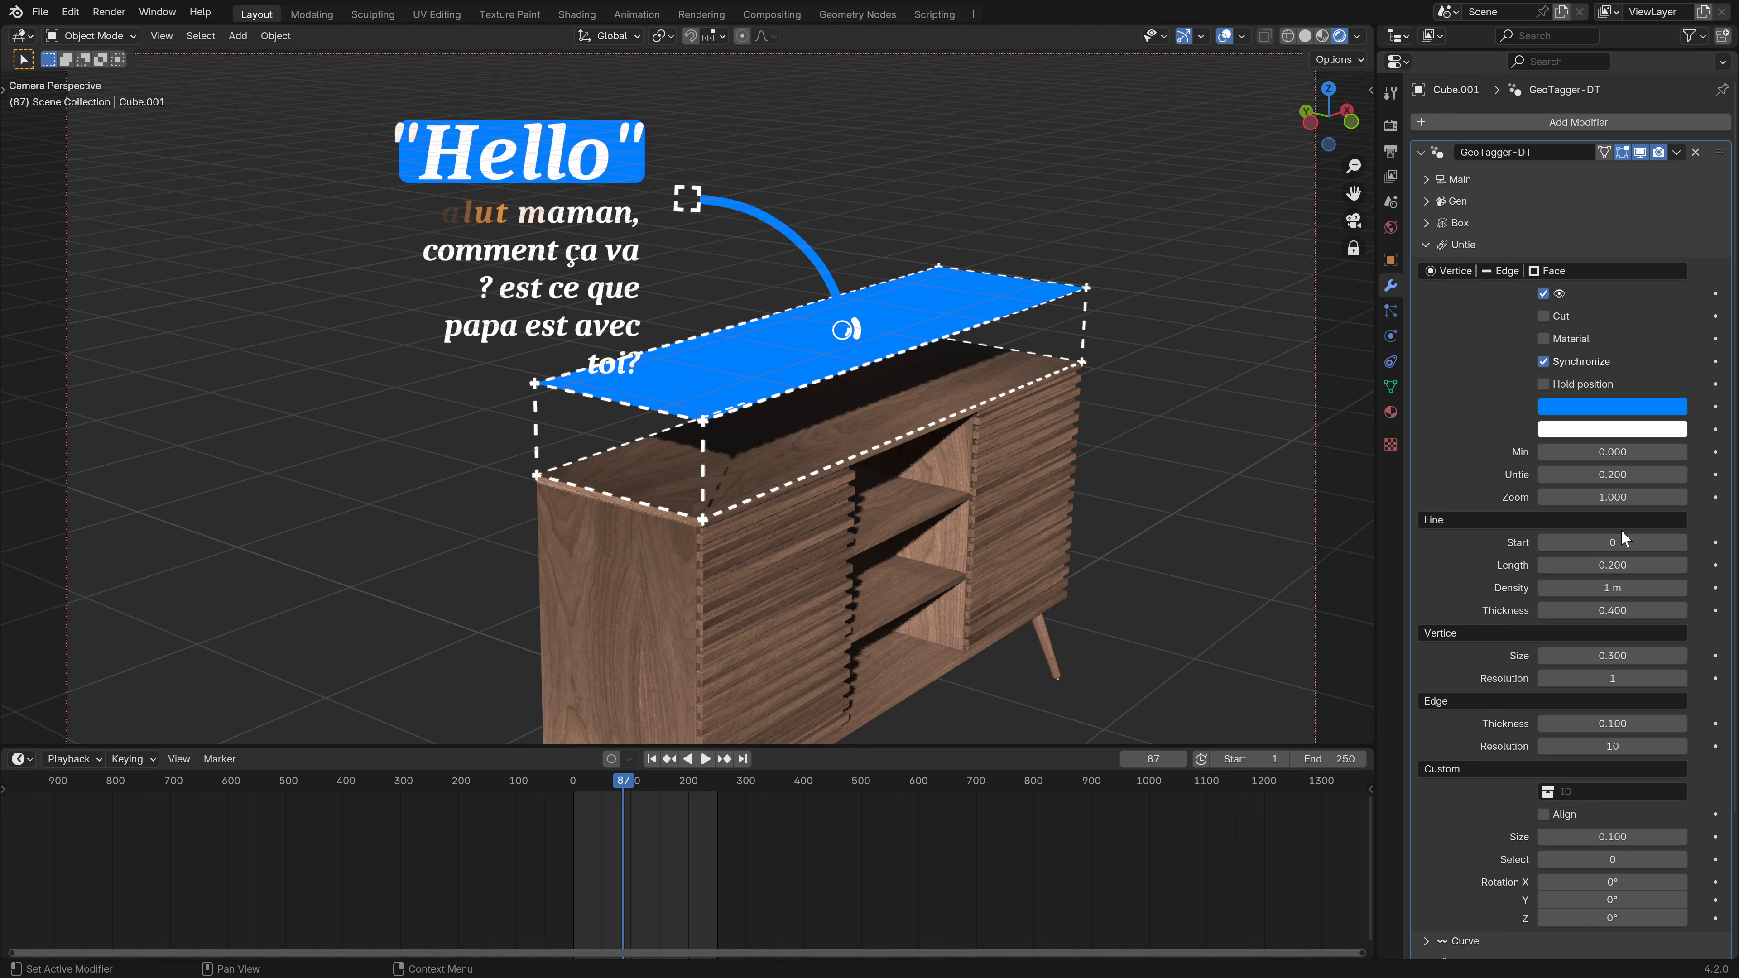
- Collapse the Untie settings and change the call-out's attachment type to Vertice in the Main settings
left_click(1429, 242)
left_click(1466, 226)
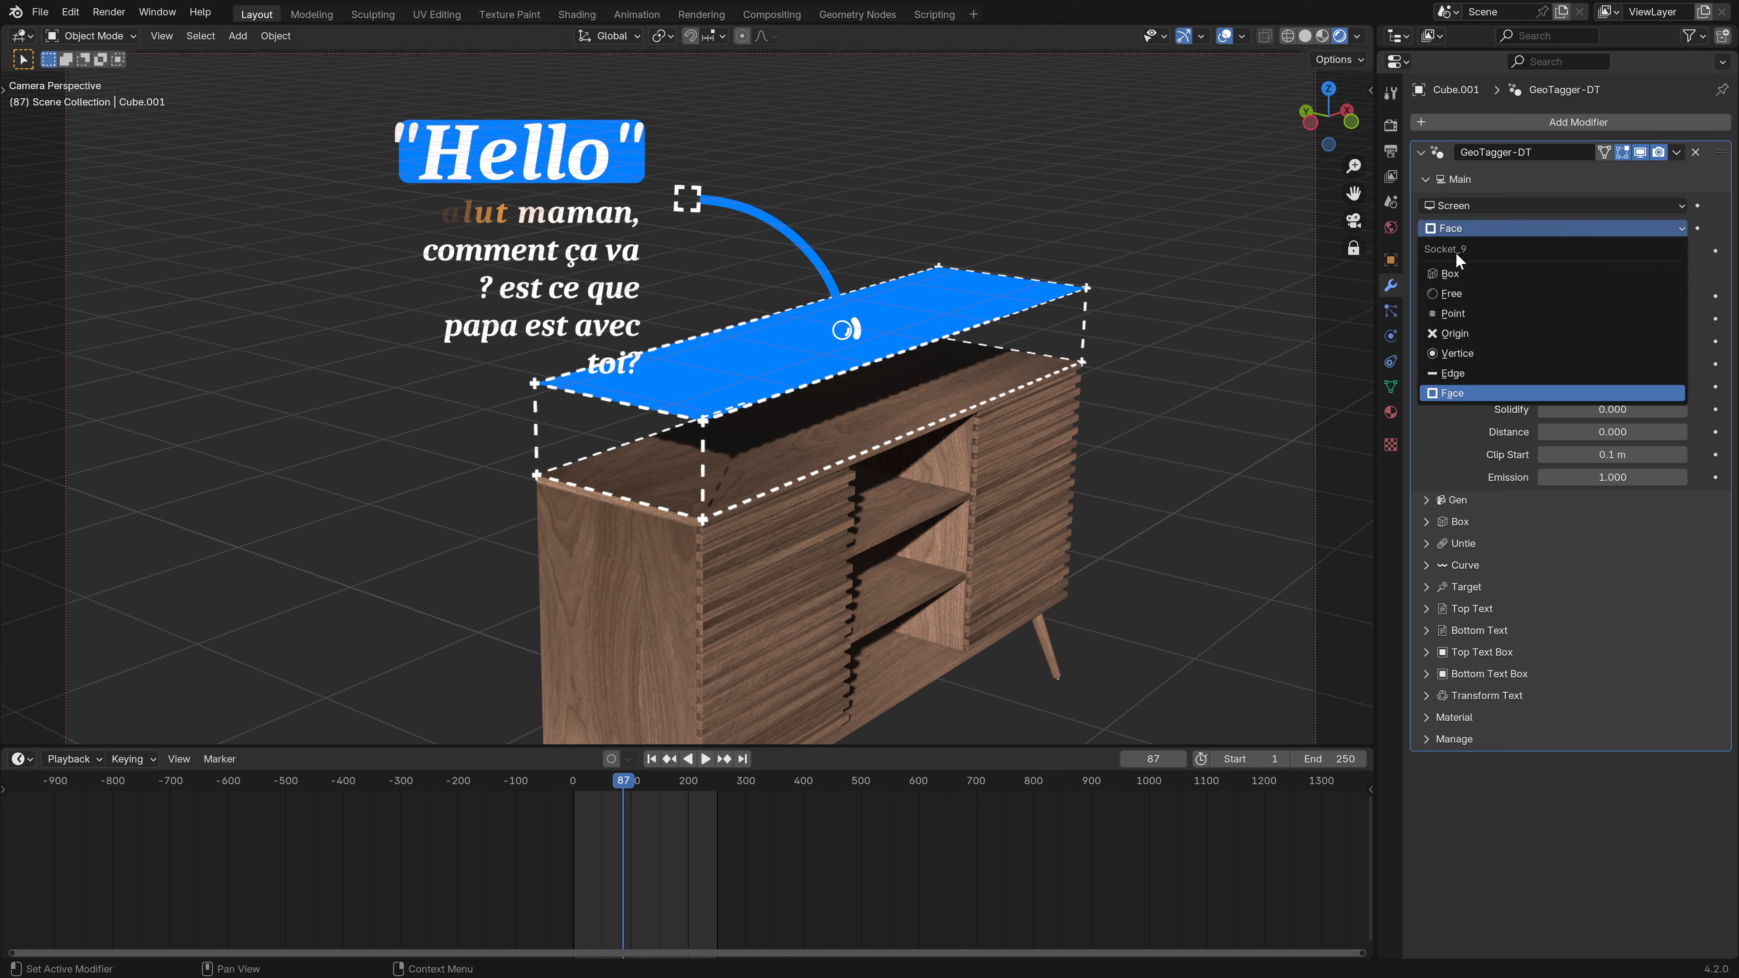
left_click(1473, 351)
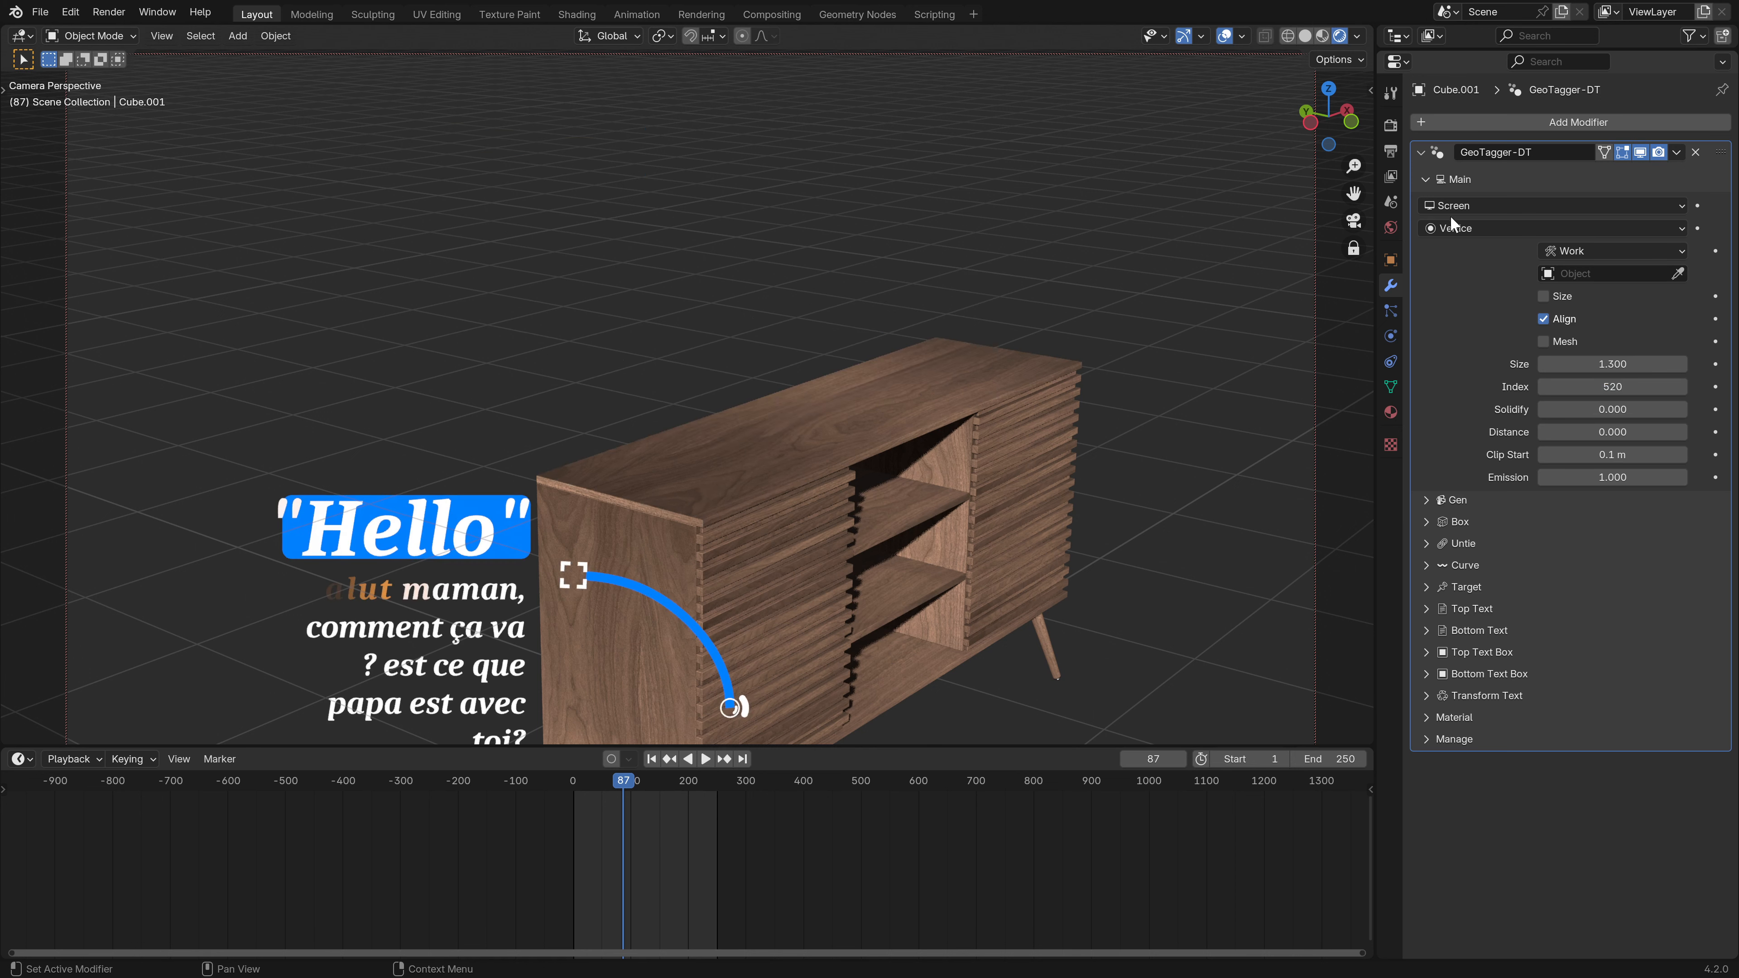
- Enter Edit Mode with vertex selection and select the front right corner vertex of the dresser top to show its index
key("Tab")
left_click(885, 413)
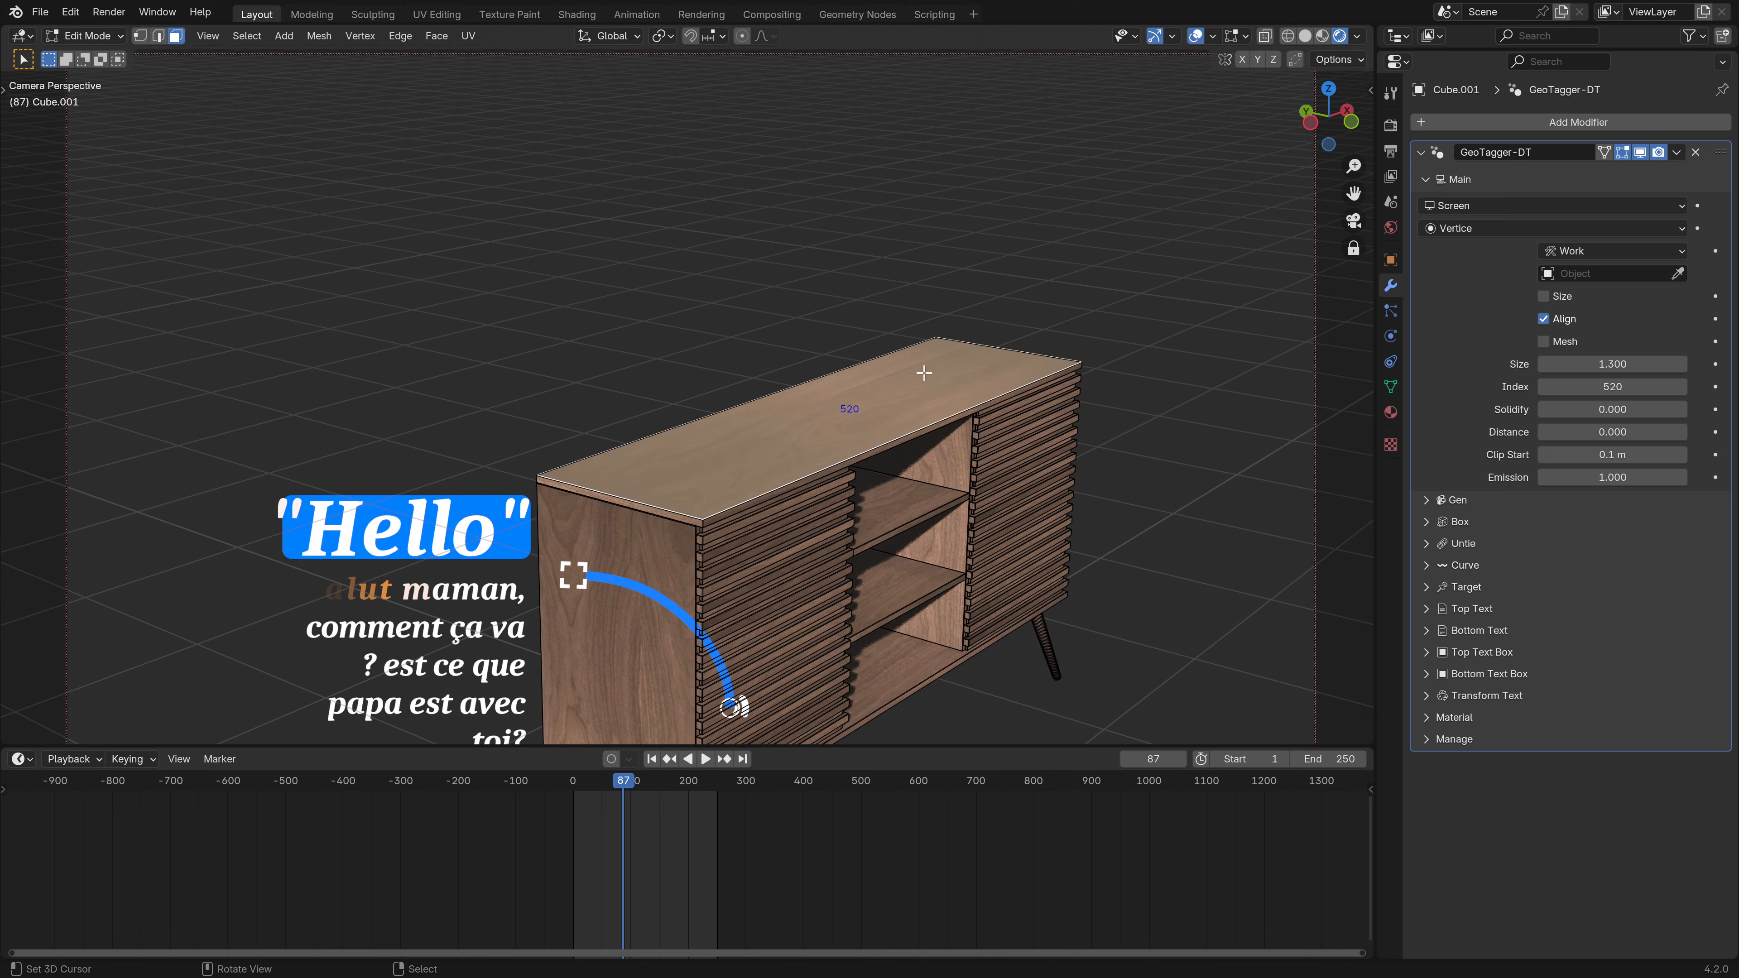
left_click(140, 36)
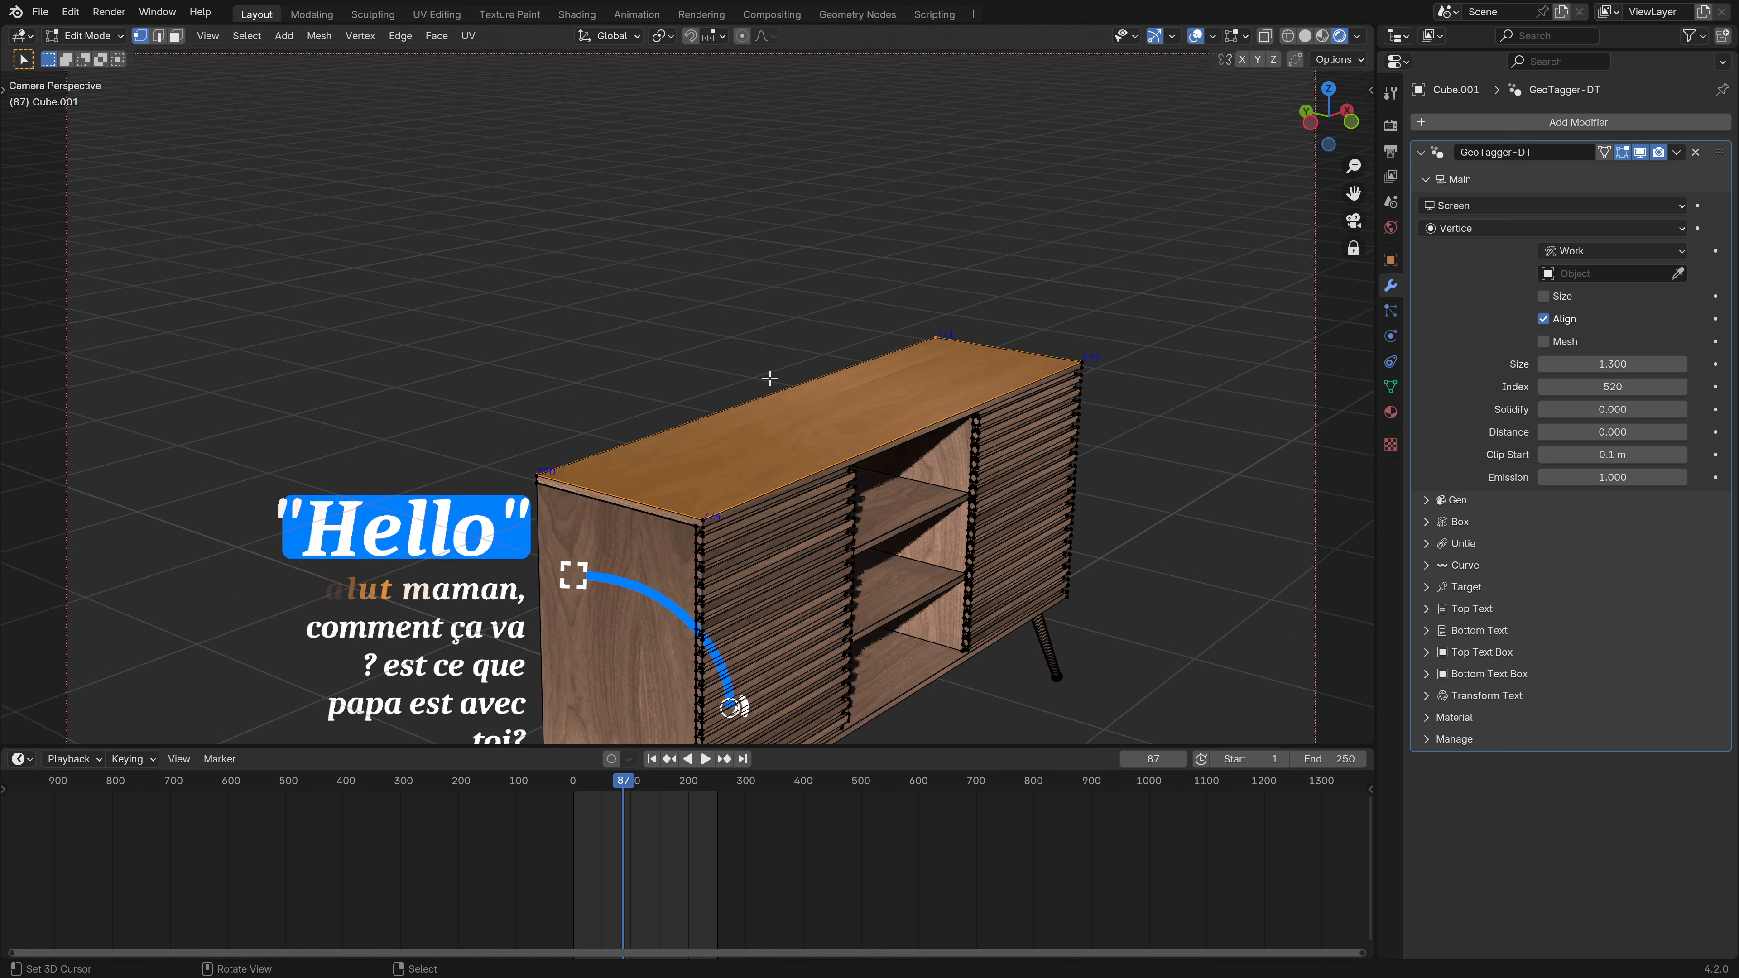
left_click(1069, 363)
middle_click_drag(1070, 363, 1122, 357)
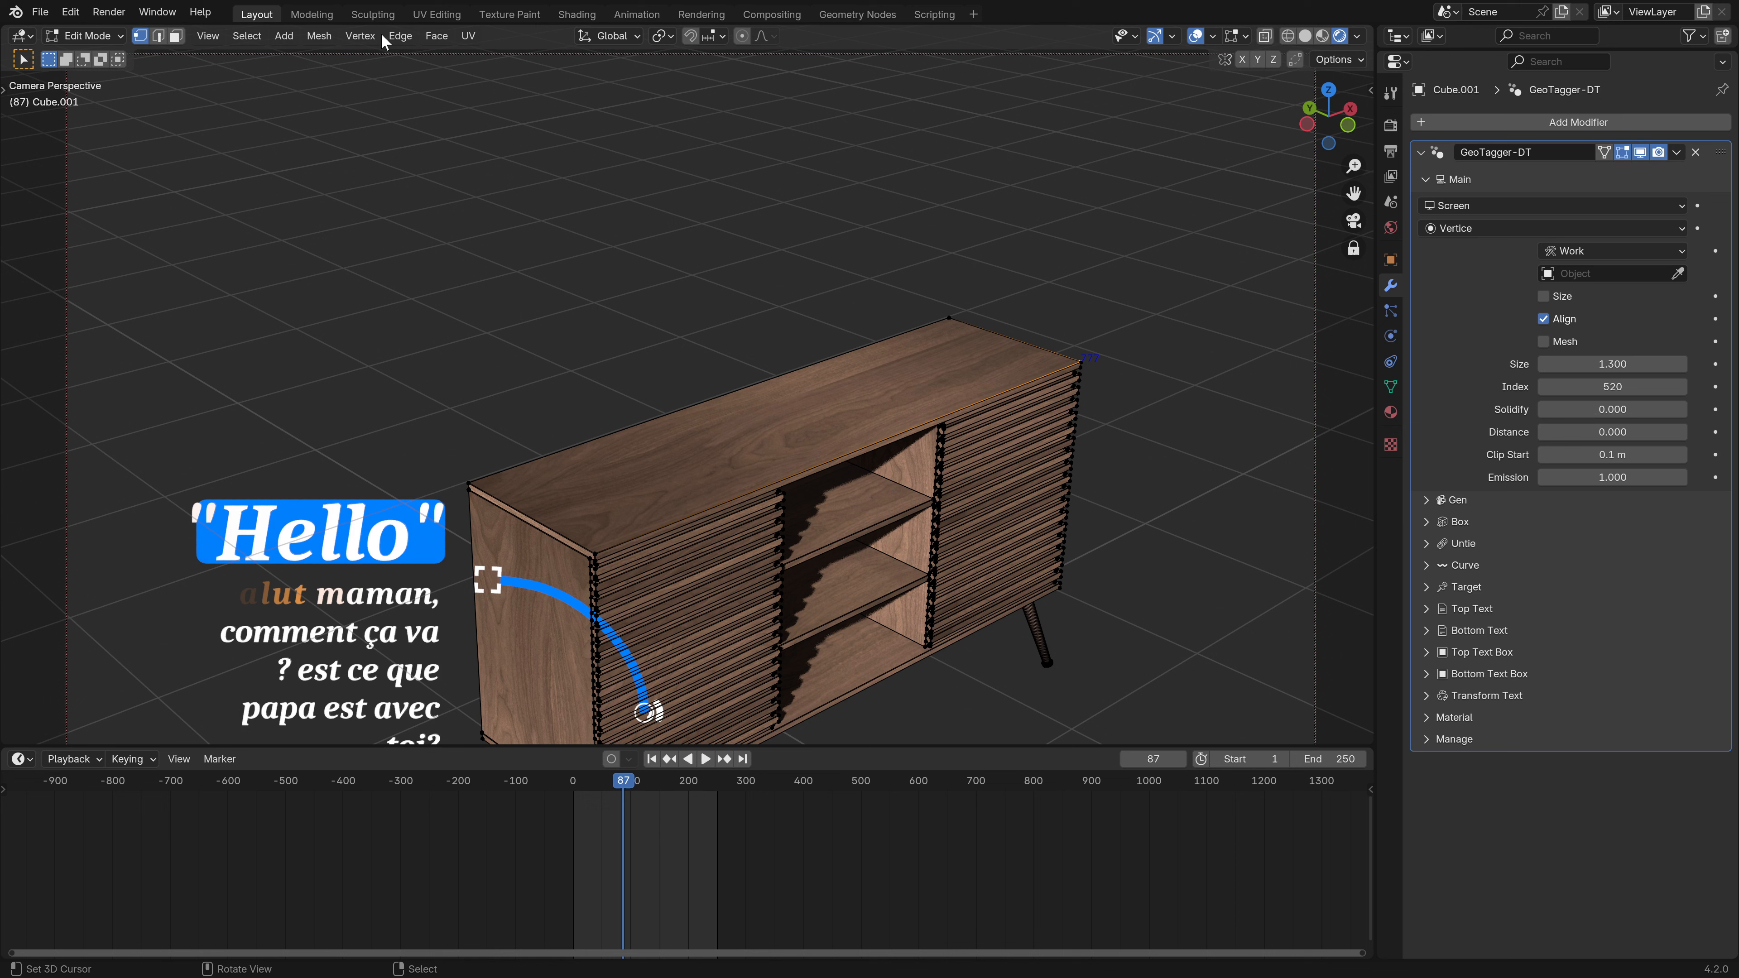
- Open the Preferences, check the Keymap section, and go to the Themes section
left_click(71, 11)
left_click(74, 13)
left_click(117, 261)
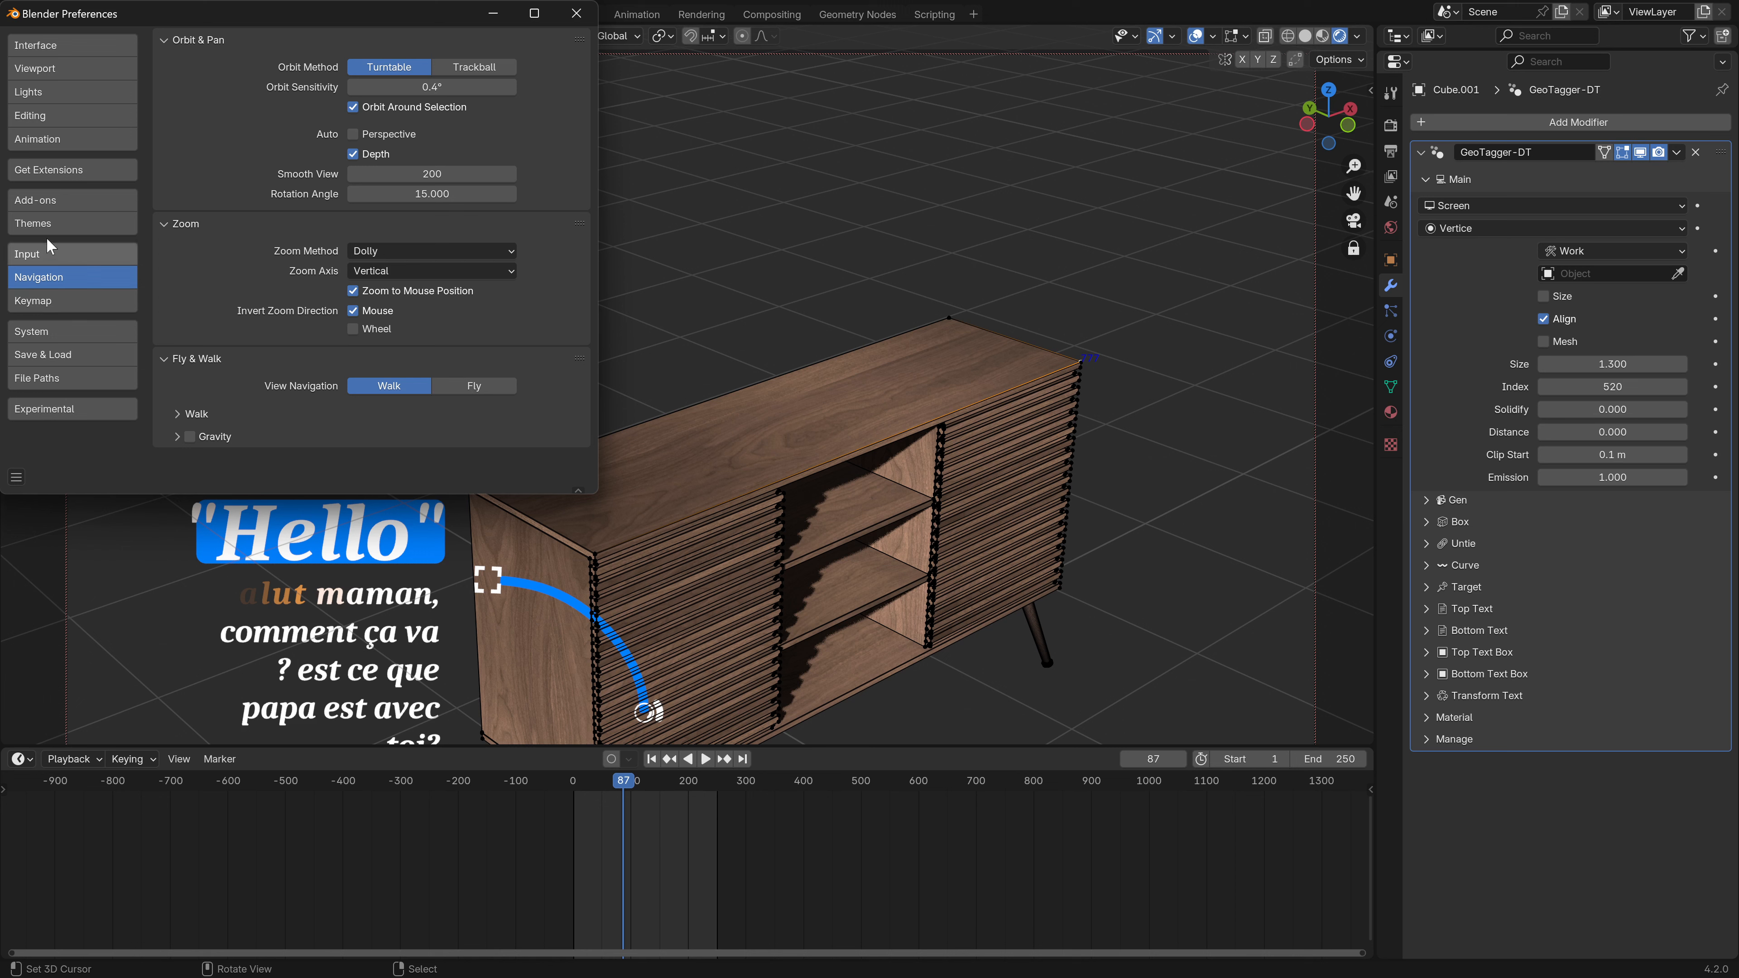
left_click(44, 301)
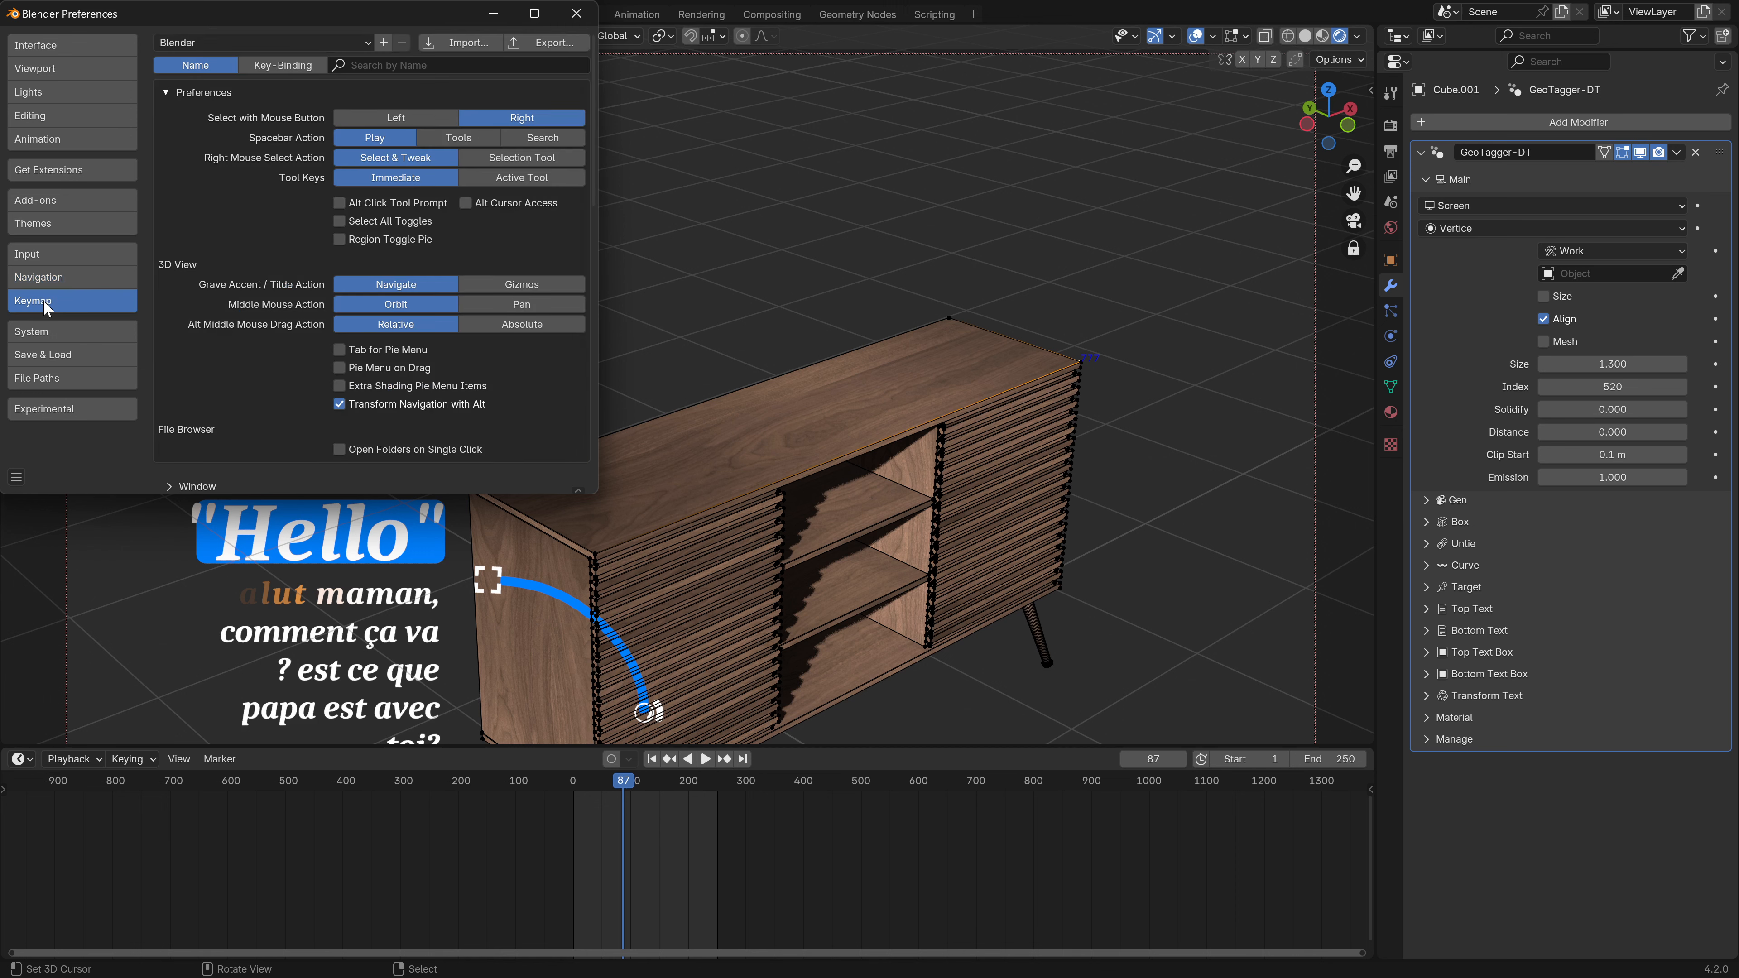
left_click(72, 225)
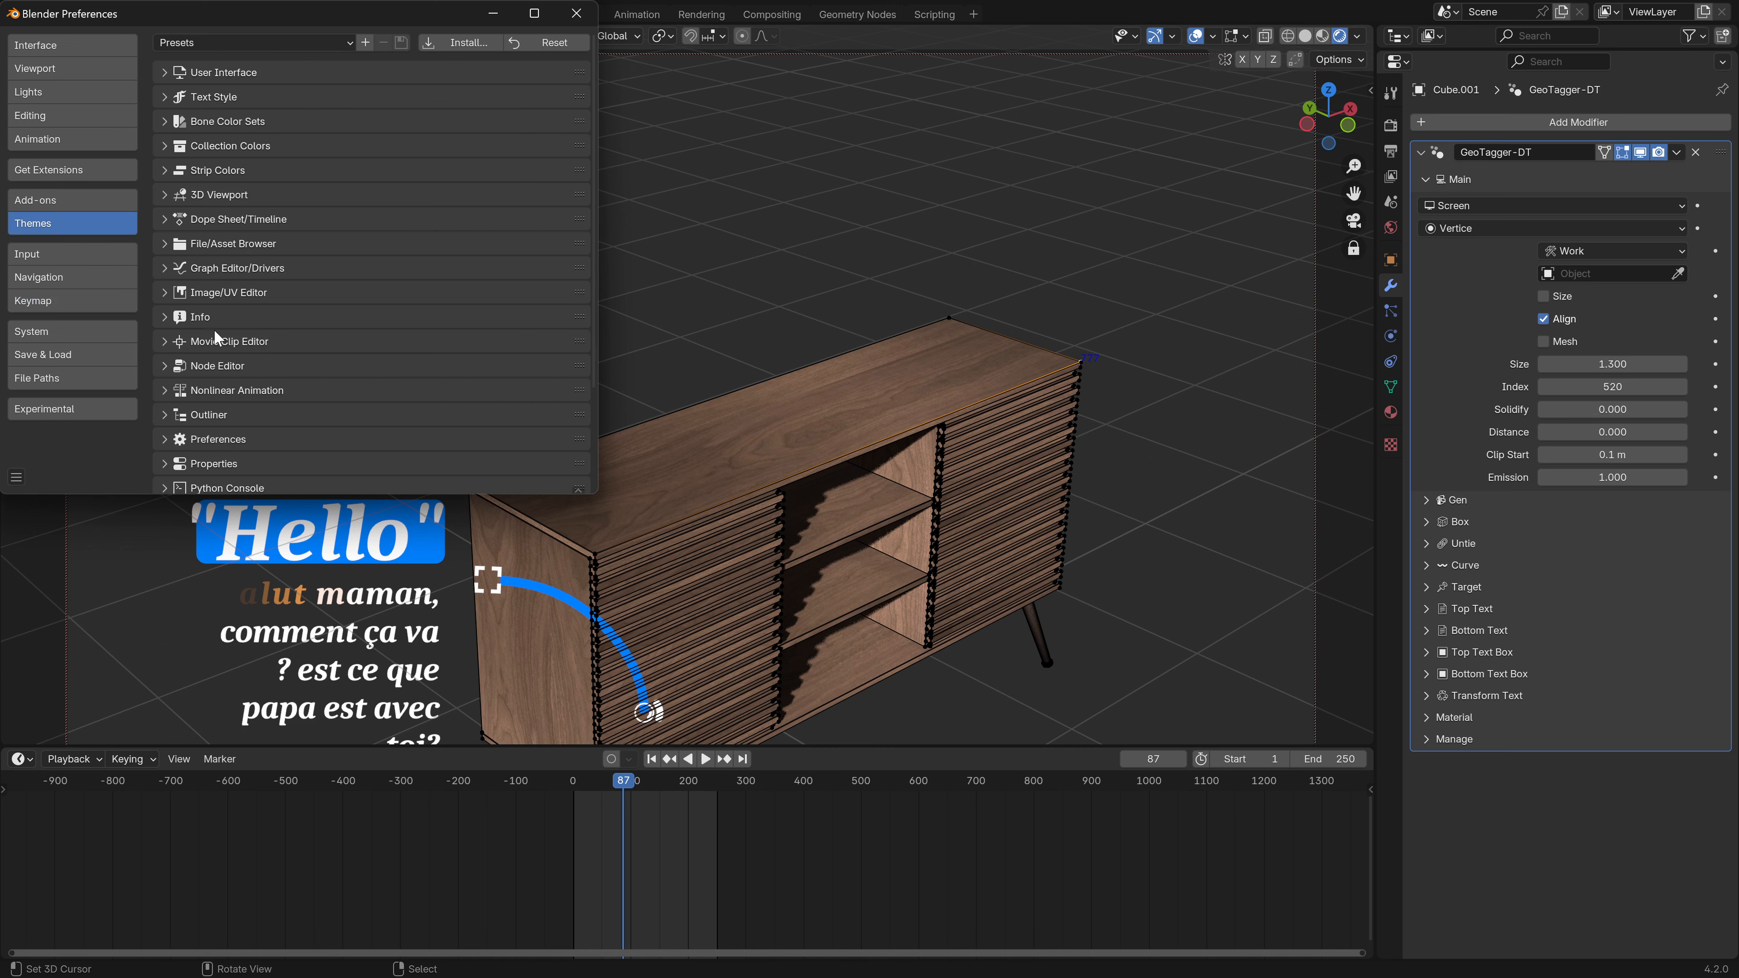
- Examine the theme's Text Style settings for Panel Title, Widget Label and Widget, and collapse them
left_click(166, 94)
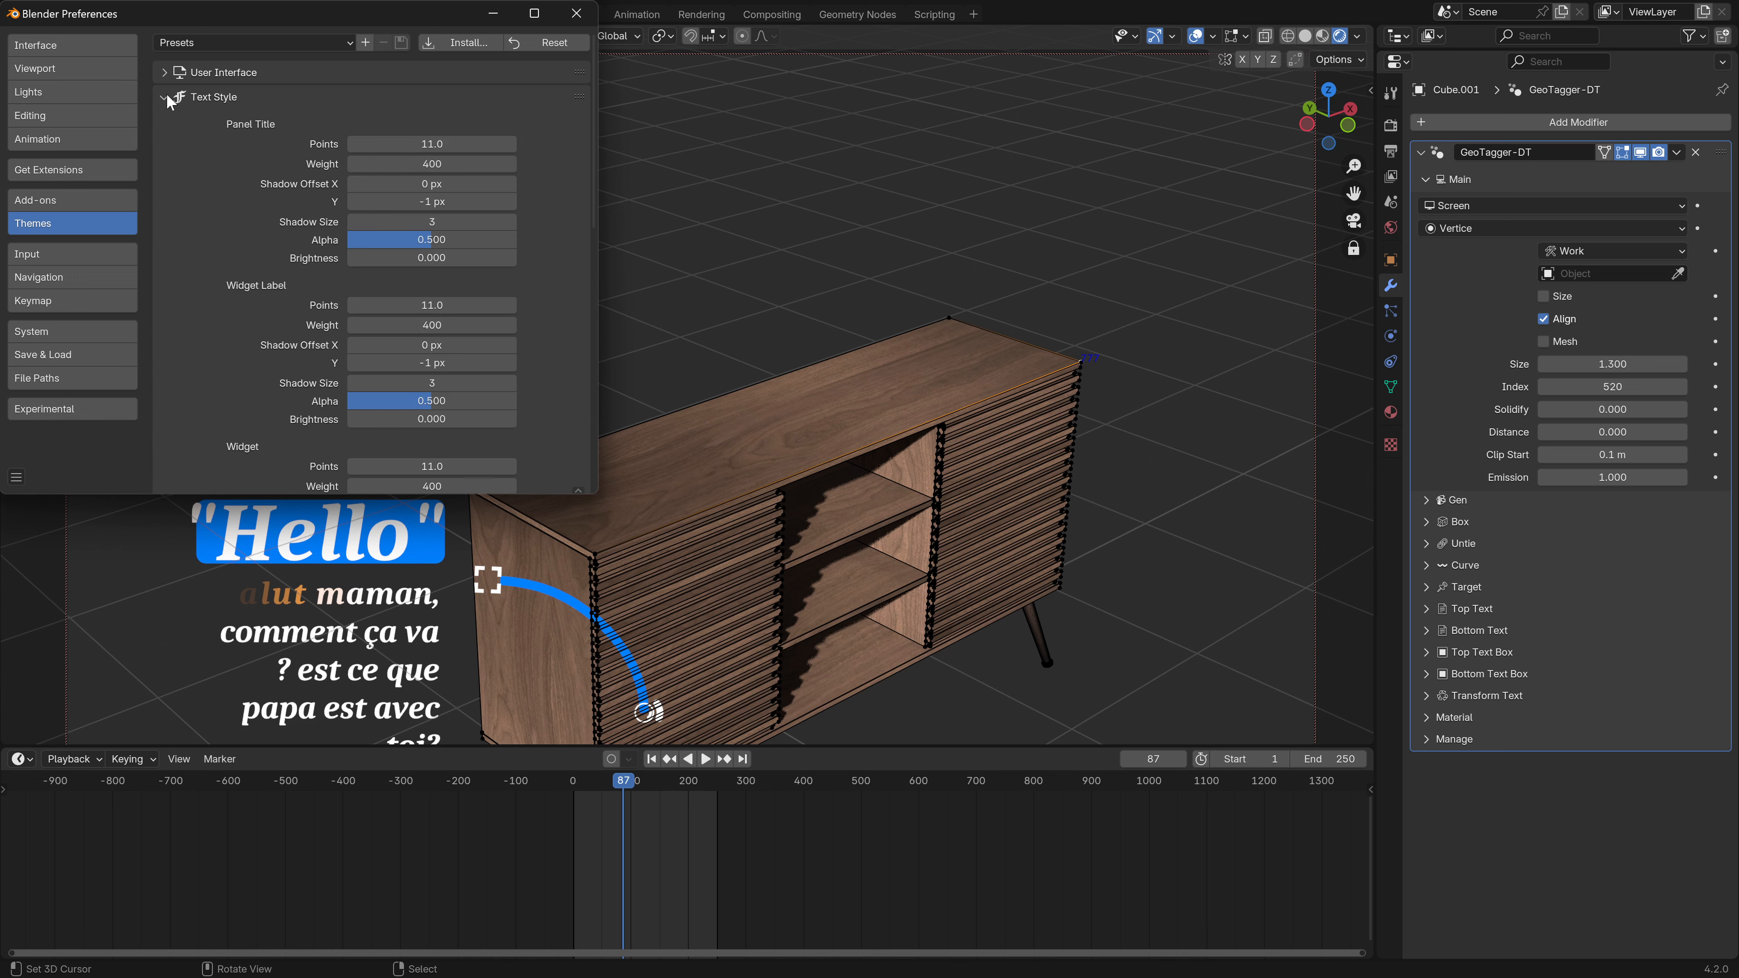
scroll(308, 333, "down", 2)
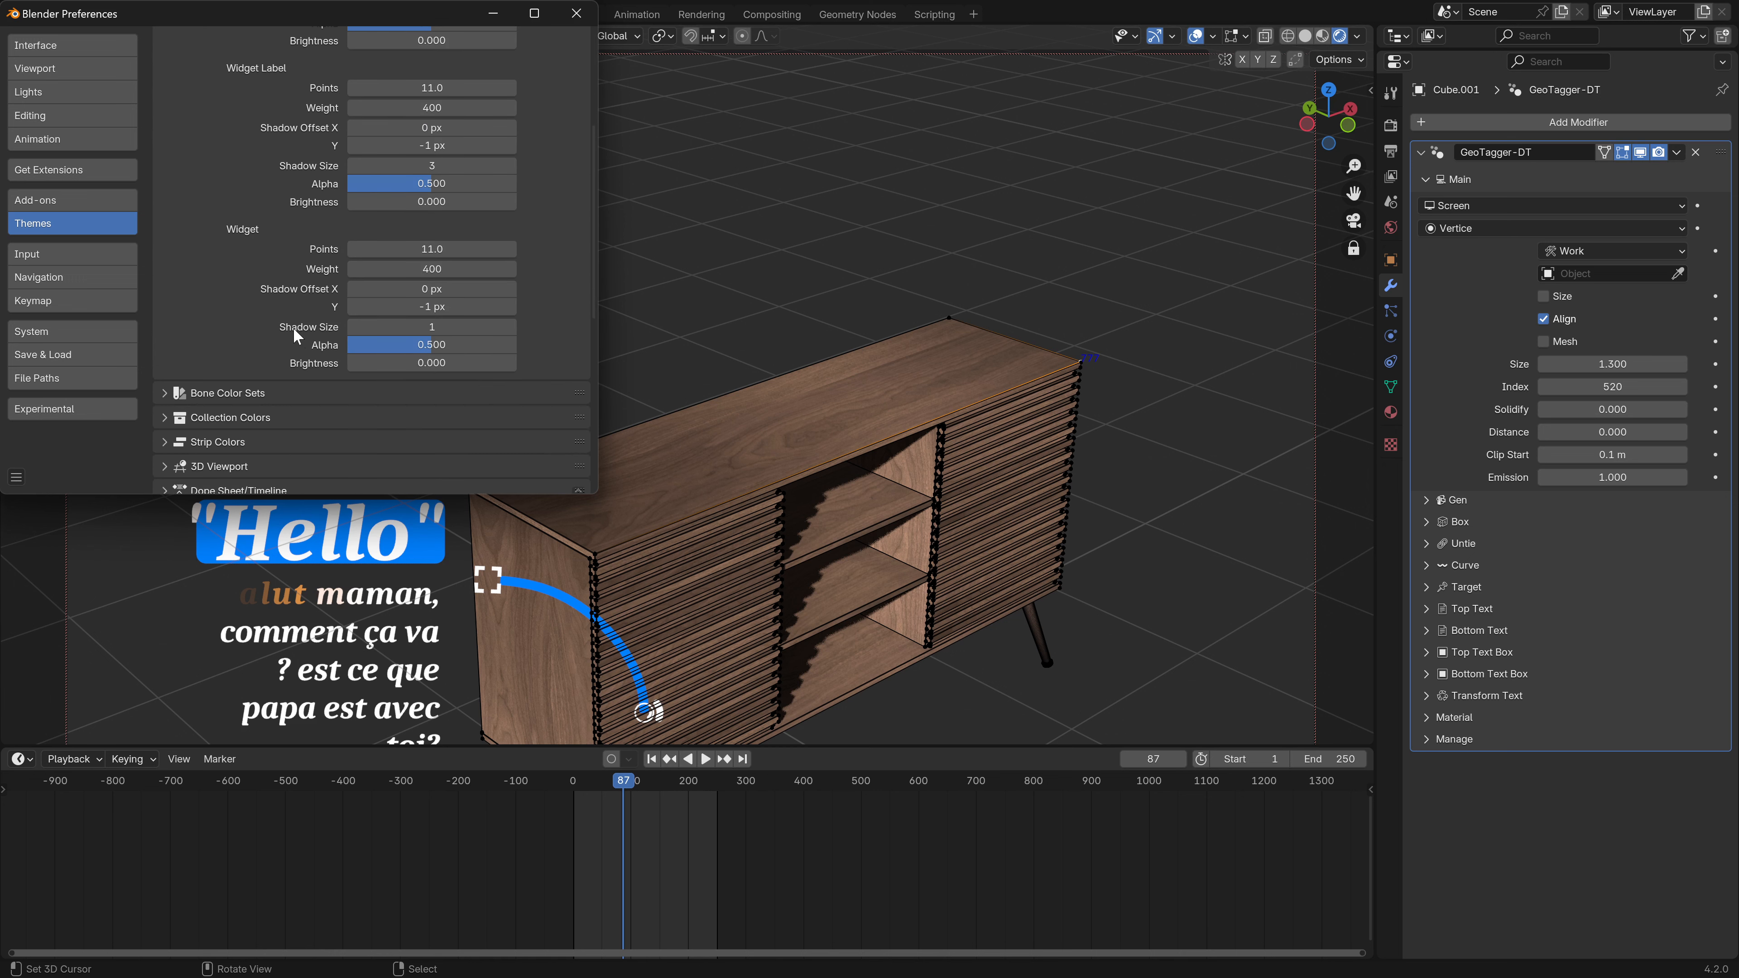
scroll(285, 328, "down", 4)
scroll(283, 329, "up", 5)
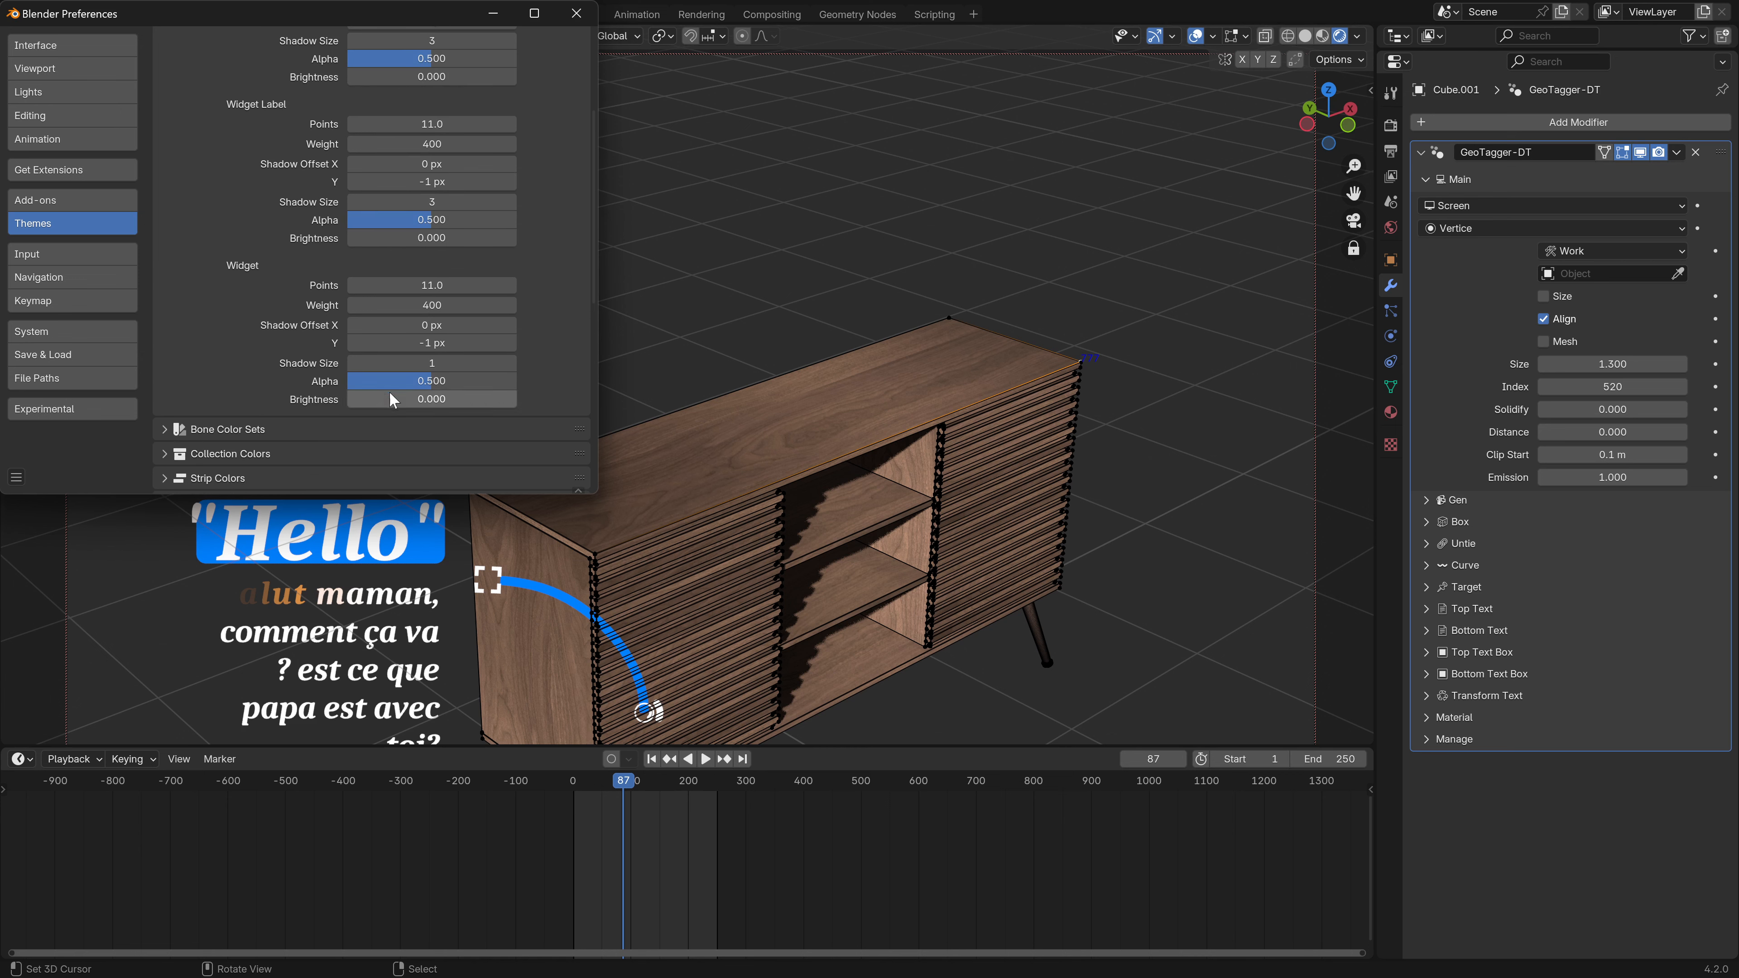
scroll(278, 363, "up", 2)
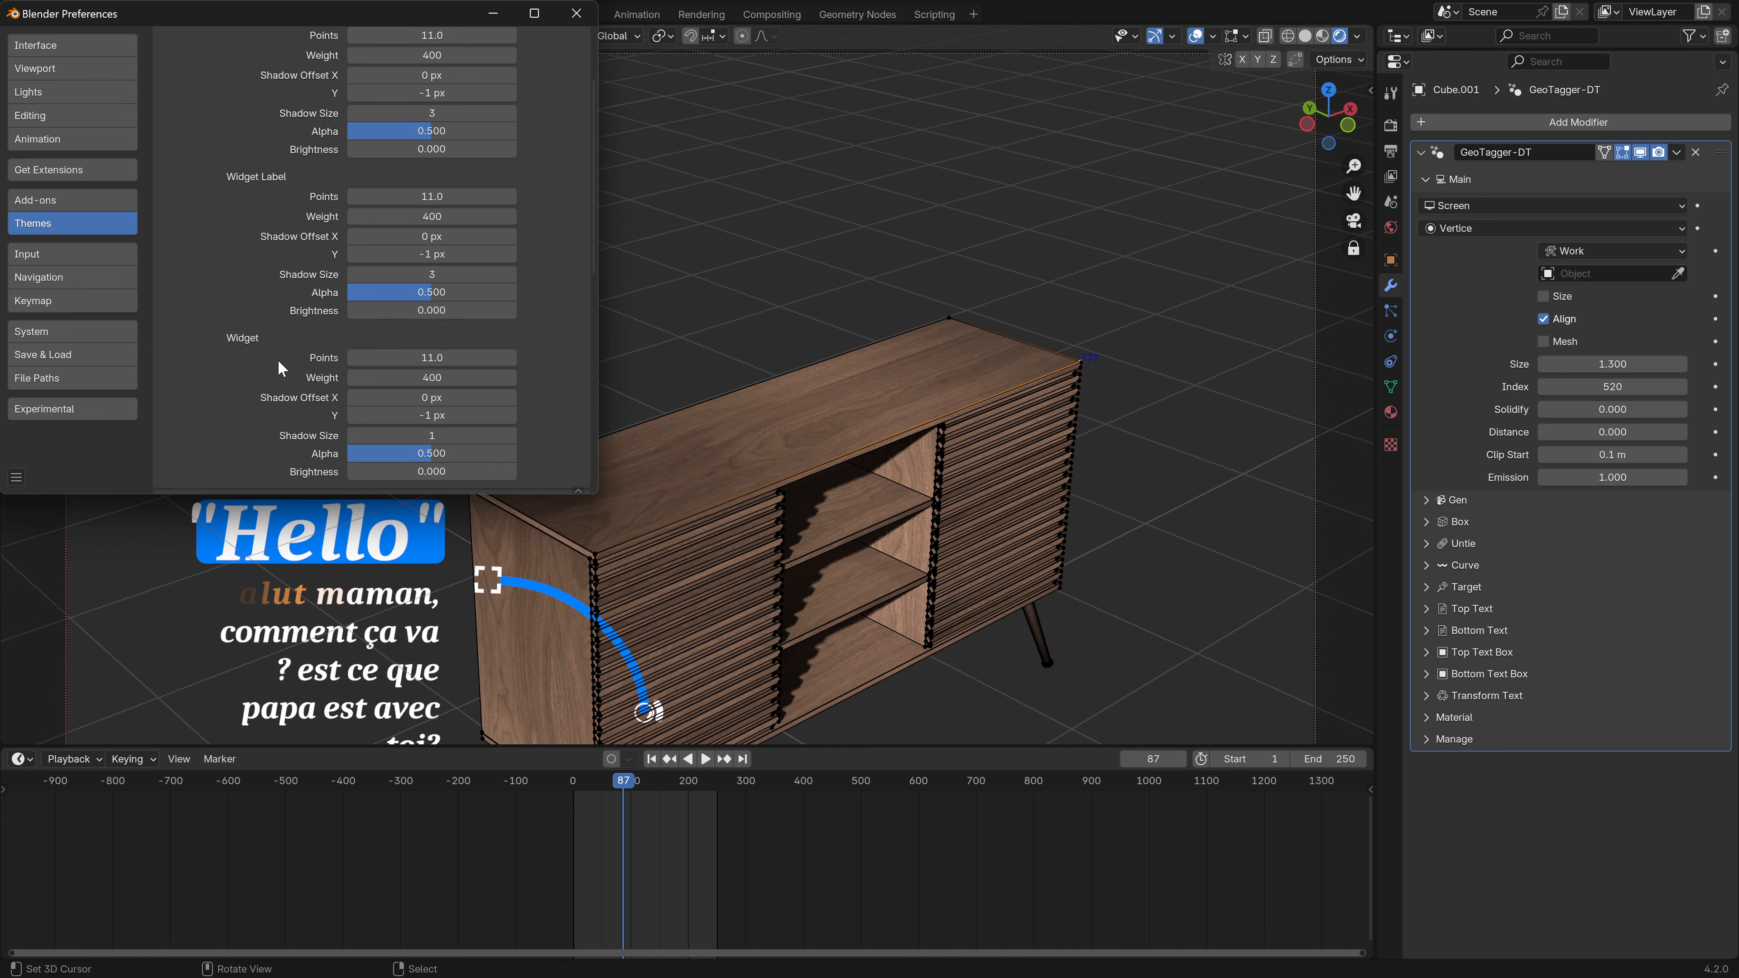
scroll(277, 359, "up", 2)
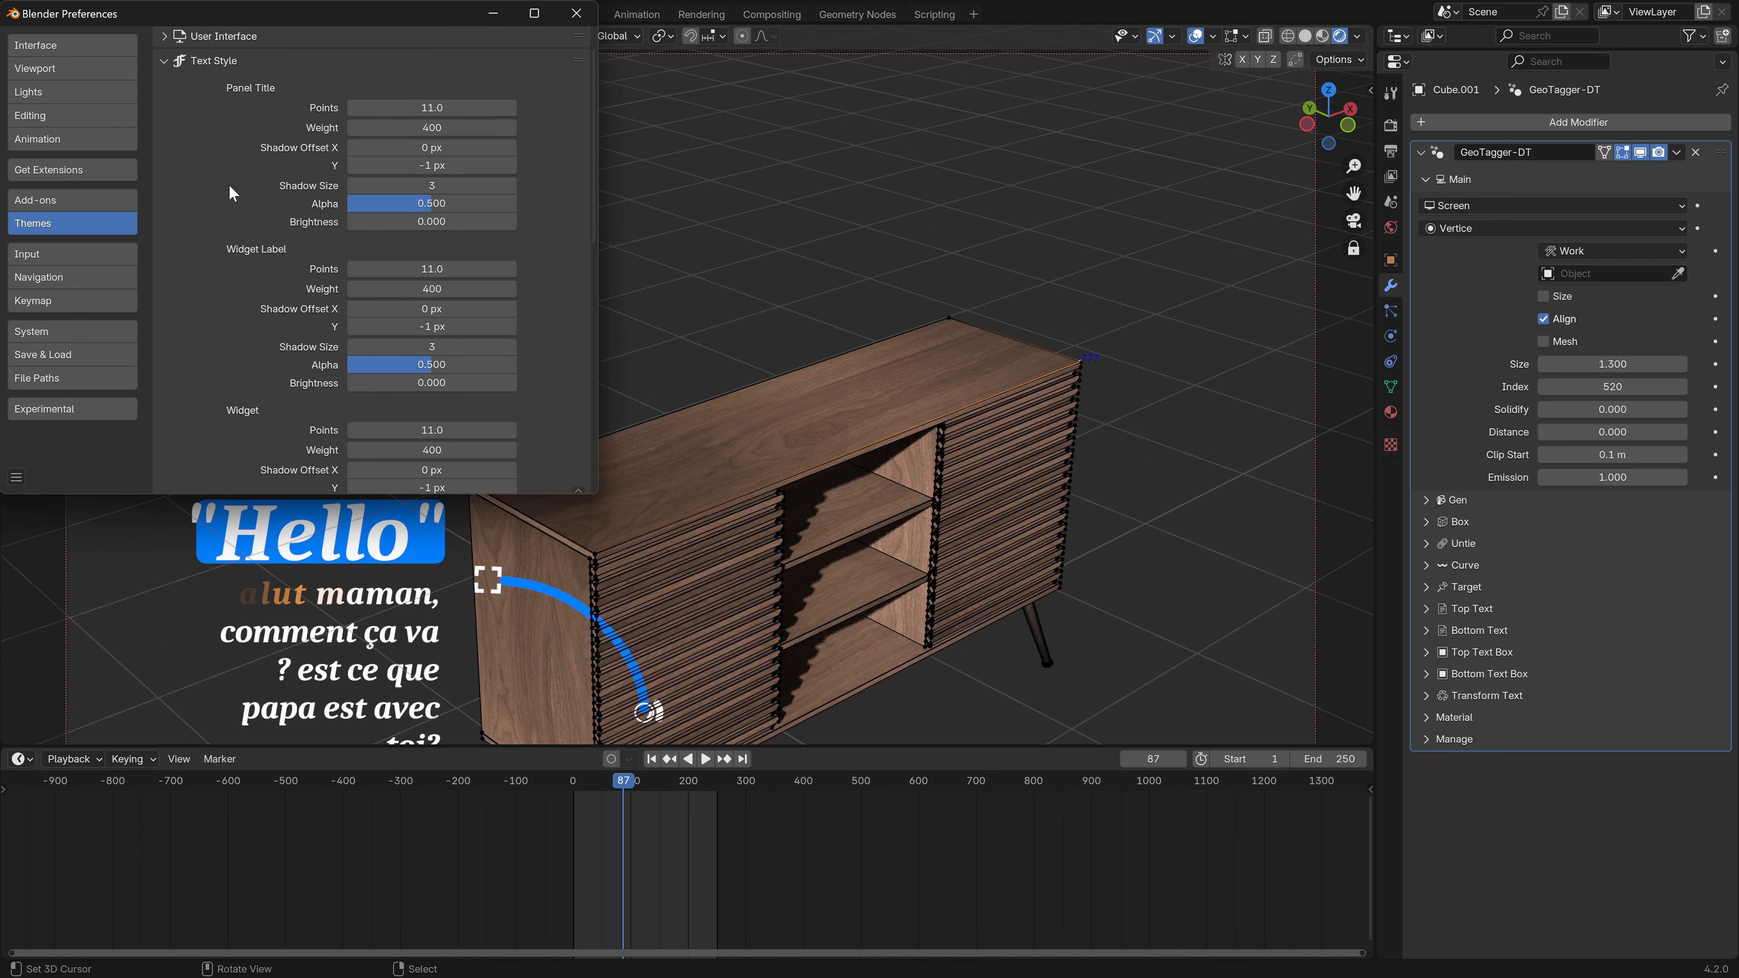
left_click(165, 60)
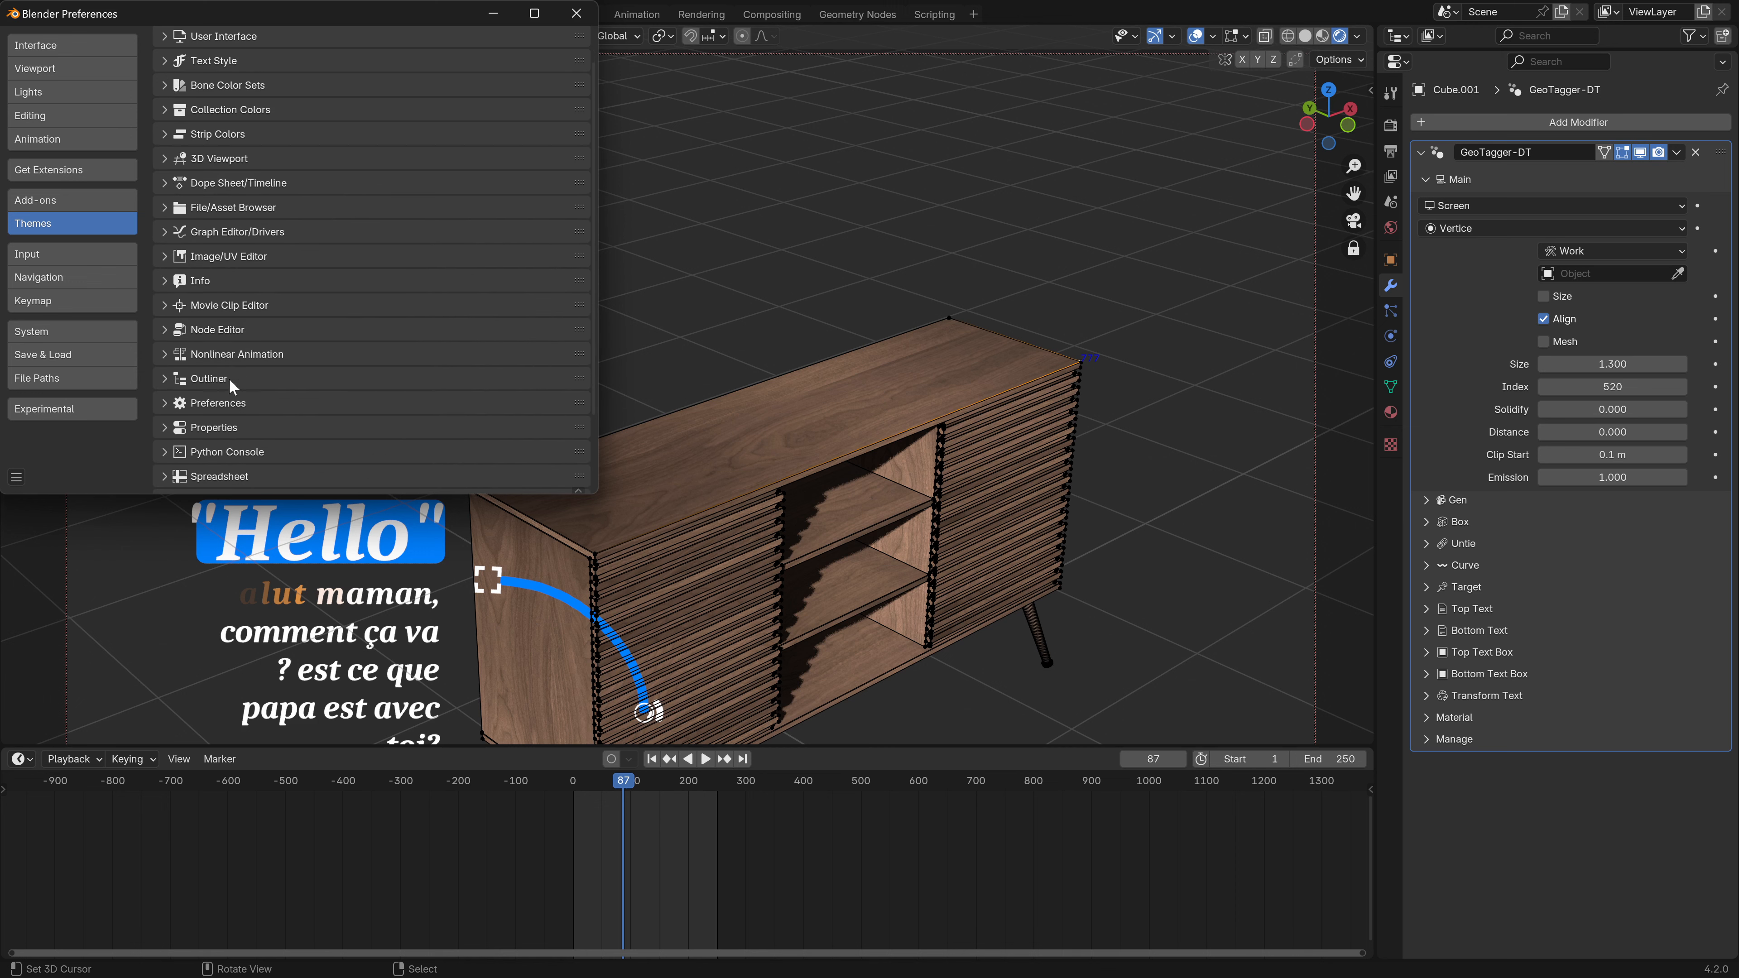
- Look through the remaining theme categories, recheck the Text Style settings, and close the Preferences
scroll(230, 374, "down", 3)
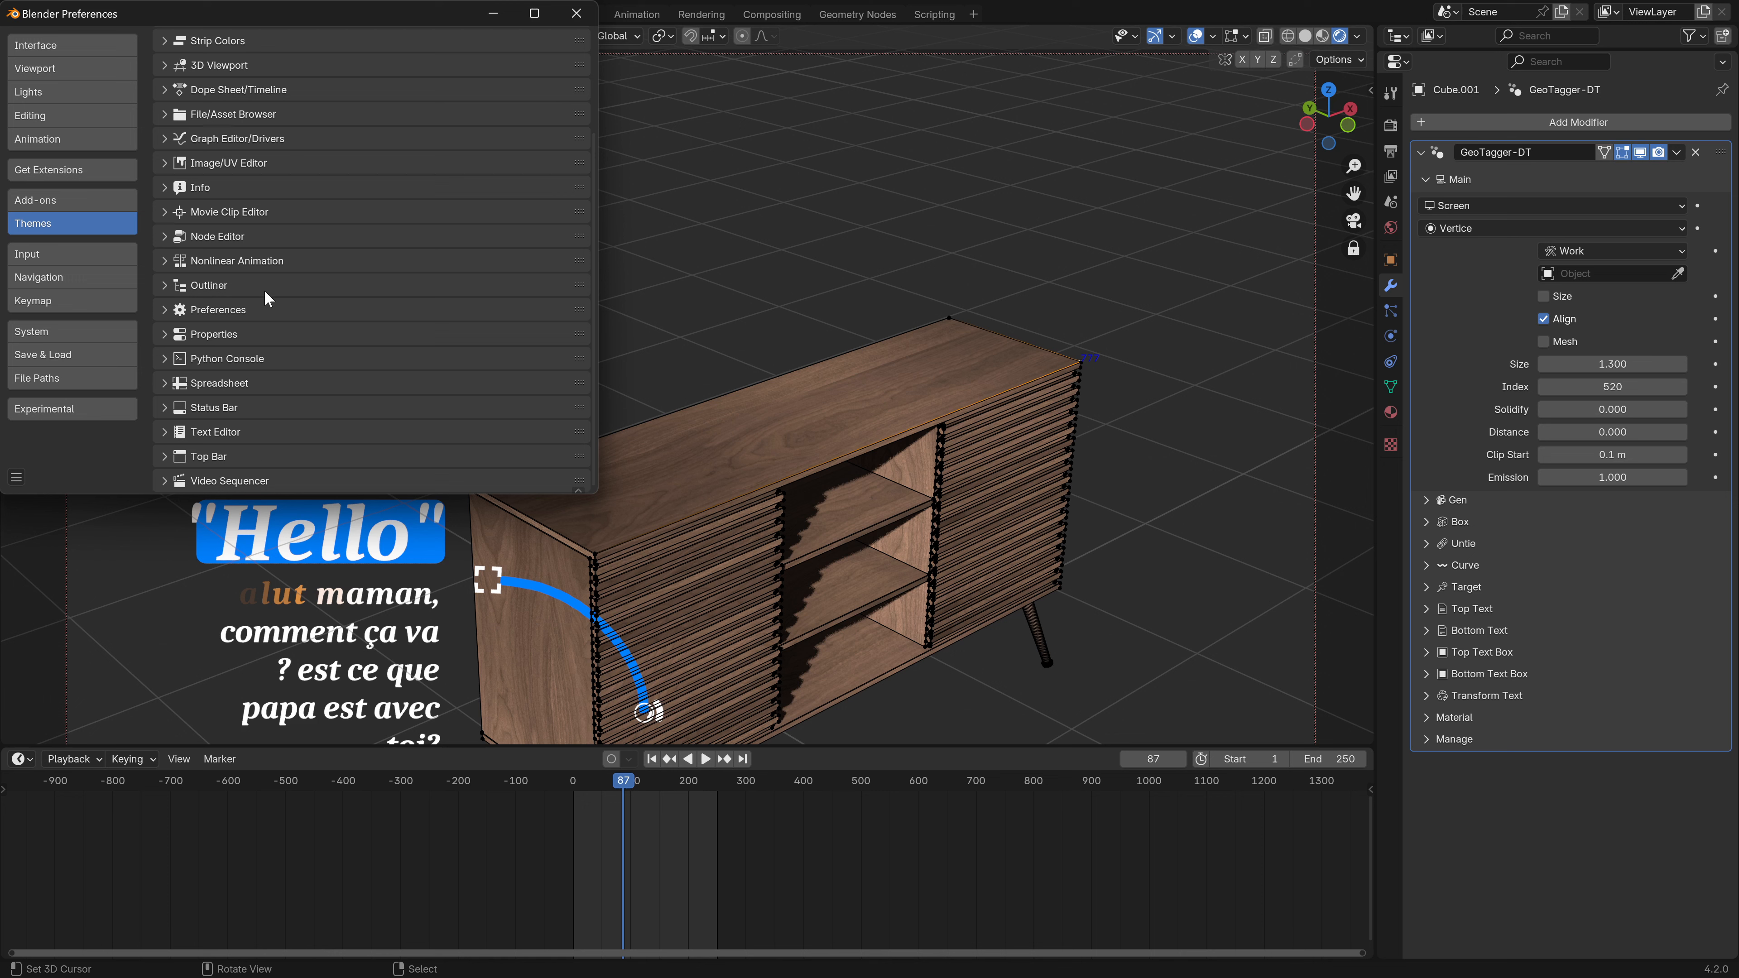
scroll(230, 233, "up", 4)
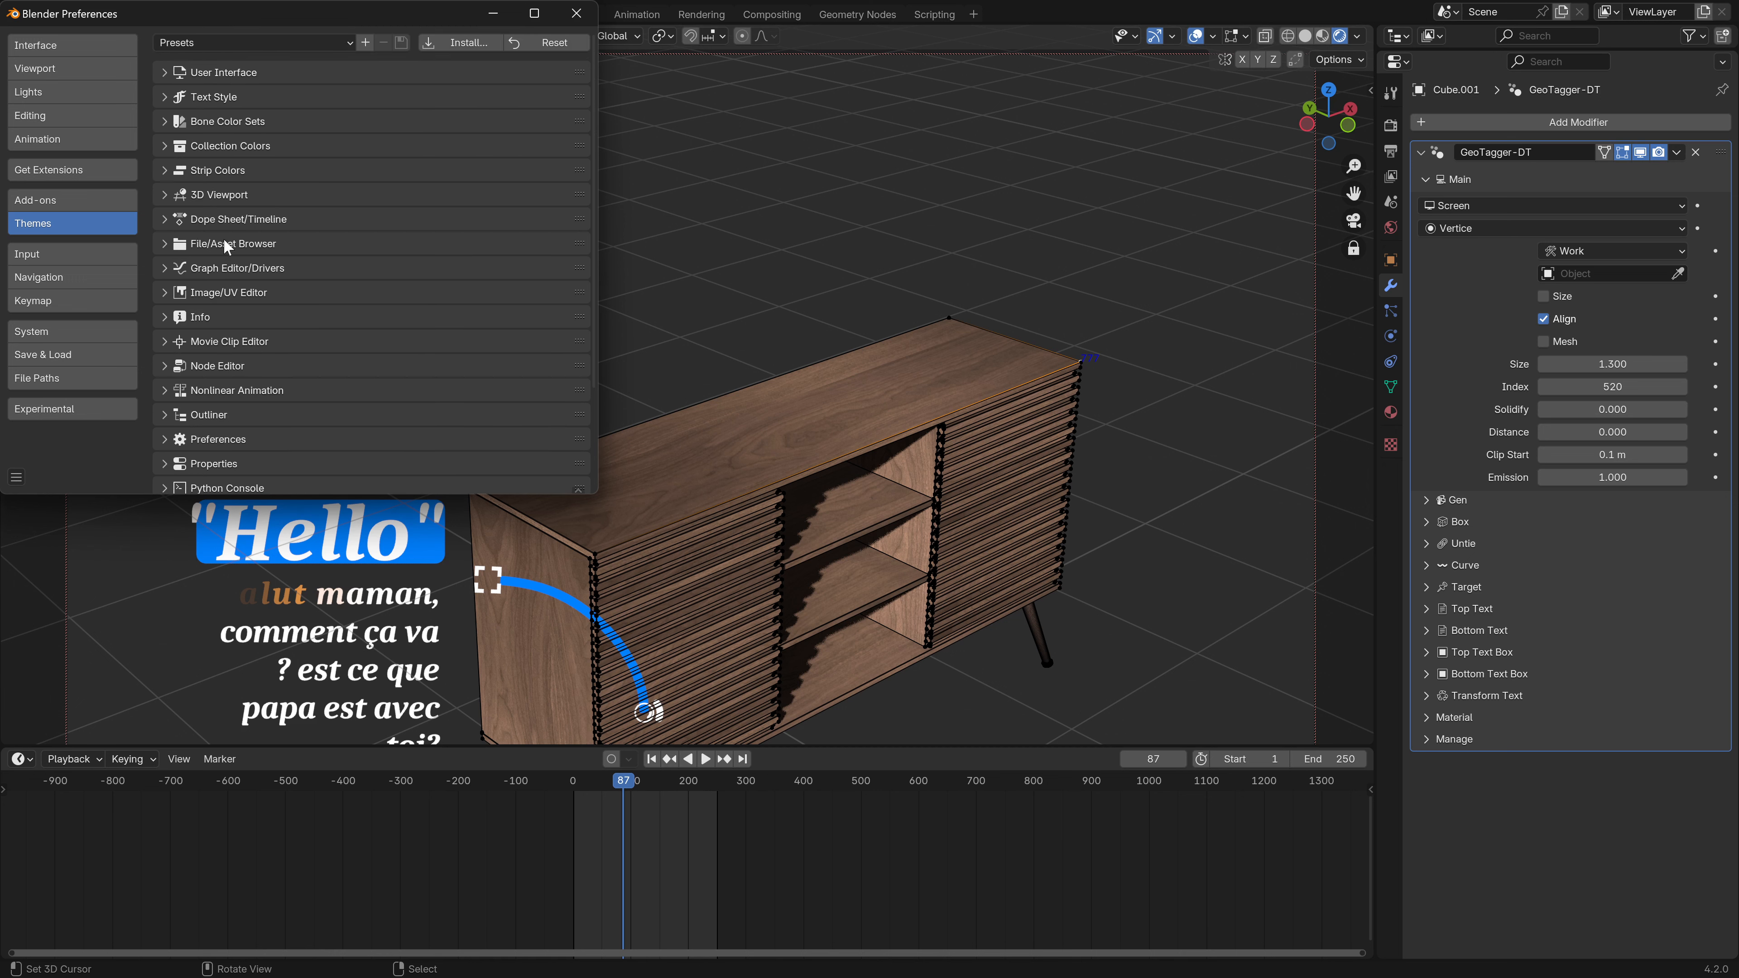
left_click(163, 96)
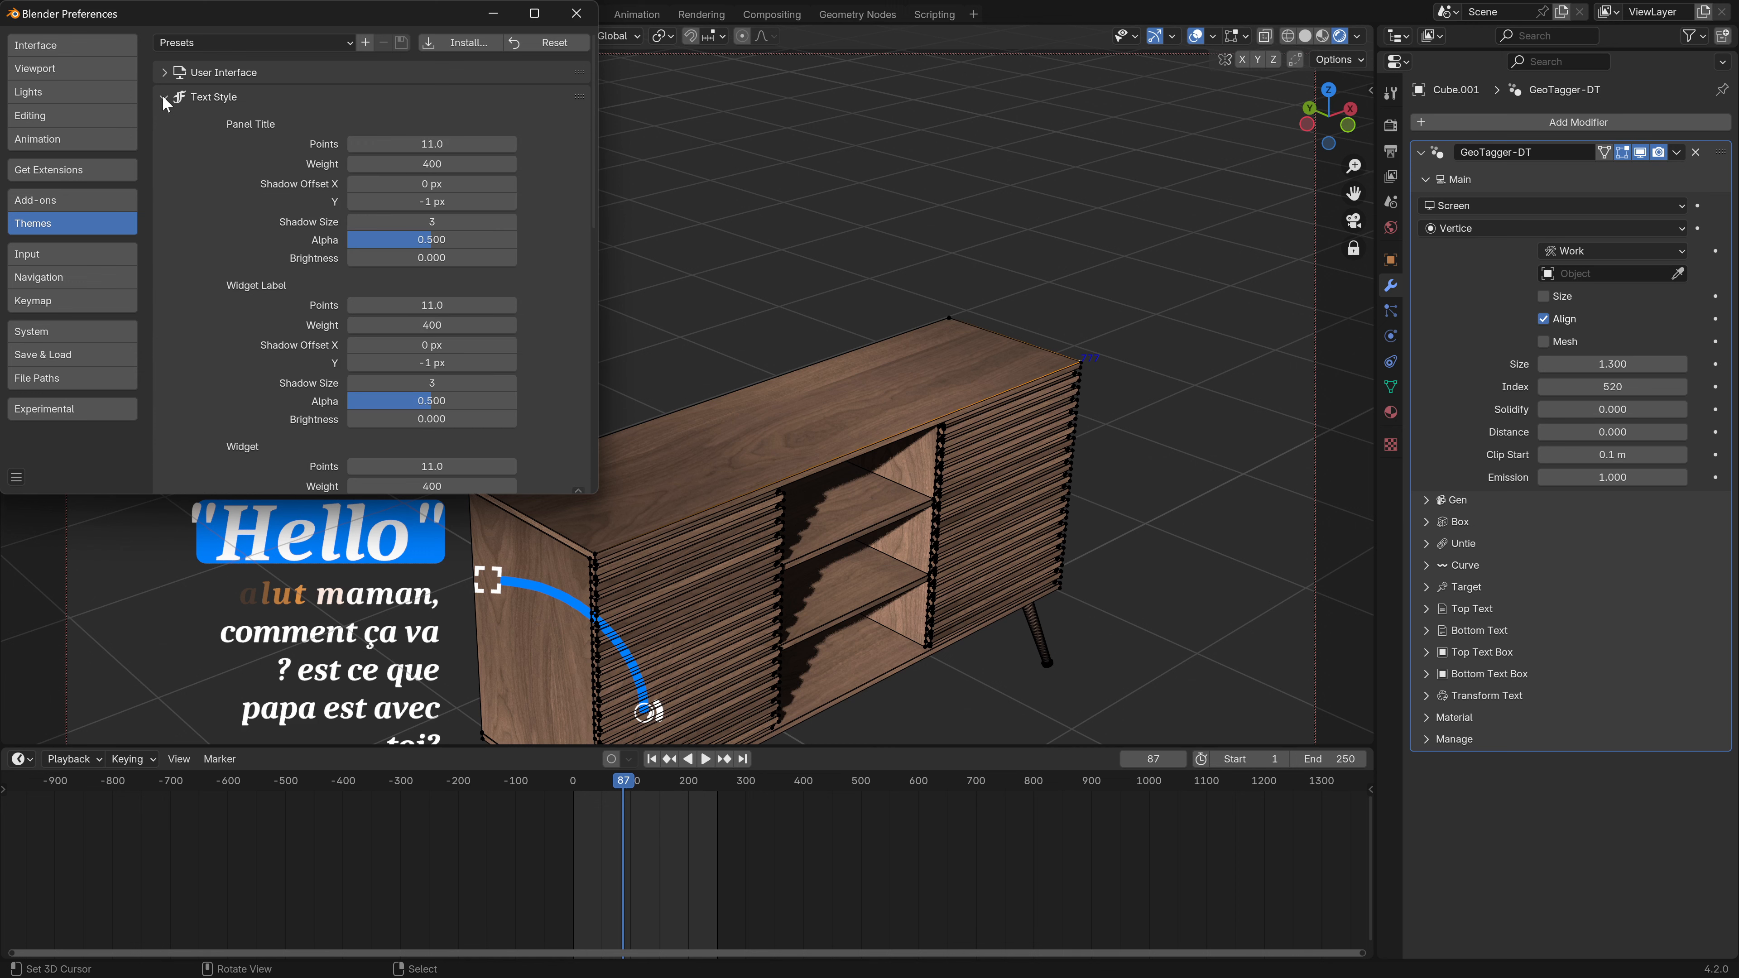
scroll(288, 292, "down", 6)
scroll(282, 329, "up", 6)
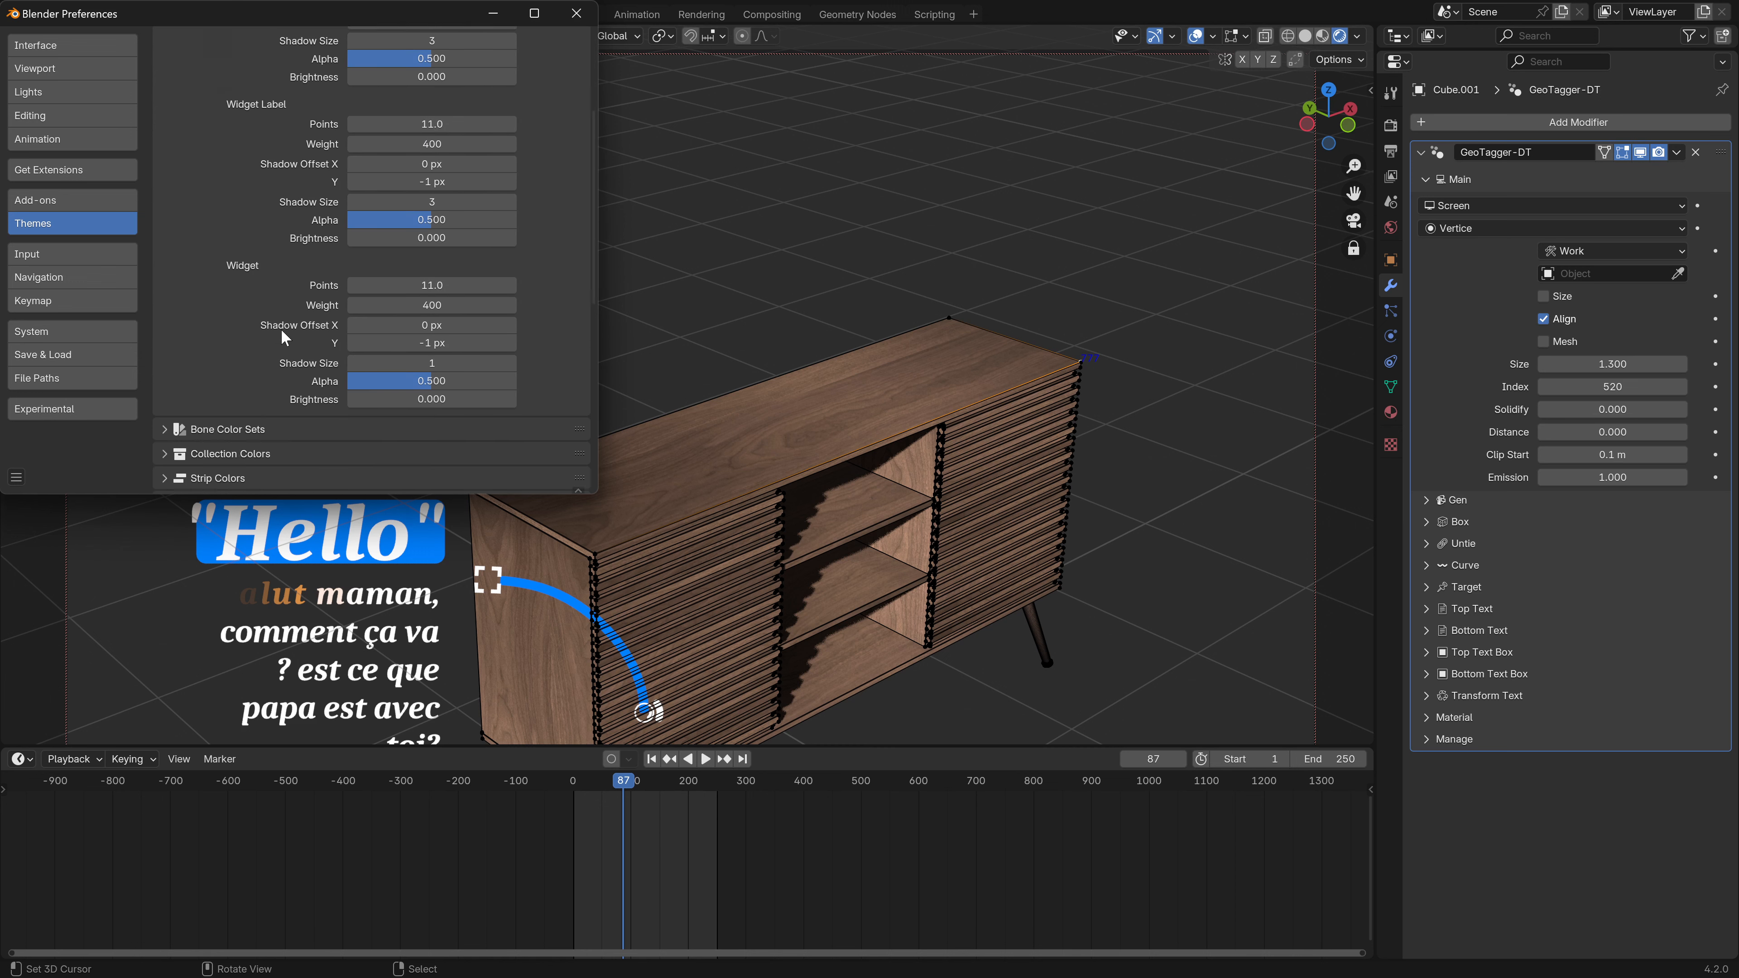
left_click(168, 66)
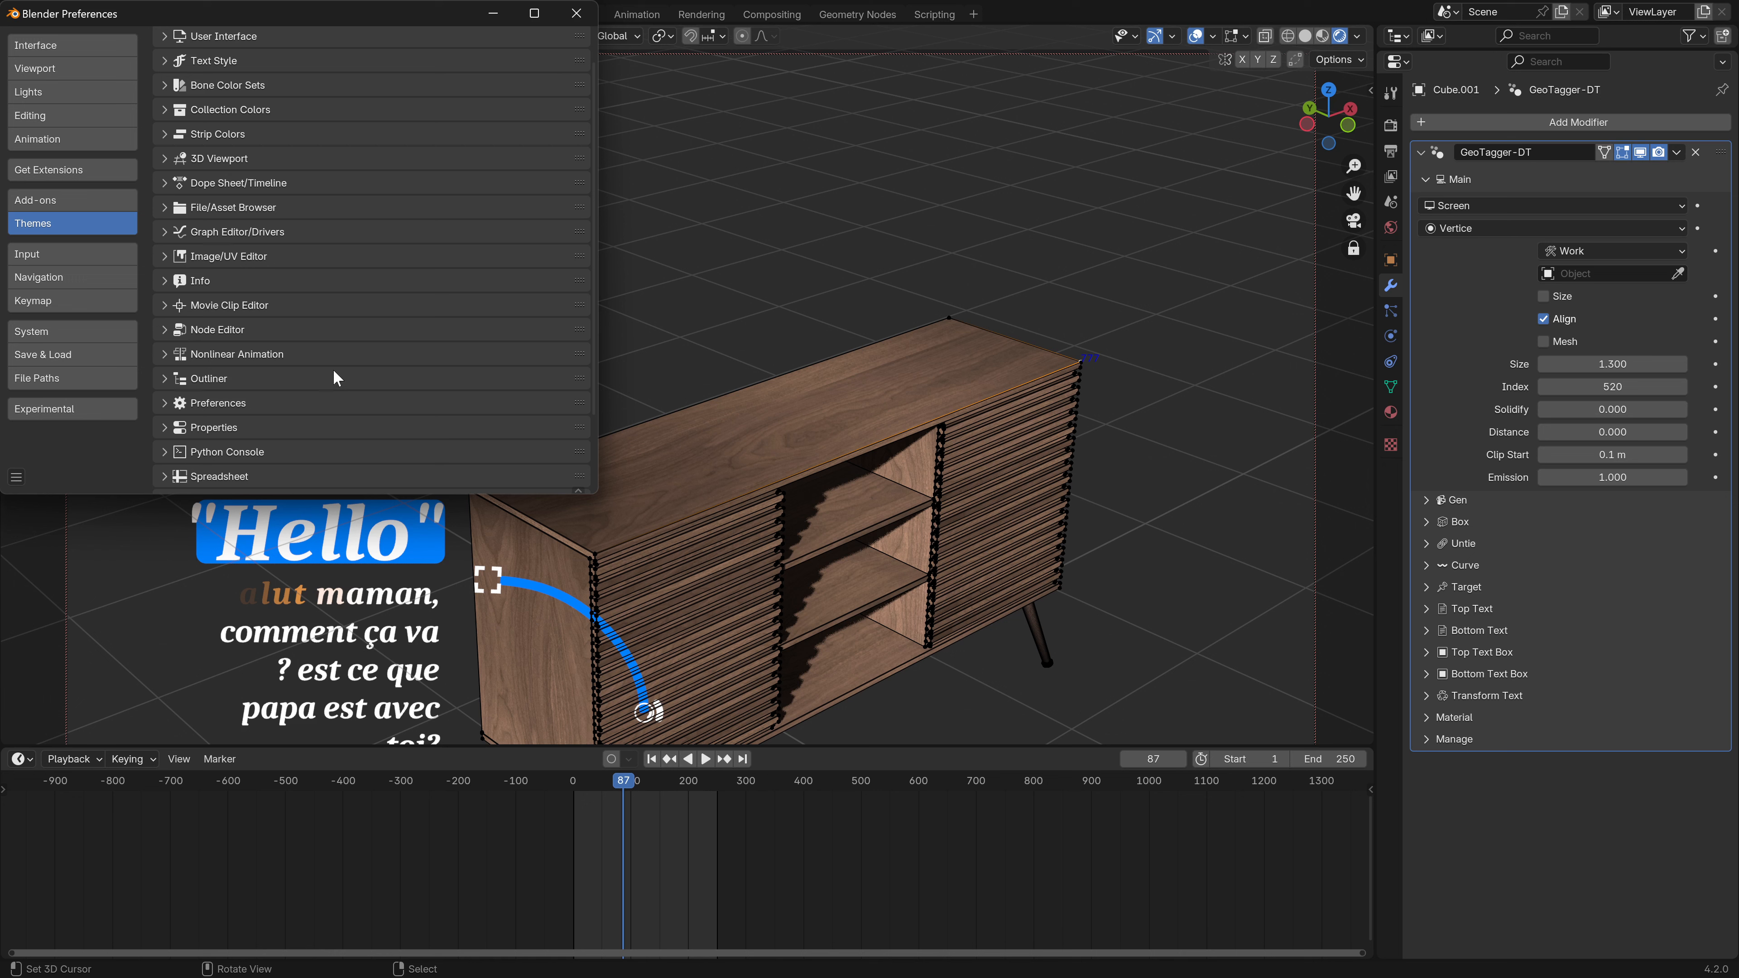
scroll(260, 308, "down", 3)
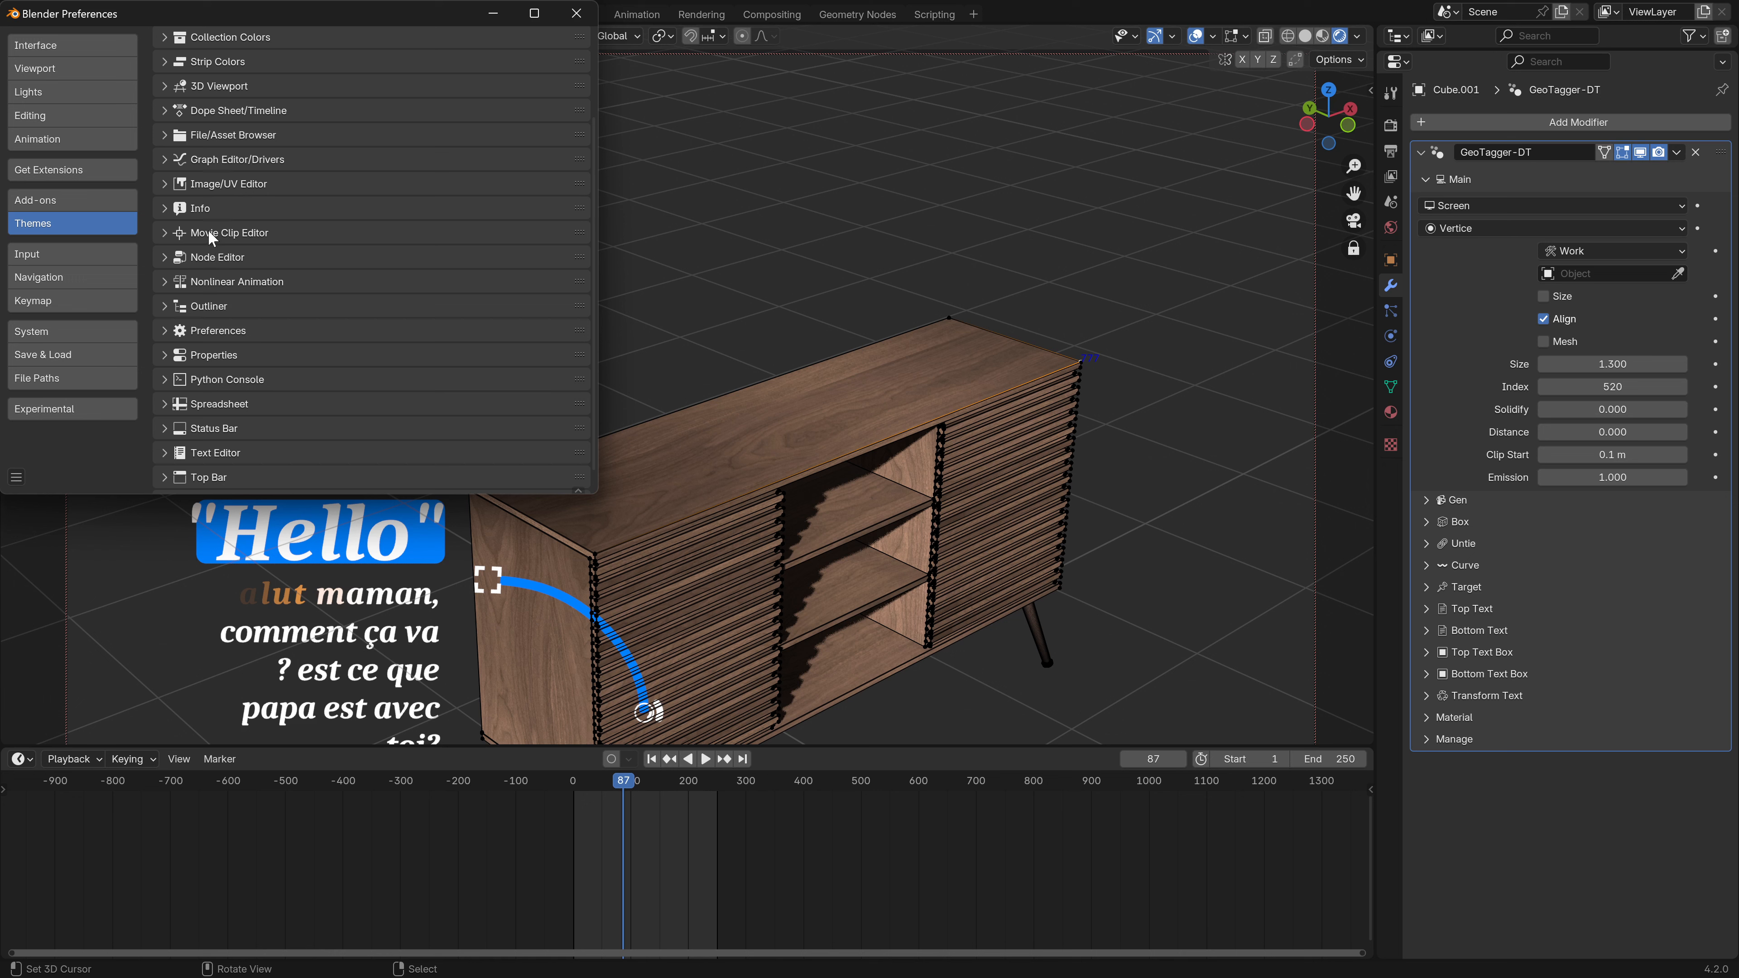
scroll(219, 226, "down", 1)
scroll(213, 421, "up", 5)
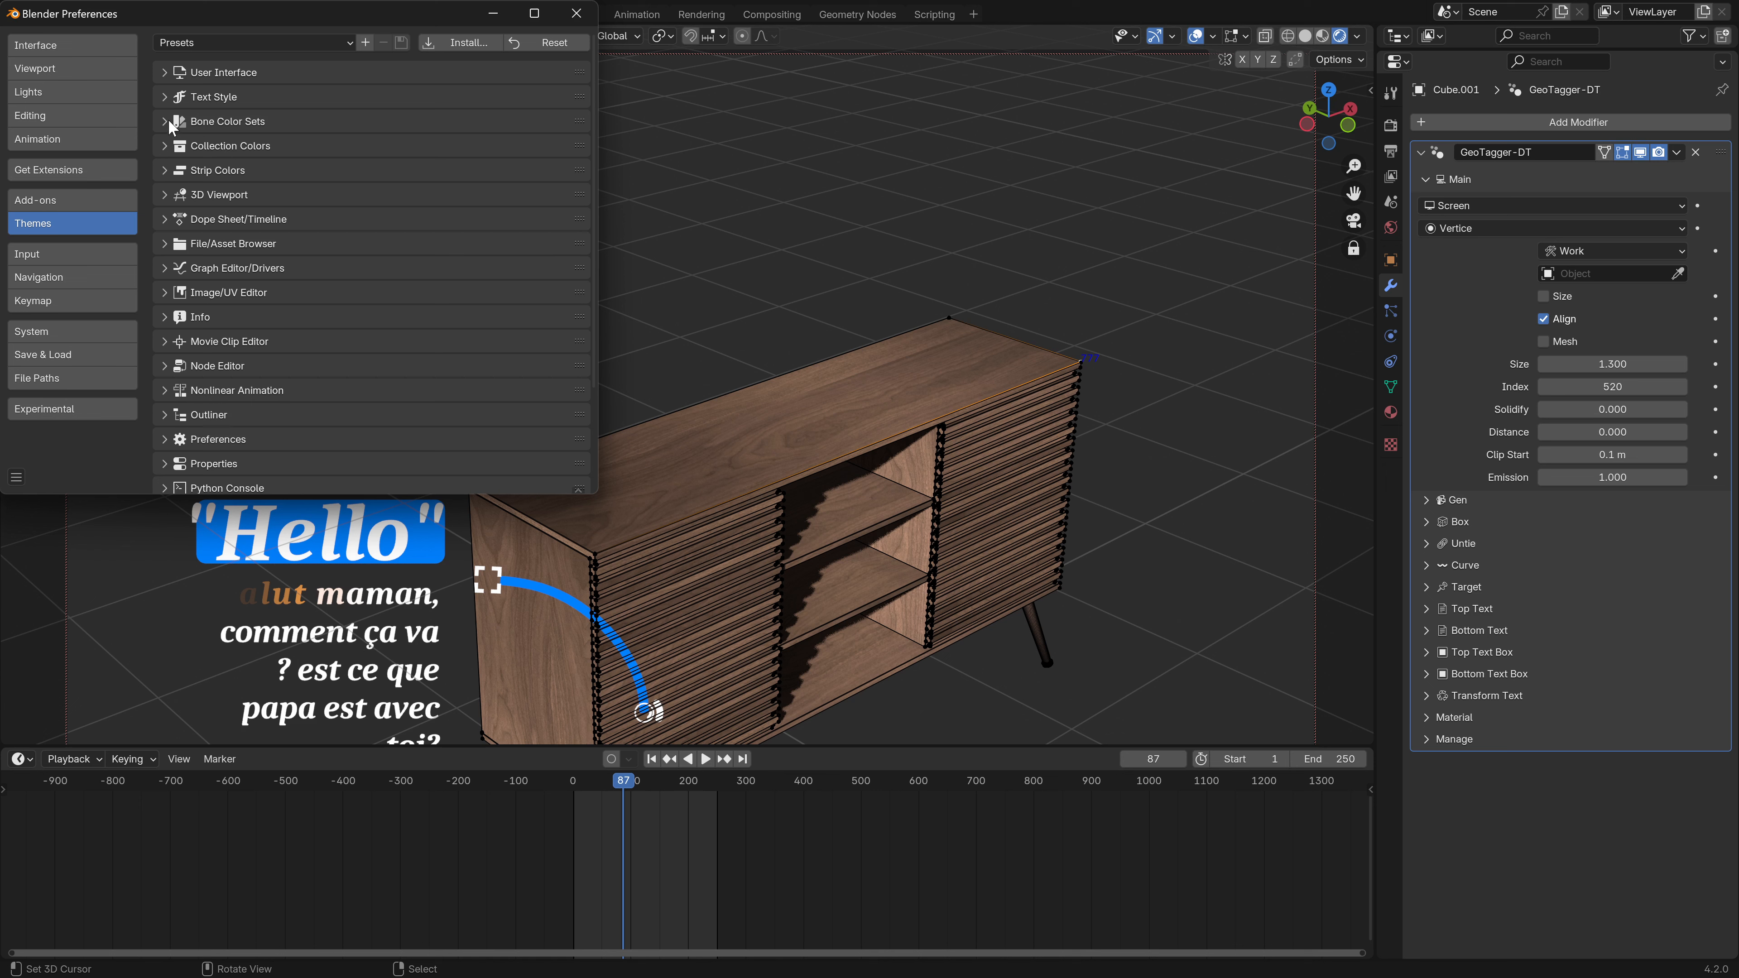
left_click(577, 14)
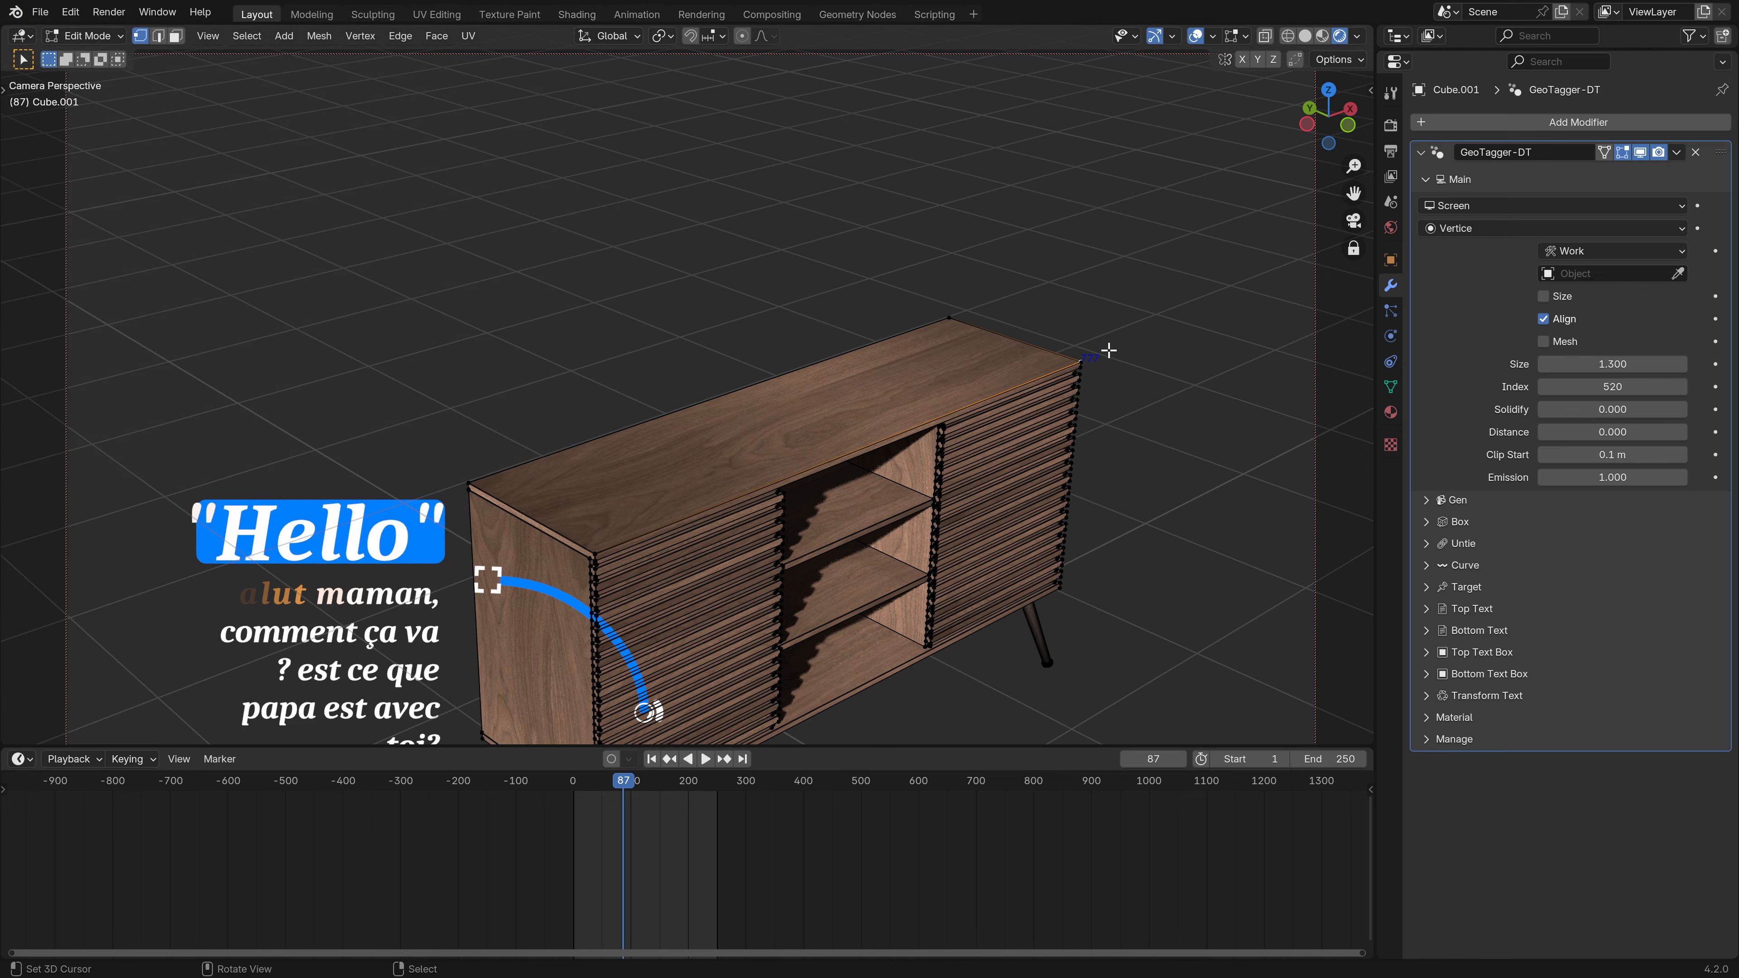
- Attach the call-out to the dresser top's corner vertex by setting the Index to 777, and return to Object Mode
left_click(1612, 387)
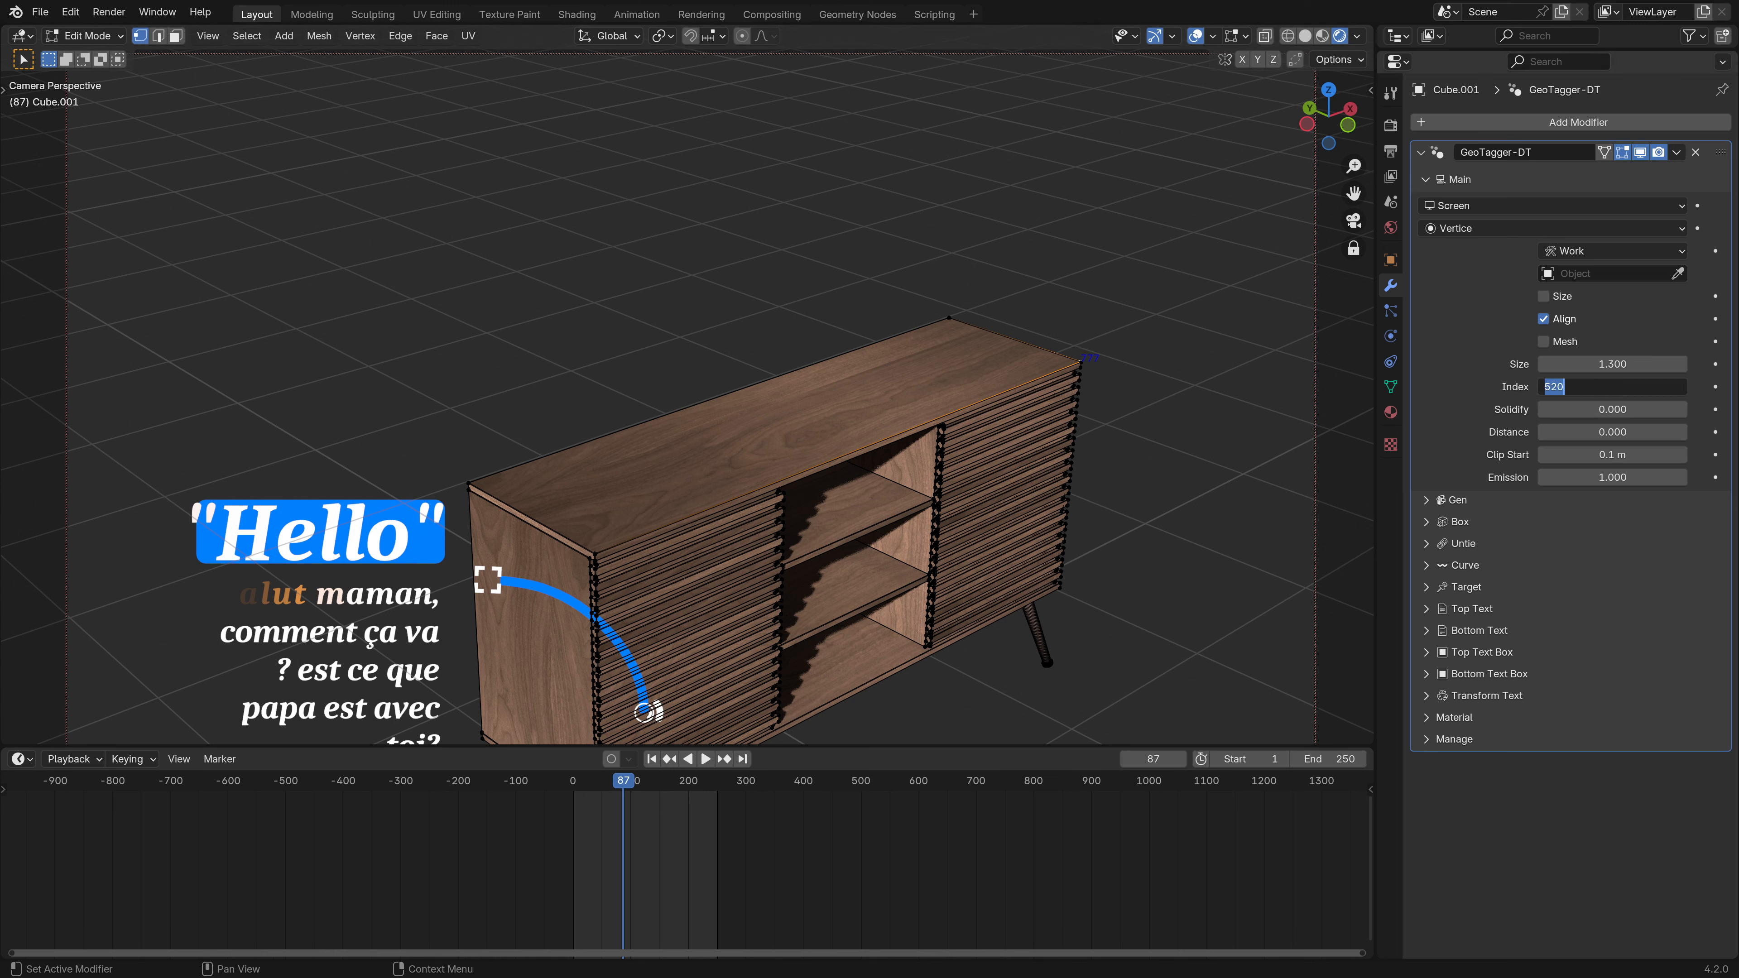
type("777")
key("Return")
key("Tab")
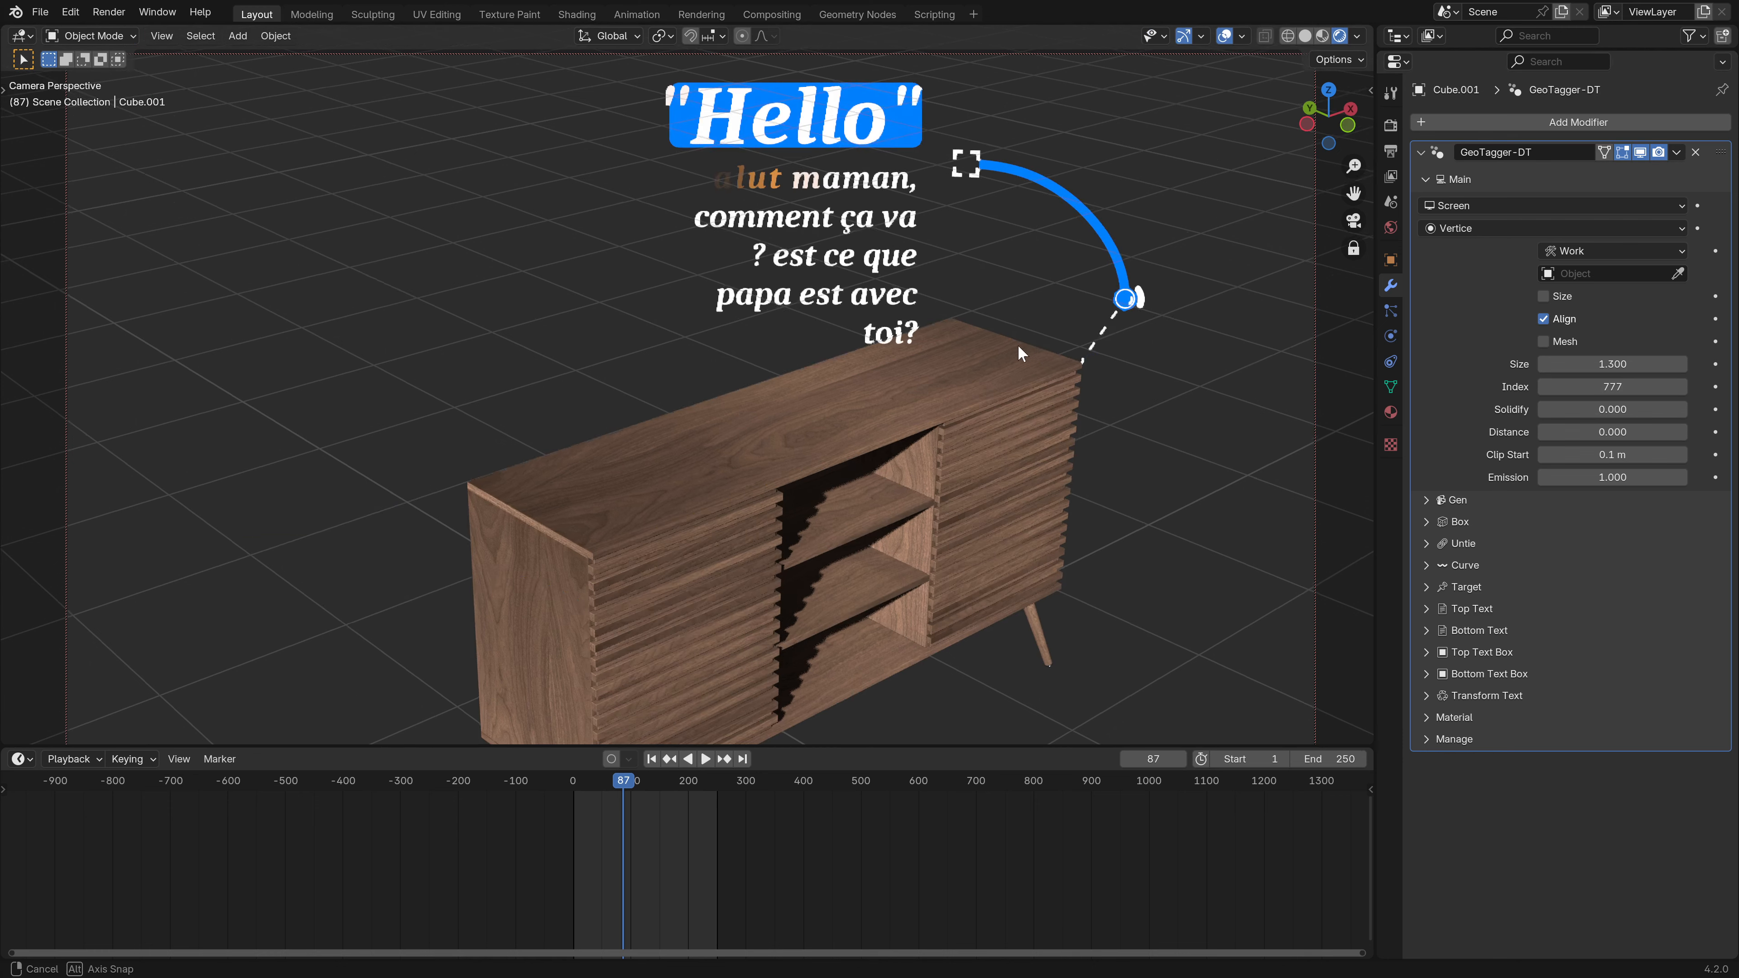
middle_click_drag(1009, 358, 866, 412, "shift")
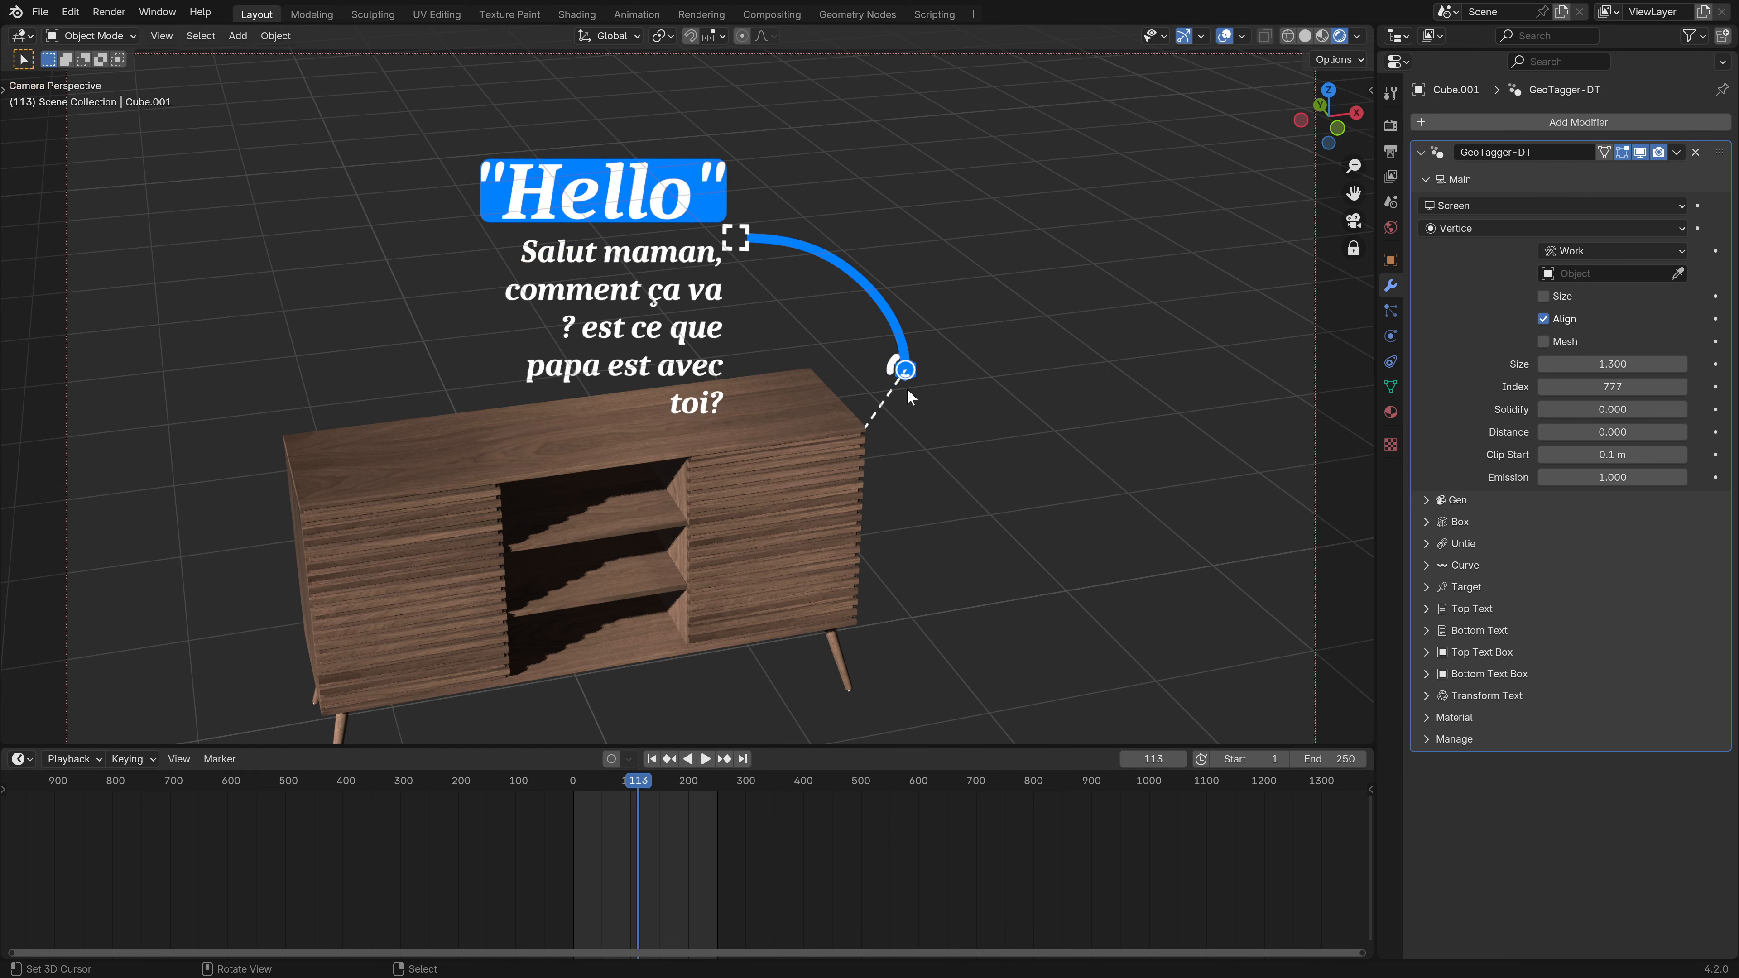
- In the Untie settings, set the vertex call-out's Untie distance to 0.590 and Zoom to 2.750
left_click(1429, 179)
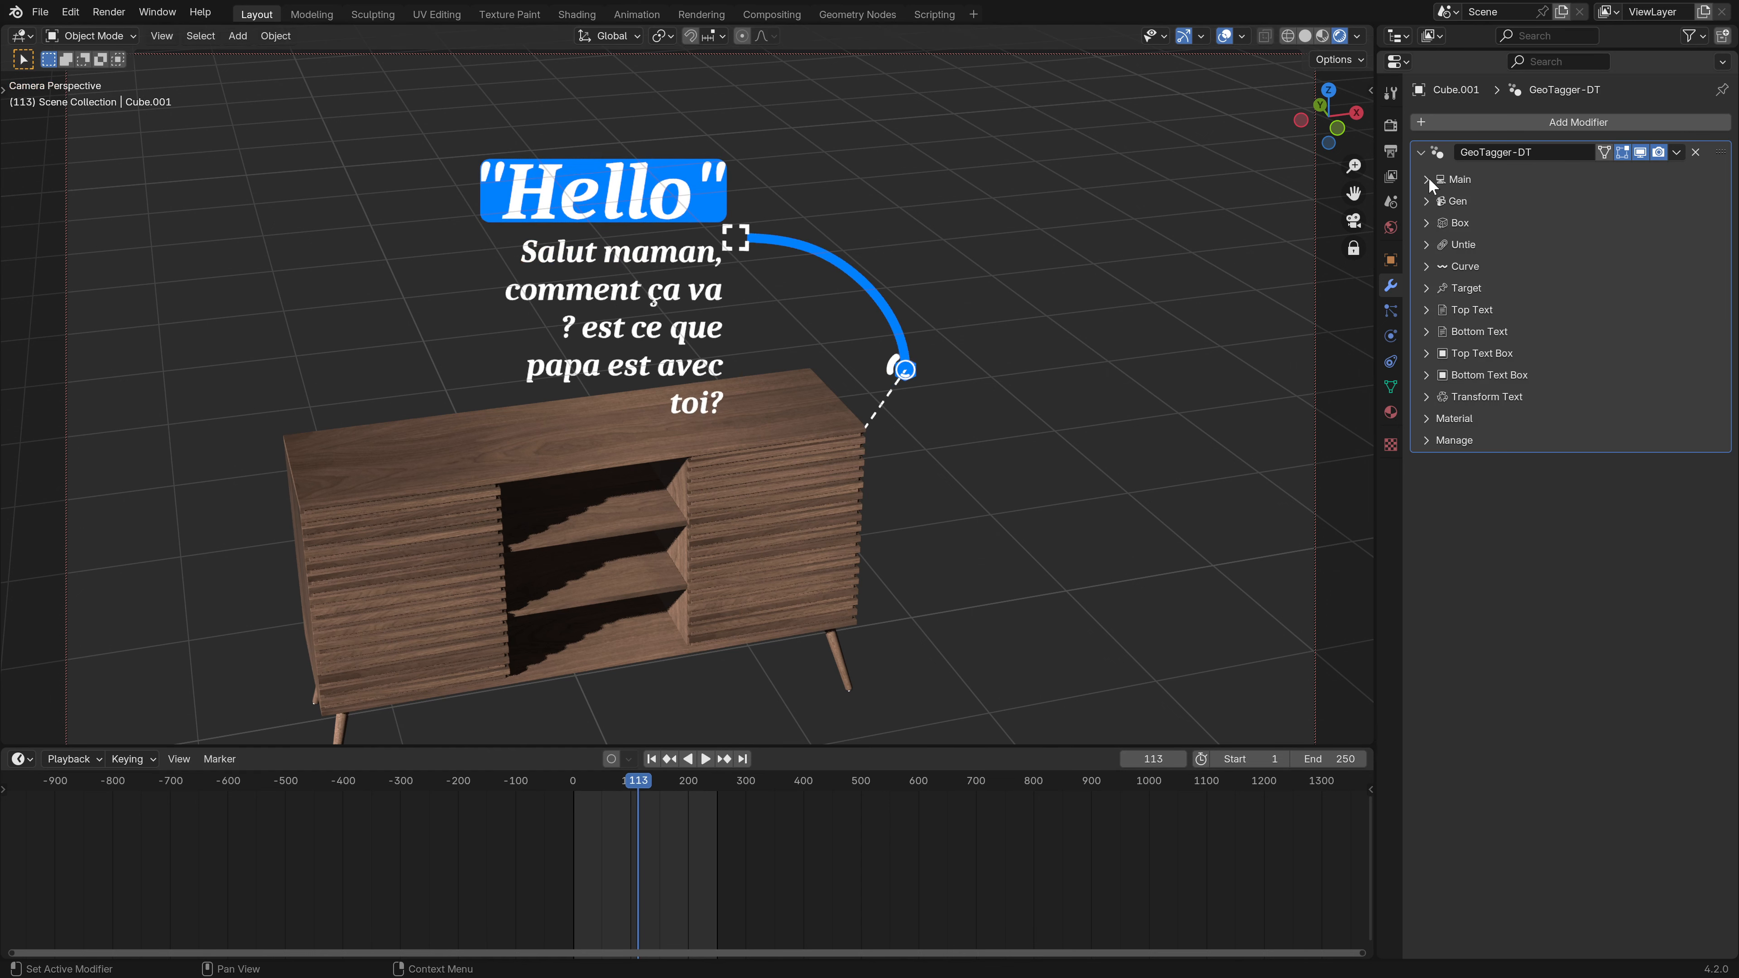
left_click(1428, 245)
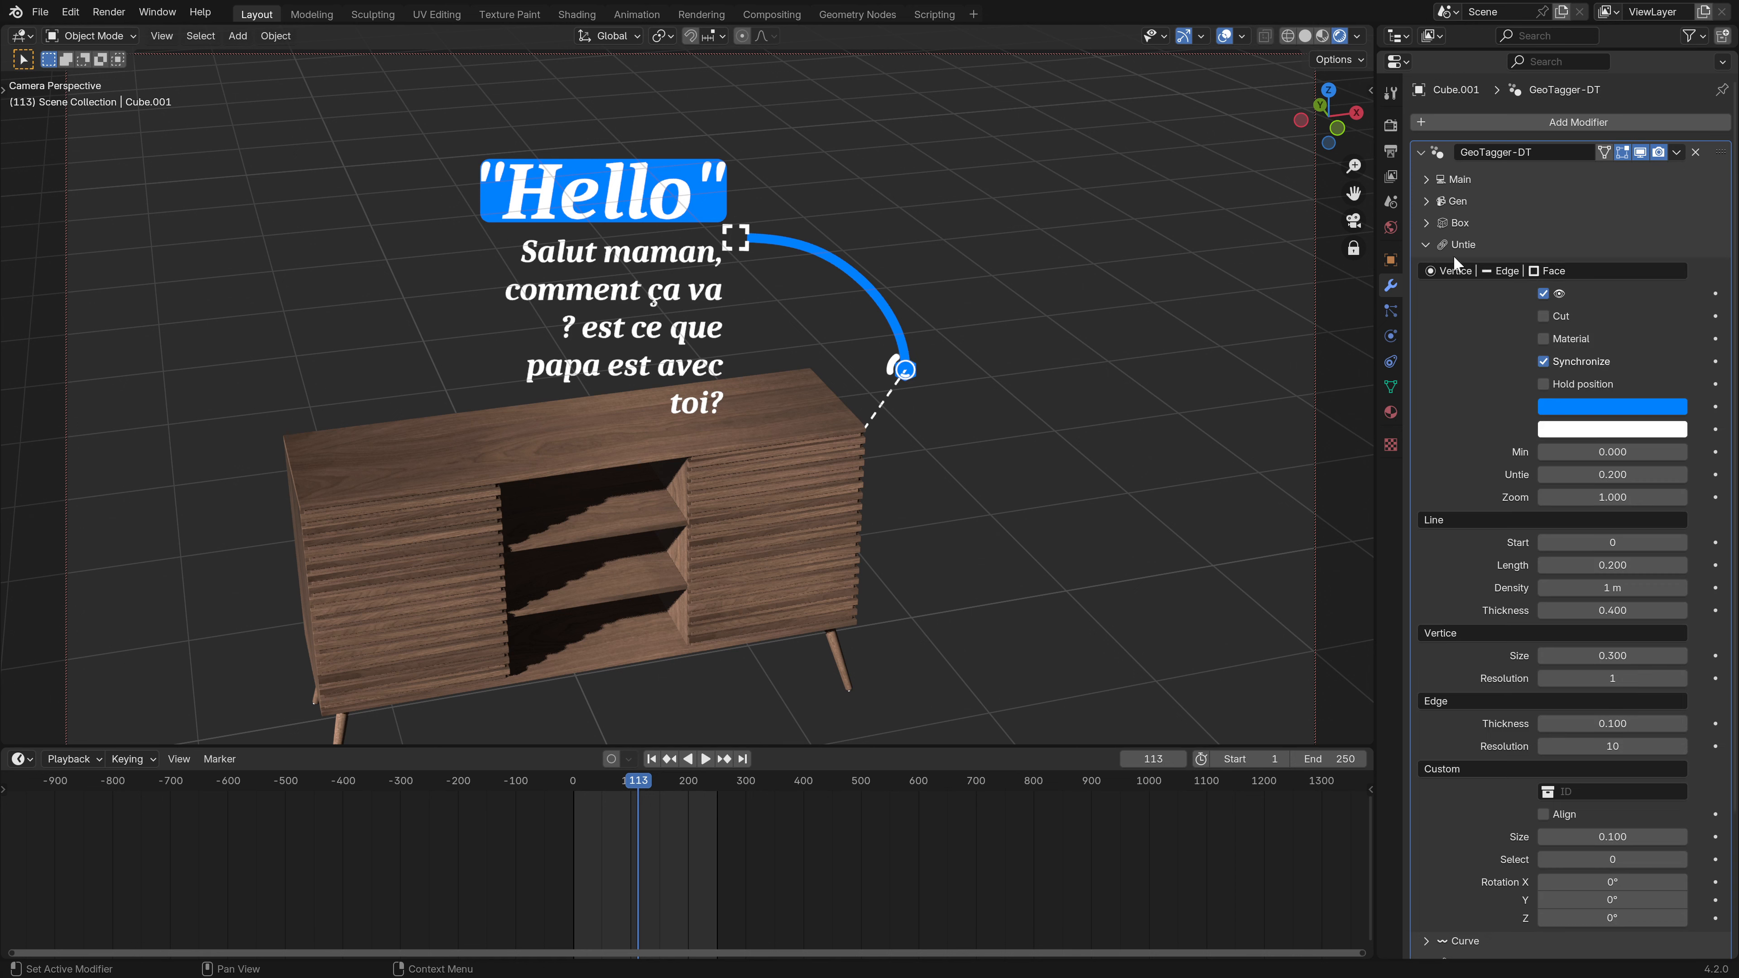
mouse_move(1612, 474)
left_mouse_down()
mouse_move(1678, 474)
mouse_move(1640, 475)
mouse_move(1616, 499)
mouse_move(1657, 500)
mouse_move(1633, 500)
left_mouse_up()
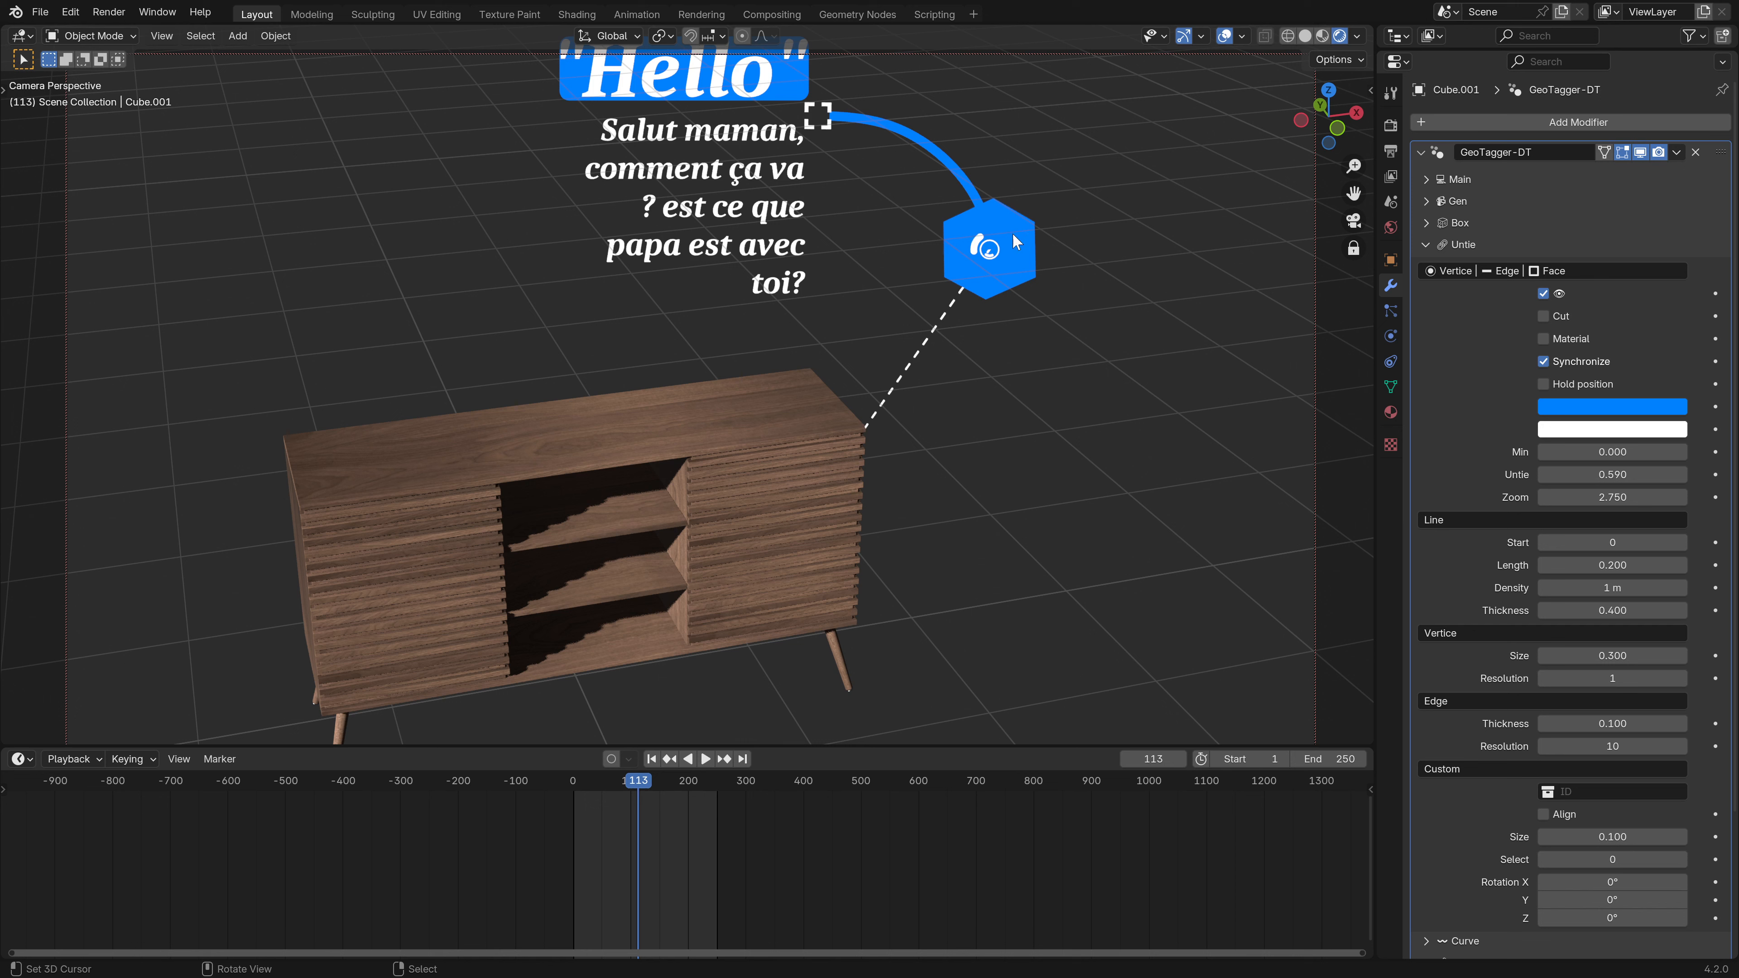
- Try a Vertice Resolution of 2 and restore it to 1, try a Vertice Size of 0.430, and undo the size change
left_click(1683, 678)
left_click(1683, 678)
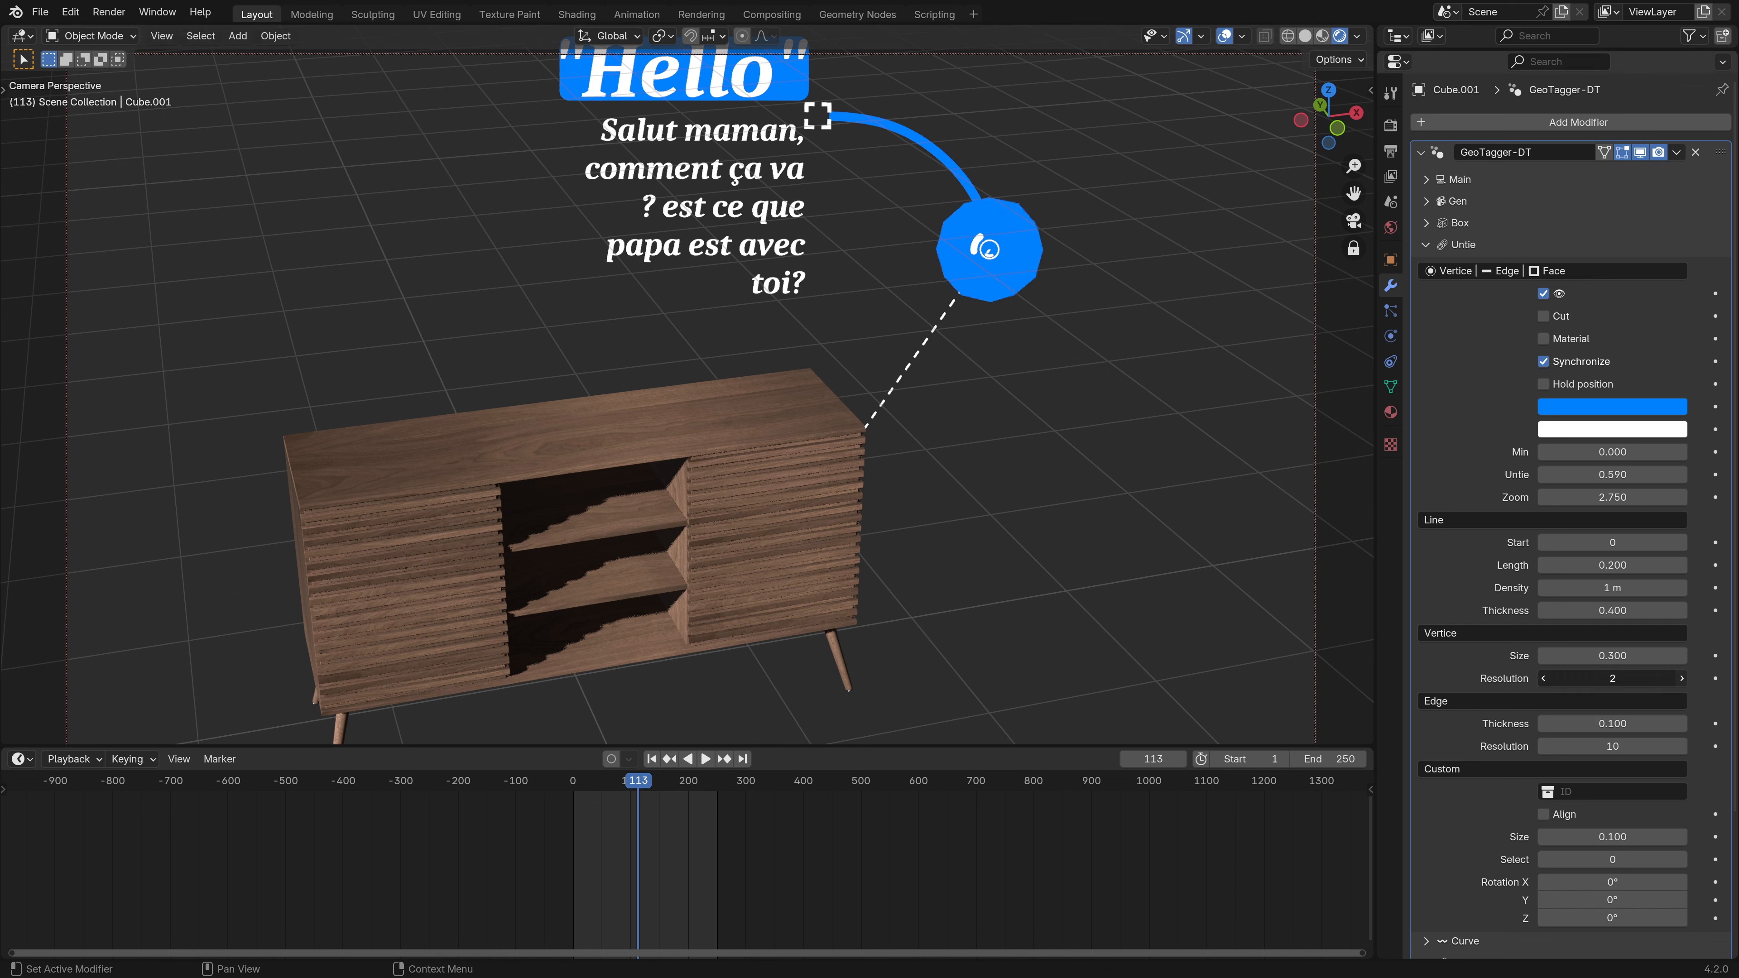
left_click(1683, 678)
mouse_move(1640, 678)
left_mouse_down()
mouse_move(1592, 678)
mouse_move(1657, 657)
mouse_move(1614, 656)
left_mouse_up()
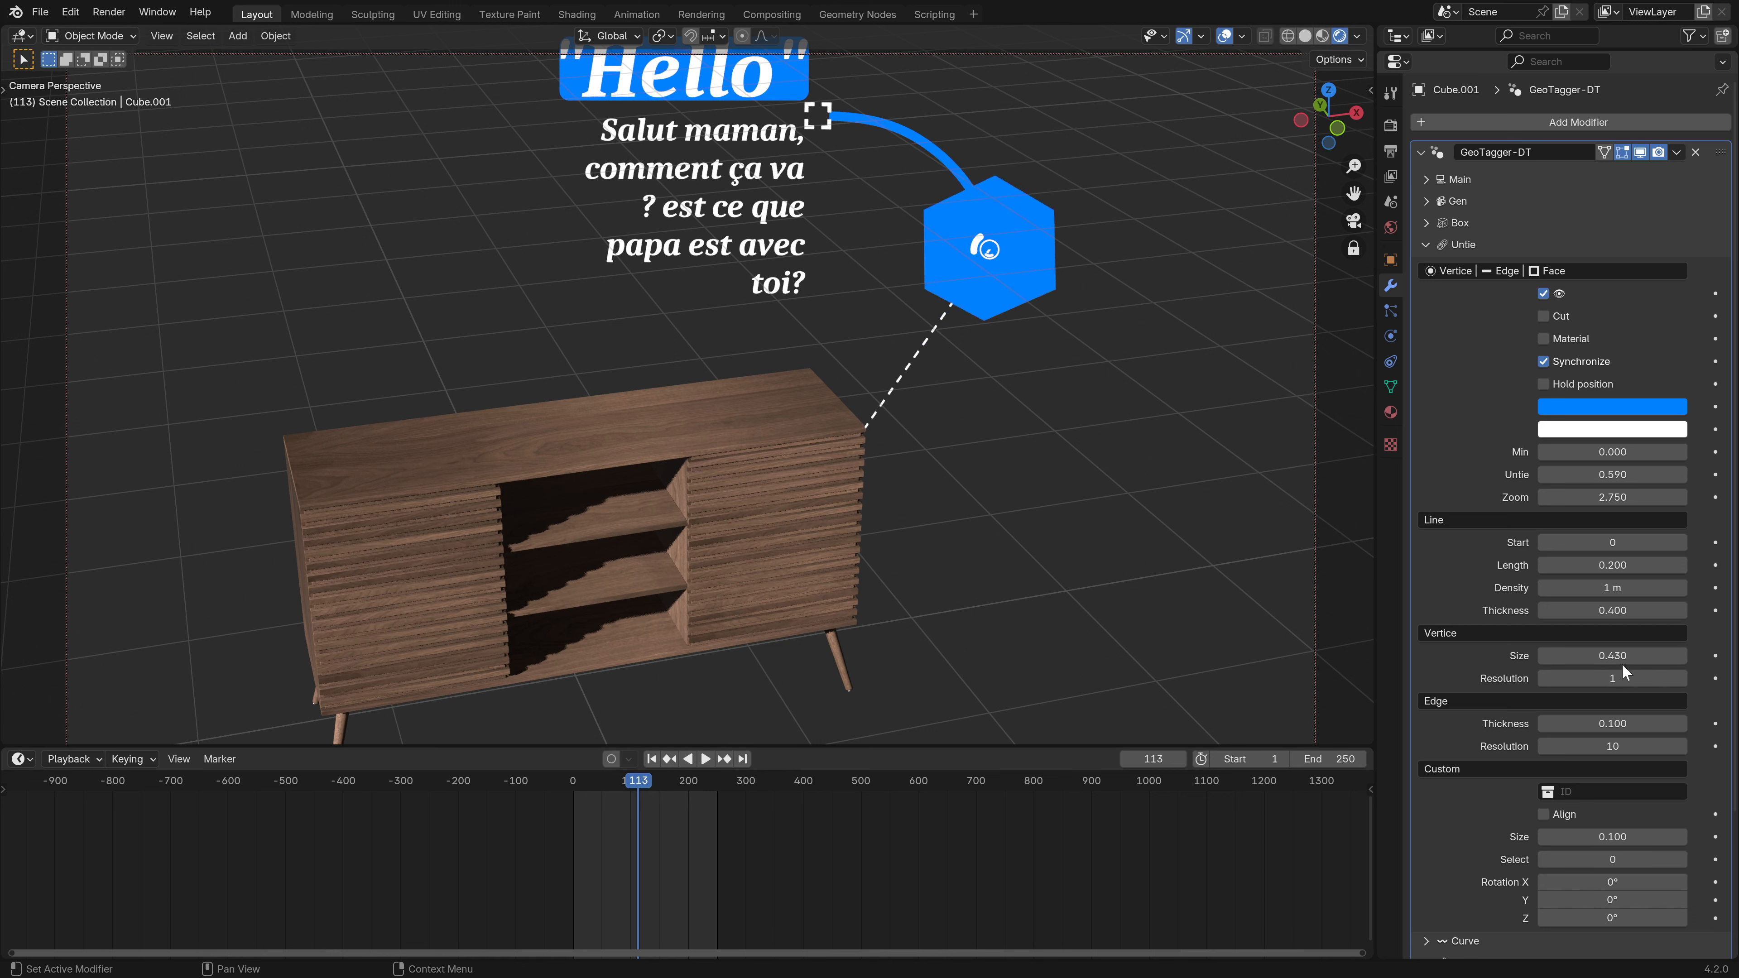
key("ctrl+z")
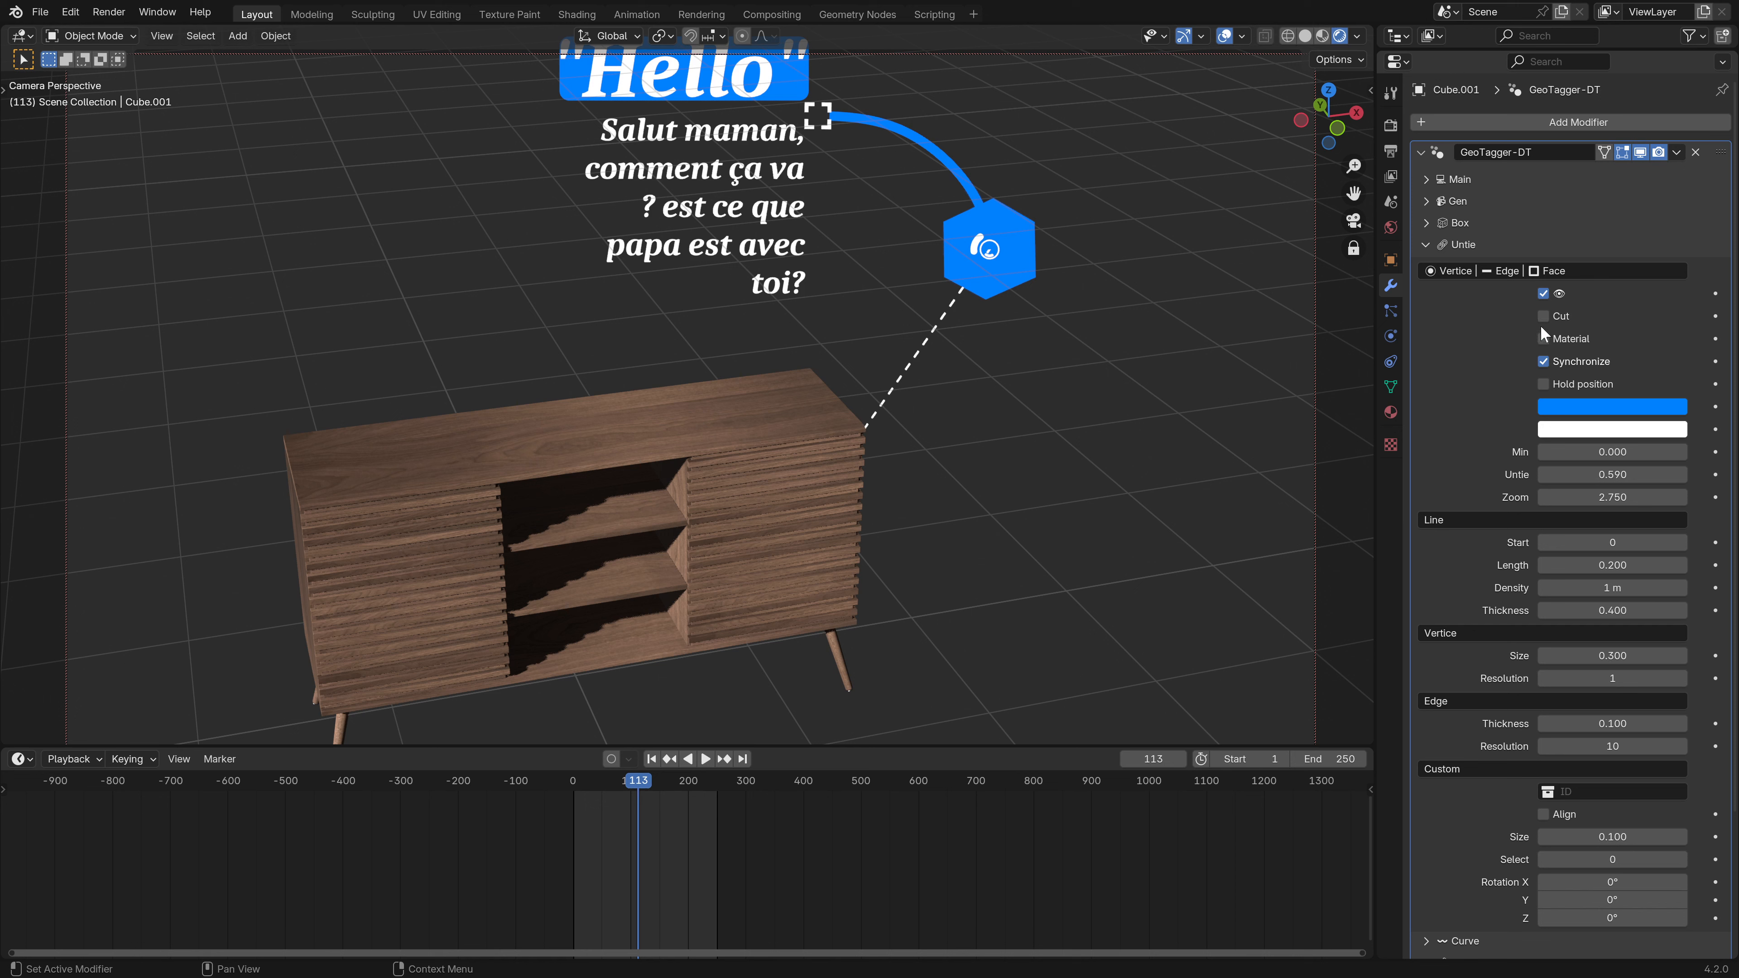
- Switch the call-out attachment to Edge and enter Edit Mode with edge selection to show the index of the dresser top's right edge
left_click(1427, 246)
left_click(1424, 181)
left_click(1463, 228)
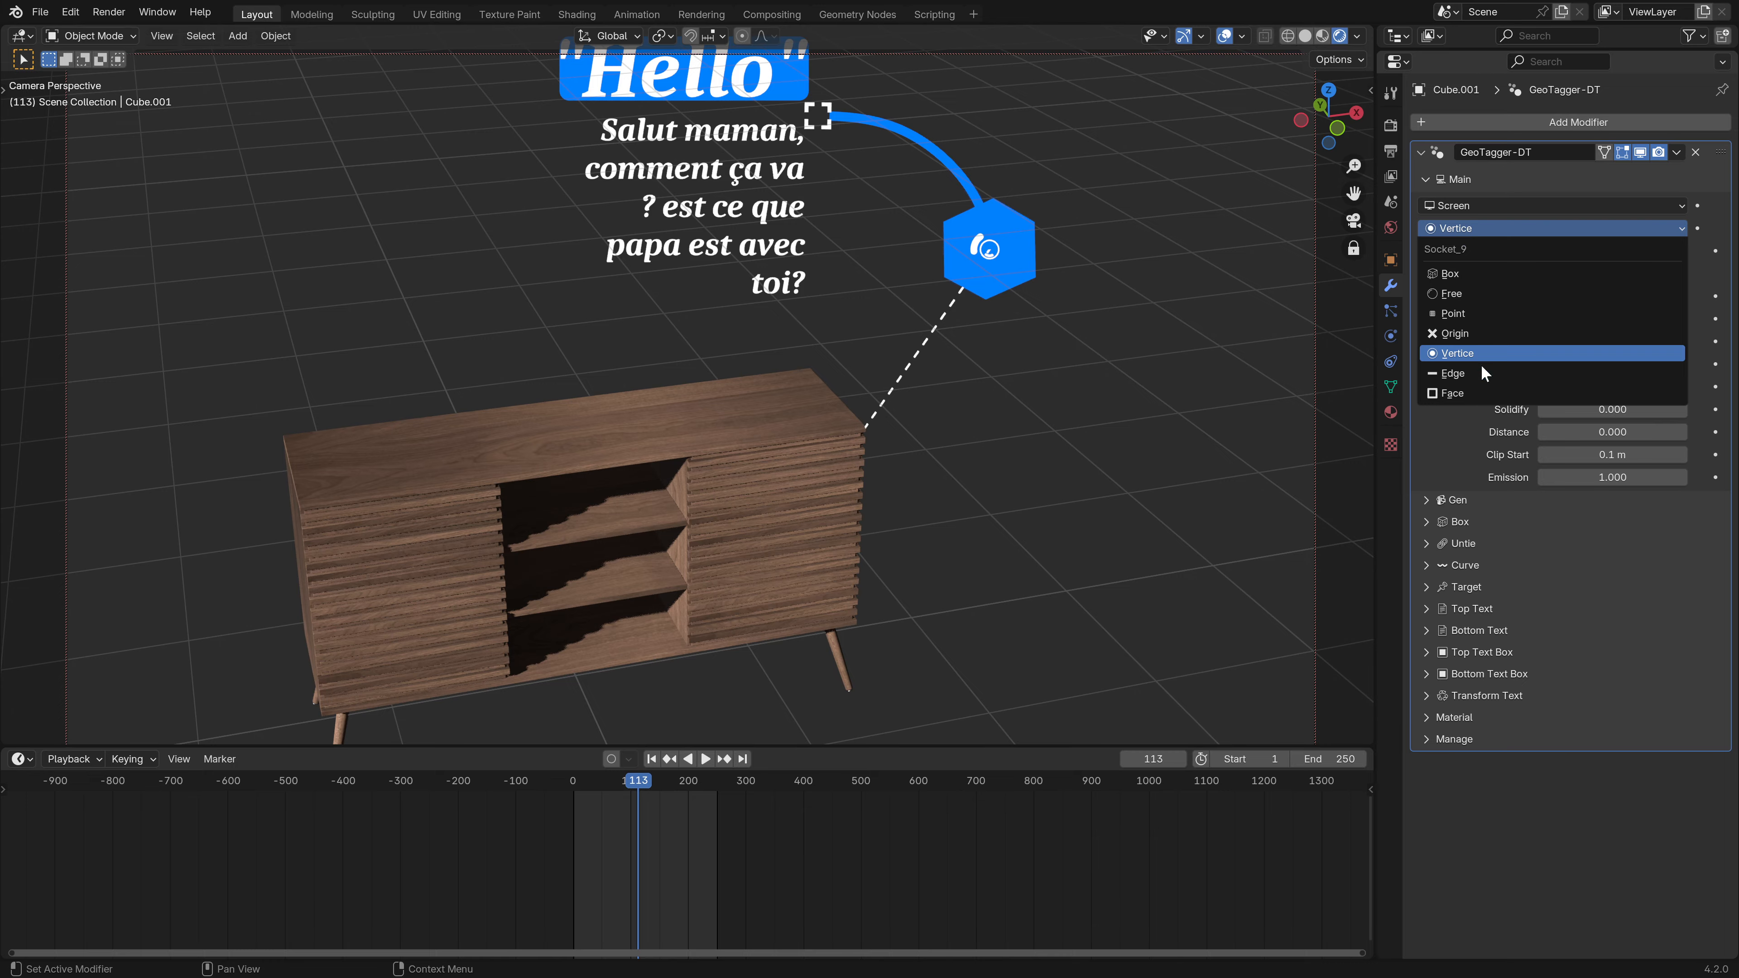
left_click(1458, 372)
middle_click_drag(1288, 396, 943, 389)
key("Tab")
left_click(158, 36)
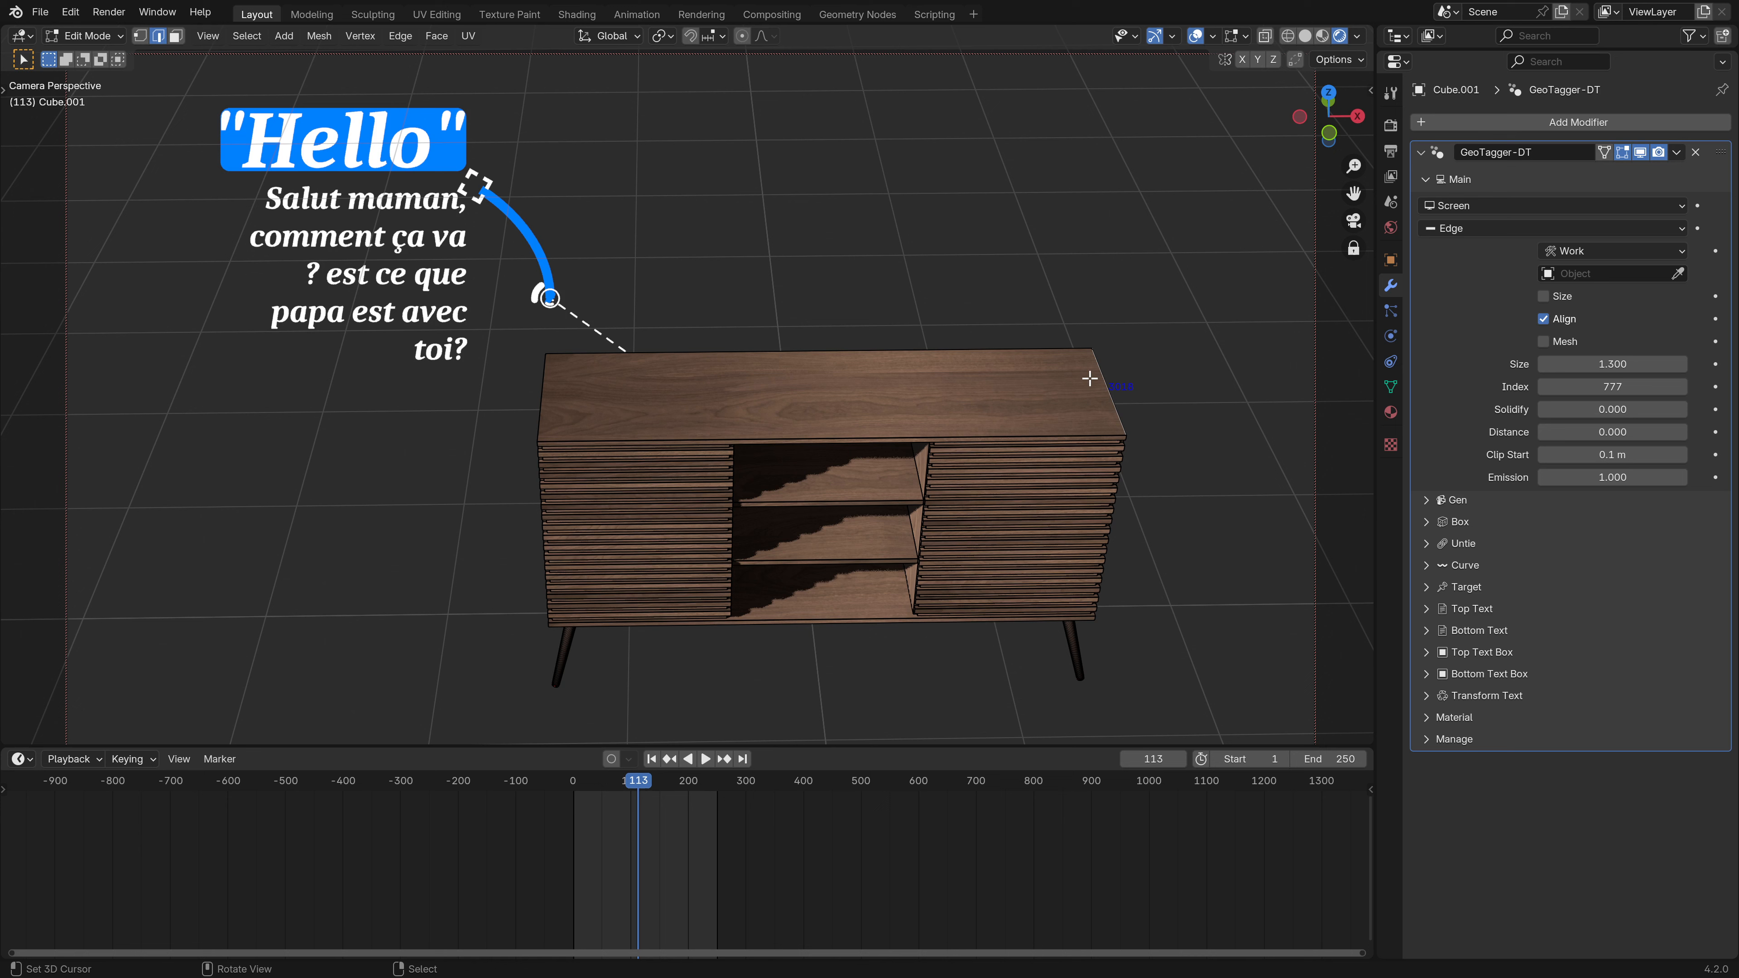
middle_click_drag(1071, 389, 1031, 407, "shift")
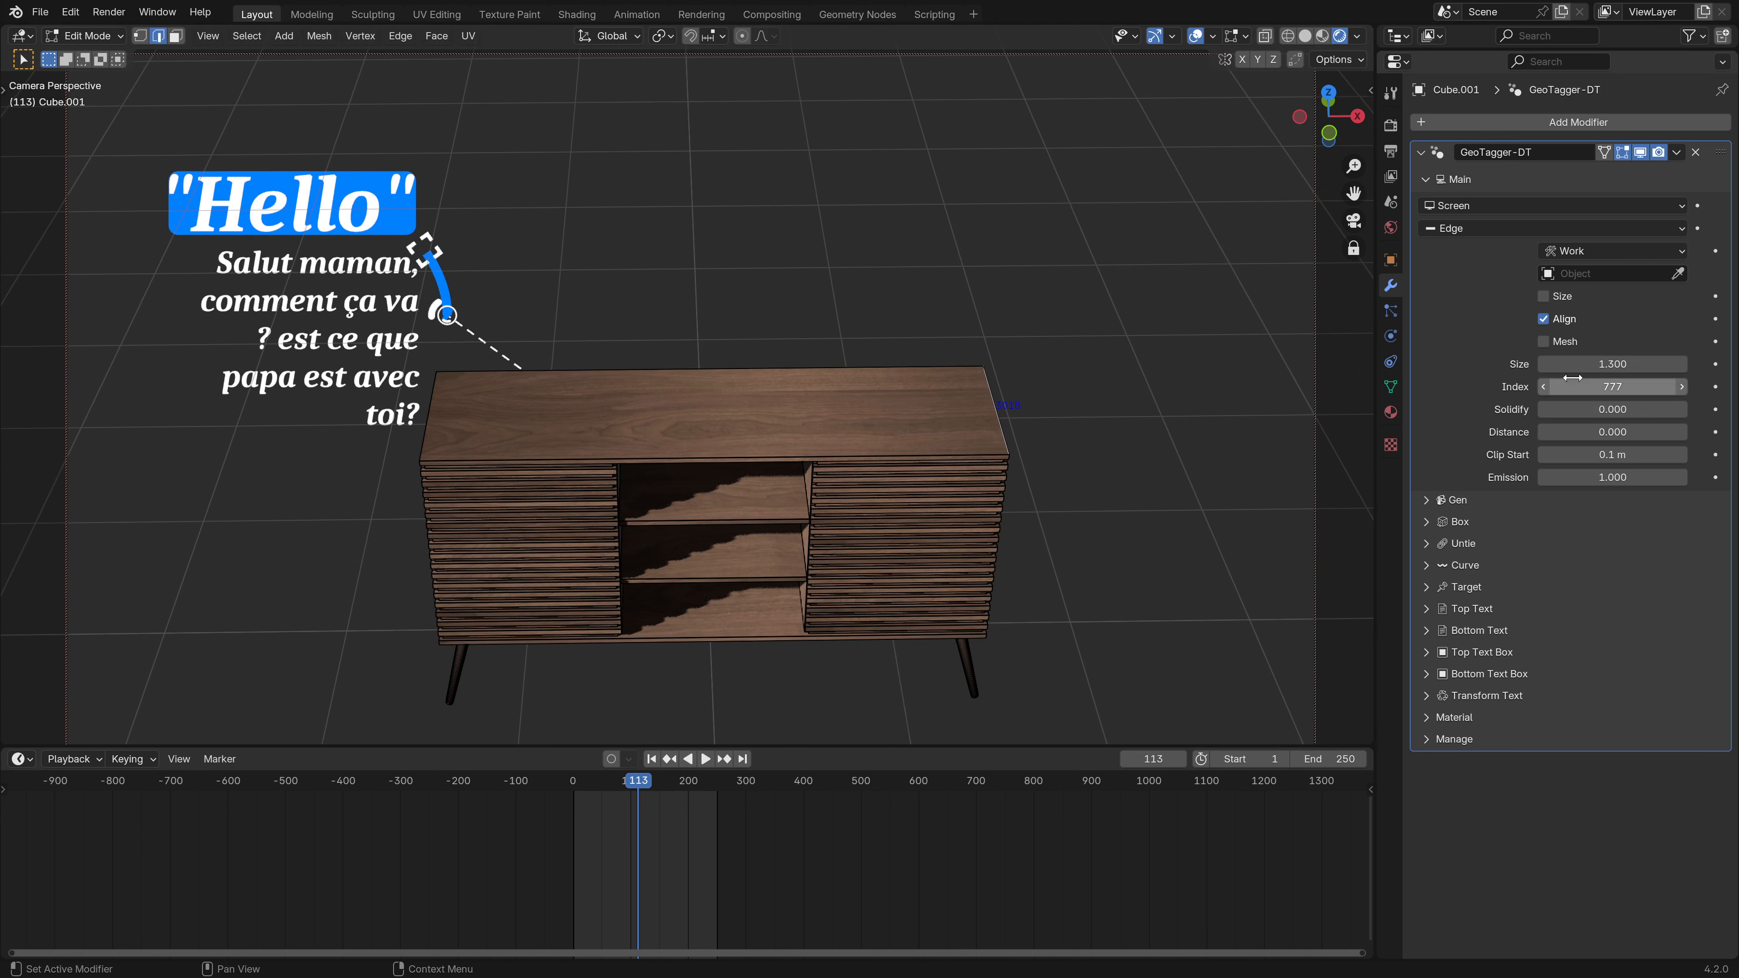
- Attach the call-out to the dresser top's right edge by setting the Index to 3018, and return to Object Mode
left_click(1613, 387)
type("30")
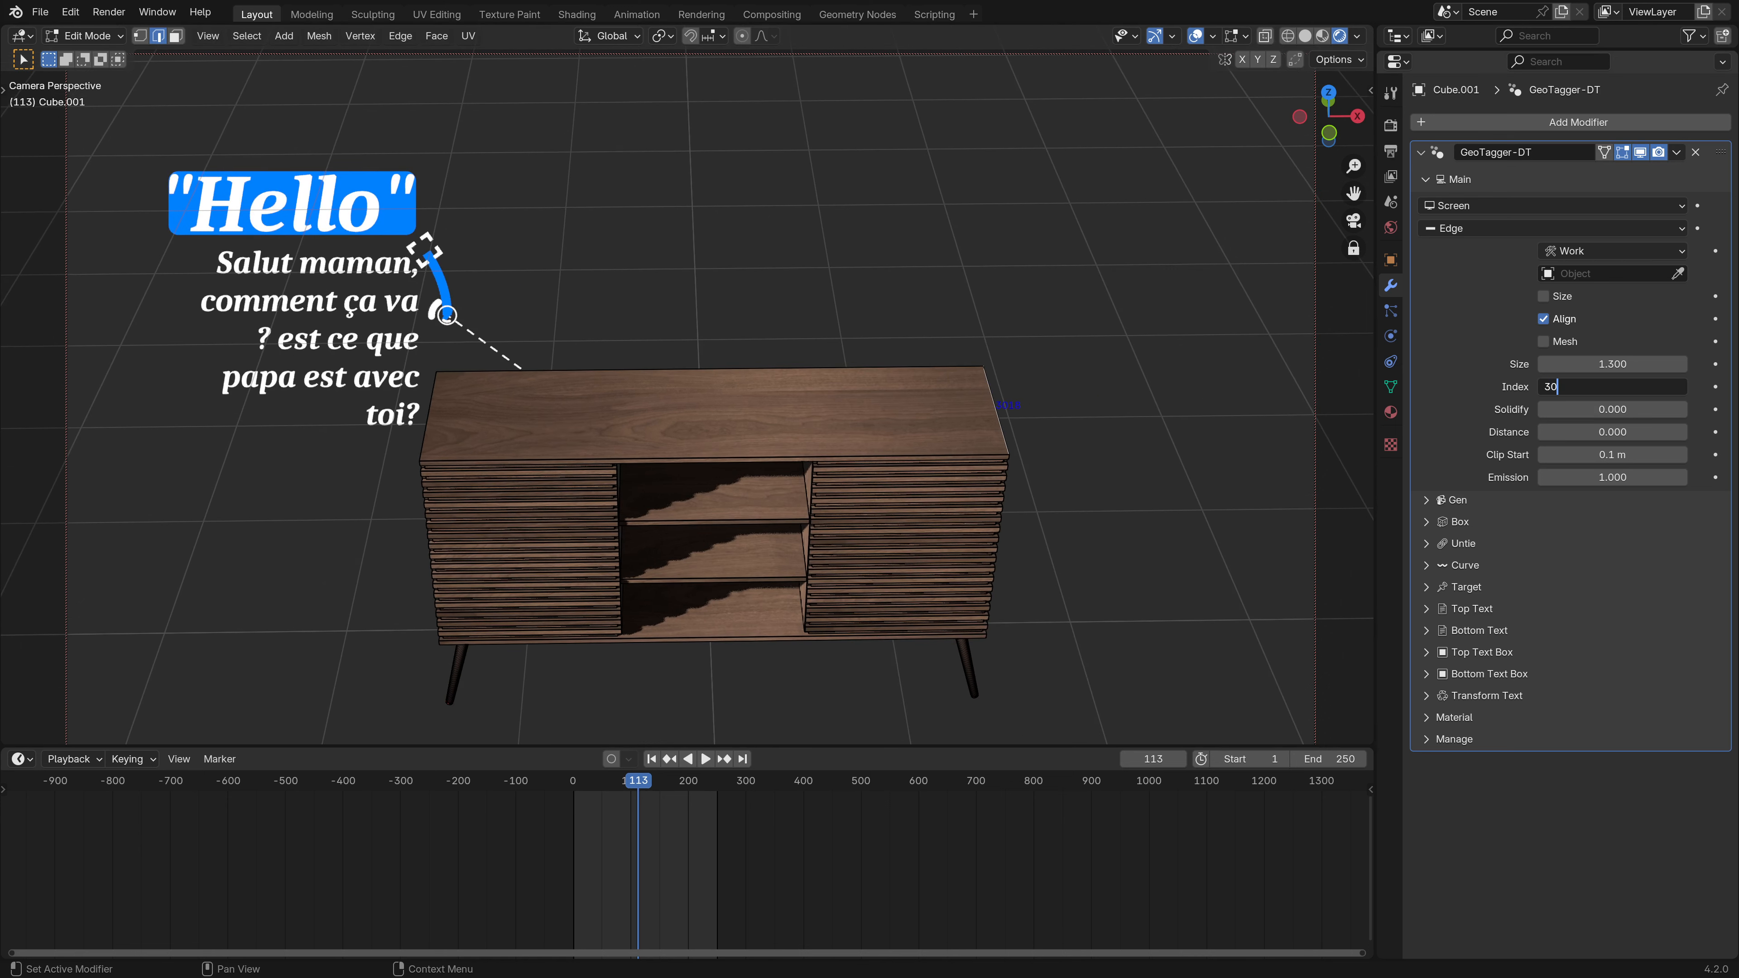
key("Return")
key("Tab")
middle_click_drag(925, 521, 1007, 425)
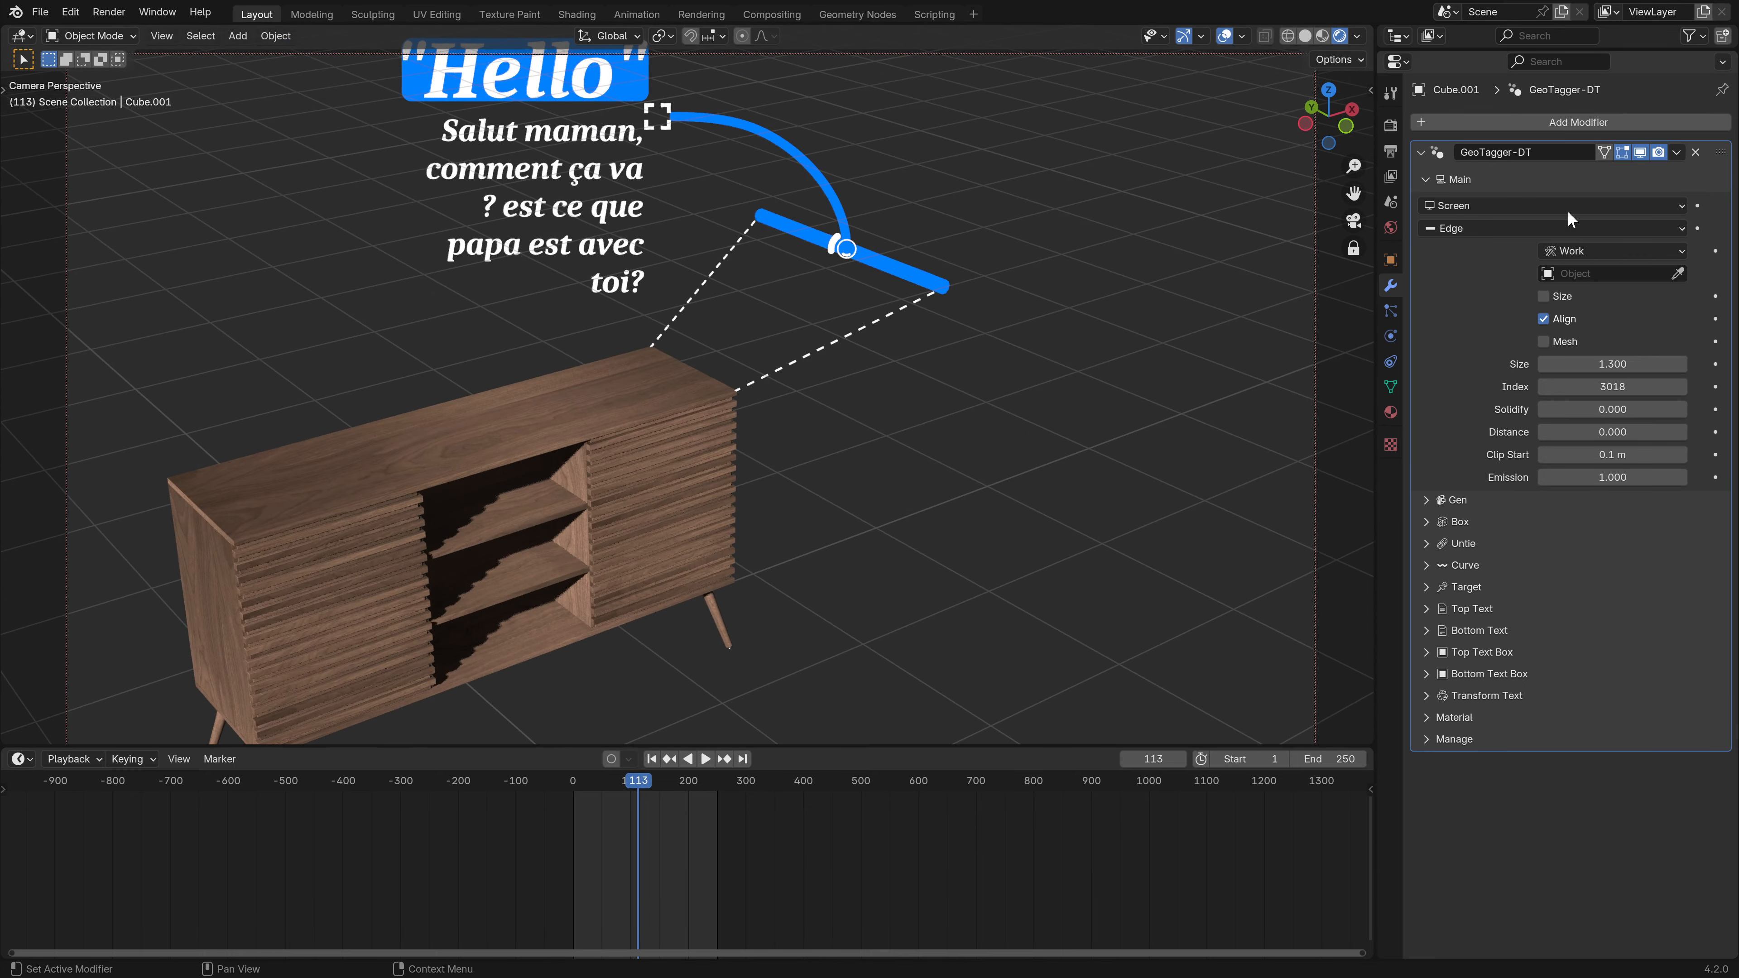
- Collapse the Main settings and enlarge the 3D viewport over the timeline to frame the whole dresser and call-out
left_click(1436, 181)
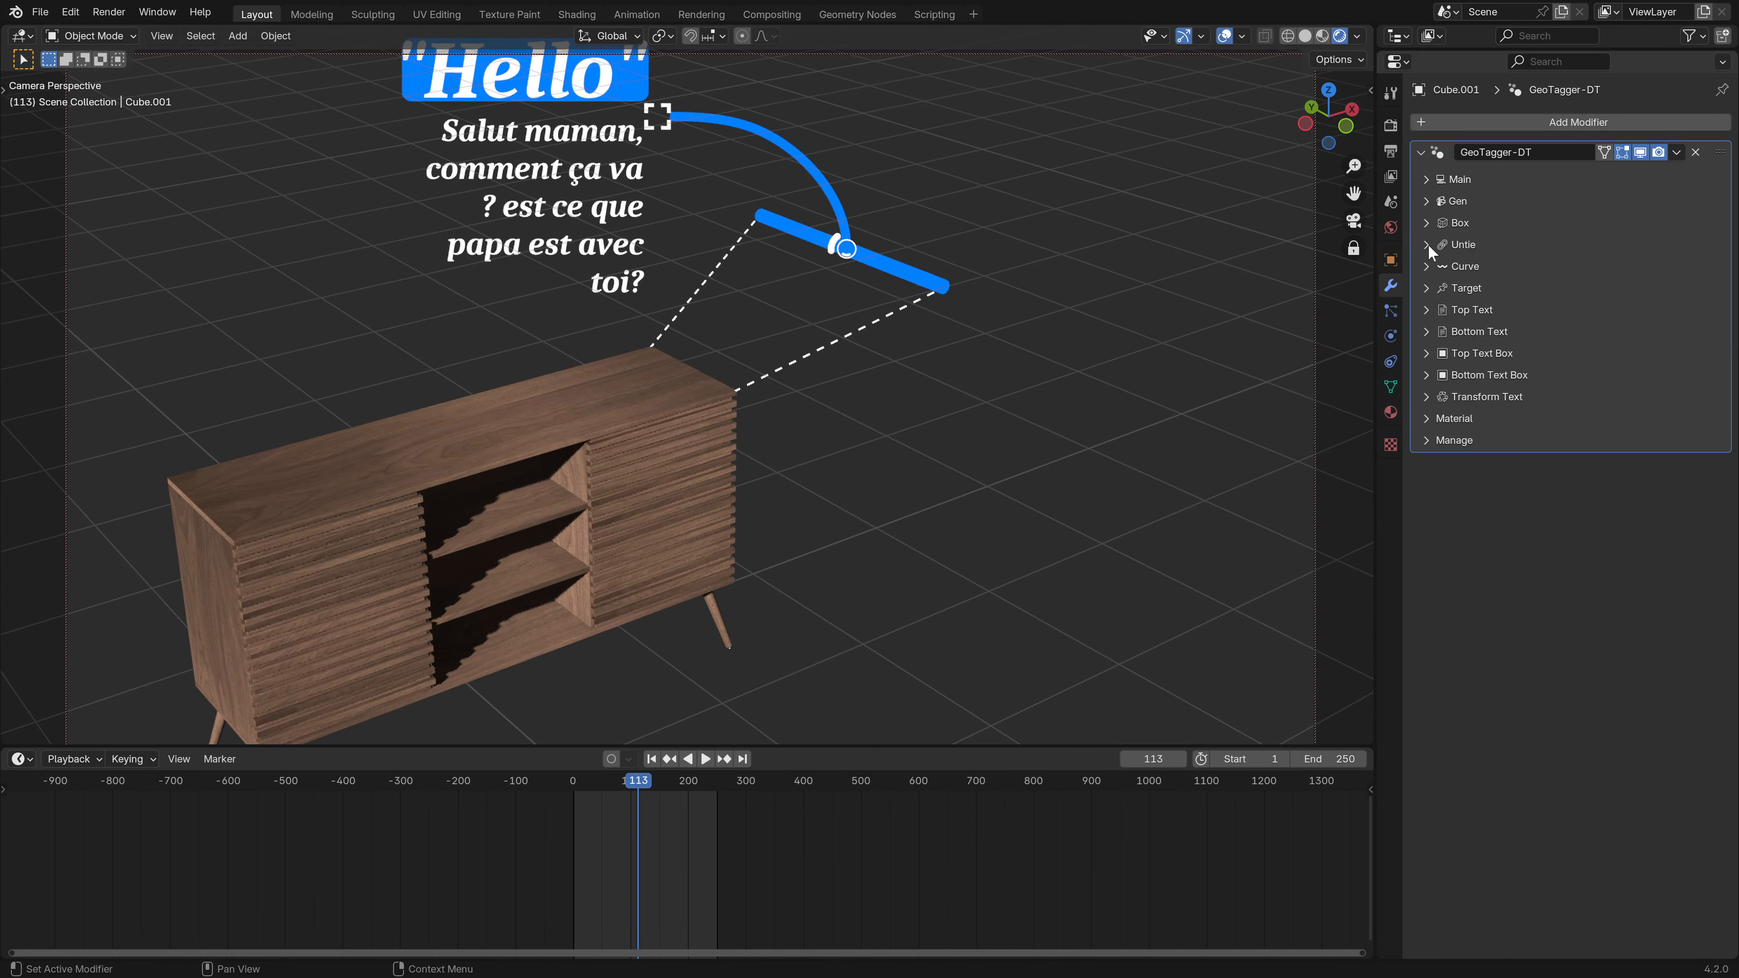
scroll(816, 352, "down", 2)
middle_click_drag(804, 343, 894, 404, "shift")
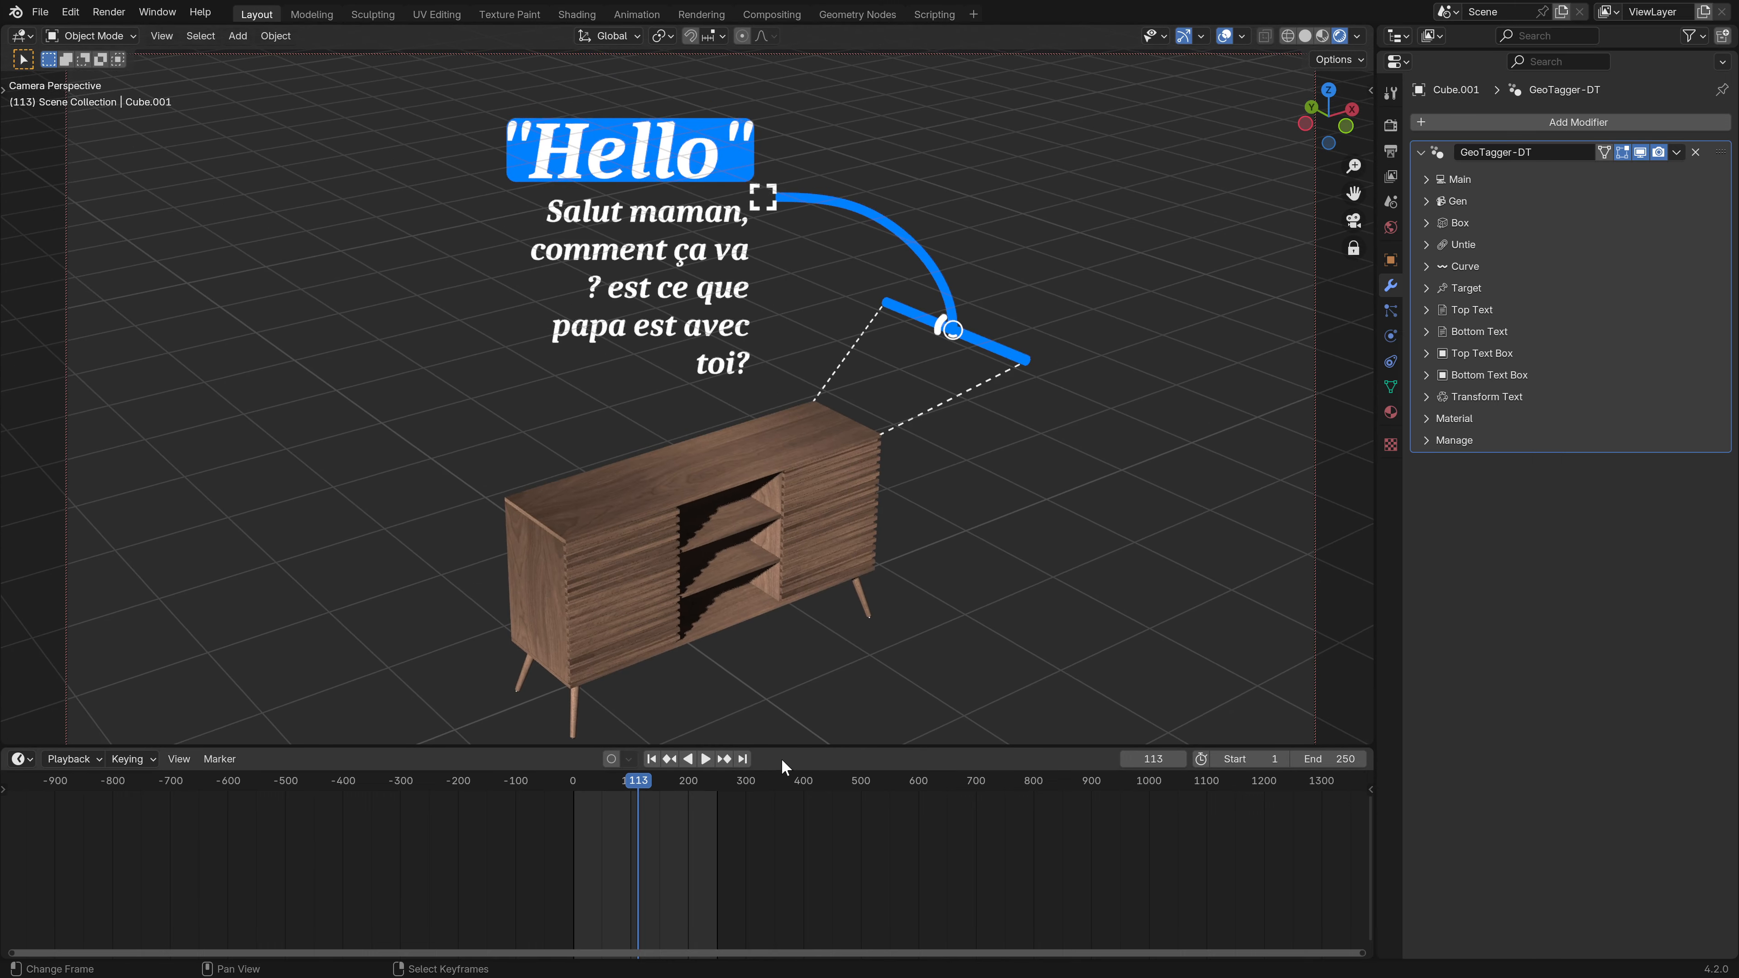
left_click_drag(781, 749, 782, 851)
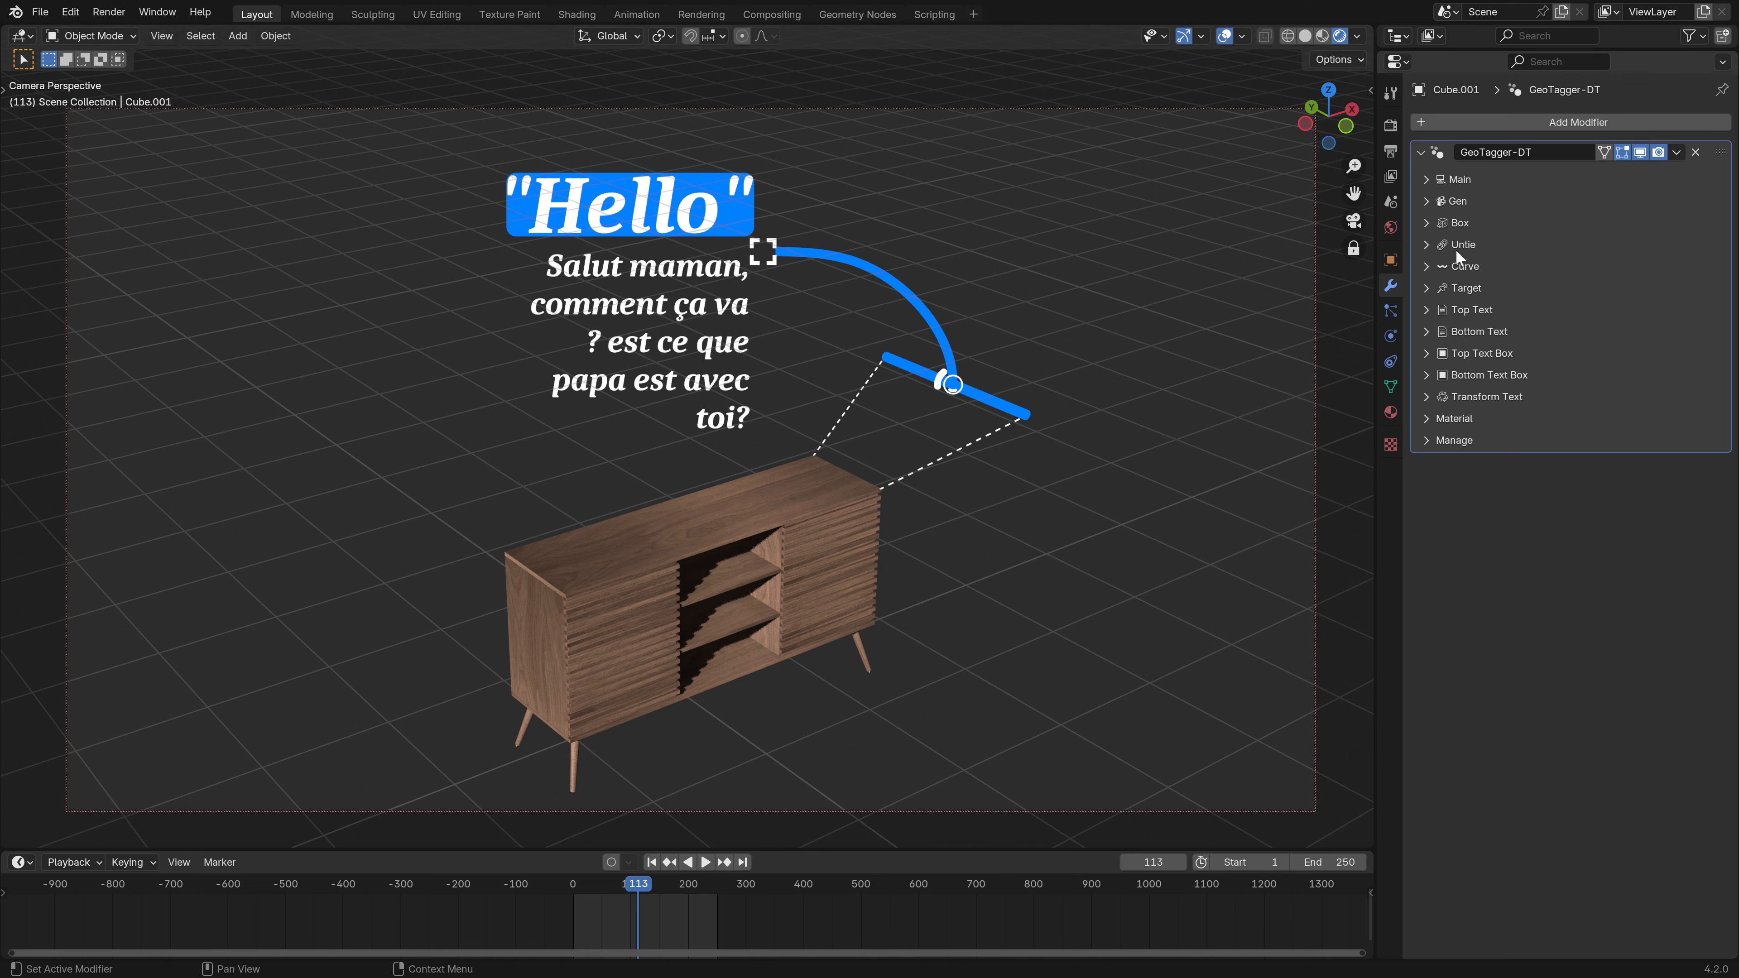
- Switch the call-out attachment to Face and set the Index to 520 for the dresser's top face
left_click(1419, 243)
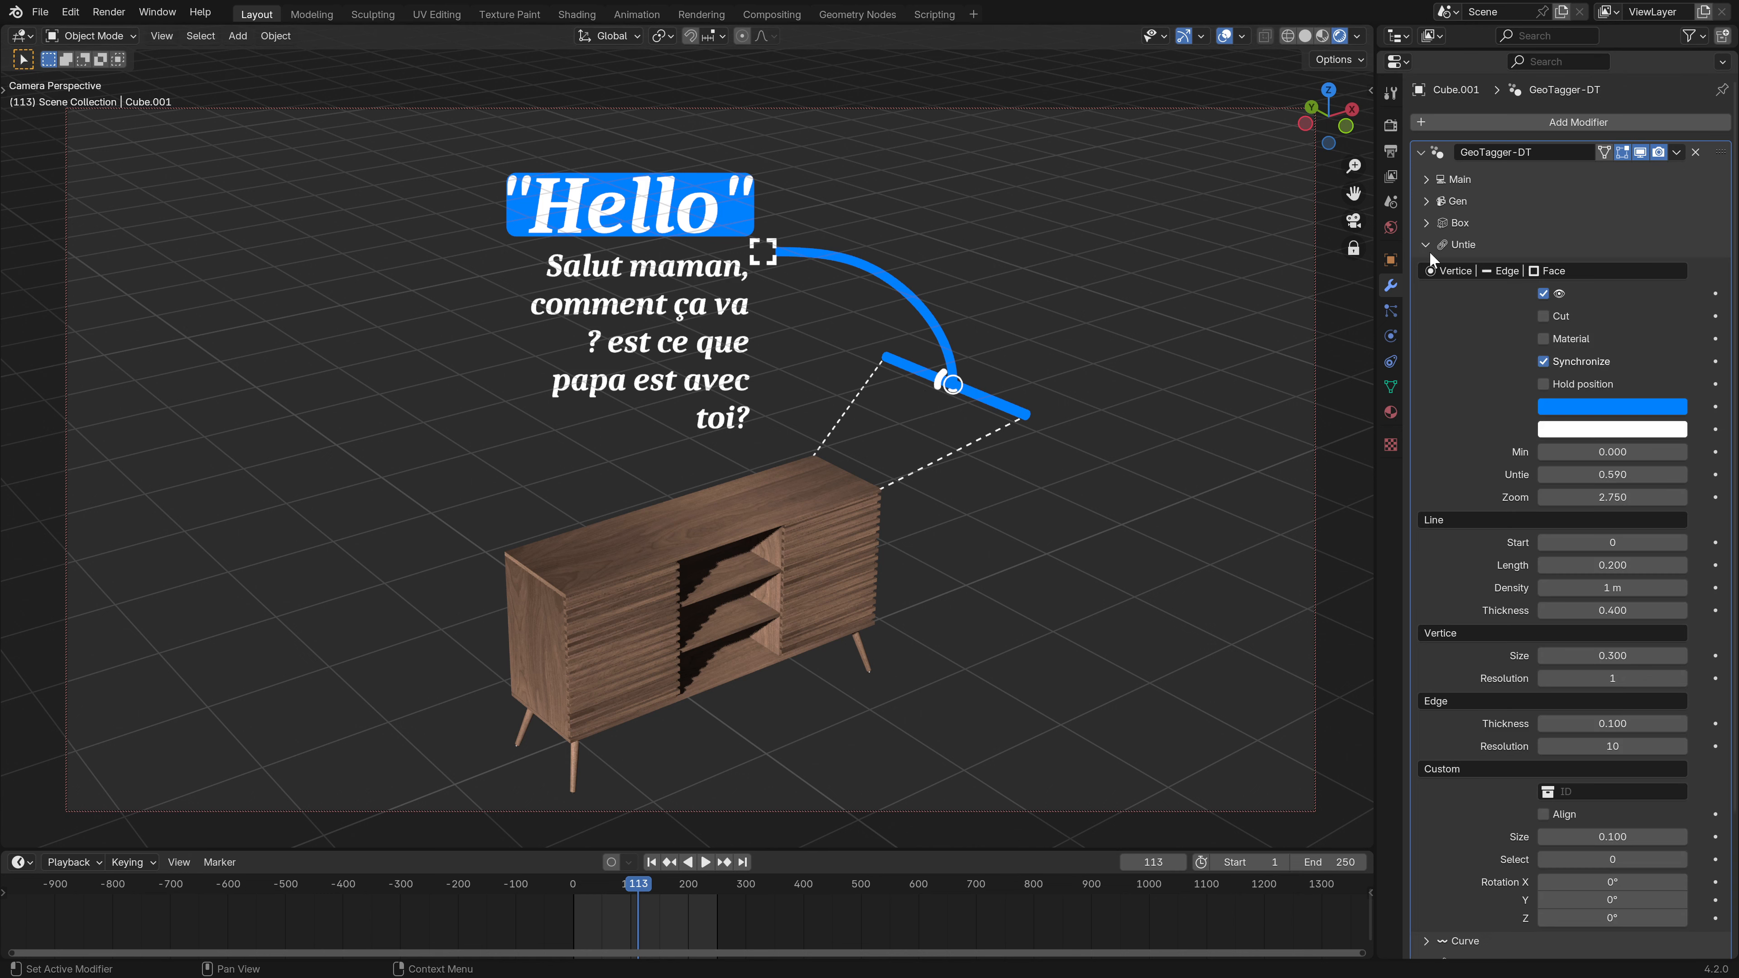
left_click(1430, 246)
left_click(1437, 179)
left_click(1473, 228)
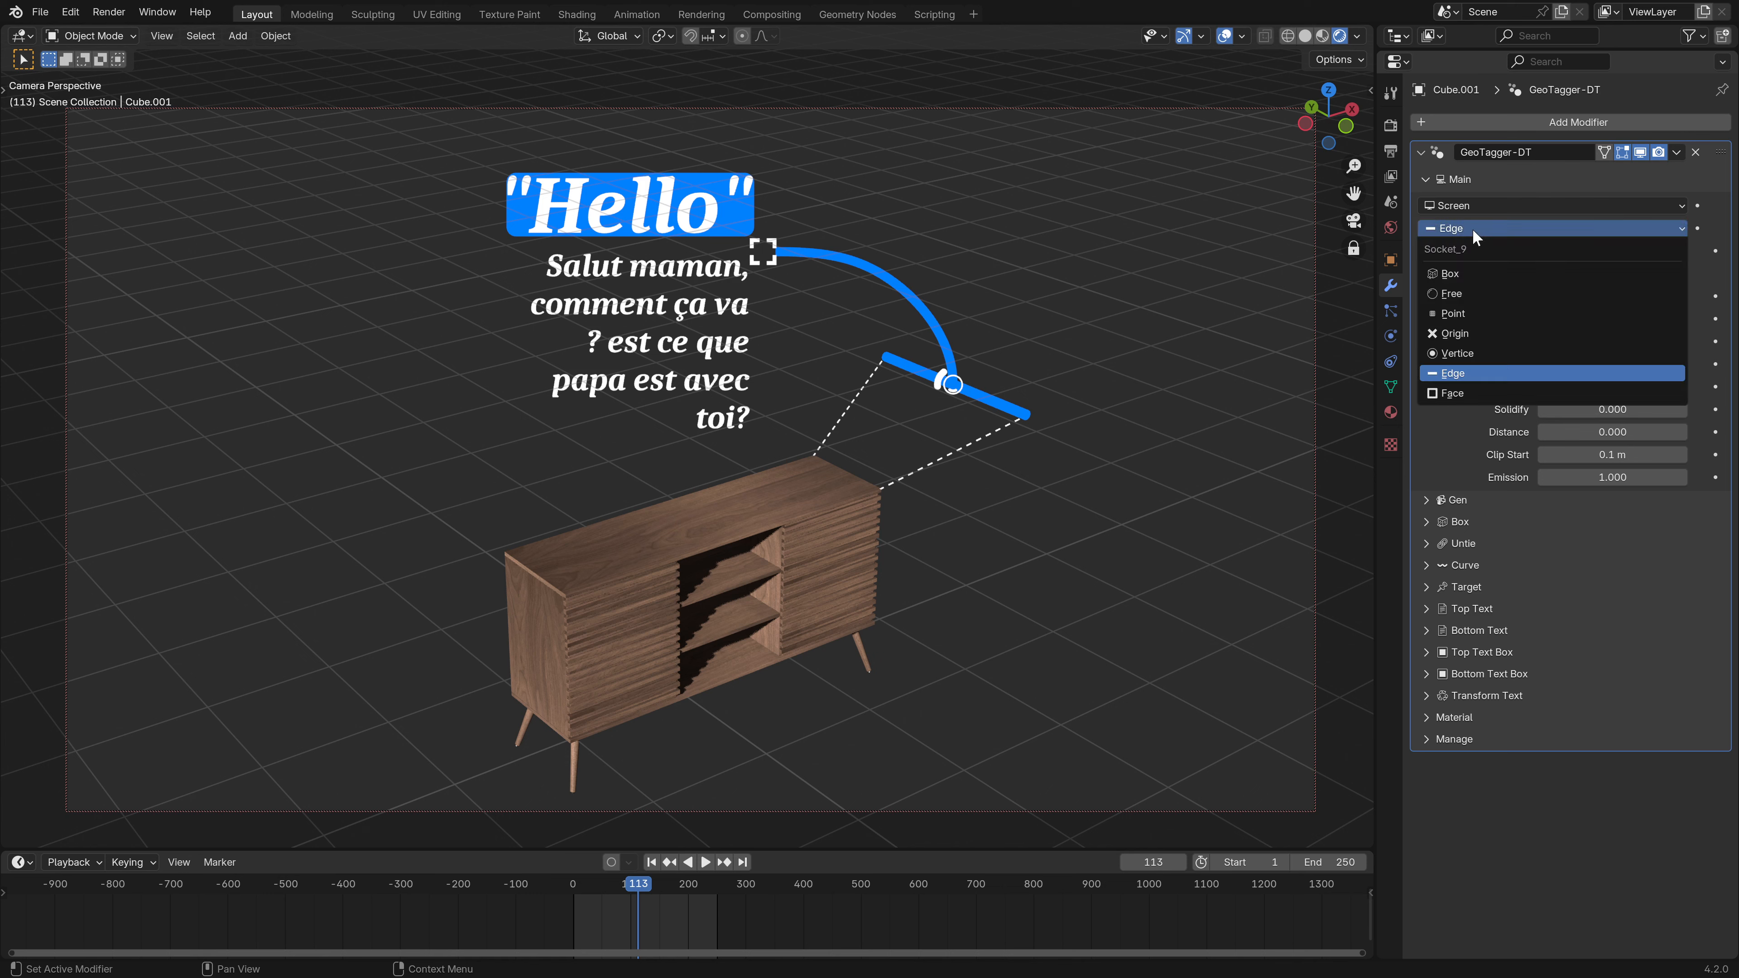
left_click(1451, 393)
left_click(1612, 390)
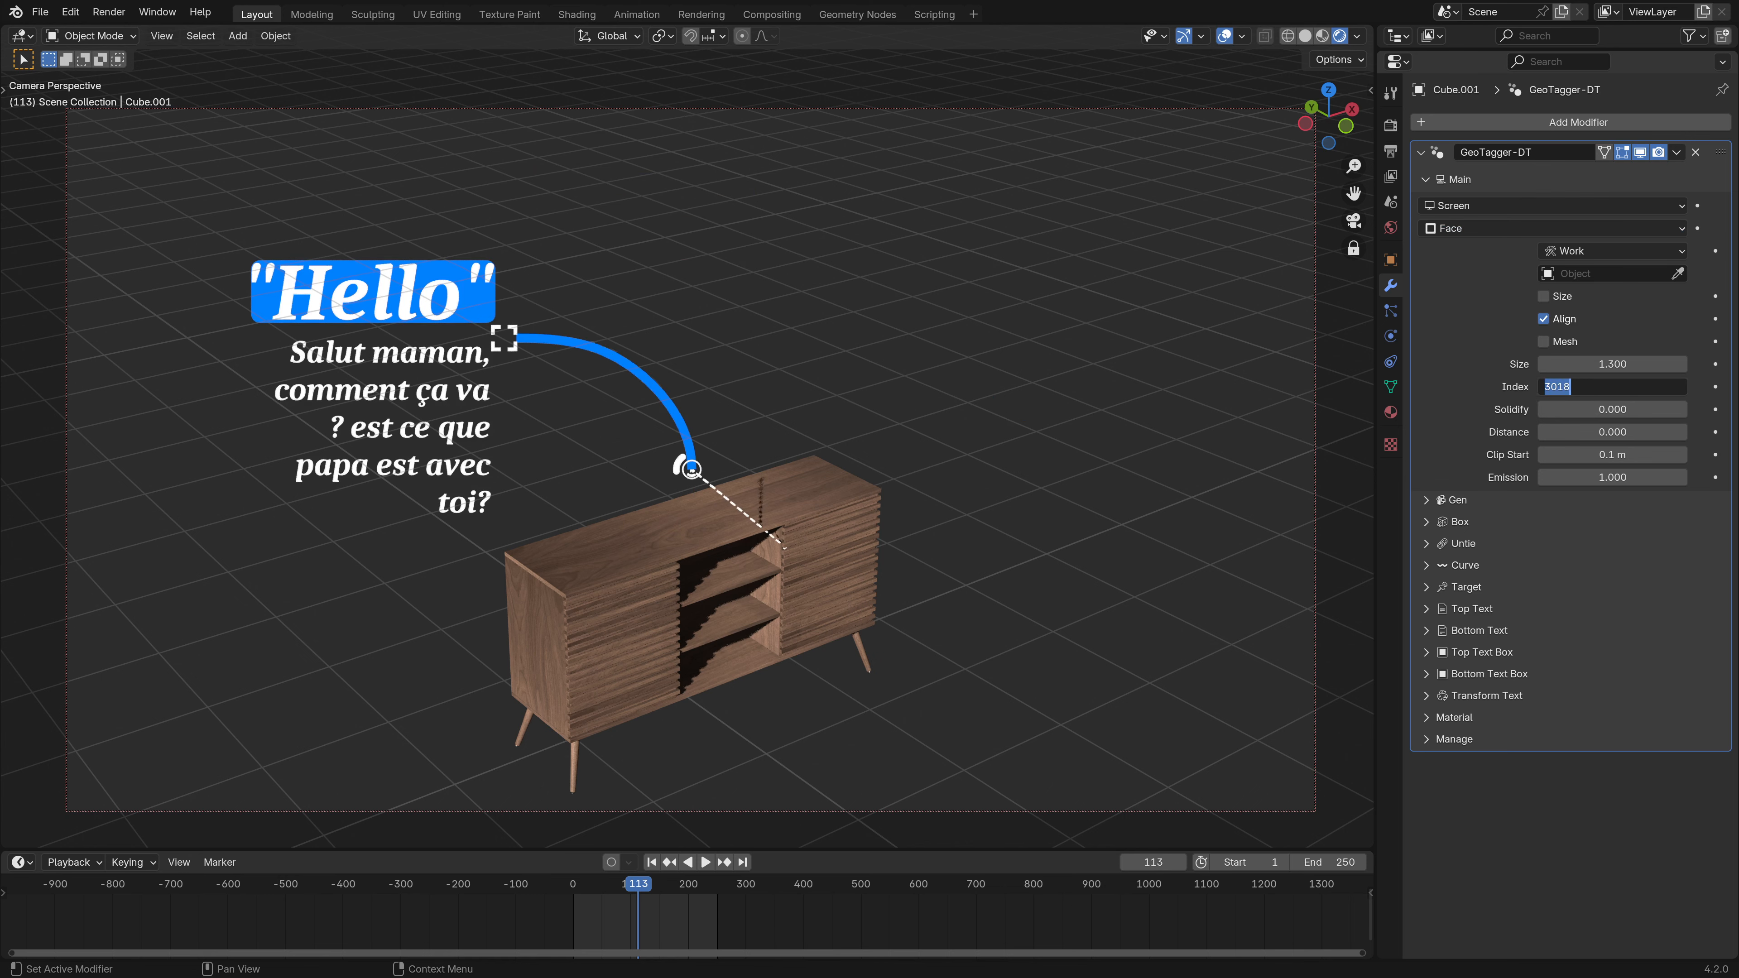
type("520")
key("Return")
middle_click_drag(740, 493, 787, 397)
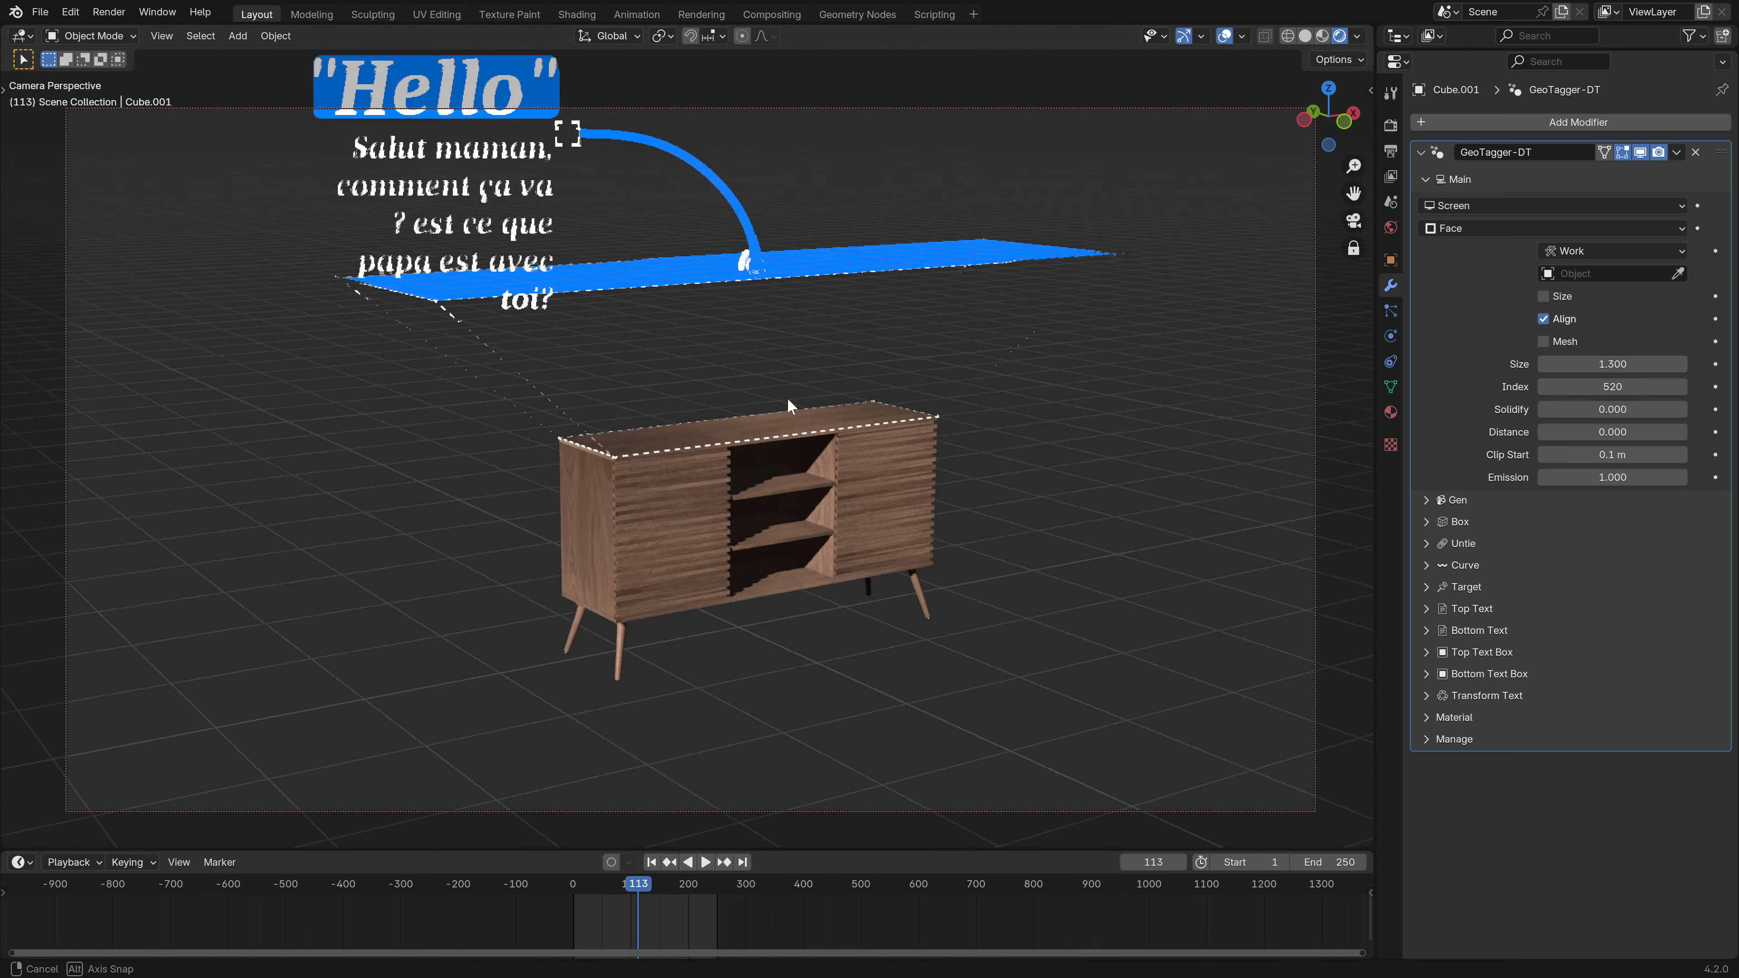
- In the Untie settings, reset Untie and Zoom to their defaults, and raise the top face's Untie distance to 0.330
left_click(1426, 179)
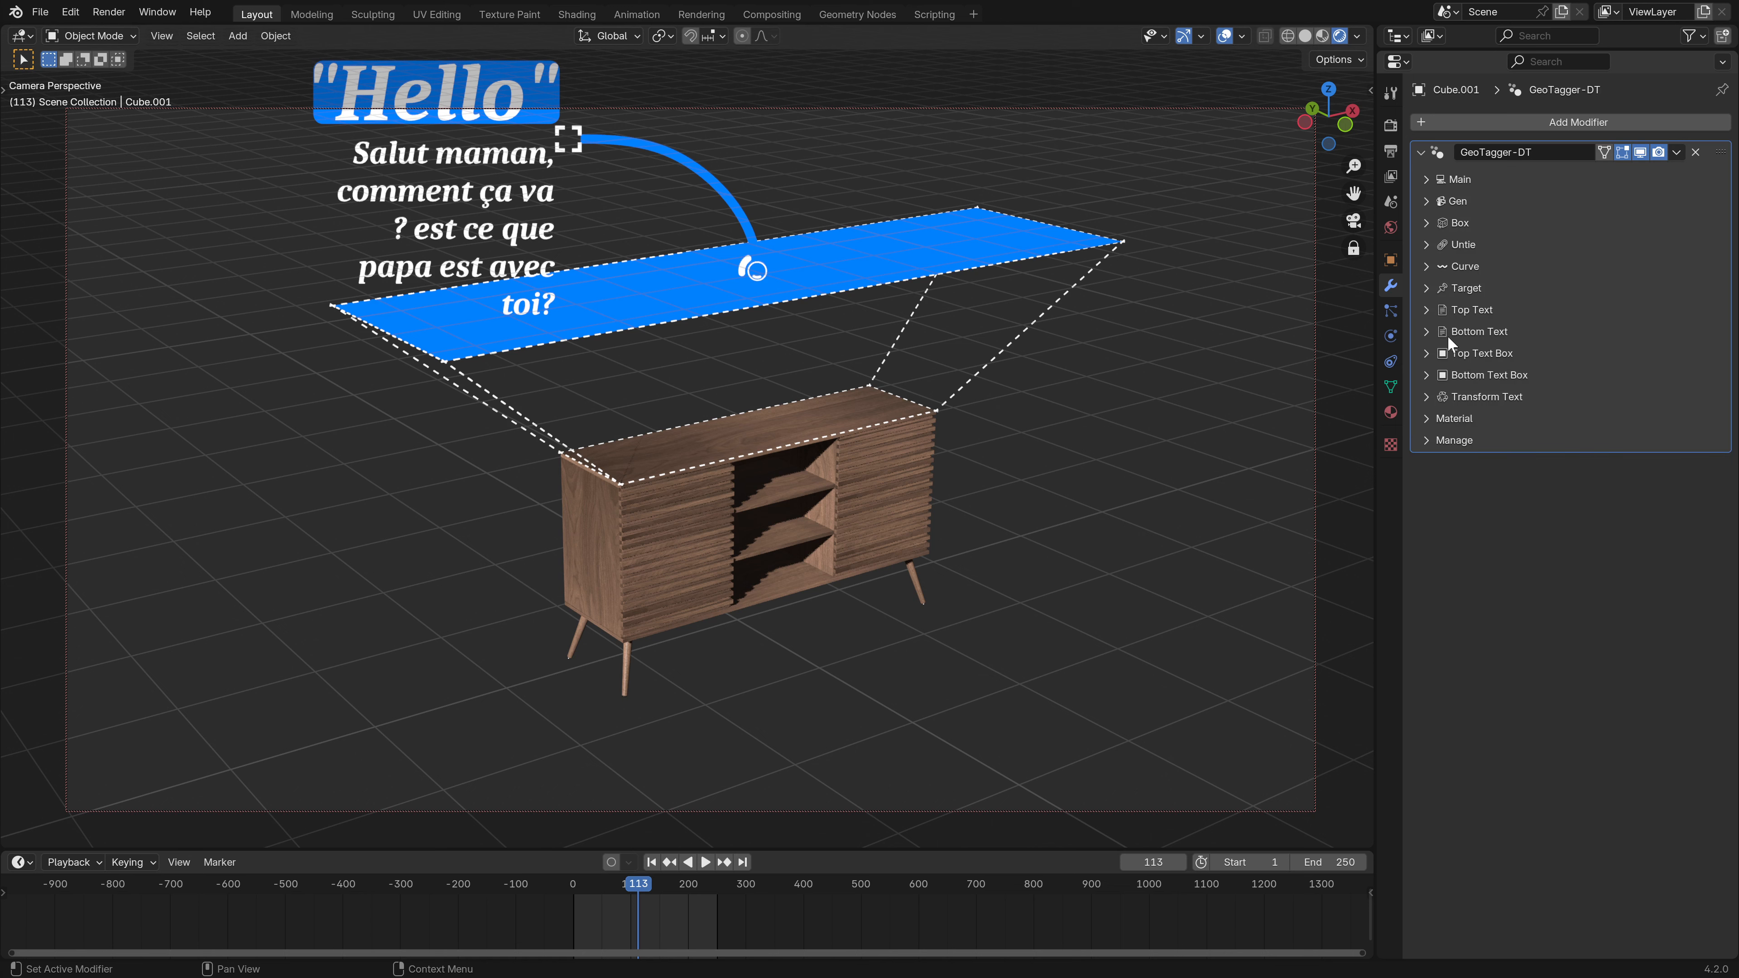
left_click(1432, 244)
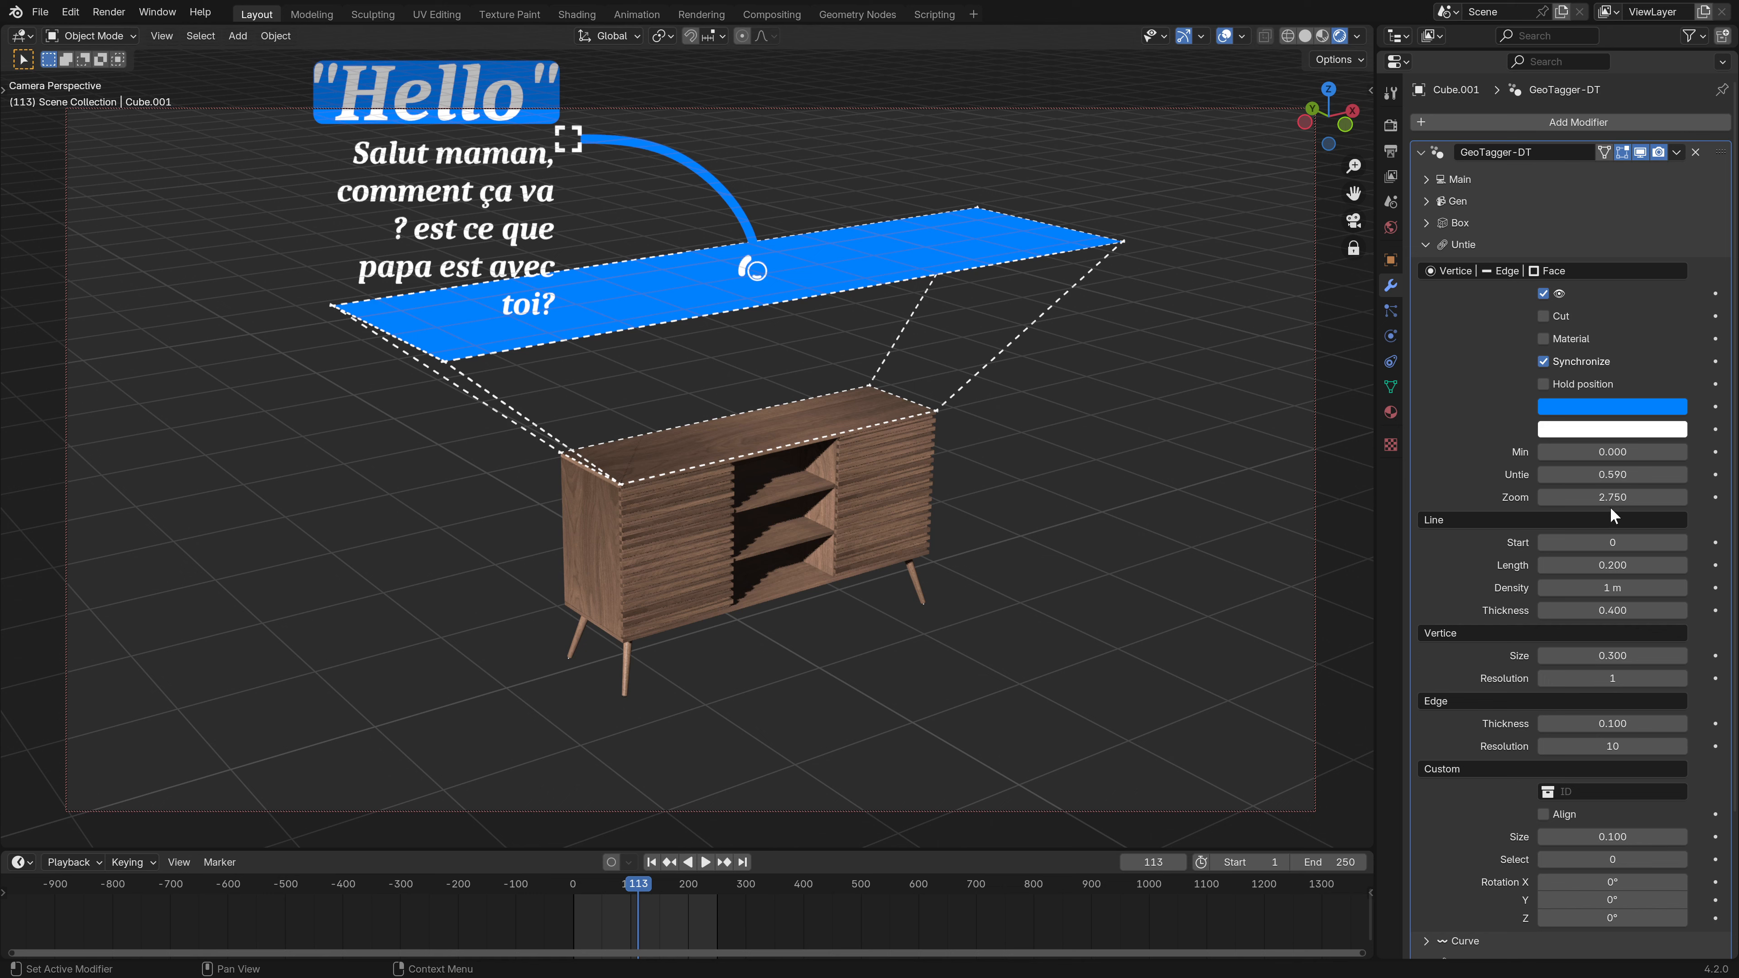
key("BackSpace")
key("BackSpace")
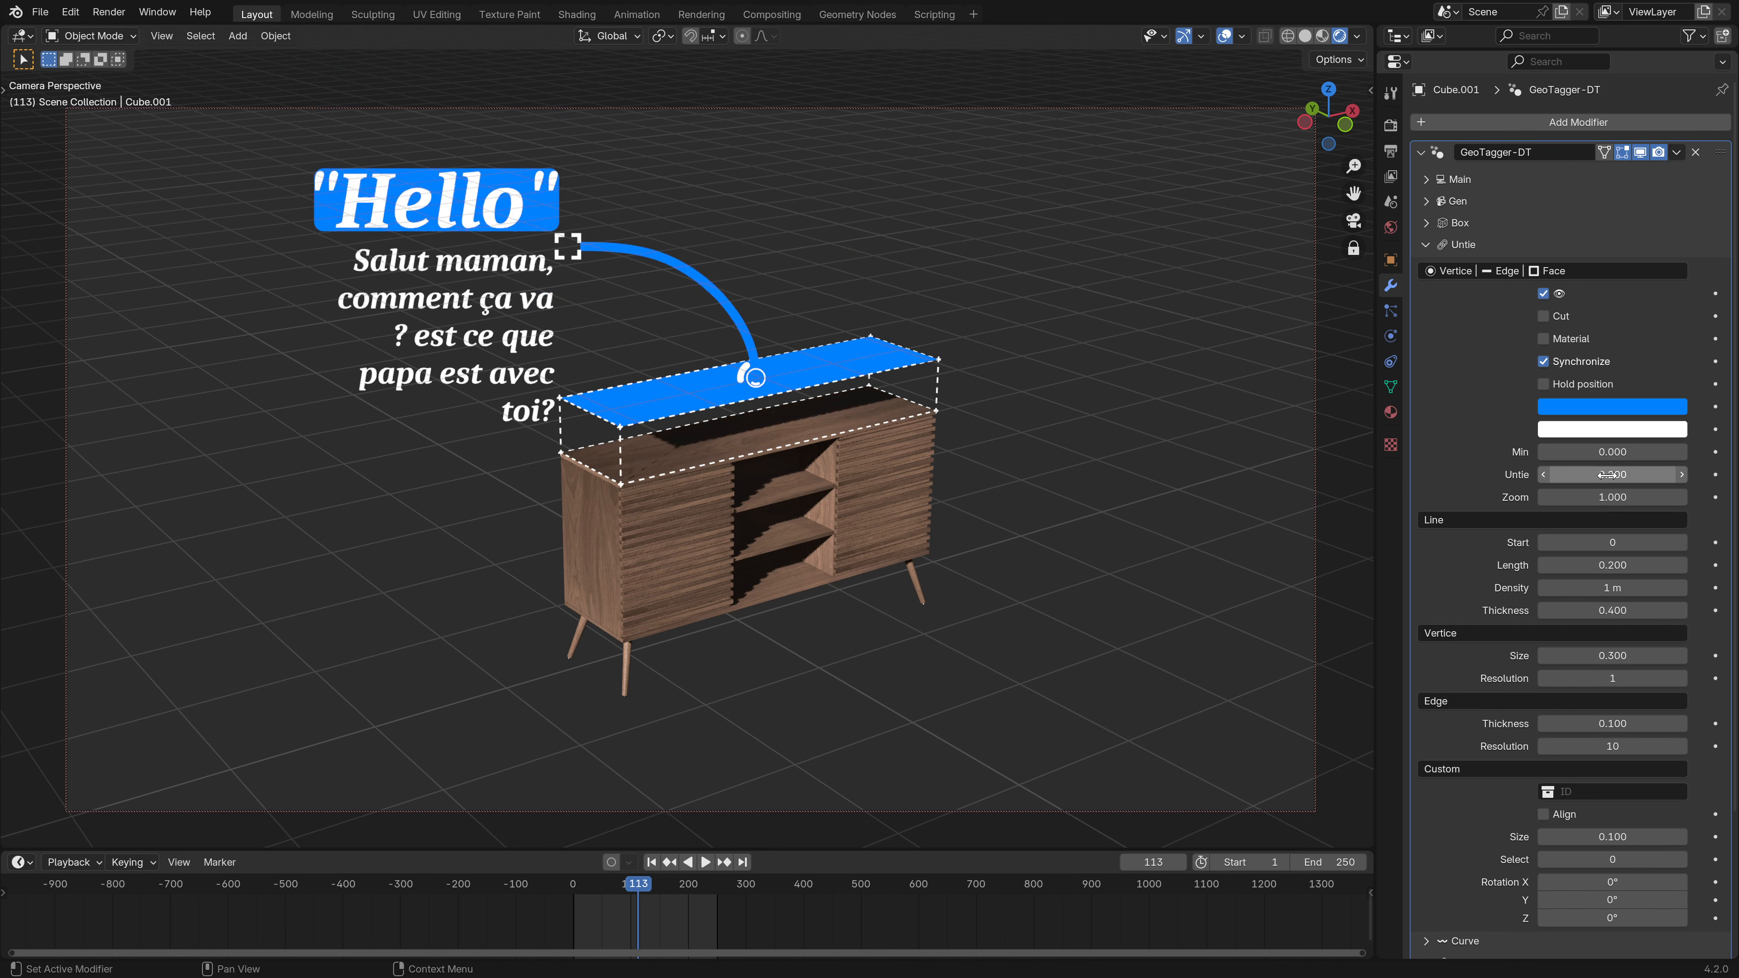
left_click_drag(1611, 475, 1633, 474)
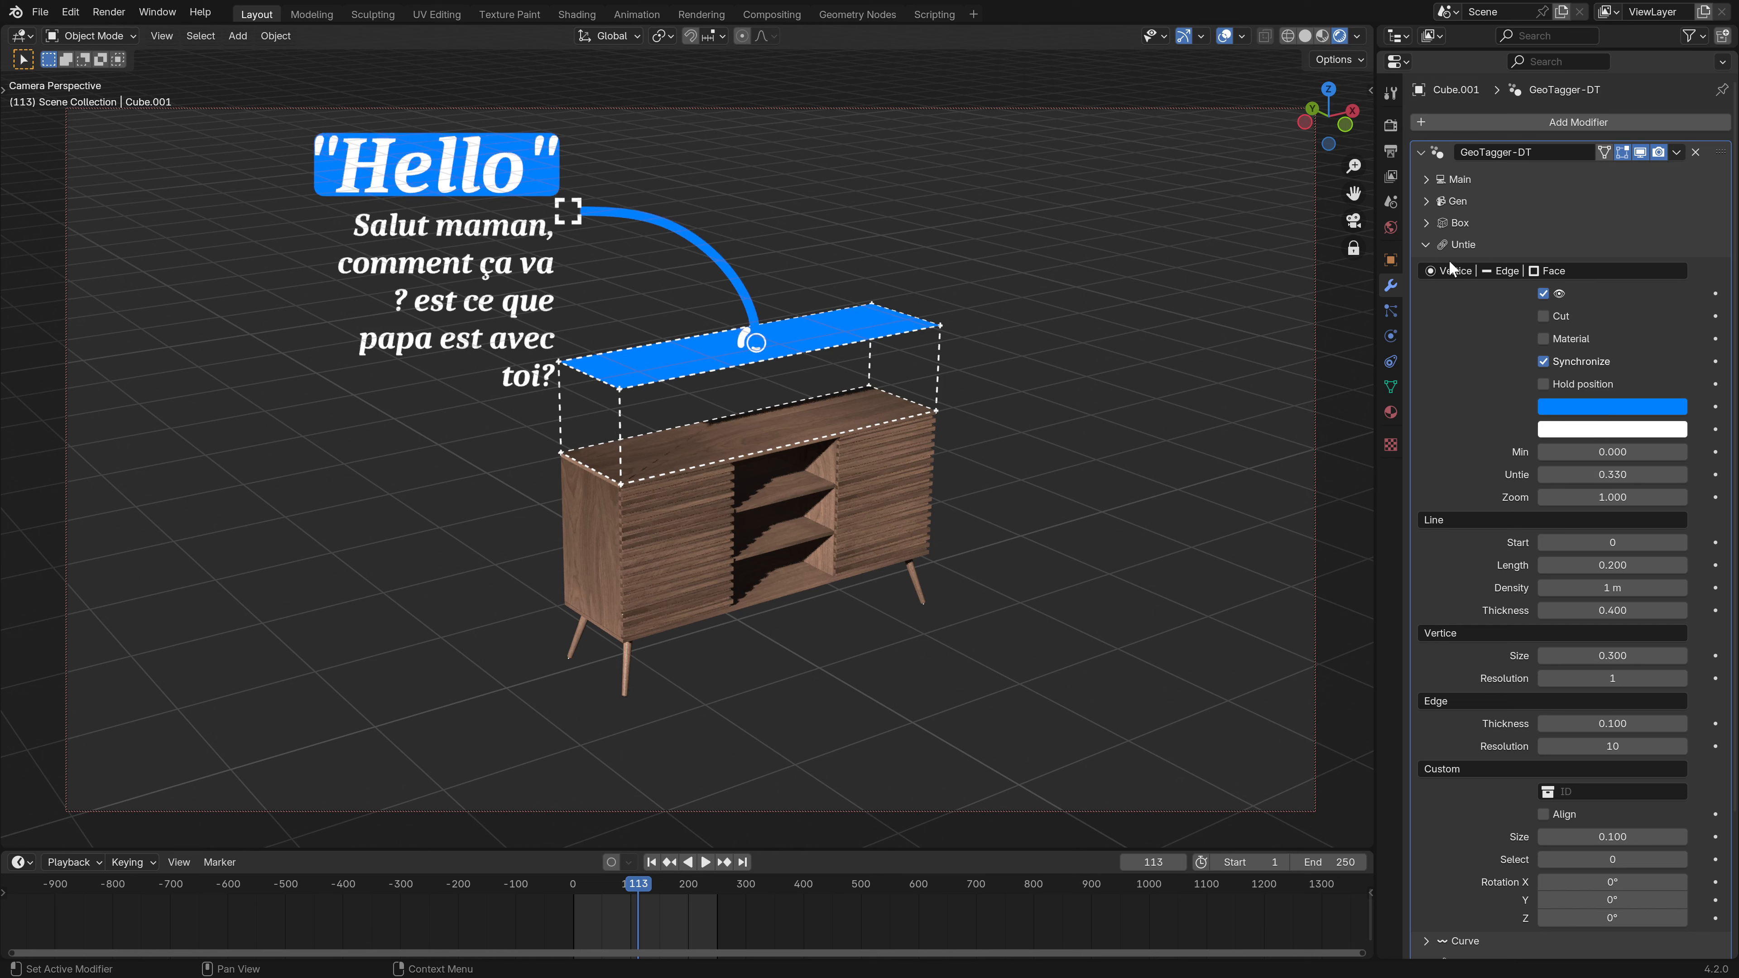
- Assign the Target collection as the custom untie shape and set Select to 3
scroll(1621, 767, "down", 5)
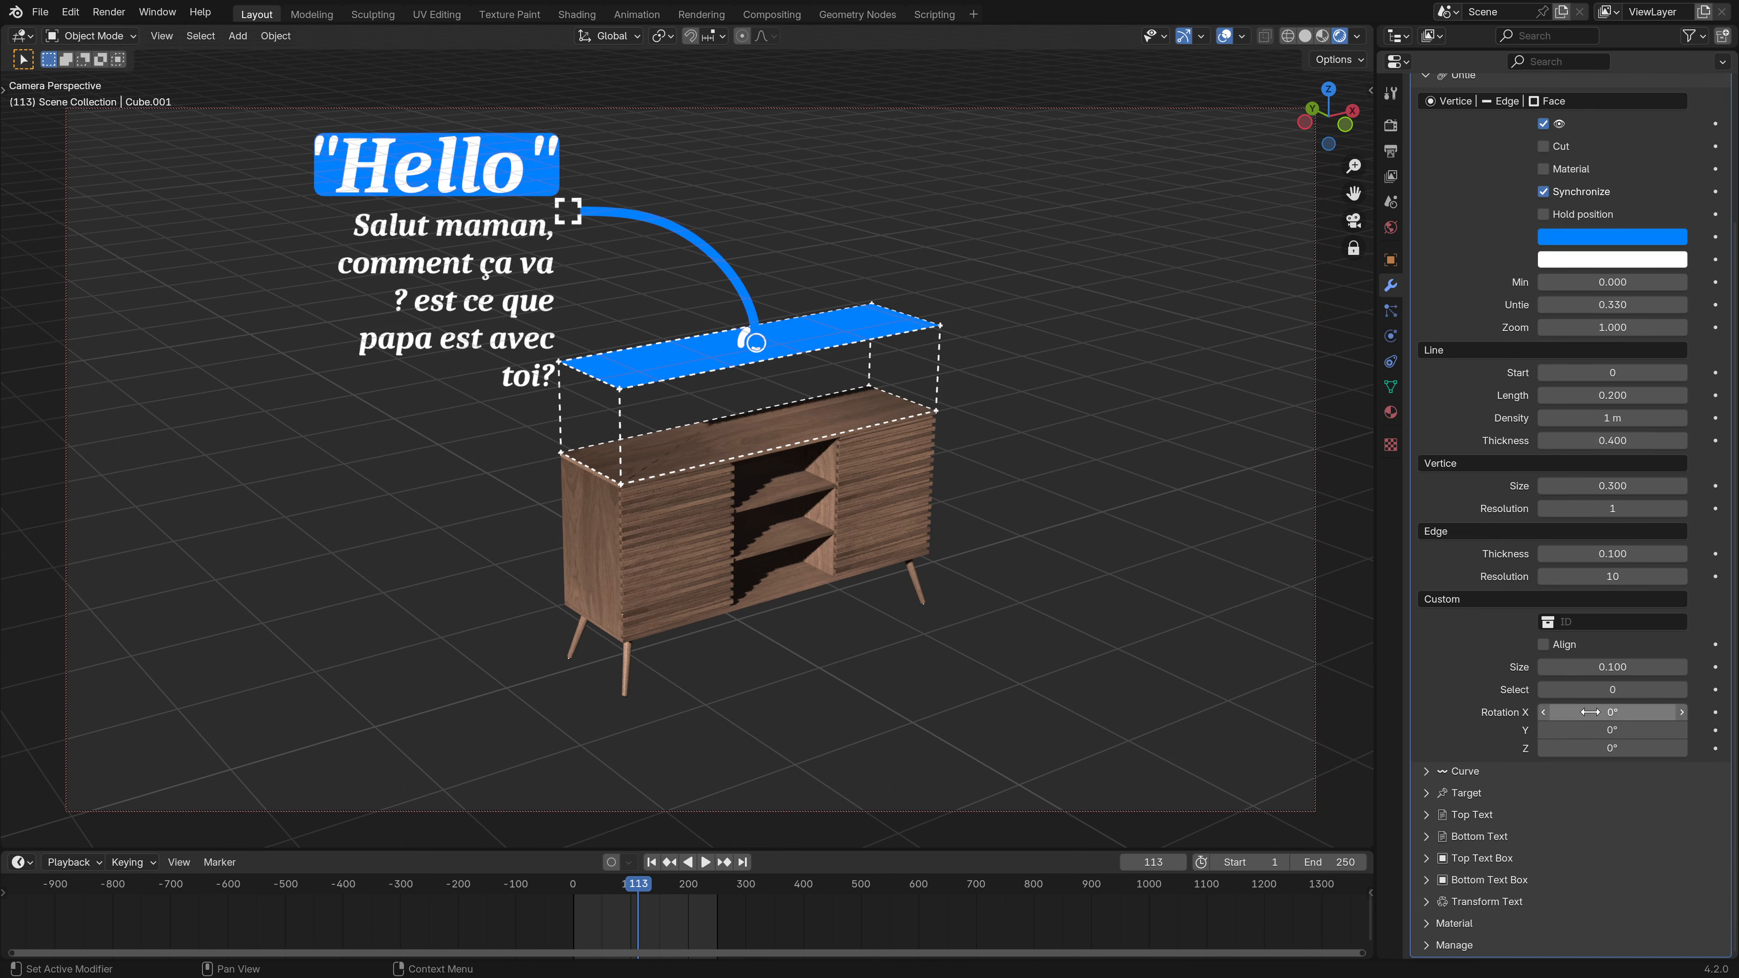
left_click(1564, 621)
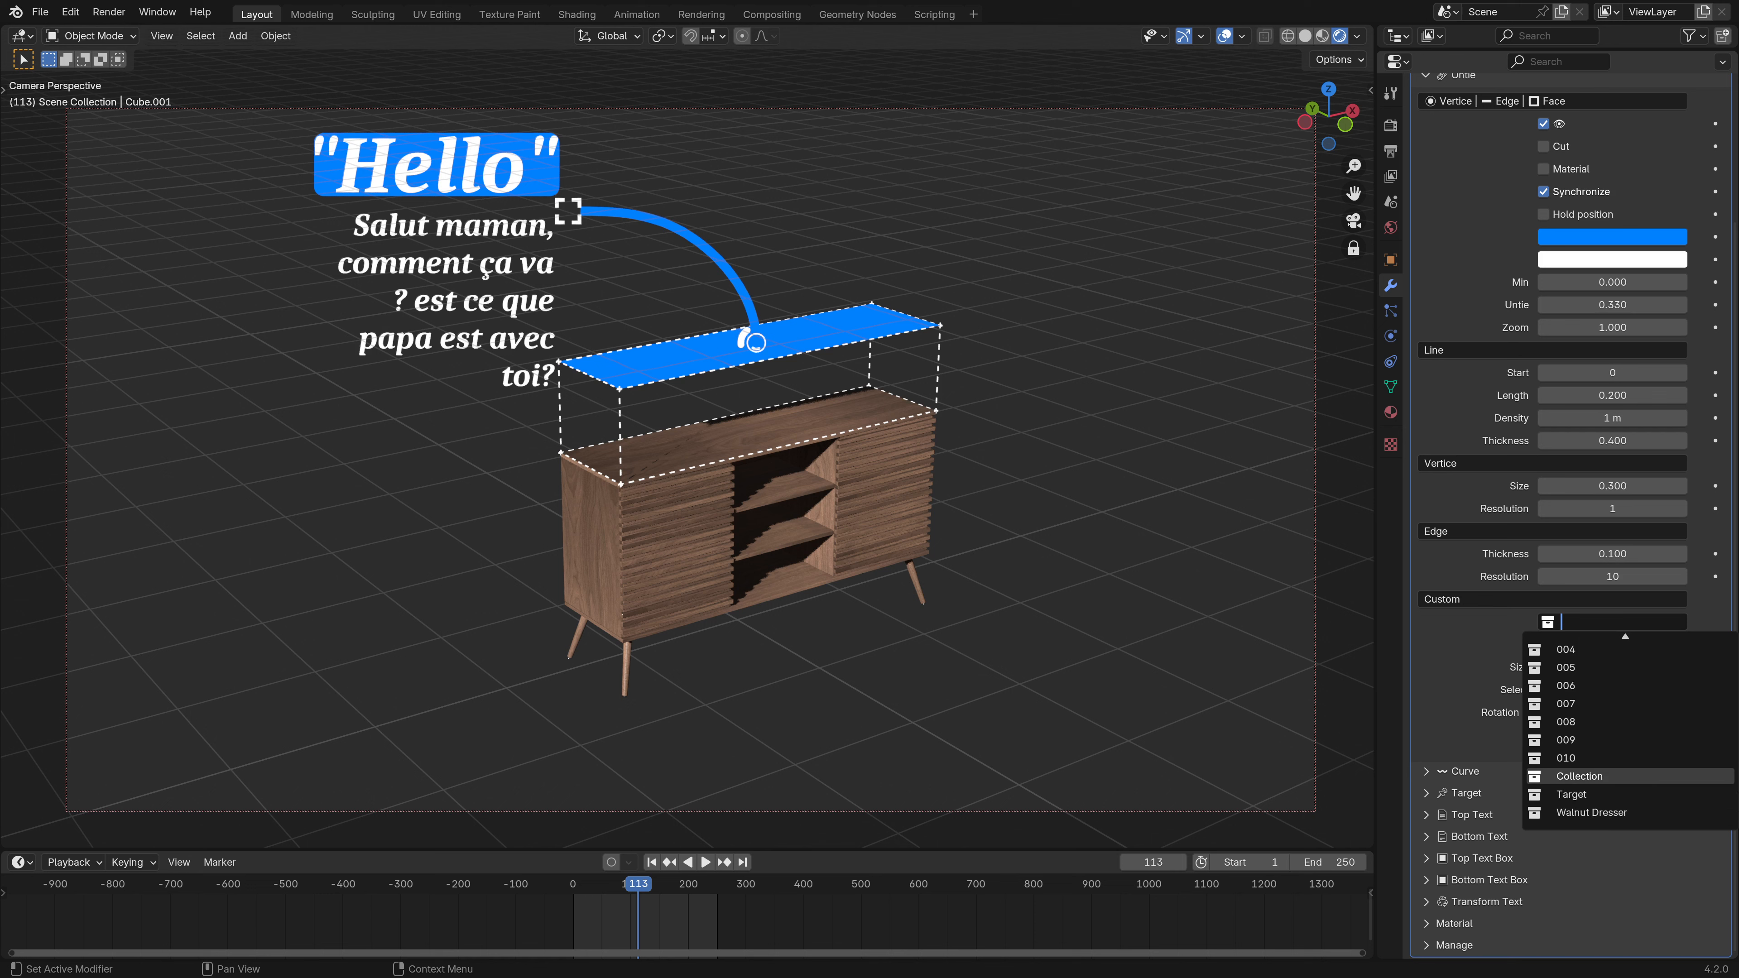
left_click(1572, 794)
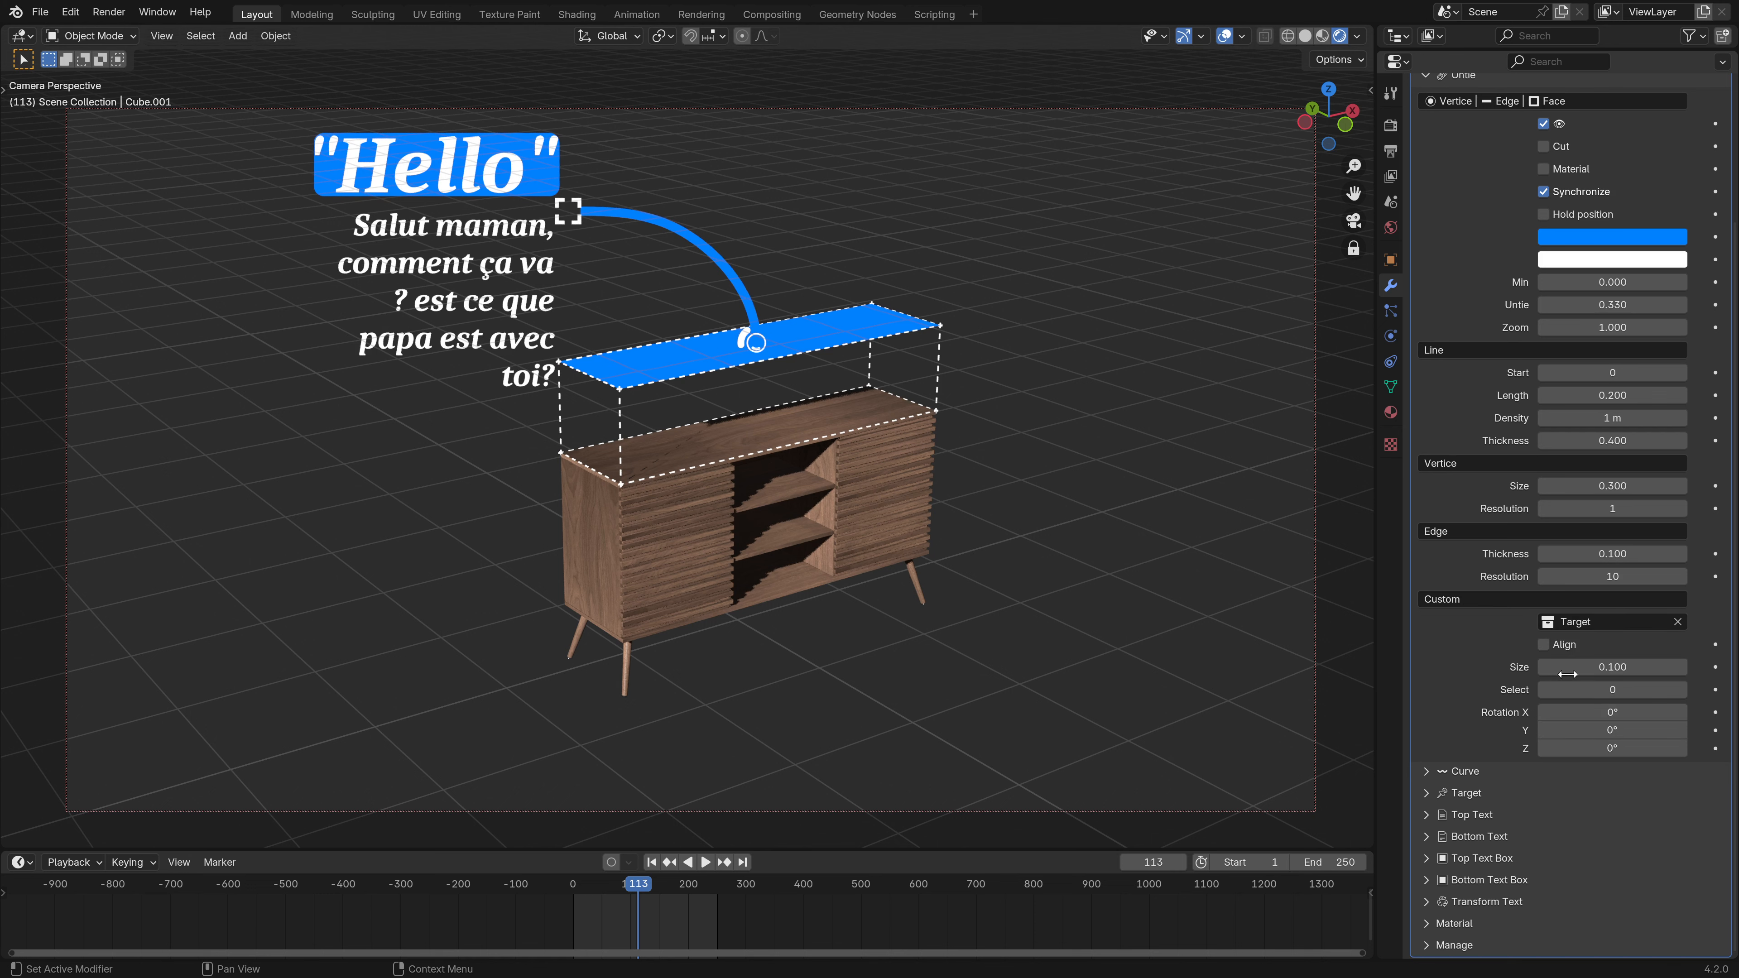
left_click(1682, 689)
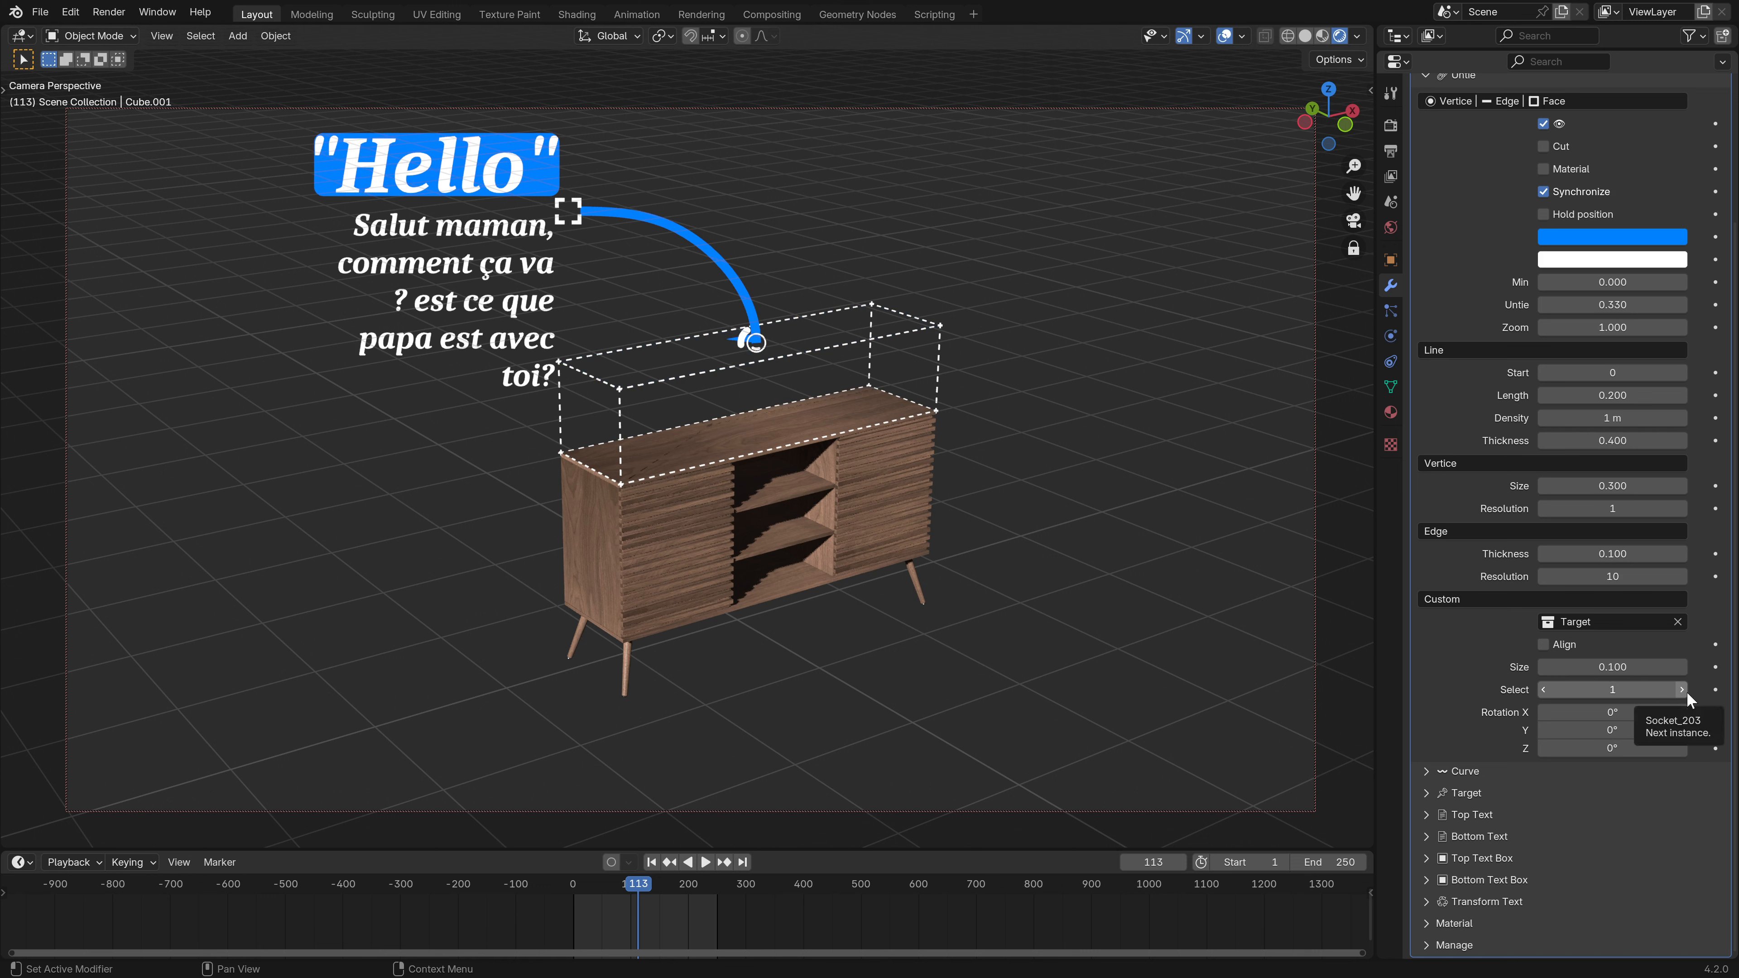
left_click(1682, 690)
left_click(1682, 690)
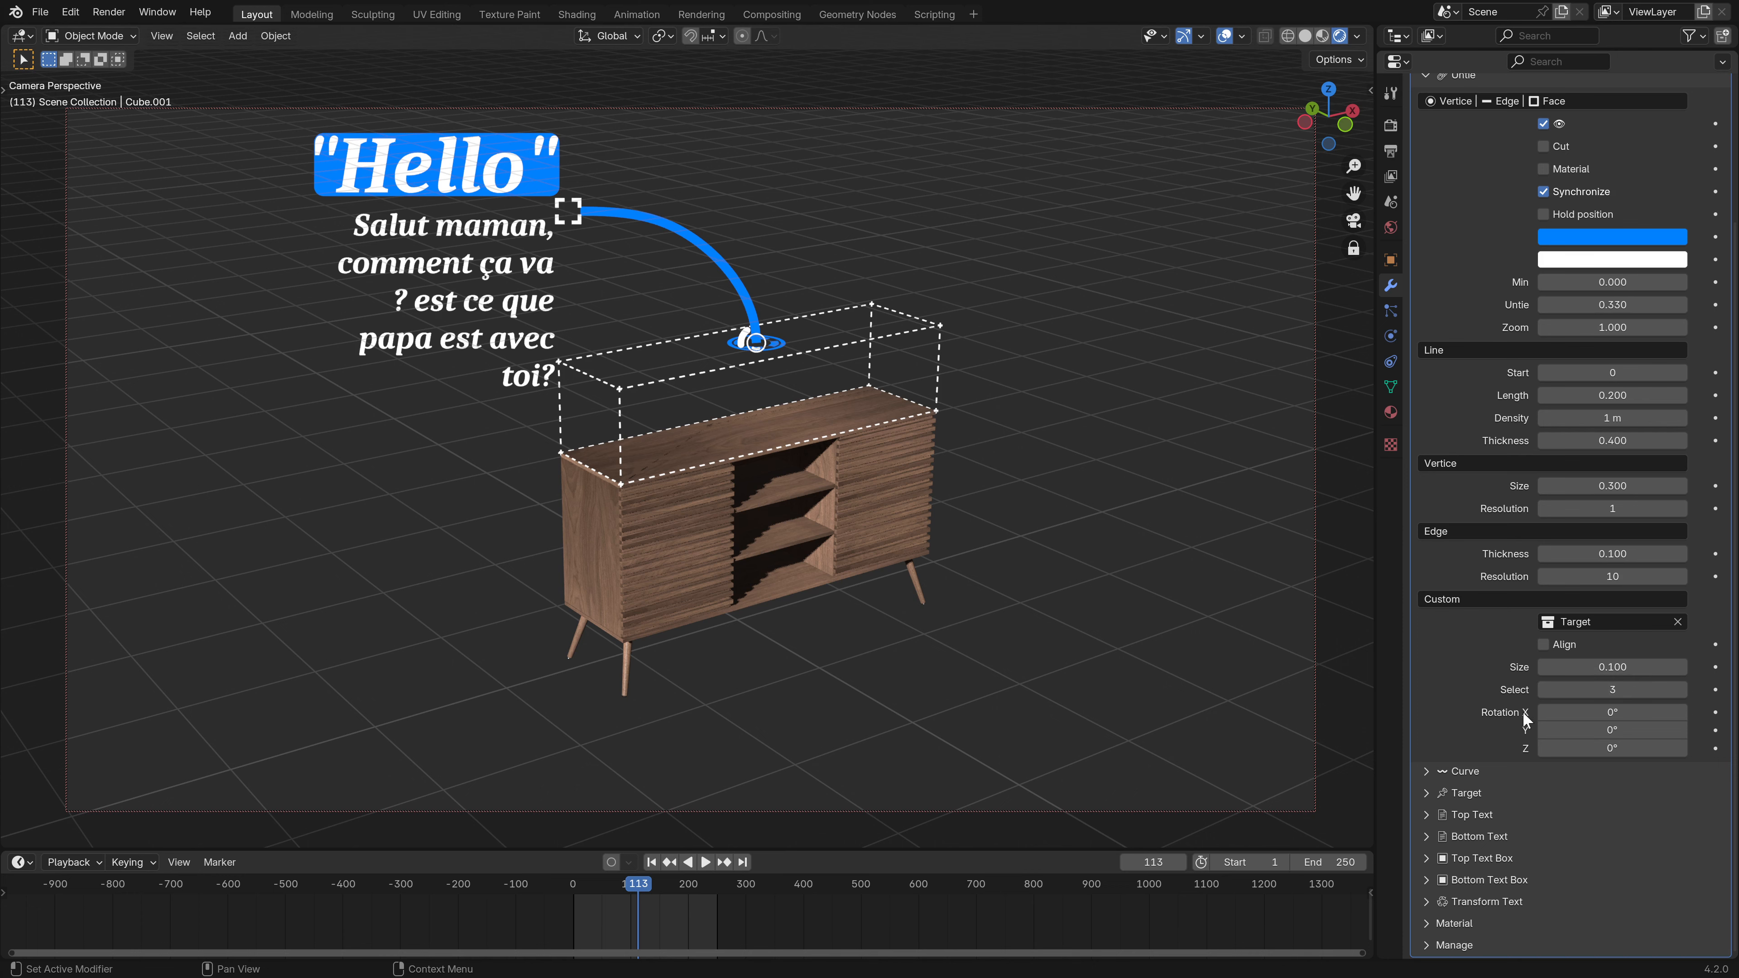
- Enlarge the custom target shape above the dresser by setting its Size to 0.370
scroll(796, 400, "up", 4)
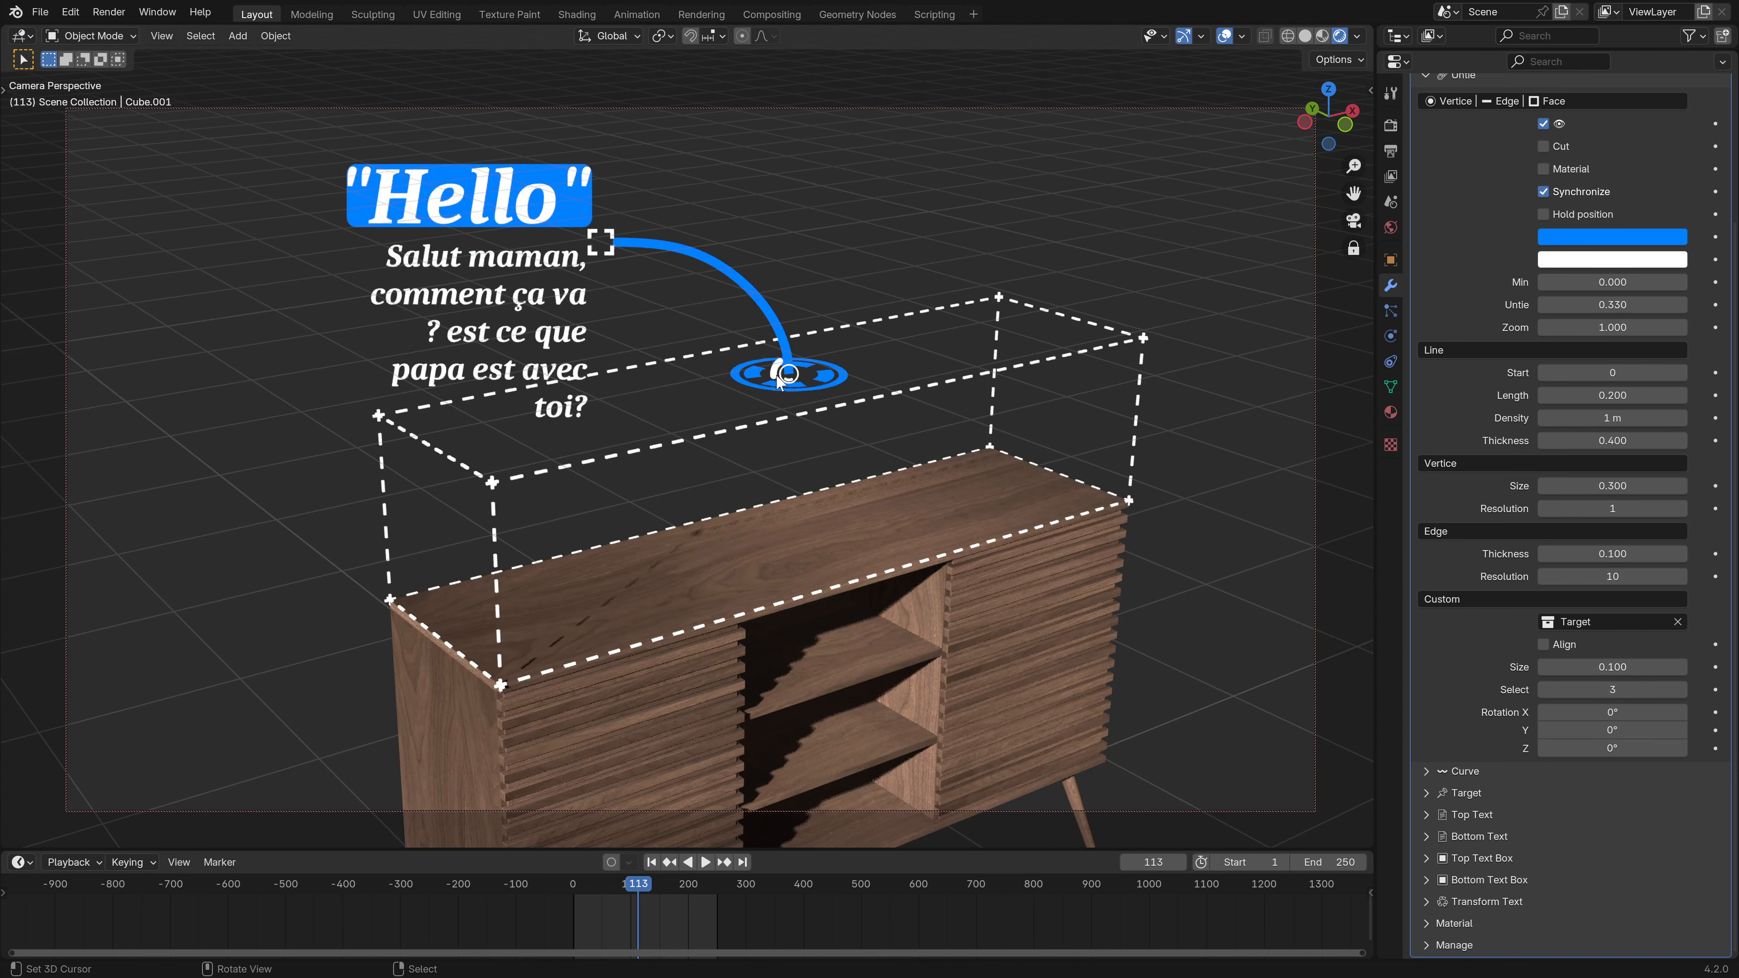
scroll(784, 387, "up", 3)
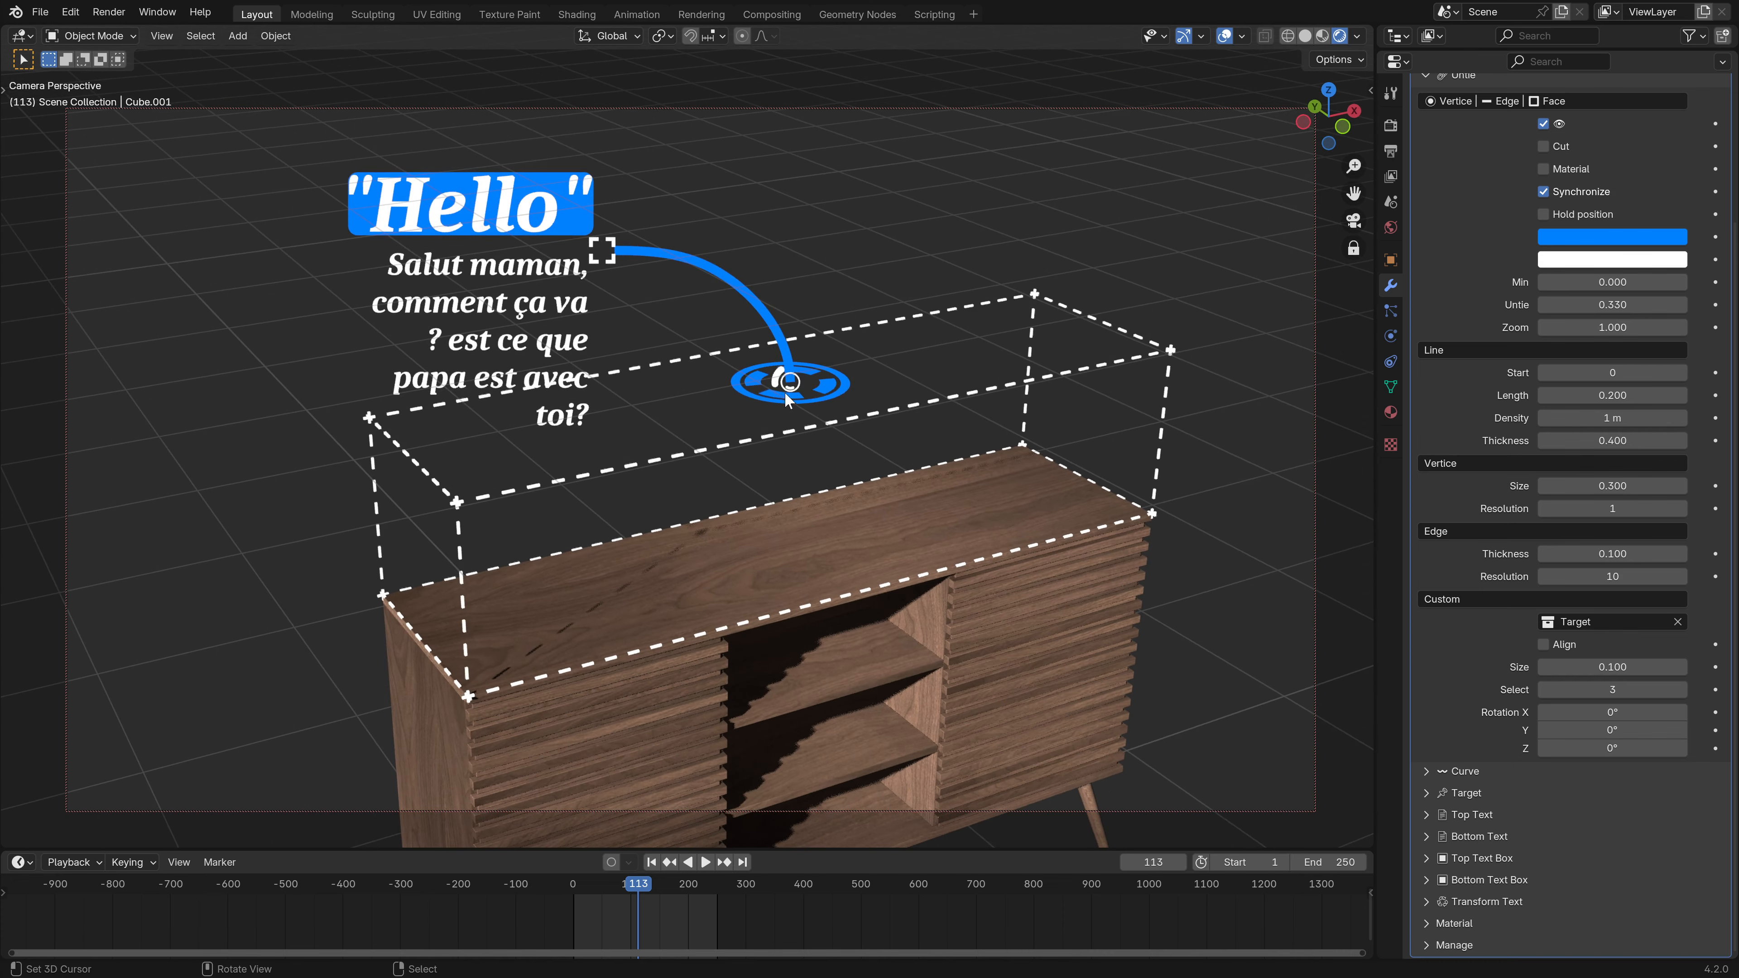
mouse_move(1619, 667)
left_mouse_down()
mouse_move(1664, 667)
mouse_move(1643, 667)
left_mouse_up()
mouse_move(1612, 327)
left_mouse_down()
mouse_move(1671, 327)
mouse_move(1612, 327)
left_mouse_up()
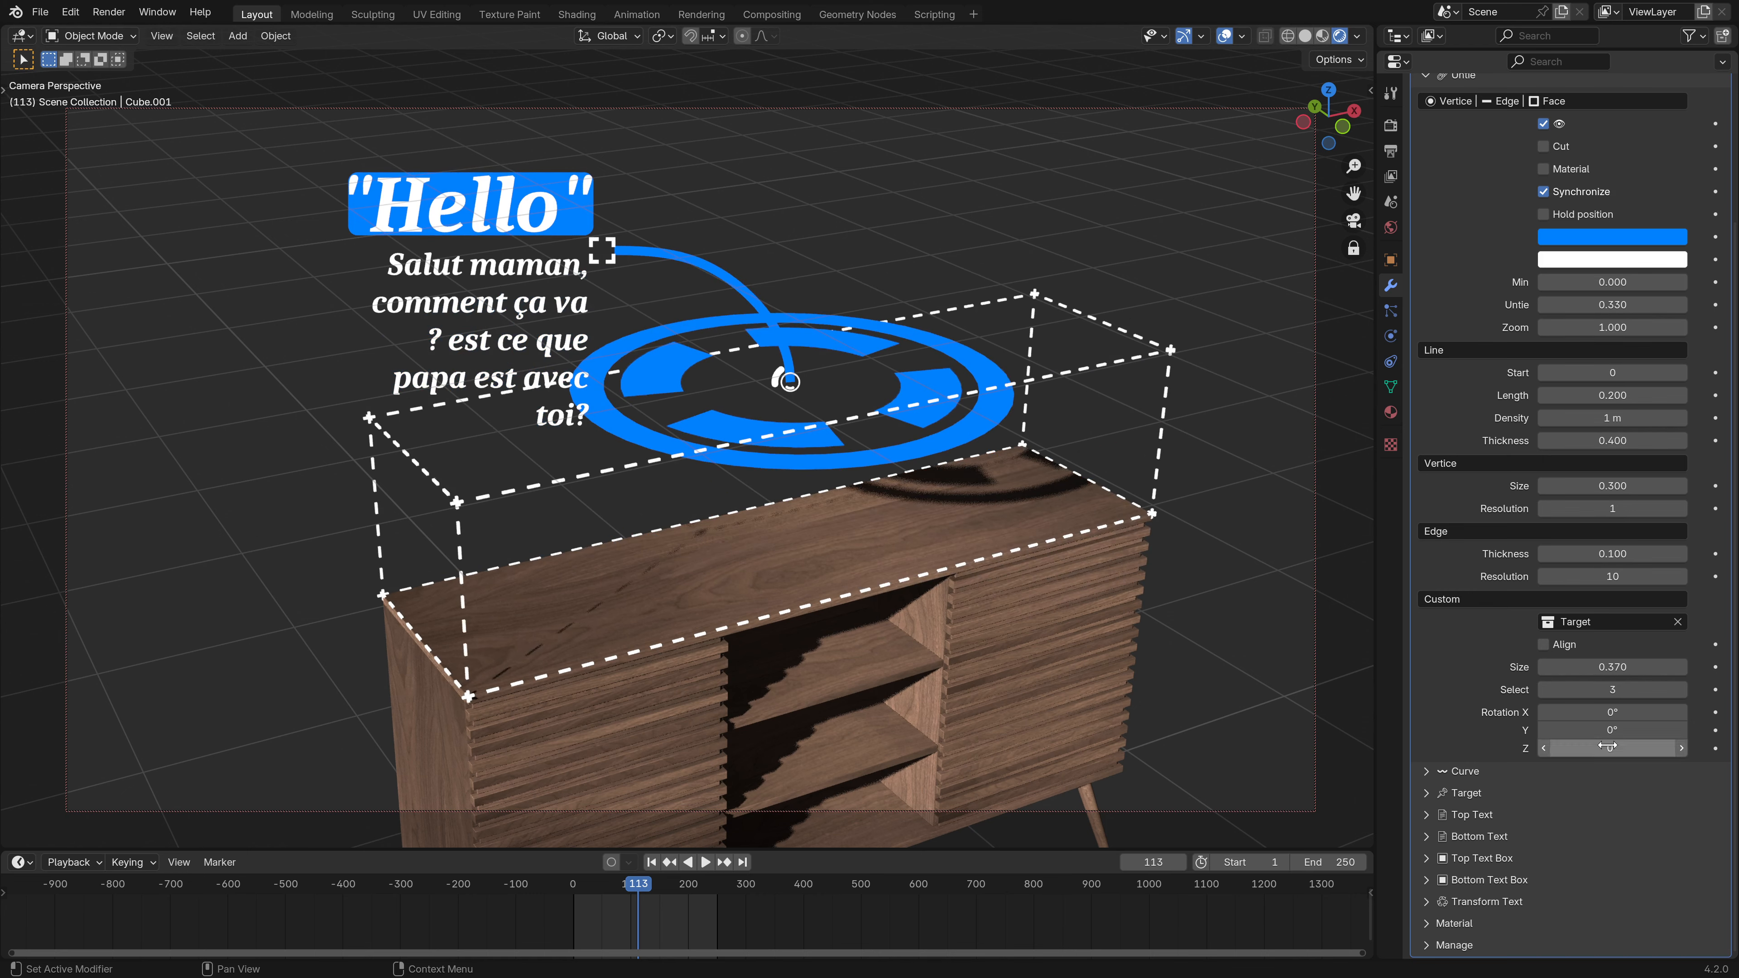
- Enable Align for the custom Target shape and set its X rotation to 90°
left_click(1545, 643)
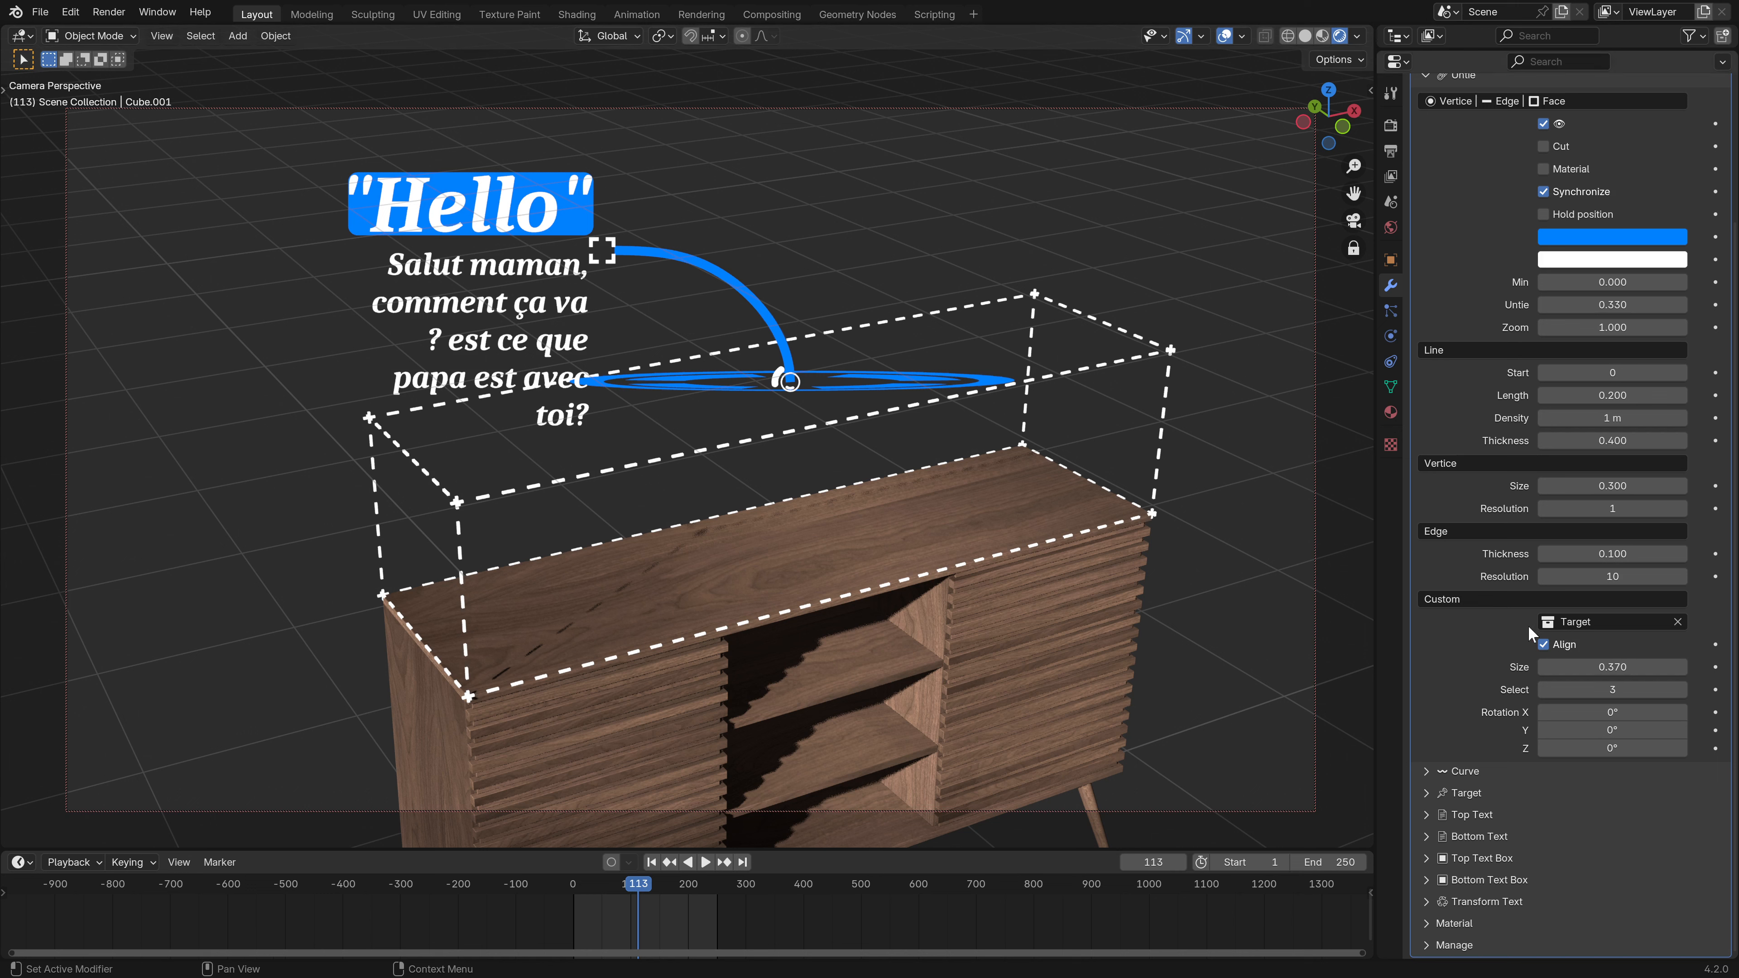
left_click(1618, 710)
type("90")
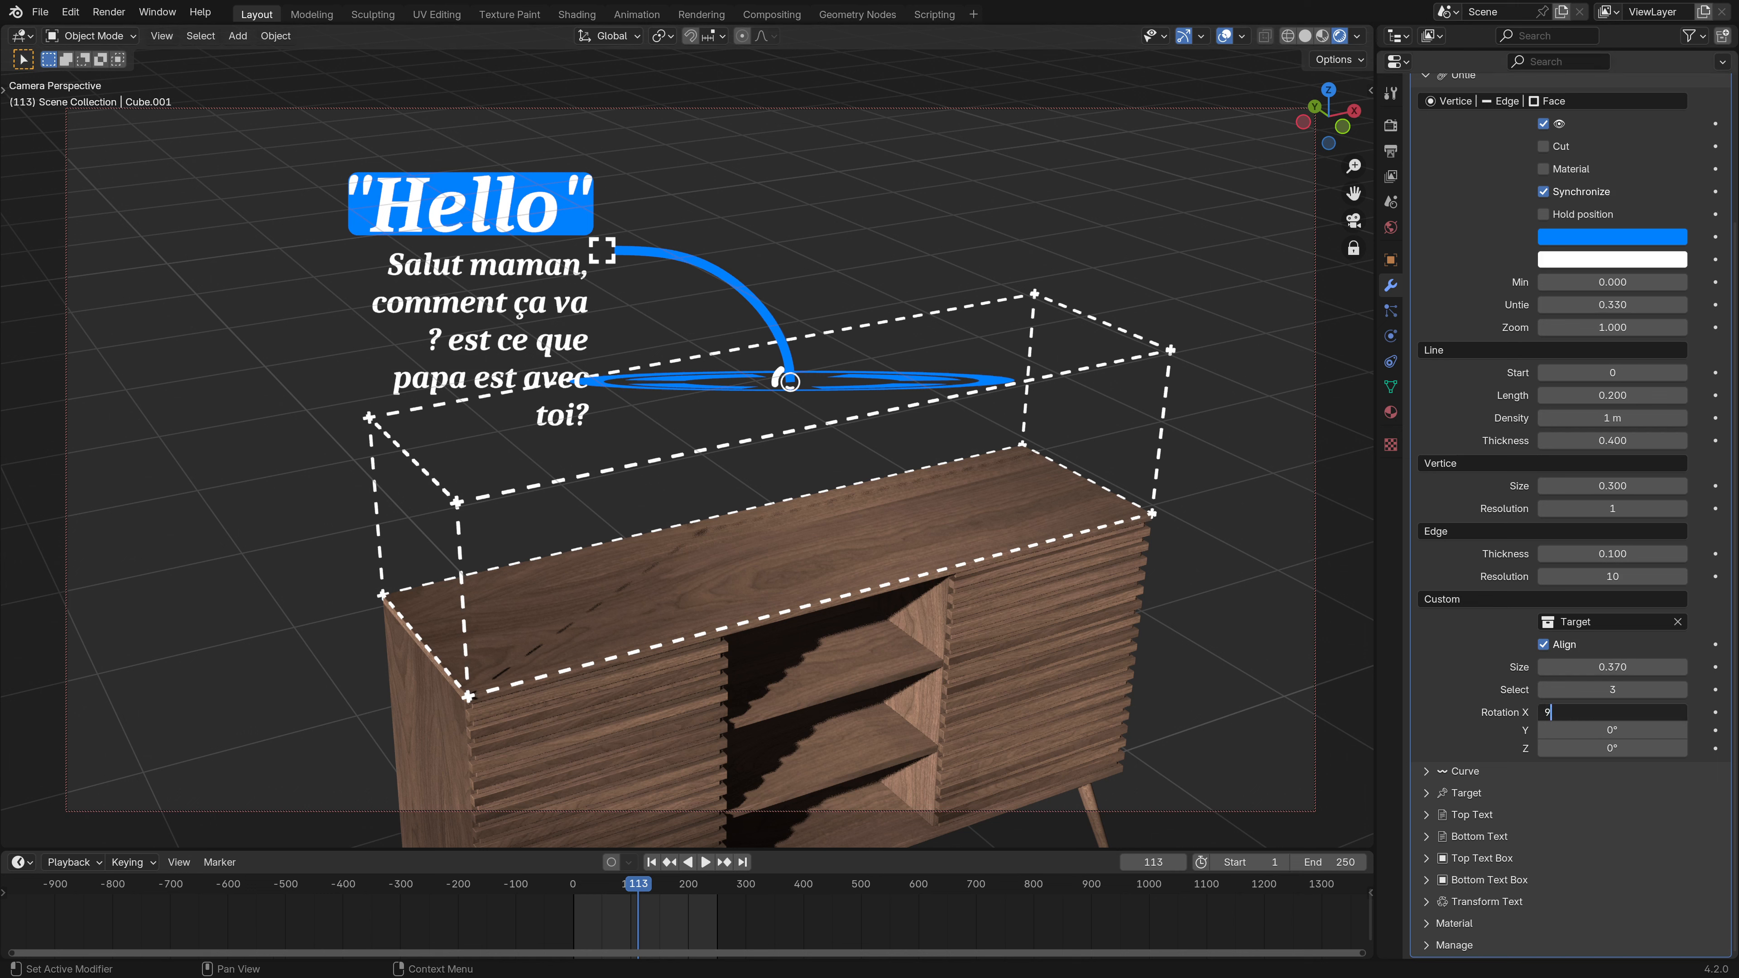
key("Return")
scroll(889, 447, "down", 3)
scroll(926, 473, "up", 1)
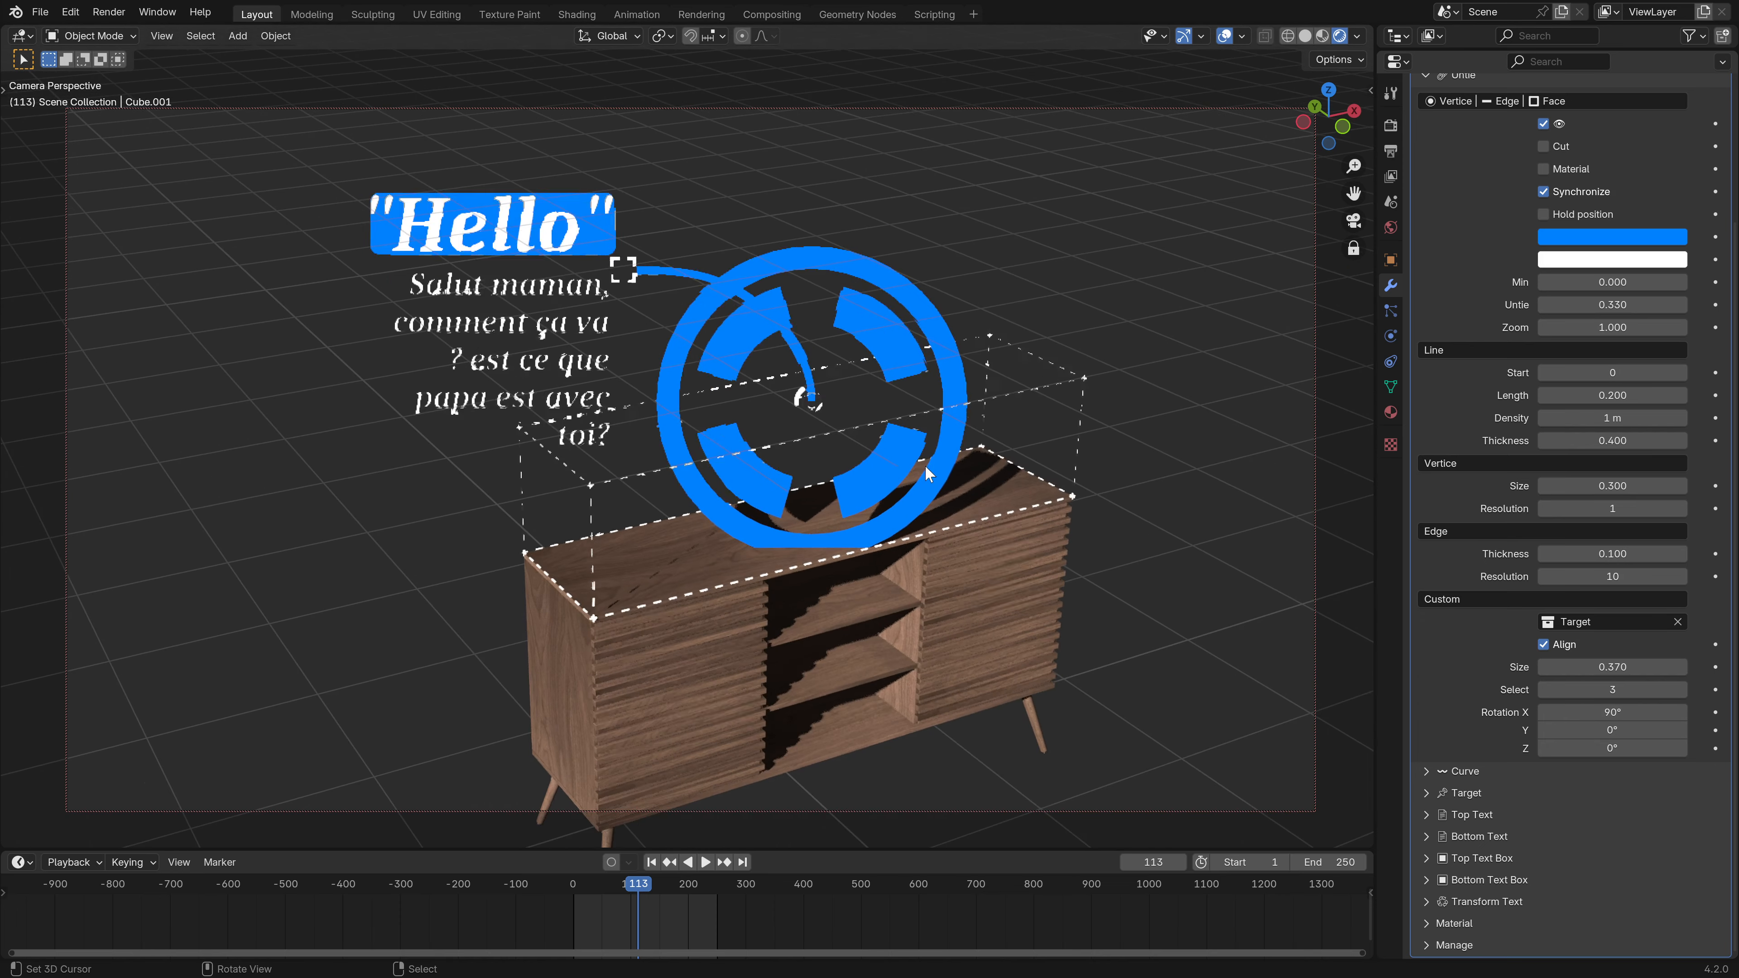
- Set the custom shape's Select to 5 and enable the Material option in the Untie settings
left_click(1683, 690)
left_click(1683, 690)
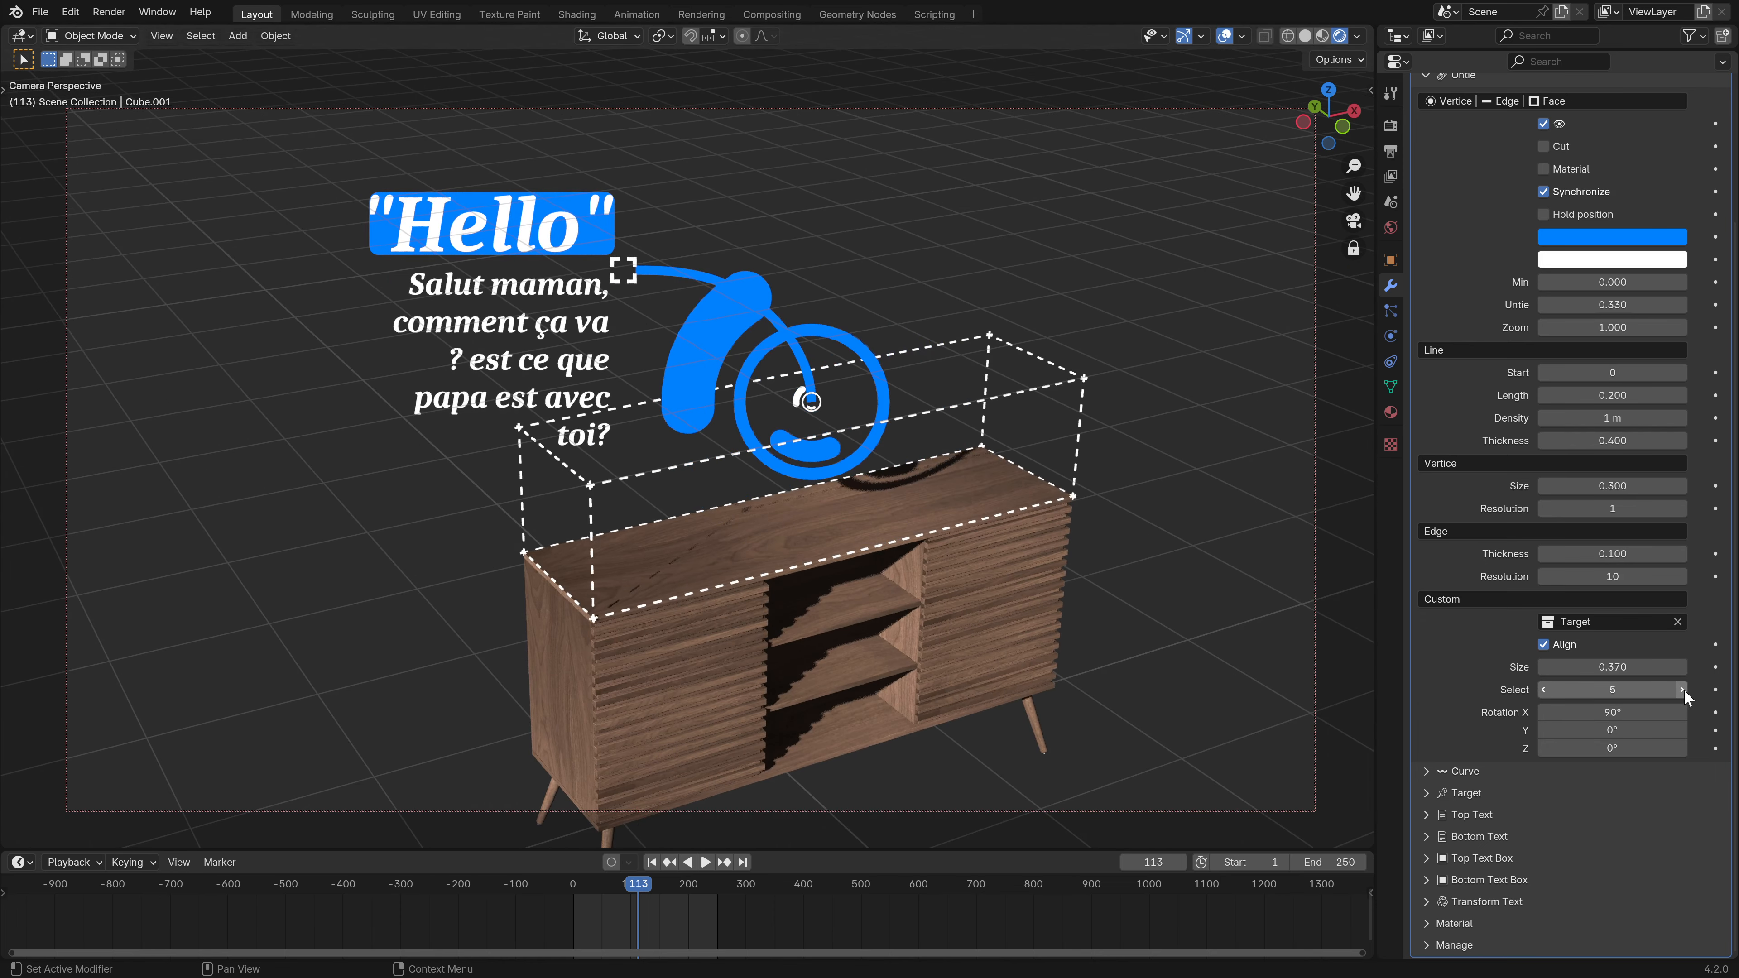
key("space")
key("Escape")
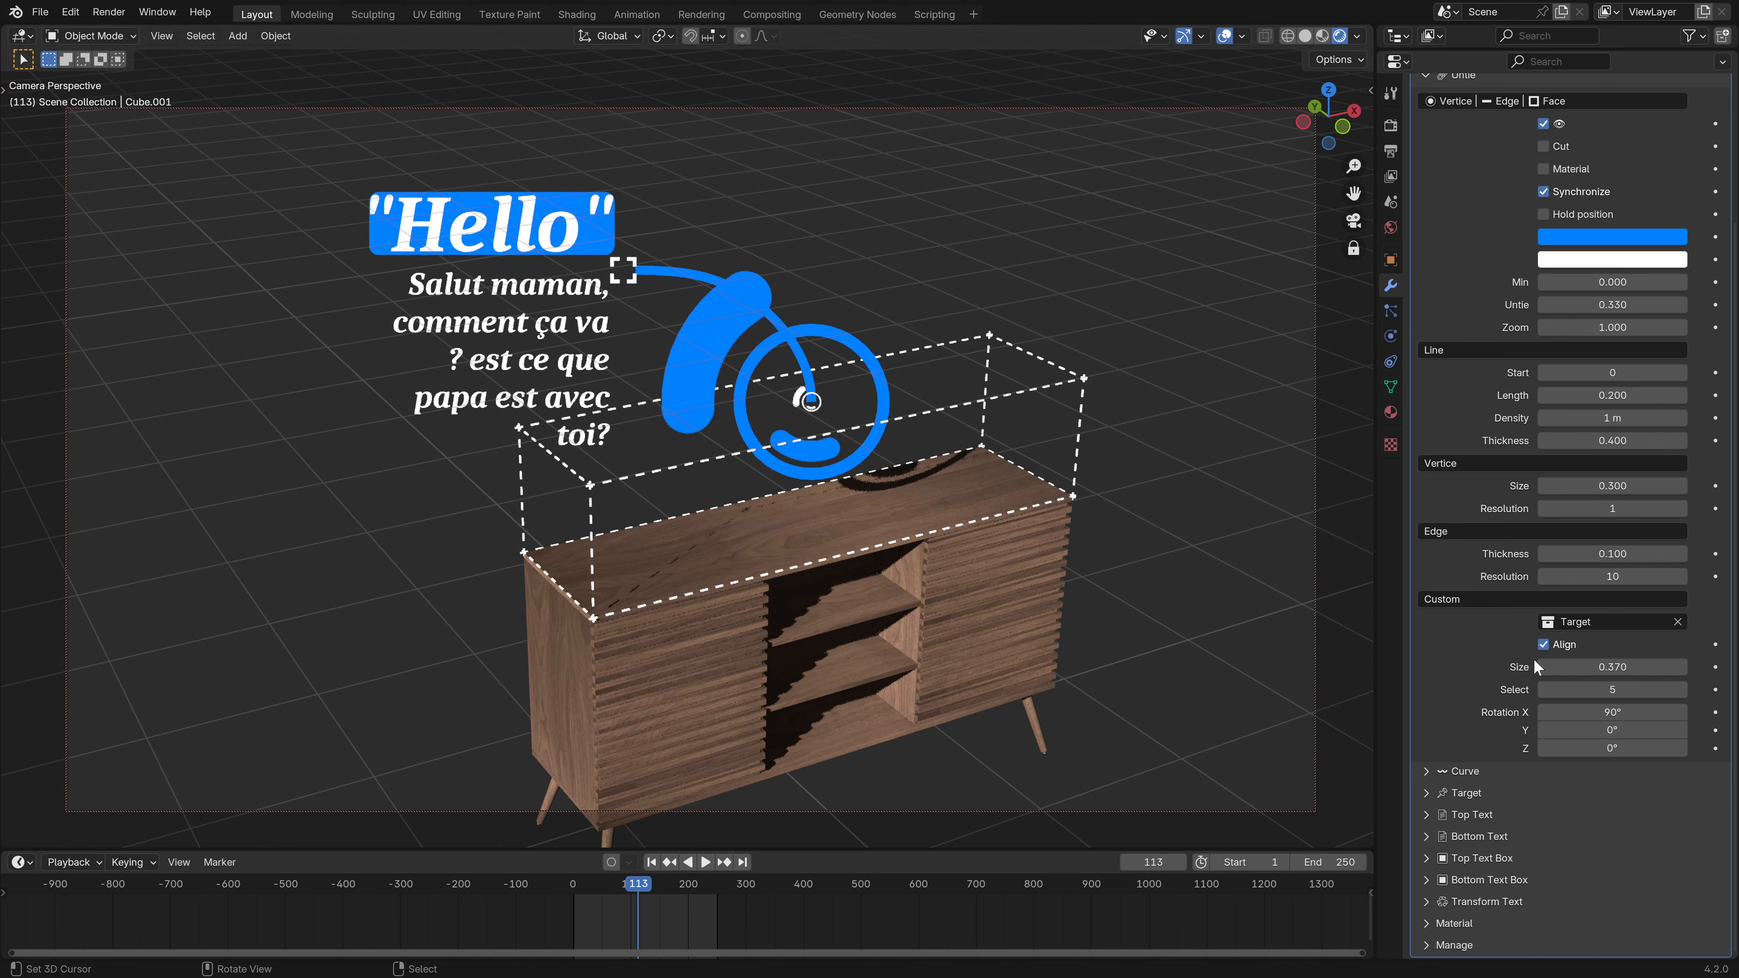
left_click(1543, 169)
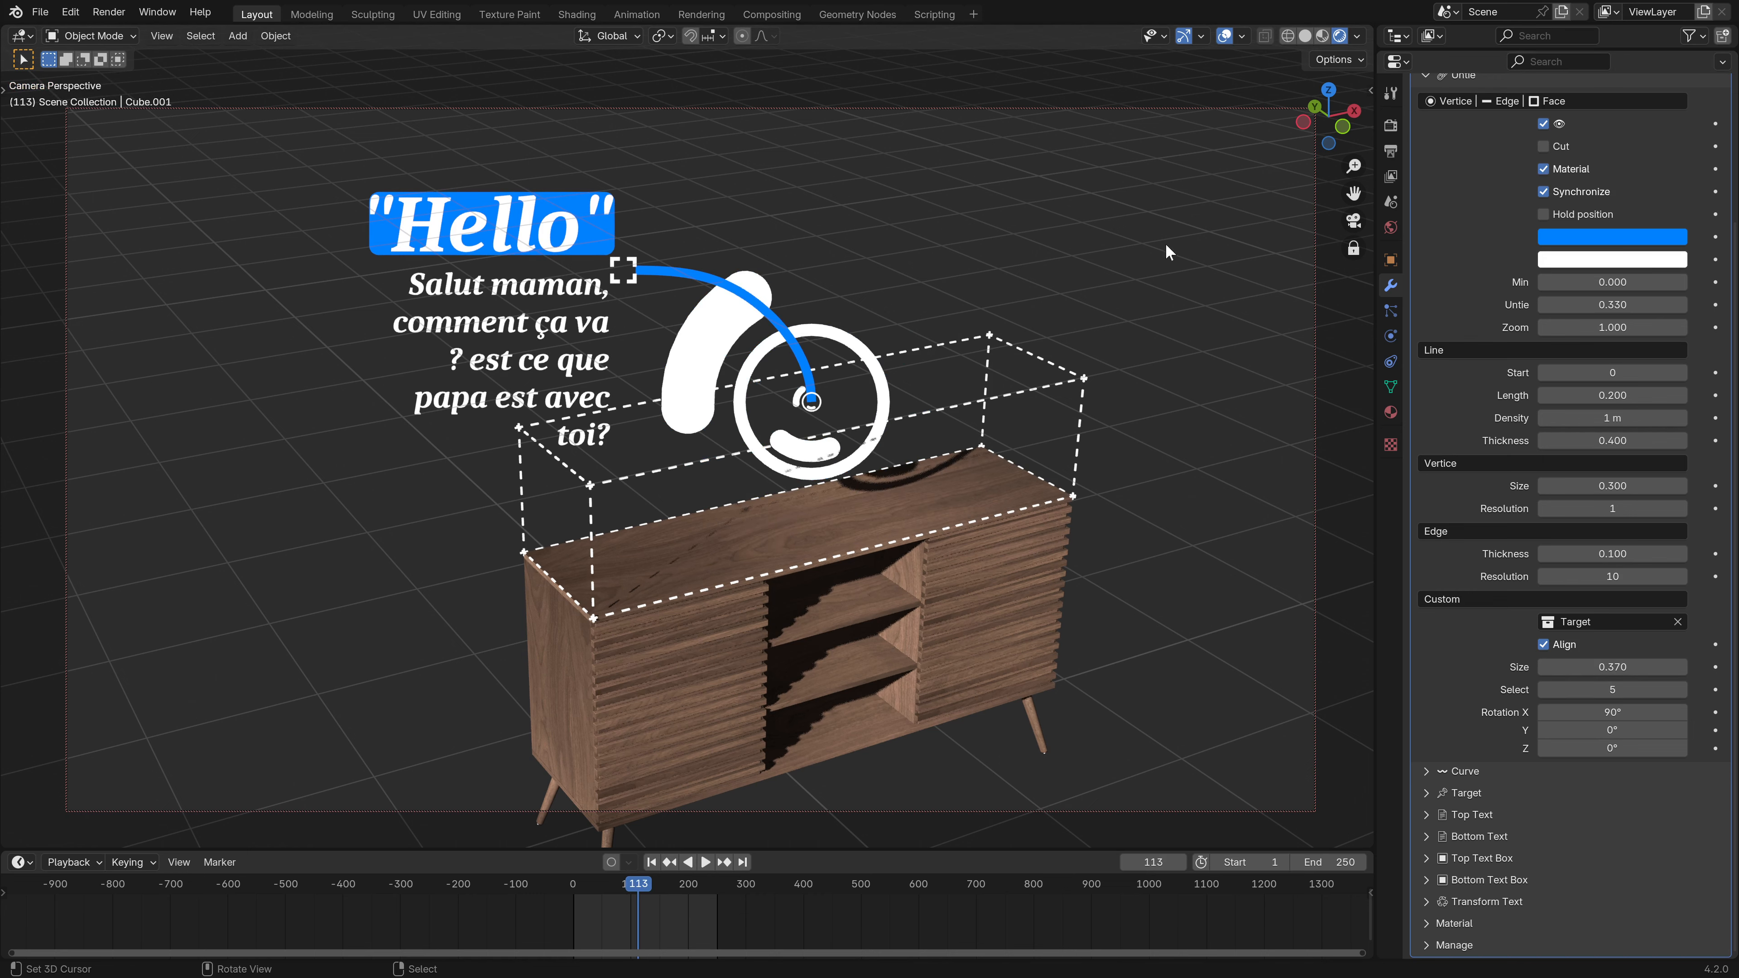
mouse_move(847, 448)
middle_mouse_down()
mouse_move(974, 450)
mouse_move(920, 396)
mouse_move(853, 438)
middle_mouse_up()
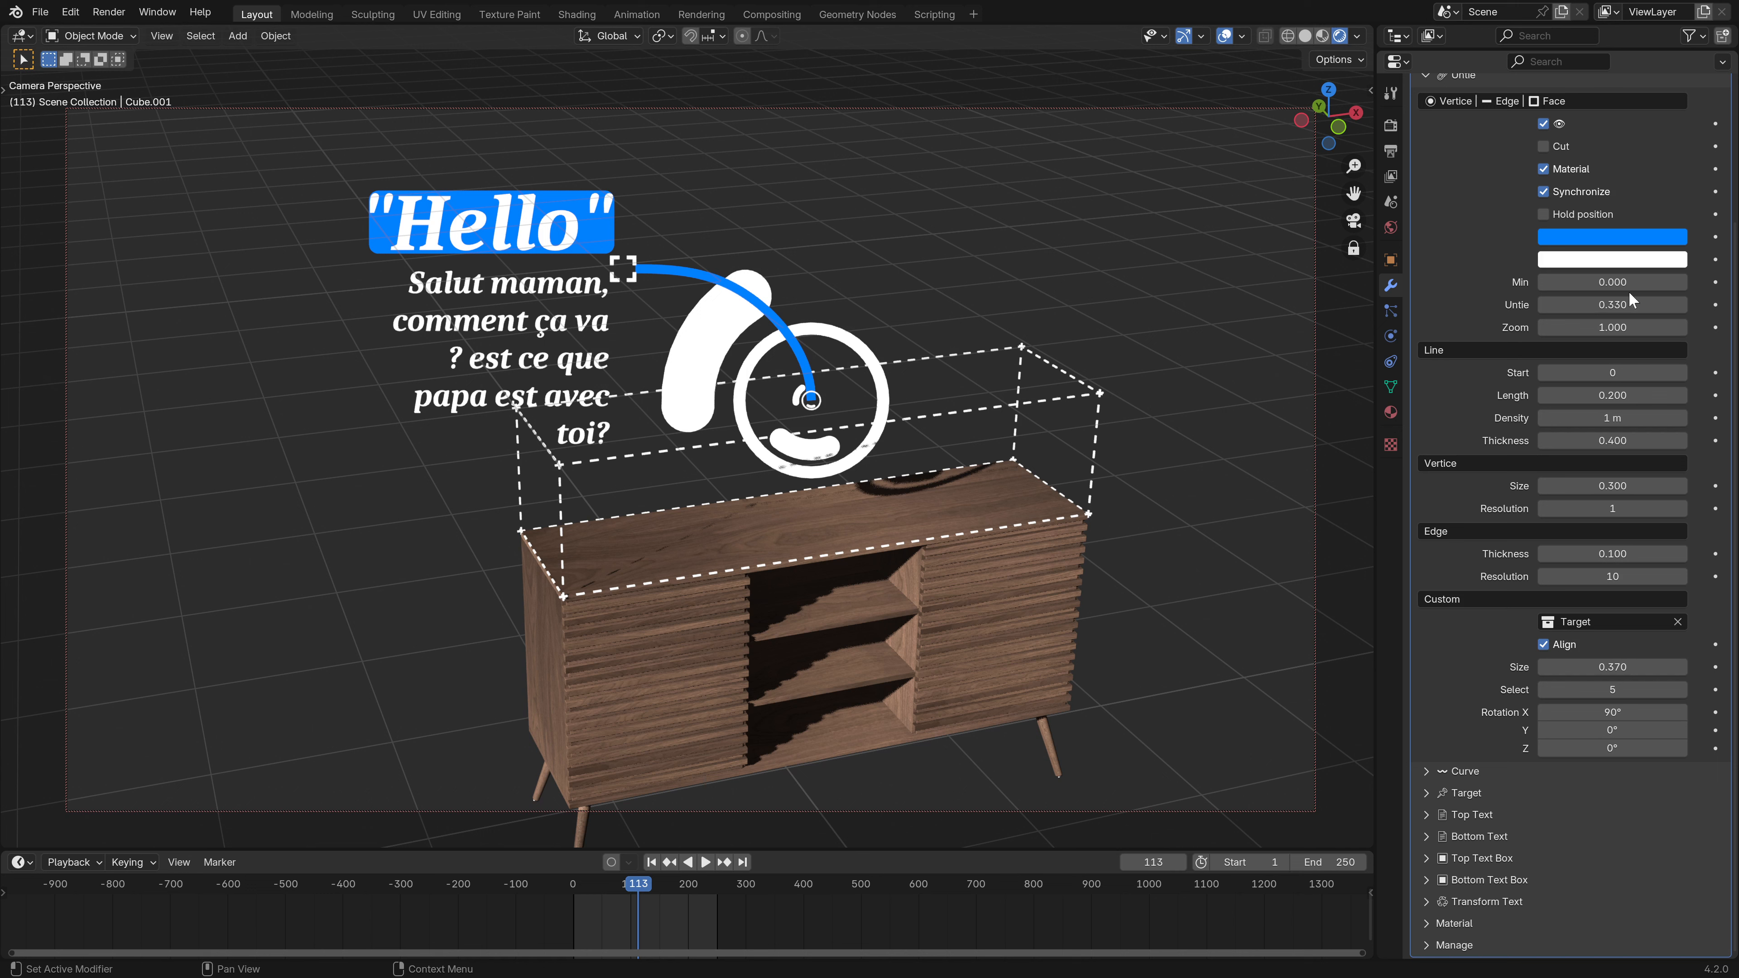
- Turn off the visibility of the untied element and collapse the Untie settings
left_click(1544, 124)
scroll(1437, 248, "up", 4)
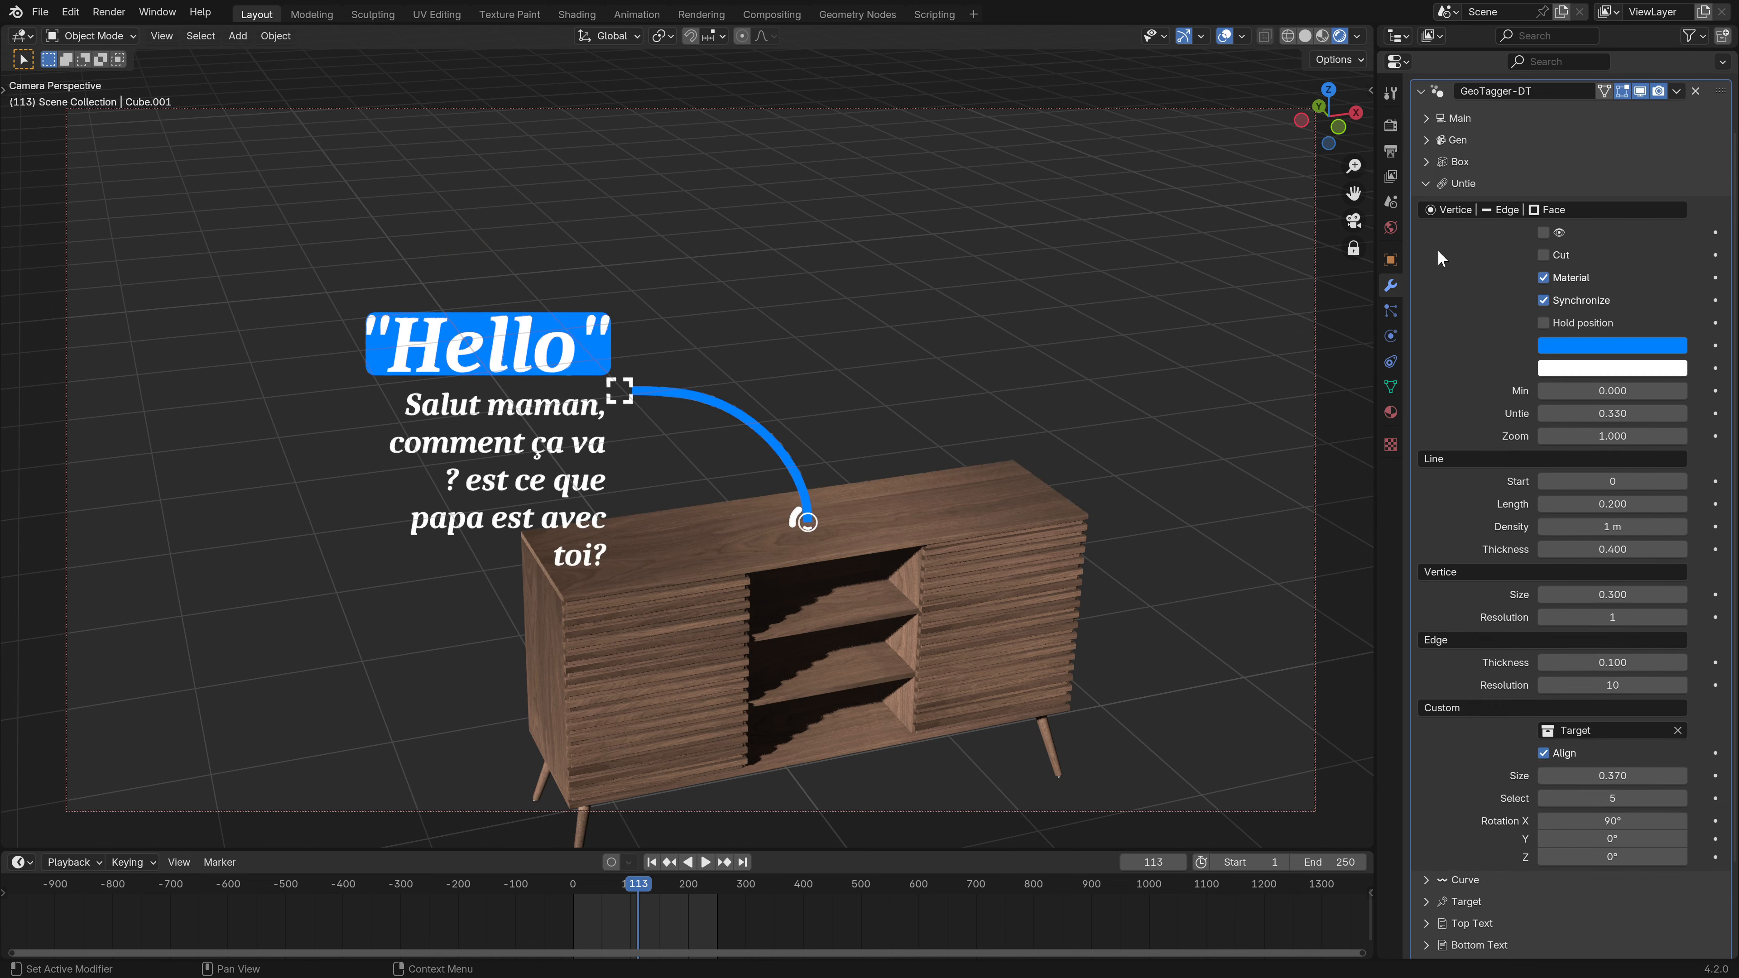
left_click(1425, 185)
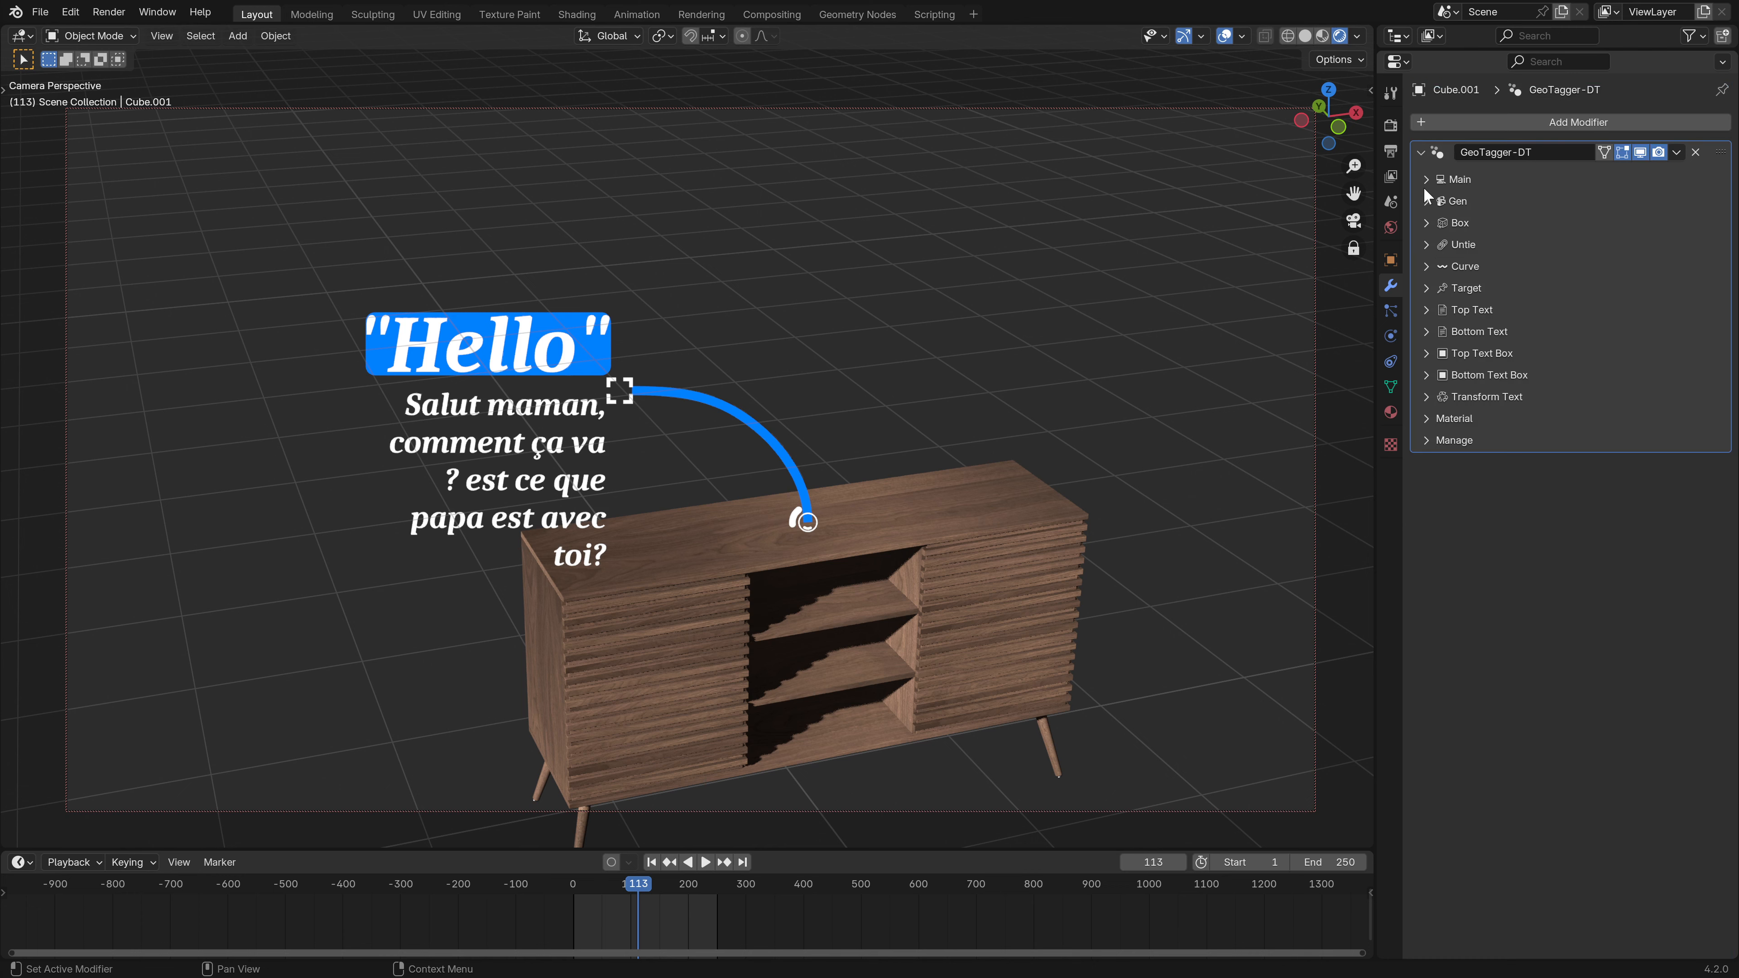
- Show the dashed bounding box around the dresser from the Box settings
left_click(1429, 223)
left_click_drag(879, 547, 996, 411)
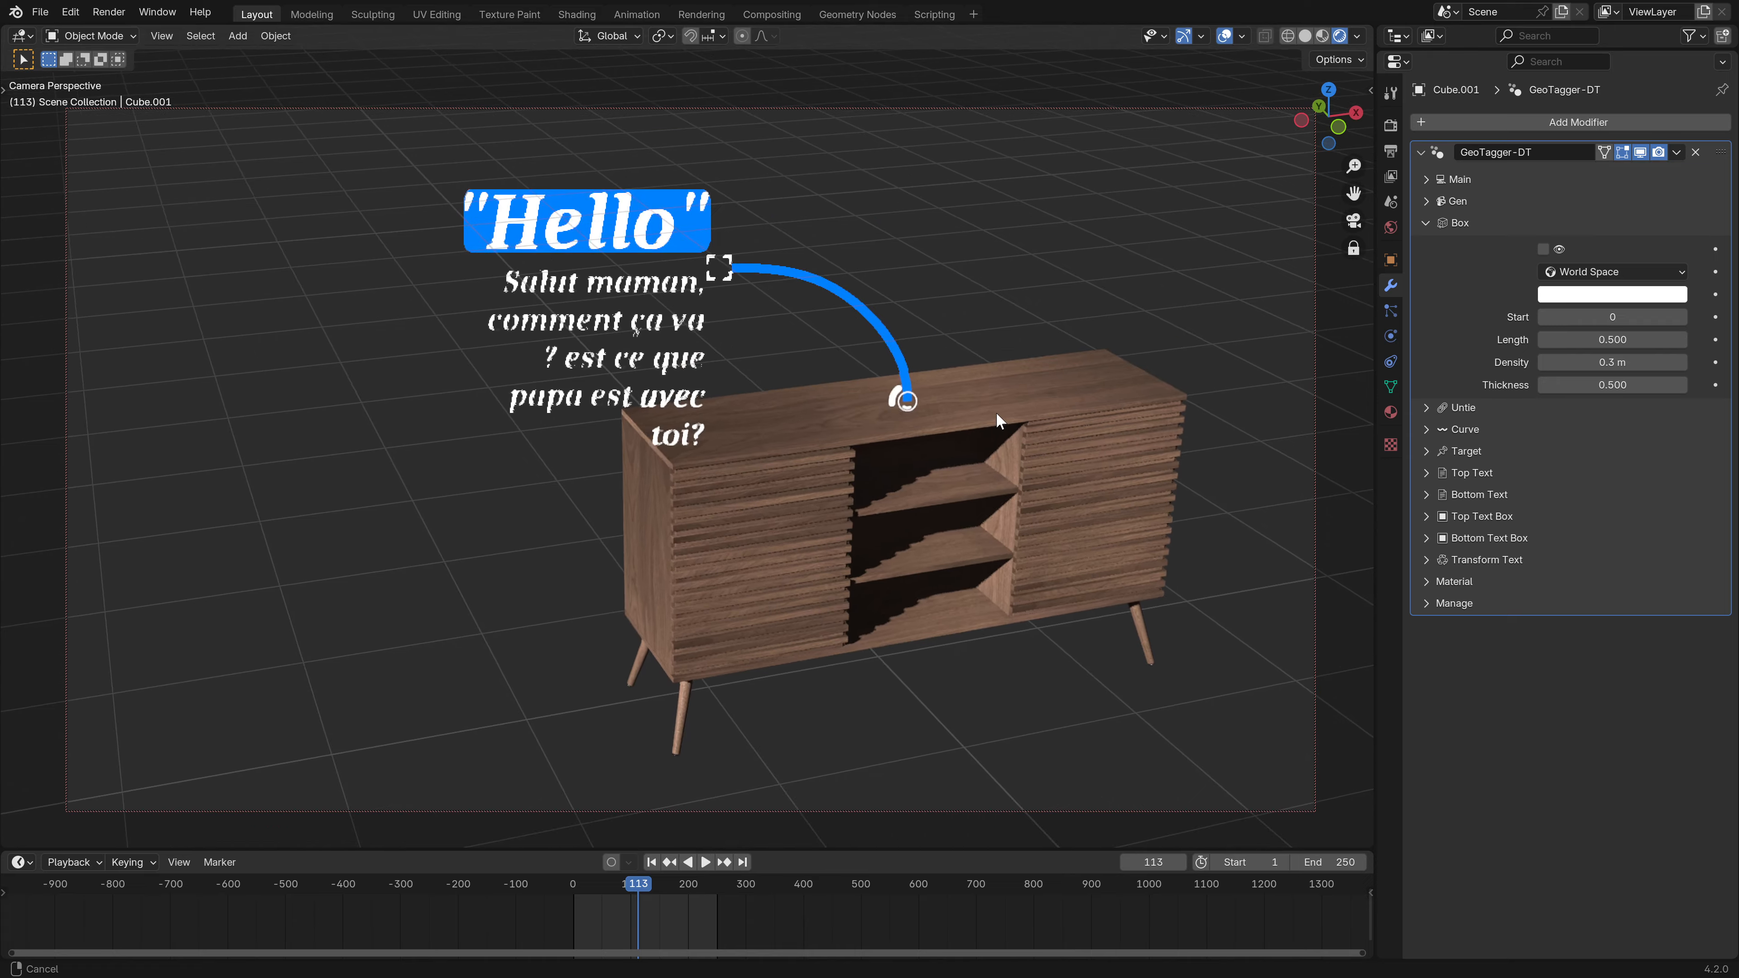
left_click(1544, 249)
left_click_drag(983, 504, 888, 366)
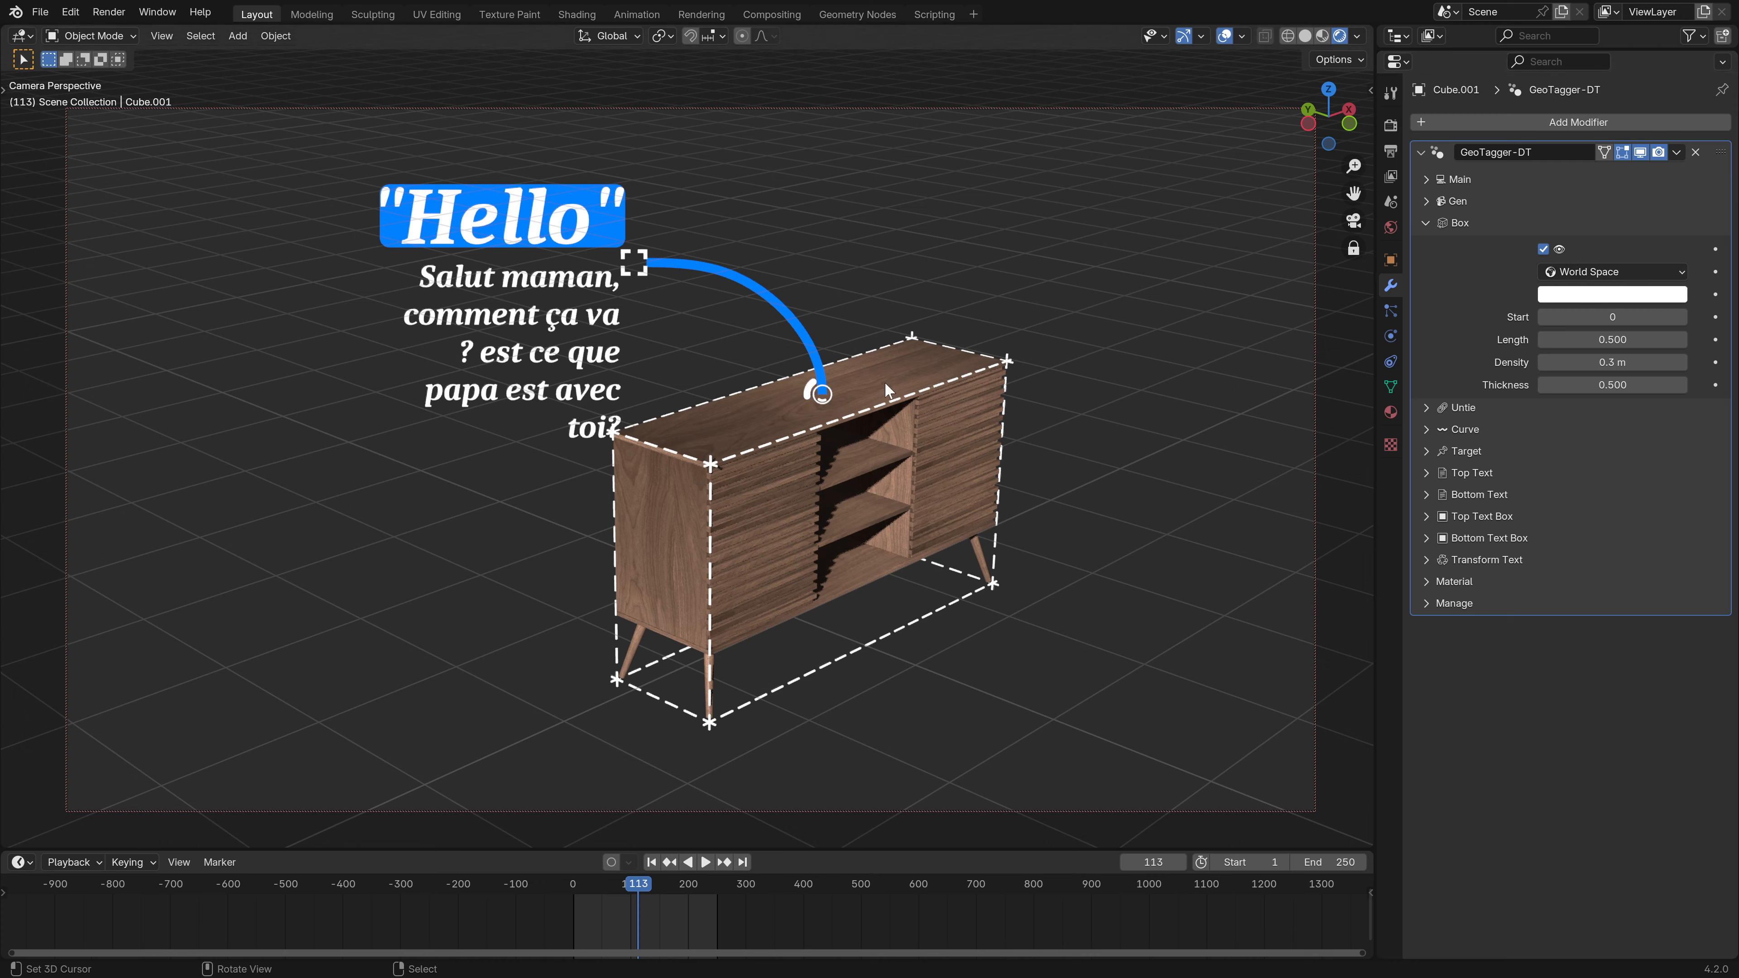
- Tilt the dresser freely with a trackball rotation while its bounding box uses World Space
key("r")
key("r")
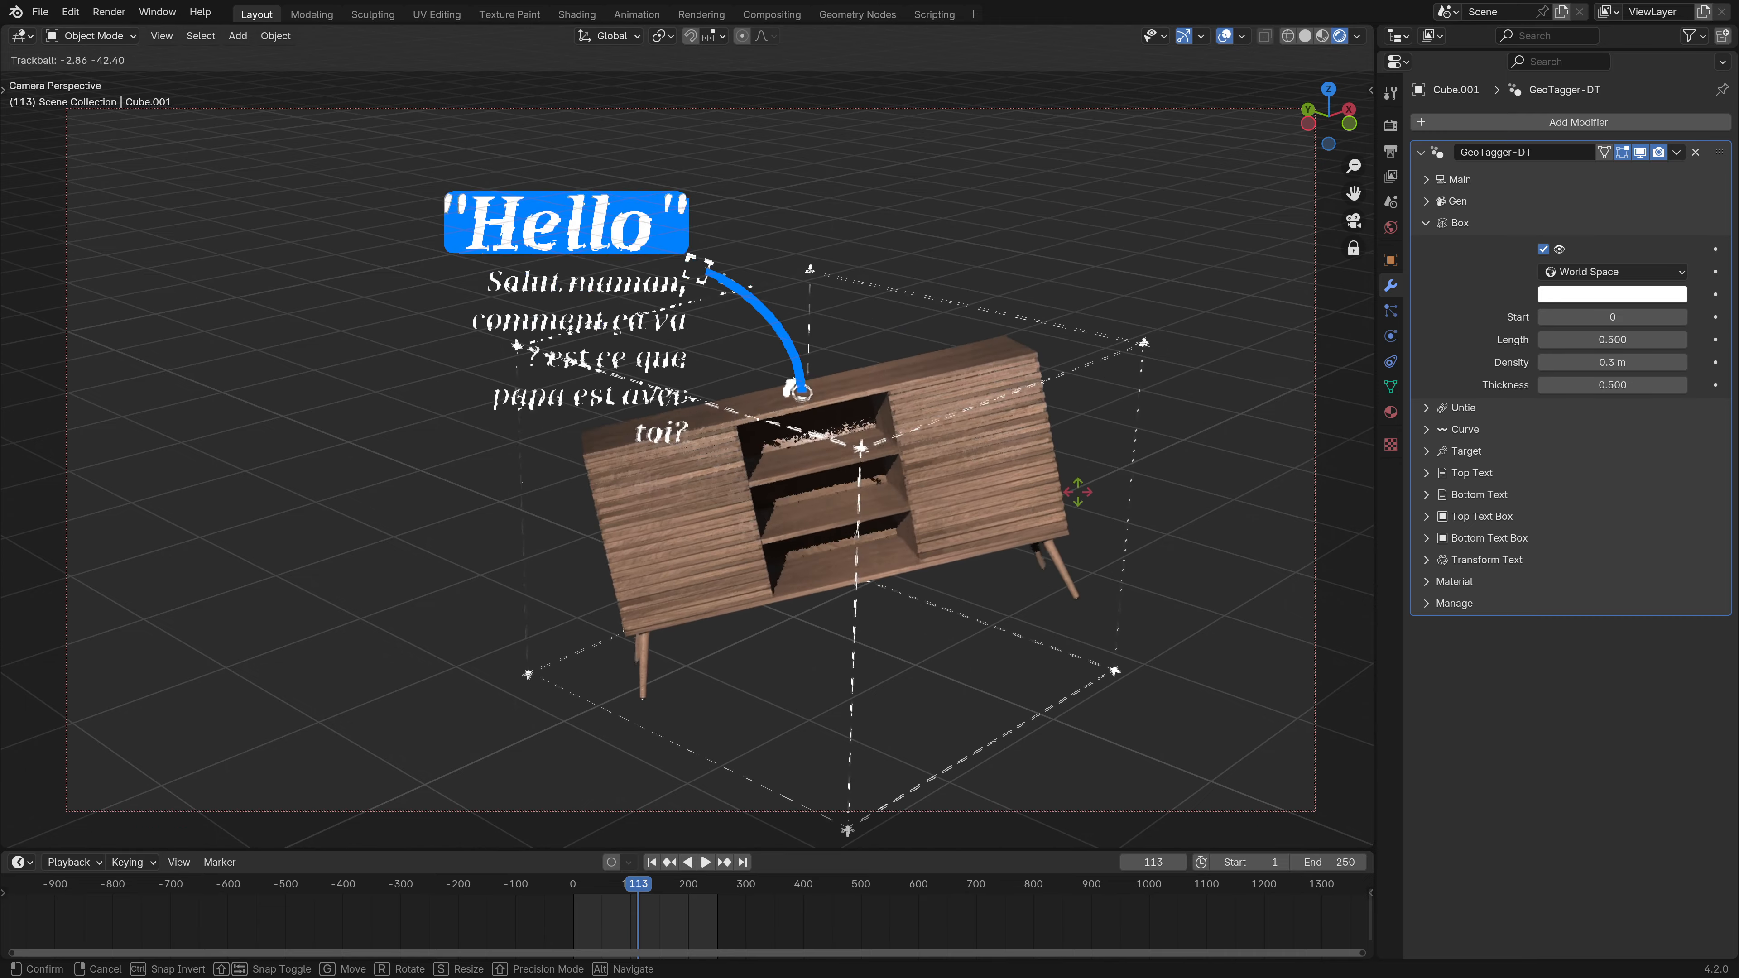
left_click(1138, 504)
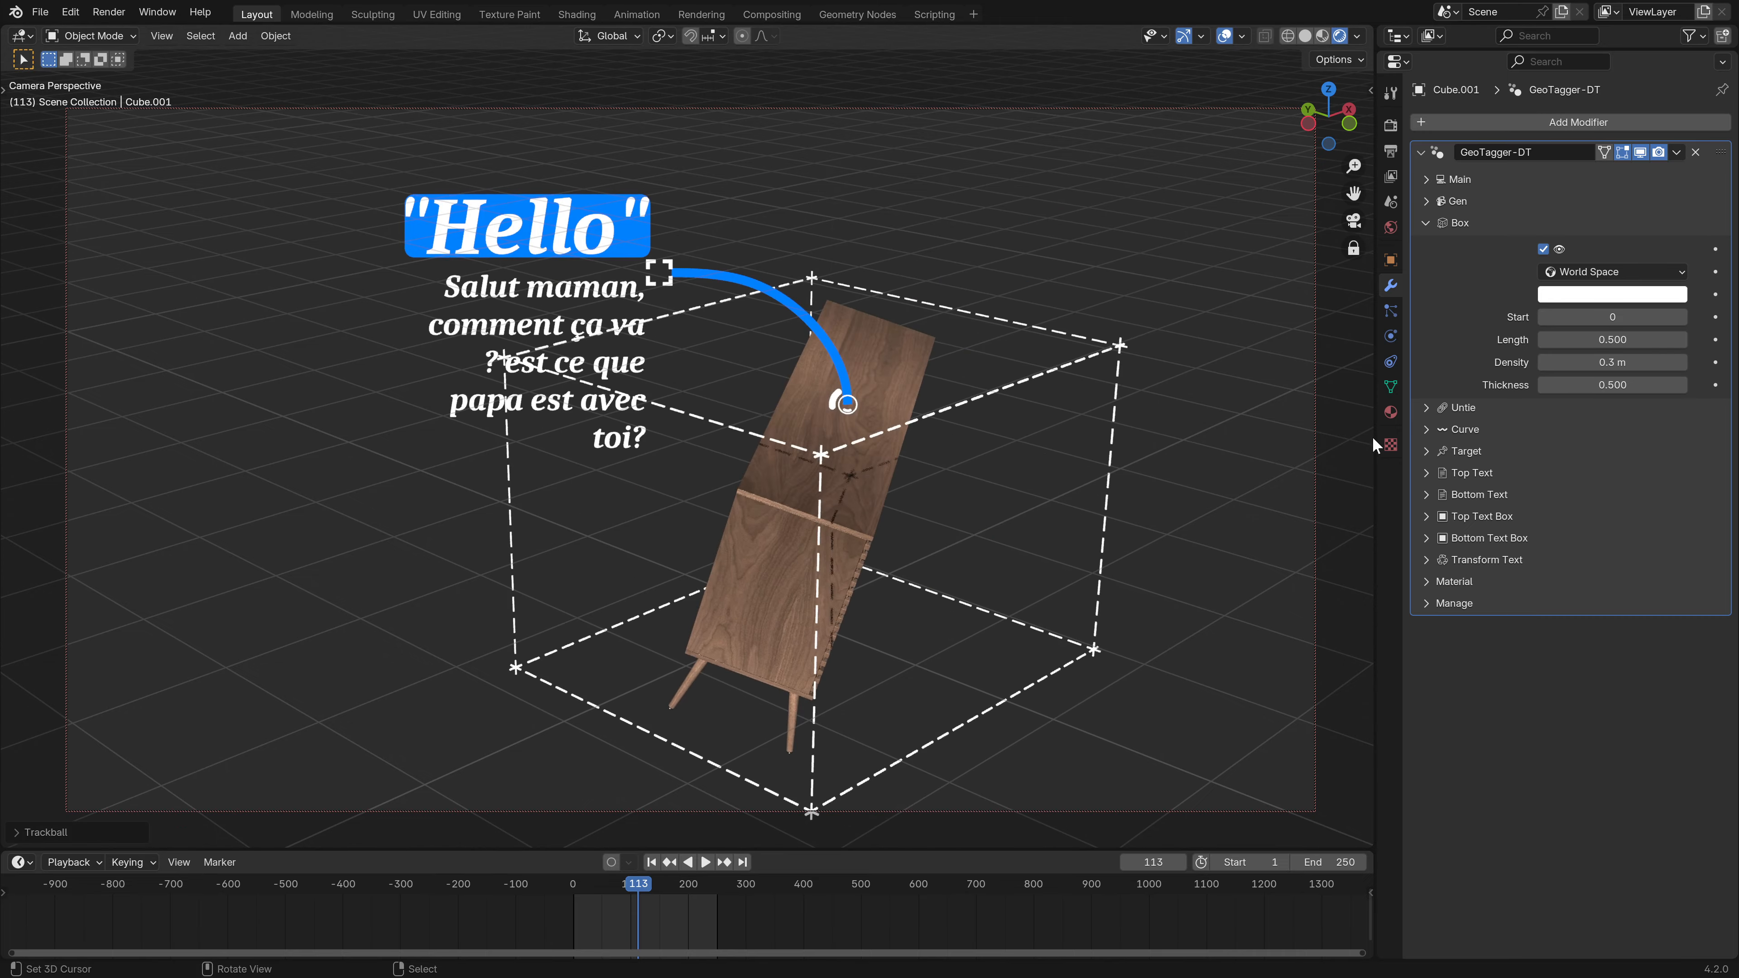
- Switch the bounding box to Local Space, try another trackball rotation, and clear the dresser's rotation
left_click(1618, 267)
left_click(1591, 291)
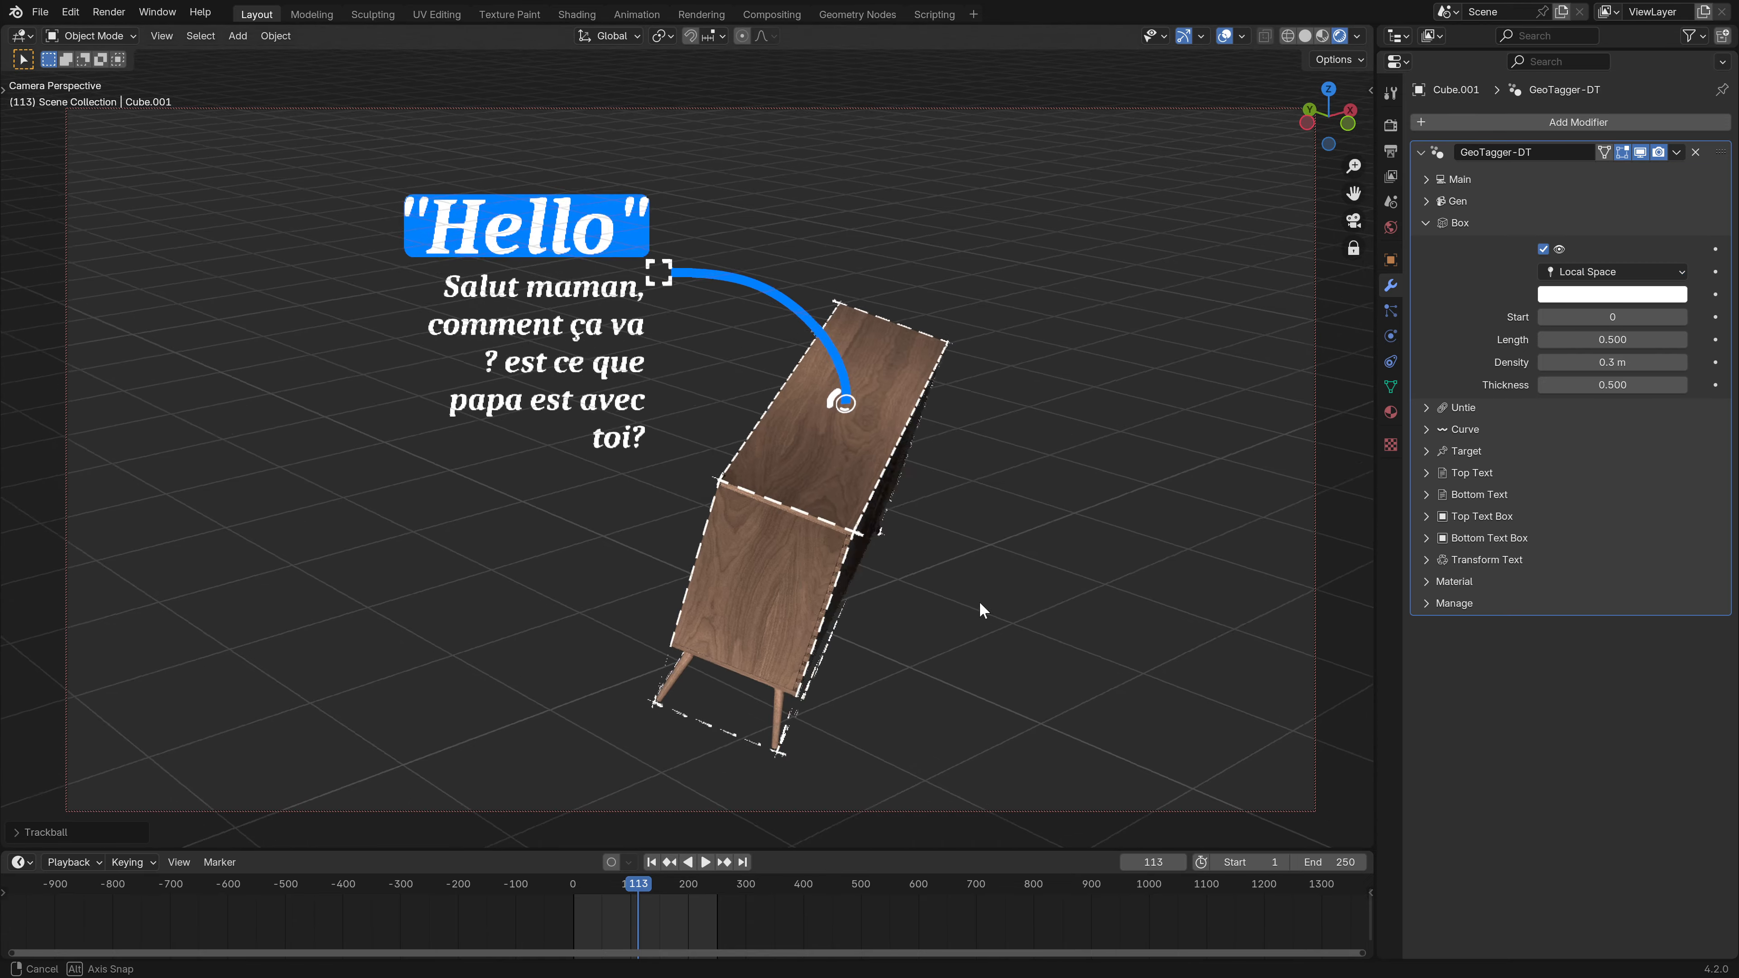
key("r")
key("r")
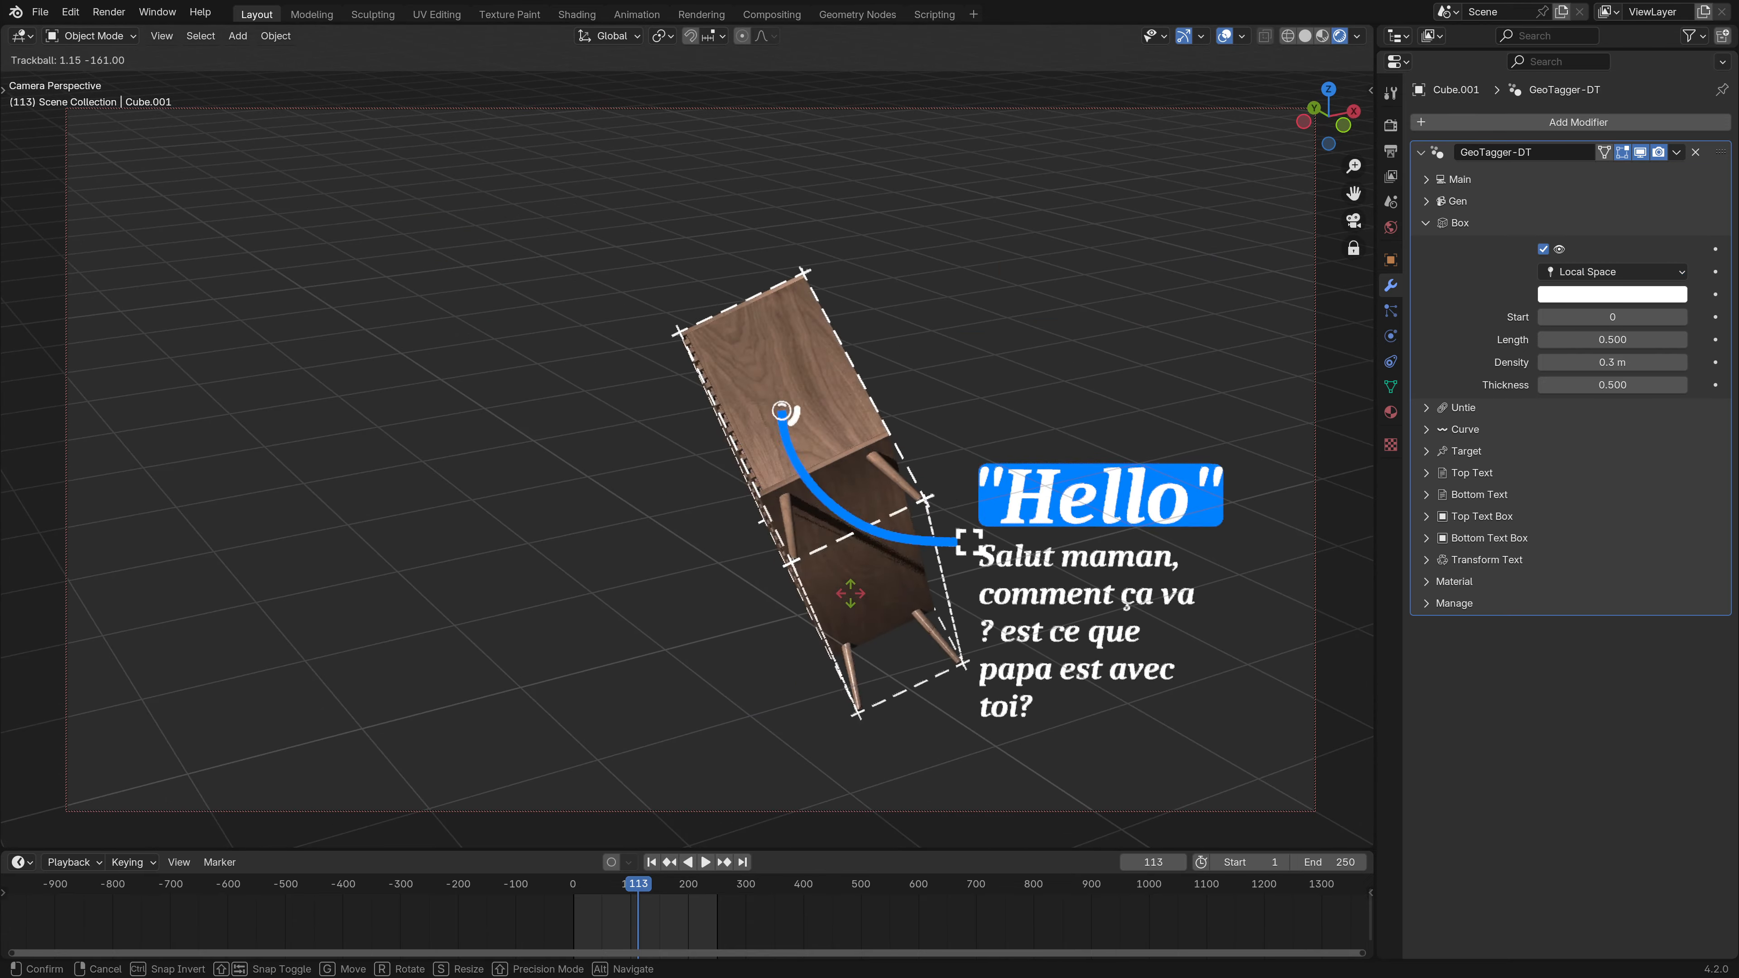
right_click(990, 589)
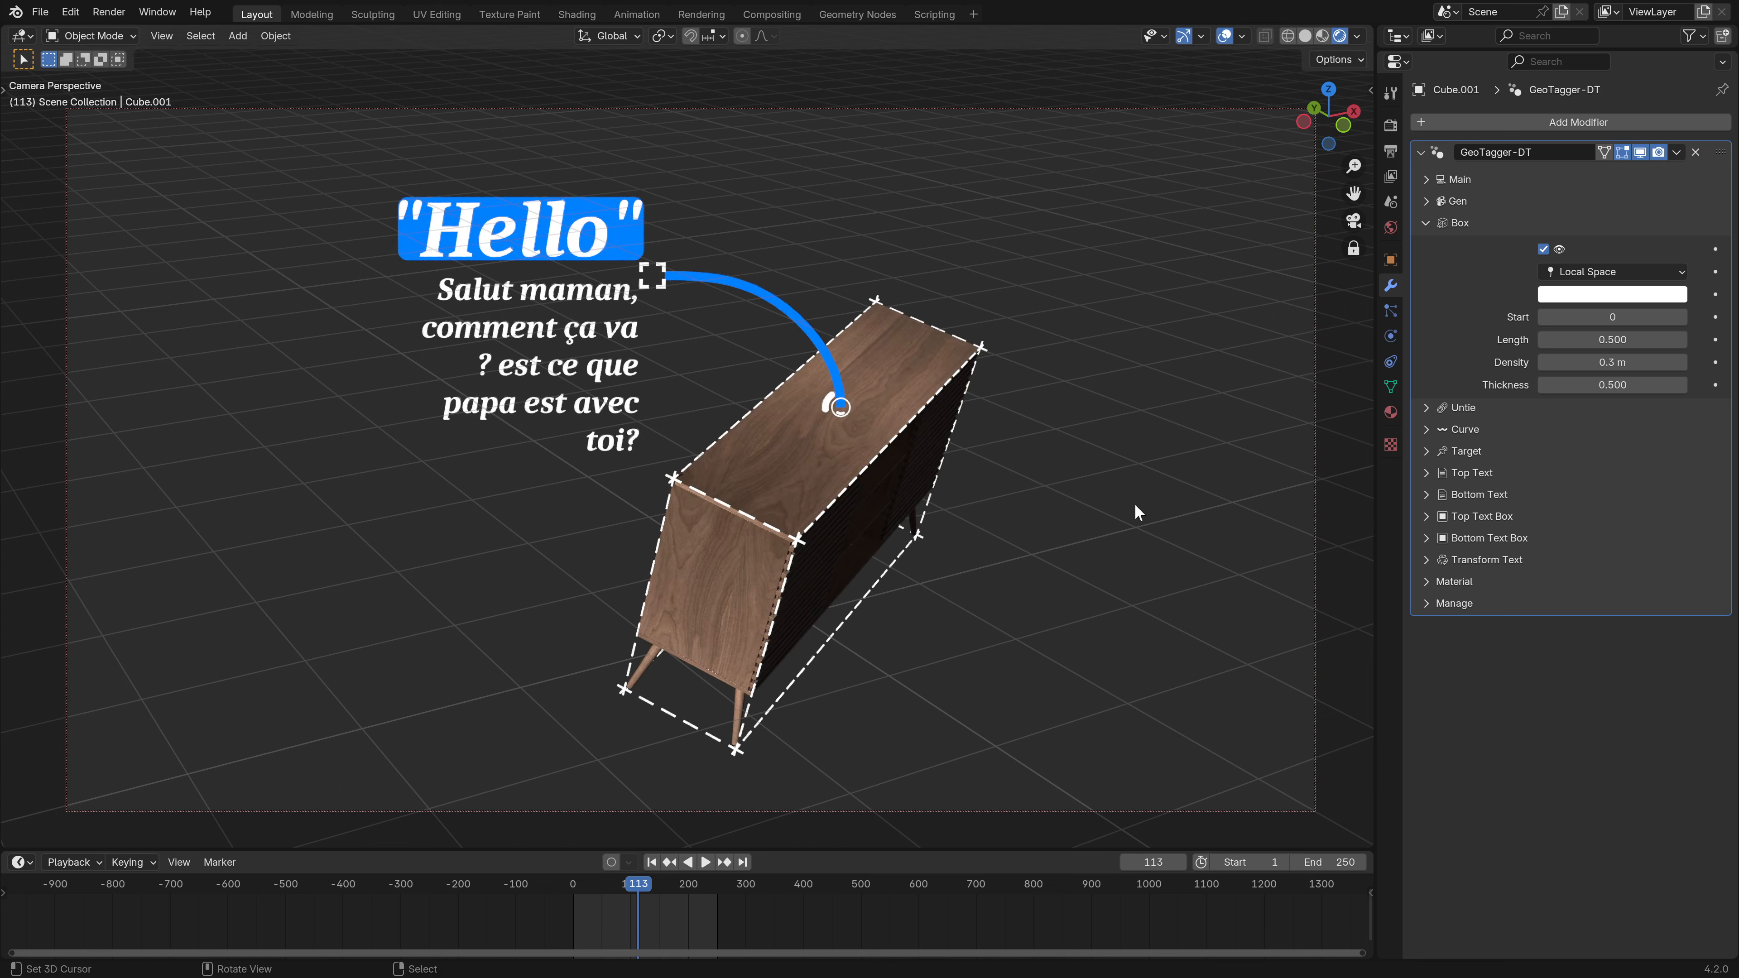
key("alt+r")
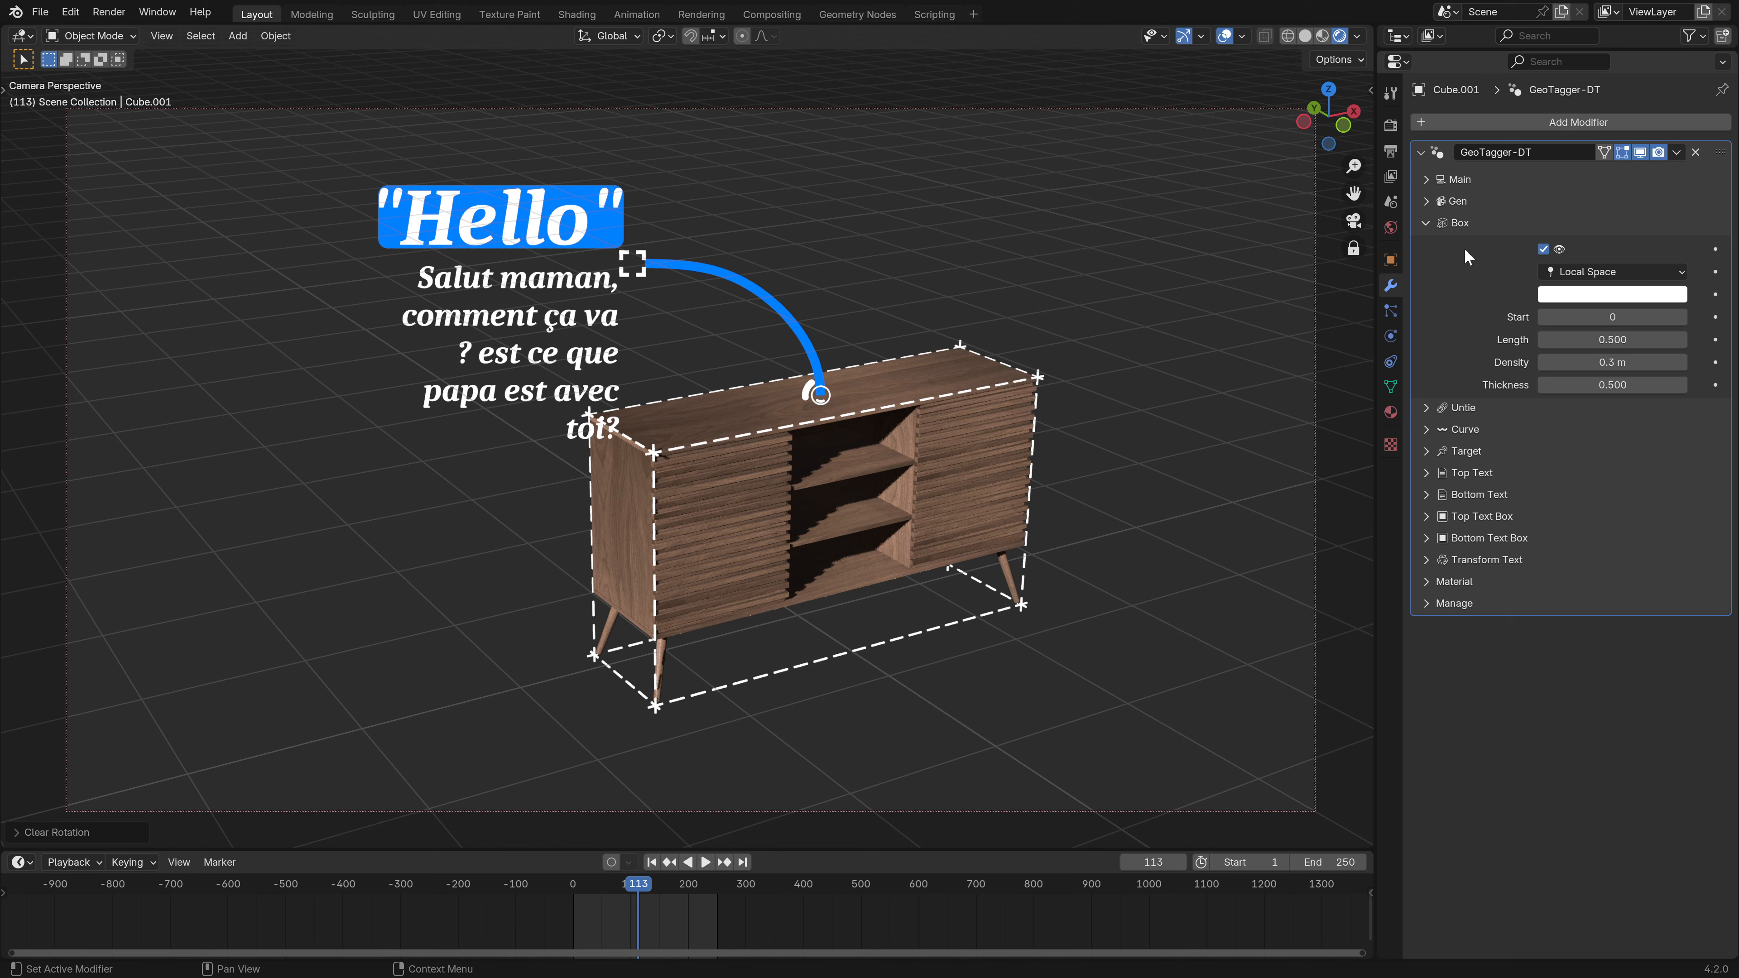
- Hide the bounding box and switch the call-out attachment from Face to Box
left_click(1544, 251)
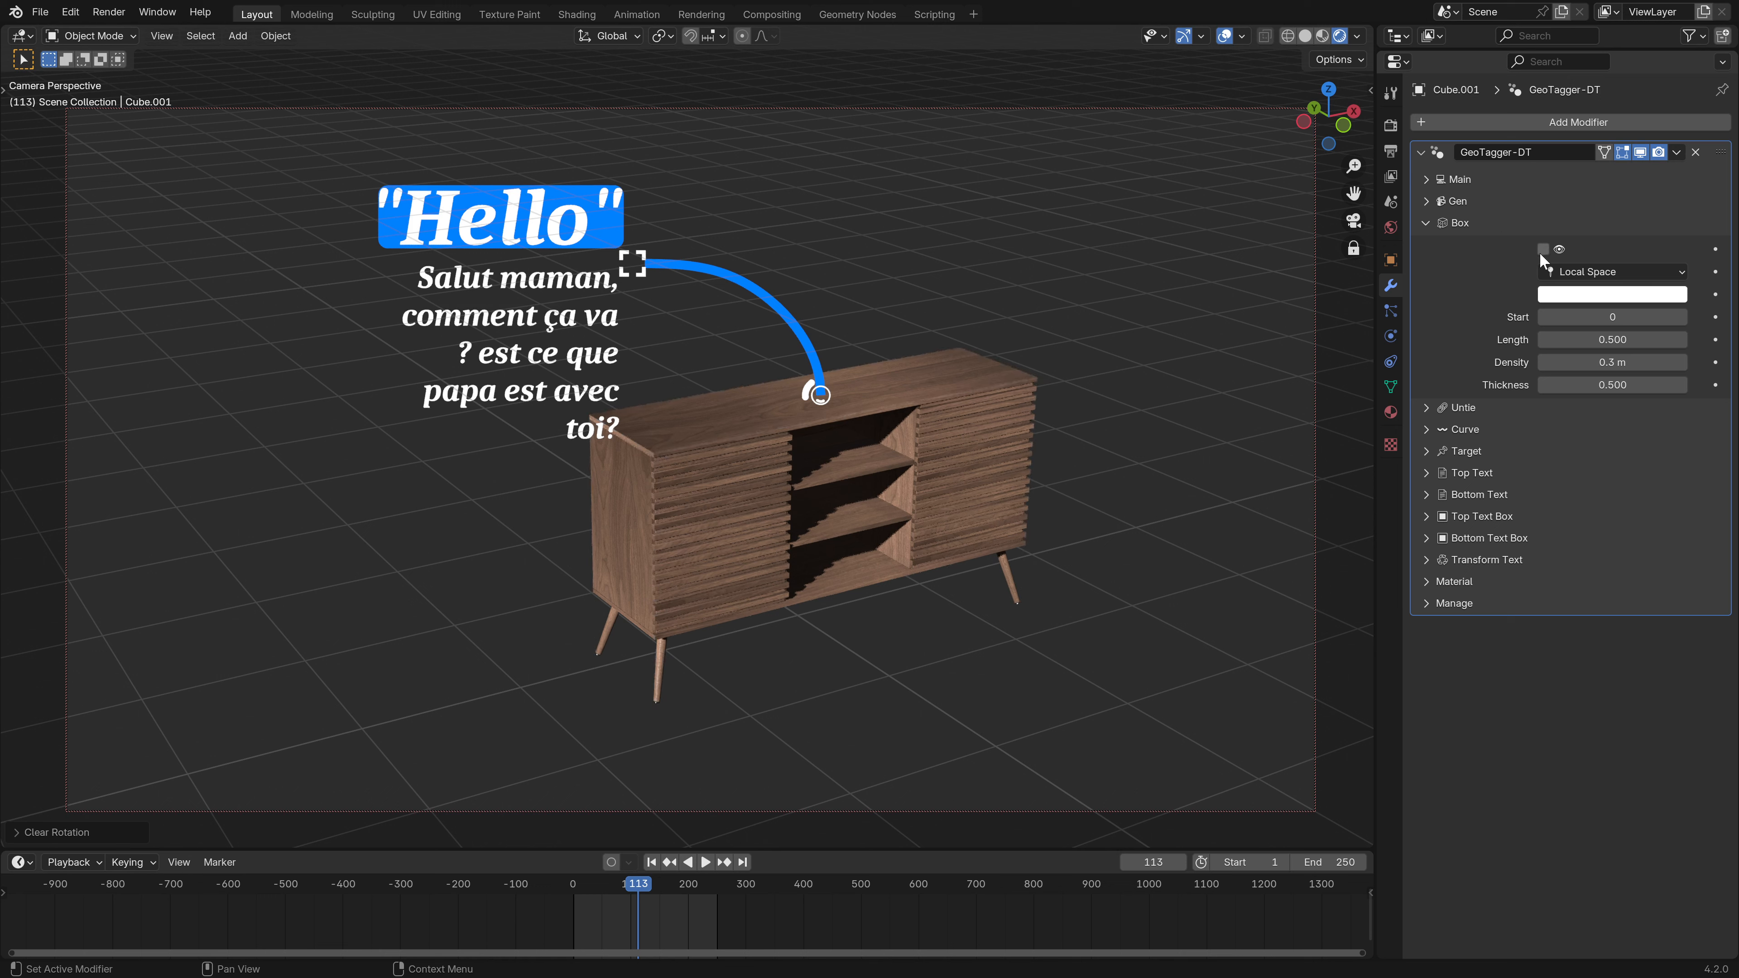
left_click(1575, 273)
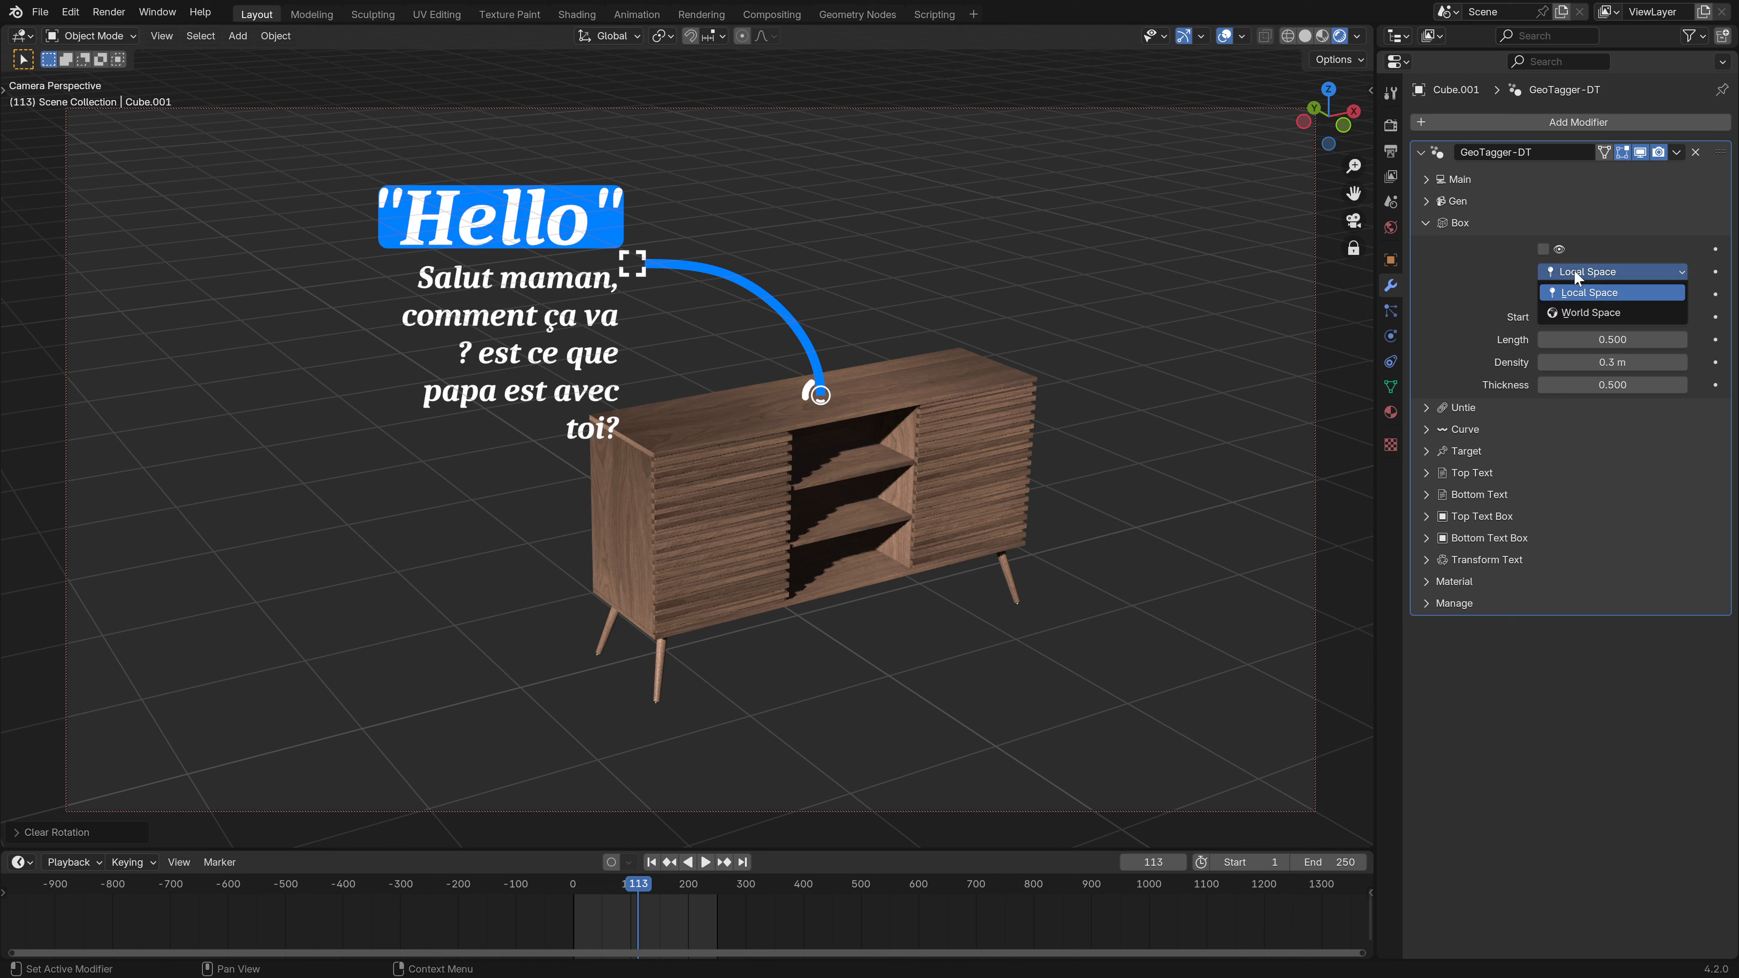
left_click(1429, 180)
left_click(1452, 226)
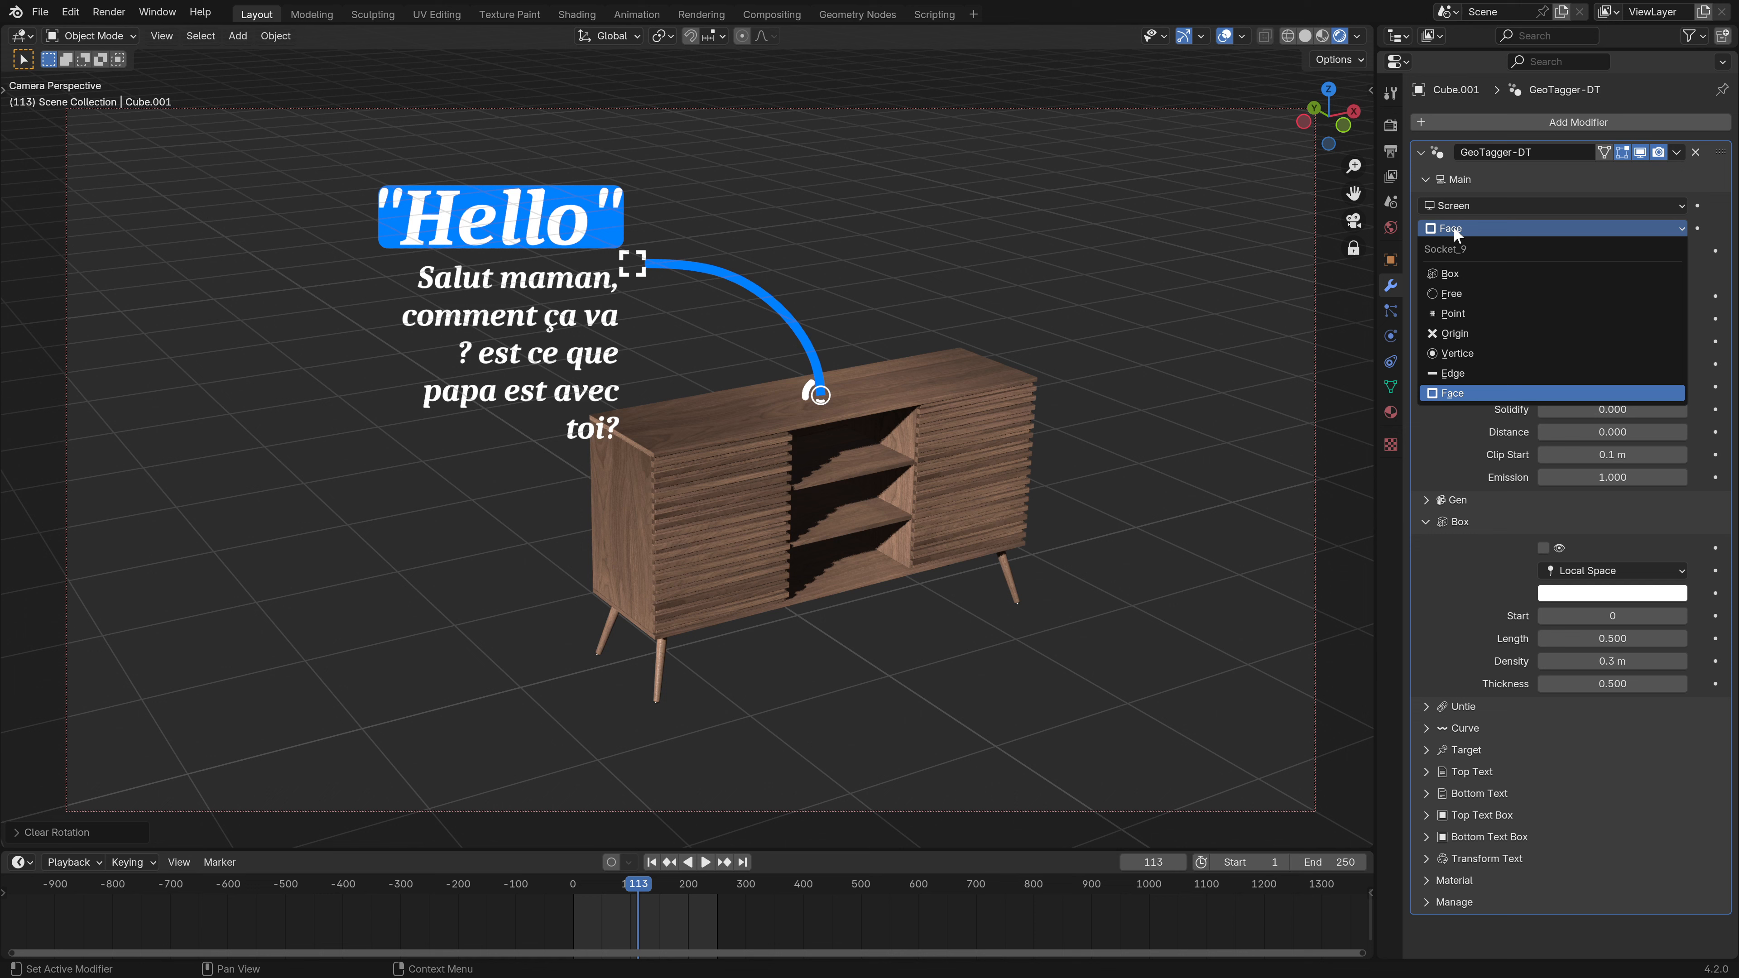
left_click(1451, 276)
left_click(1424, 179)
- Show the bounding box again and set it to World Space
left_click(1544, 248)
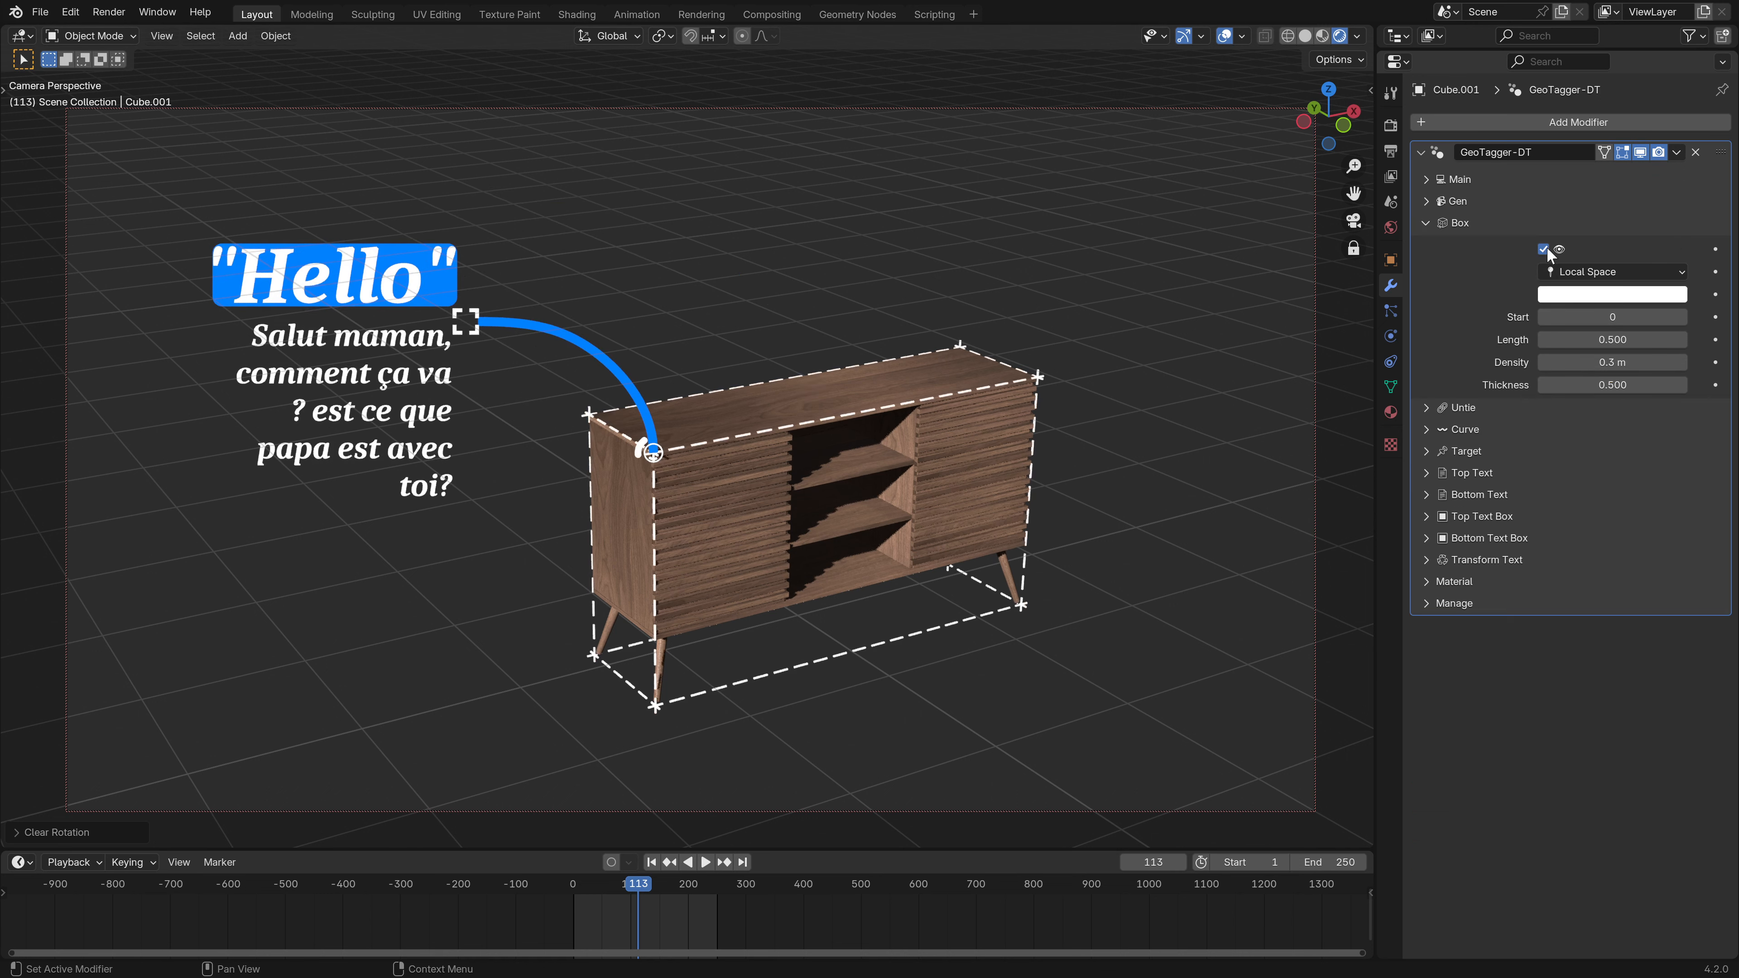
left_click(1586, 277)
left_click(1586, 318)
- Tilt the dresser with a trackball rotation while the call-out is attached to the World Space box
key("r")
key("r")
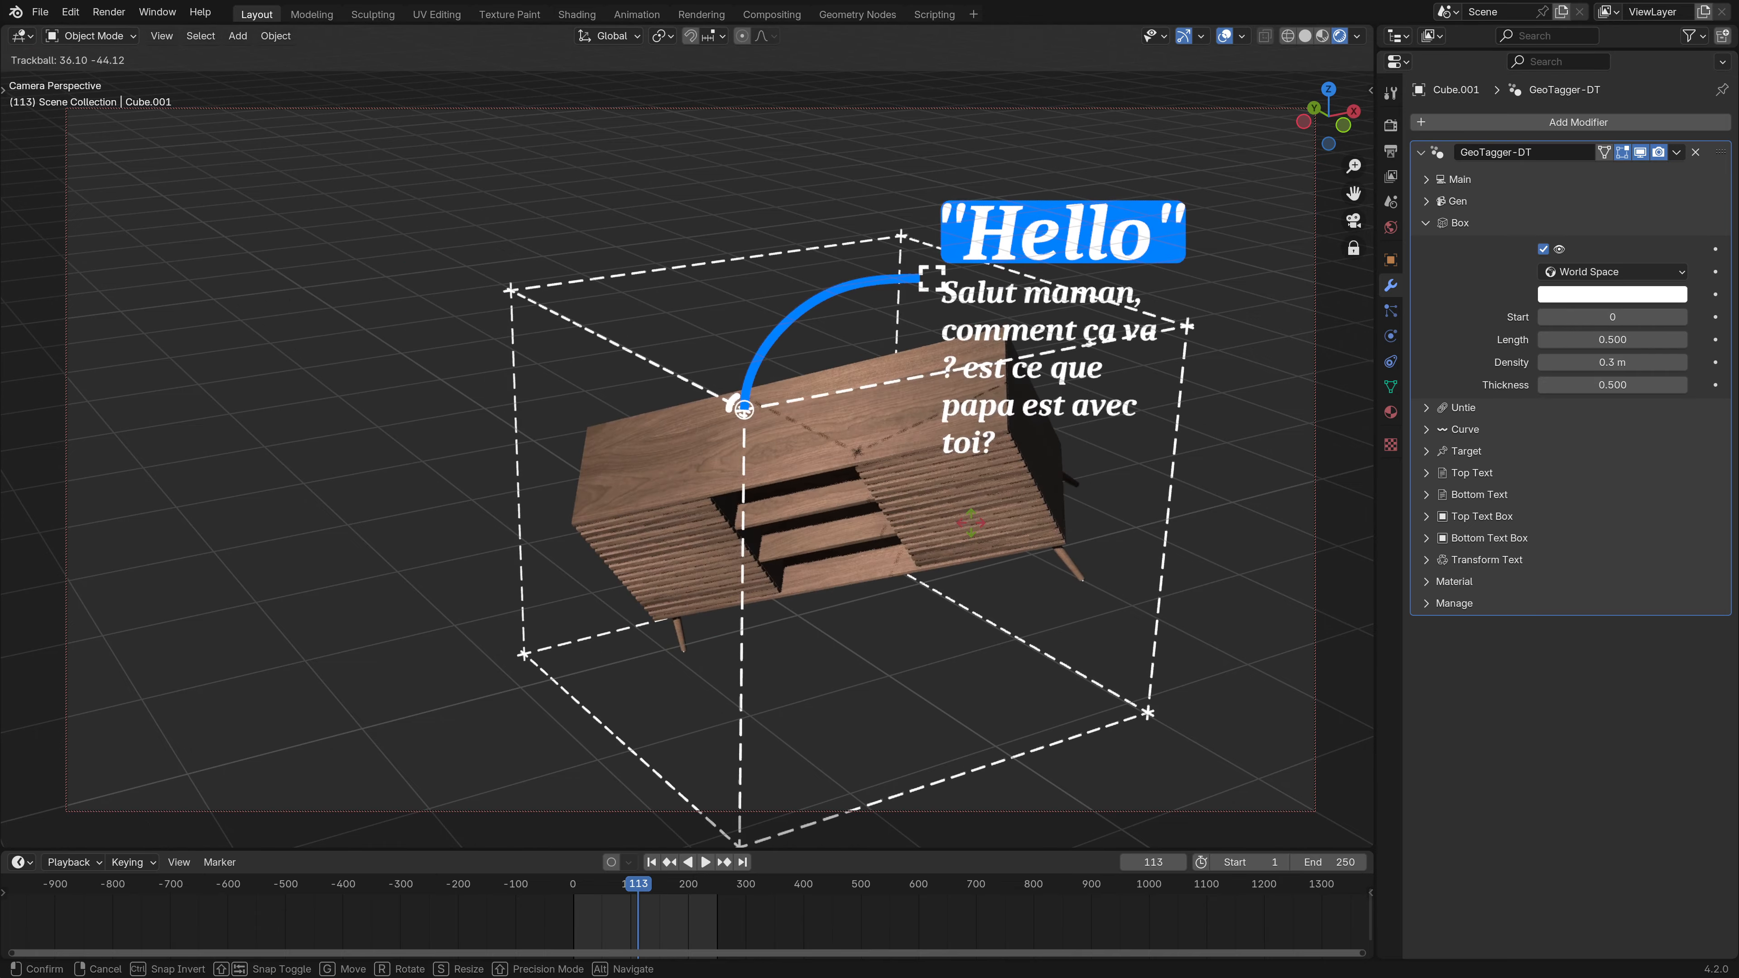
left_click(962, 509)
middle_click_drag(963, 511, 965, 431)
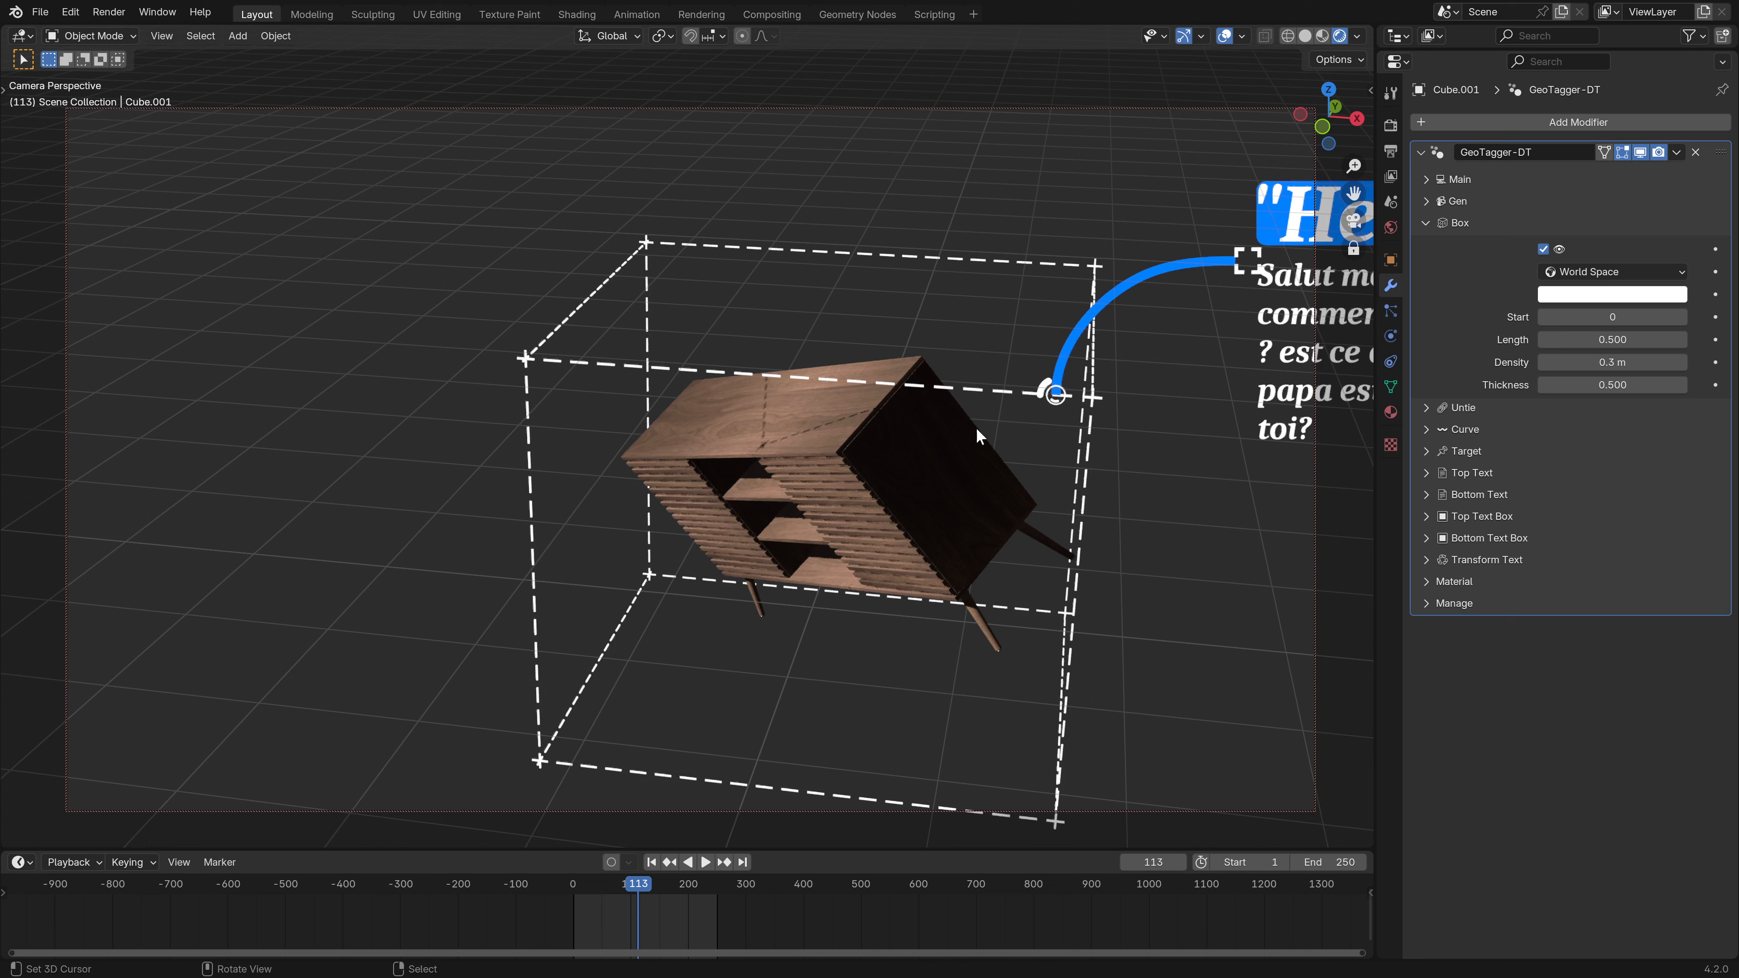
- Switch the tilted dresser's bounding box to Local Space and back to World Space
left_click(1574, 273)
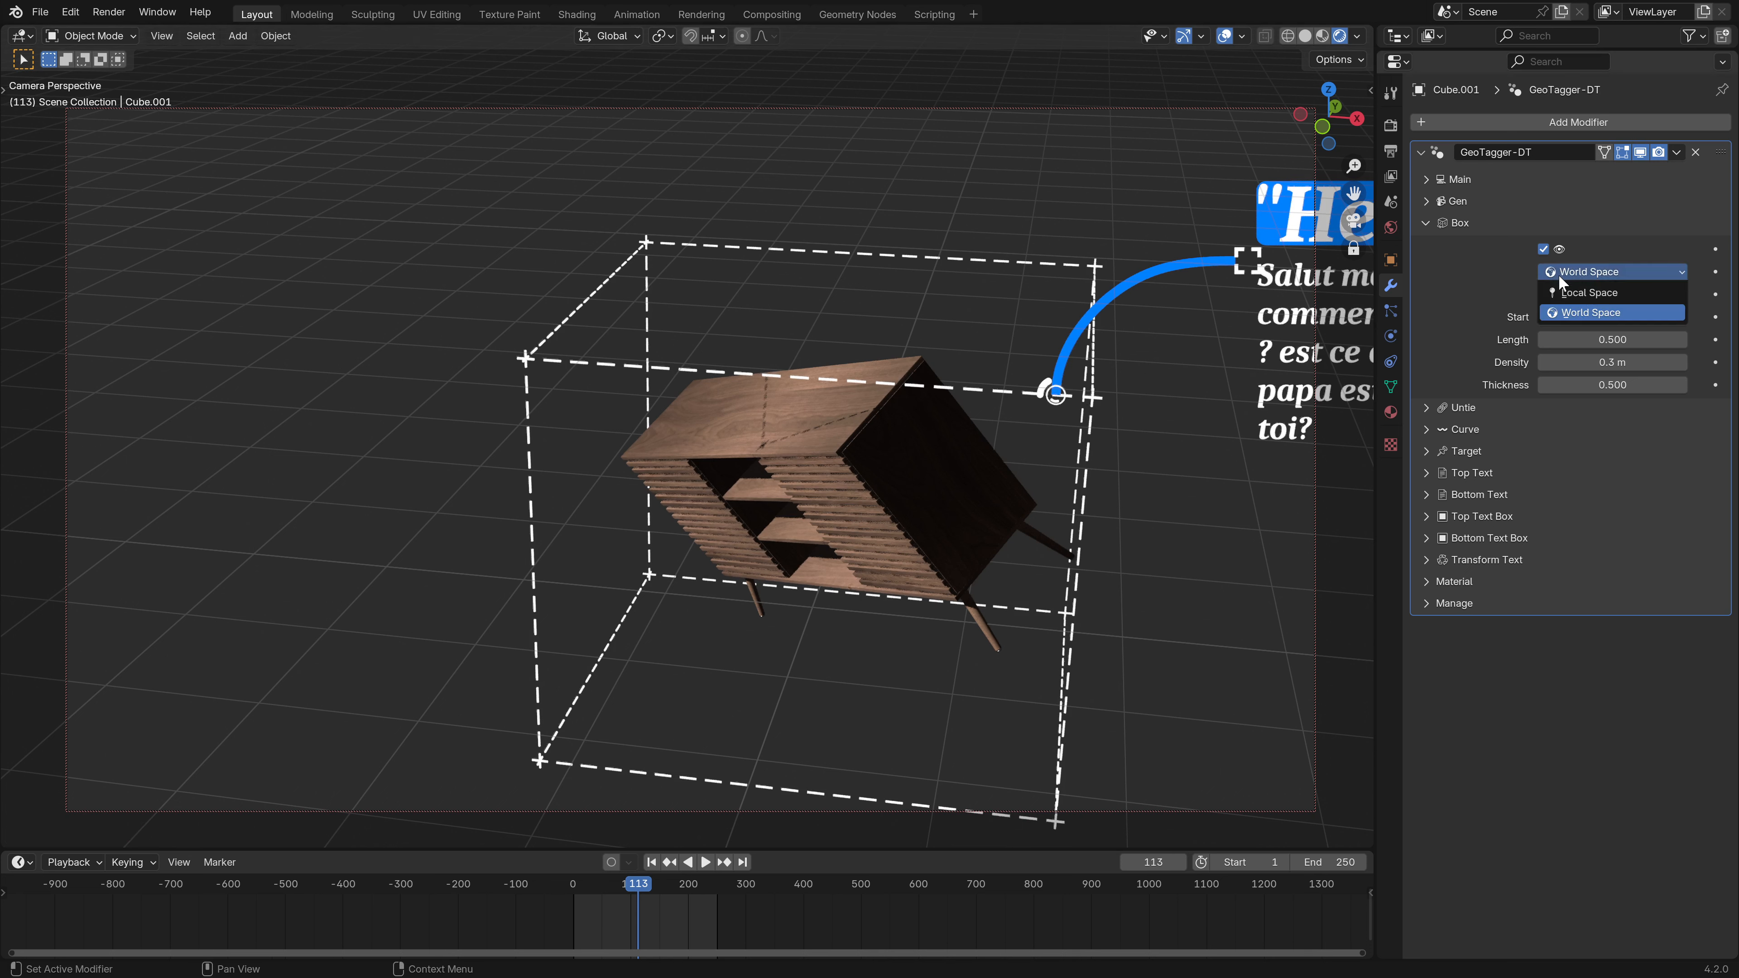
left_click(1584, 293)
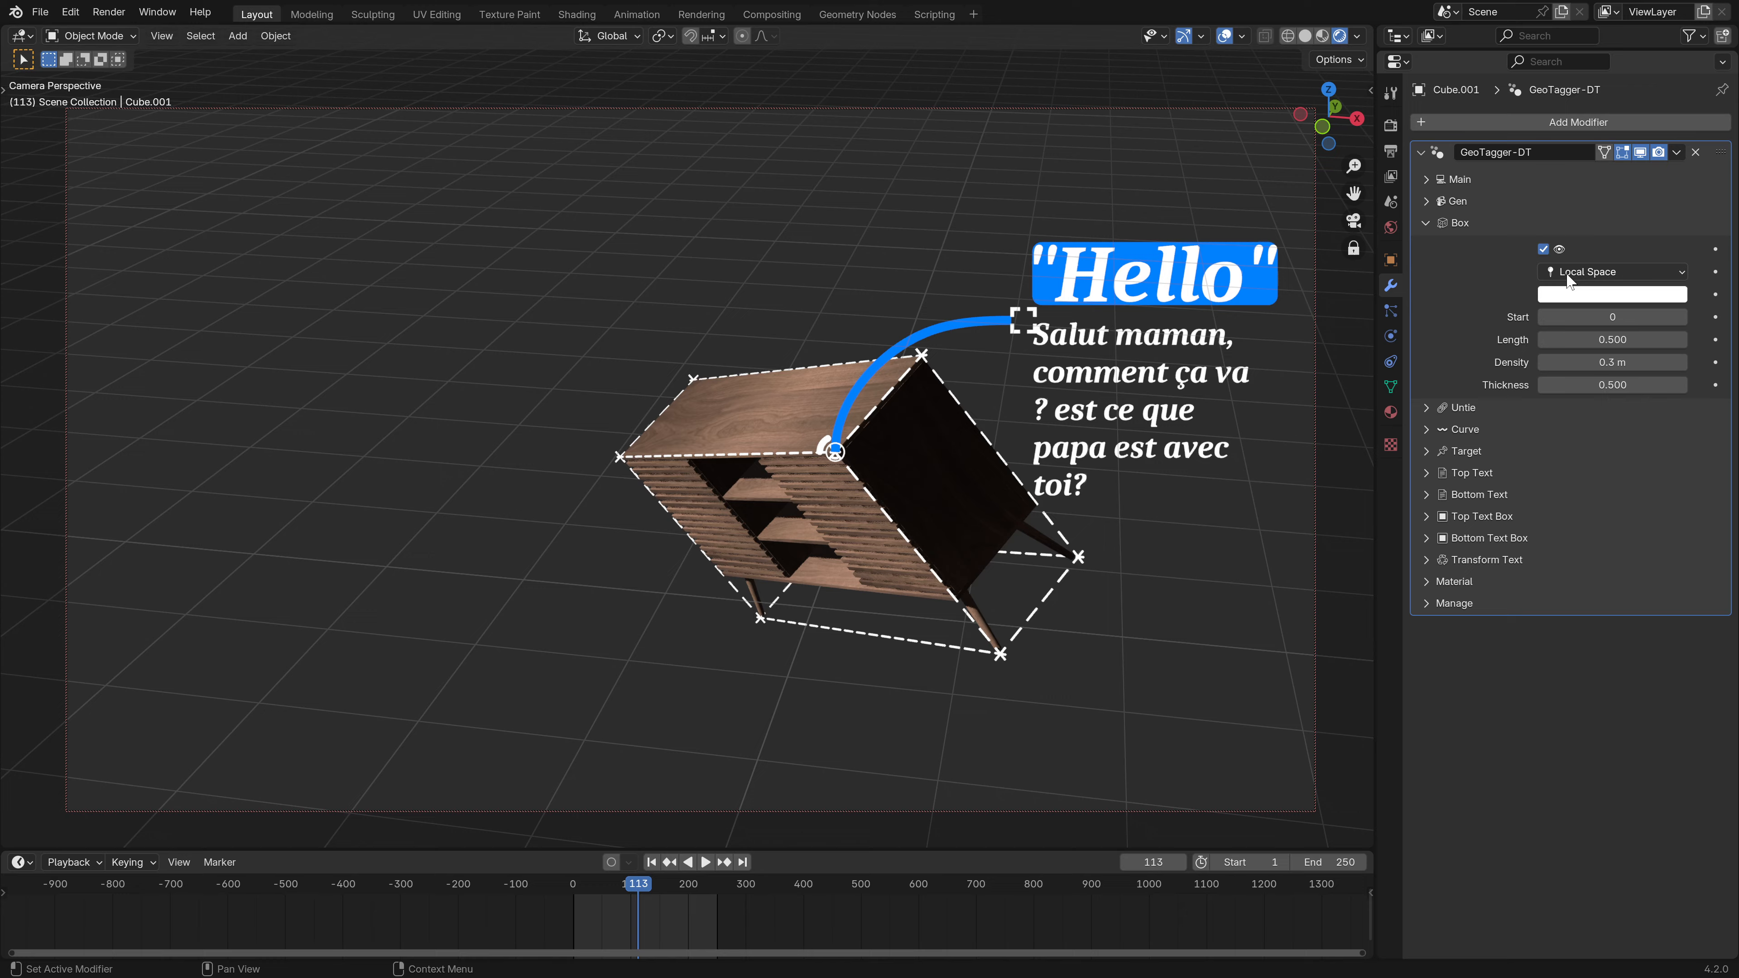
middle_click_drag(944, 512, 1078, 437)
left_click(1615, 271)
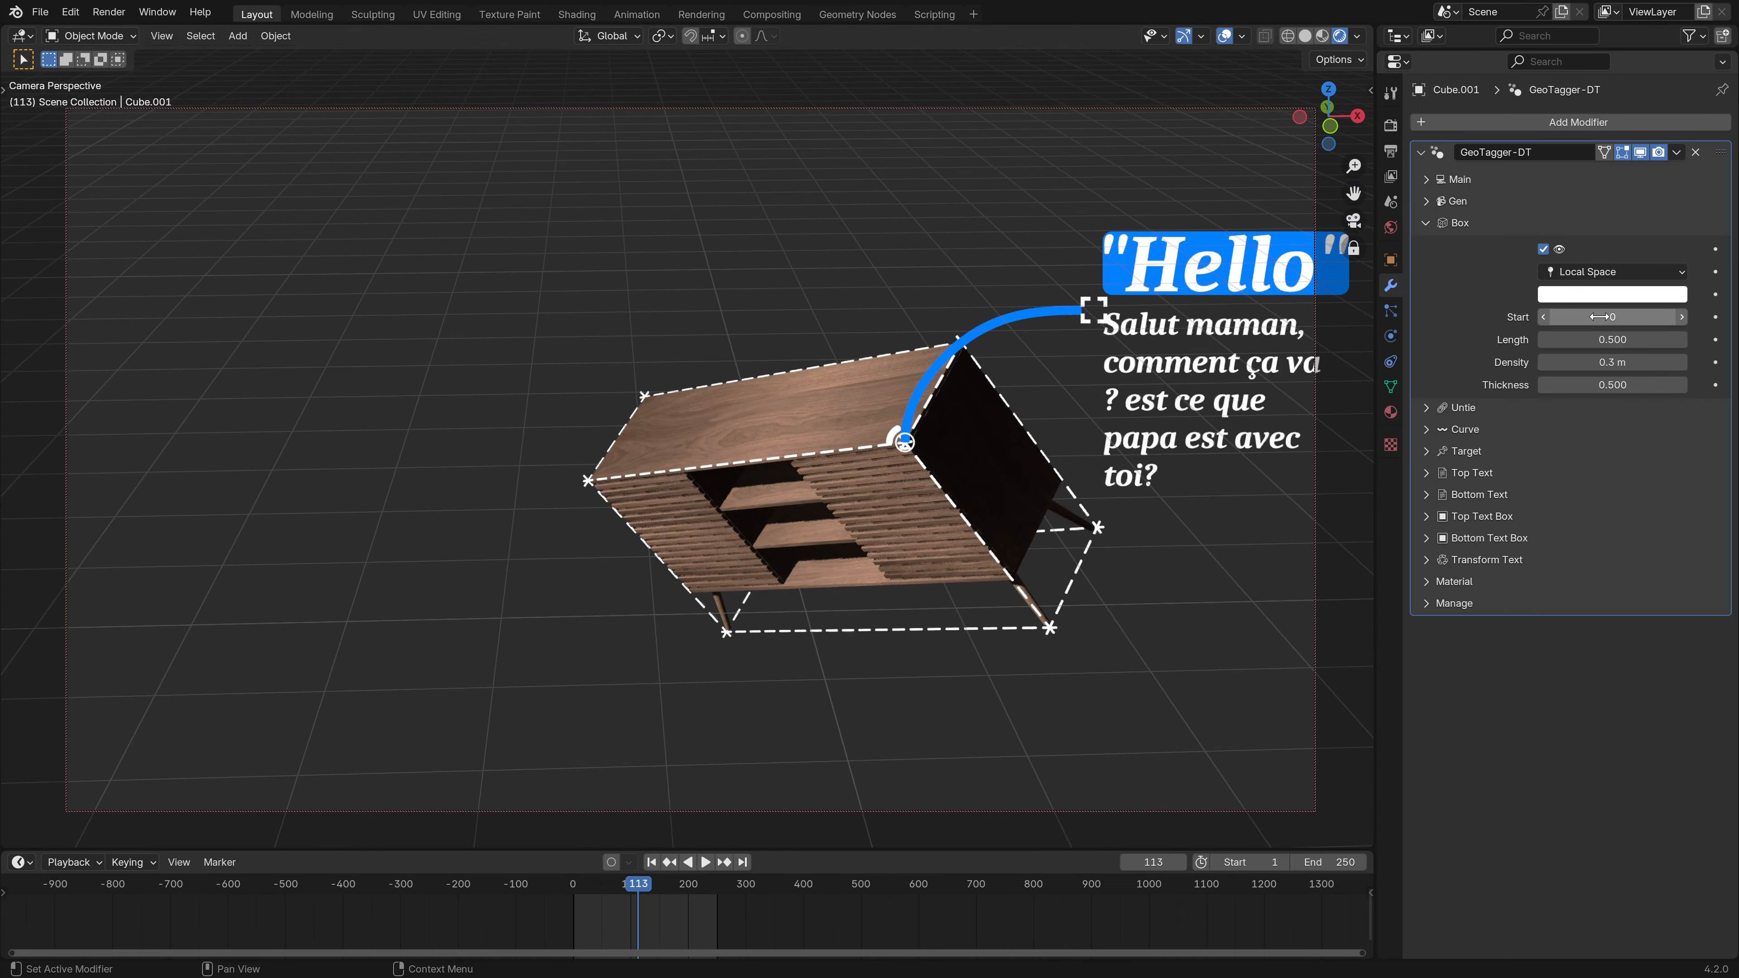
left_click(1582, 271)
left_click(1574, 311)
- Hide the World Space bounding box around the tilted dresser and collapse the Box settings
left_click(1434, 223)
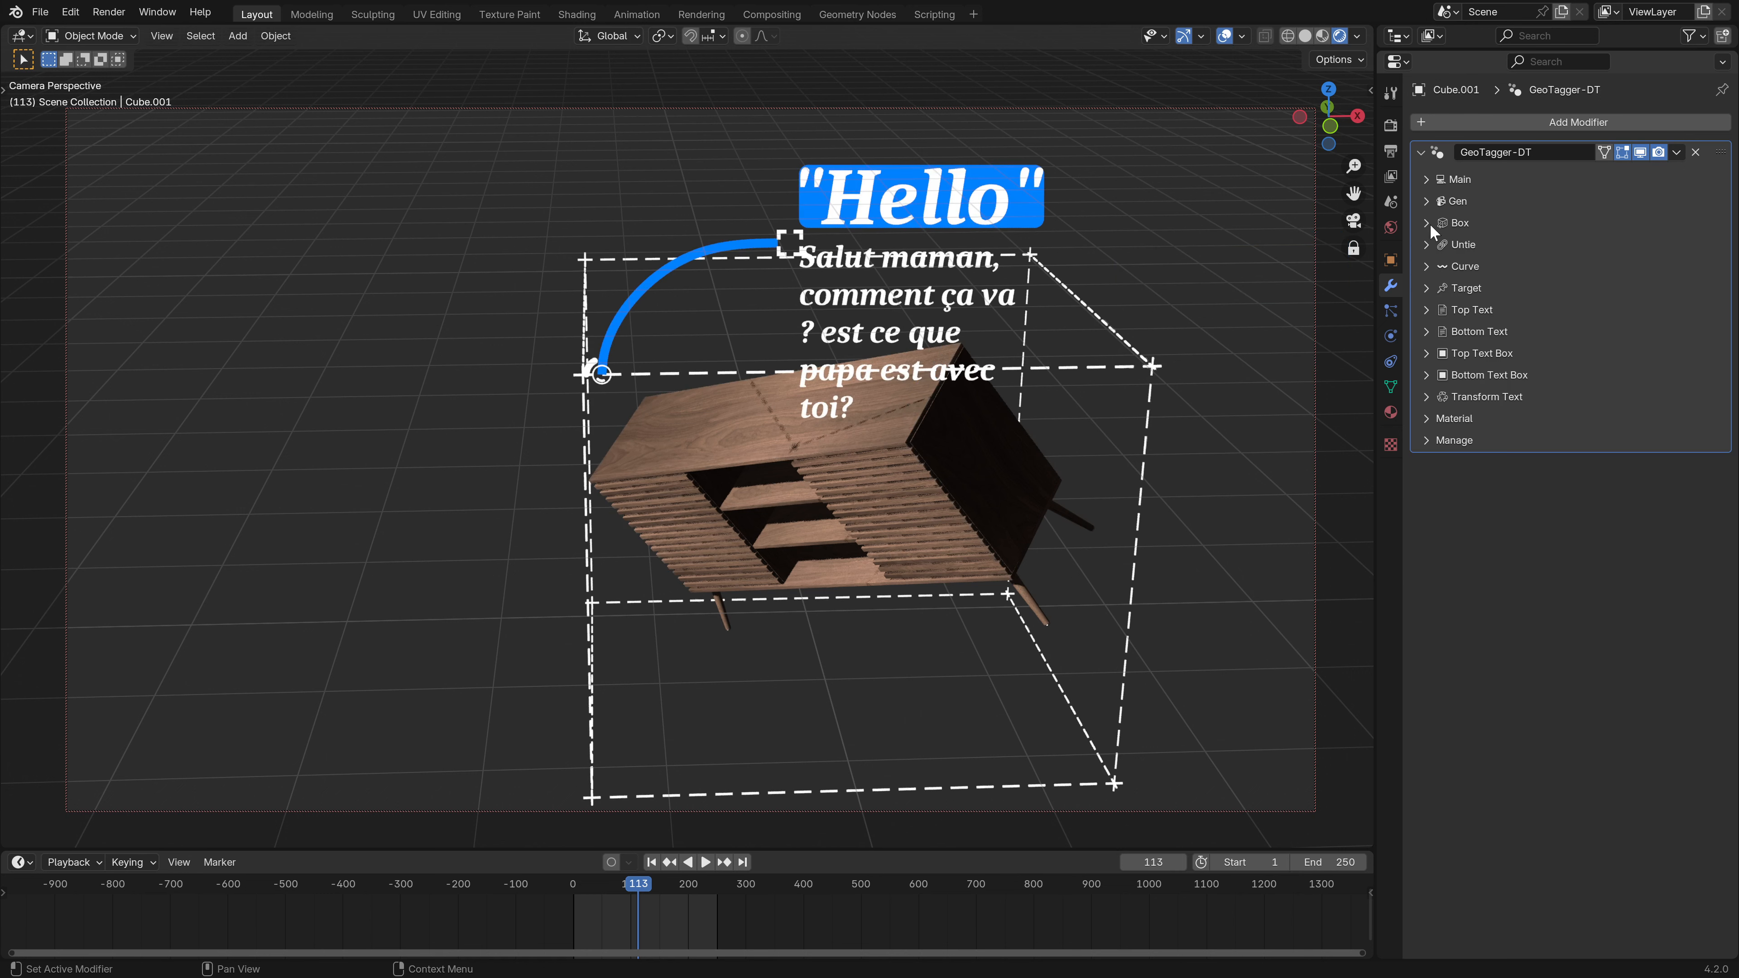
left_click(1430, 223)
left_click(1453, 242)
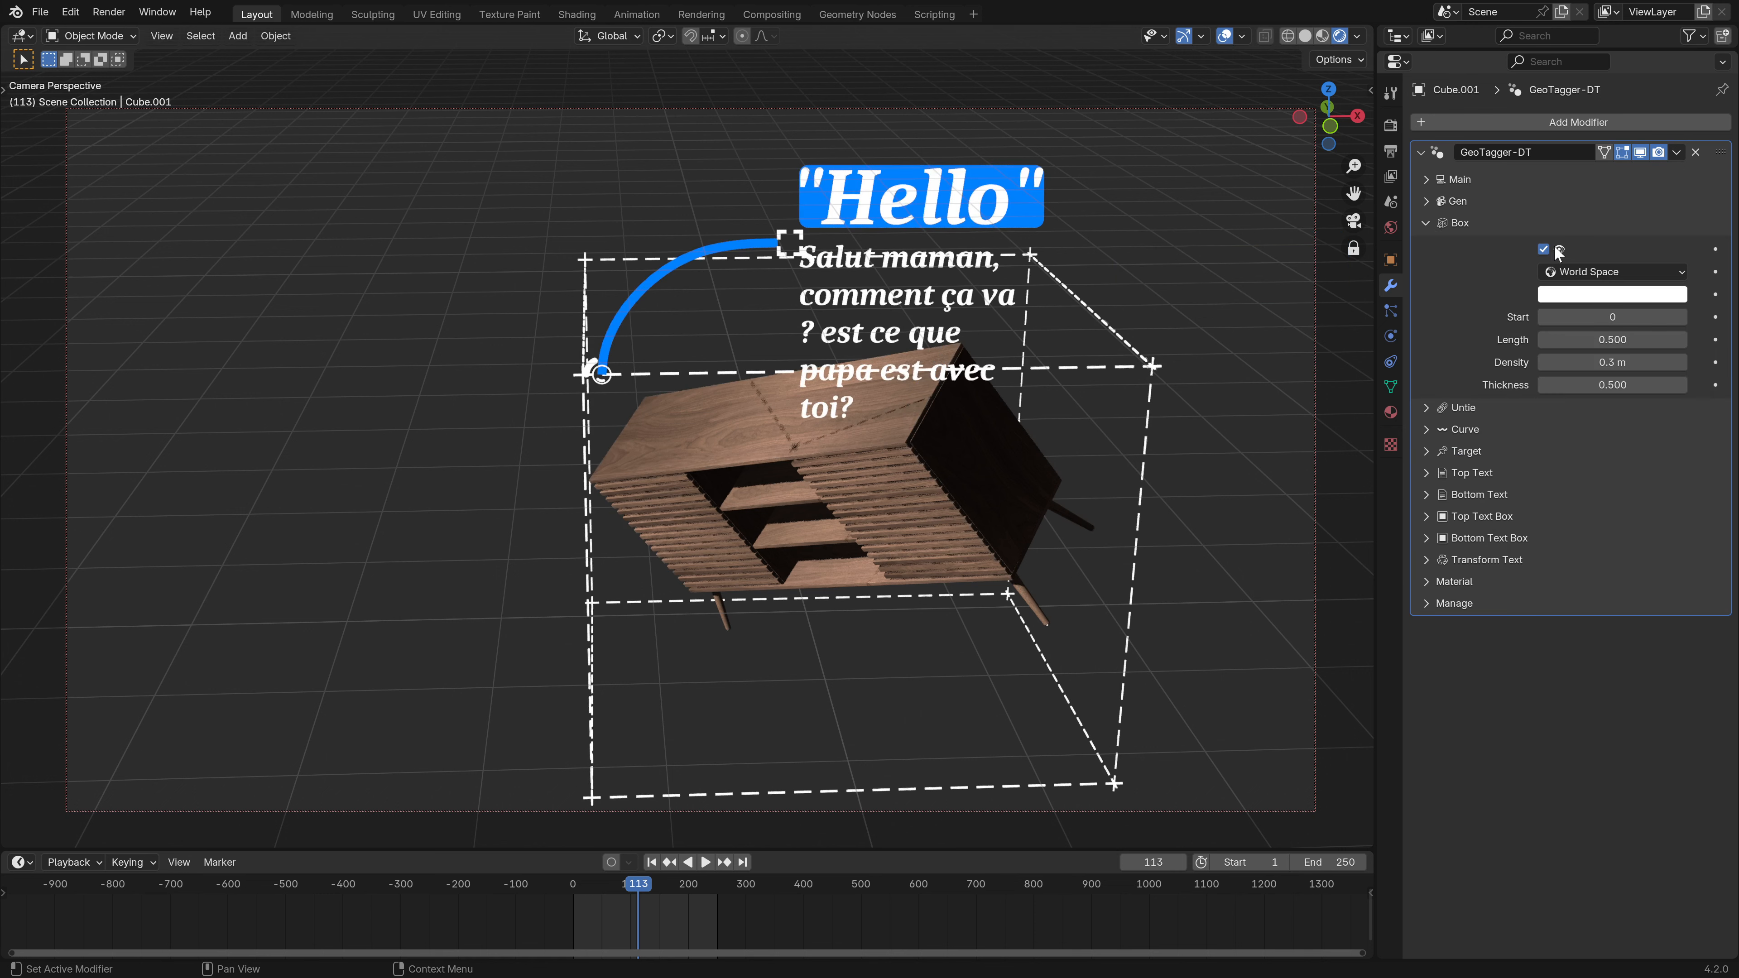
left_click(1427, 222)
middle_click_drag(859, 425, 948, 411)
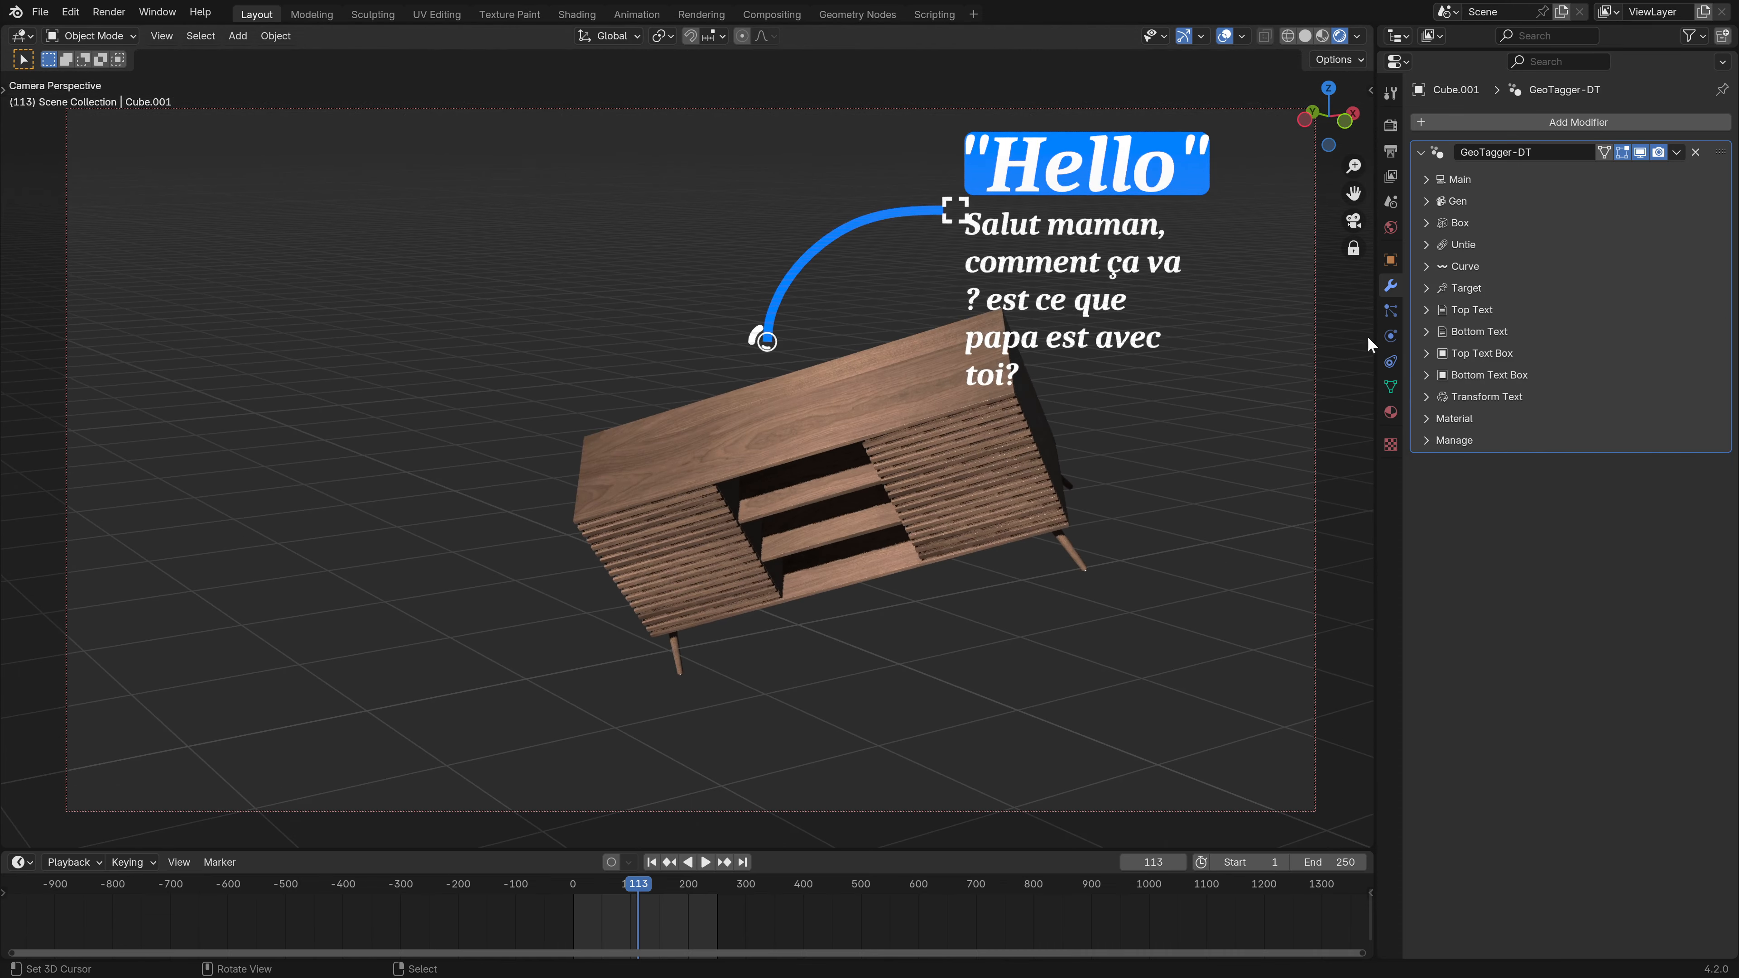
- Clear the dresser's rotation to return it to its upright position
left_click(1434, 179)
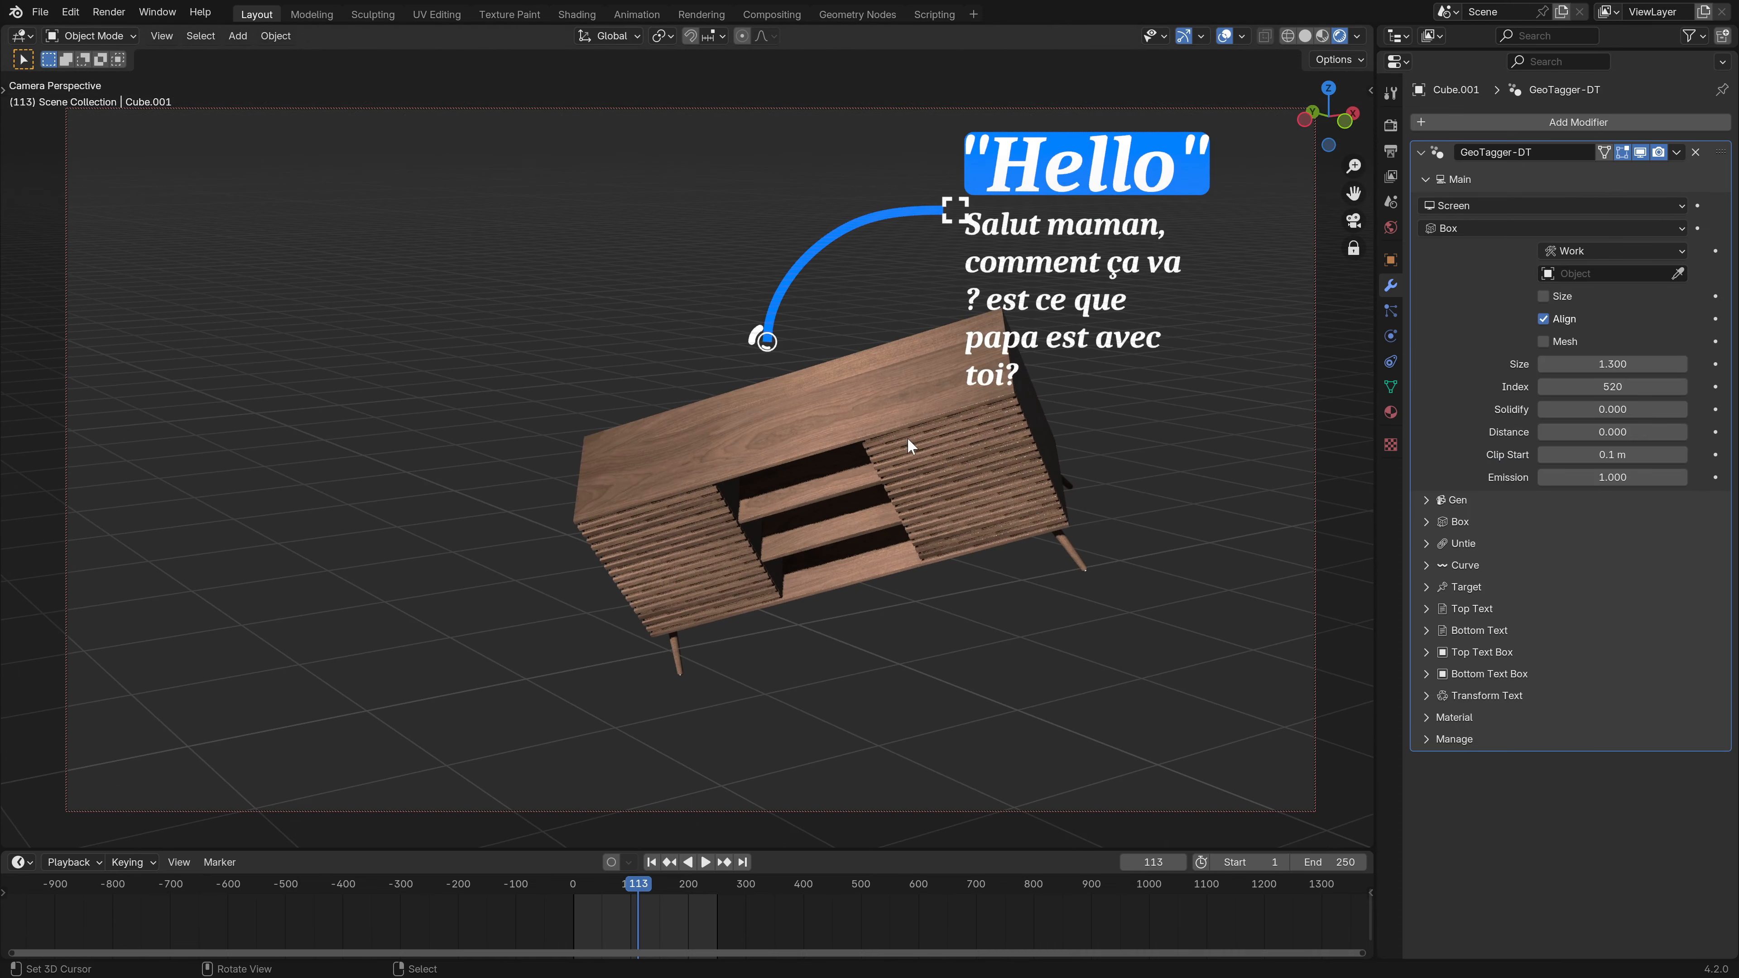
key("alt+r")
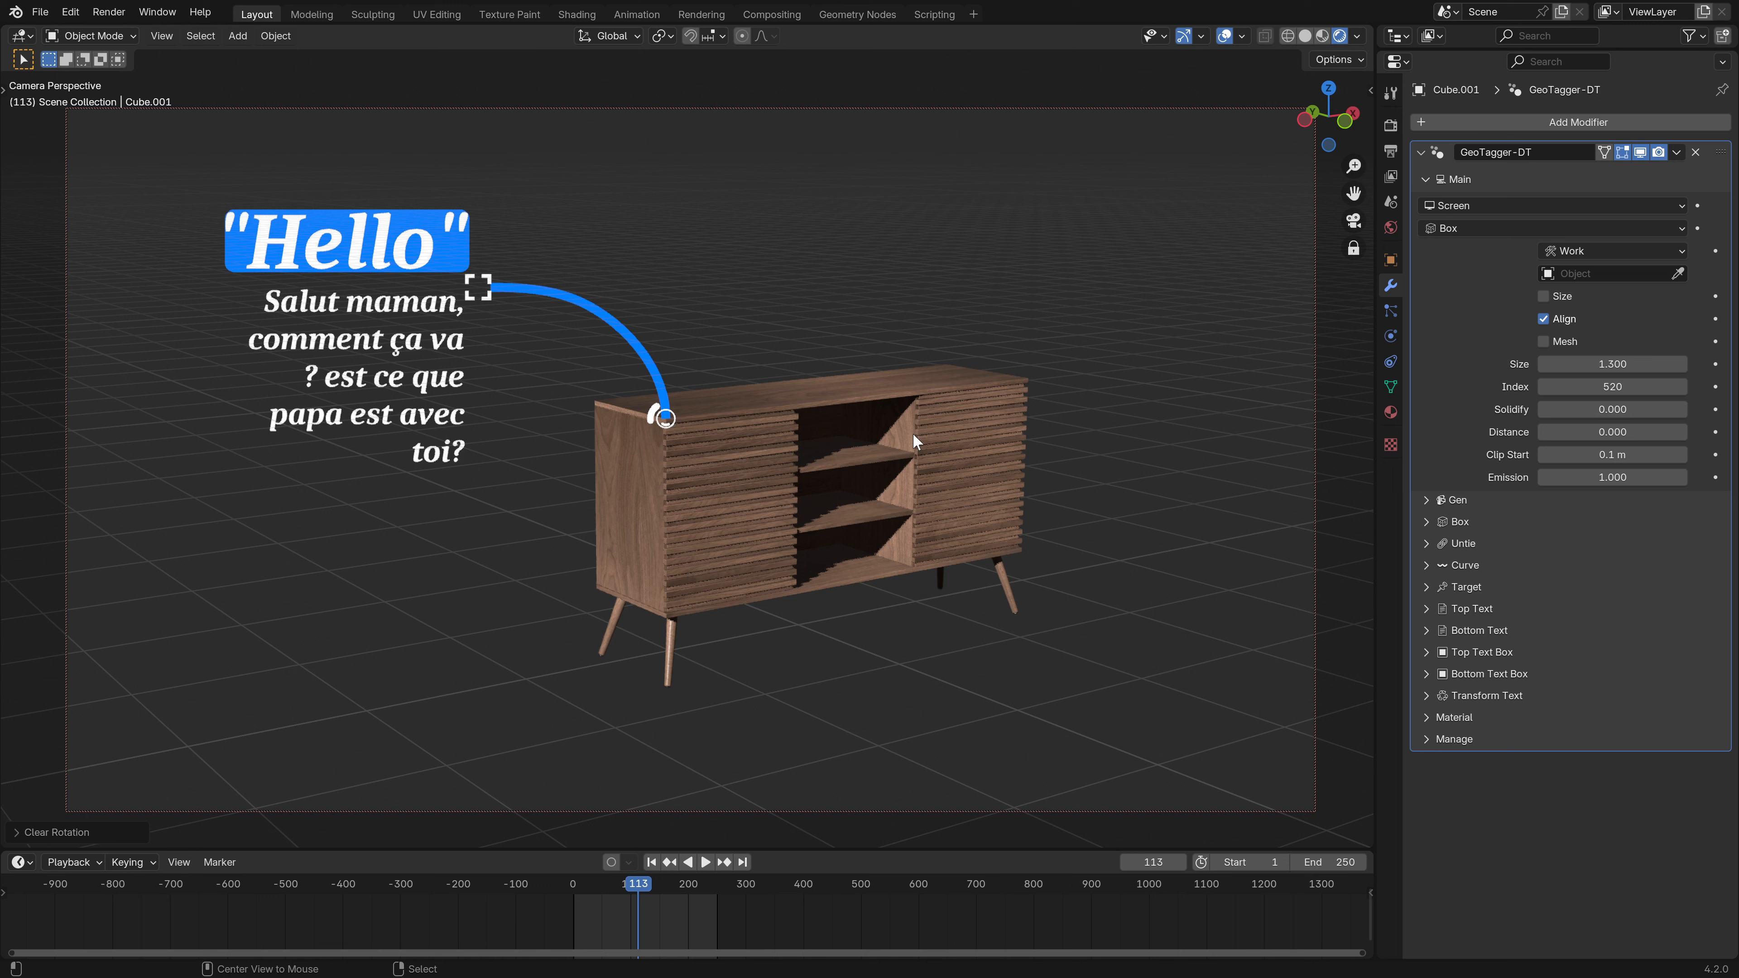
left_click(1426, 180)
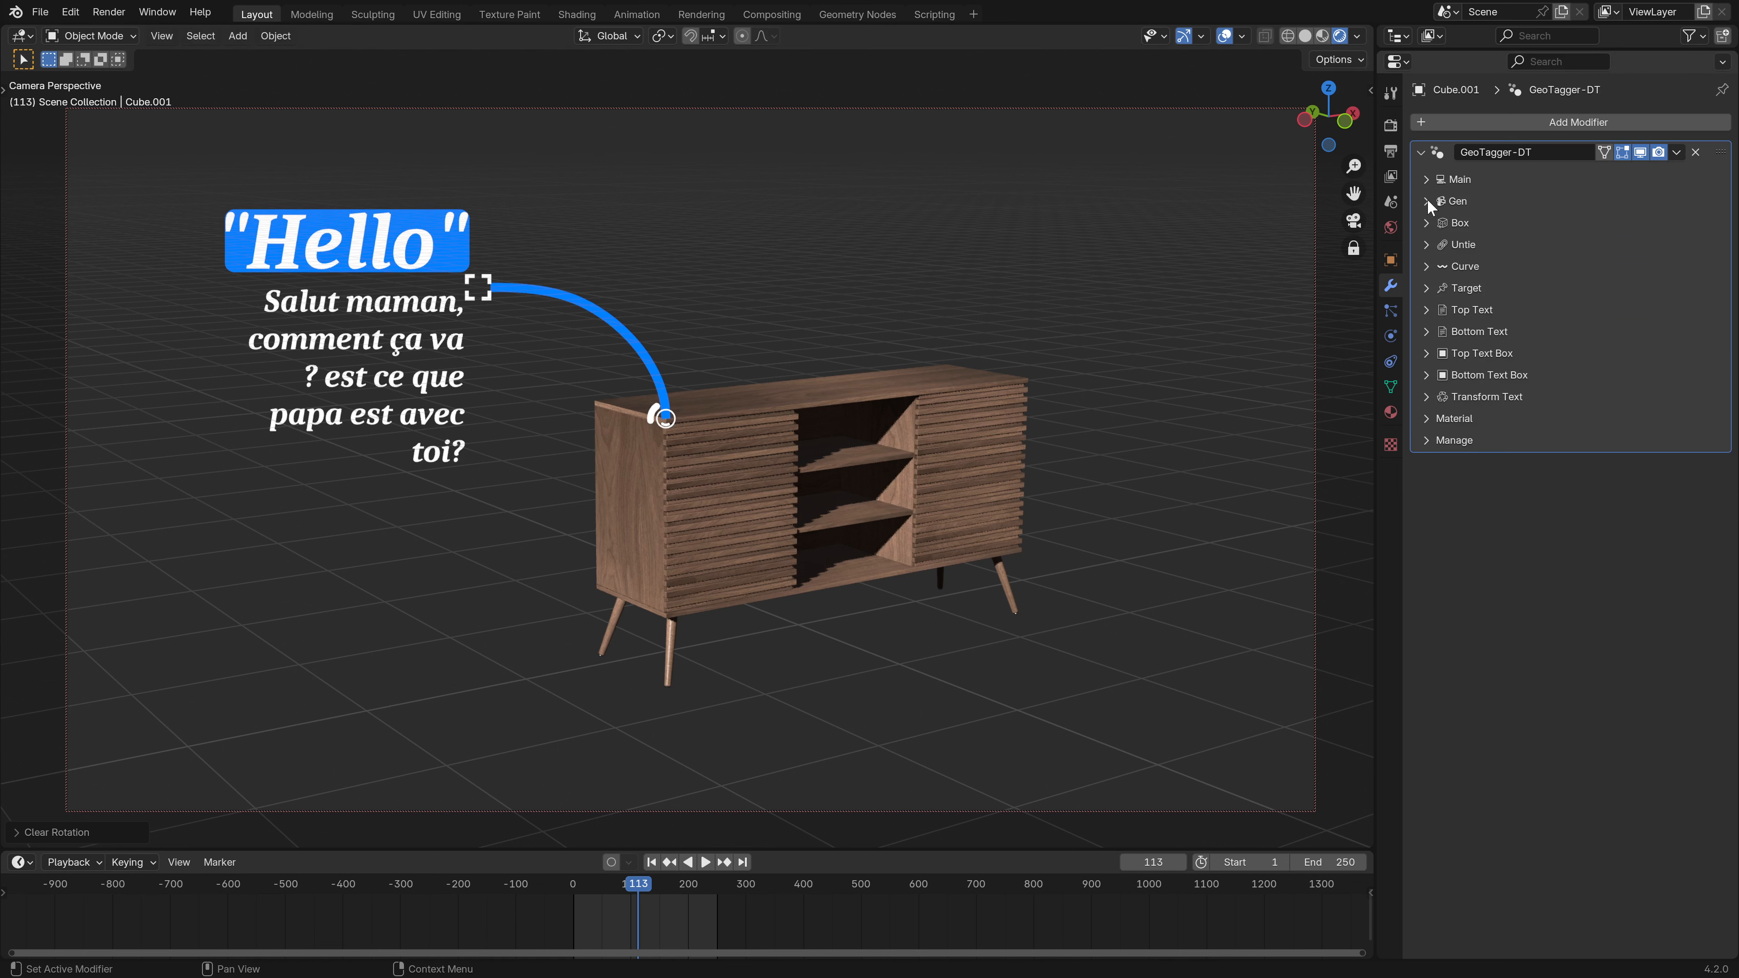
- Examine the Gen section's mode and custom timing settings, and the Main section's options
left_click(1427, 200)
middle_click_drag(919, 470, 933, 480, "shift")
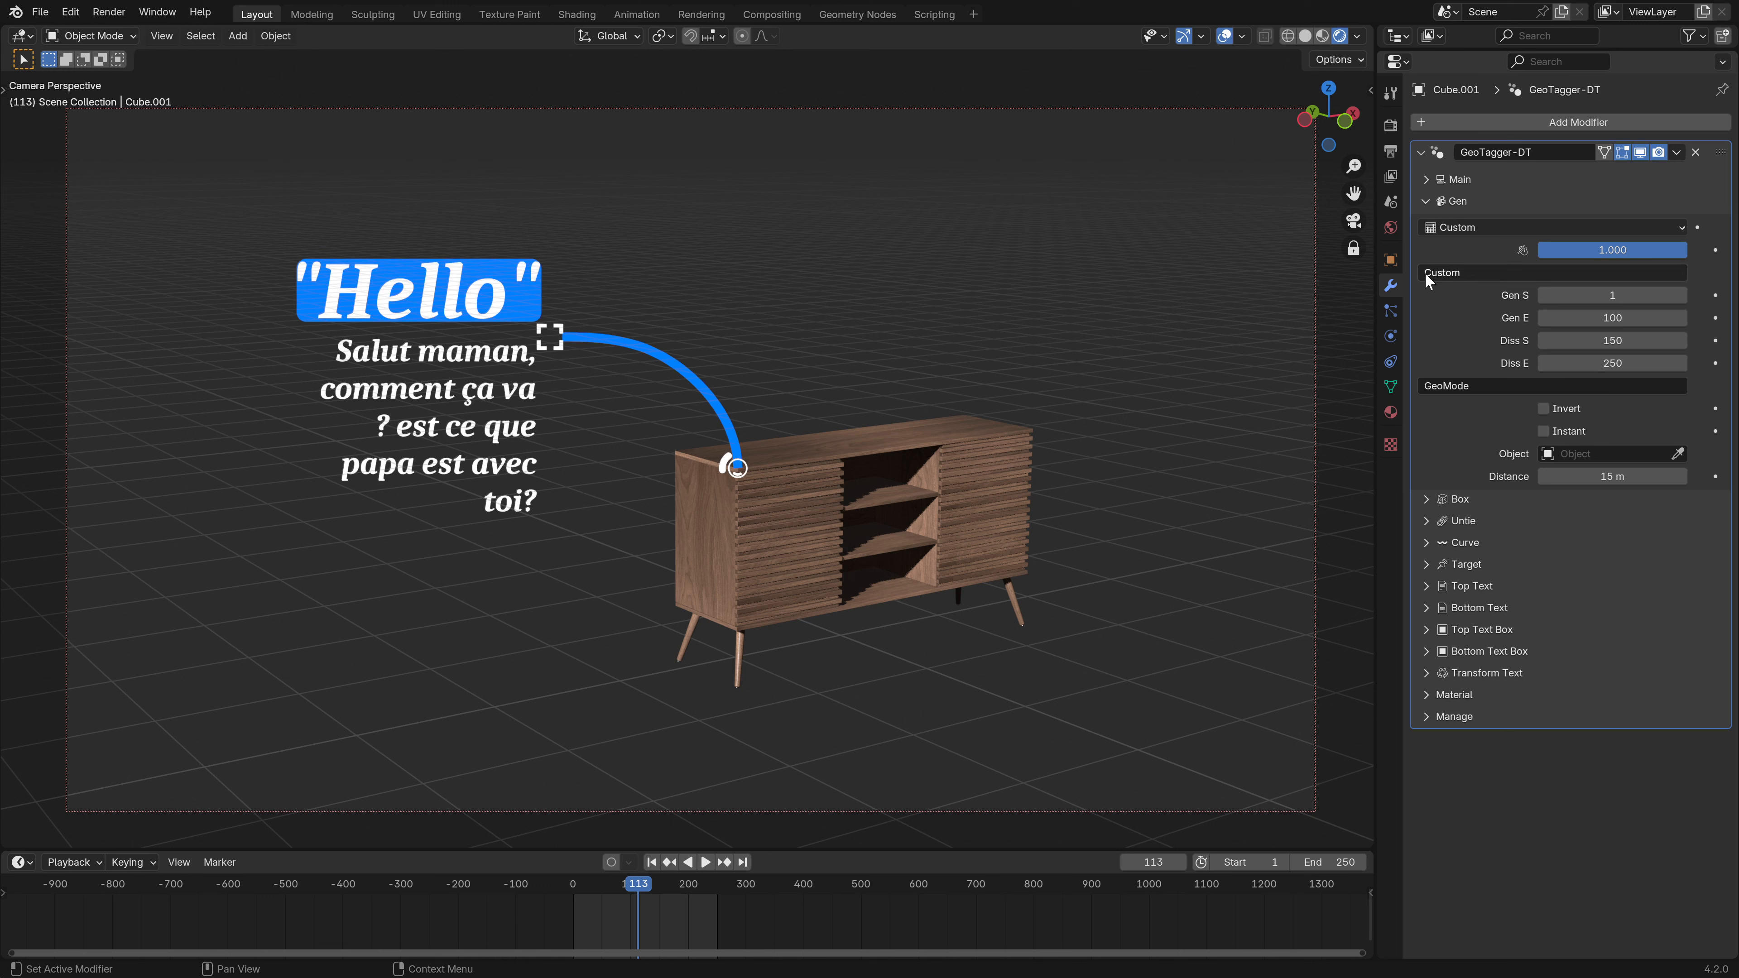
left_click(1480, 227)
left_click(1426, 199)
left_click(1428, 177)
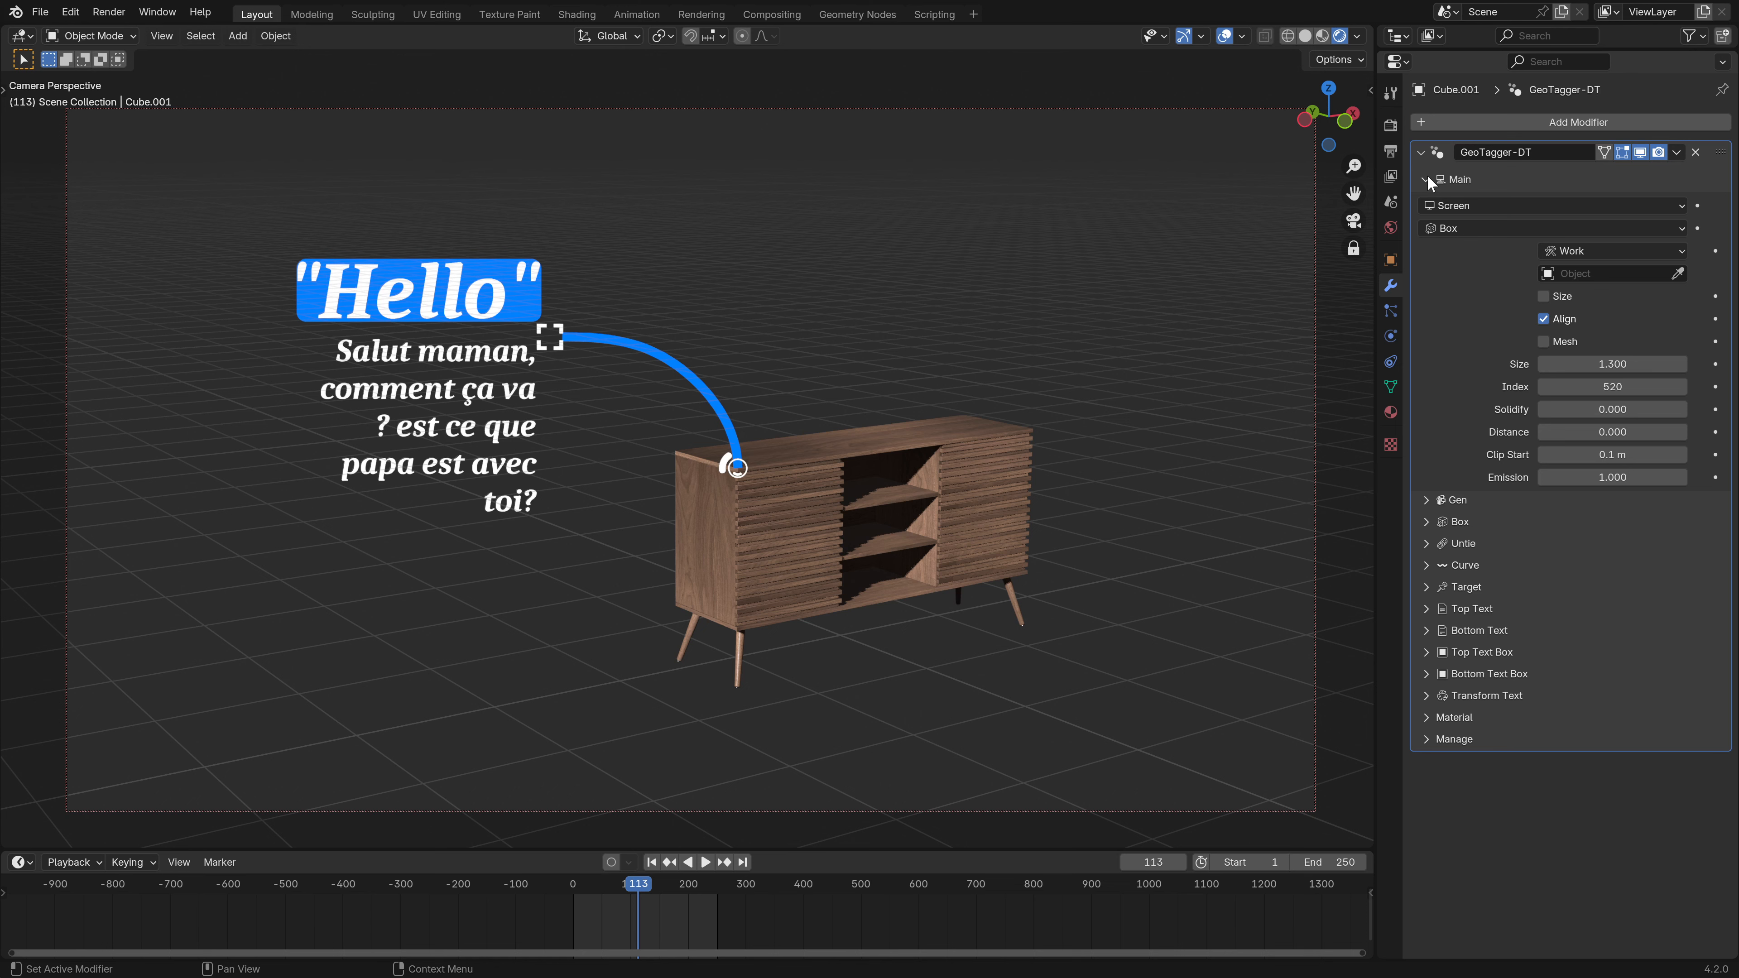
left_click(1429, 176)
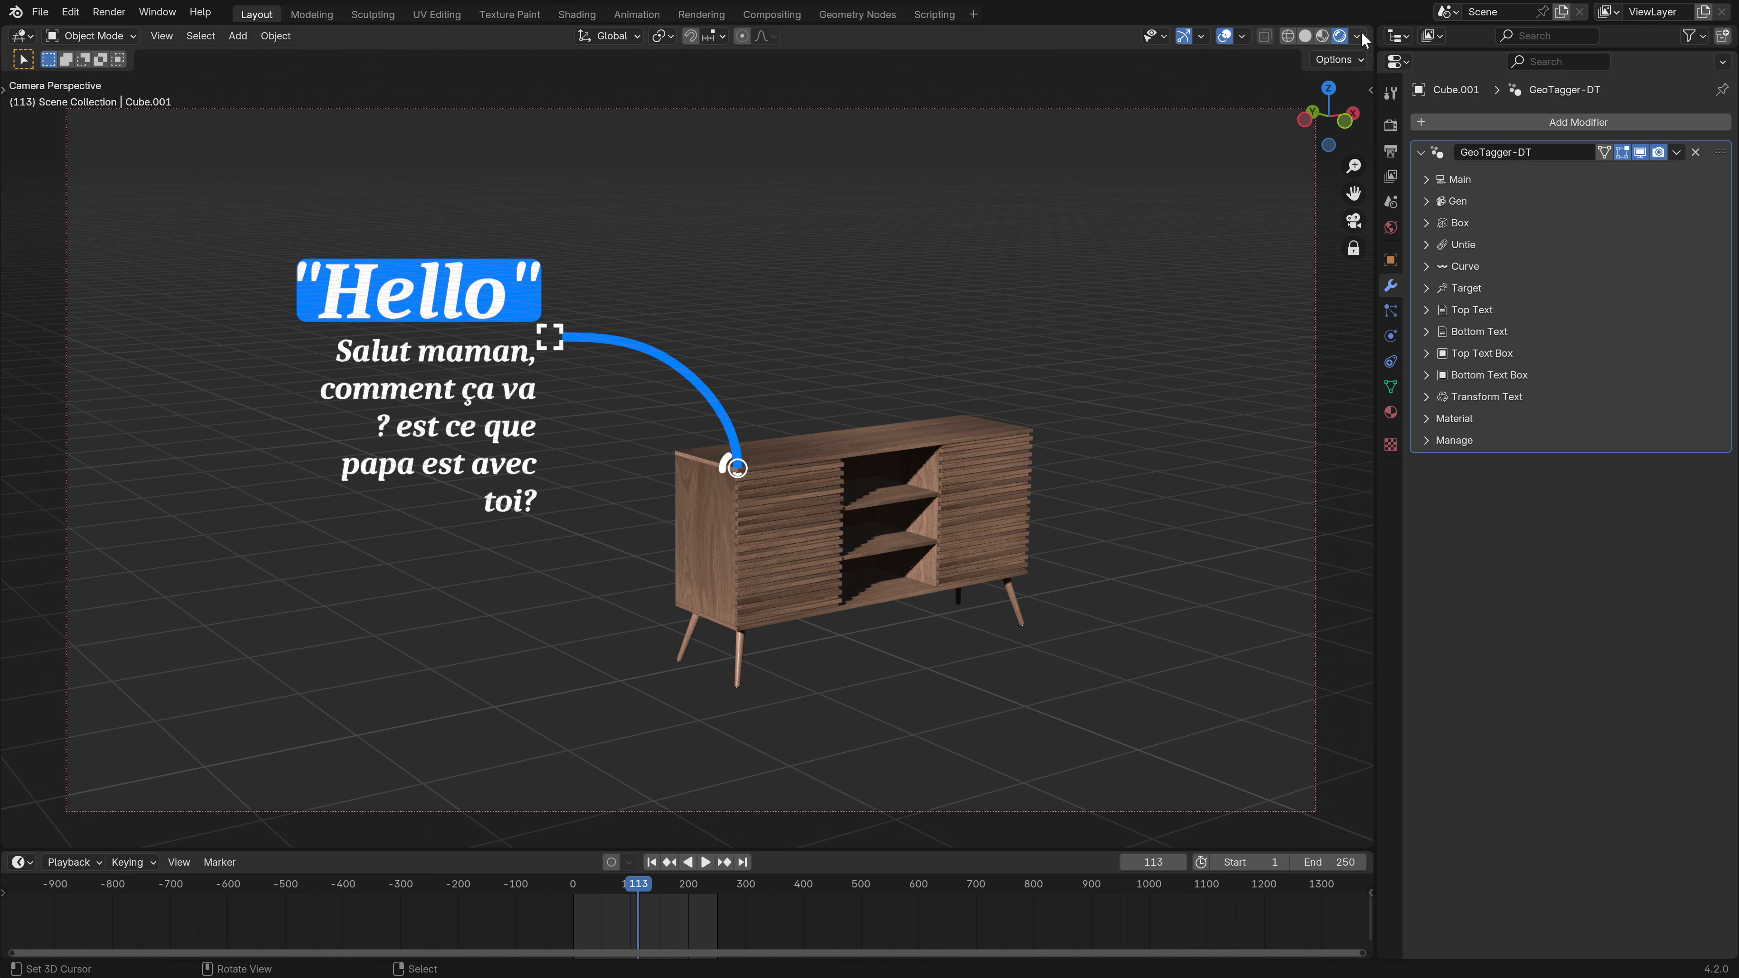
- Split the 3D viewport and show the GeoTagger-DT node tree in a Geometry Node Editor beside it, without its sidebar, framed on the GT-Font node
left_click_drag(1370, 36, 945, 109)
left_click(967, 36)
left_click(1011, 184)
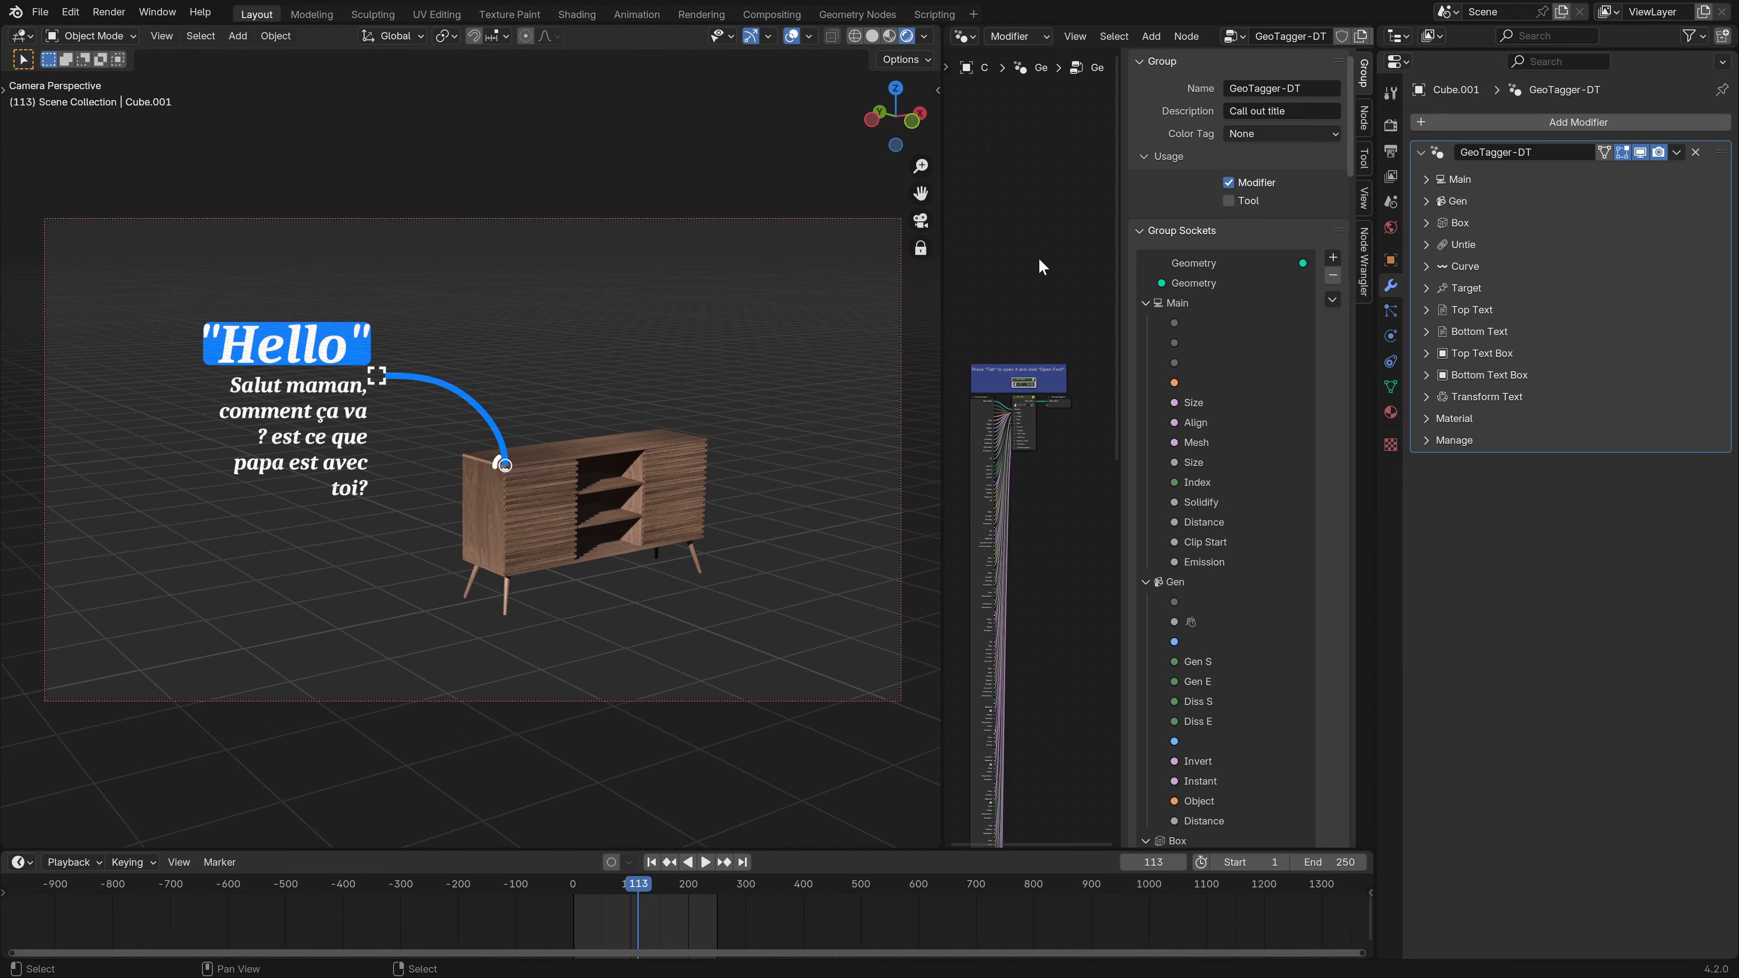
key("n")
scroll(1090, 376, "up", 18)
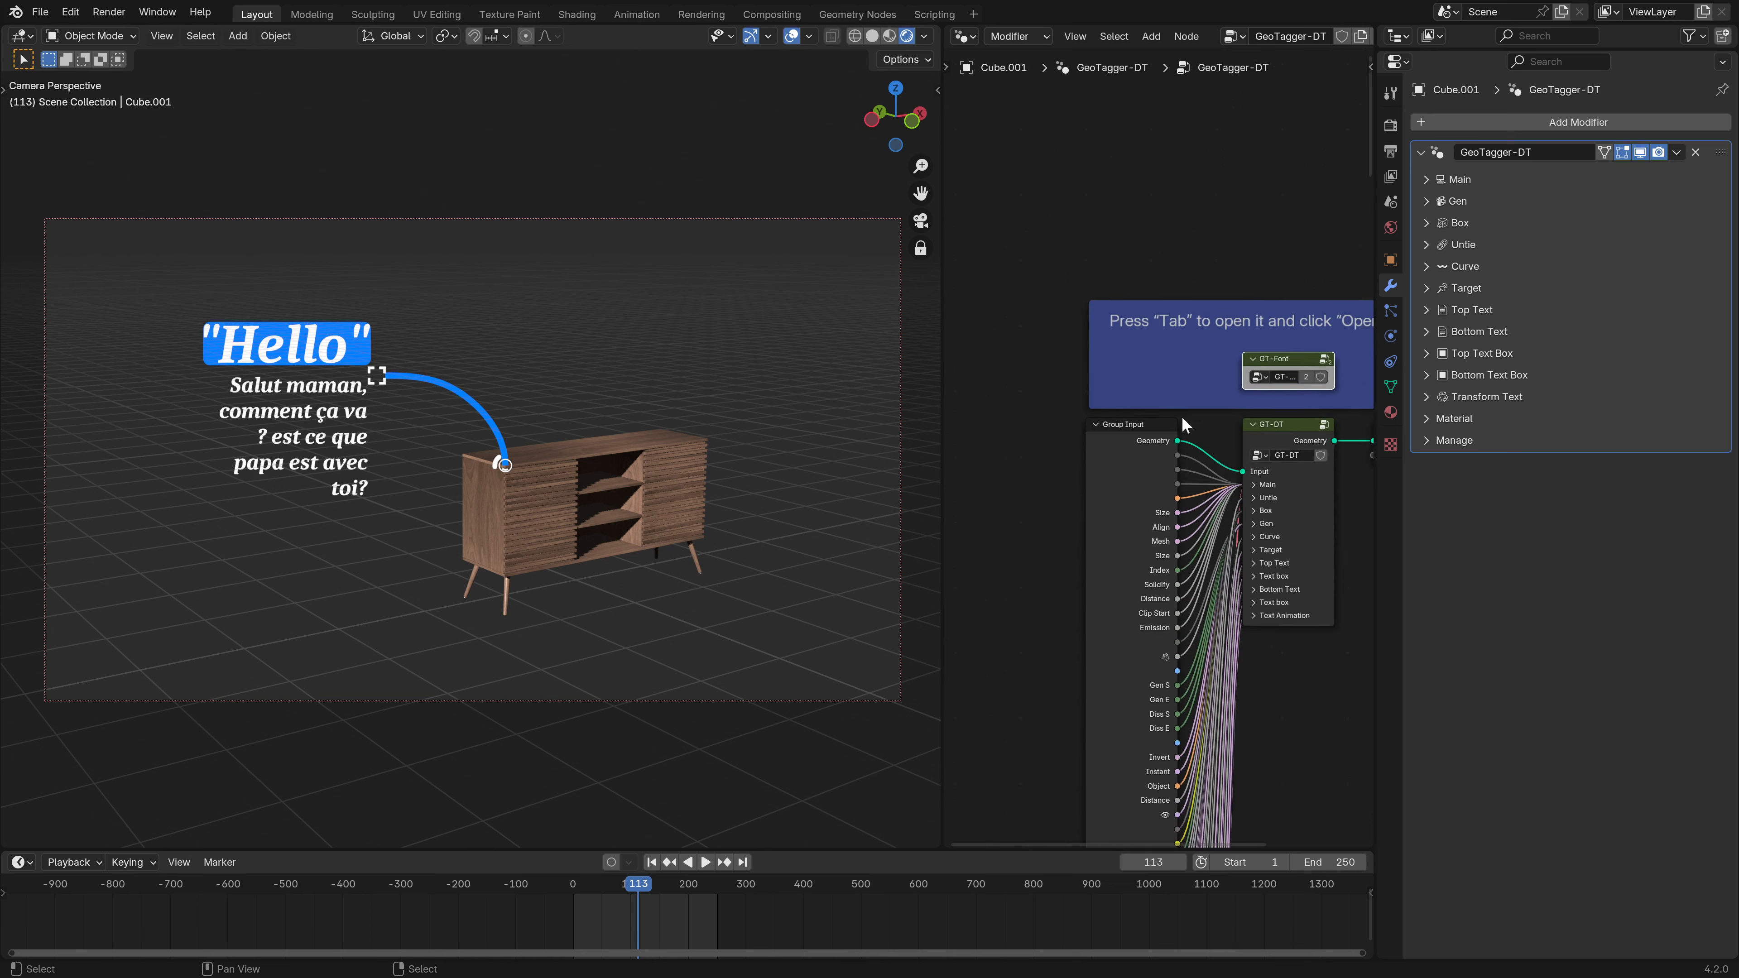
middle_click_drag(1215, 427, 1100, 410, "shift")
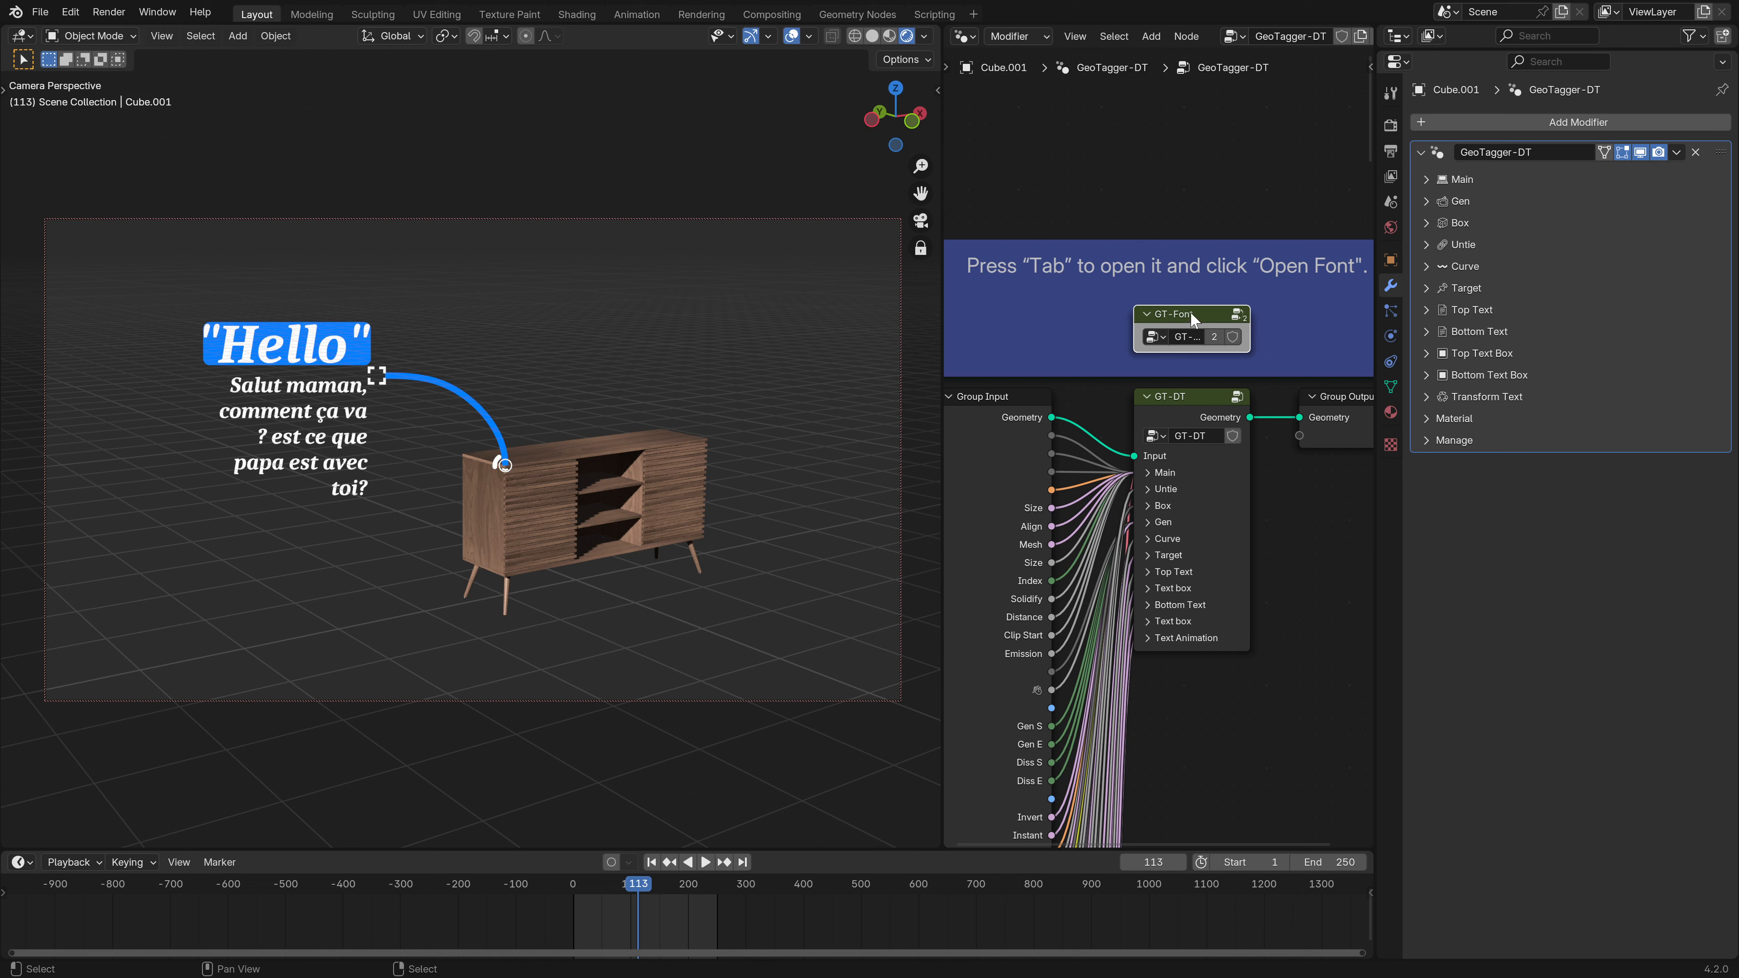
- Enter the GT-Font node group, unlink the font of its String to Curves node, and load Agency FB Bold from the Windows fonts folder
key("Tab")
left_click(1237, 441)
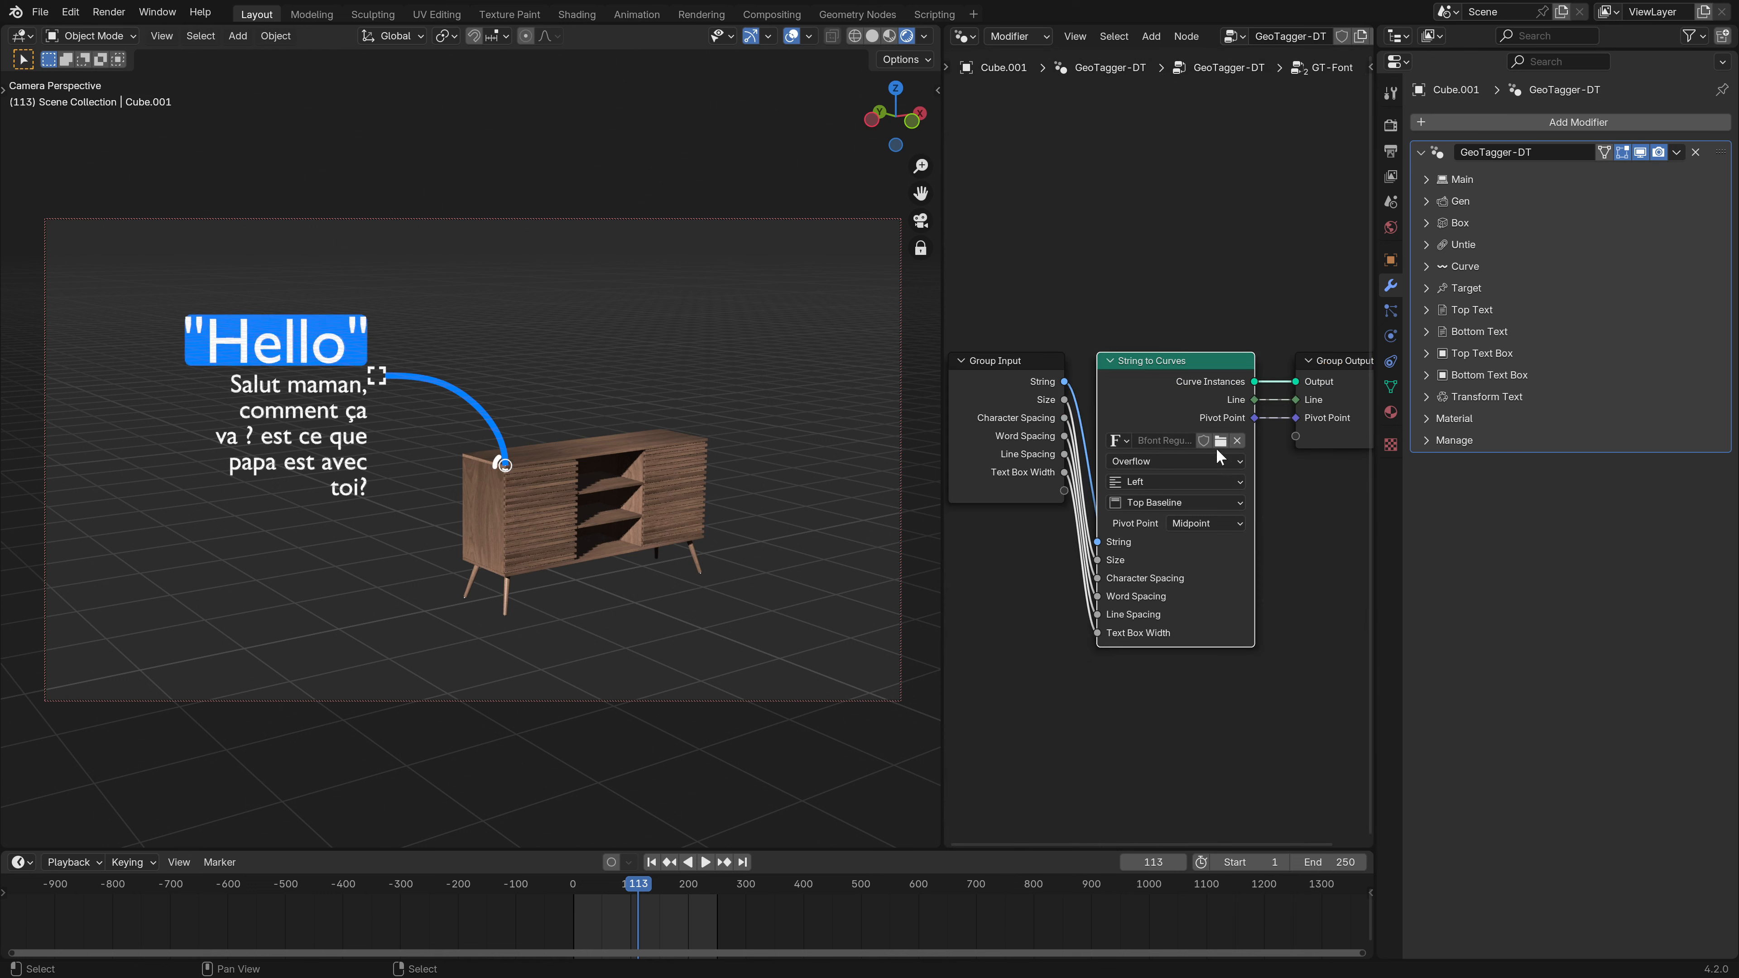
left_click(1220, 440)
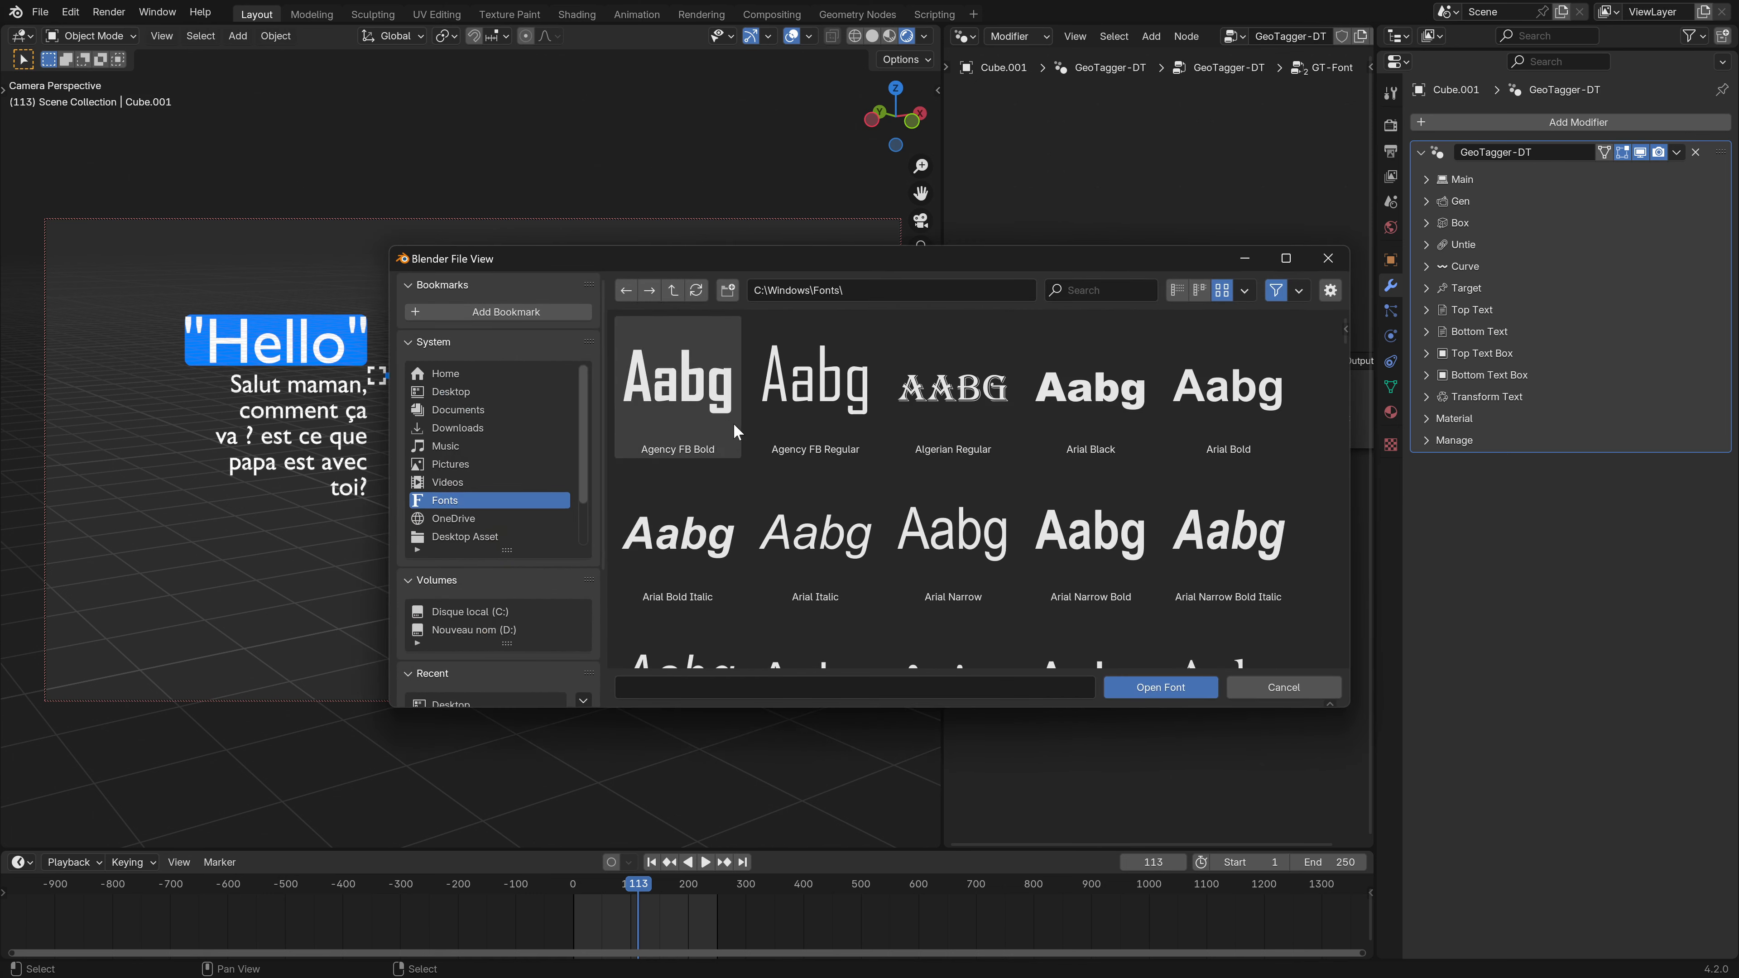
left_click(706, 396)
left_click(1199, 686)
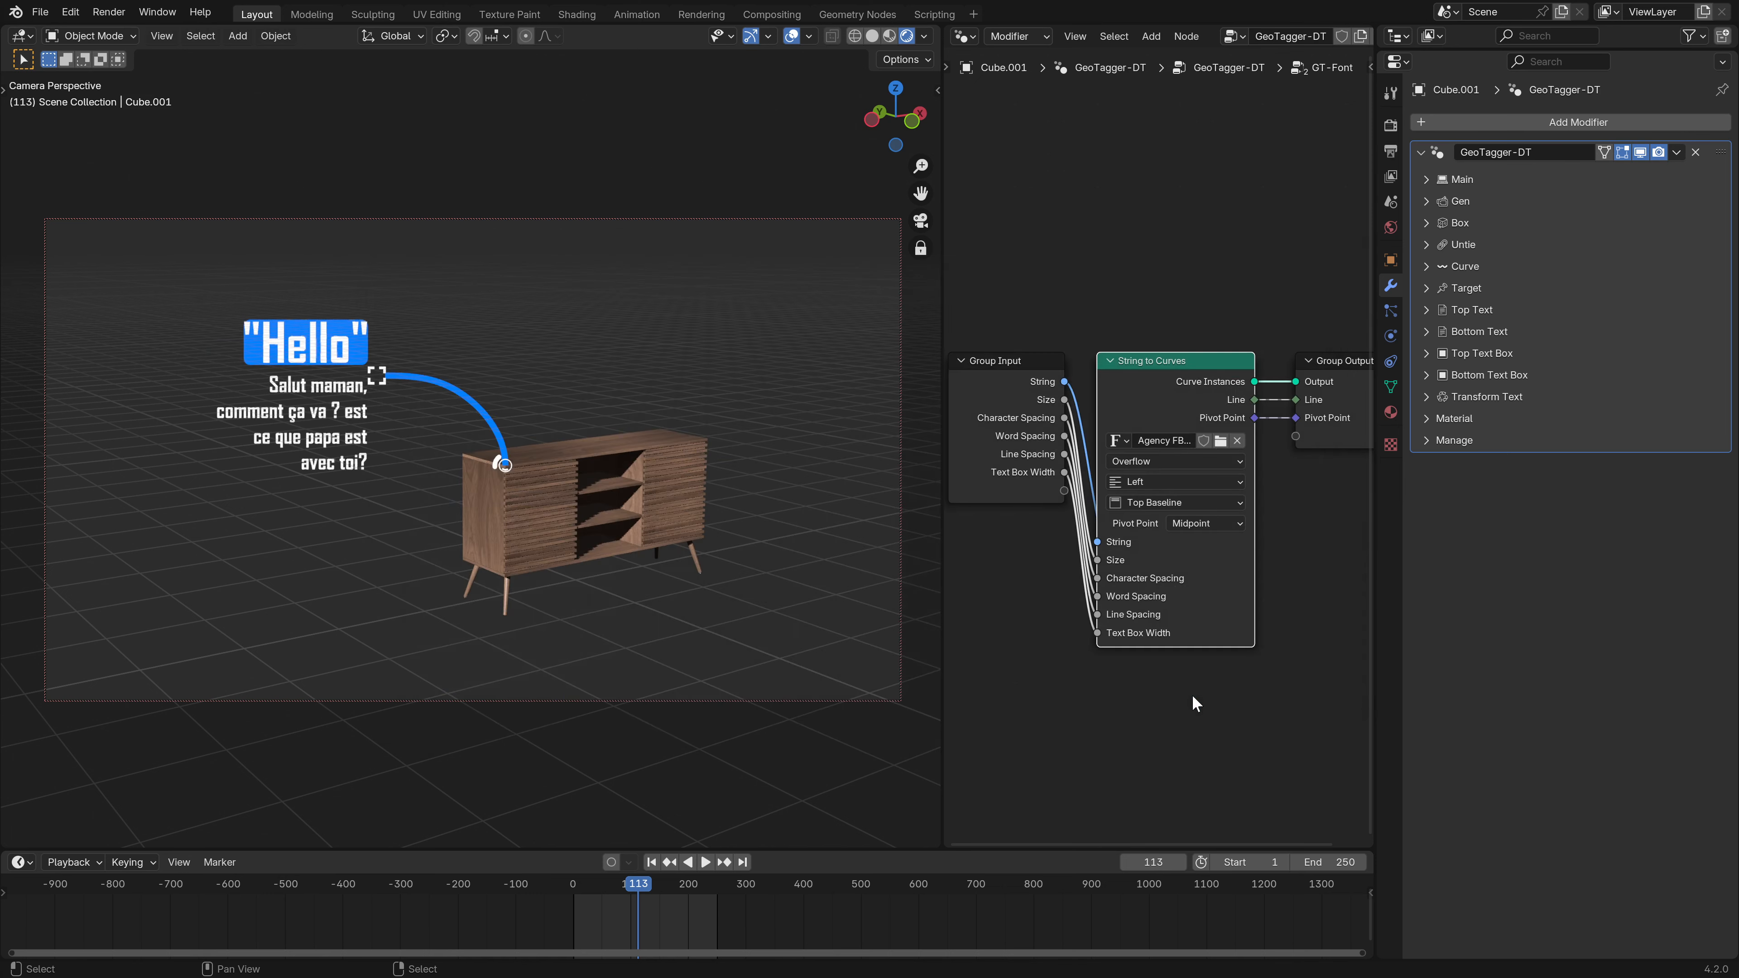
- Load Berlin Sans FB Bold from the Windows fonts folder as the String to Curves font
left_click(1221, 441)
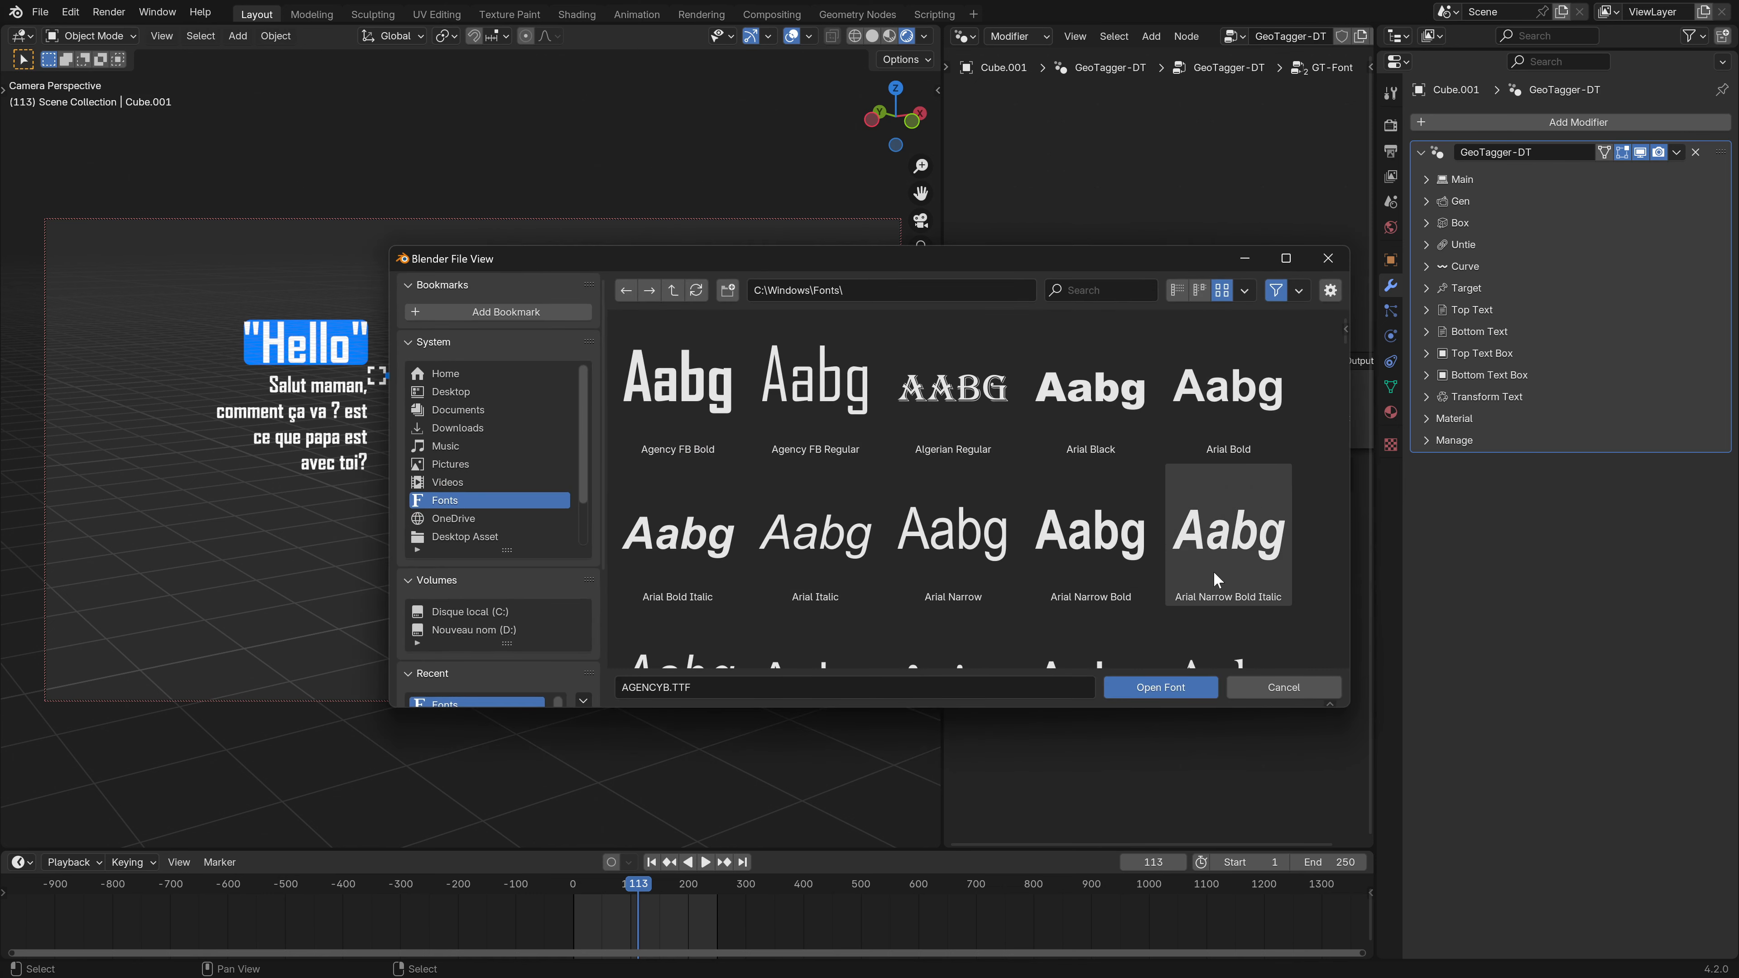
scroll(1211, 572, "down", 5)
left_click(1205, 548)
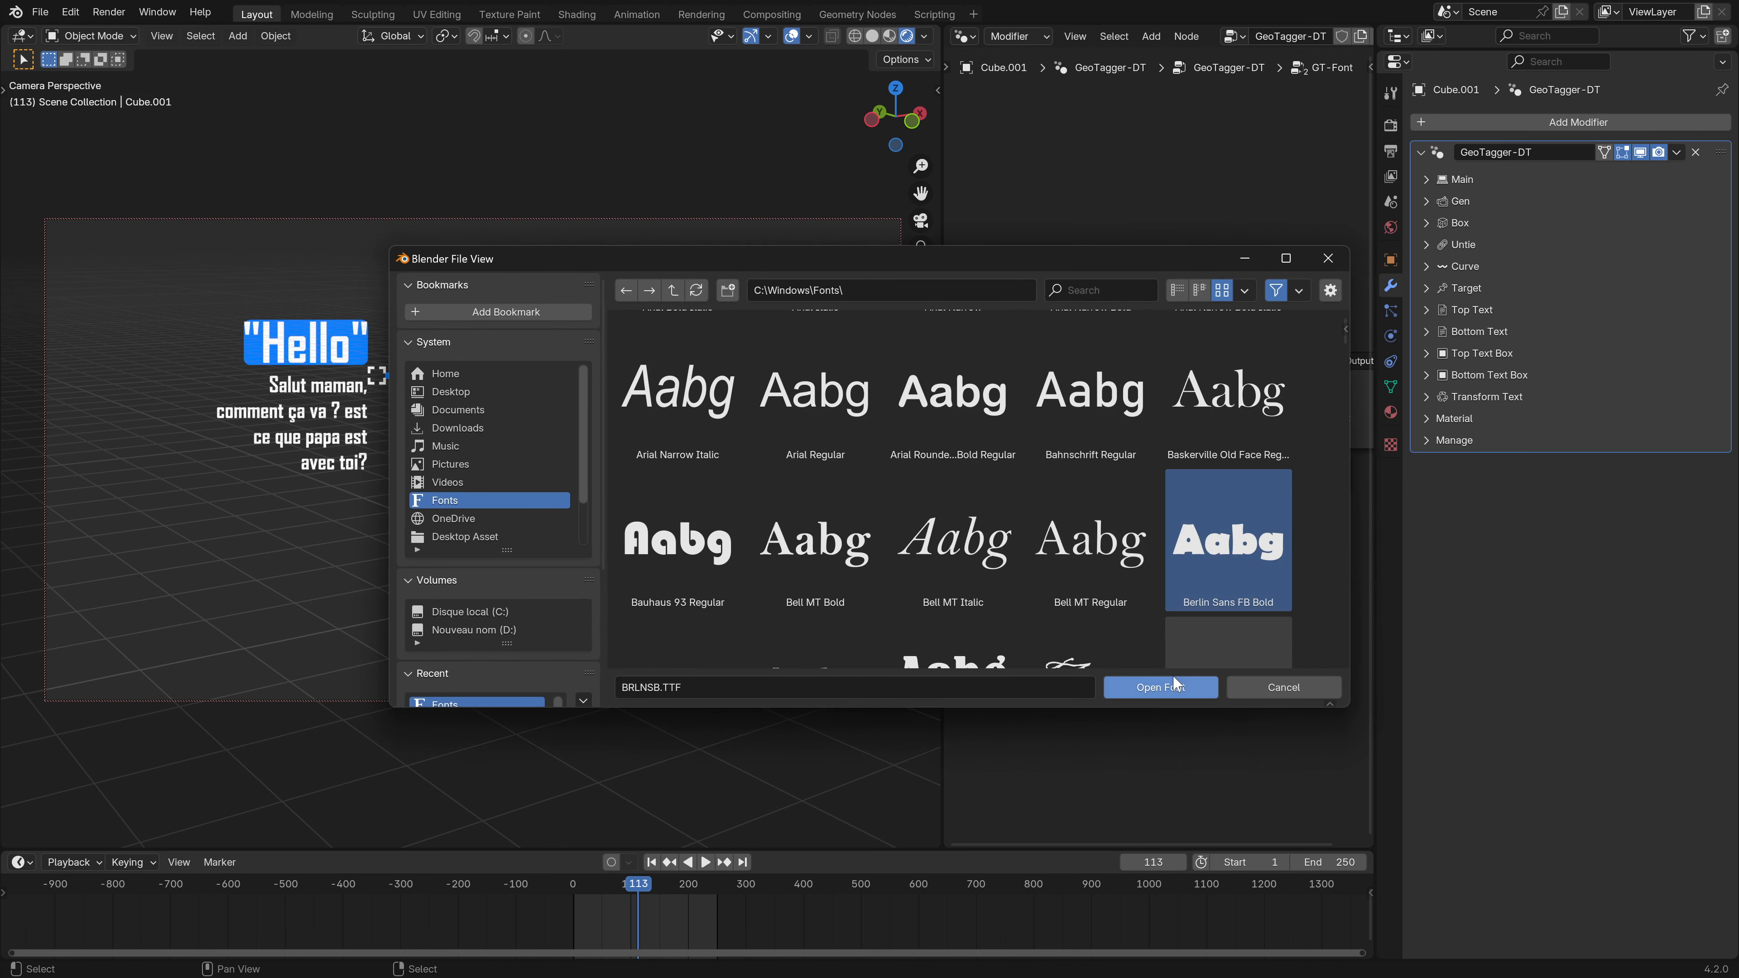
left_click(1151, 687)
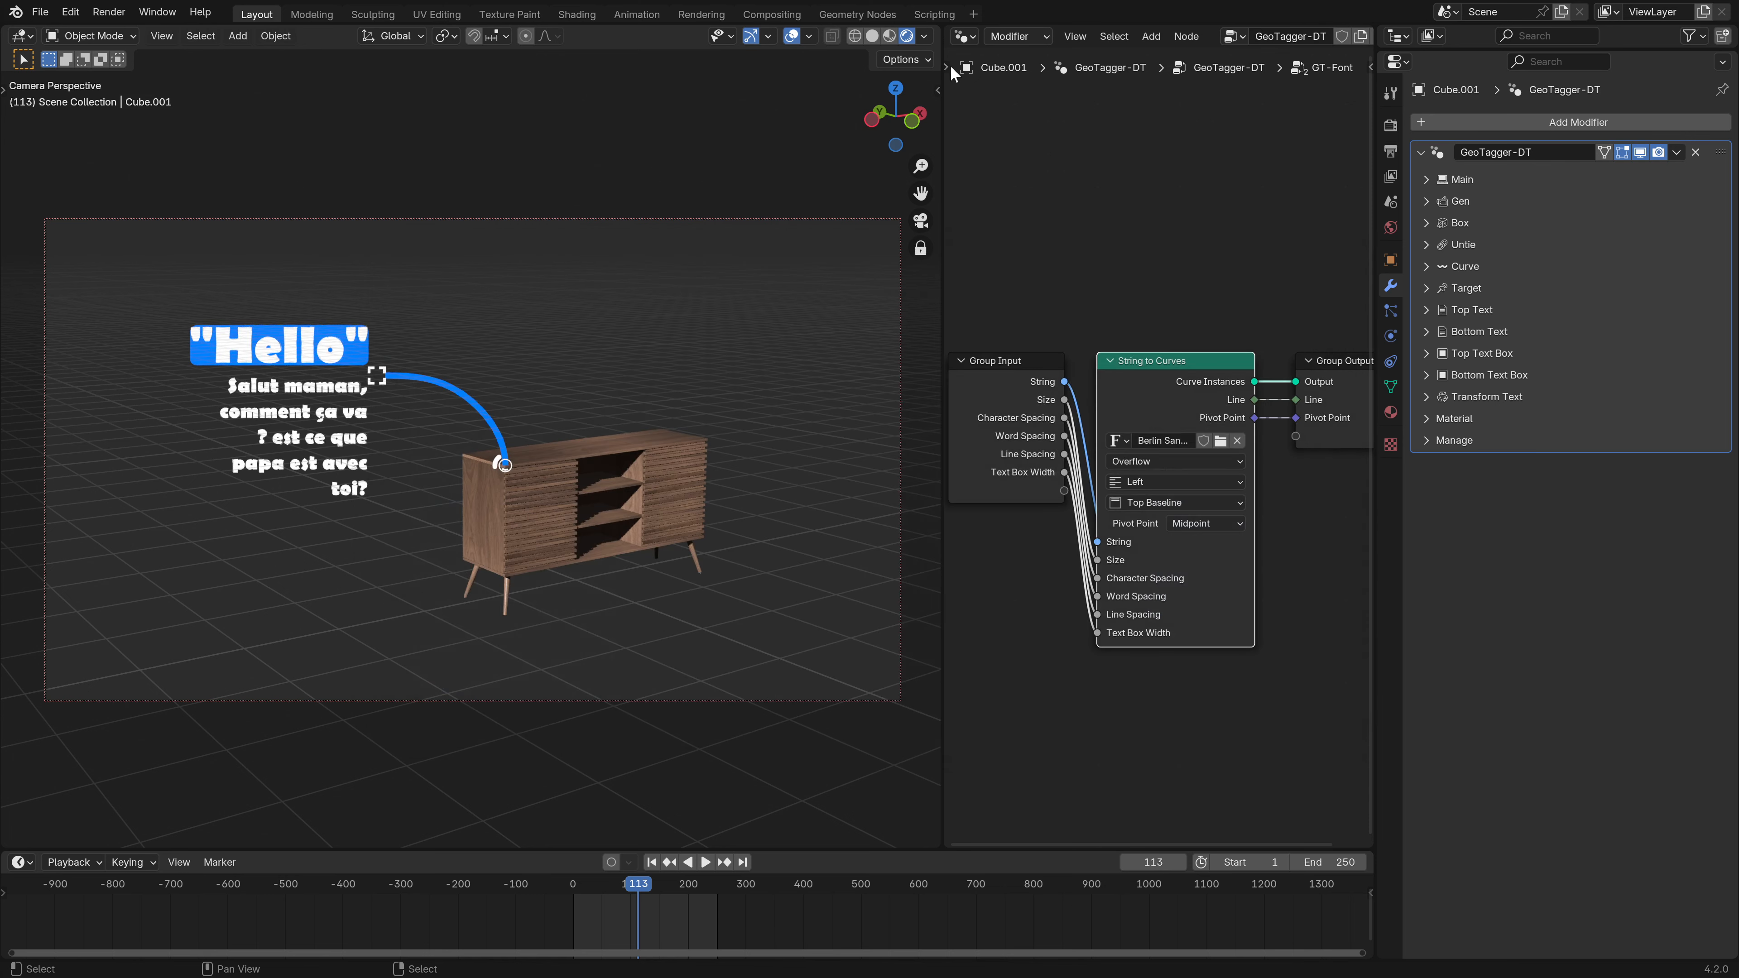
- Switch the String to Curves node among the loaded fonts: Bfont Regular, Agency FB Bold, and finally Caladea-BoldItalic.001
left_click(1124, 440)
left_click(1145, 497)
left_click(1123, 442)
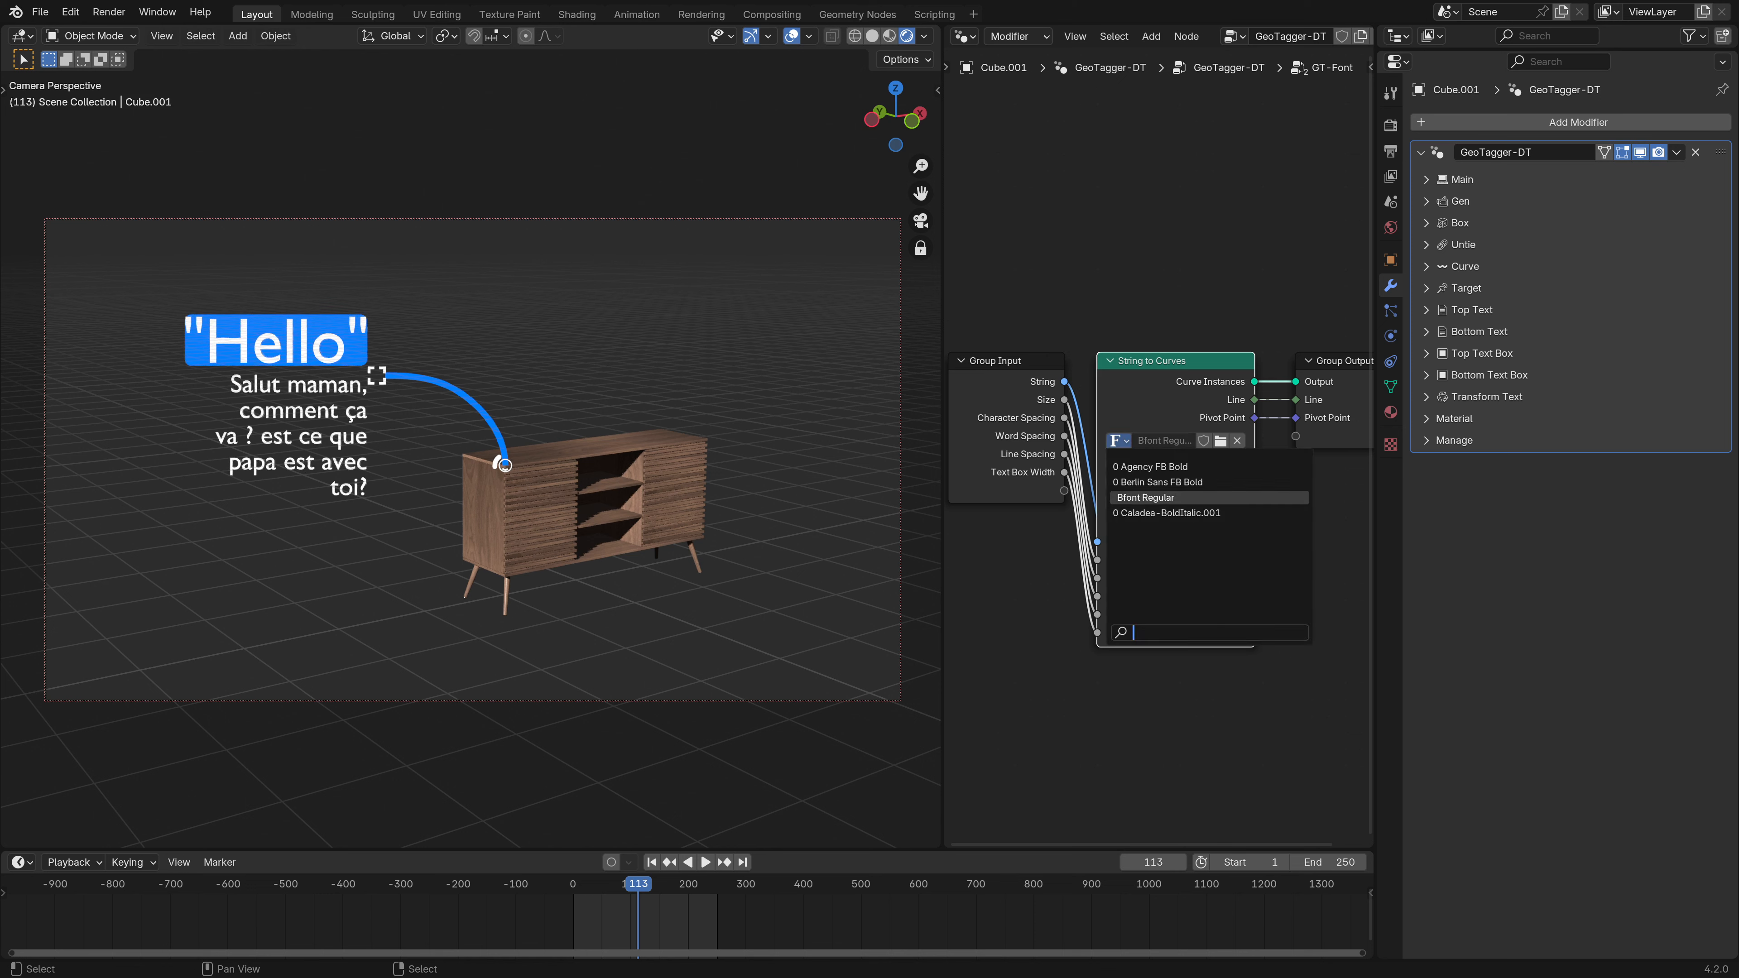
left_click(1150, 466)
left_click(1123, 441)
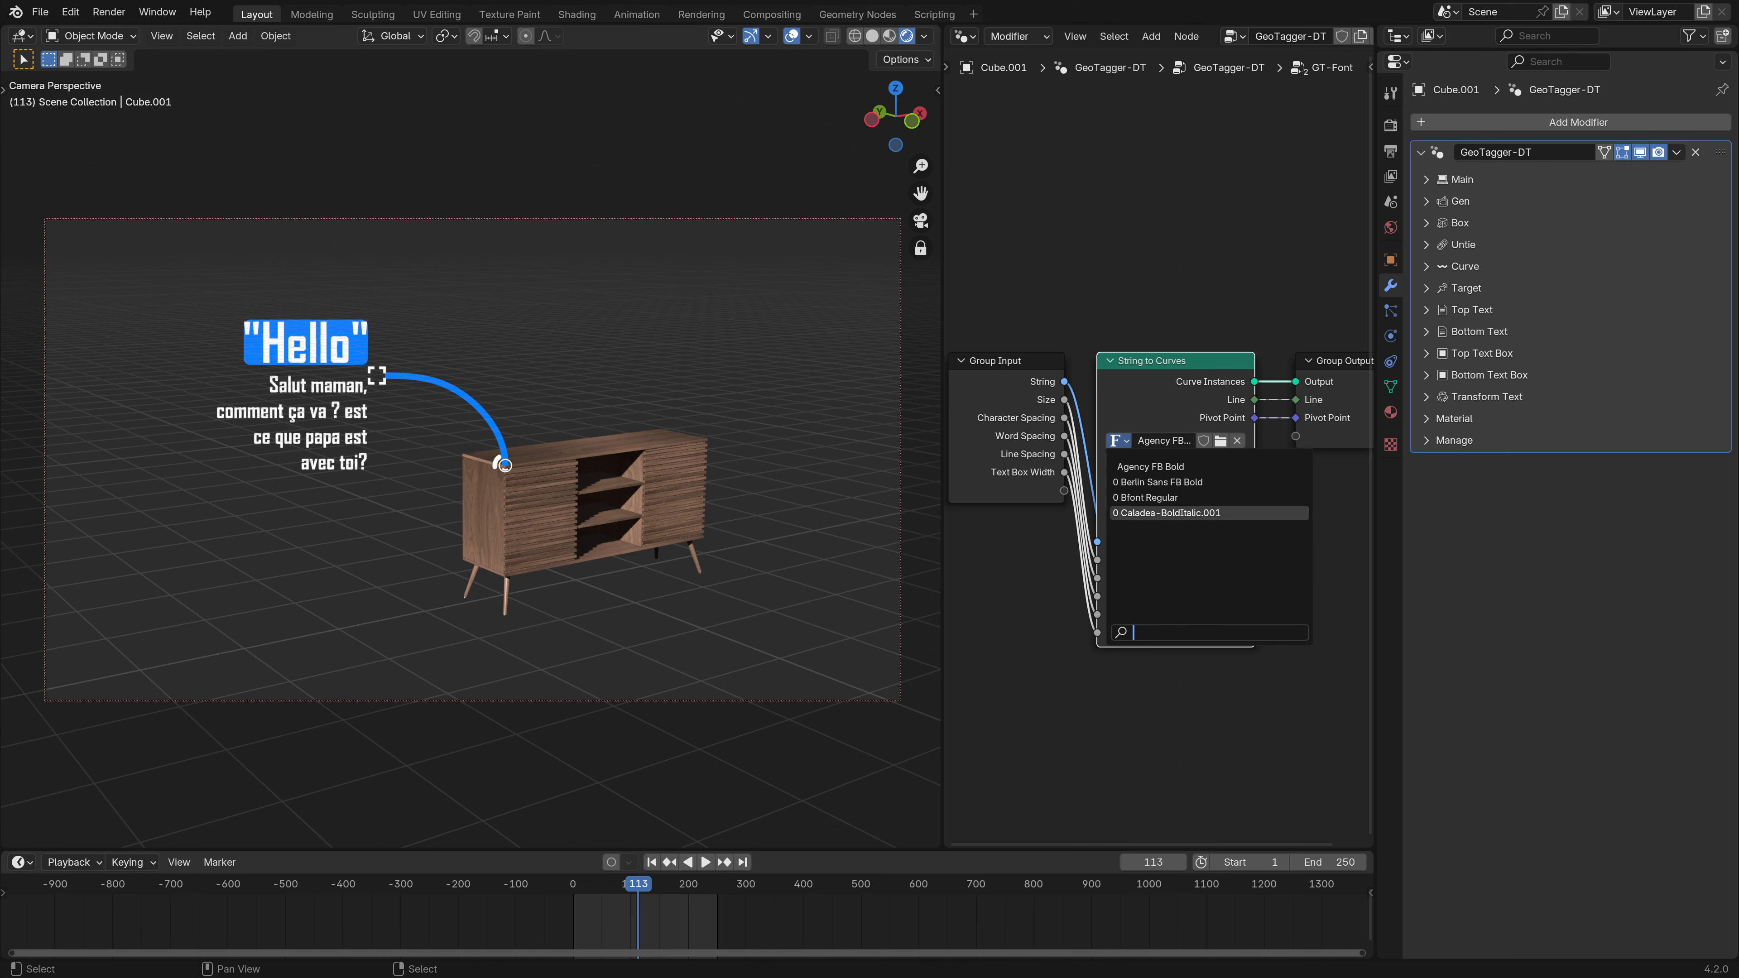
left_click(1166, 512)
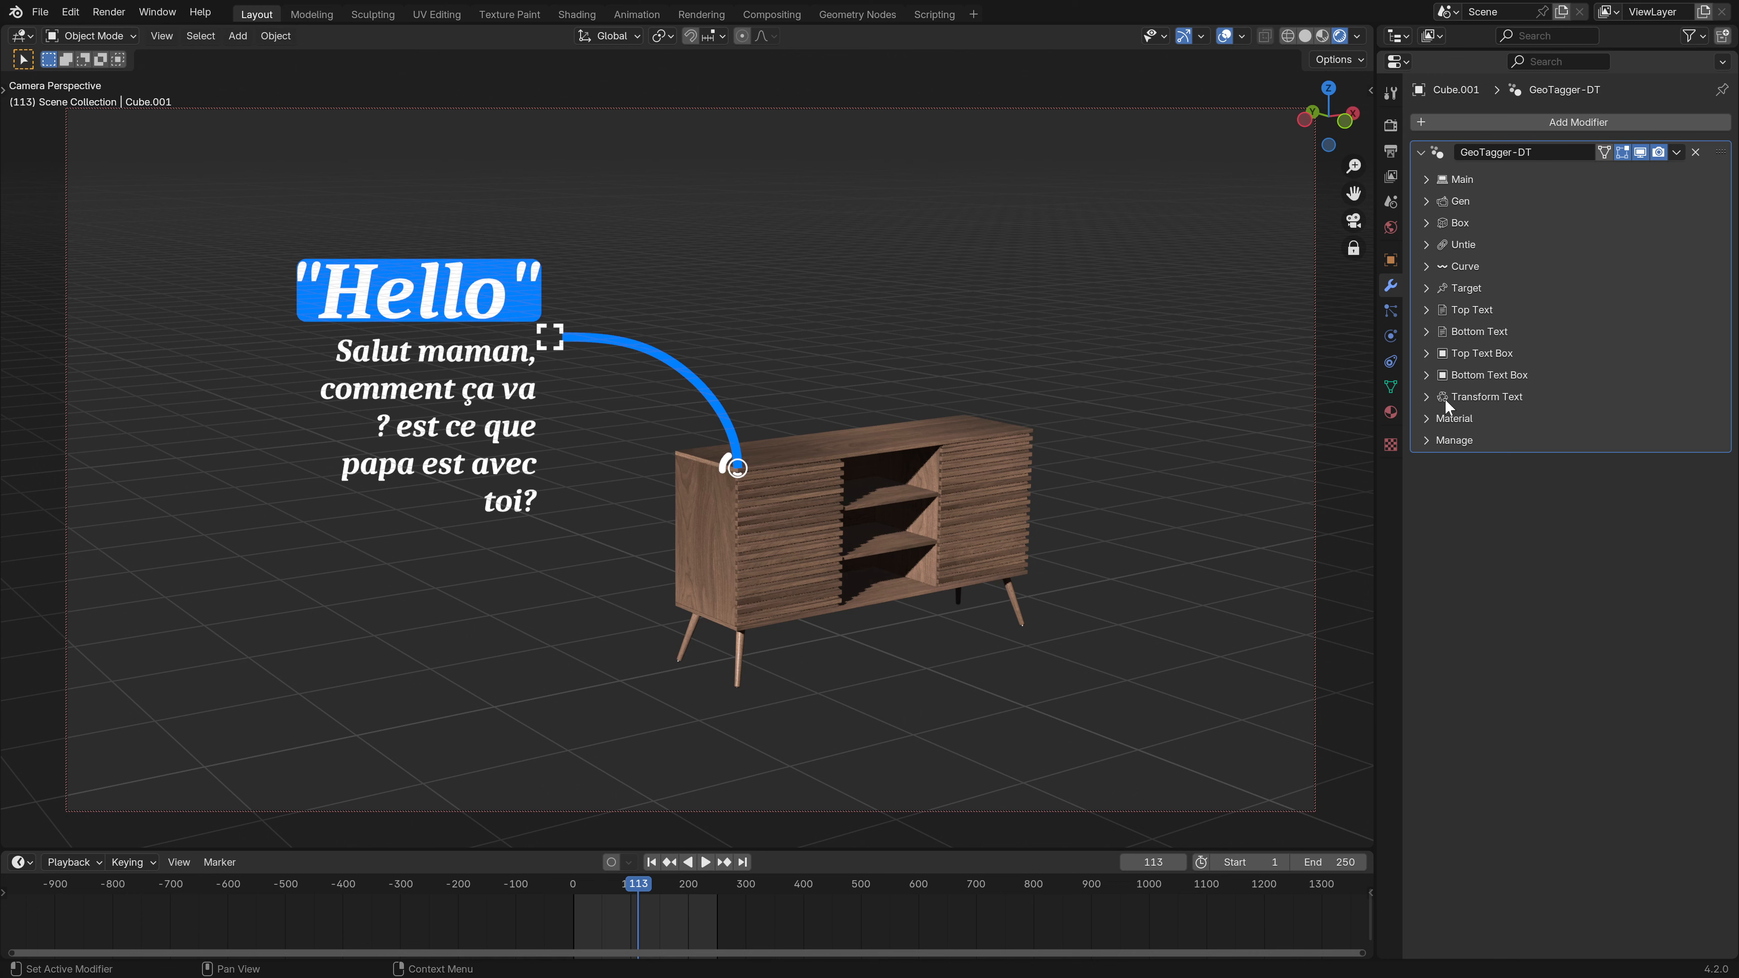
- Widen the 3D viewport by narrowing the modifier properties area, with the dresser framed more closely
mouse_move(784, 482)
middle_mouse_down()
mouse_move(854, 489)
mouse_move(663, 461)
mouse_move(910, 436)
mouse_move(681, 478)
mouse_move(708, 461)
mouse_move(652, 463)
mouse_move(799, 472)
mouse_move(819, 410)
mouse_move(804, 459)
middle_mouse_up()
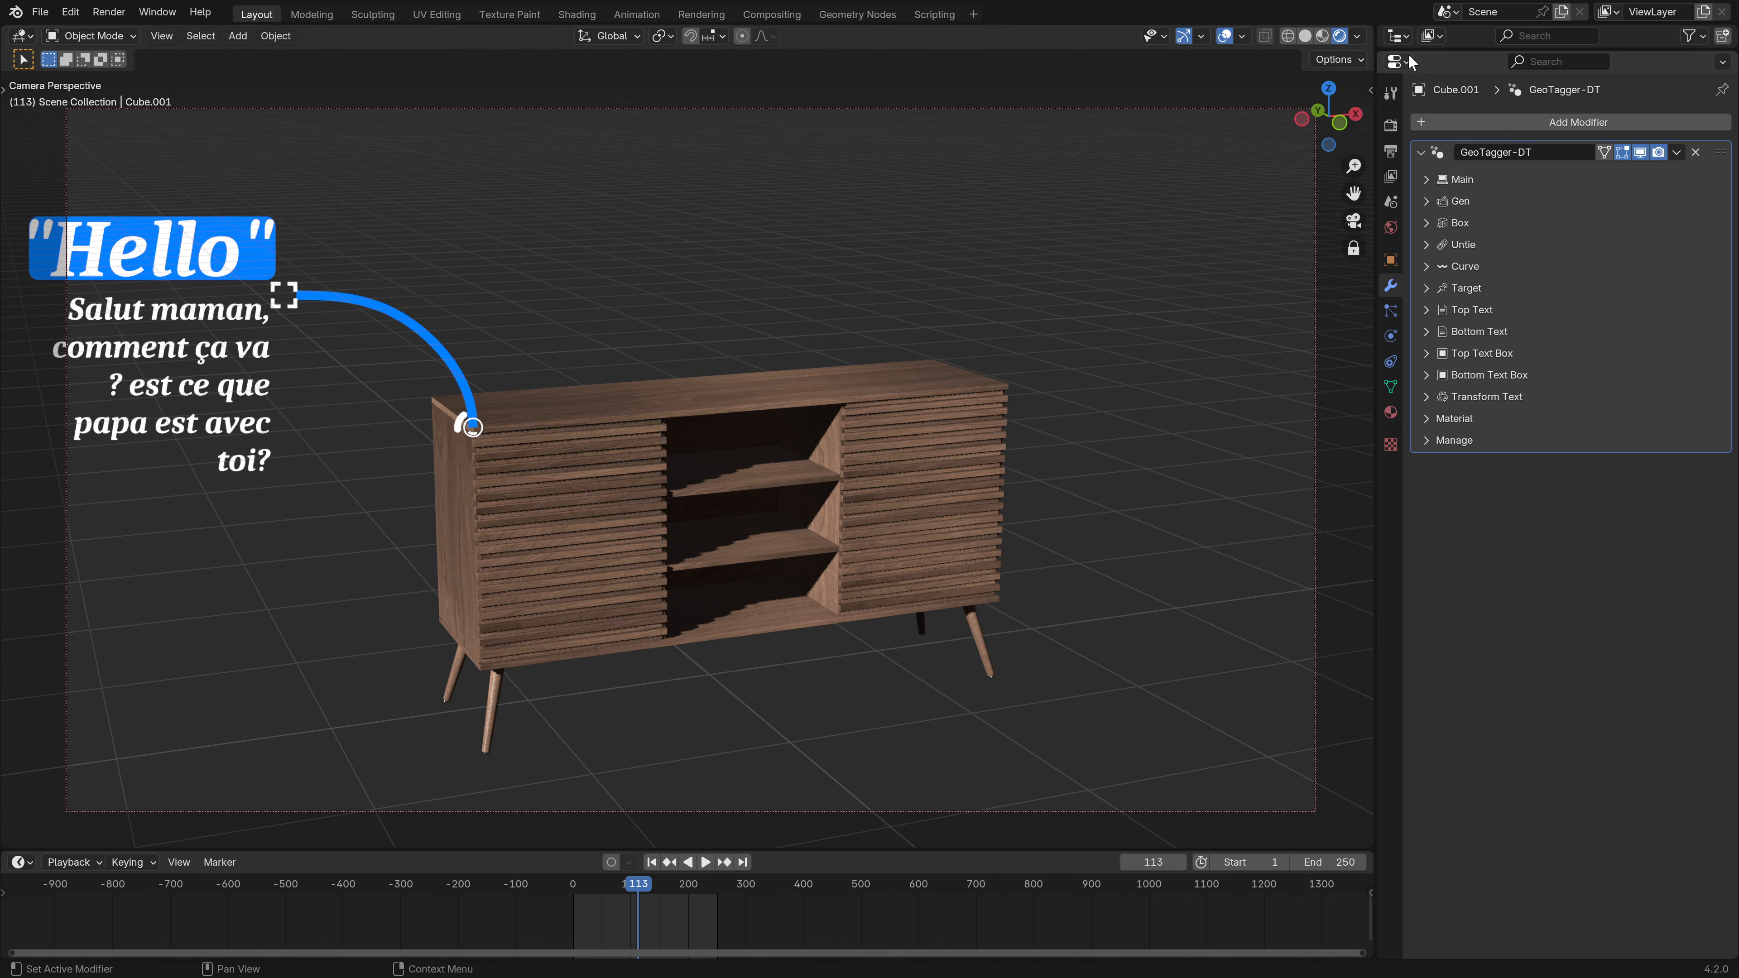
left_click_drag(1438, 49, 1484, 28)
left_click_drag(1372, 254, 1433, 251)
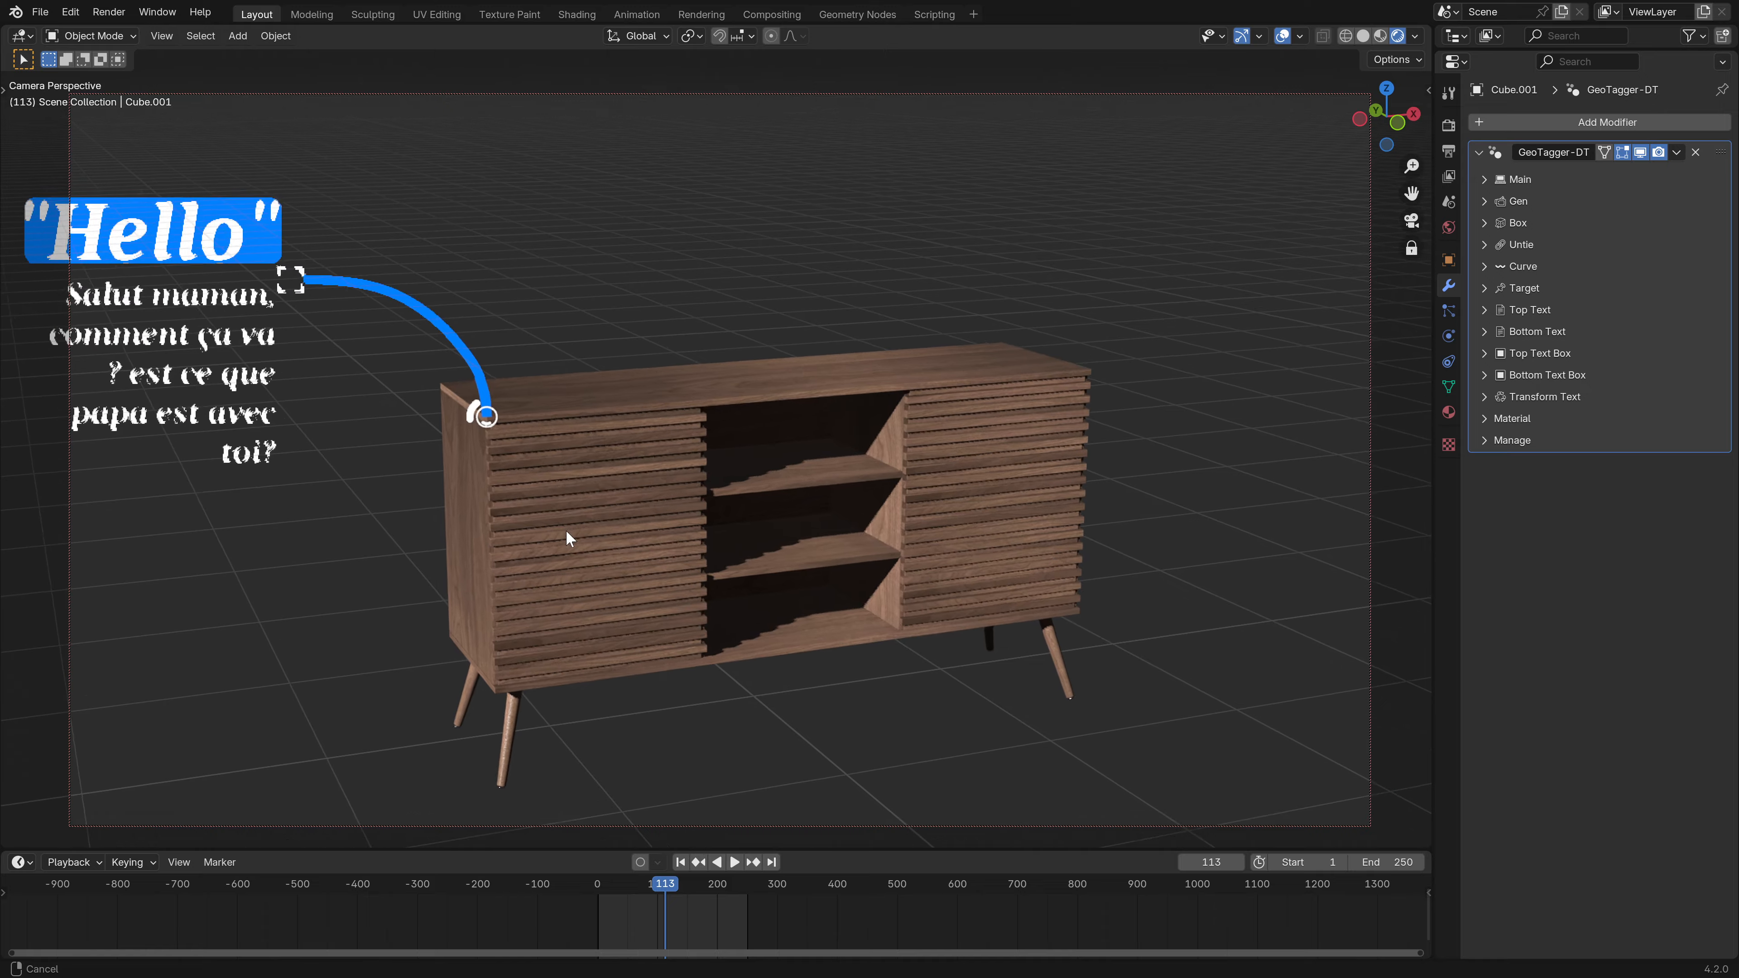